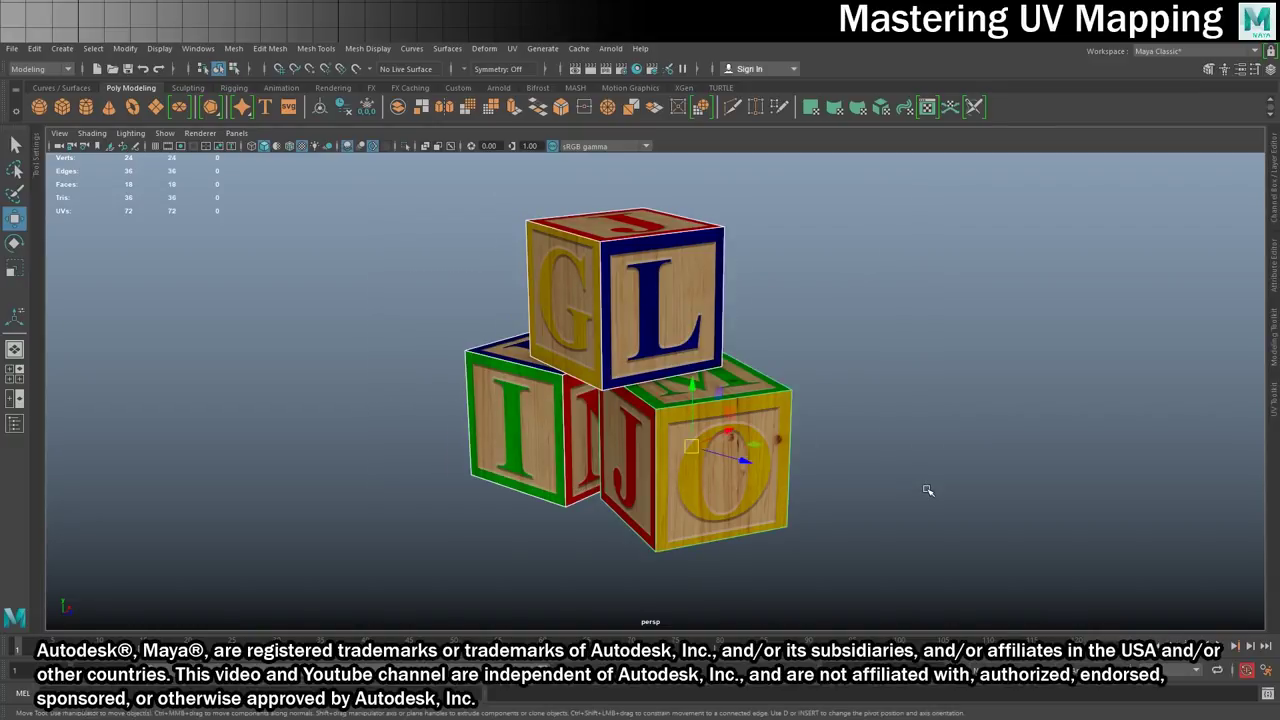
Delete the existing letter blocks and create a new polygon cube in their place.
key("Delete")
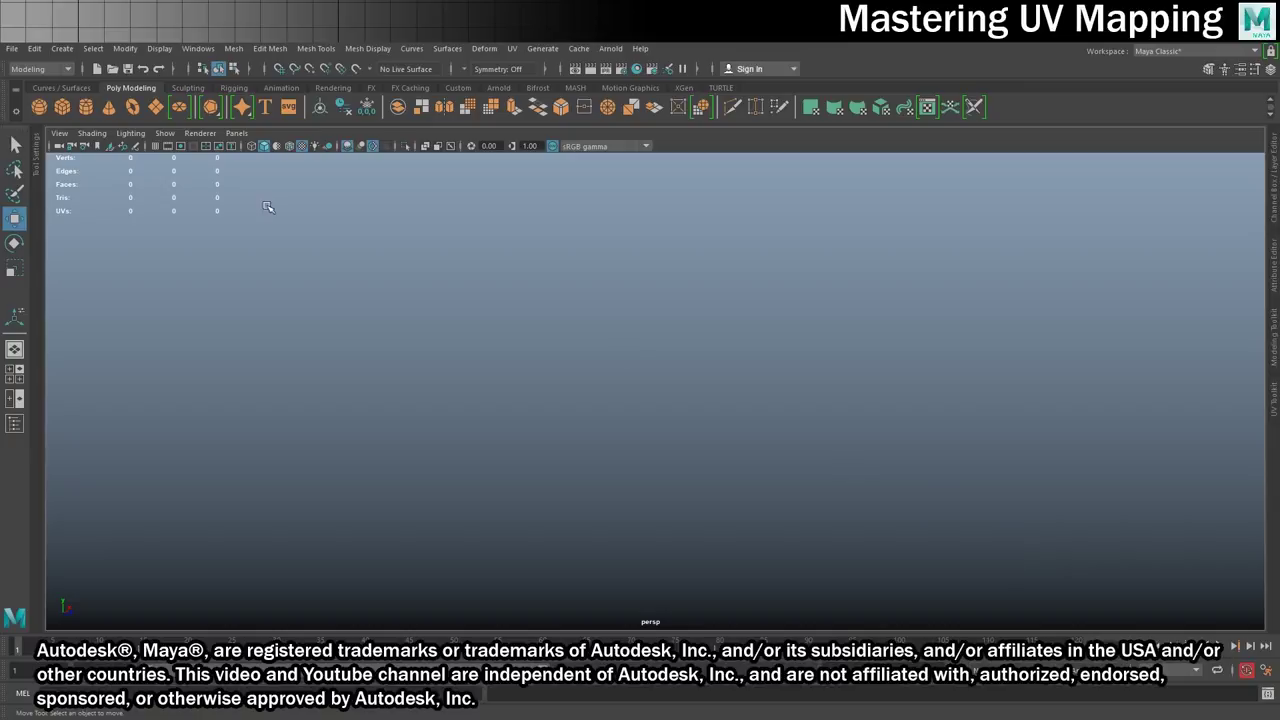
left_click(62, 107)
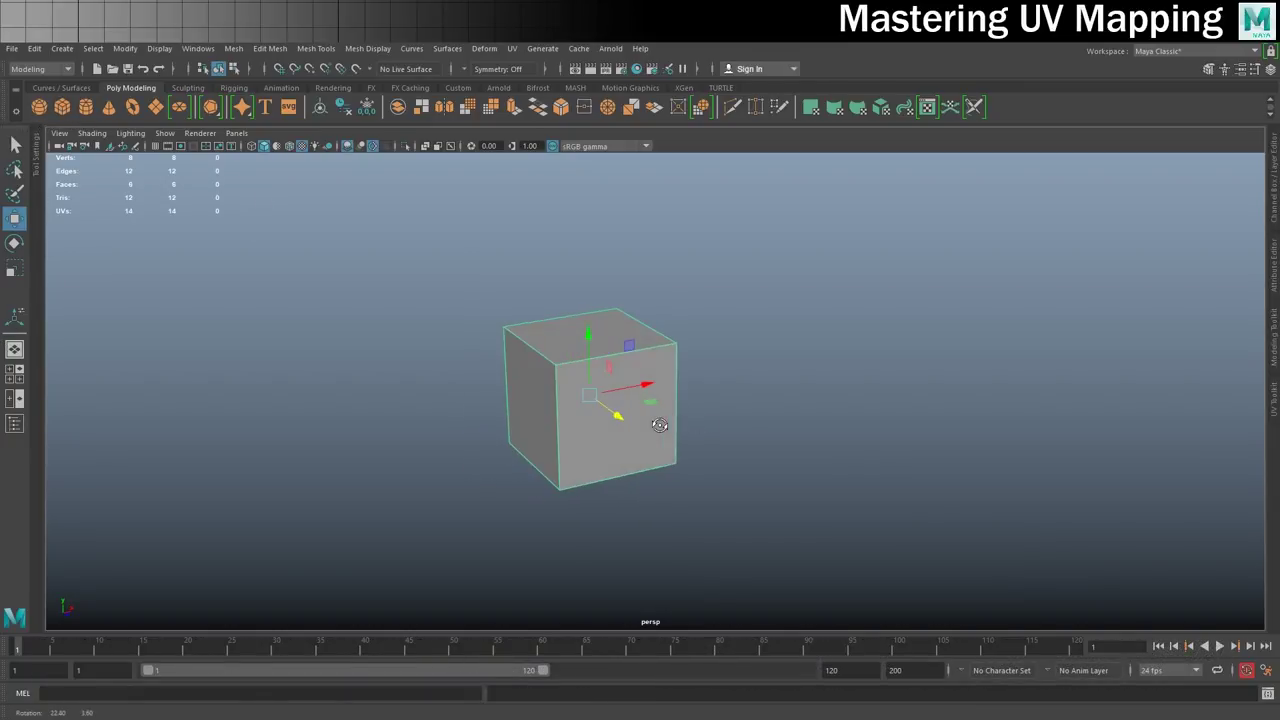
middle_click_drag(671, 423, 746, 390)
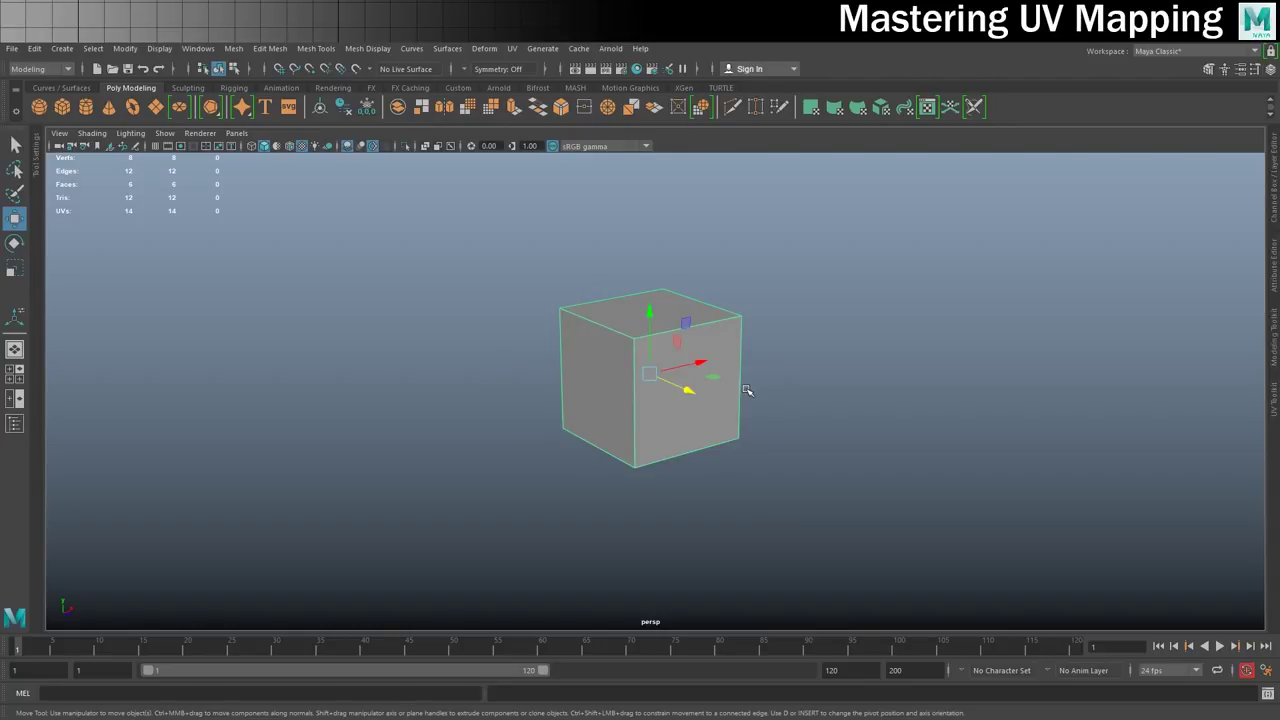
Create a new Lambert material in the Hypershade and name it M_Blocks.
left_click(638, 68)
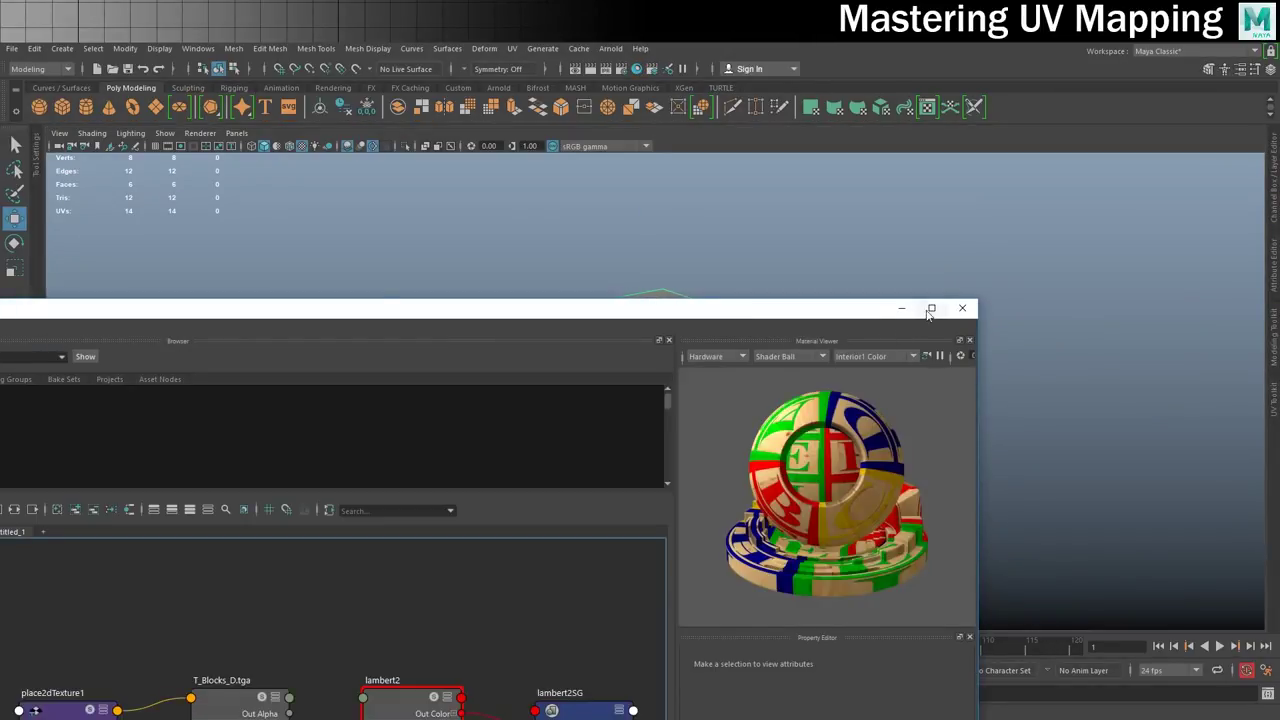
left_click(931, 308)
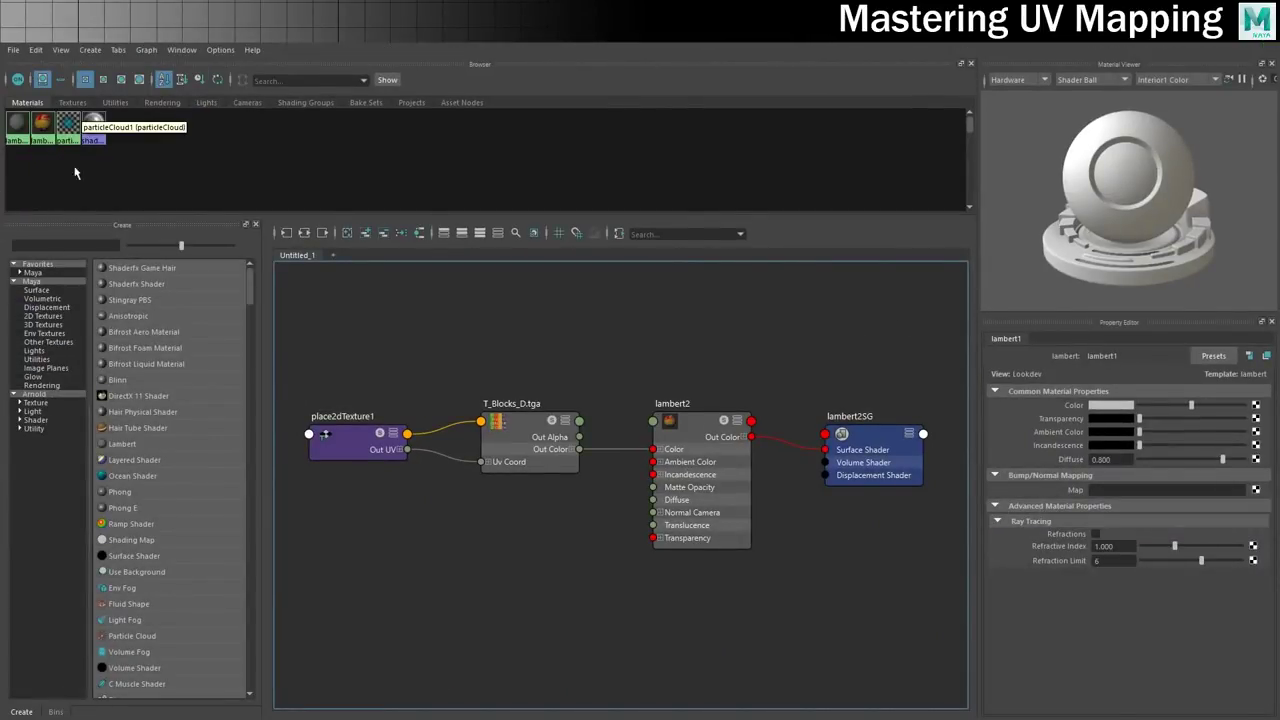
left_click(124, 446)
double_click(1138, 355)
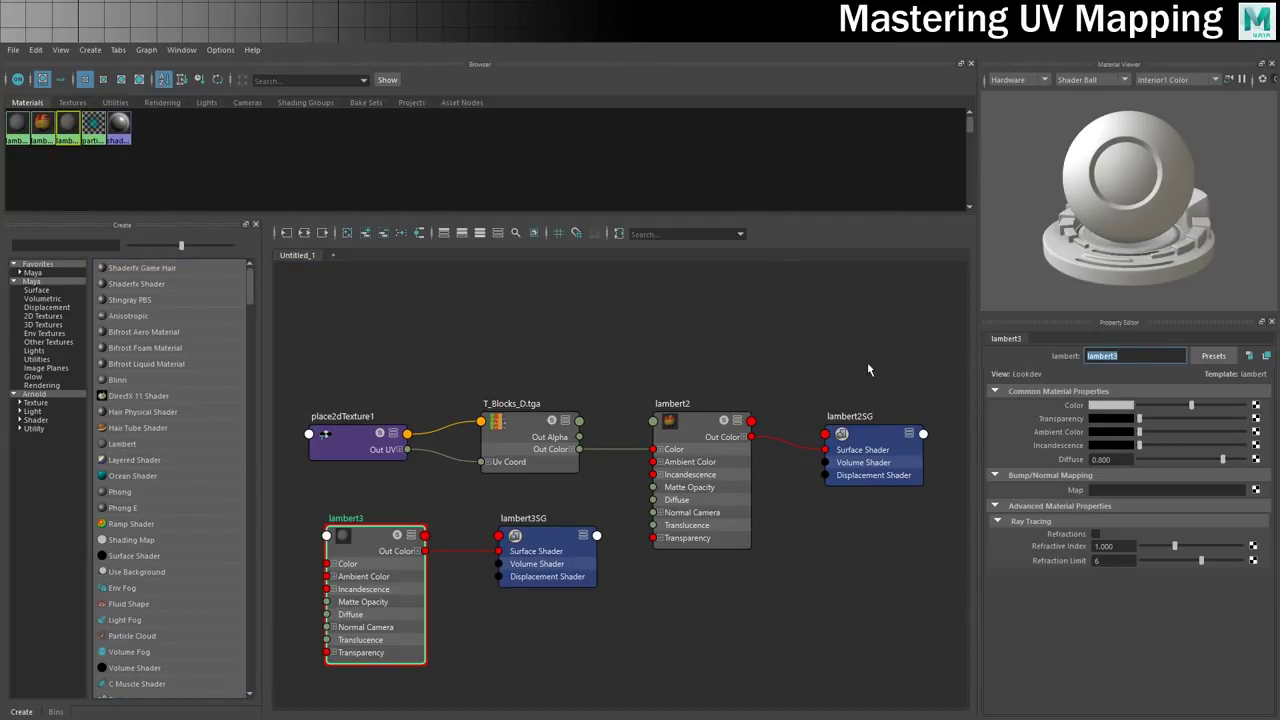
type("M_Blocks")
key("Return")
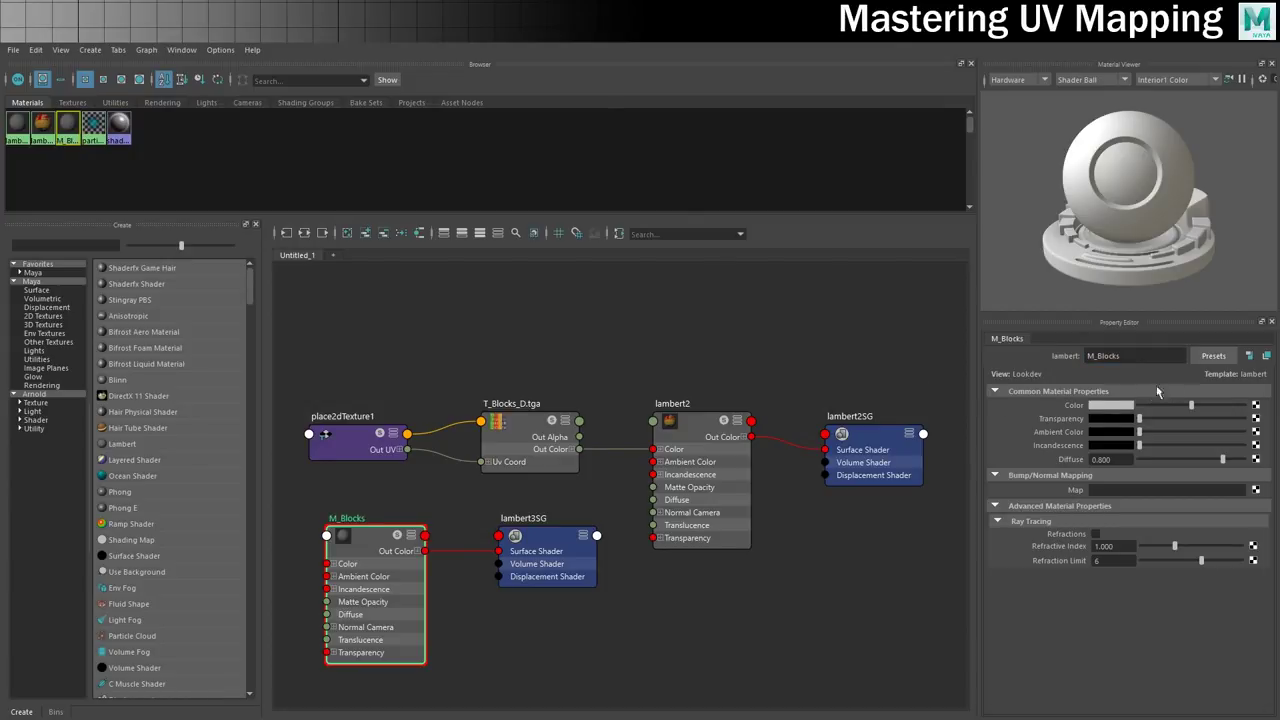
Connect a File texture node to the M_Blocks color and load the image T_Blocks_D.tga.
left_click(1257, 406)
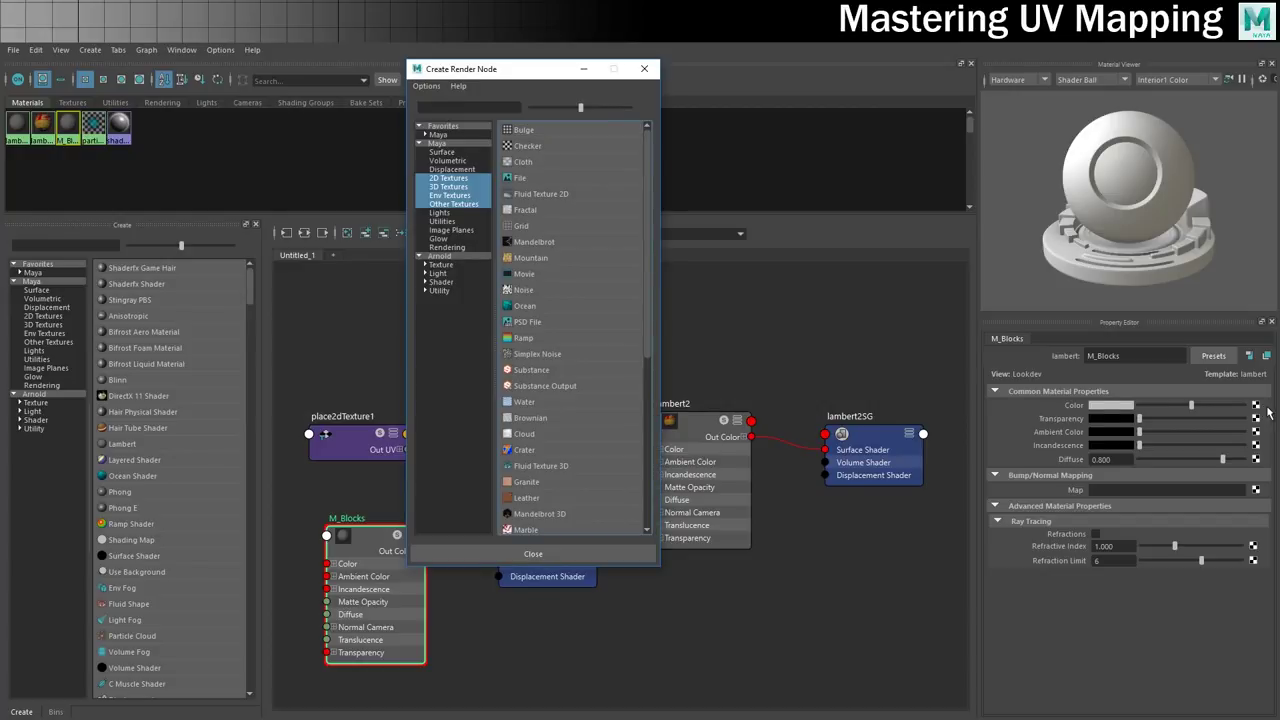
left_click(543, 180)
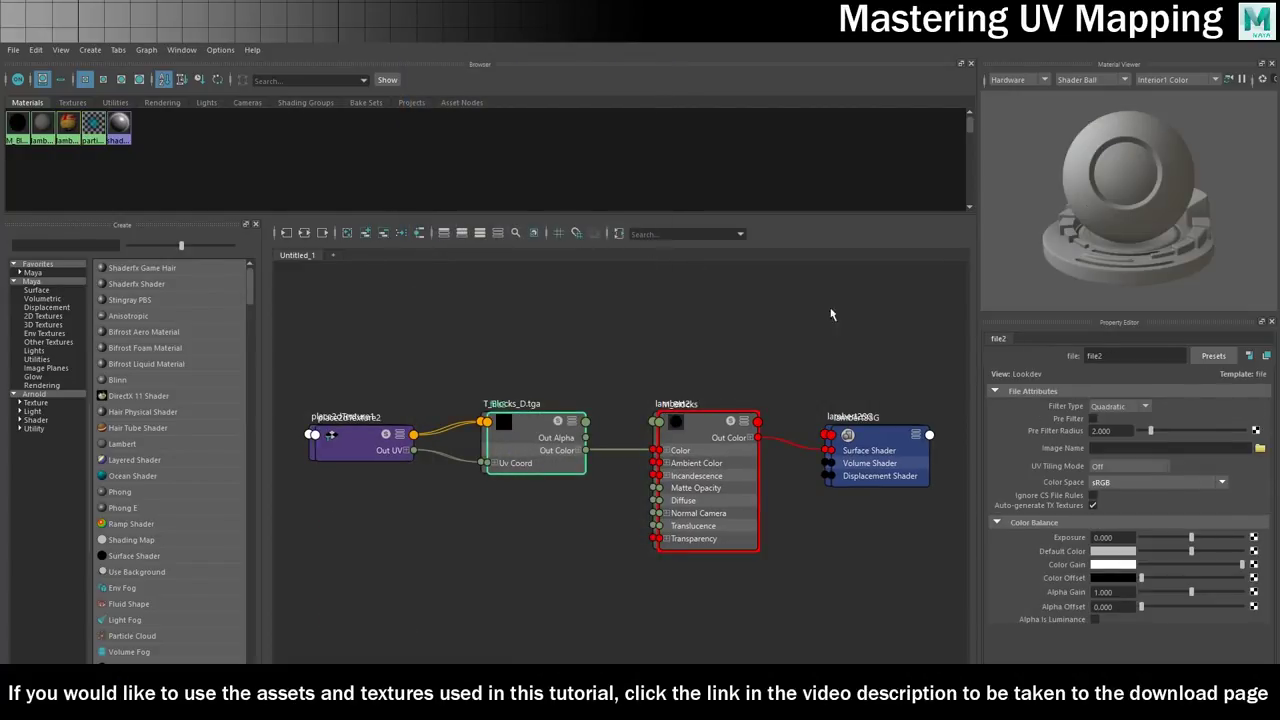
left_click(1259, 448)
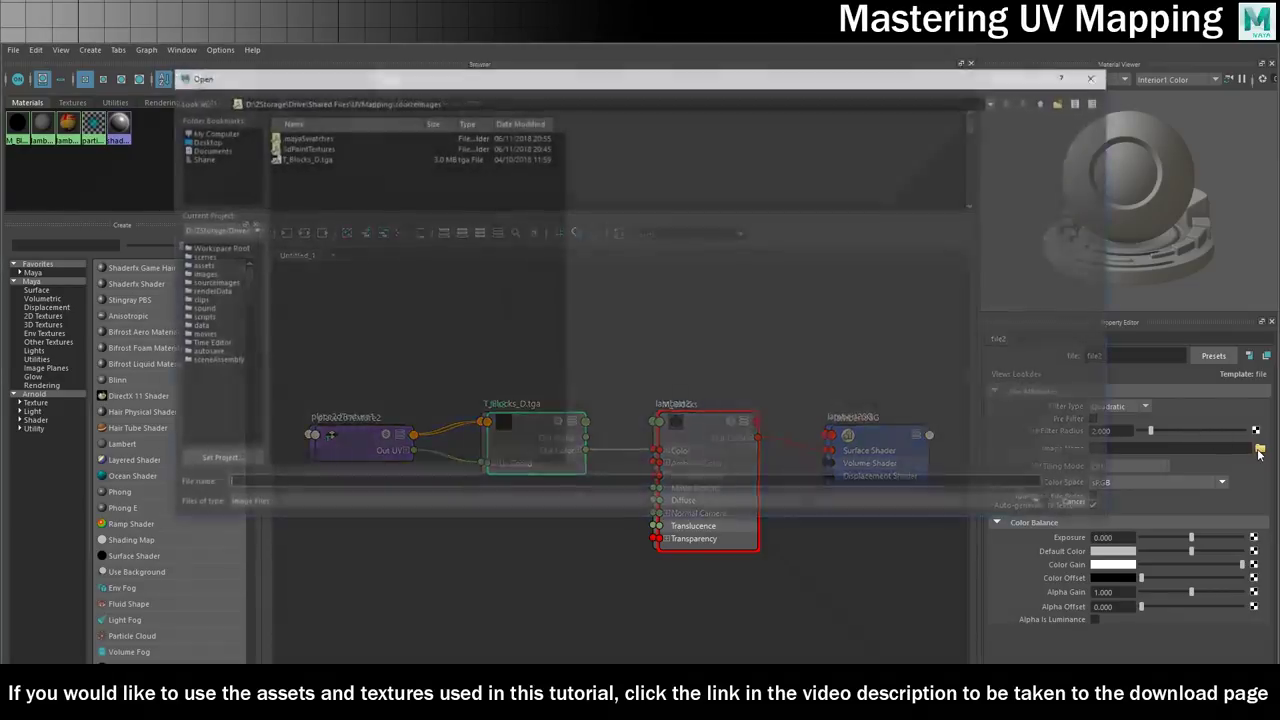
left_click(300, 158)
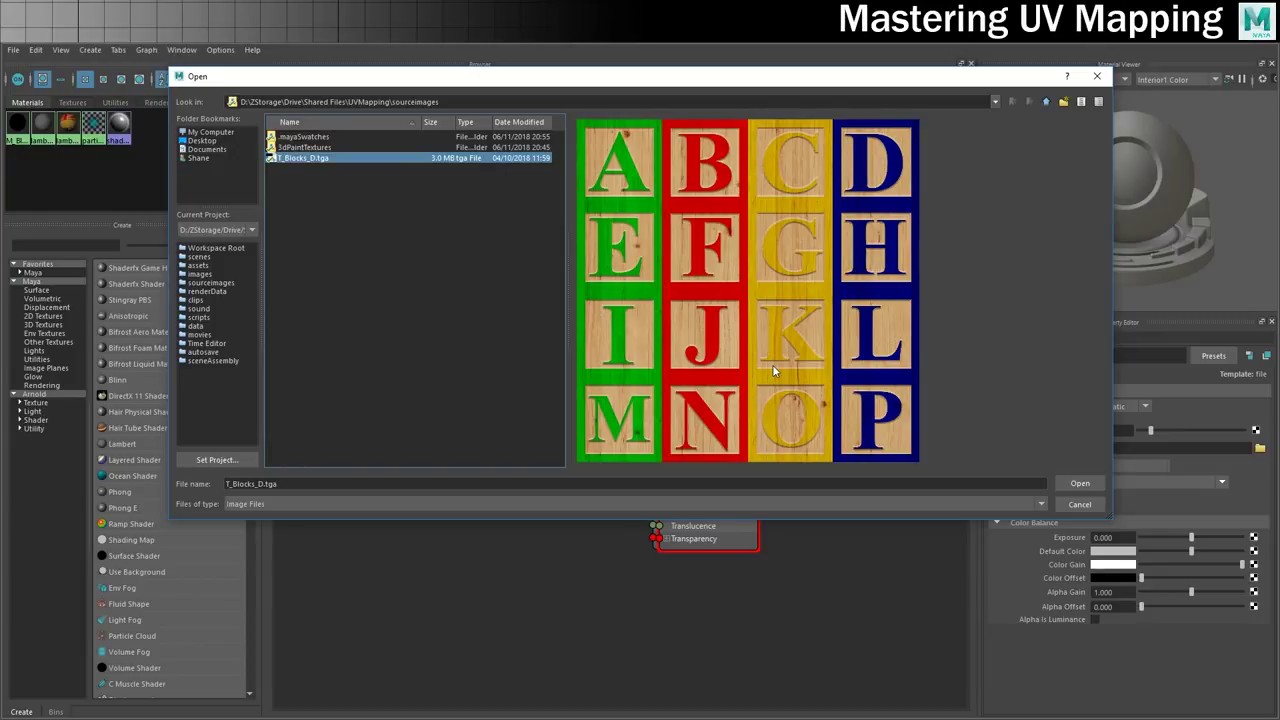
left_click(1079, 482)
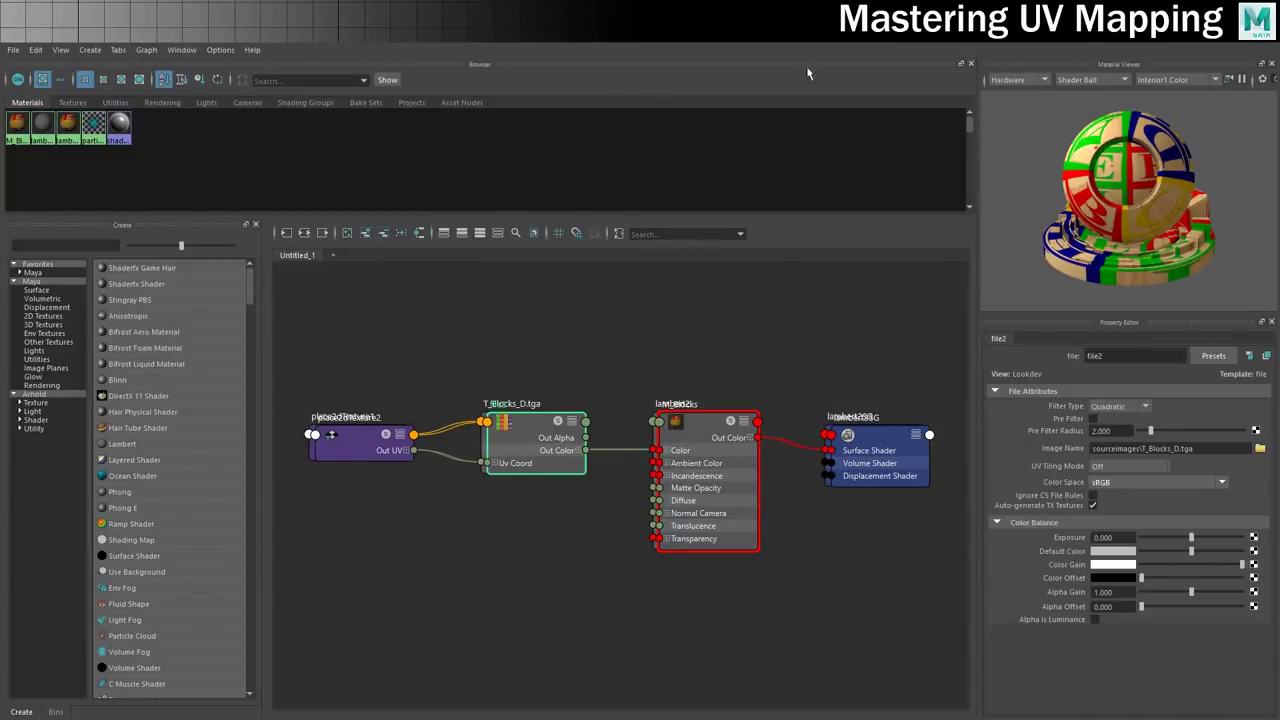
Assign the M_Blocks material to the cube and check it in plain and textured shading.
left_click_drag(568, 31, 820, 404)
middle_click_drag(345, 492, 679, 331)
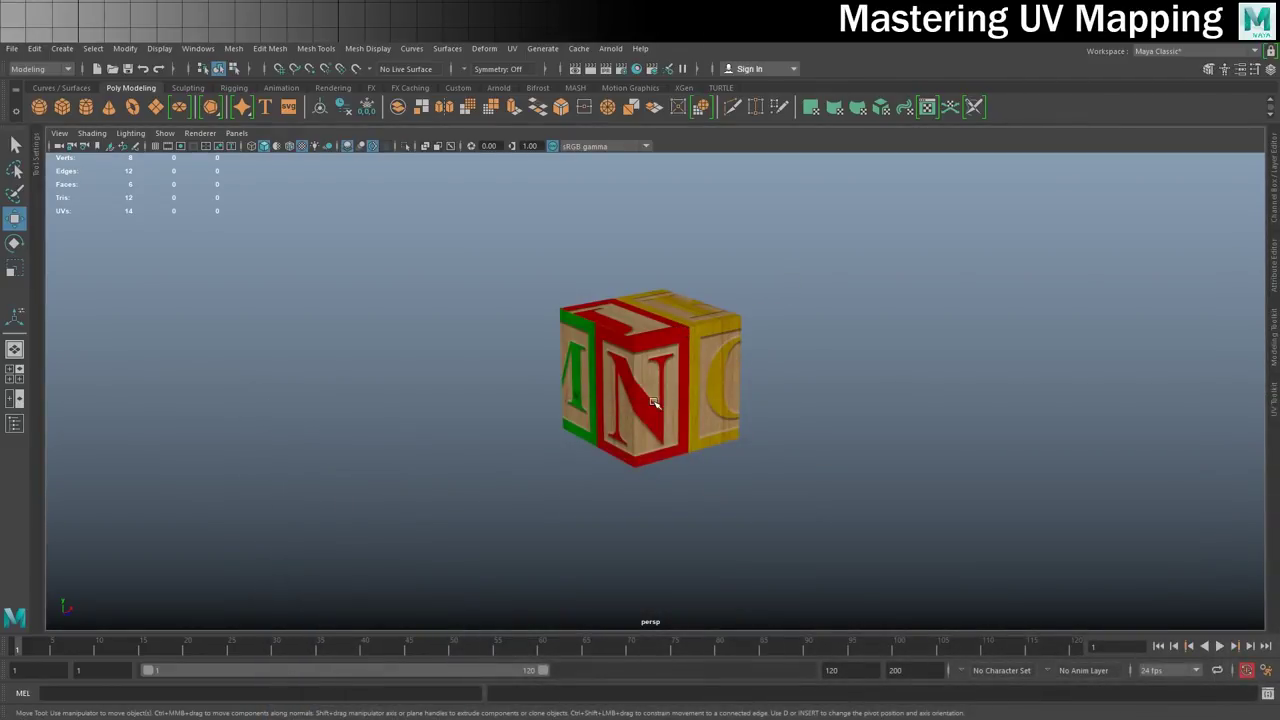
key("5")
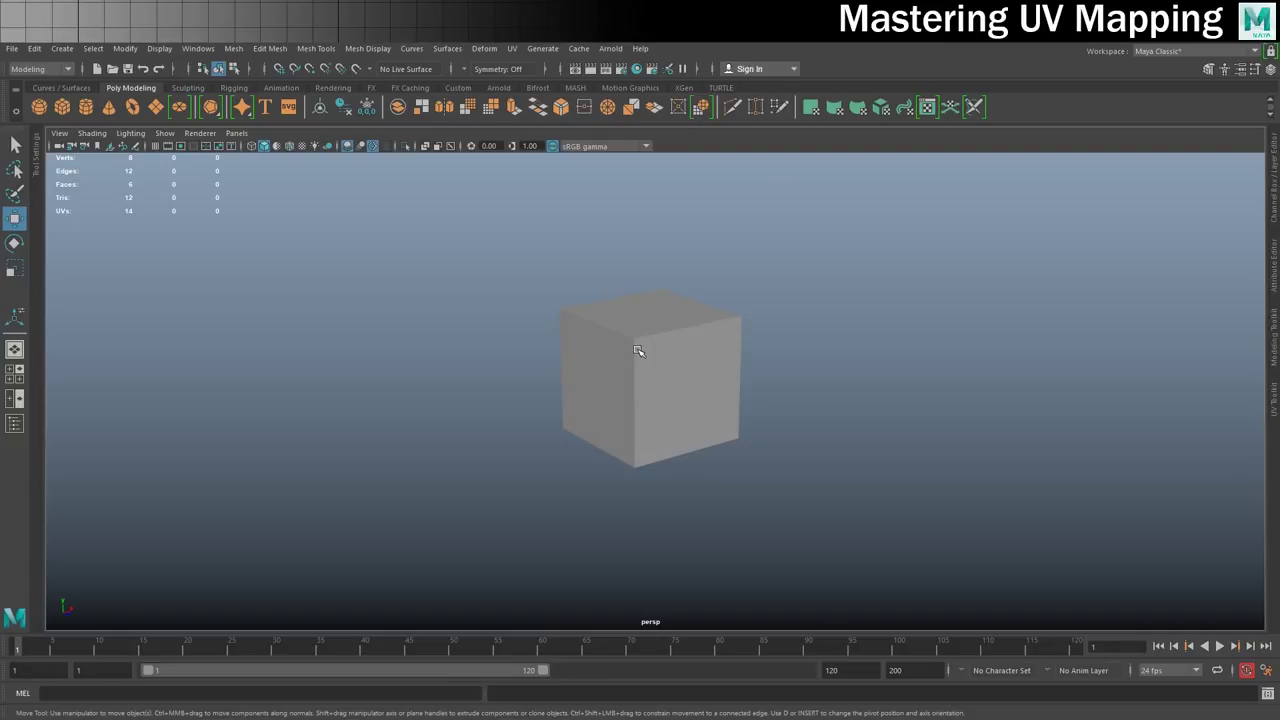
key("6")
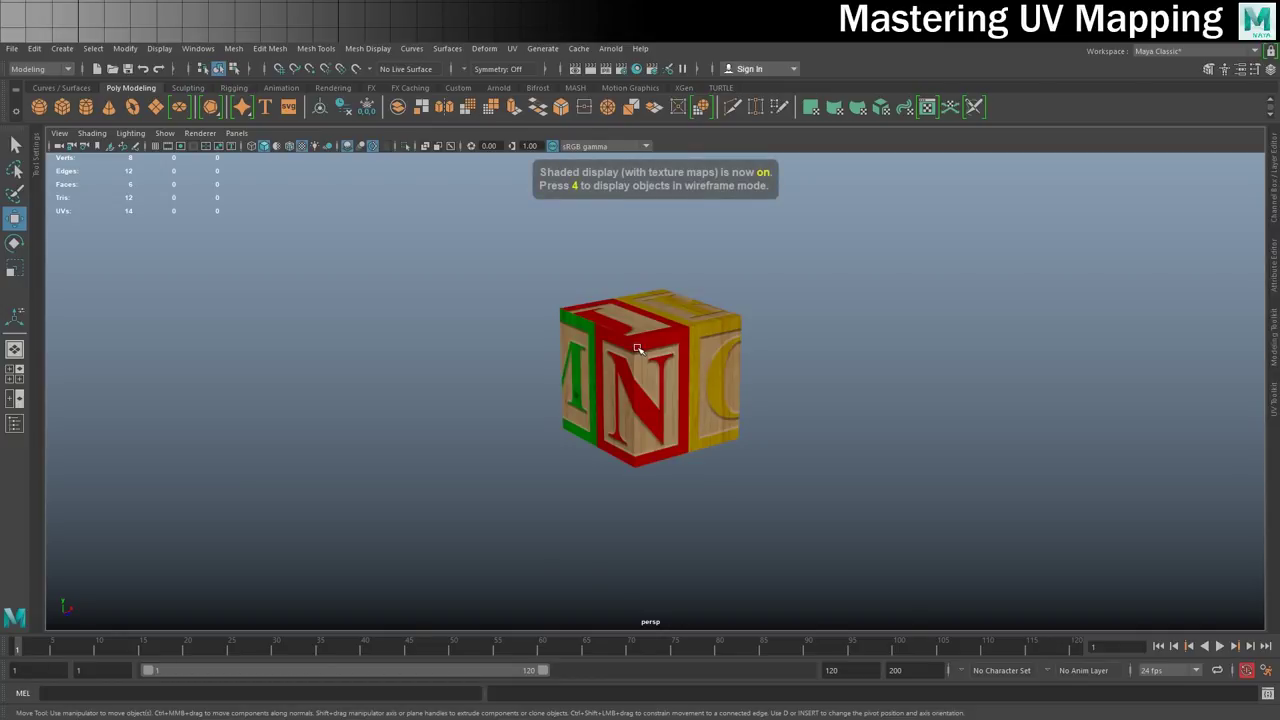
mouse_move(560, 400)
left_mouse_down("alt")
mouse_move(663, 331)
mouse_move(519, 392)
mouse_move(543, 431)
mouse_move(590, 440)
mouse_move(569, 413)
left_mouse_up("alt")
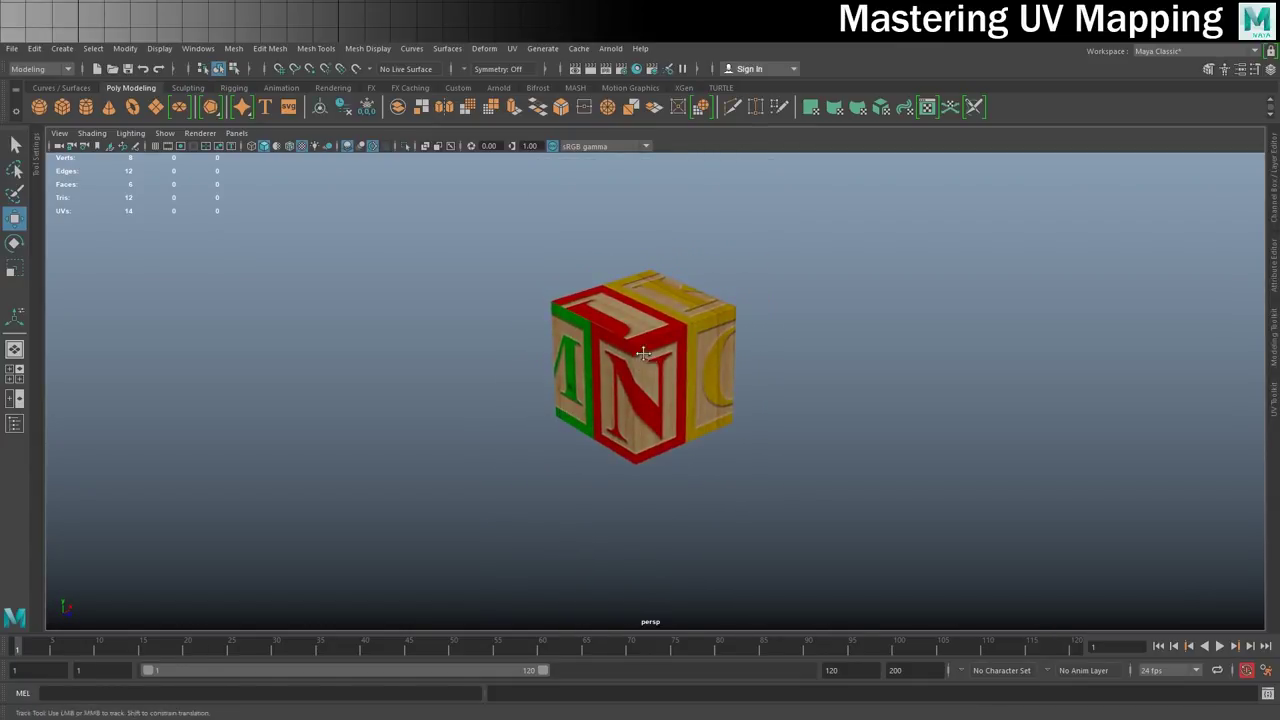
middle_click_drag(646, 357, 631, 382, "alt")
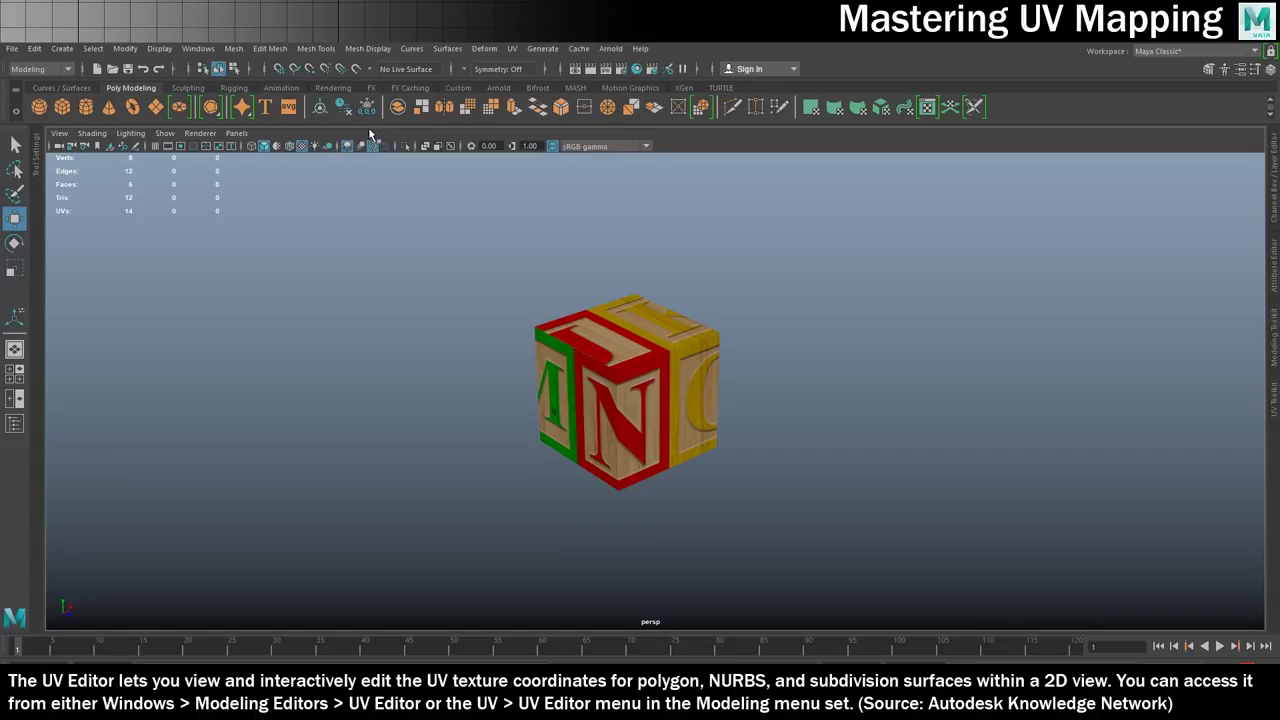
View the cube's UV layout over the texture in the UV Editor and close the editor window.
left_click(511, 49)
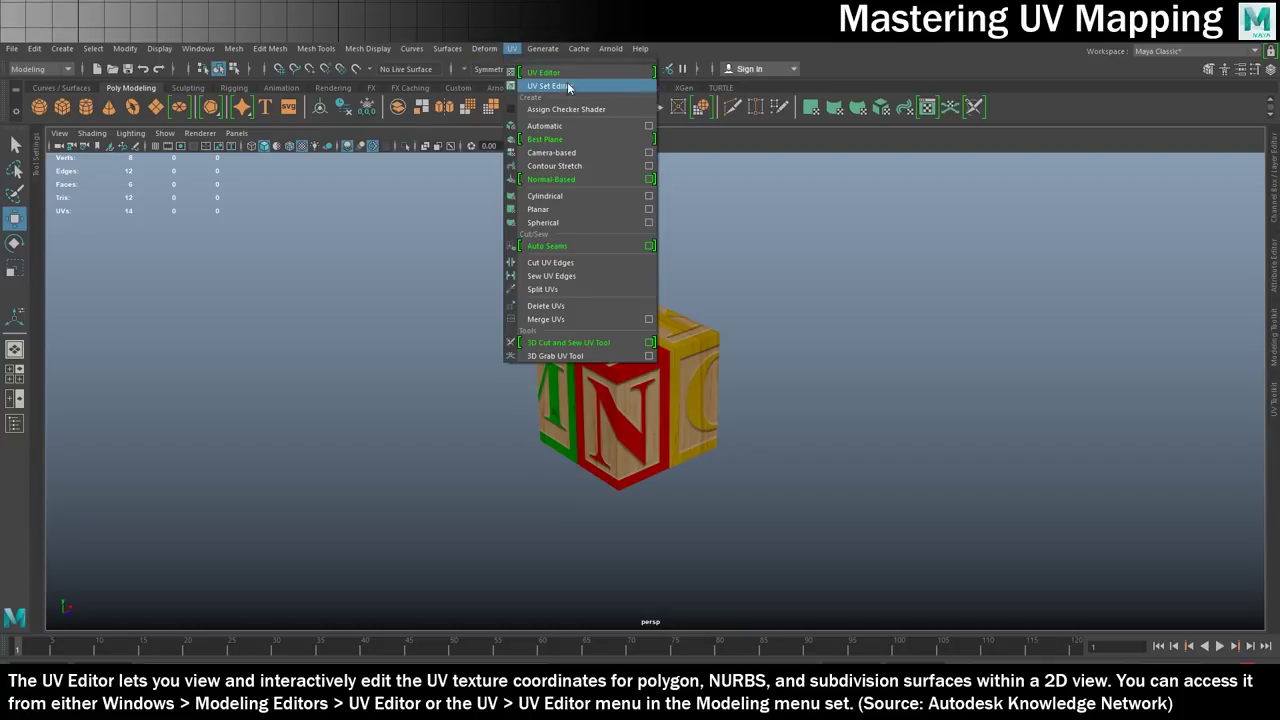
left_click(553, 75)
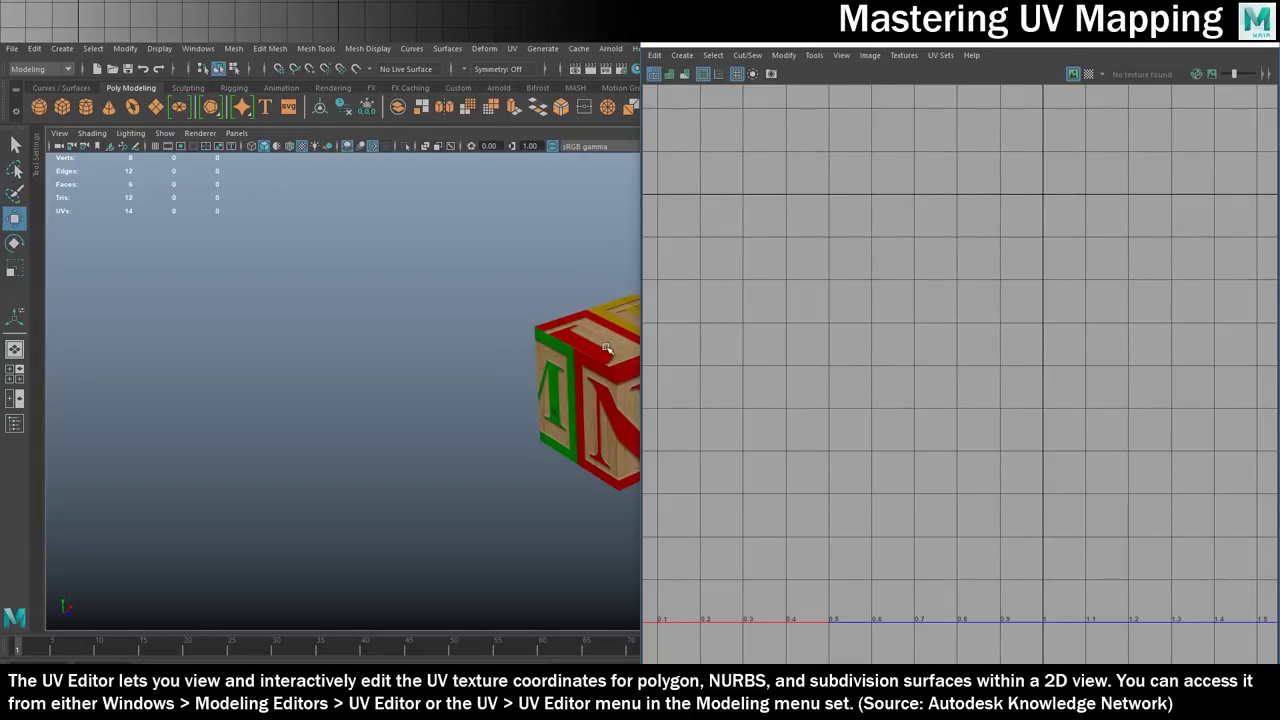
left_click(607, 349)
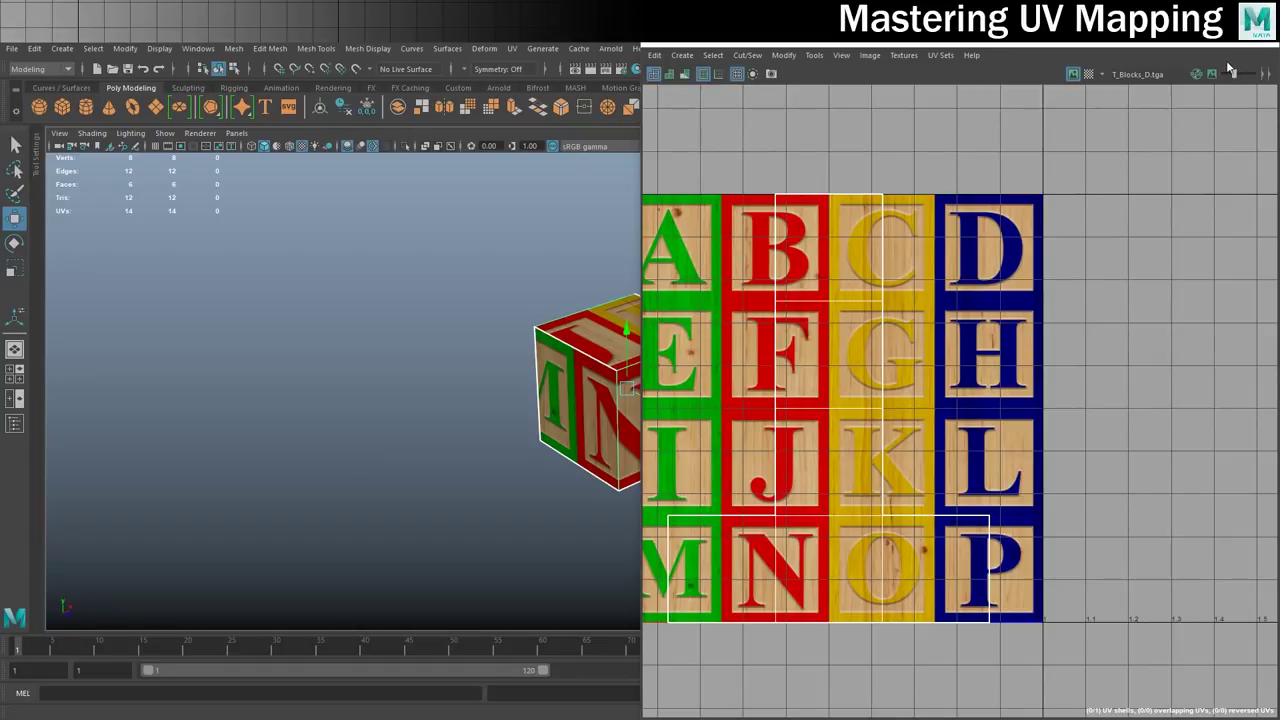
left_click(1256, 46)
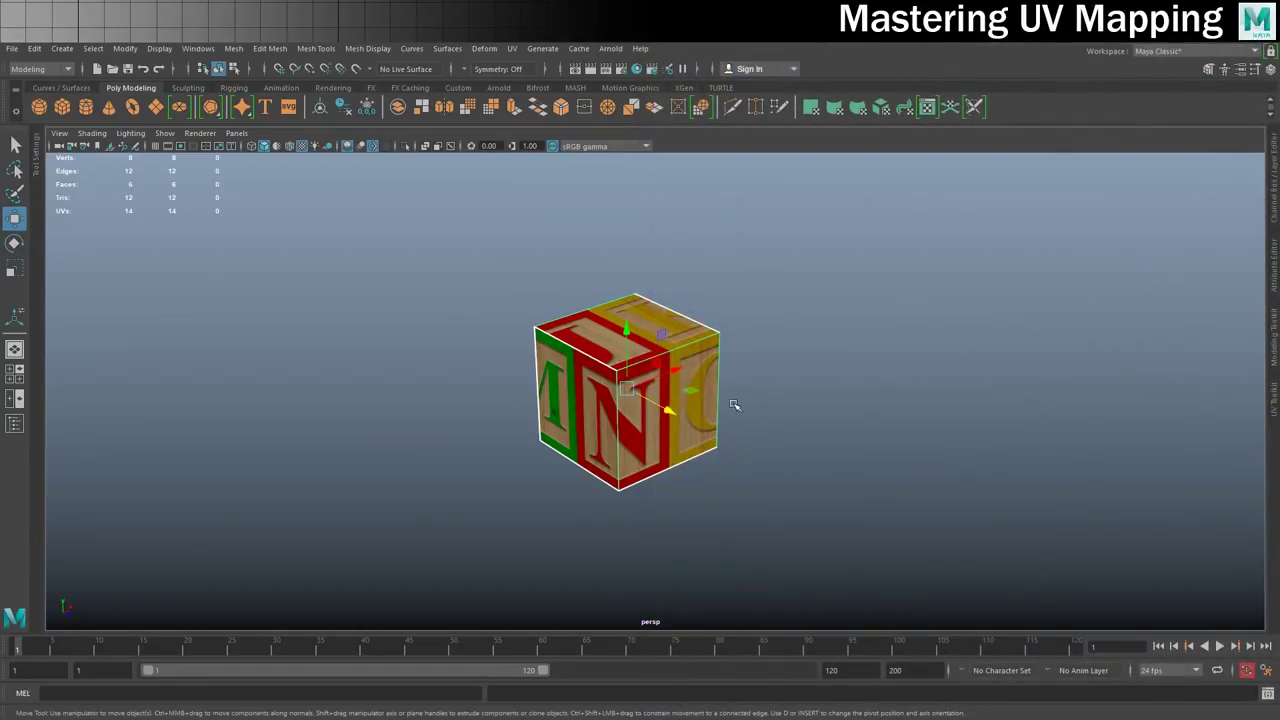
Switch the workspace to the saved Persp/UV Editor layout and frame the cube and its texture in the two views.
left_click(15, 399)
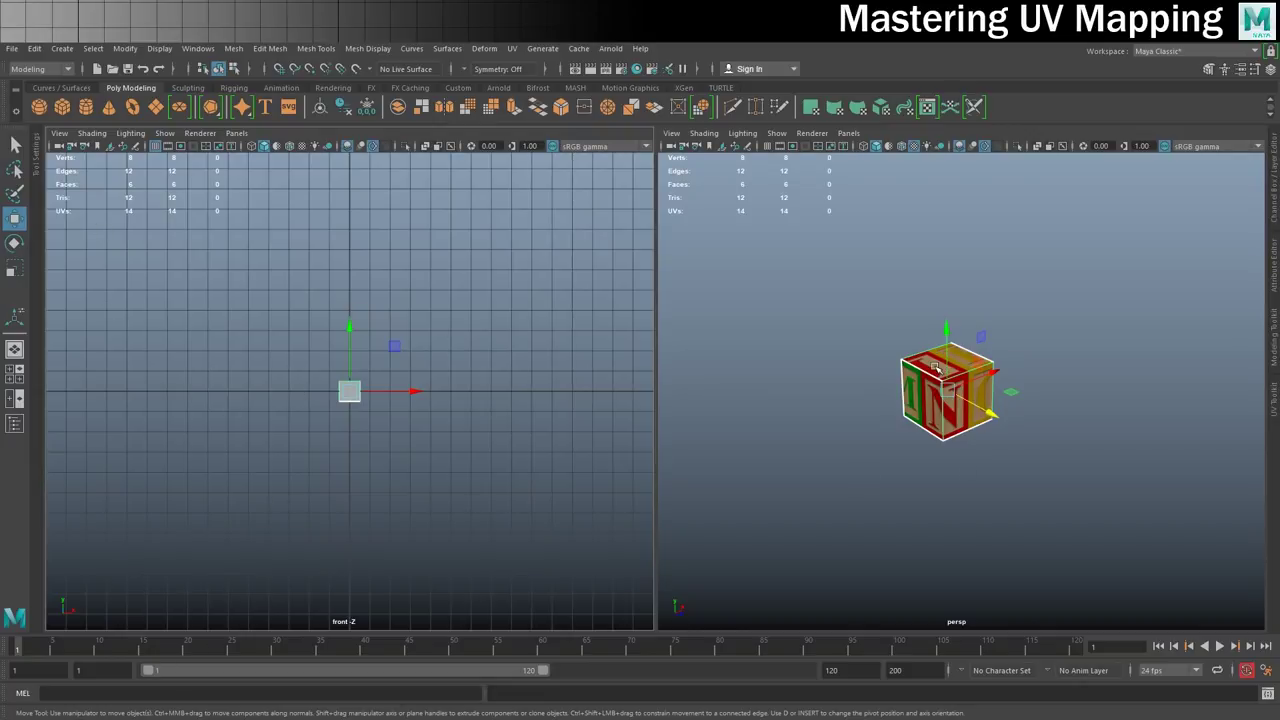
left_click(235, 133)
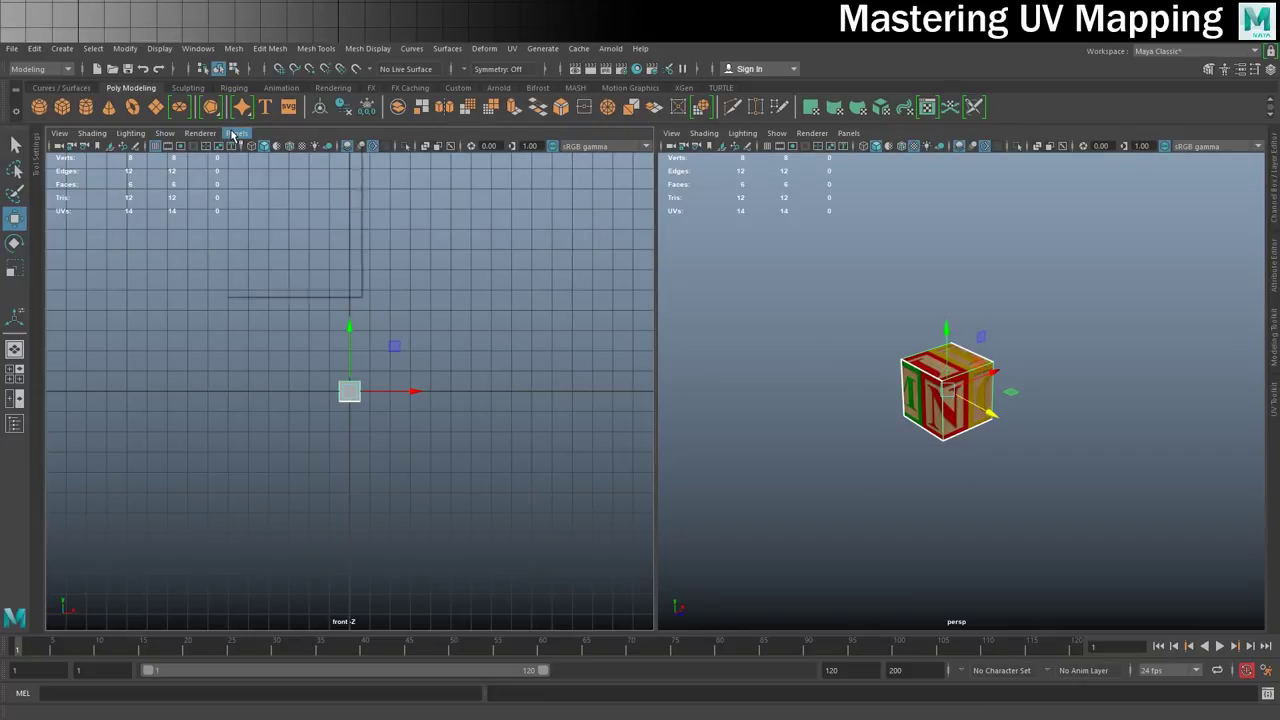
mouse_move(269, 222)
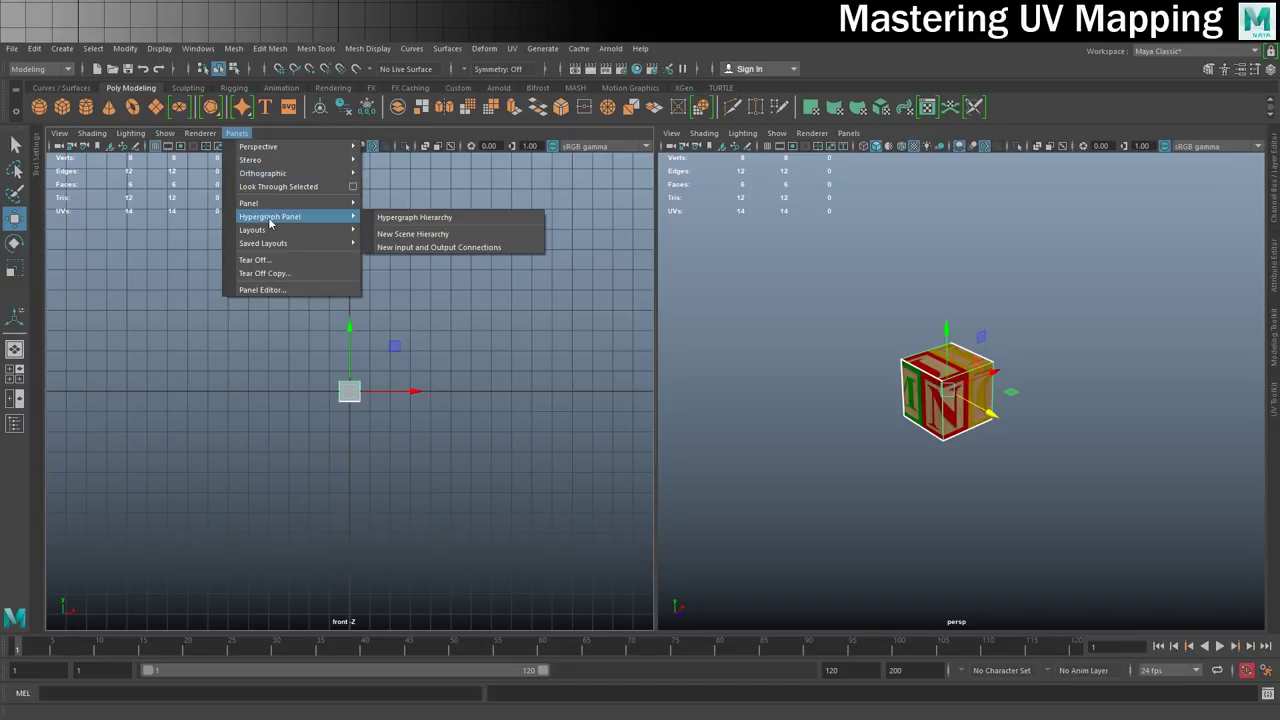
mouse_move(277, 246)
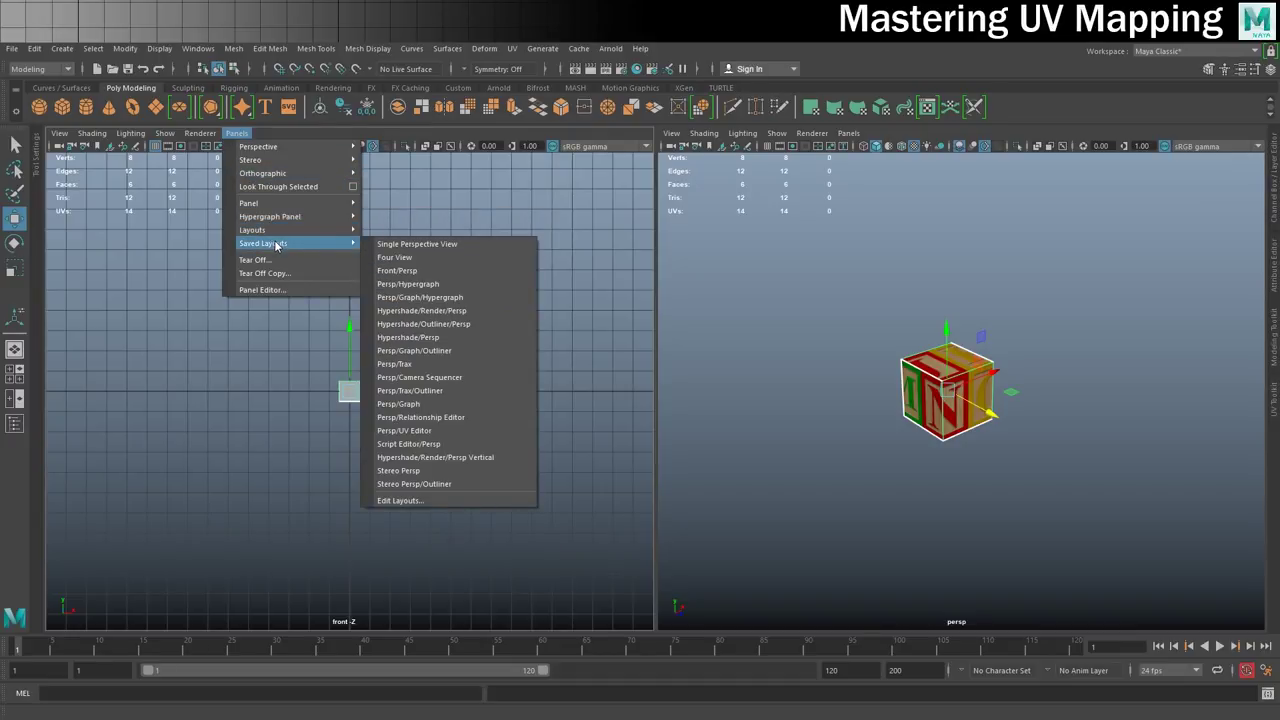
left_click(440, 430)
key("f")
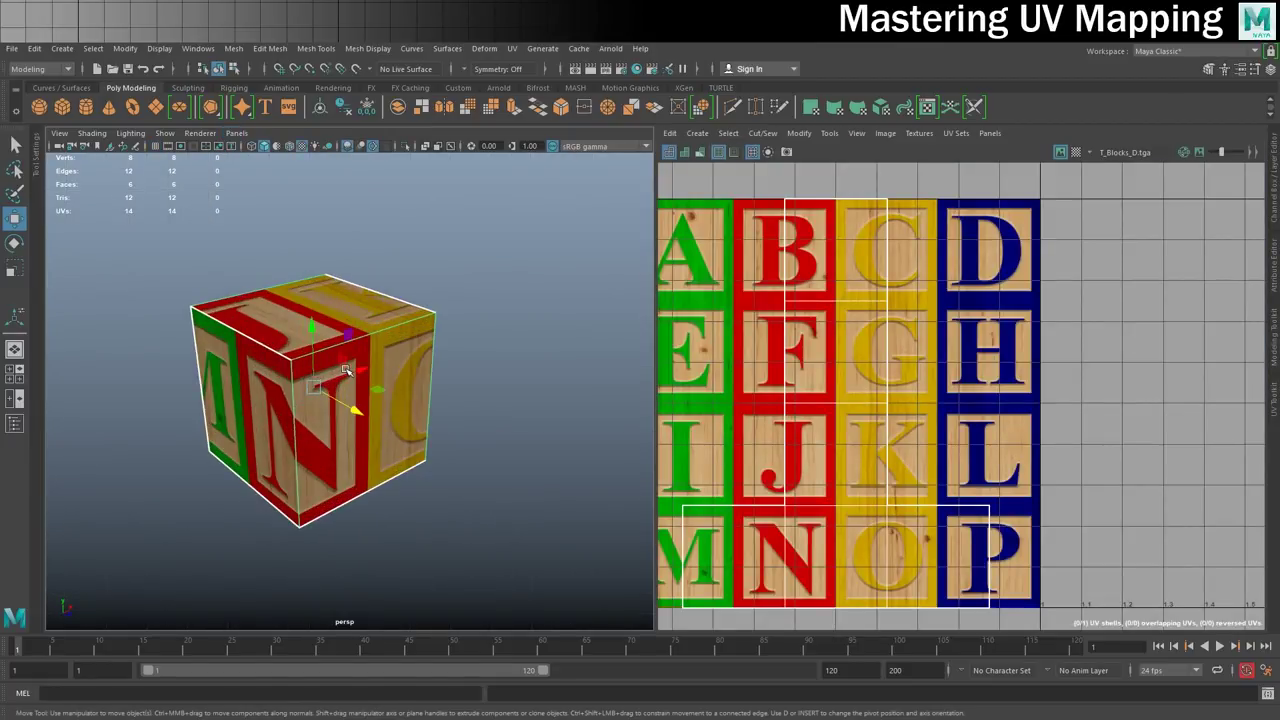
left_click_drag(340, 400, 365, 425, "alt")
key("f")
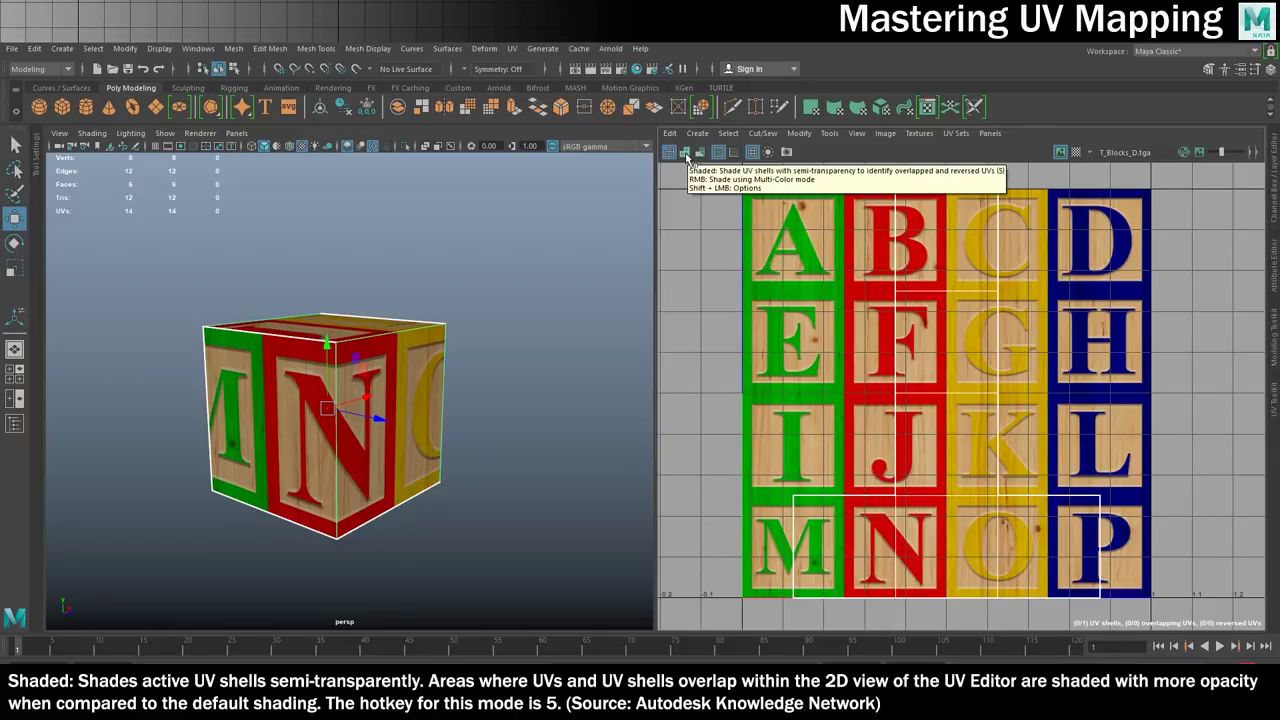
Shade the UV shells and shift the cube's whole shell horizontally until it lines up with the M, N, O row and the B, F, J column.
left_click(685, 155)
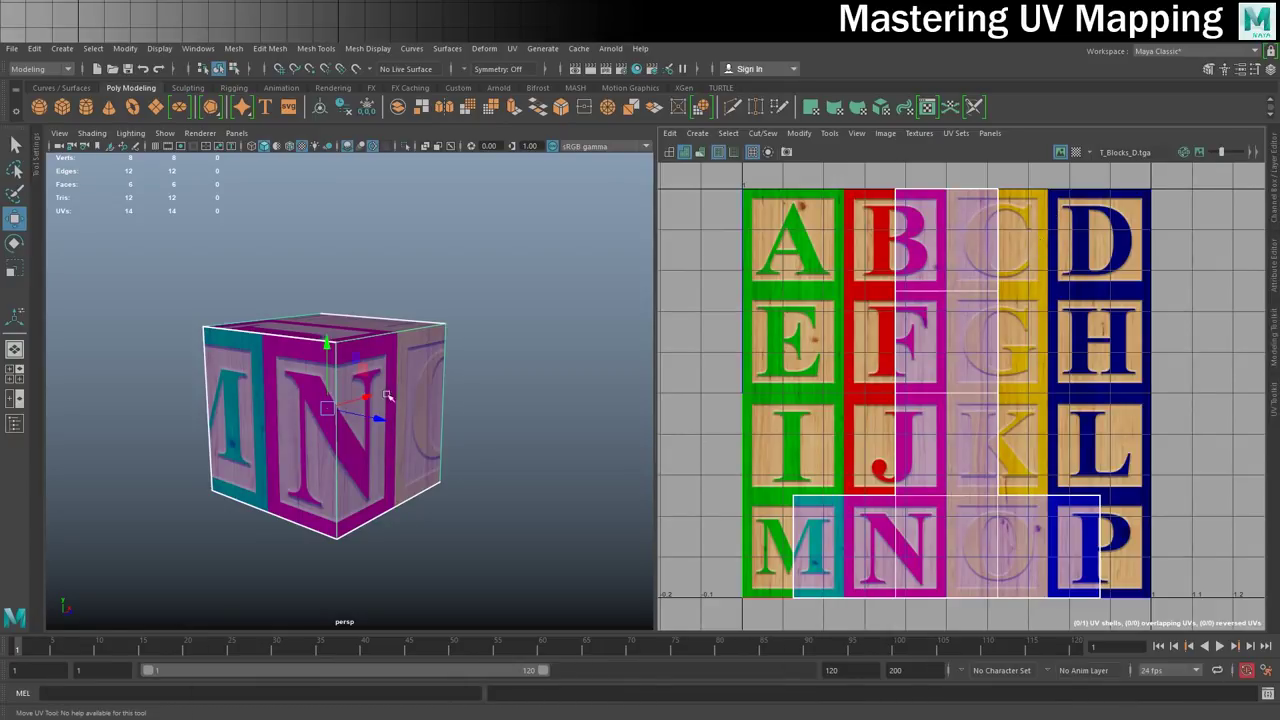
right_click_drag(931, 340, 880, 326)
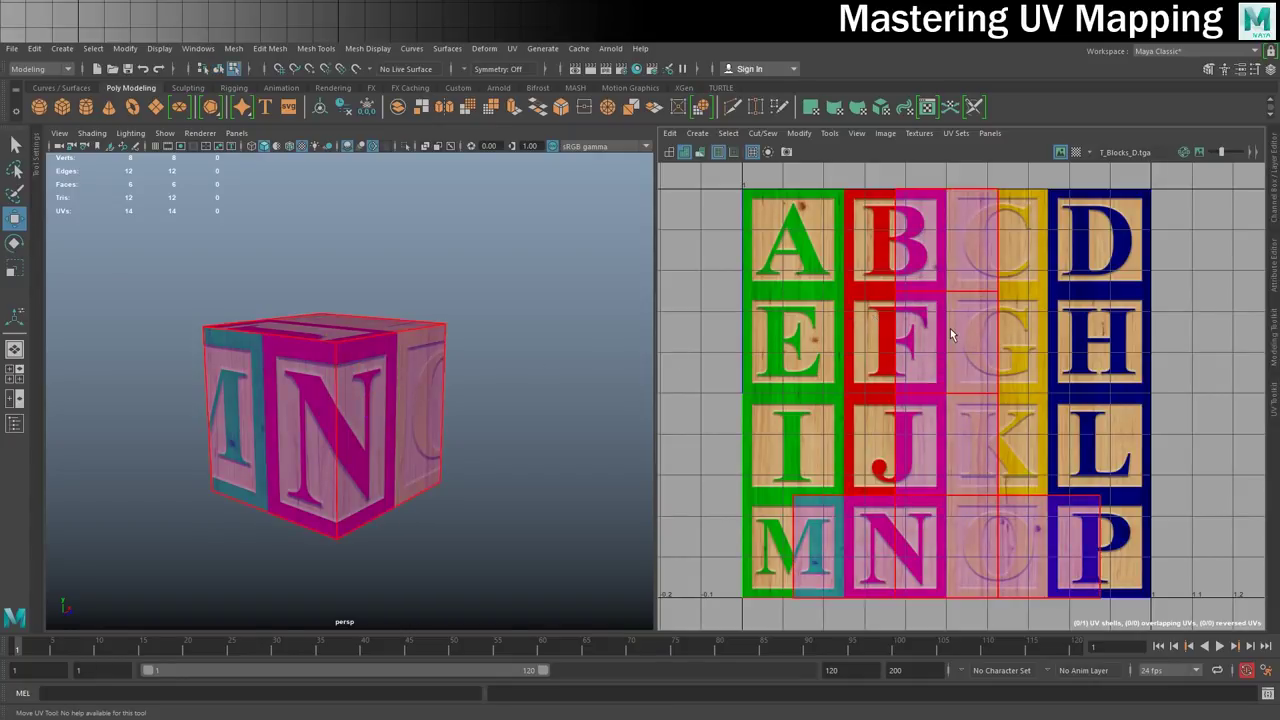
left_click(950, 328)
middle_click_drag(1035, 395, 985, 395)
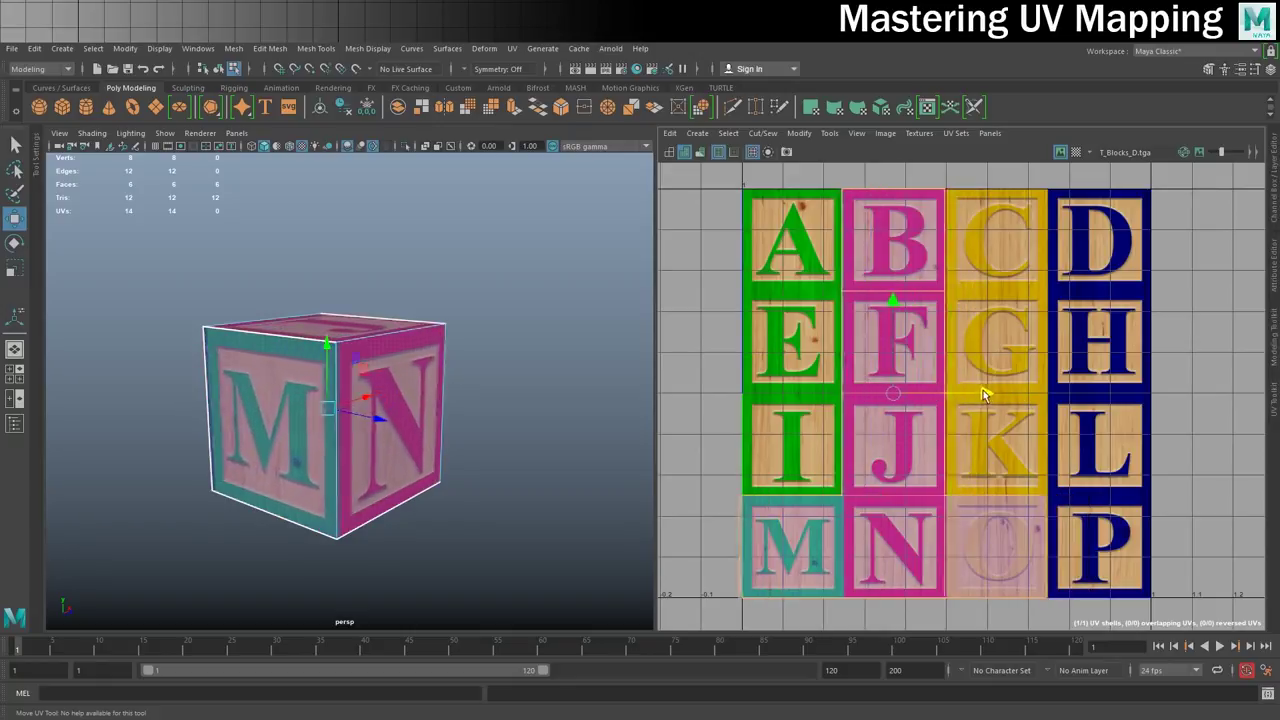
Return to object mode and examine the letters on the cube's faces from several angles, with the cube deselected and reselected.
key("F8")
left_click(458, 429)
right_click_drag(377, 377, 474, 340)
left_click(463, 380)
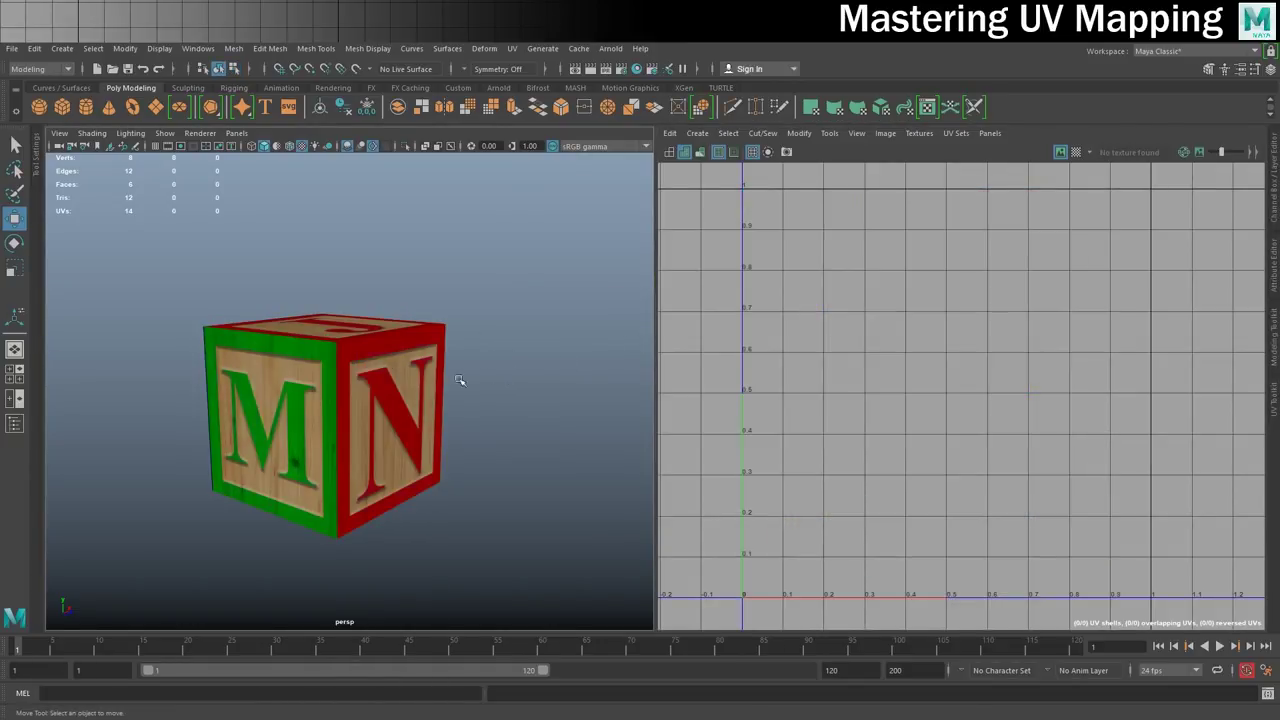
left_click_drag(505, 369, 471, 322, "alt")
left_click_drag(404, 512, 364, 538, "alt")
mouse_move(373, 382)
left_mouse_down("alt")
mouse_move(369, 537)
mouse_move(419, 404)
mouse_move(376, 372)
left_mouse_up("alt")
left_click(358, 372)
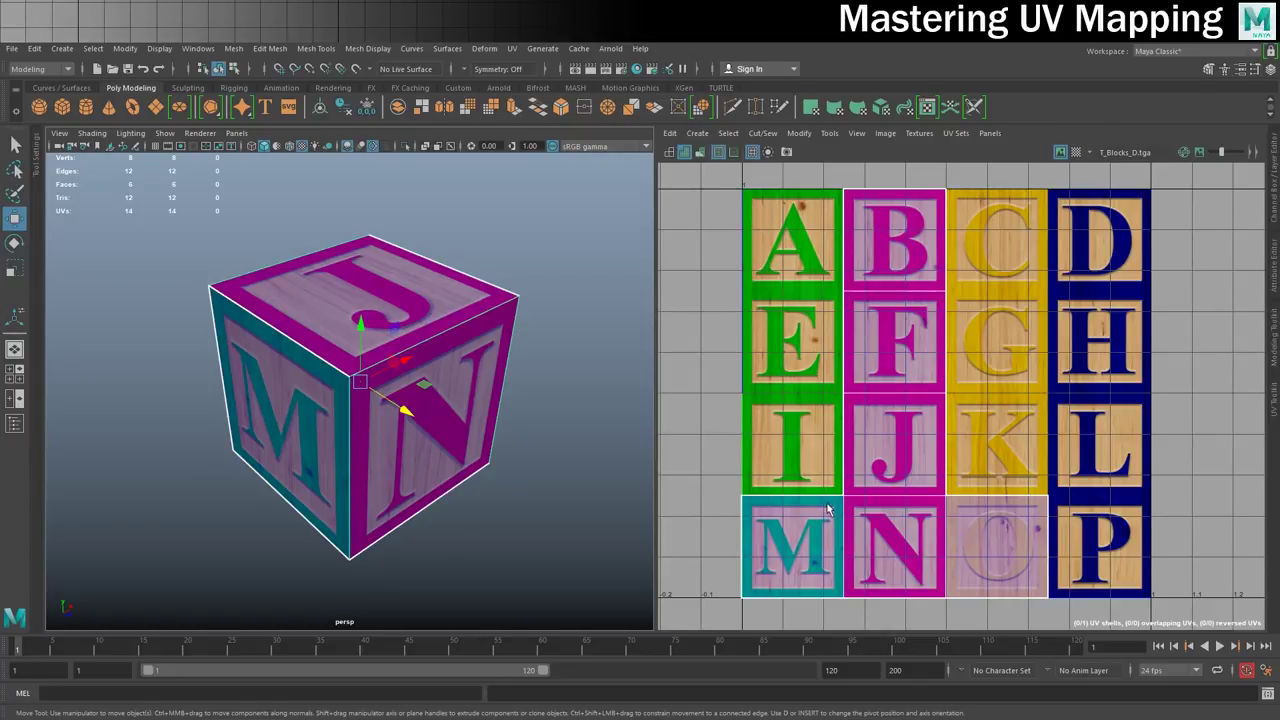
Move the cube's UV shell freely off the letter tile borders and return to object mode.
right_click_drag(900, 313, 866, 300)
left_click(886, 314)
left_click_drag(920, 393, 936, 417)
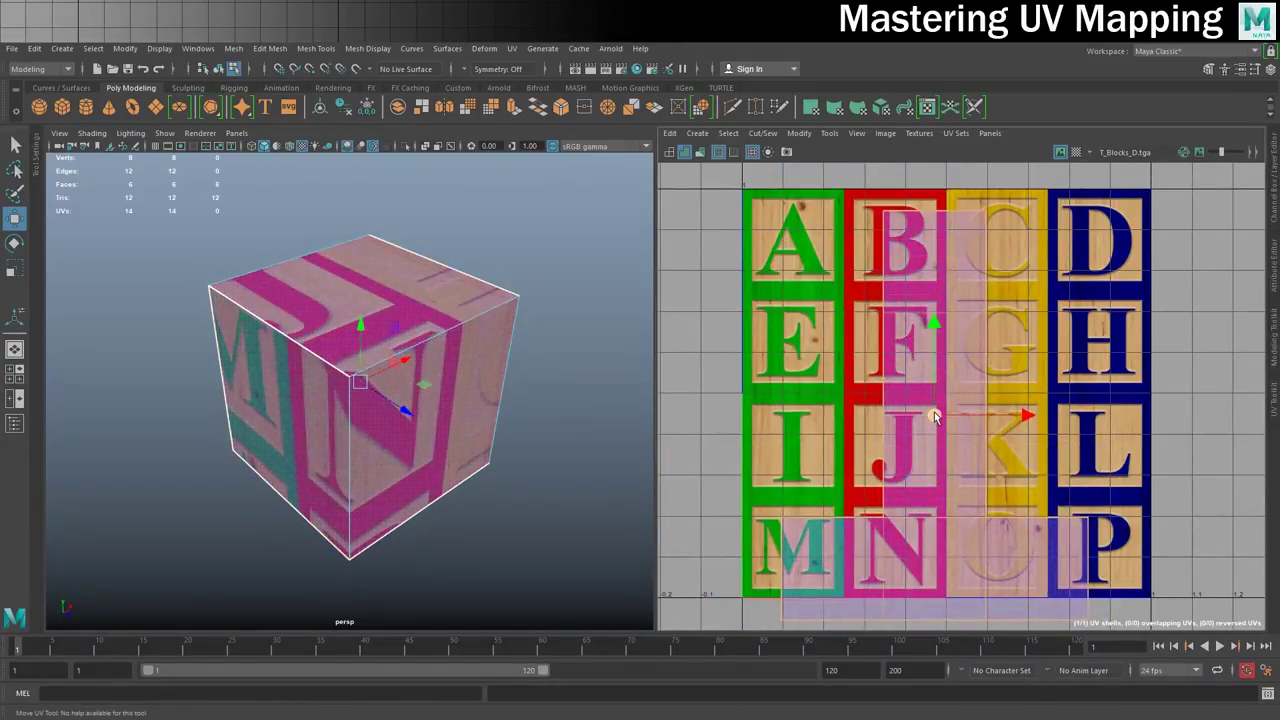
right_click_drag(415, 298, 362, 287)
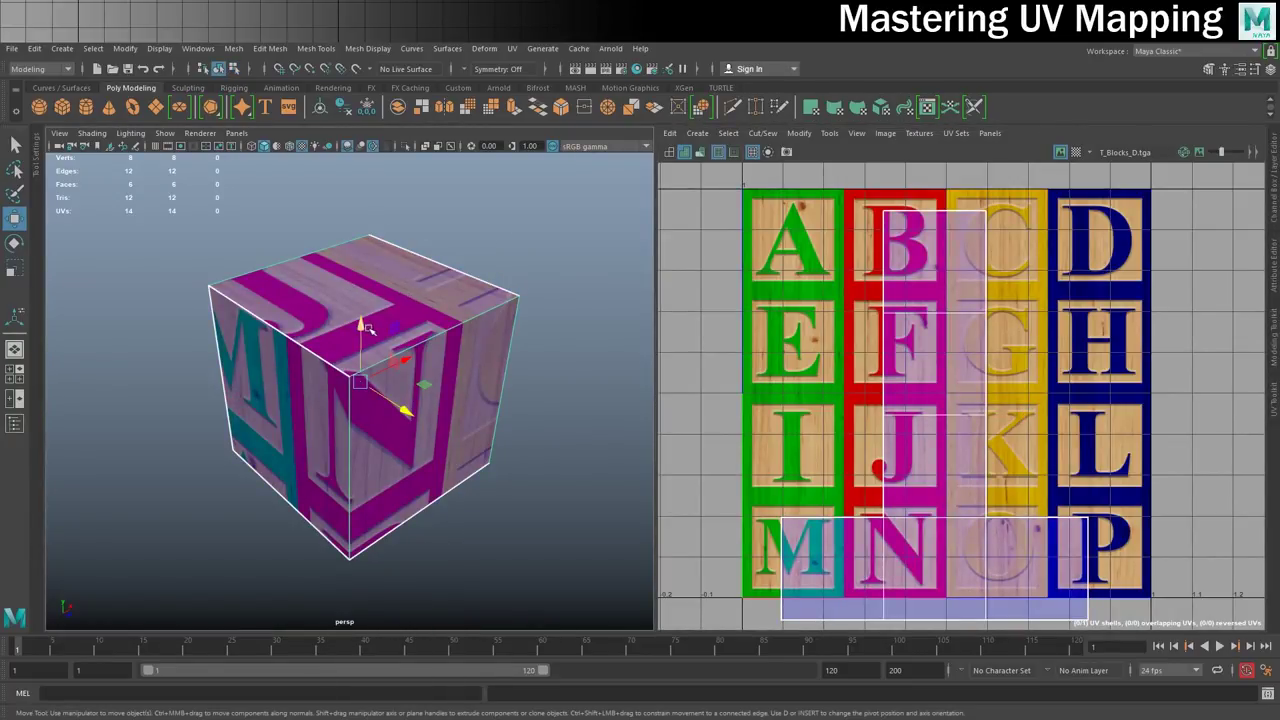
Apply an automatic UV projection to the cube with 6 planes, optimized for fewer pieces.
left_click(511, 48)
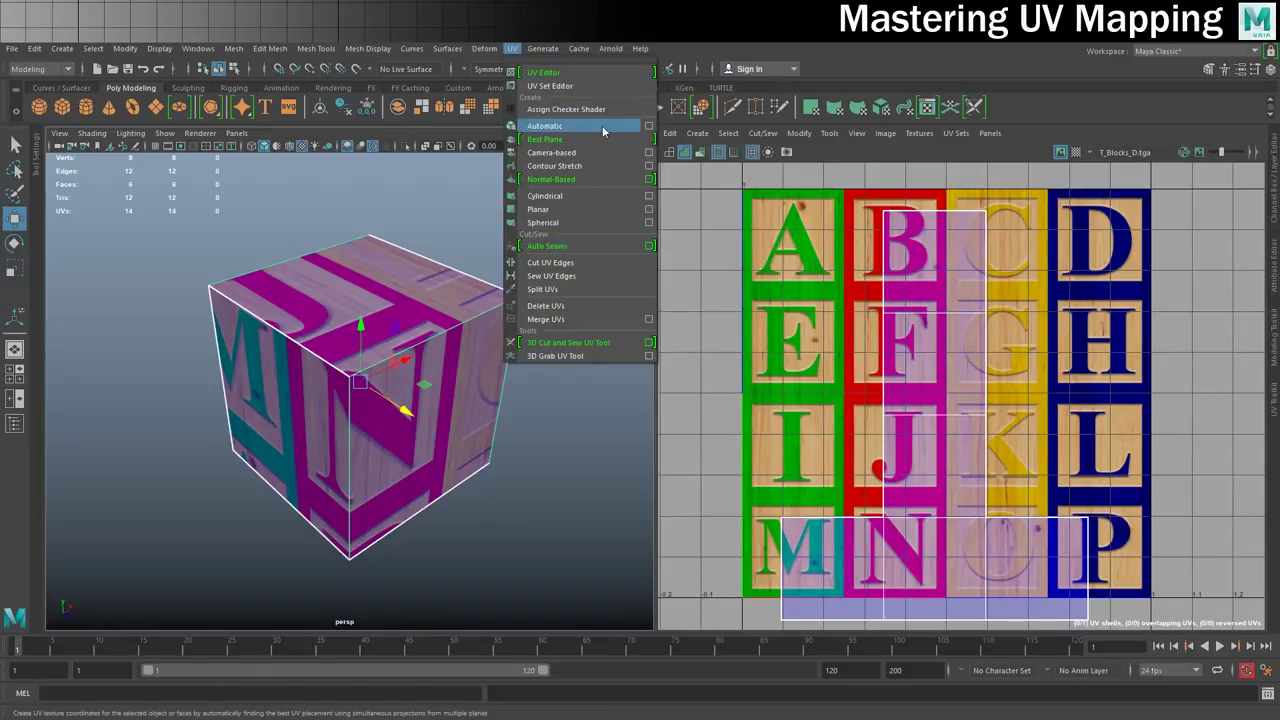
left_click(651, 128)
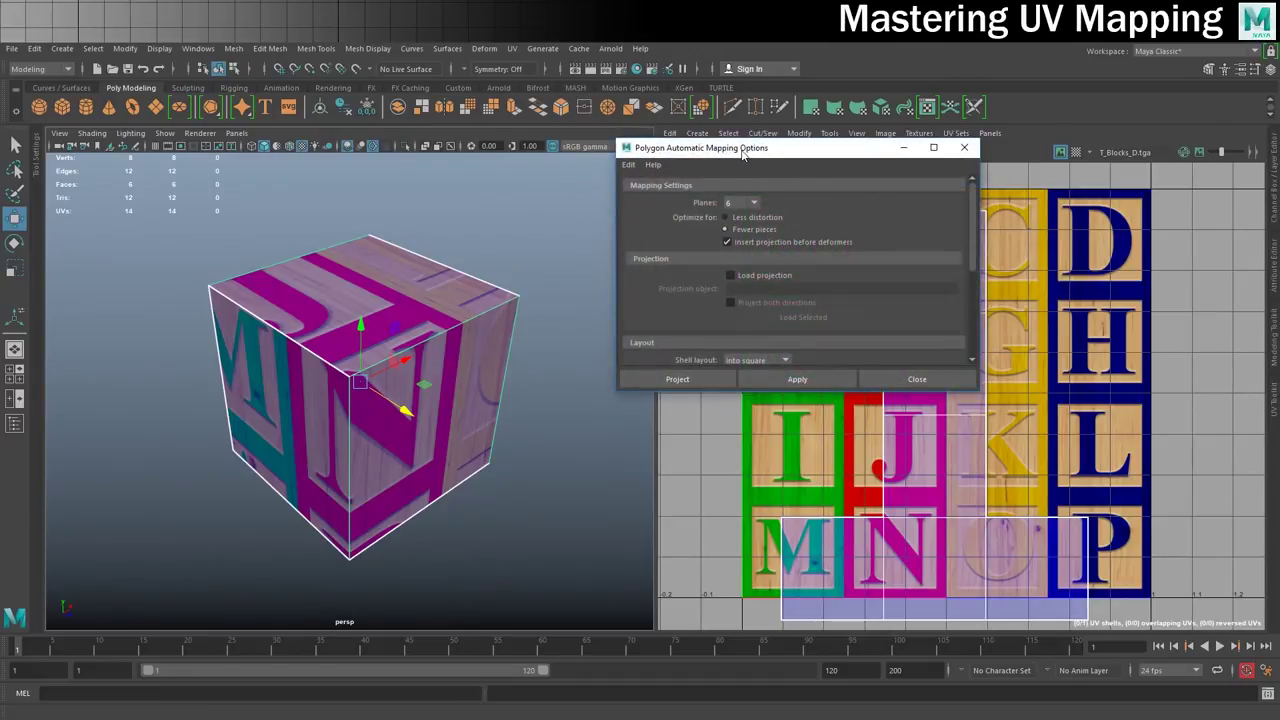
left_click_drag(741, 150, 620, 117)
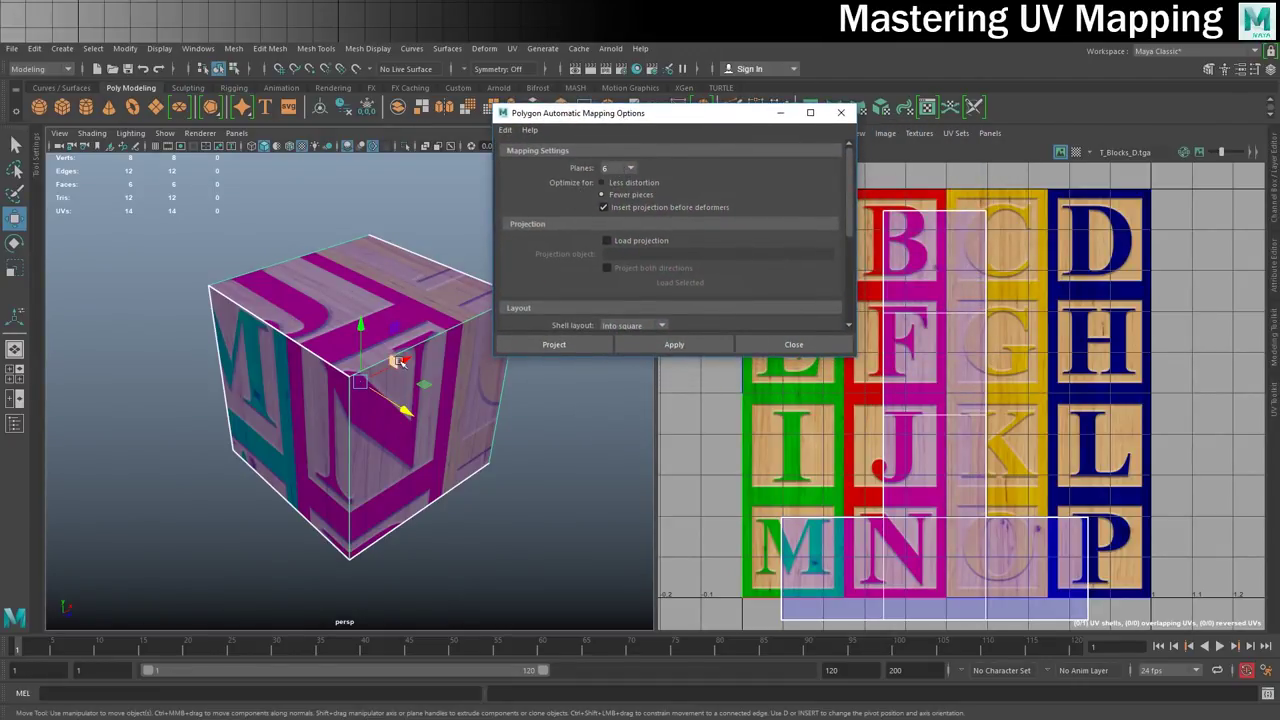
left_click(553, 343)
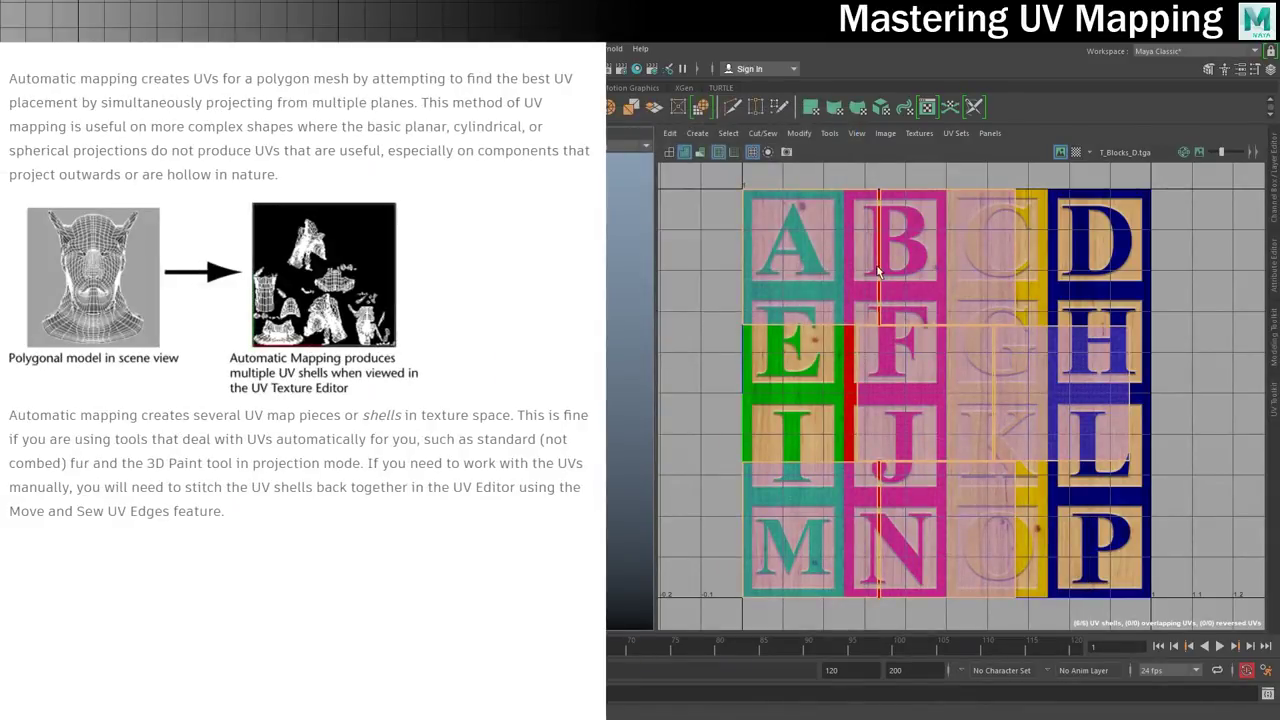
Try moving the single UV shell over the A tile off to the side of the texture, and undo the move.
right_click_drag(850, 249, 836, 246)
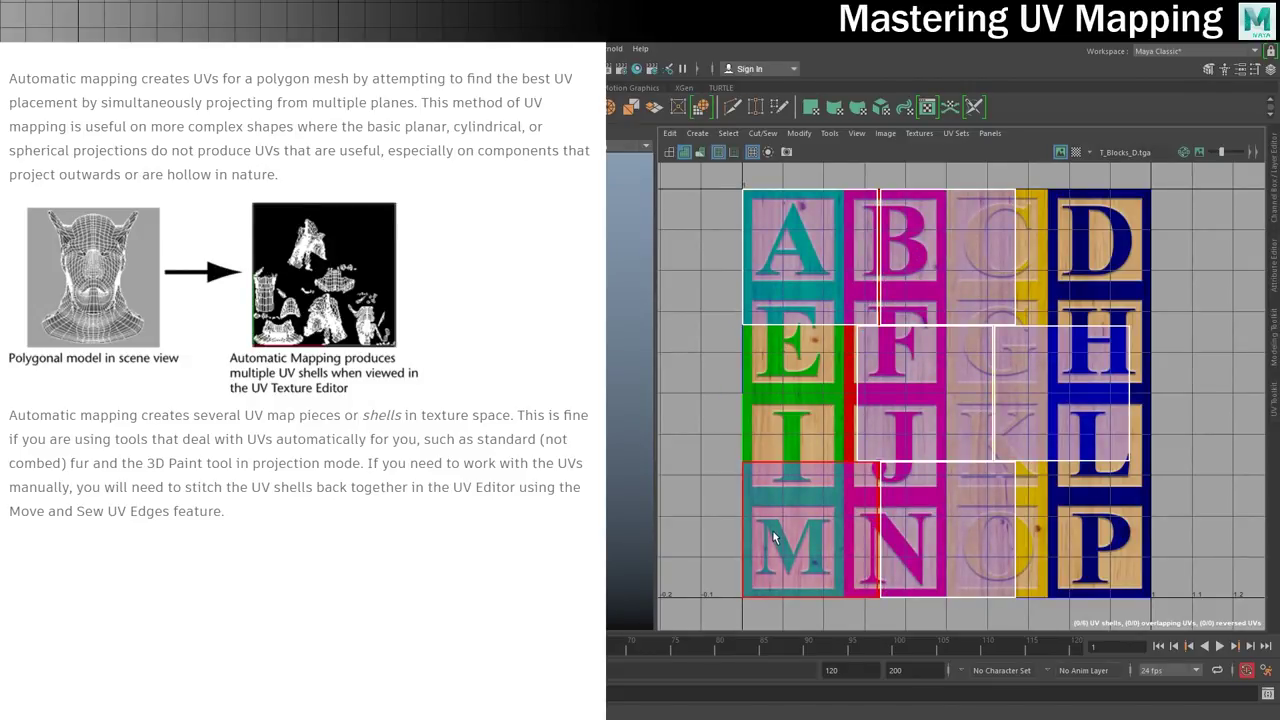
left_click(768, 271)
key("w")
left_click_drag(808, 257, 736, 290)
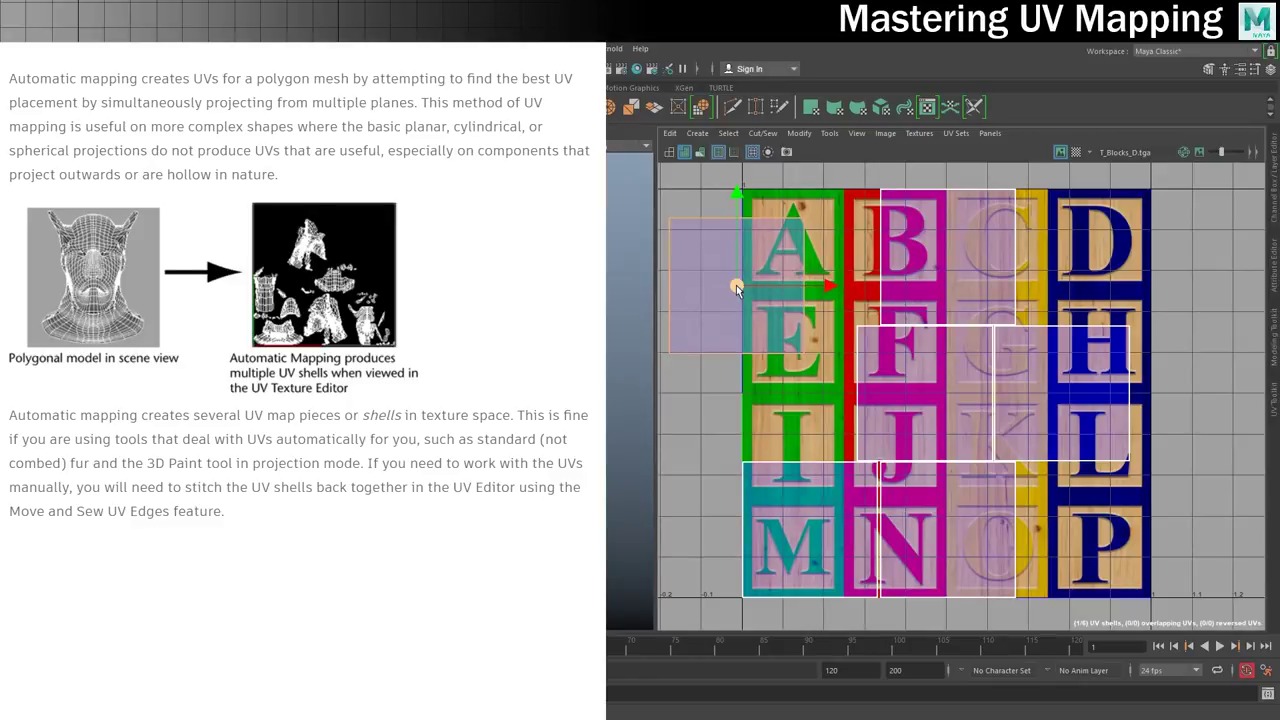
key("ctrl+z")
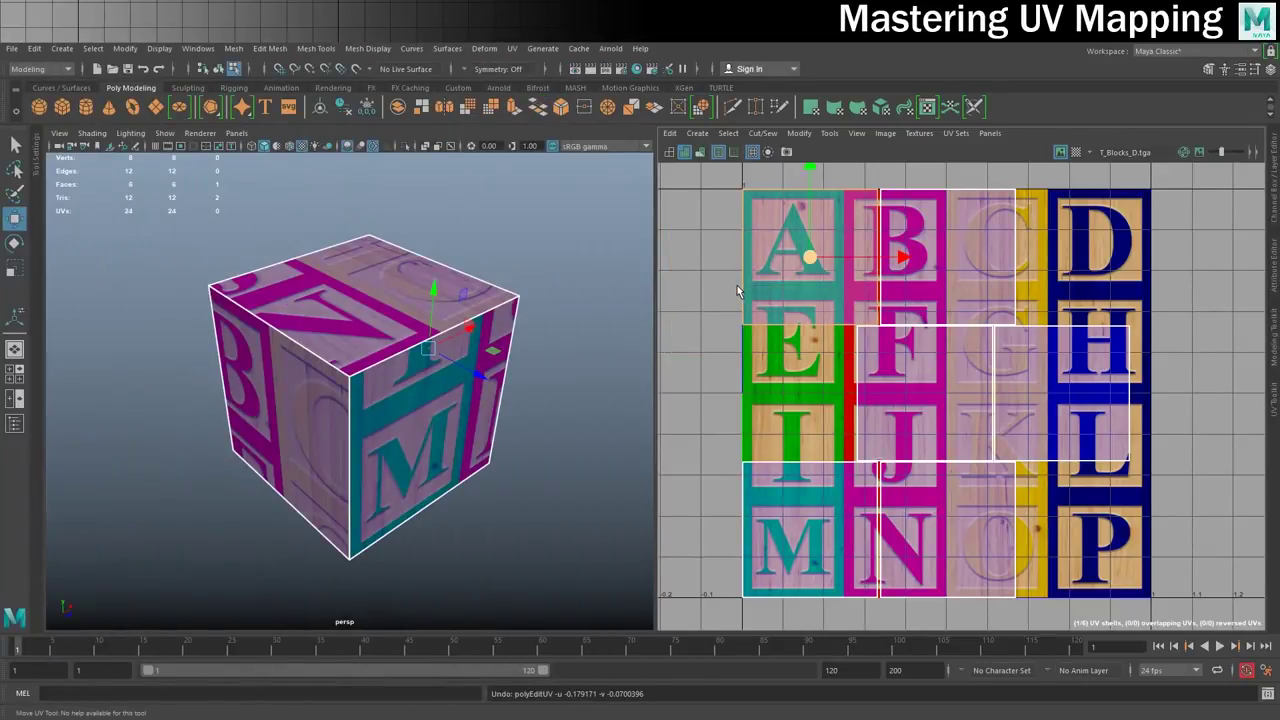
Select all the UV shells and scale them down together to letter-tile size, with one shell aligned on the J tile.
right_click(817, 250)
right_click_drag(817, 250, 762, 229)
left_click_drag(688, 176, 1178, 617)
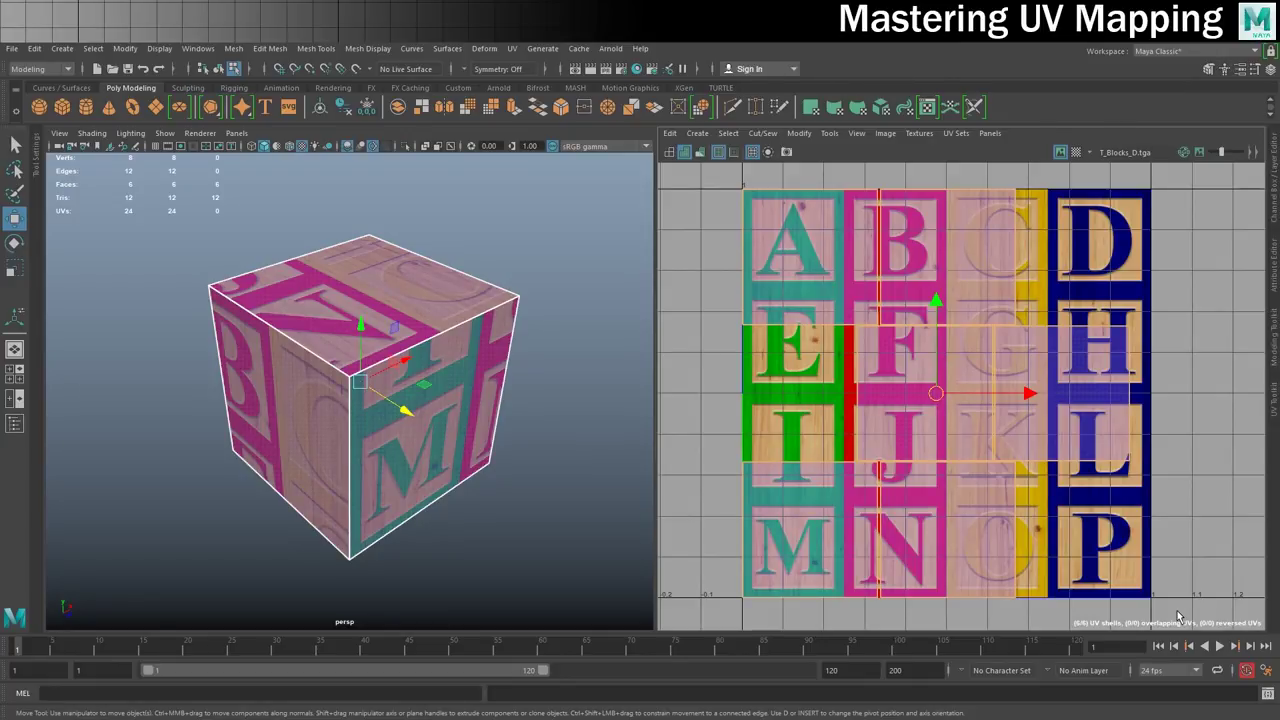
key("r")
scroll(977, 362, "up", 4)
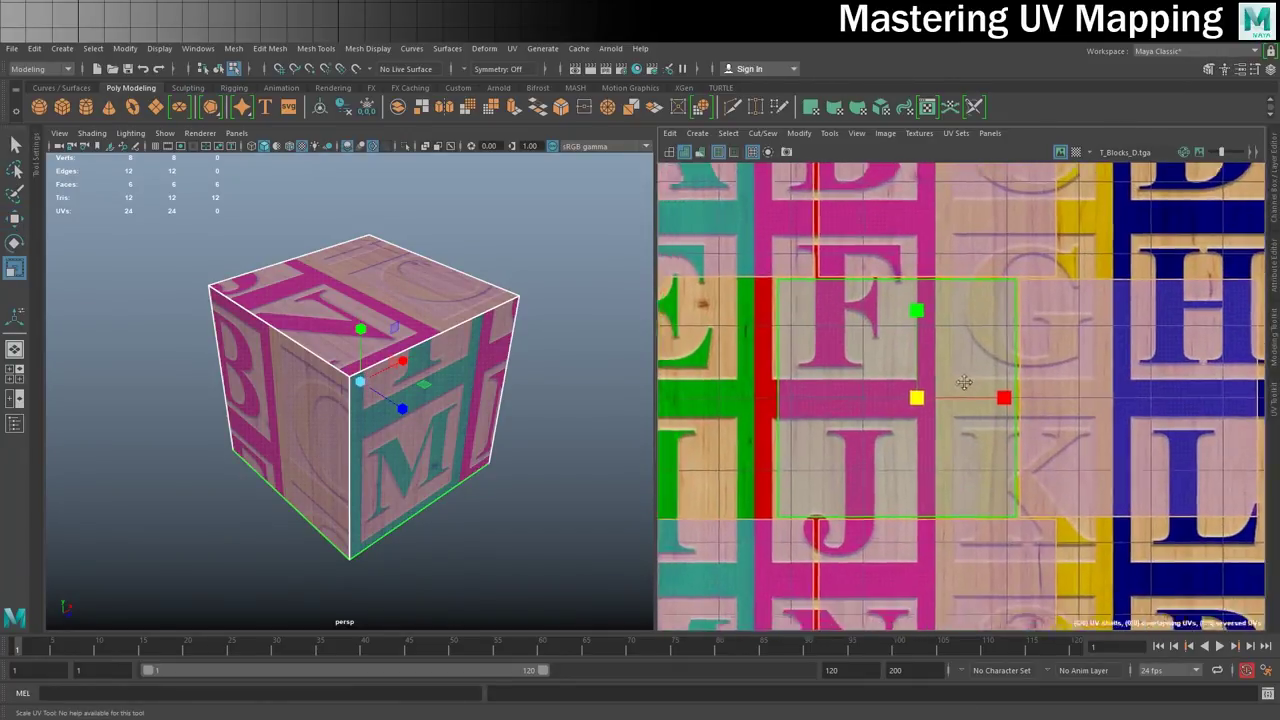
middle_click_drag(964, 383, 1034, 314, "alt")
left_click_drag(986, 329, 924, 420)
key("w")
key("r")
left_click_drag(918, 360, 942, 425)
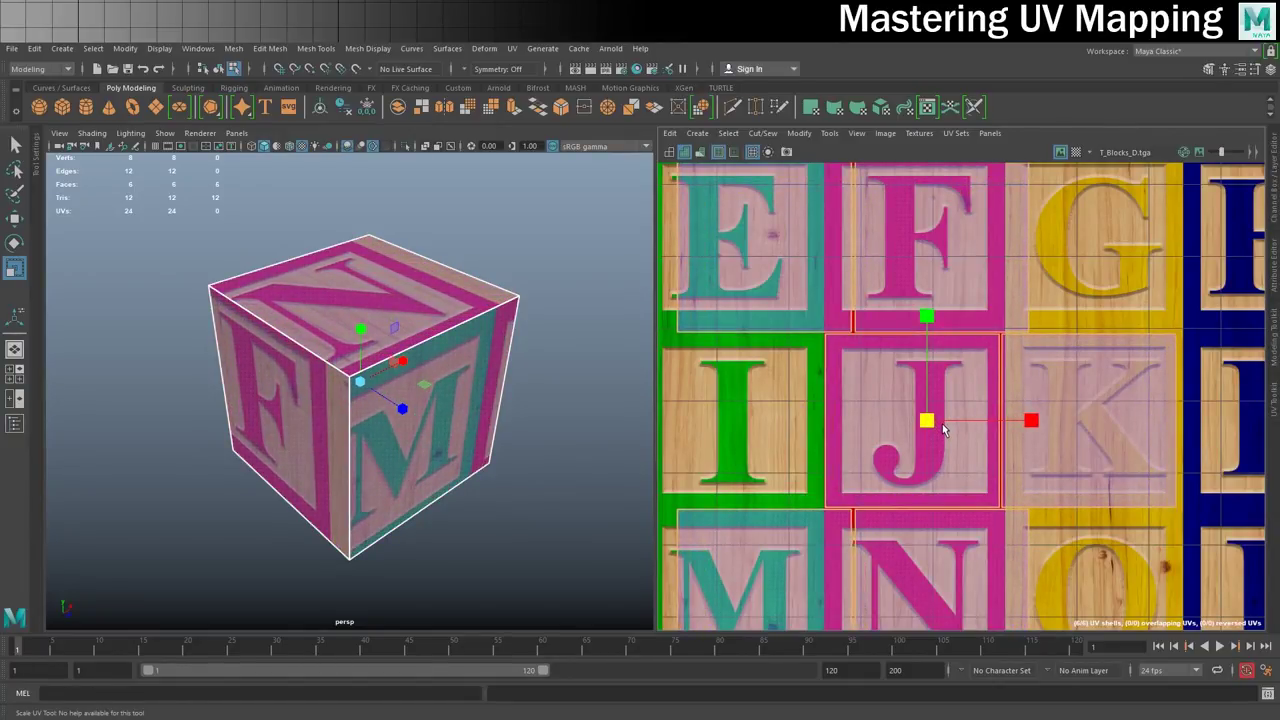
key("w")
left_click_drag(1018, 418, 1019, 425)
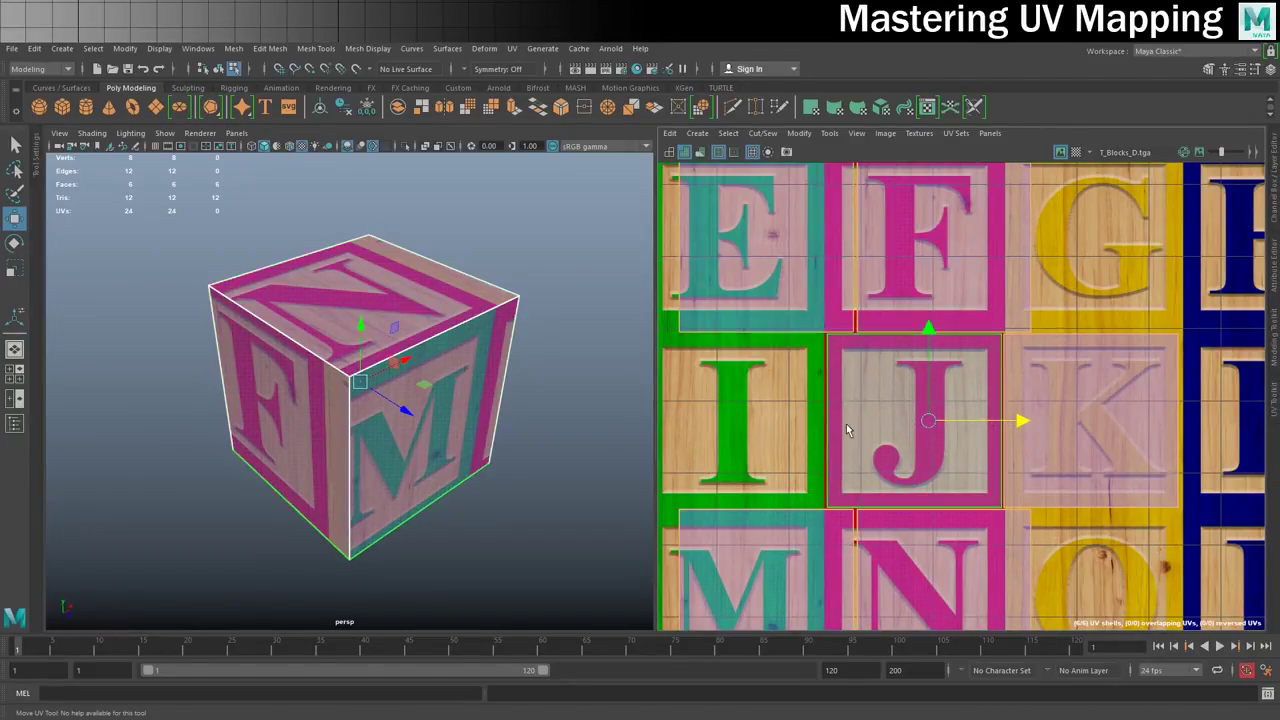
Select the UV shell overlapping the E tile on its own and move it onto the A tile.
right_click_drag(851, 420, 903, 417)
scroll(787, 408, "down", 3)
right_click_drag(795, 291, 756, 274)
left_click(756, 274)
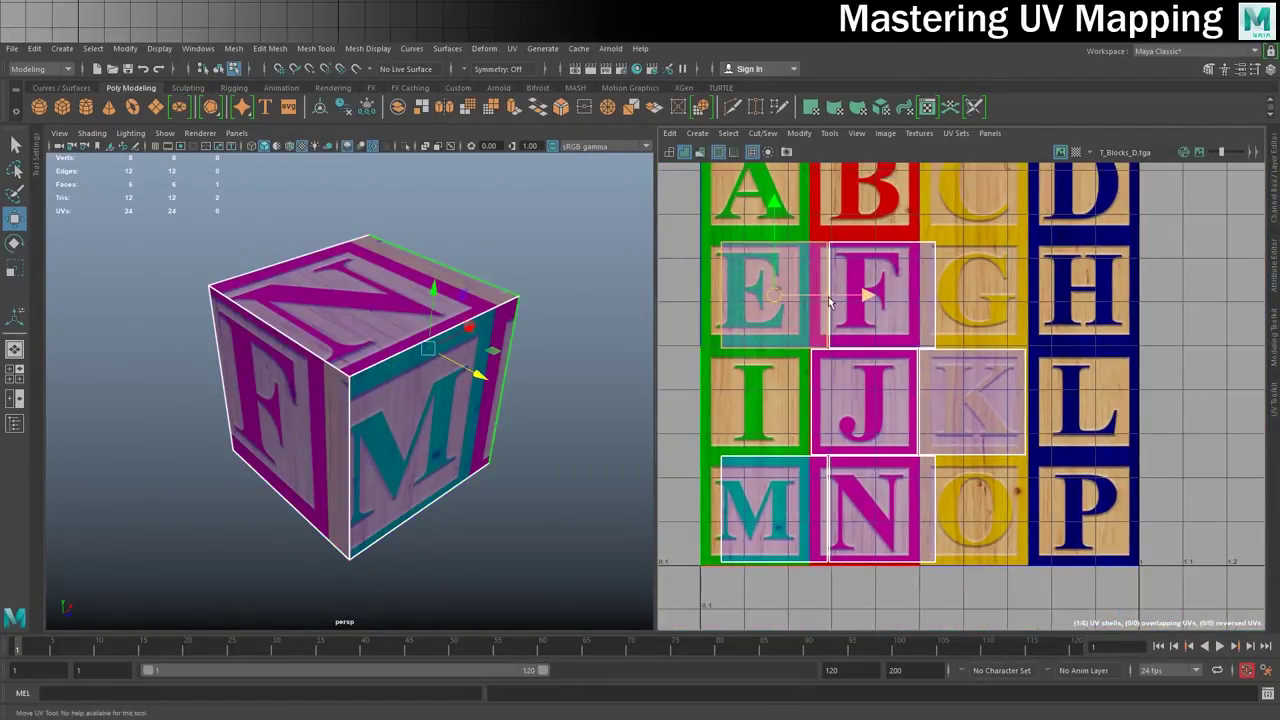
scroll(830, 300, "up", 2)
scroll(815, 307, "down", 2)
middle_click_drag(805, 317, 882, 425, "alt")
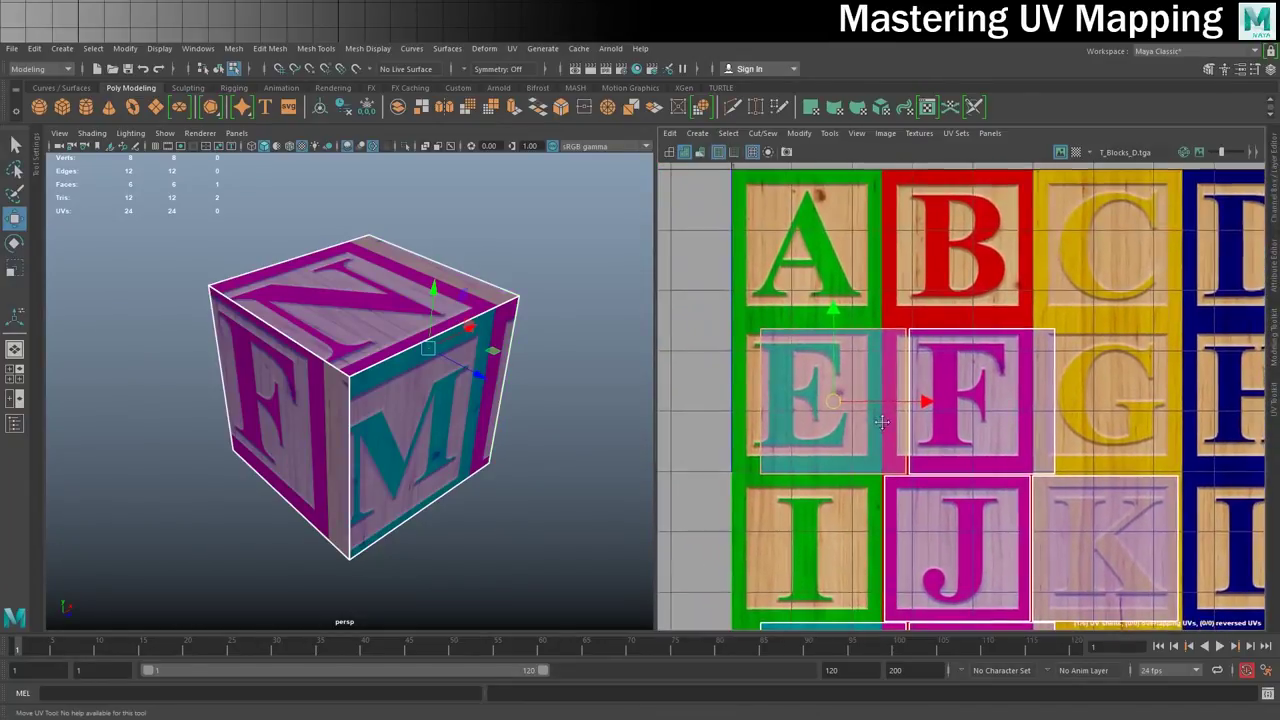
left_click_drag(832, 402, 806, 247)
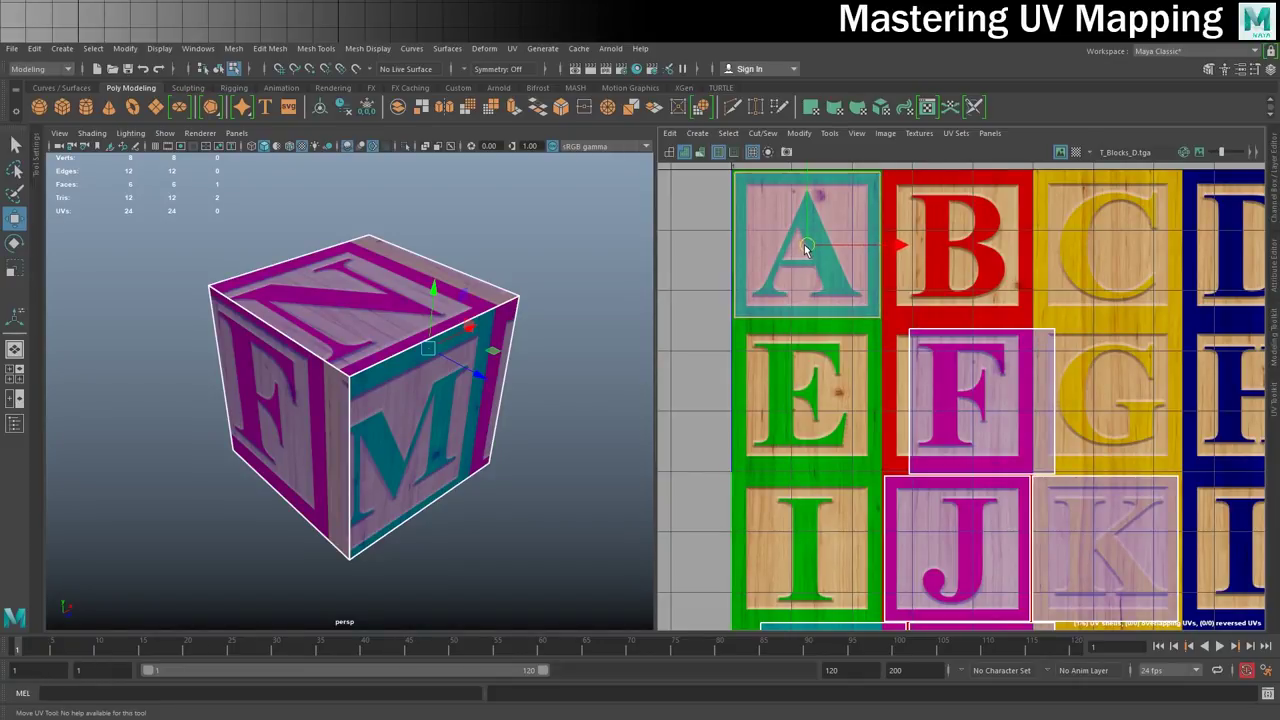
Center the shell overlapping F on the F tile and align the shell over K with the K tile.
left_click(979, 426)
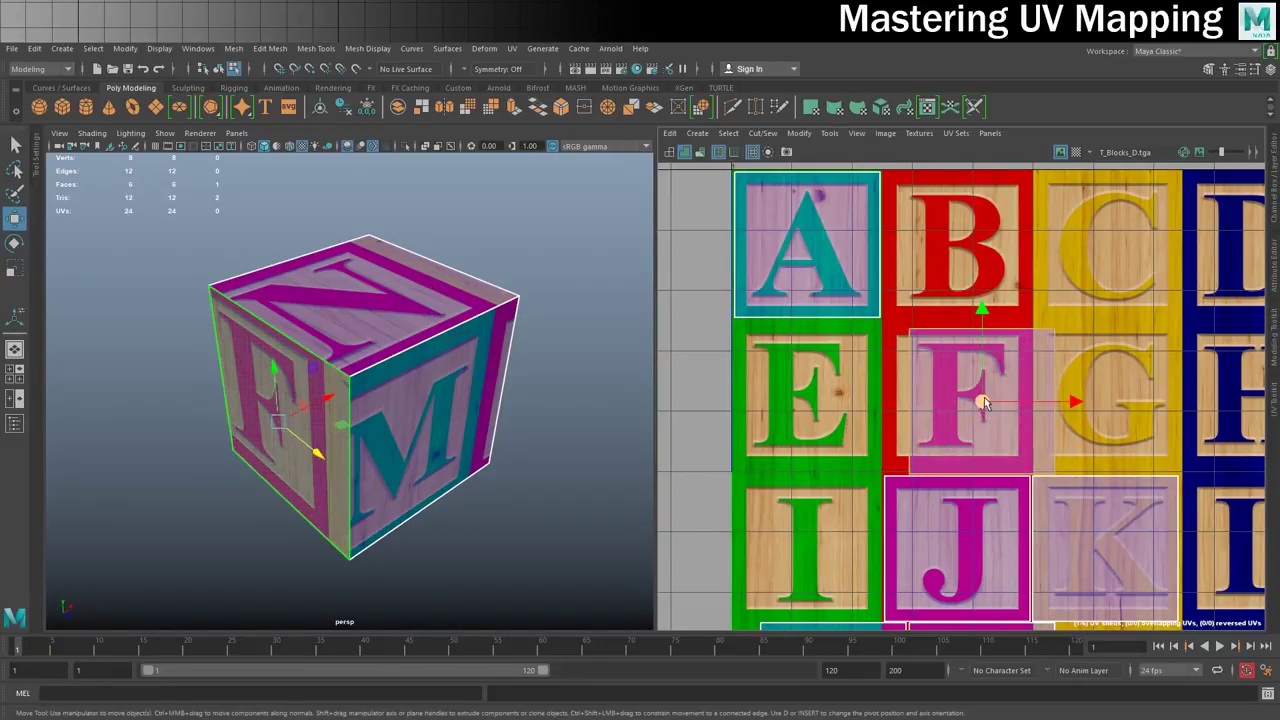
left_click_drag(980, 403, 958, 396)
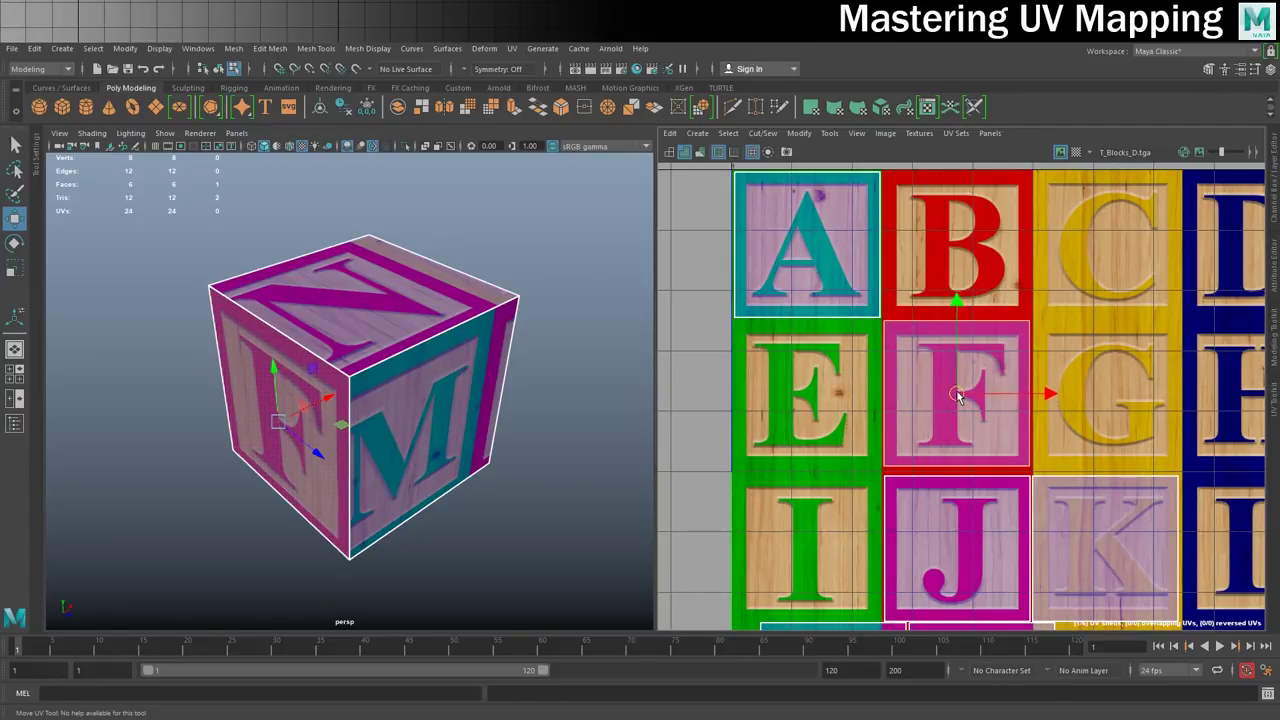
middle_click_drag(1081, 524, 922, 358, "alt")
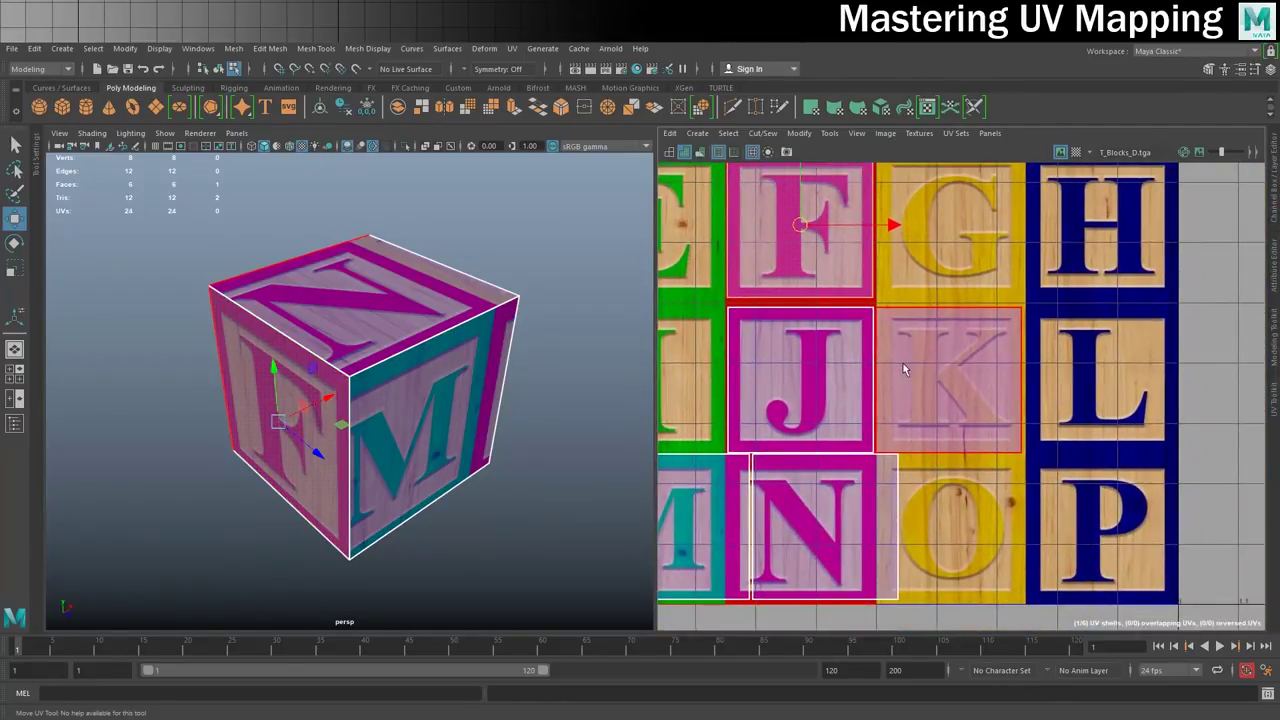
left_click(960, 384)
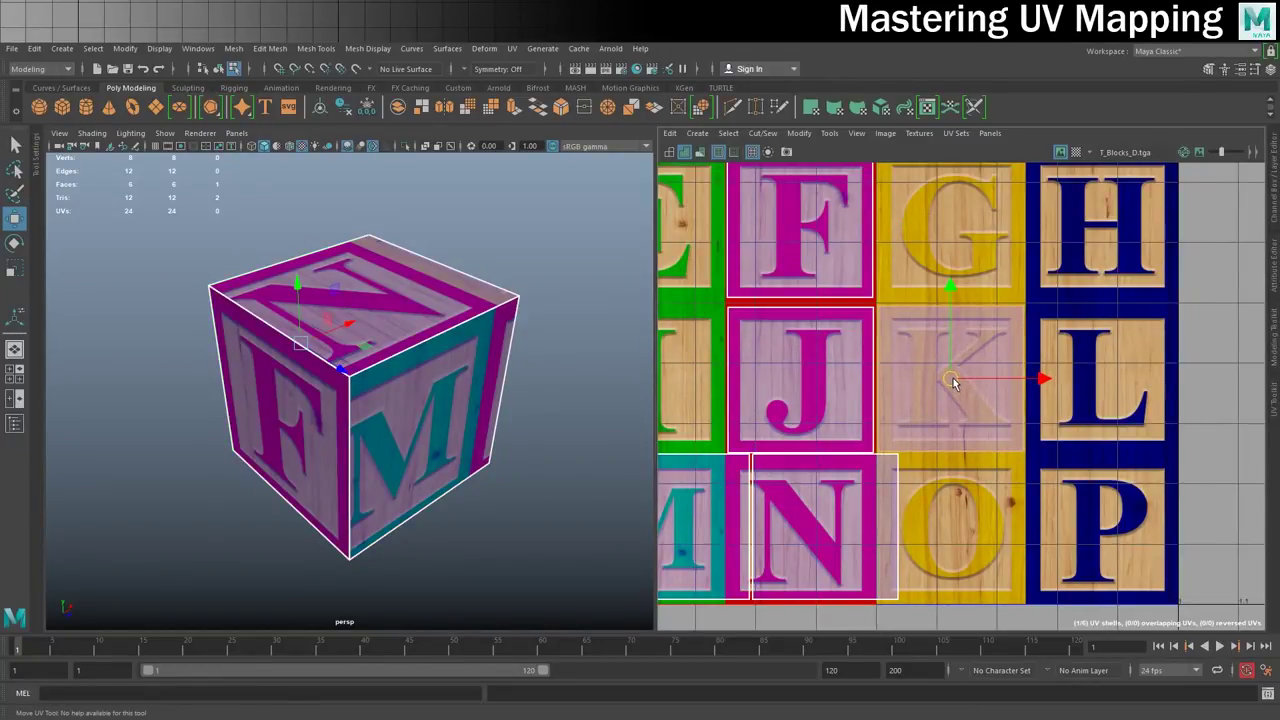
Move the shell on the J tile onto the P tile and the shell overlapping N onto the D tile.
left_click(817, 390)
left_click_drag(817, 390, 1103, 540)
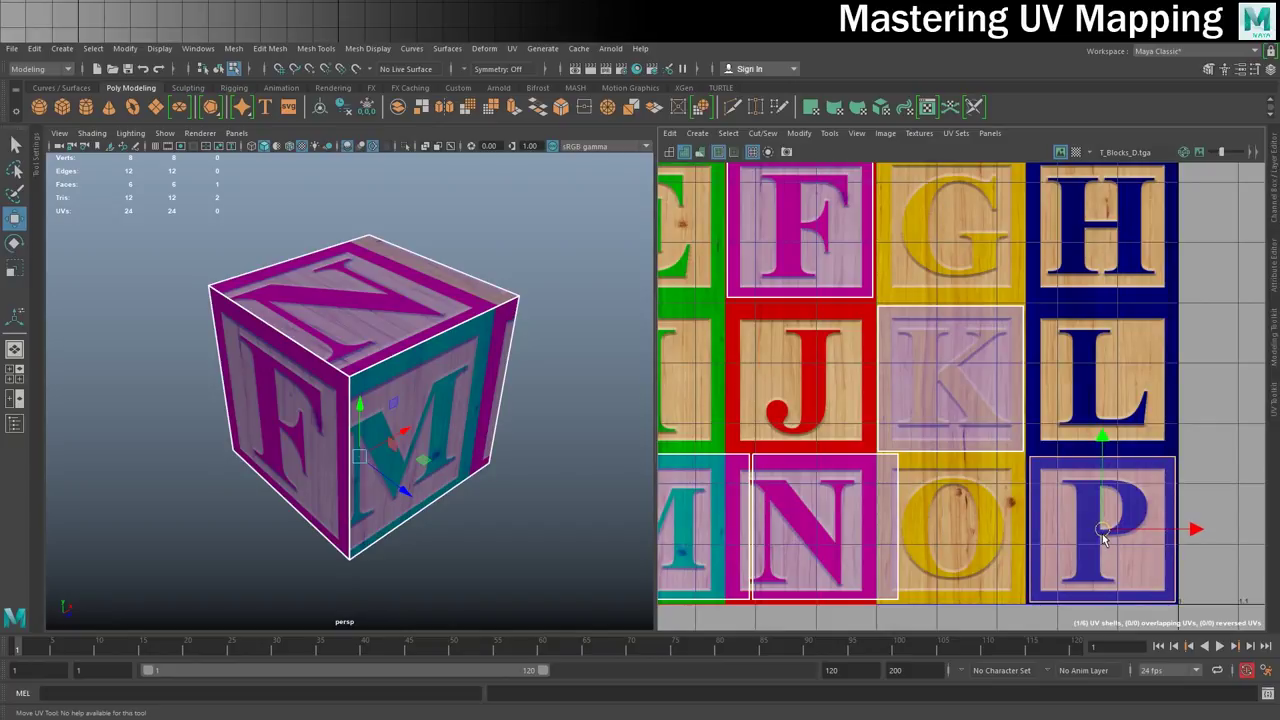
left_click(820, 540)
scroll(862, 480, "down", 3)
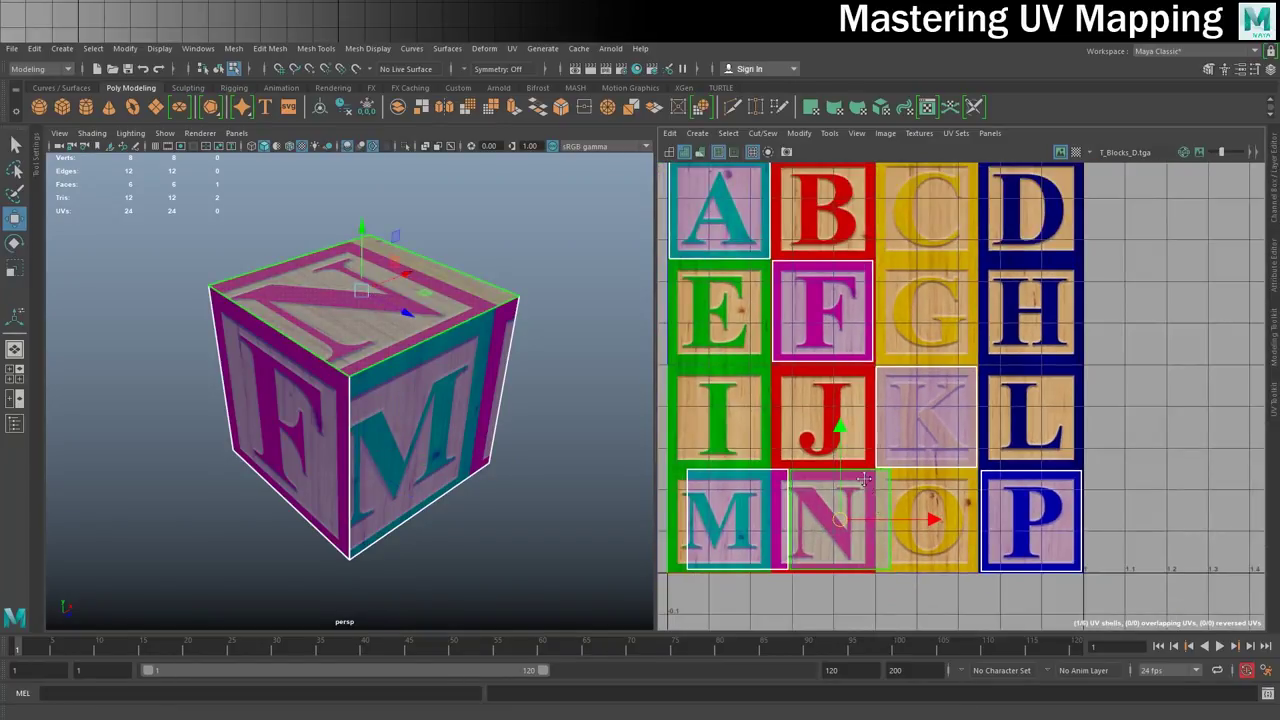
middle_click_drag(864, 480, 932, 473, "alt")
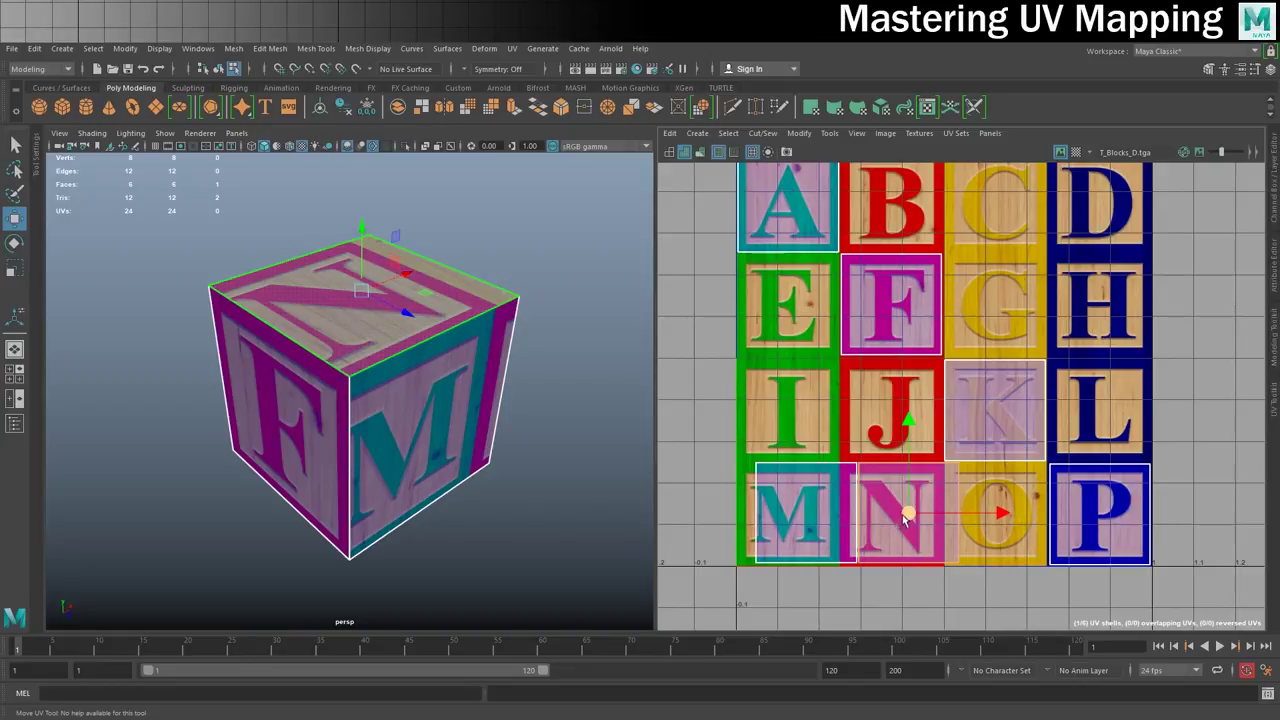
left_click_drag(908, 514, 1090, 297)
middle_click_drag(1090, 297, 1028, 412, "alt")
left_click_drag(1028, 412, 1034, 318)
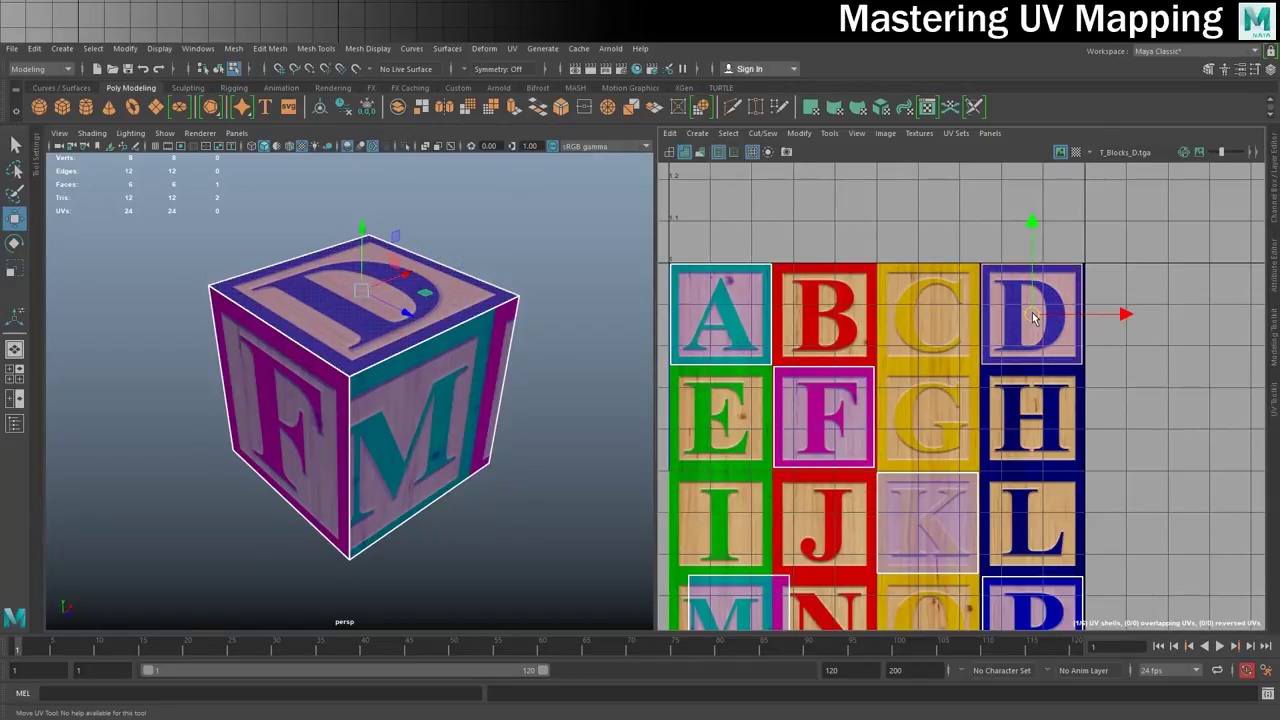
Move the UV shell overlapping the M tile onto the I tile and clear the shell selection.
middle_click_drag(955, 425, 1015, 335, "alt")
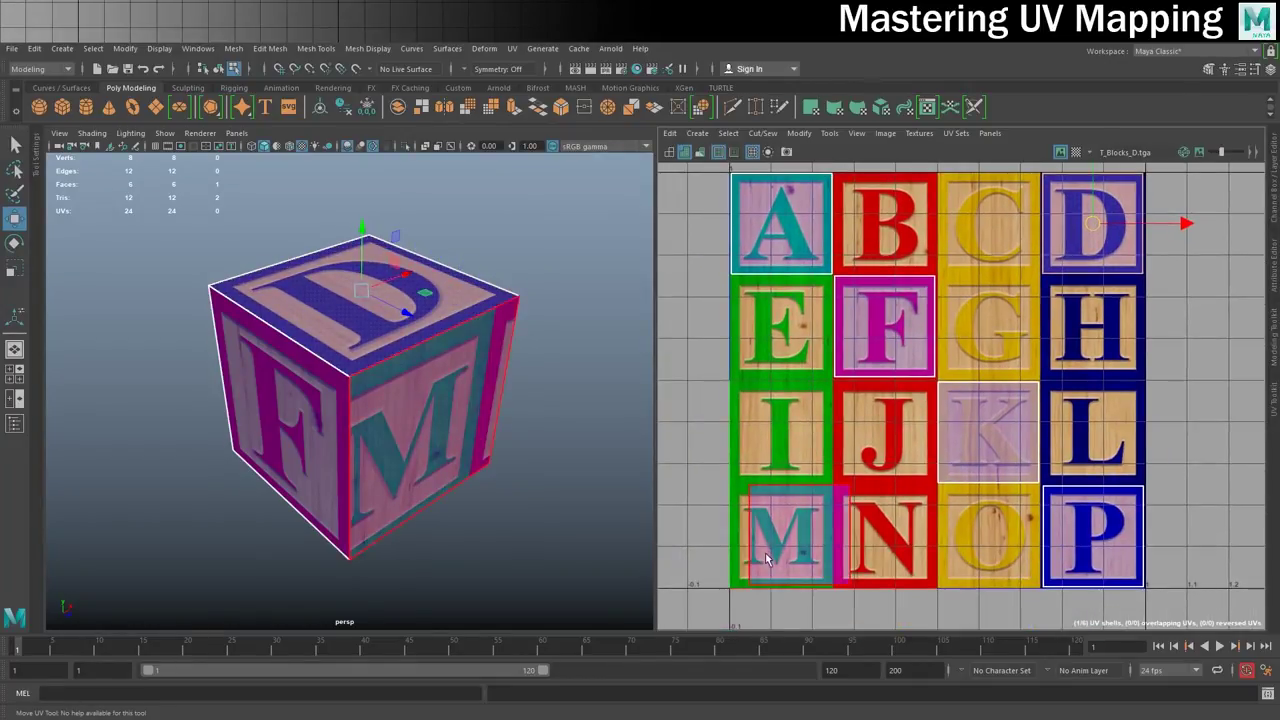
left_click(797, 540)
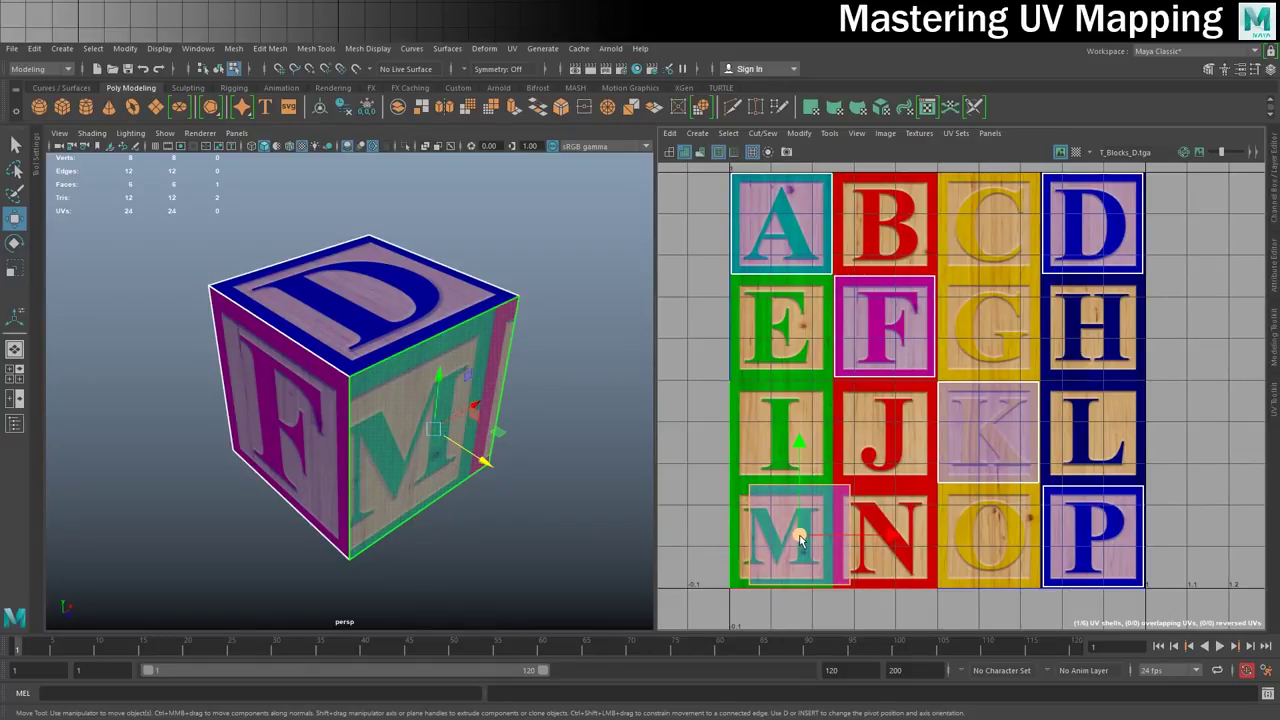
left_click_drag(799, 540, 782, 434)
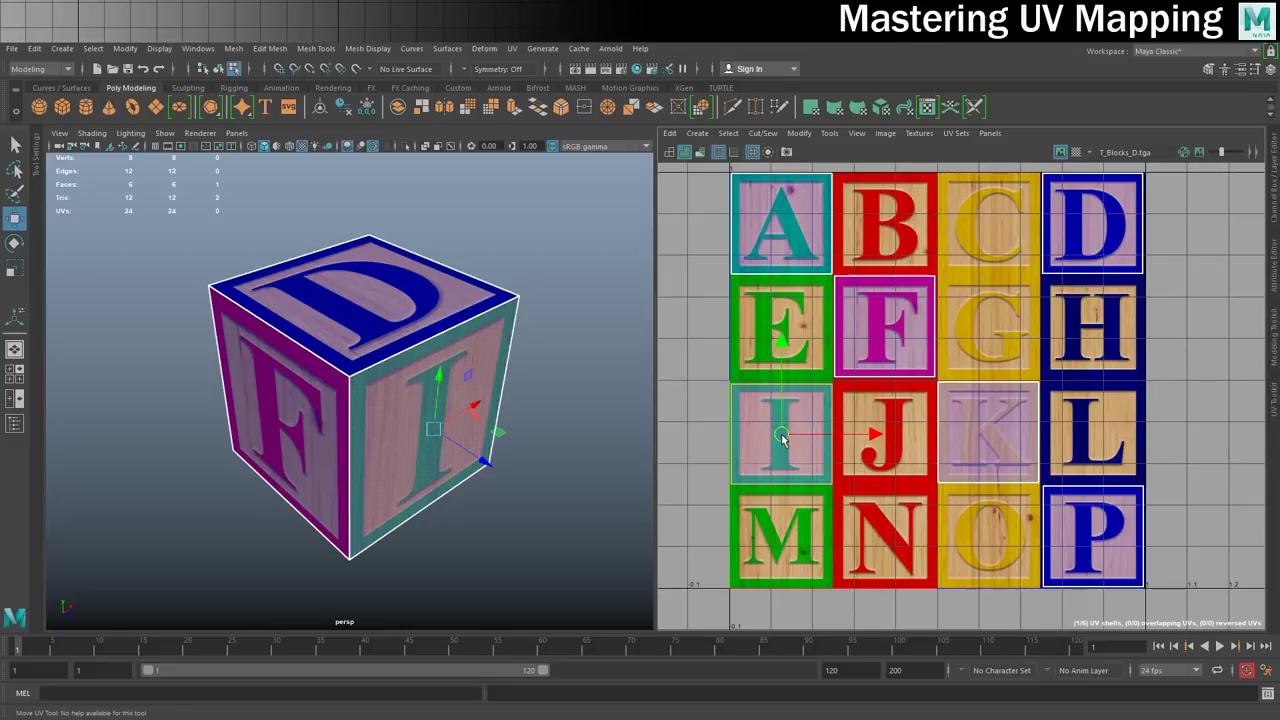
left_click(1182, 346)
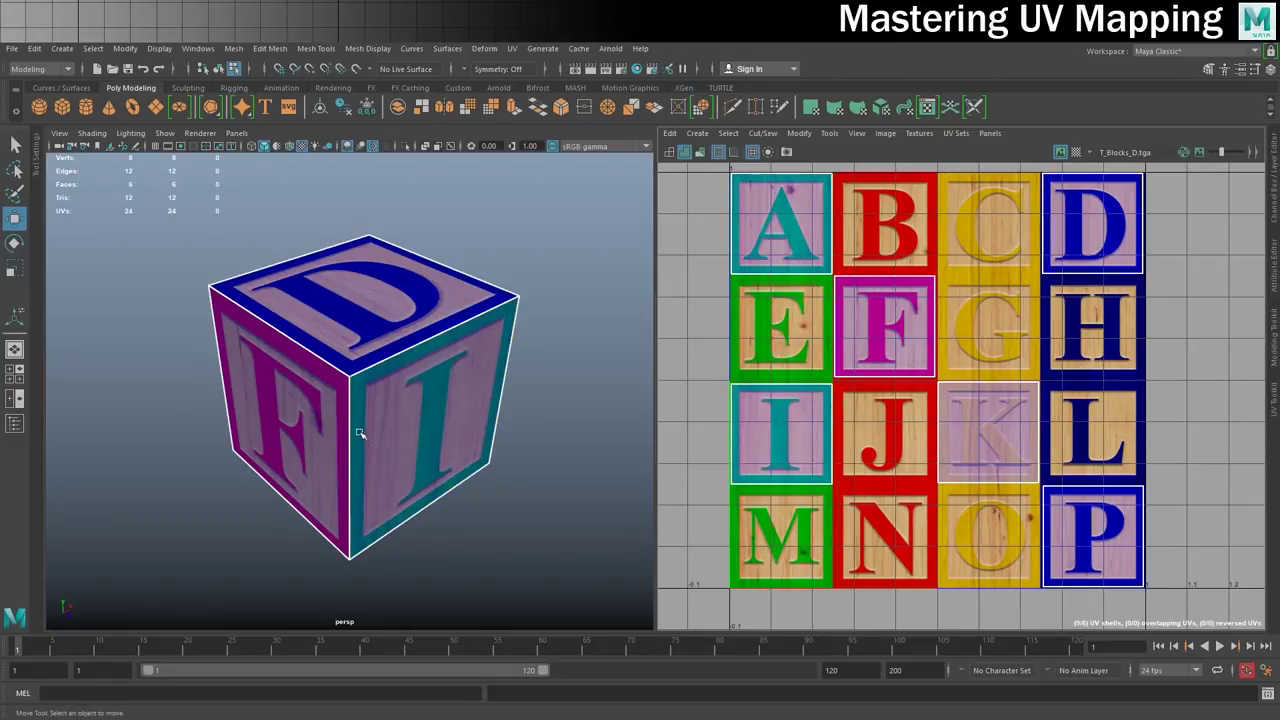
left_click(897, 357)
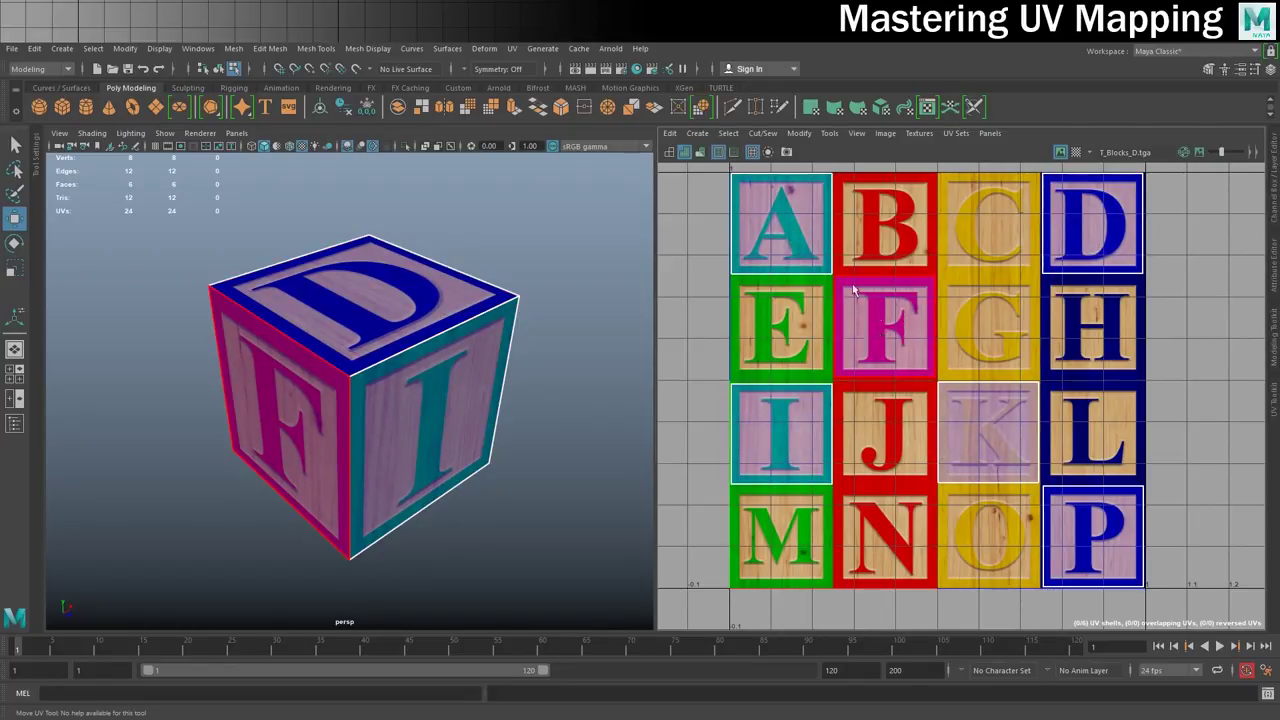
Return to object mode, deselect the cube and examine the letters on its faces from several angles.
right_click(383, 349)
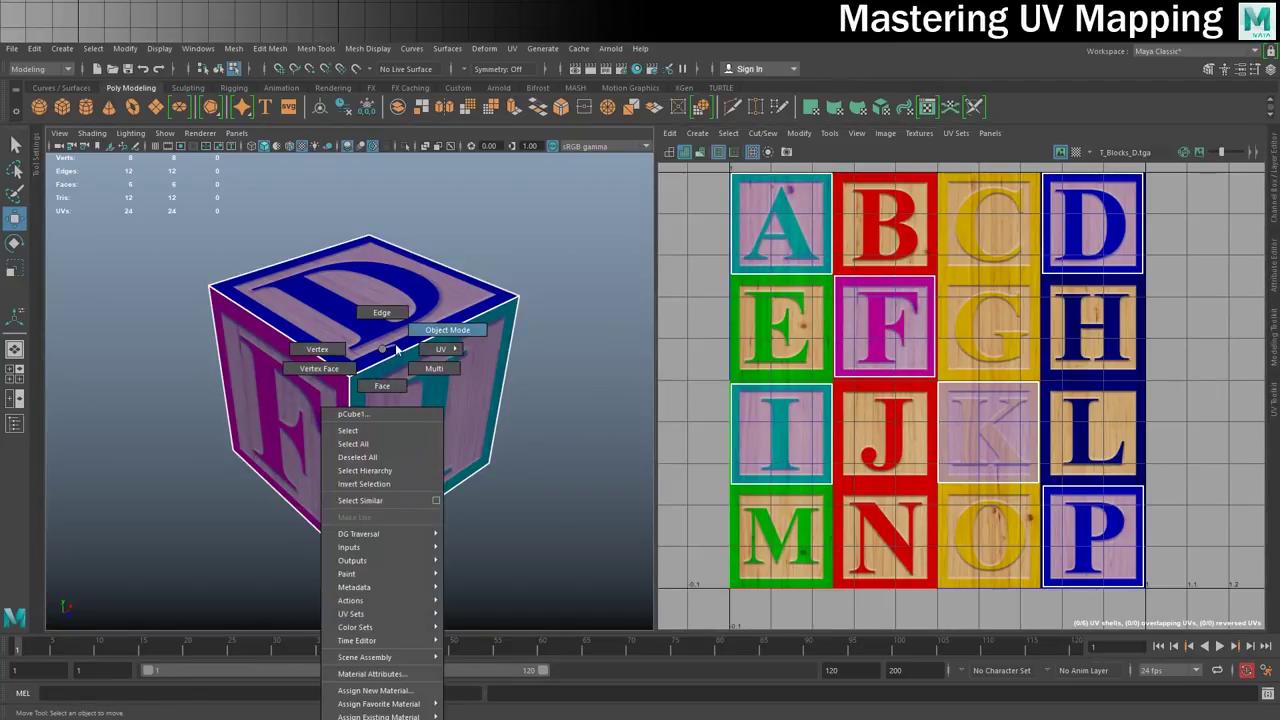
left_click(533, 381)
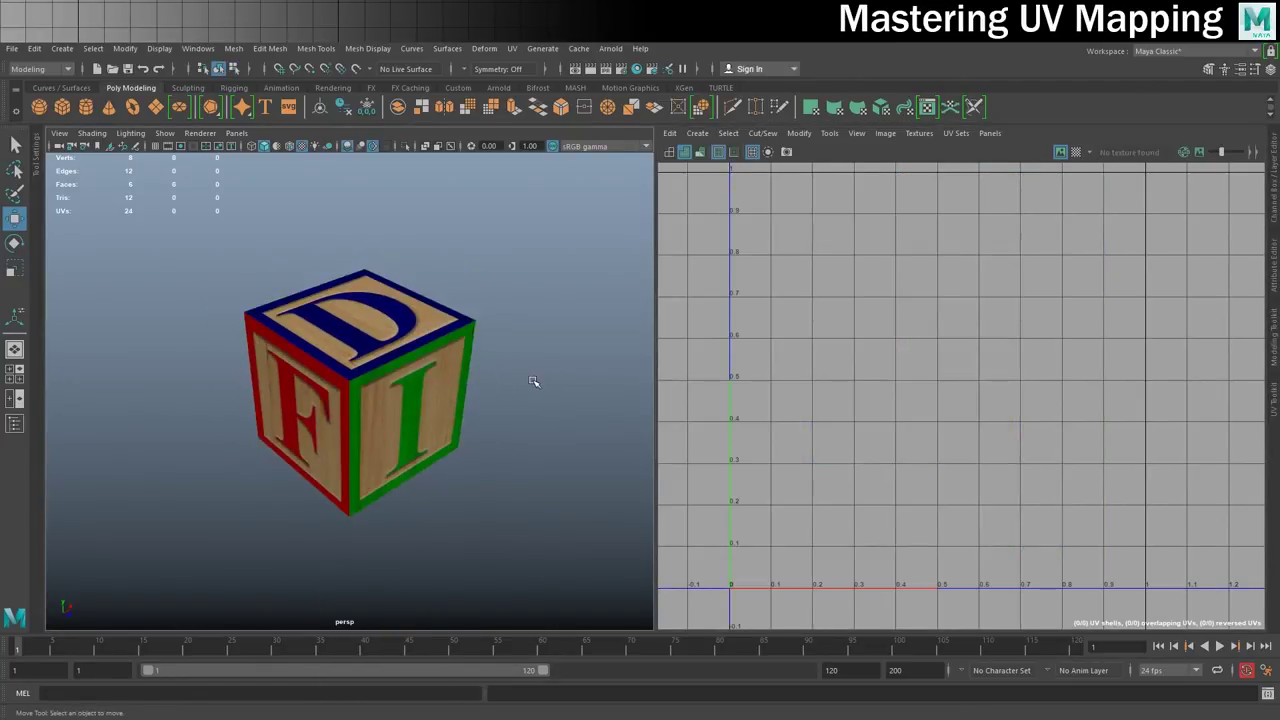
key("super")
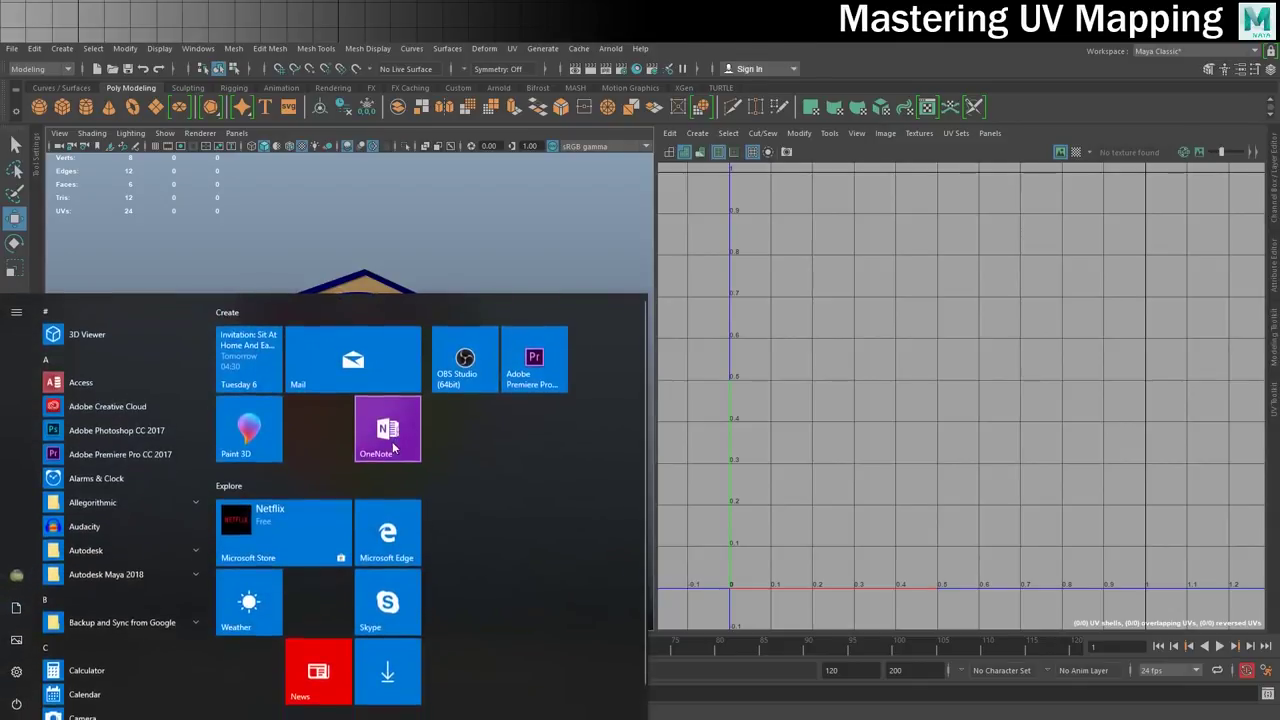
key("super")
left_click_drag(417, 449, 384, 403, "alt")
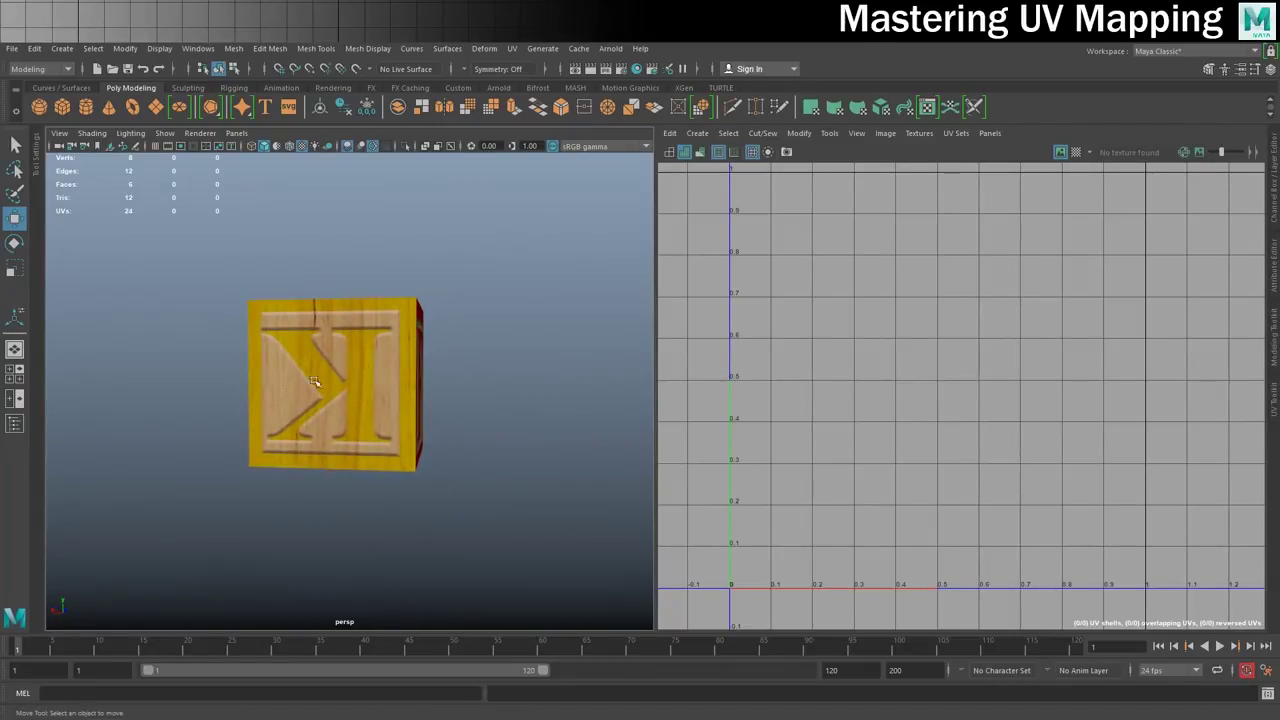
left_click_drag(208, 370, 211, 409, "alt")
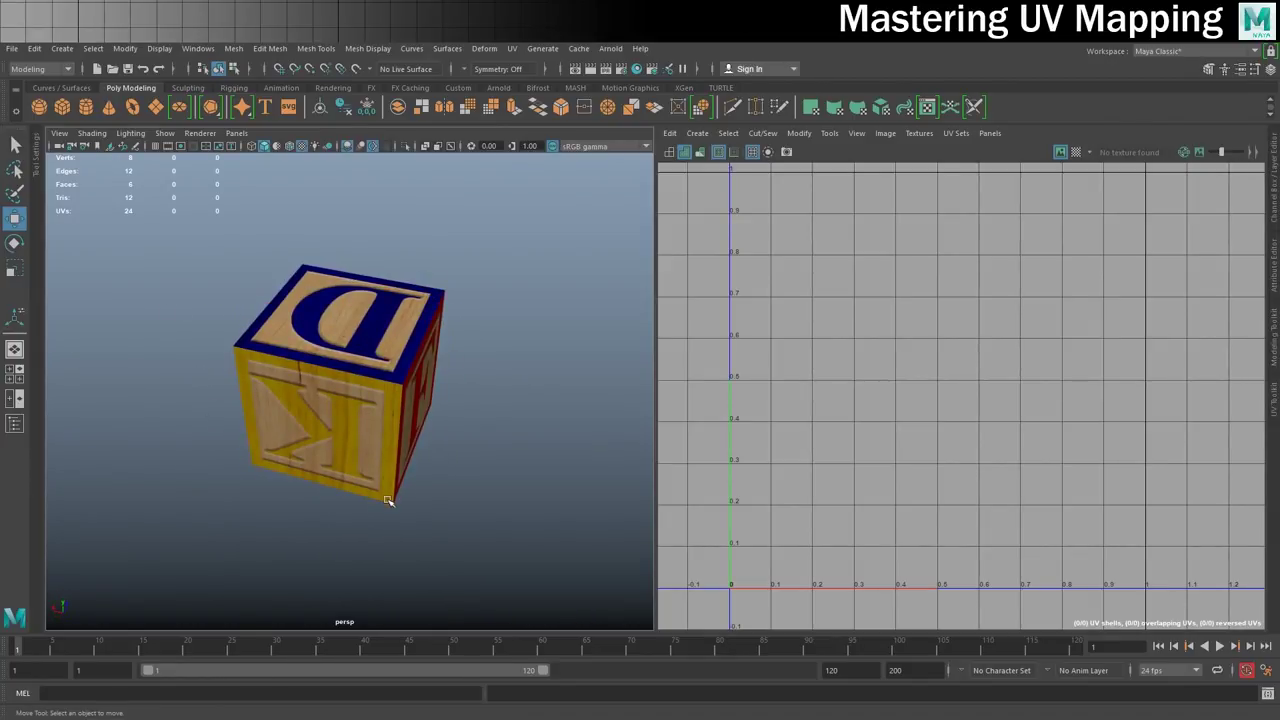
left_click_drag(388, 500, 357, 410, "alt")
left_click_drag(350, 338, 385, 372, "alt")
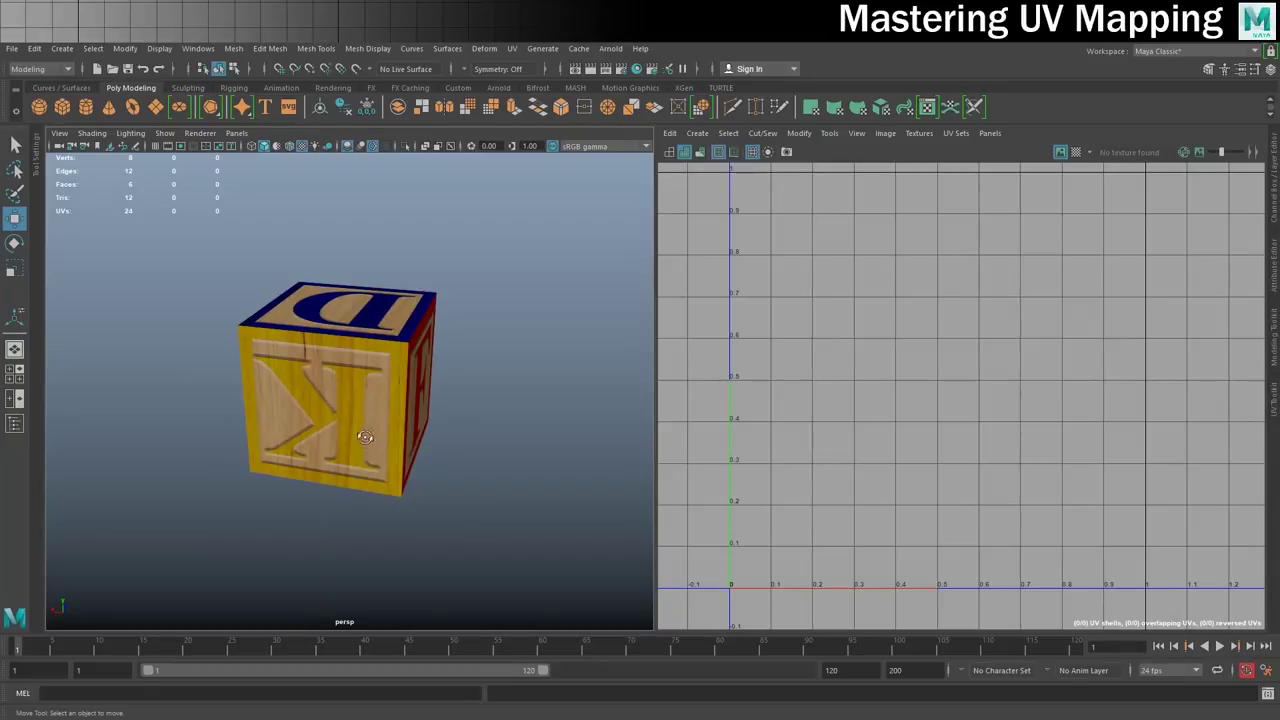
left_click_drag(365, 437, 336, 452, "alt")
Rotate the UV shell on the K tile half a turn so the K stands upright on the cube.
left_click(354, 354)
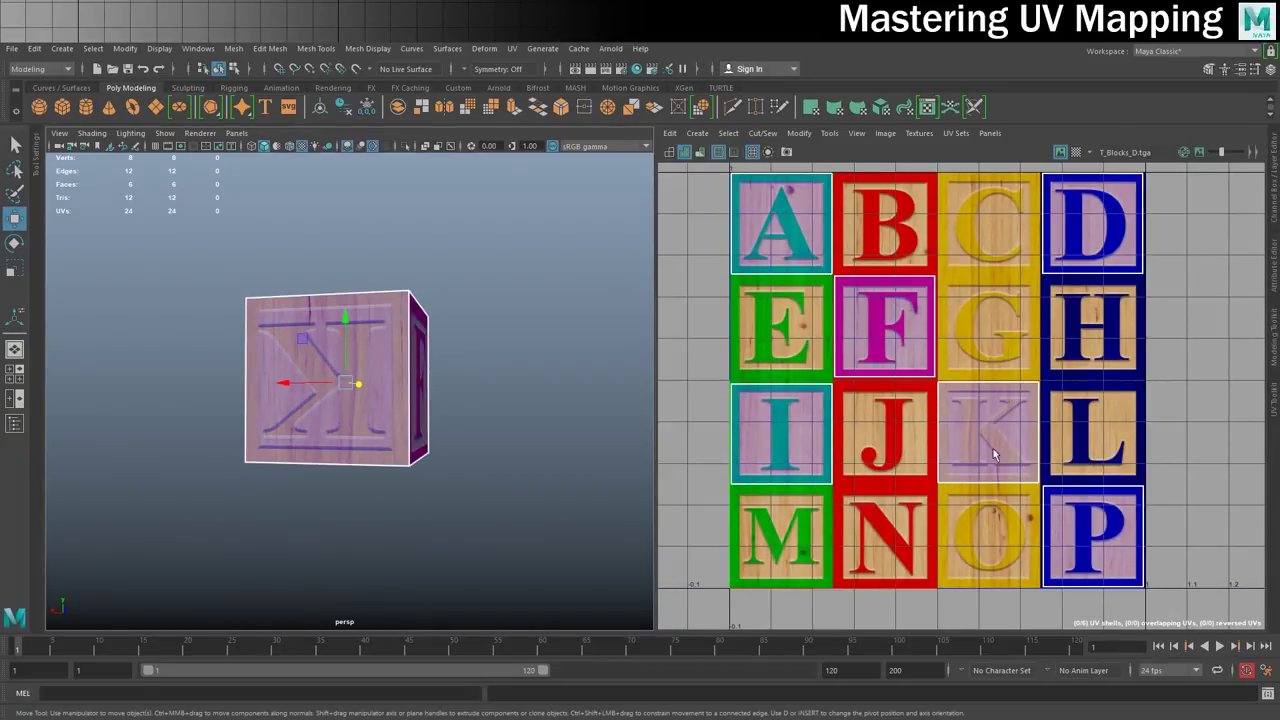
right_click_drag(1019, 414, 972, 397)
left_click(988, 411)
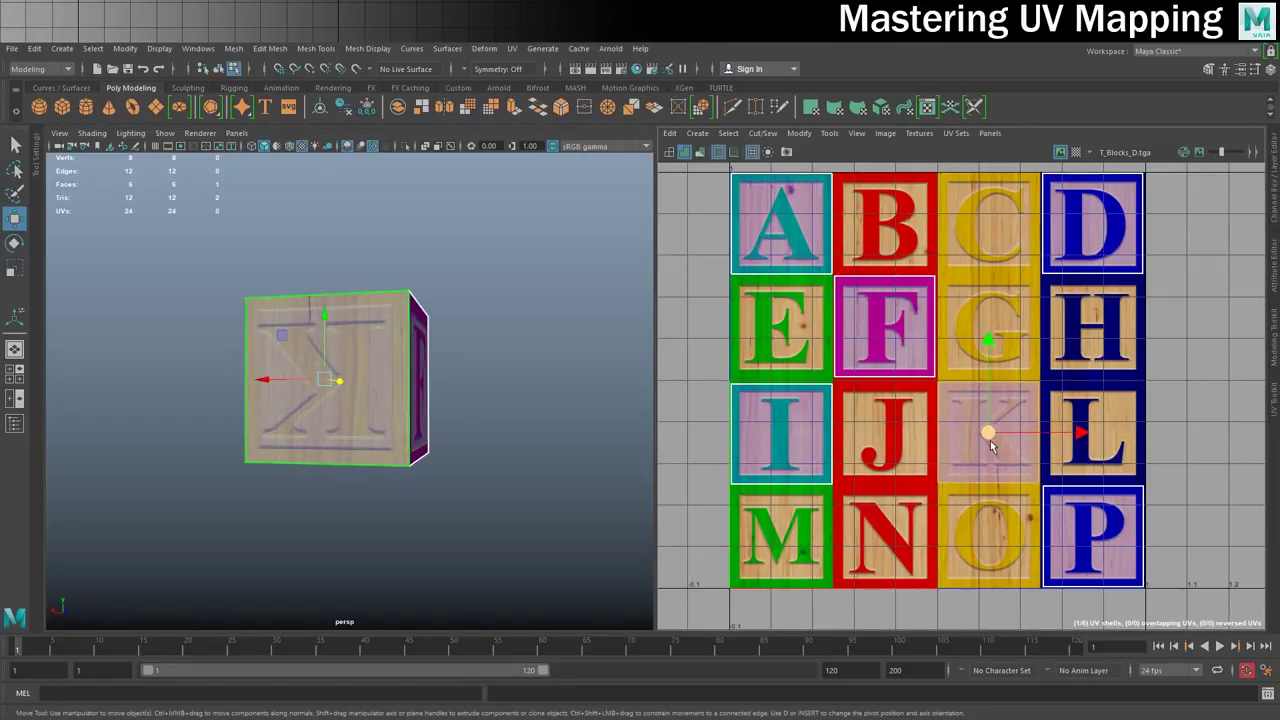
key("r")
key("e")
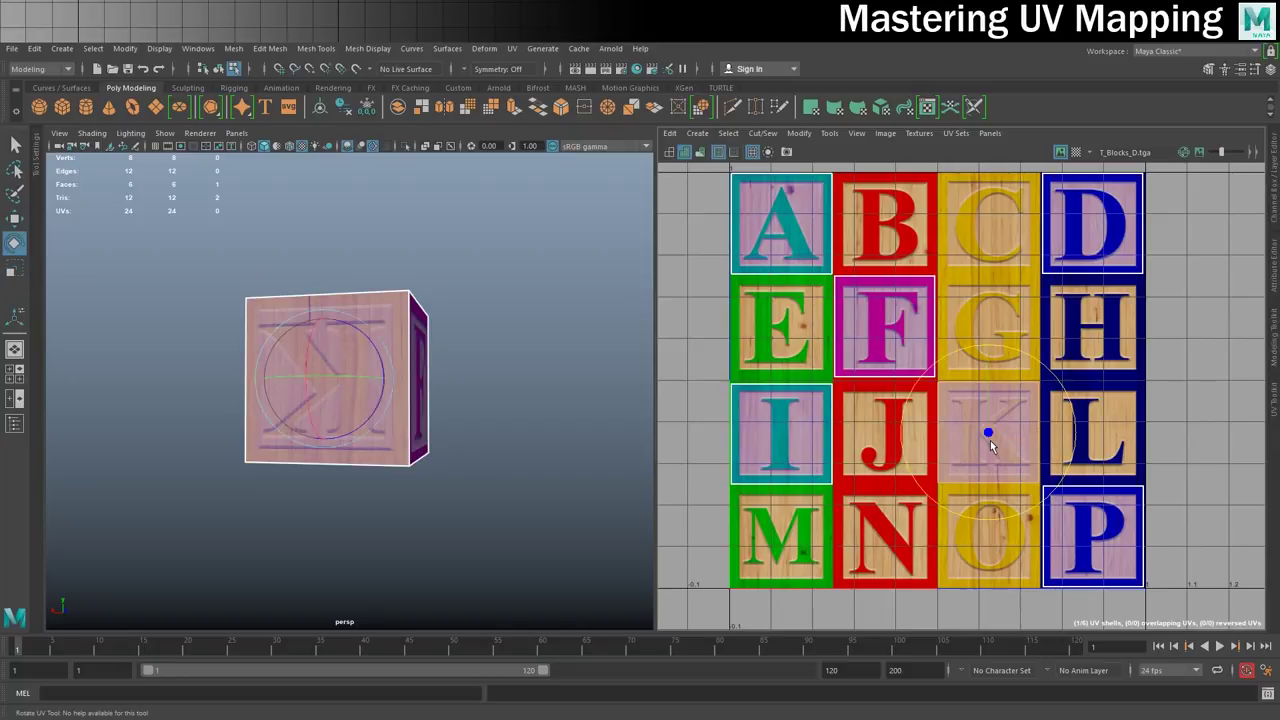
left_click_drag(1057, 381, 916, 486)
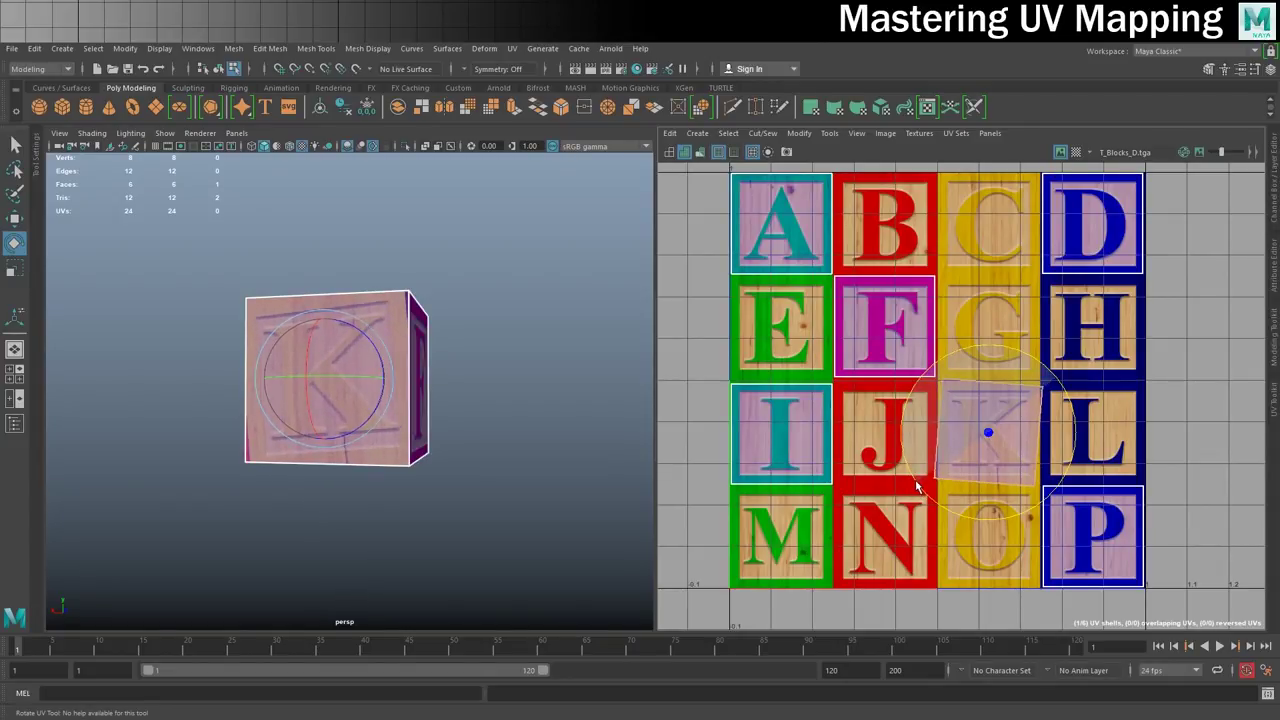
key("ctrl+z")
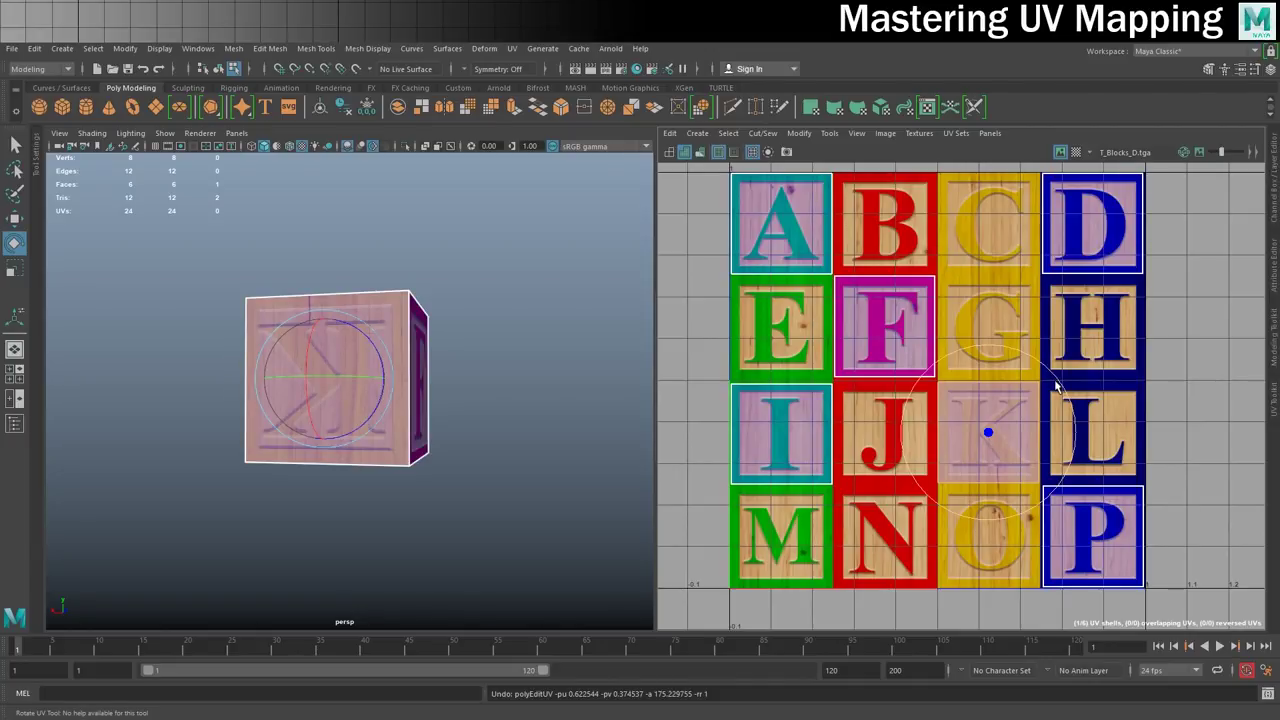
left_click_drag(1060, 386, 913, 484)
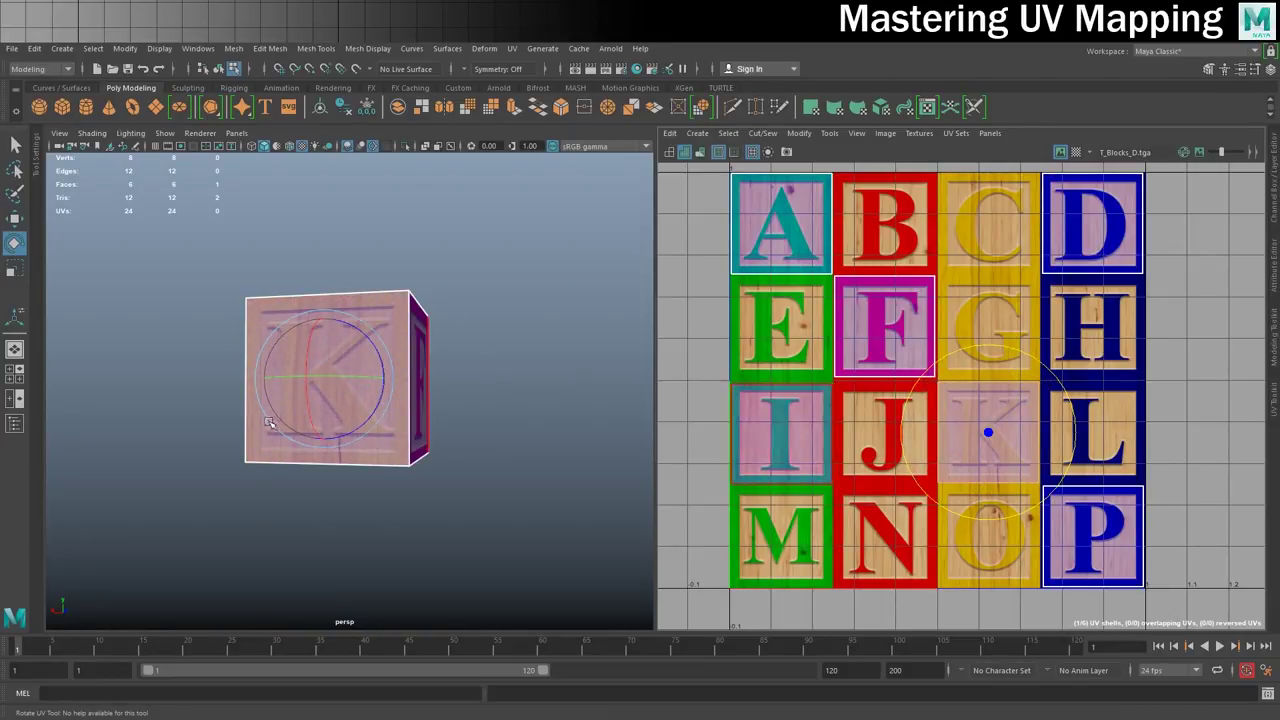
Return to object mode and examine the letters and their orientation around the cube, deselected and selected.
right_click_drag(393, 303, 488, 283)
left_click(528, 298)
scroll(505, 312, "up", 3)
left_click_drag(505, 327, 477, 341, "alt")
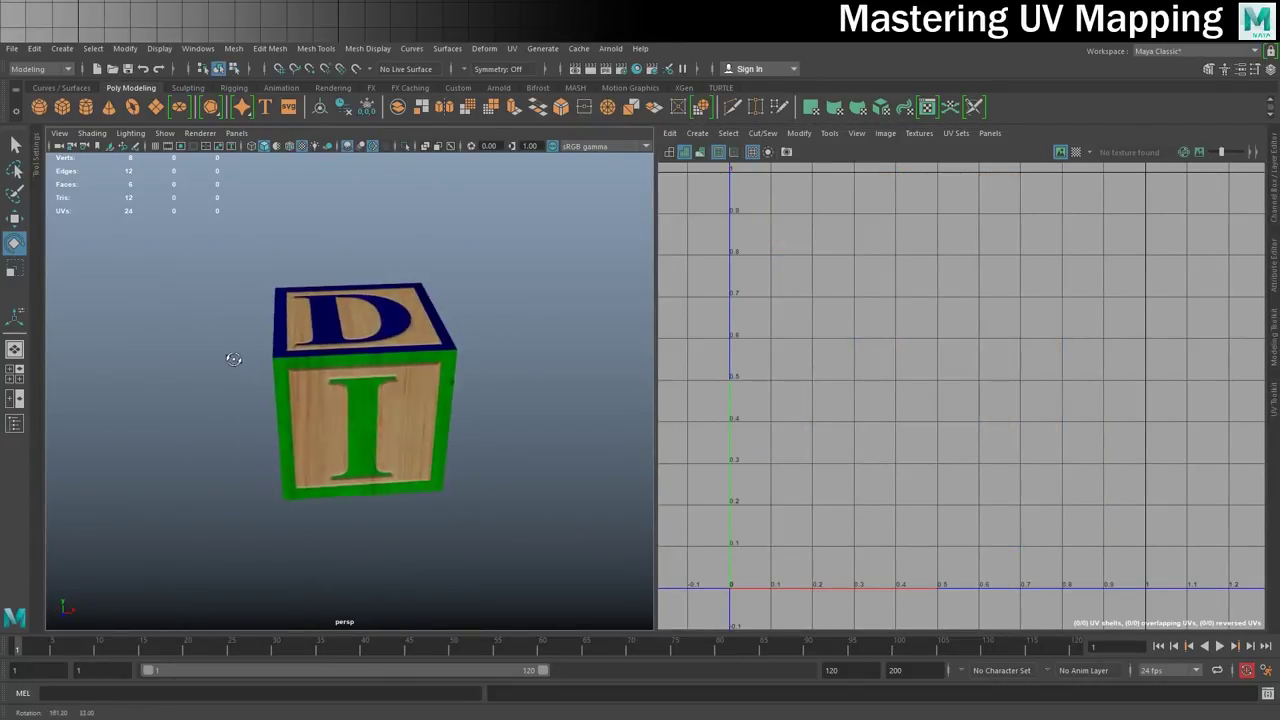
left_click_drag(180, 341, 246, 331, "alt")
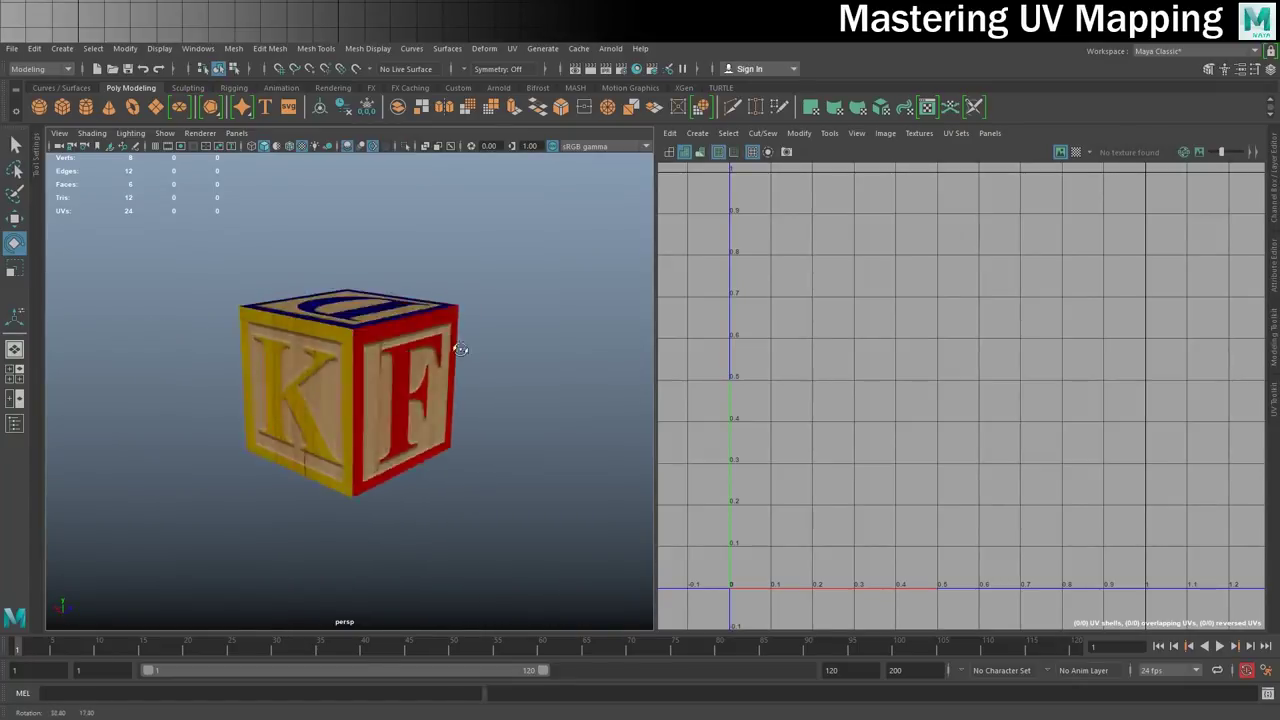
mouse_move(153, 337)
left_mouse_down("alt")
mouse_move(123, 328)
mouse_move(143, 306)
mouse_move(171, 323)
mouse_move(158, 332)
left_mouse_up("alt")
left_click(313, 363)
left_click_drag(313, 363, 295, 382, "alt")
left_click_drag(498, 401, 609, 407, "alt")
left_click_drag(487, 332, 609, 417, "alt")
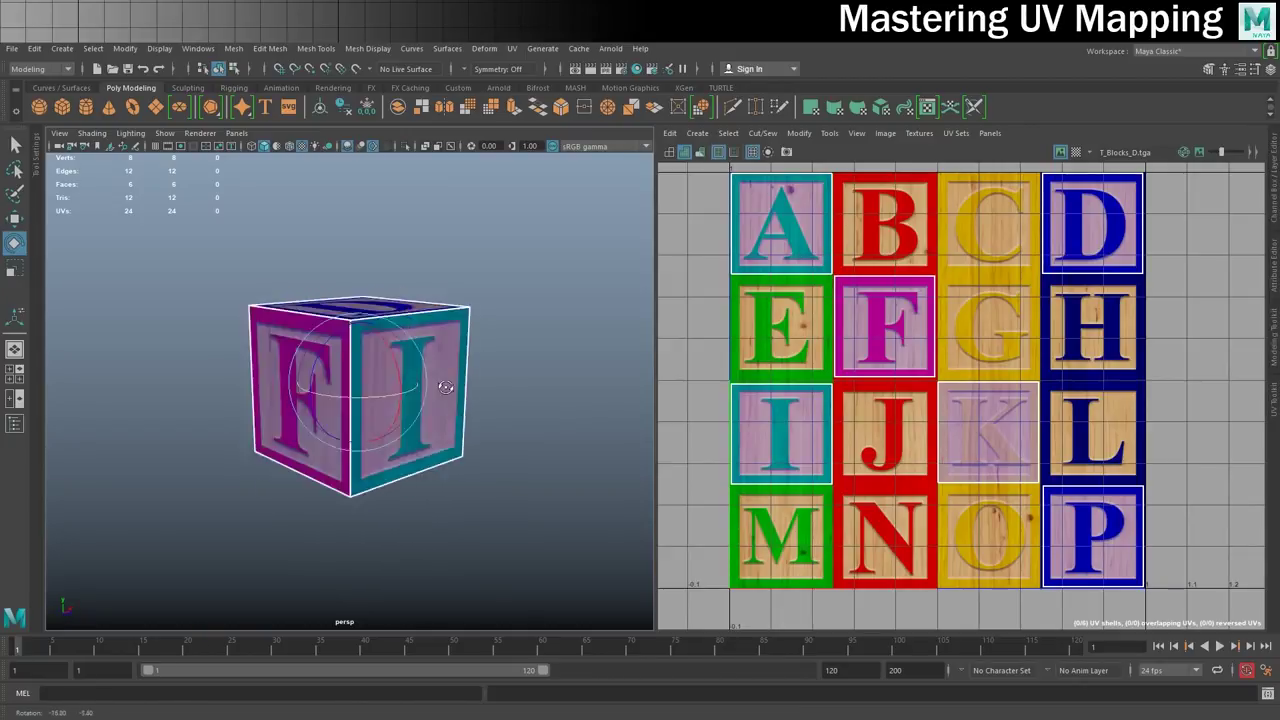
left_click_drag(252, 390, 253, 384, "alt")
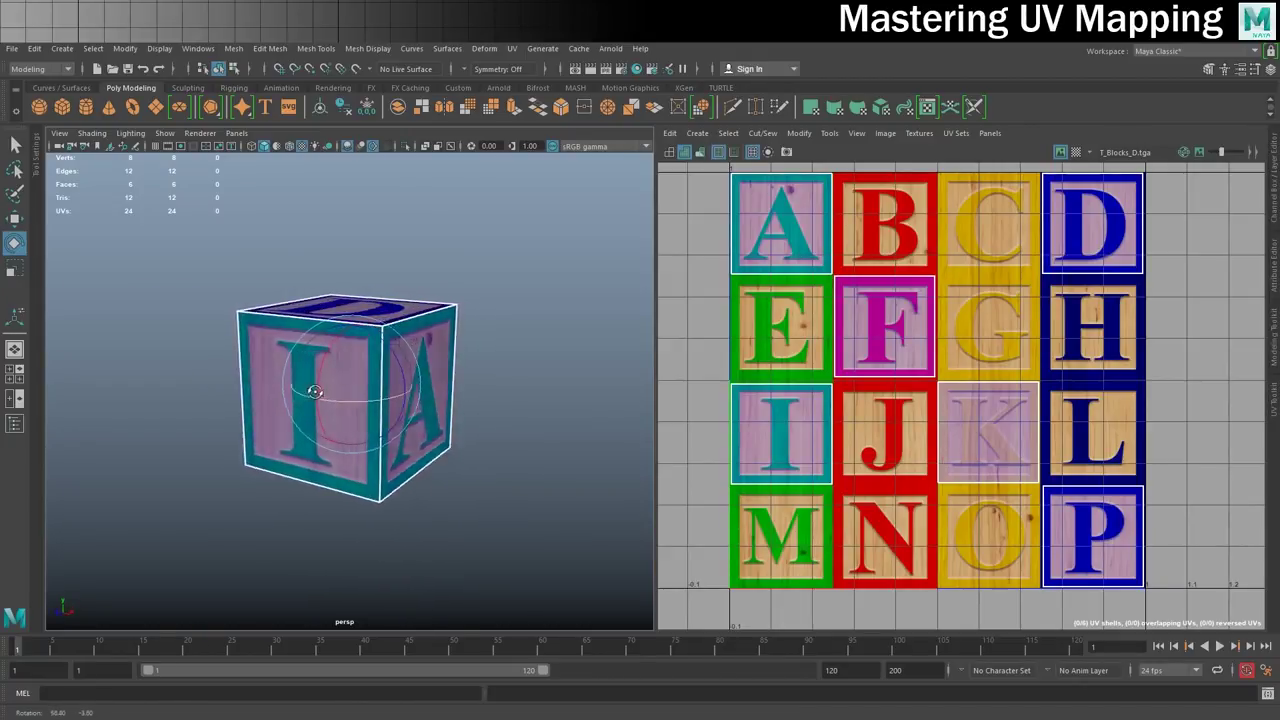
left_click_drag(378, 391, 402, 396)
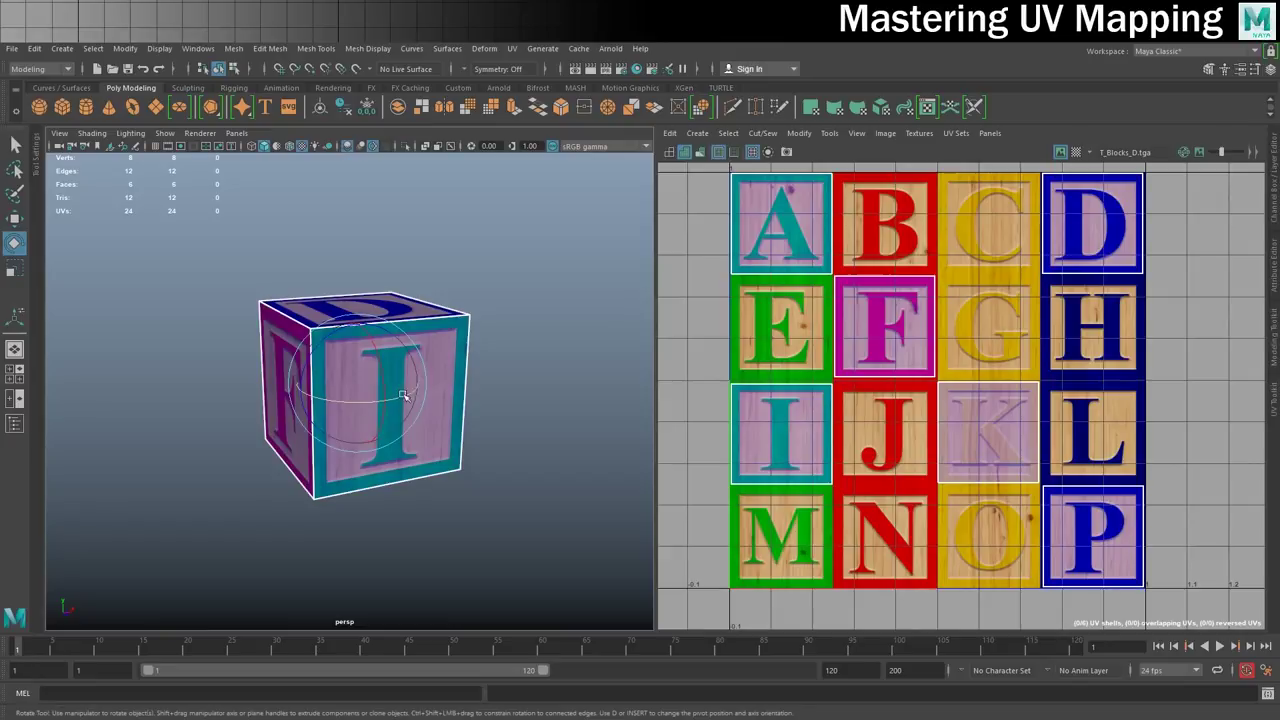
Move the UV shell from the I tile onto the C tile, align it there and return to object mode.
right_click_drag(787, 424, 753, 408)
left_click(773, 424)
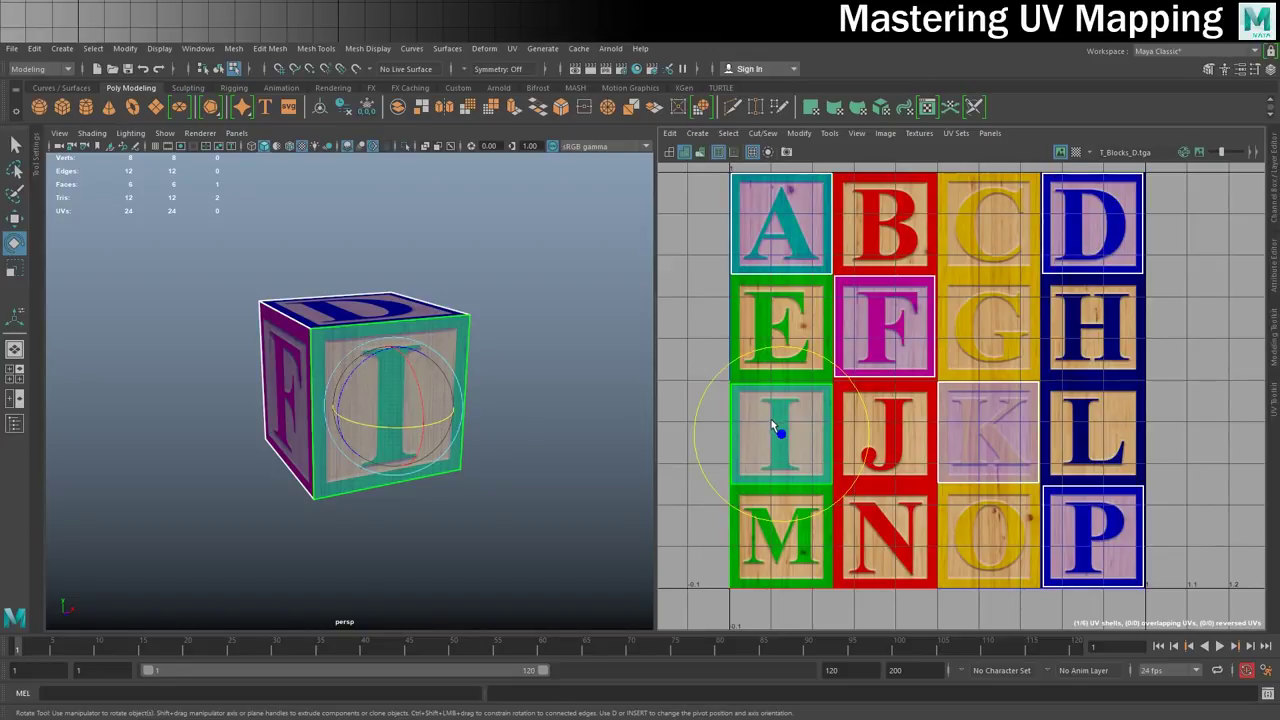
key("w")
left_click_drag(782, 437, 991, 224)
scroll(991, 249, "up", 3)
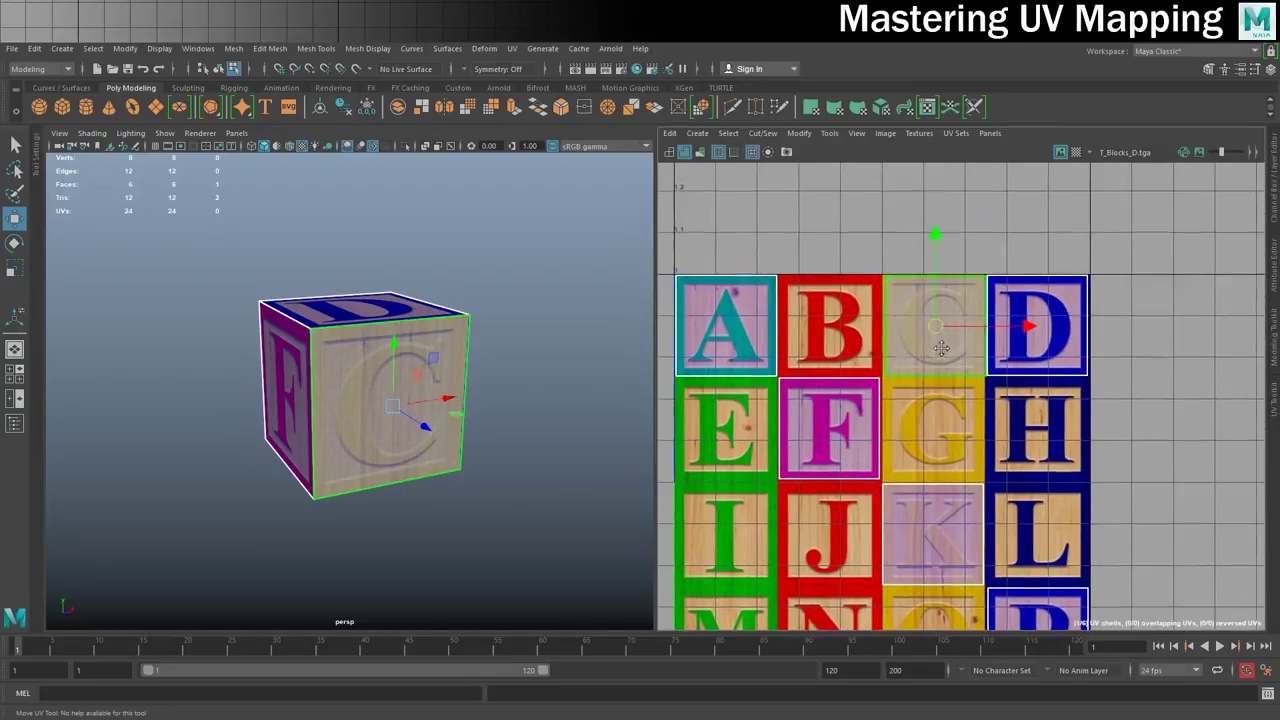
left_click_drag(1015, 302, 1008, 300)
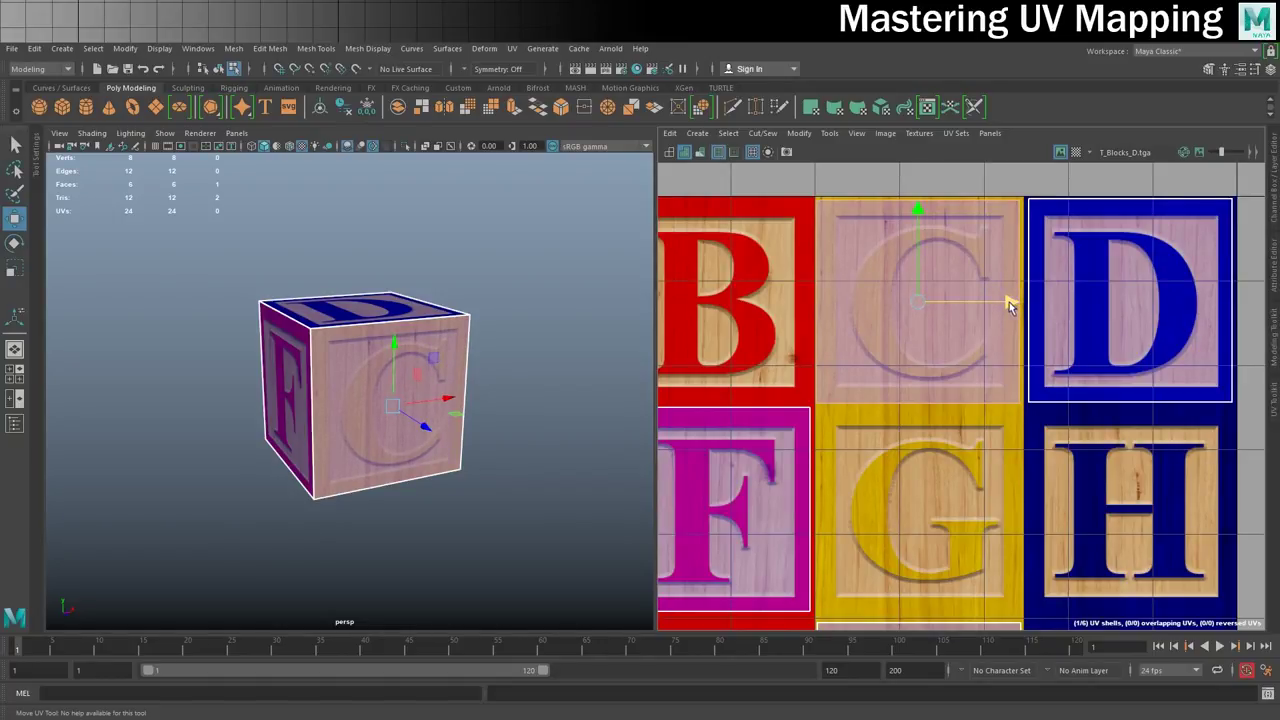
right_click_drag(335, 347, 480, 293)
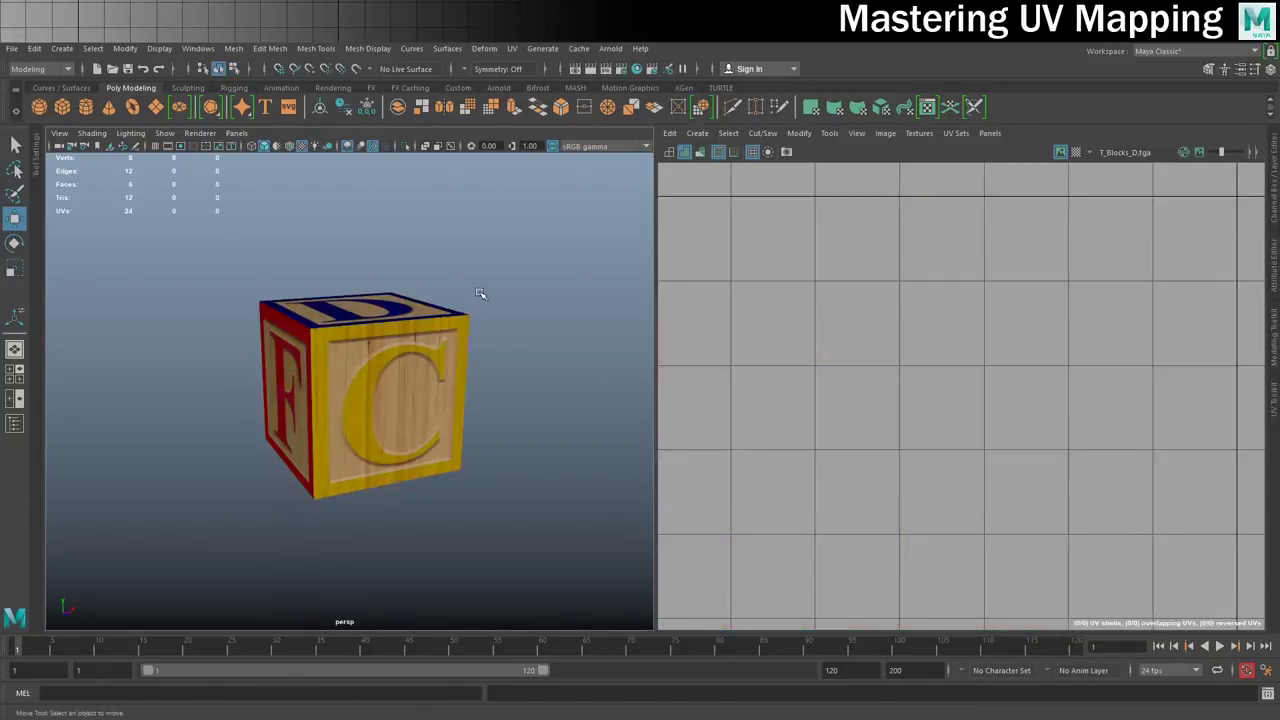
Duplicate the finished letter cube.
scroll(490, 303, "down", 5)
left_click_drag(330, 428, 372, 435, "alt")
scroll(357, 427, "up", 8)
scroll(369, 422, "down", 3)
middle_click_drag(381, 412, 389, 398, "alt")
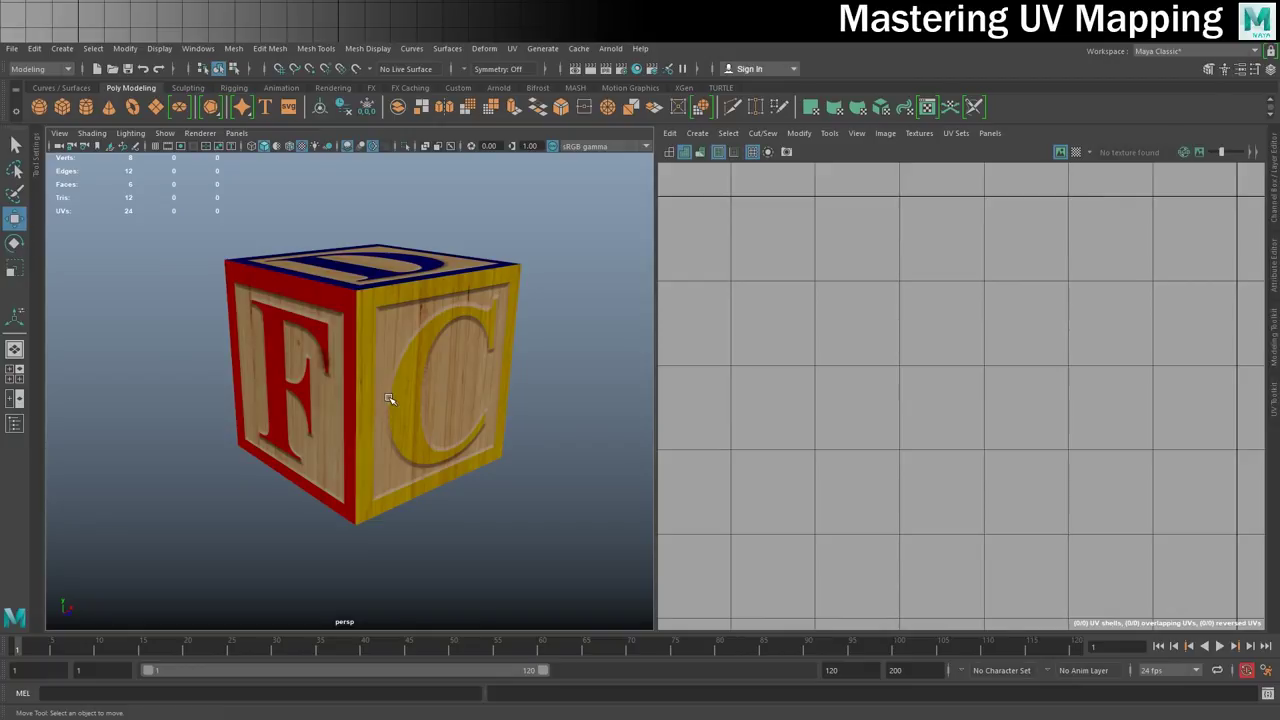
scroll(390, 399, "down", 3)
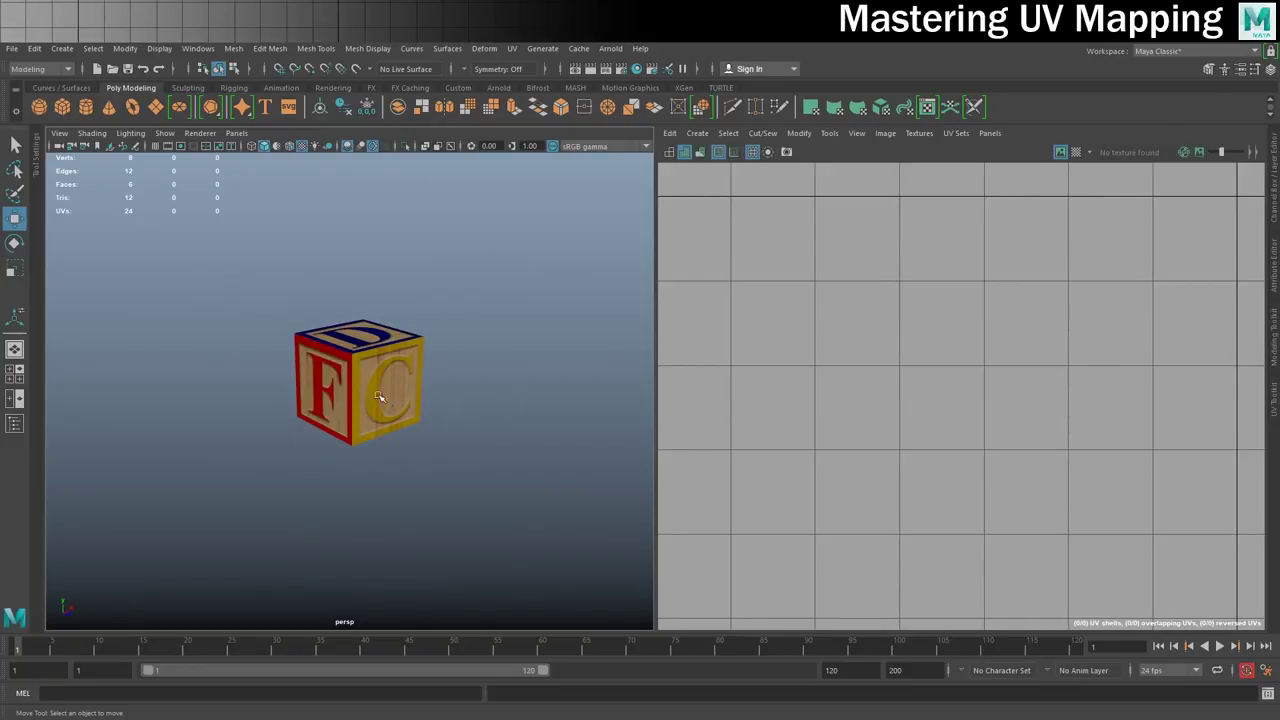
left_click(364, 388)
key("ctrl+d")
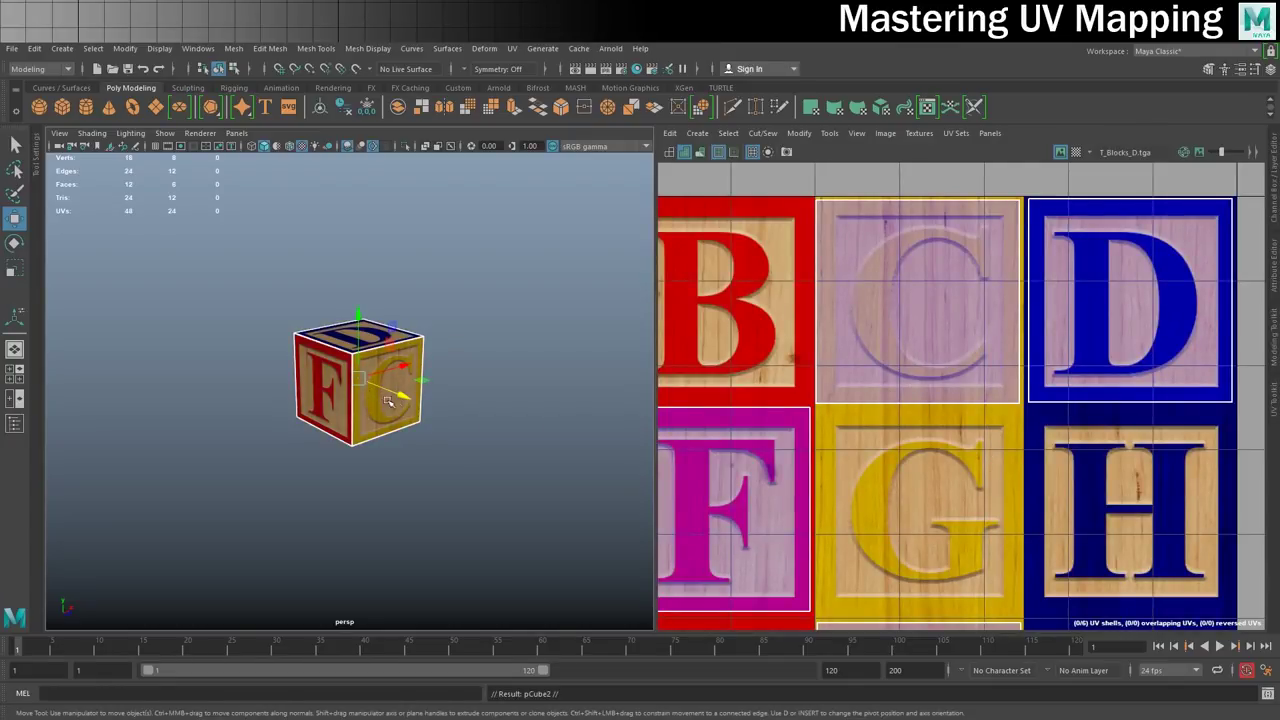
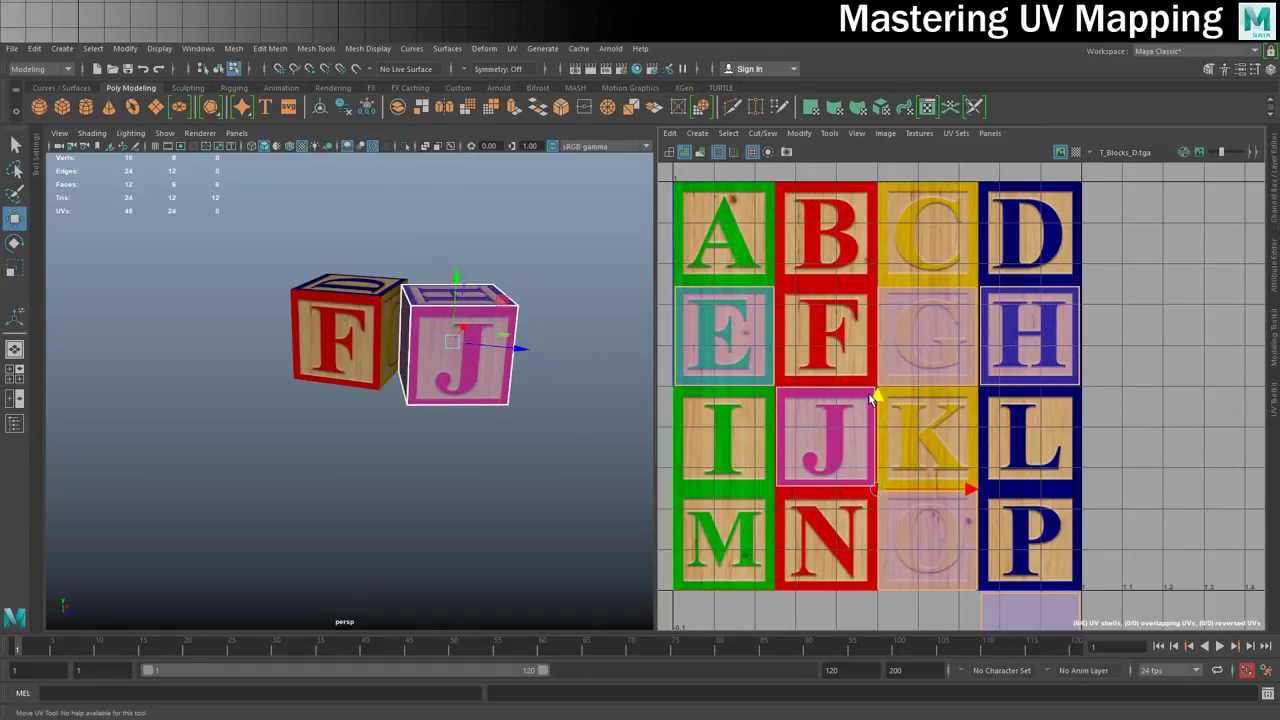
Fine-tune the vertical alignment of the duplicate's UV shells with the tiles and select the shell beneath the P tile.
left_click_drag(872, 397, 872, 396)
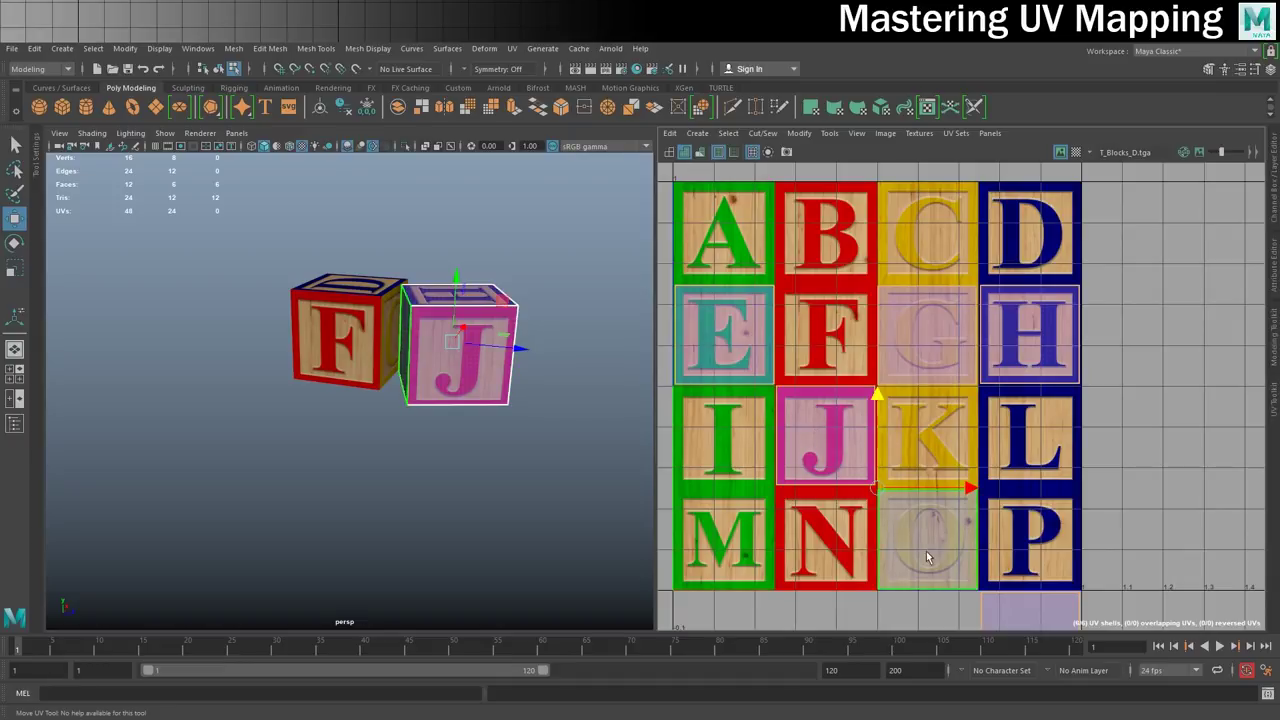
middle_click_drag(1002, 442, 988, 312, "alt")
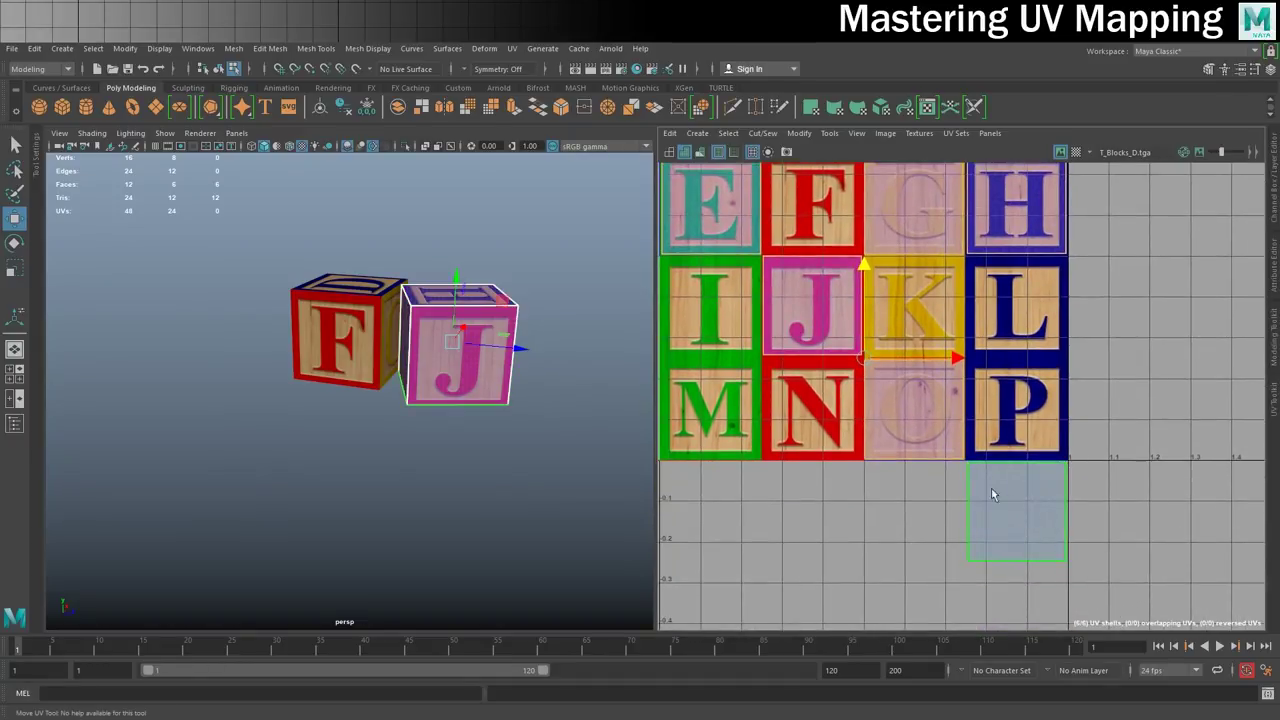
middle_click_drag(1079, 293, 1054, 380, "alt")
left_click(1017, 516)
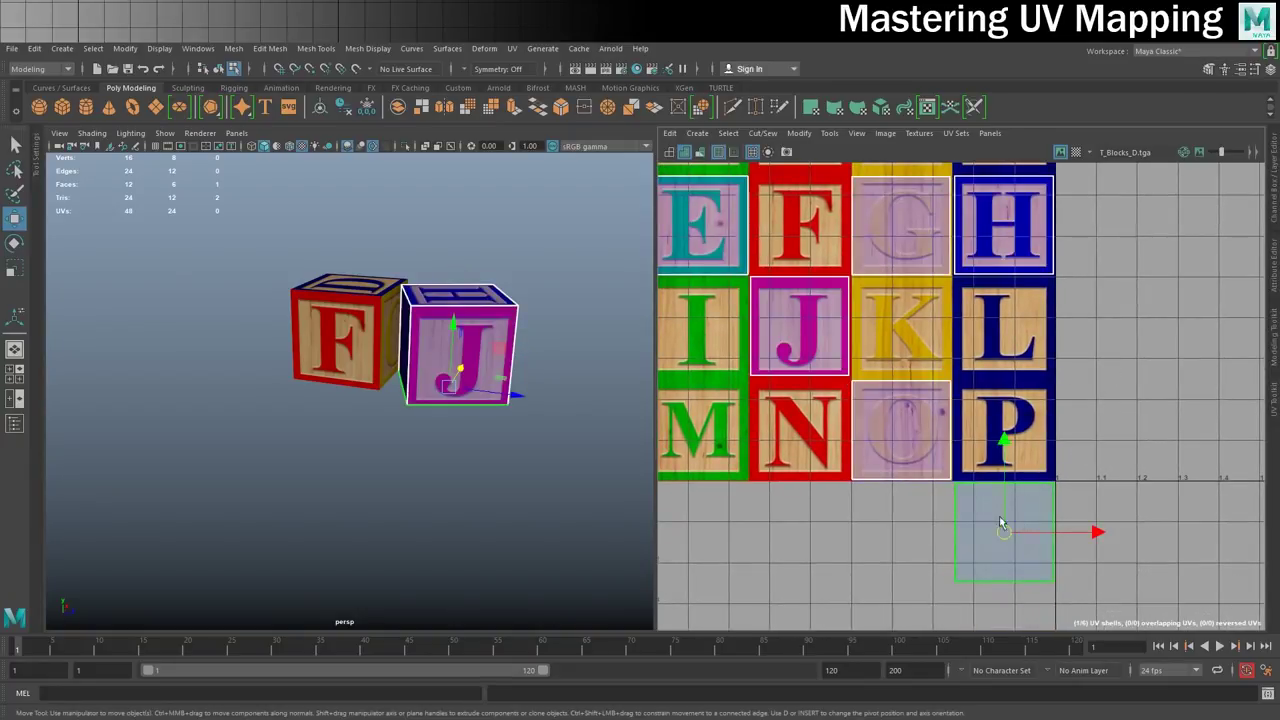
Examine the cube face mapped by the shell outside the texture square and compare it with the D tile.
left_click_drag(533, 435, 287, 307, "alt")
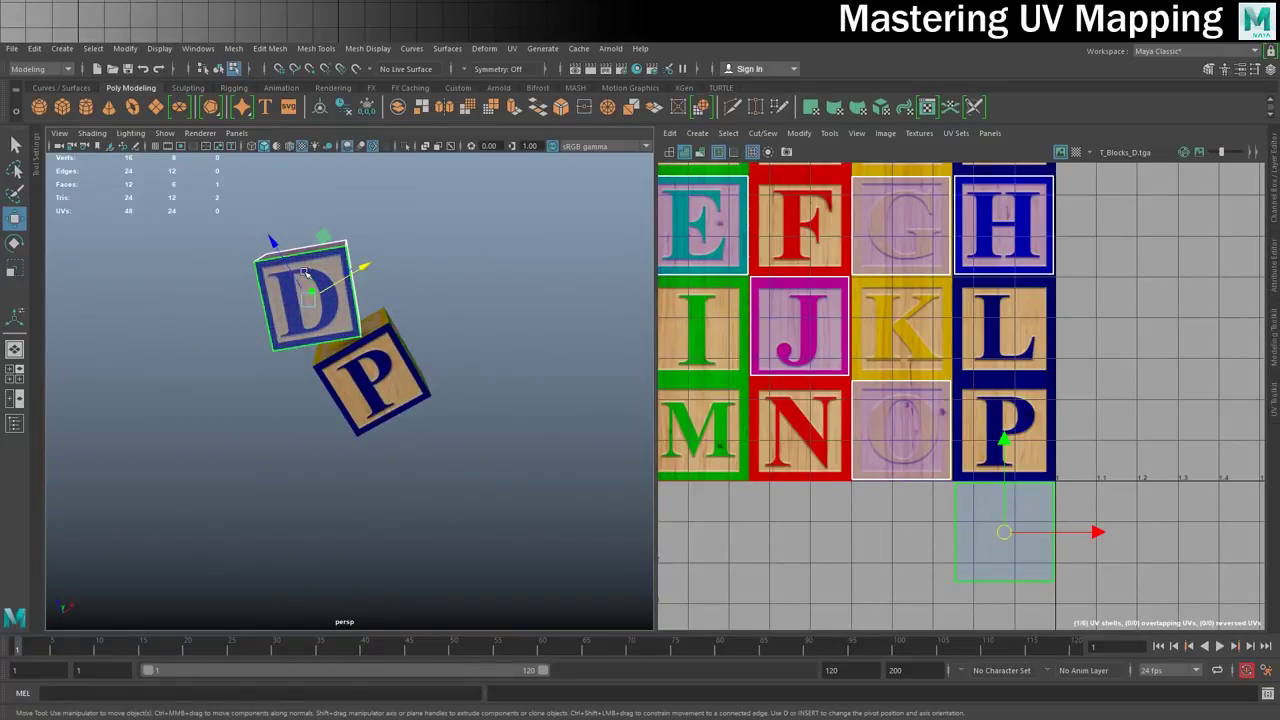
middle_click_drag(1011, 291, 1015, 406, "alt")
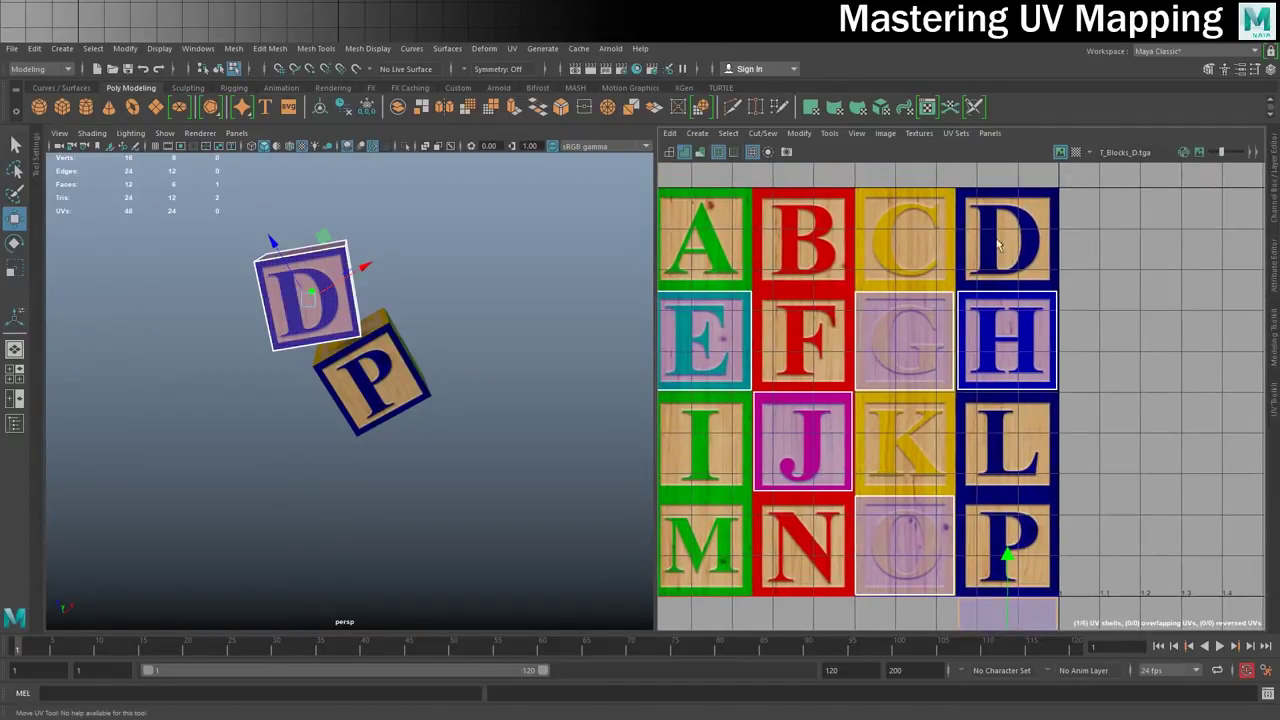
middle_click_drag(1116, 398, 1125, 319, "alt")
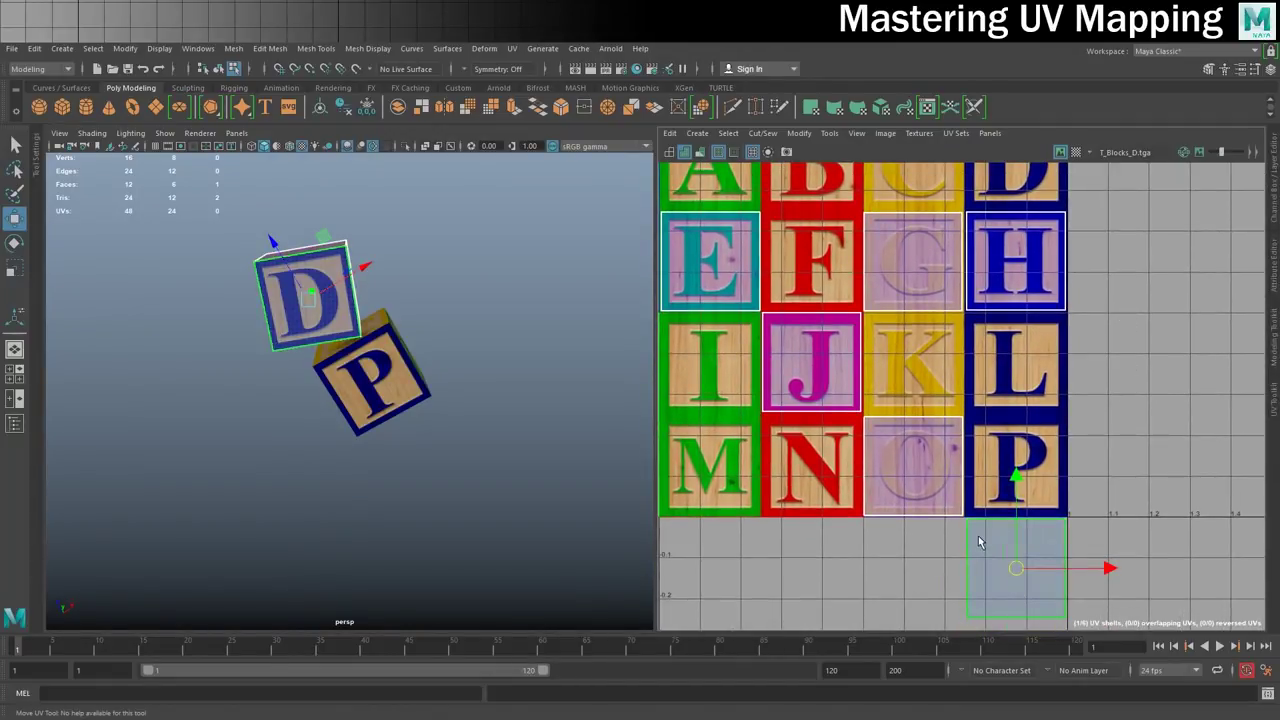
scroll(974, 535, "down", 2)
scroll(975, 541, "down", 1)
middle_click_drag(975, 541, 1012, 530, "alt")
scroll(980, 420, "up", 2)
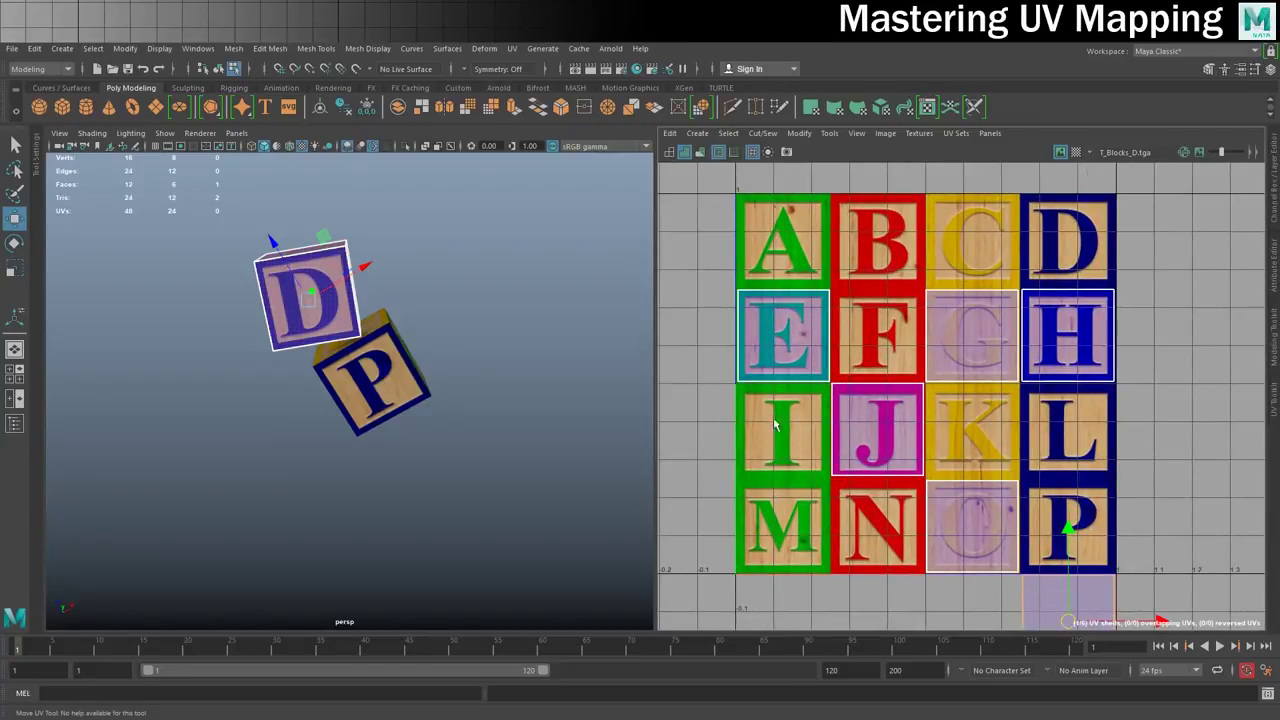
scroll(1190, 369, "down", 1)
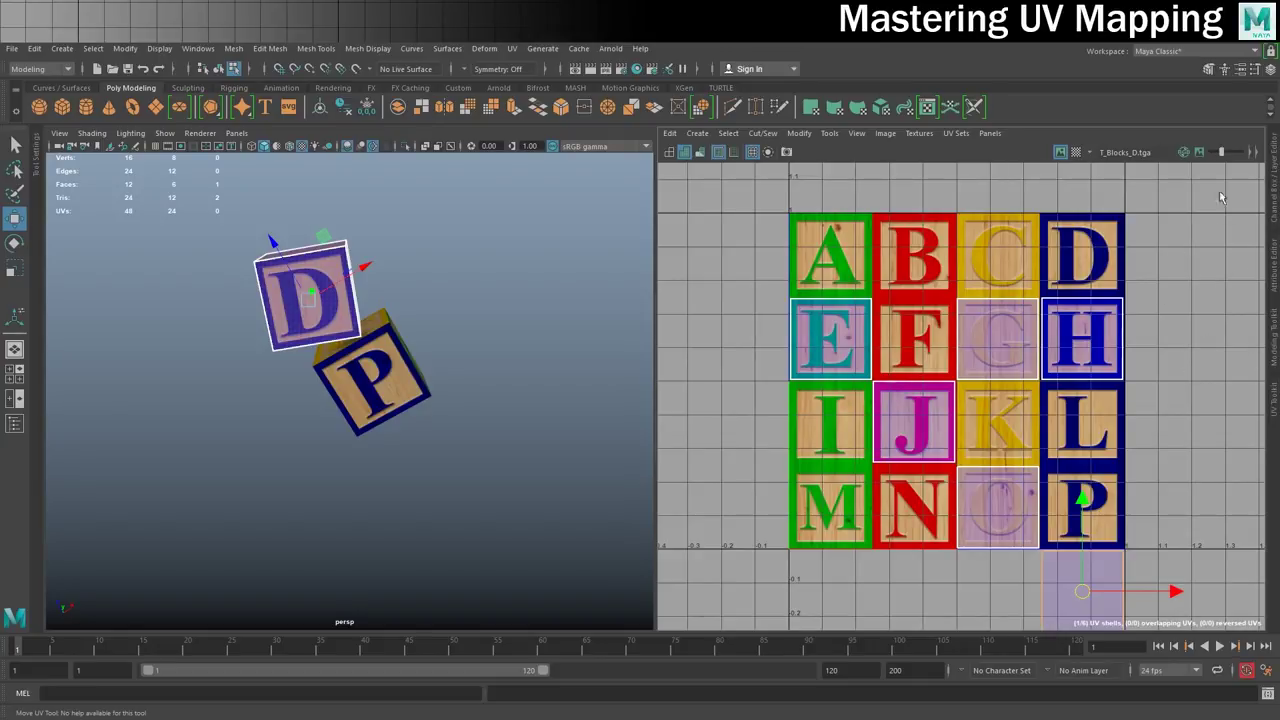
middle_click_drag(1183, 424, 1157, 372, "alt")
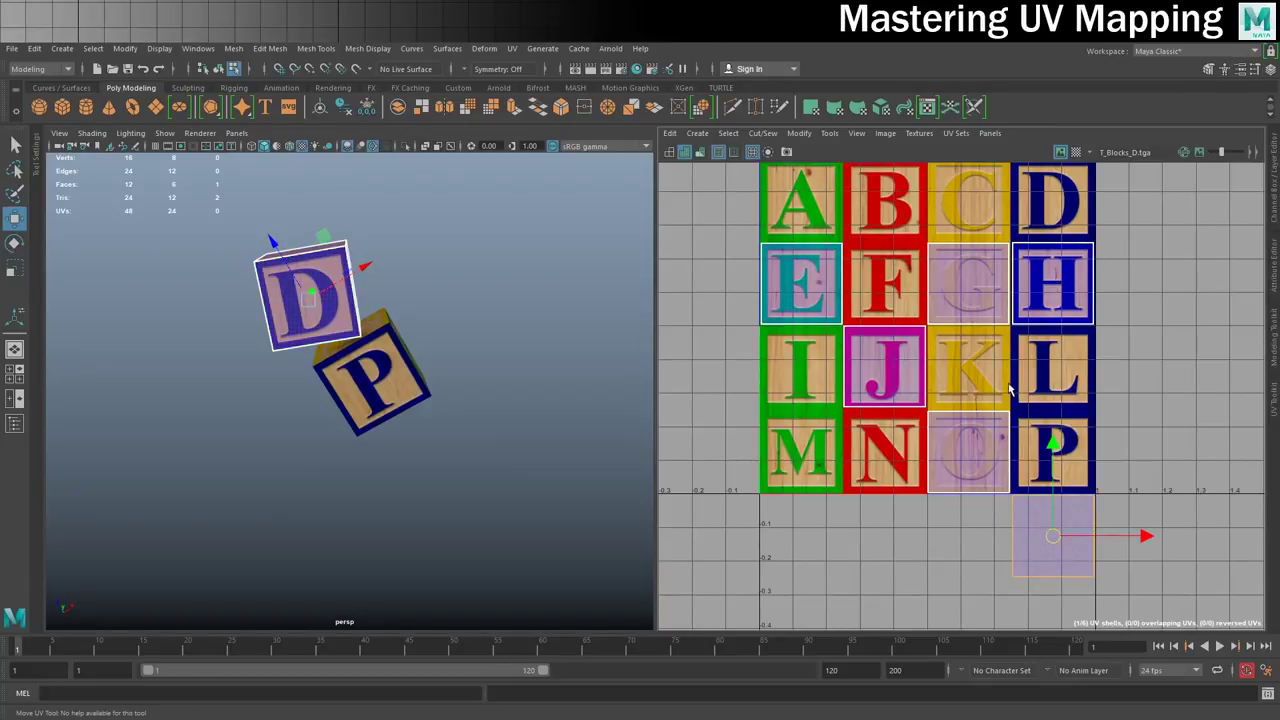
Shift all UV shells of the duplicate one tile column toward the A column, then return to object mode and deselect it.
left_click_drag(393, 347, 564, 468, "alt")
scroll(1040, 455, "down", 2)
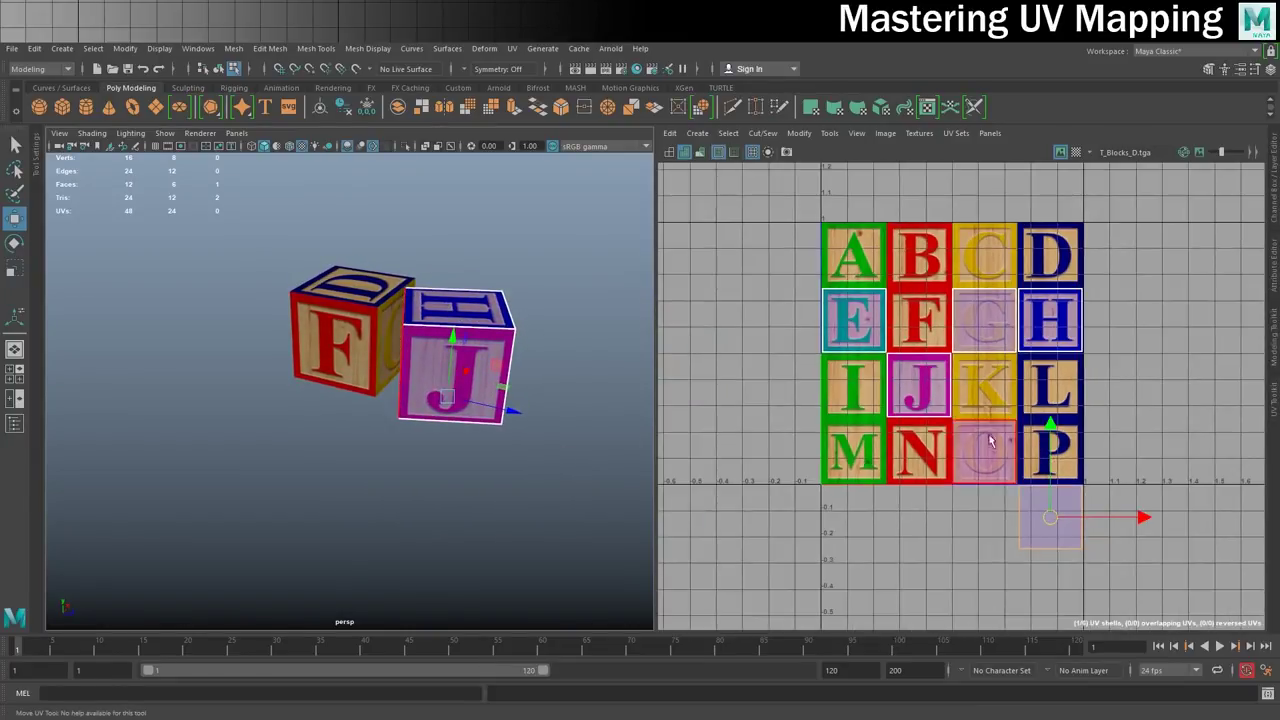
left_click_drag(795, 243, 1166, 568)
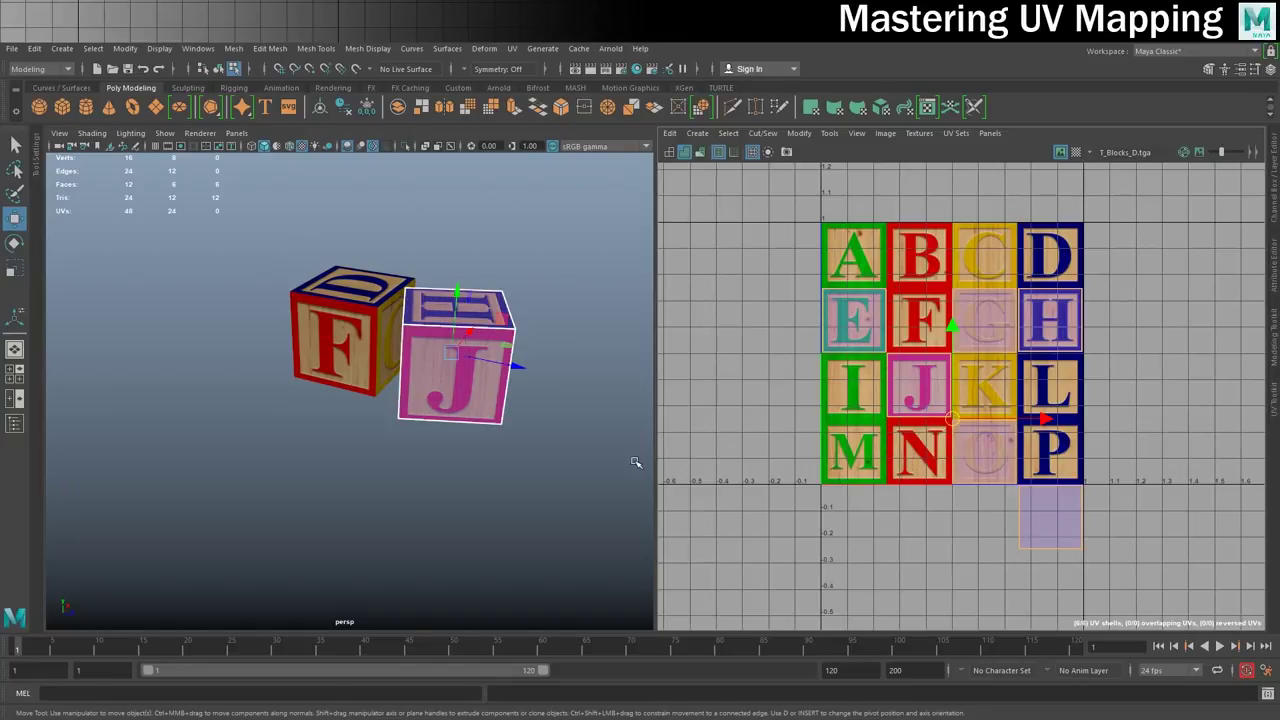
left_click_drag(1045, 418, 977, 420)
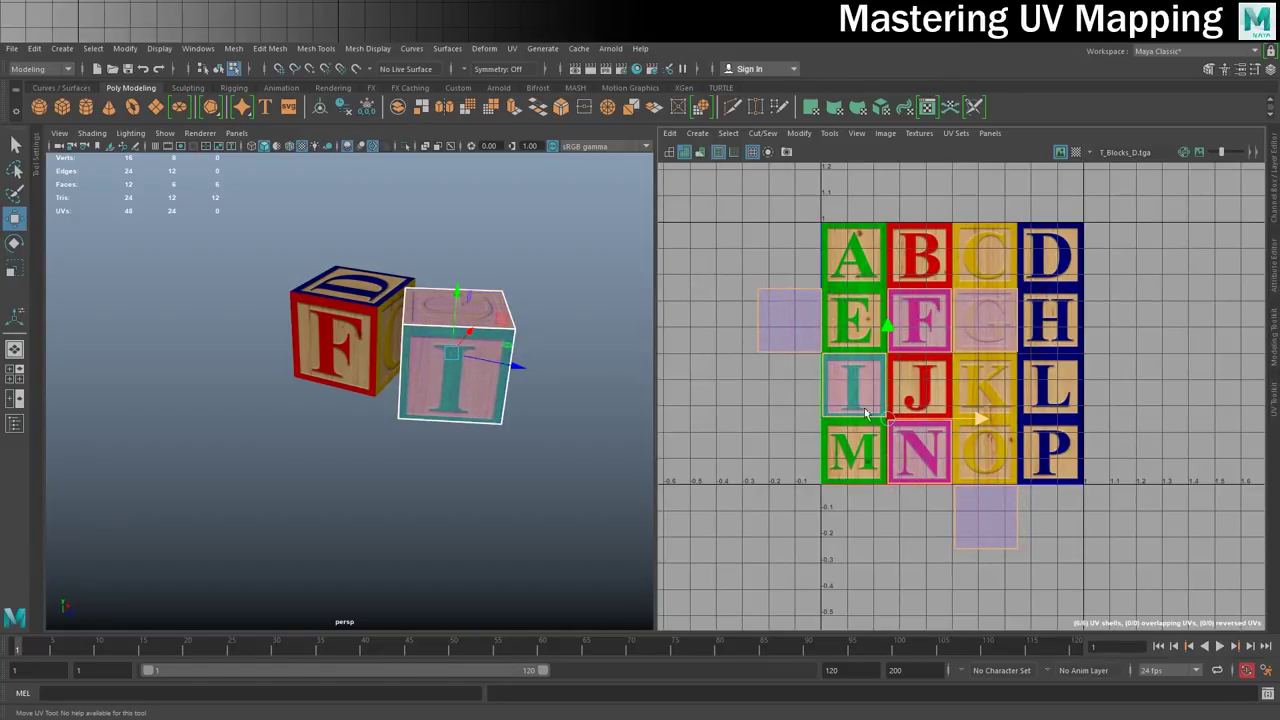
key("F8")
left_click_drag(570, 427, 553, 421, "alt")
right_click_drag(460, 337, 543, 319)
left_click(558, 334)
Duplicate the cube showing I, stack the copy across the two lower cubes, turn it slightly and deselect it.
mouse_move(486, 449)
left_mouse_down("alt")
mouse_move(549, 429)
mouse_move(437, 443)
mouse_move(571, 437)
mouse_move(477, 457)
mouse_move(482, 447)
left_mouse_up("alt")
middle_click_drag(519, 394, 479, 448, "alt")
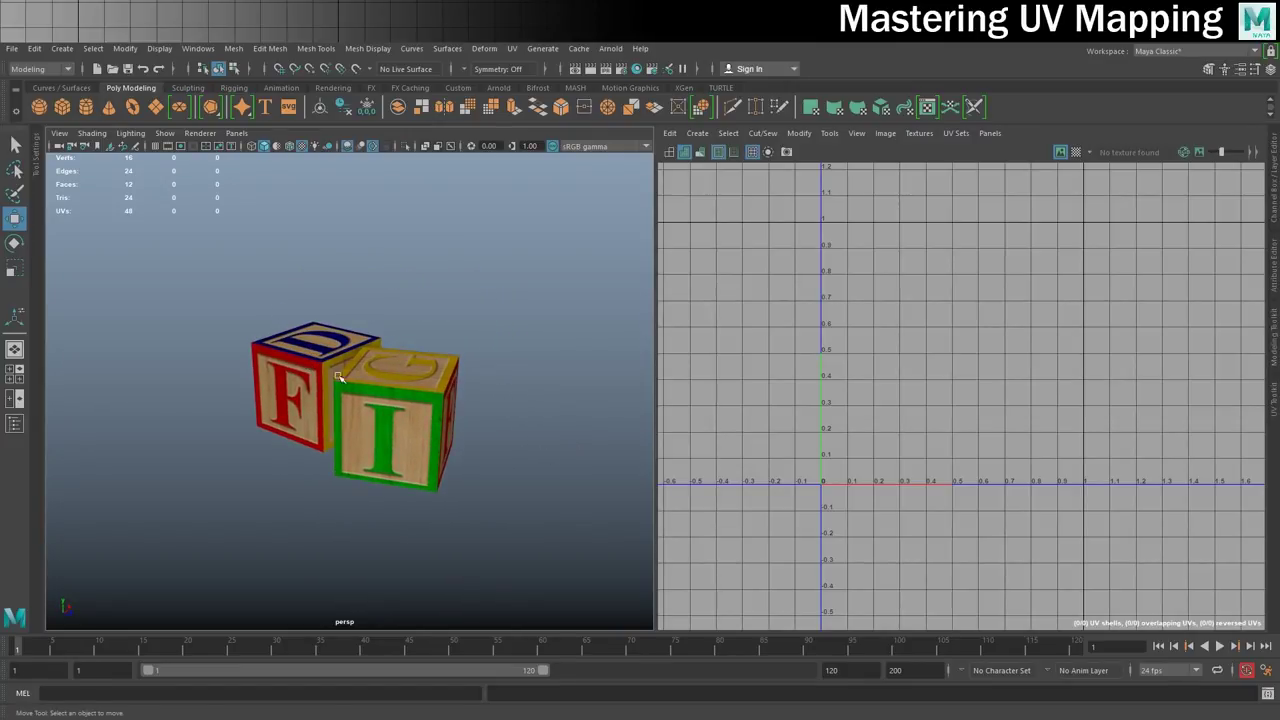
left_click(373, 406)
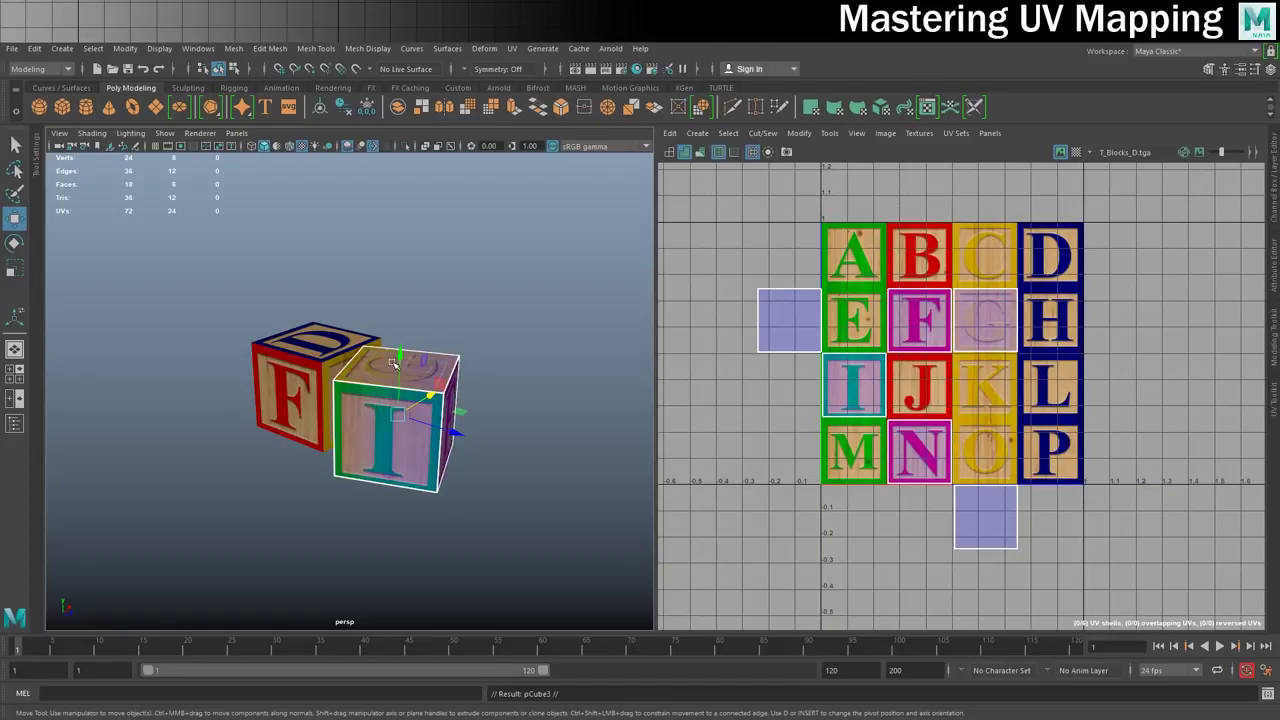
left_click_drag(400, 358, 419, 245, "shift")
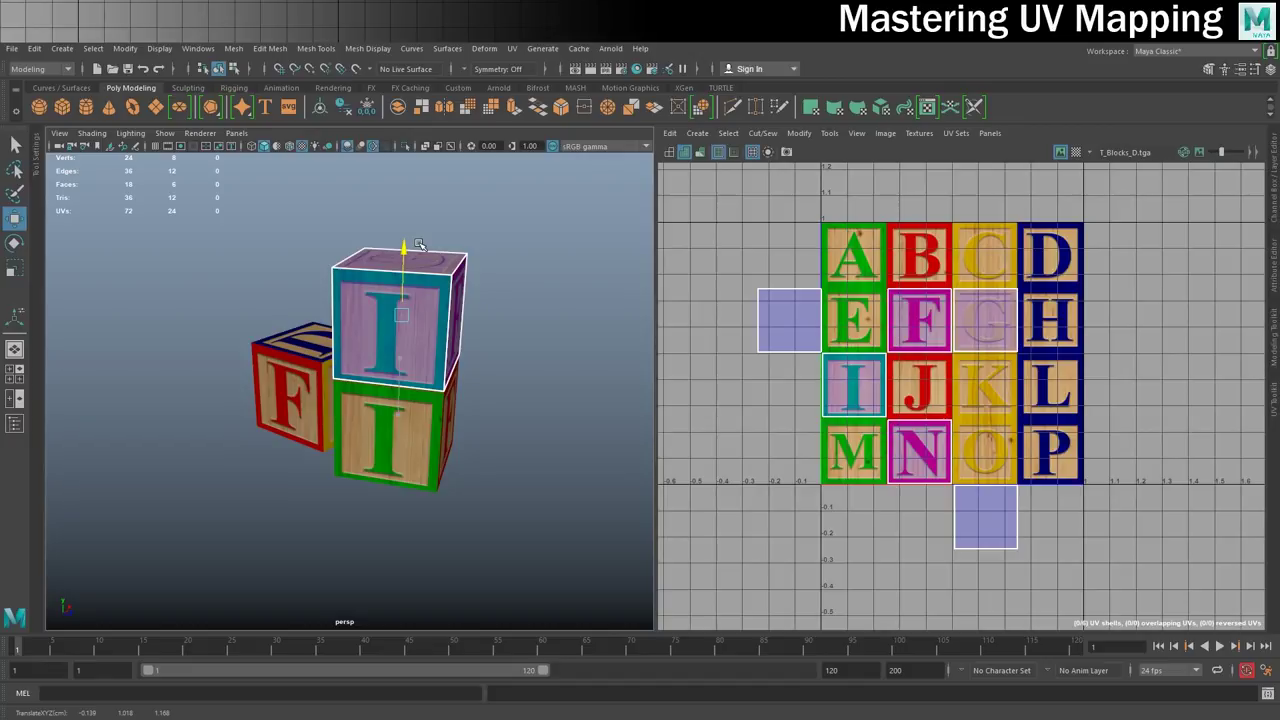
left_click_drag(454, 324, 378, 324)
key("e")
left_click(533, 383)
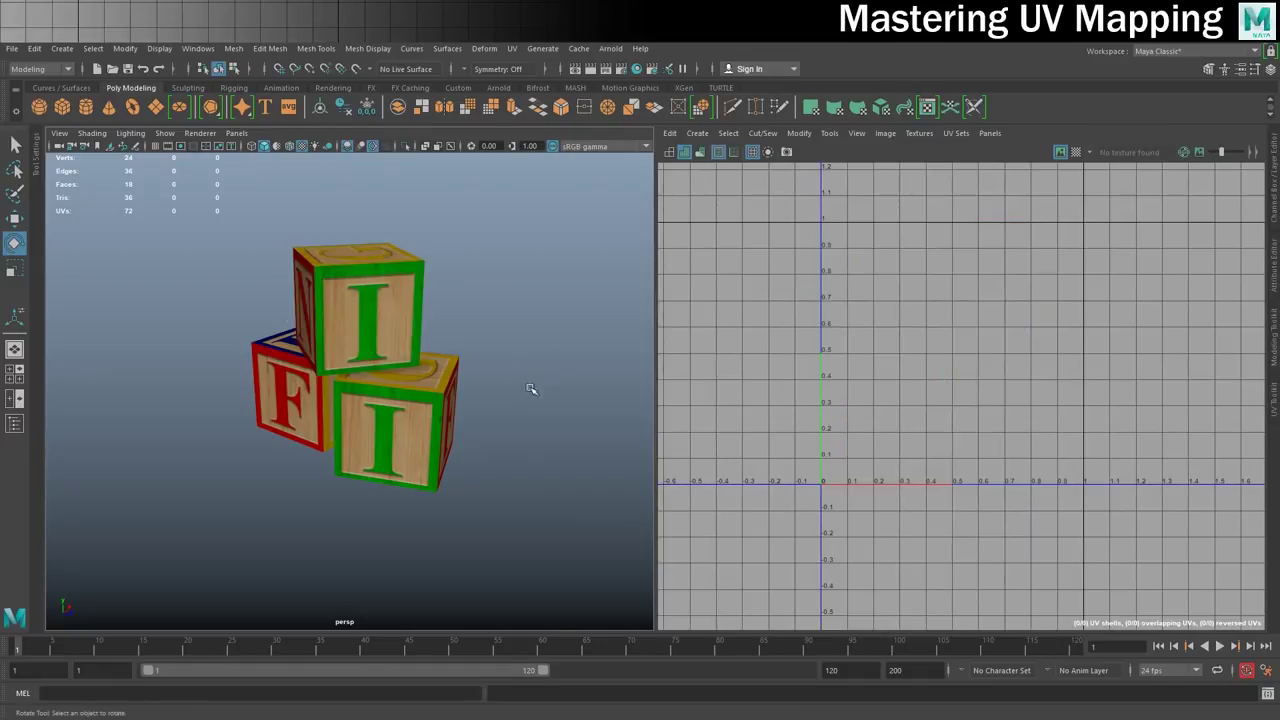
Shift all UV shells of the top cube two tile columns toward the D column so its sides show P and K.
left_click_drag(488, 406, 548, 398, "alt")
left_click(364, 268)
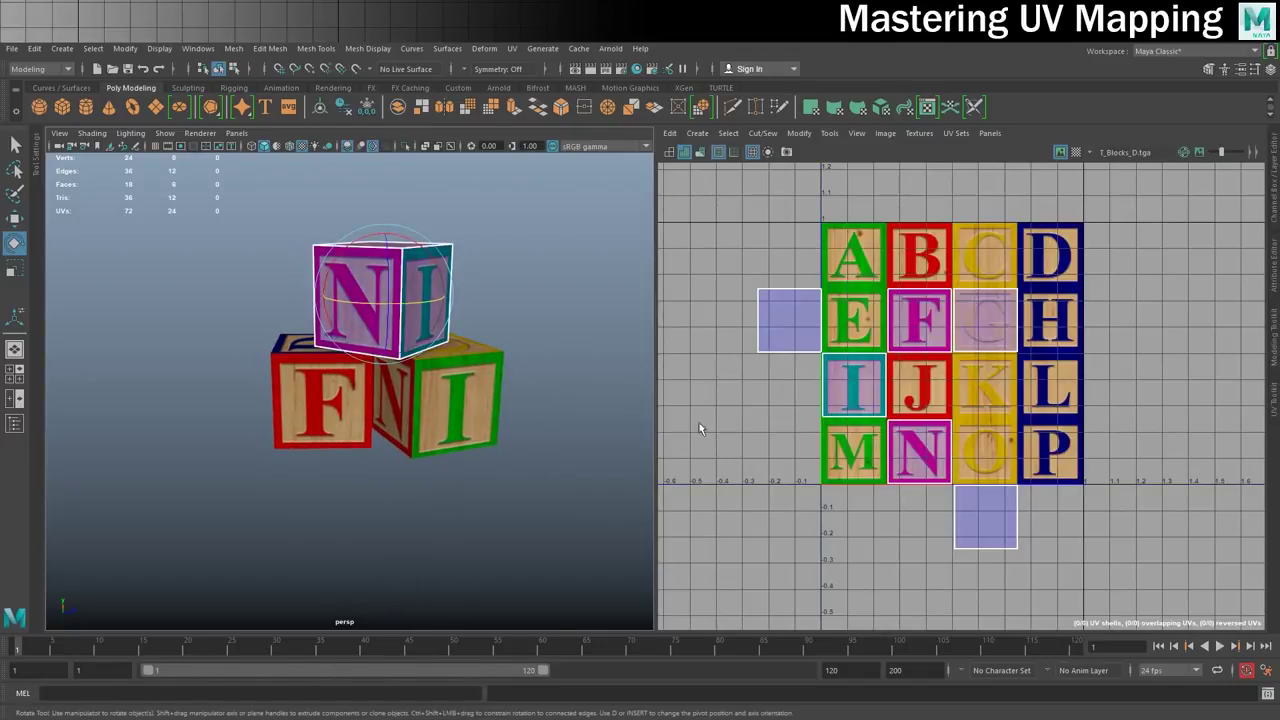
left_click_drag(700, 234, 1121, 551)
right_click_drag(1005, 330, 940, 307)
left_click_drag(746, 248, 1018, 565)
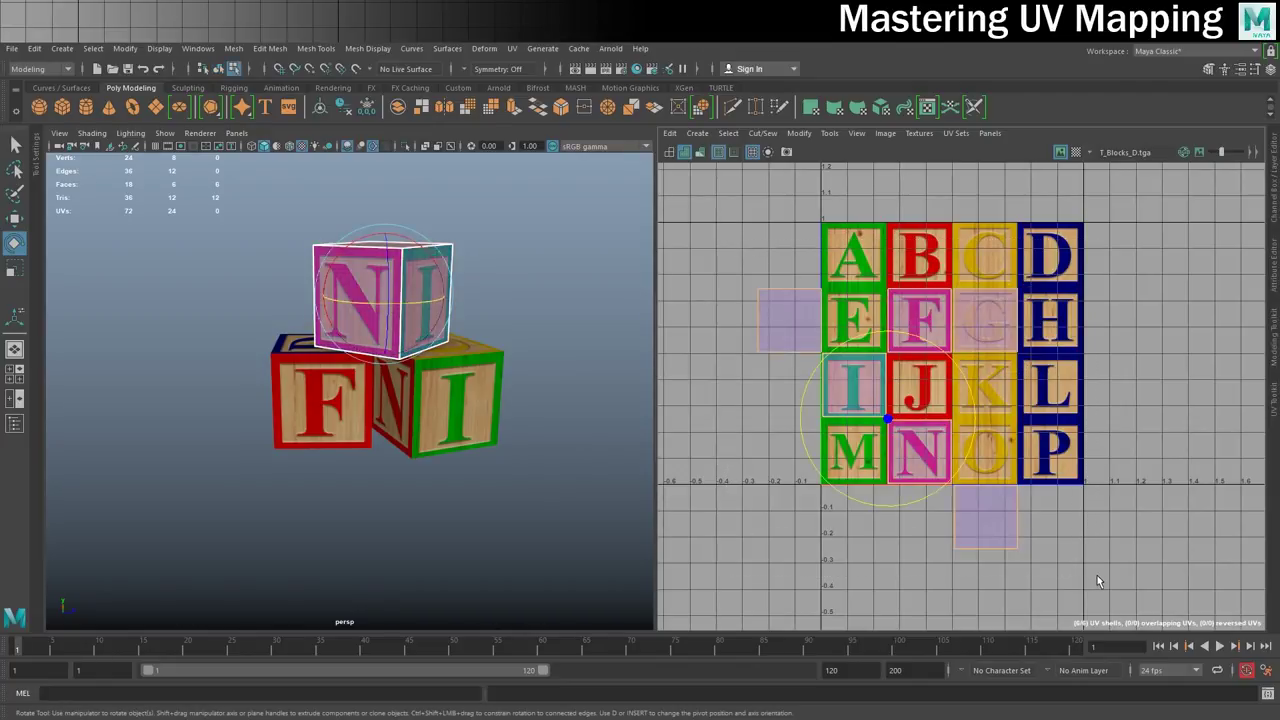
key("w")
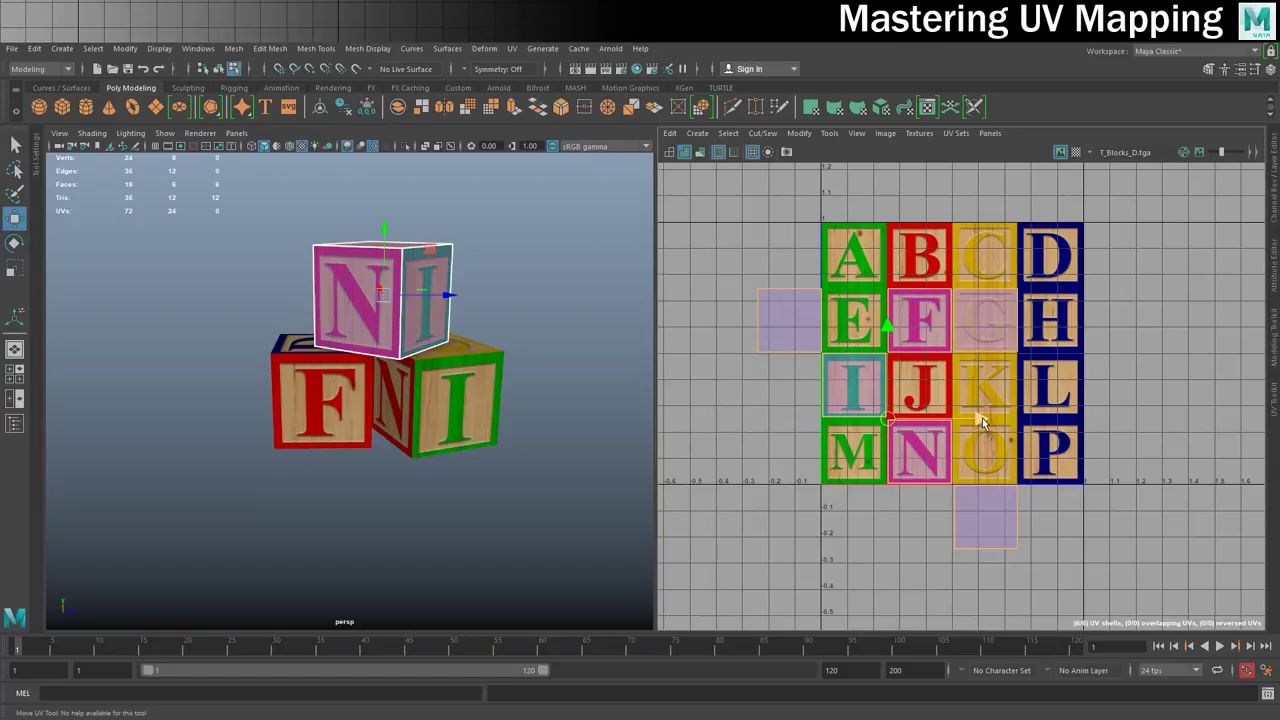
left_click_drag(980, 422, 1110, 442)
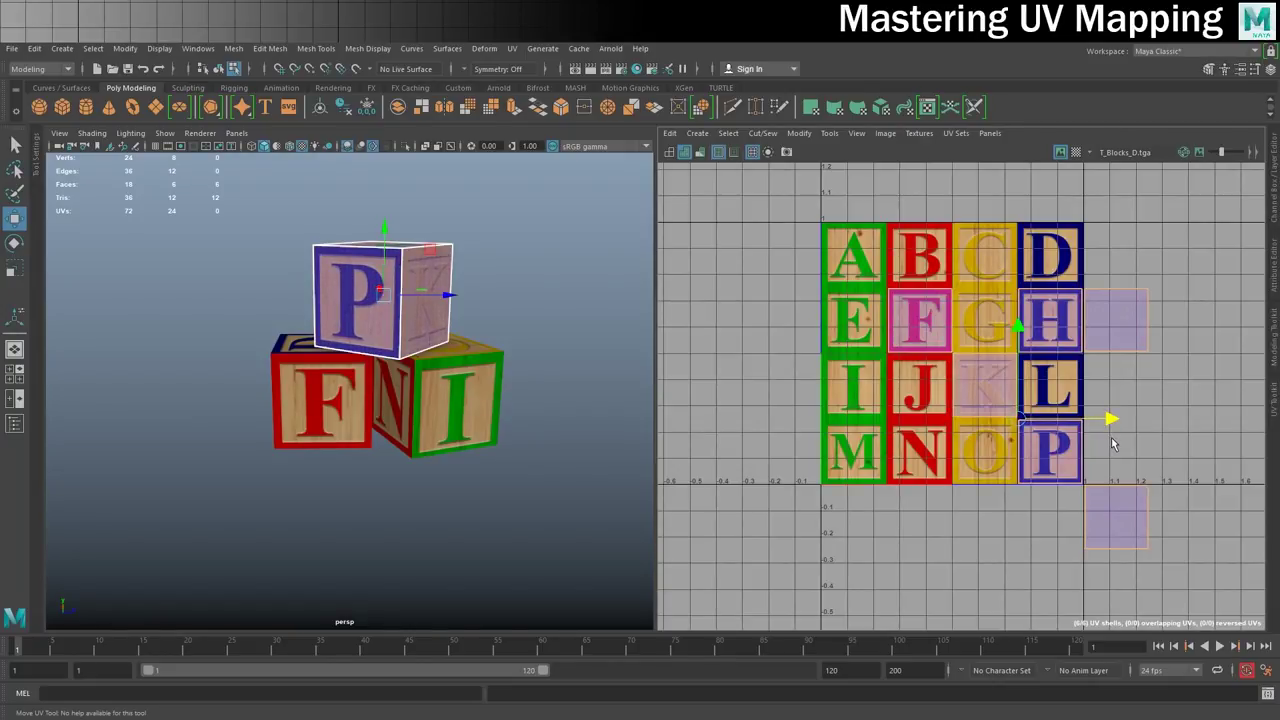
Return to object mode, lower the top cube slightly onto the two lower cubes, and view the deselected stack in a full-size viewport.
right_click_drag(430, 262, 482, 247)
left_click_drag(528, 390, 491, 388, "alt")
middle_click_drag(491, 388, 509, 354, "alt")
right_click_drag(375, 343, 394, 365, "alt")
middle_click_drag(394, 365, 357, 393, "alt")
left_click(342, 276)
left_click_drag(352, 193, 352, 195)
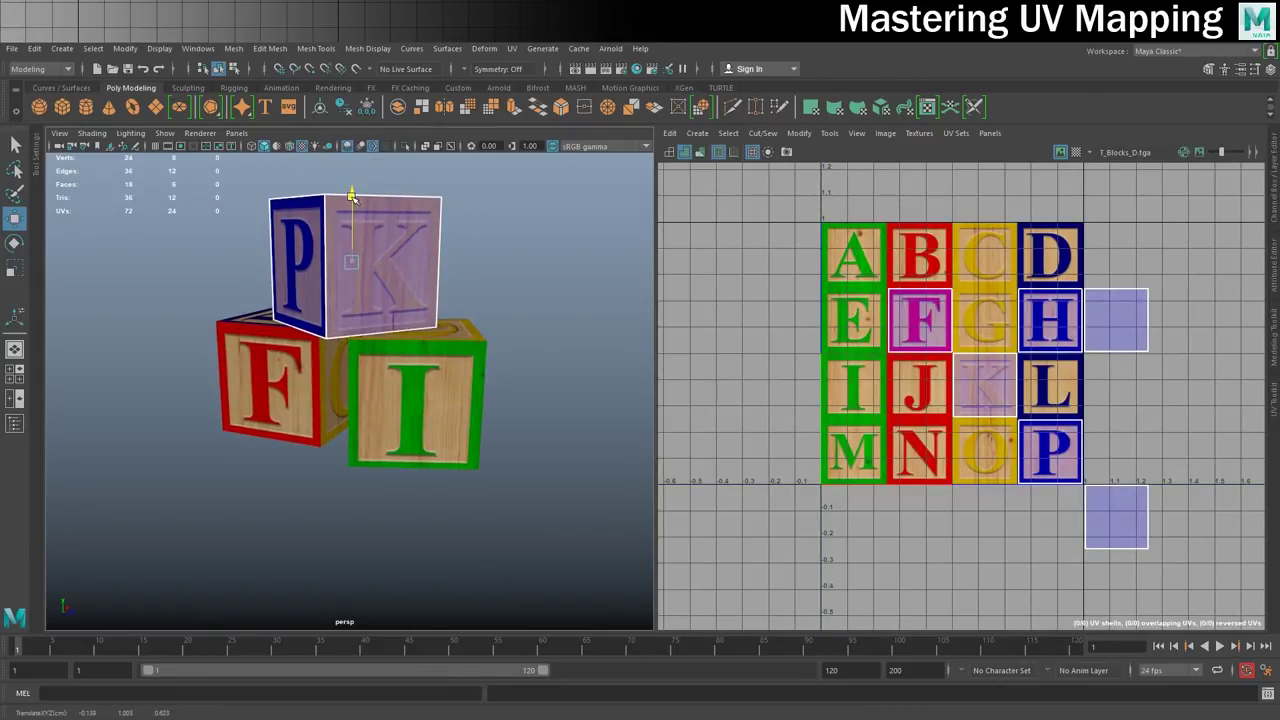
left_click(500, 289)
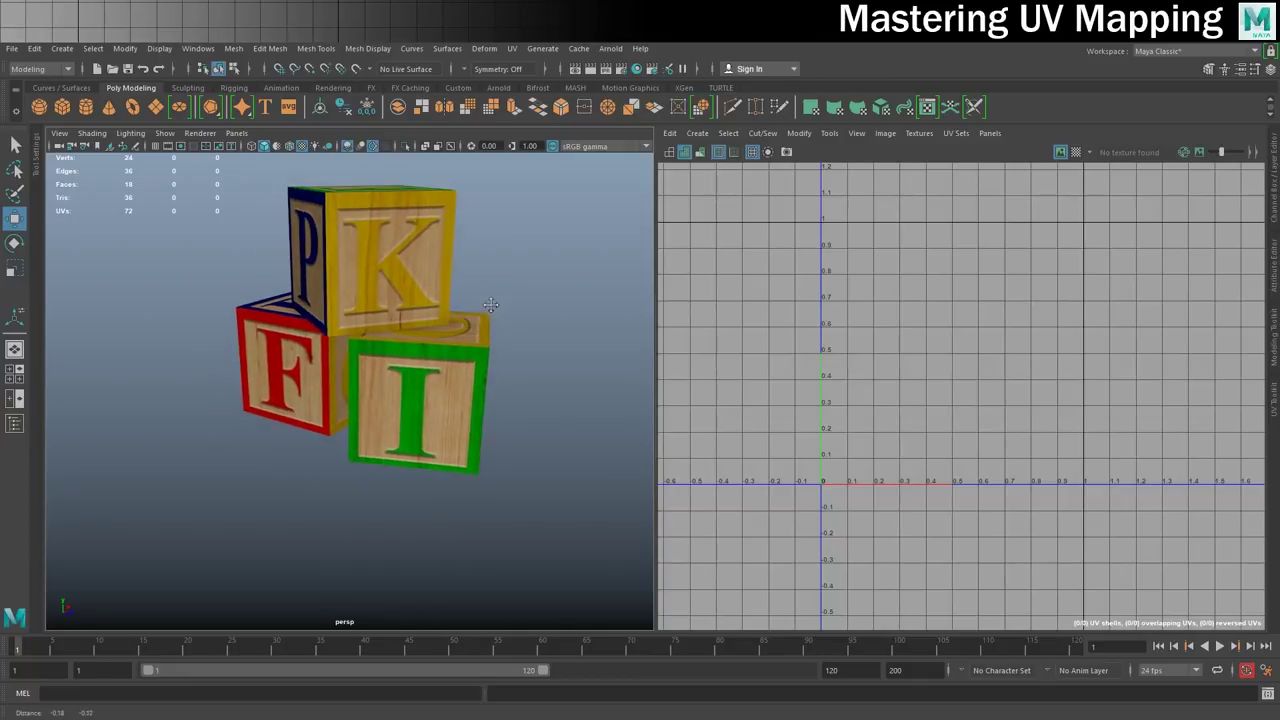
key("space")
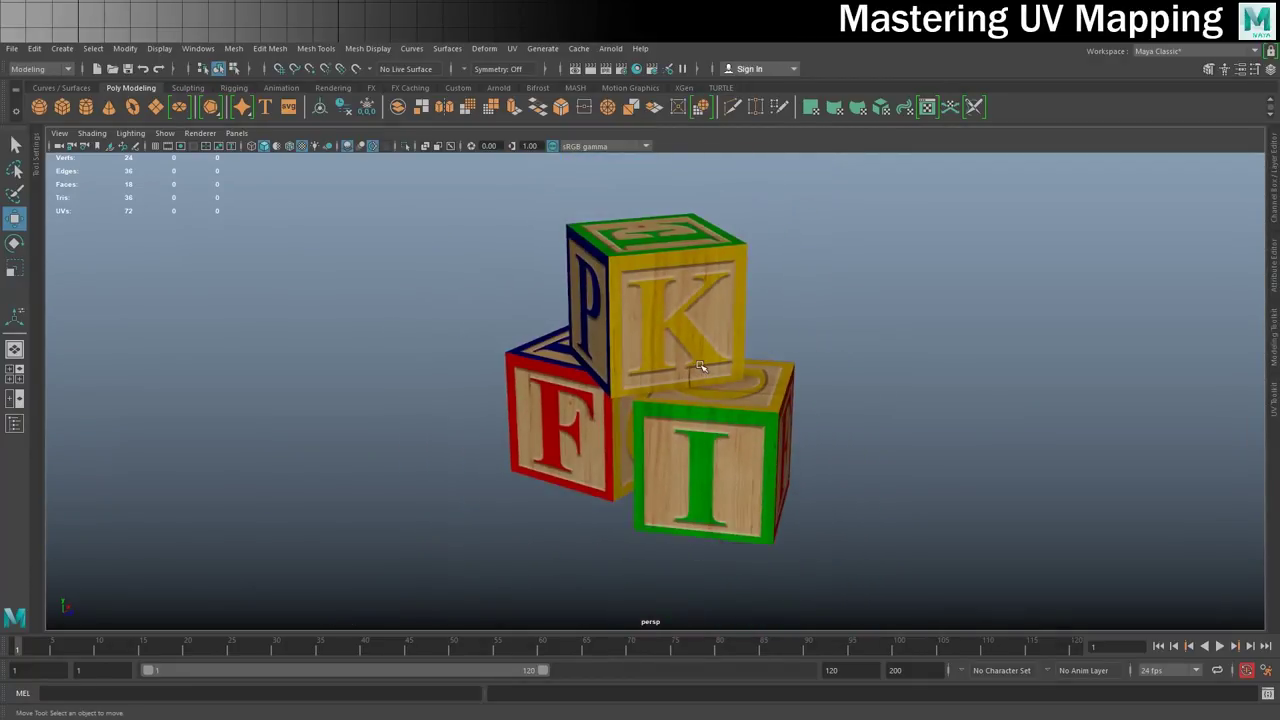
left_click_drag(686, 371, 562, 487, "alt")
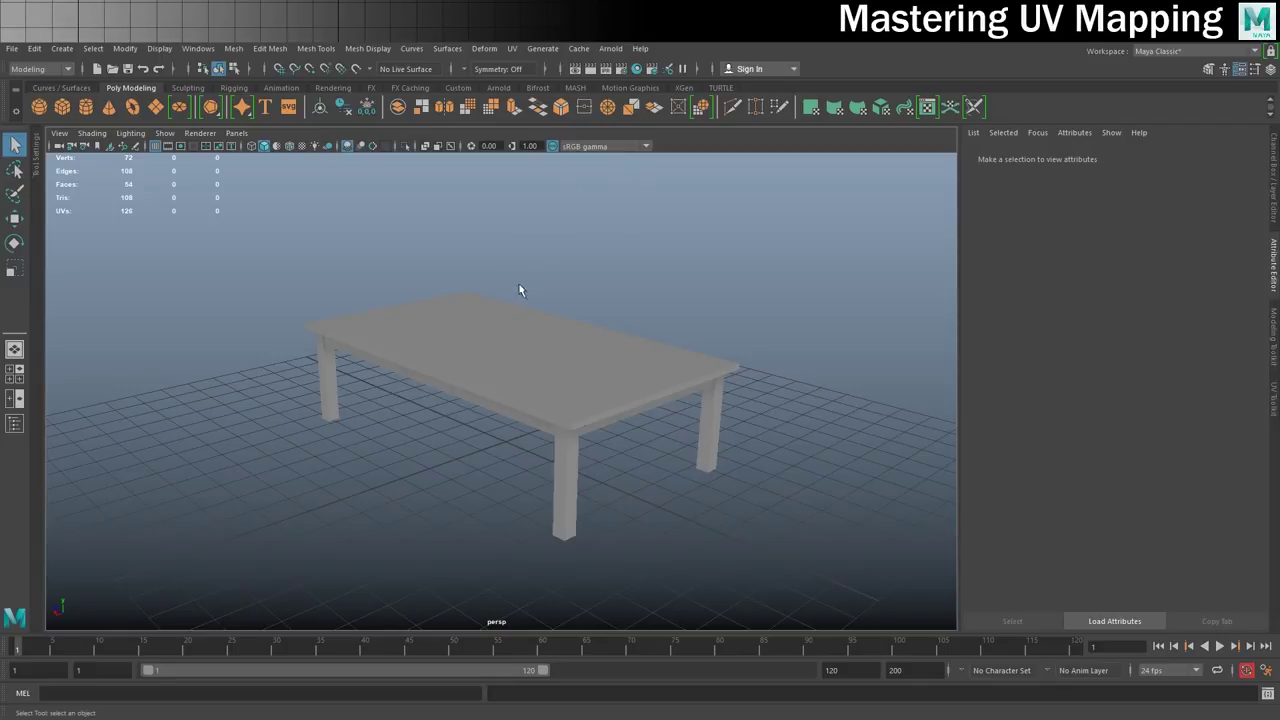
Examine the table model and its separate parts from several sides, leaving everything deselected.
left_click_drag(521, 352, 606, 407, "alt")
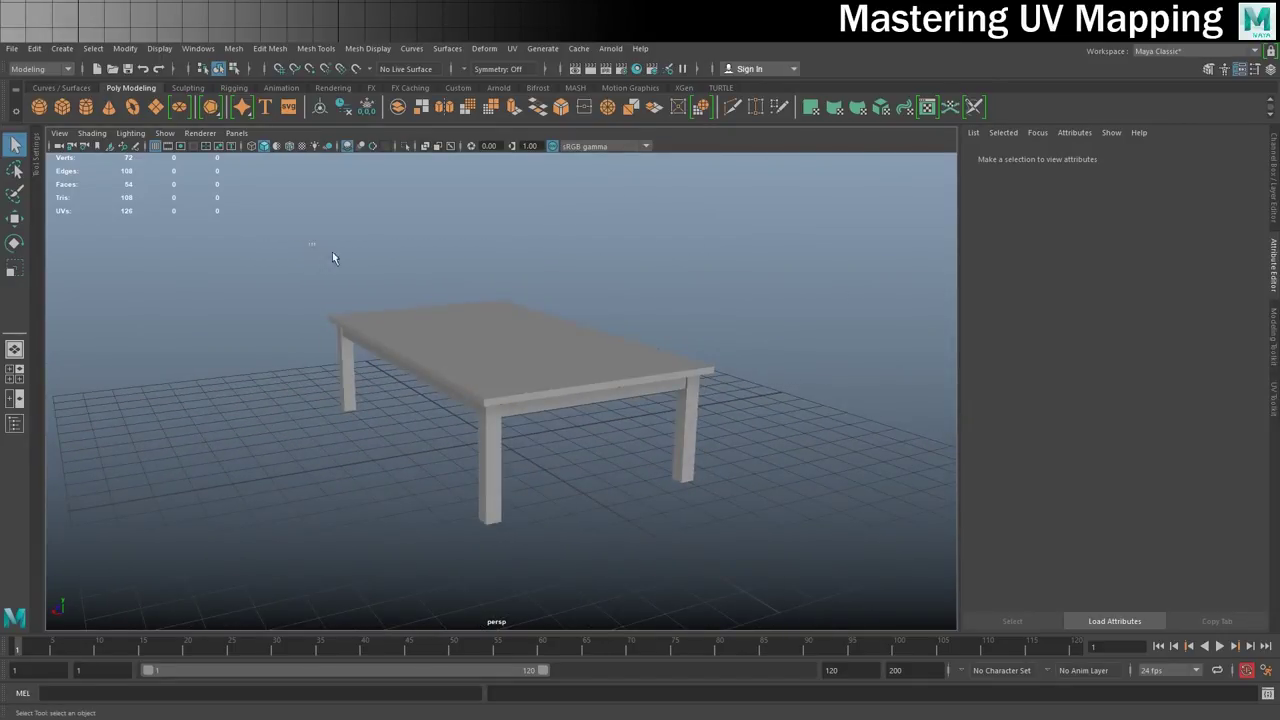
left_click_drag(311, 249, 675, 463)
left_click_drag(403, 449, 432, 447, "alt")
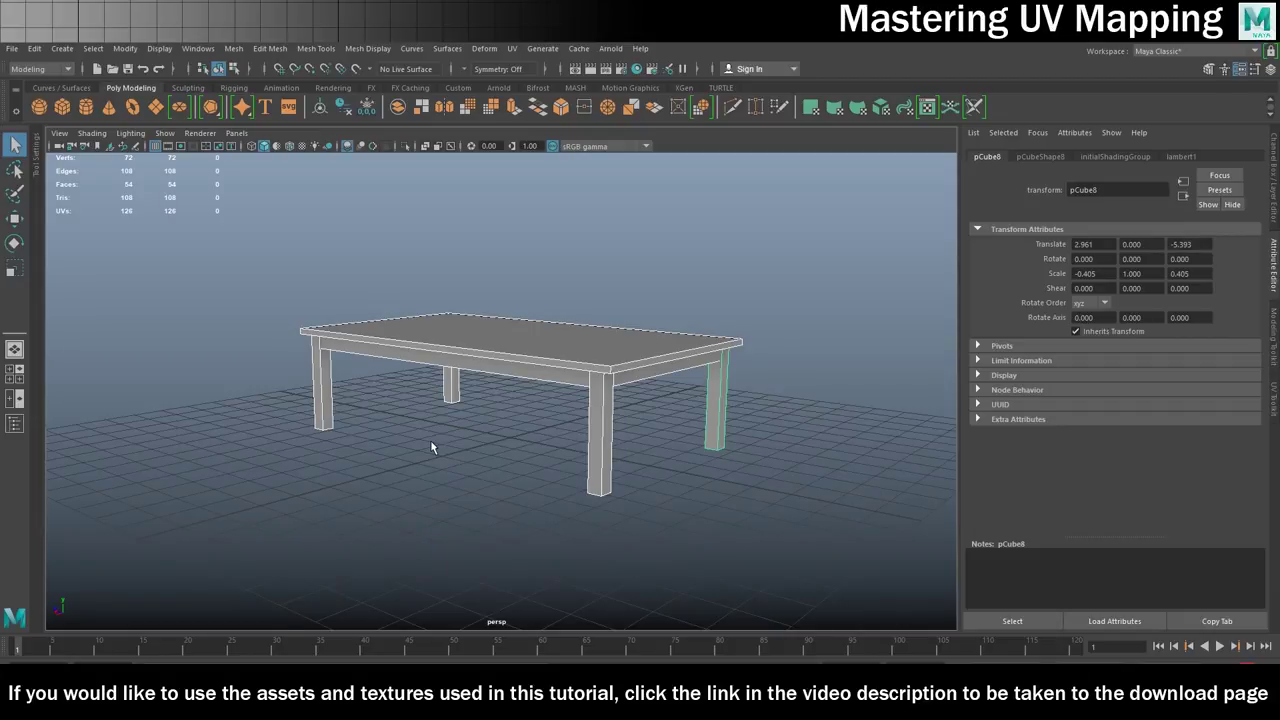
left_click(466, 463)
left_click_drag(507, 440, 362, 433, "alt")
middle_click_drag(362, 433, 432, 410, "alt")
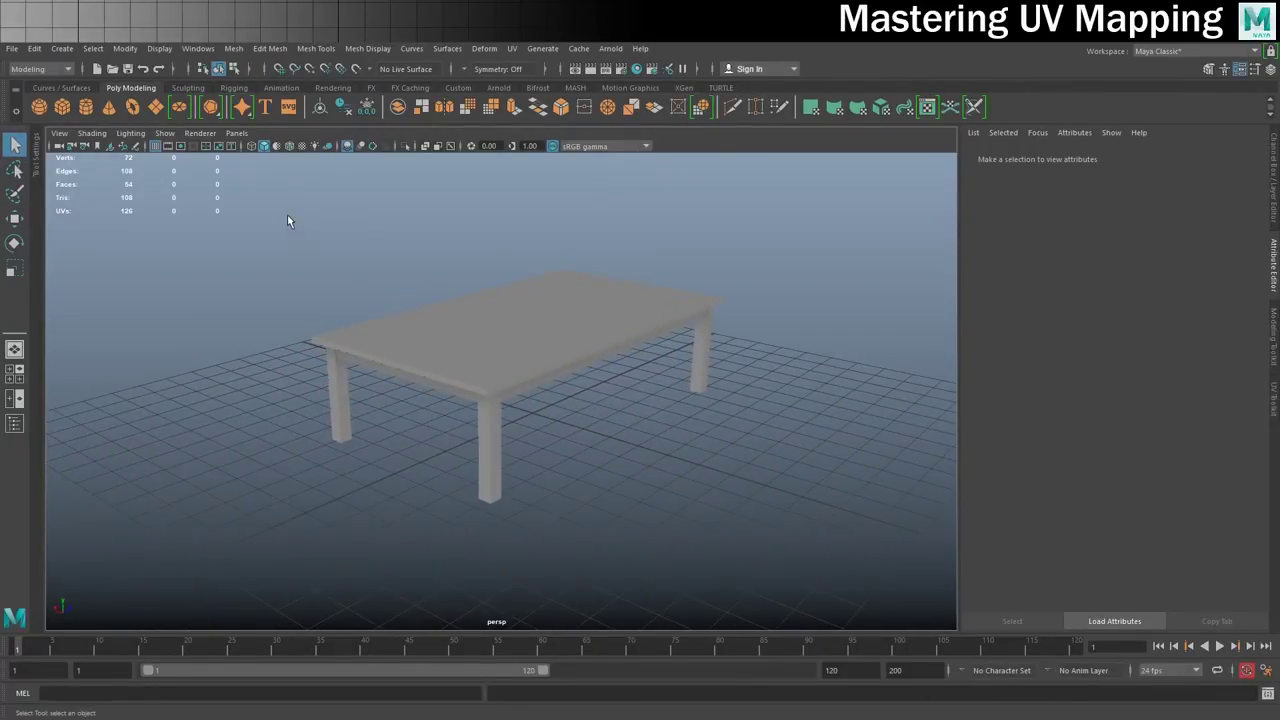
Select all parts of the table and open their UVs in a maximized UV Editor.
left_click_drag(287, 221, 799, 576)
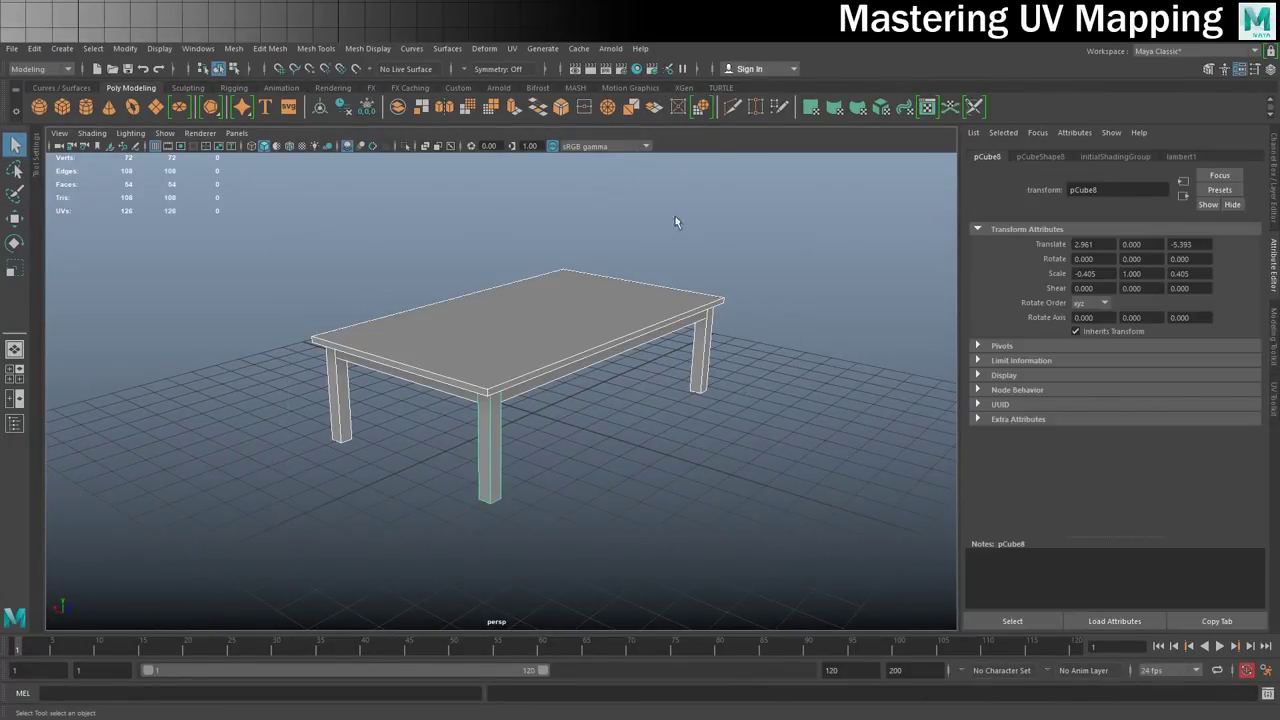
left_click(512, 51)
left_click(540, 66)
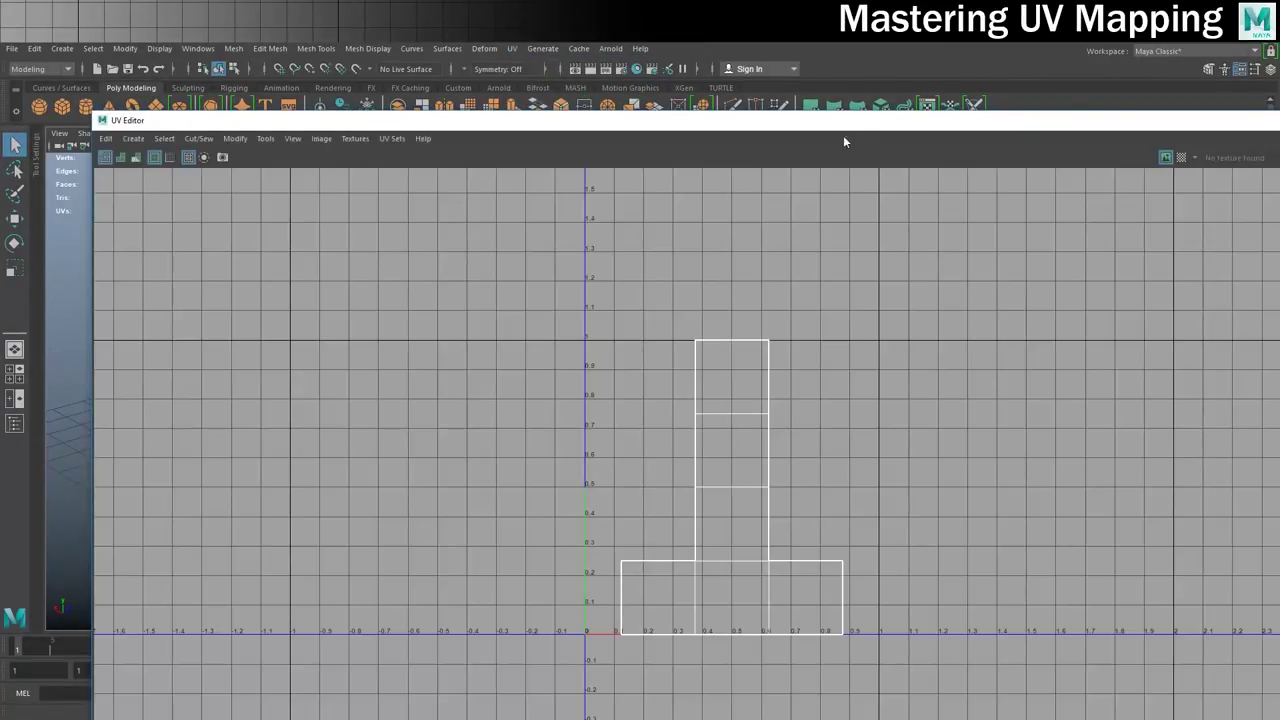
double_click(826, 125)
scroll(725, 288, "up", 5)
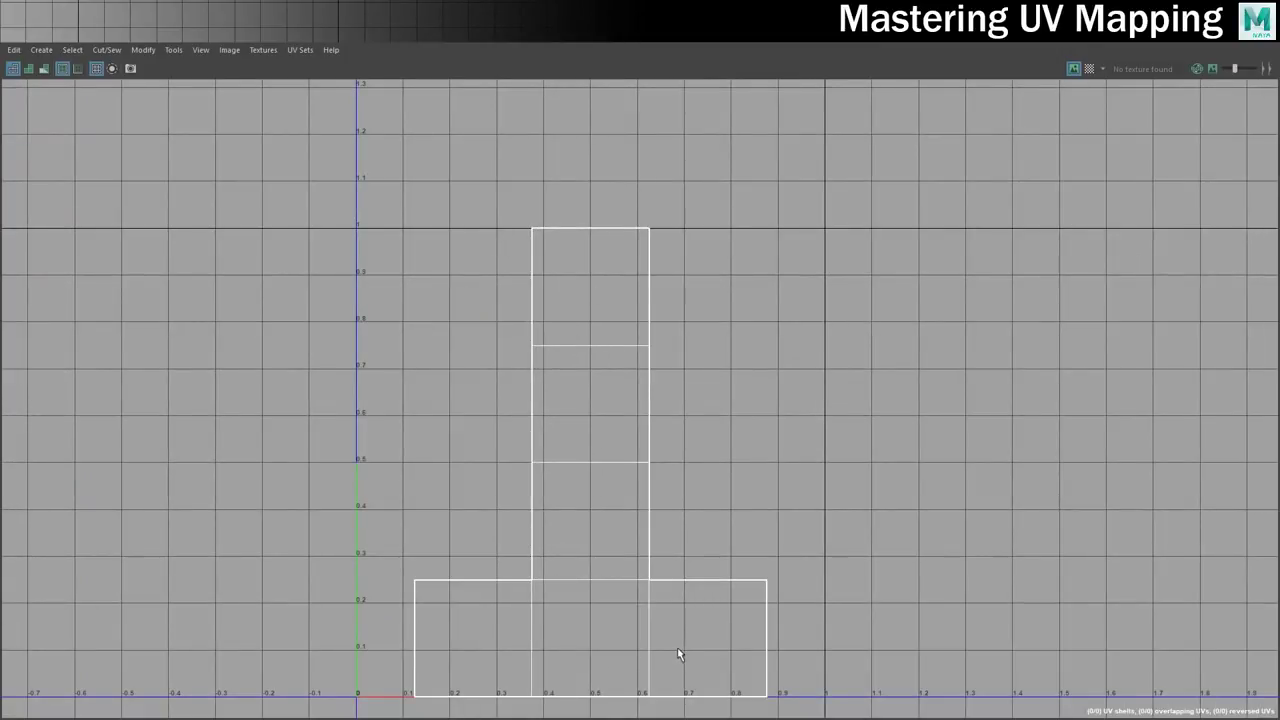
Try pulling one UV shell off the overlapping stack, undo the move, and leave the UV Editor.
right_click_drag(545, 440, 559, 398)
left_click(599, 436)
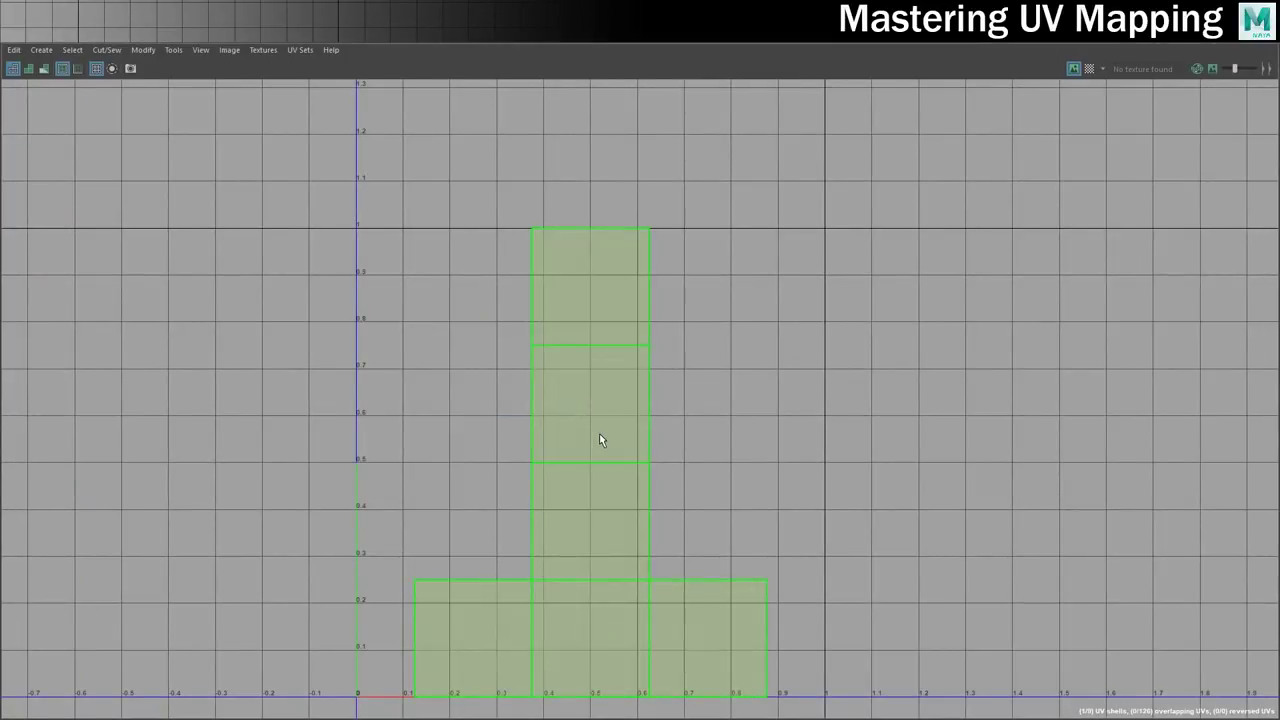
key("w")
left_click_drag(577, 444, 320, 355)
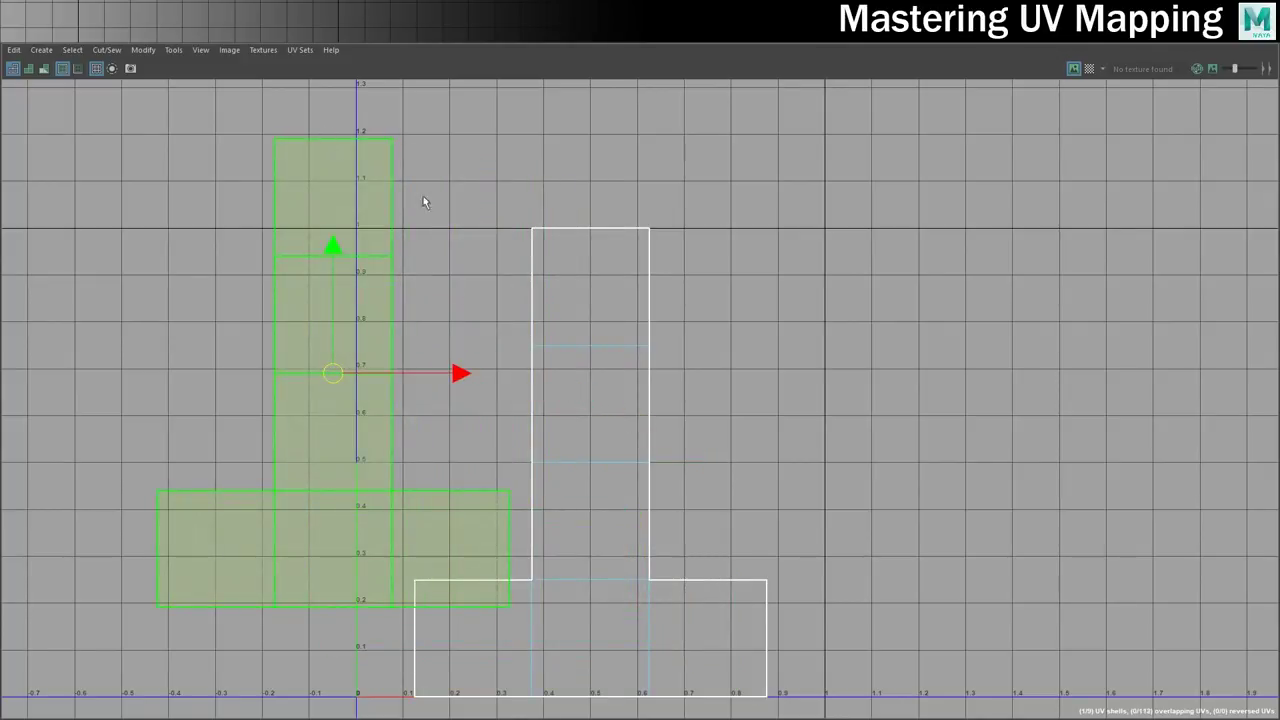
key("ctrl+z")
left_click(1035, 233)
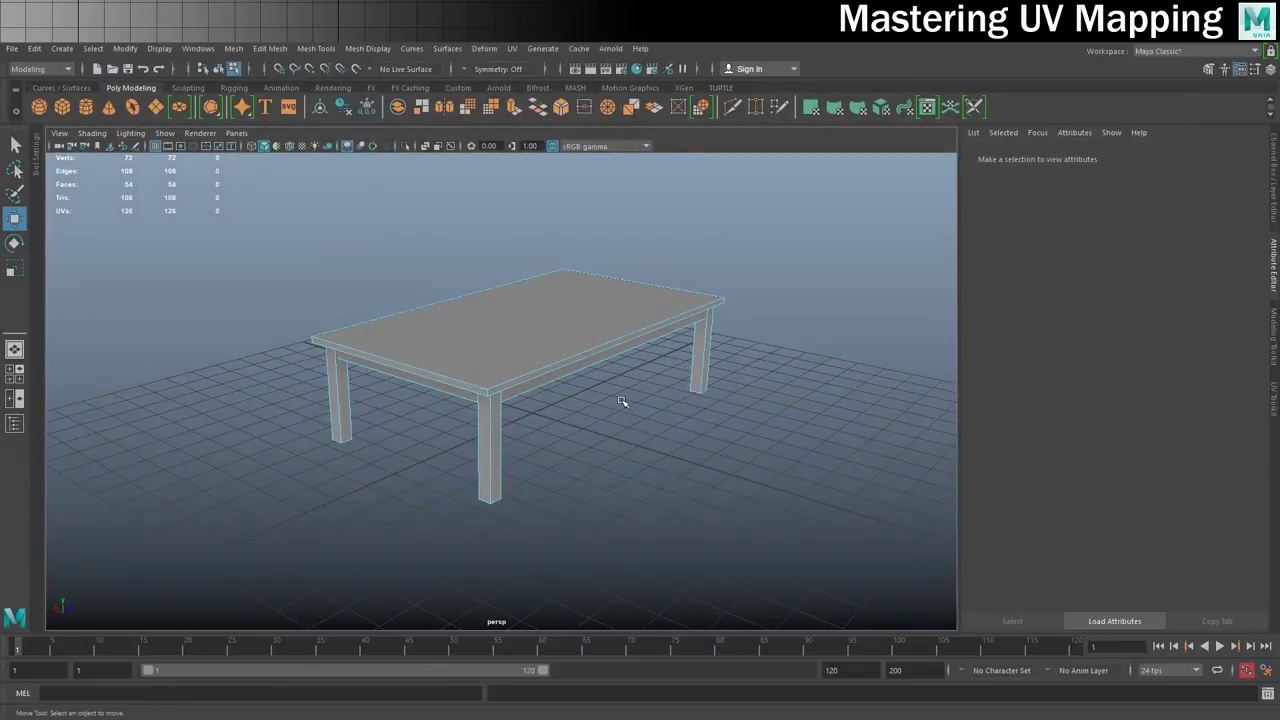
Switch to the UV Editing workspace and fit the table's UV layout in the UV Editor.
key("f")
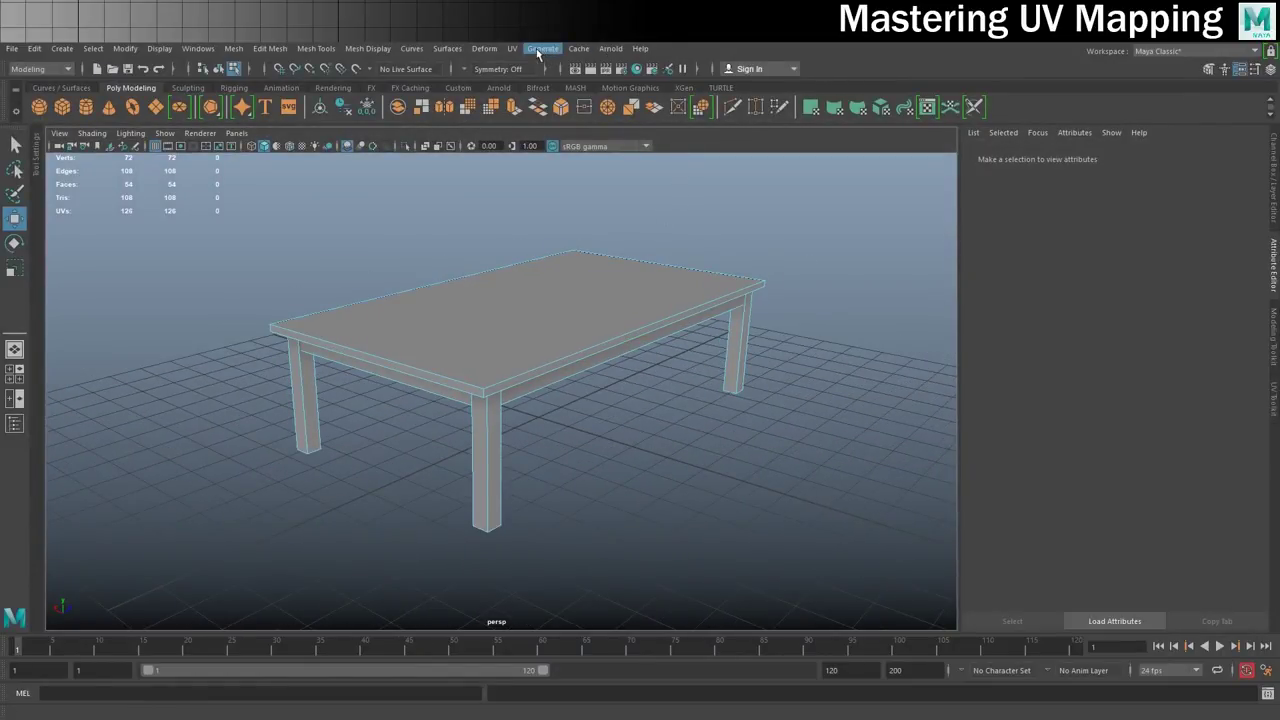
left_click(1172, 53)
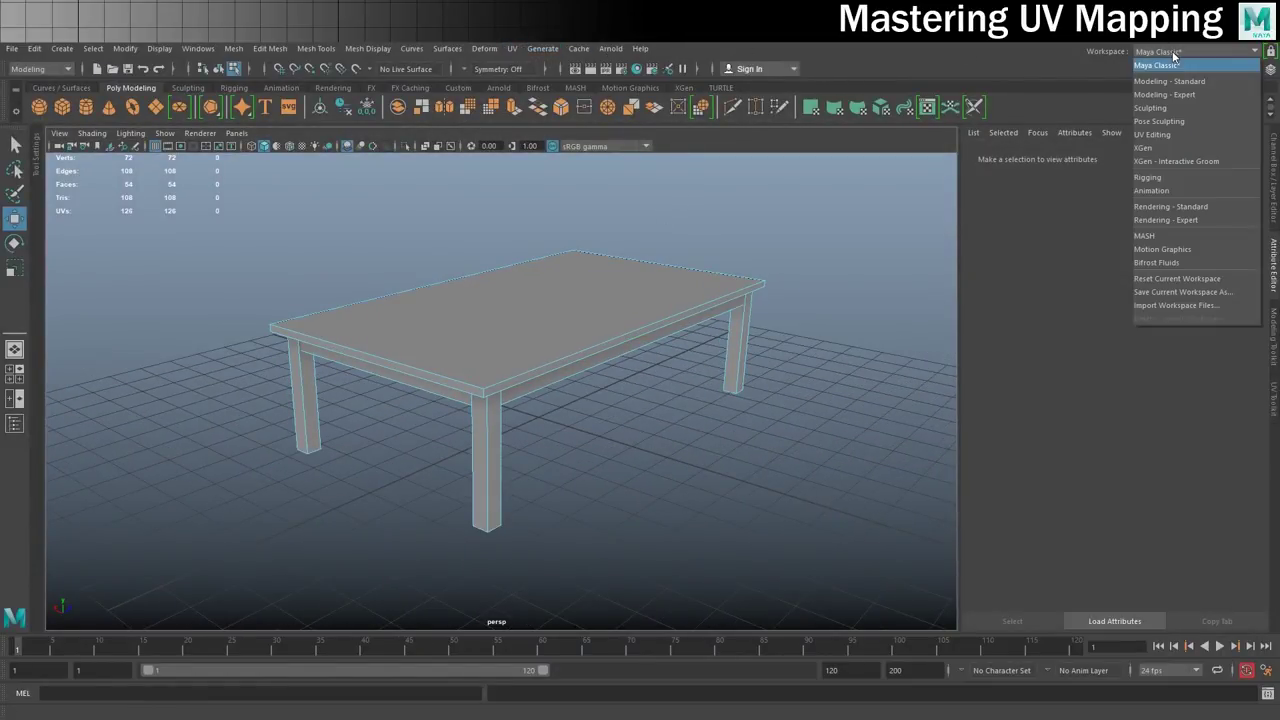
left_click(1152, 134)
scroll(882, 350, "up", 4)
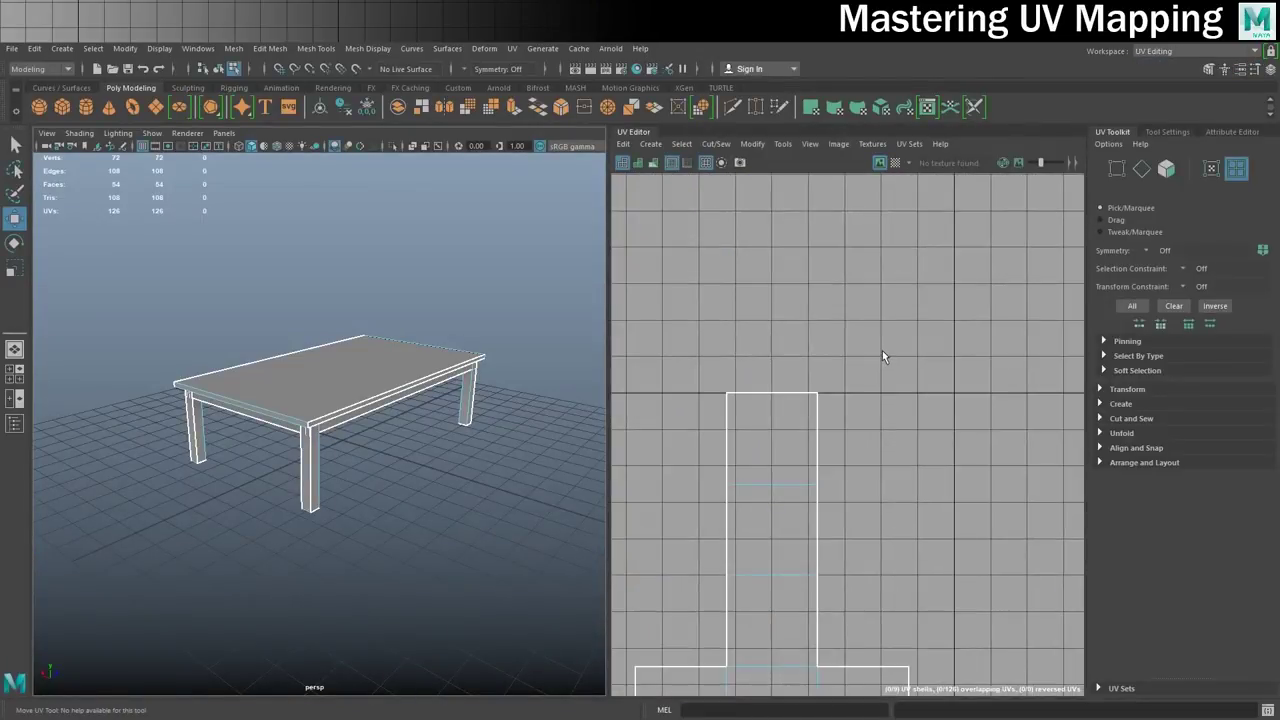
middle_click_drag(697, 508, 769, 405, "alt")
left_click(923, 226)
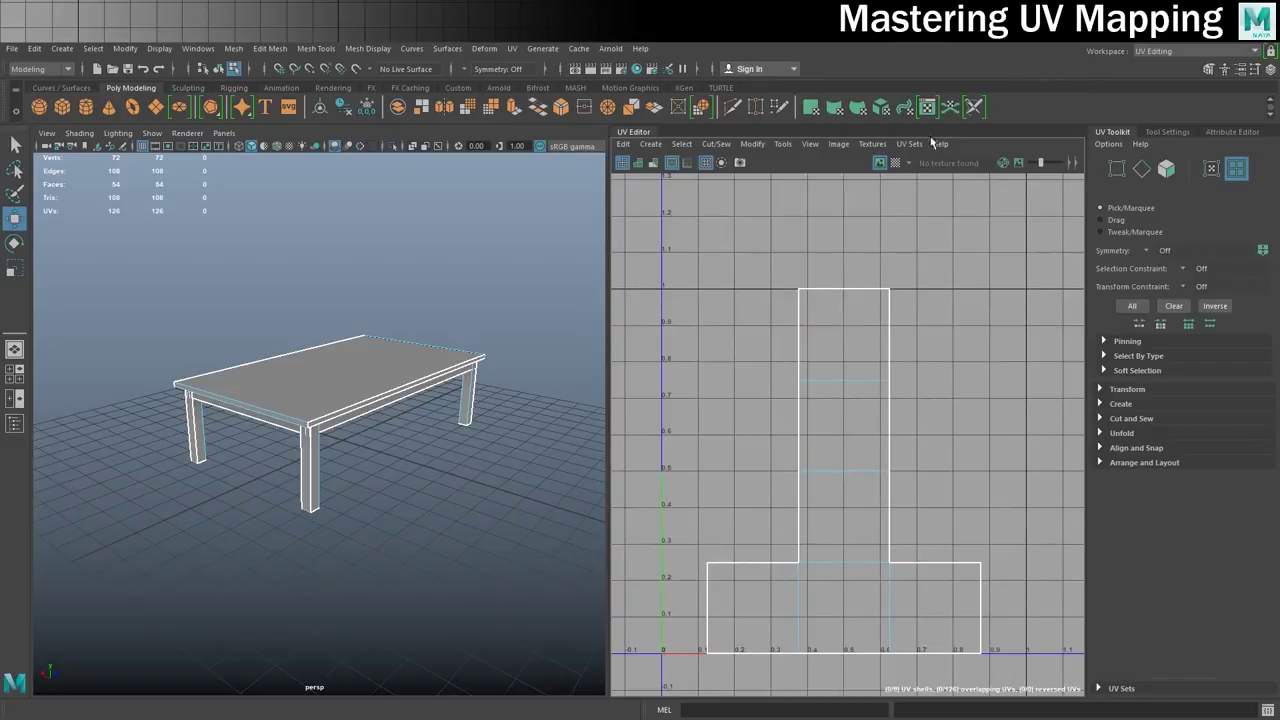
Turn on the checker map and examine its pattern on the table's leg, edges and top.
left_click(895, 162)
scroll(290, 446, "up", 5)
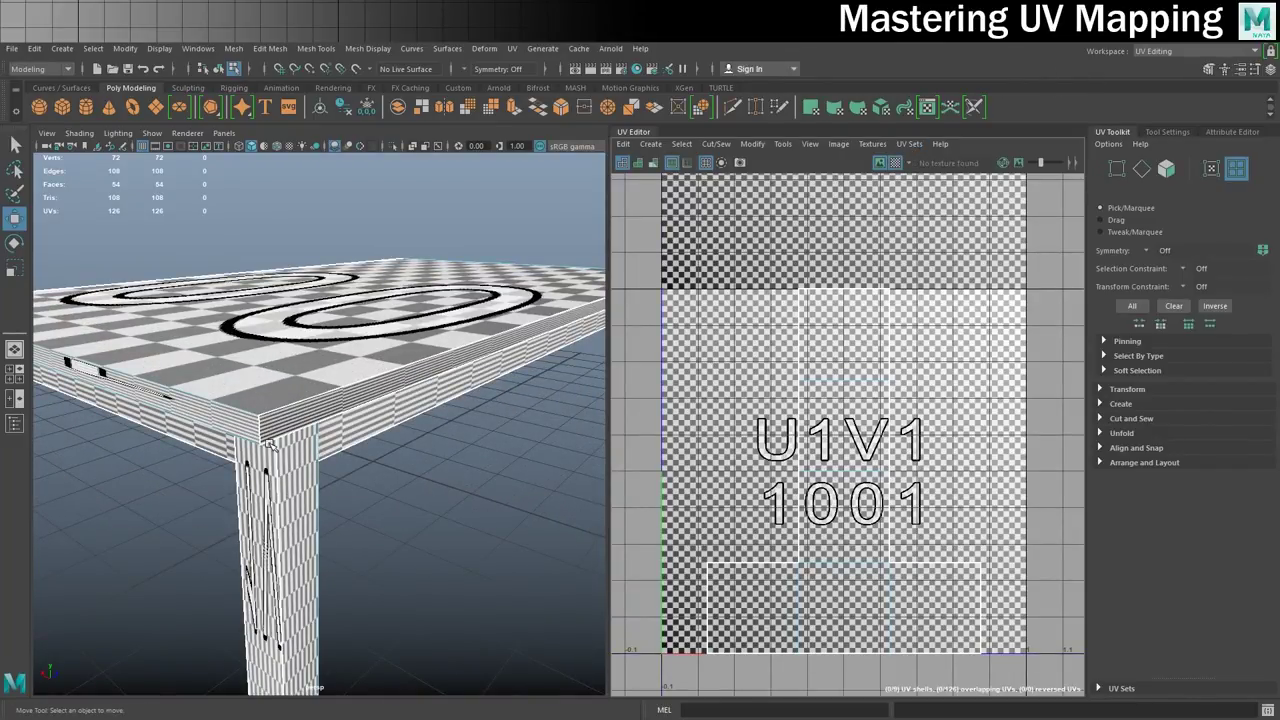
scroll(300, 426, "down", 5)
left_click_drag(316, 384, 384, 436, "alt")
left_click(772, 347)
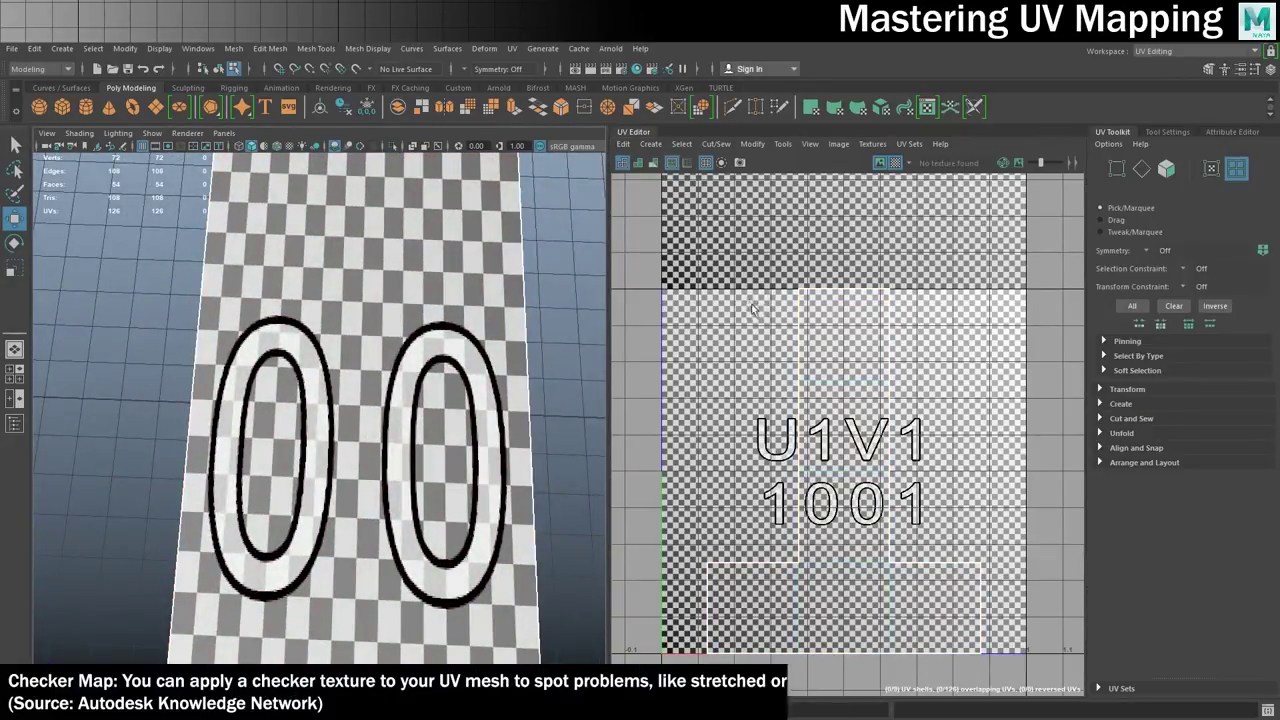
Compare the checker squares on the tabletop with those on the frame beneath it, and turn off the checker map.
scroll(760, 305, "up", 3)
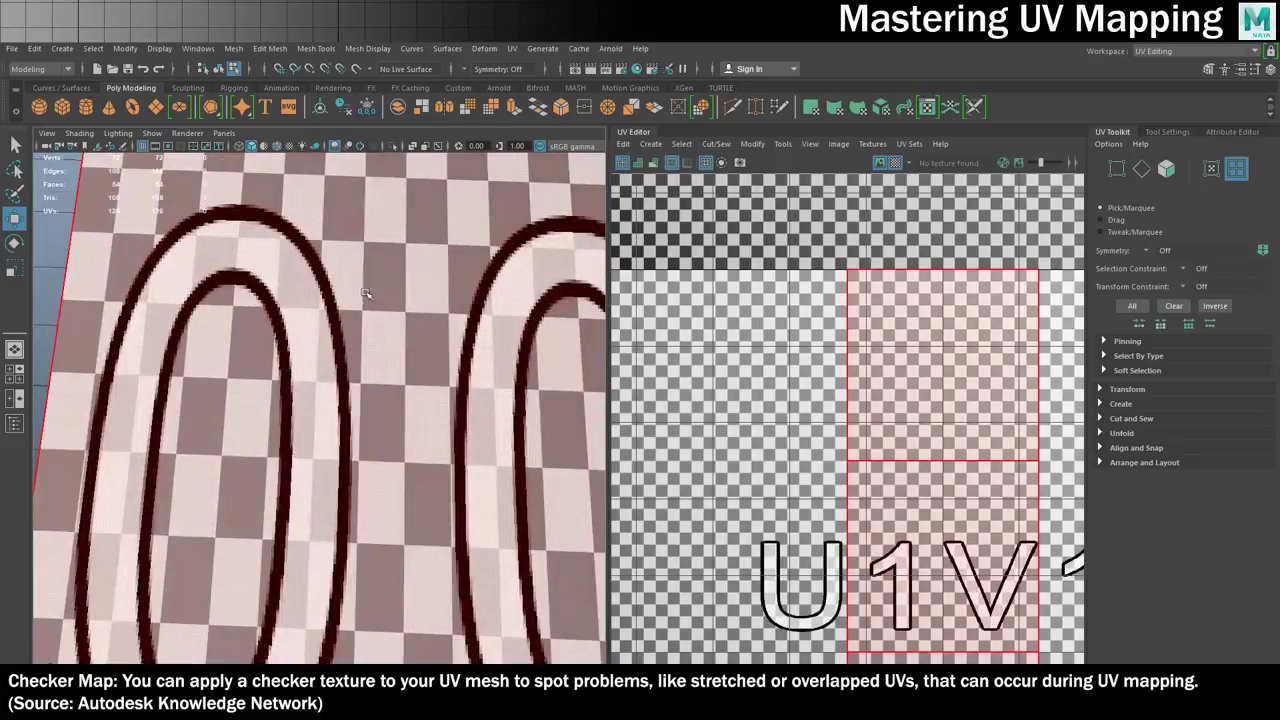
right_click_drag(415, 296, 303, 356, "alt")
left_click_drag(256, 376, 369, 323, "alt")
scroll(367, 309, "up", 3)
left_click(369, 327)
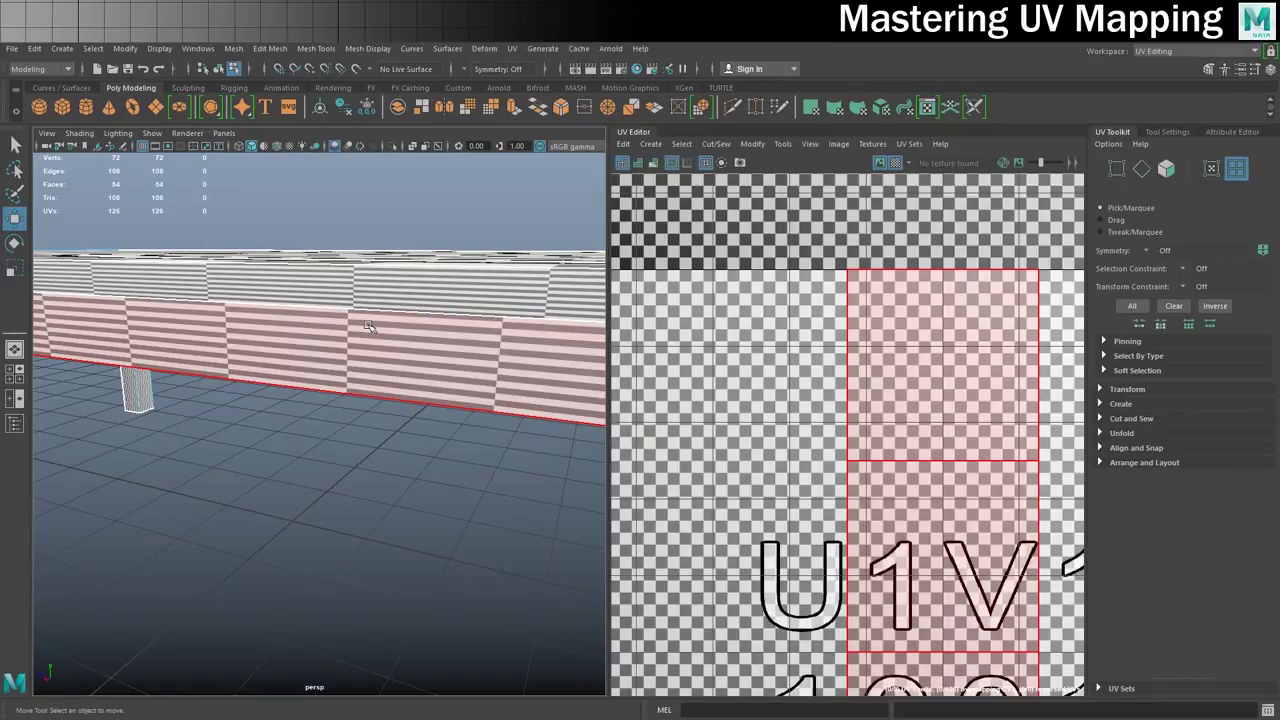
key("f")
right_click_drag(369, 327, 451, 297, "alt")
left_click_drag(451, 297, 489, 321, "alt")
scroll(492, 324, "down", 2)
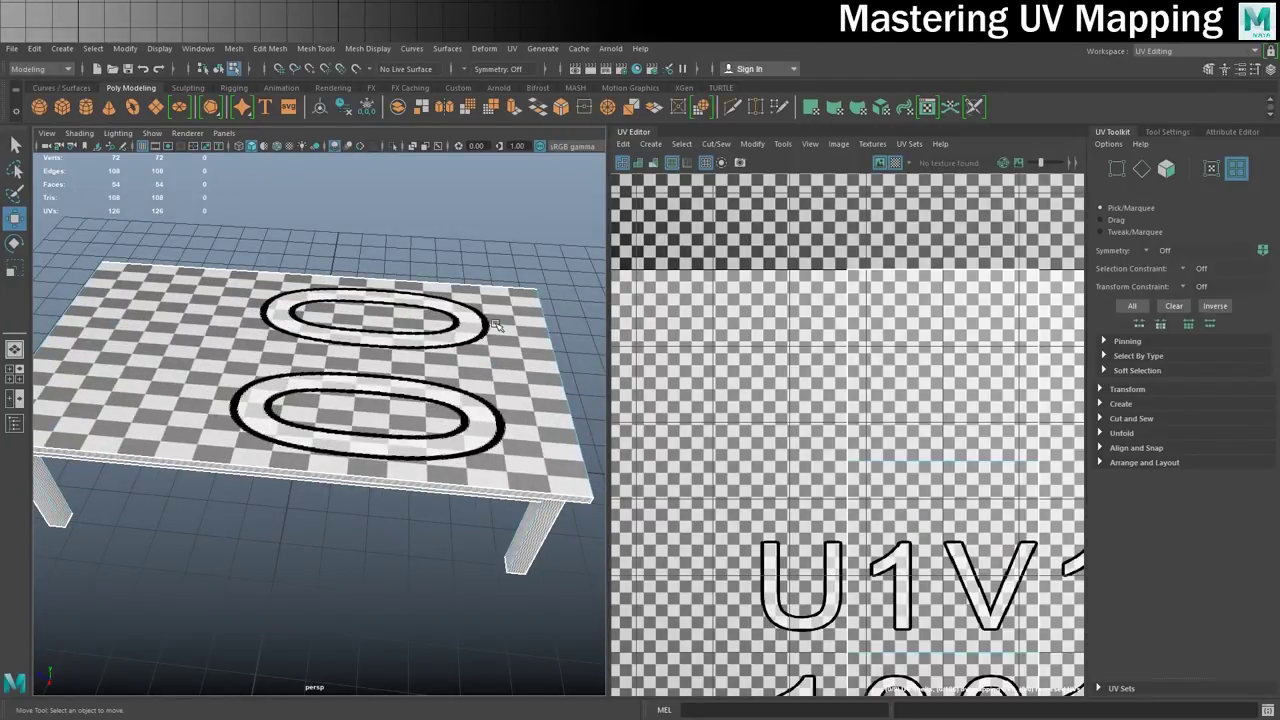
scroll(893, 347, "down", 3)
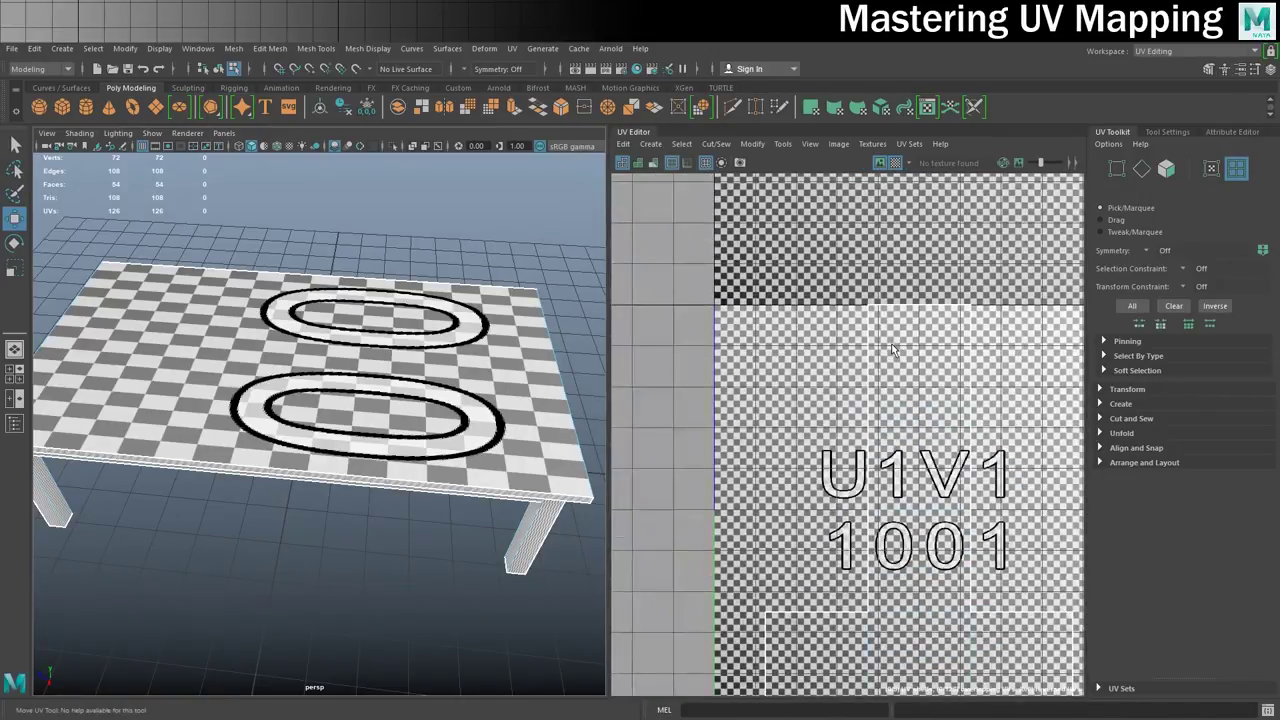
middle_click_drag(890, 342, 846, 267, "alt")
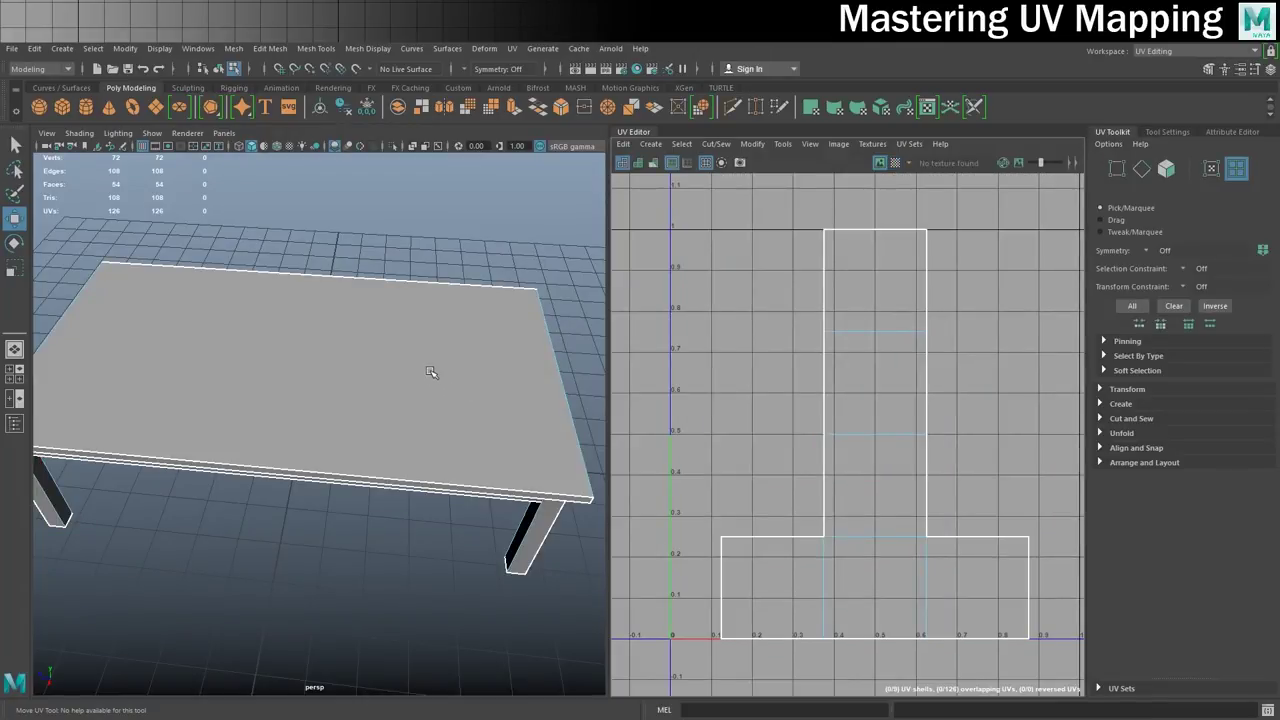
Return to object mode with the tabletop selected and create a Lambert material named Wood in the Hypershade.
right_click_drag(430, 372, 471, 329)
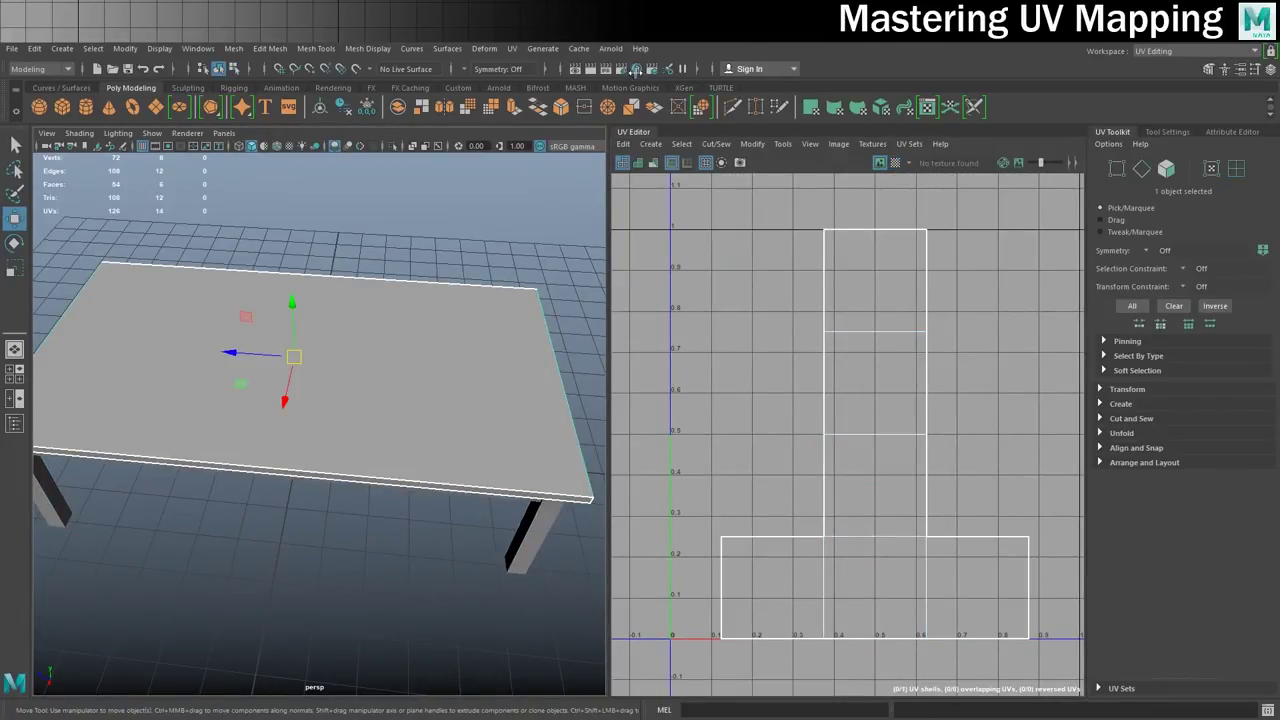
left_click(636, 68)
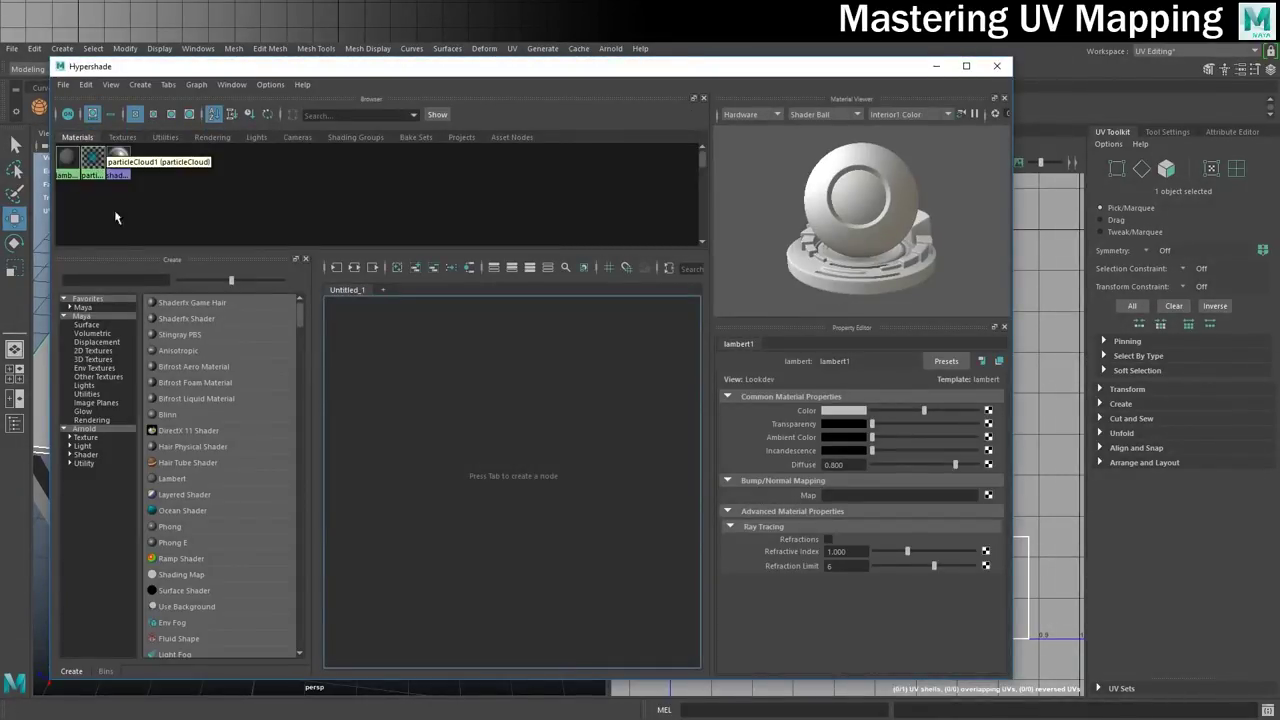
left_click(178, 481)
left_click(869, 362)
type("Wood")
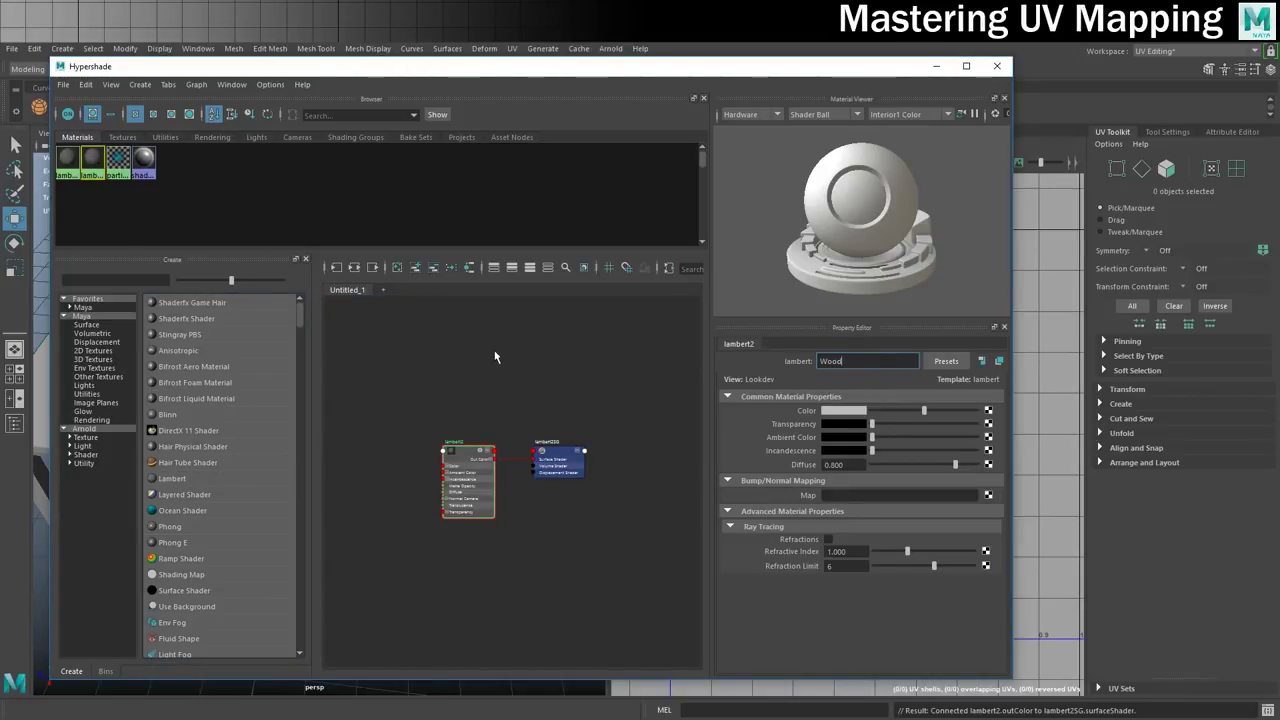
key("Return")
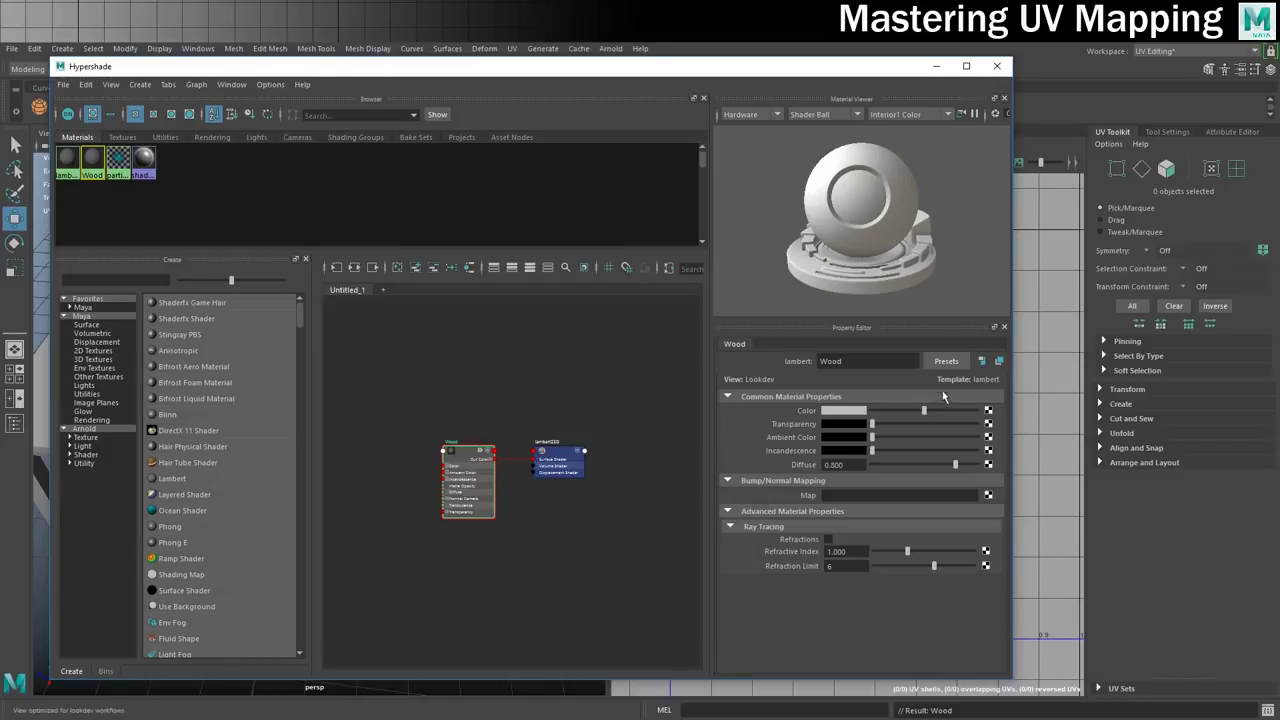
Connect a File texture to the Wood material's color and load the image T_Wood_D.png.
left_click(989, 412)
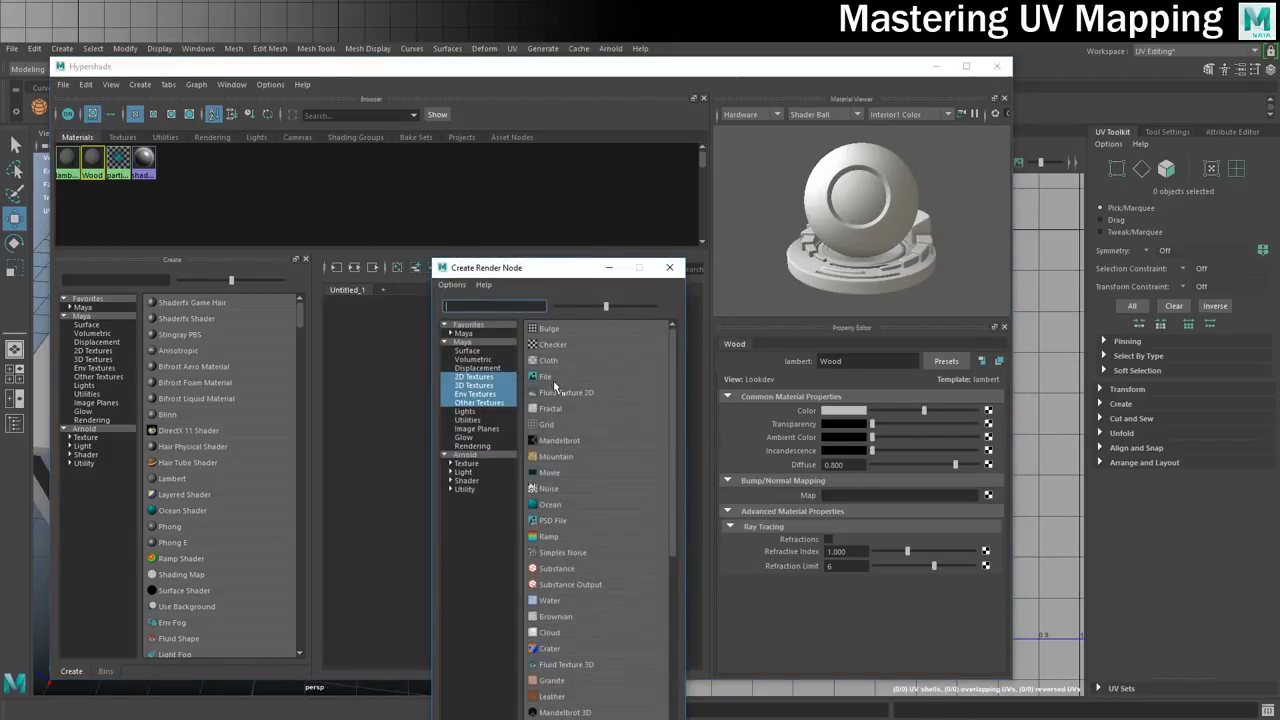
left_click(557, 384)
left_click(993, 454)
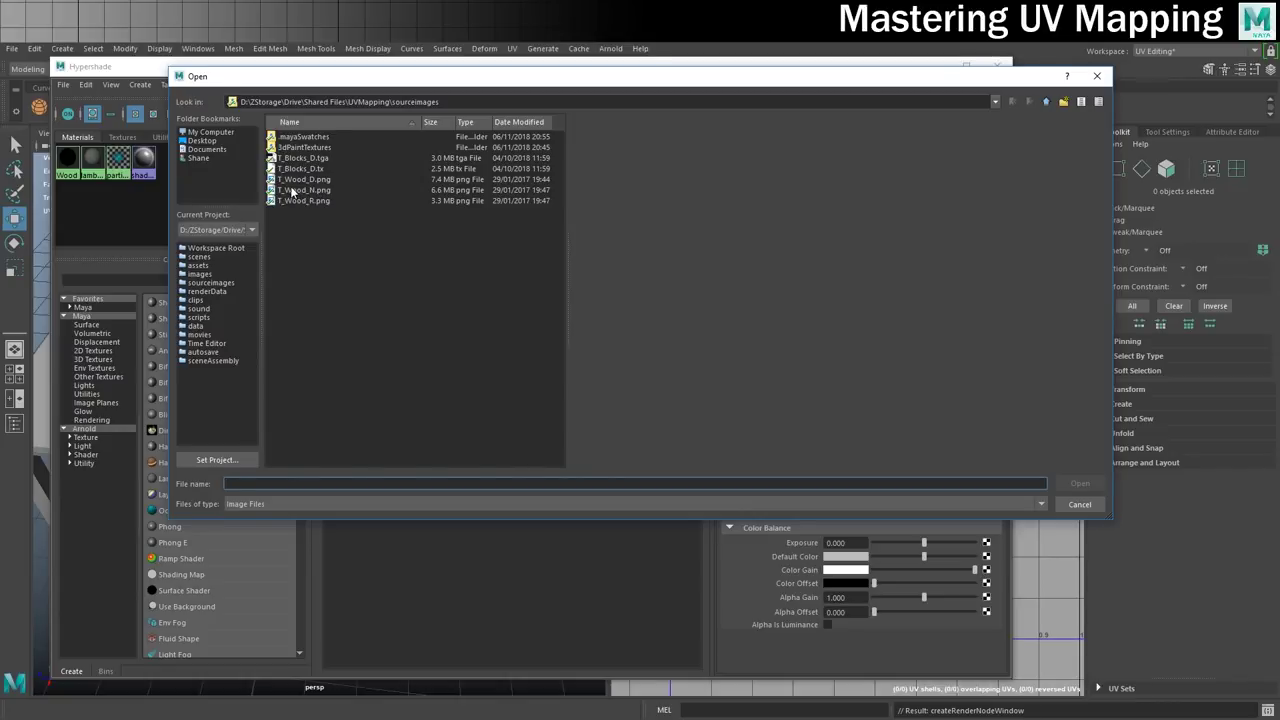
left_click(294, 180)
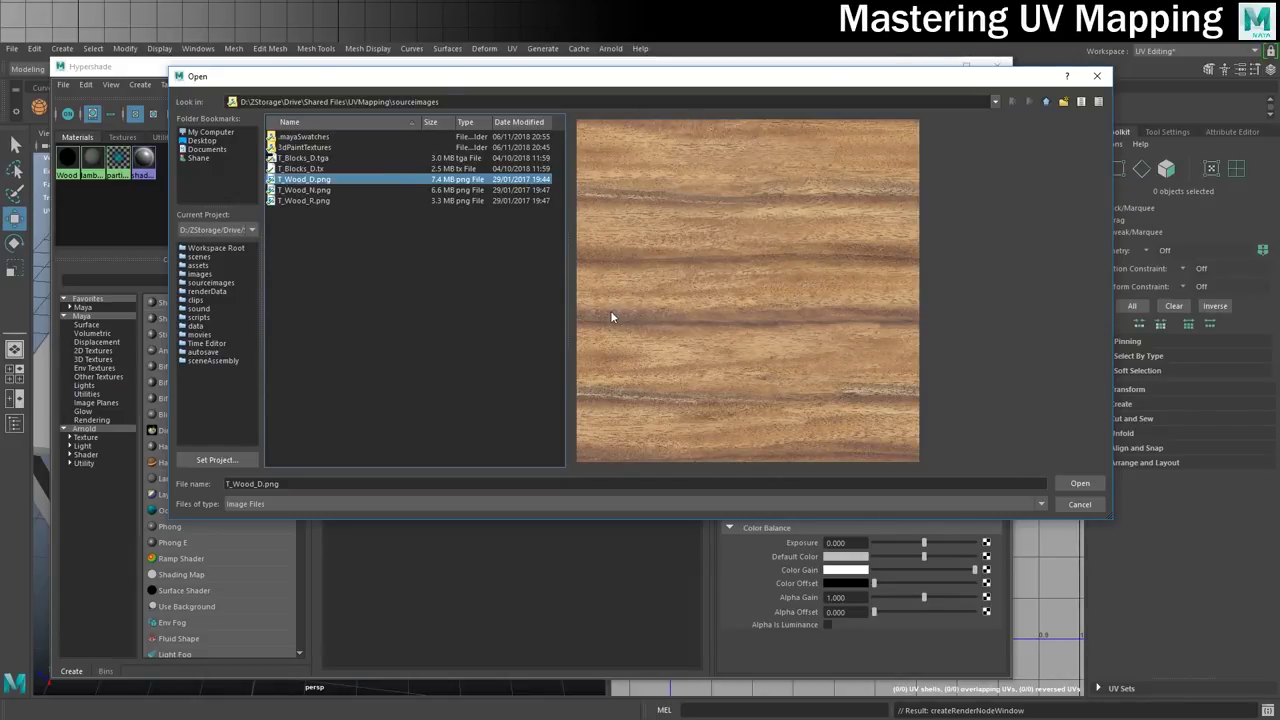
left_click(1079, 483)
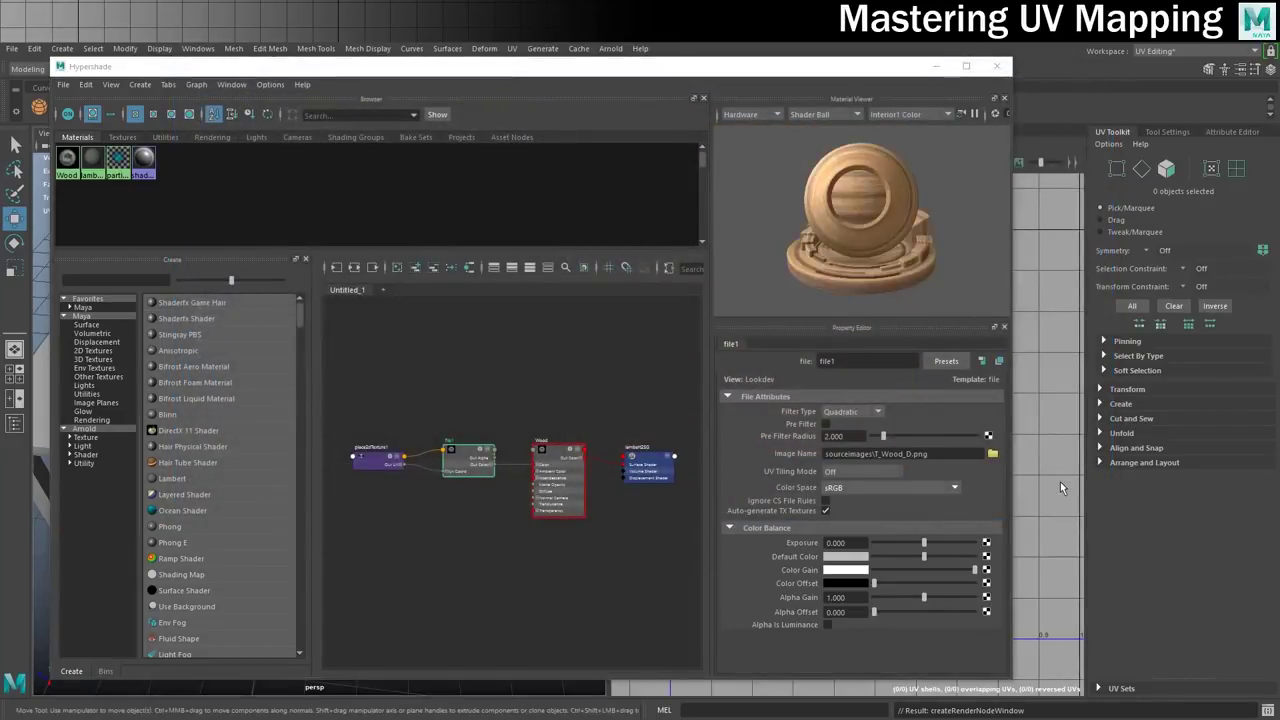
Assign the Wood material to all the table's pieces, turn on textured display and close the Hypershade.
left_click_drag(689, 72, 1109, 91)
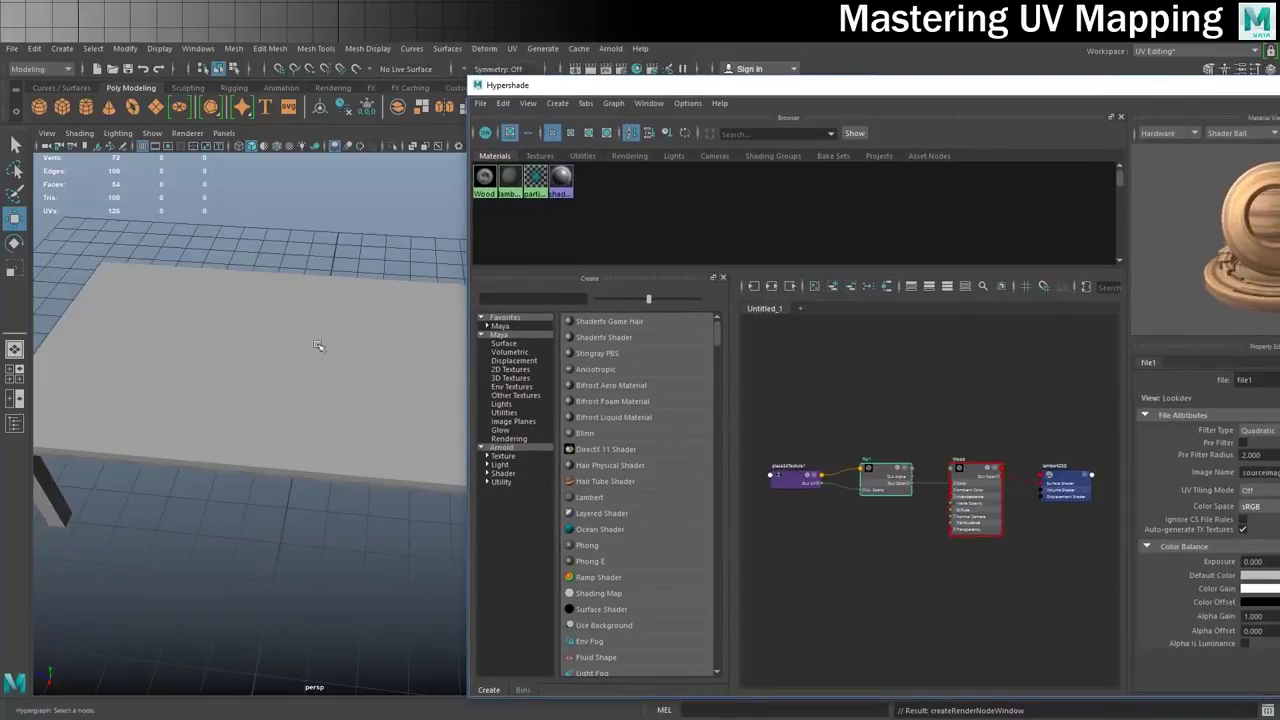
scroll(285, 340, "down", 3)
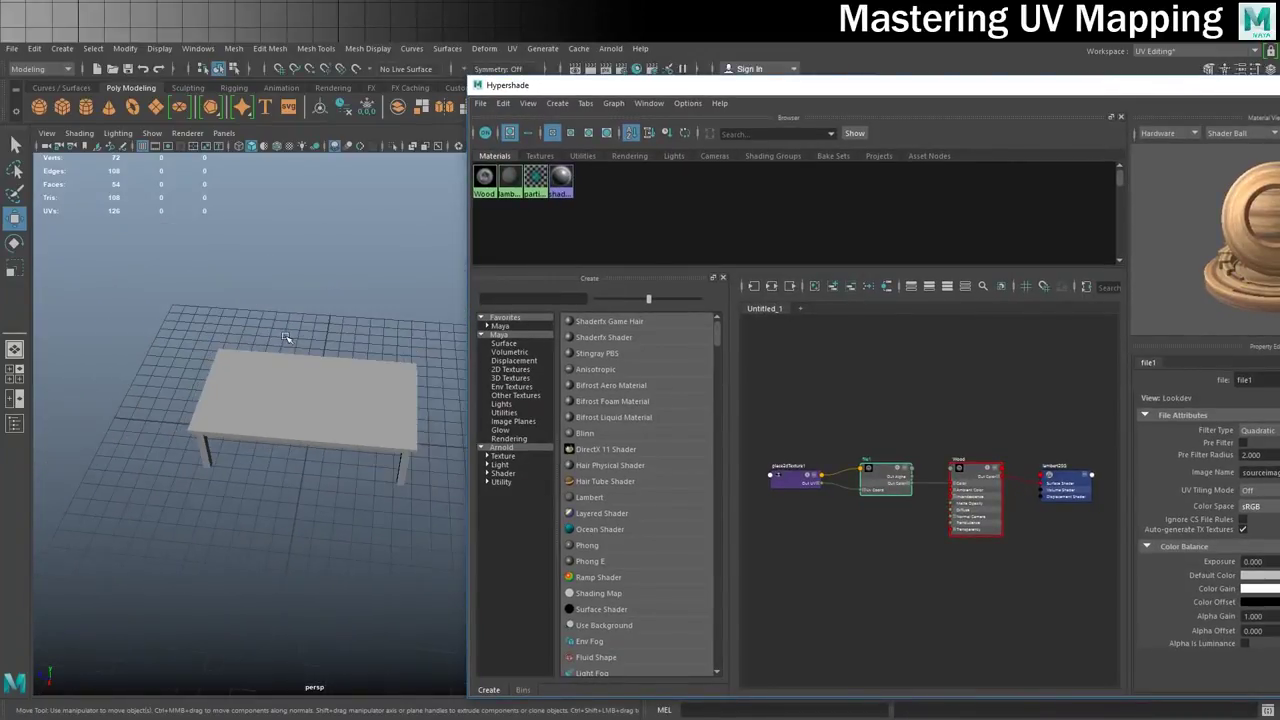
left_click_drag(165, 290, 446, 527)
right_click_drag(486, 176, 420, 200)
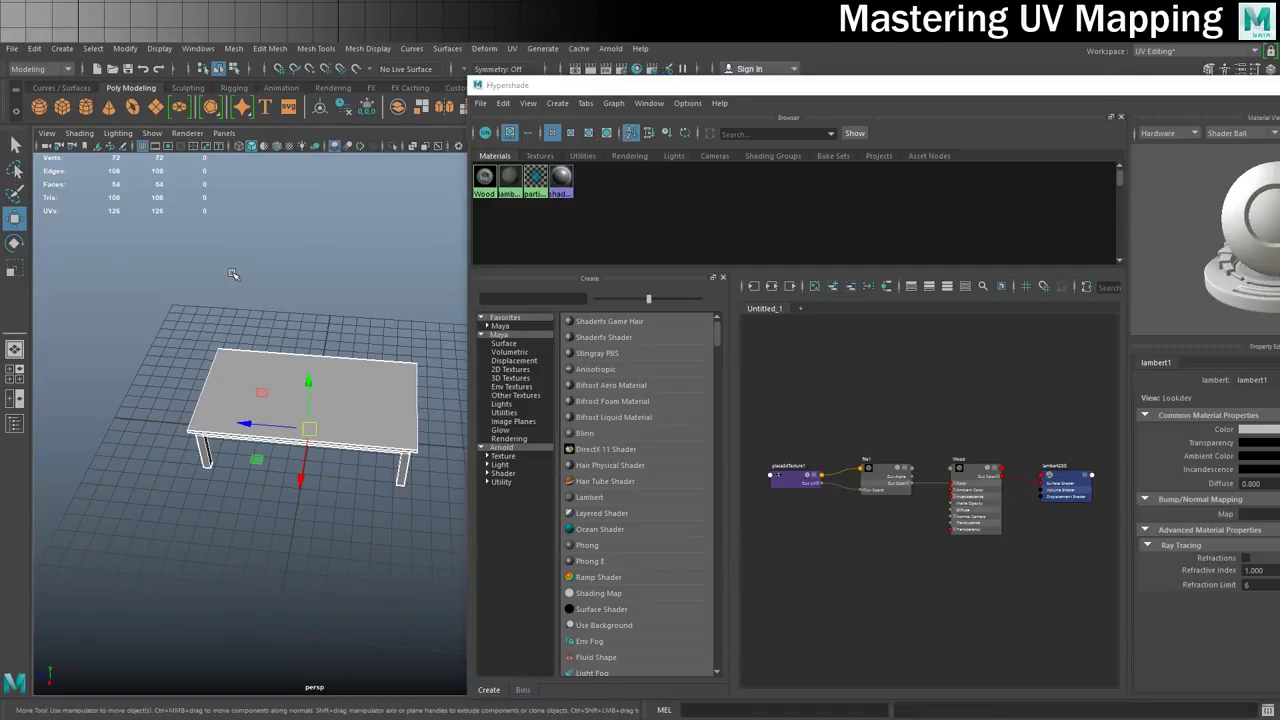
key("6")
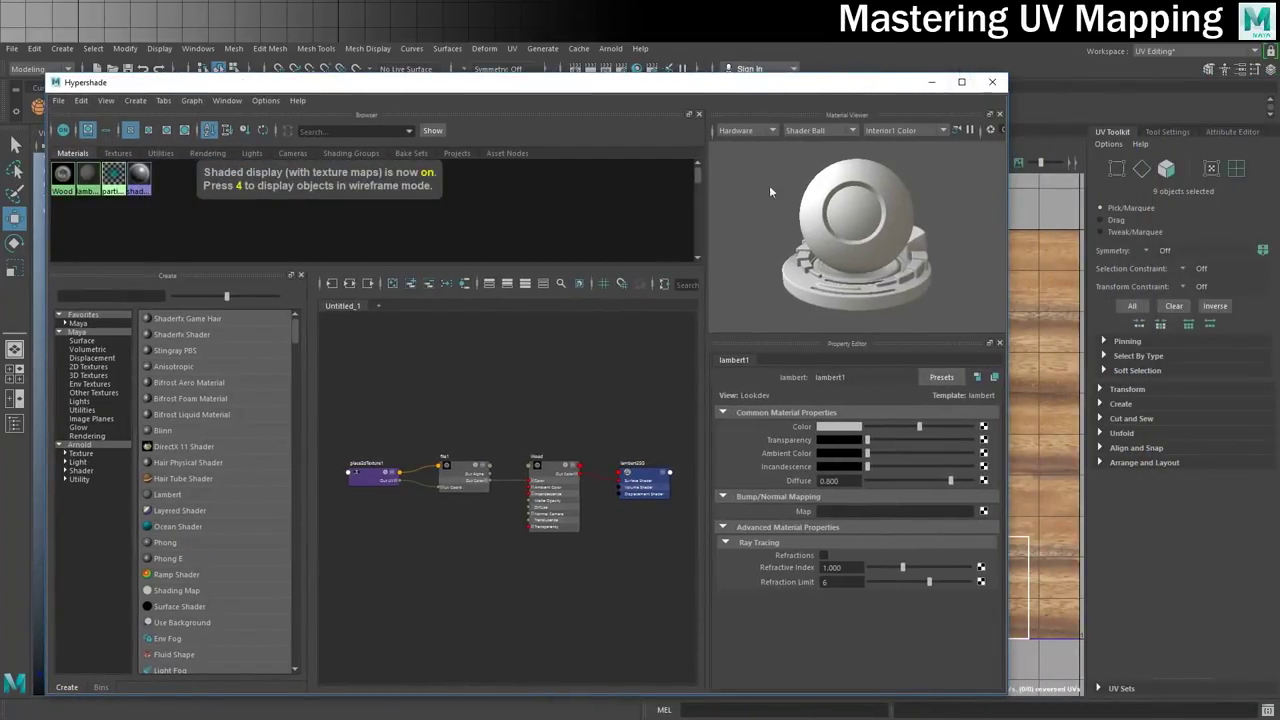
left_click(990, 81)
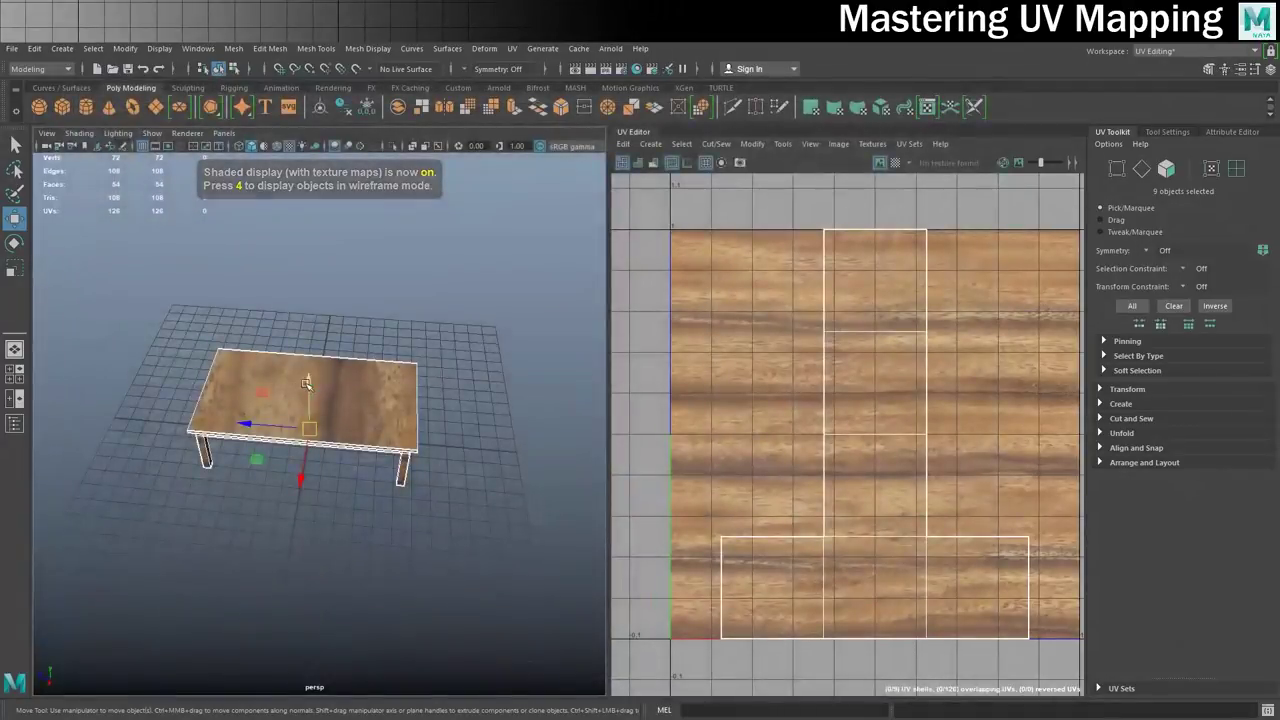
Examine how the wood grain runs across the tabletop and compare it with the frame and legs.
scroll(307, 384, "up", 8)
scroll(309, 386, "down", 2)
left_click_drag(403, 489, 294, 397, "alt")
scroll(311, 350, "down", 5)
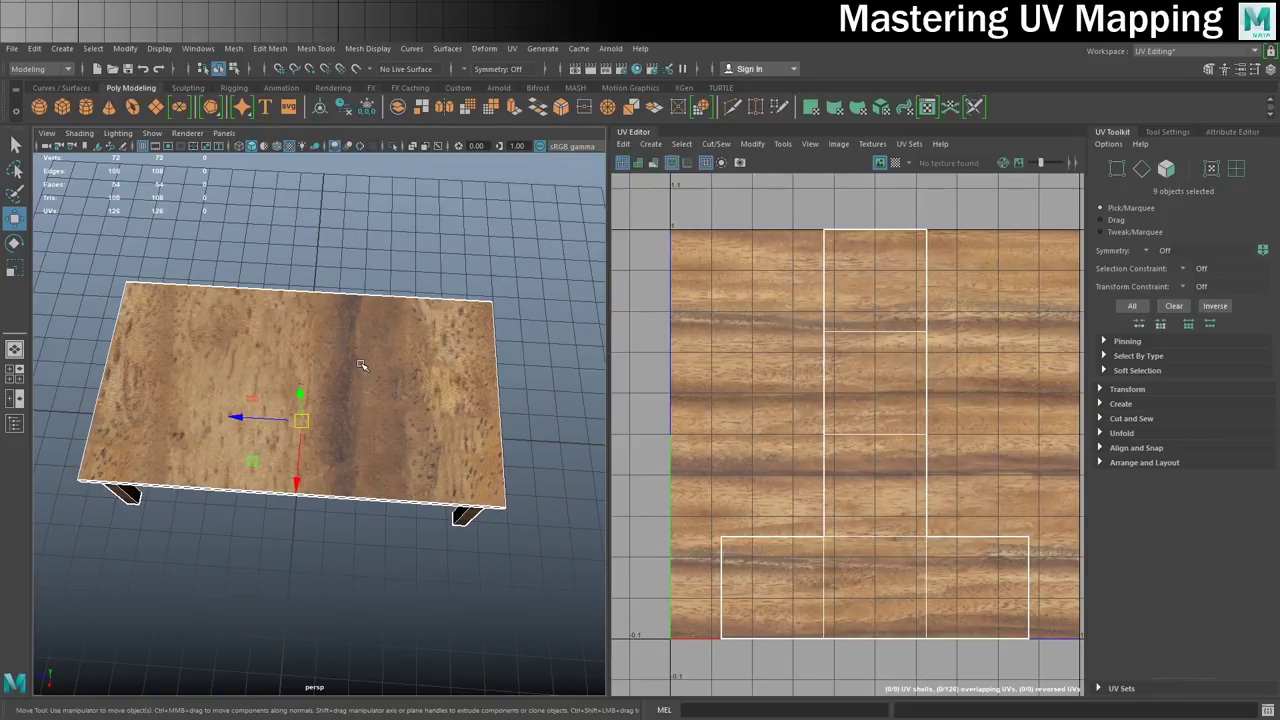
left_click_drag(202, 488, 196, 384, "alt")
left_click(436, 394)
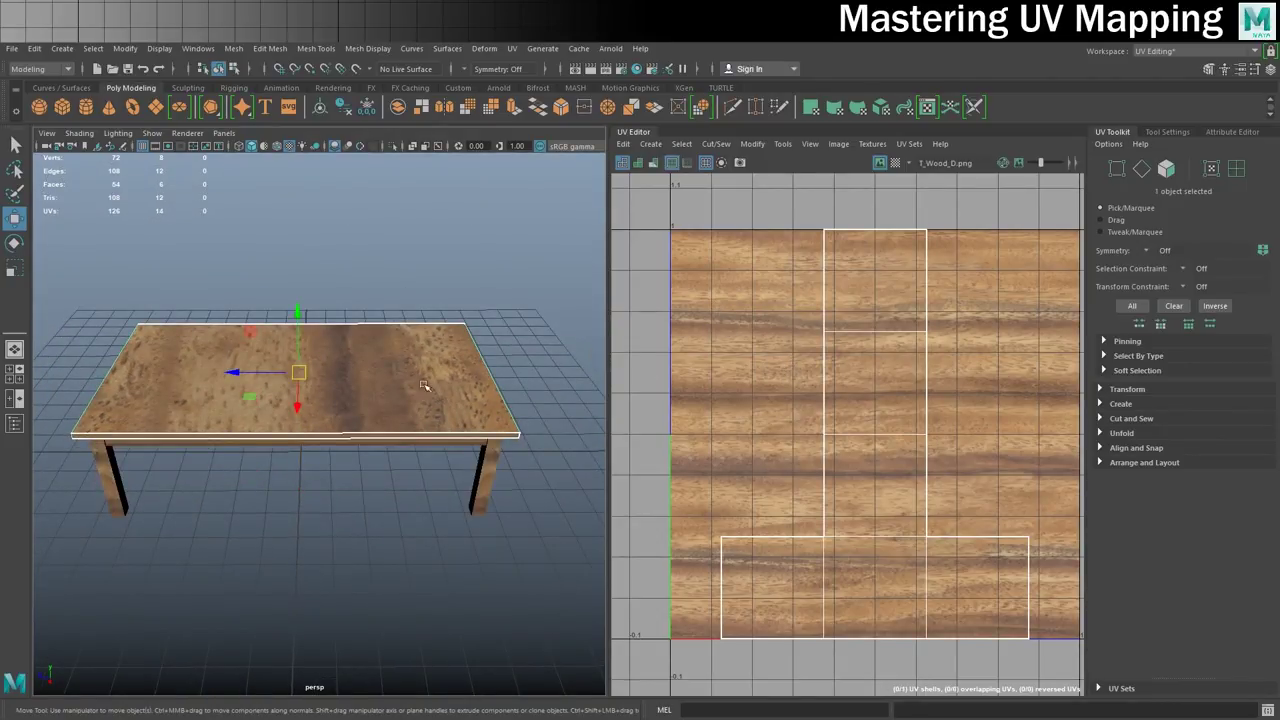
Select the whole table and reassign the default lambert1 material from the Hypershade.
left_click_drag(125, 270, 506, 540)
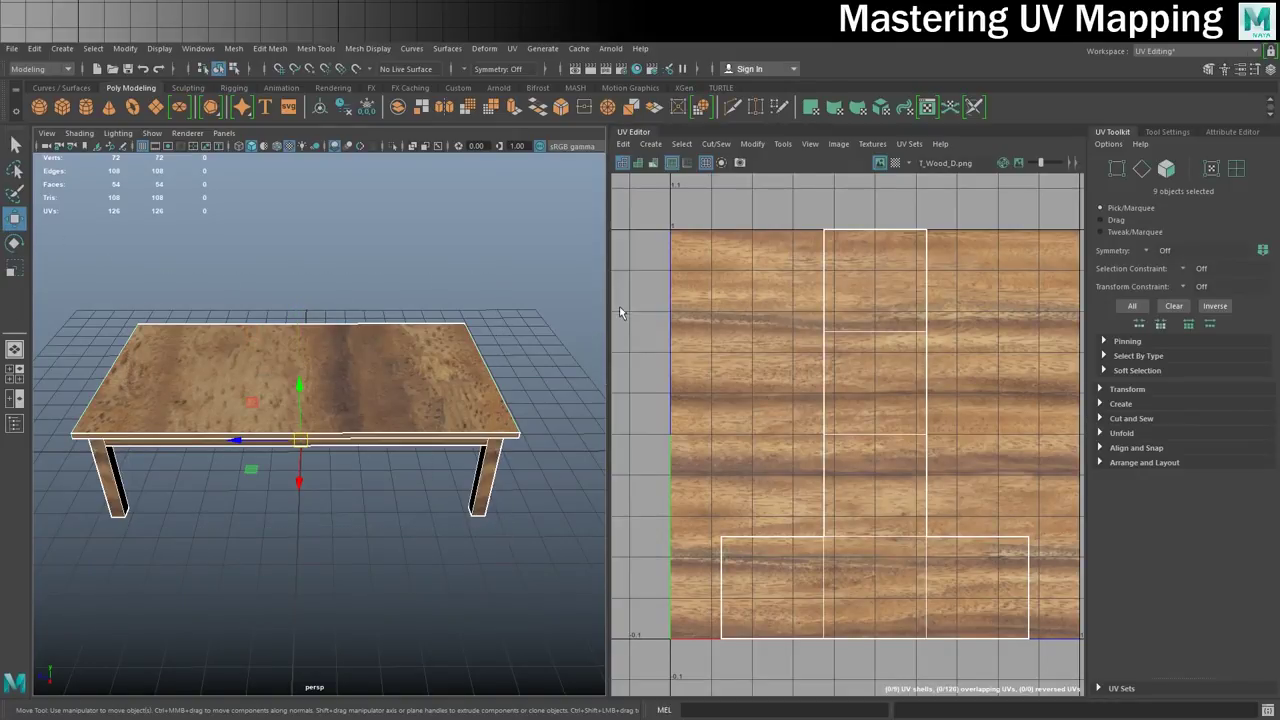
left_click(636, 68)
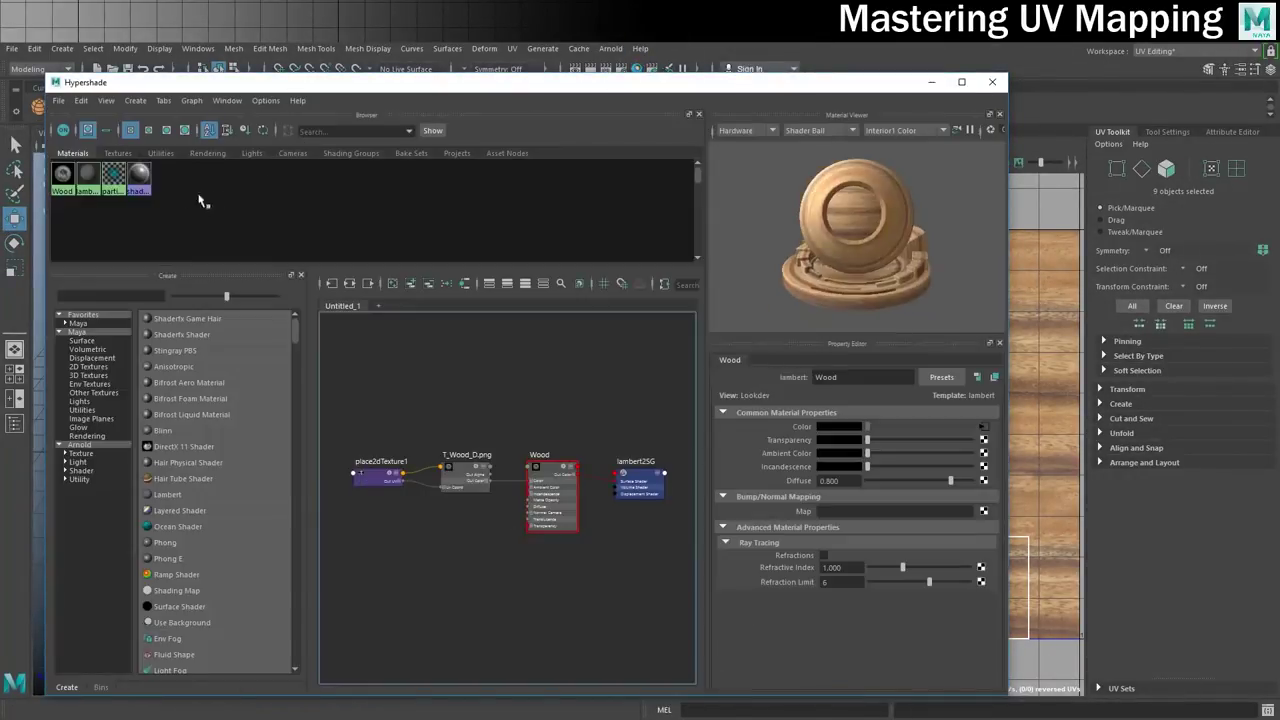
right_click_drag(88, 176, 92, 147)
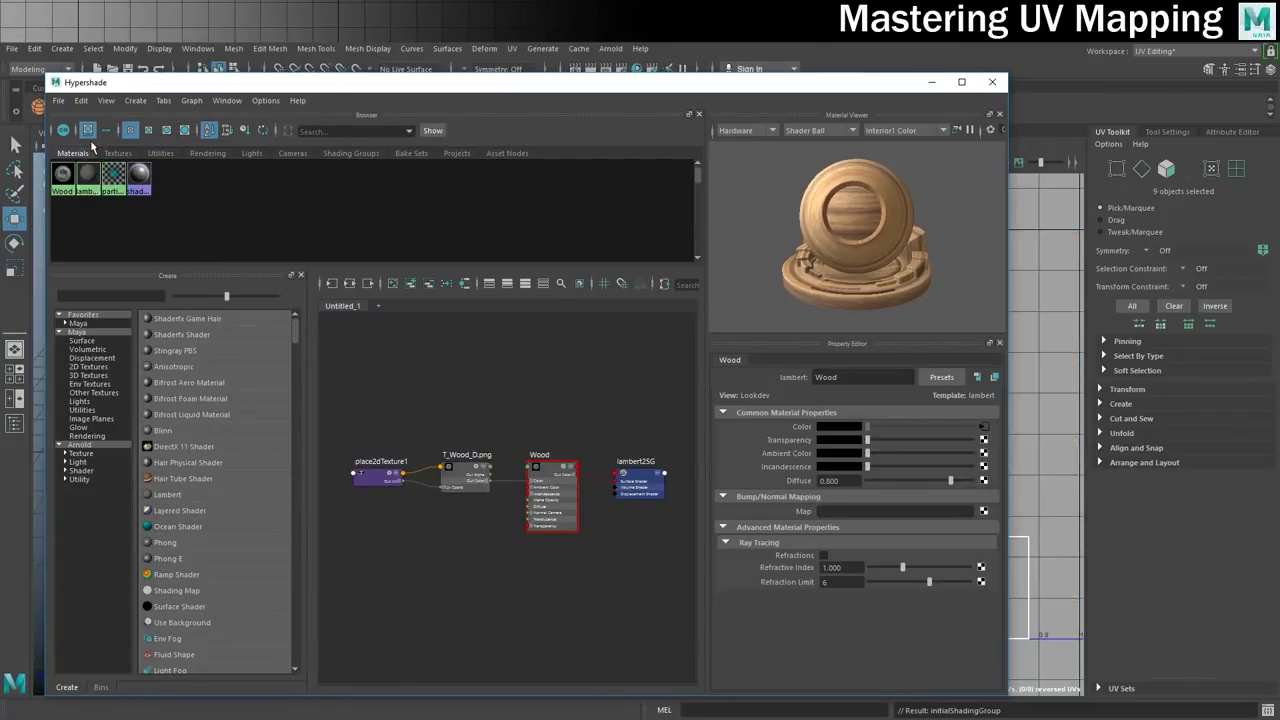
left_click(992, 82)
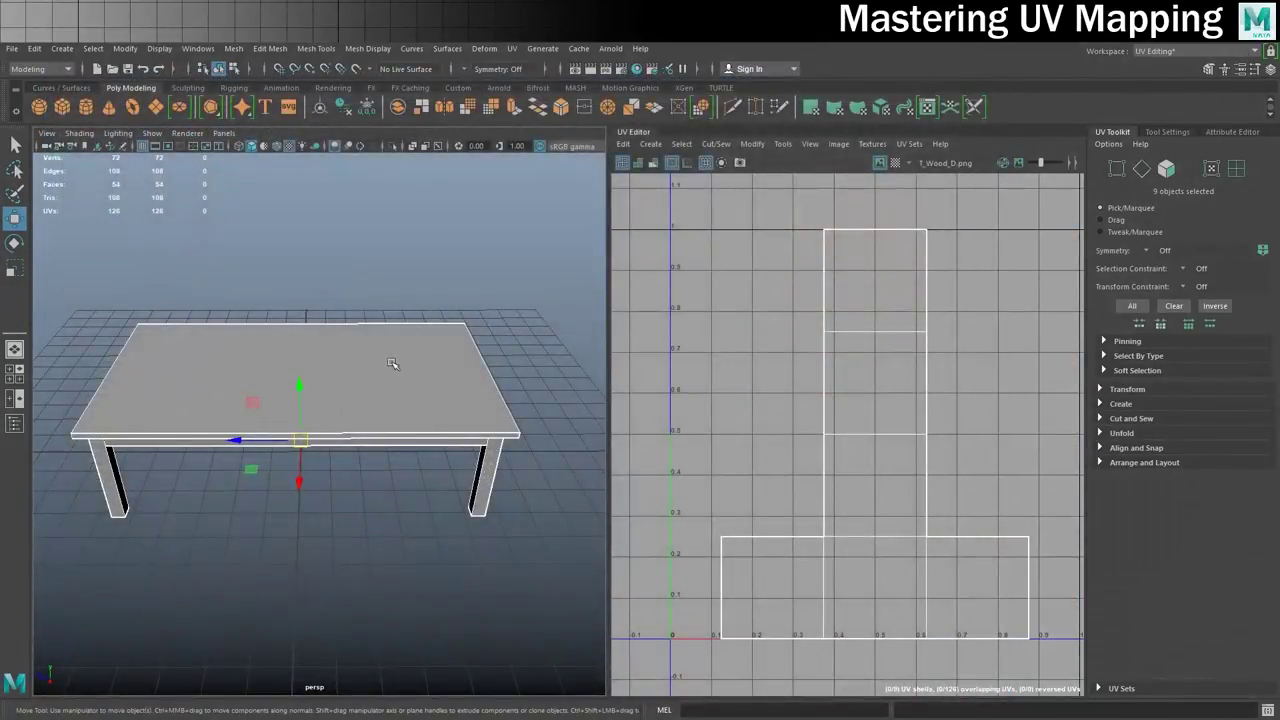
Switch the tabletop to face mode and select both its upper and lower faces.
left_click(350, 358)
mouse_move(404, 341)
left_mouse_down("alt")
mouse_move(366, 363)
mouse_move(413, 338)
left_mouse_up("alt")
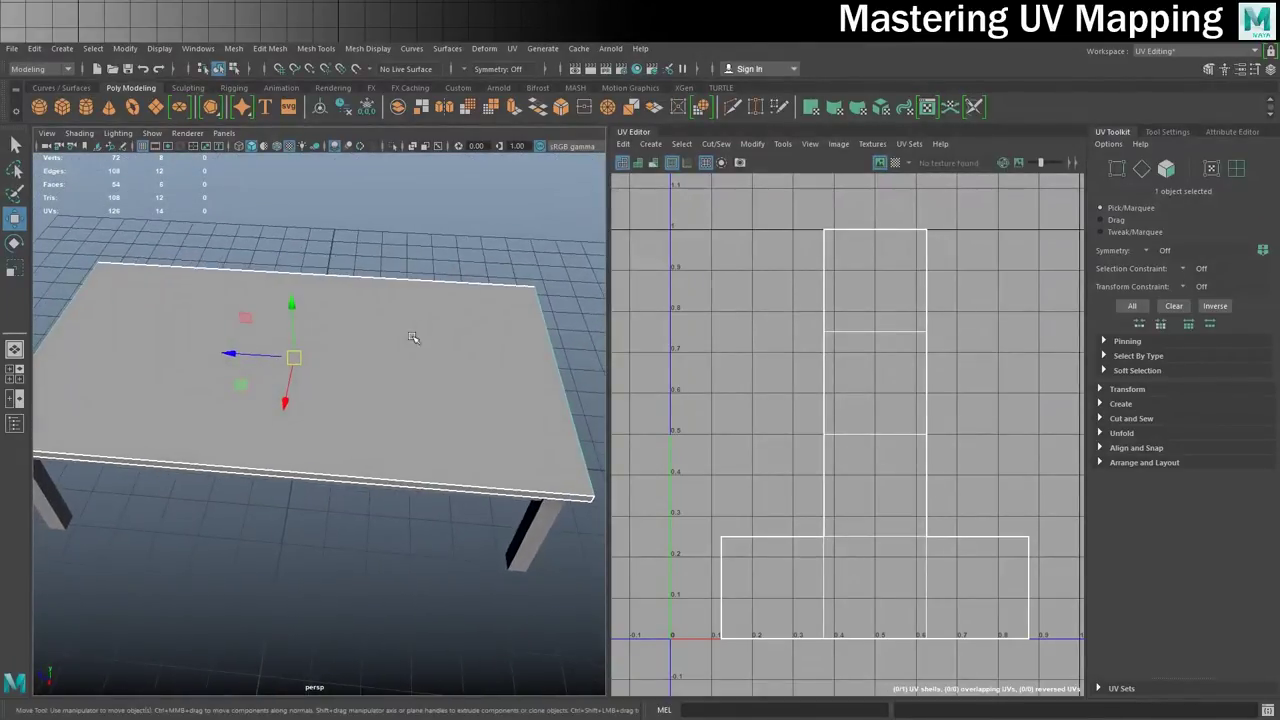
left_click_drag(418, 294, 411, 328, "alt")
right_click(410, 324)
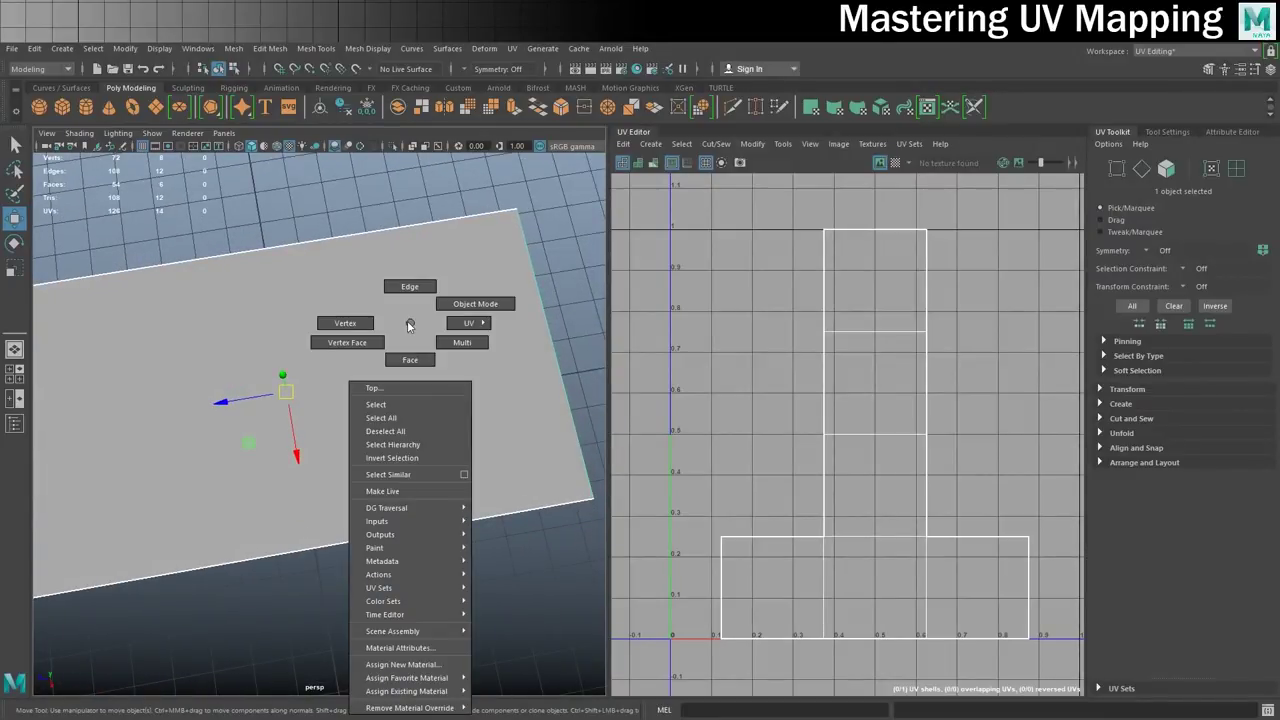
left_click(410, 360)
left_click(477, 331)
left_click_drag(409, 420, 391, 388, "alt")
mouse_move(415, 473)
left_mouse_down("alt")
mouse_move(383, 388)
mouse_move(421, 478)
left_mouse_up("alt")
left_click(383, 388)
left_click(421, 478)
left_click_drag(437, 394, 420, 423, "alt")
middle_click_drag(420, 423, 452, 396, "alt")
left_click_drag(275, 311, 437, 400)
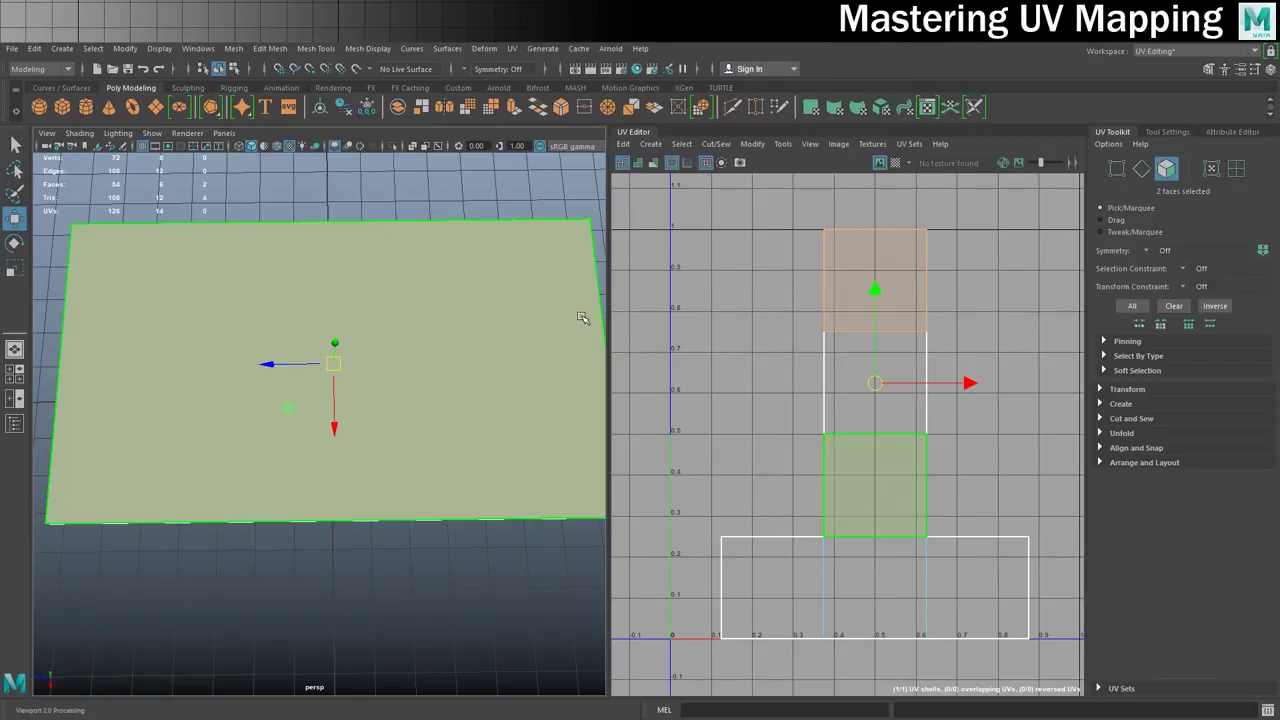
Planar-map the selected faces from the Y axis, fitted to the bounding box with the image width/height ratio kept.
left_click(514, 50)
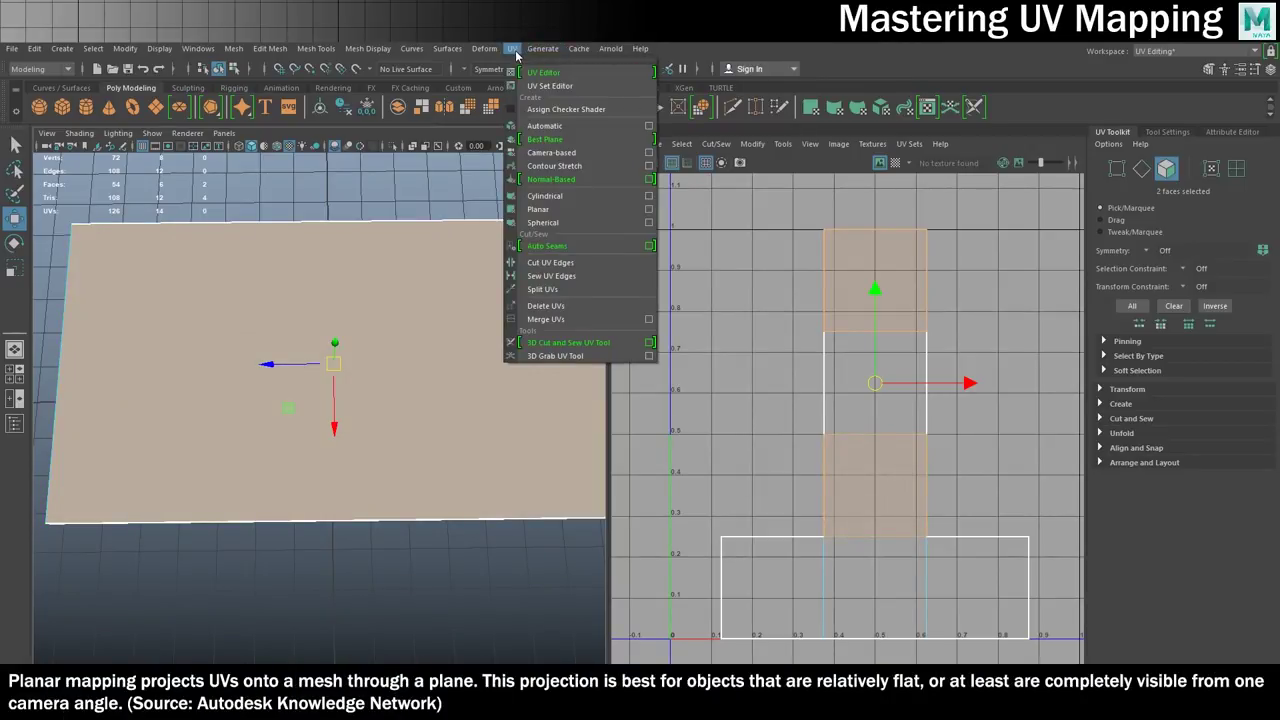
left_click(650, 214)
left_click_drag(813, 108, 773, 232)
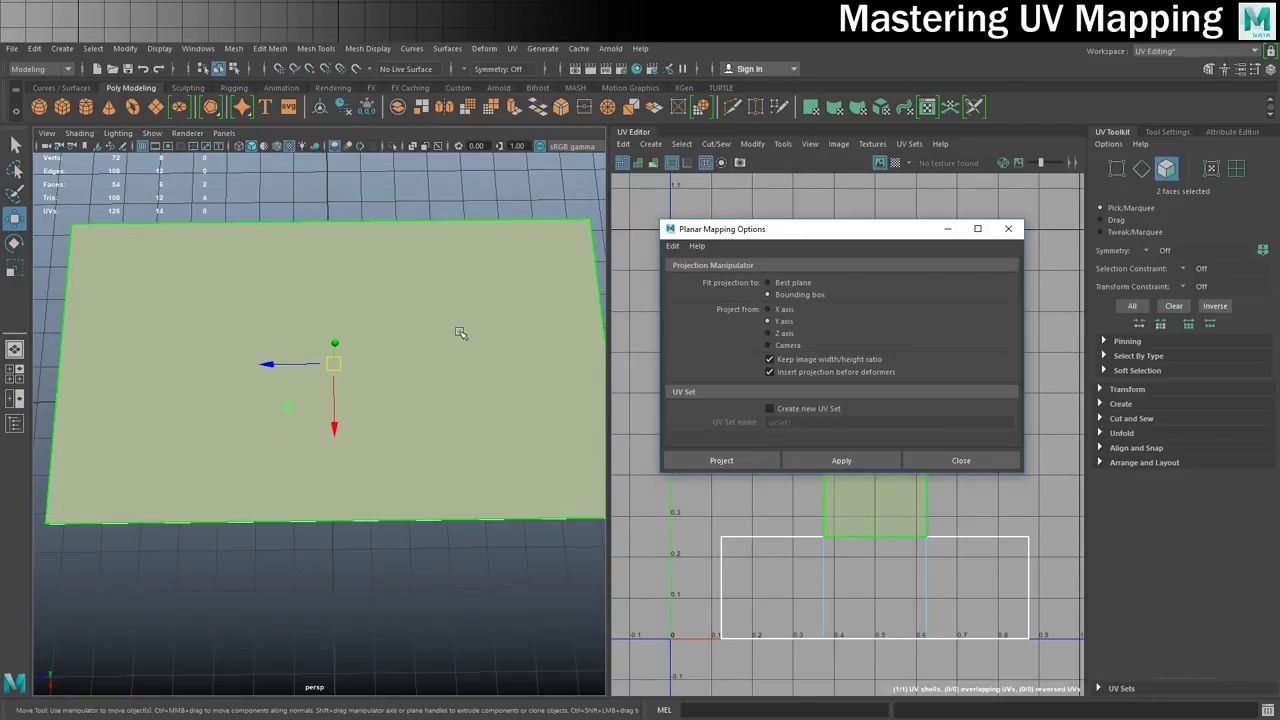
left_click(721, 461)
Move the newly projected tabletop shell out of the 0–1 UV square to the negative U side and deselect it.
scroll(804, 439, "down", 3)
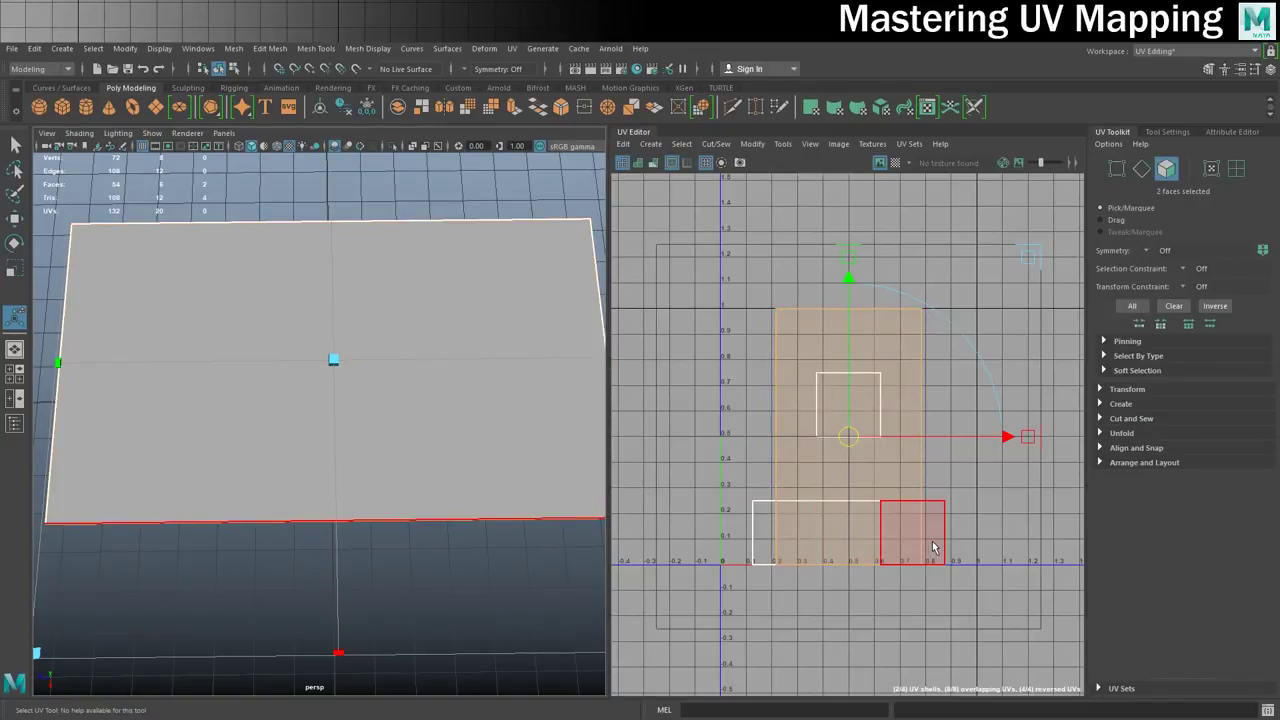
scroll(842, 407, "down", 3)
key("w")
left_click_drag(846, 408, 711, 431)
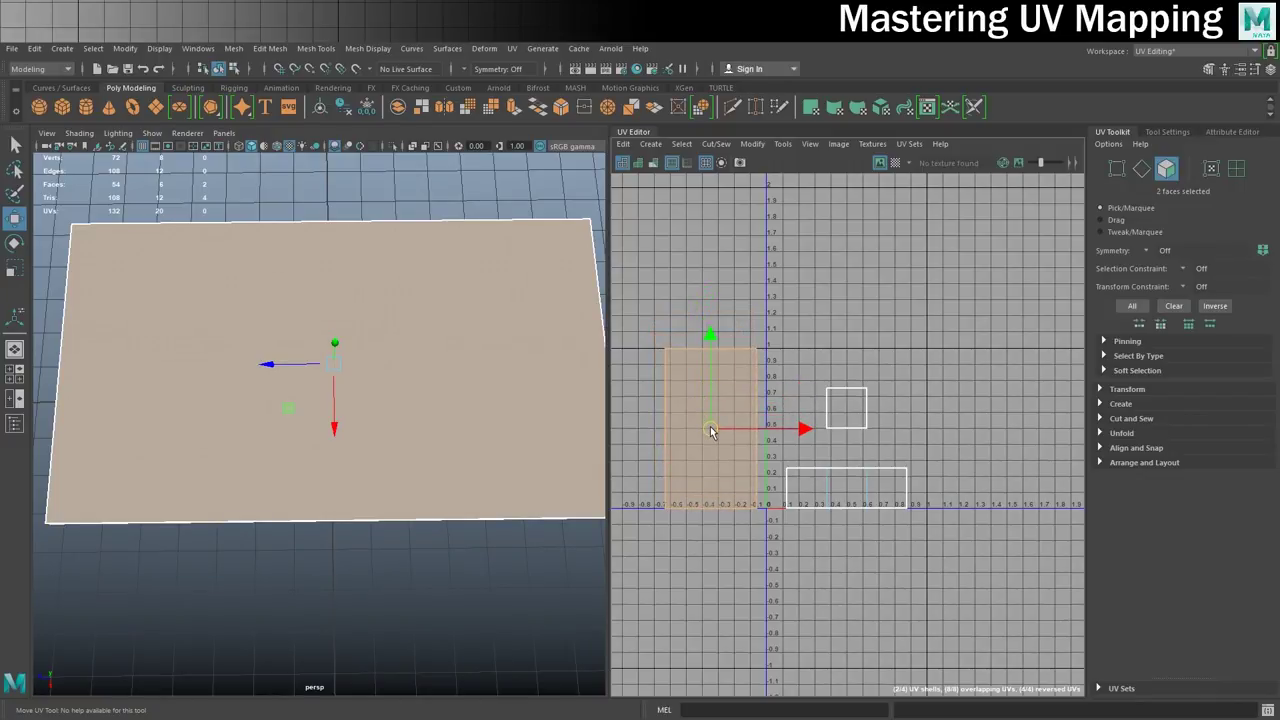
left_click(887, 378)
Select the two thin faces along the tabletop's long sides.
left_click_drag(411, 363, 416, 285, "alt")
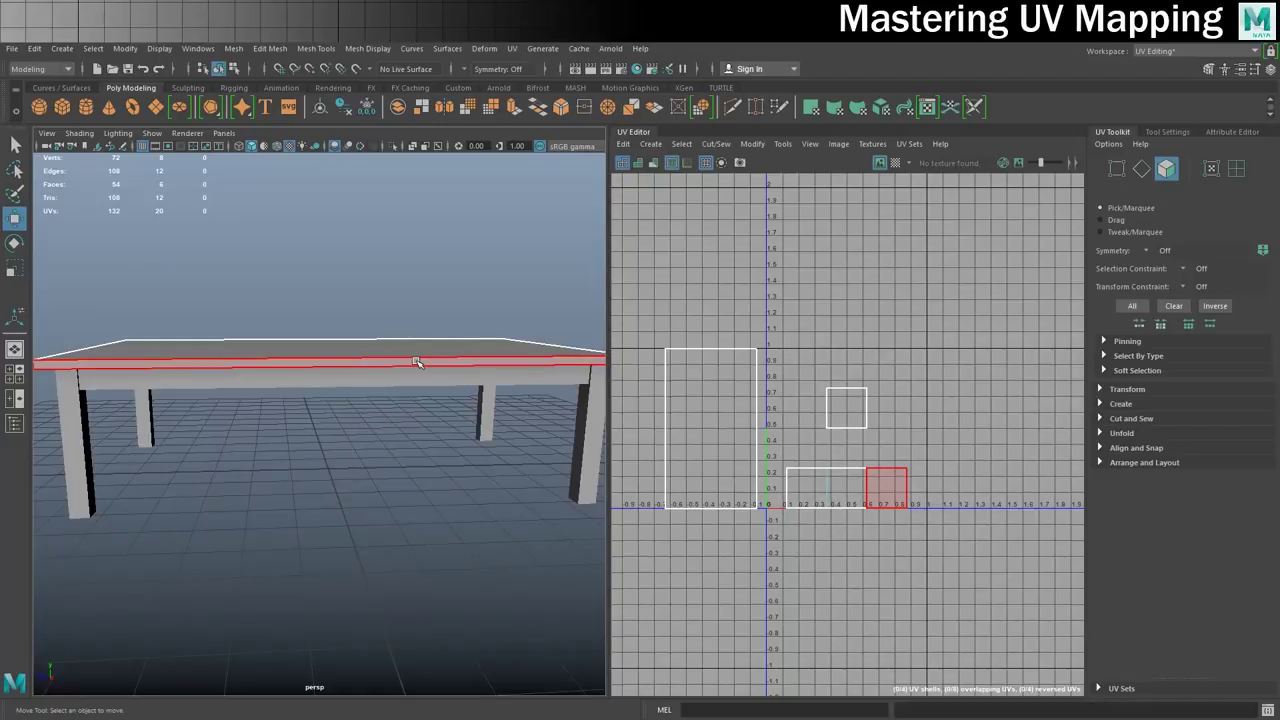
left_click(418, 362)
mouse_move(418, 362)
left_mouse_down("alt")
mouse_move(405, 345)
mouse_move(410, 360)
left_mouse_up("alt")
left_click(411, 418)
left_click(410, 418, "shift")
left_click_drag(440, 411, 319, 322, "alt")
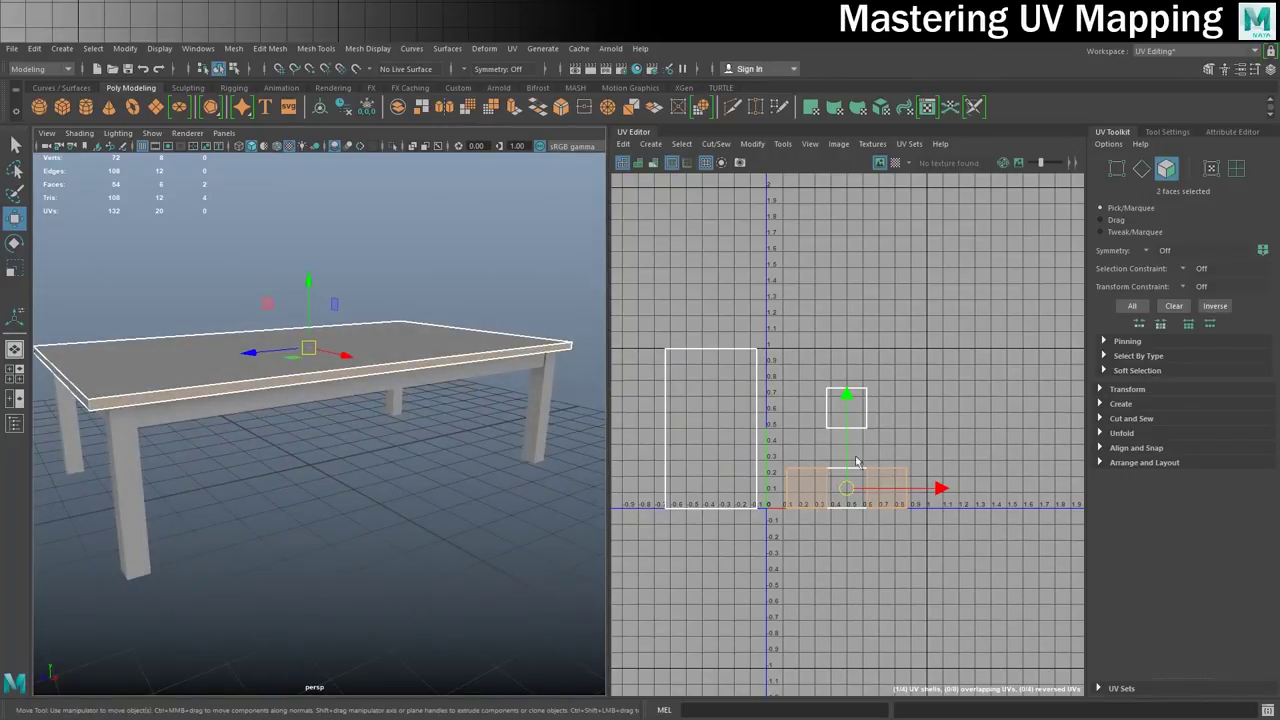
Check the long side faces' orientation and planar-map them from the X axis.
scroll(899, 499, "up", 3)
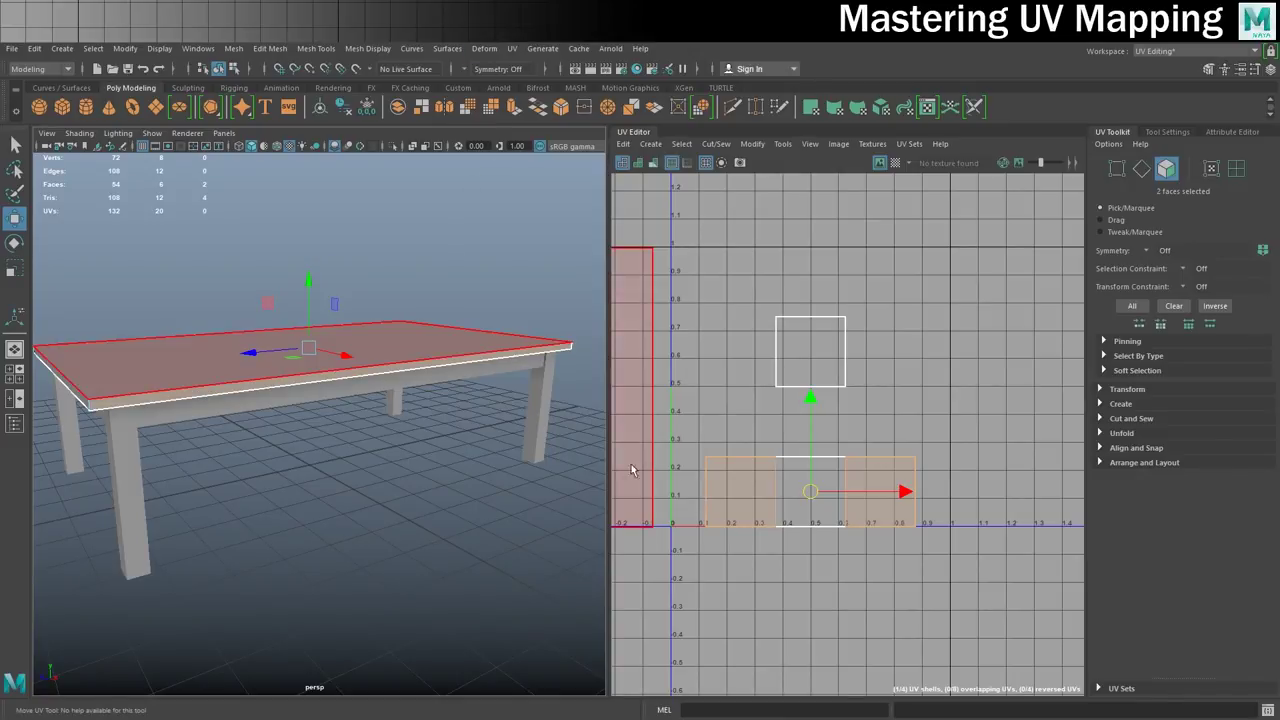
left_click_drag(466, 383, 349, 376, "alt")
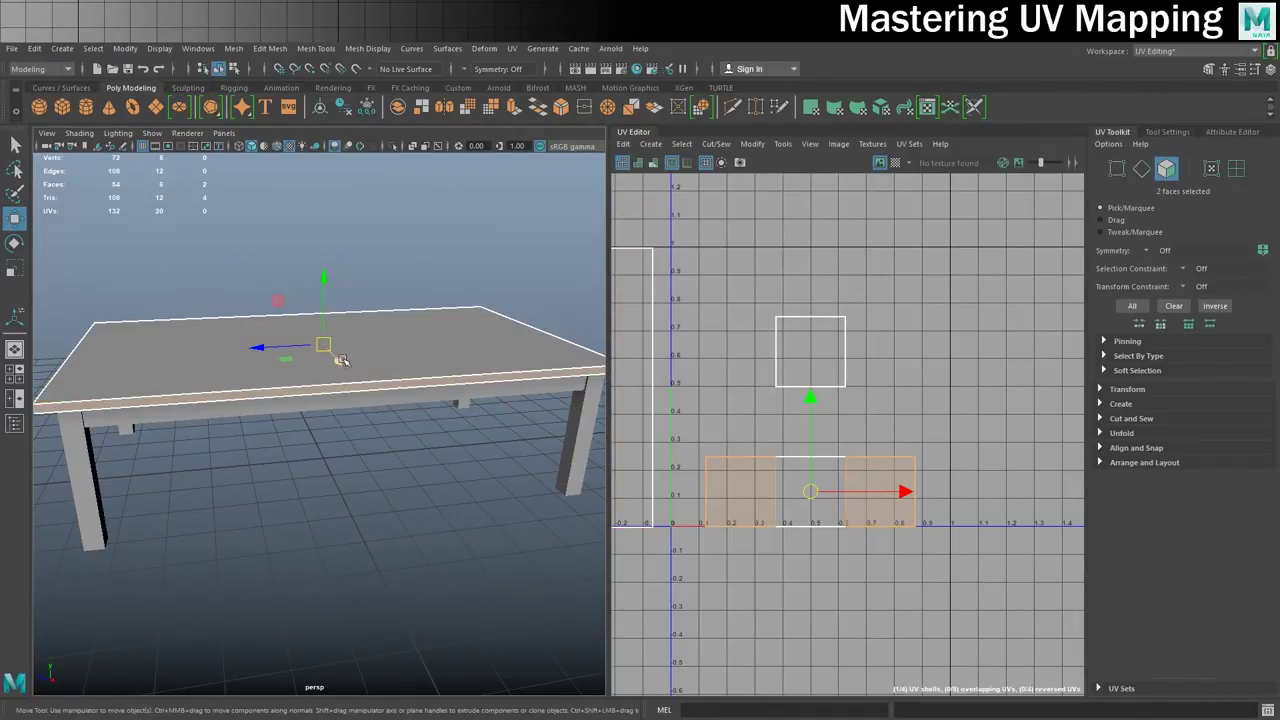
left_click_drag(355, 460, 461, 527, "alt")
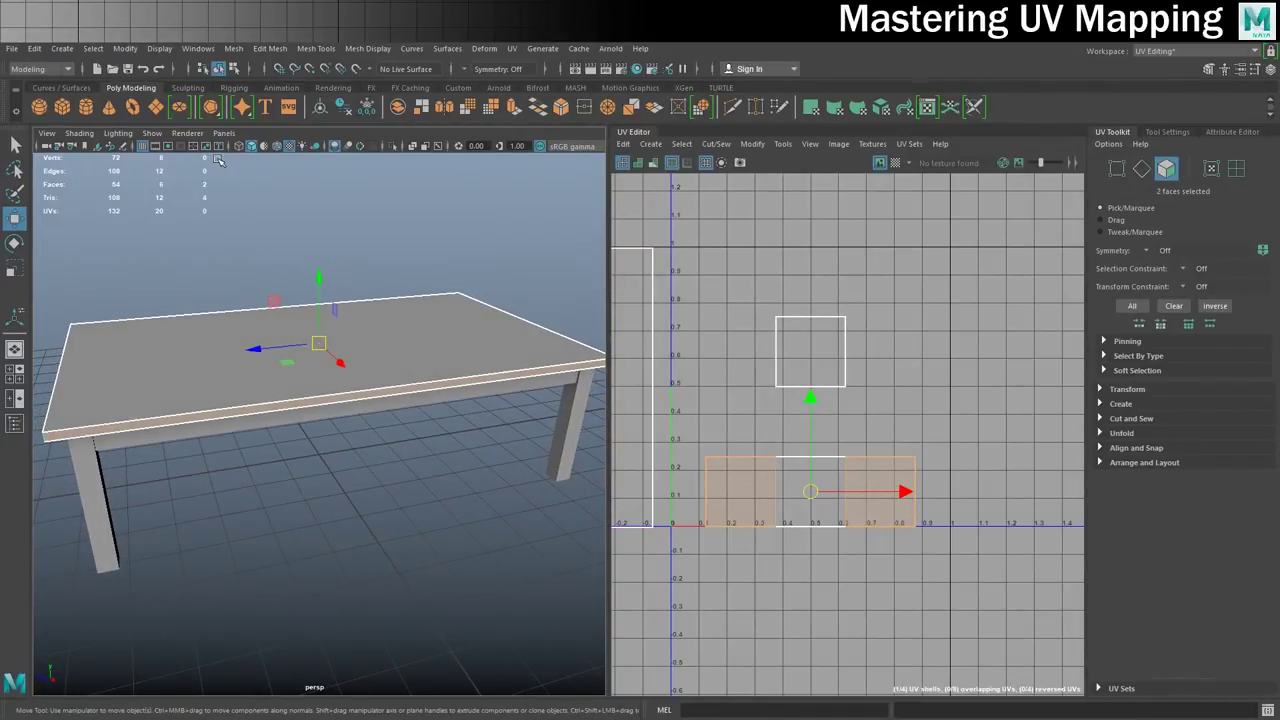
left_click(511, 49)
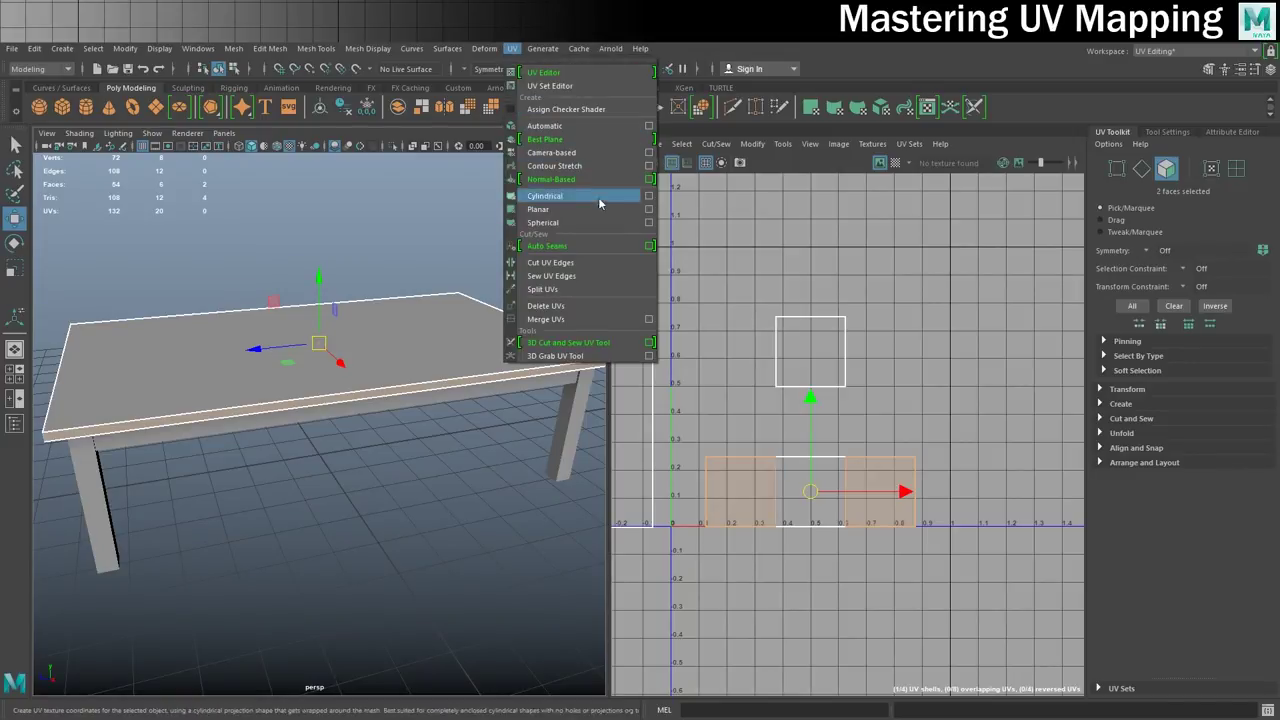
left_click(649, 209)
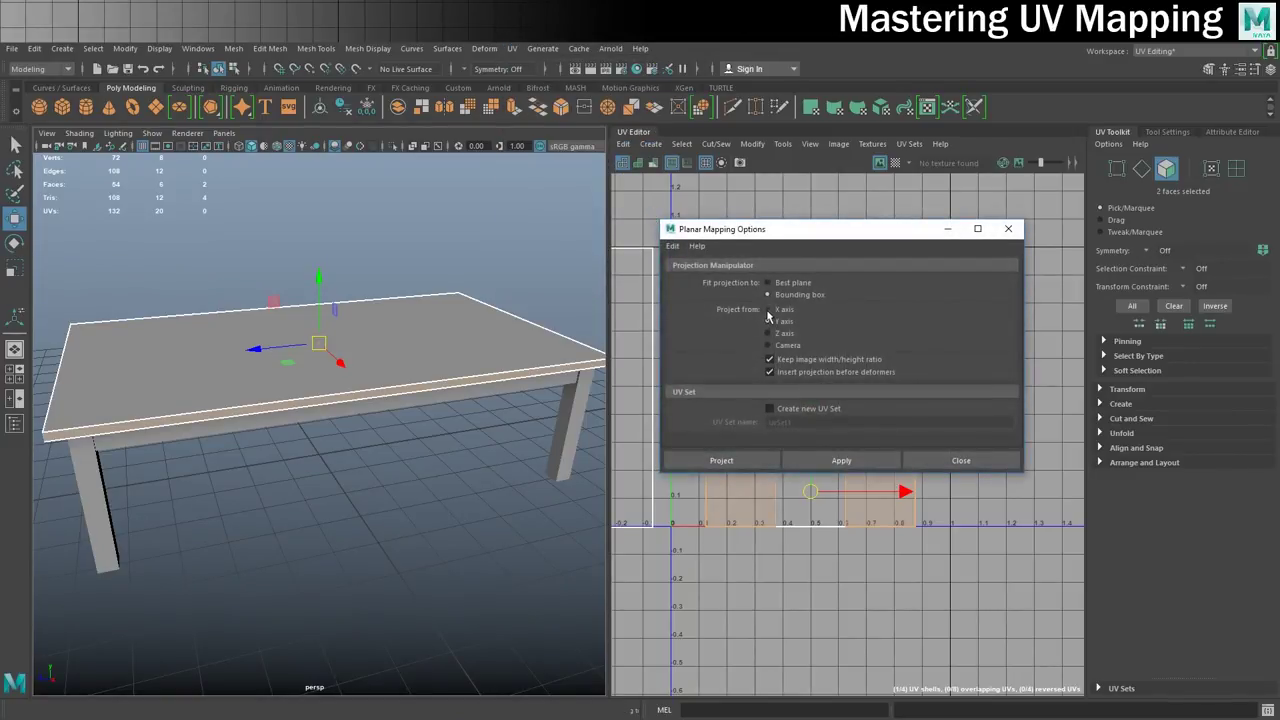
left_click(722, 460)
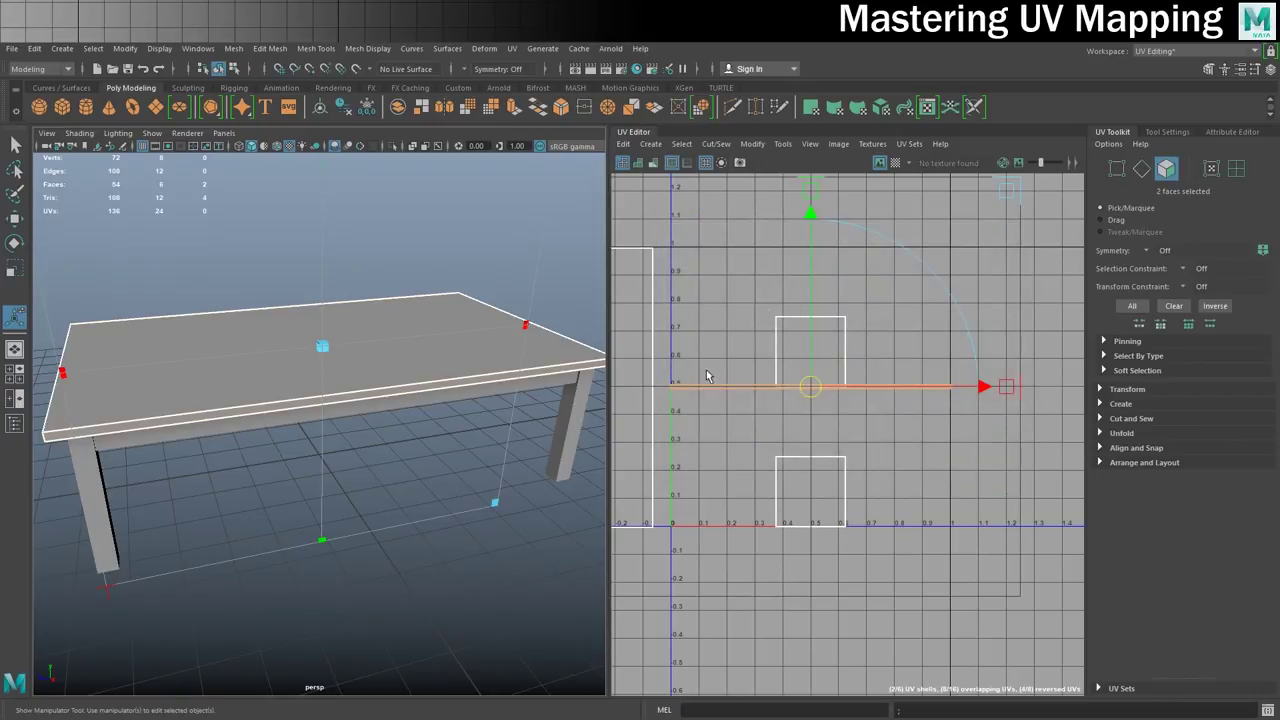
Move the long side strips' UV shell out of the 0–1 square, above the large tabletop shell.
key("q")
scroll(713, 372, "up", 3)
key("w")
scroll(790, 398, "down", 5)
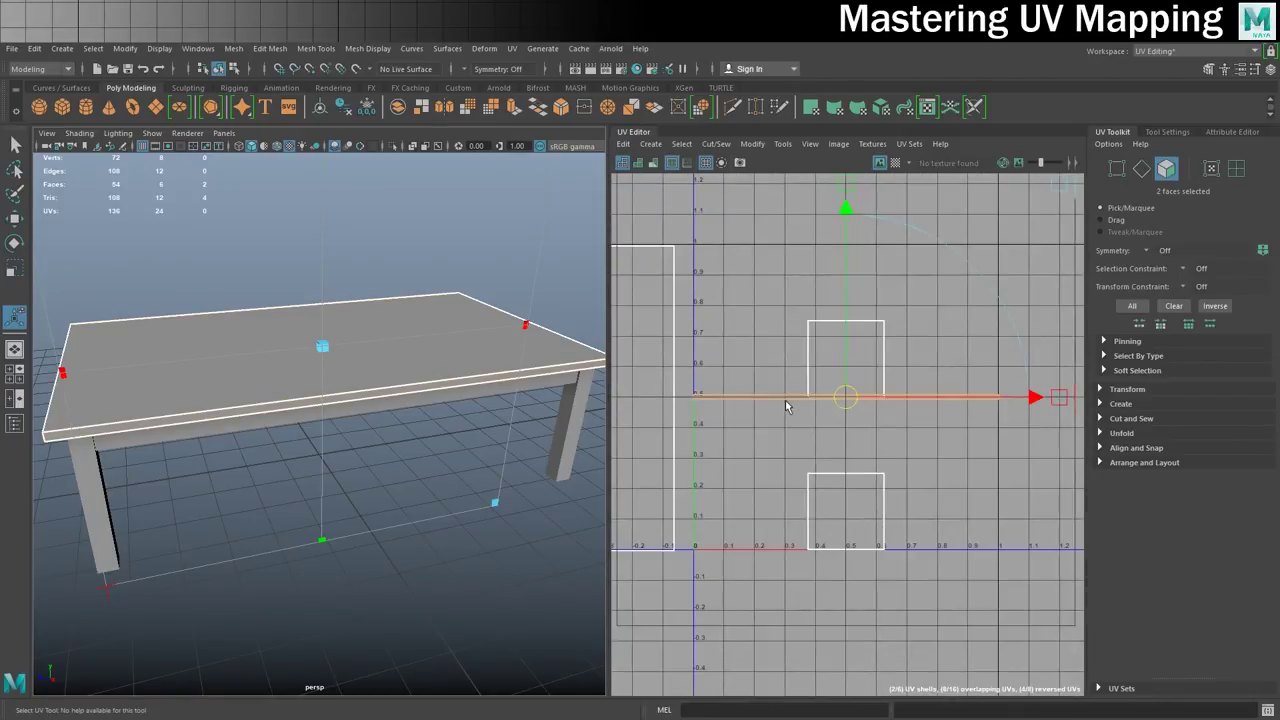
left_click_drag(820, 397, 661, 254)
Select the tabletop's two short end faces and planar-map them from the Z axis.
right_click_drag(810, 372, 810, 408)
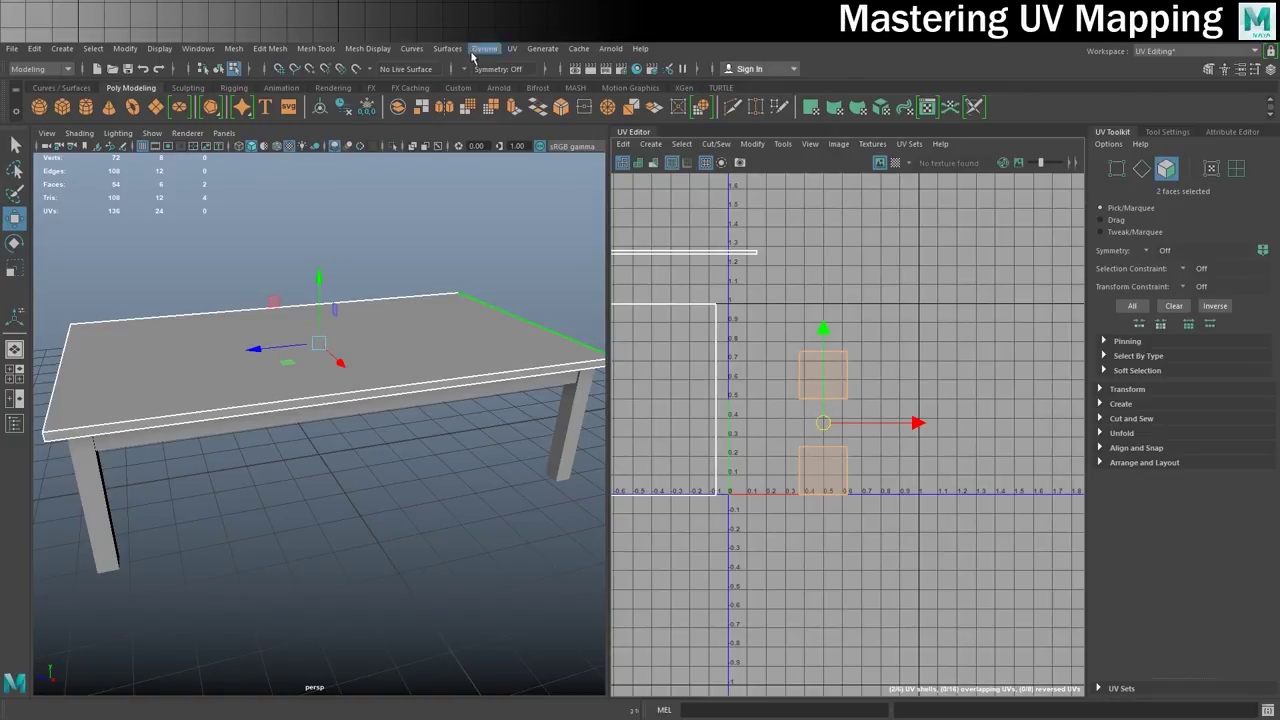
left_click(511, 48)
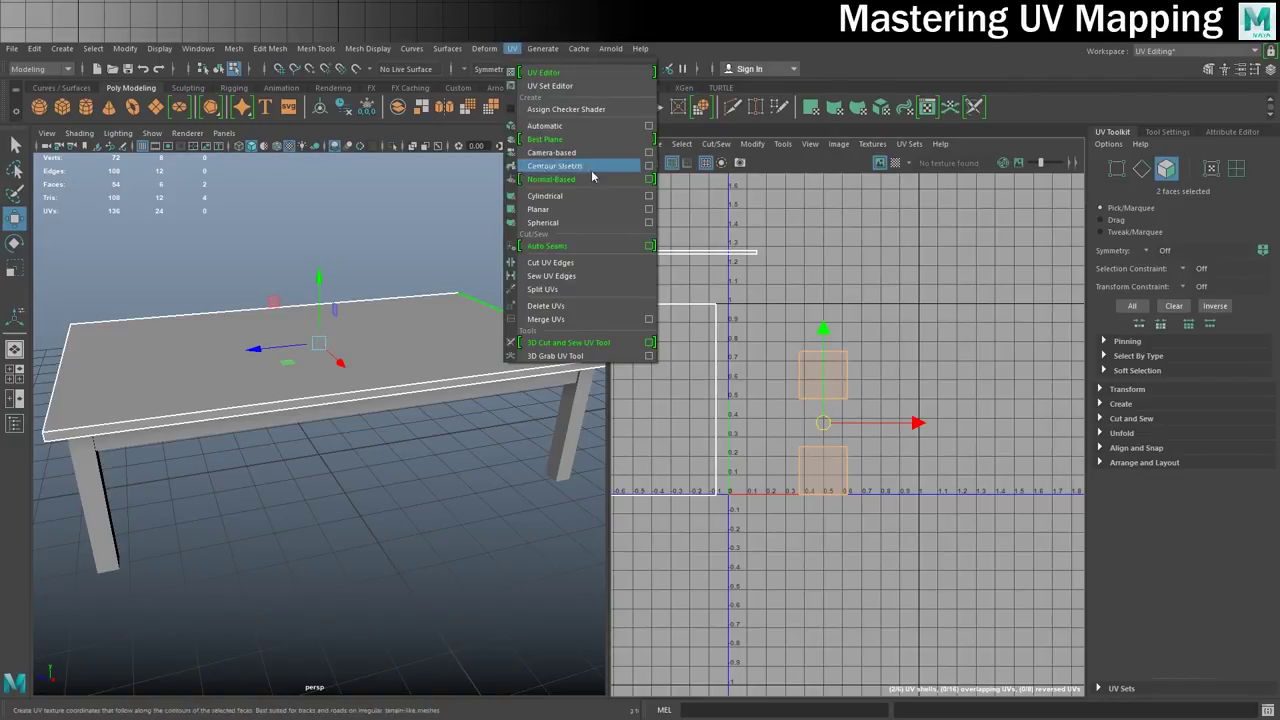
left_click(648, 209)
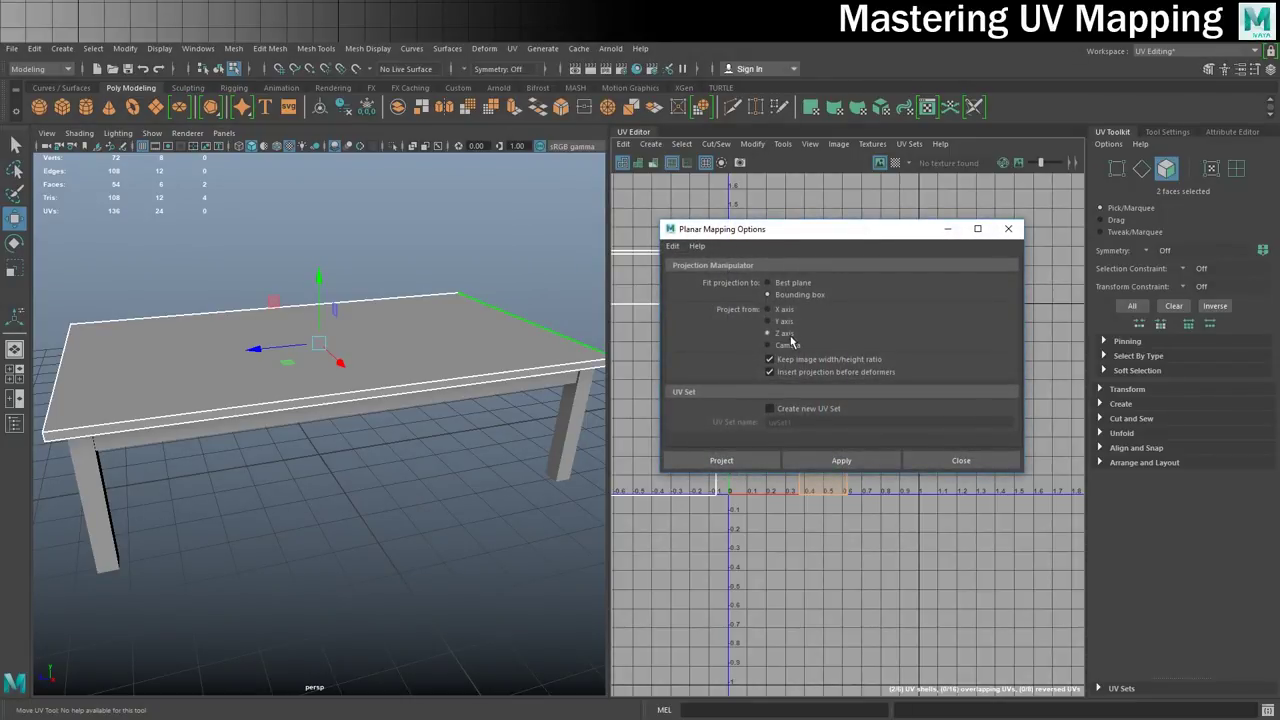
left_click(732, 456)
scroll(847, 449, "down", 3)
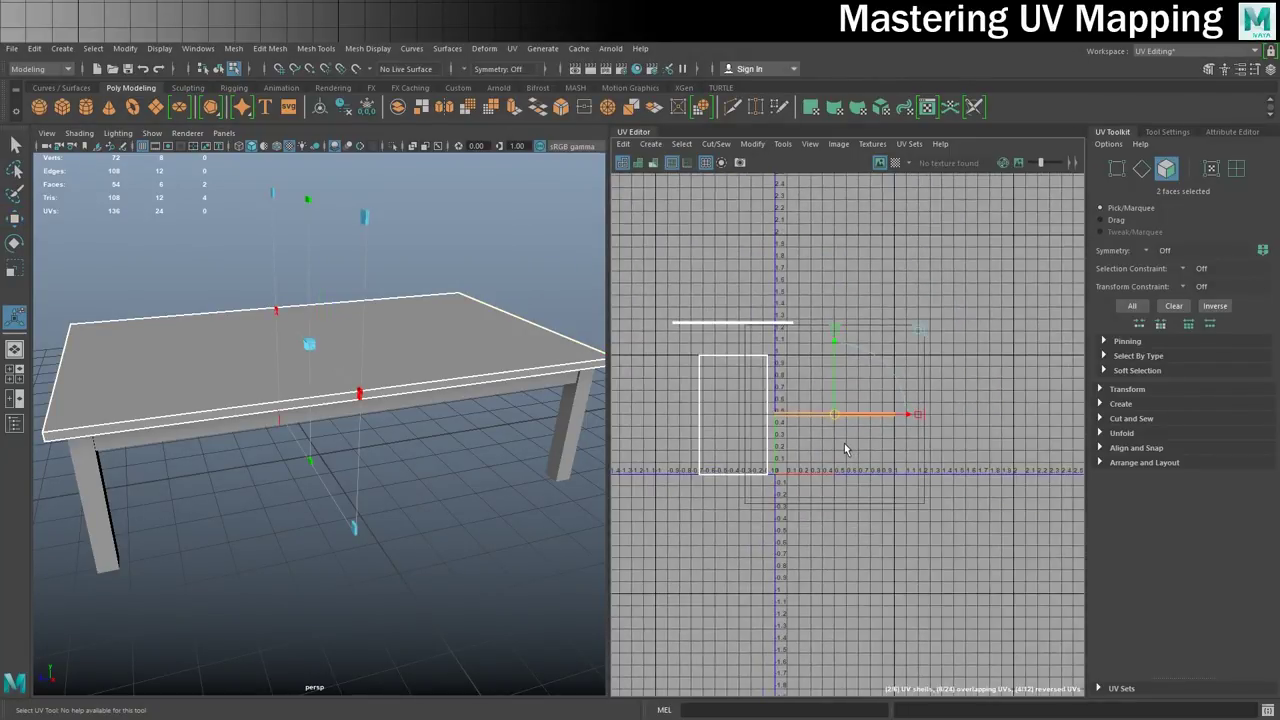
Move the end faces' UV strip out of the 0–1 square, above the long side strips.
key("w")
left_click_drag(835, 414, 731, 305)
scroll(729, 330, "up", 1)
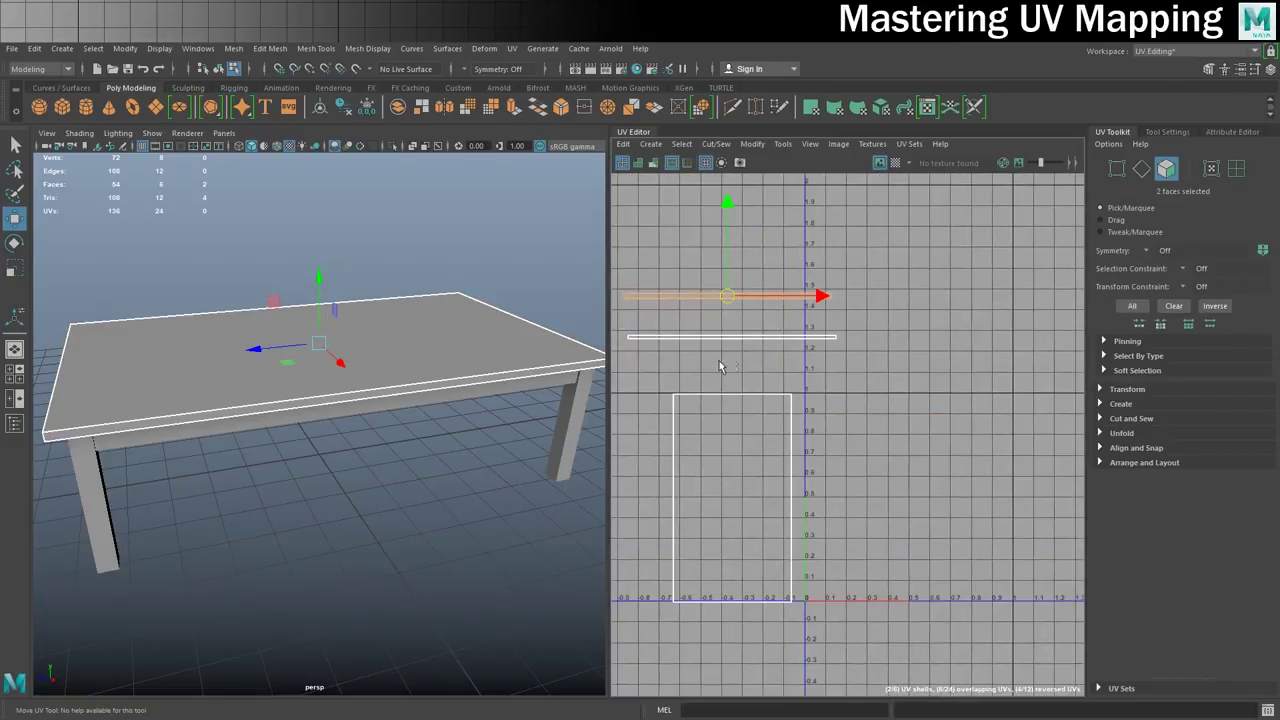
scroll(726, 360, "up", 2)
middle_click_drag(726, 360, 859, 346, "alt")
scroll(829, 293, "up", 1)
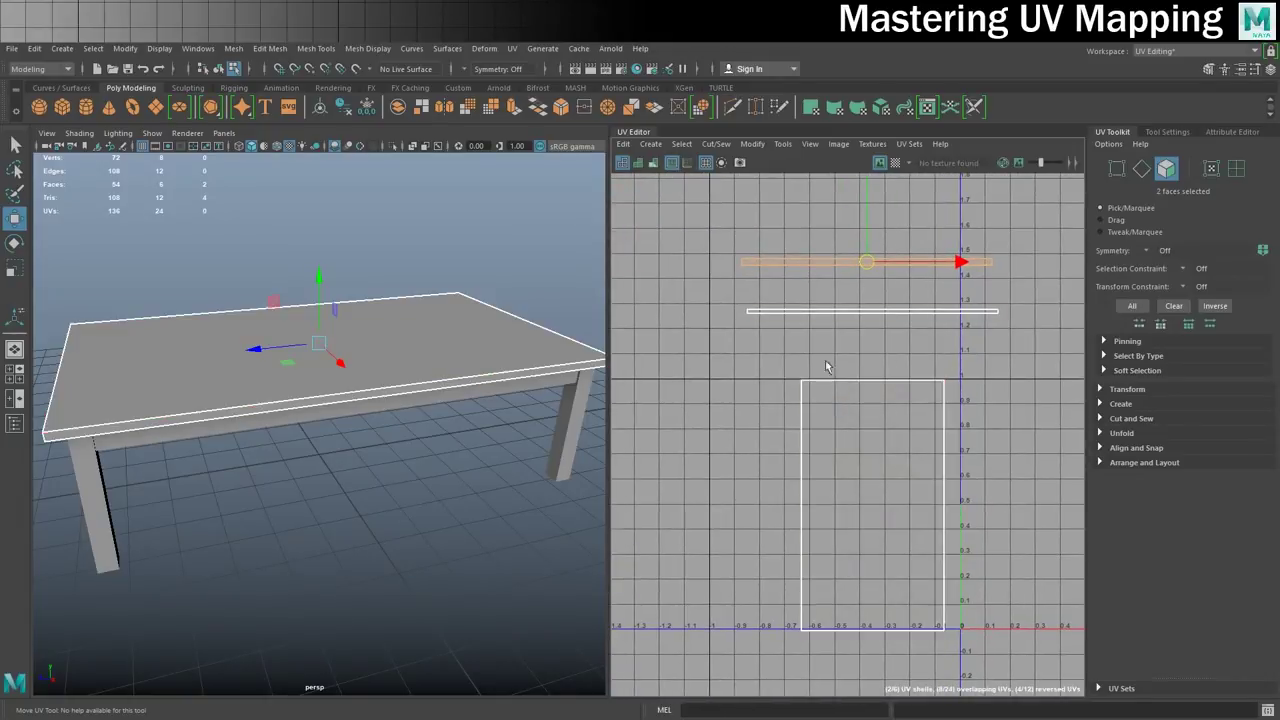
Turn on the checker map and examine the pattern on the tabletop's surface, long sides and short ends for distortion.
left_click(895, 162)
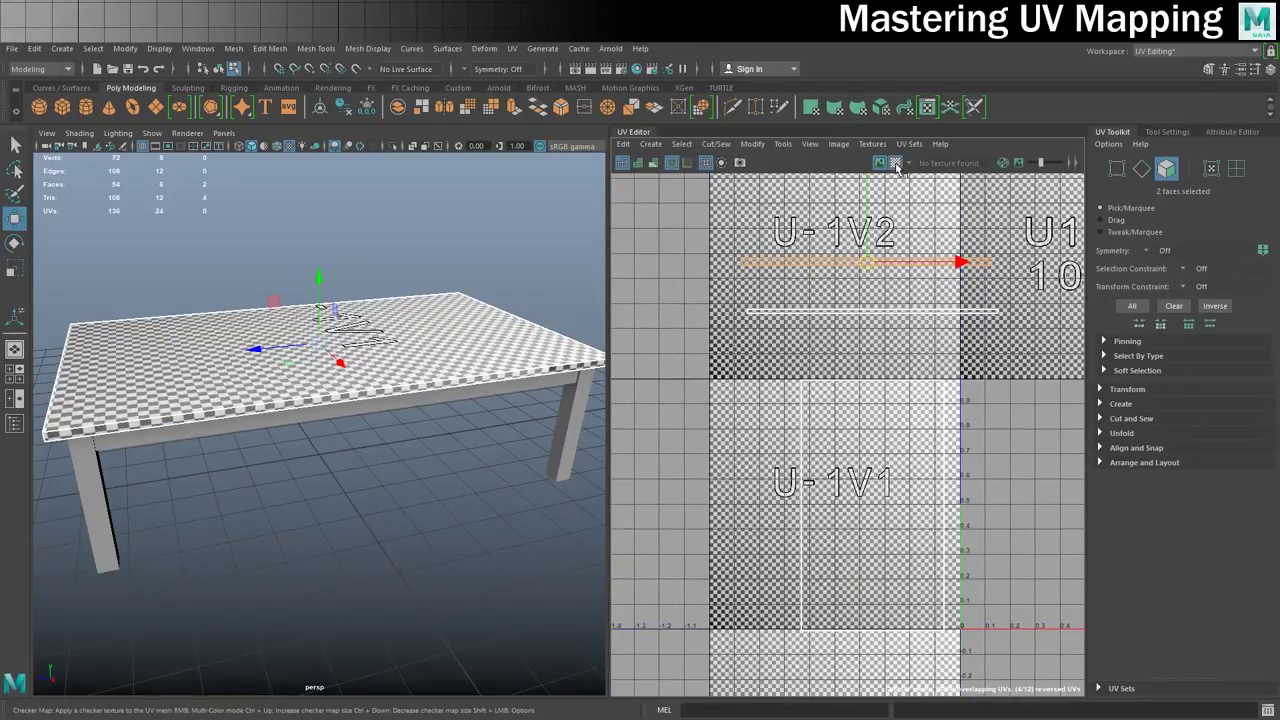
left_click(896, 163)
left_click(898, 165)
left_click_drag(72, 243, 335, 455, "alt")
left_click_drag(130, 420, 223, 300, "alt")
right_click_drag(223, 337, 334, 354, "alt")
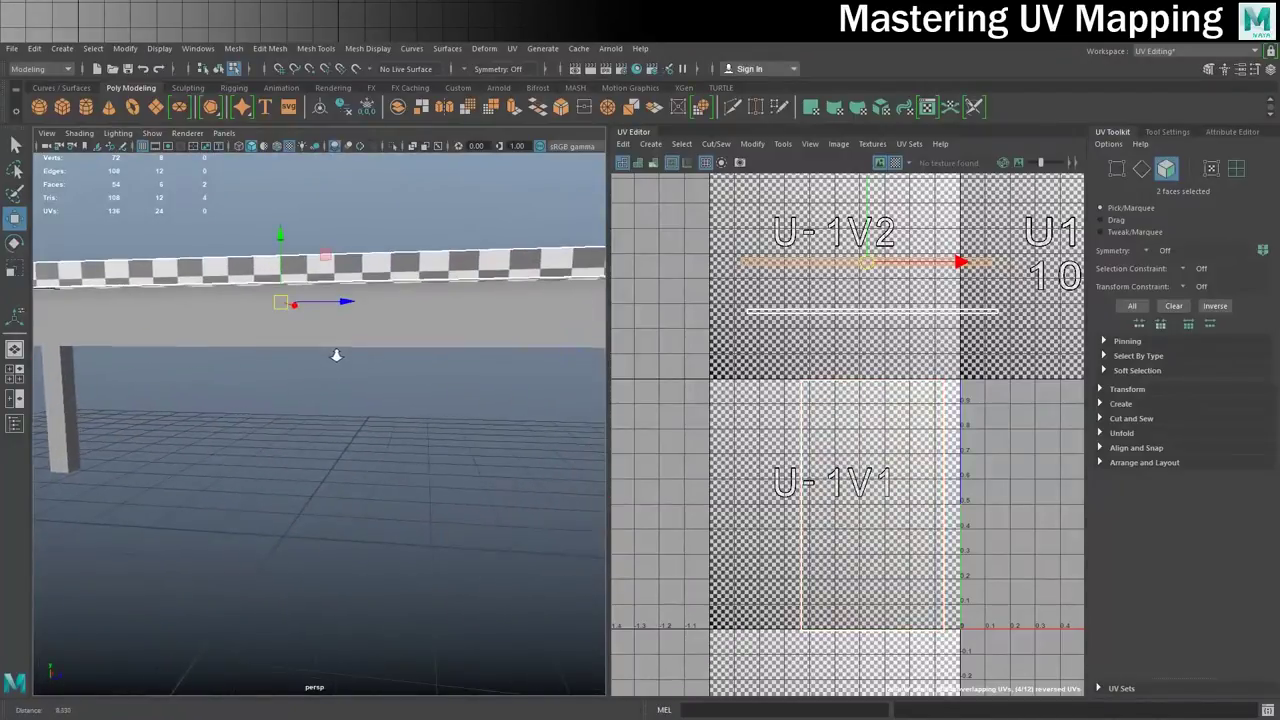
left_click(399, 276)
left_click_drag(399, 276, 322, 298, "alt")
scroll(270, 406, "down", 5)
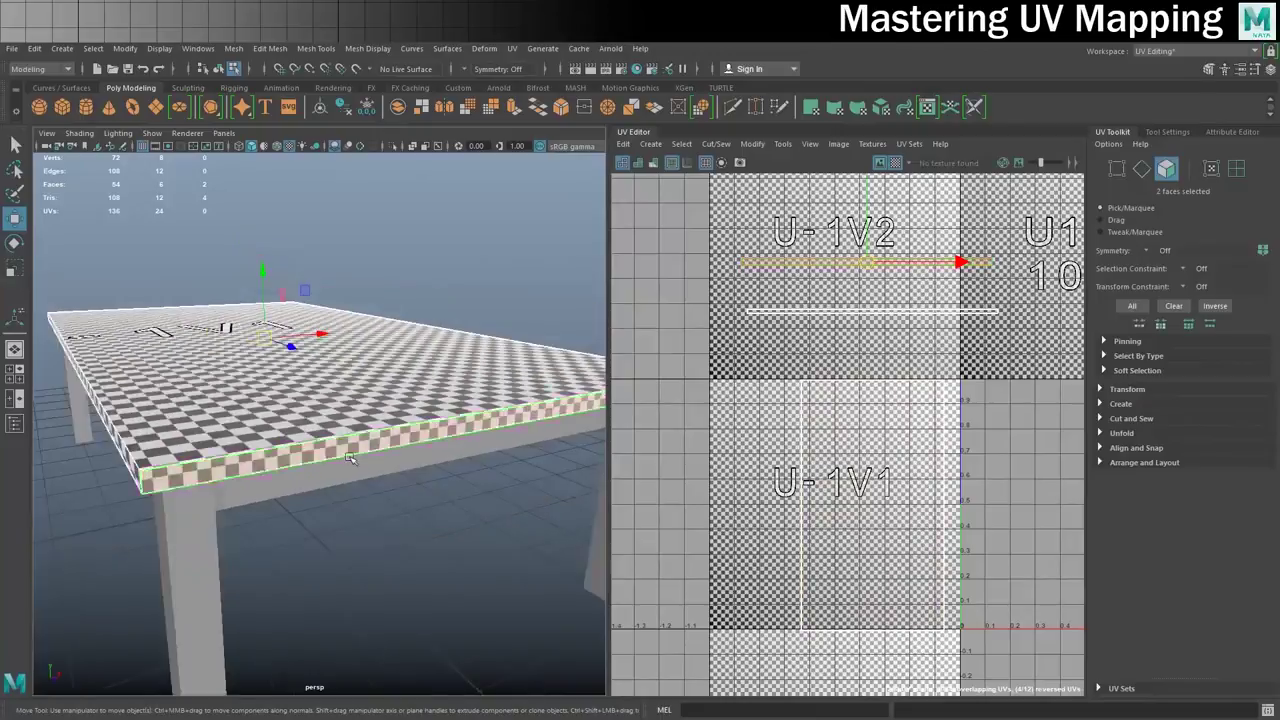
left_click_drag(270, 405, 250, 370, "alt")
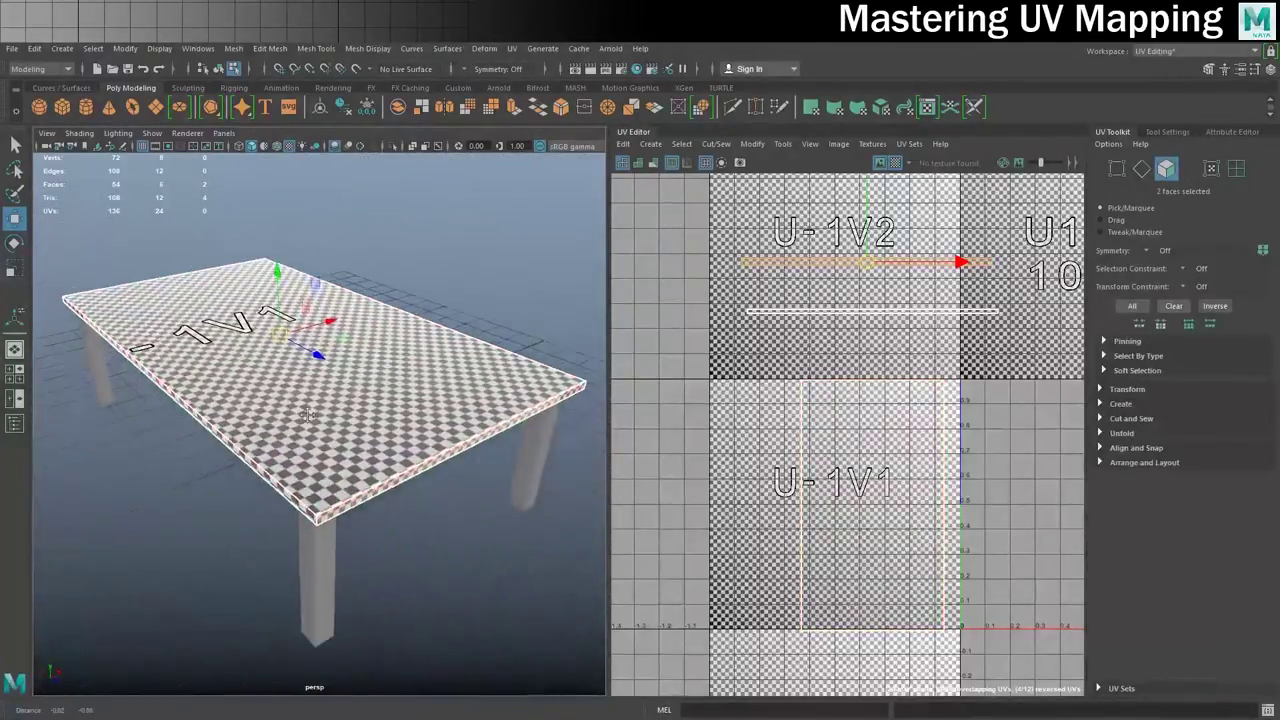
scroll(792, 405, "down", 3)
scroll(797, 418, "up", 1)
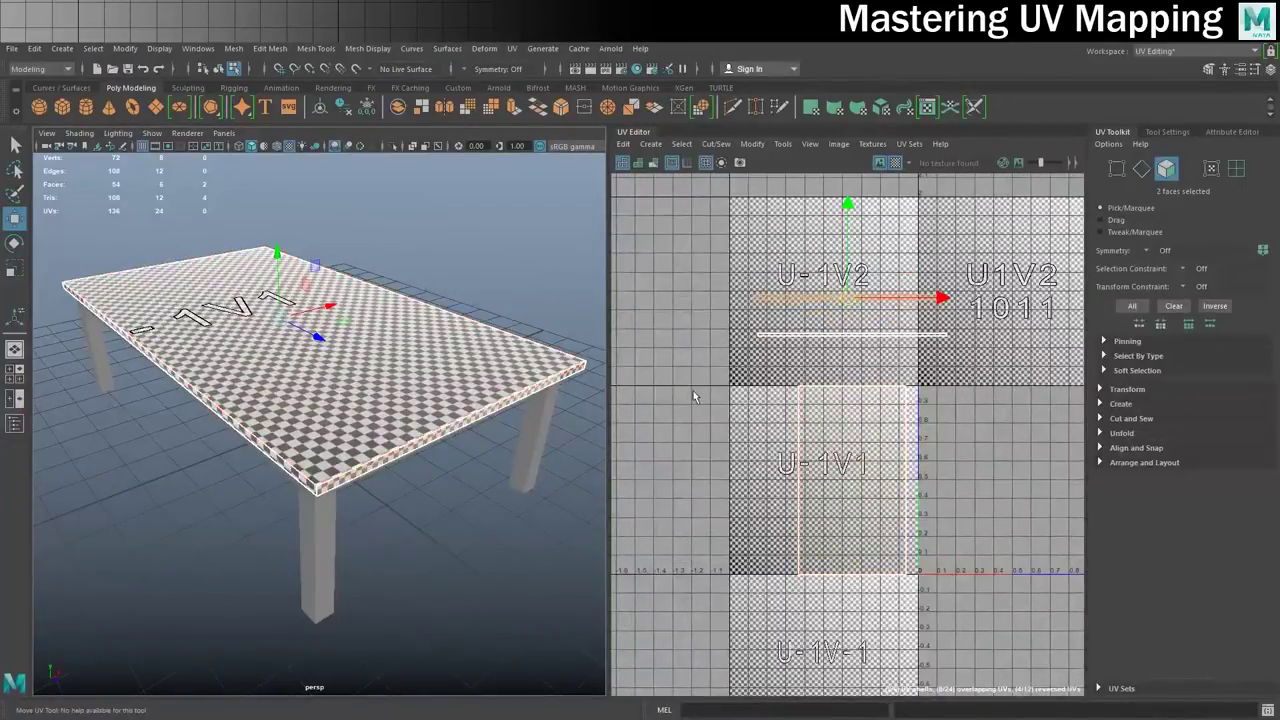
Switch to UV shell selection and replace the checker map display with shaded UV shells.
left_click(850, 430)
right_click_drag(851, 430, 792, 430)
left_click_drag(440, 430, 505, 390, "alt")
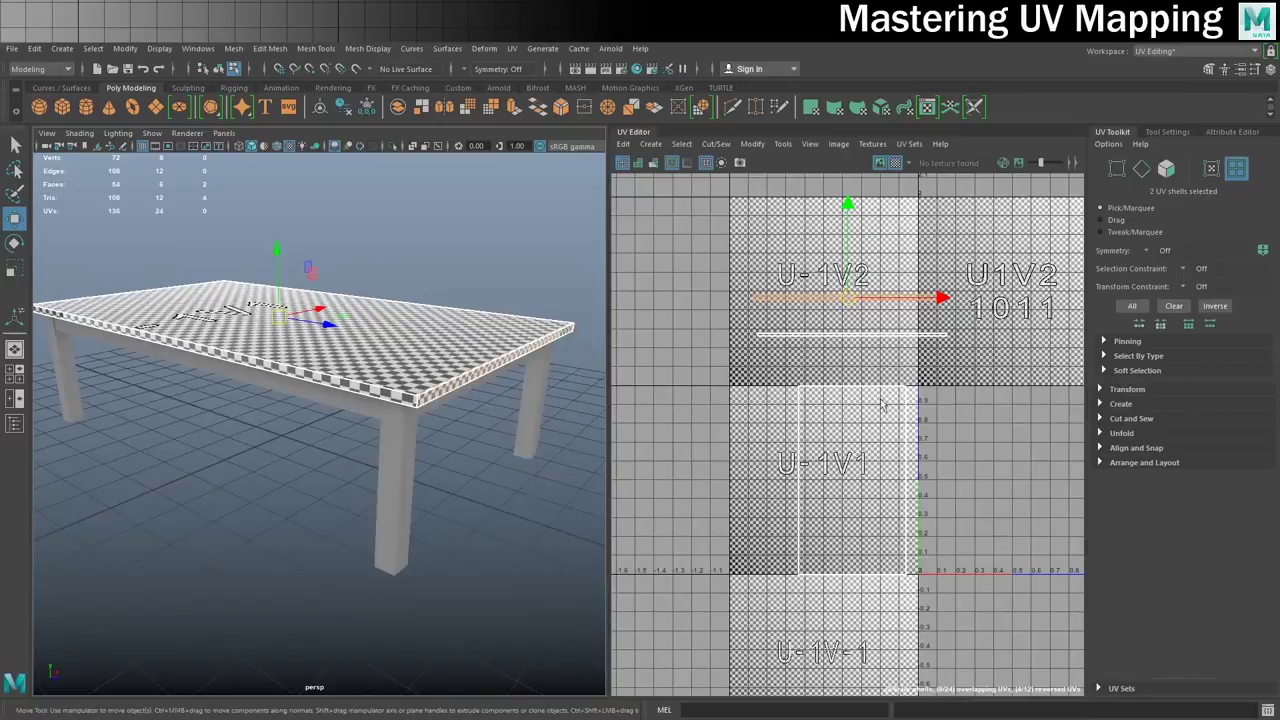
left_click(896, 547)
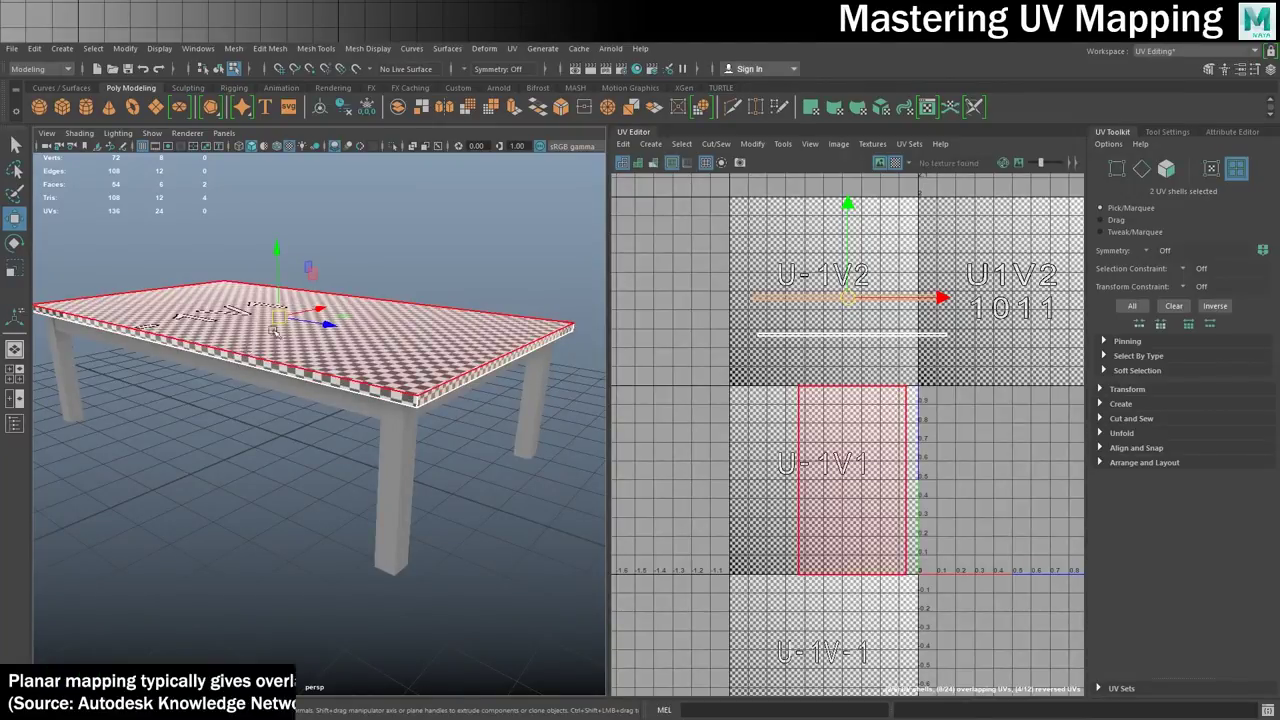
mouse_move(344, 325)
left_mouse_down("alt")
mouse_move(326, 205)
mouse_move(311, 412)
mouse_move(345, 329)
left_mouse_up("alt")
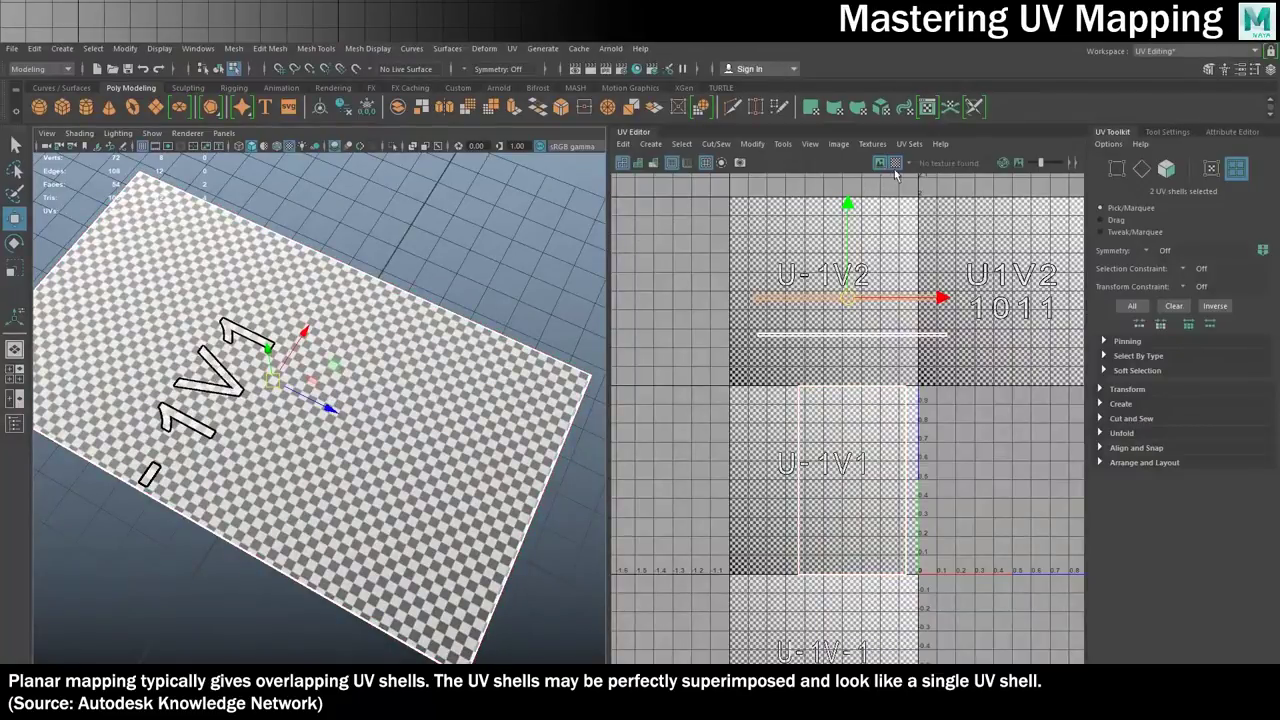
left_click(895, 163)
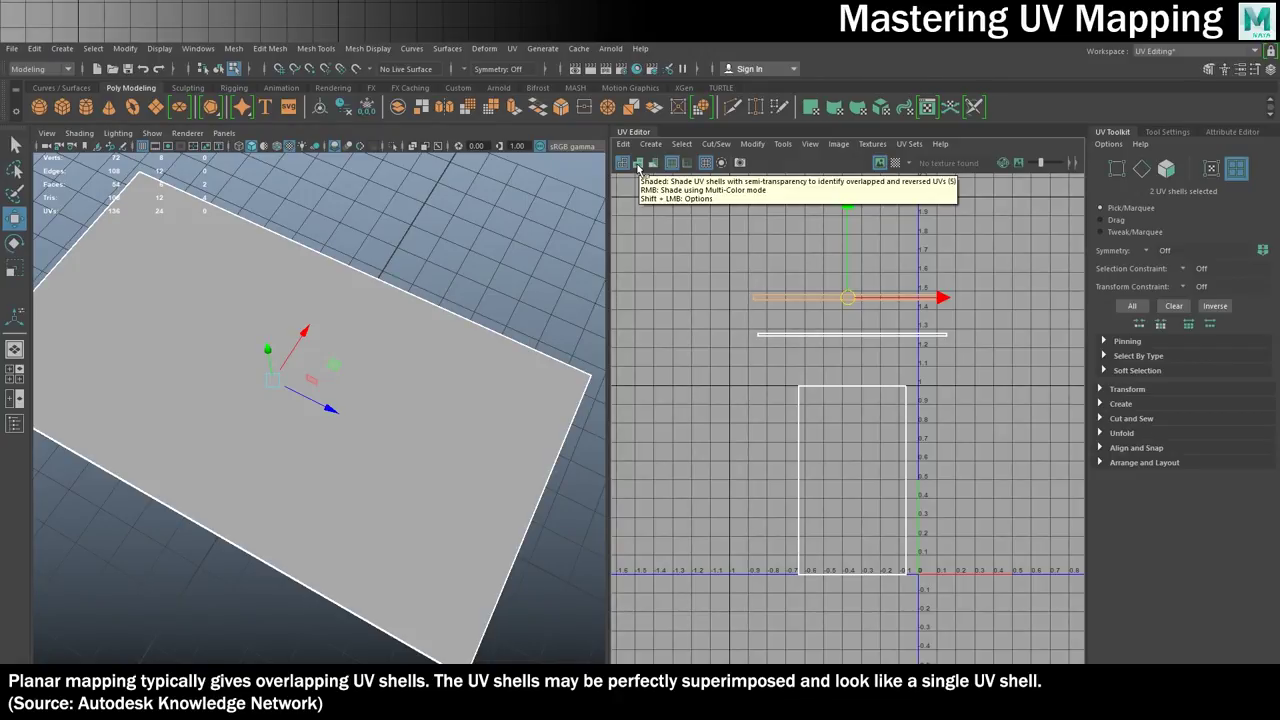
left_click(638, 166)
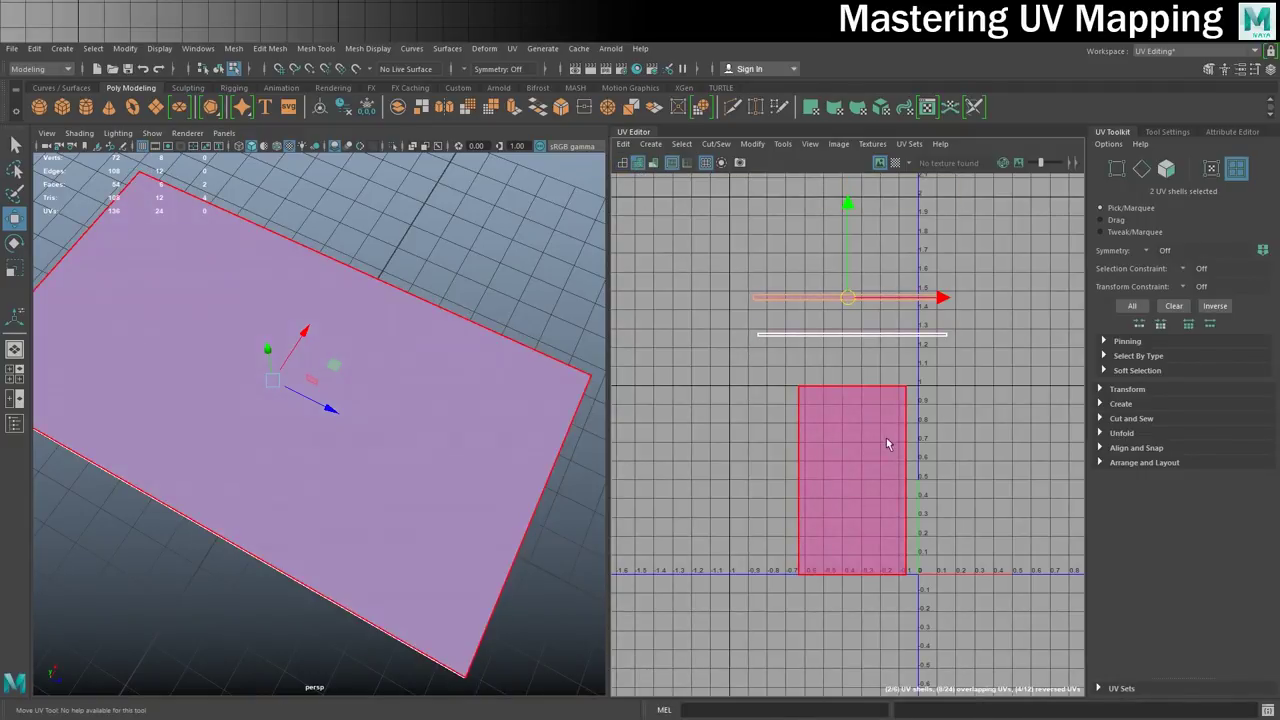
Separate the two overlapping large tabletop shells by moving one sideways so they sit side by side.
scroll(866, 362, "up", 1)
scroll(865, 364, "up", 1)
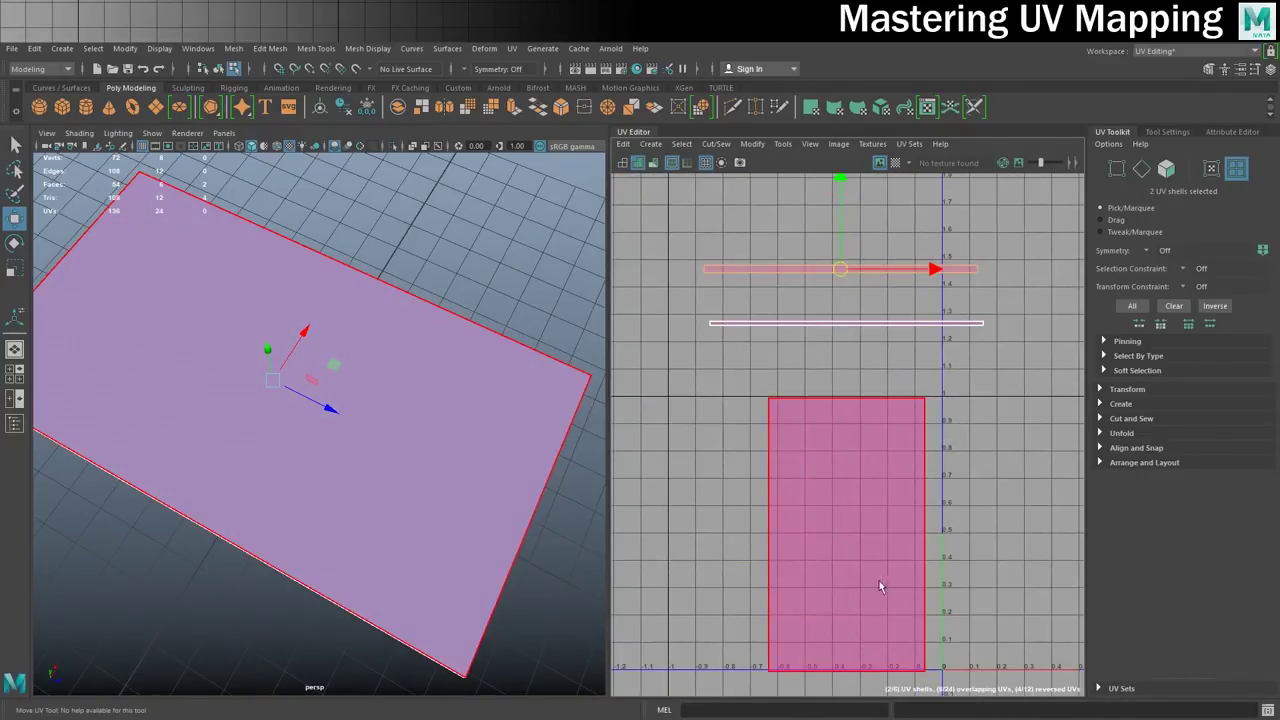
left_click(843, 592)
right_click_drag(786, 449, 790, 489)
left_click(789, 489)
left_click_drag(937, 529, 761, 535)
left_click(1009, 483)
middle_click_drag(808, 489, 859, 435, "alt")
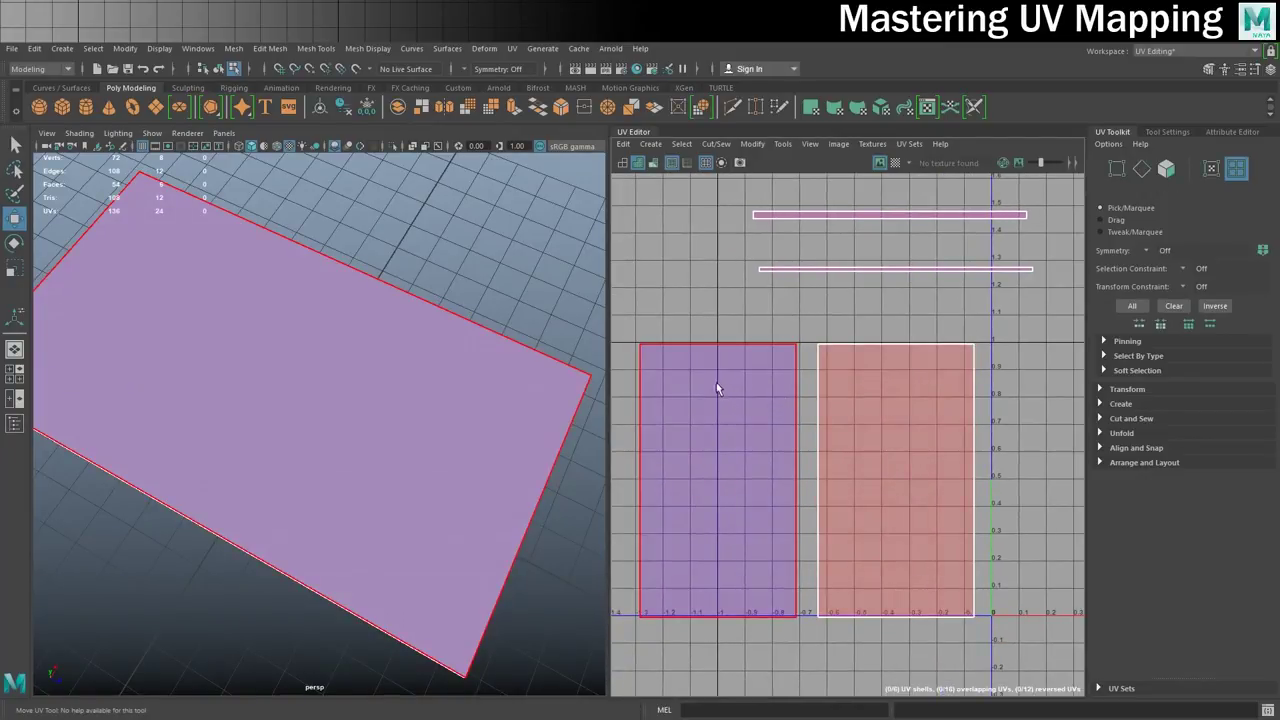
Pull the overlapping long side strips apart vertically, and do the same with the overlapping end strips.
middle_click_drag(878, 275, 872, 319, "alt")
left_click(872, 315)
left_click_drag(890, 222, 890, 234)
left_click(816, 272)
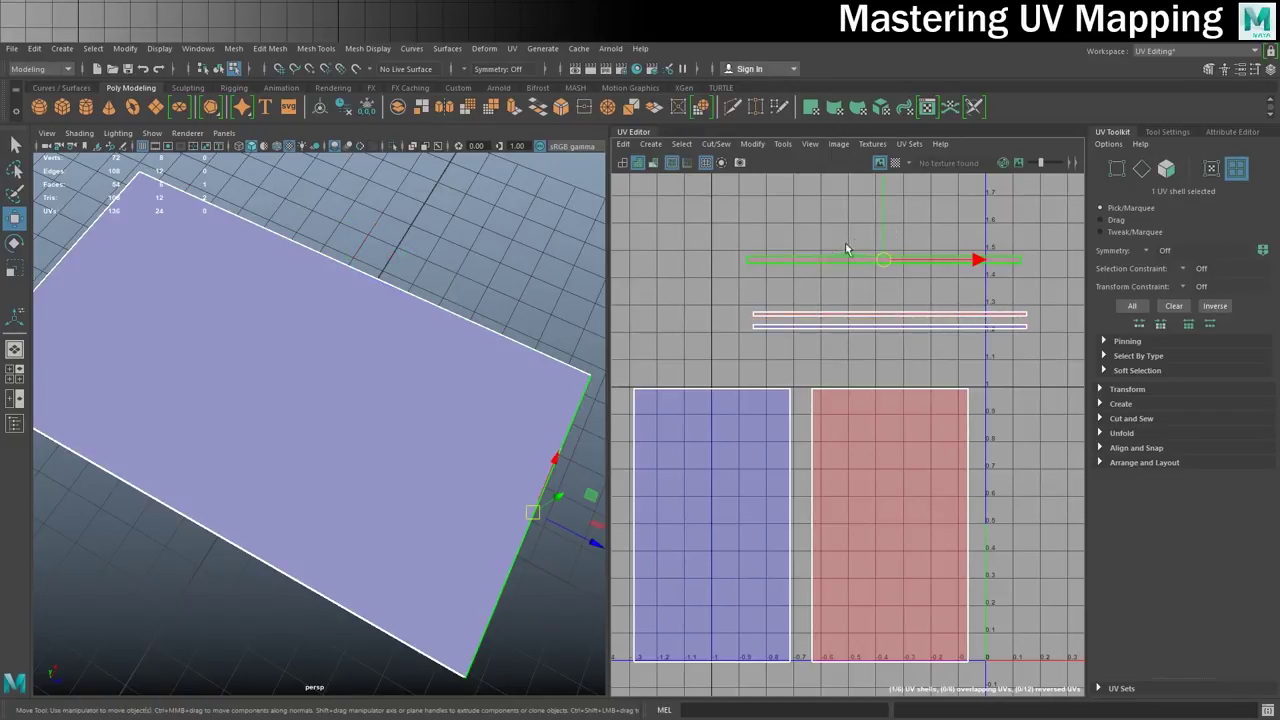
left_click(1027, 414)
middle_click_drag(991, 416, 1014, 392, "alt")
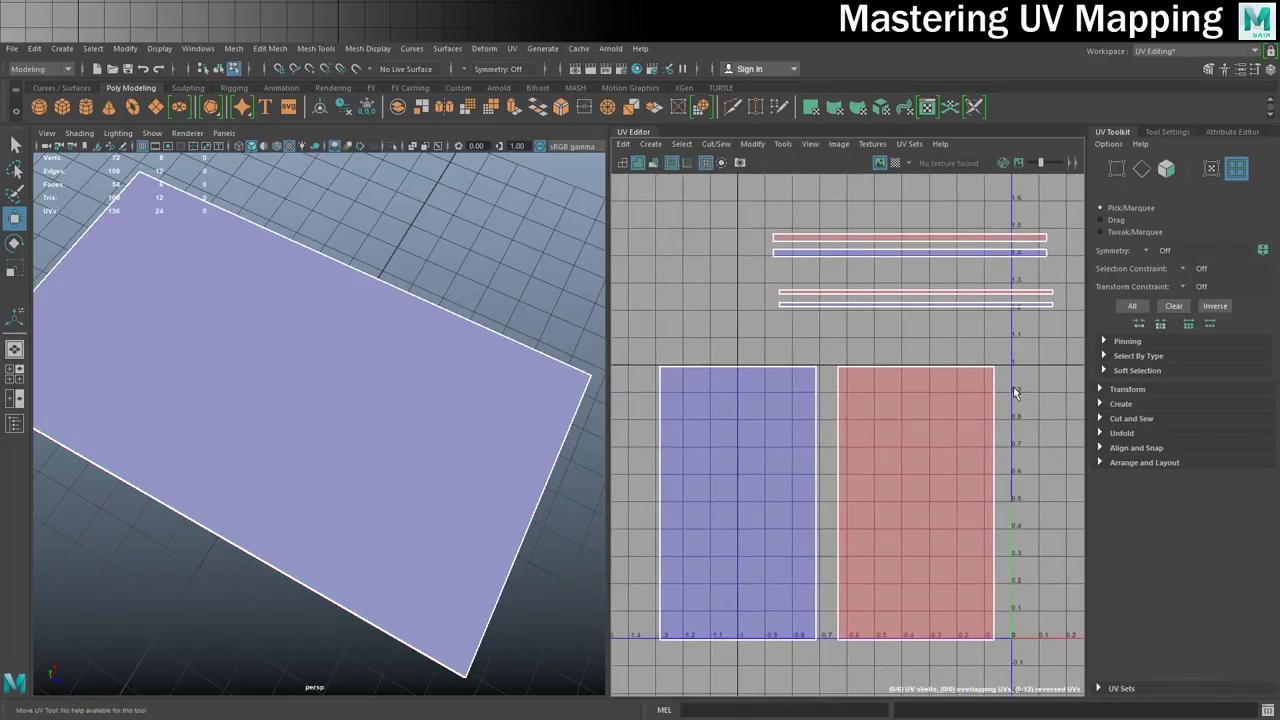
Flip the uppermost red, reversed strip shell in the U direction.
left_click(940, 374)
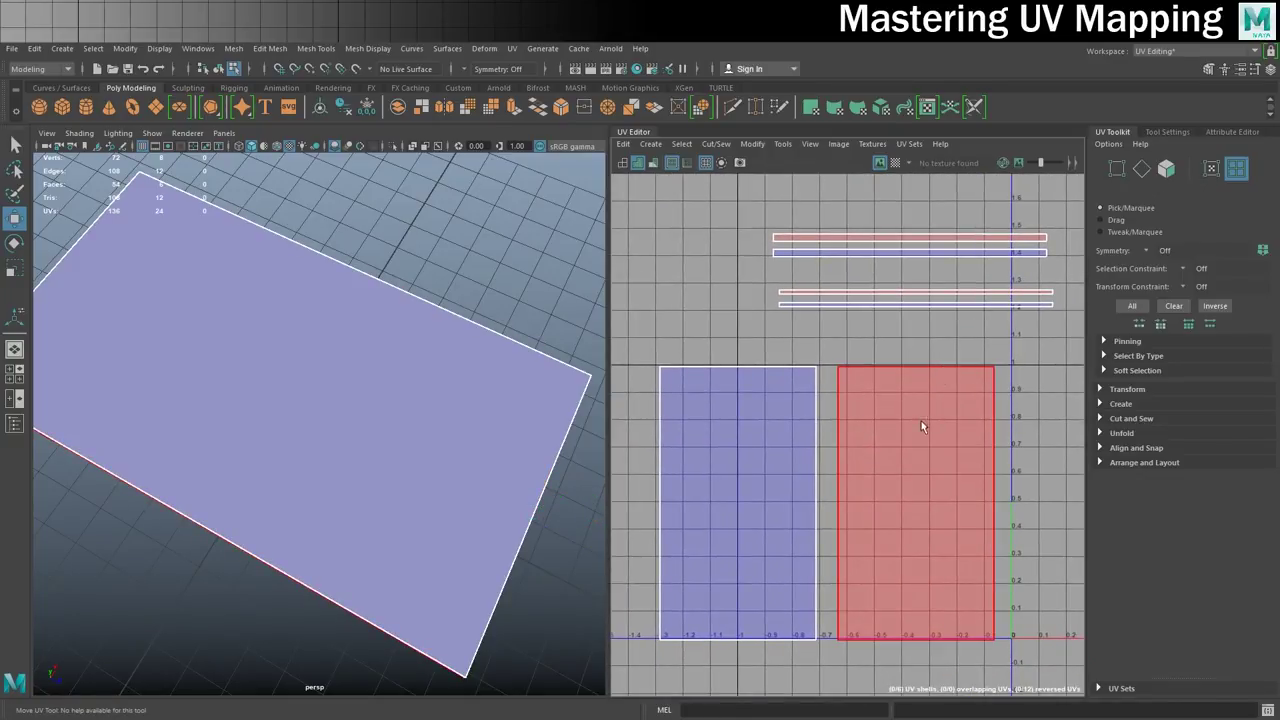
left_click(928, 417)
left_click(941, 292)
left_click(932, 237)
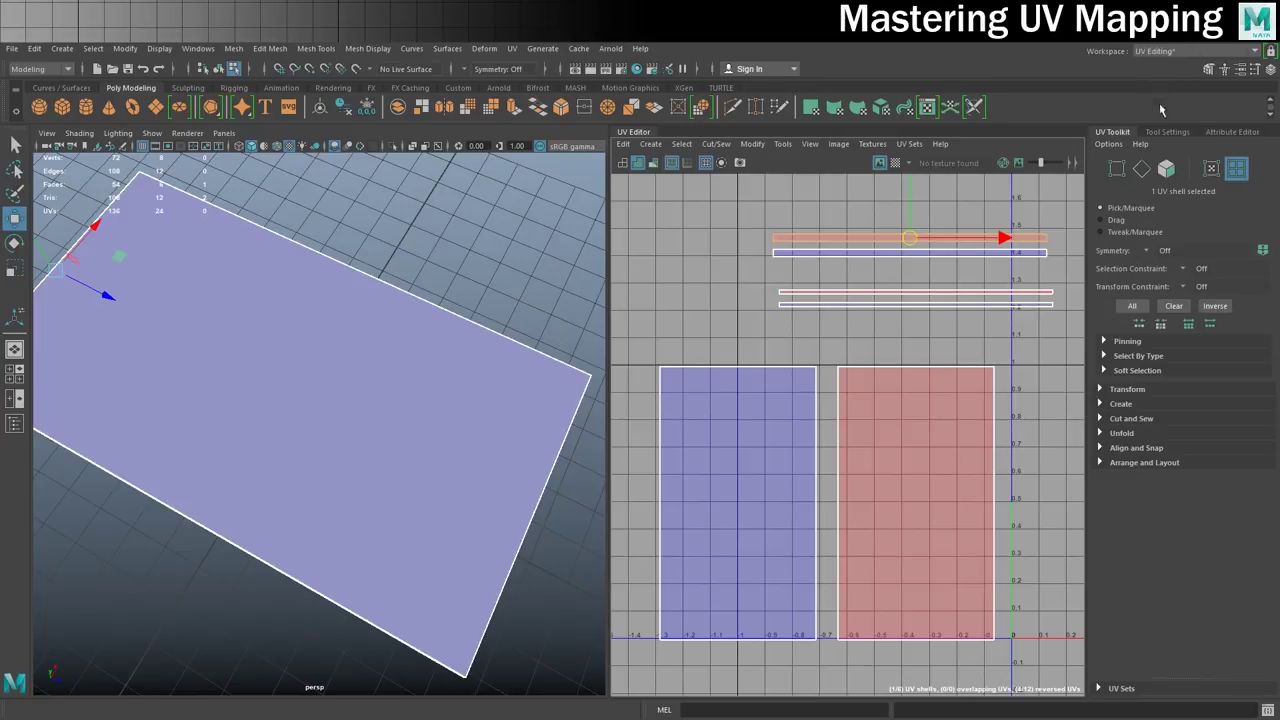
left_click(1121, 390)
scroll(1181, 397, "down", 5)
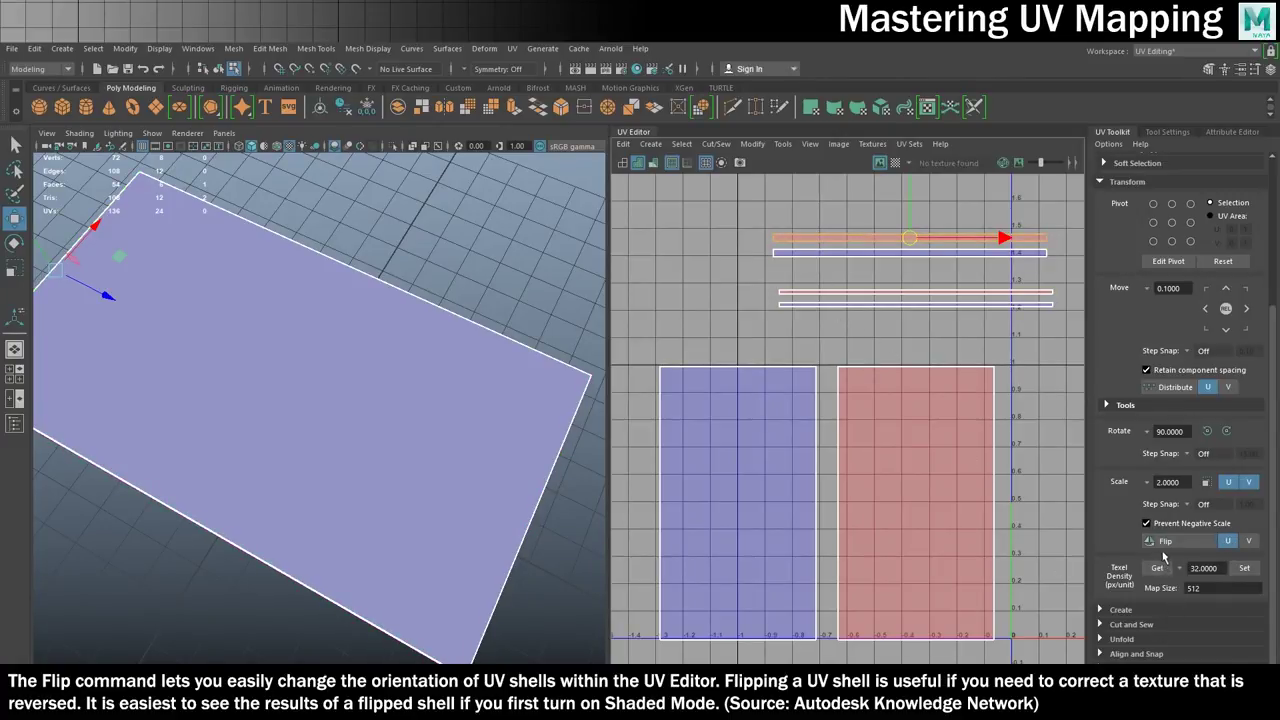
Flip the reversed long side strip and the reversed large tabletop shell in the U direction.
left_click(898, 292)
left_click(898, 293)
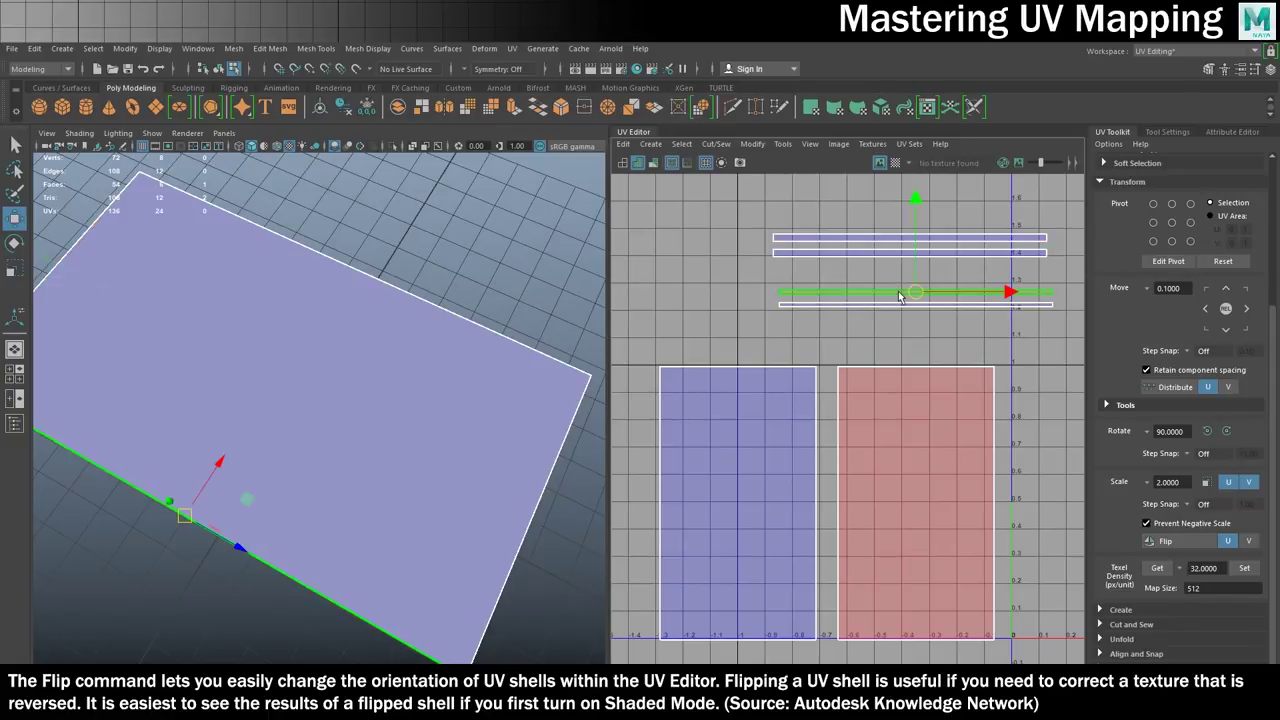
left_click(936, 472)
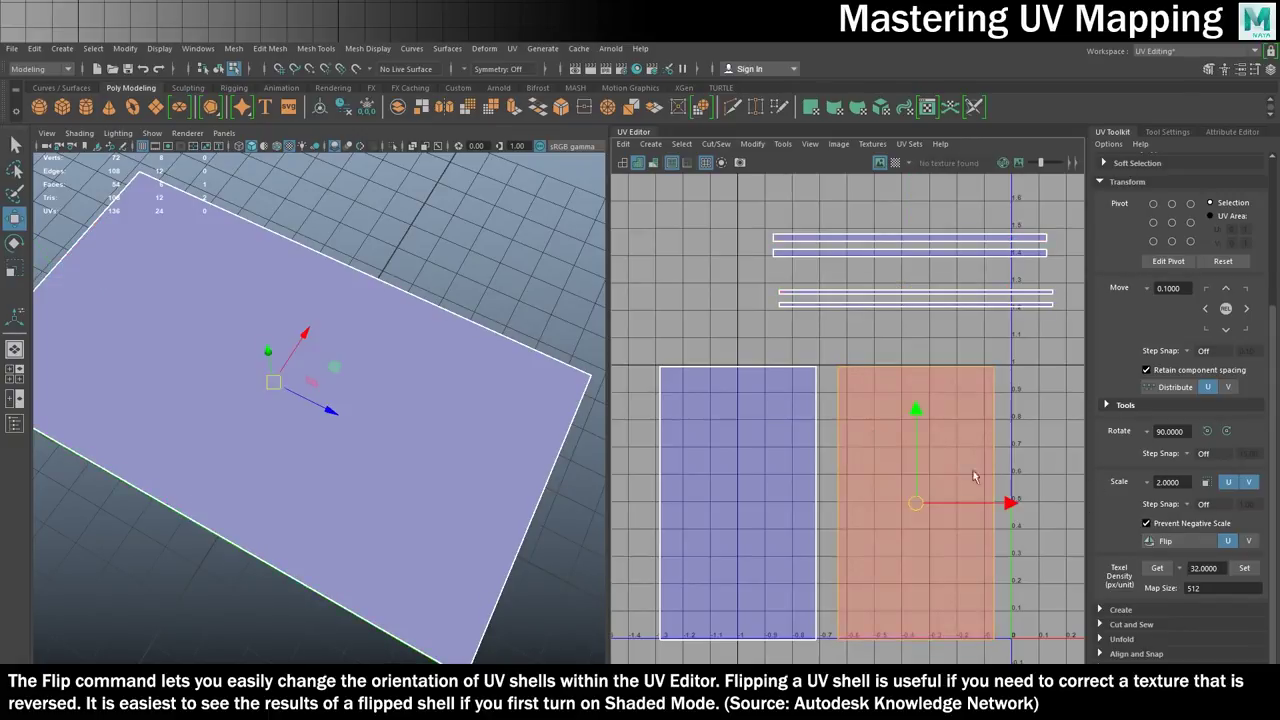
left_click(1018, 343)
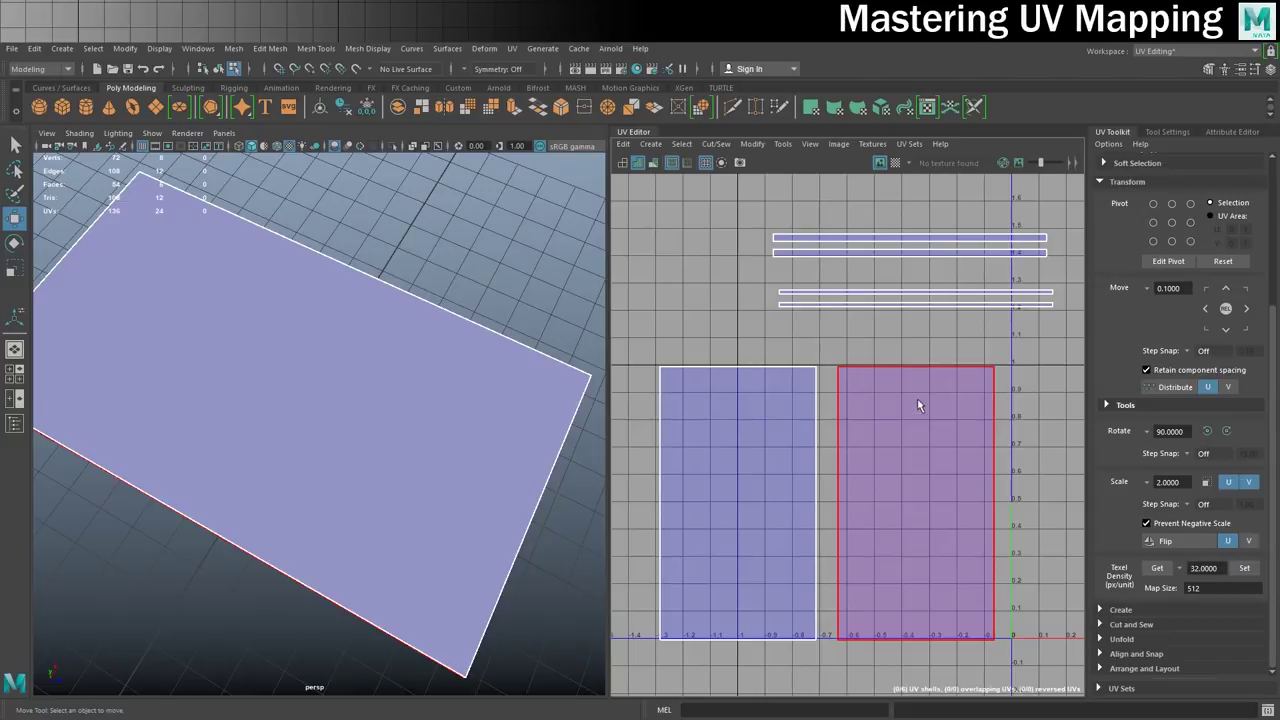
left_click(819, 238)
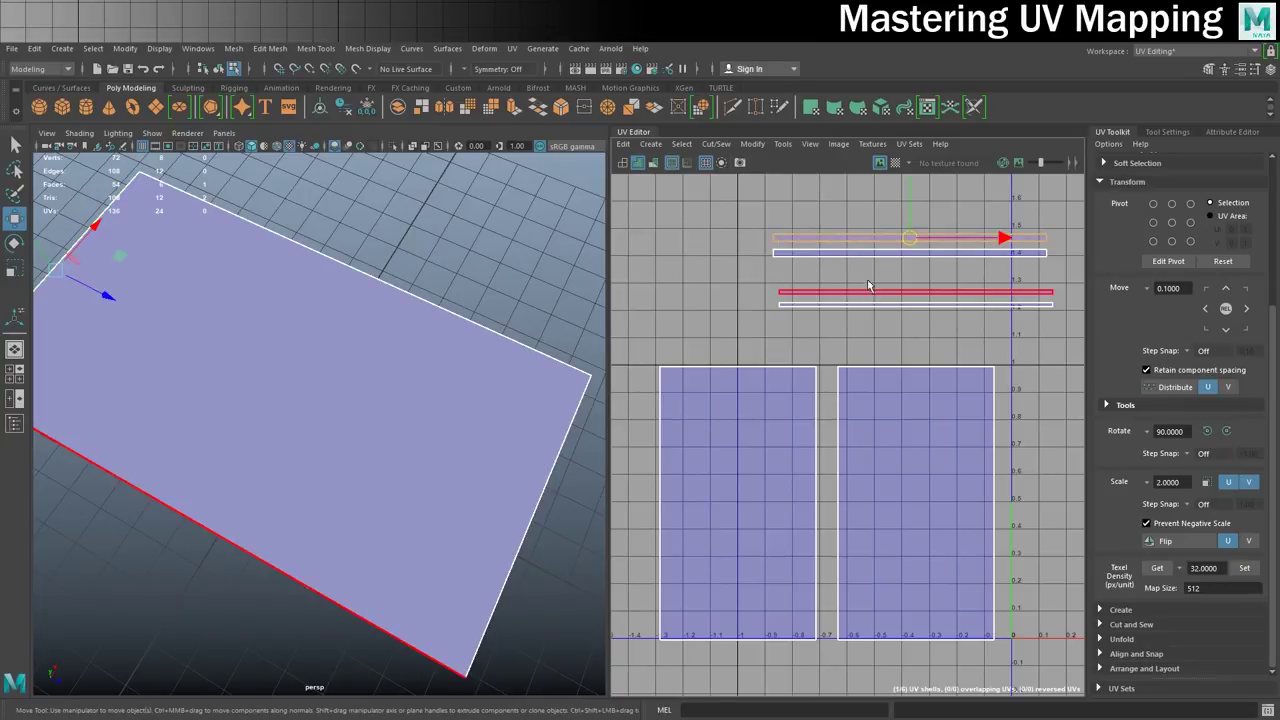
left_click_drag(919, 229, 753, 358)
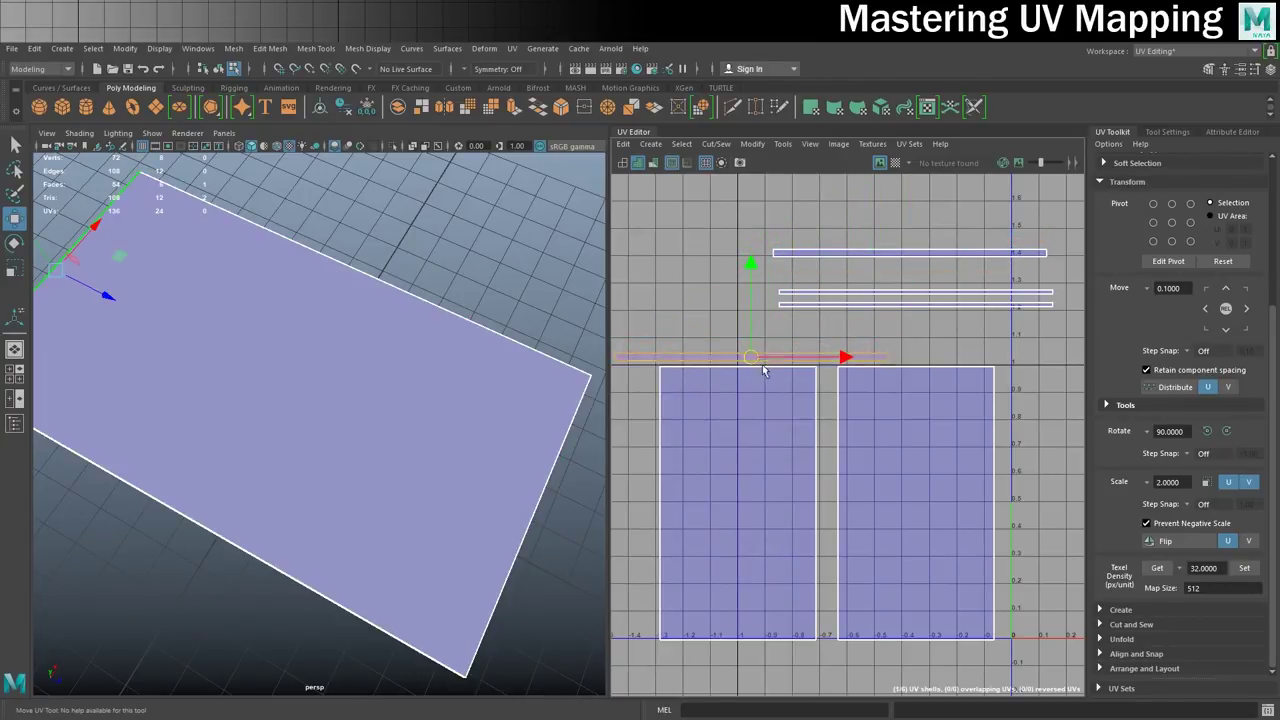
key("ctrl+z")
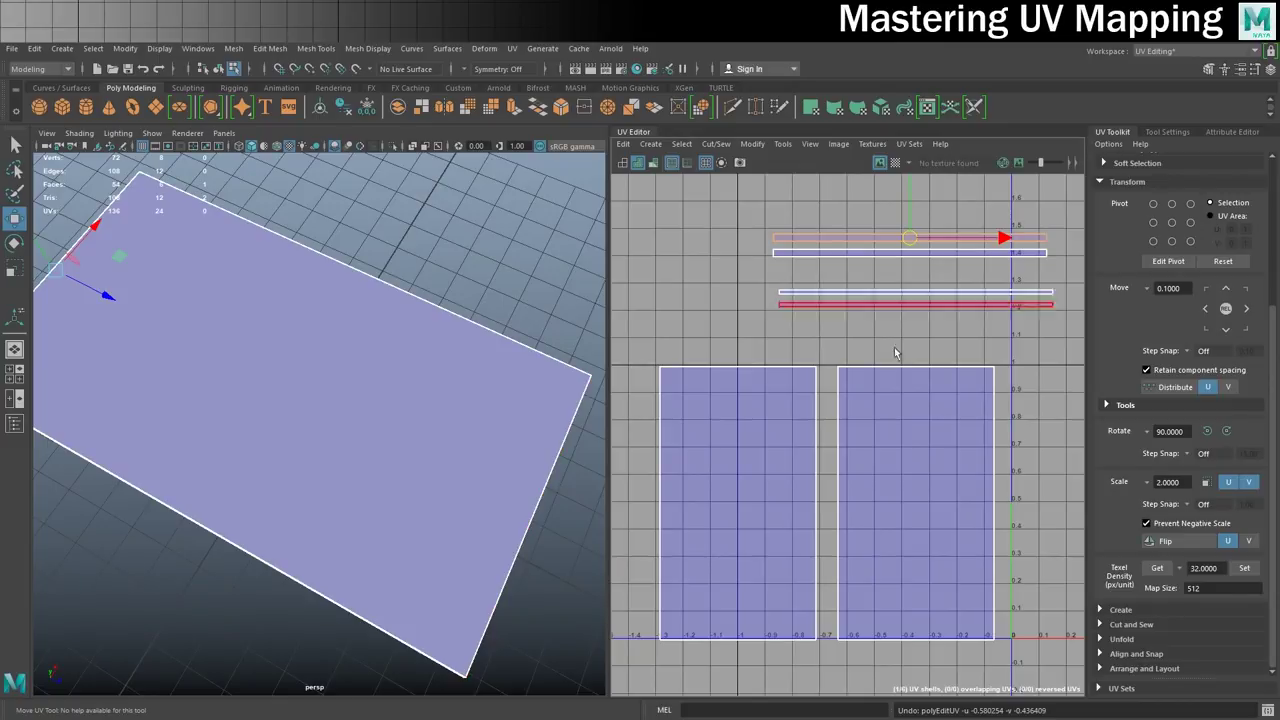
Select all of the tabletop's UV shells and lay them out inside the 0–1 square with the Legacy layout method.
right_click_drag(897, 410, 842, 395)
left_click_drag(631, 187, 1047, 662)
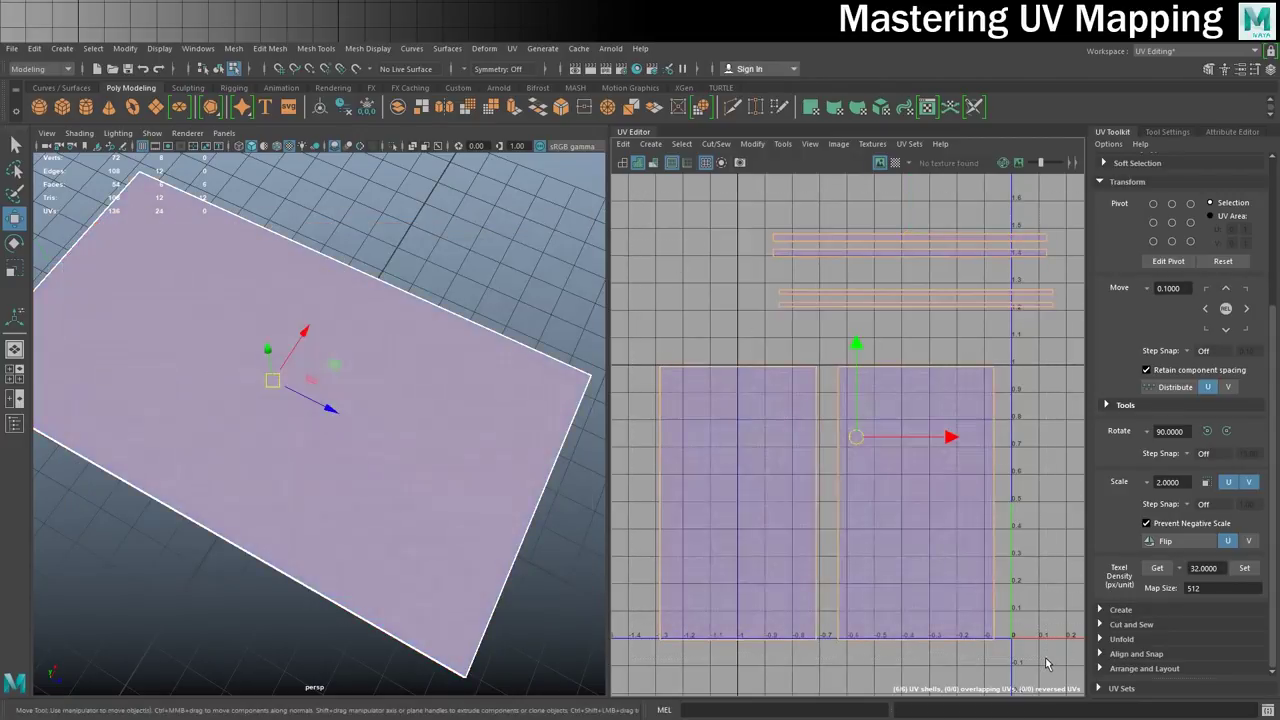
left_click(756, 146)
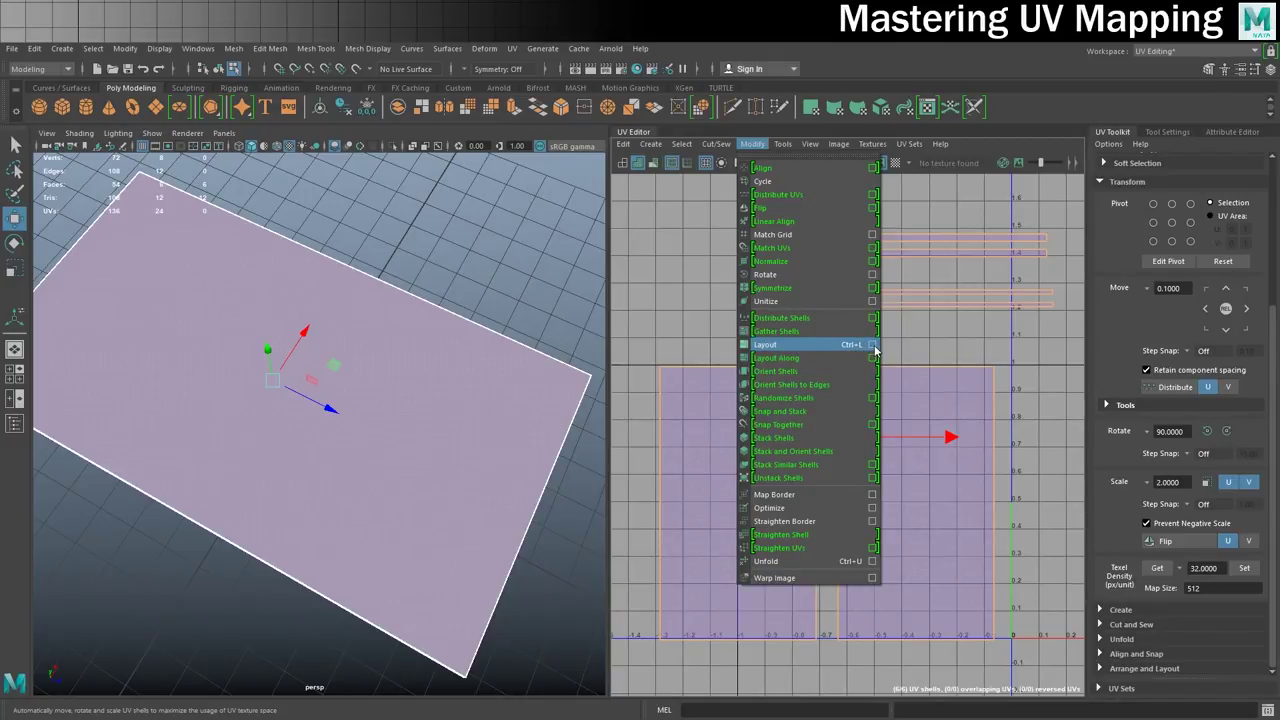
left_click(874, 346)
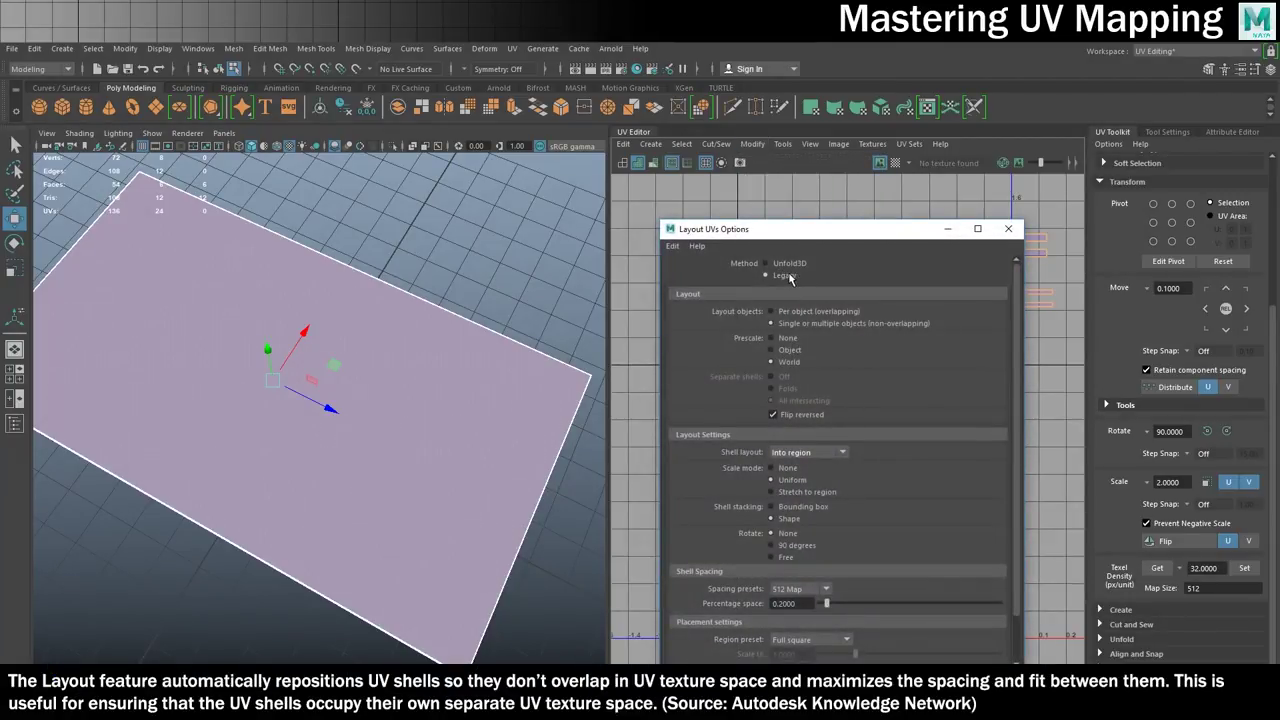
left_click(767, 263)
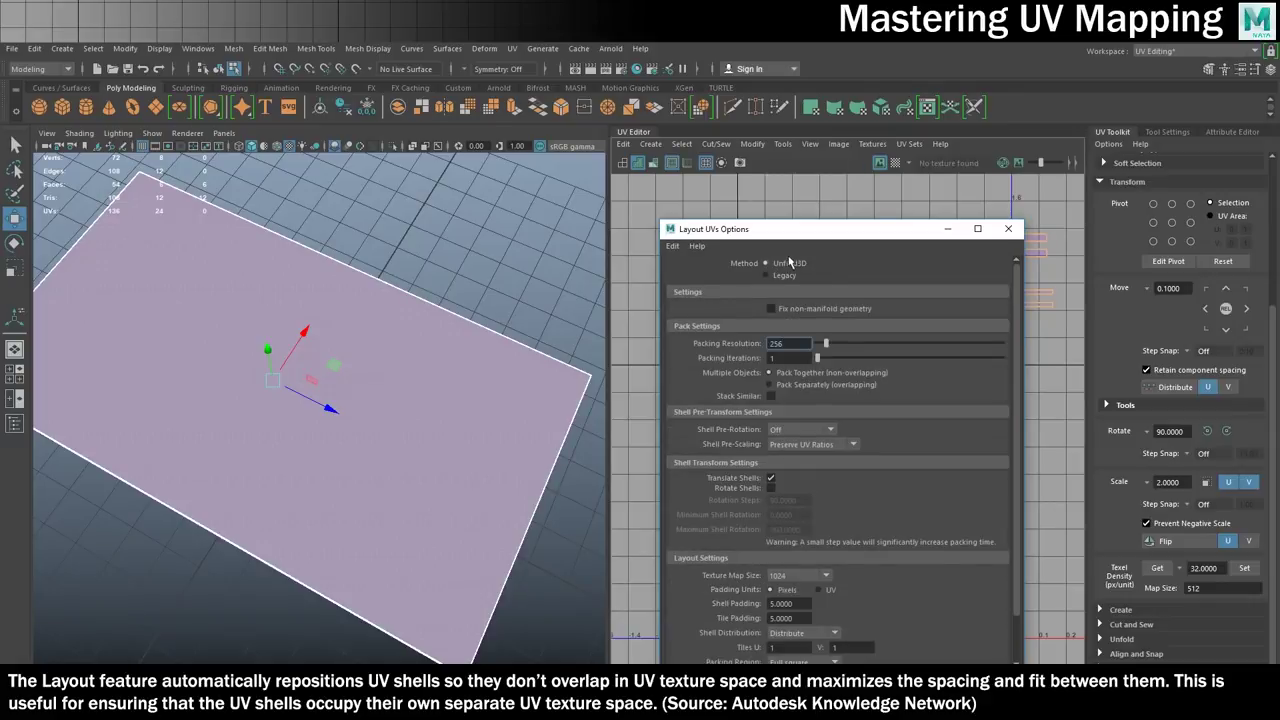
left_click(767, 275)
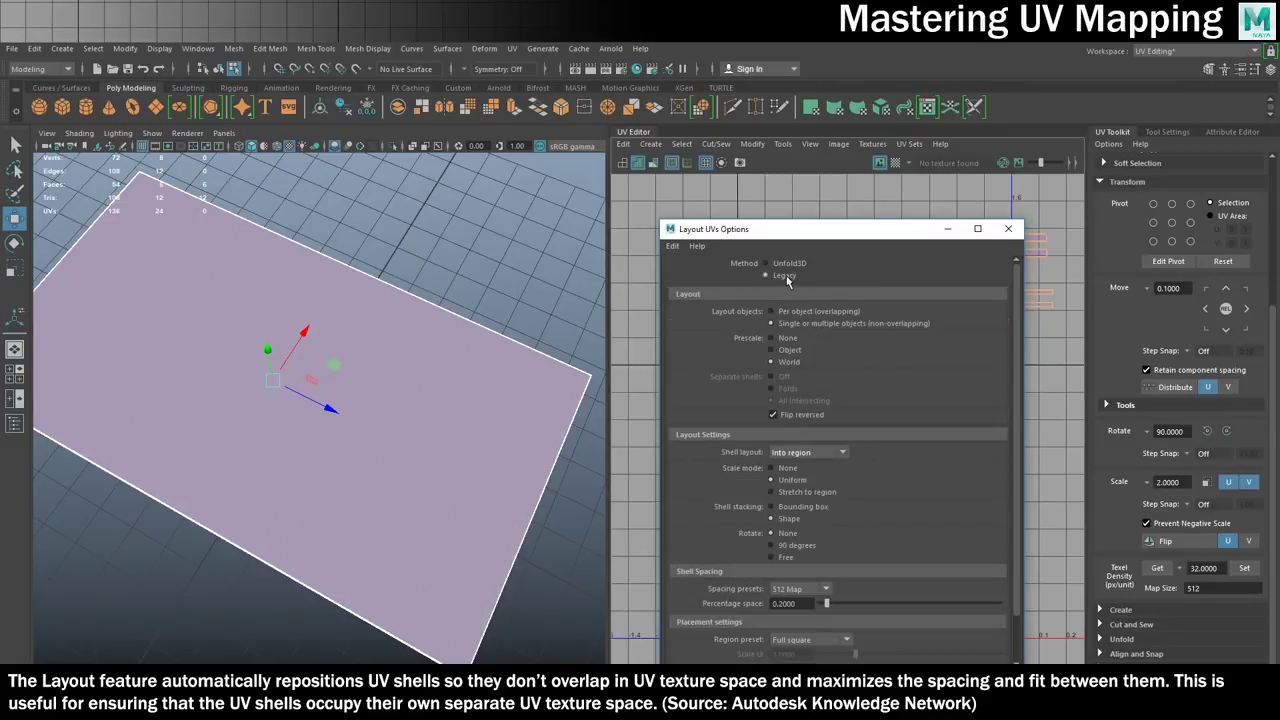
left_click(781, 264)
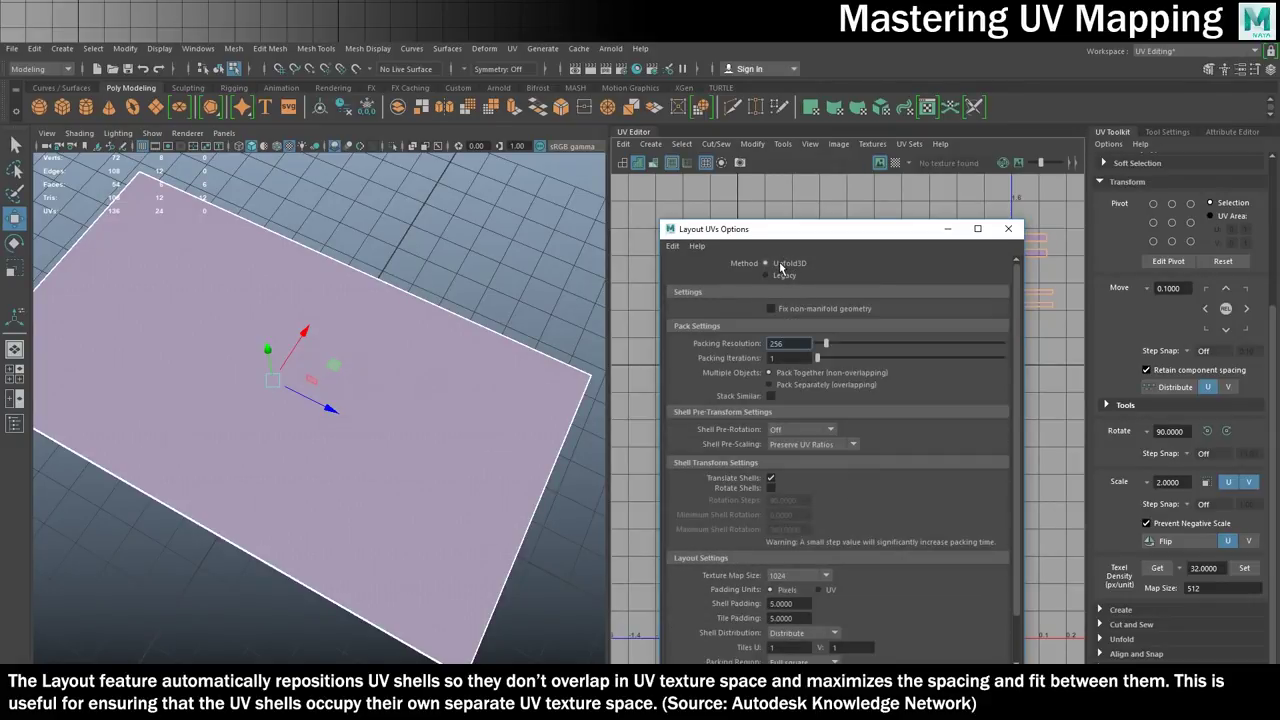
left_click(784, 276)
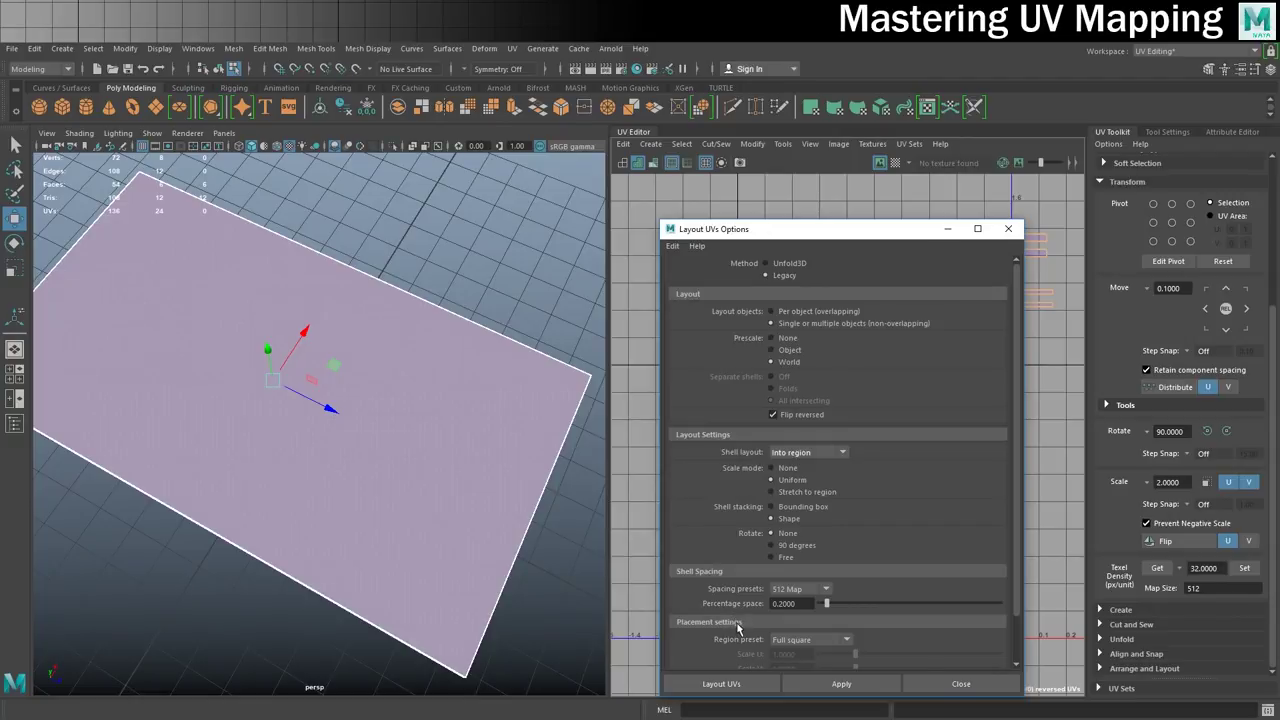
left_click(745, 684)
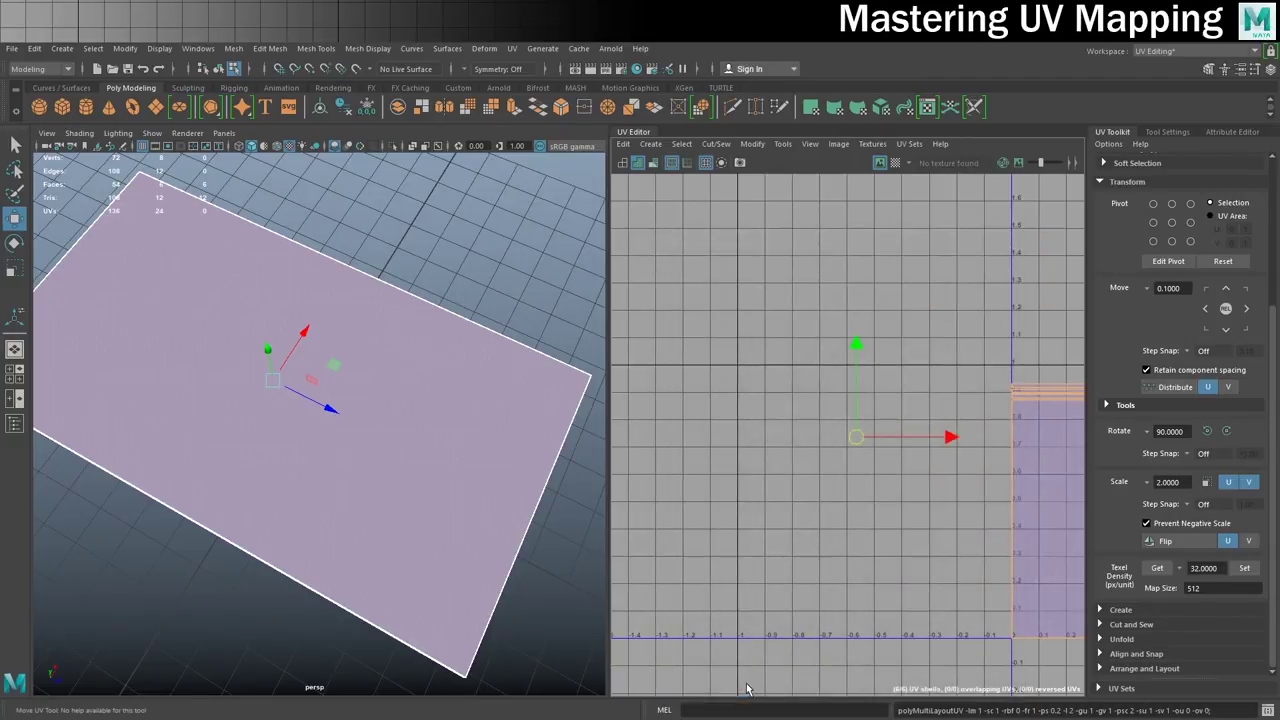
middle_click_drag(971, 470, 632, 411, "alt")
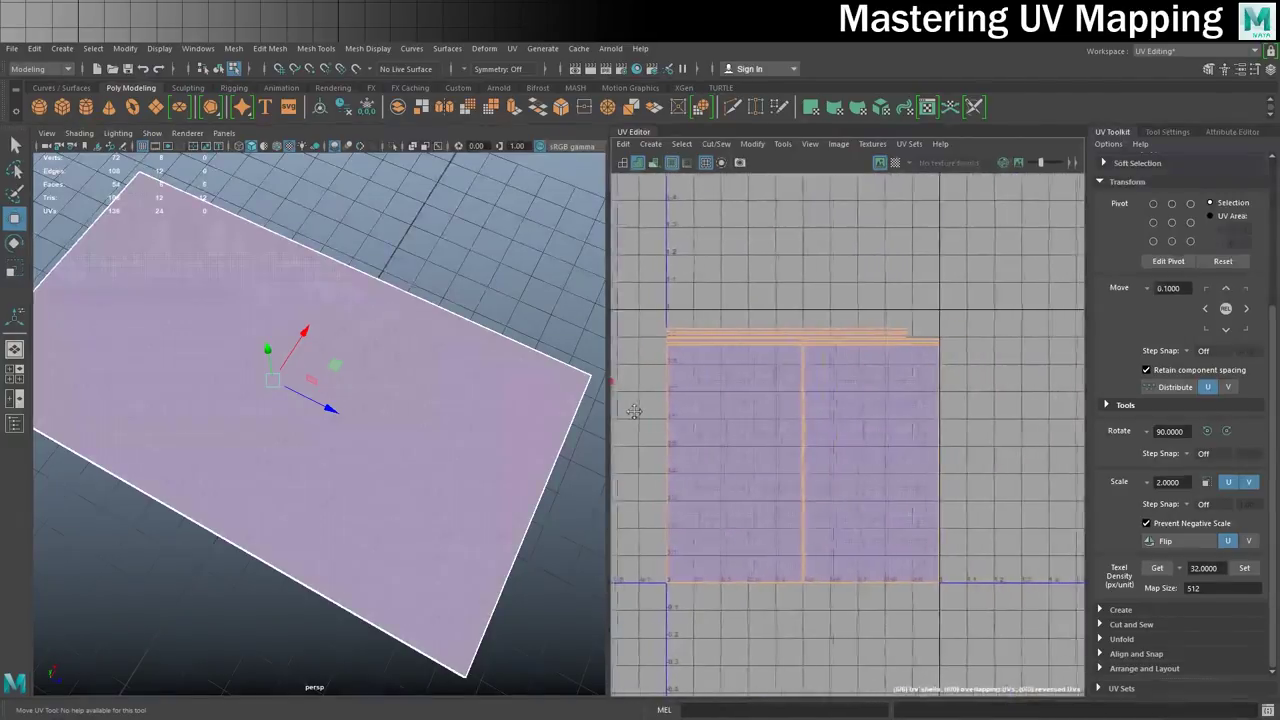
scroll(725, 385, "up", 2)
middle_click_drag(726, 386, 750, 378, "alt")
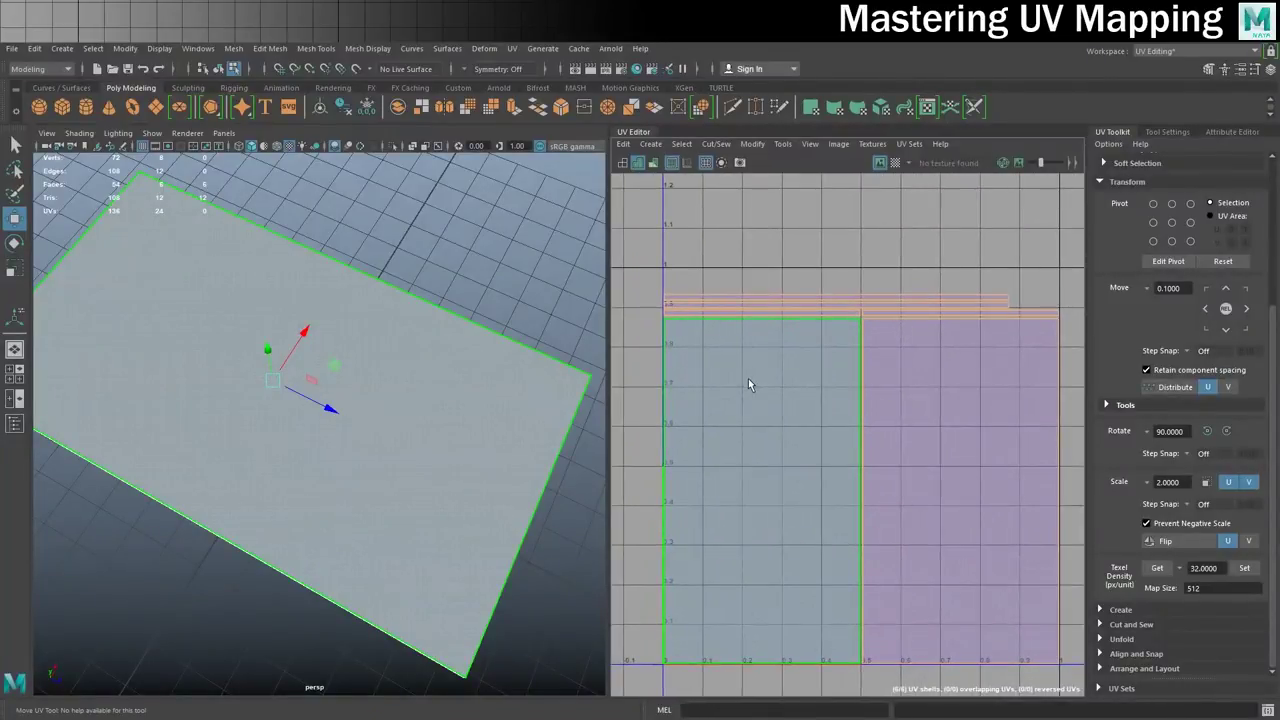
Examine the laid-out tabletop UV shells and strips, checking which 3D faces each one belongs to and how they are spaced.
left_click(959, 262)
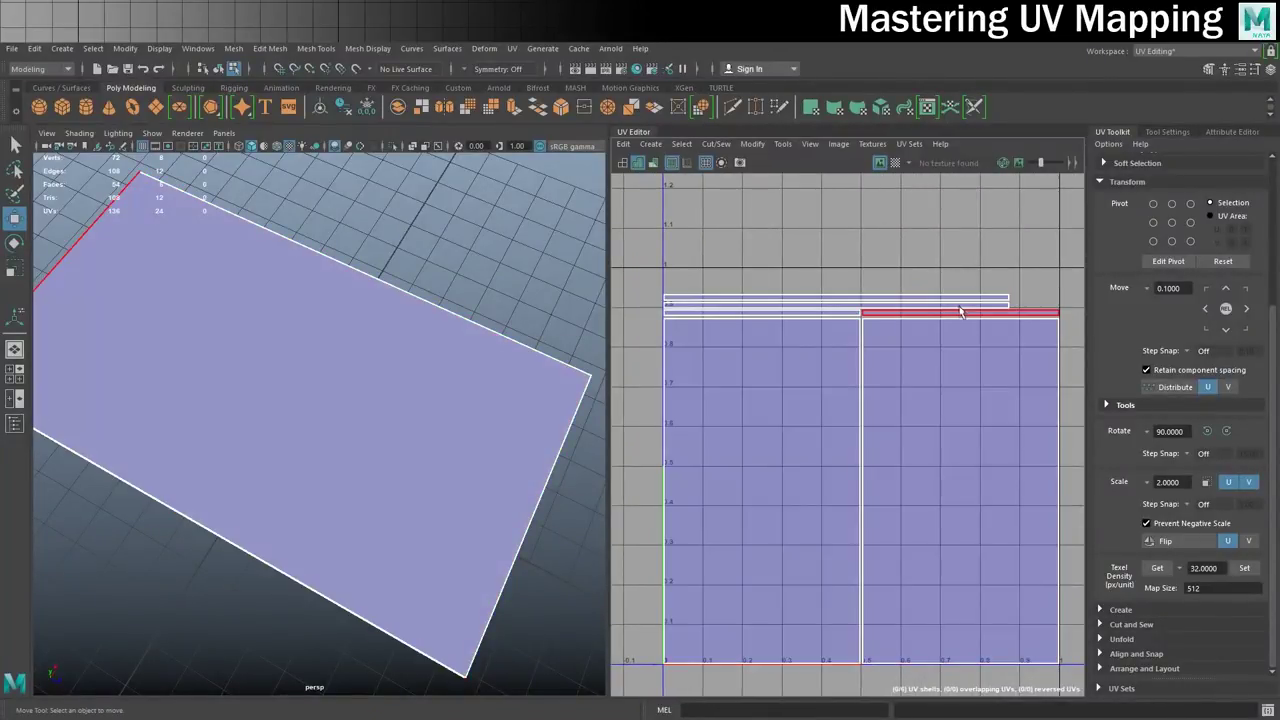
left_click(853, 316)
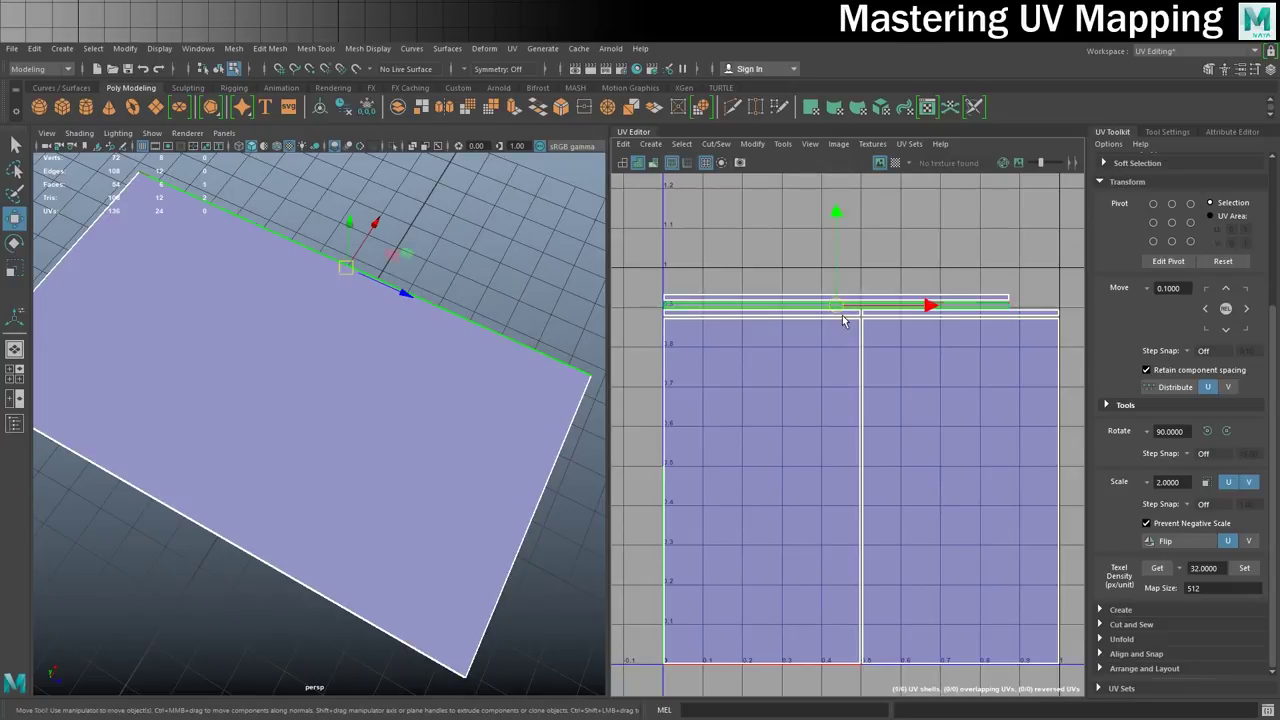
scroll(832, 317, "up", 3)
middle_click_drag(813, 352, 1010, 330, "alt")
scroll(820, 310, "down", 4)
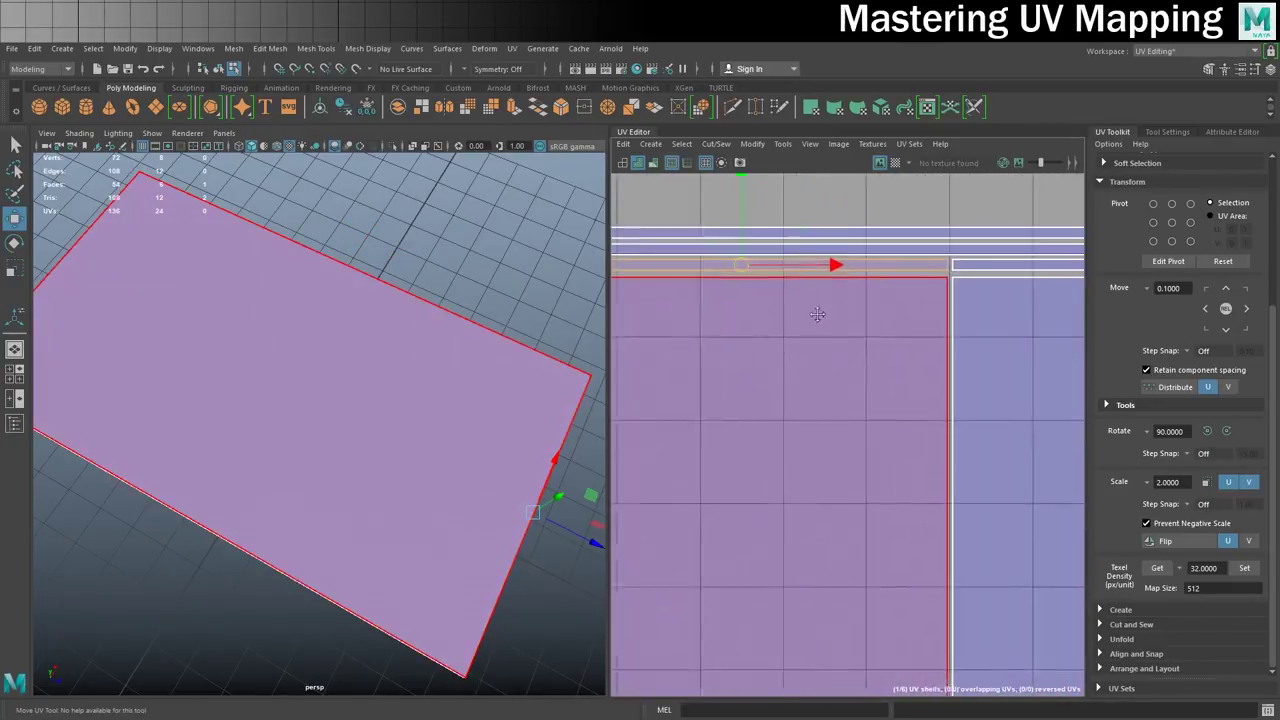
left_click(907, 271)
left_click(752, 372)
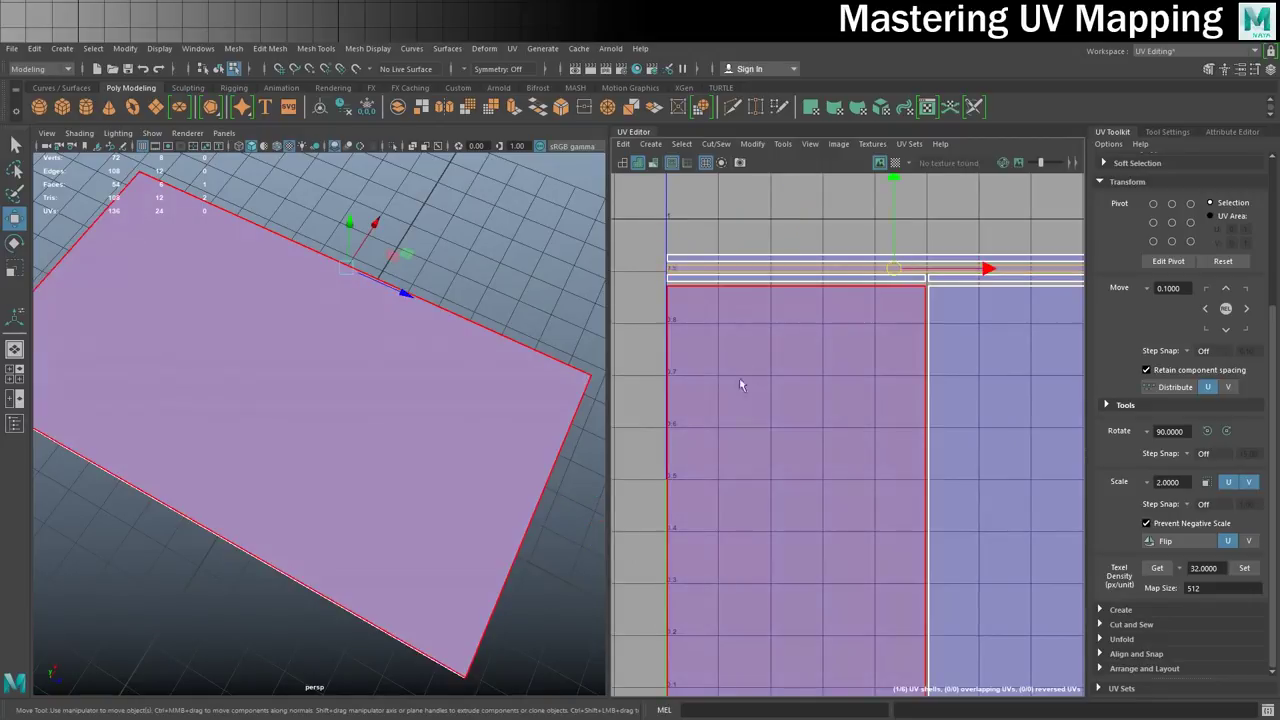
key("f")
scroll(939, 352, "down", 3)
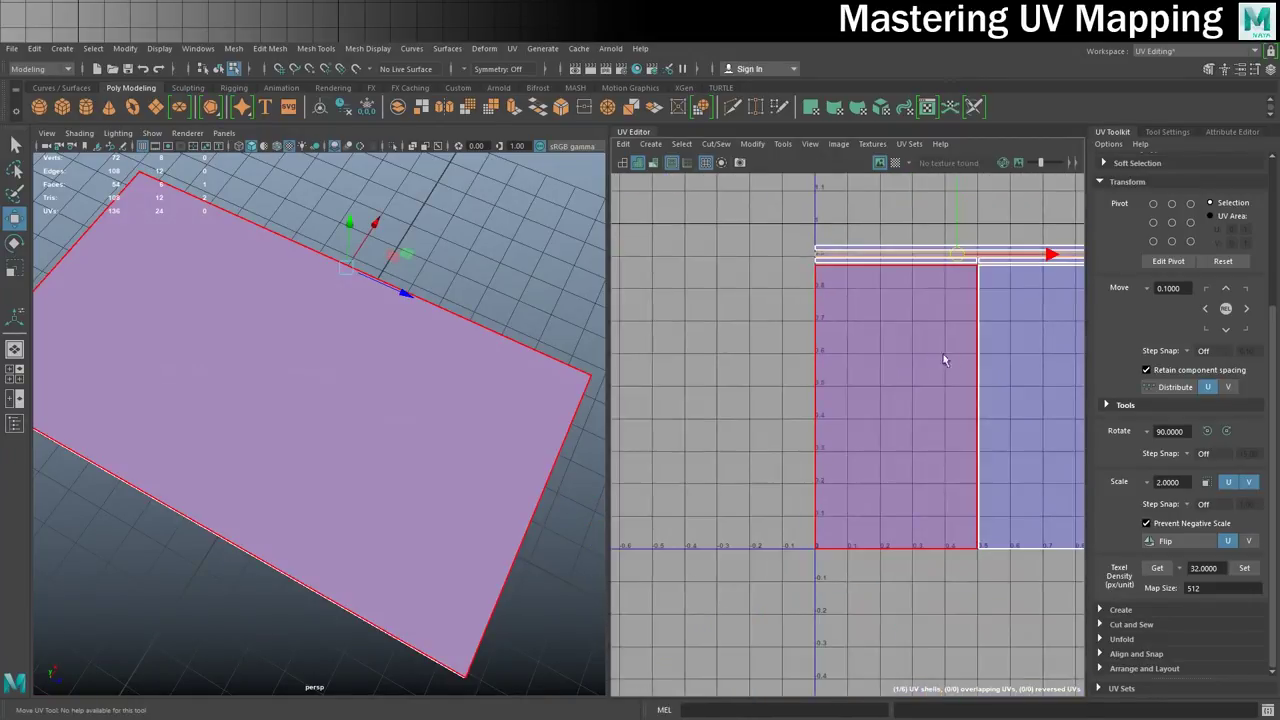
middle_click_drag(939, 352, 802, 361, "alt")
left_click(908, 360)
right_click_drag(904, 351, 962, 351)
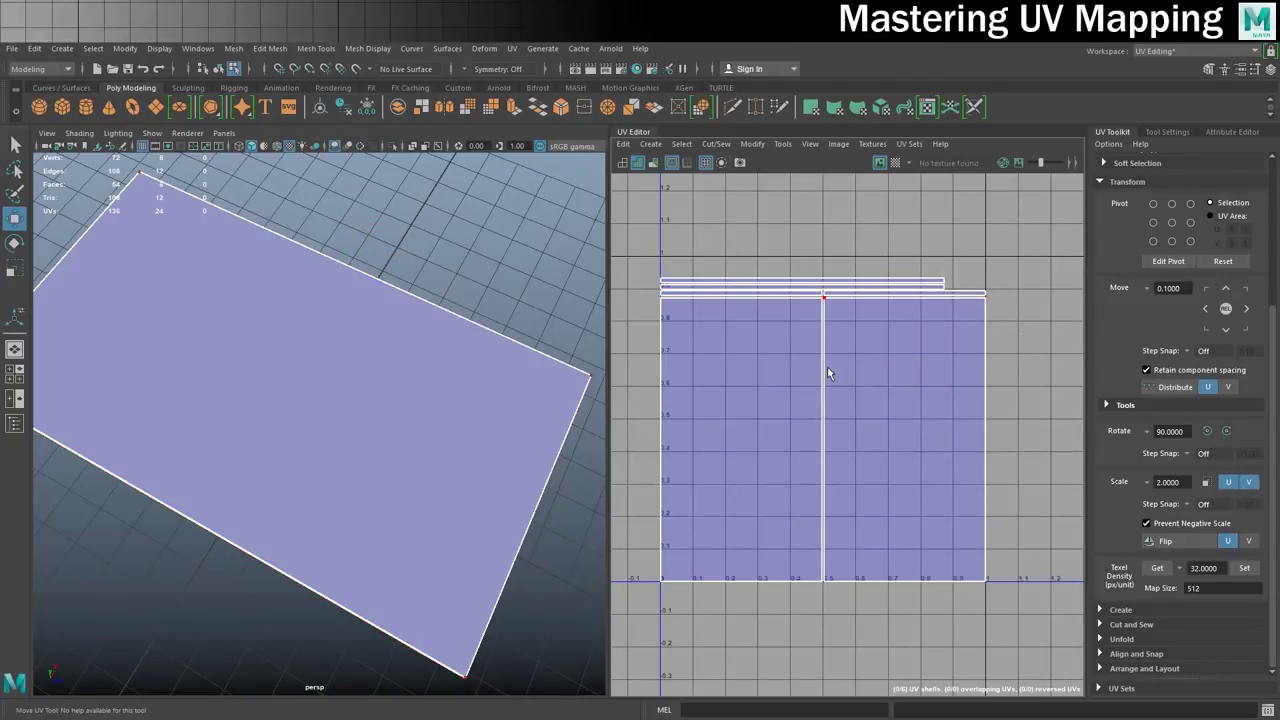
middle_click_drag(803, 380, 836, 350, "alt")
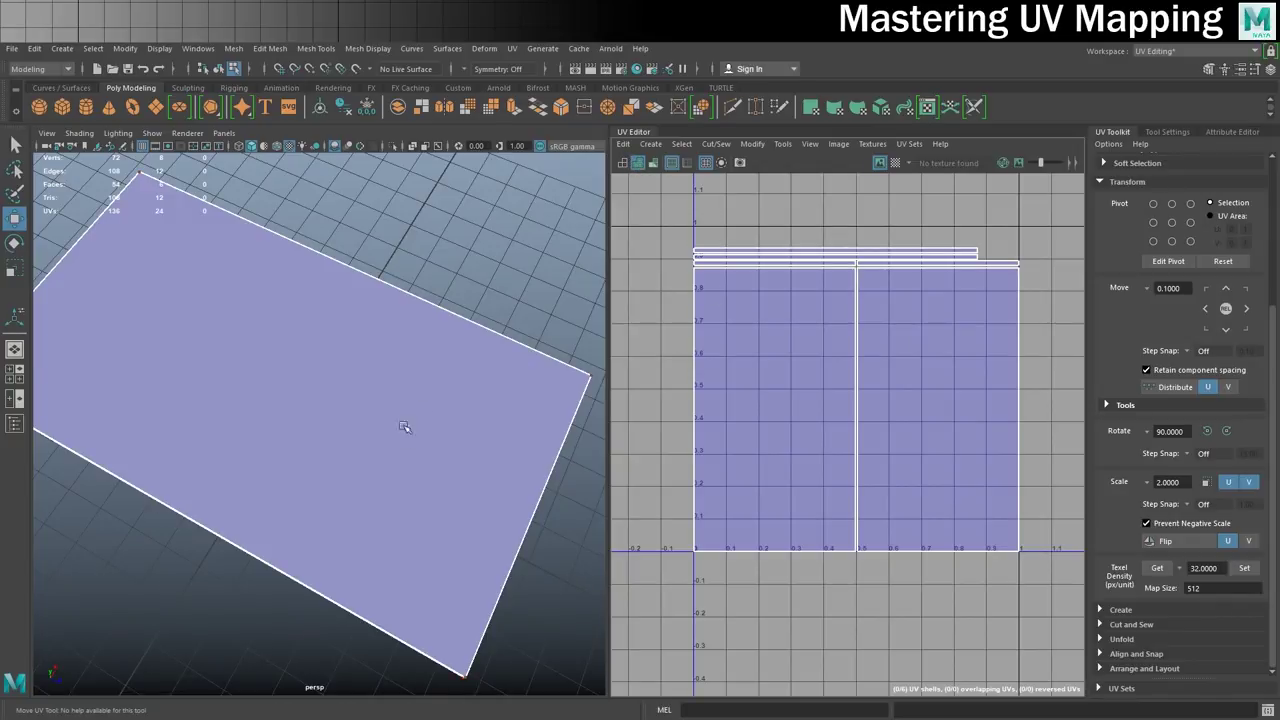
Turn off the UV shell shading and assign the Wood material from the Hypershade to the whole table.
left_click(585, 192)
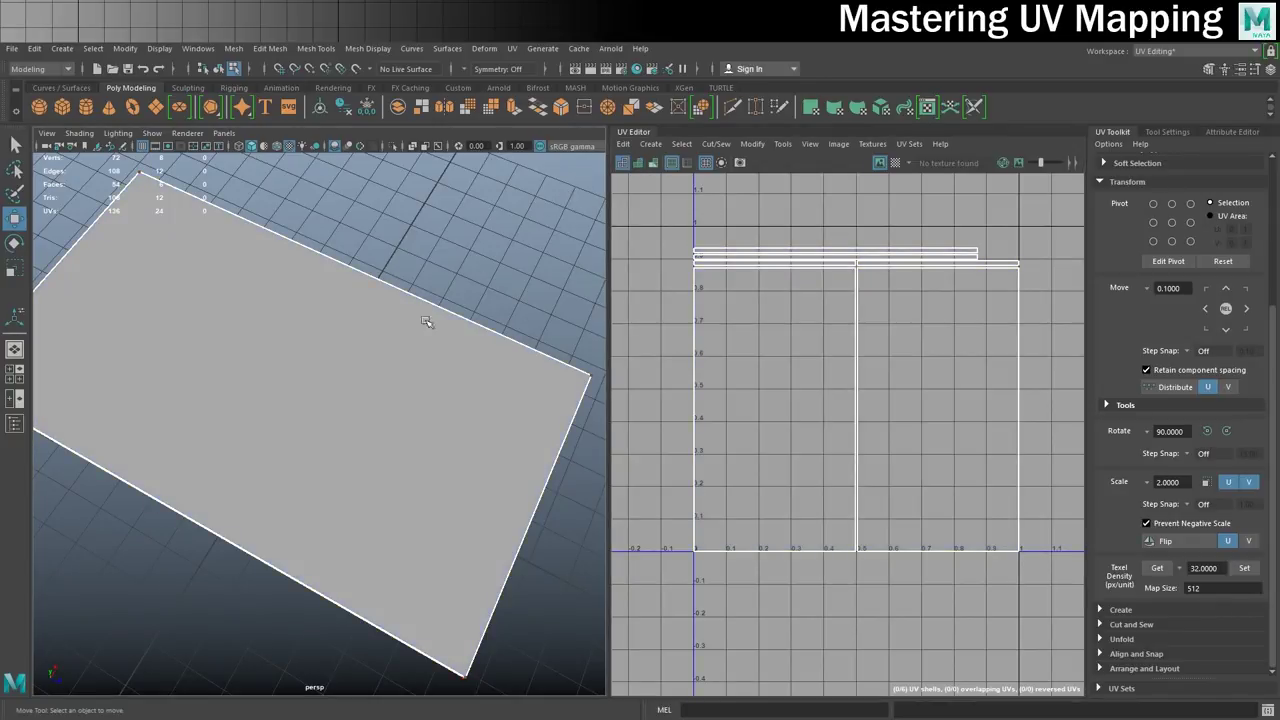
left_click_drag(133, 483, 172, 430, "alt")
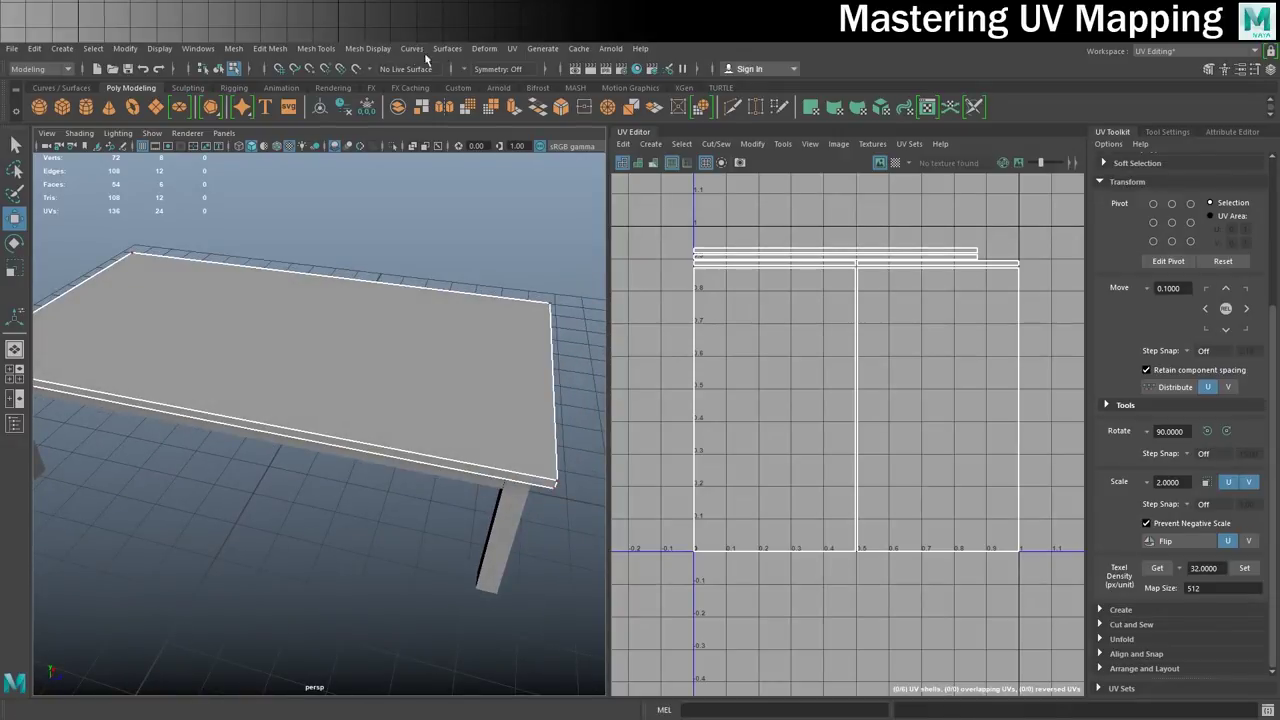
left_click(636, 68)
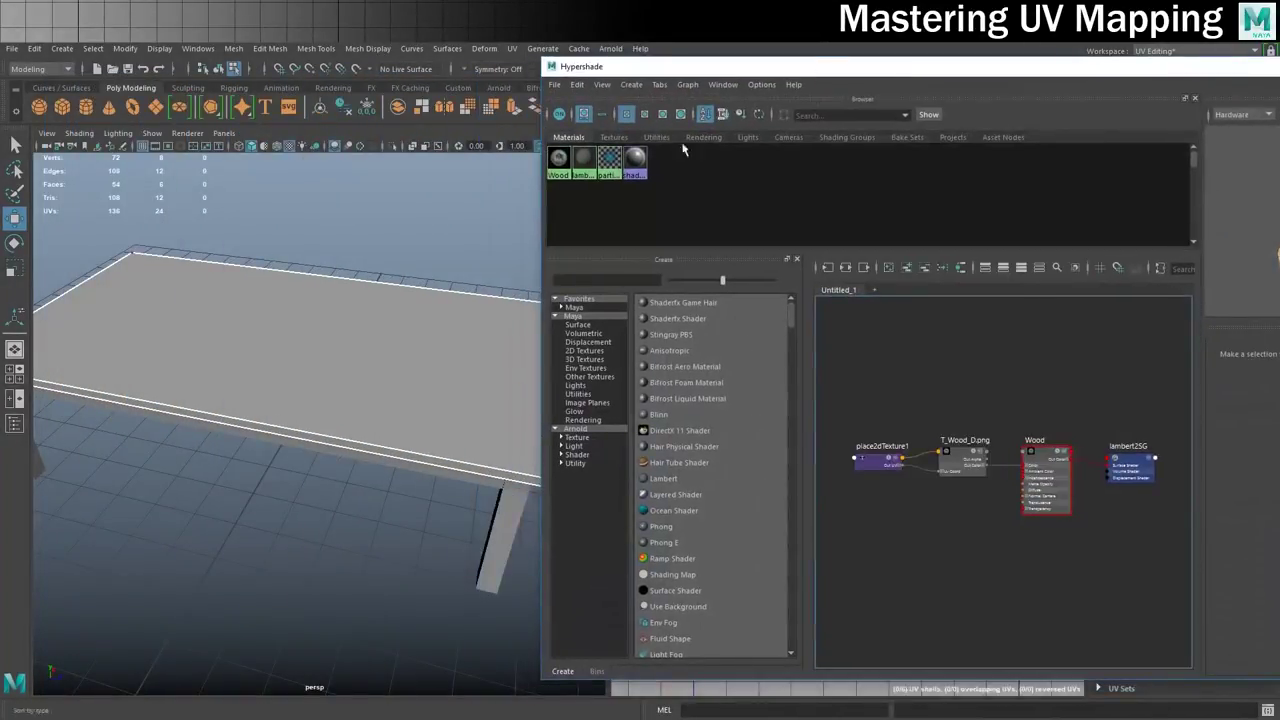
right_click_drag(290, 305, 188, 284)
left_click_drag(188, 284, 488, 516)
right_click_drag(557, 163, 553, 138)
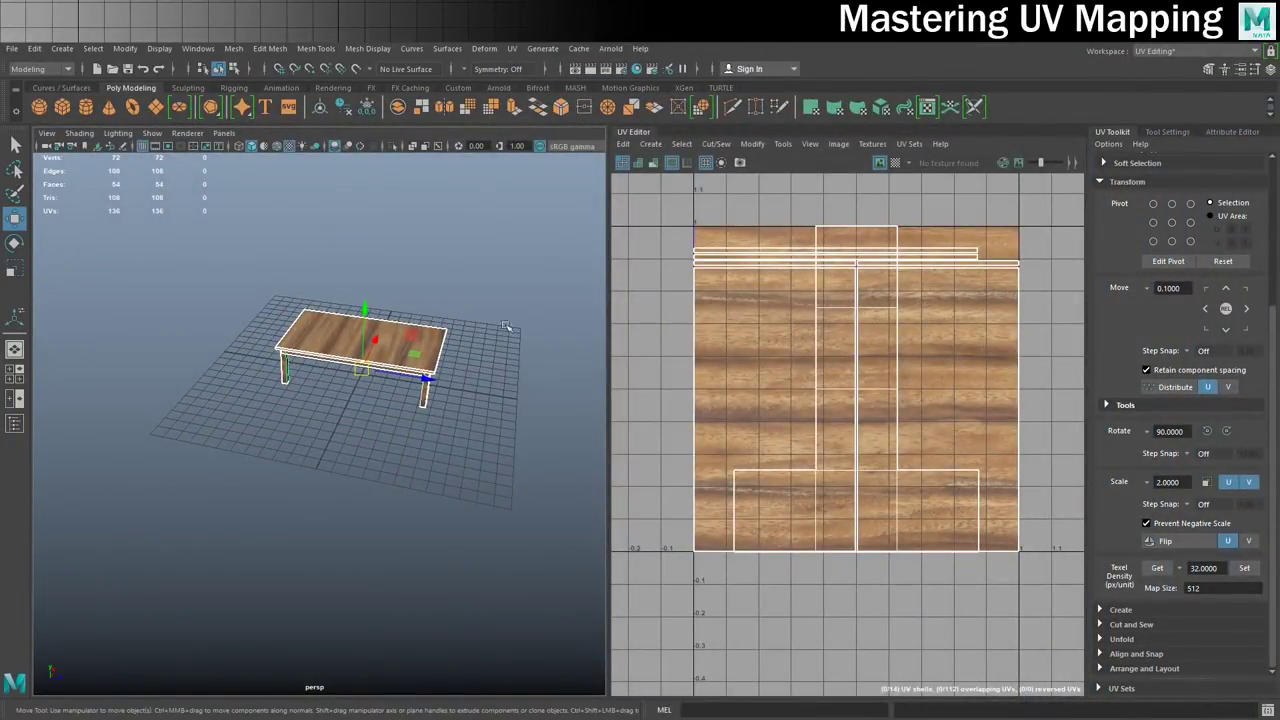
Examine the wood grain up close along the tabletop's edges and corners for visible seams between the top and sides.
scroll(457, 333, "up", 6)
scroll(463, 312, "down", 2)
left_click(465, 275)
scroll(466, 285, "up", 4)
middle_click_drag(497, 280, 301, 448, "alt")
left_click(302, 480)
scroll(311, 474, "up", 6)
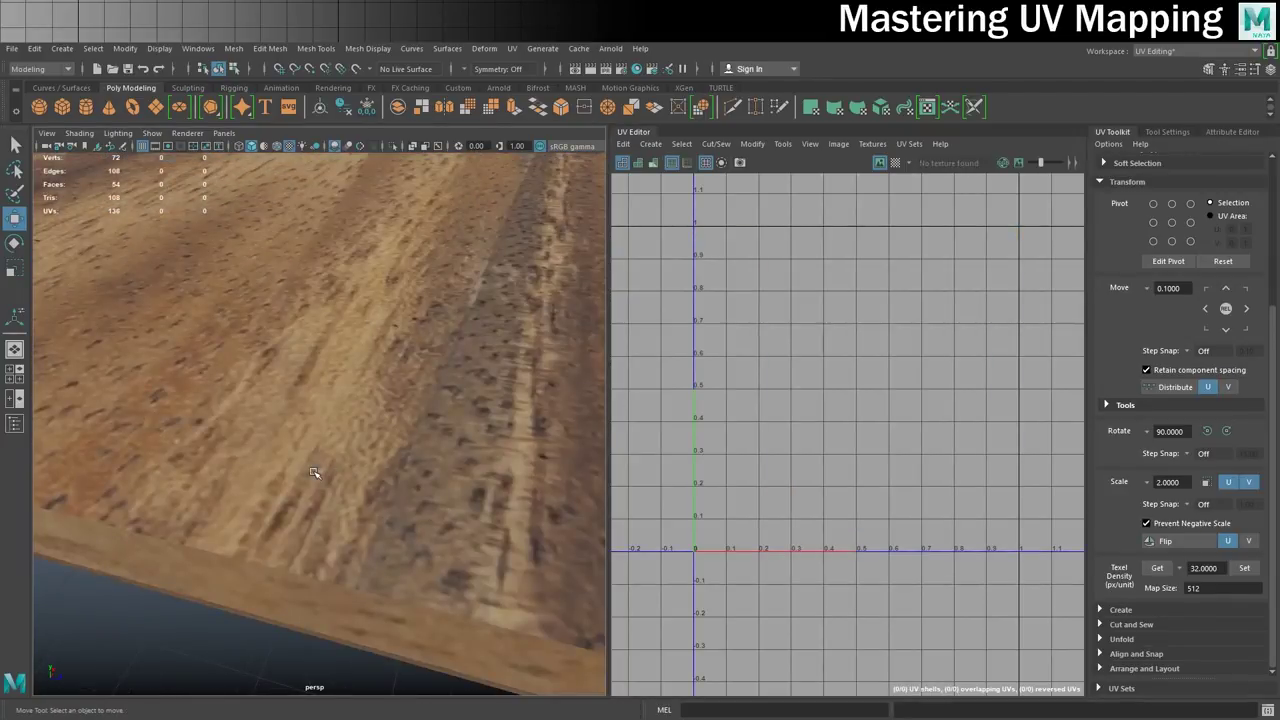
left_click_drag(313, 473, 98, 425, "alt")
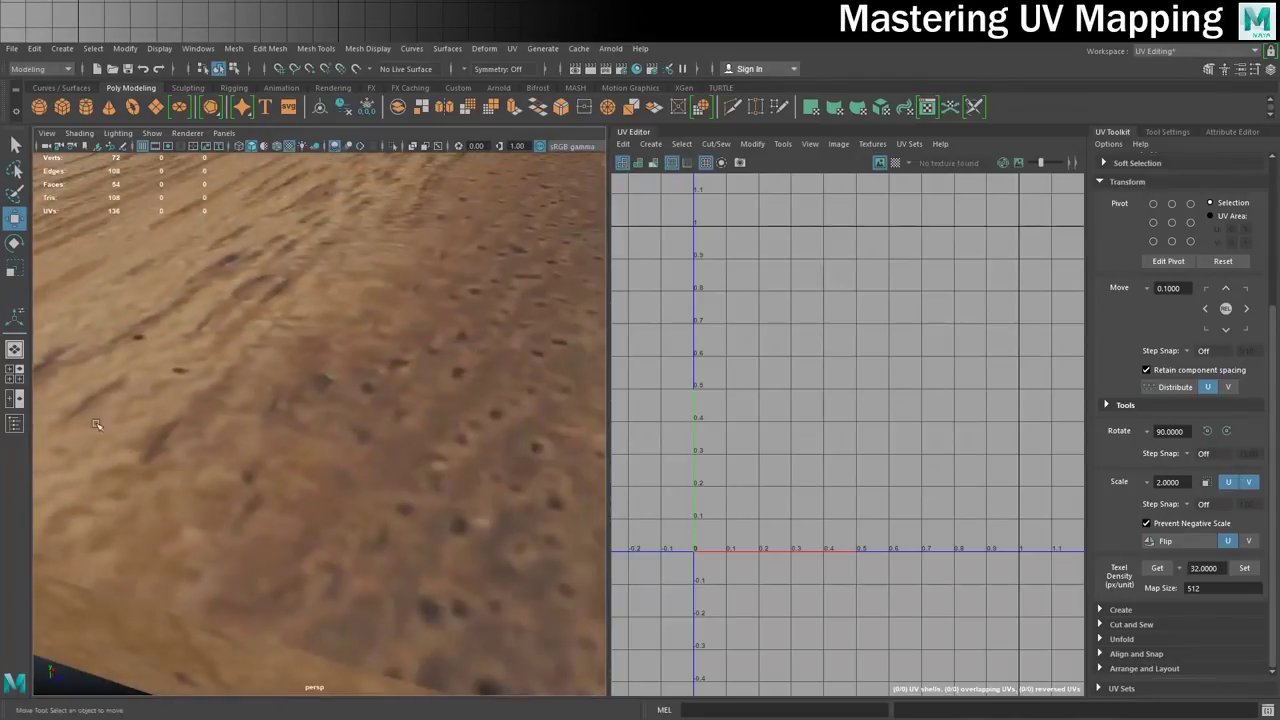
scroll(280, 407, "down", 6)
left_click_drag(360, 408, 343, 440, "alt")
right_click_drag(343, 440, 606, 423, "alt")
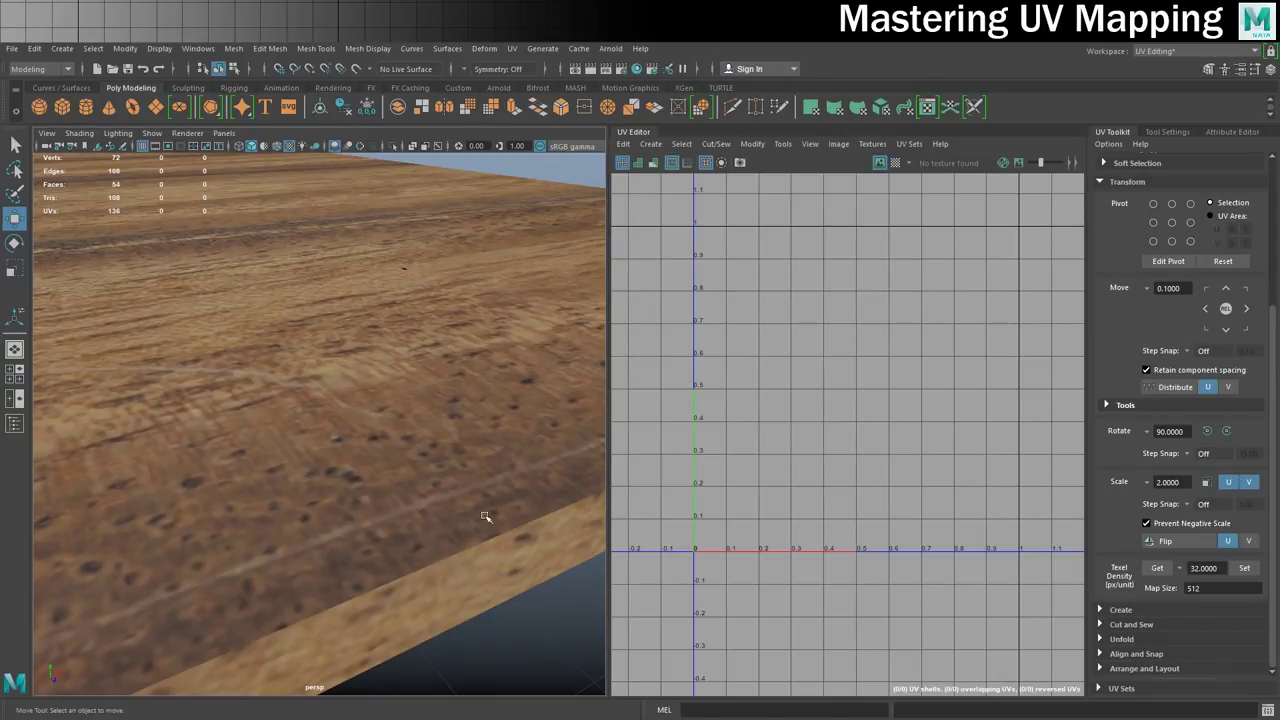
left_click_drag(477, 429, 329, 425, "alt")
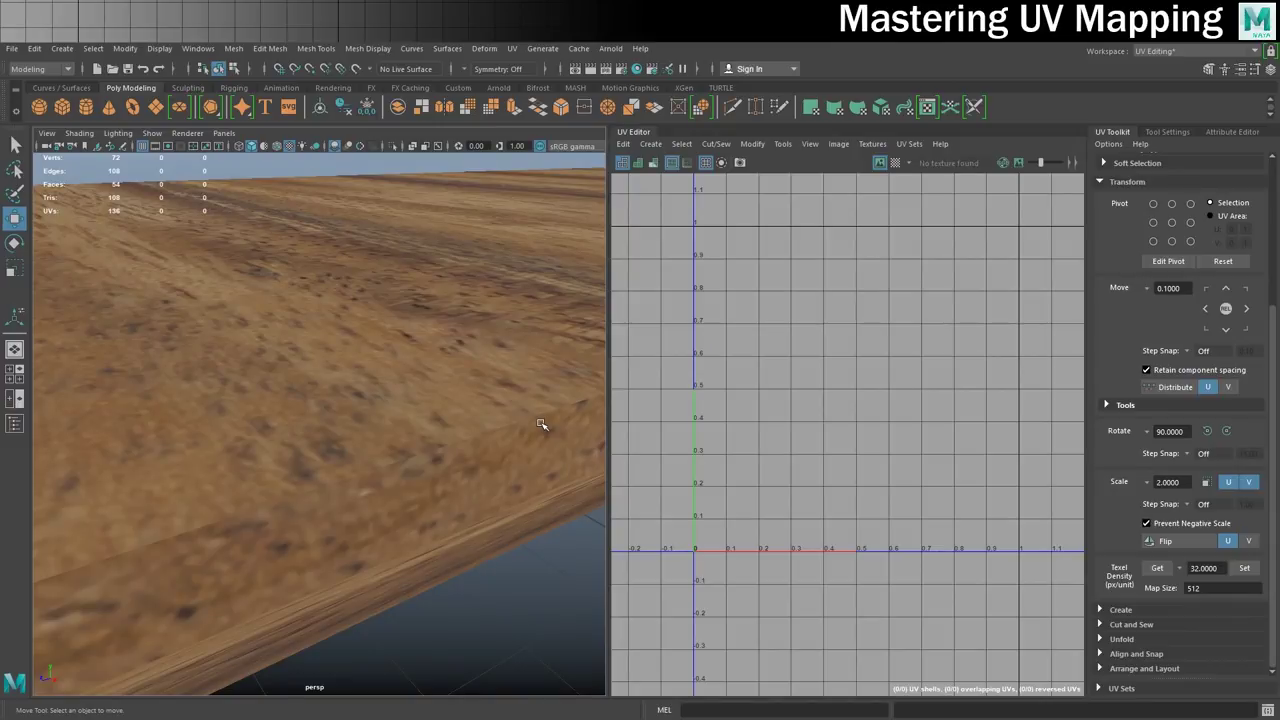
Select the tabletop in textured display and compare the wood on its top and underside with its UV layout.
scroll(430, 395, "down", 10)
left_click(401, 337)
mouse_move(379, 445)
left_mouse_down("alt")
mouse_move(443, 380)
mouse_move(411, 380)
left_mouse_up("alt")
key("6")
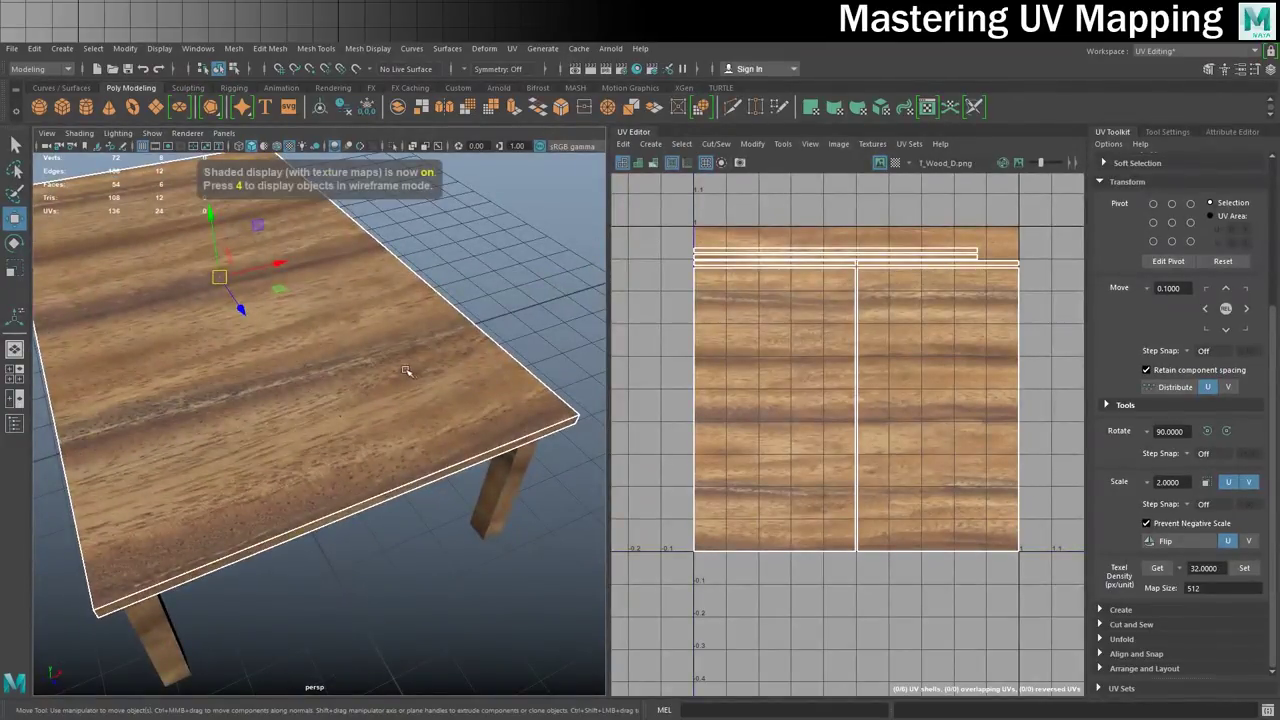
scroll(400, 375, "down", 5)
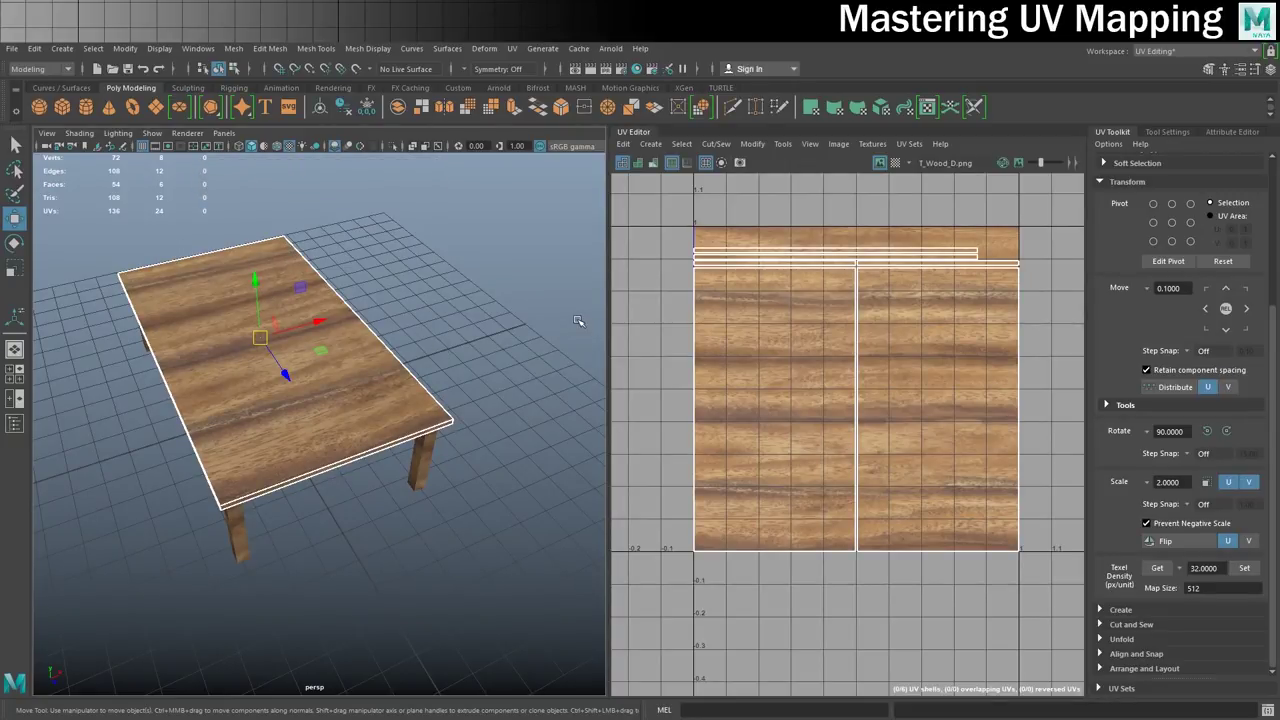
scroll(857, 263, "up", 2)
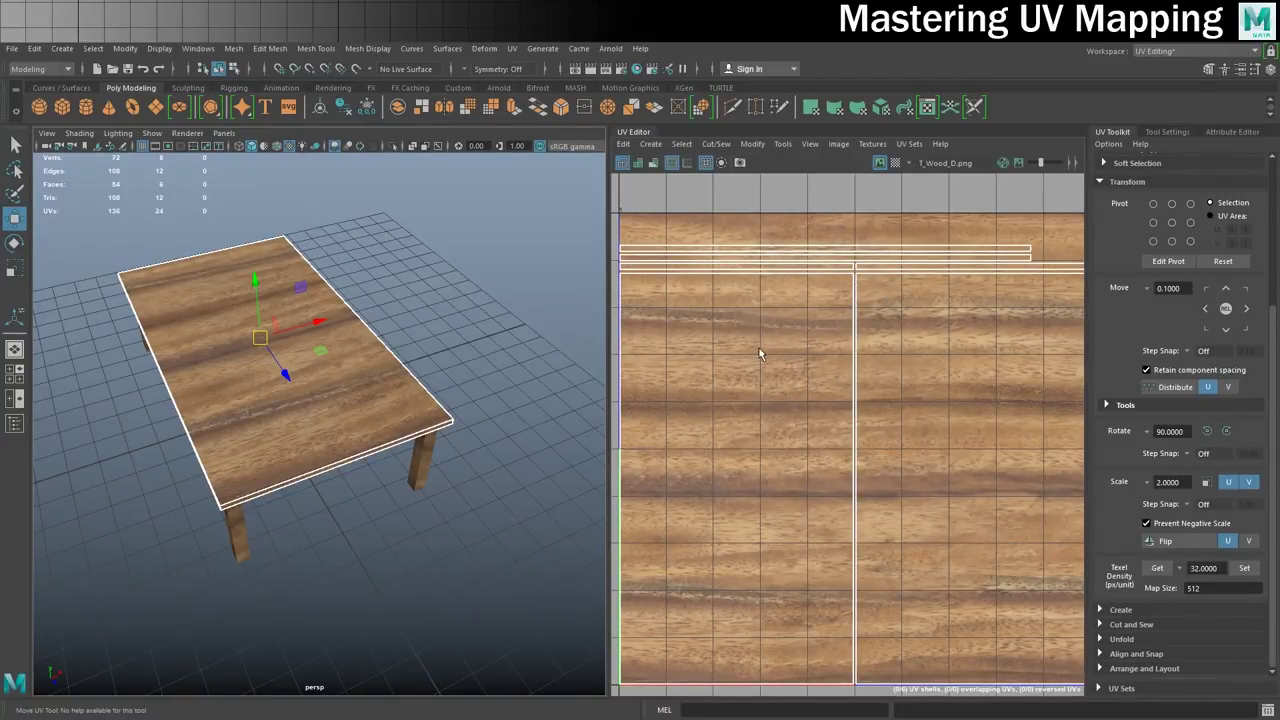
middle_click_drag(759, 352, 836, 306, "alt")
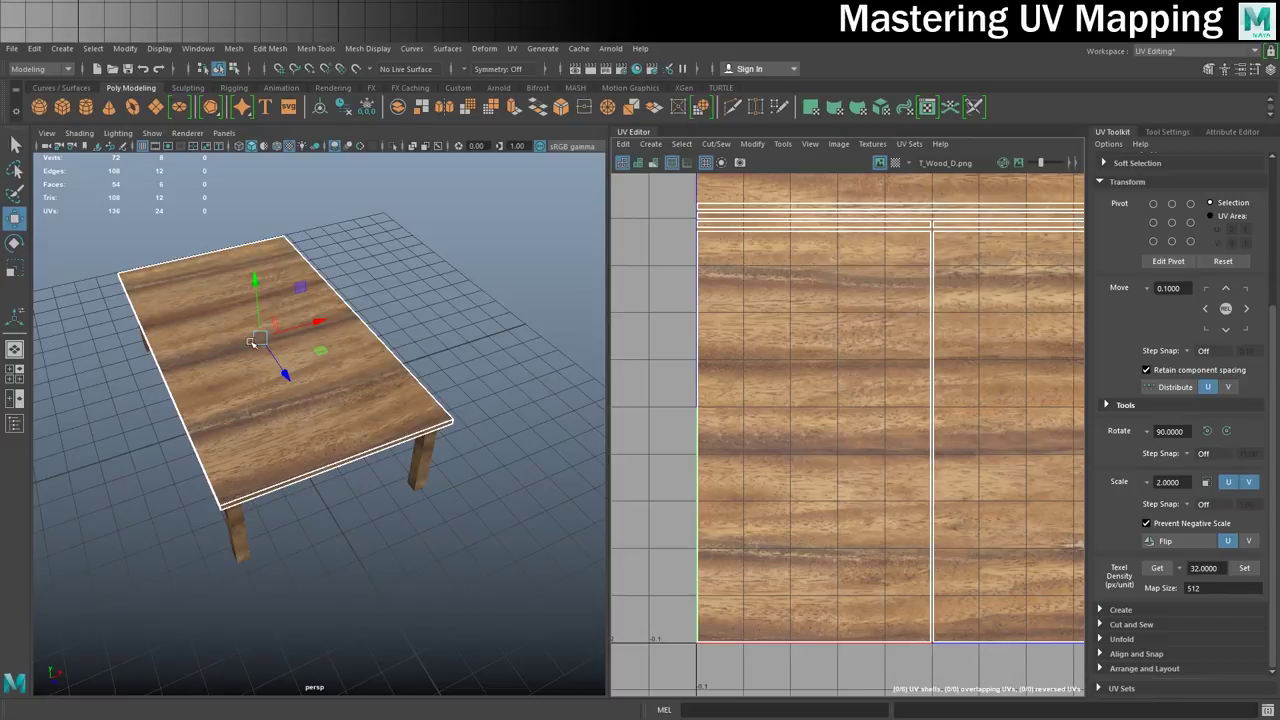
left_click_drag(294, 336, 429, 251, "alt")
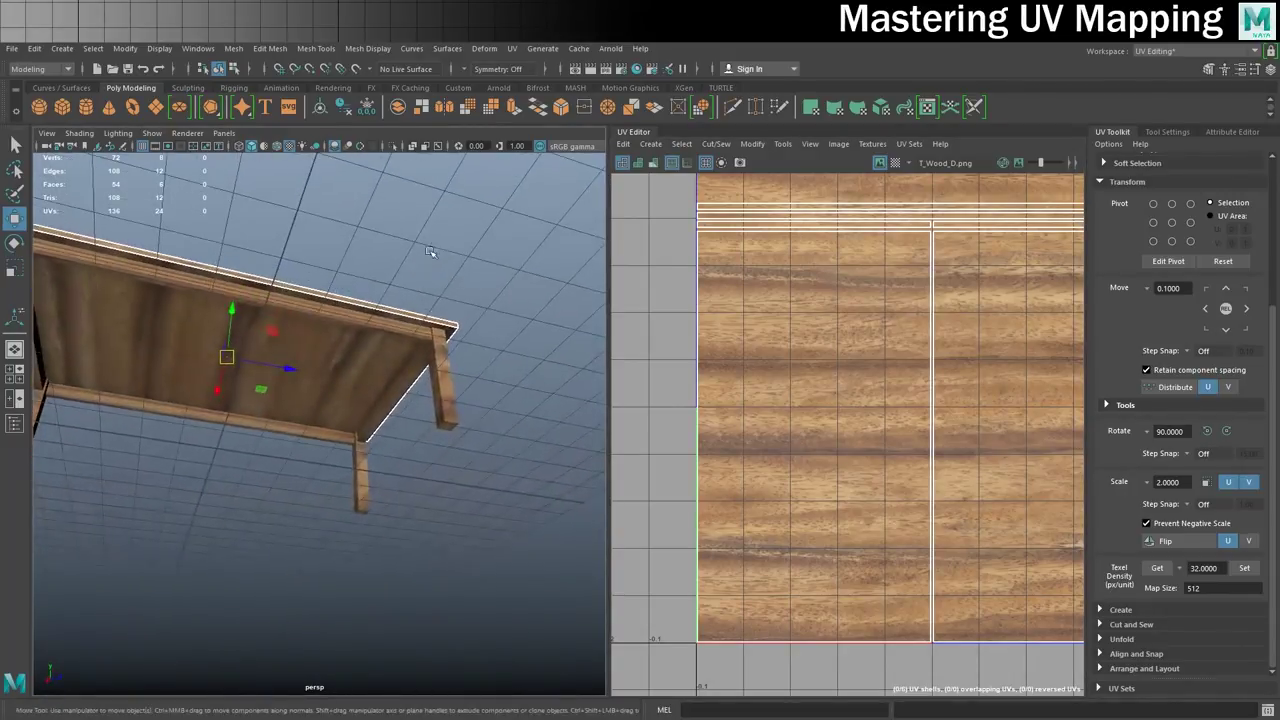
left_click_drag(273, 376, 333, 341, "alt")
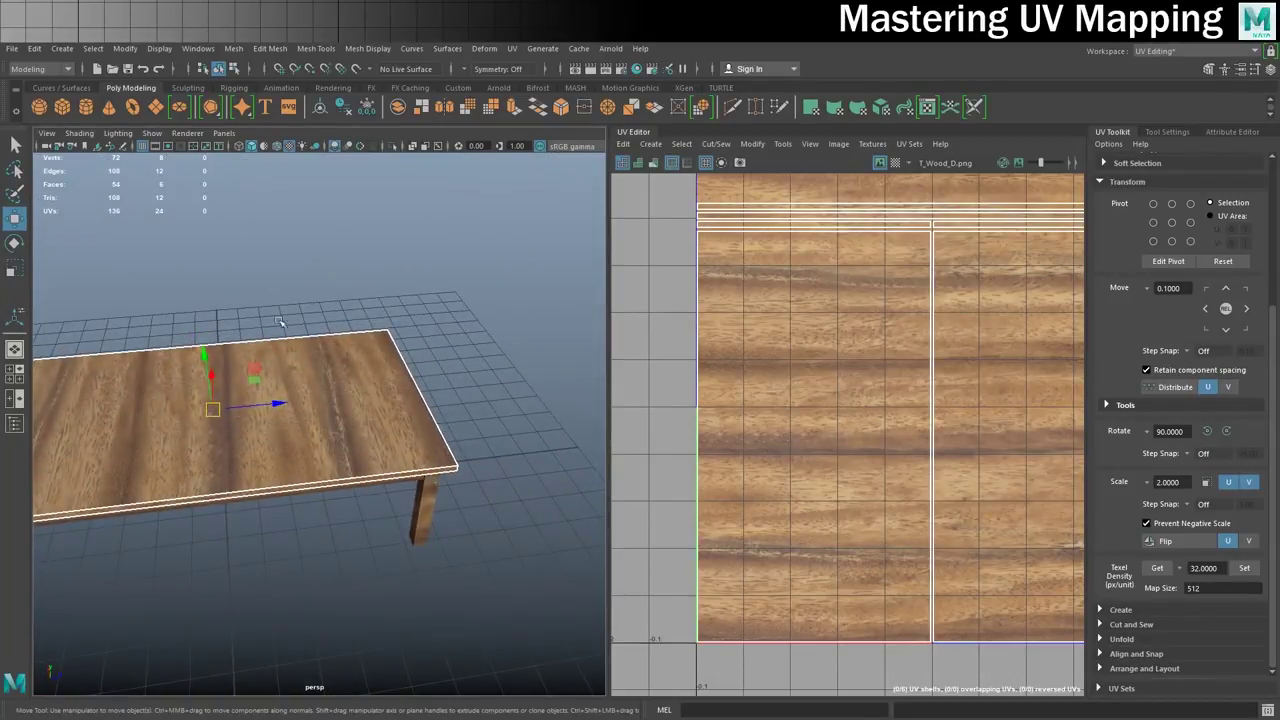
Stitch the matching long side strip to the outer long edge of the tabletop's upper-face shell, using direction A to B.
right_click_drag(809, 353, 796, 347)
left_click(803, 352)
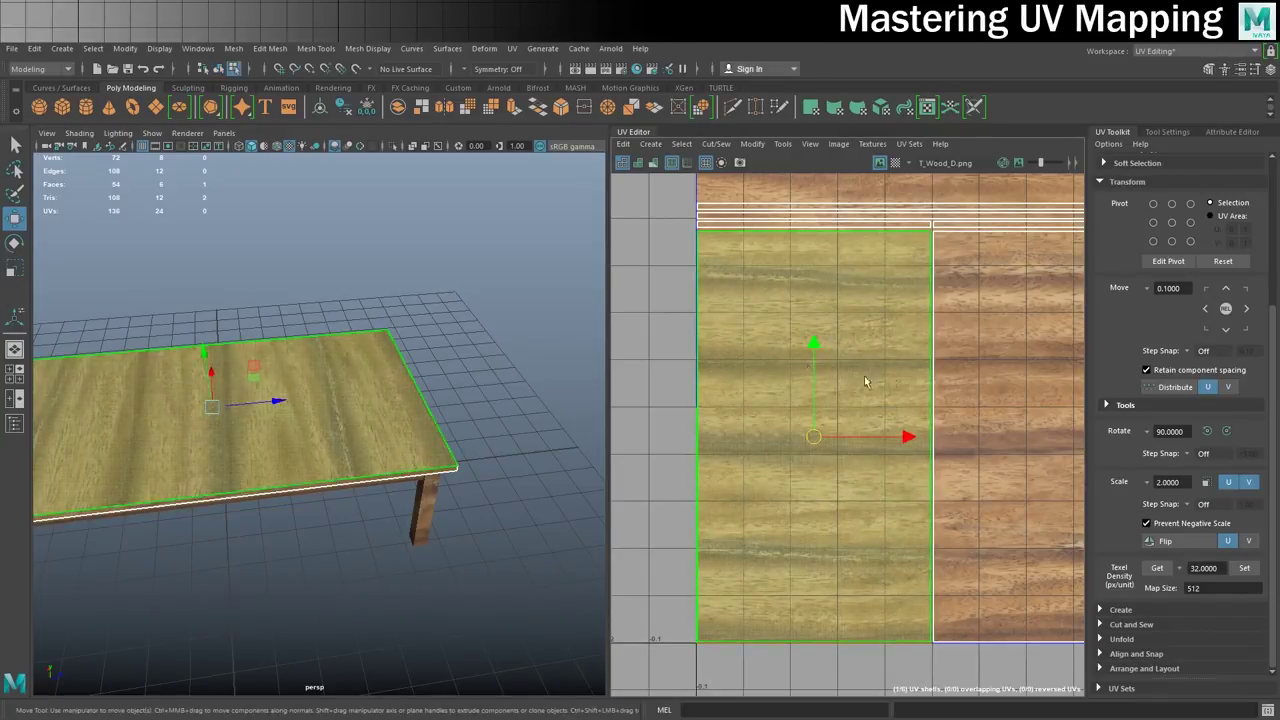
mouse_move(844, 381)
middle_mouse_down("alt")
mouse_move(884, 365)
mouse_move(863, 339)
mouse_move(850, 358)
middle_mouse_up("alt")
right_click_drag(733, 321, 737, 298)
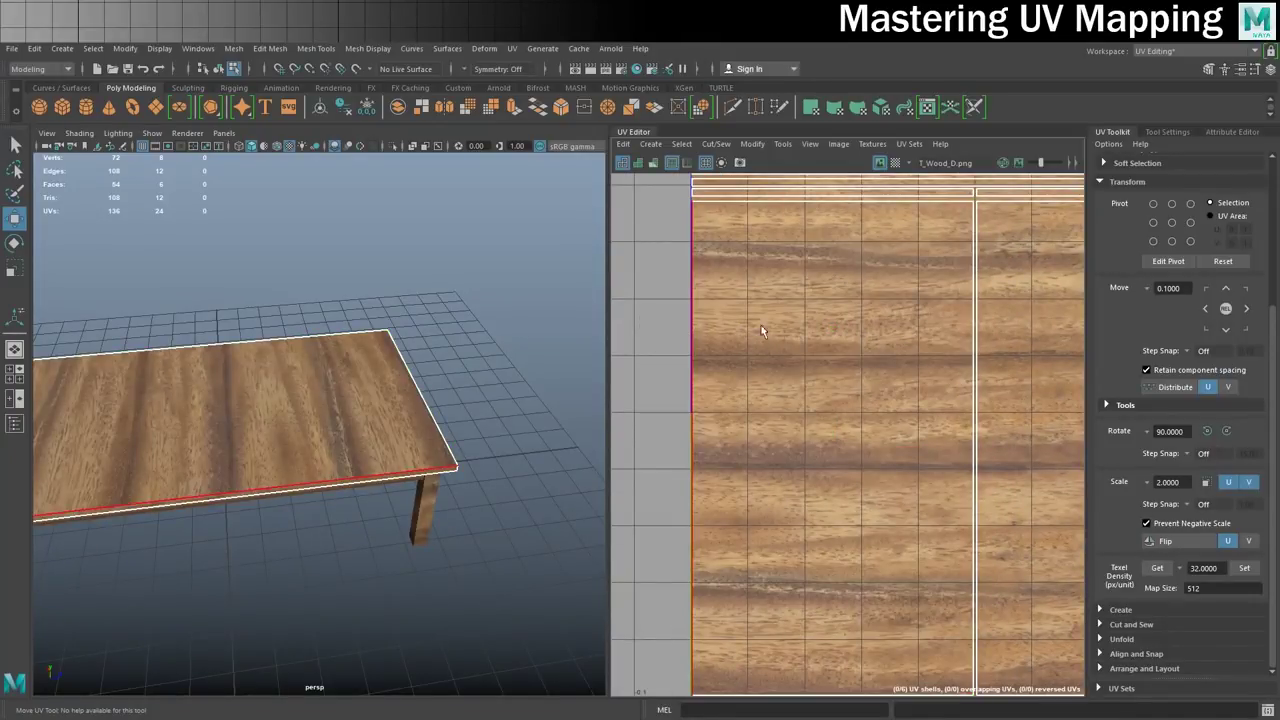
middle_click_drag(871, 360, 845, 447, "alt")
right_click_drag(880, 447, 673, 461, "alt")
middle_click_drag(843, 432, 790, 417, "alt")
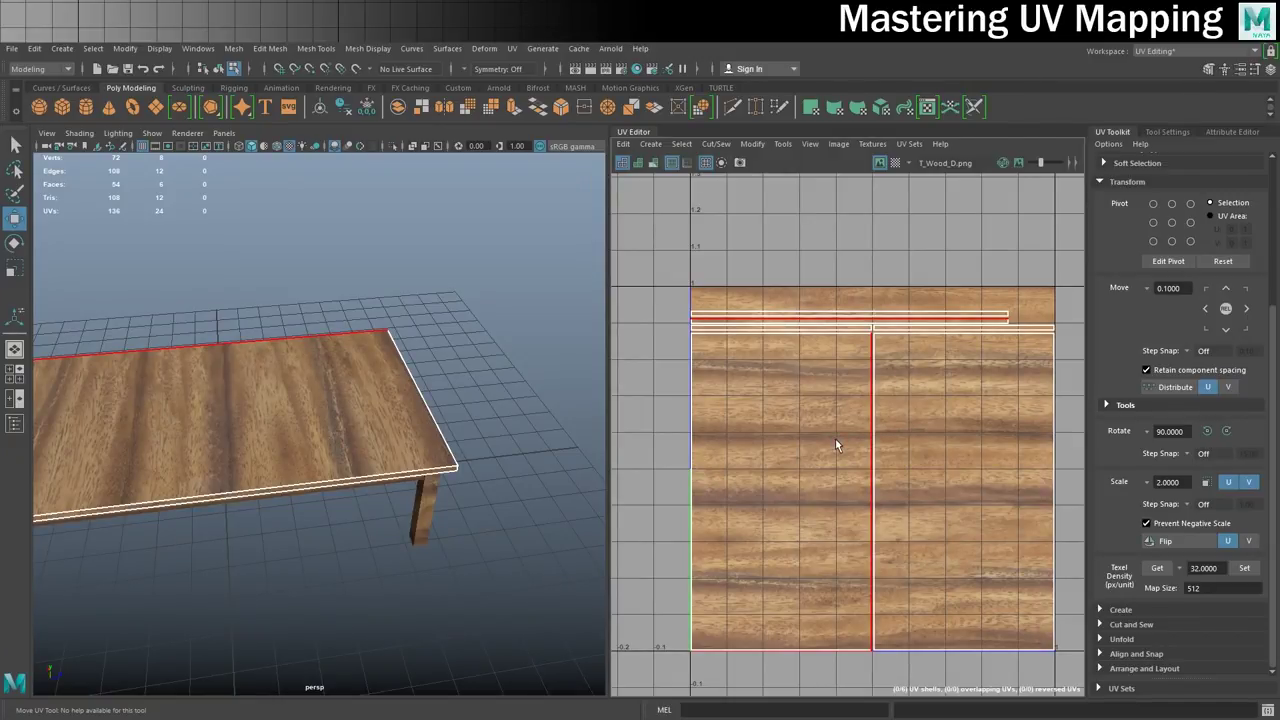
left_click(692, 454)
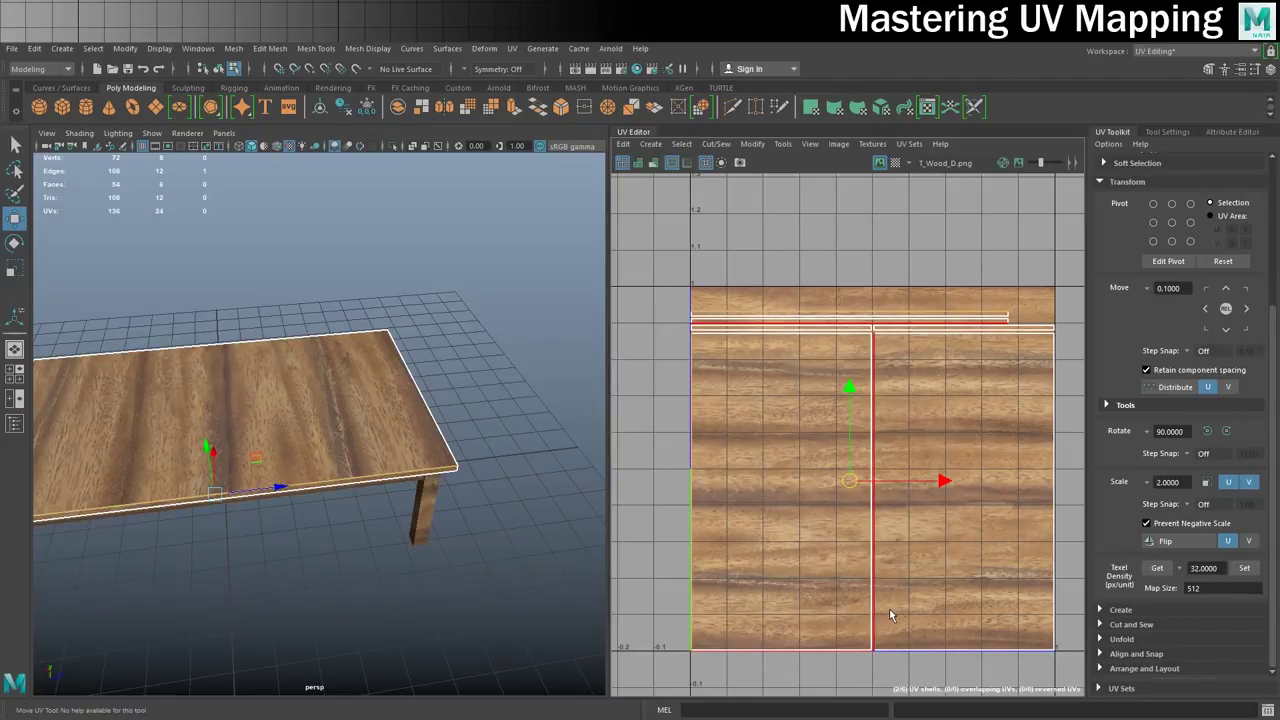
left_click(1101, 183)
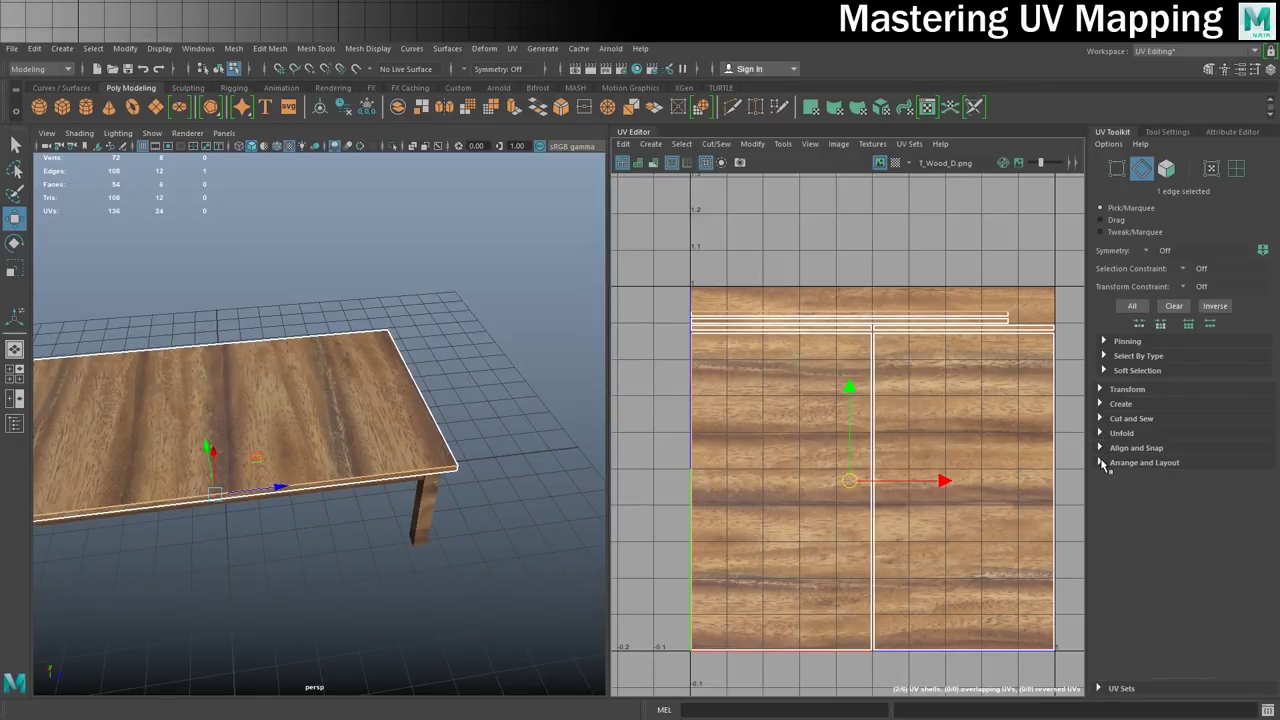
left_click(1129, 420)
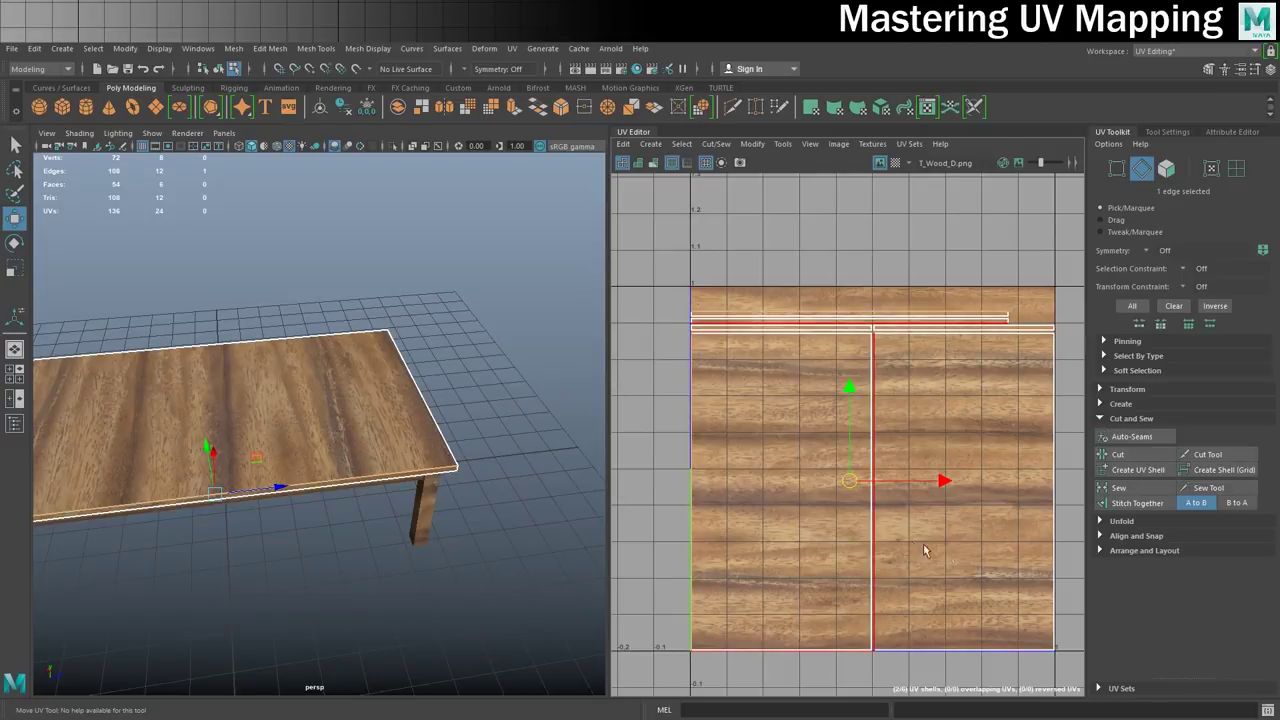
left_click(1140, 503)
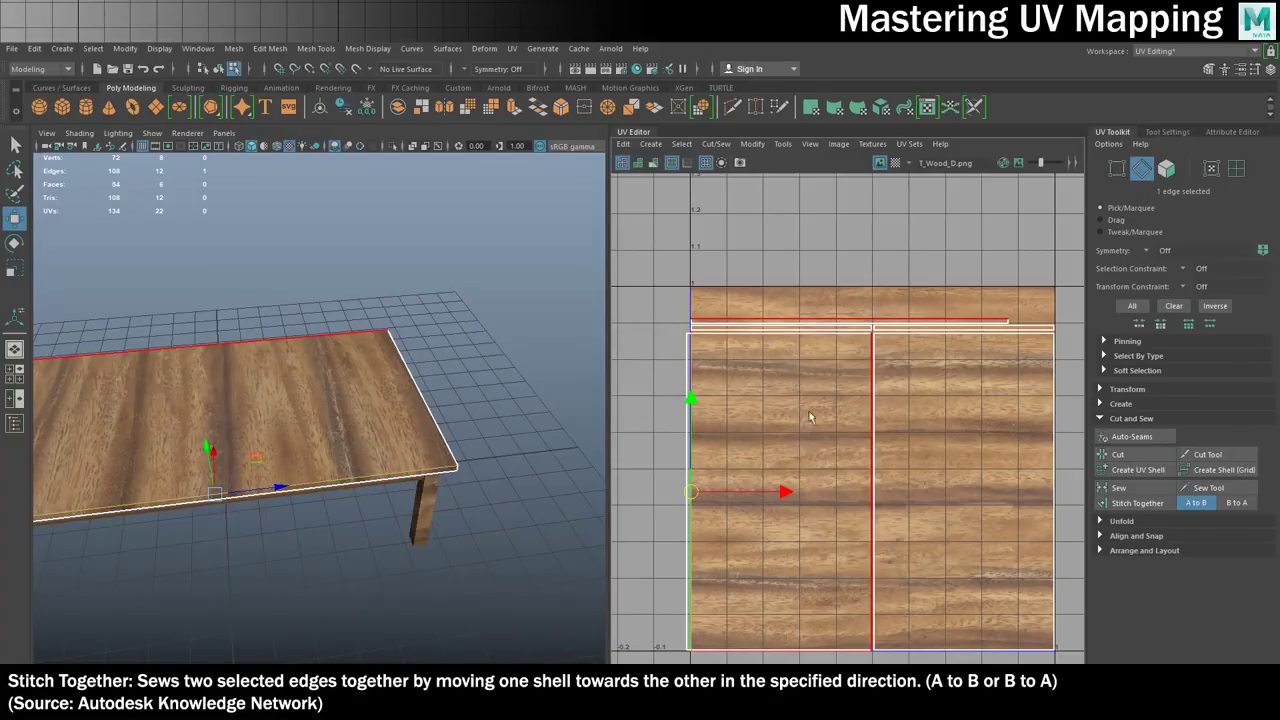
Stitch the remaining long strip to the upper-face shell's inner long edge, and the second large shell to that strip.
left_click(870, 435)
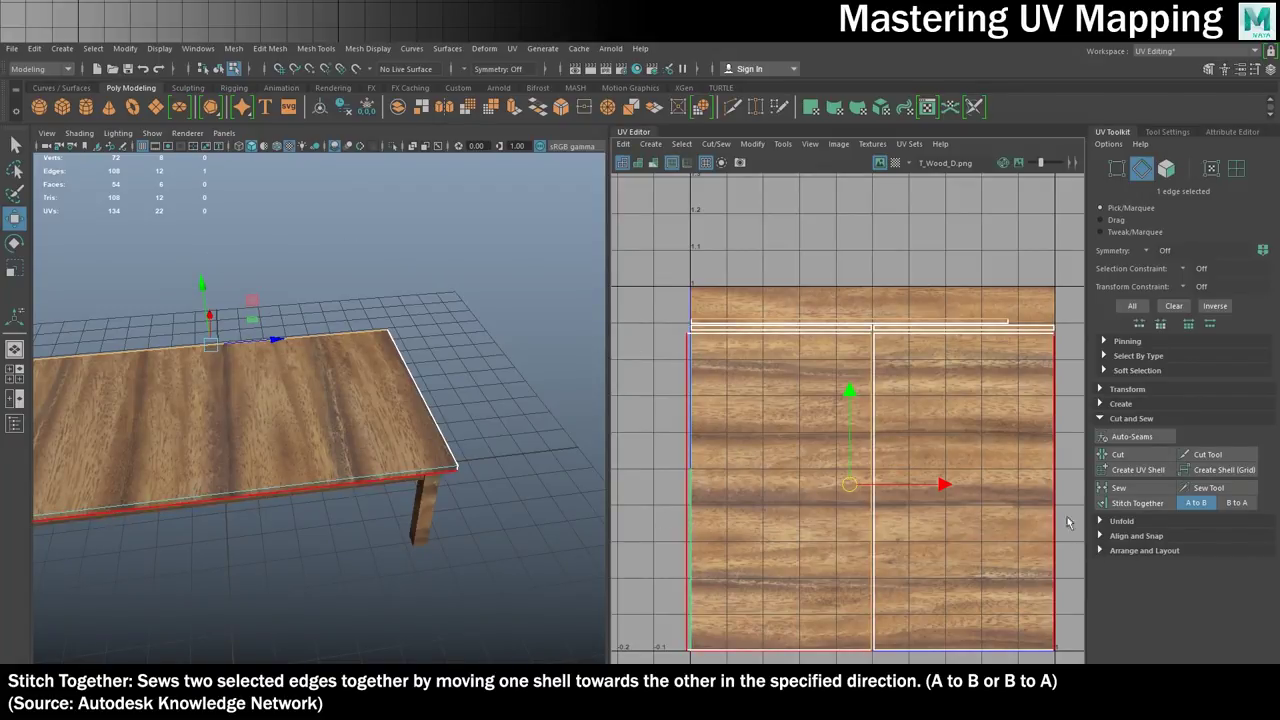
left_click(1146, 504)
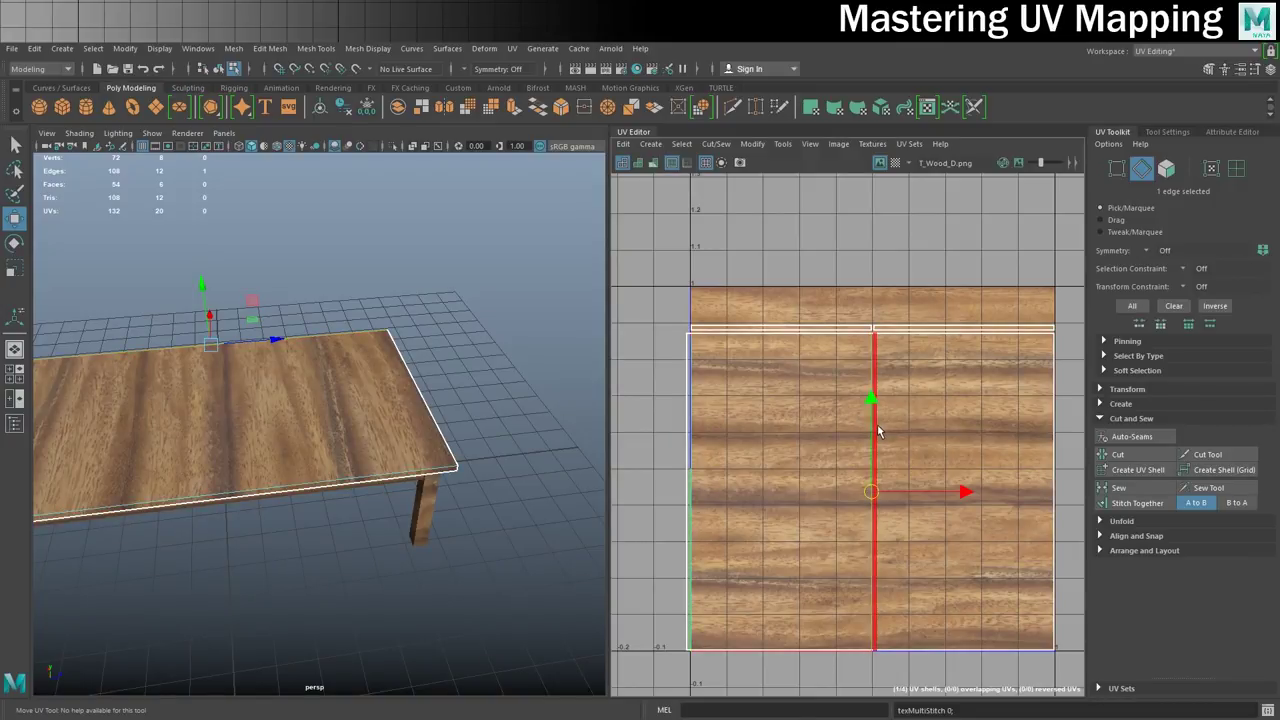
left_click(873, 378)
left_click(1127, 503)
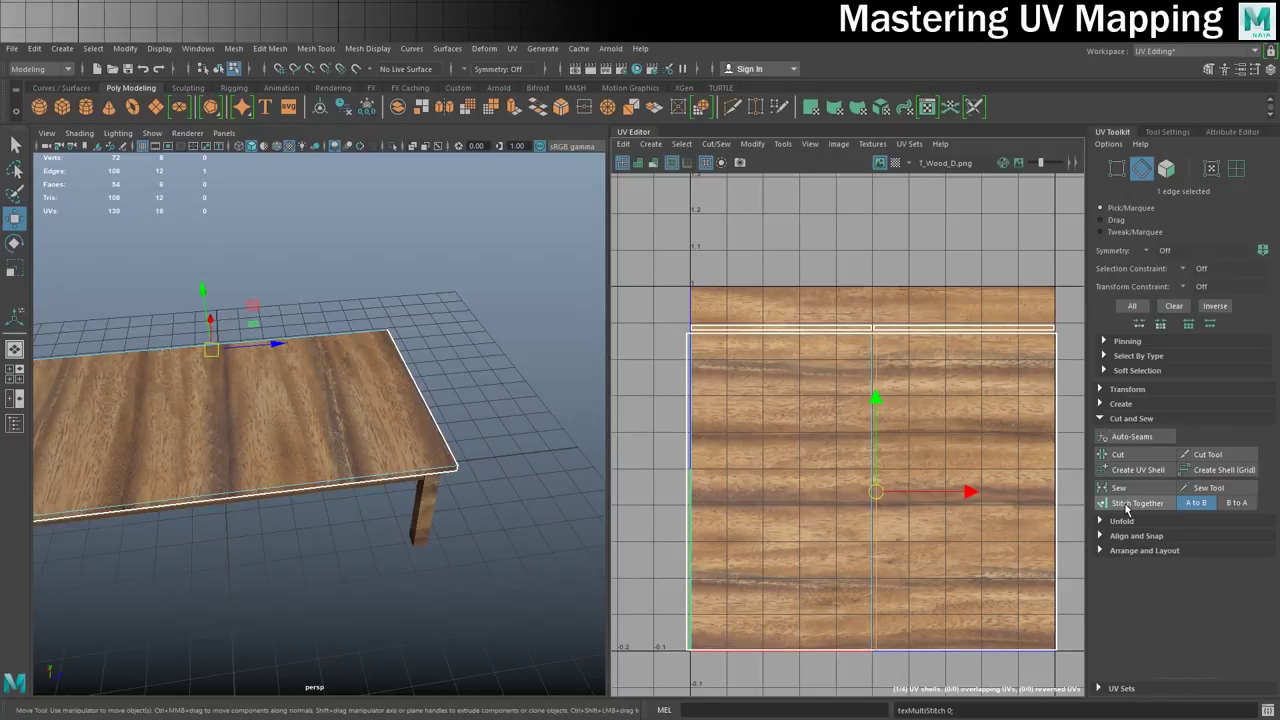
Select the combined tabletop shell and move it slightly down, away from the two end strips.
right_click_drag(892, 380, 846, 358)
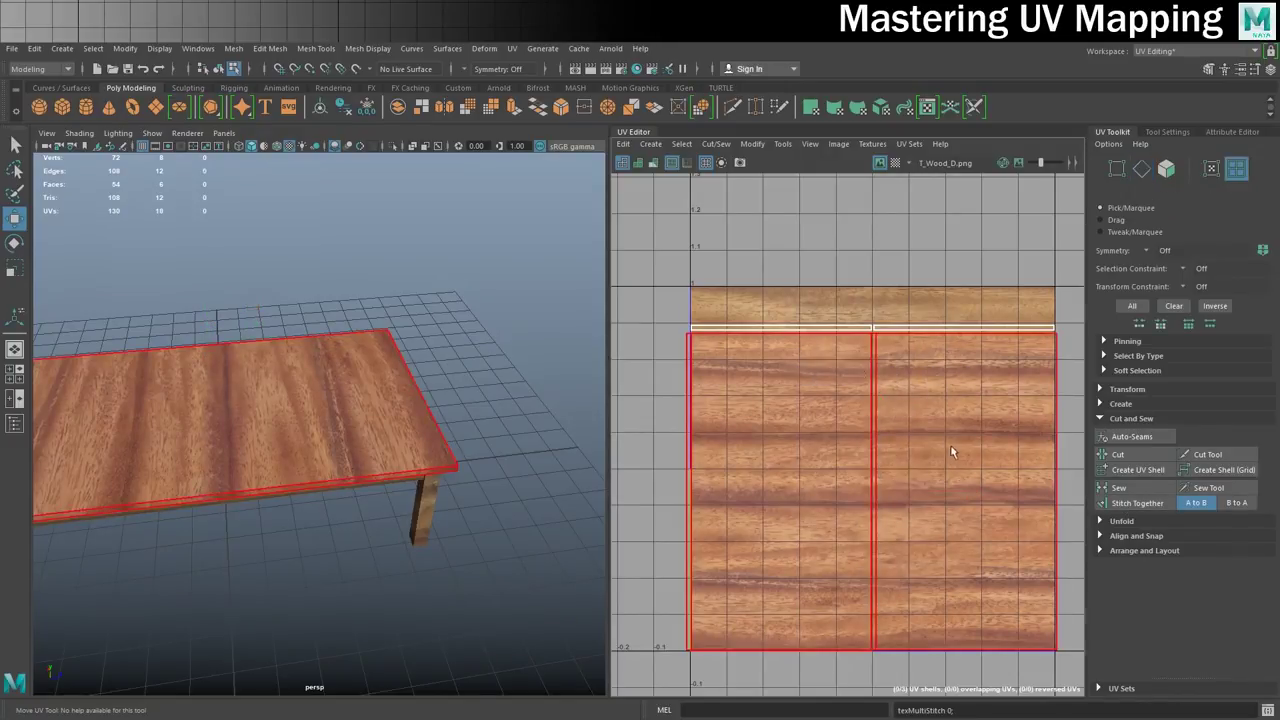
left_click(951, 452)
scroll(863, 473, "down", 3)
mouse_move(897, 473)
left_mouse_down()
mouse_move(725, 286)
mouse_move(874, 441)
mouse_move(838, 392)
mouse_move(882, 531)
mouse_move(905, 498)
mouse_move(897, 487)
left_mouse_up()
scroll(902, 481, "up", 3)
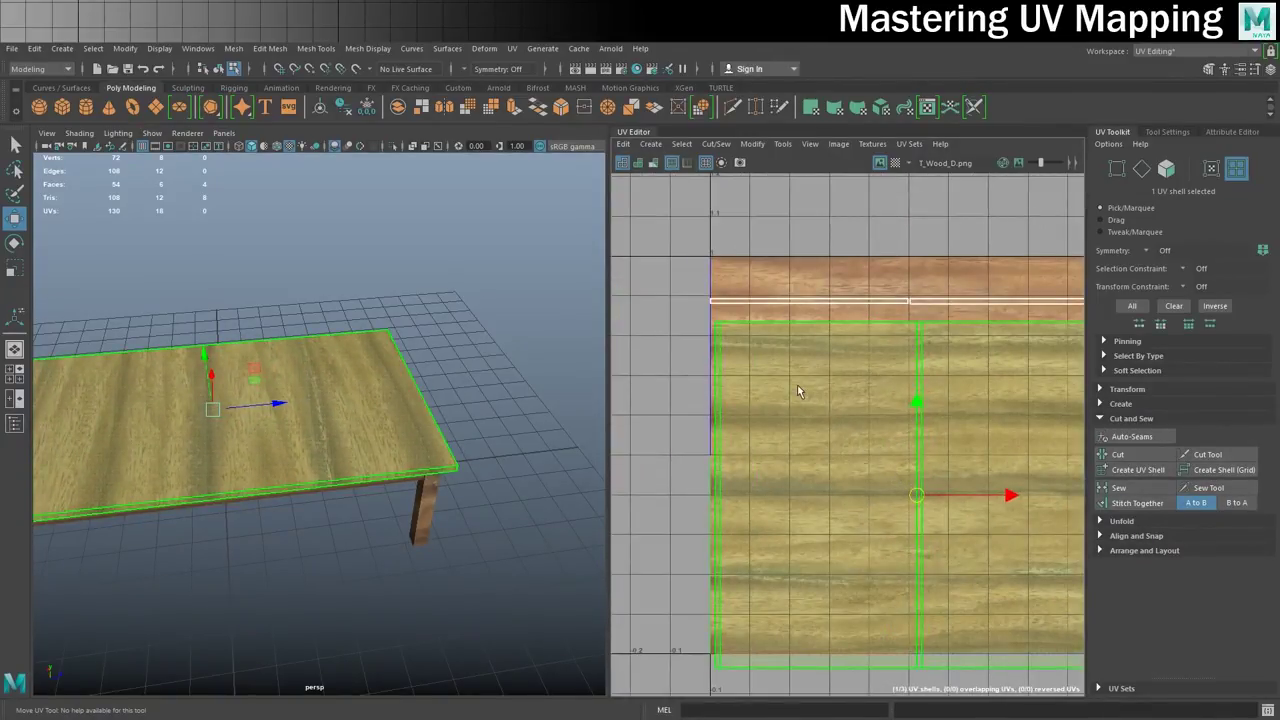
Stitch the two short end strips to the opposite short edges of the combined tabletop shell, using direction A to B.
middle_click_drag(755, 362, 777, 362, "alt")
right_click_drag(842, 408, 836, 374)
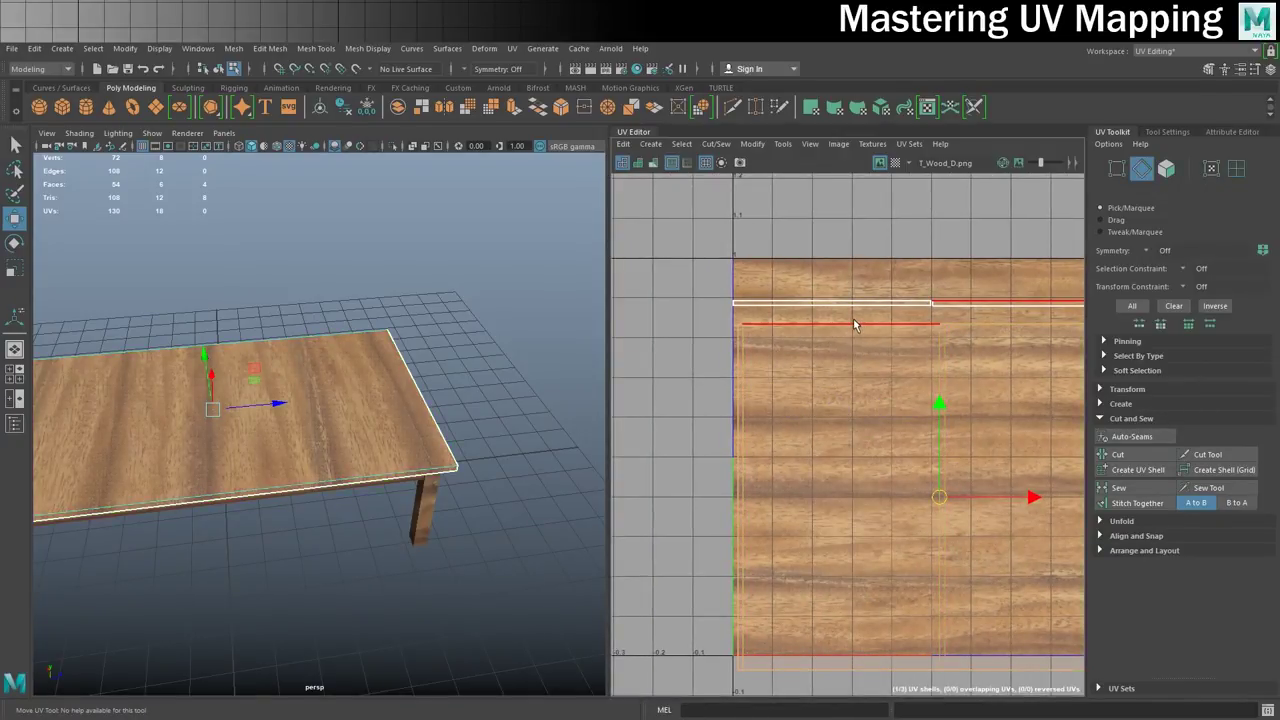
left_click(848, 324)
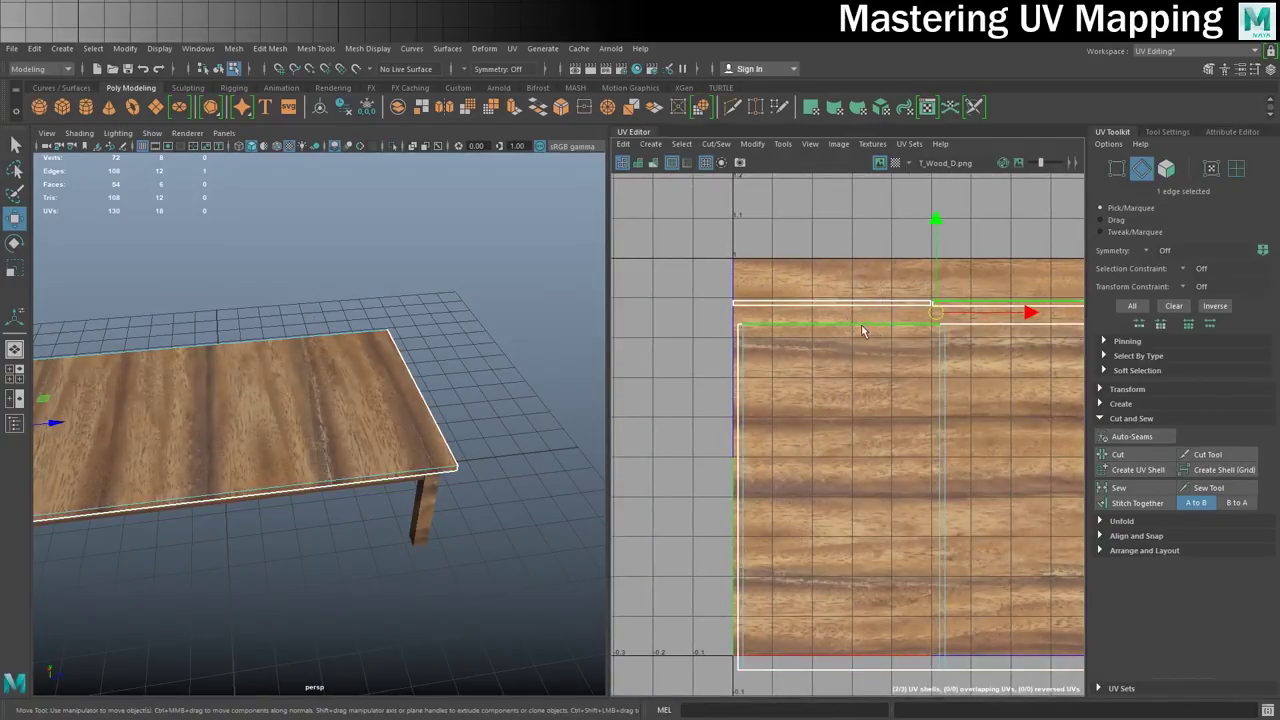
left_click(1148, 503)
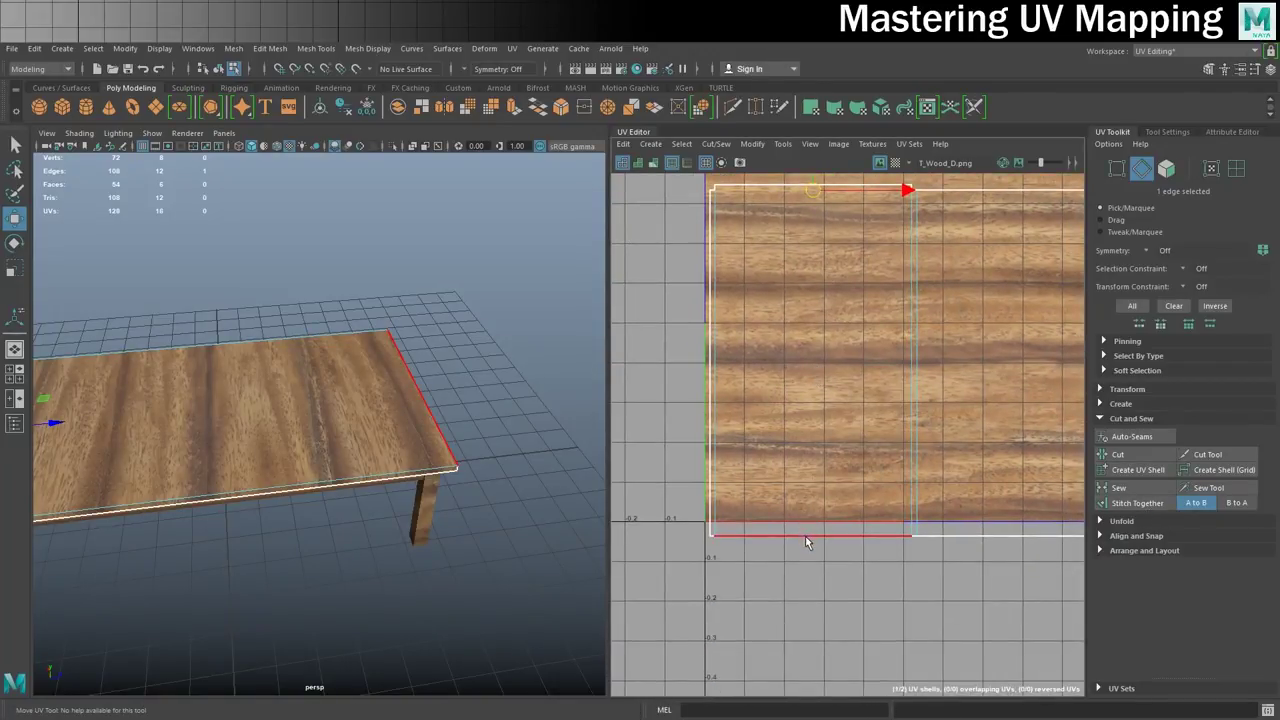
left_click(806, 536)
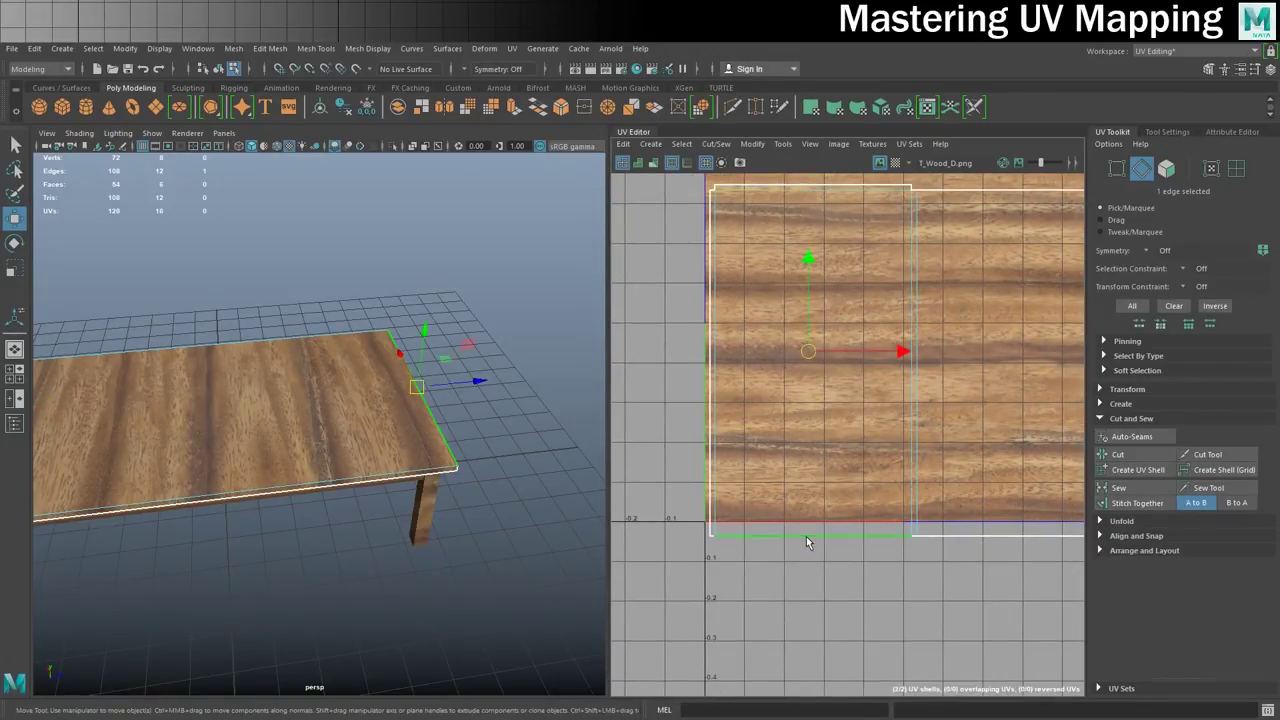
left_click(1145, 505)
scroll(814, 391, "down", 3)
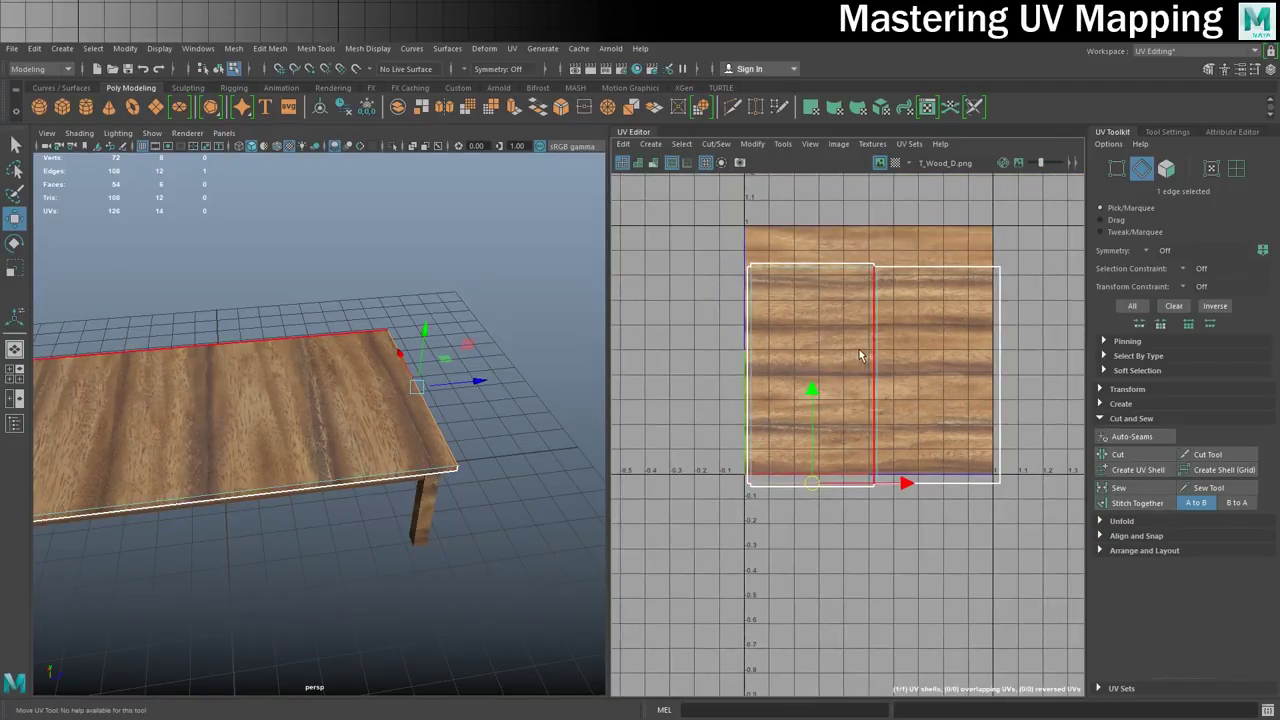
middle_click_drag(857, 351, 846, 369, "alt")
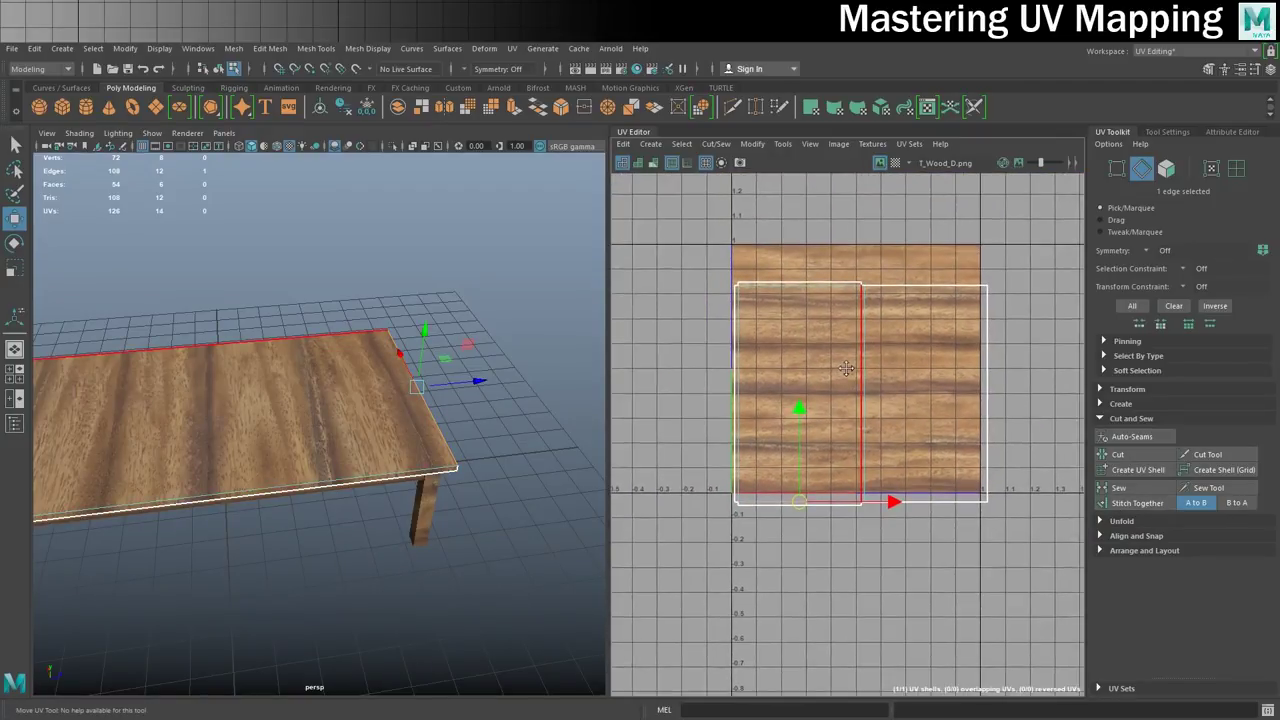
Return to object mode, deselect the tabletop and examine how the wood grain runs over its edges and corners from several sides.
right_click(914, 400)
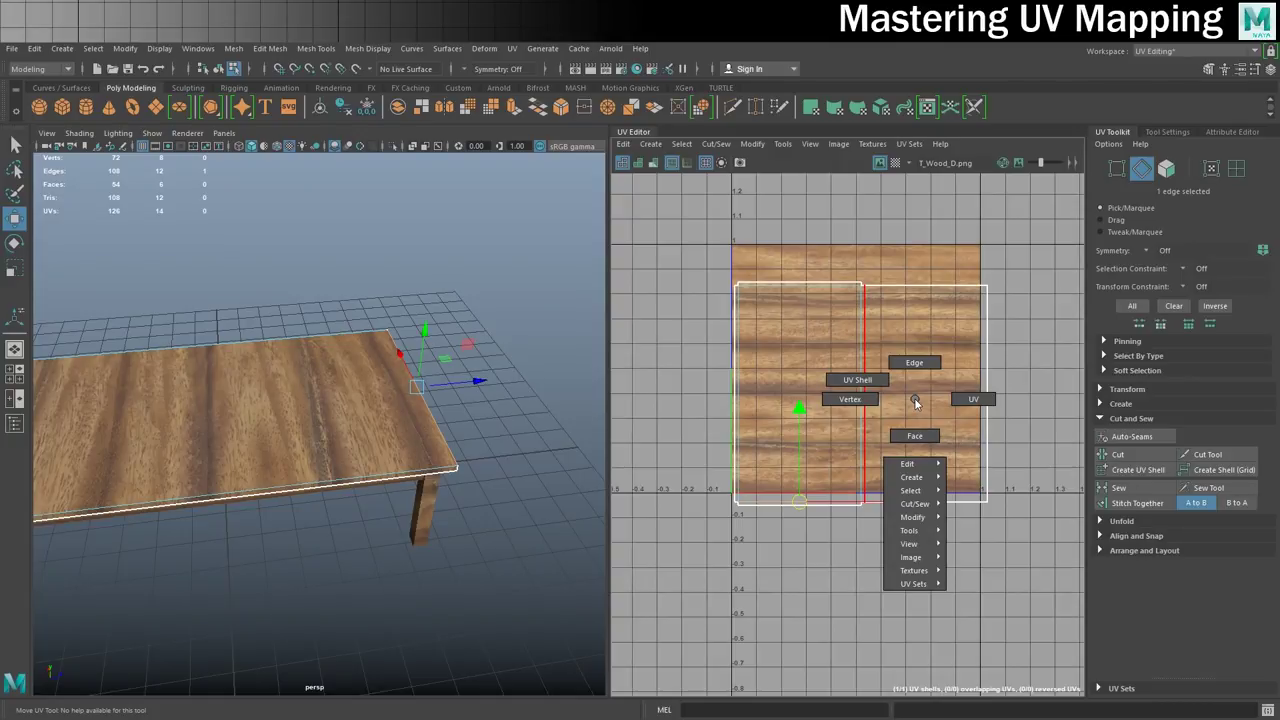
scroll(264, 442, "up", 3)
right_click_drag(421, 349, 482, 329)
left_click(502, 302)
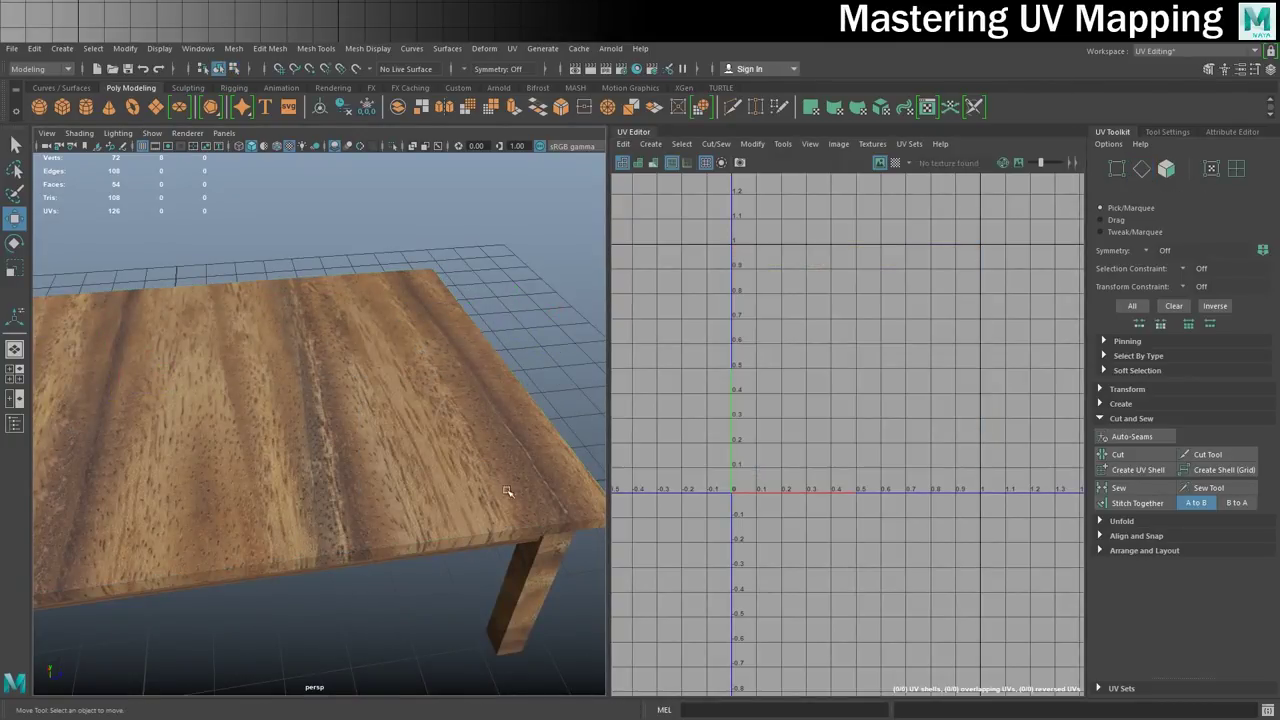
left_click_drag(481, 530, 428, 422, "alt")
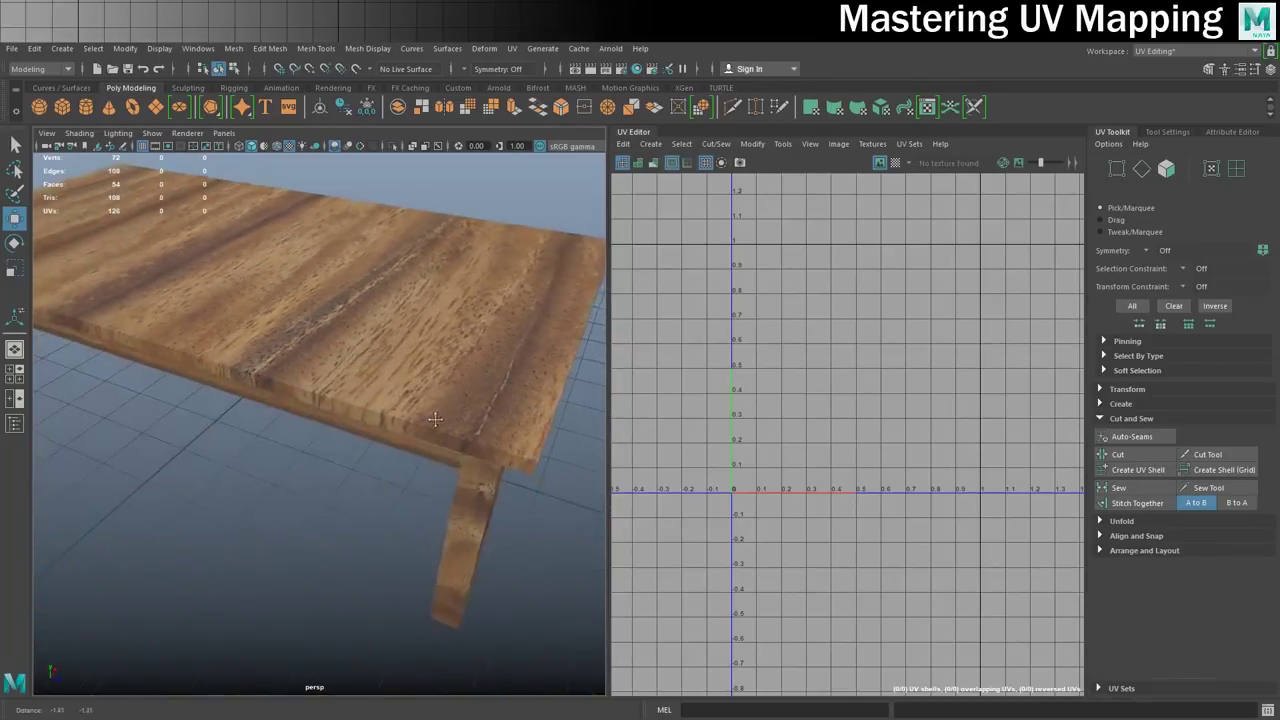
right_click_drag(366, 405, 411, 385, "alt")
scroll(411, 385, "up", 2)
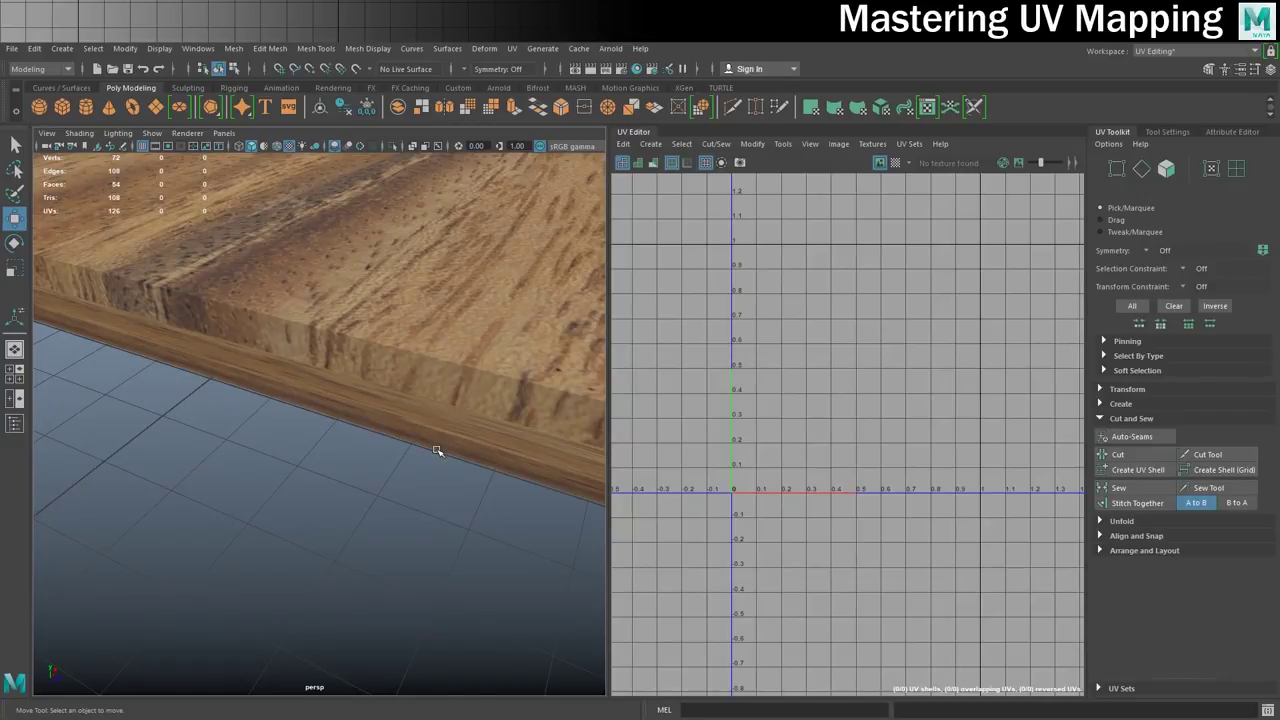
middle_click_drag(462, 350, 349, 351, "alt")
right_click_drag(365, 332, 441, 407, "alt")
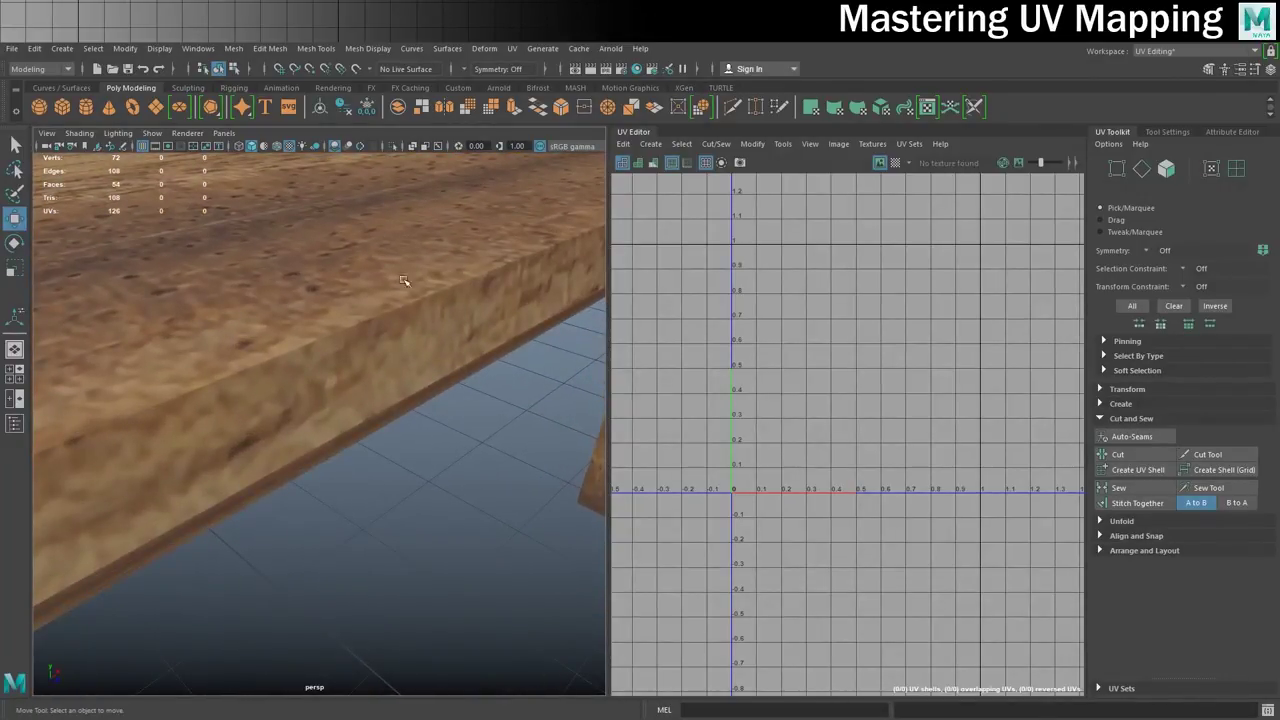
scroll(349, 392, "down", 5)
left_click_drag(454, 289, 265, 281, "alt")
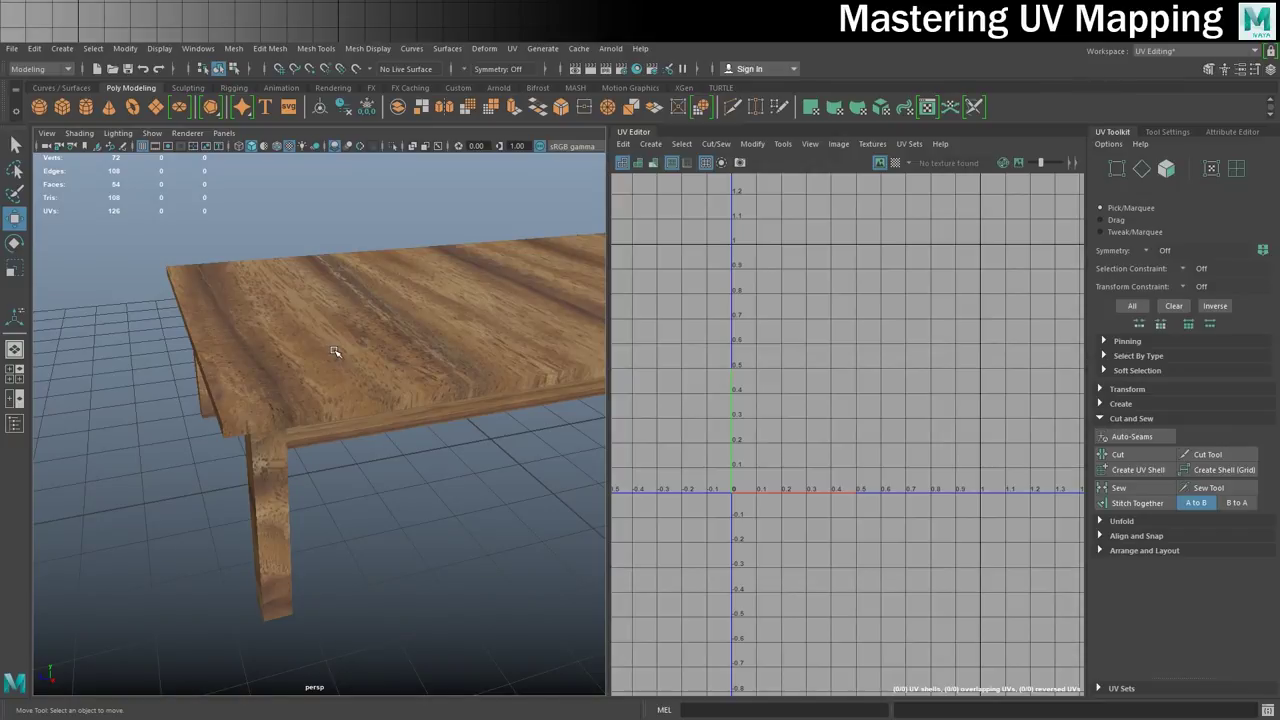
left_click_drag(335, 351, 420, 528, "alt")
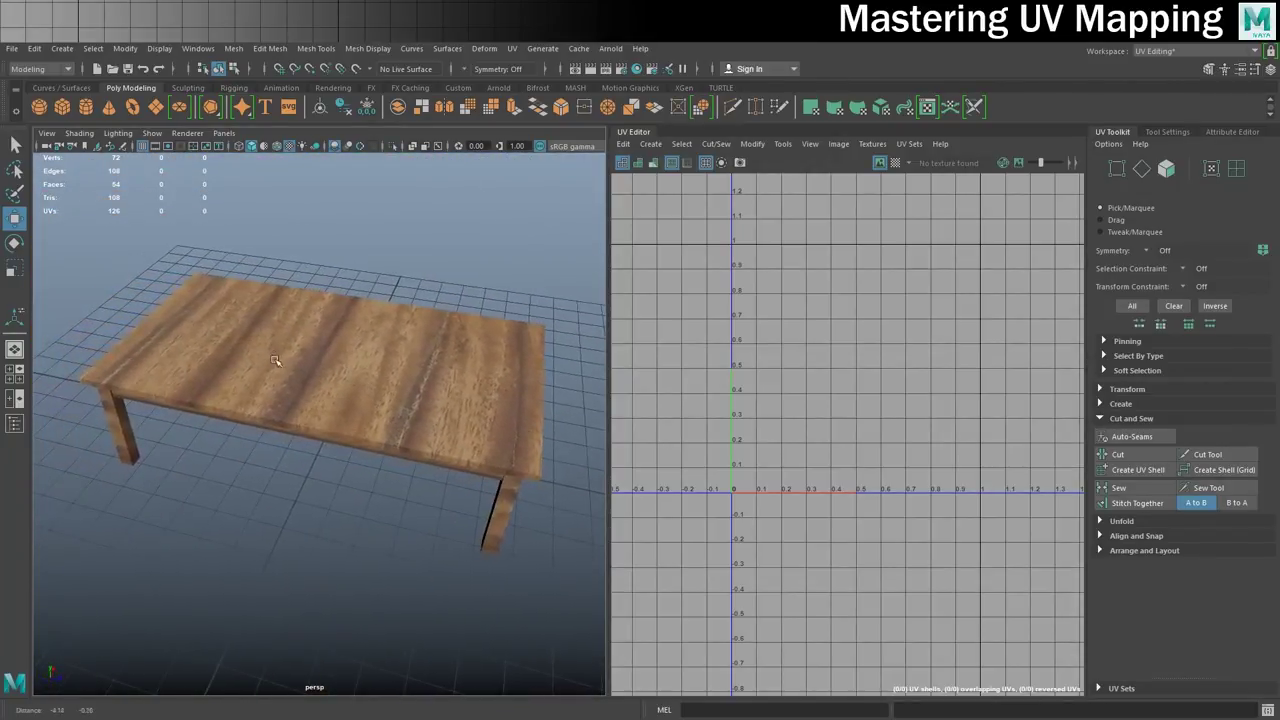
Select the whole tabletop UV shell and rotate it 90 degrees clockwise so the grain runs along the table's length.
left_click(282, 432)
right_click(825, 330)
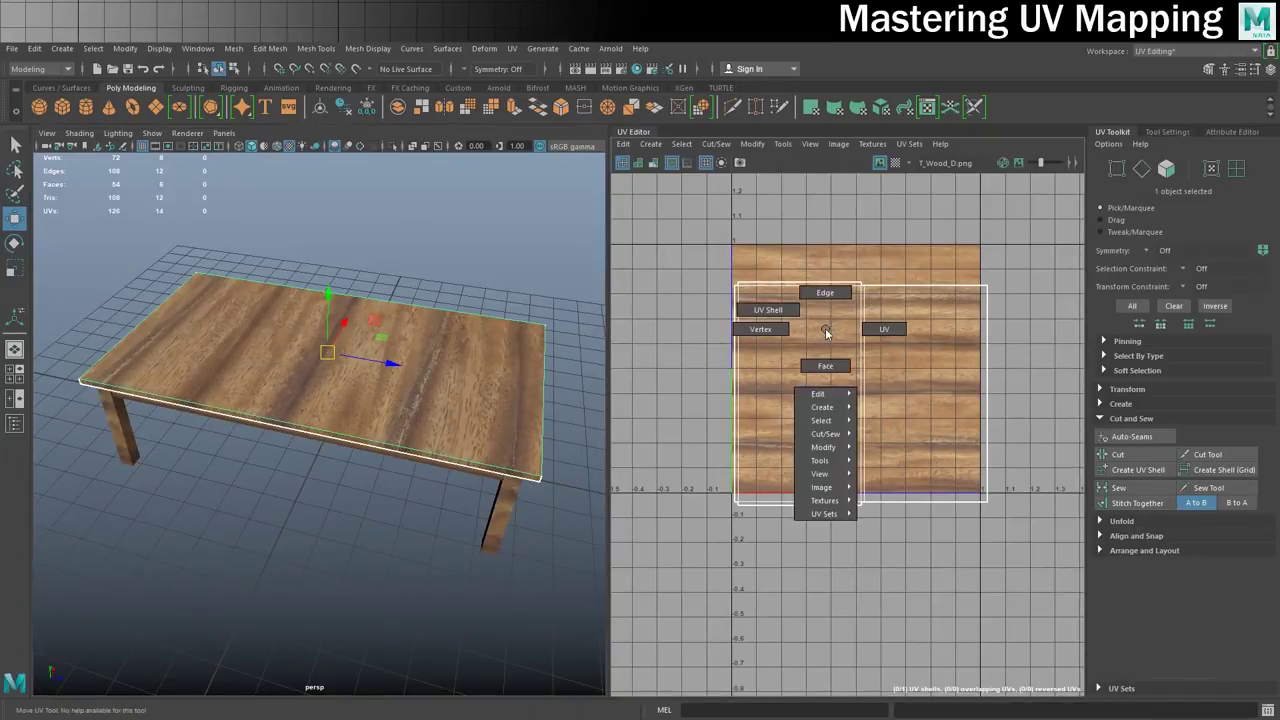
left_click(768, 310)
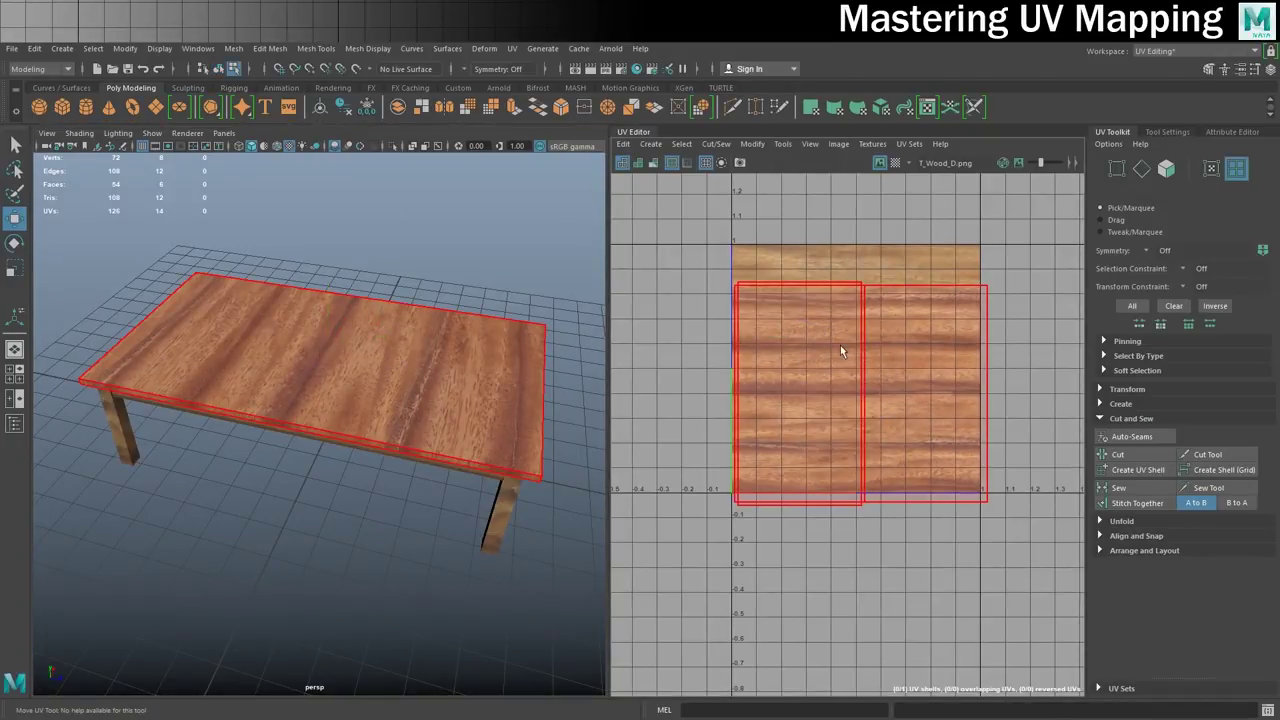
left_click(830, 350)
left_click(846, 417)
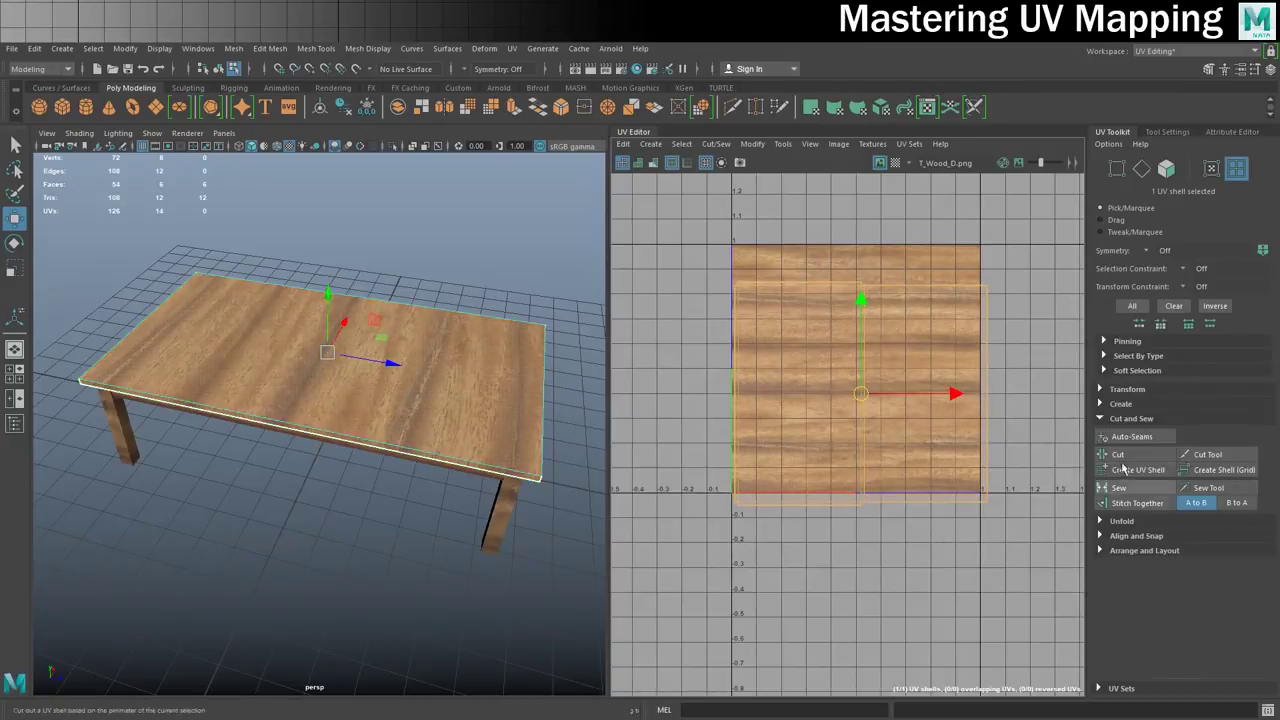
left_click(1101, 388)
scroll(1137, 421, "down", 4)
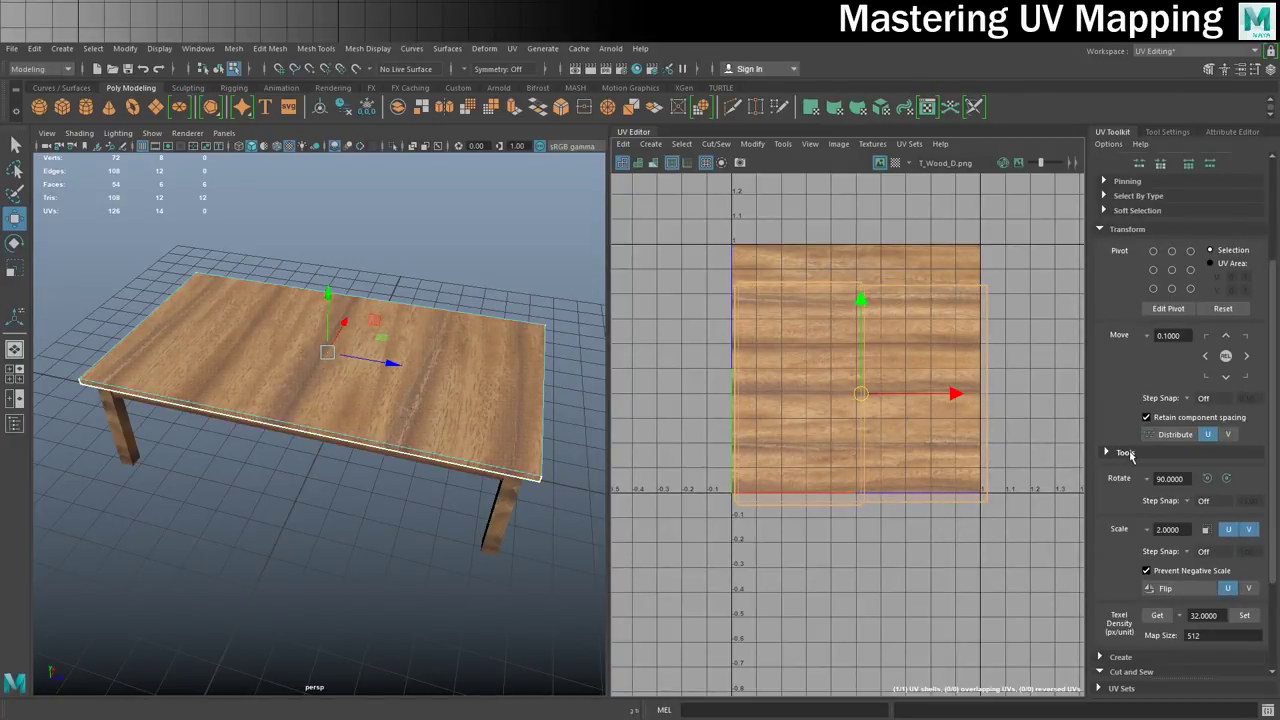
scroll(1115, 425, "down", 1)
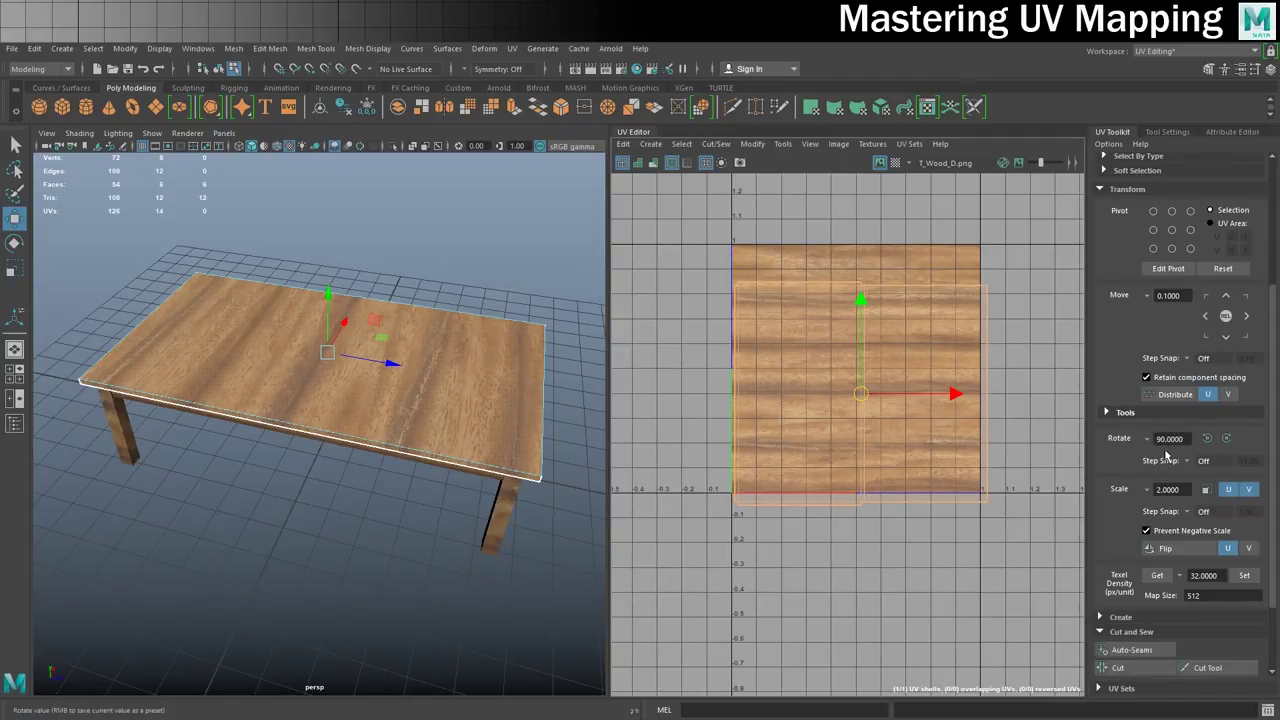
left_click(1228, 440)
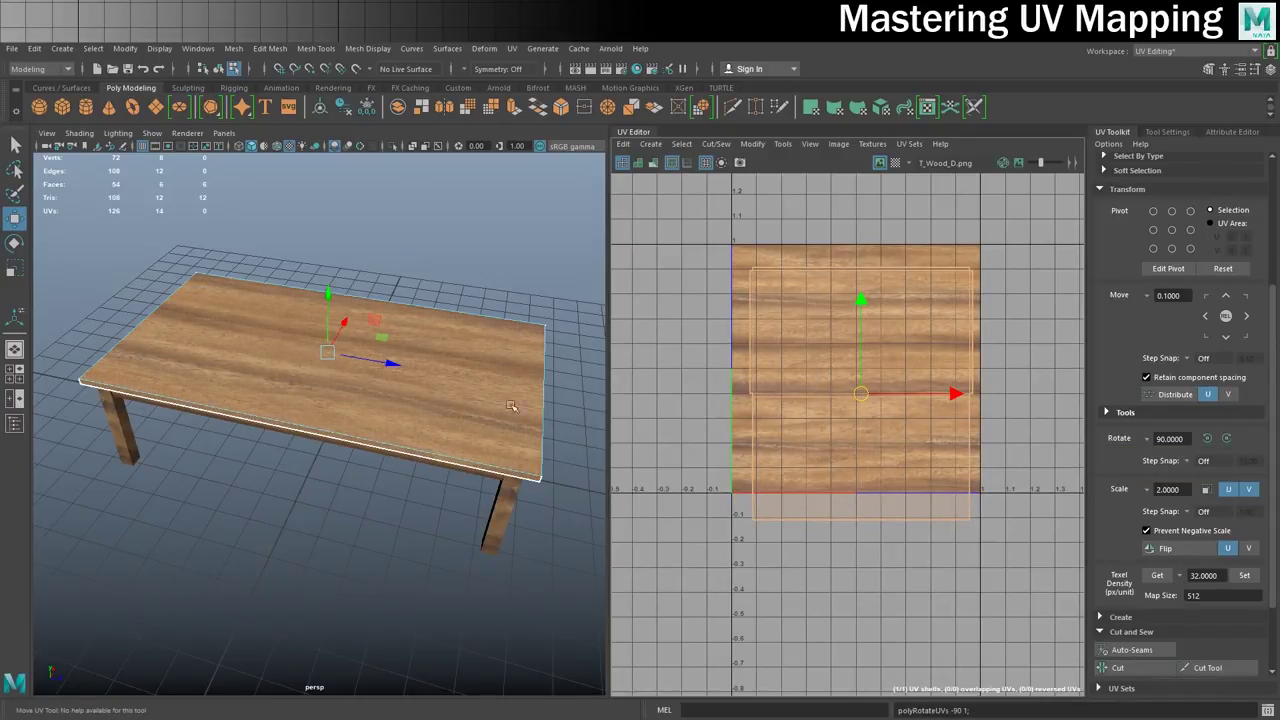
Move the tabletop shell out of the 0 to 1 texture area, into the empty space diagonally up and left of it.
scroll(813, 388, "down", 3)
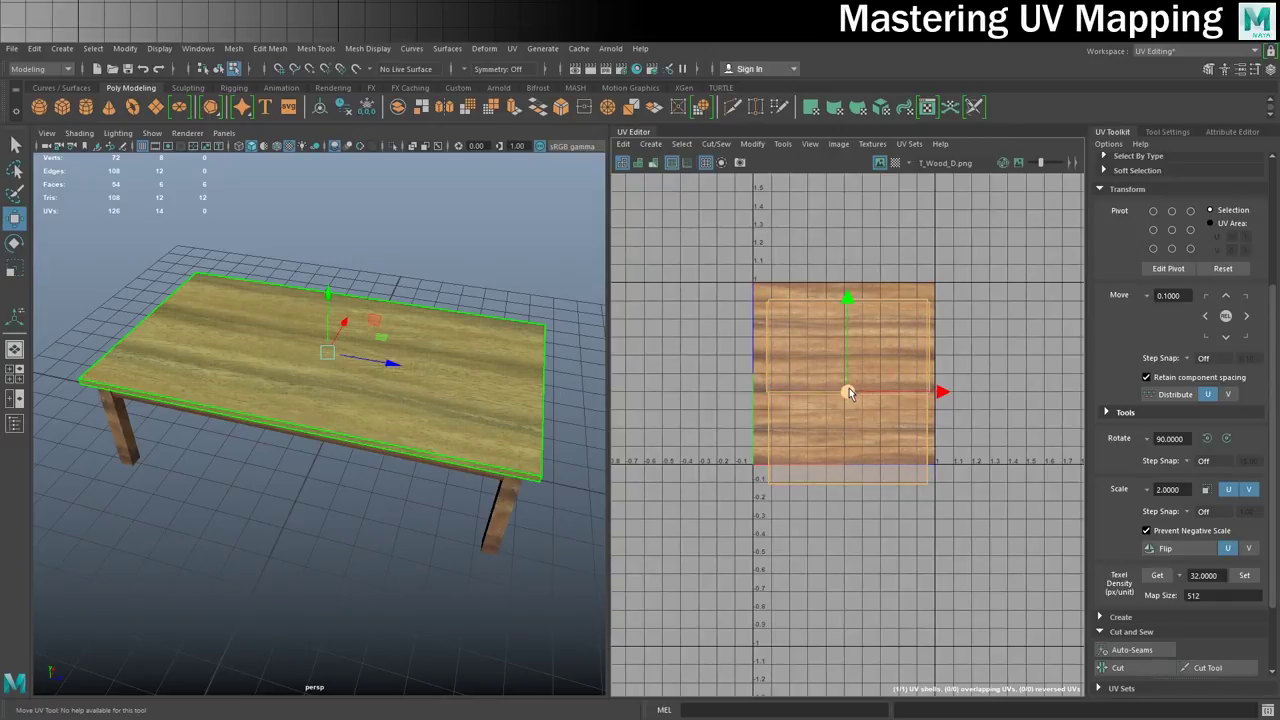
left_click_drag(848, 397, 741, 312)
middle_click_drag(741, 312, 825, 432, "alt")
left_click_drag(818, 430, 739, 310)
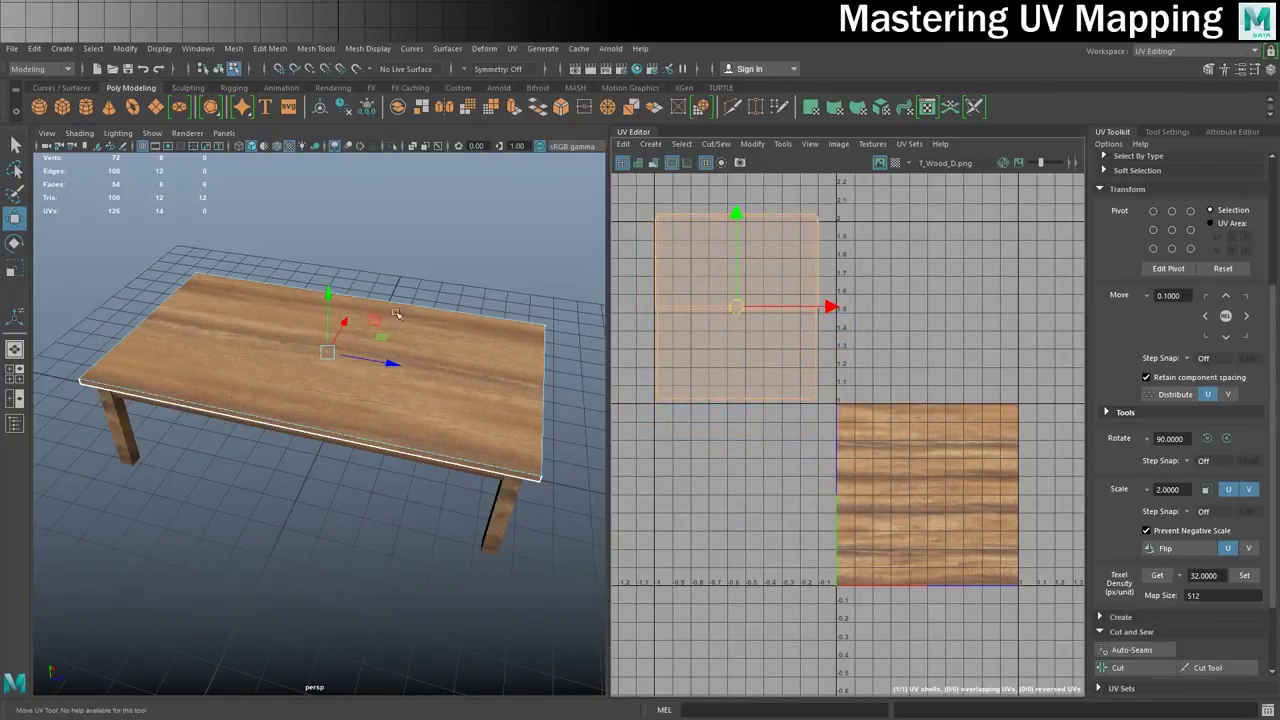
Select the long apron board beneath the tabletop in object mode and pick its two long side faces.
right_click_drag(365, 370, 440, 340)
left_click_drag(549, 414, 420, 423, "alt")
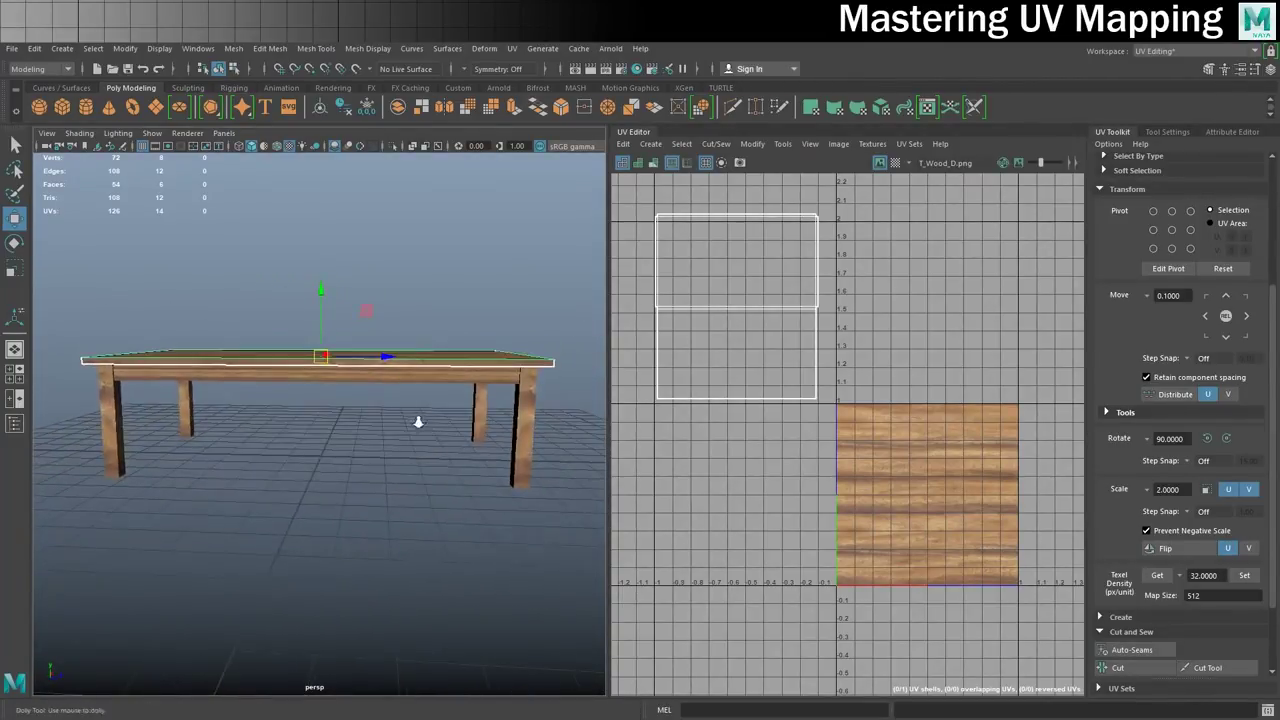
right_click_drag(420, 423, 546, 457, "alt")
left_click(408, 325)
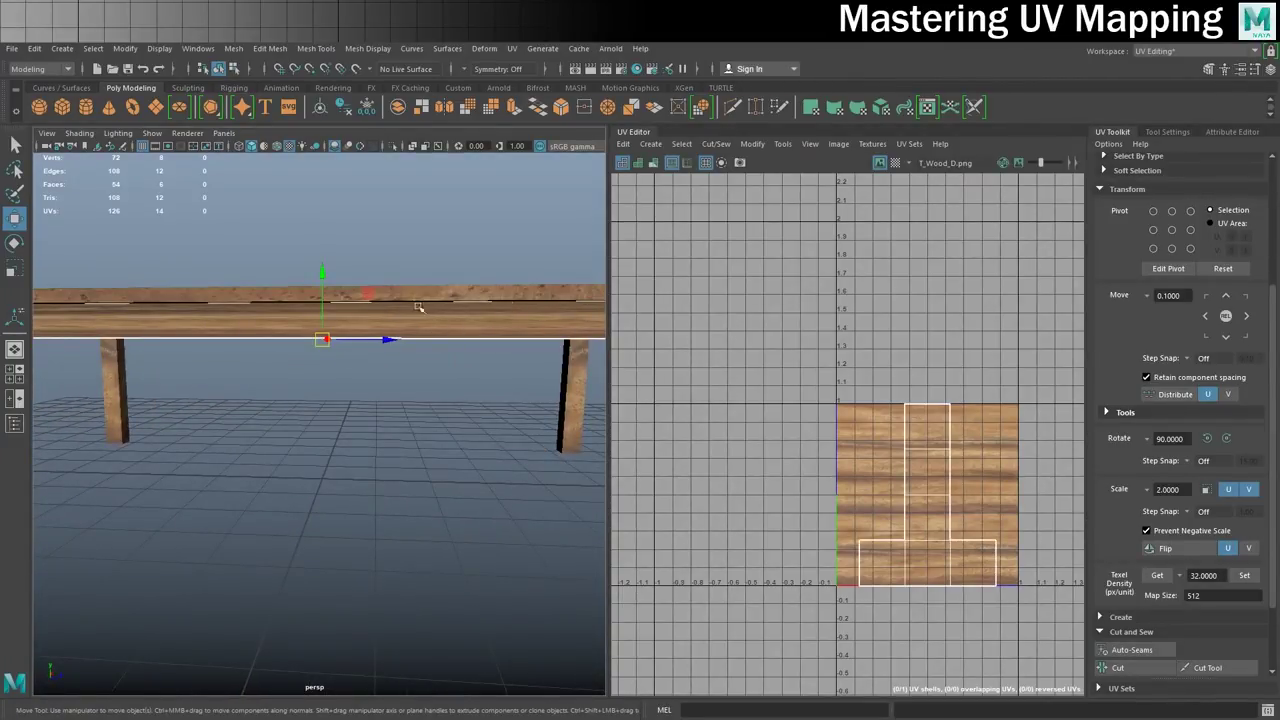
left_click_drag(446, 328, 438, 355, "alt")
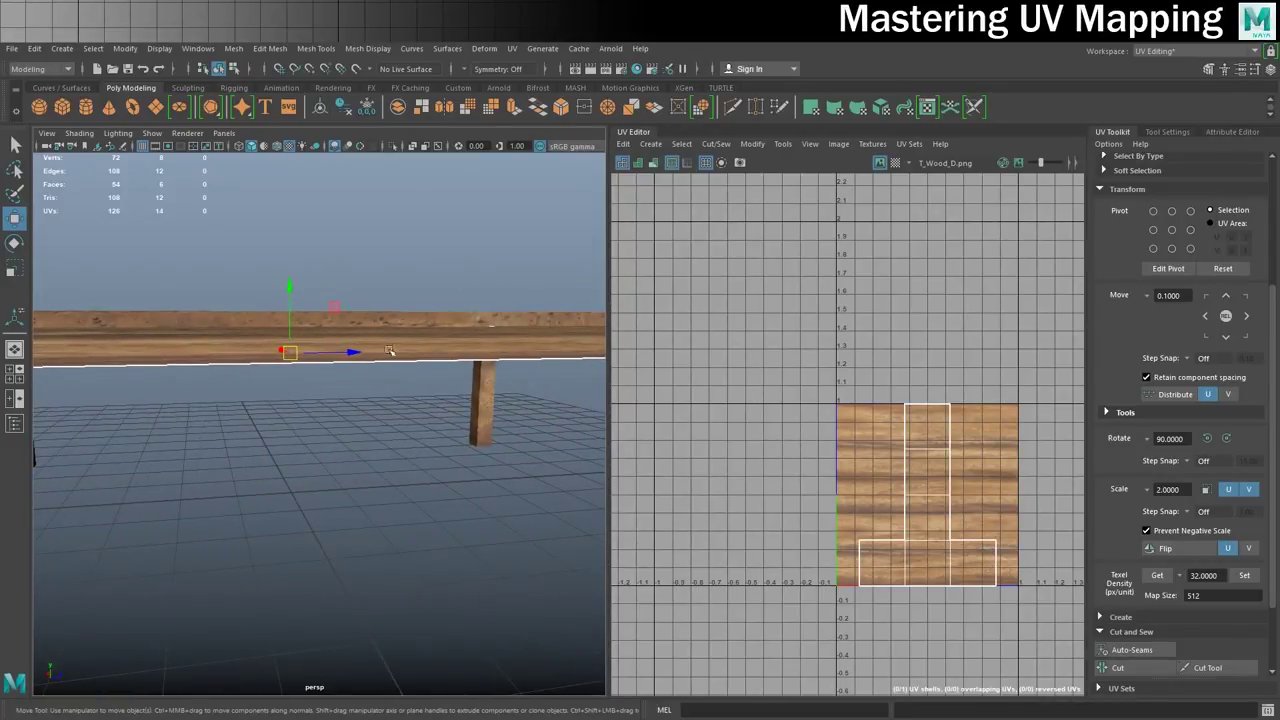
right_click(433, 354)
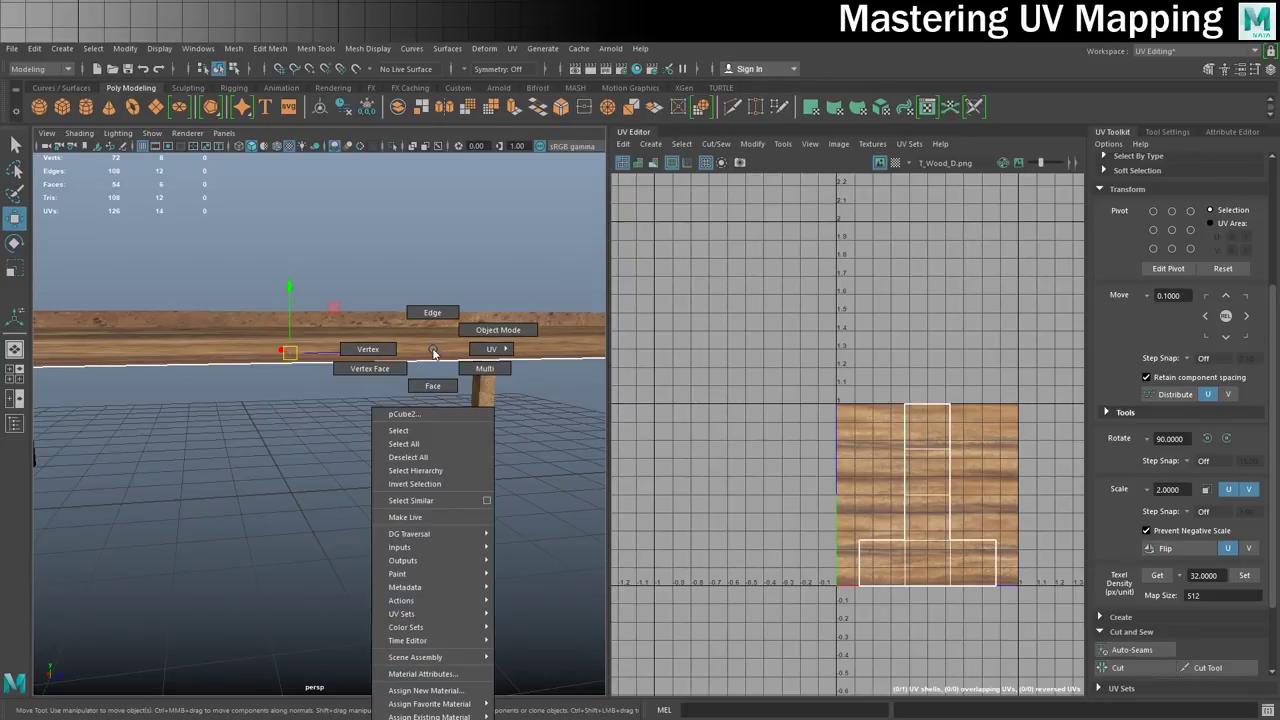
left_click(432, 385)
left_click_drag(449, 380, 395, 371, "alt")
left_click(399, 356)
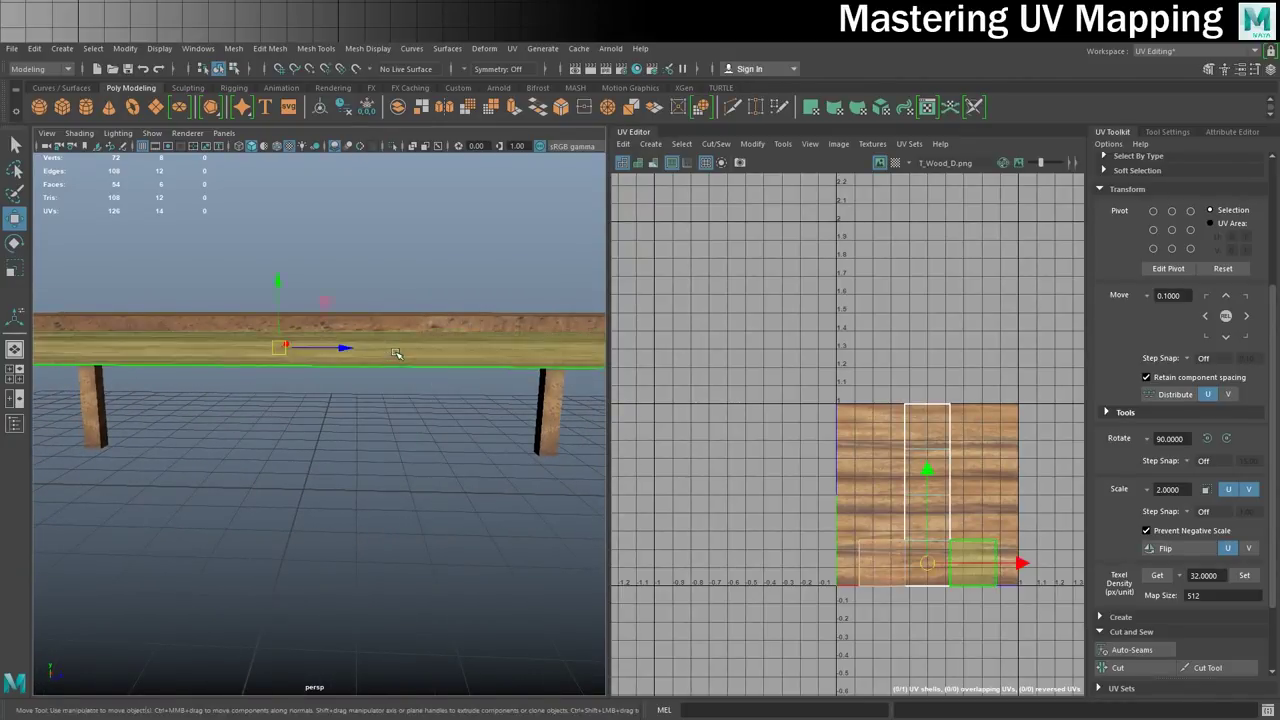
scroll(857, 557, "up", 2)
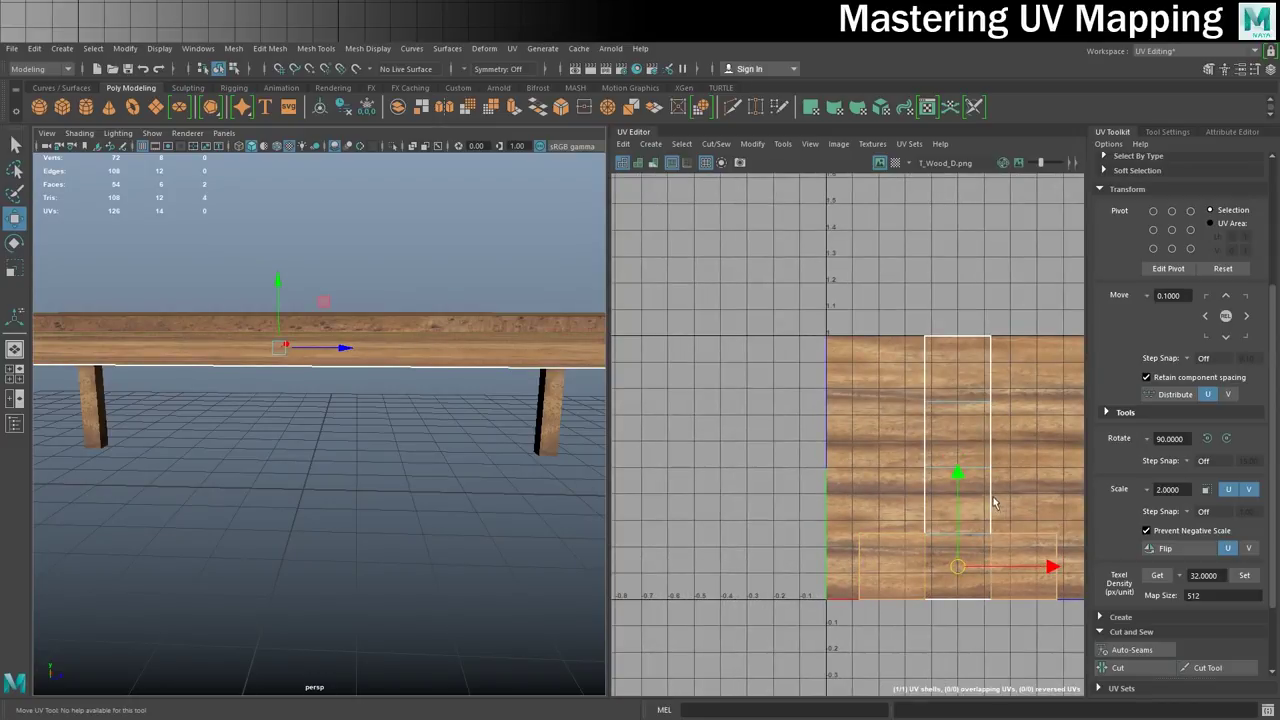
middle_click_drag(993, 503, 921, 414, "alt")
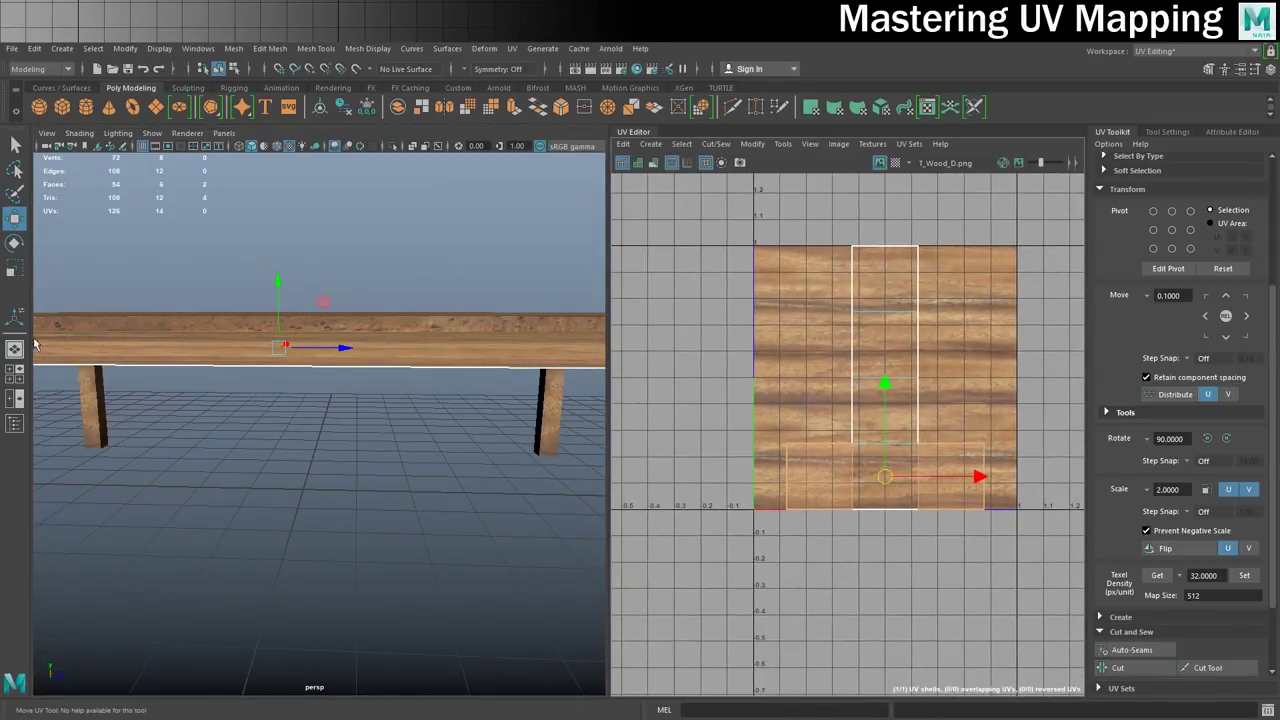
left_click_drag(40, 344, 97, 351, "alt")
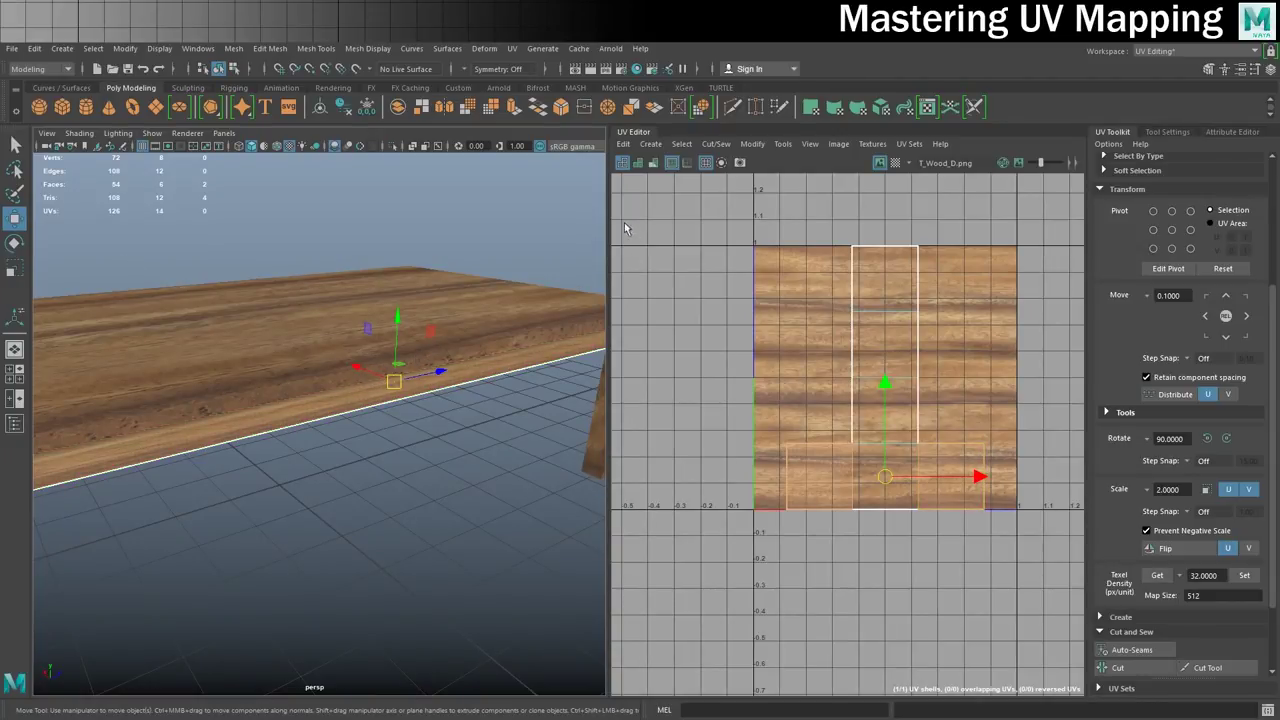
Apply a planar UV projection from the X axis to the selected faces, fitted to the bounding box with the image width/height ratio kept.
left_click(512, 48)
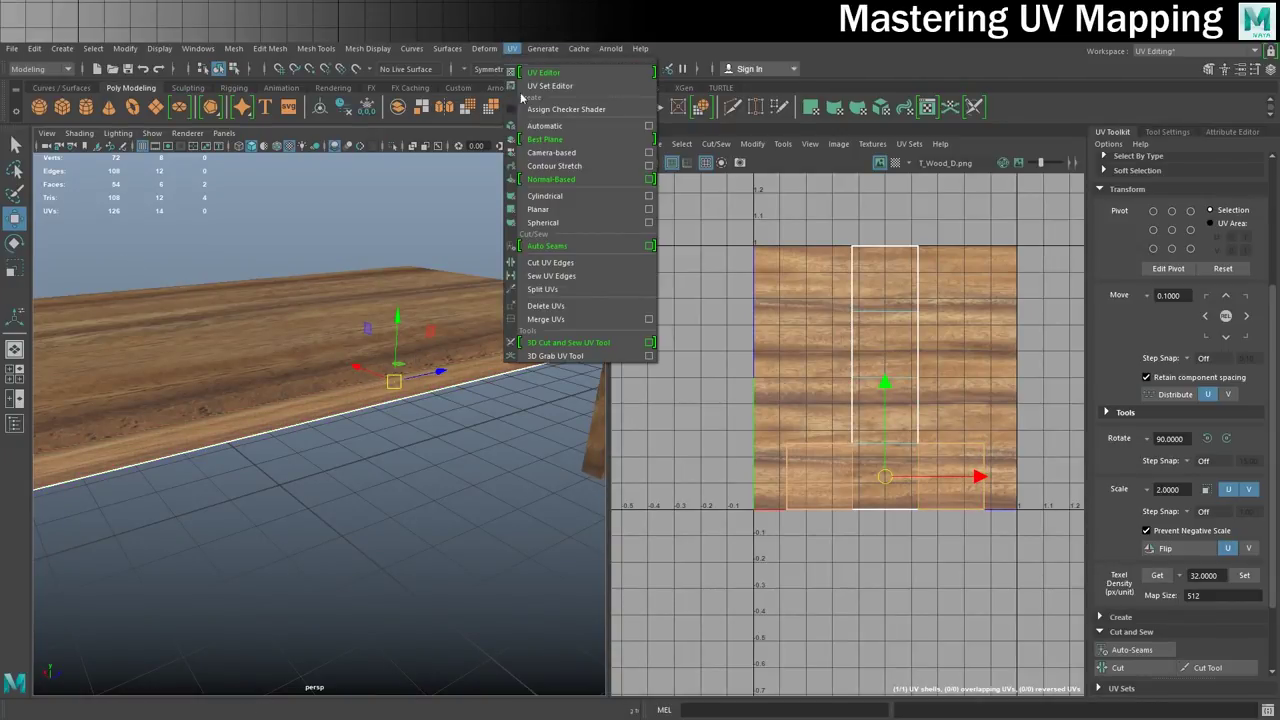
left_click(649, 209)
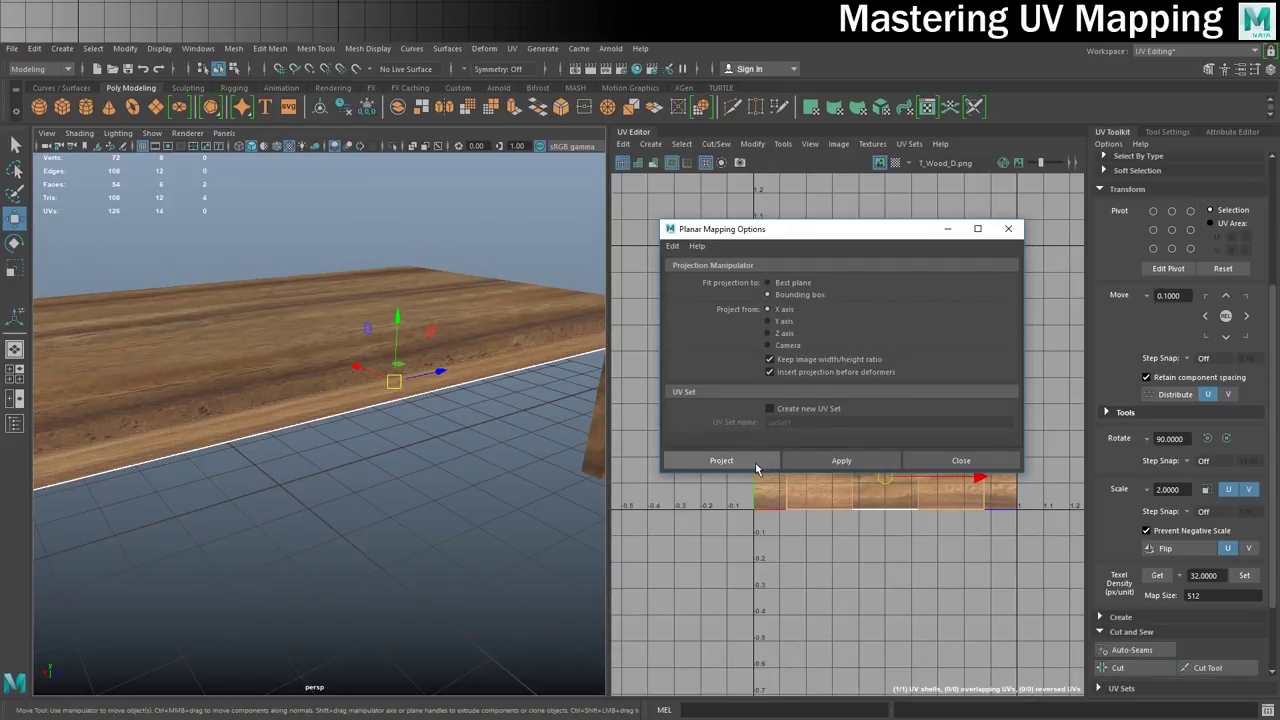
left_click(822, 462)
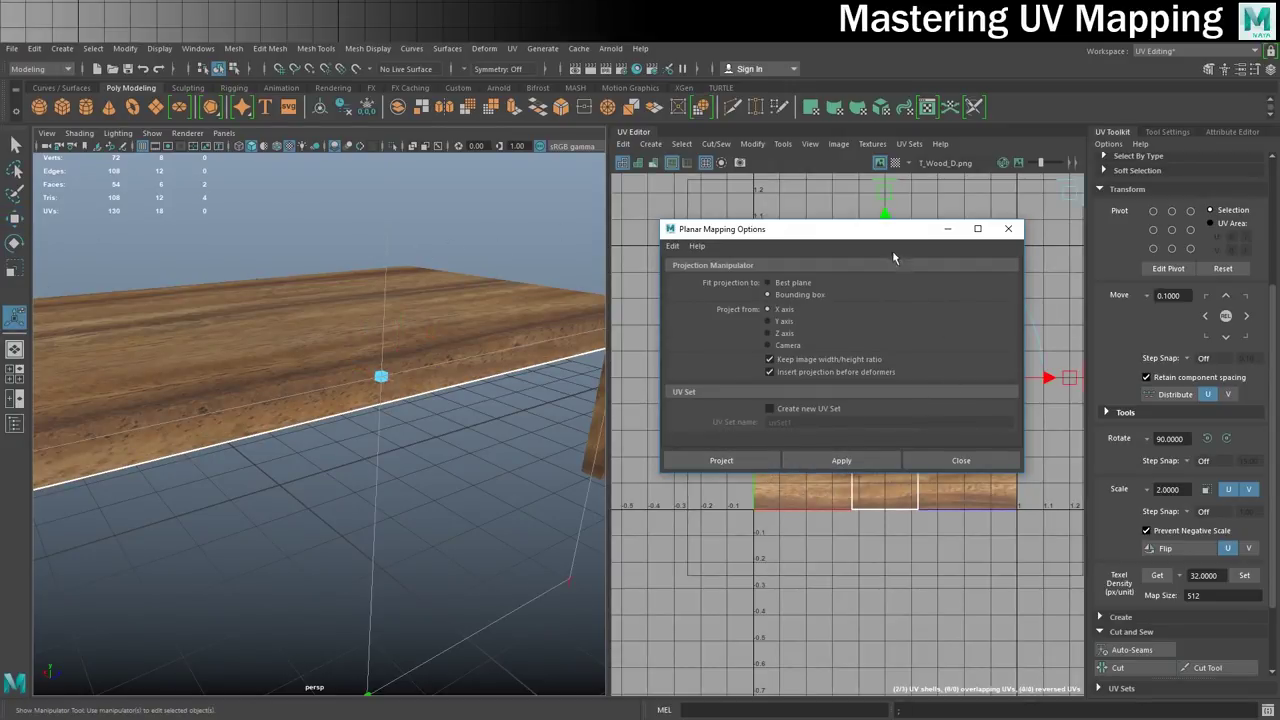
left_click_drag(876, 237, 238, 57)
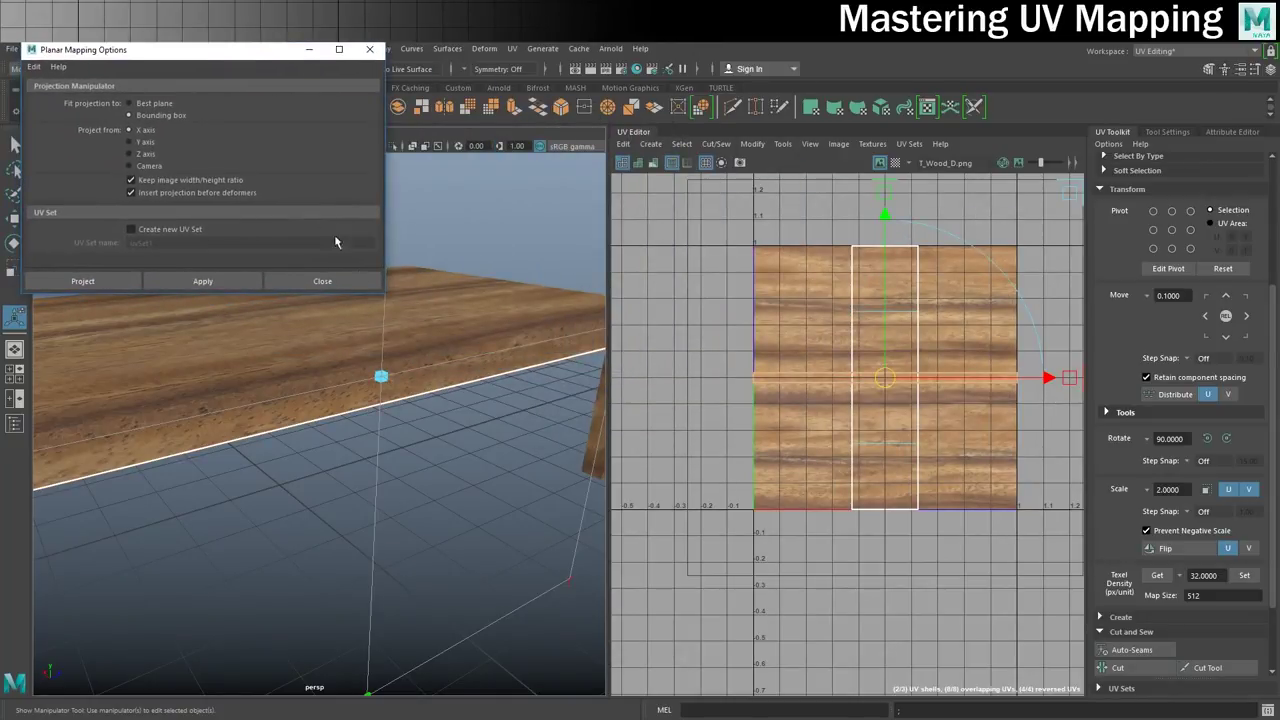
Move the newly projected side-face UVs up and left, away from the board's remaining UVs.
right_click_drag(370, 410, 300, 455, "alt")
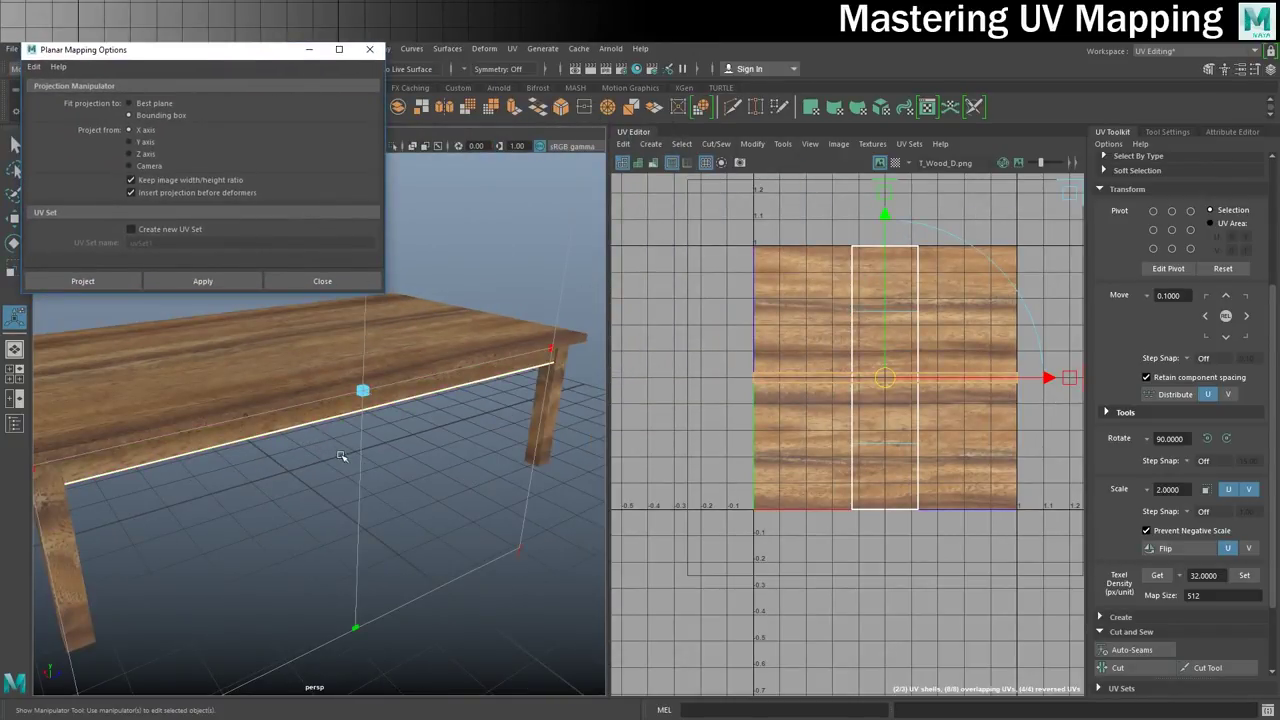
left_click_drag(341, 456, 296, 426, "alt")
key("w")
left_click_drag(881, 375, 699, 273)
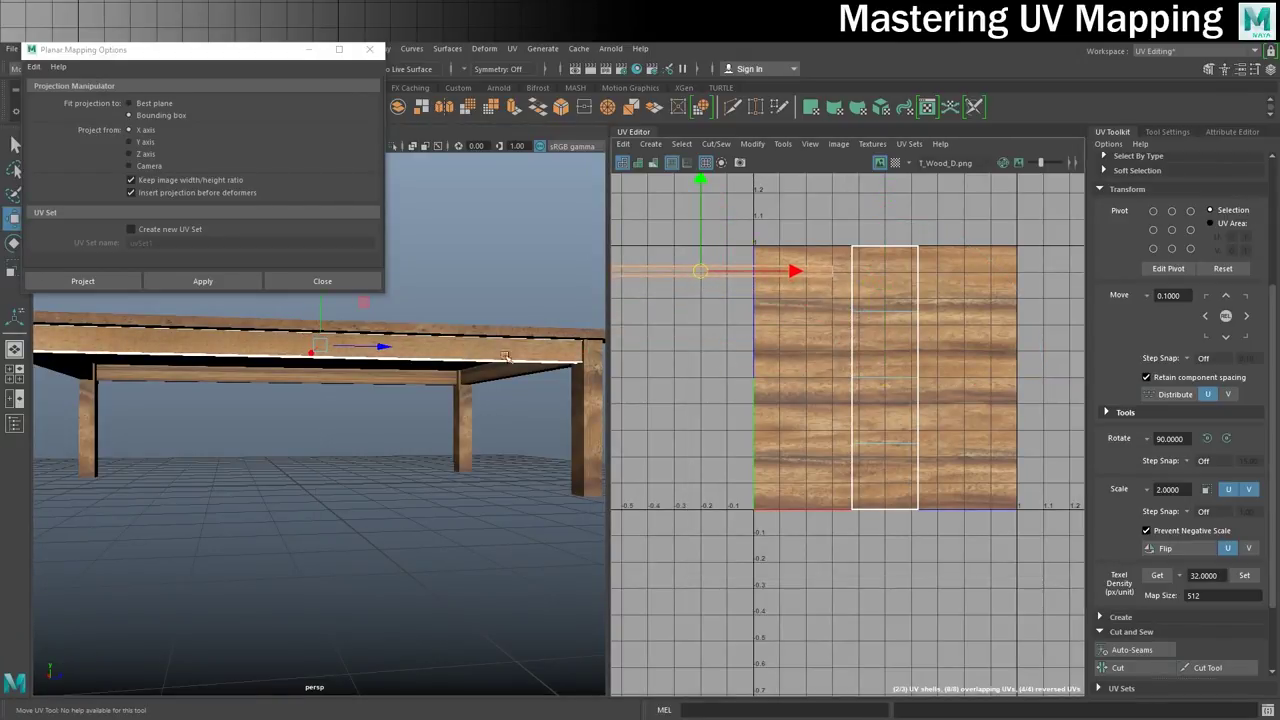
Select the long apron board's narrow top and bottom faces in the UV layout using face selection.
left_click_drag(378, 394, 423, 371, "alt")
middle_click_drag(426, 371, 449, 436, "alt")
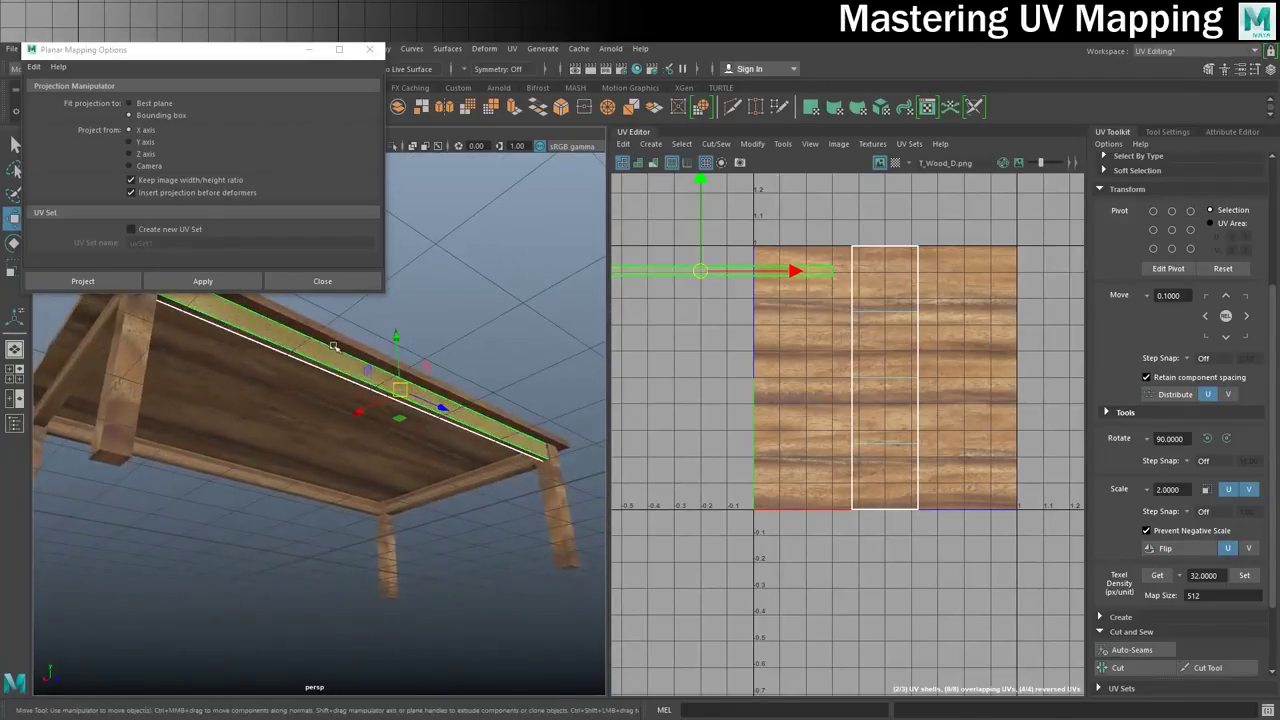
left_click_drag(297, 341, 290, 384, "alt")
right_click(883, 341)
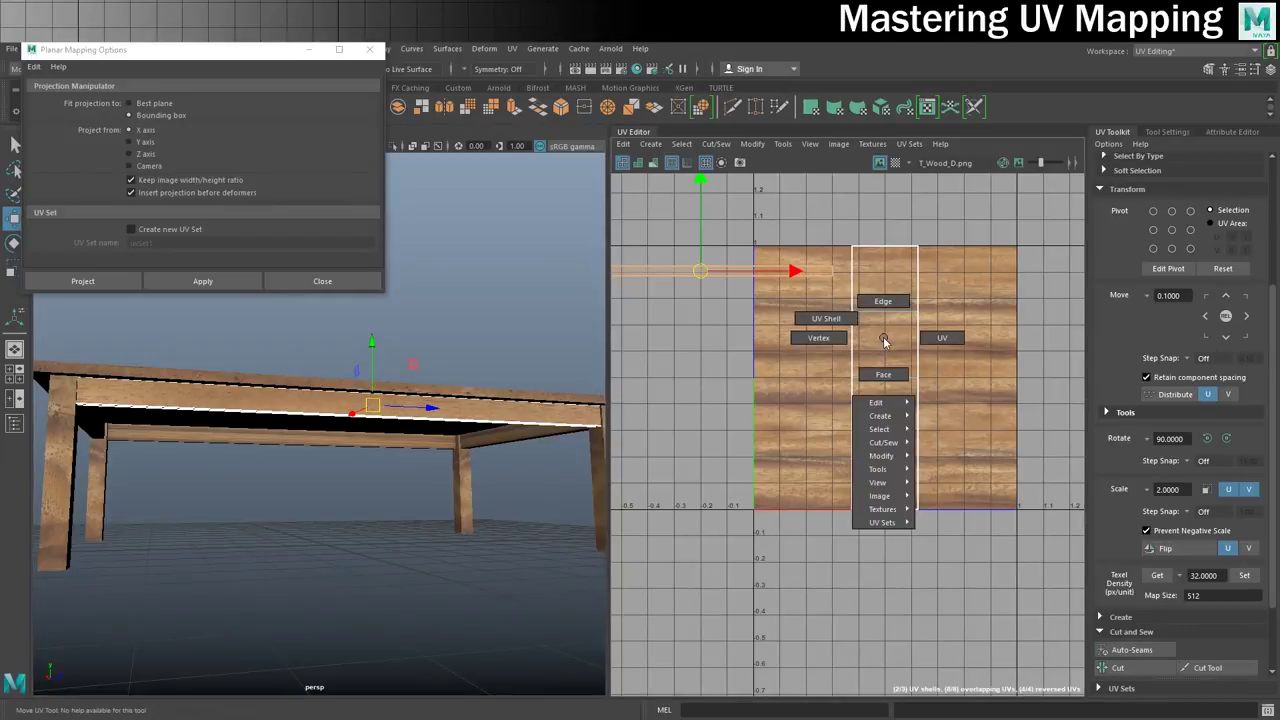
left_click(883, 374)
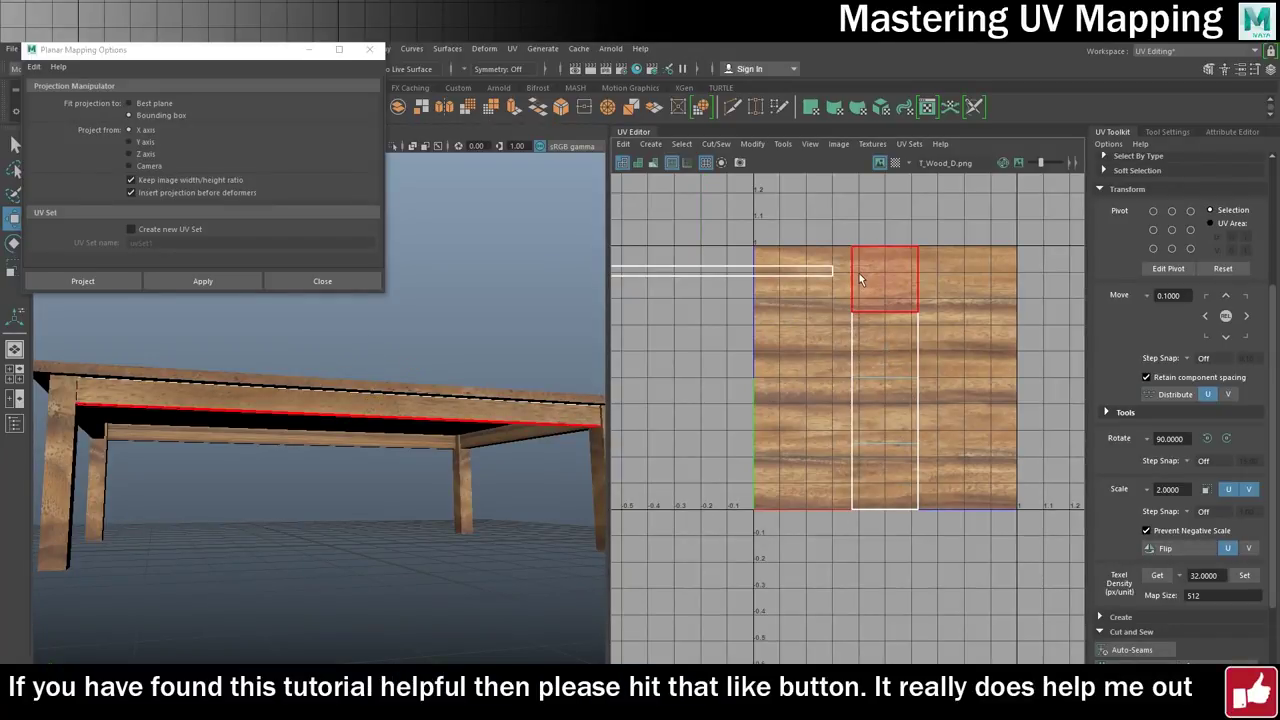
left_click(879, 289)
left_click_drag(300, 400, 370, 390, "alt")
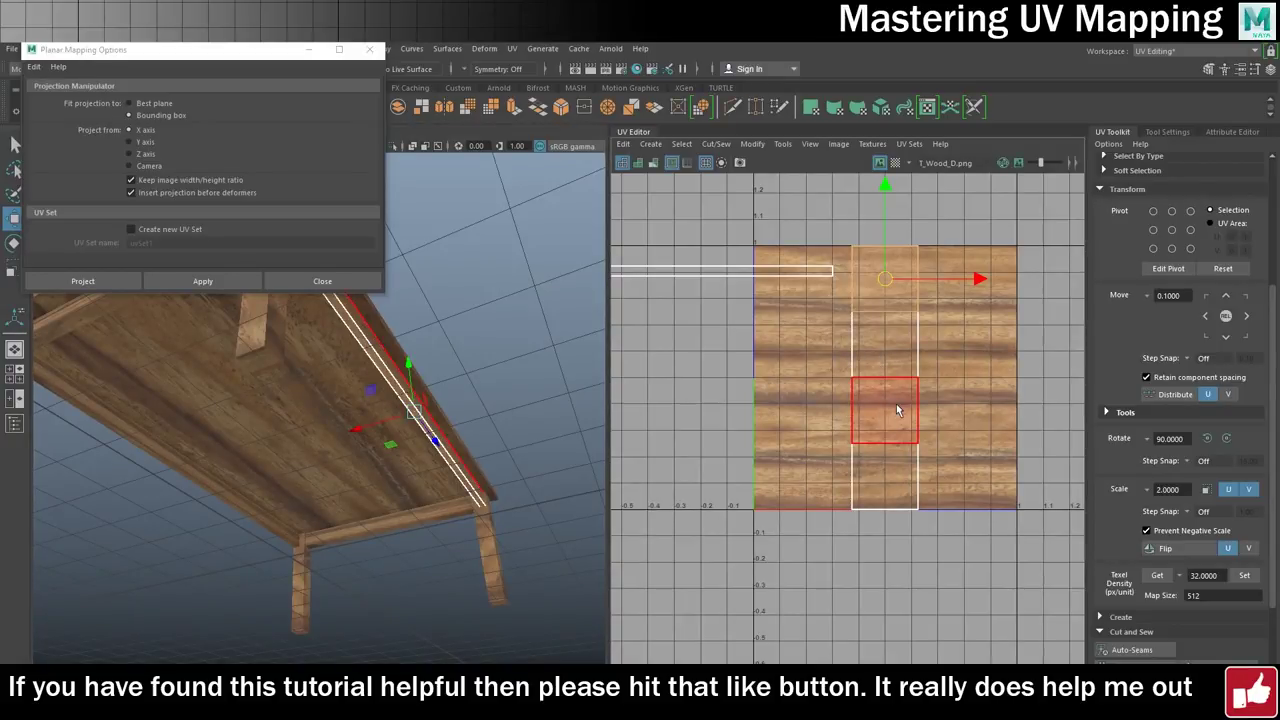
middle_click_drag(690, 369, 704, 403, "alt")
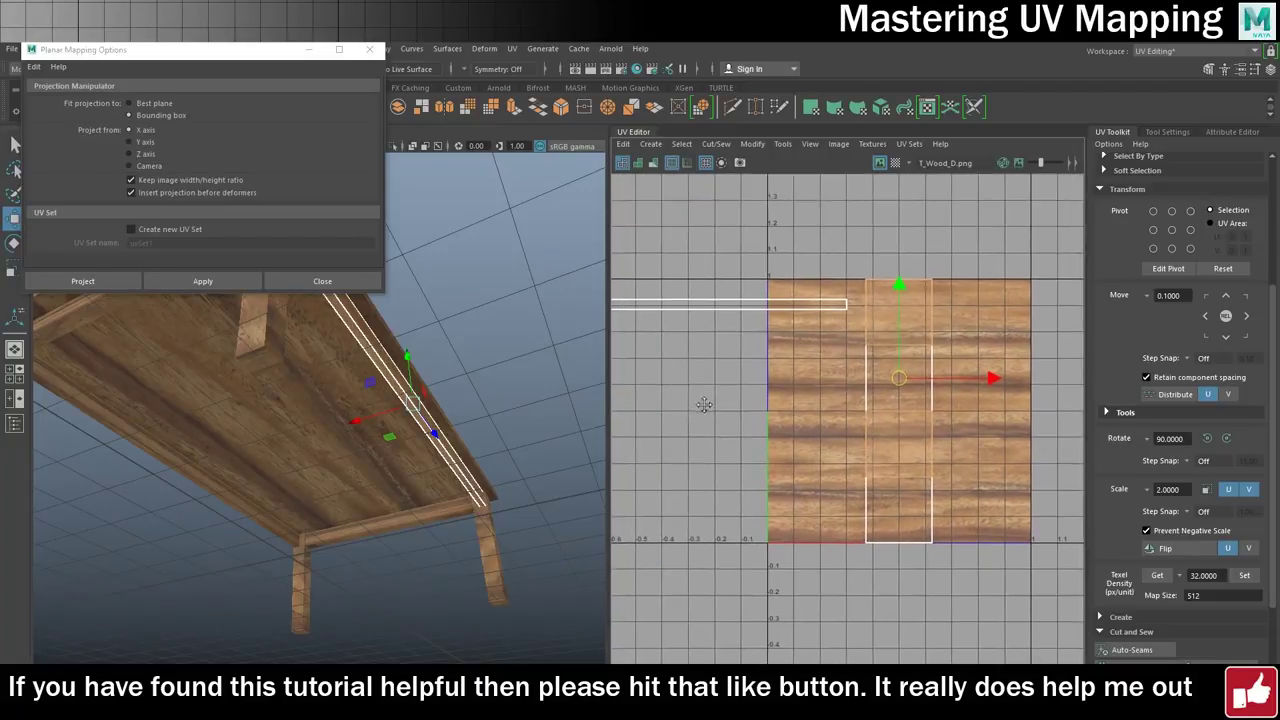
Apply a planar projection from the Y axis to the selected faces and move their UVs left of the texture area.
left_click(138, 144)
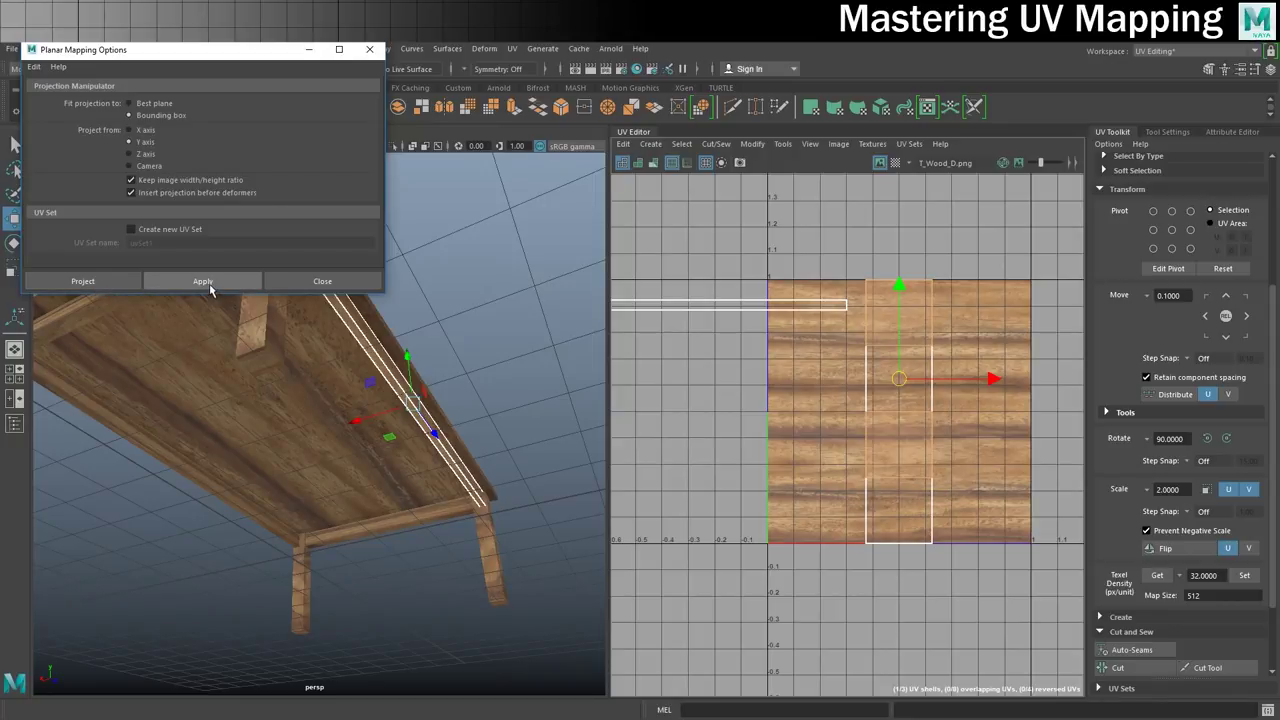
left_click(195, 281)
left_click_drag(492, 349, 386, 423, "alt")
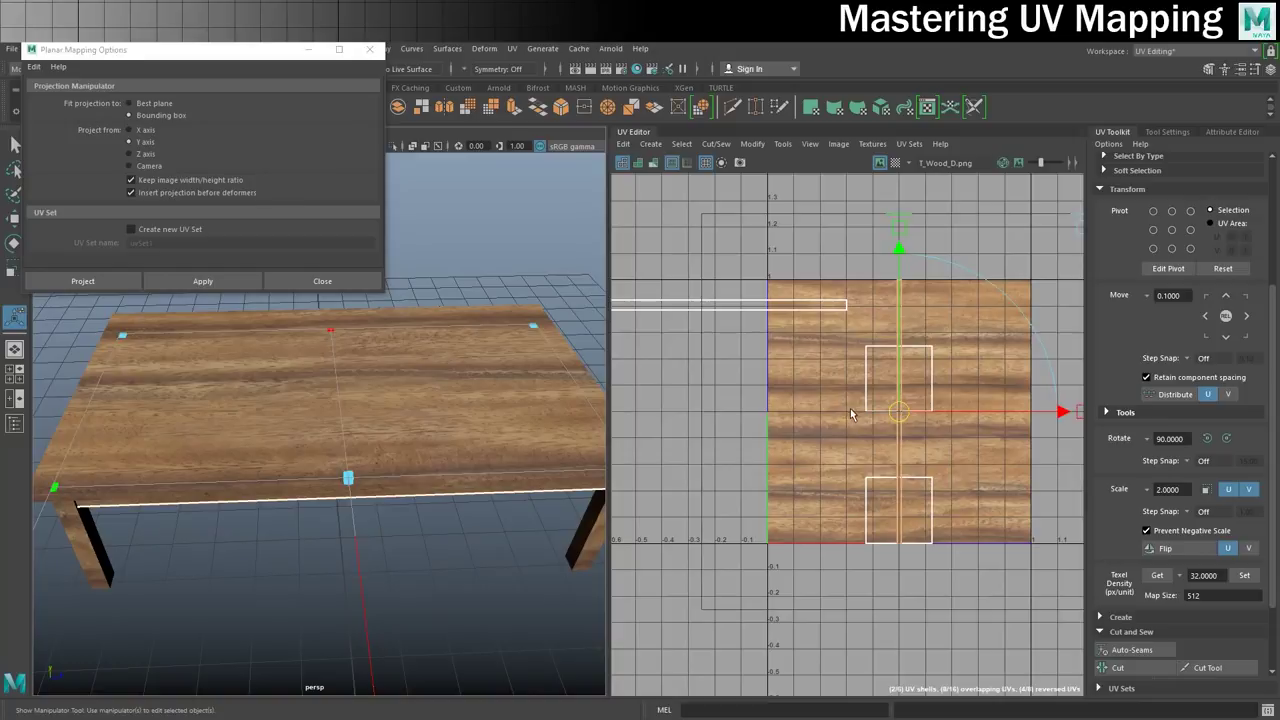
key("w")
left_click_drag(896, 413, 664, 458)
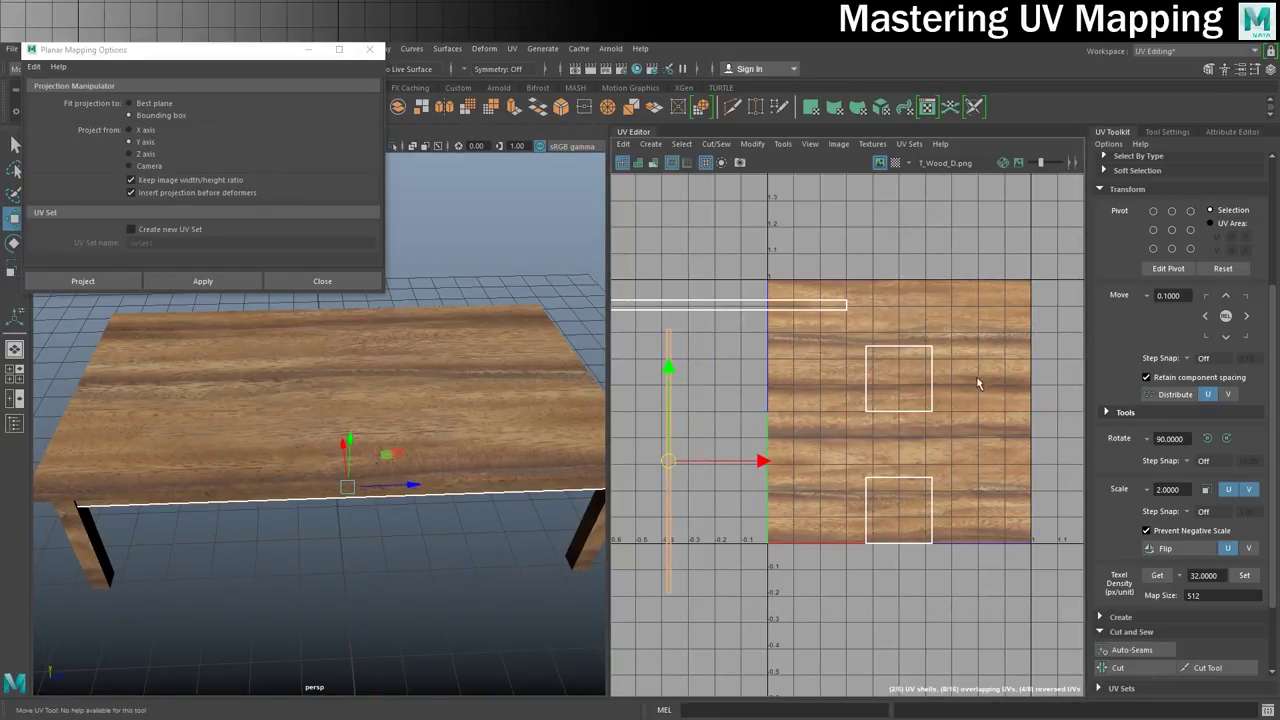
left_click_drag(540, 480, 507, 511, "alt")
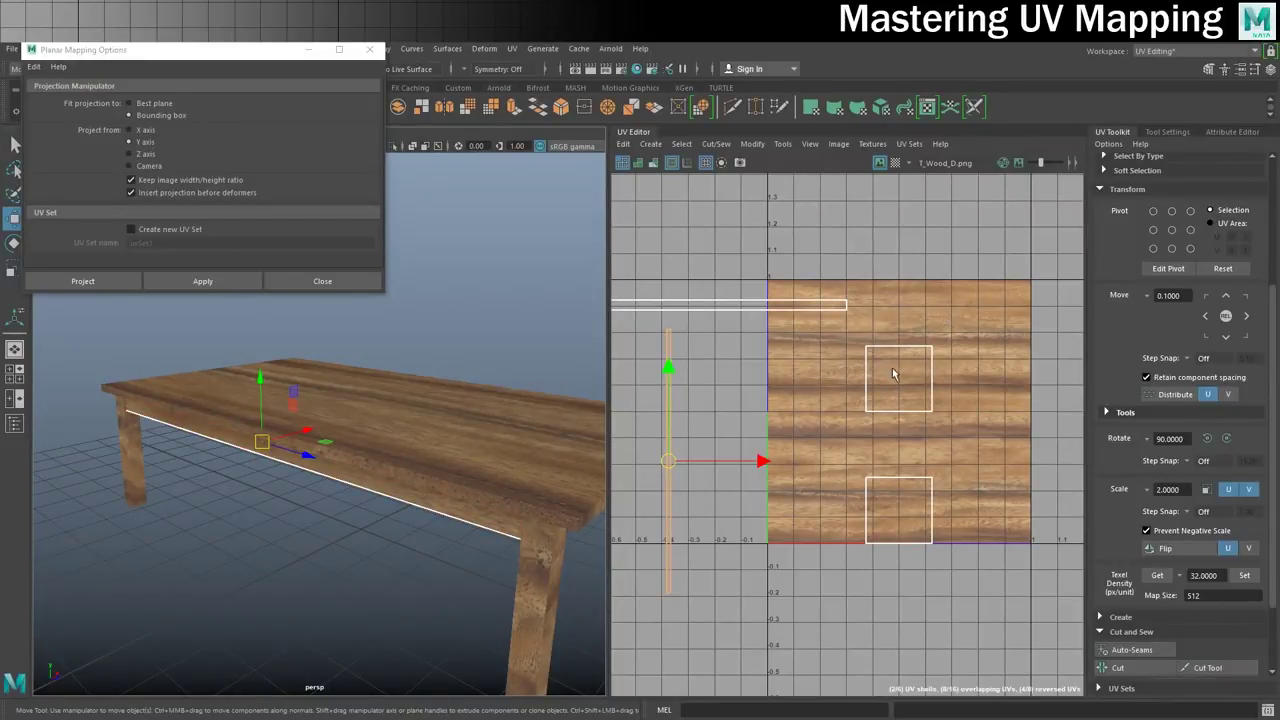
Select the board's two remaining end faces in the UV layout and apply a planar projection from the Z axis.
right_click_drag(897, 372, 888, 398)
left_click_drag(906, 281, 895, 648)
left_click(143, 157)
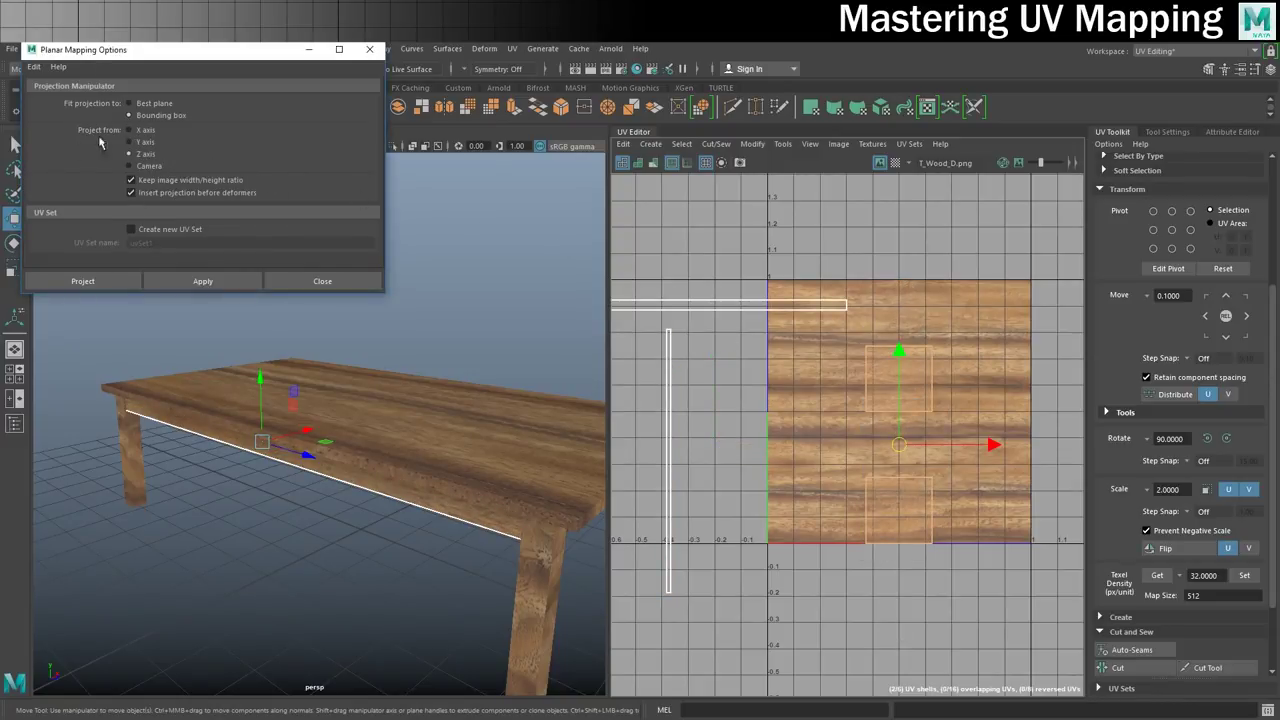
left_click(202, 281)
Move the newly projected end-face UVs slightly down and left, clear of the thin side strips.
middle_click_drag(845, 378, 887, 418, "alt")
scroll(887, 418, "down", 2)
key("w")
left_click_drag(930, 457, 872, 482)
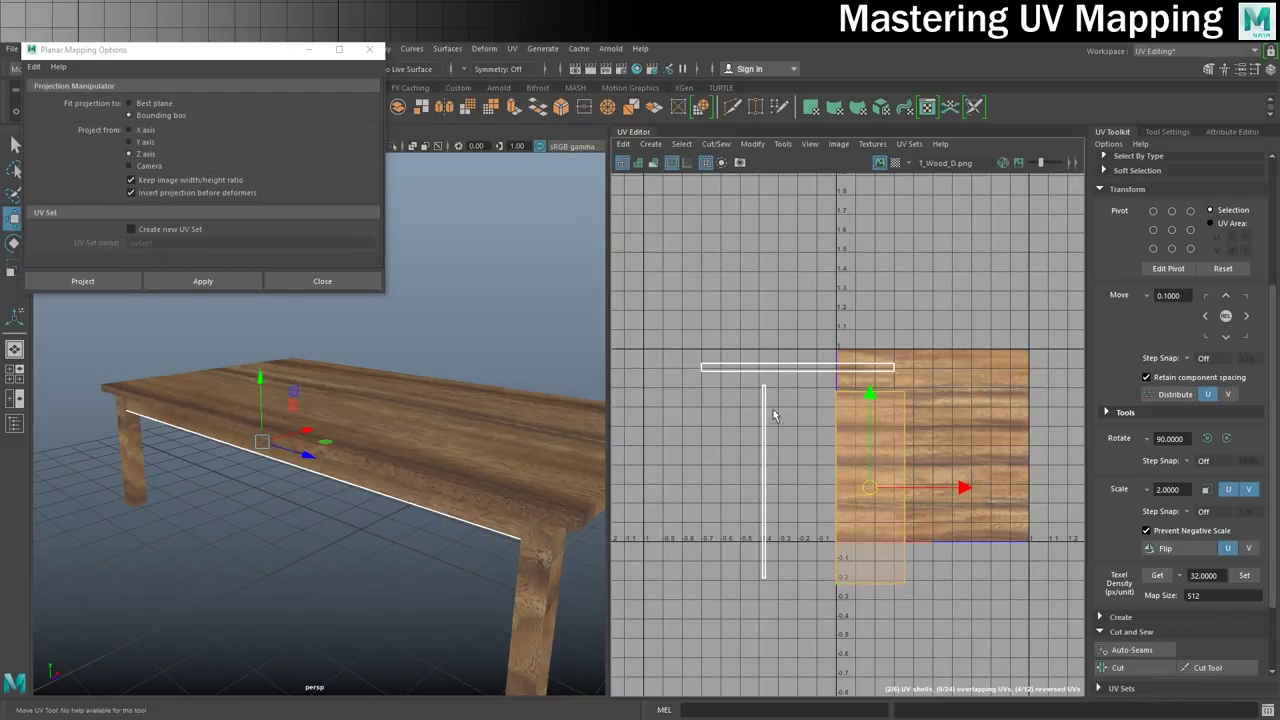
Turn on shaded UV display and separate each overlapping pair of the board's shells so all six lie apart.
left_click(637, 164)
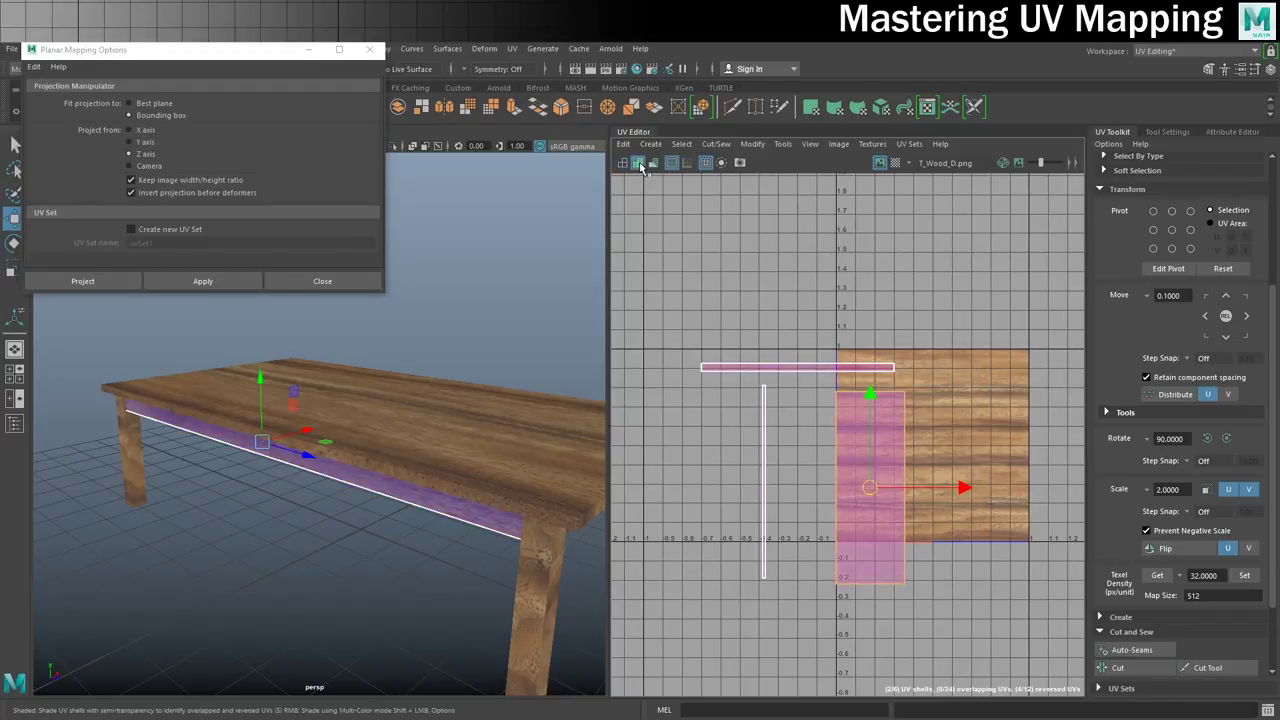
scroll(846, 434, "up", 2)
right_click_drag(784, 338, 771, 337)
left_click(771, 337)
left_click_drag(776, 290, 776, 262)
left_click(724, 412)
left_click_drag(808, 503, 823, 503)
left_click(871, 463)
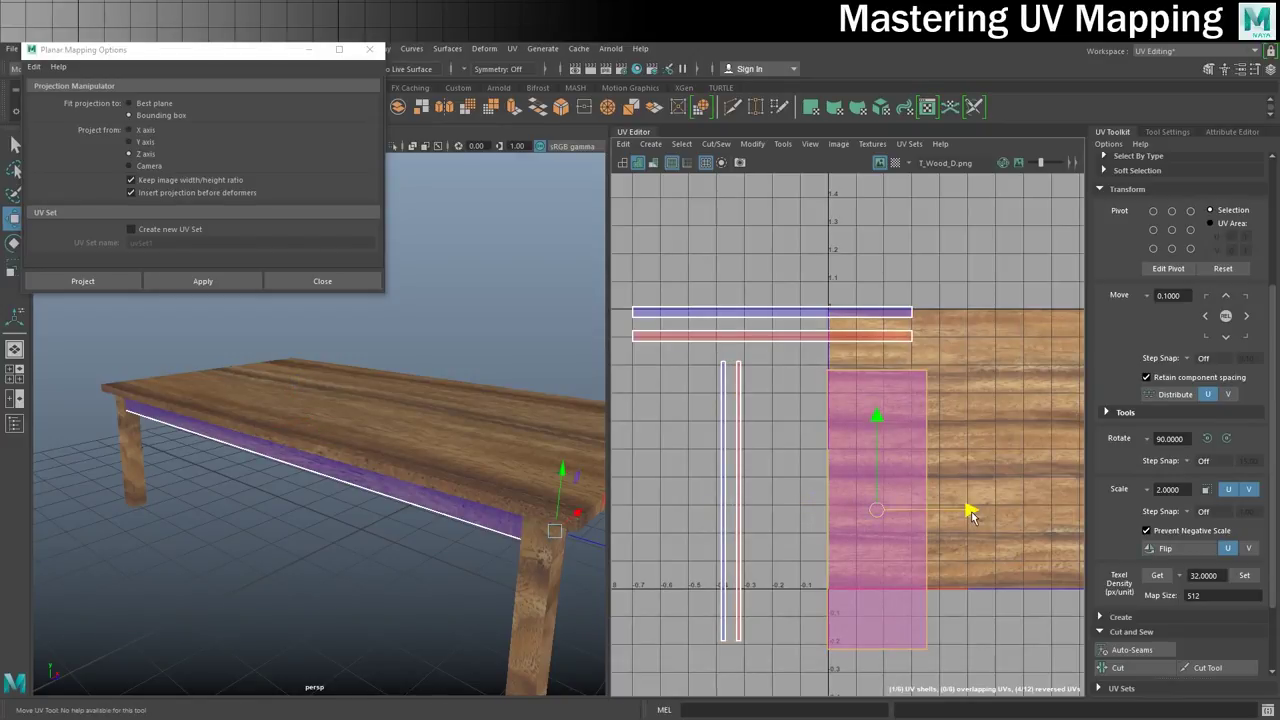
left_click_drag(971, 509, 1082, 509)
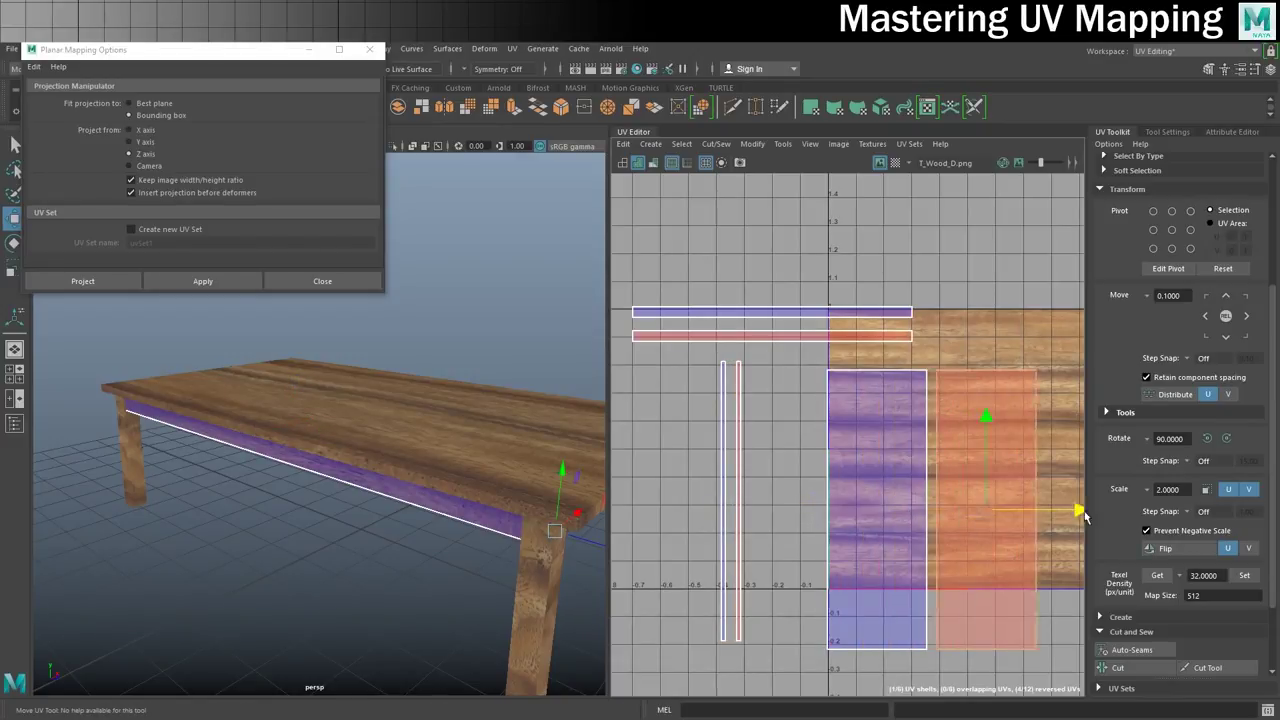
Flip the three red, reversed shells along U and close the planar mapping options.
left_click(838, 341)
left_click(1160, 548)
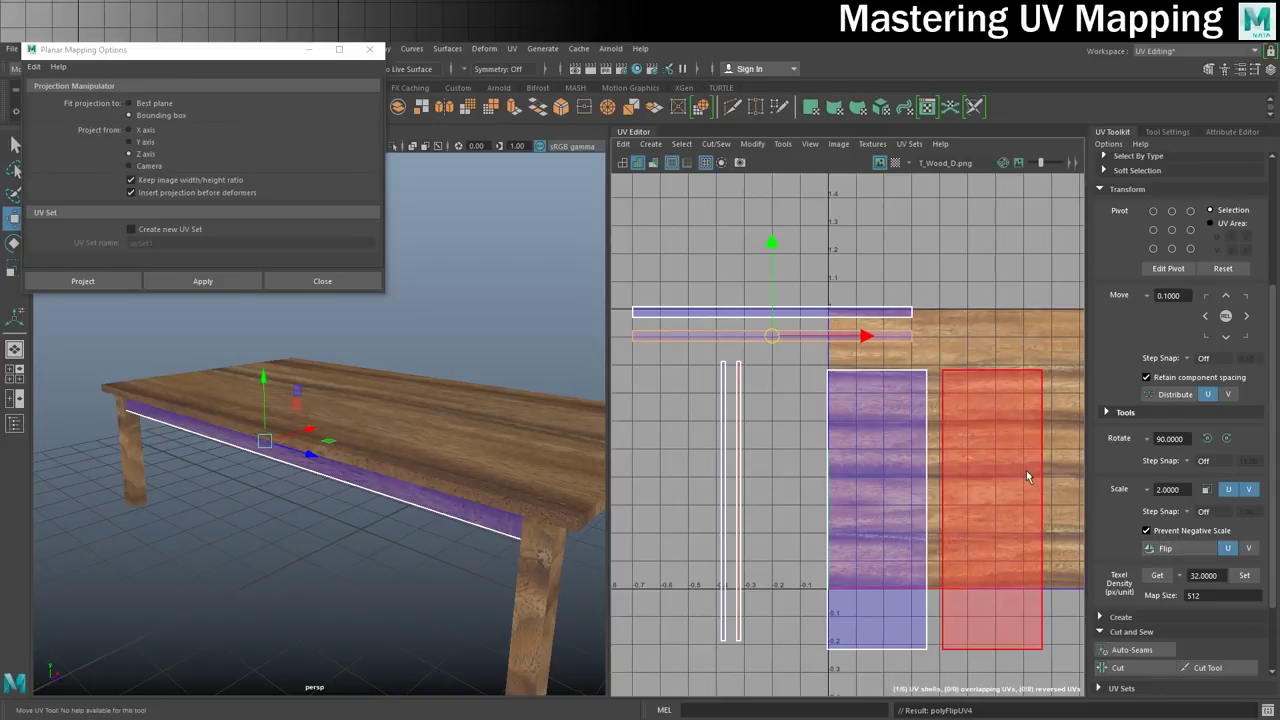
left_click(1027, 477)
left_click(734, 452)
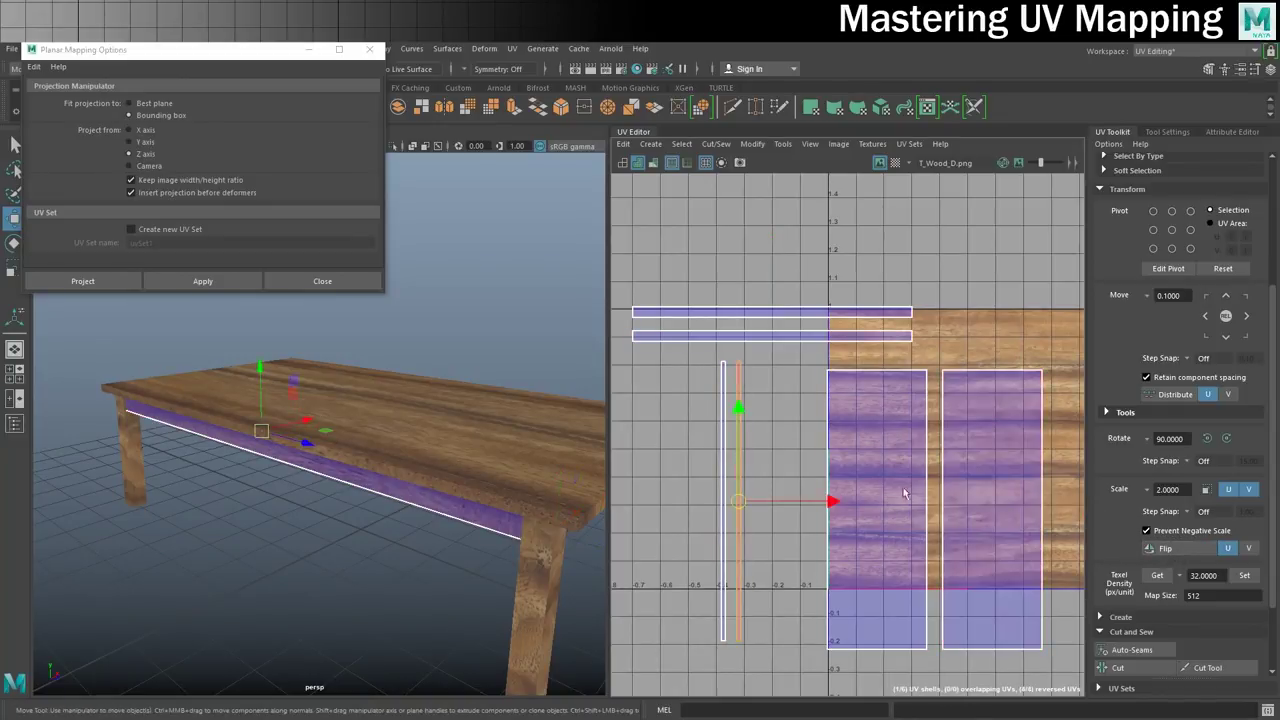
scroll(924, 477, "down", 2)
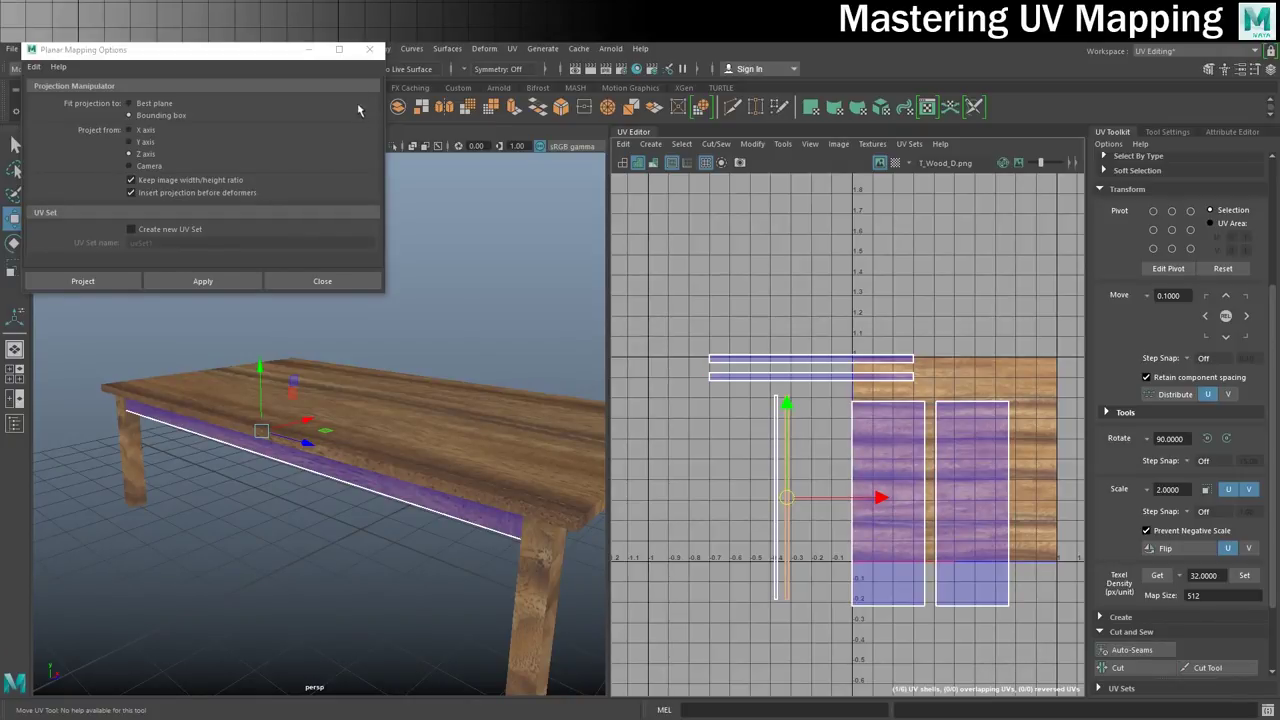
left_click(322, 281)
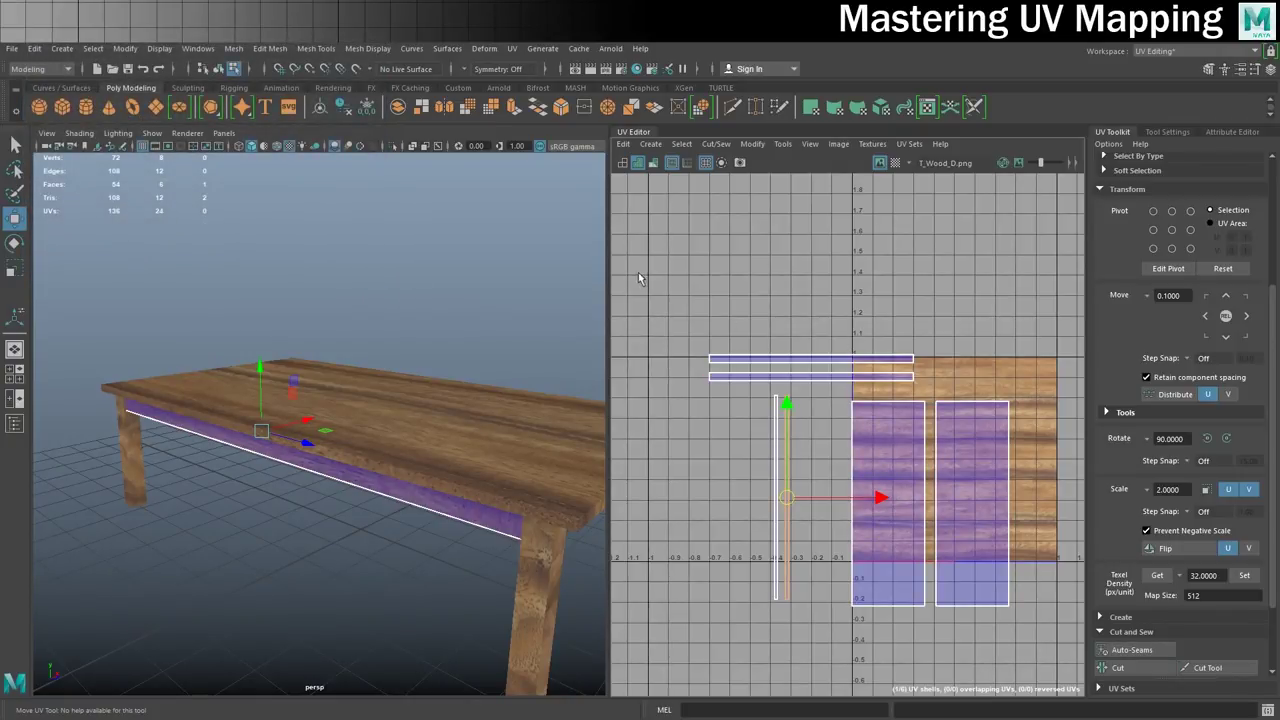
Select all six of the board's UV shells and run Layout to pack them into the 0 to 1 area.
right_click_drag(895, 444, 835, 424)
left_click_drag(679, 278, 1032, 656)
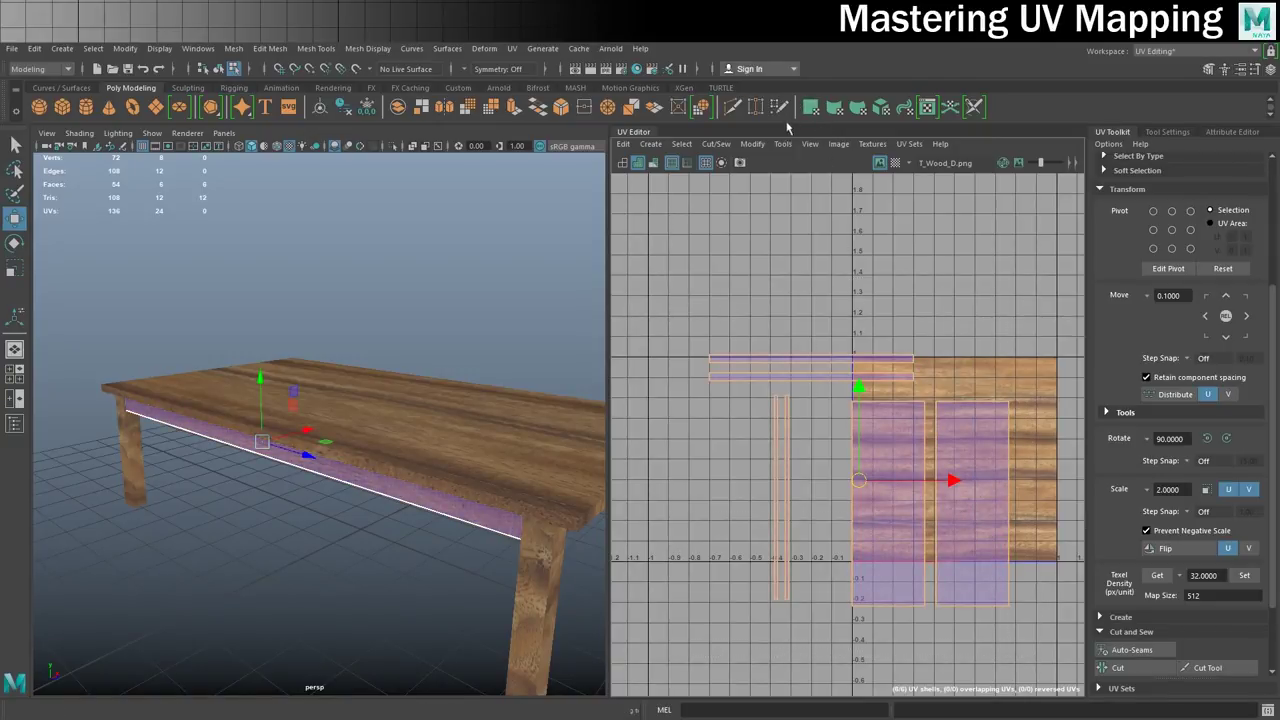
left_click(753, 144)
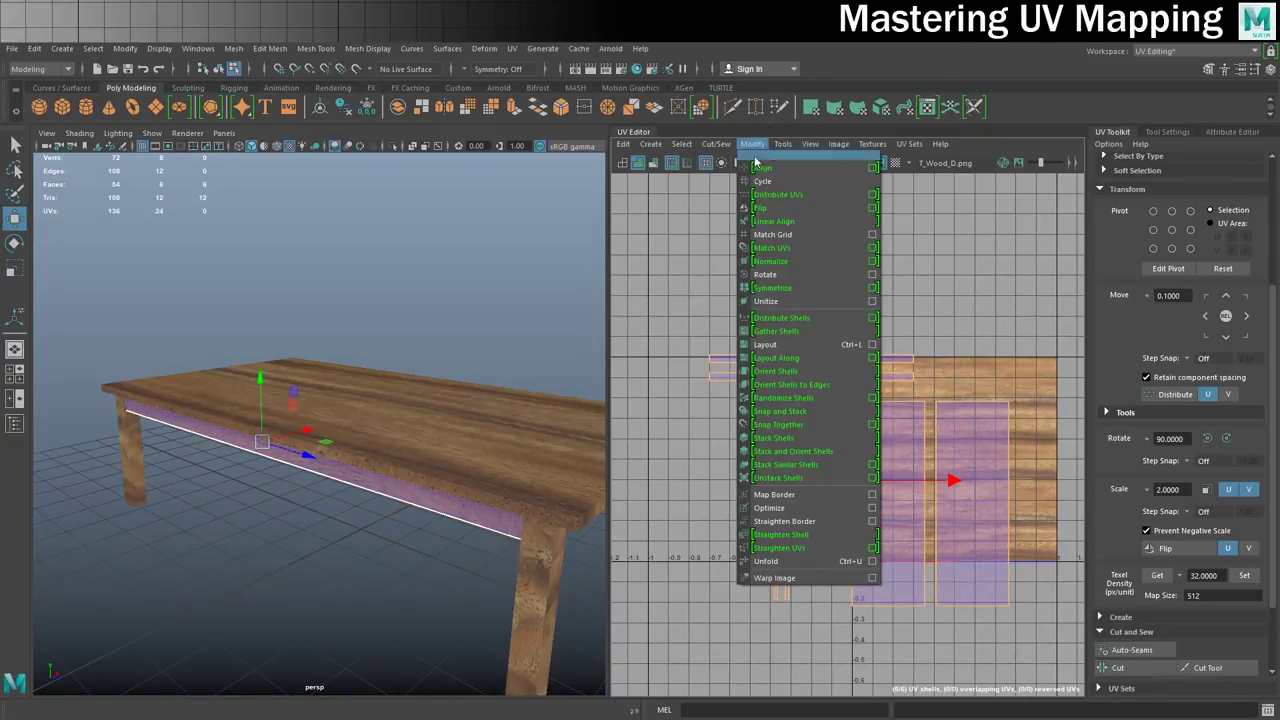
left_click(818, 346)
scroll(905, 460, "up", 3)
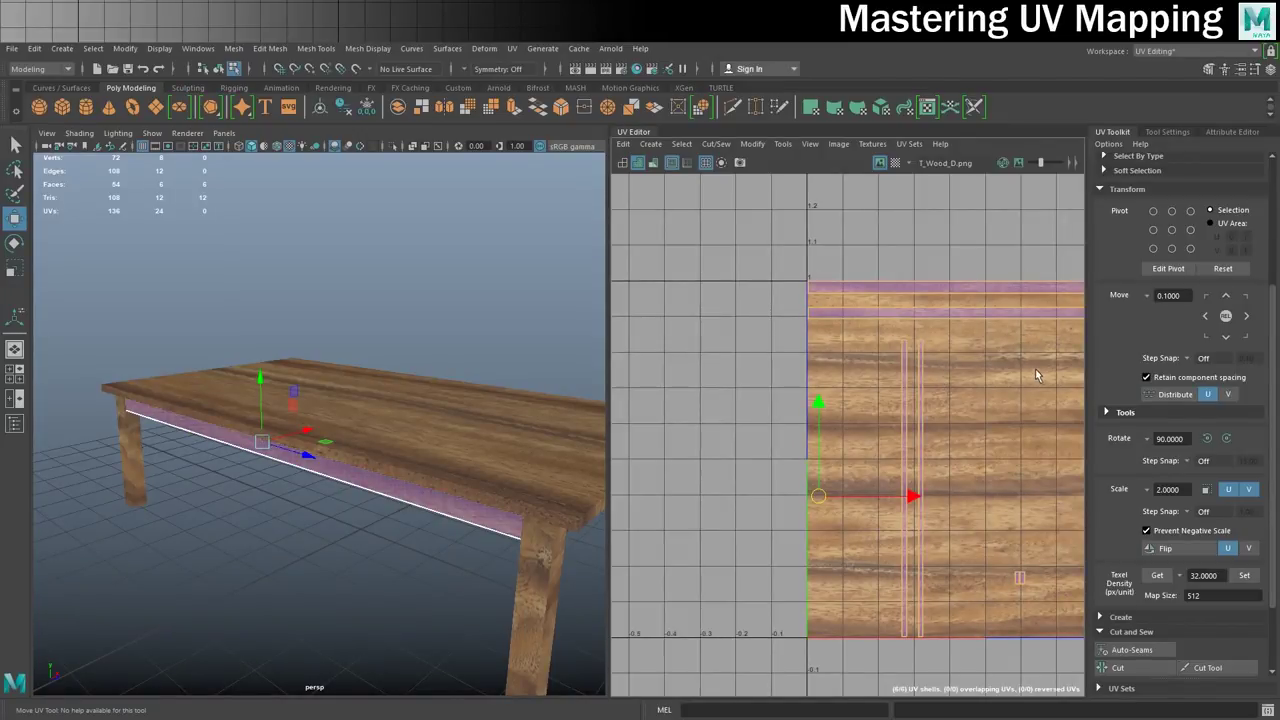
middle_click_drag(1044, 357, 929, 393, "alt")
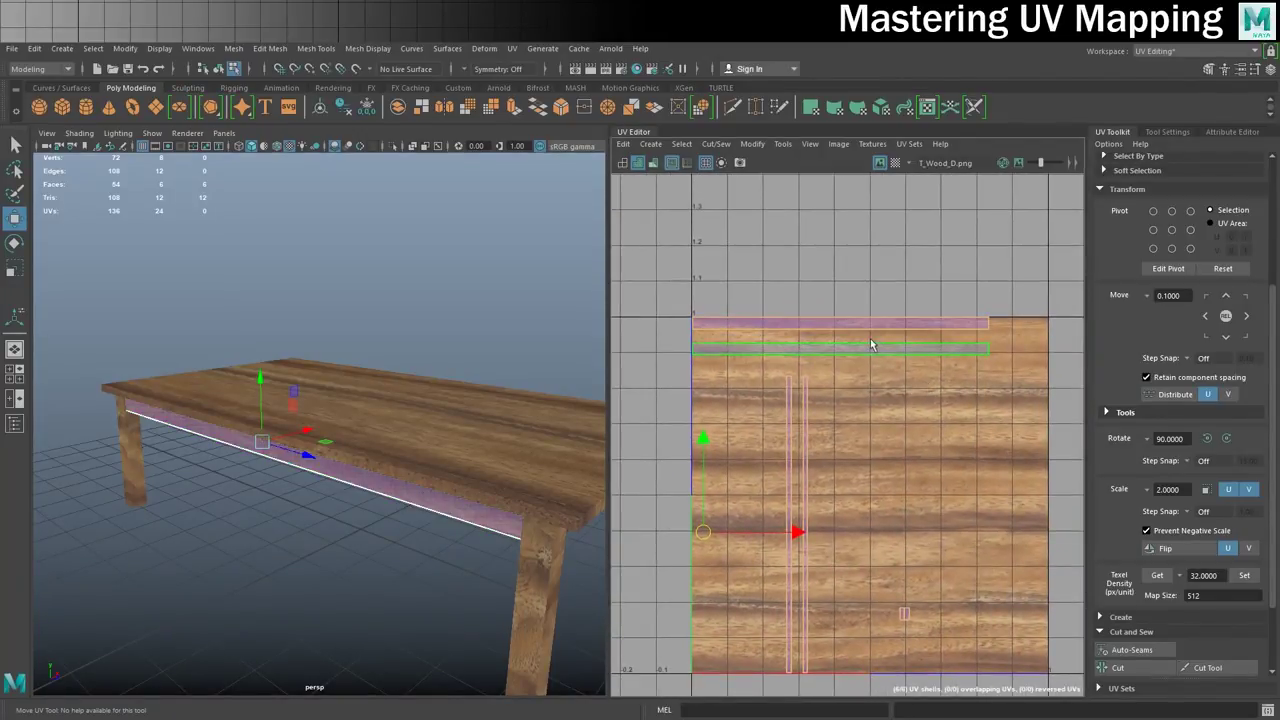
Stitch the board's four long shells into one strip along their shared long edges, using edge selection.
right_click(873, 347)
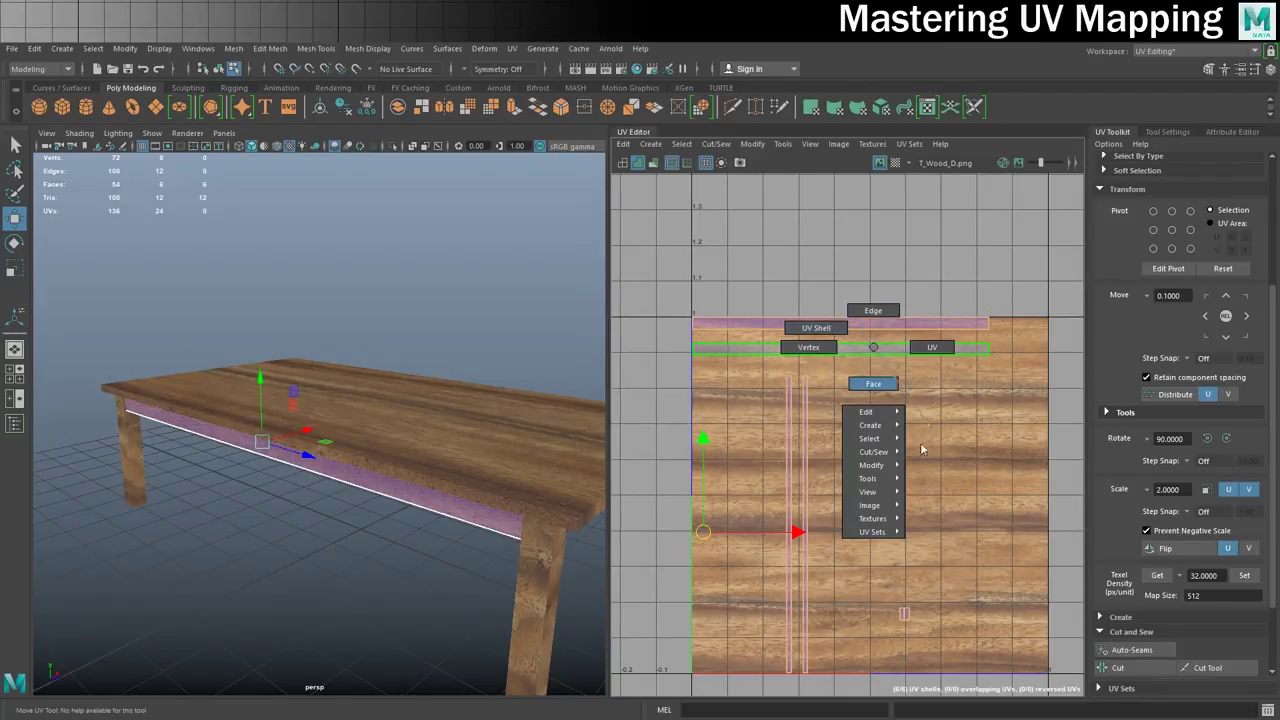
right_click_drag(970, 405, 868, 305)
left_click_drag(420, 480, 527, 384, "alt")
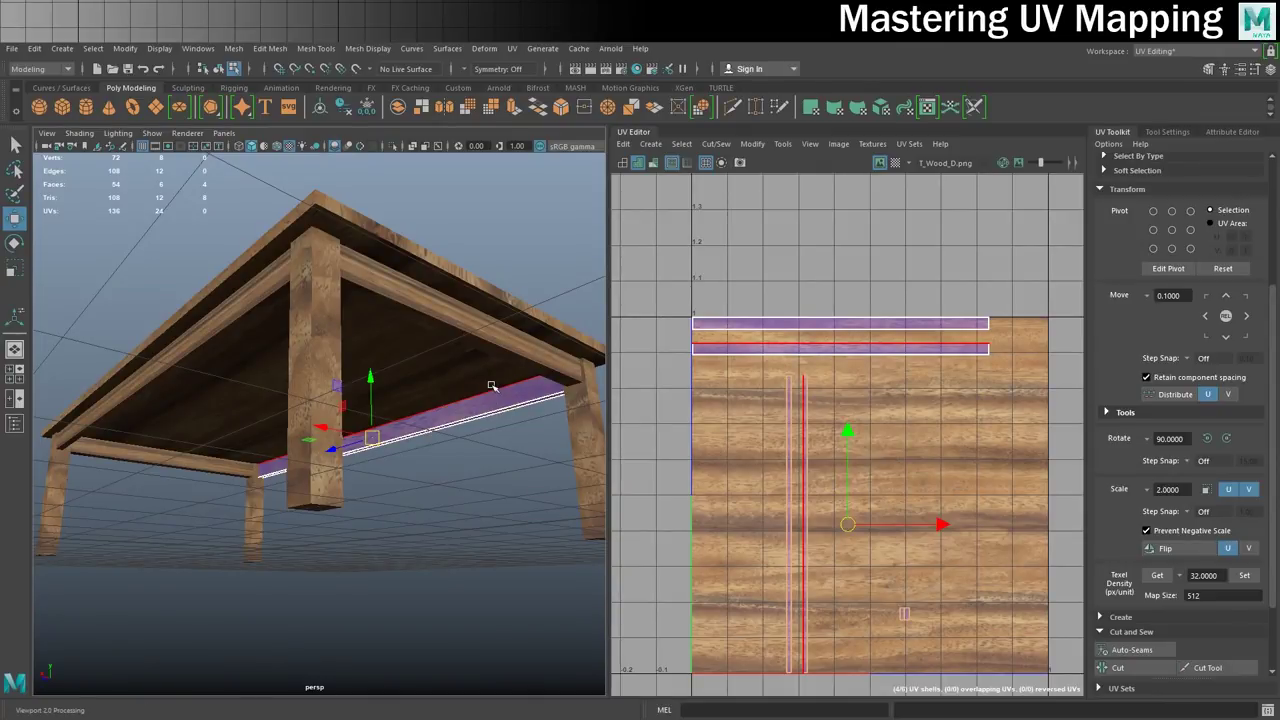
left_click(752, 354)
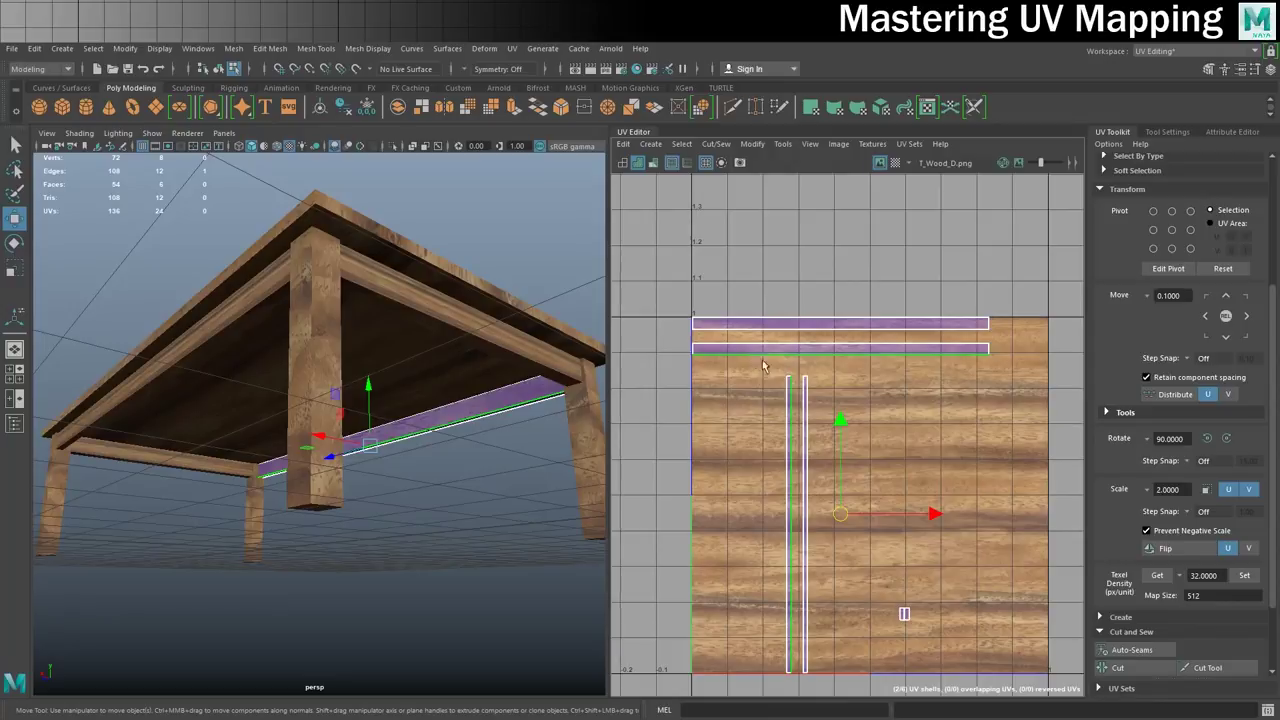
scroll(1150, 590, "down", 3)
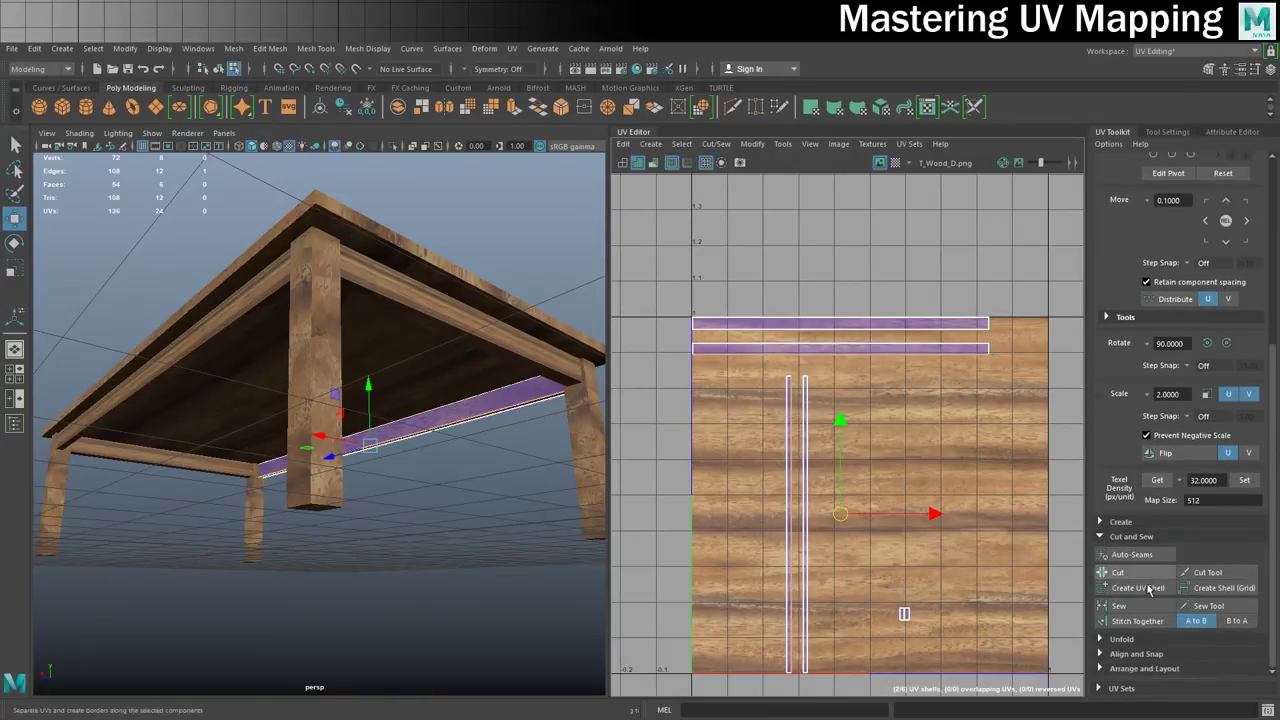
left_click(1139, 621)
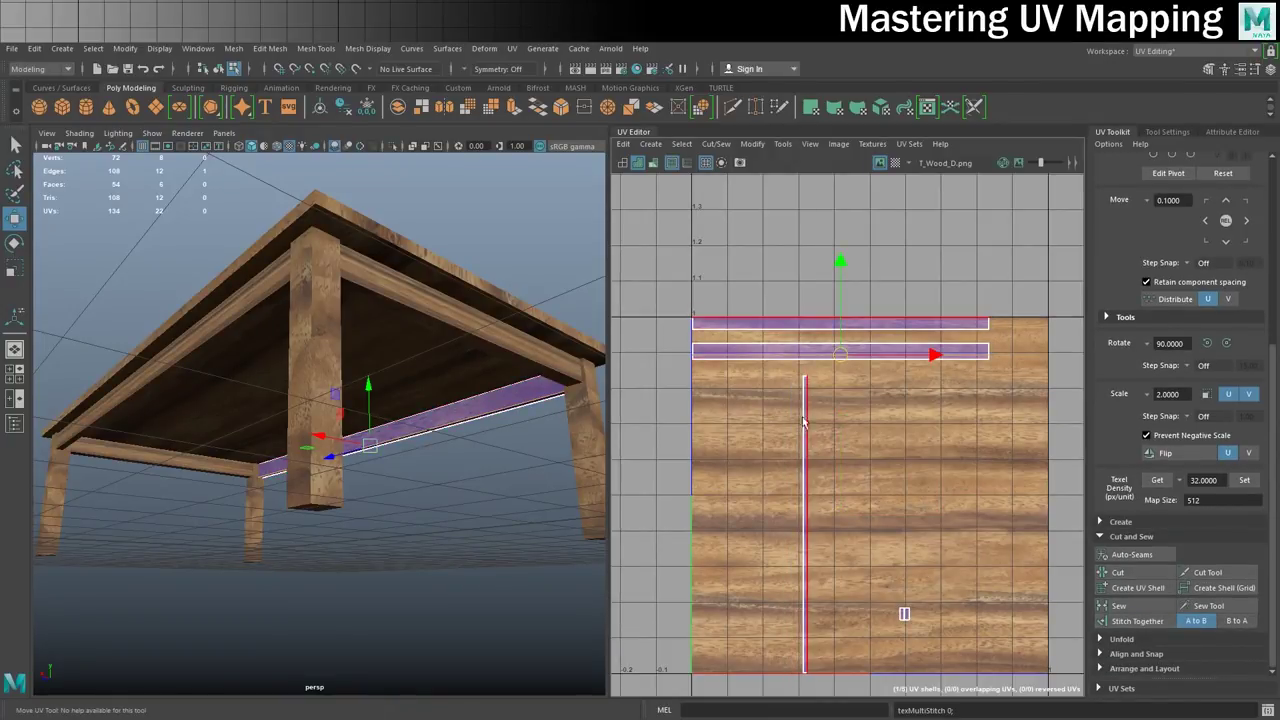
left_click(1142, 621)
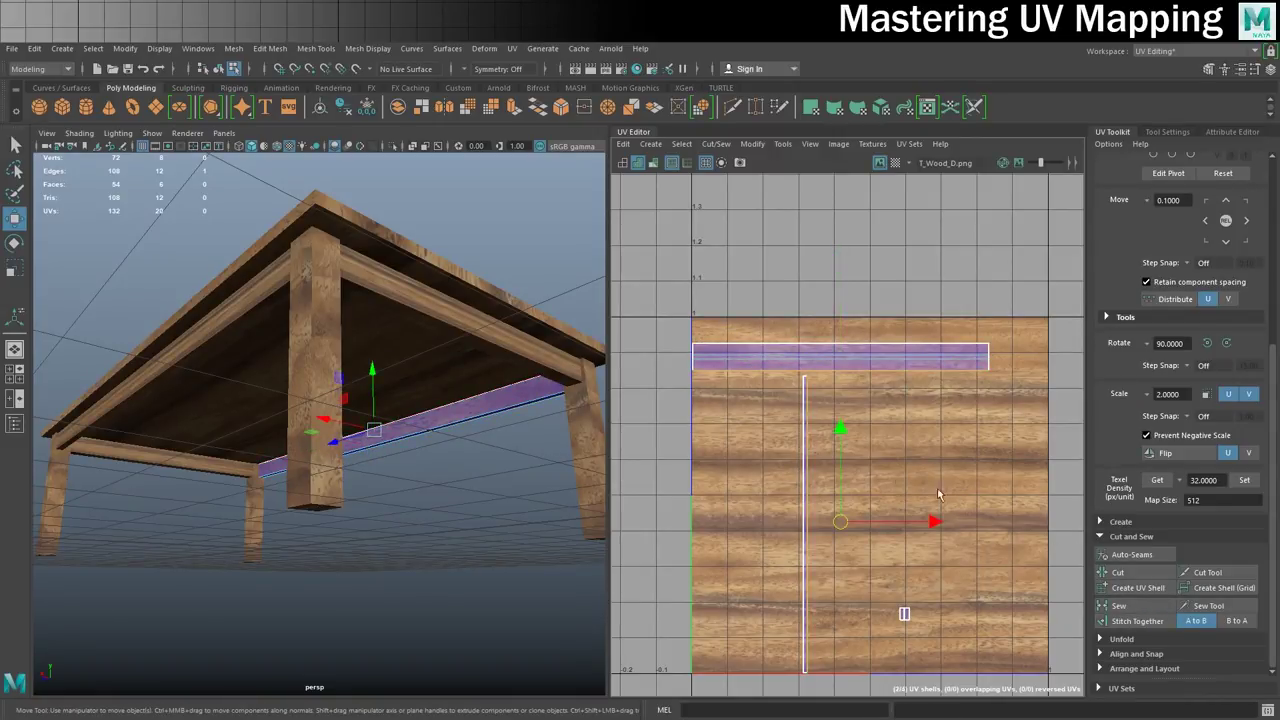
left_click(1138, 621)
Stitch the two small end-face shells onto opposite ends of the board's long UV strip.
middle_click_drag(876, 428, 826, 436, "alt")
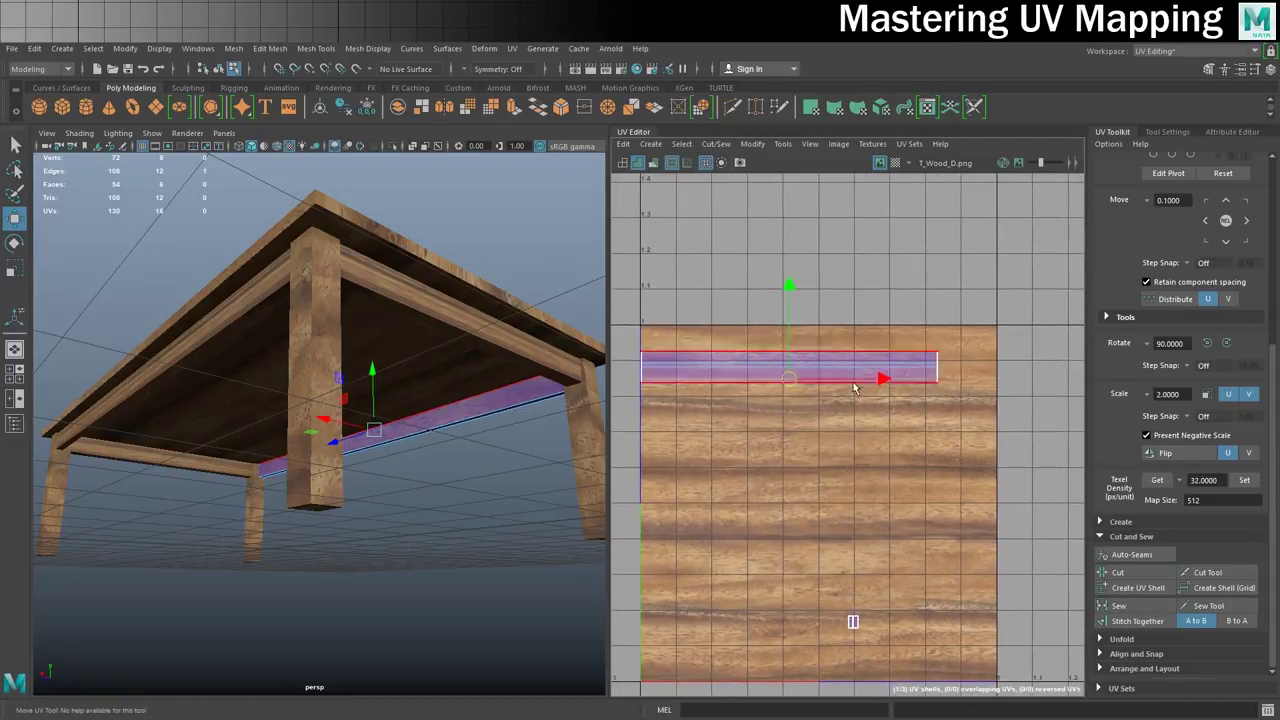
left_click(937, 356)
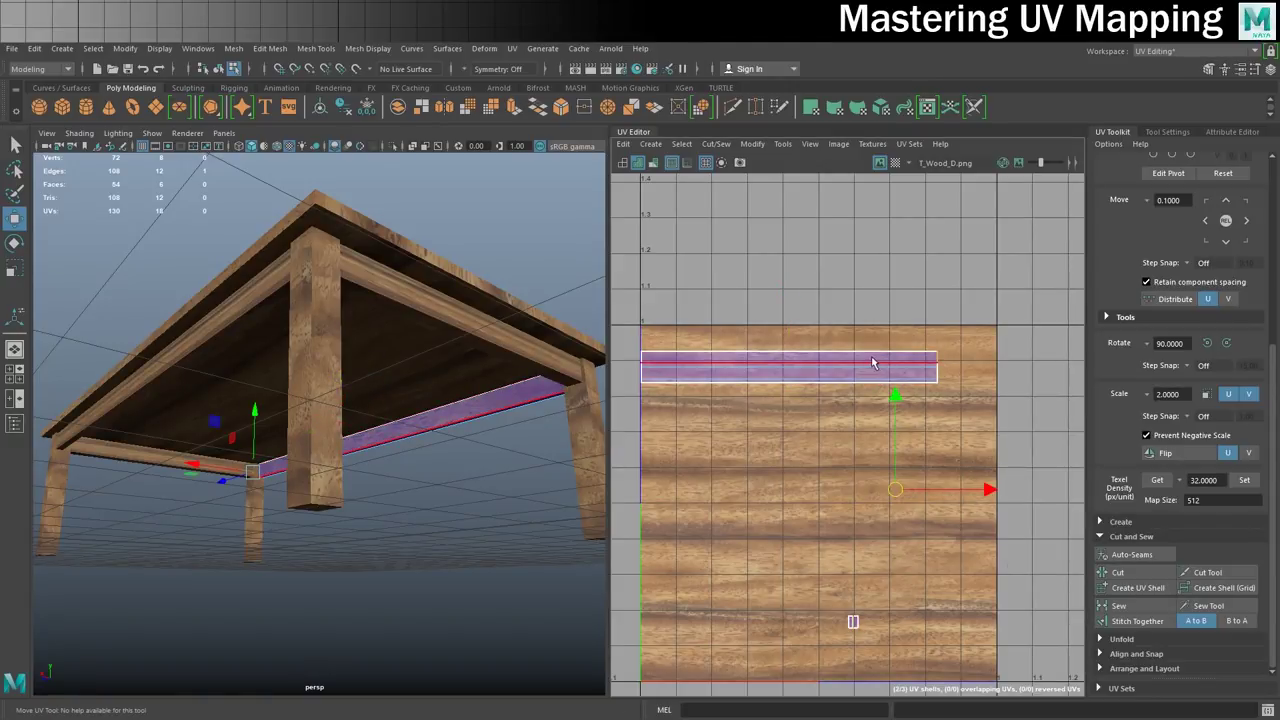
left_click(1140, 621)
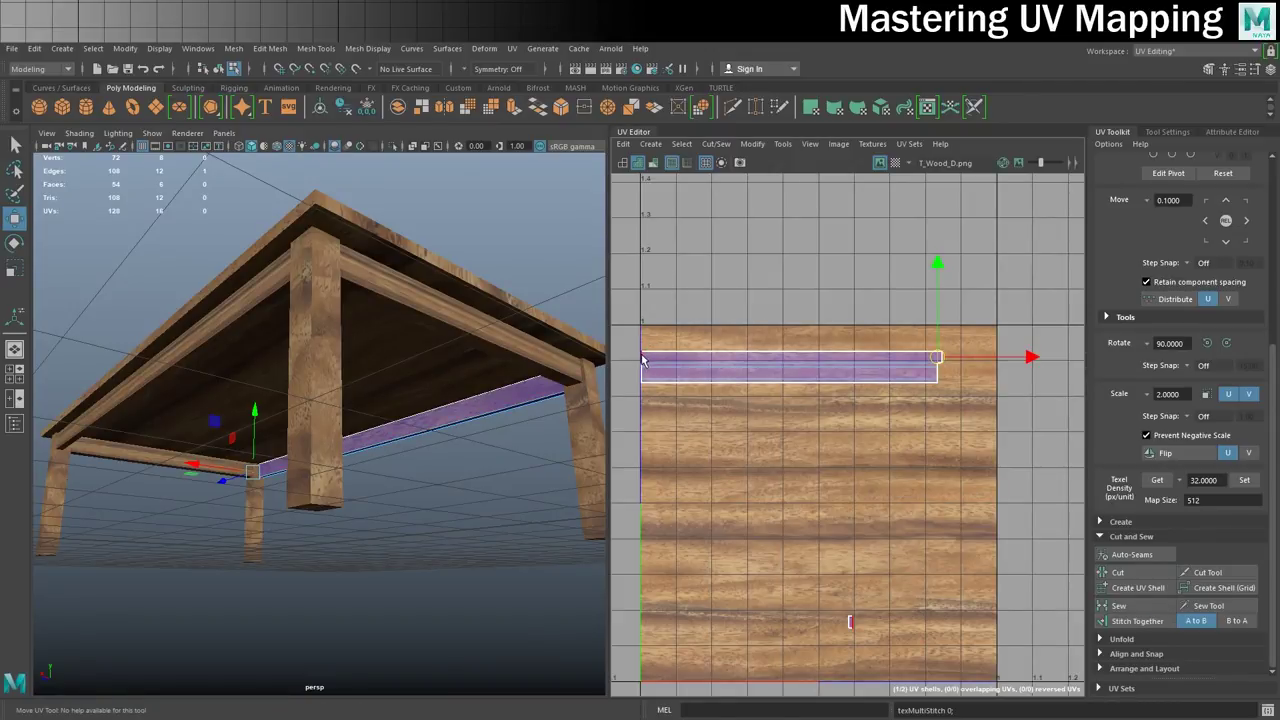
left_click(1138, 621)
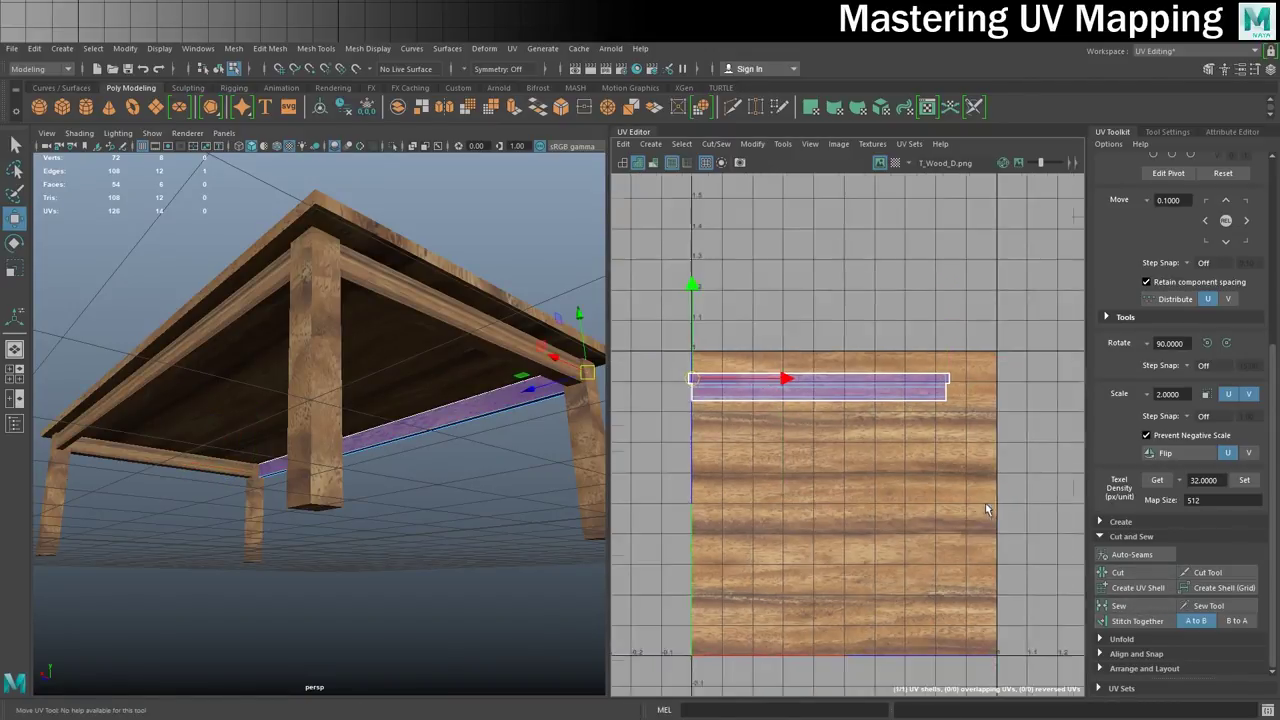
Select the stitched board strip as a UV shell and move it out of the 0 to 1 area to the negative U side.
scroll(989, 504, "down", 1)
middle_click_drag(879, 392, 941, 426, "alt")
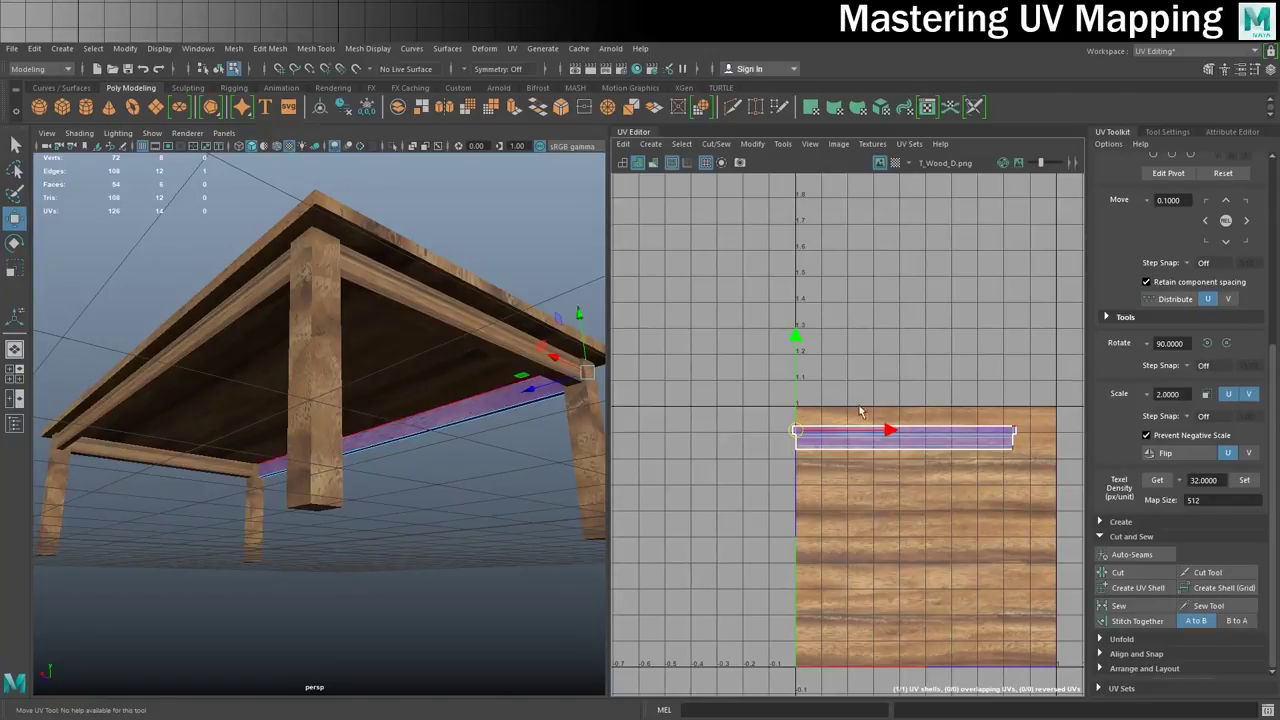
right_click(950, 443)
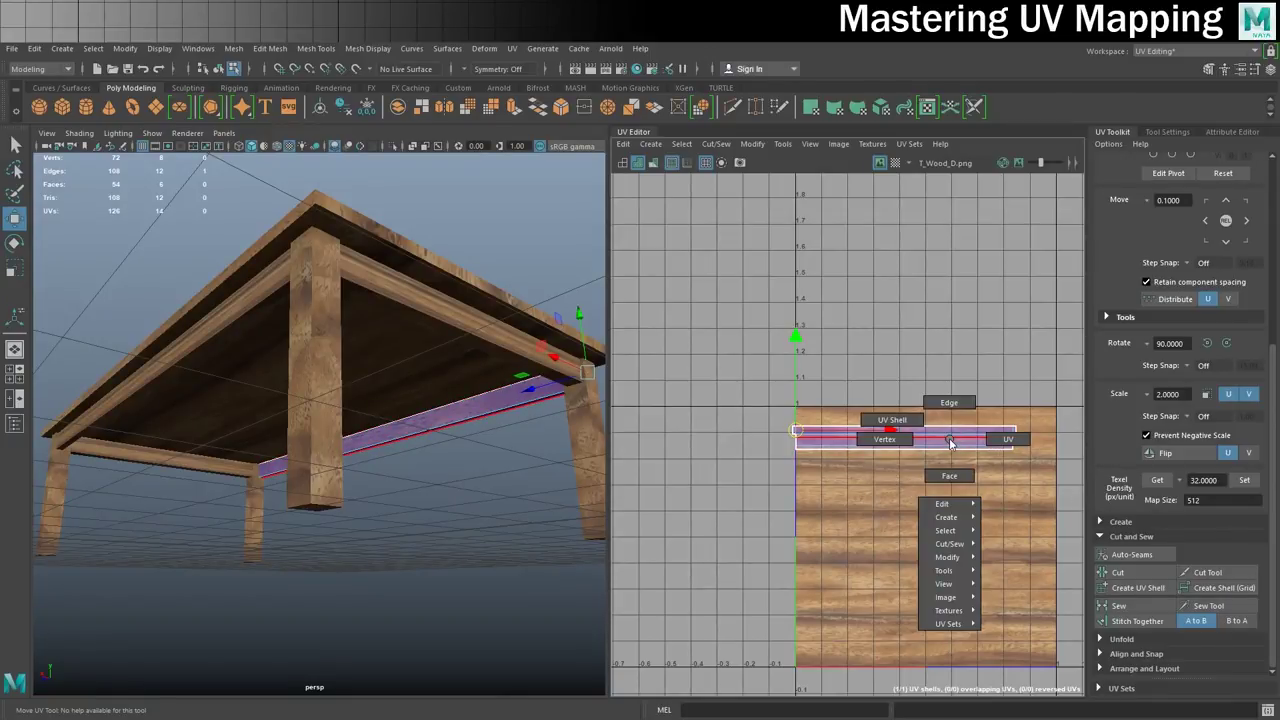
left_click(897, 421)
key("w")
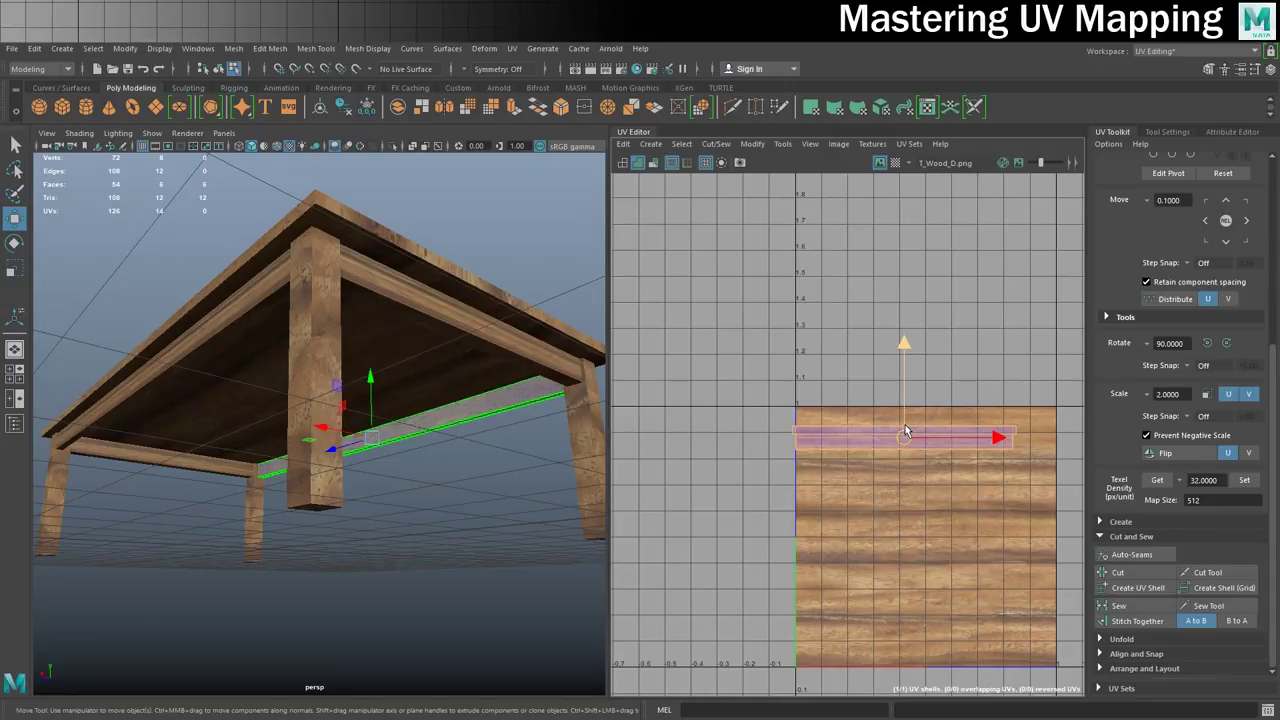
left_click_drag(904, 432, 675, 454)
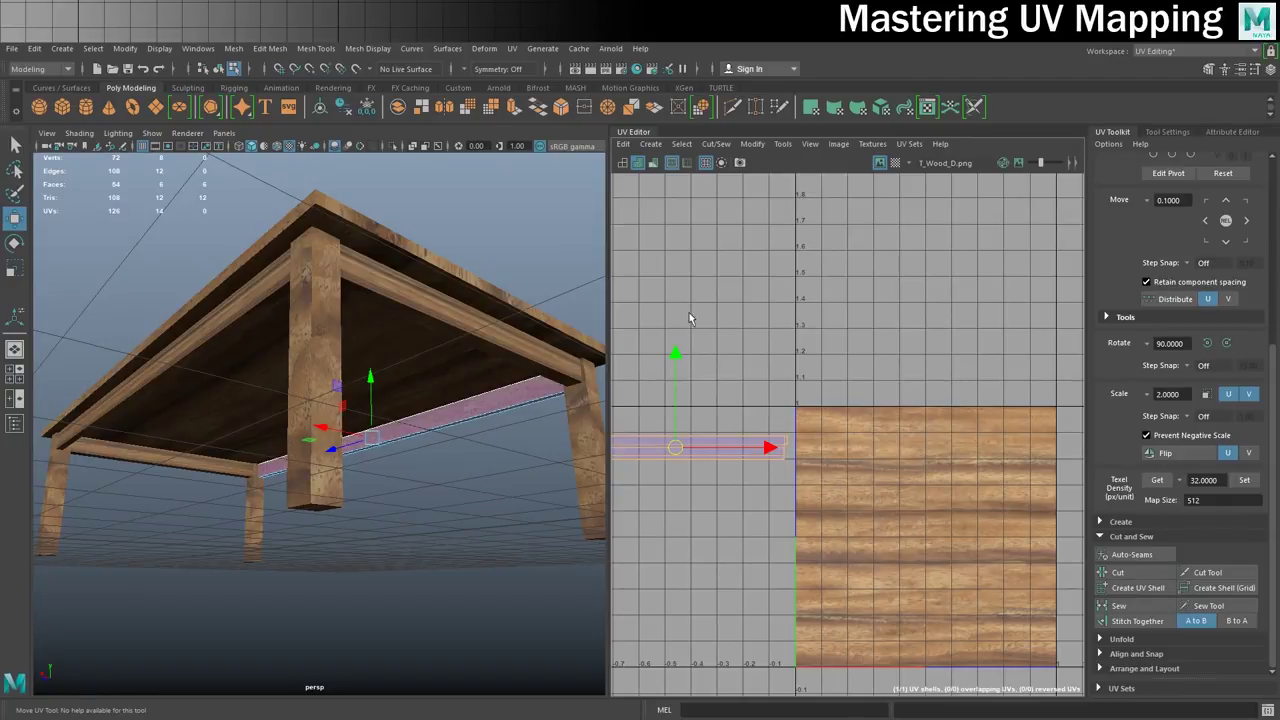
Show UV shells as unshaded wireframe and select the finished long board, then add the opposite long board to the selection.
scroll(690, 321, "down", 3)
scroll(699, 338, "up", 4)
middle_click_drag(832, 347, 948, 292, "alt")
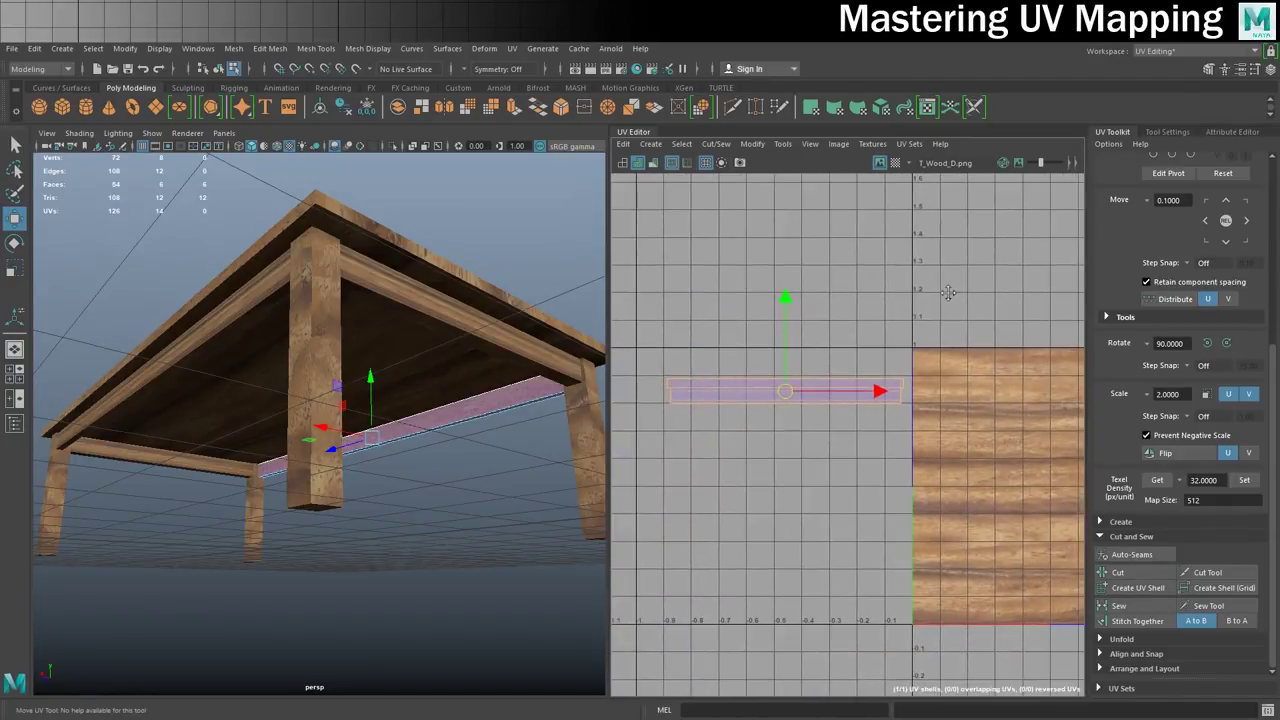
left_click_drag(465, 416, 175, 419, "alt")
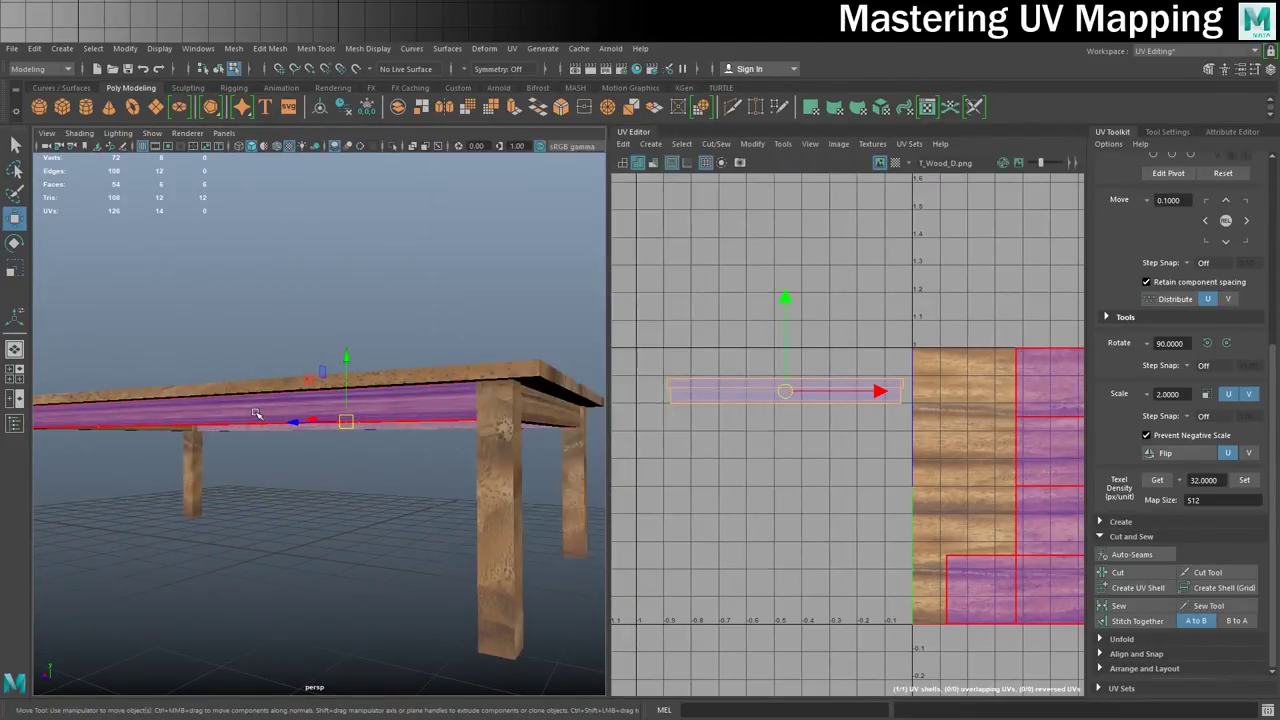
left_click_drag(256, 413, 405, 332, "alt")
left_click_drag(255, 328, 352, 306, "alt")
left_click(352, 305)
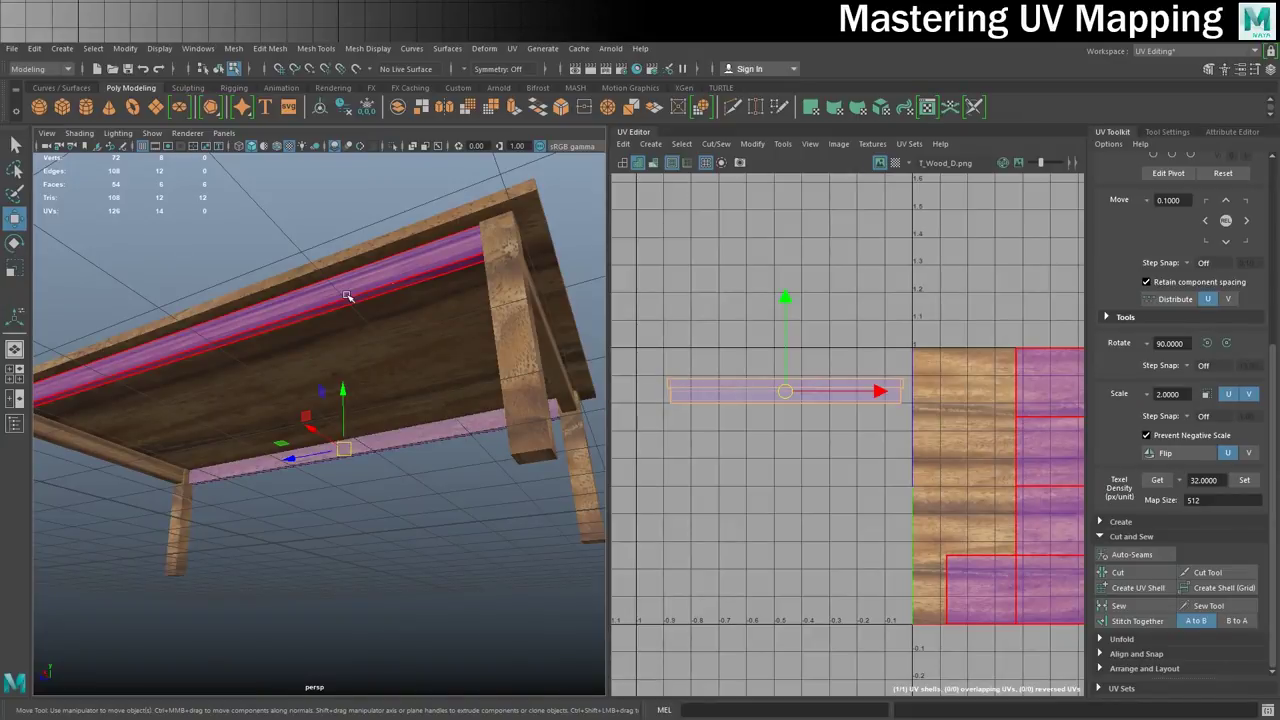
left_click(452, 462)
left_click(451, 433)
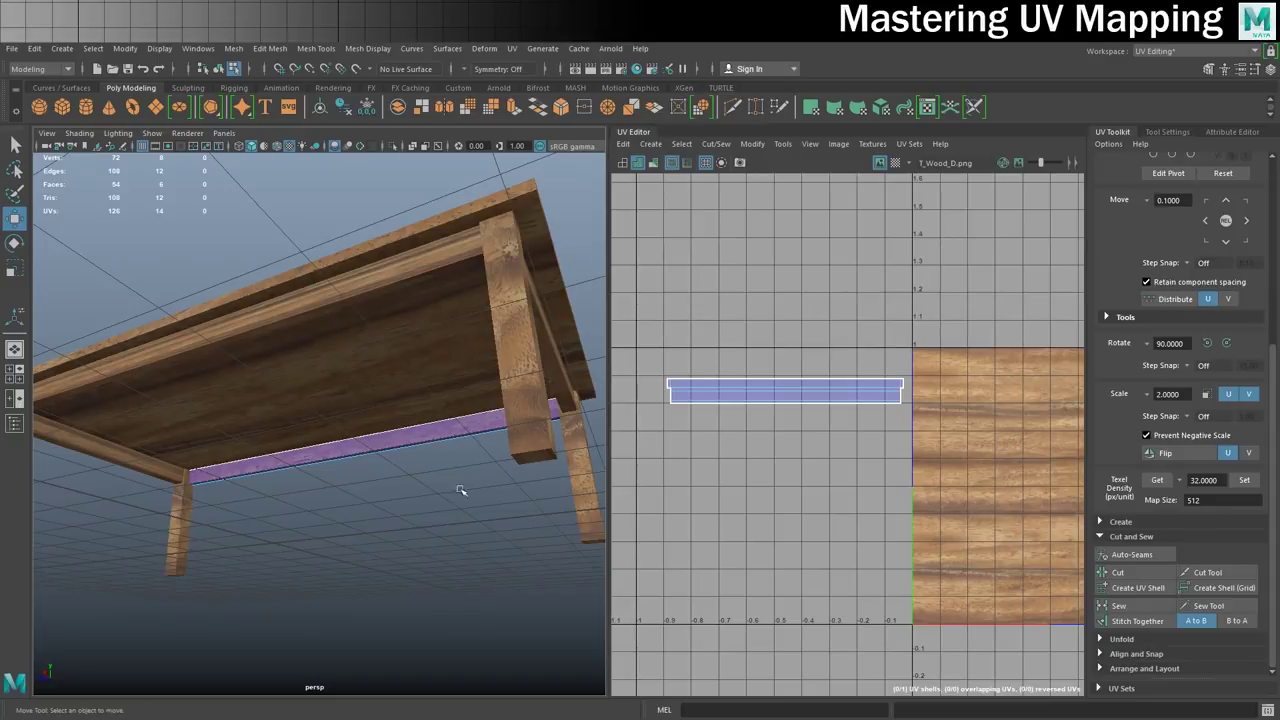
left_click(478, 455)
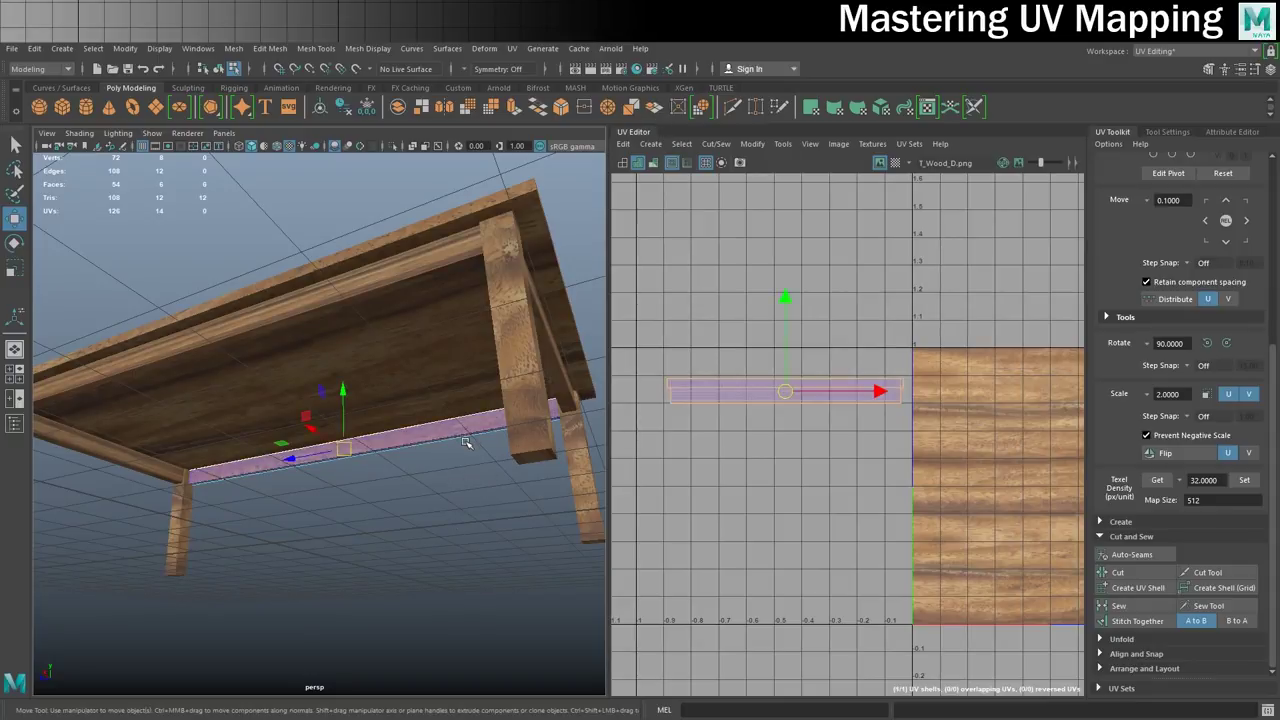
left_click(622, 163)
left_click(470, 428)
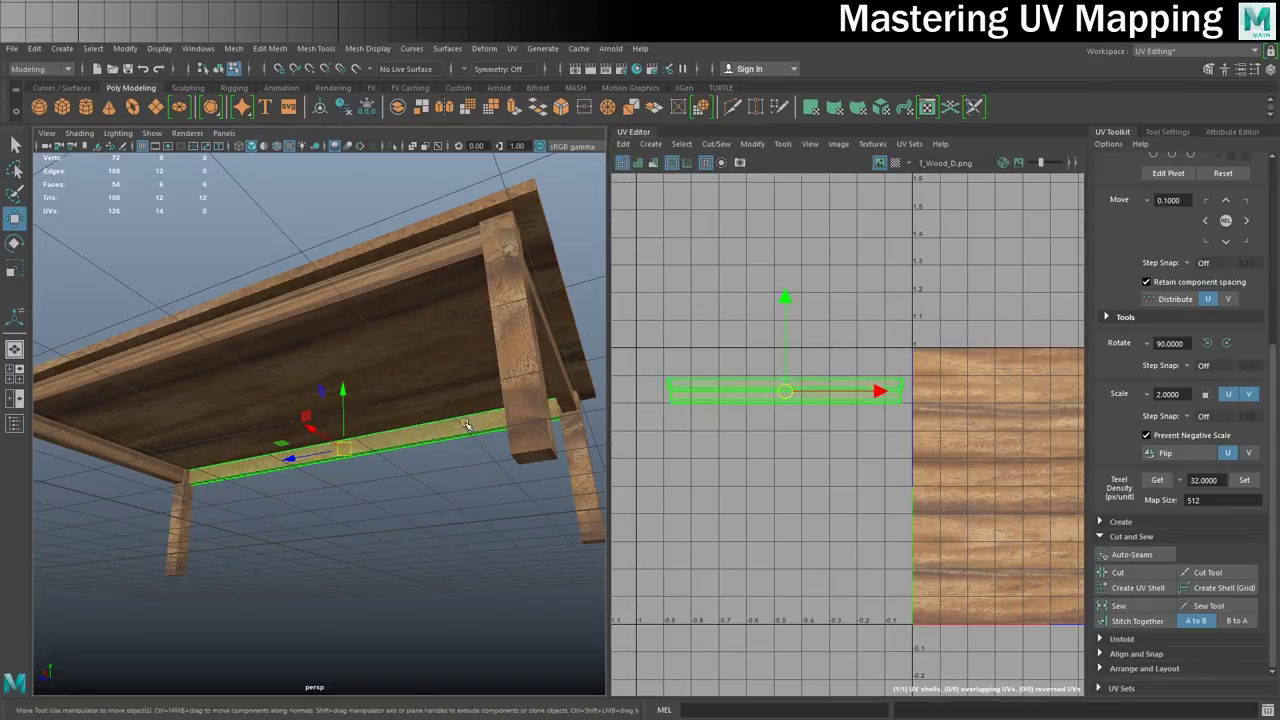
left_click(418, 258, "shift")
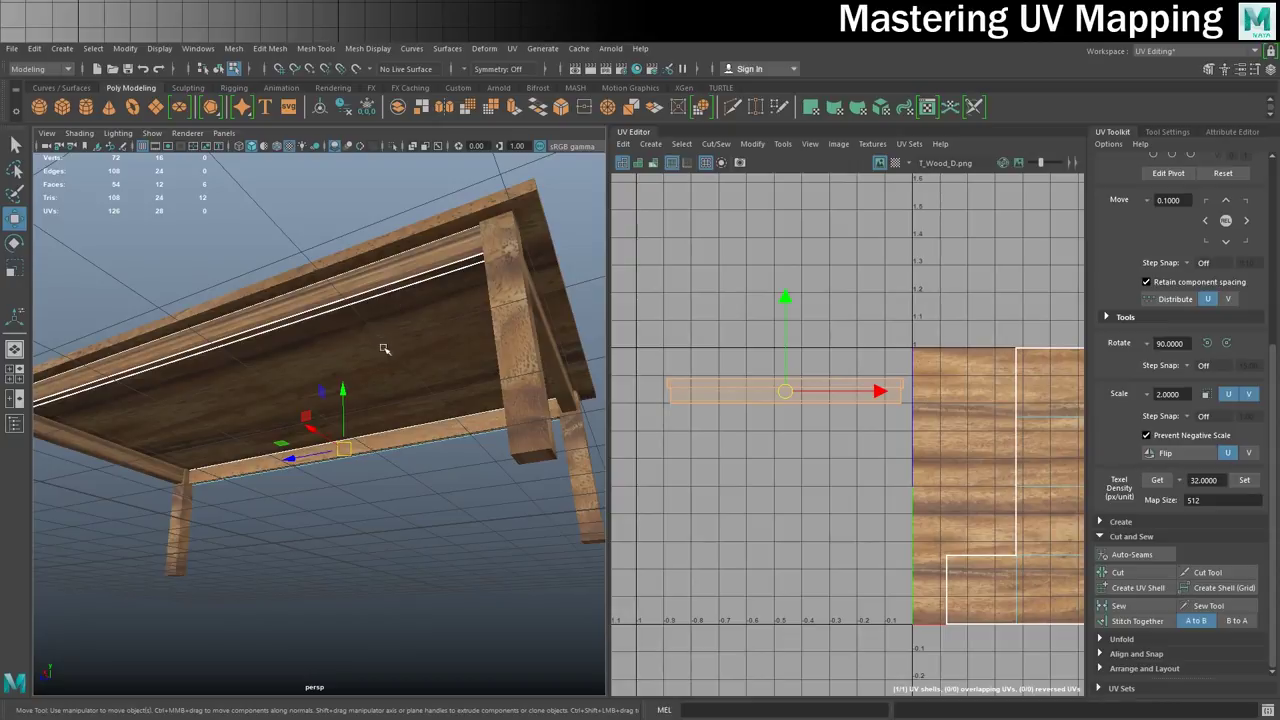
Transfer all UV sets from the finished long board to the opposite one in object mode, using Component sample space and Closest to point search.
left_click(231, 49)
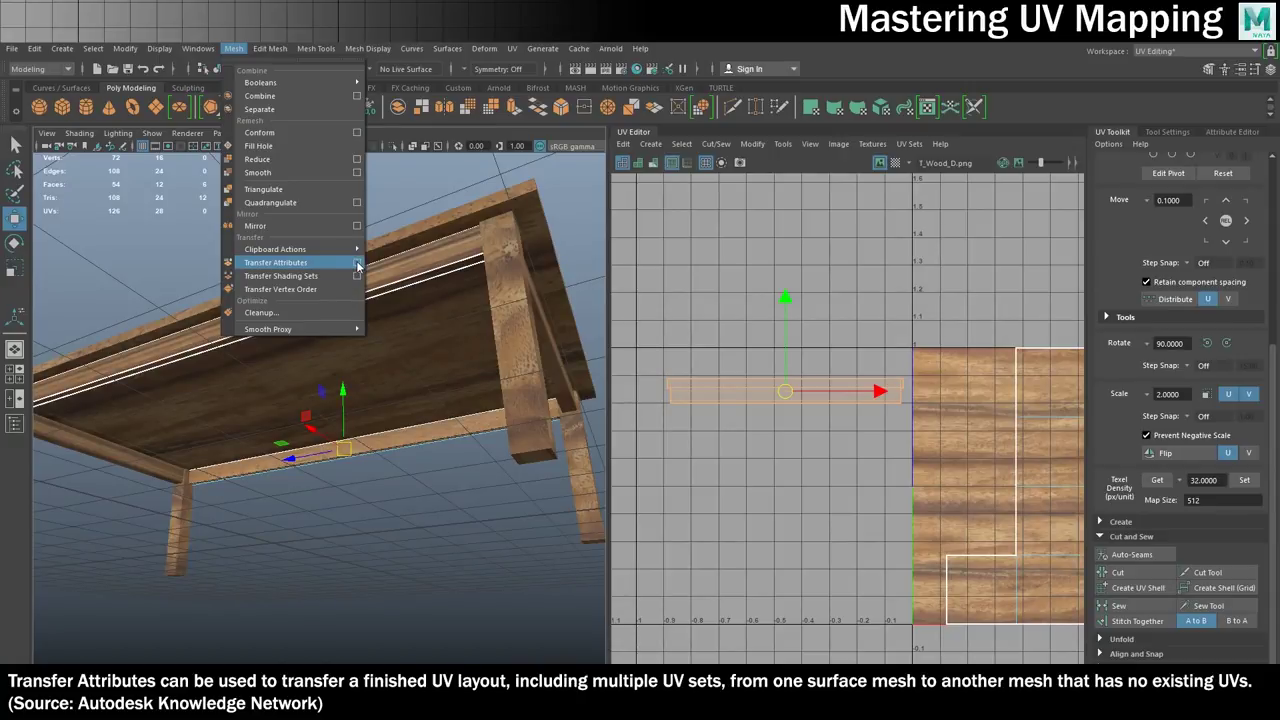
left_click(357, 265)
left_click_drag(258, 52, 733, 73)
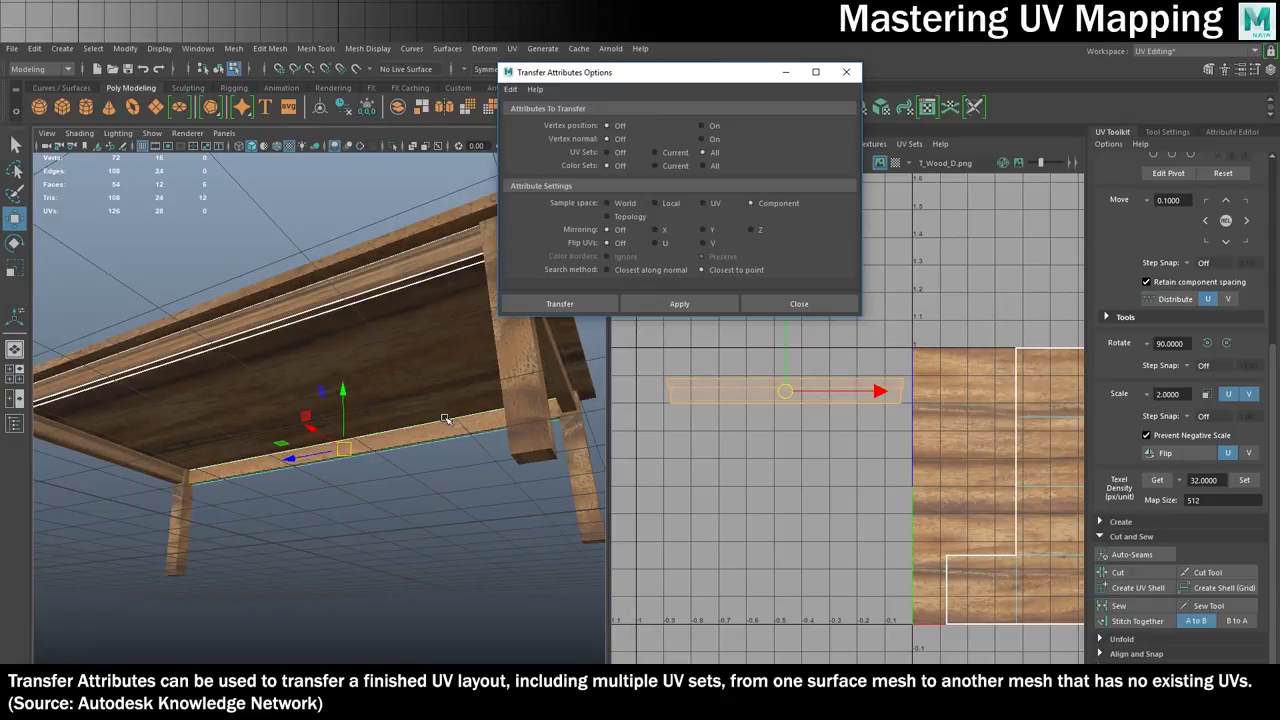
left_click(664, 302)
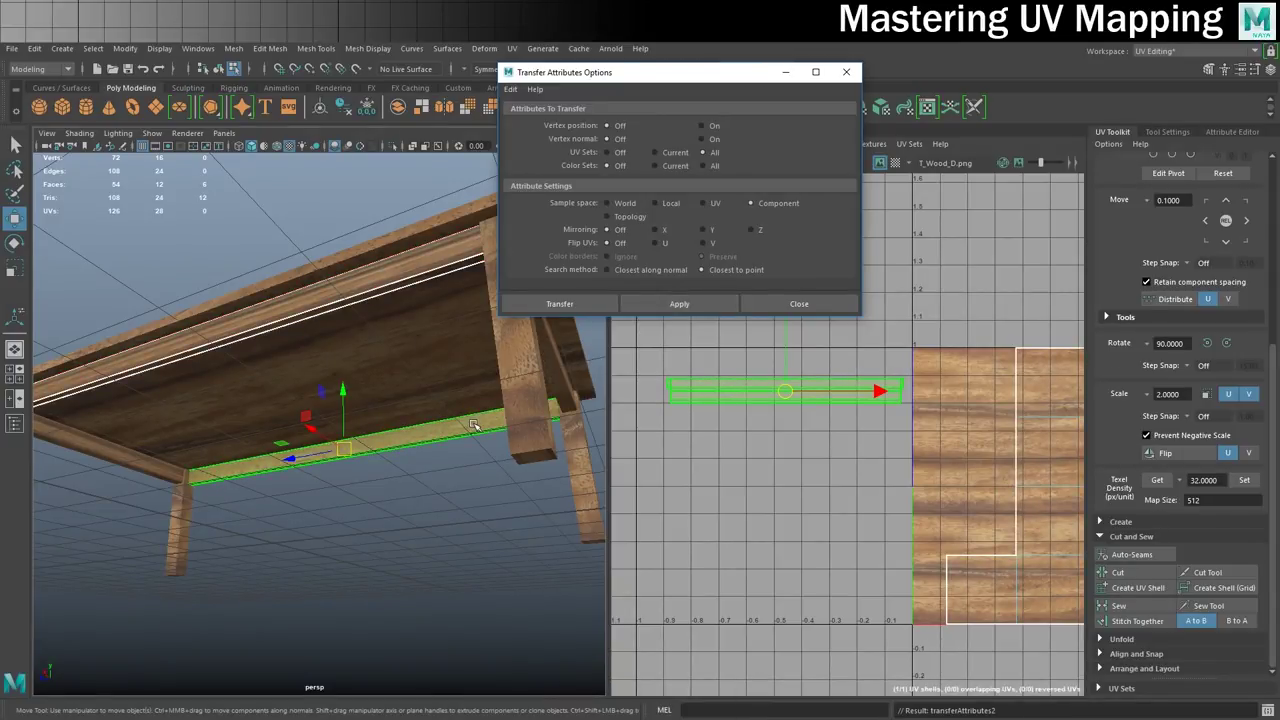
right_click_drag(475, 425, 538, 328)
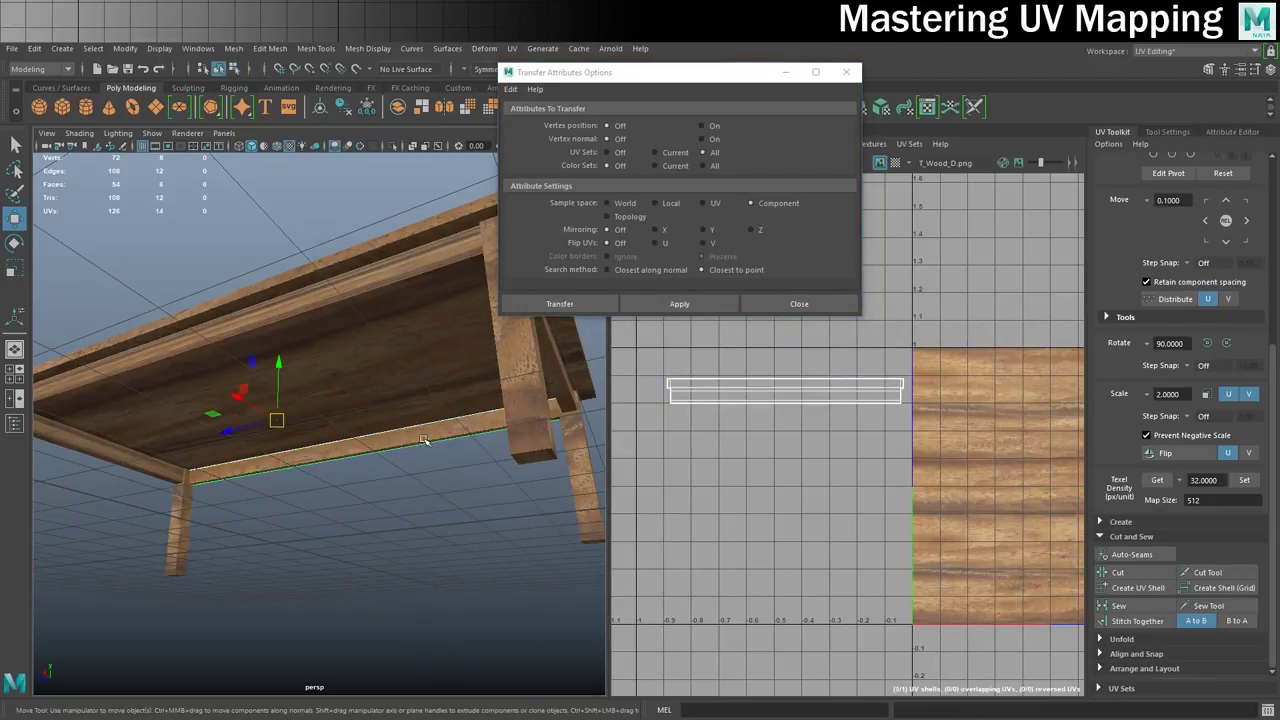
left_click(370, 288, "shift")
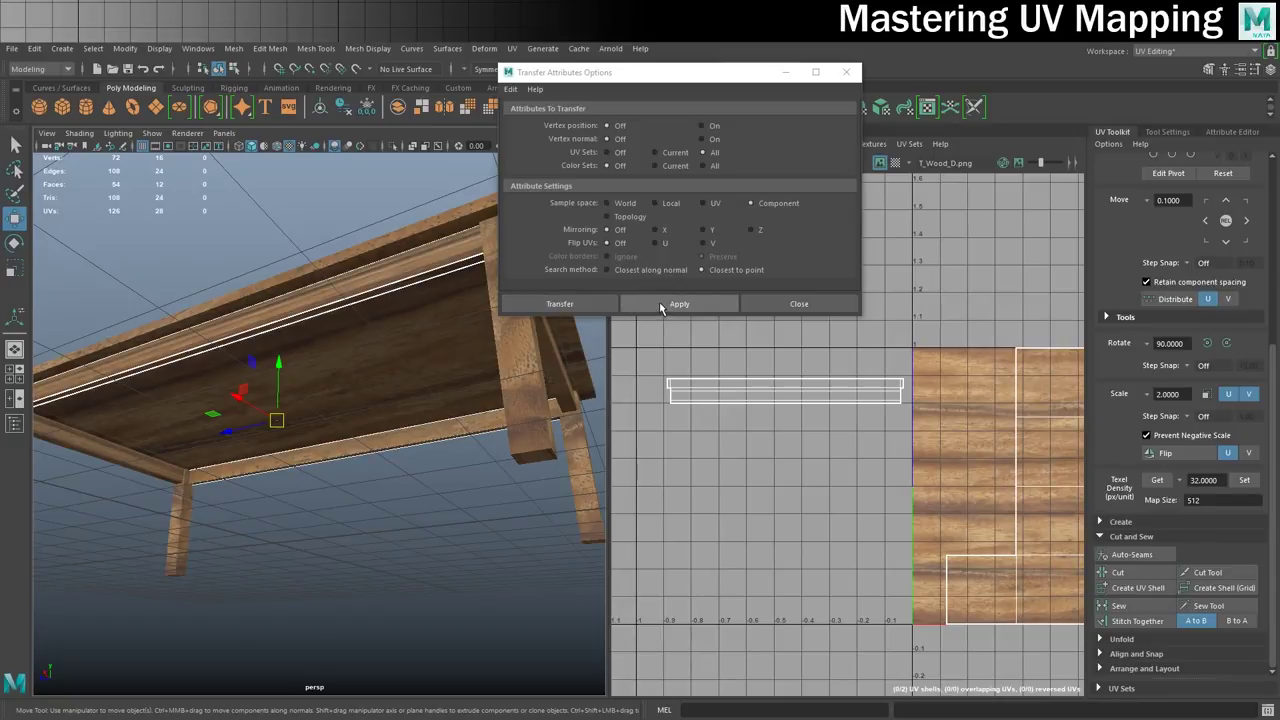
left_click(659, 301)
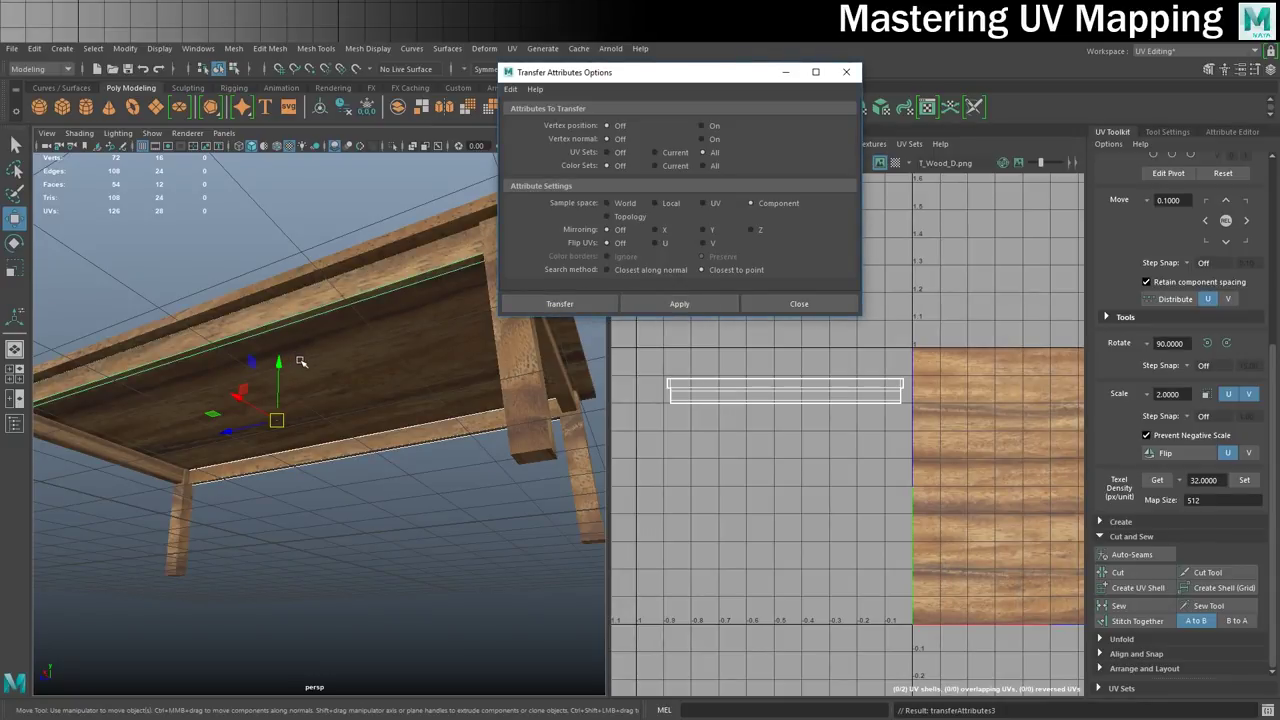
Transfer all UV sets from a finished long board to a short end board with the same transfer settings.
left_click_drag(315, 348, 256, 372, "alt")
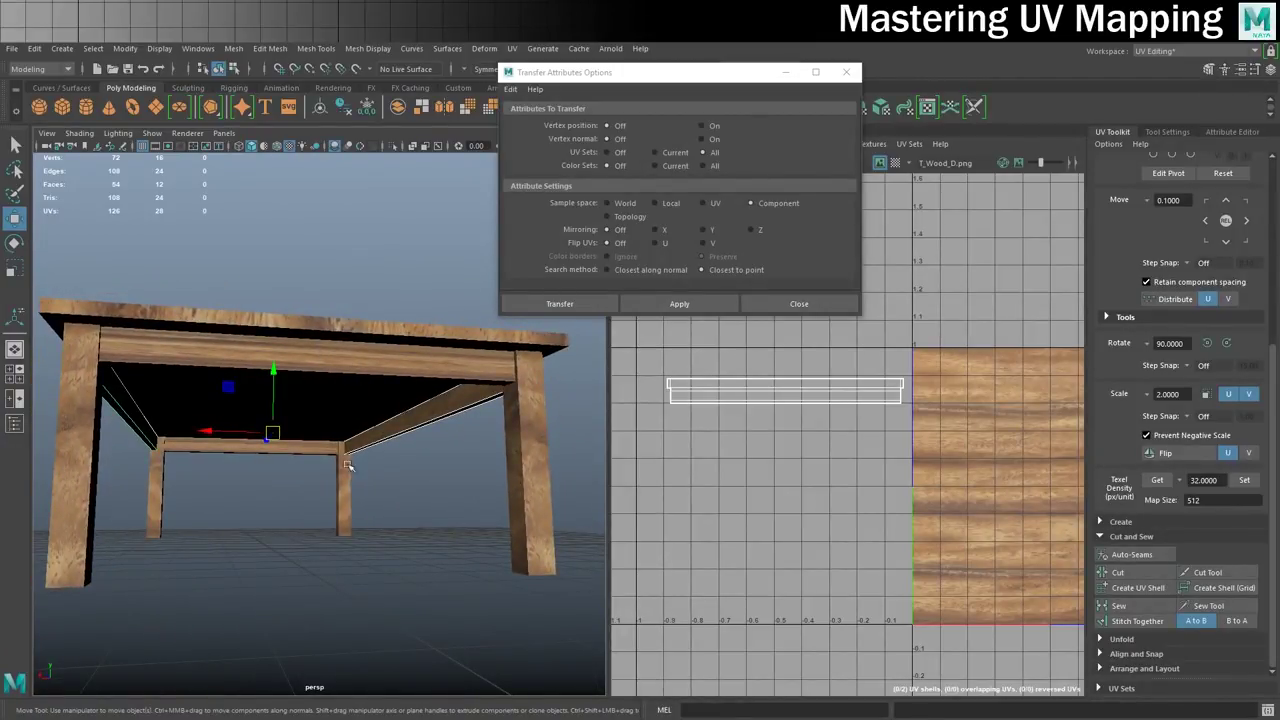
left_click(288, 454)
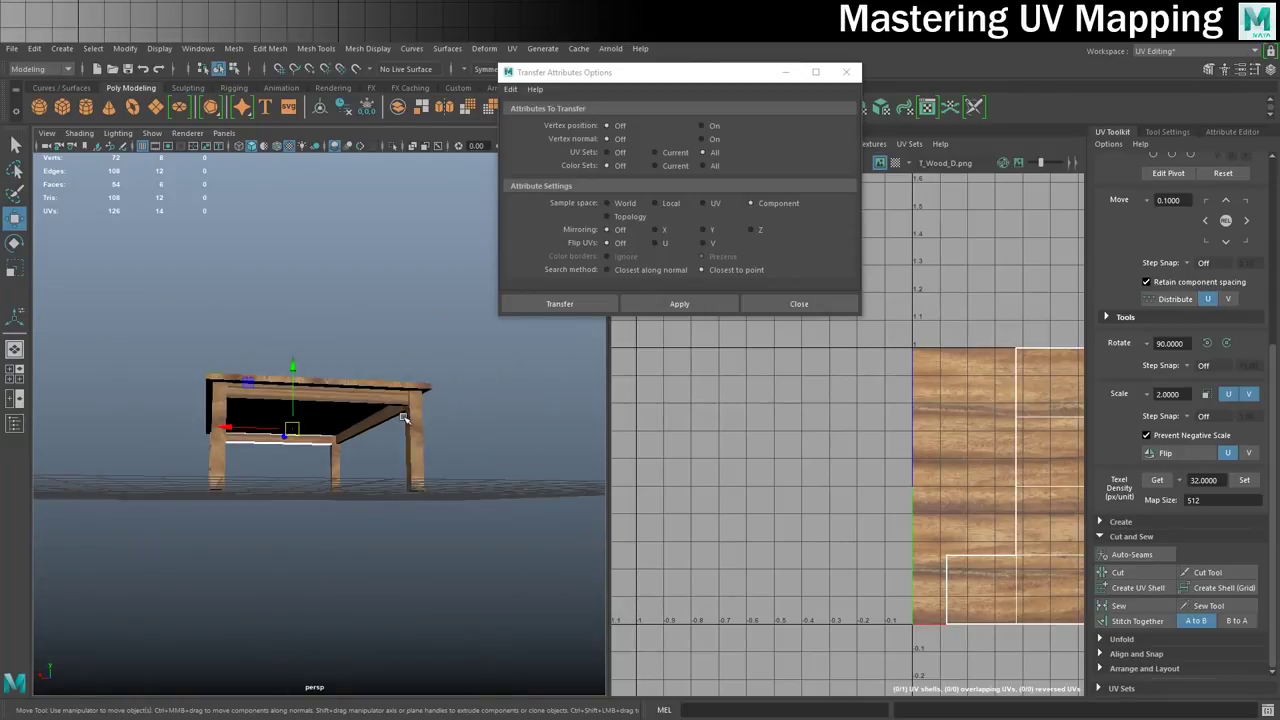
left_click_drag(405, 418, 285, 400, "alt")
left_click_drag(197, 403, 270, 415, "alt")
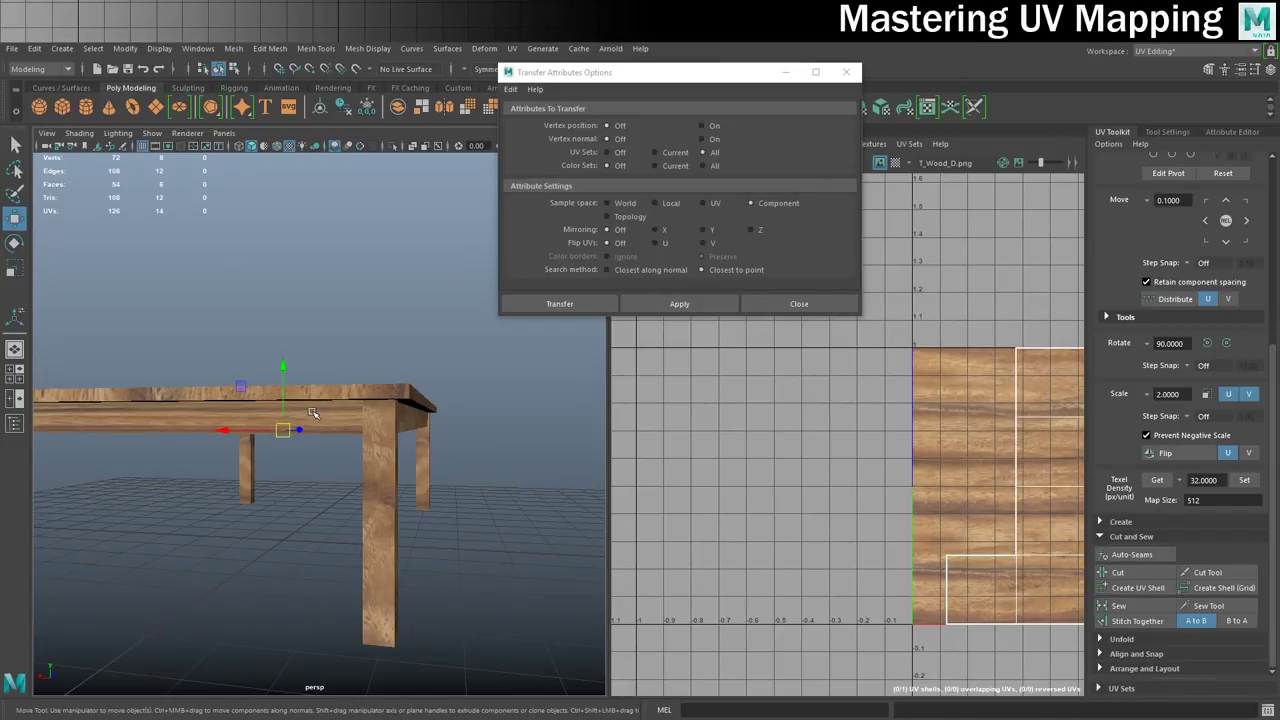
left_click_drag(175, 419, 200, 418, "alt")
left_click(365, 409)
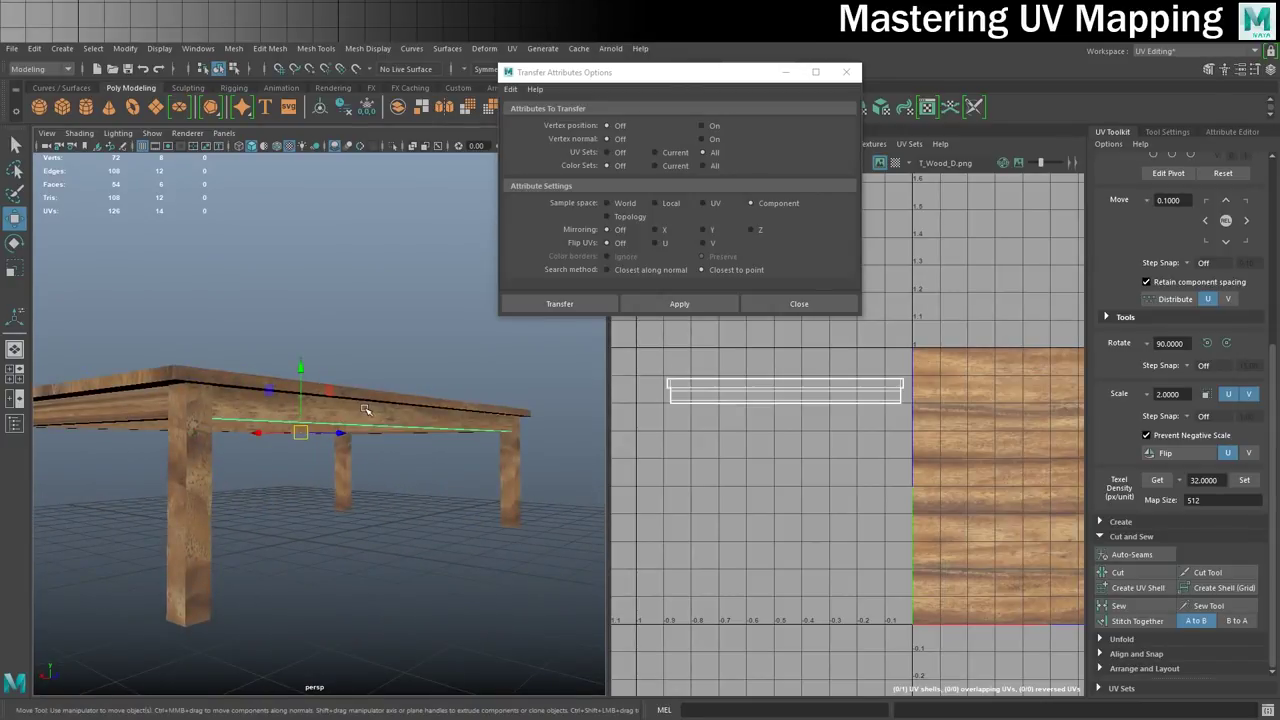
left_click_drag(215, 485, 268, 457, "alt")
left_click(148, 434, "shift")
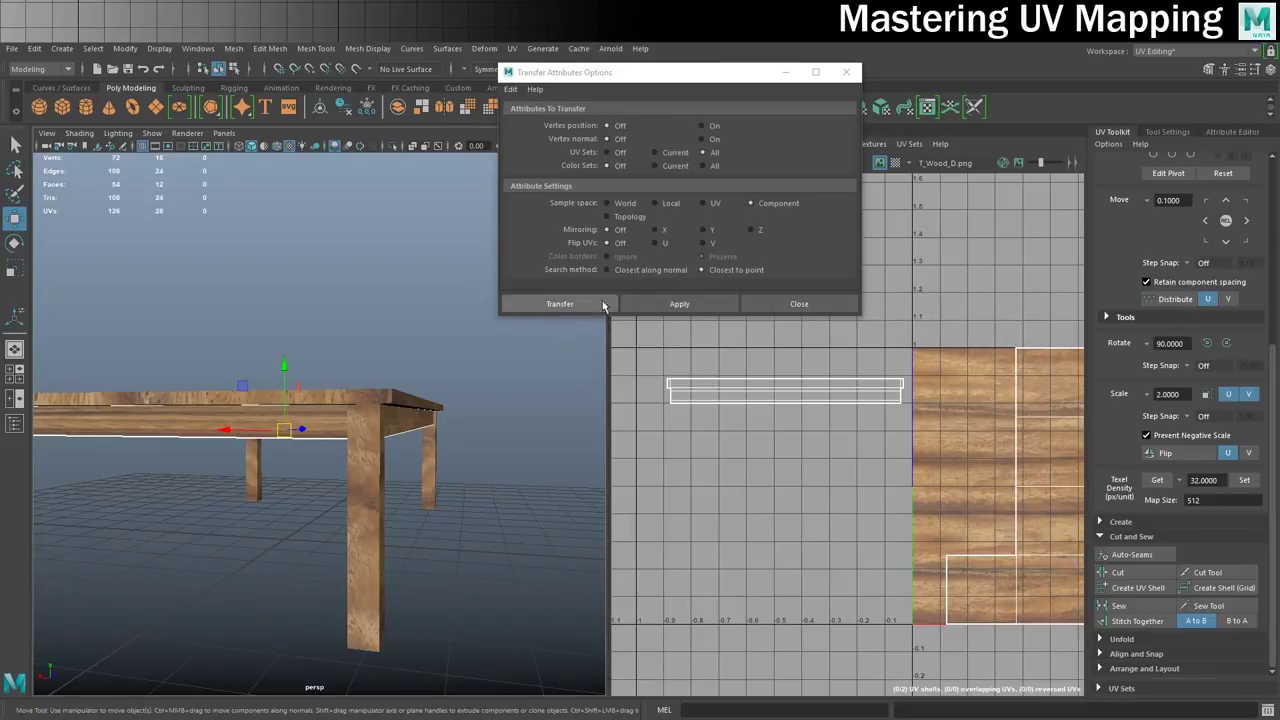
left_click(659, 305)
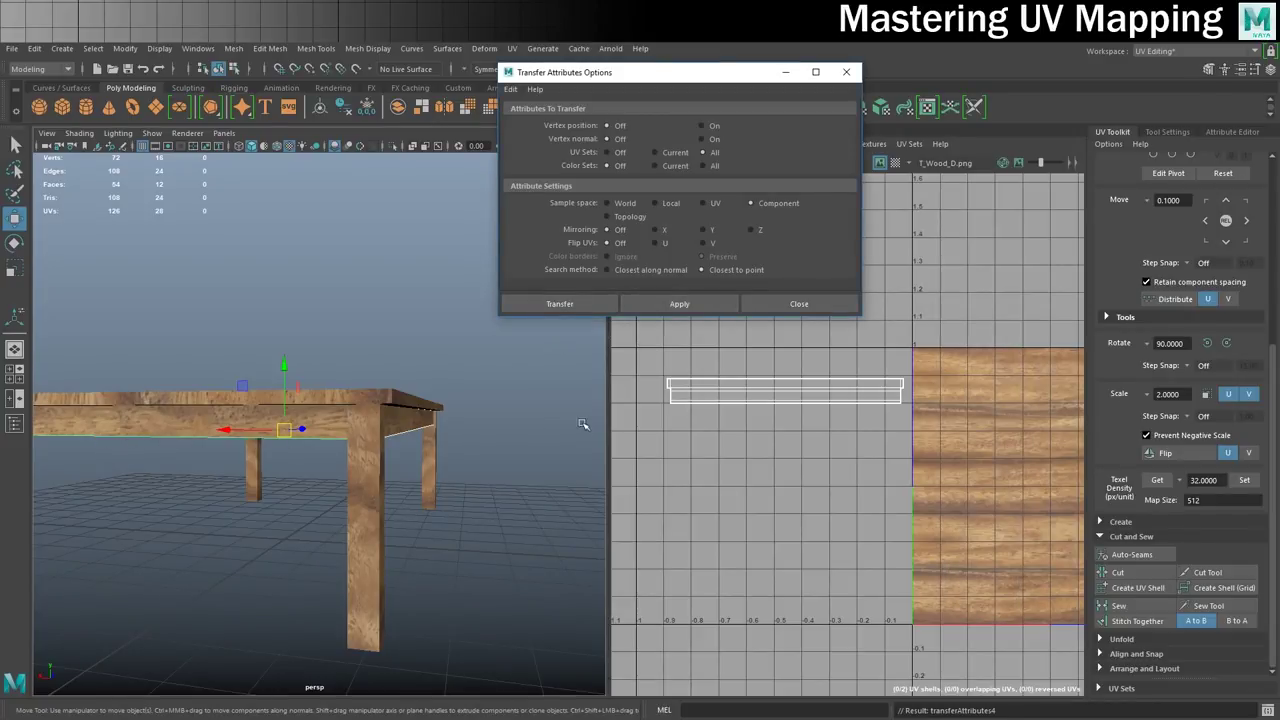
Select the short end board, move the transfer options aside and examine its UV stretching with the checker pattern.
left_click(106, 423)
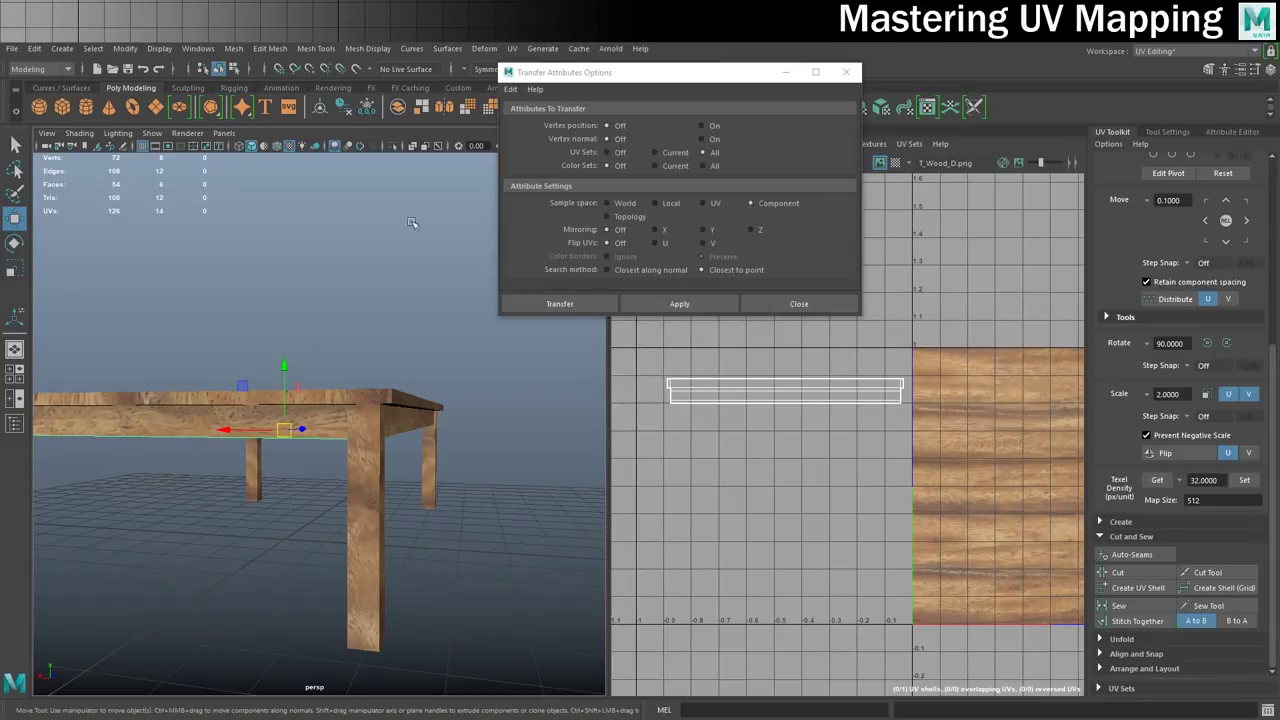
left_click(650, 68)
left_click_drag(656, 77, 294, 67)
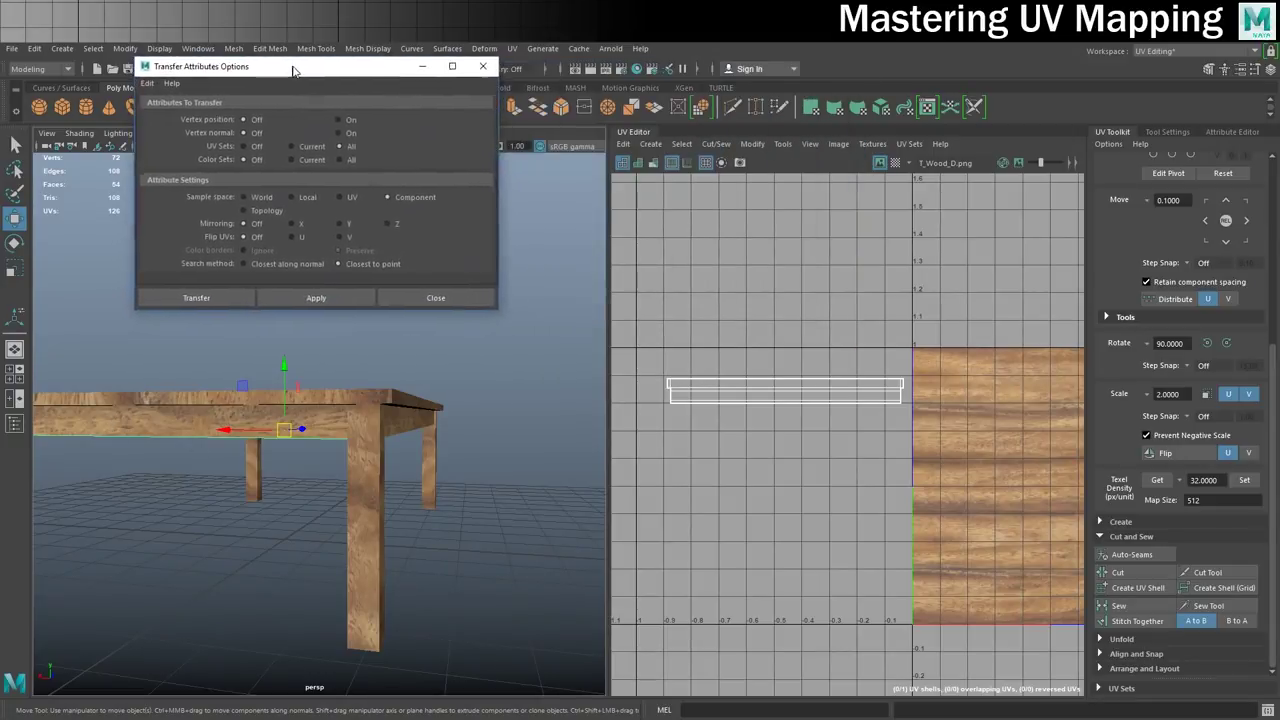
left_click(897, 164)
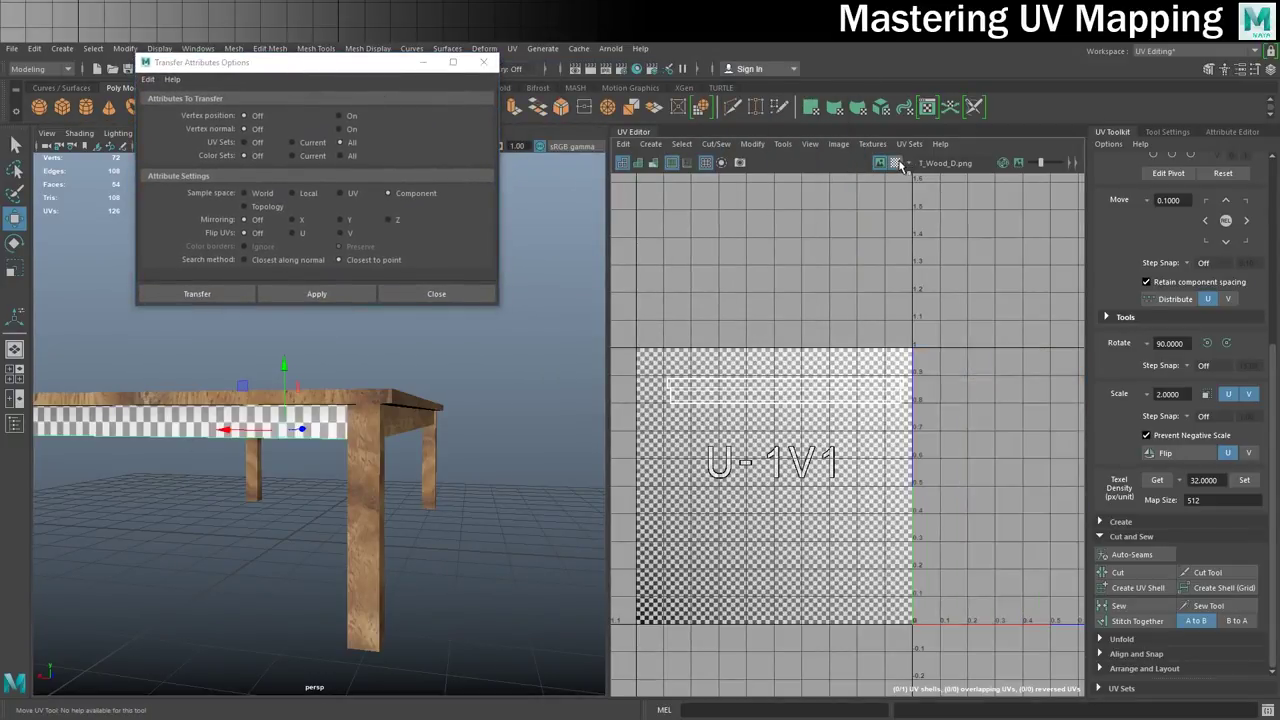
left_click_drag(259, 451, 370, 450, "alt")
middle_click_drag(370, 450, 430, 448, "alt")
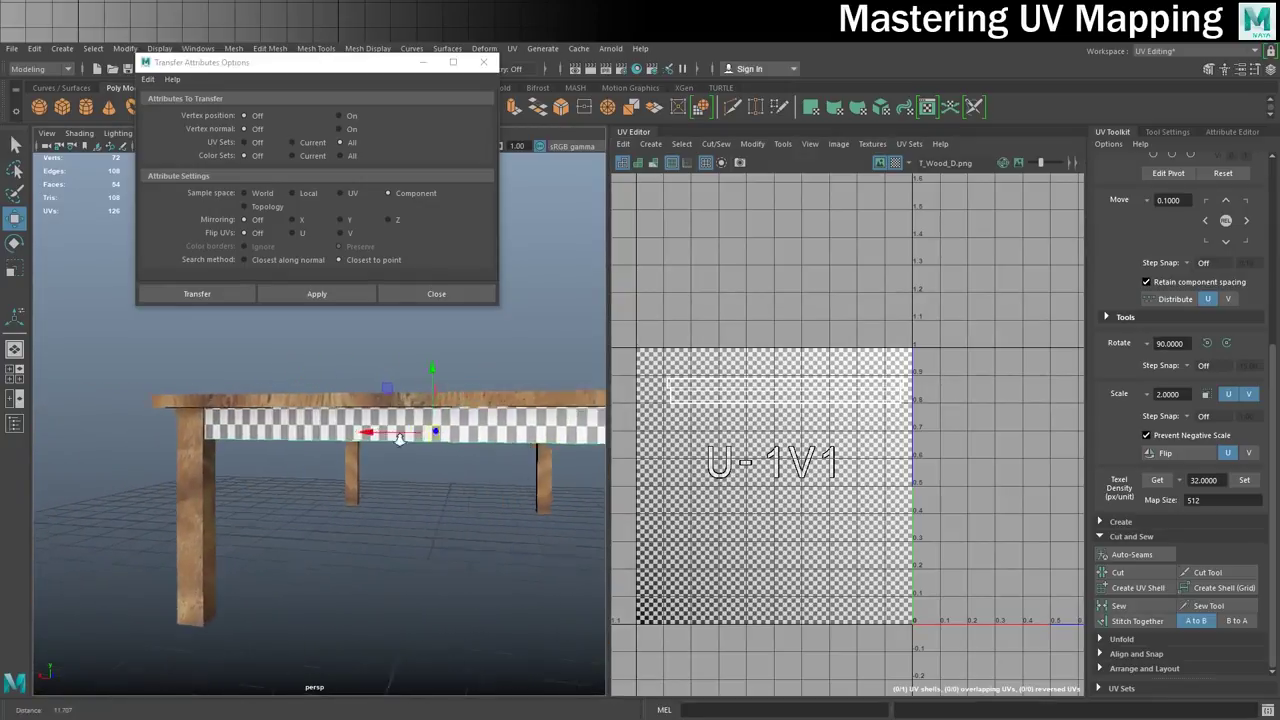
right_click_drag(430, 448, 486, 450, "alt")
left_click_drag(486, 450, 394, 432, "alt")
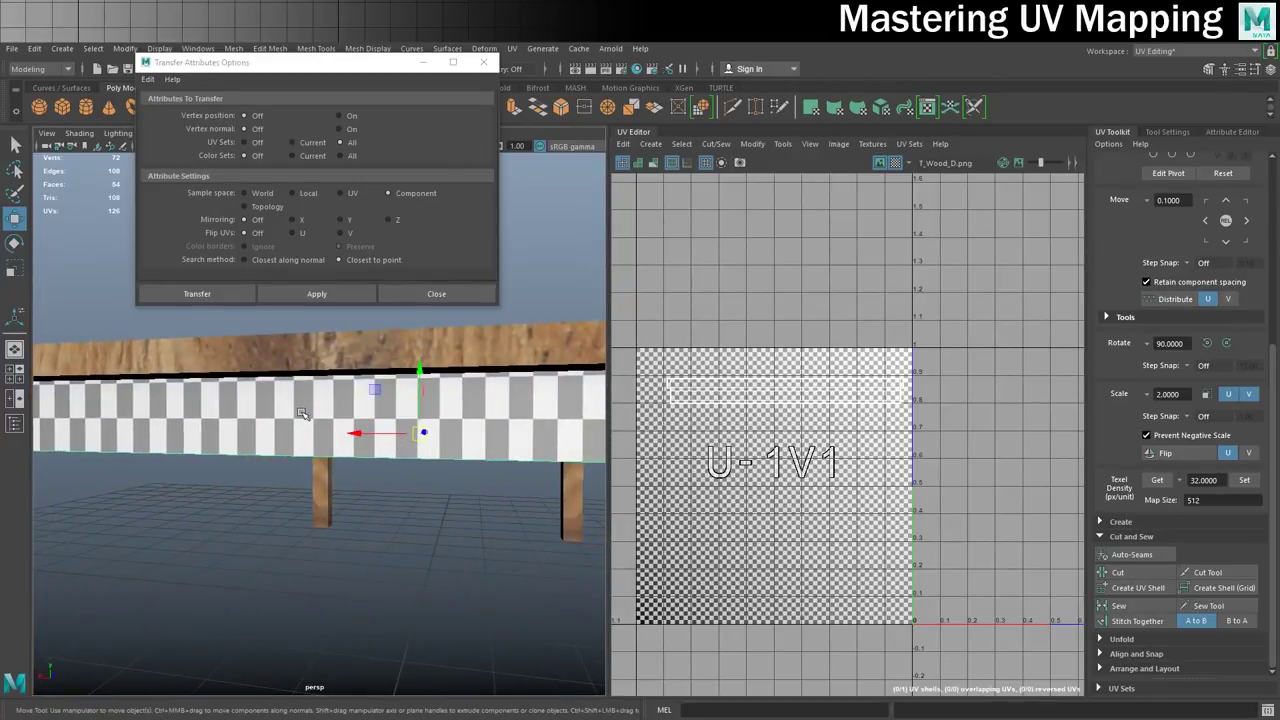
Select the short board's UV shell and scale it along U to about half its width to make the checker squares even.
right_click_drag(810, 404, 765, 388)
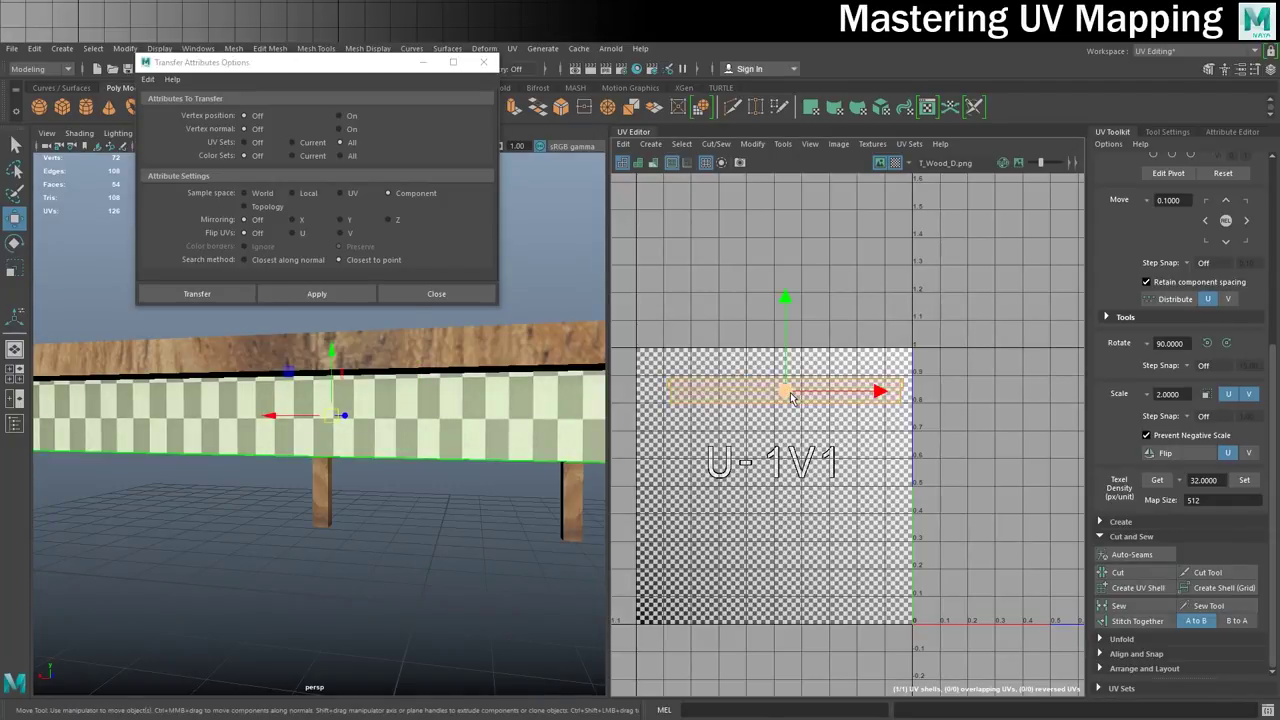
key("r")
left_click_drag(862, 397, 830, 395)
left_click_drag(482, 468, 306, 471, "alt")
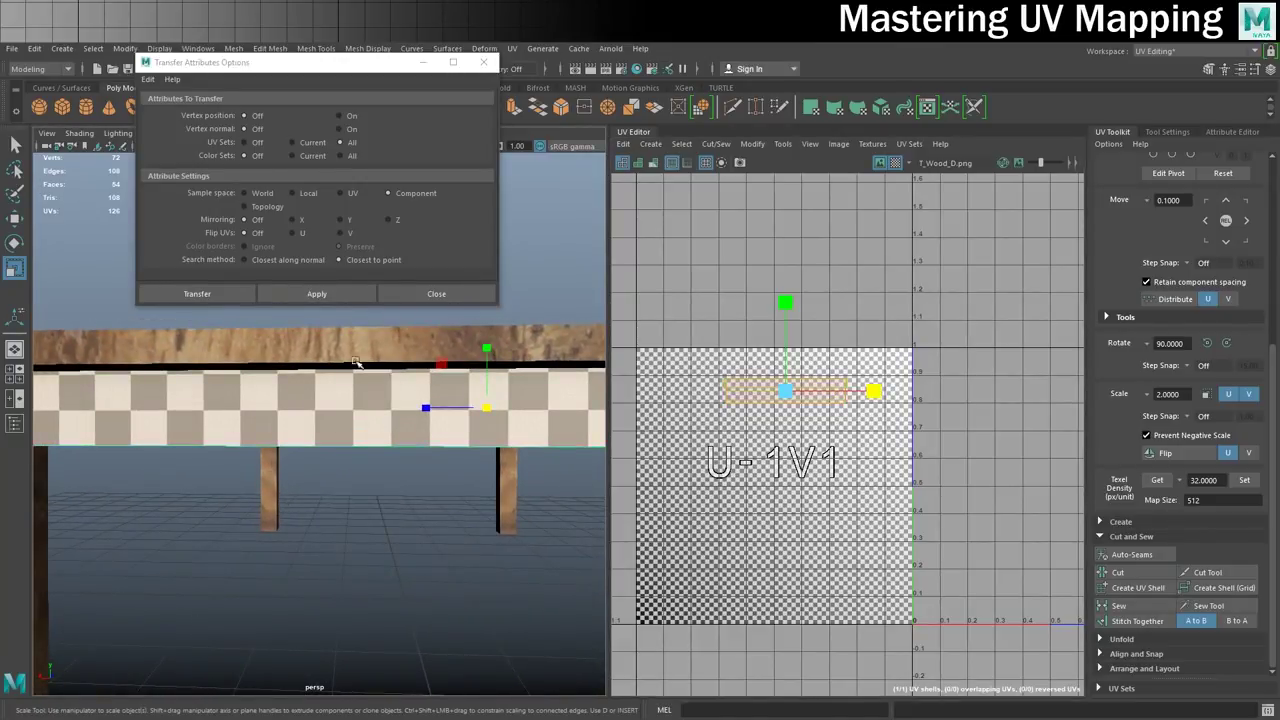
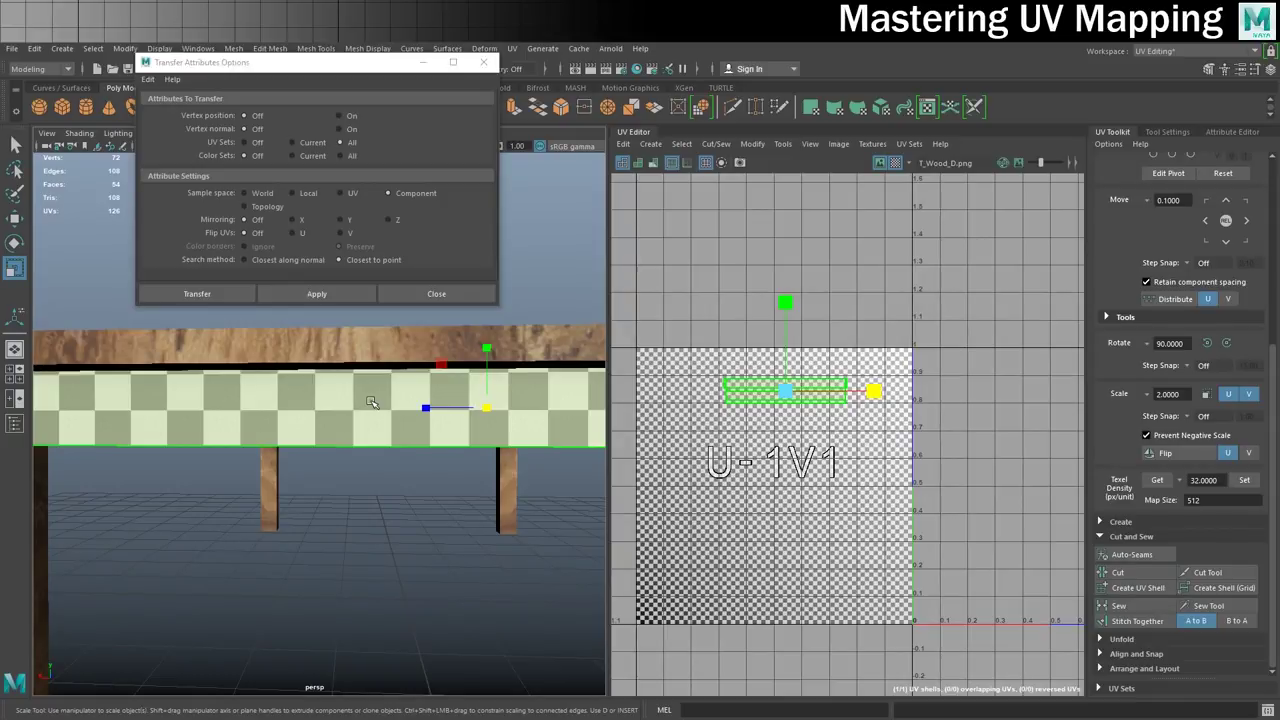
Hide the checker pattern to restore the wood texture and return to object mode on the short board.
scroll(457, 384, "down", 2)
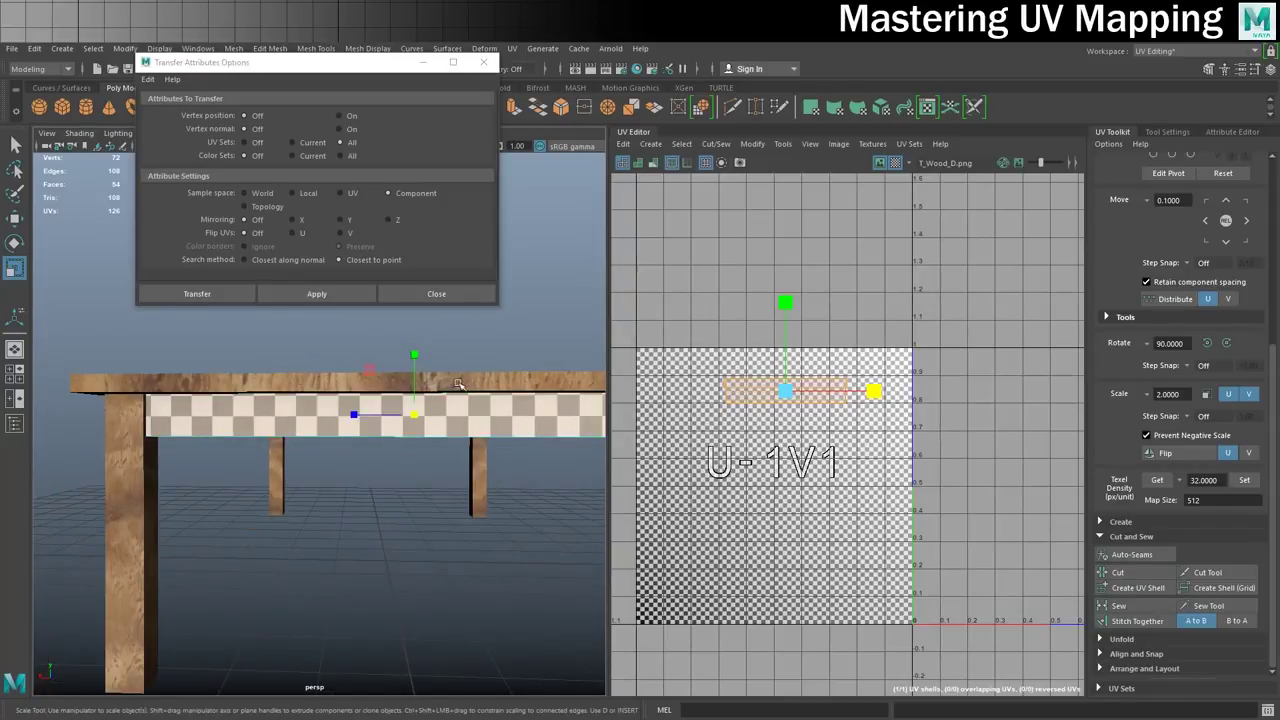
left_click_drag(457, 384, 403, 389, "alt")
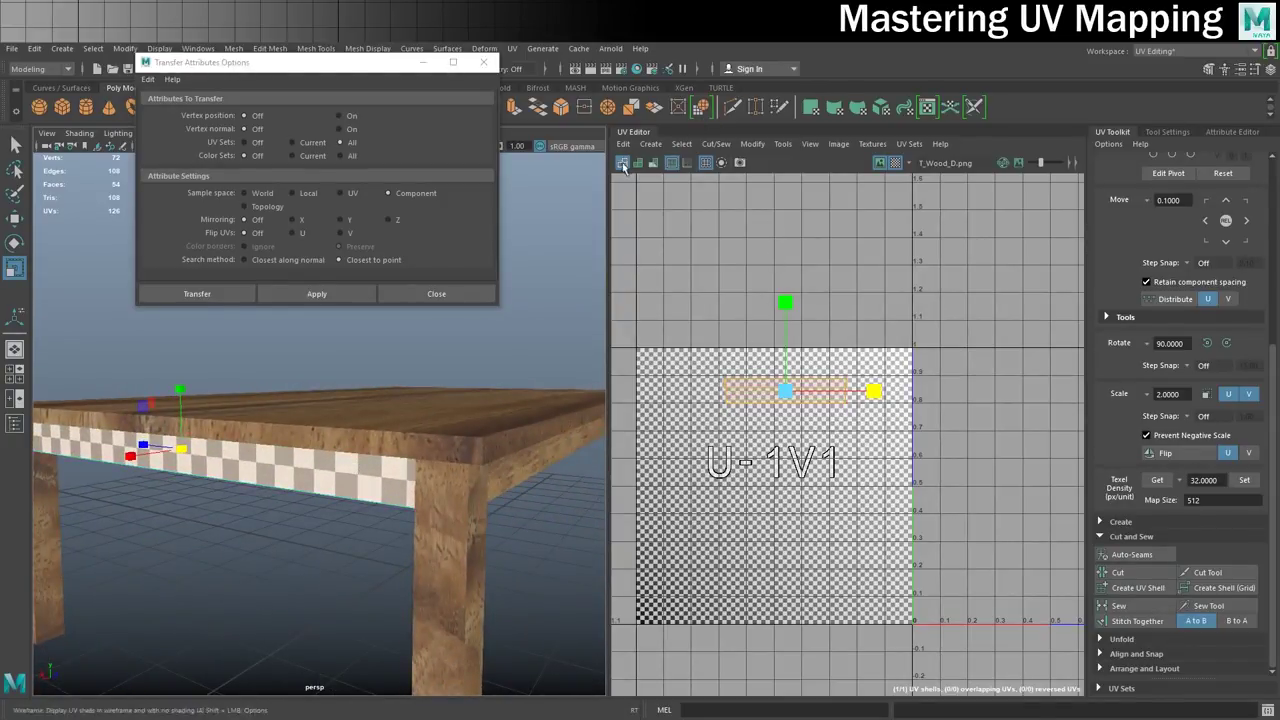
left_click(895, 162)
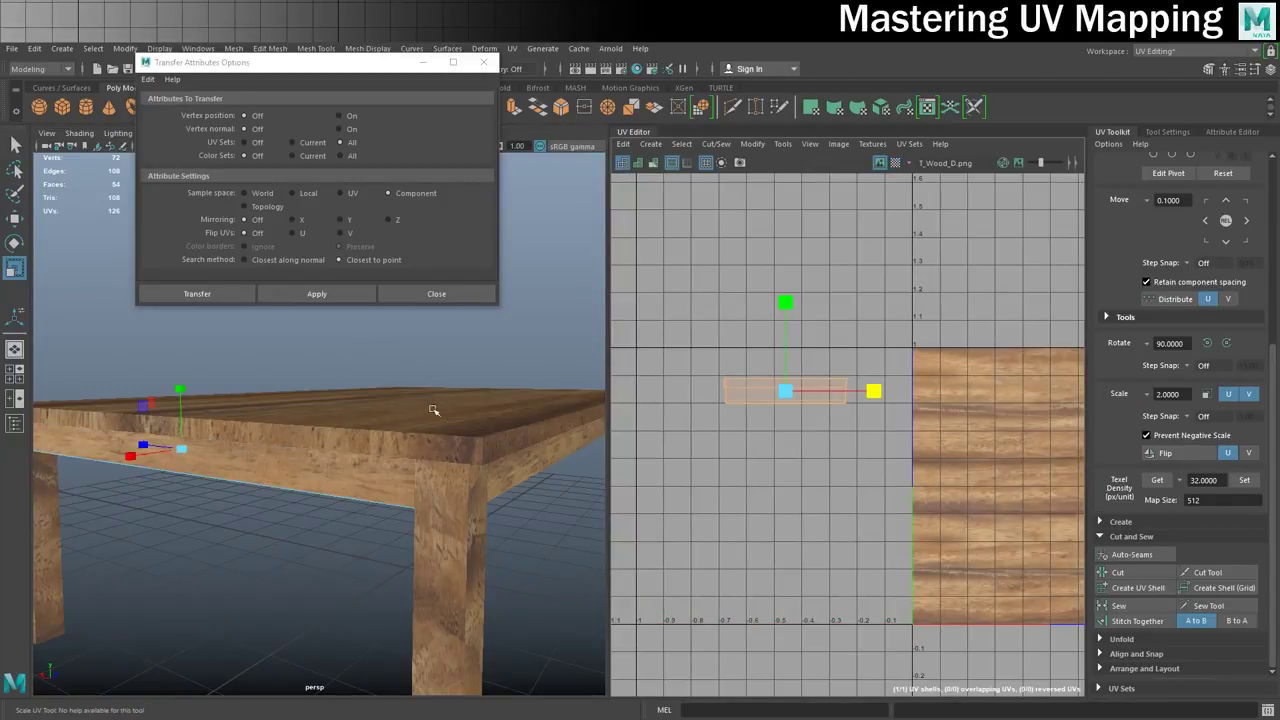
left_click(356, 479)
right_click_drag(352, 482, 412, 329)
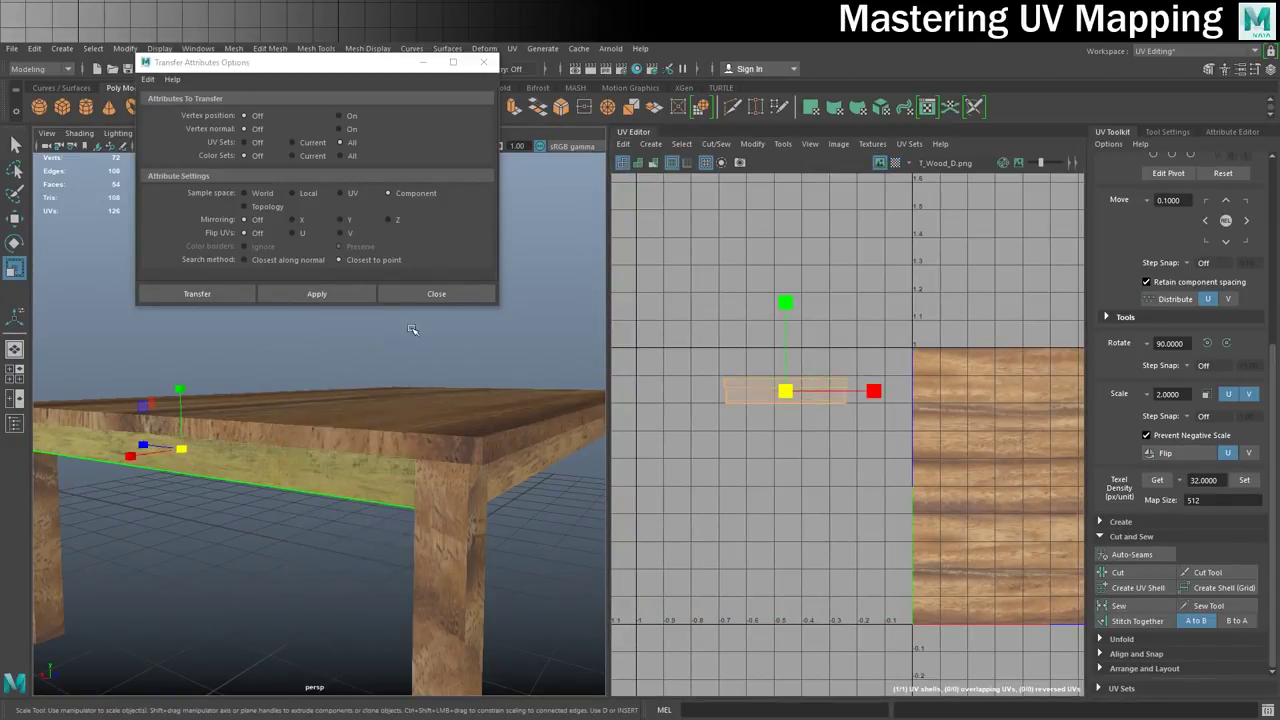
Transfer all UV sets from the finished short end board to the opposite end board and close the transfer options.
left_click(320, 480)
left_click_drag(472, 462, 274, 457, "alt")
scroll(311, 467, "down", 4)
left_click(420, 437)
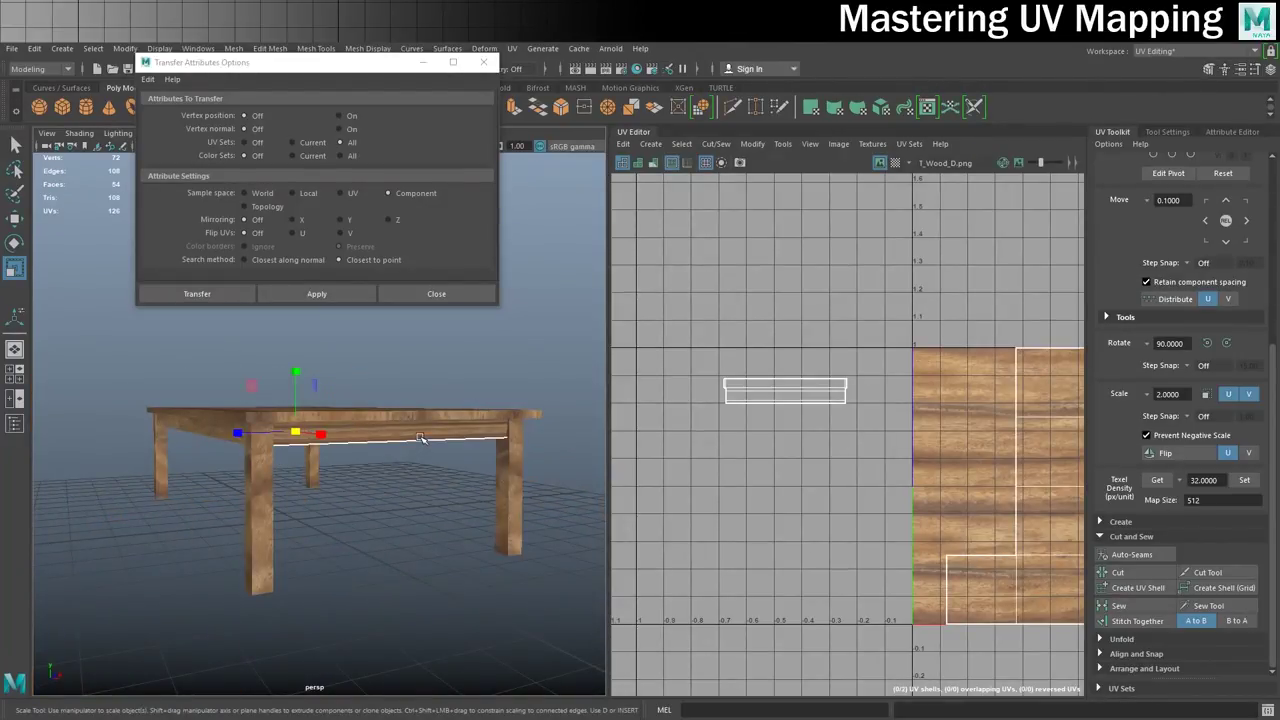
left_click(330, 294)
left_click_drag(285, 386, 398, 406, "alt")
mouse_move(317, 448)
left_mouse_down("alt")
mouse_move(300, 408)
mouse_move(190, 432)
mouse_move(328, 438)
mouse_move(310, 428)
mouse_move(331, 451)
left_mouse_up("alt")
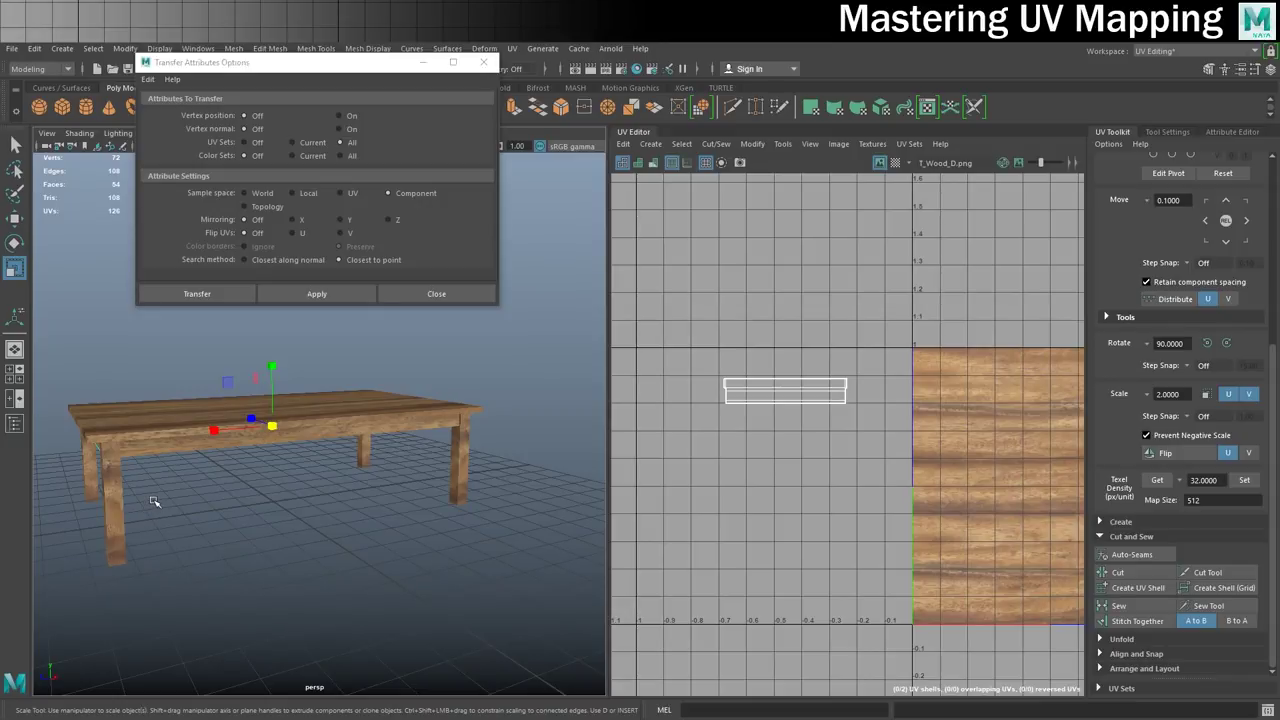
left_click(436, 294)
Select a corner leg of the table, switch to face selection and select two opposite side faces of the leg.
left_click(113, 510)
scroll(1016, 357, "down", 3)
middle_click_drag(1043, 369, 885, 357, "alt")
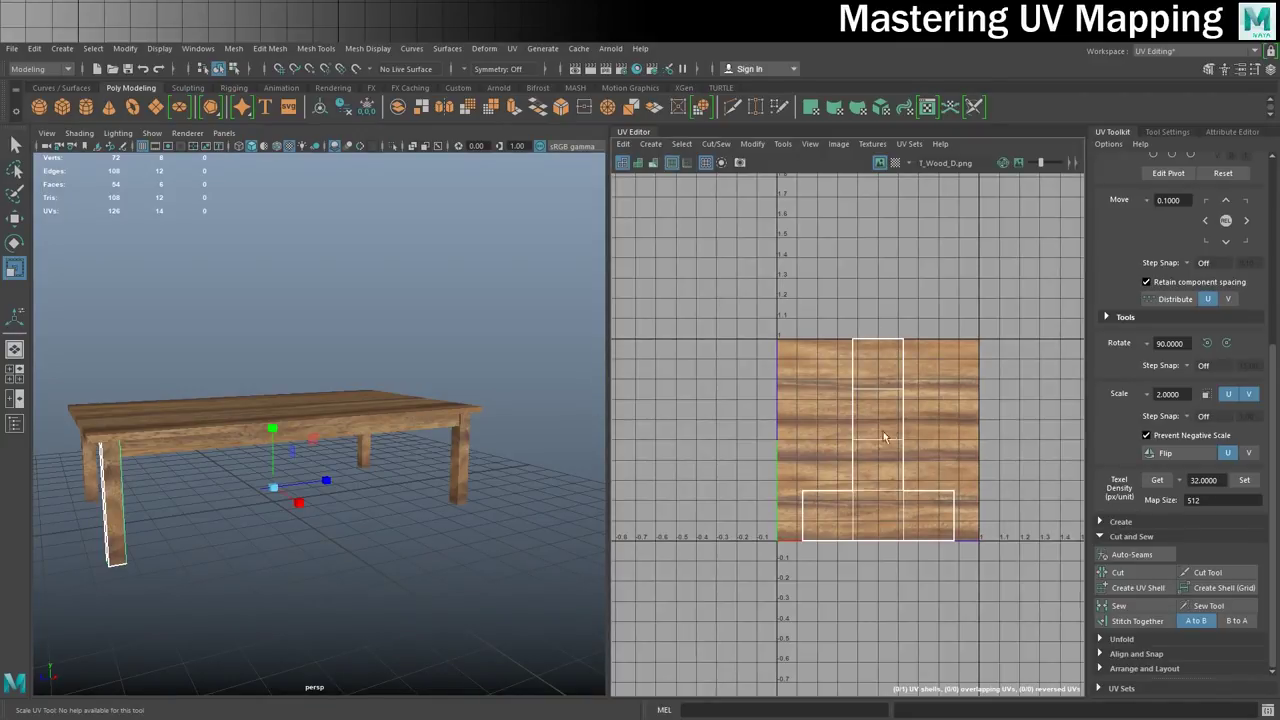
left_click_drag(218, 501, 330, 436, "alt")
right_click_drag(134, 451, 321, 447, "alt")
left_click_drag(333, 438, 298, 434, "alt")
right_click_drag(217, 358, 219, 385)
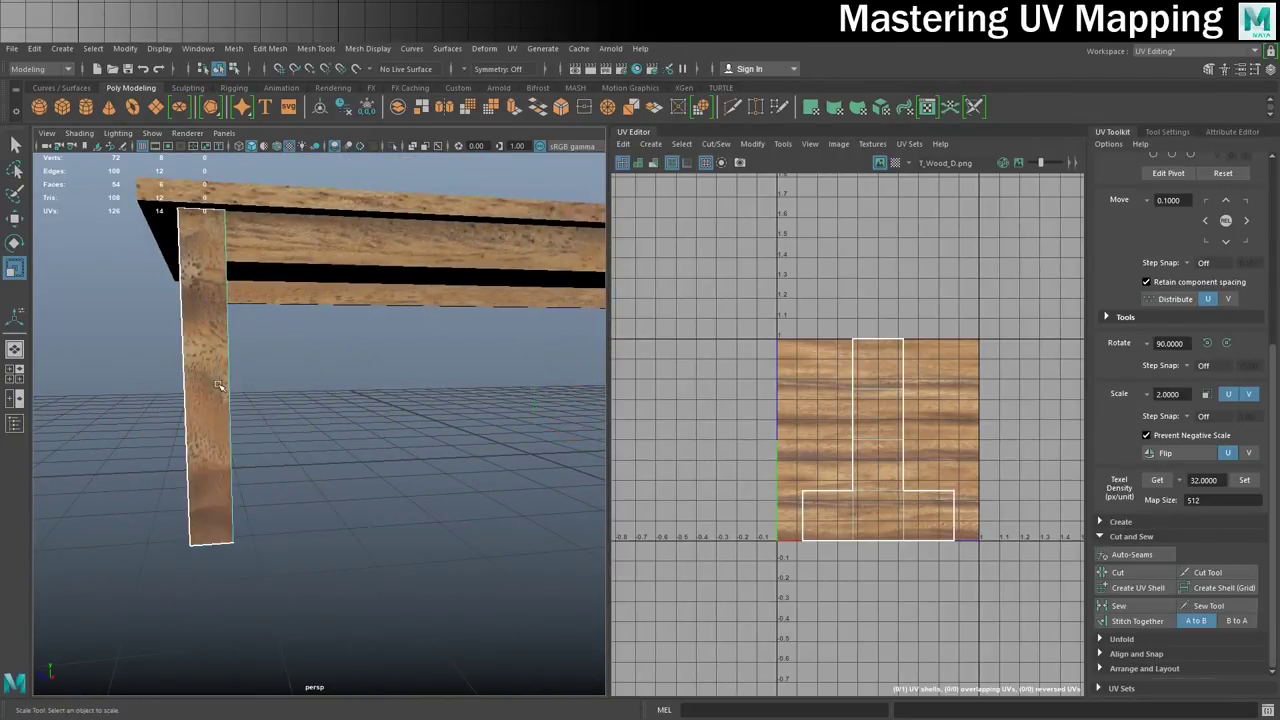
left_click(210, 430)
left_click_drag(131, 451, 212, 467, "alt")
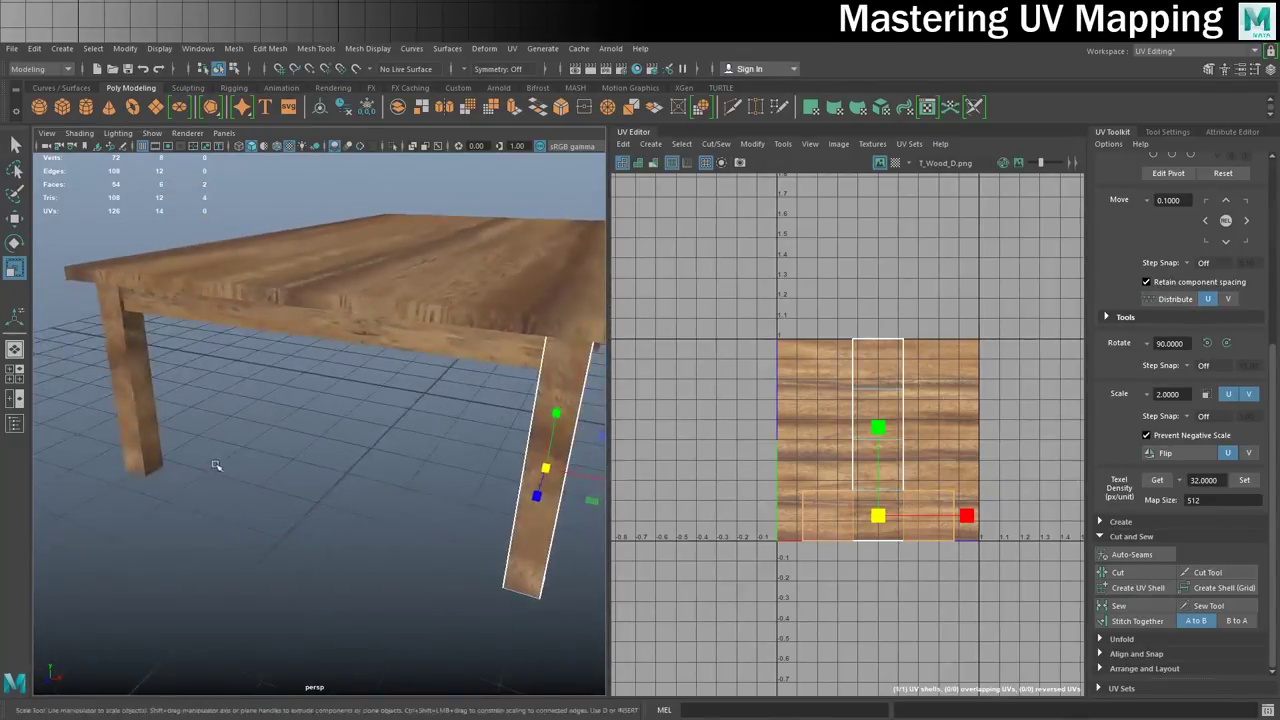
Planar-map the selected leg faces from the X axis and move their UV shells along U toward the texture's U = 0 edge.
left_click(513, 48)
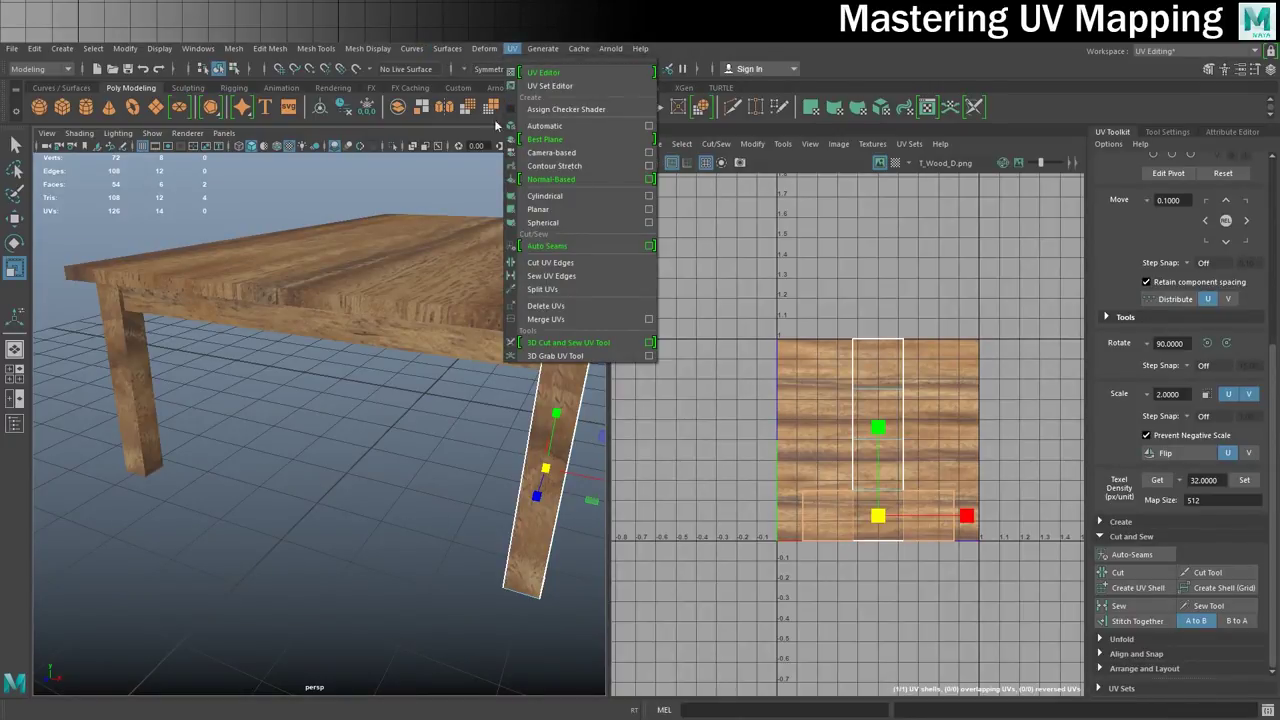
left_click(649, 209)
left_click_drag(327, 75, 283, 77)
left_click_drag(484, 333, 380, 376, "alt")
left_click_drag(236, 349, 308, 378, "alt")
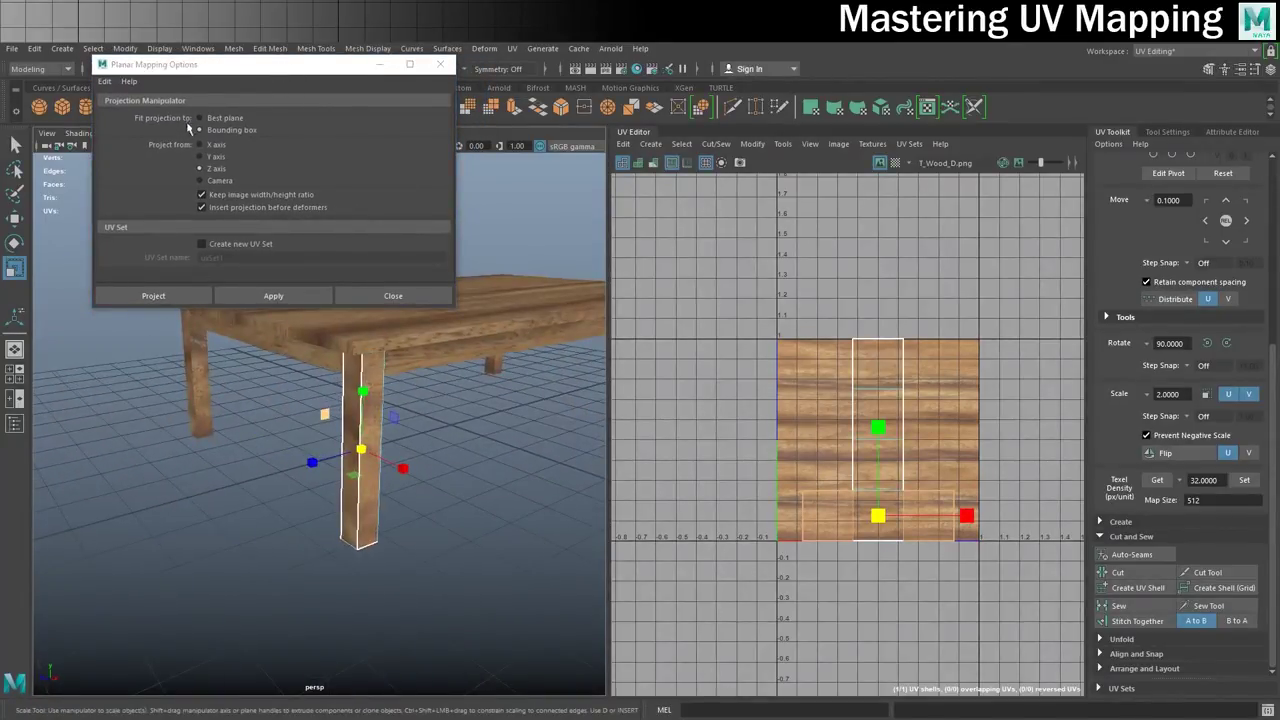
left_click(200, 144)
left_click(271, 297)
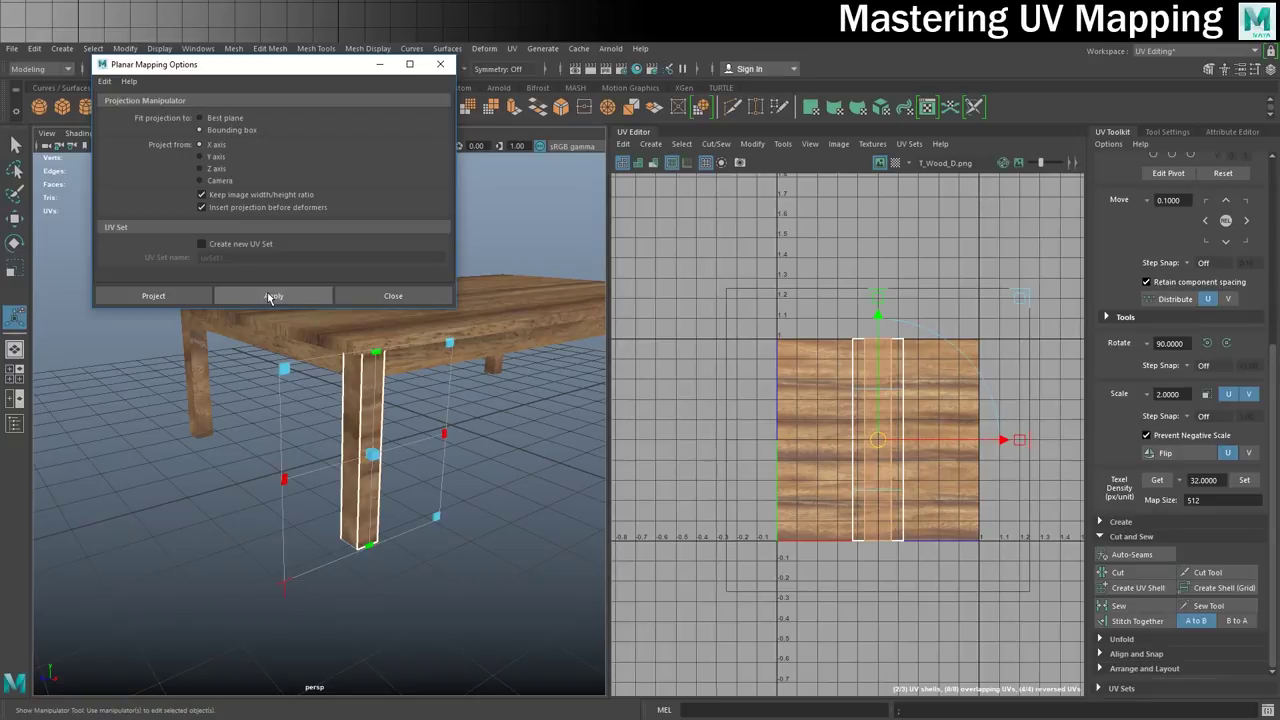
key("w")
left_click_drag(877, 440, 805, 440)
Planar-map the leg's other two side faces from the Z axis and move their UV shells just outside the texture's U = 0 edge.
left_click_drag(272, 471, 394, 463, "alt")
left_click(488, 486)
left_click_drag(525, 500, 354, 505, "alt")
left_click(127, 416)
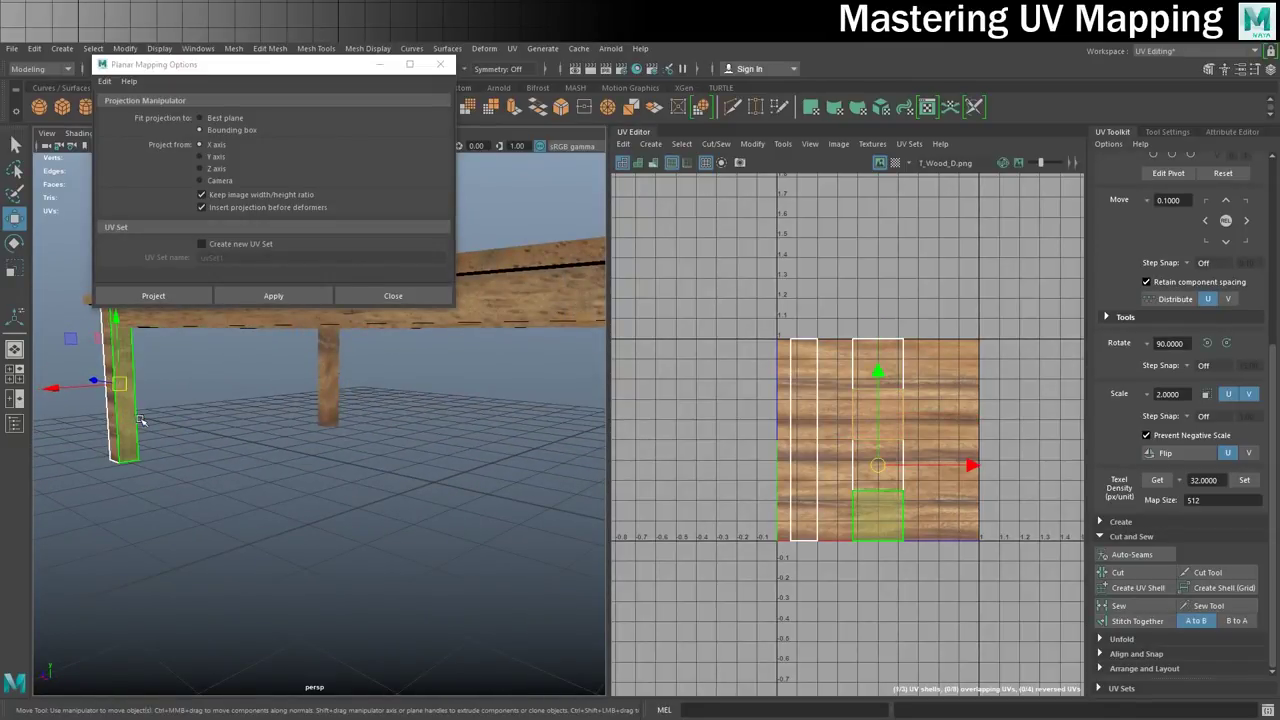
left_click_drag(127, 416, 210, 380, "alt")
left_click(218, 169)
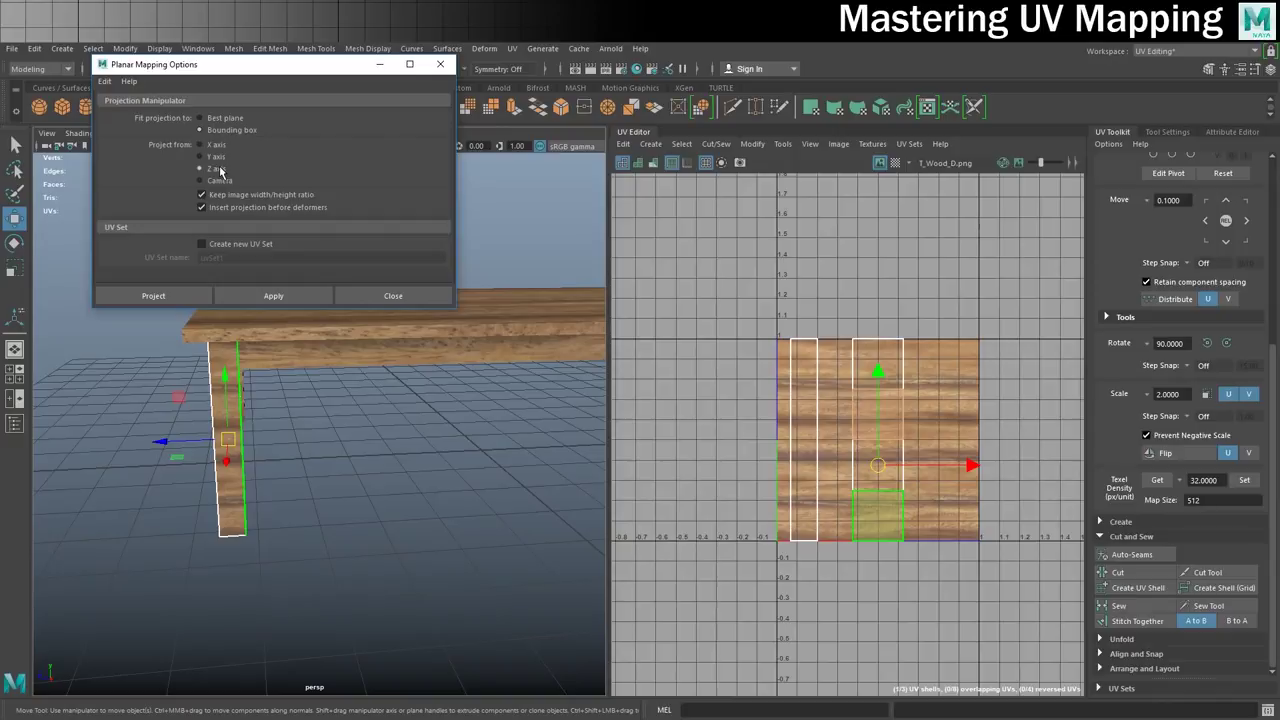
left_click(254, 299)
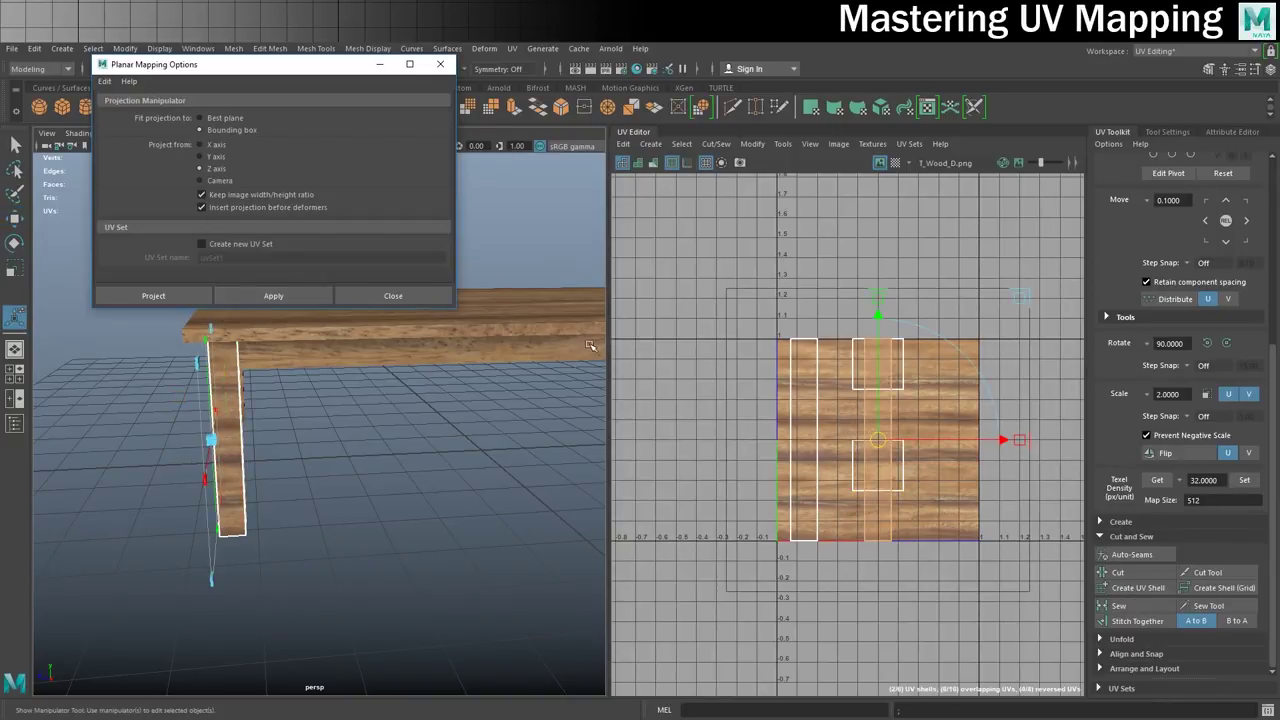
key("w")
left_click_drag(876, 437, 761, 438)
key("f")
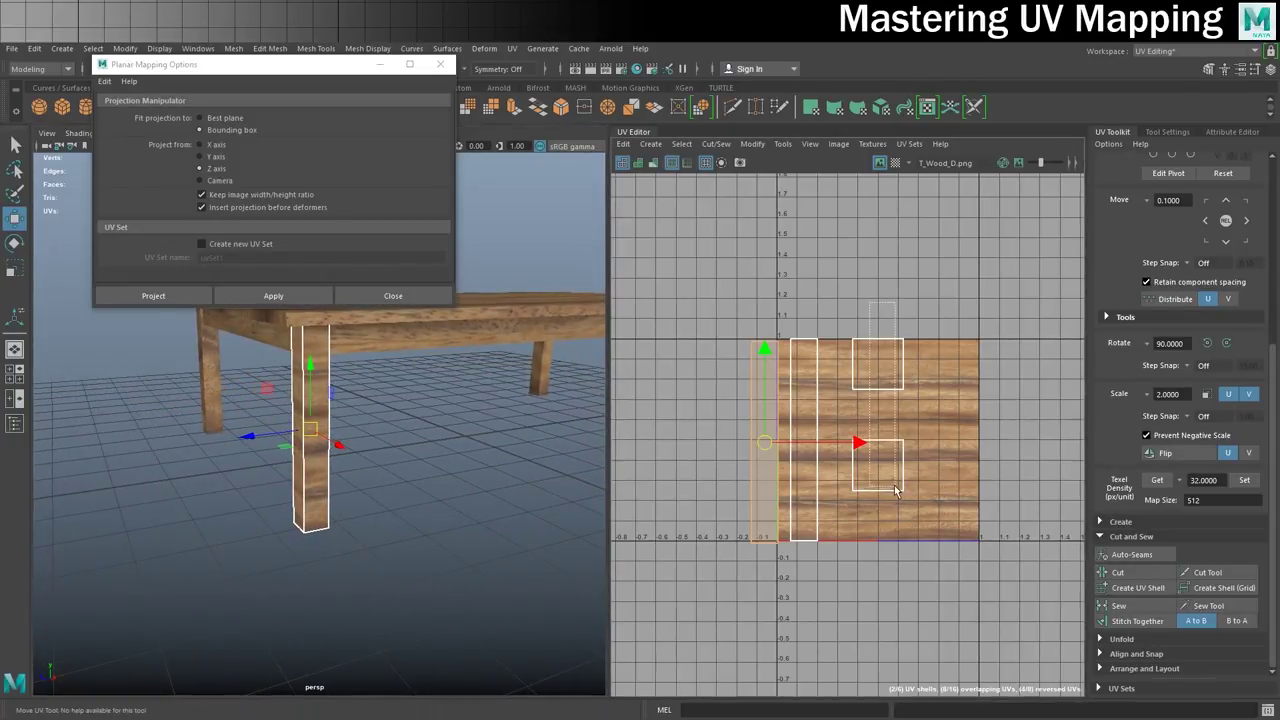
Planar-map the leg's two end faces from the Y axis, offset their shells up and along positive U, and close the mapping options.
left_click(880, 366)
left_click(880, 448, "shift")
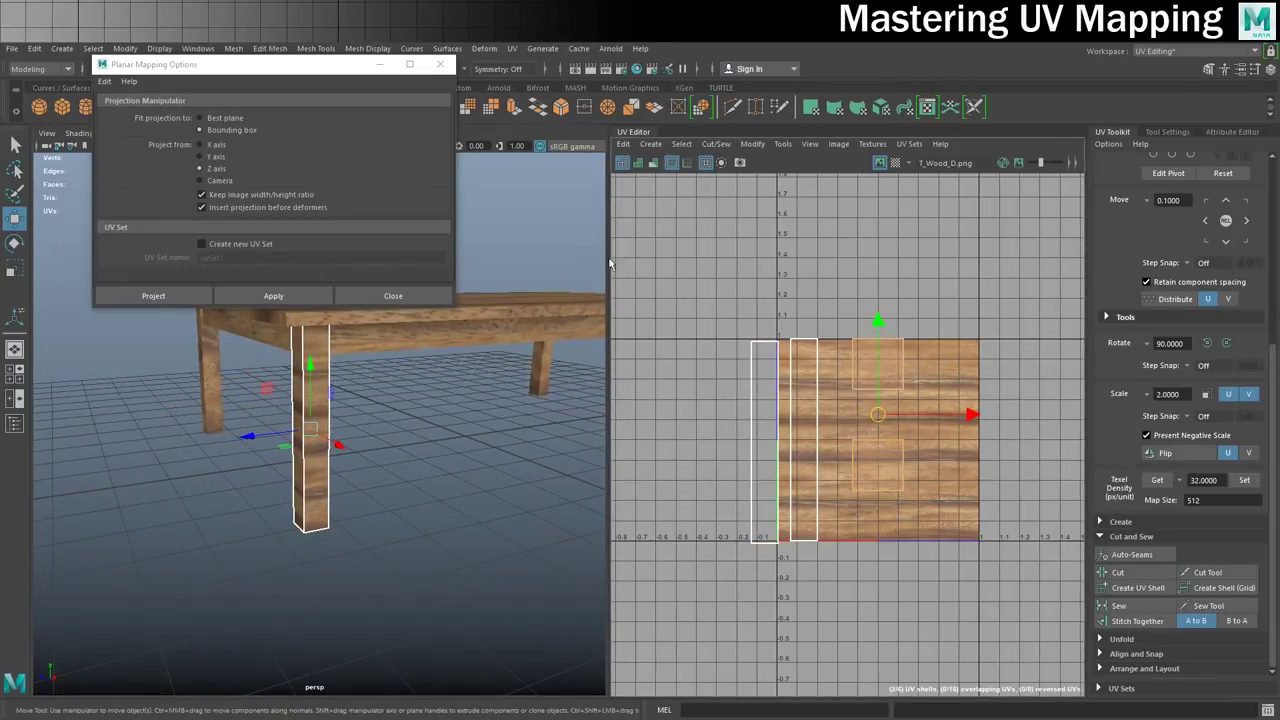
left_click(214, 157)
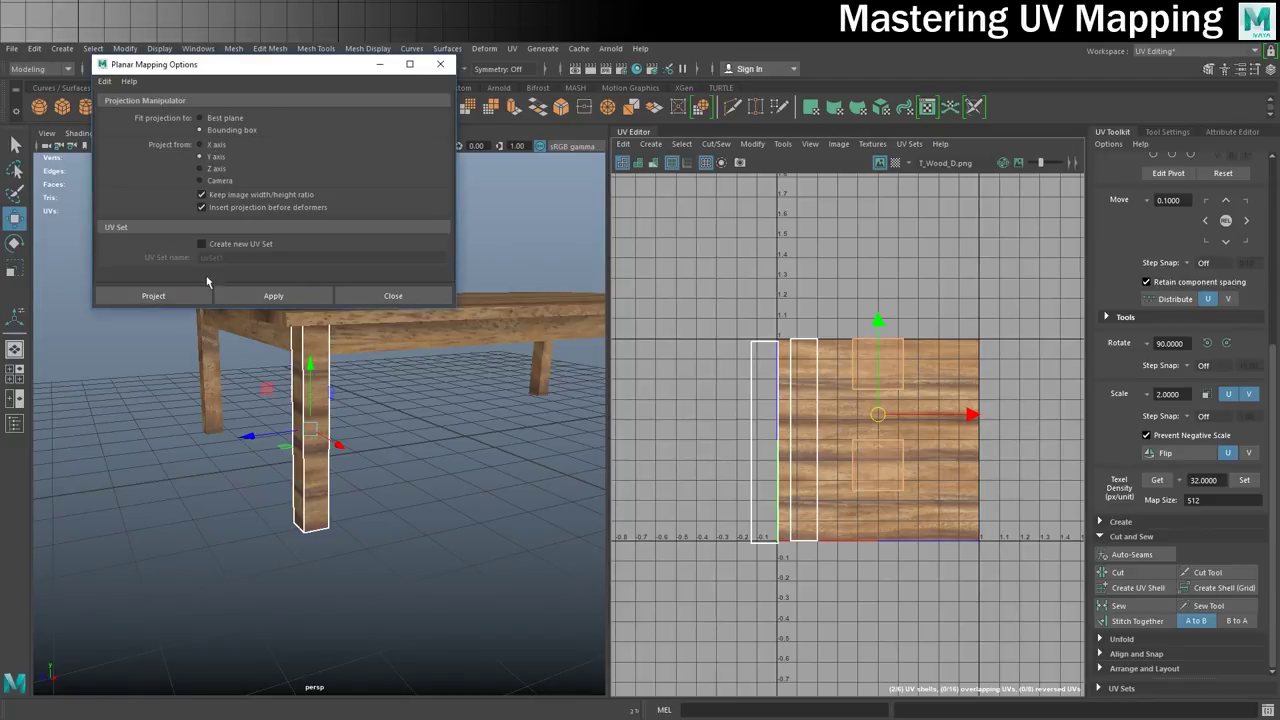
left_click(266, 297)
key("w")
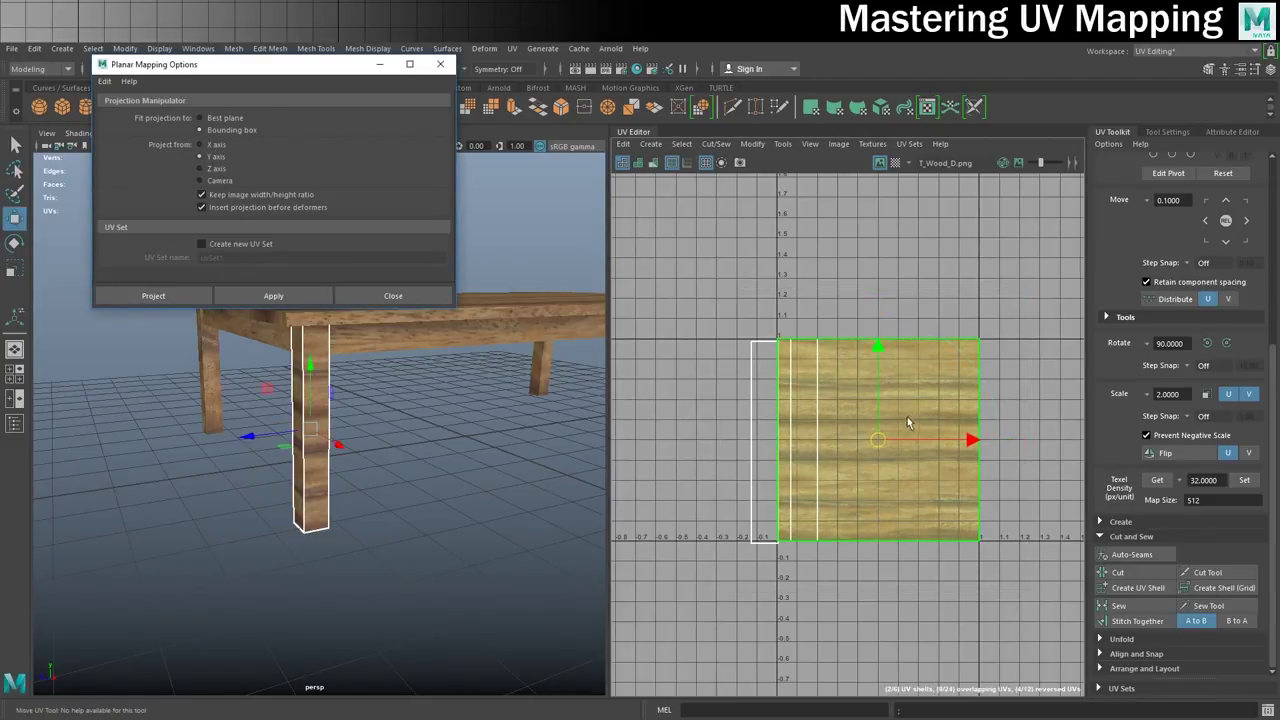
left_click_drag(873, 432, 936, 330)
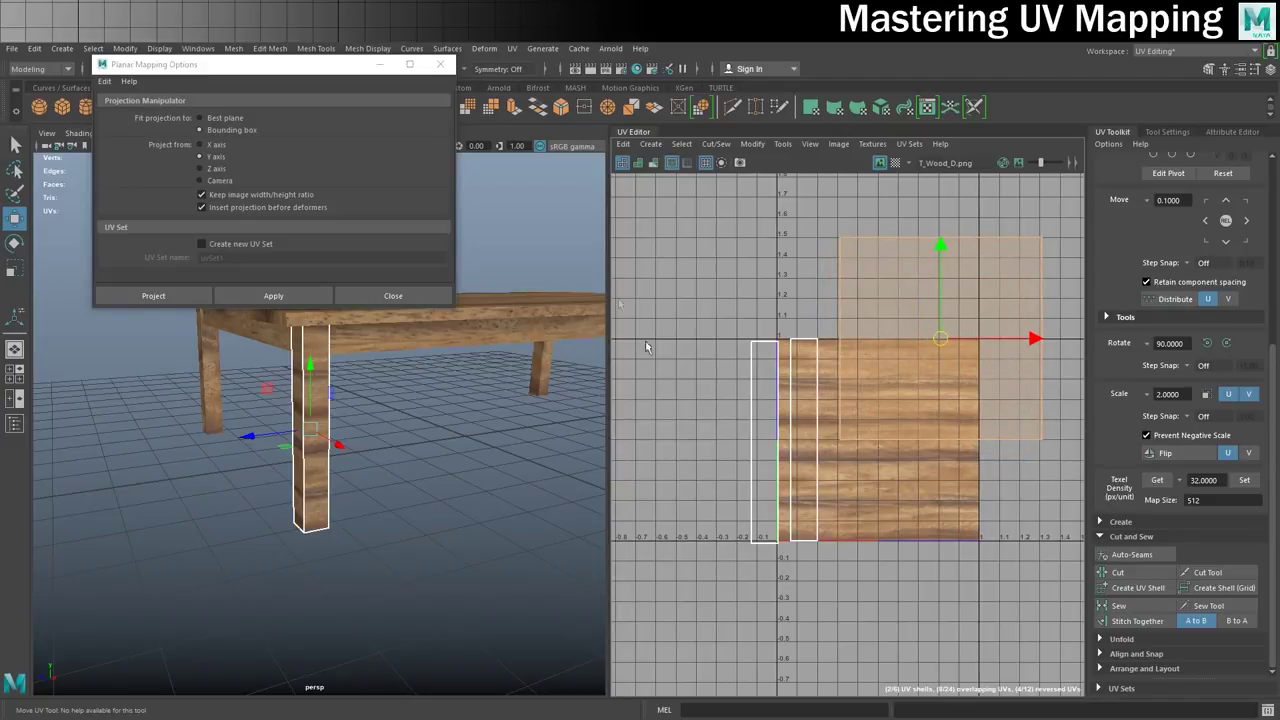
left_click(393, 297)
Switch to UV shell selection with shaded shells and separate both overlapping pairs of side-face shells along negative U.
scroll(832, 326, "up", 2)
scroll(788, 331, "down", 2)
right_click_drag(863, 347, 778, 329)
left_click(761, 384)
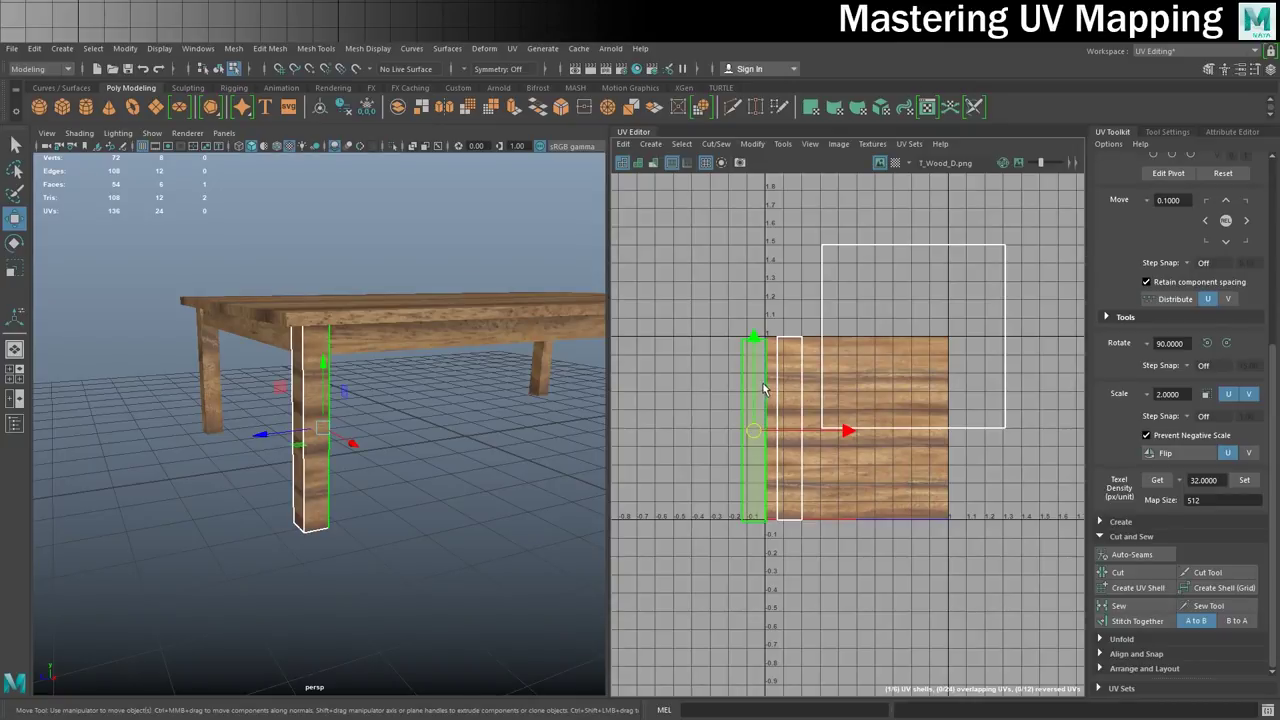
left_click(639, 163)
left_click_drag(849, 436, 806, 459)
left_click(800, 470)
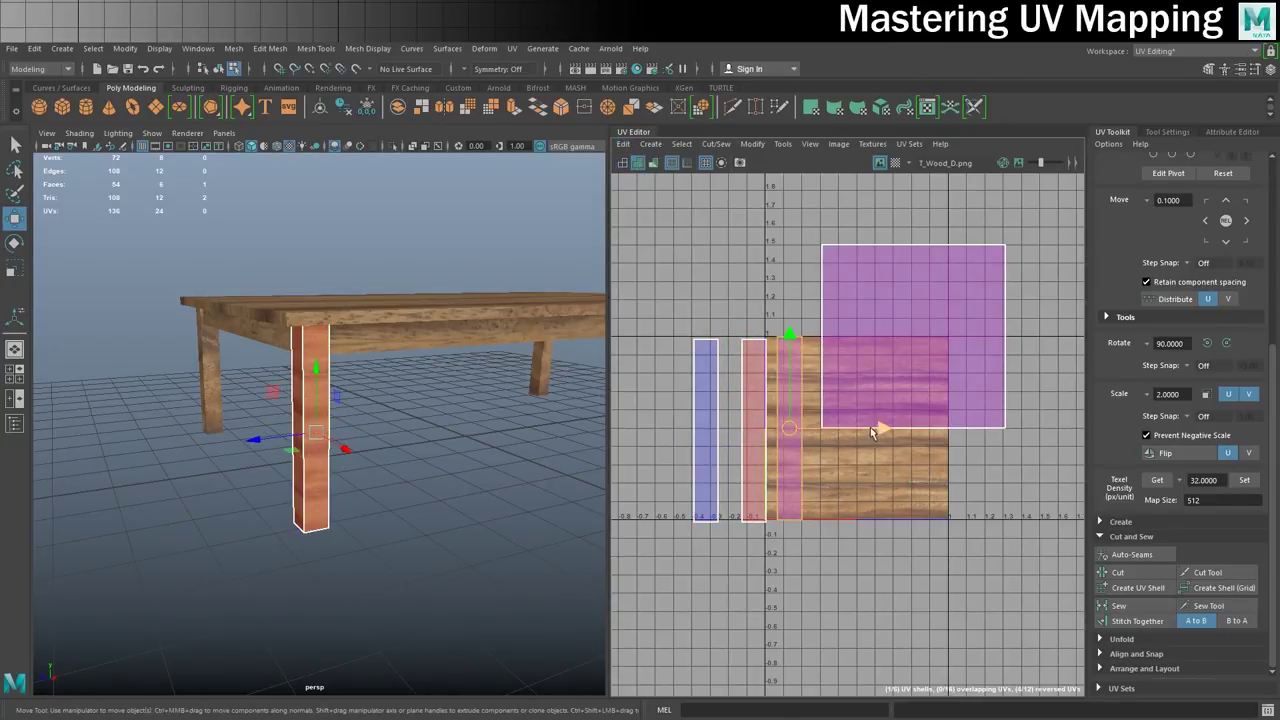
left_click_drag(886, 429, 765, 433)
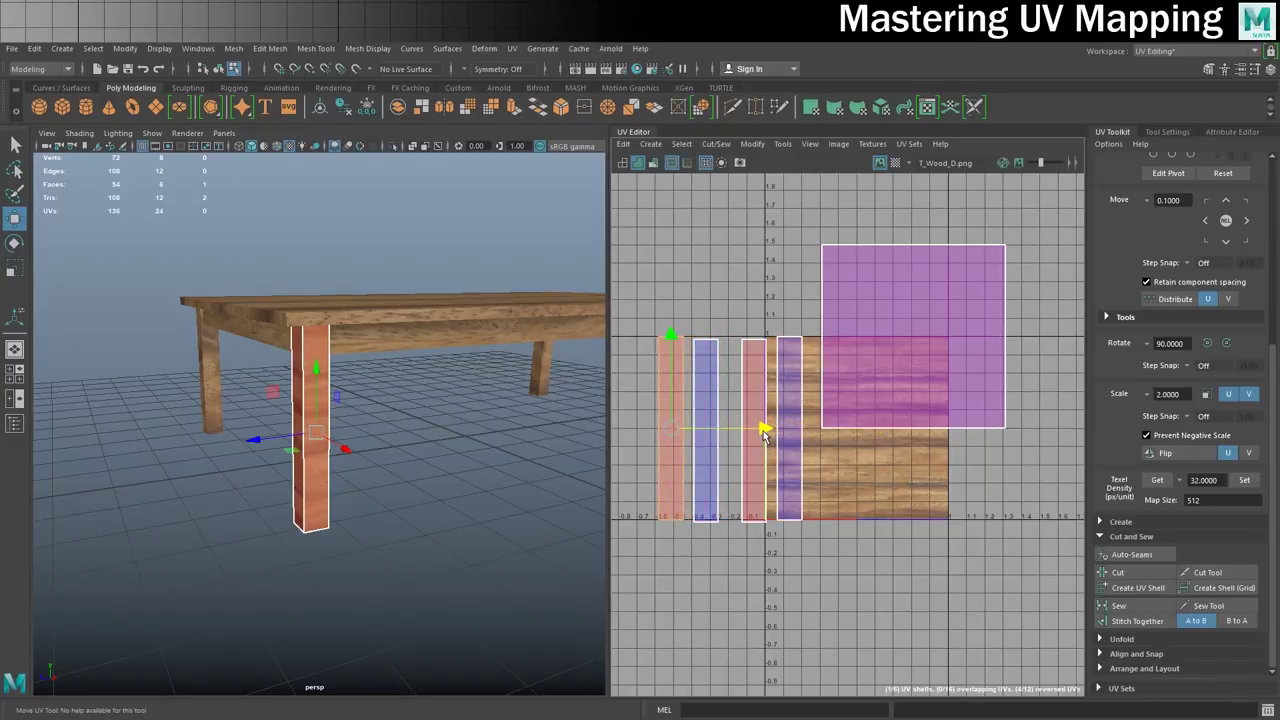
Move one of the two overlapping end-face shells along positive U so it clears the other.
left_click(876, 377)
middle_click_drag(954, 406, 836, 446, "alt")
left_click_drag(893, 376, 1089, 378)
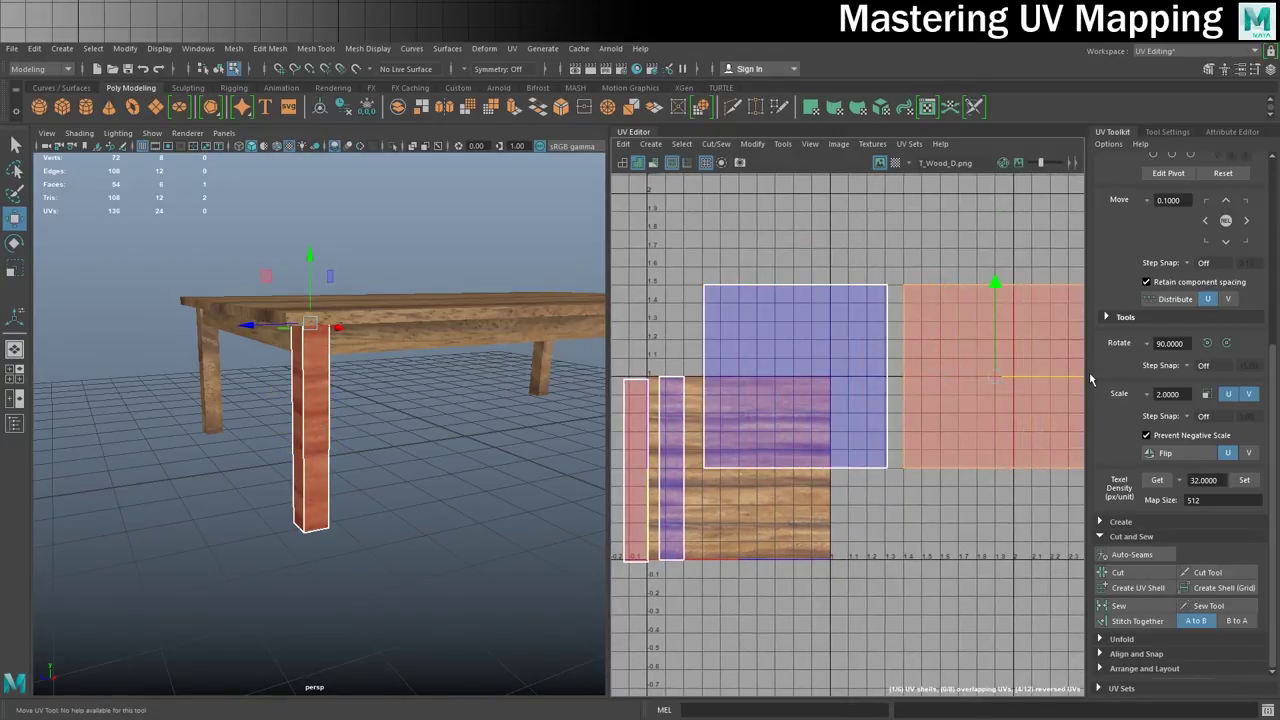
Flip the reversed side-face shell farthest along negative U in the U direction.
middle_click_drag(940, 474, 1036, 430, "alt")
scroll(1032, 434, "down", 2)
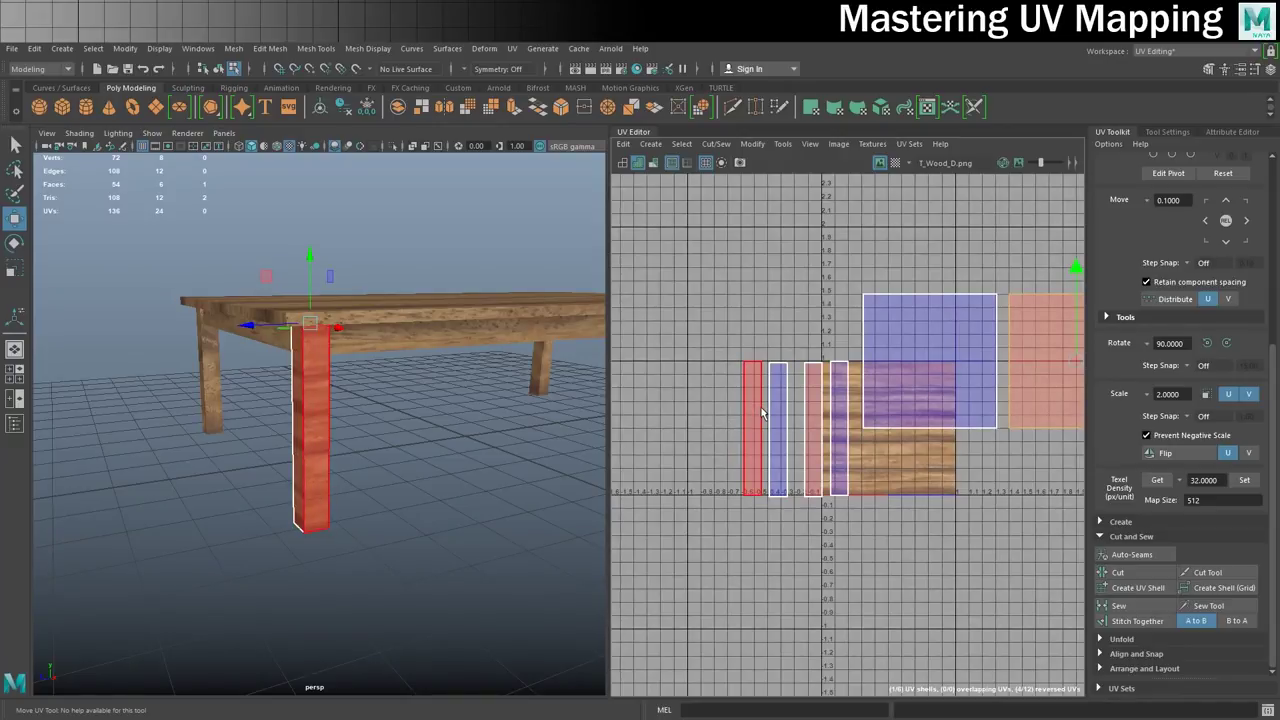
left_click(757, 407)
left_click(1163, 453)
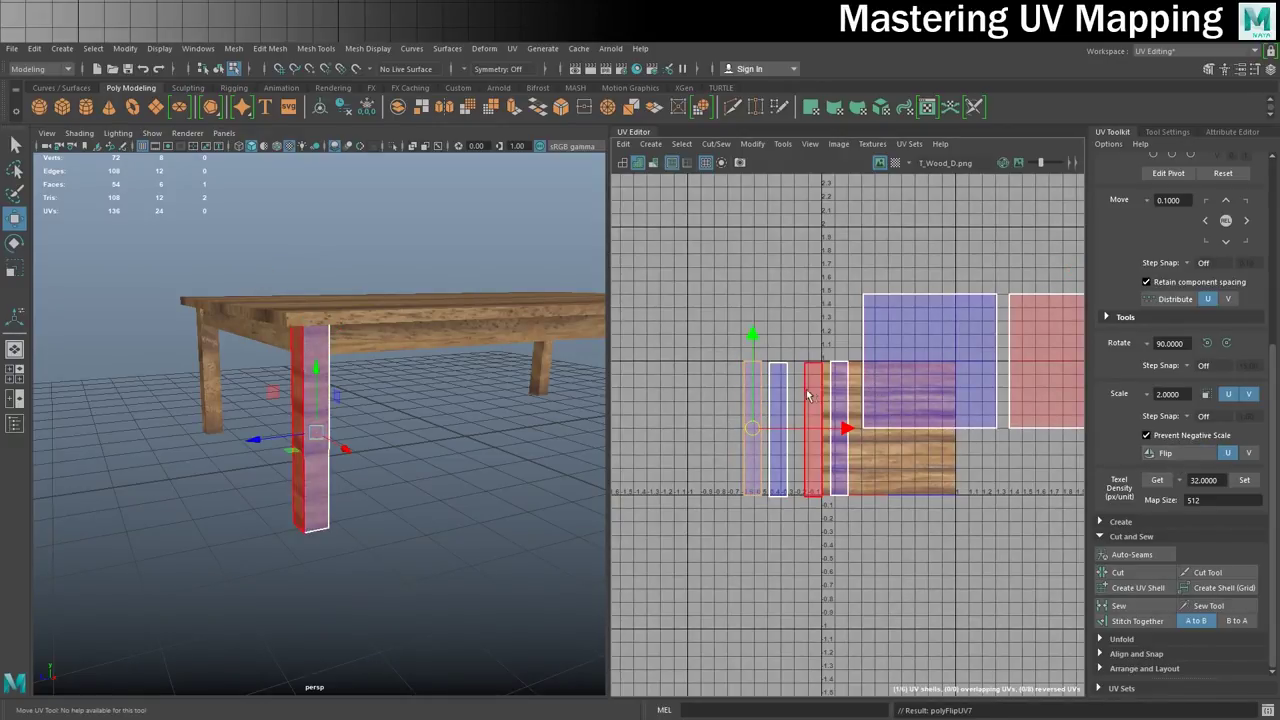
Flip the reversed narrow side shell and the reversed square end shell of the front leg horizontally along U.
left_click(813, 425)
left_click(1163, 453)
middle_click_drag(893, 443, 768, 456, "alt")
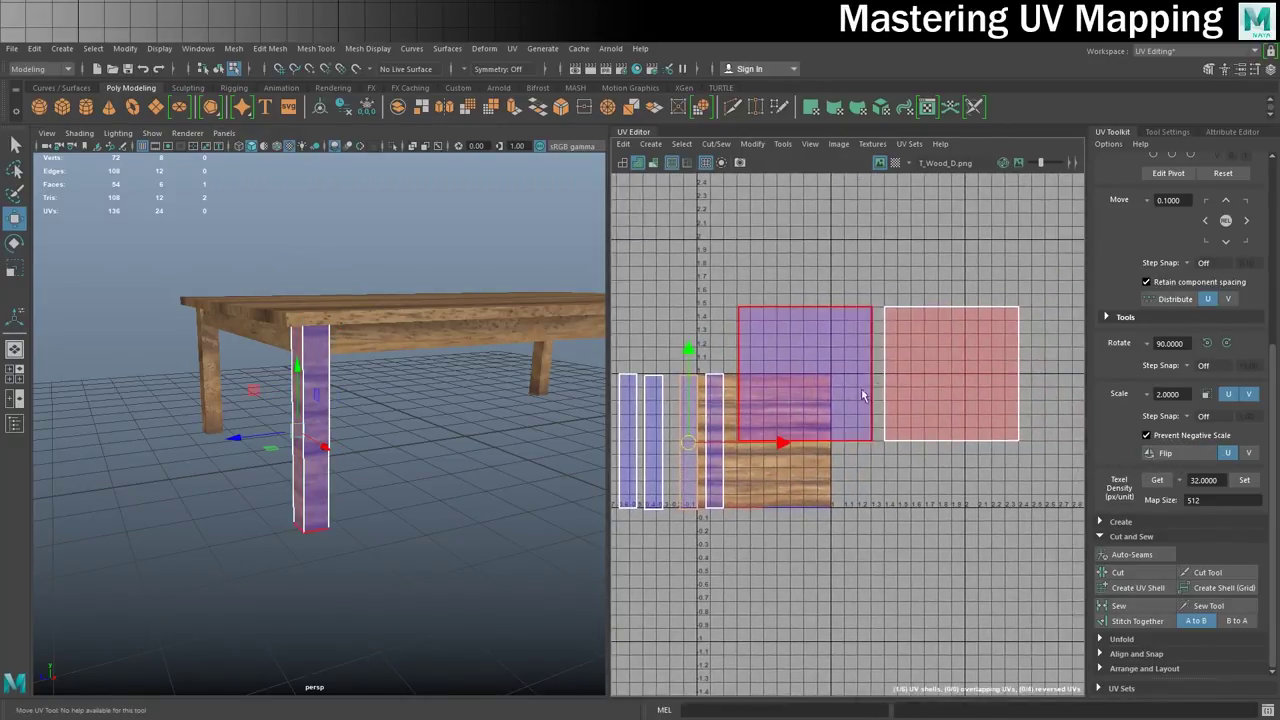
left_click(950, 400)
left_click(1163, 453)
right_click_drag(872, 457, 814, 484, "alt")
middle_click_drag(814, 484, 839, 478, "alt")
Select all six UV shells of the leg and lay them out inside the wood texture tile.
right_click(842, 410)
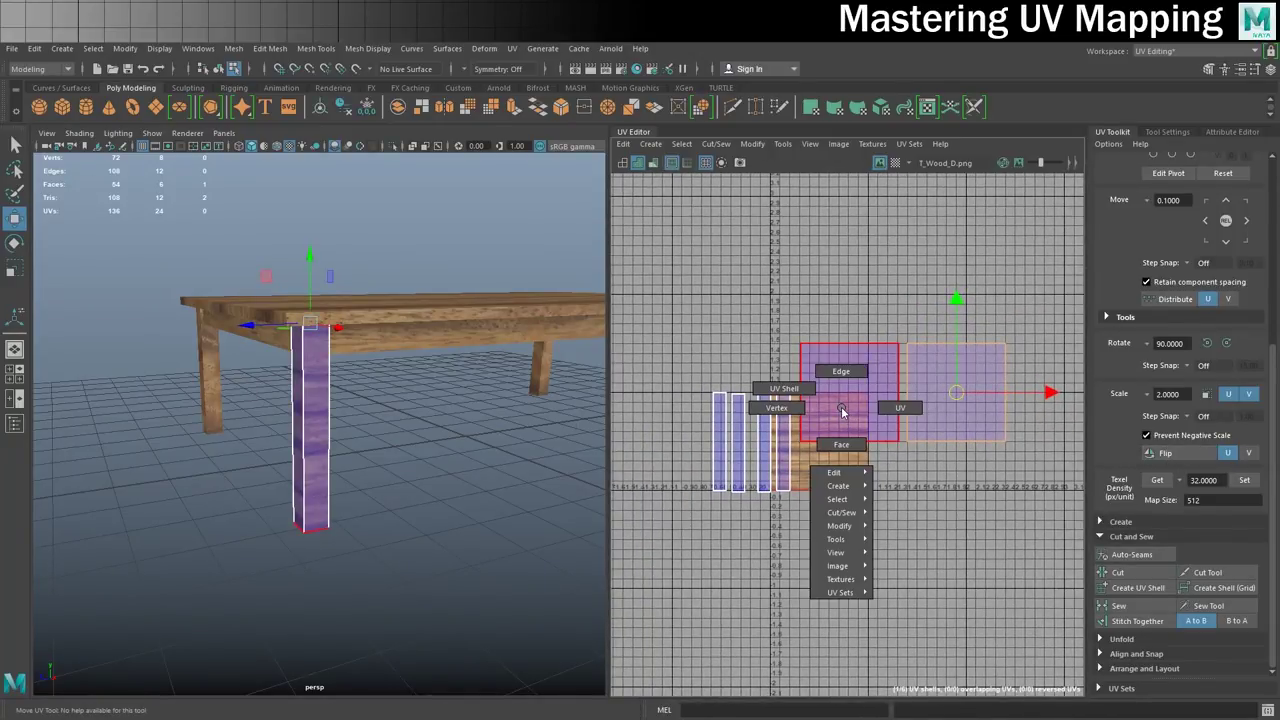
right_click_drag(842, 408, 785, 388)
left_click_drag(674, 287, 1050, 539)
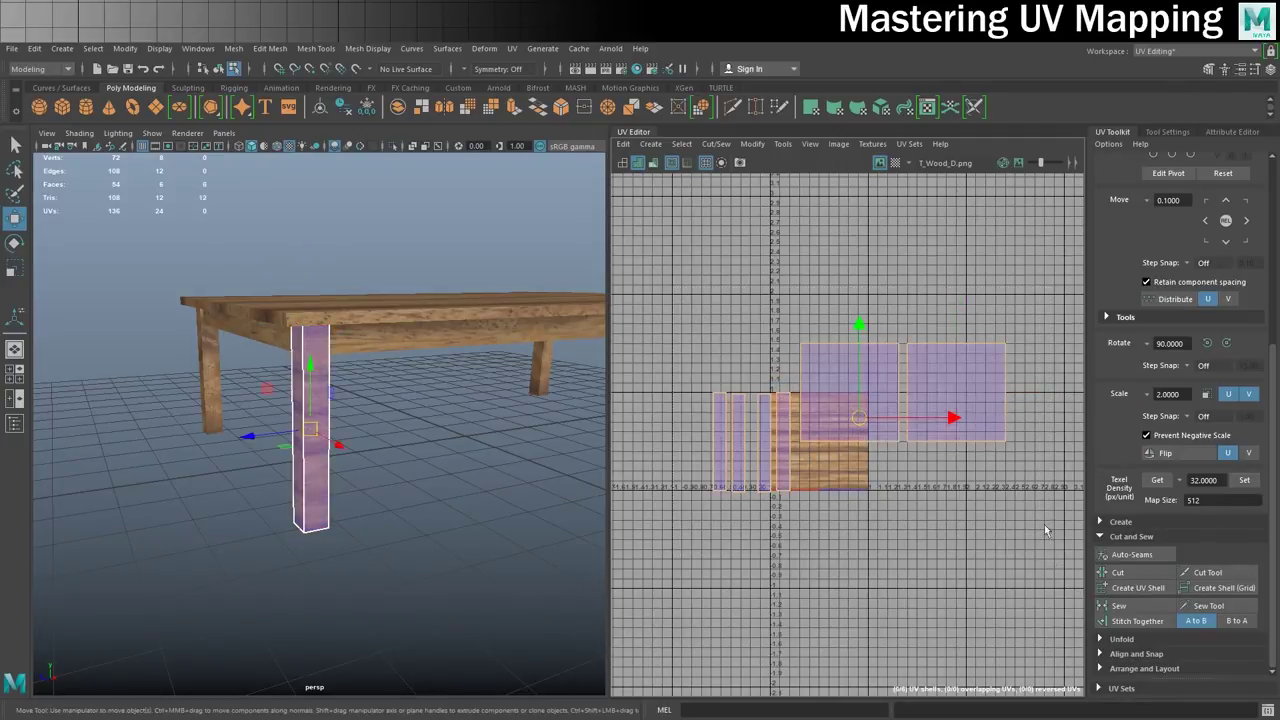
left_click(752, 143)
left_click(793, 346)
scroll(816, 390, "up", 2)
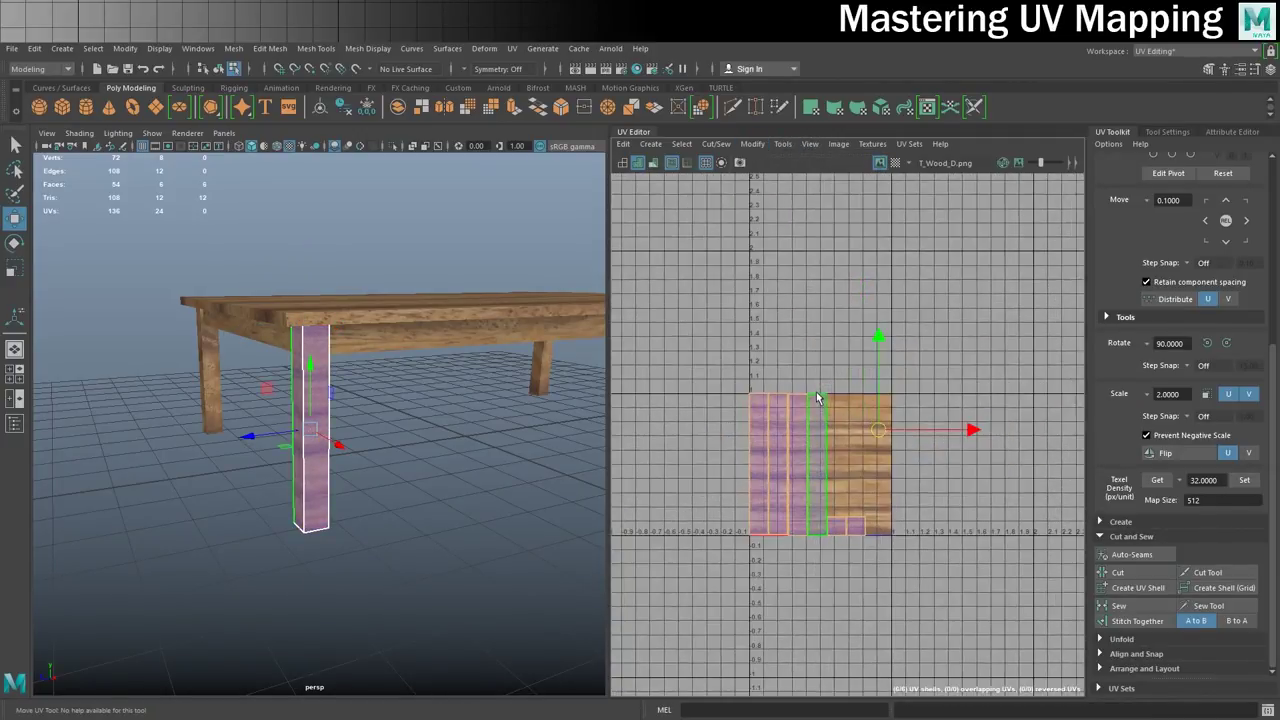
Stitch two side shells of the leg together along their shared long edge, using the A to B direction.
scroll(818, 440, "up", 1)
middle_click_drag(818, 446, 833, 376, "alt")
scroll(833, 385, "up", 3)
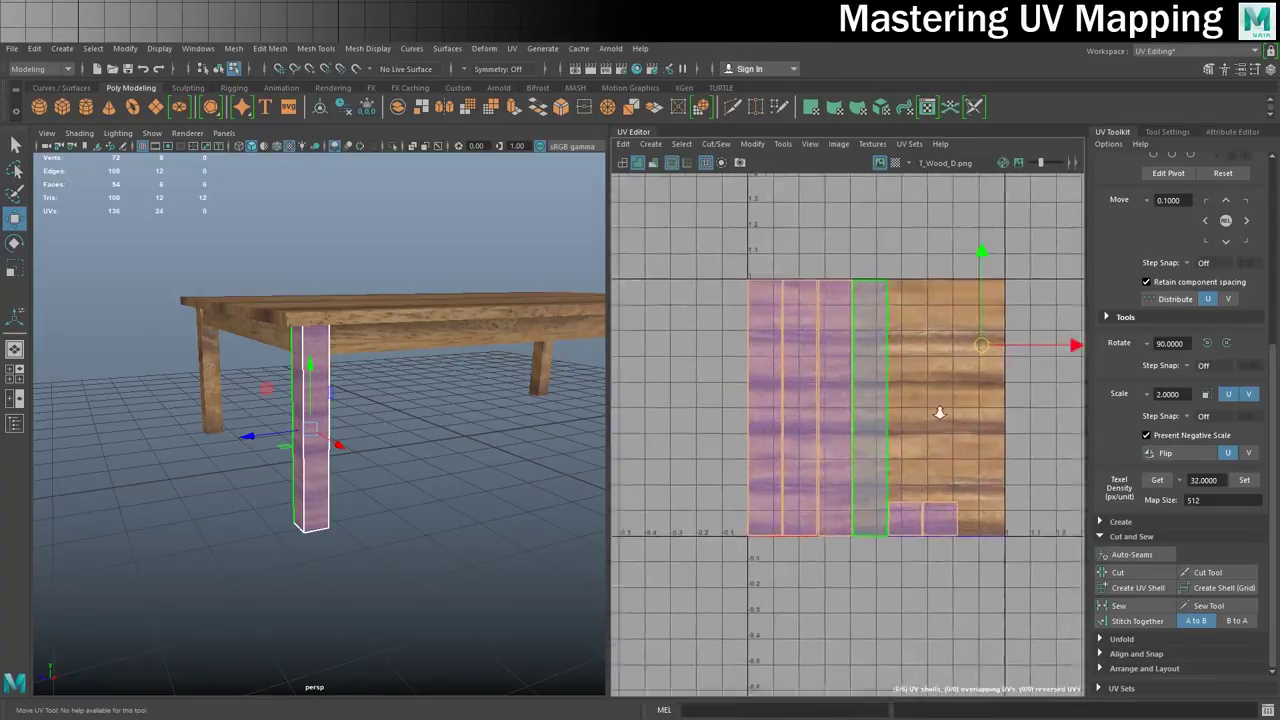
right_click(836, 397)
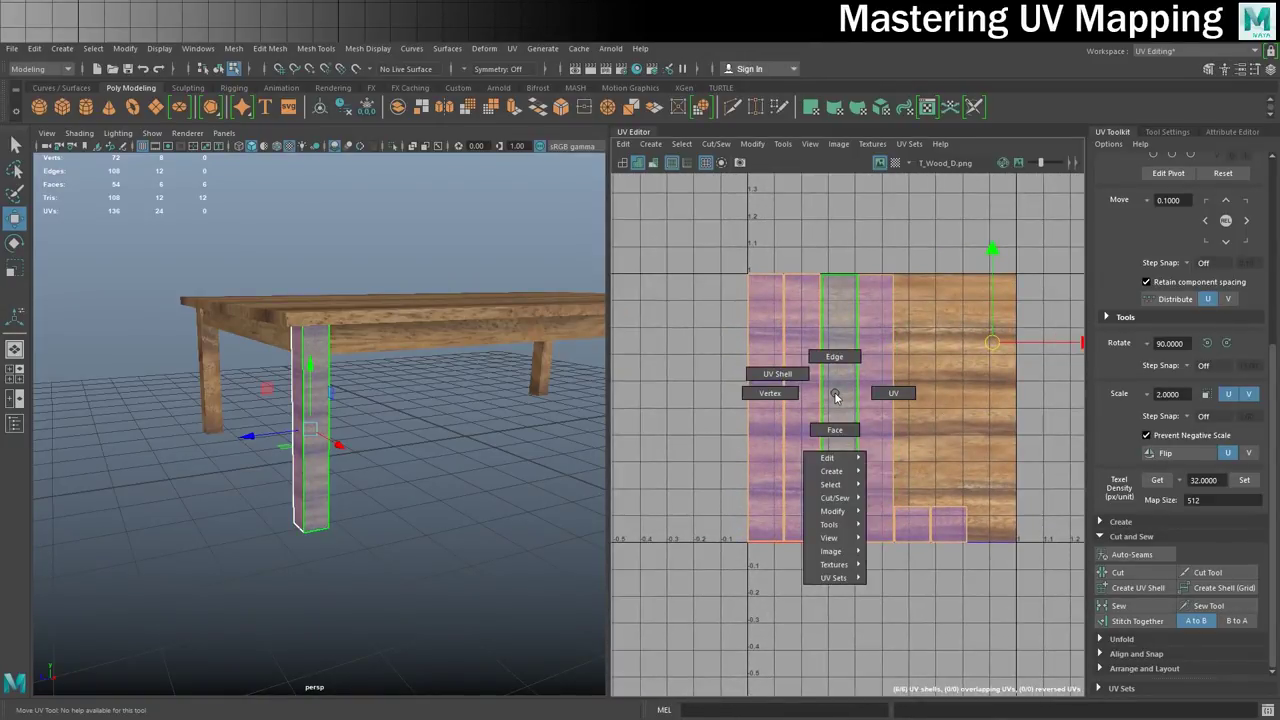
right_click_drag(835, 393, 833, 358)
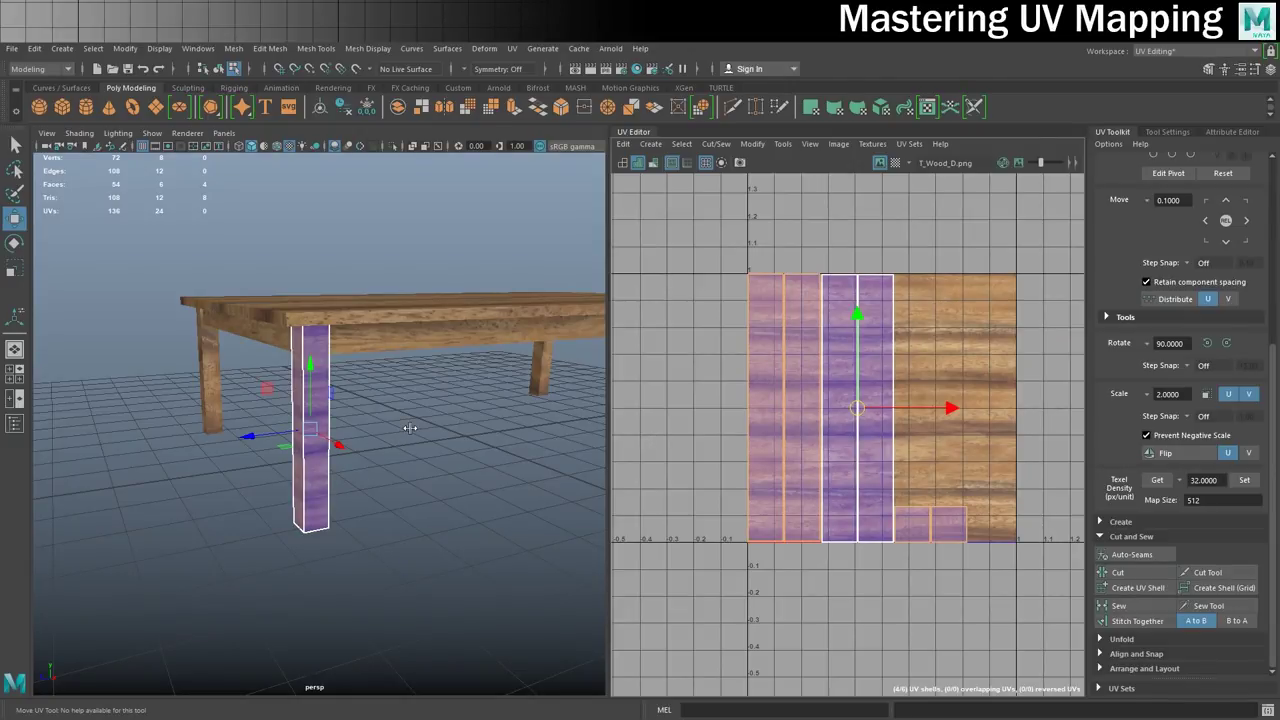
left_click_drag(457, 413, 266, 446, "alt")
right_click_drag(266, 446, 249, 470, "alt")
left_click_drag(250, 470, 214, 463, "alt")
middle_click_drag(214, 463, 340, 540, "alt")
right_click_drag(258, 491, 550, 520, "alt")
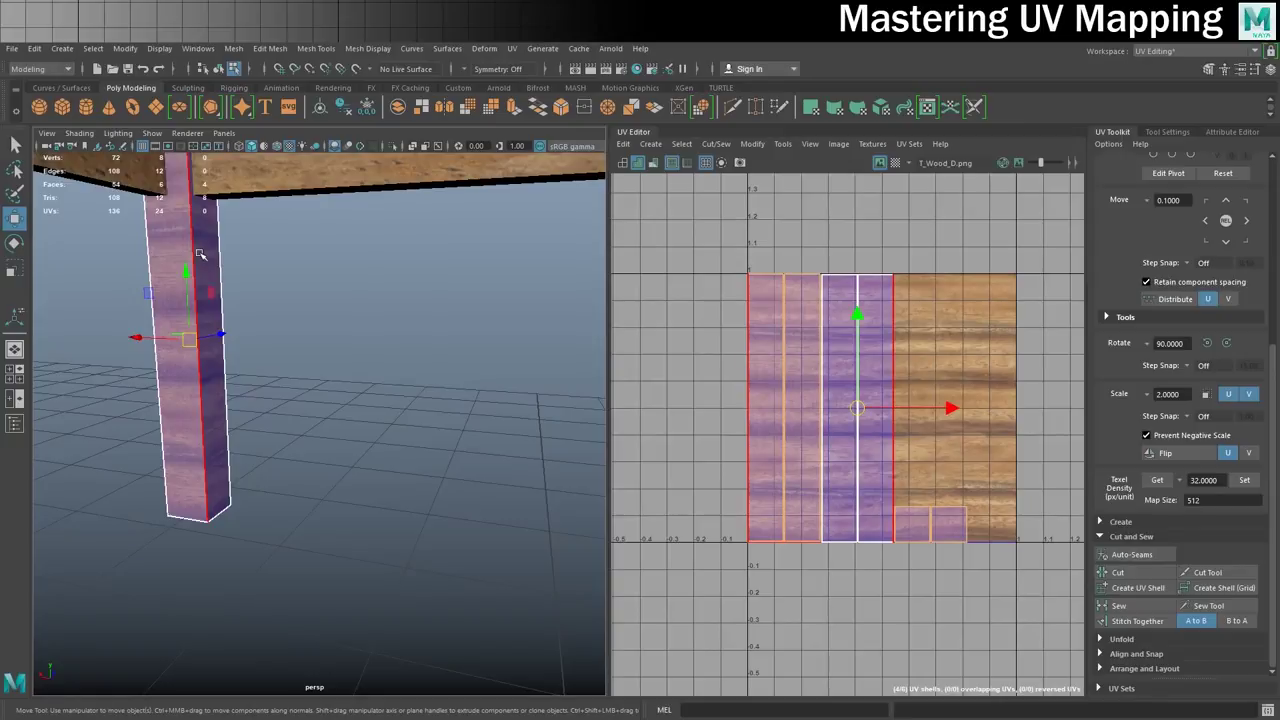
left_click(747, 377)
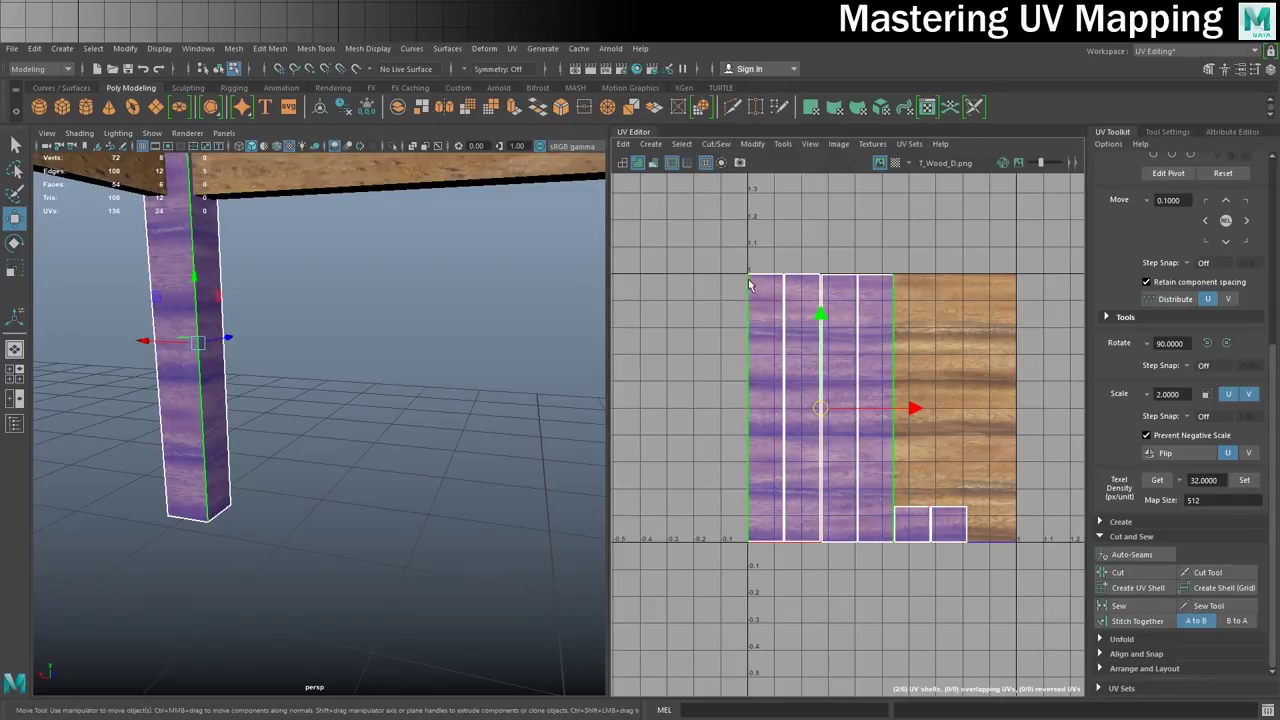
left_click(778, 441)
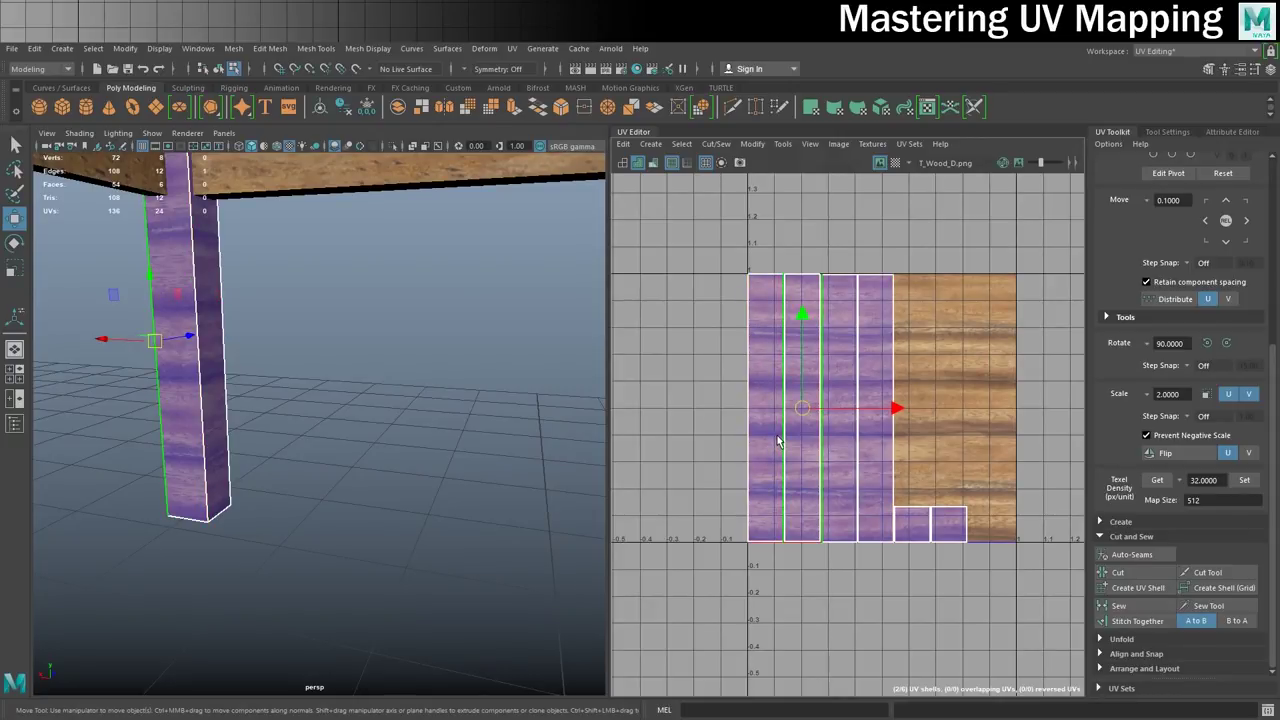
left_click(1143, 622)
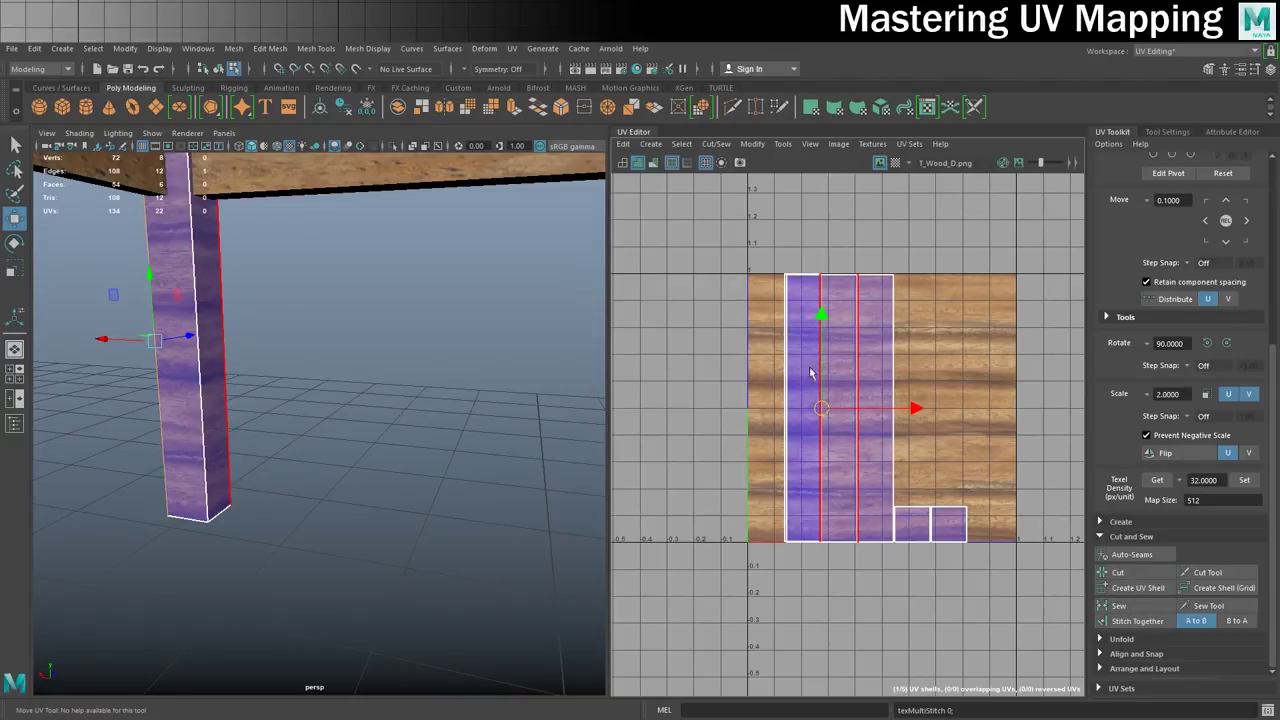
Move the stitched two-sided UV shell off the texture to the empty space on its left.
right_click(805, 415)
right_click_drag(792, 411, 795, 410)
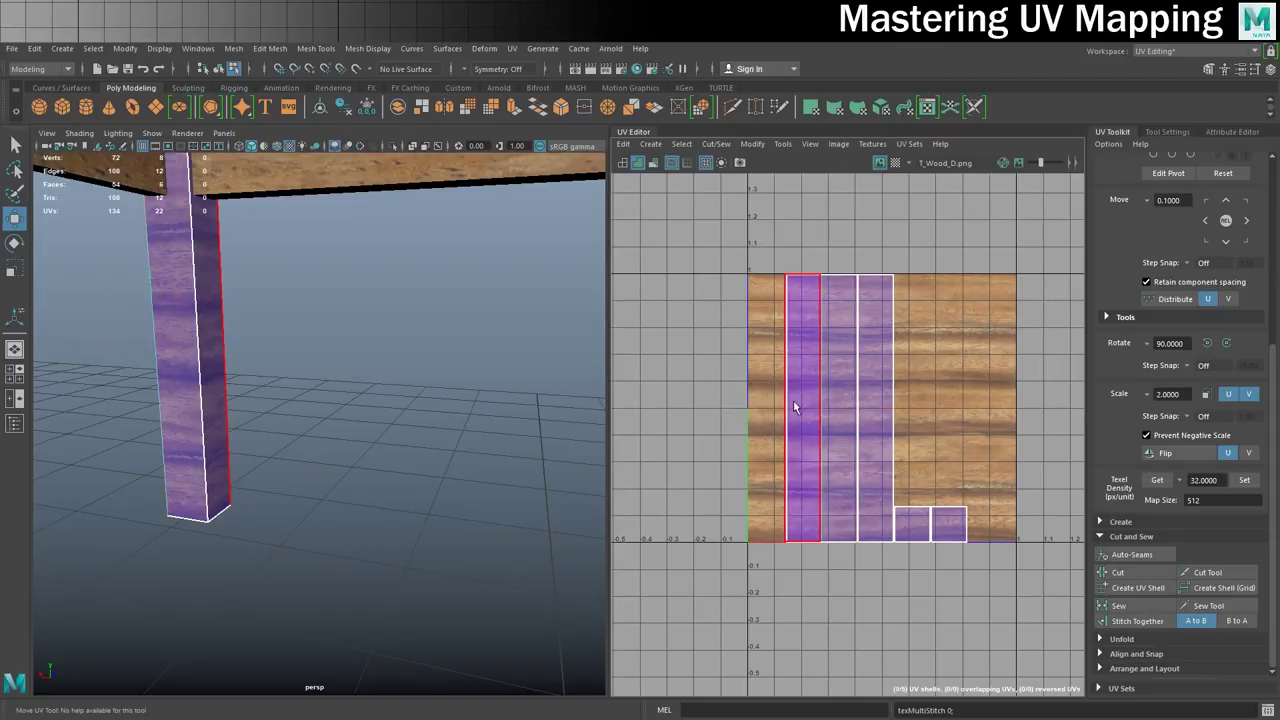
left_click(810, 407)
left_click_drag(820, 409, 694, 411)
left_click(748, 352)
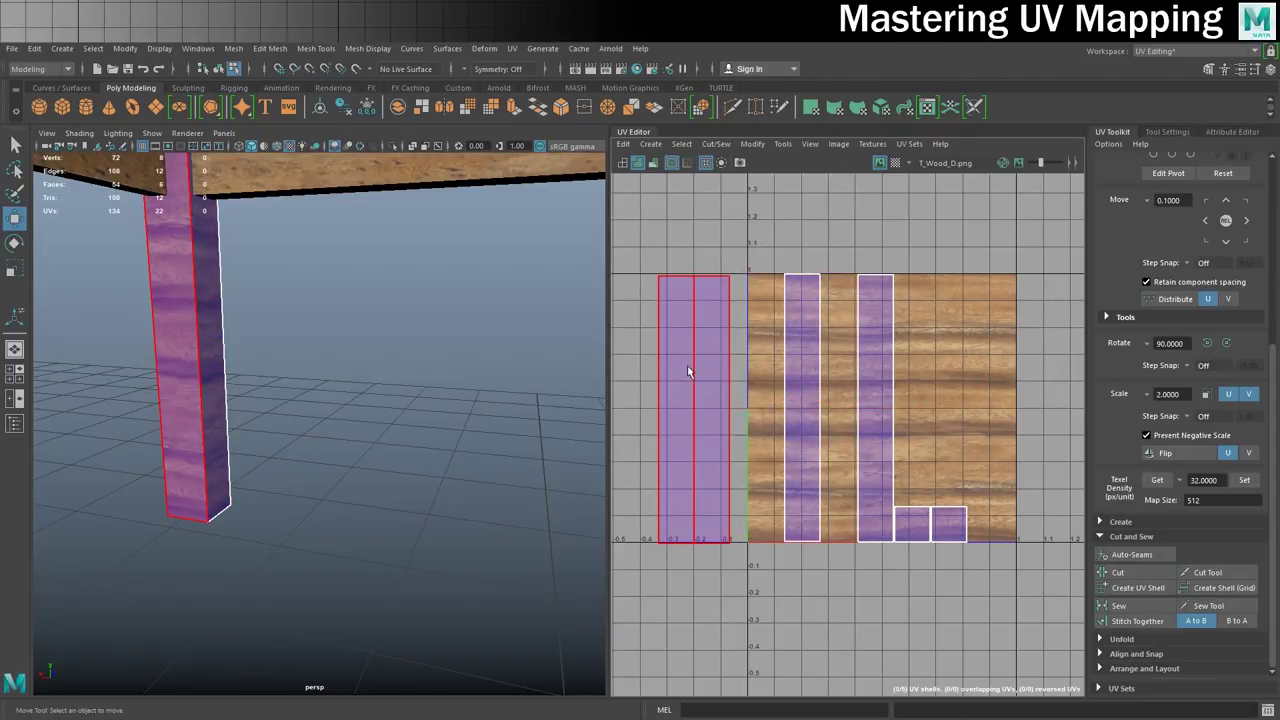
Stitch the two remaining side shells onto the moved shell so the four leg sides form one continuous strip.
right_click(151, 343)
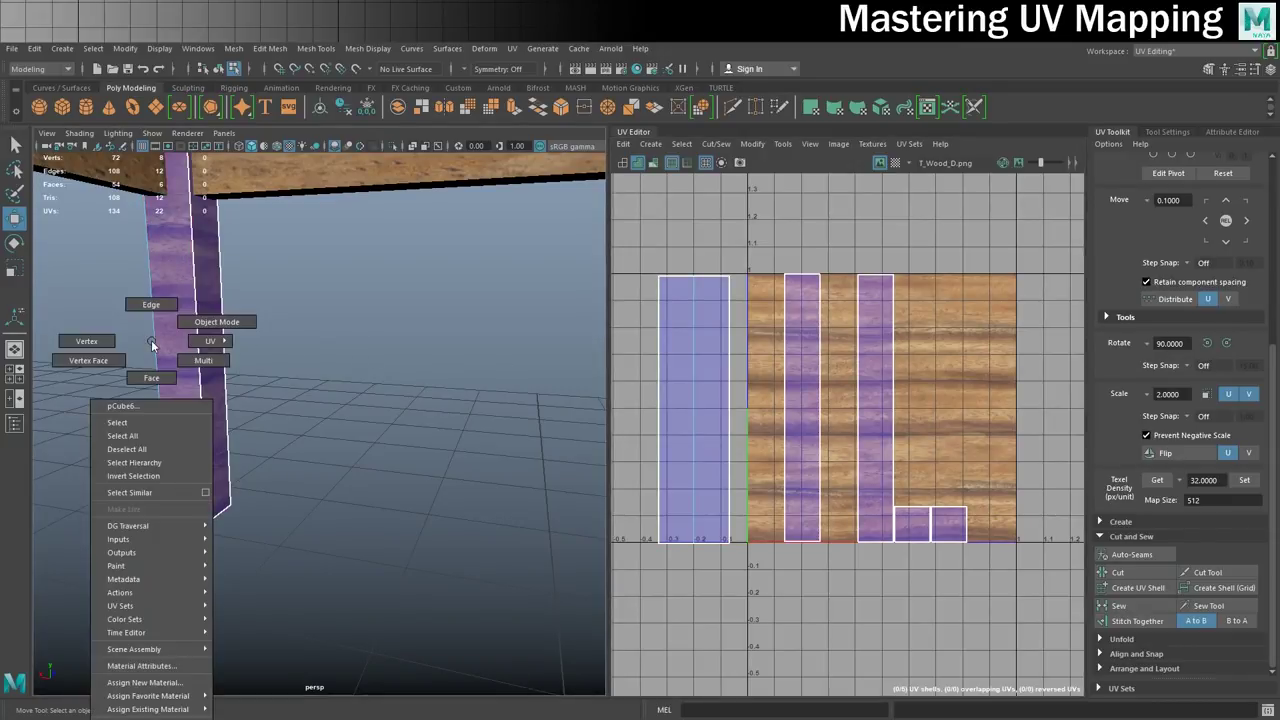
left_click(151, 305)
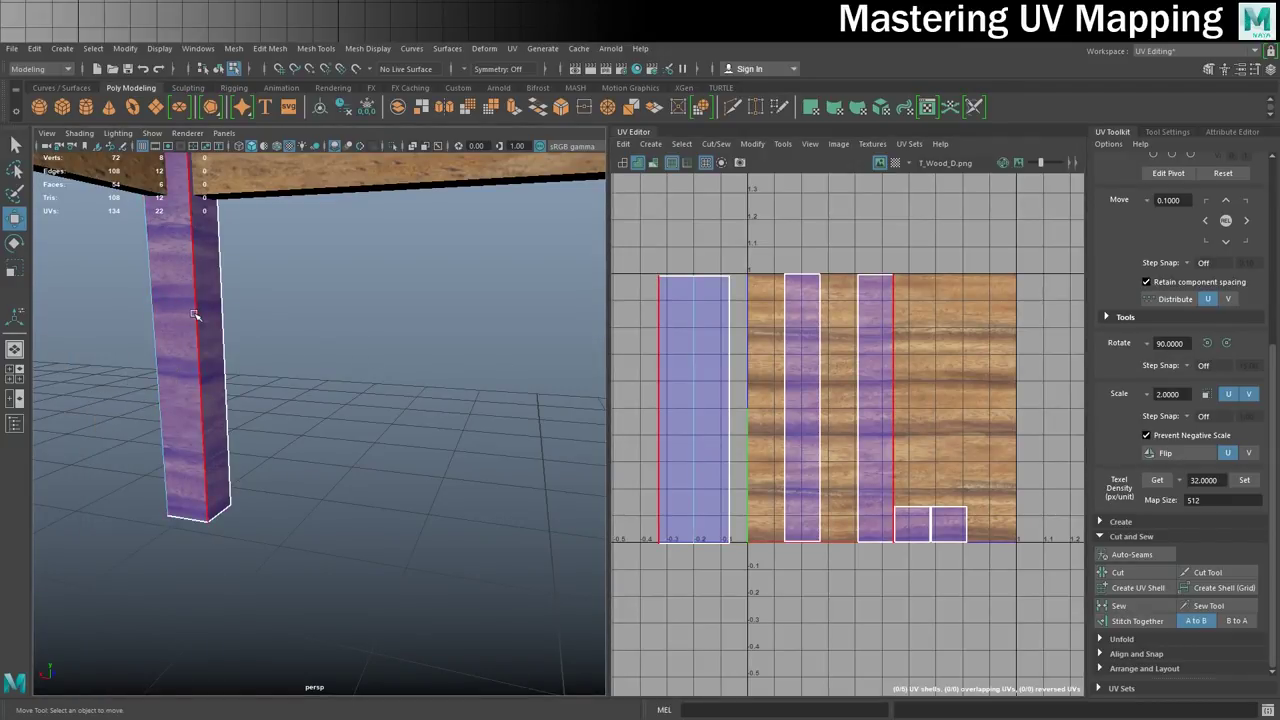
left_click(731, 352)
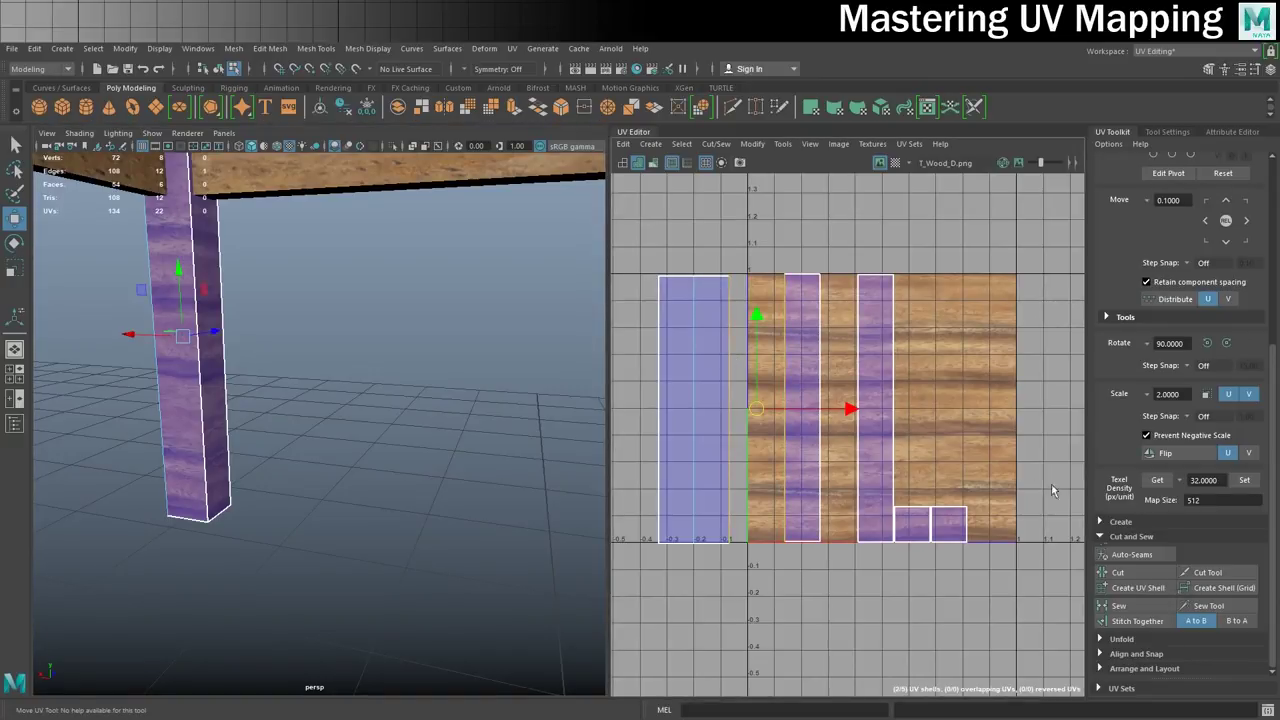
left_click(1137, 621)
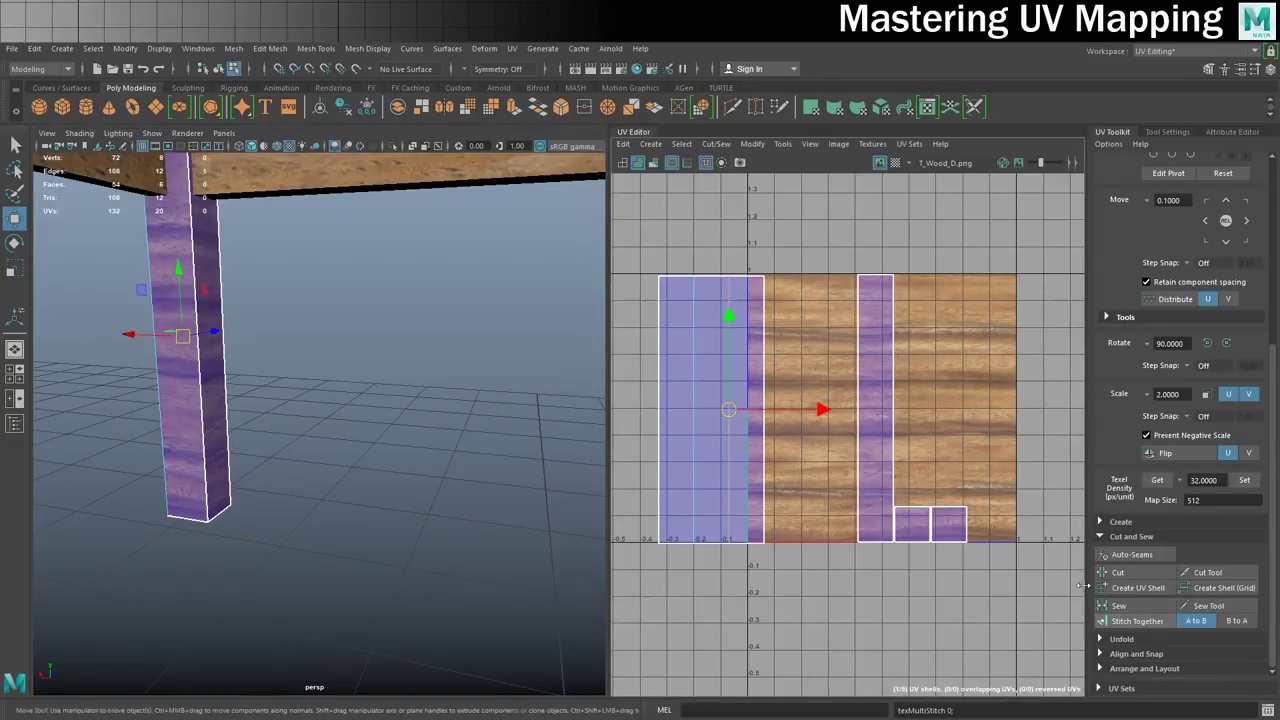
left_click(767, 332)
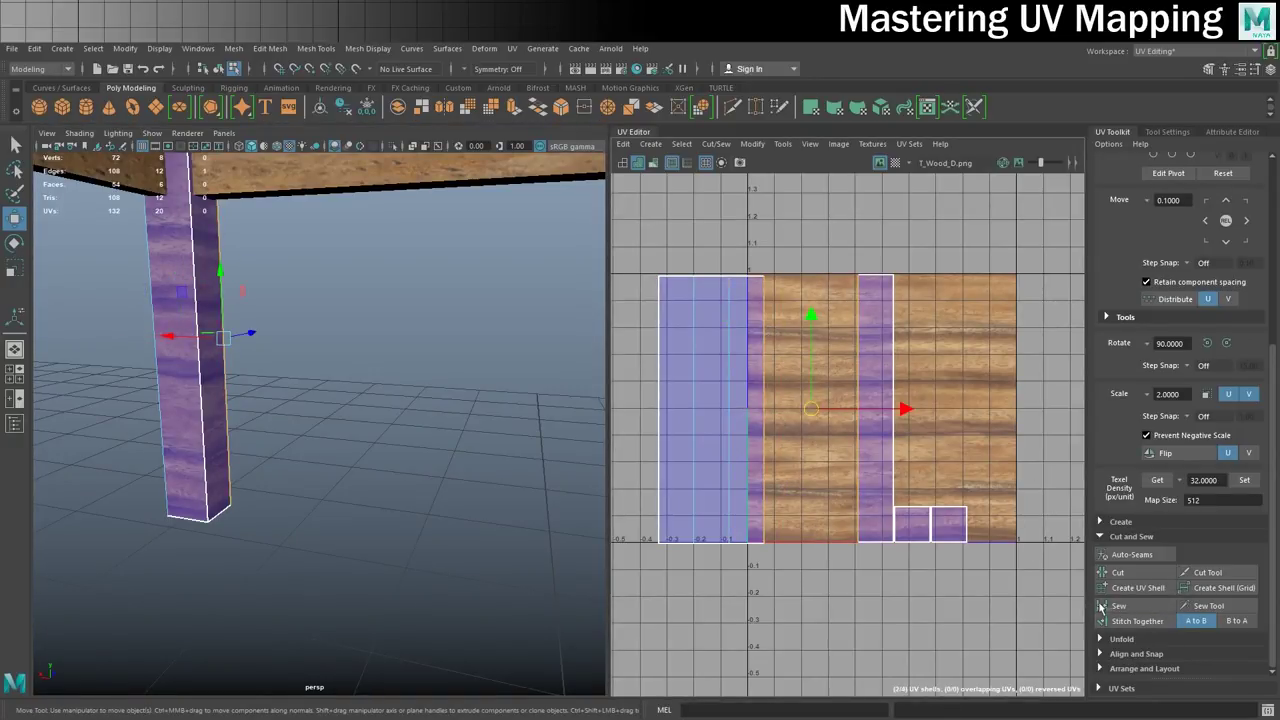
left_click(1131, 621)
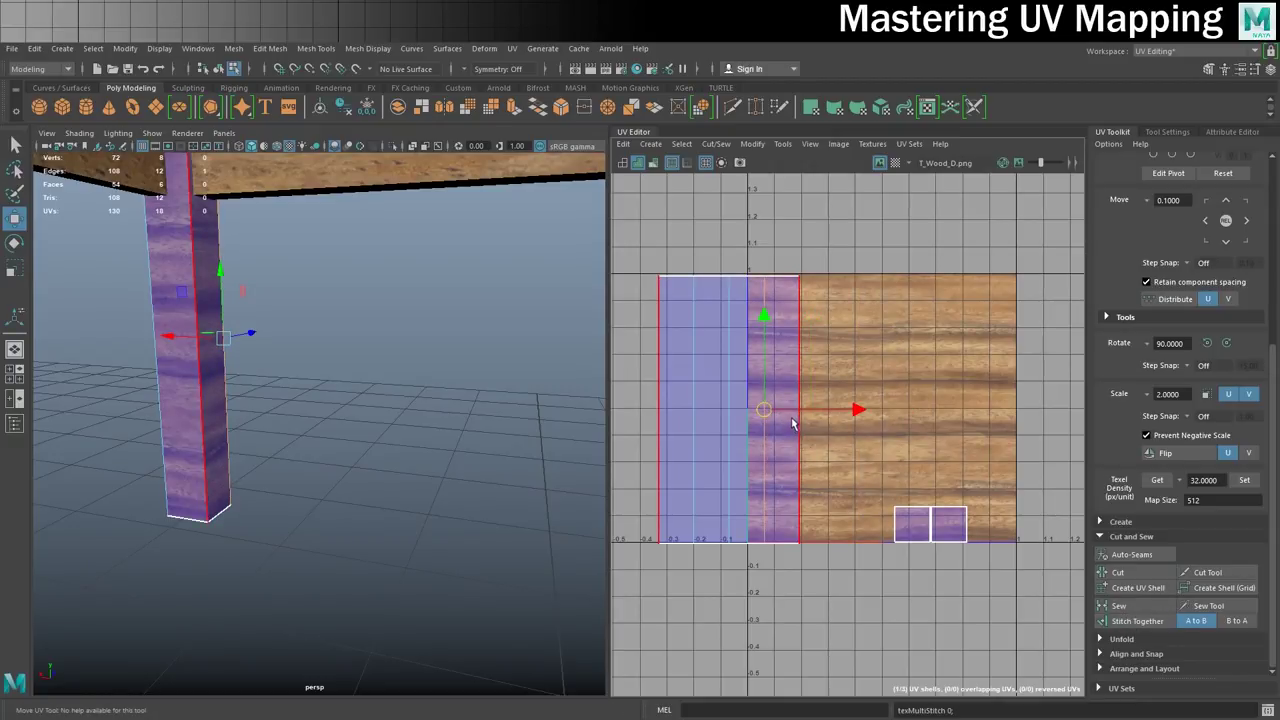
Stitch the two square end-cap shells to the upper and lower ends of a middle side strip.
left_click(929, 532)
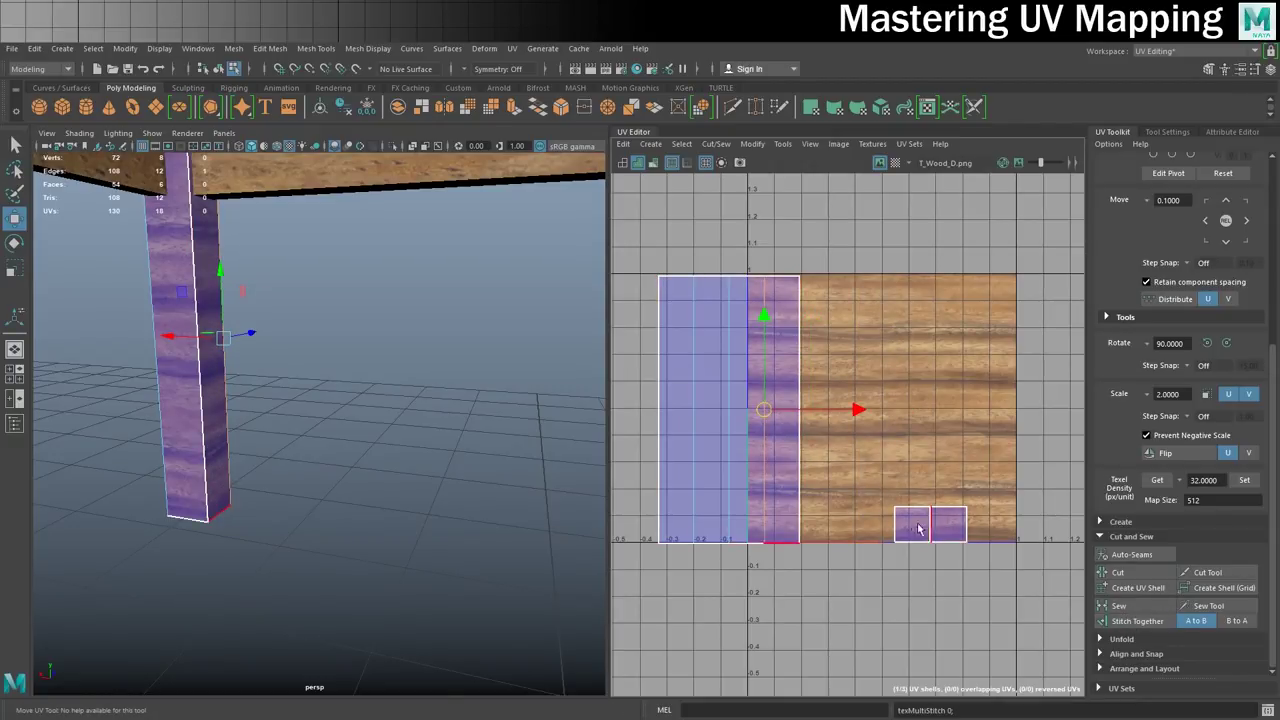
left_click(708, 276)
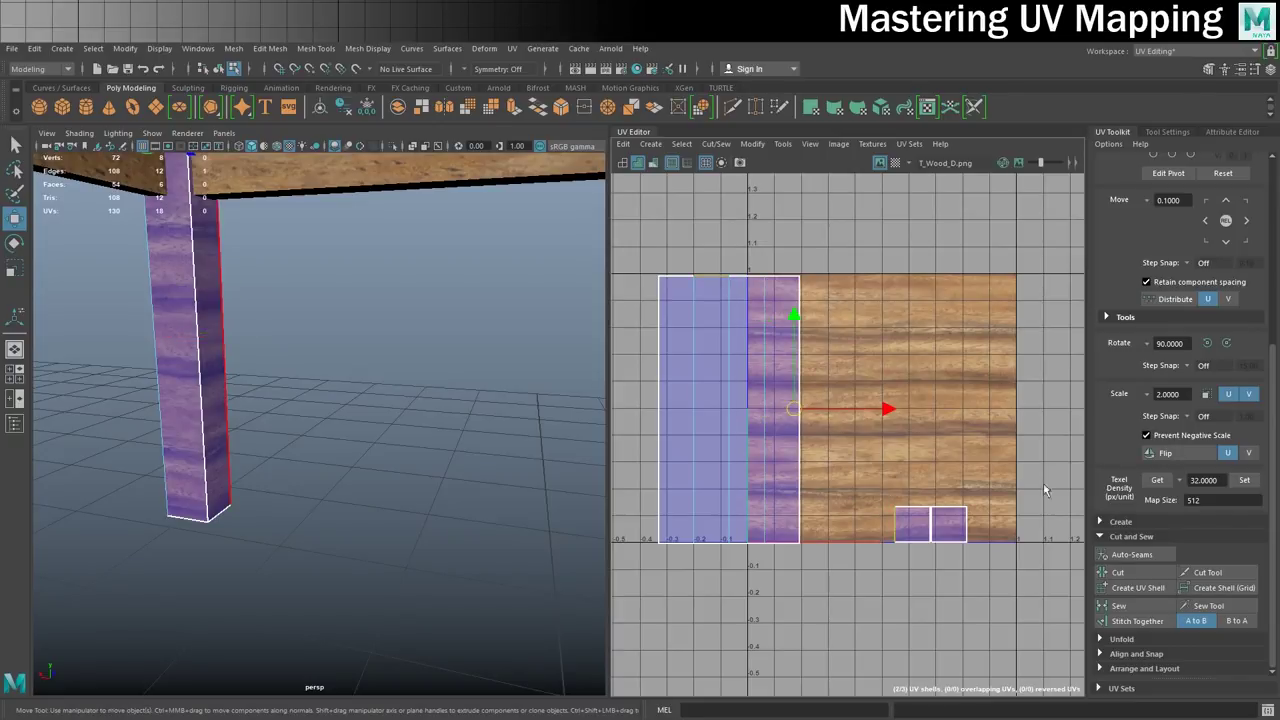
left_click(1137, 621)
left_click(713, 540)
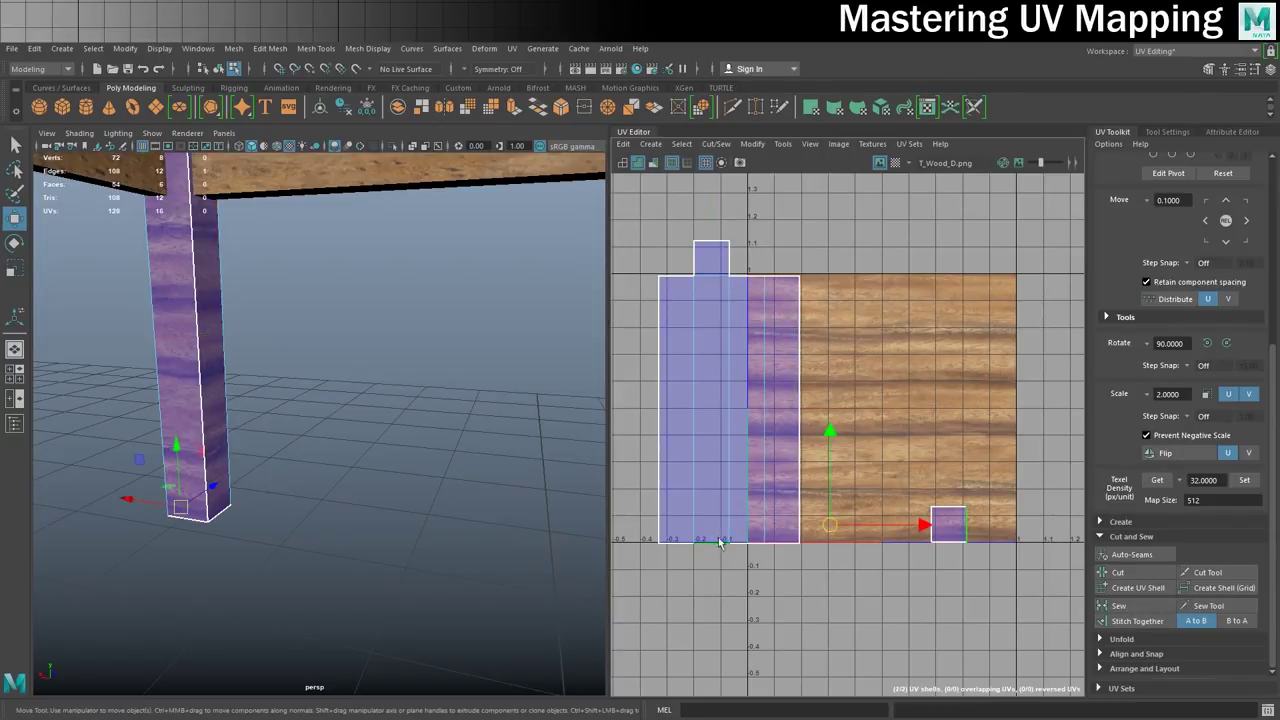
left_click(1155, 628)
Select the whole unwrapped leg shell and rotate it 90 degrees clockwise with 15-degree step snapping.
middle_click_drag(731, 394, 808, 377, "alt")
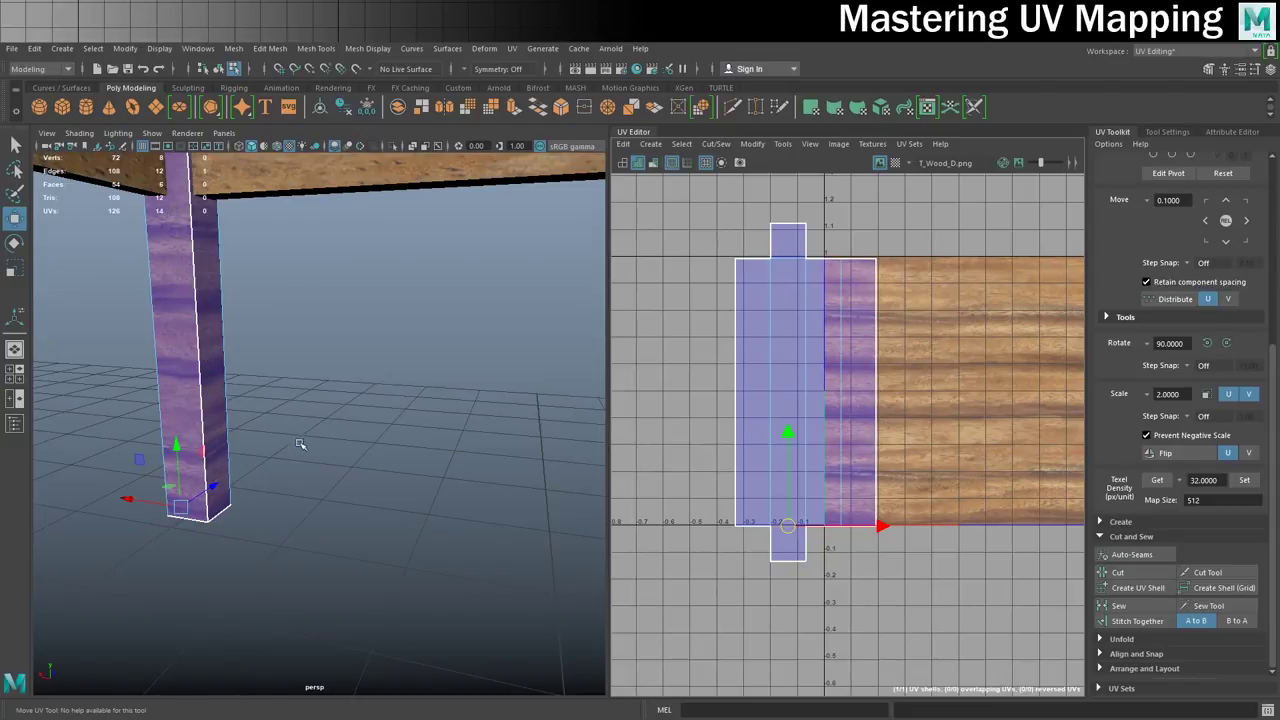
scroll(214, 394, "up", 2)
middle_click_drag(214, 394, 277, 394, "alt")
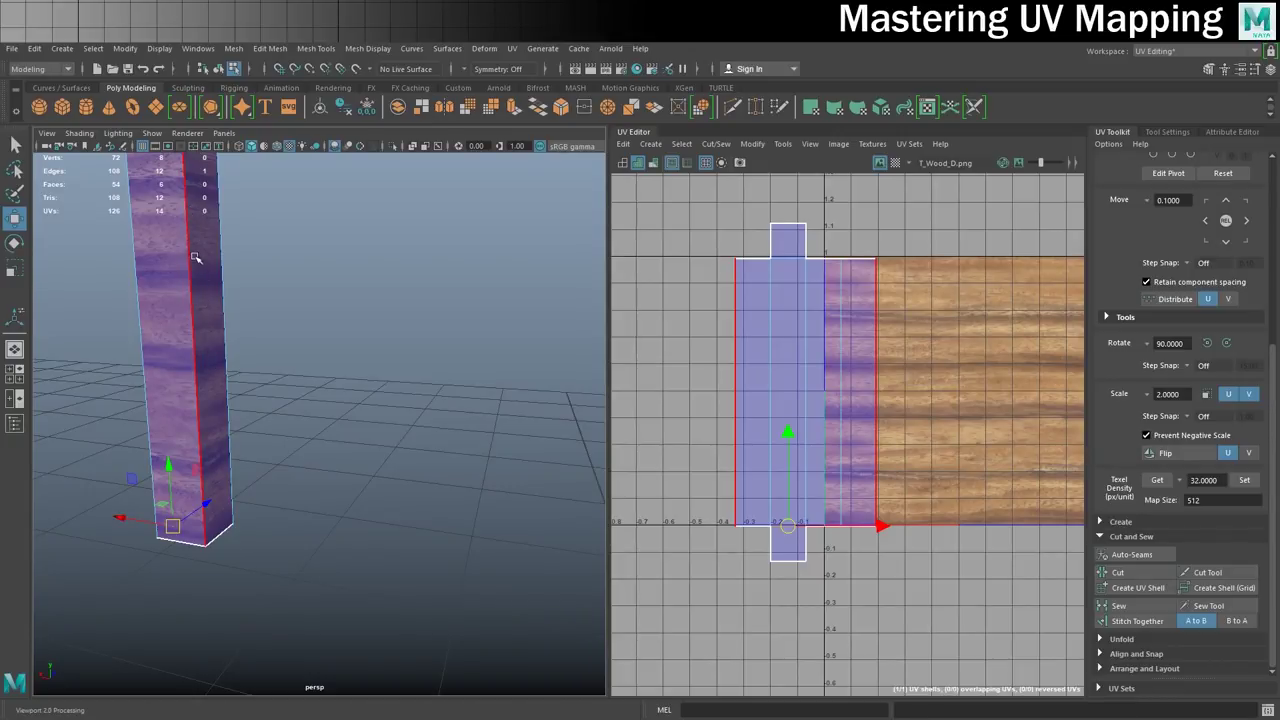
scroll(840, 425, "down", 2)
right_click(808, 351)
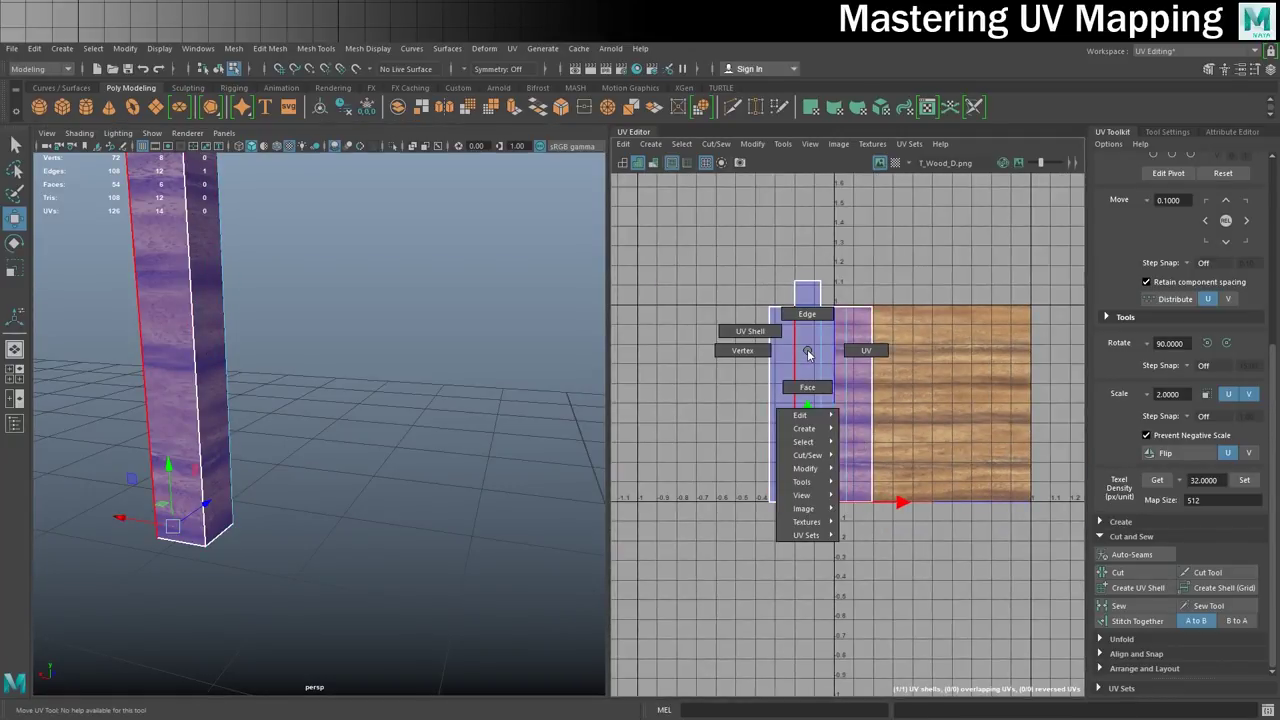
right_click_drag(808, 351, 760, 331)
left_click(837, 371)
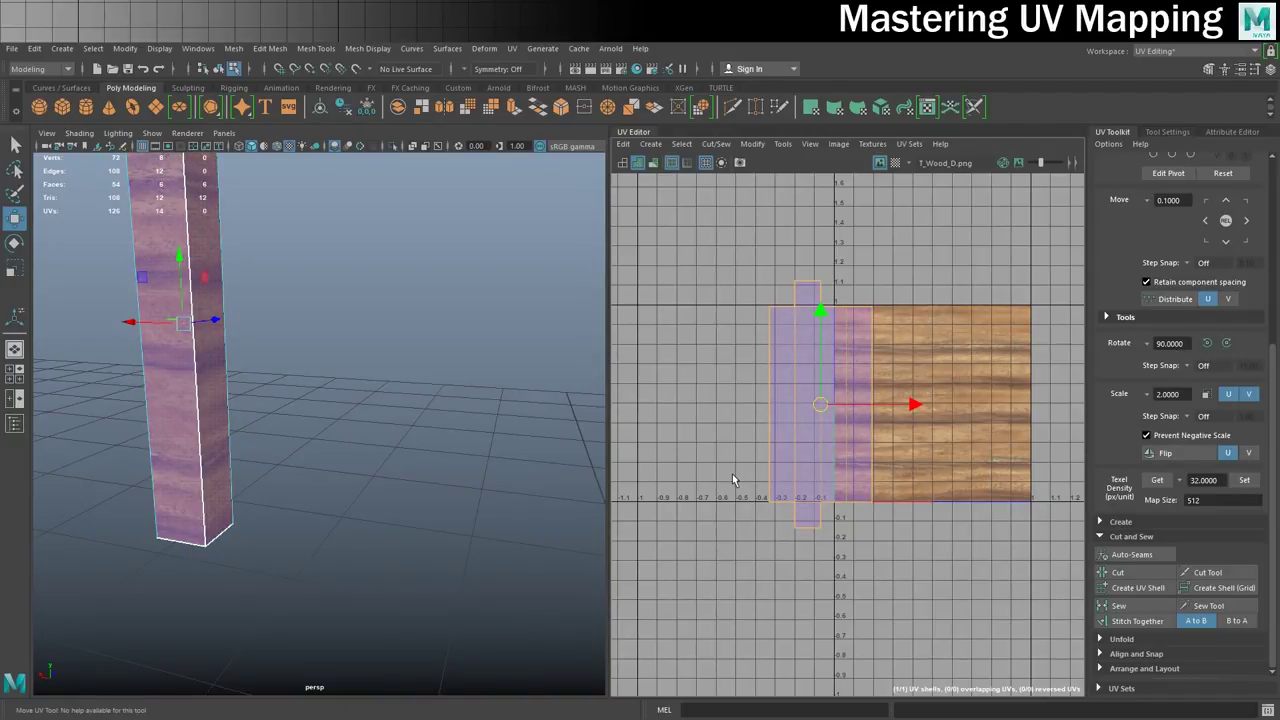
key("e")
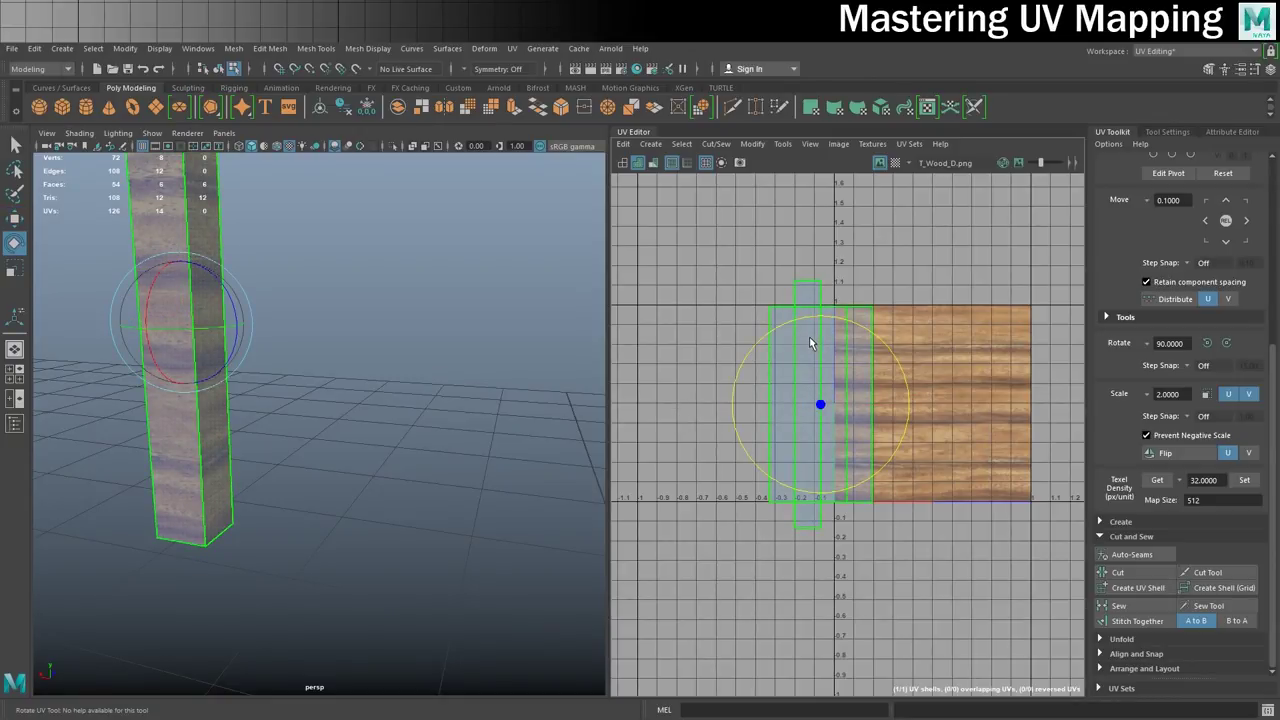
left_click(870, 355)
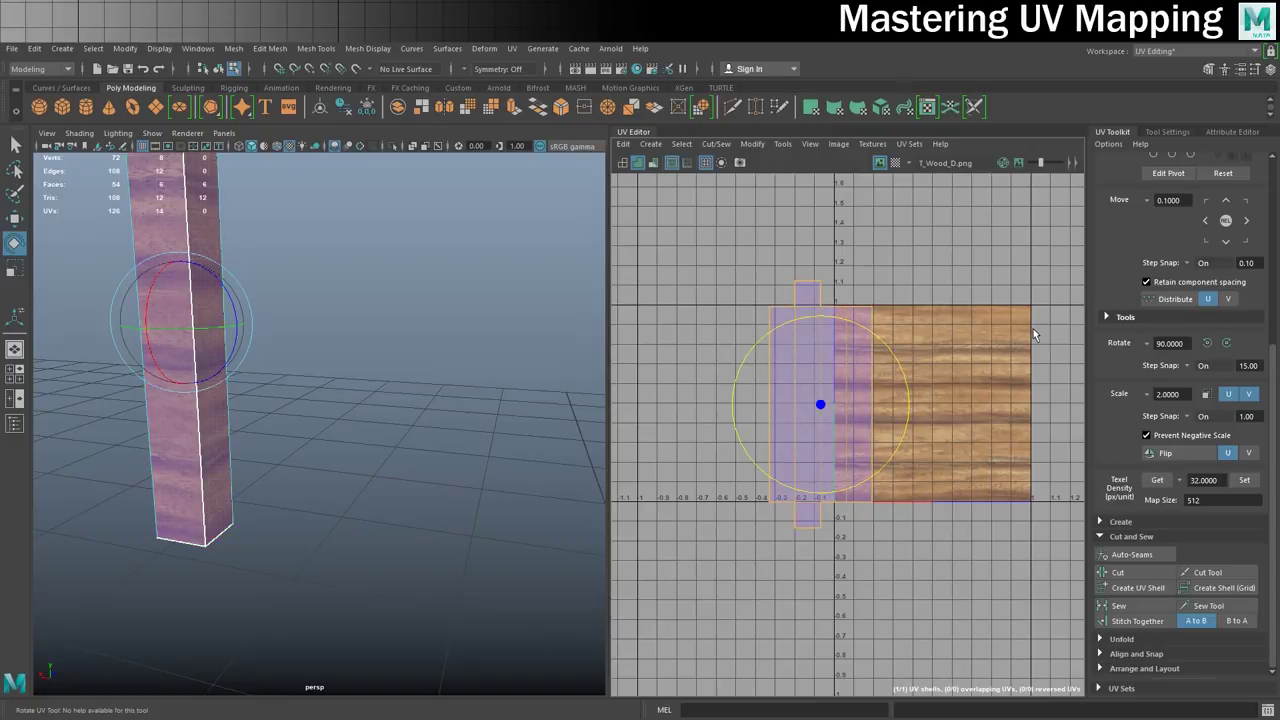
left_click_drag(883, 345, 901, 479)
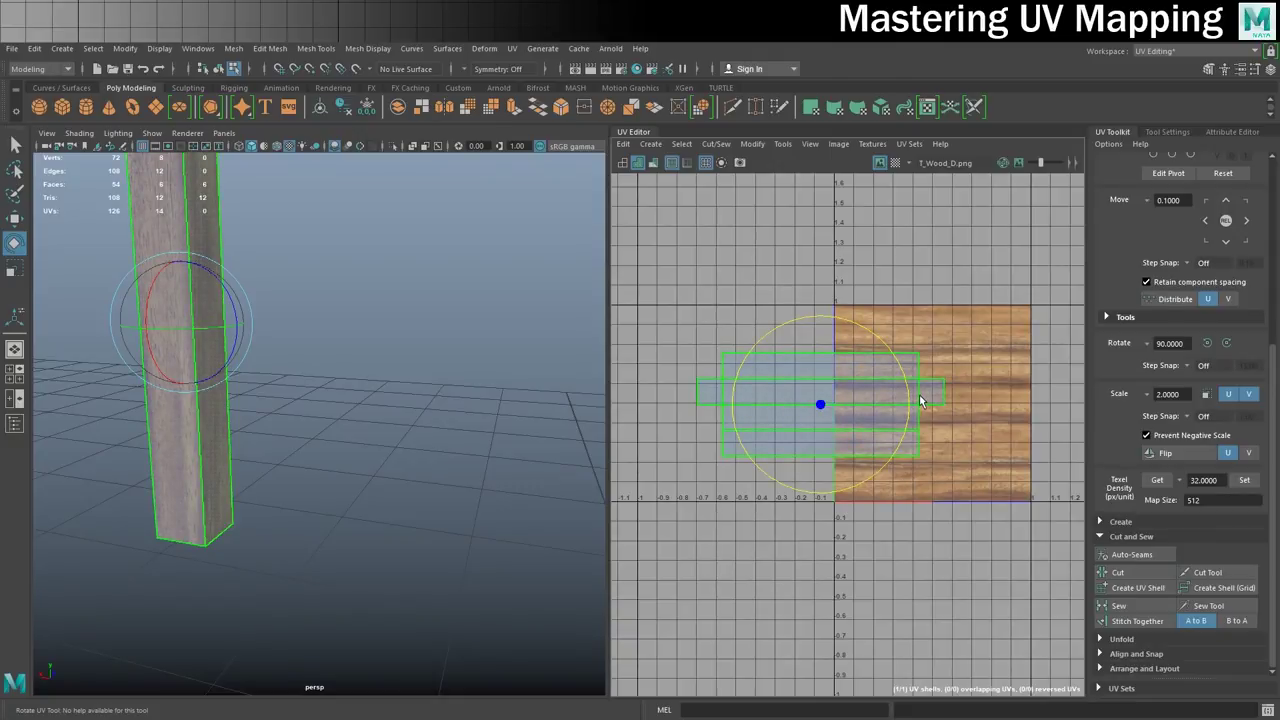
Move the rotated leg shell to the empty area below and left of the texture tile.
key("w")
left_click_drag(813, 422, 749, 559)
scroll(749, 540, "down", 5)
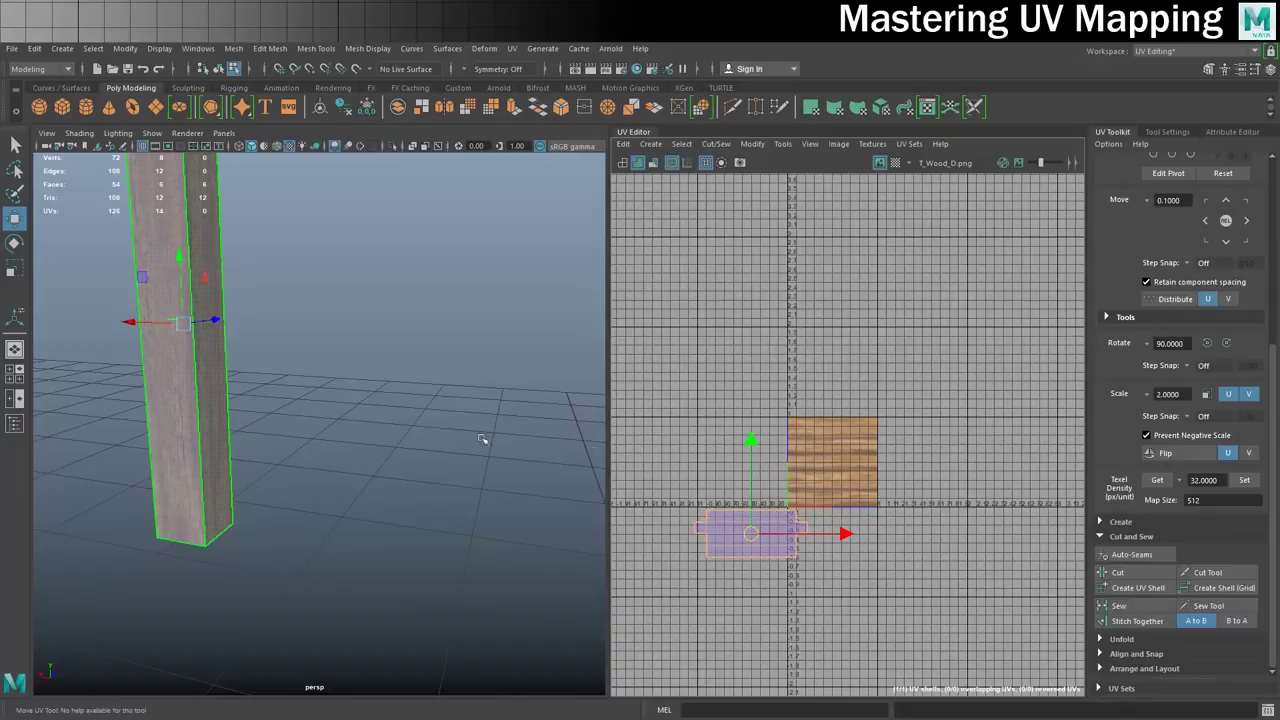
Return to object mode, examine the UV layouts of the other table legs, and turn off the shaded UV shell display.
scroll(260, 398, "down", 2)
left_click_drag(223, 371, 284, 369, "alt")
scroll(400, 381, "down", 6)
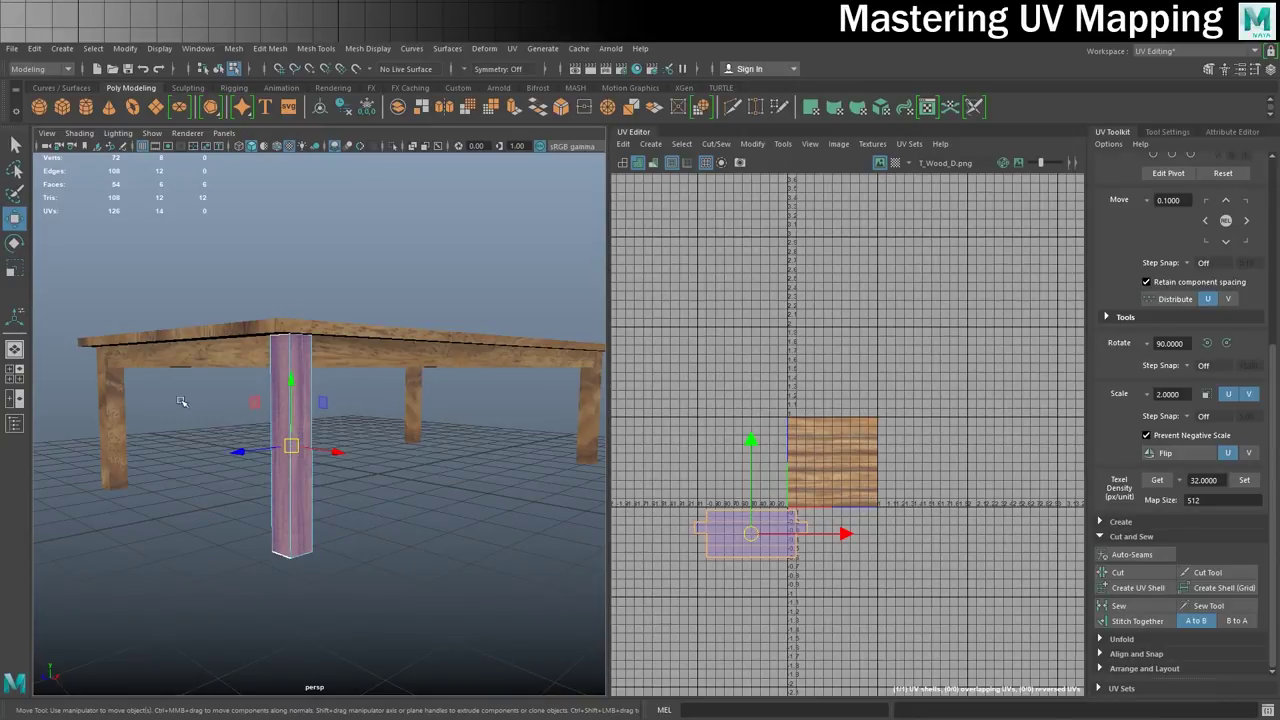
right_click_drag(291, 363, 352, 338)
left_click(415, 392)
left_click(588, 418)
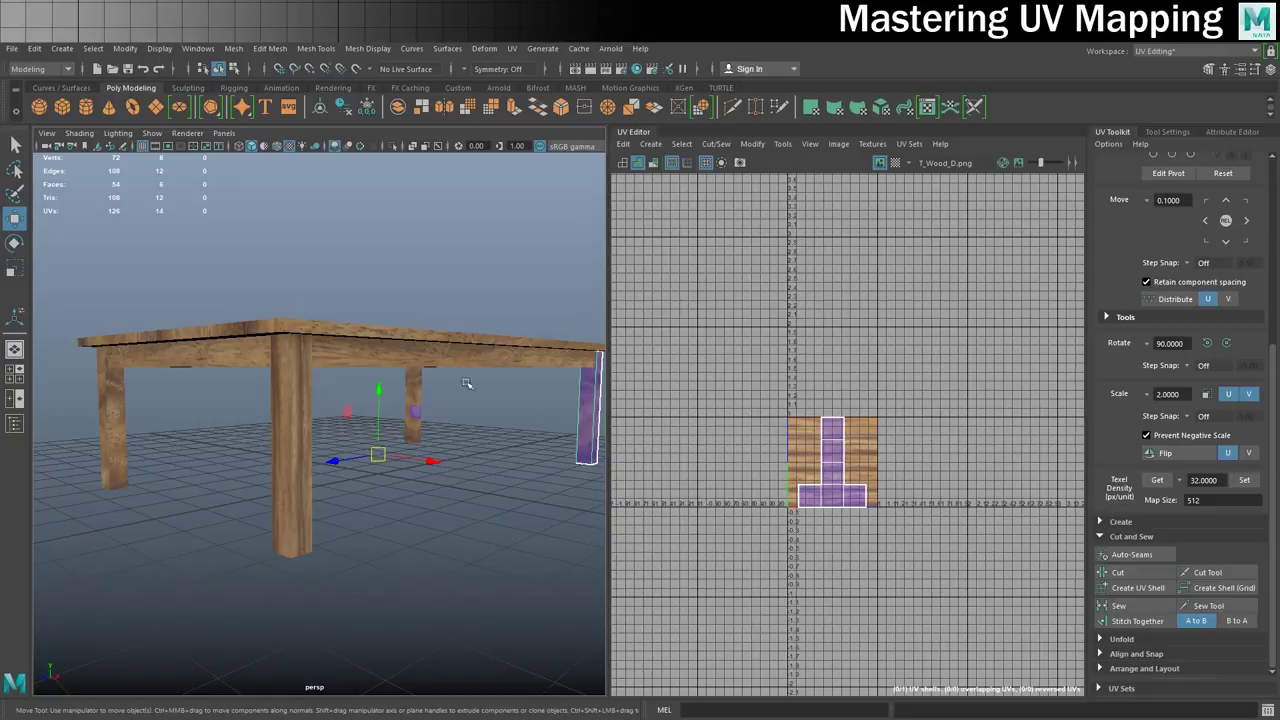
left_click(415, 381)
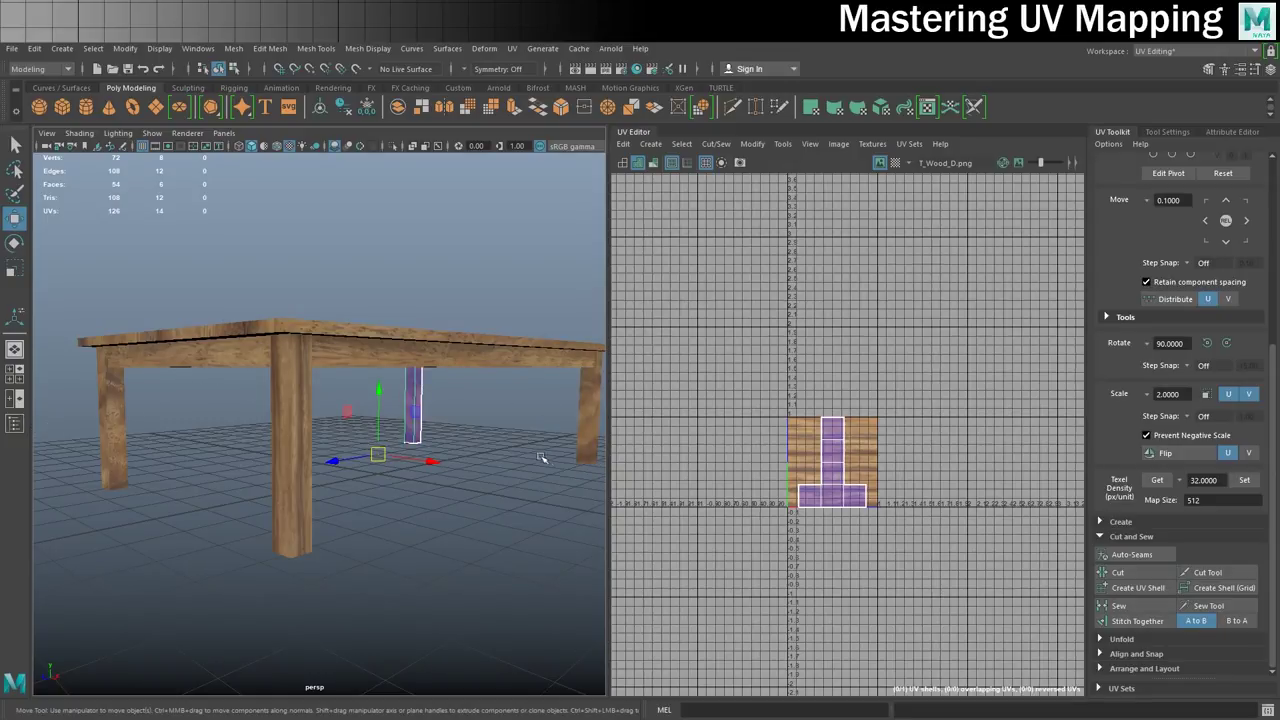
left_click_drag(534, 457, 503, 456, "alt")
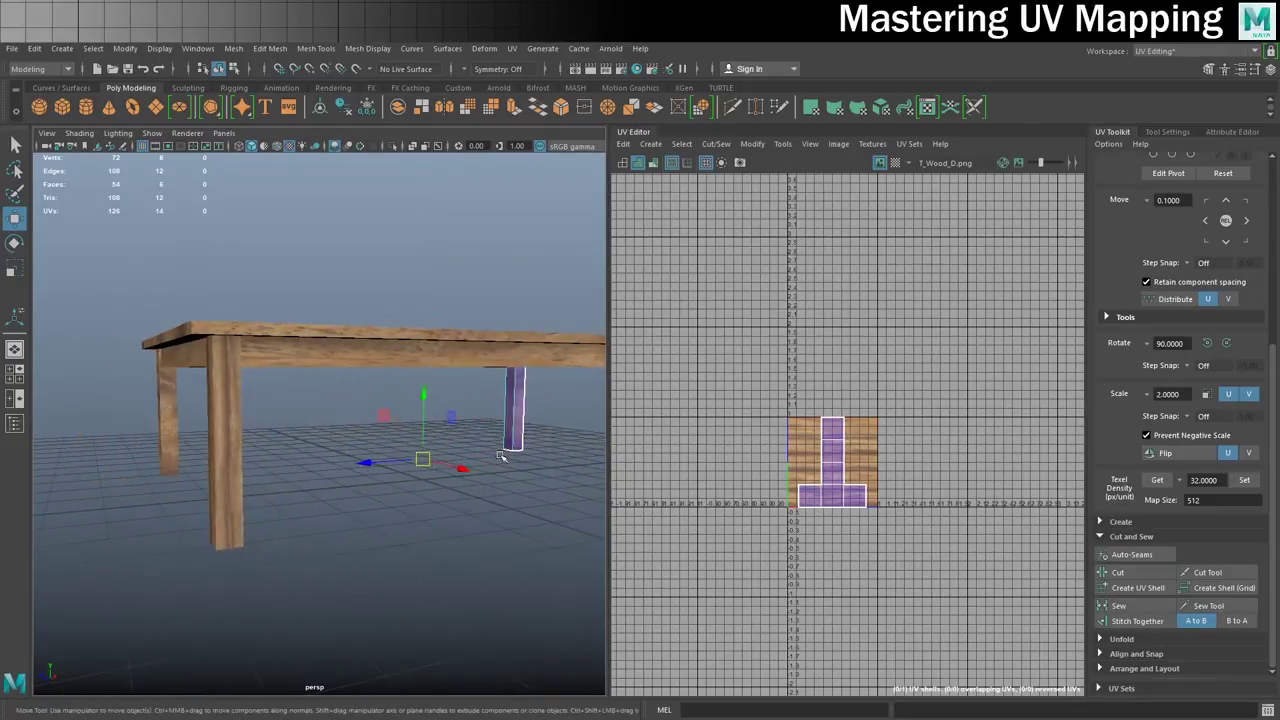
left_click_drag(500, 295, 508, 265, "alt")
left_click(622, 164)
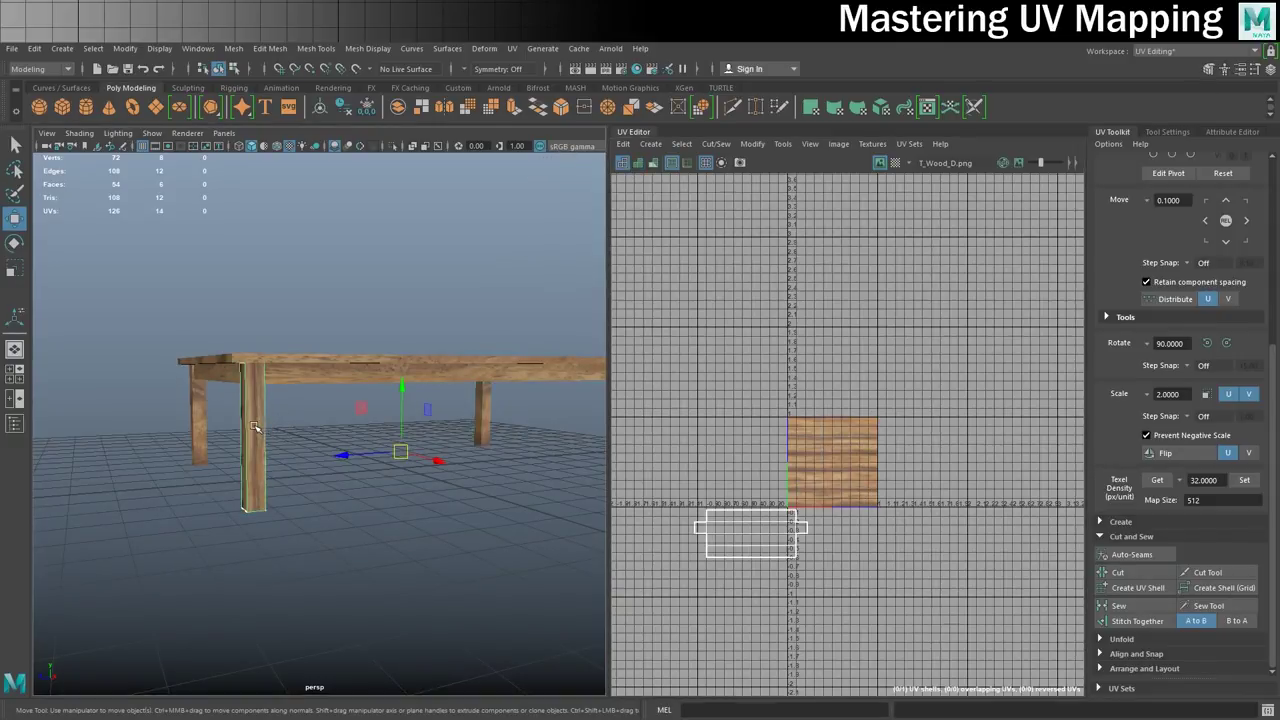
Copy the unwrapped leg's UVs onto a second leg using Transfer Attributes with all UV sets and Component sample space.
left_click_drag(186, 473, 223, 470, "alt")
left_click(134, 447, "shift")
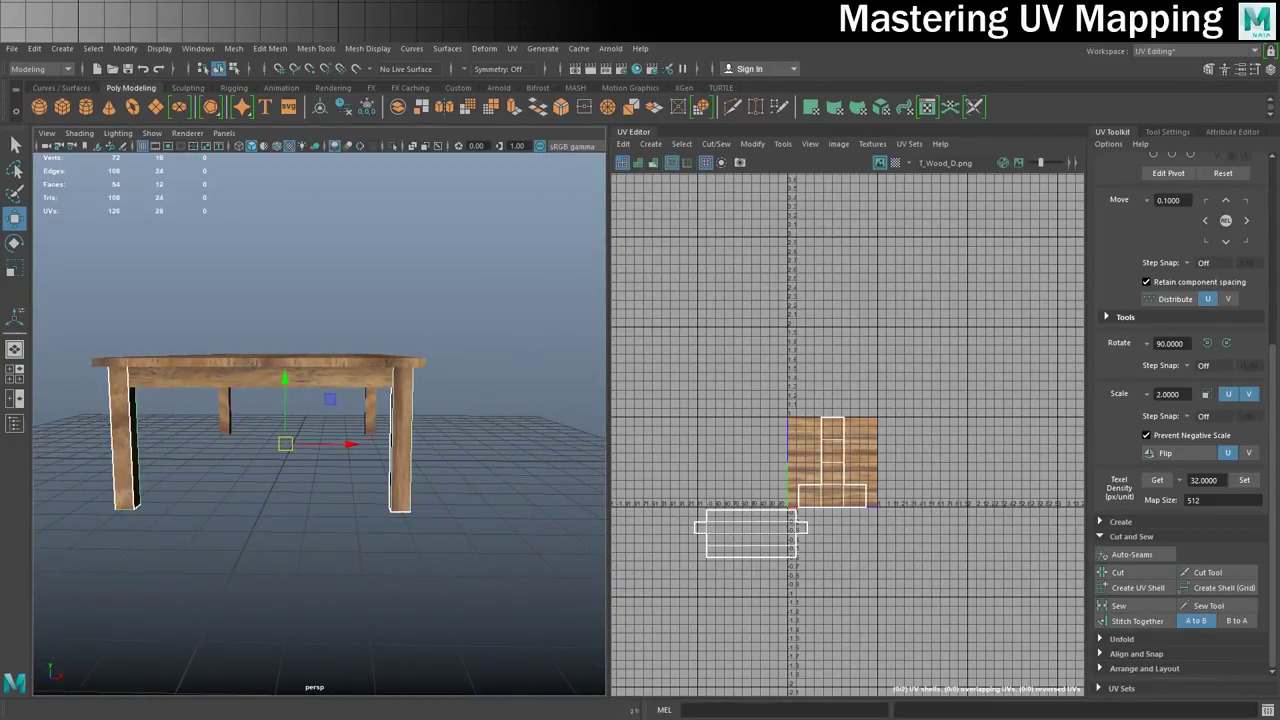
left_click(231, 49)
mouse_move(210, 53)
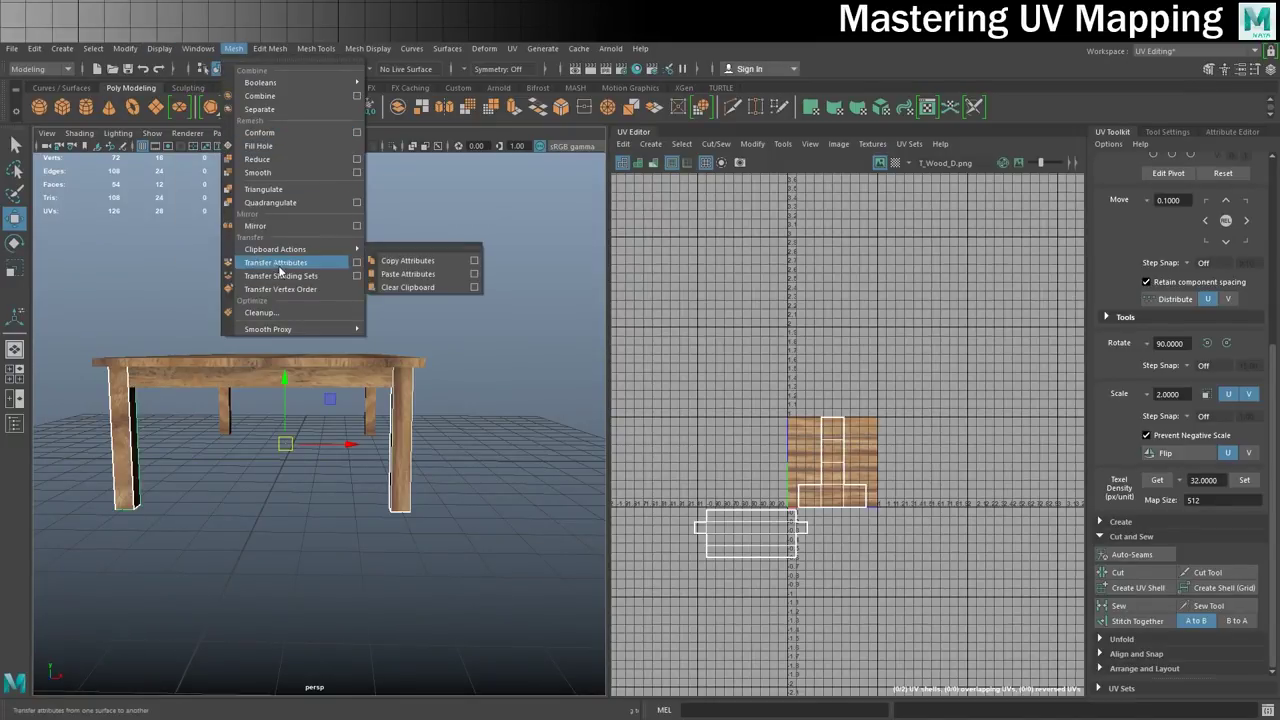
left_click(357, 263)
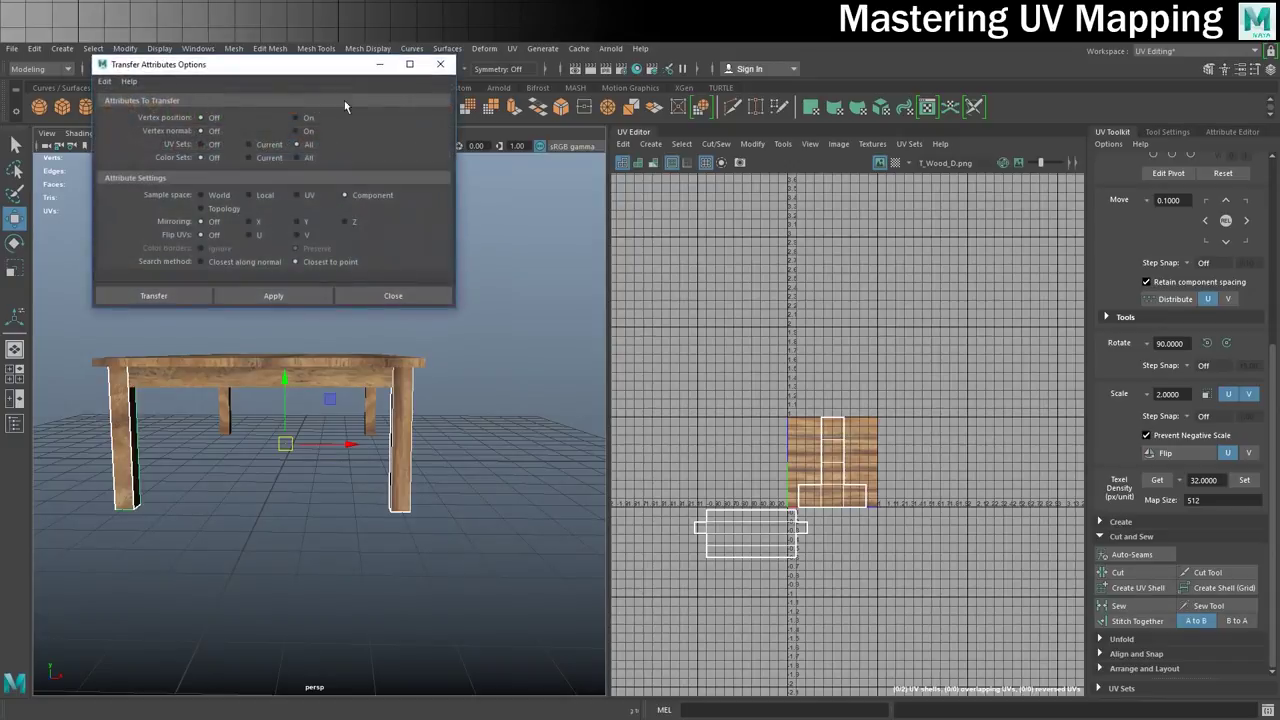
left_click(273, 295)
Transfer the unwrapped leg's UV sets to the two remaining table legs with the same settings and close the transfer options.
left_click_drag(558, 438, 291, 434, "alt")
left_click(400, 441)
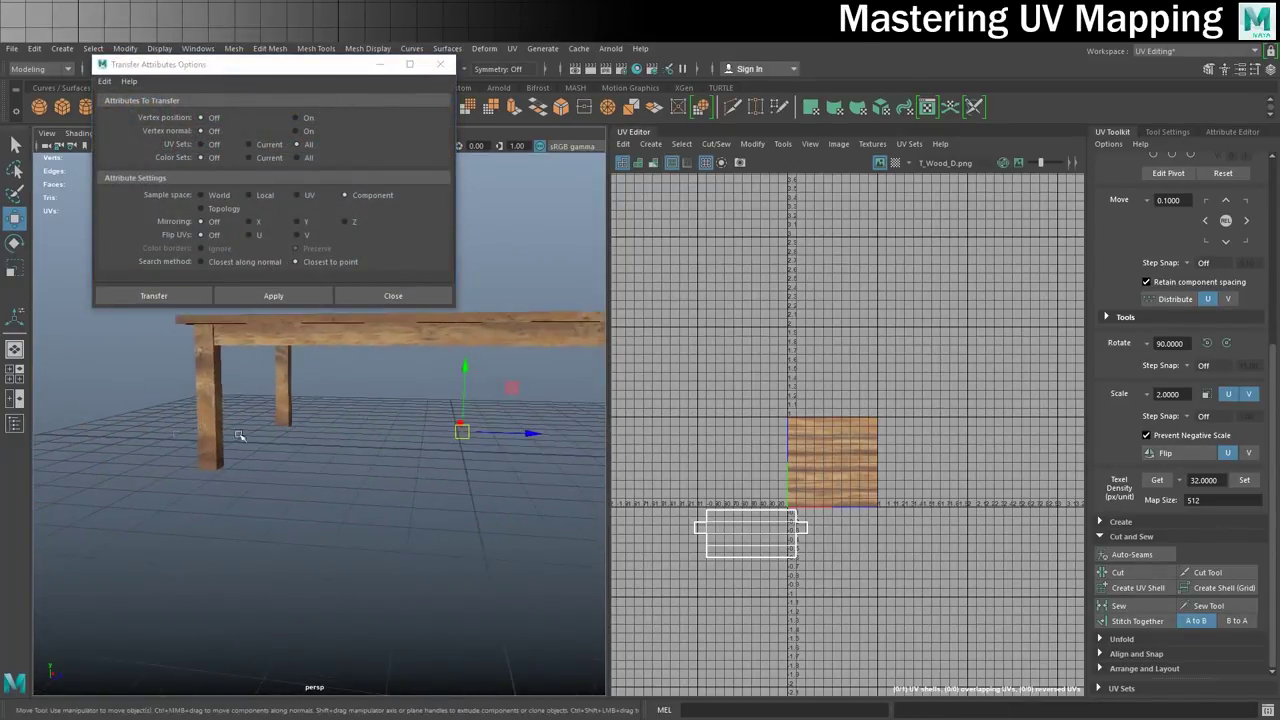
left_click(209, 412)
left_click(273, 295)
left_click_drag(285, 385, 349, 399, "alt")
left_click(172, 400, "shift")
left_click(271, 295)
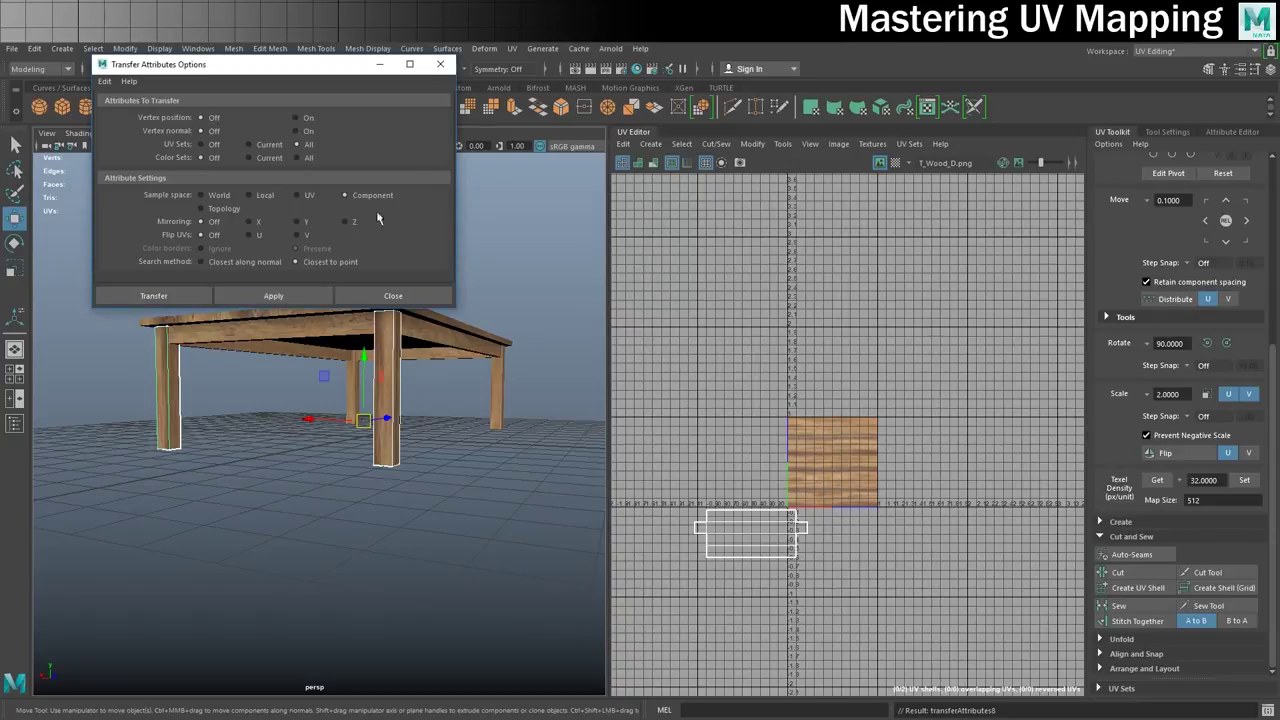
left_click(393, 295)
Examine the wood grain on all the table legs and the UV layout of the tabletop.
left_click_drag(385, 300, 190, 340, "alt")
middle_click_drag(241, 313, 266, 295, "alt")
left_click_drag(266, 295, 286, 291, "alt")
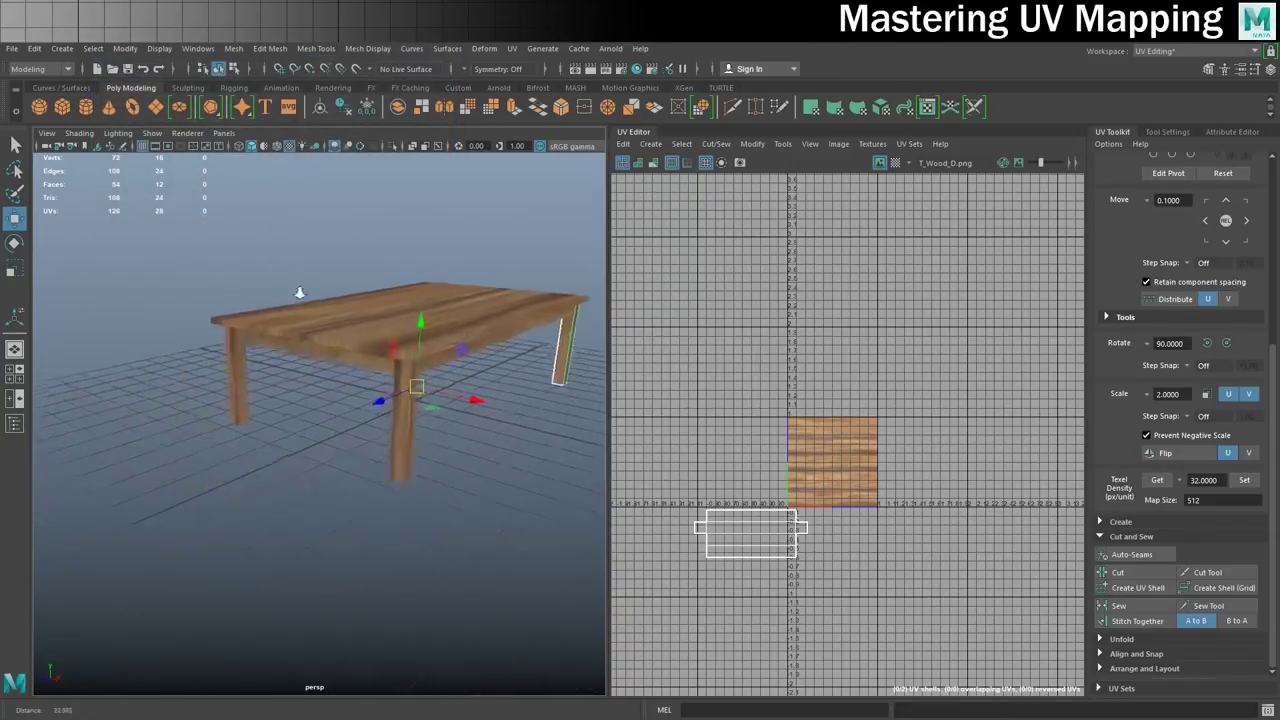
right_click_drag(286, 291, 309, 370, "alt")
left_click(309, 370)
left_click_drag(411, 348, 373, 354, "alt")
scroll(366, 356, "down", 5)
left_click(347, 362)
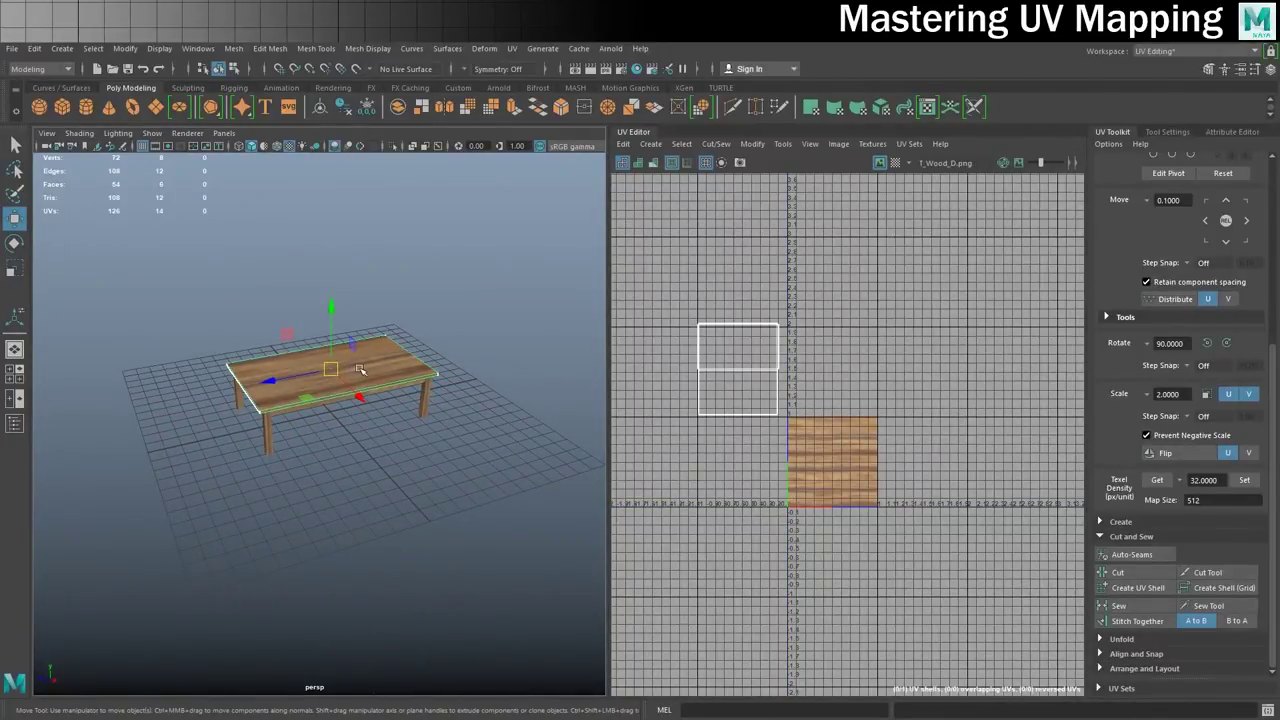
Select every table part and all their UV shells, and automatically lay the shells out inside the texture tile.
left_click_drag(177, 282, 489, 491)
scroll(693, 458, "up", 3)
middle_click_drag(948, 424, 917, 406, "alt")
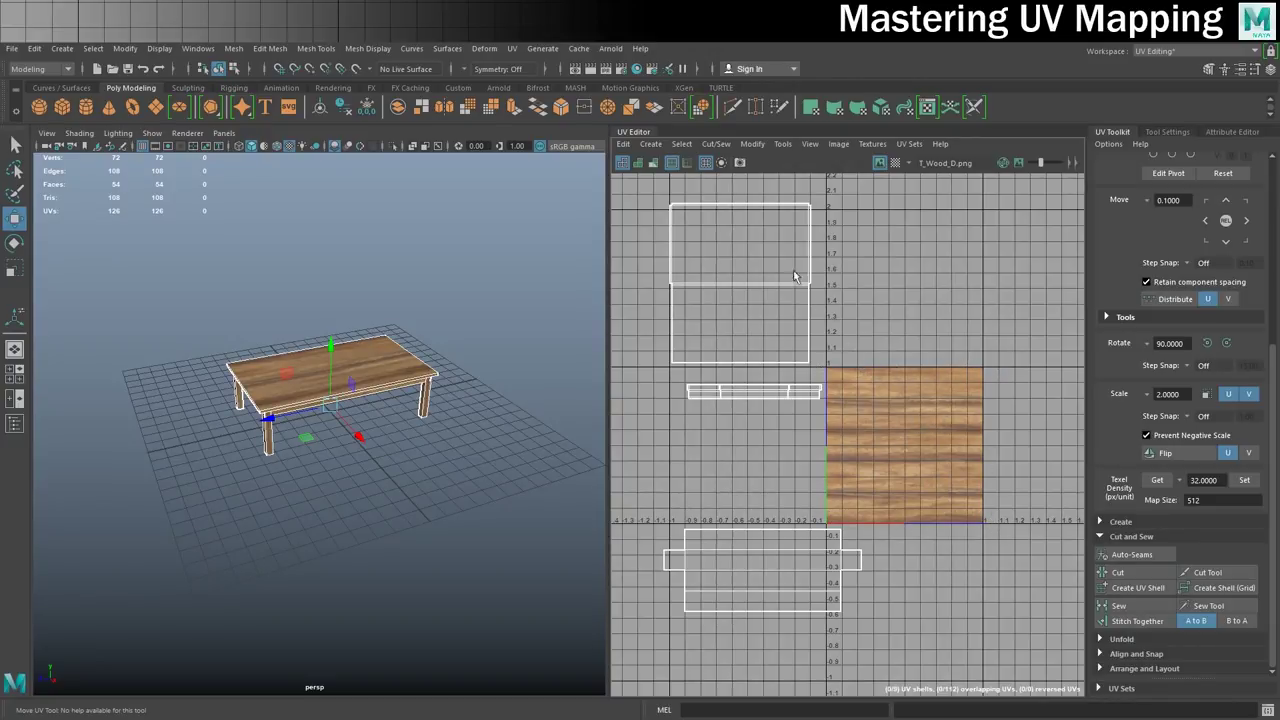
right_click_drag(739, 264, 692, 252)
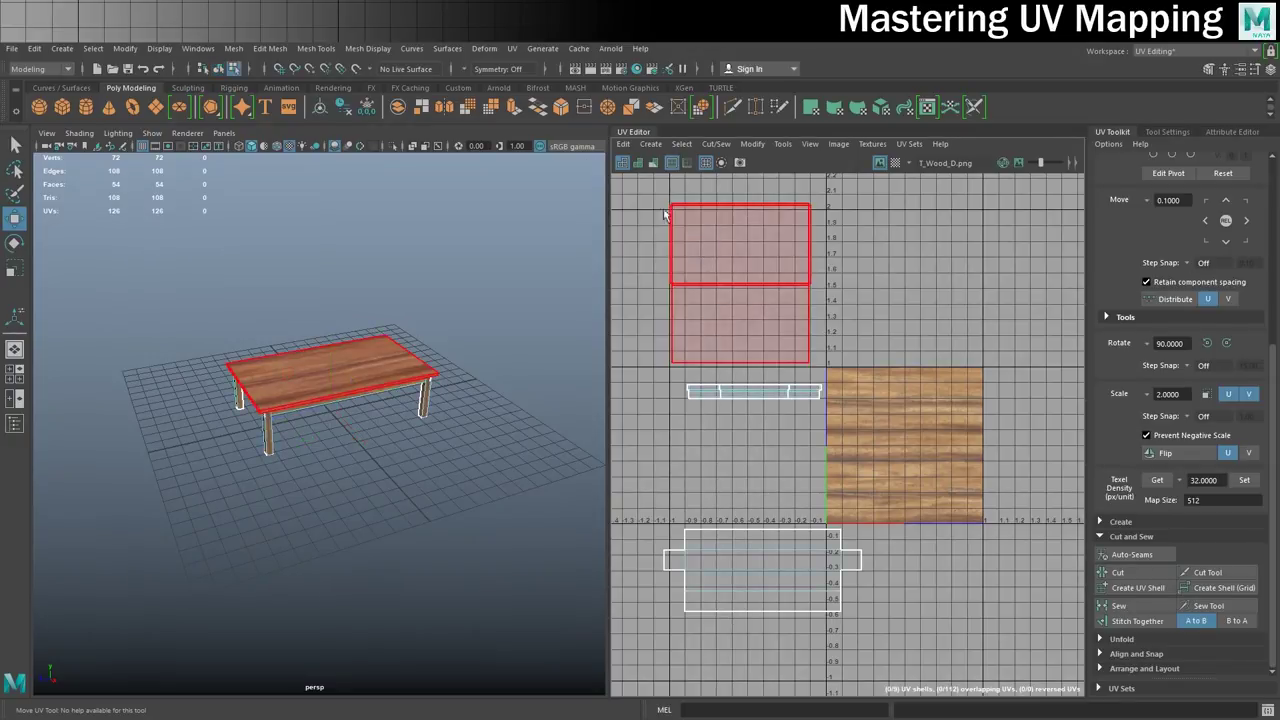
left_click_drag(789, 436, 935, 657)
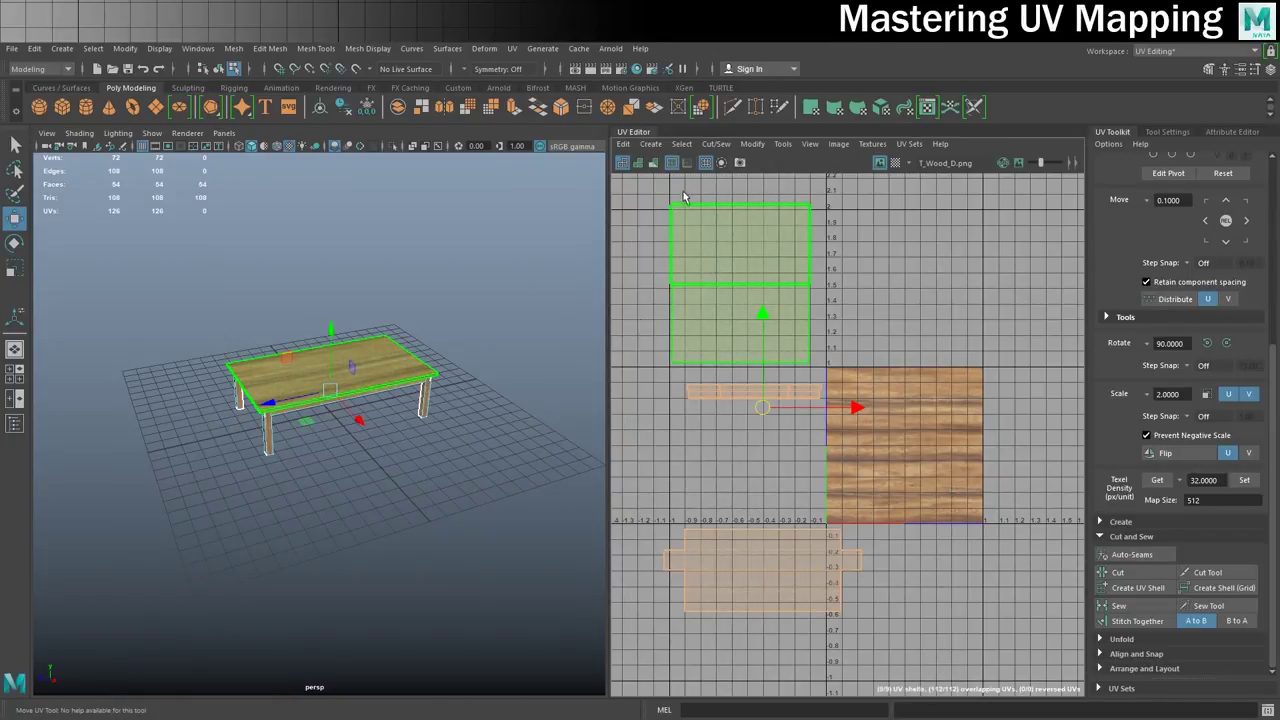
left_click(786, 144)
mouse_move(752, 144)
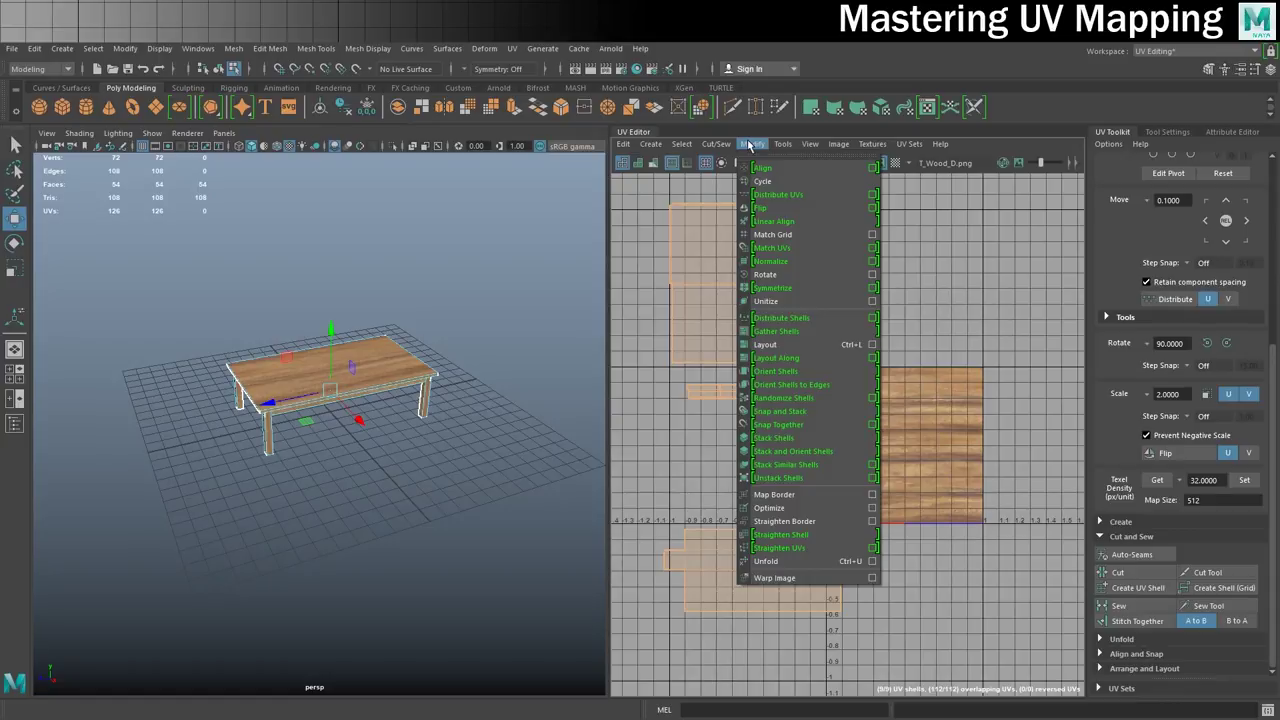
left_click(786, 346)
scroll(1005, 424, "up", 1)
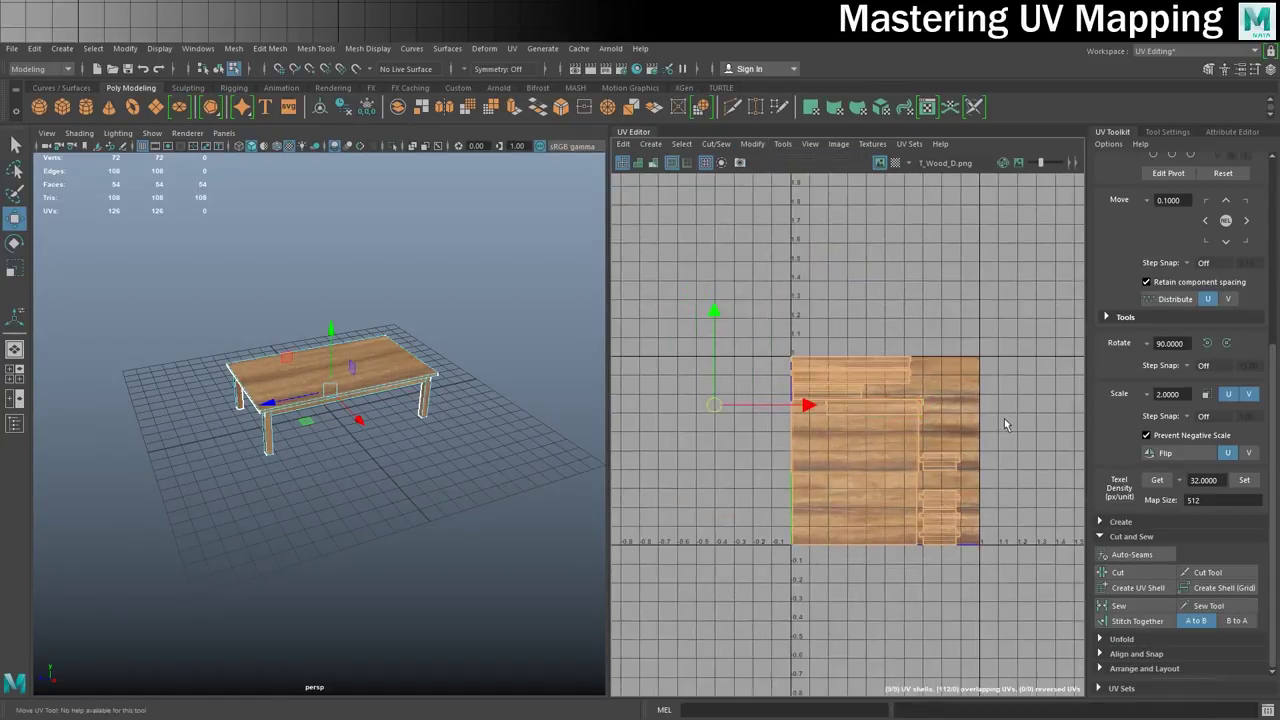
Examine the packed UV layout and select the long rail shell at the tabletop shell's upper edge.
scroll(1005, 424, "up", 3)
middle_click_drag(806, 370, 858, 341, "alt")
right_click_drag(822, 338, 997, 360, "alt")
middle_click_drag(997, 360, 956, 307, "alt")
left_click(1000, 299)
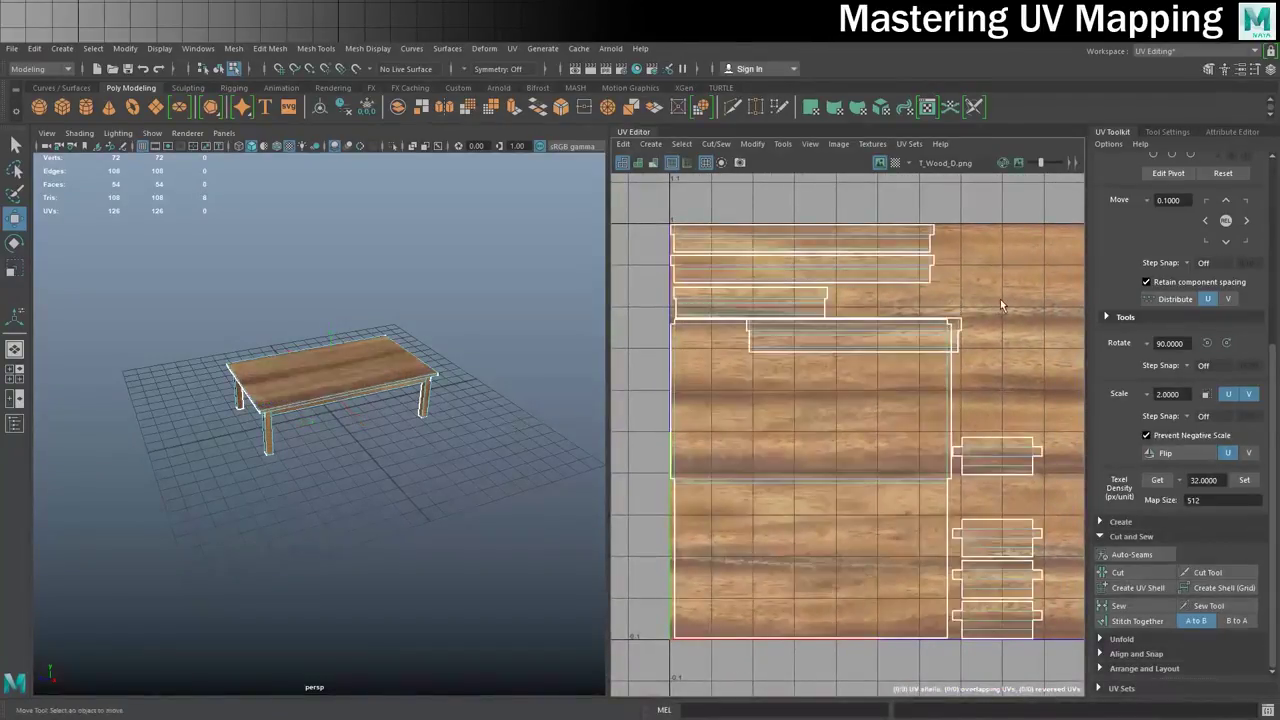
left_click(851, 335)
middle_click_drag(873, 389, 975, 359, "alt")
Repack all UV shells with the Legacy layout method, World prescale, uniform scaling, no rotation and 512 Map spacing.
left_click(667, 205)
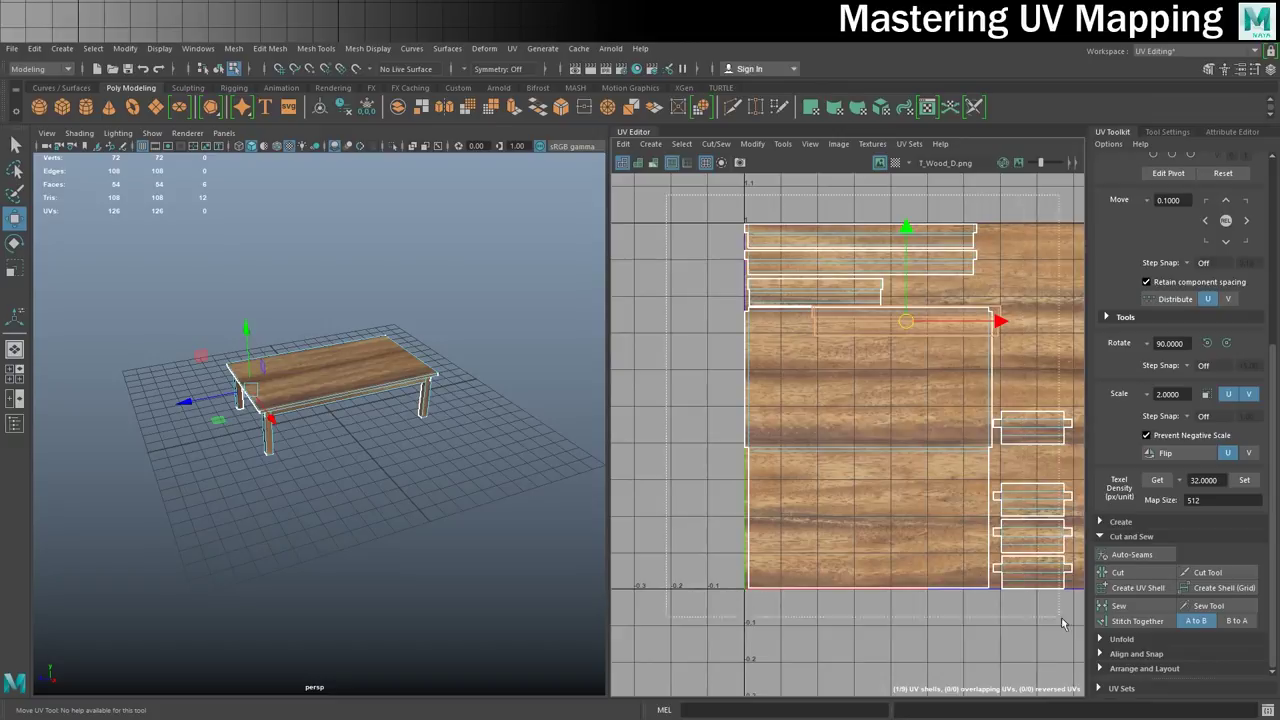
left_click(925, 383)
middle_click_drag(925, 383, 818, 395, "alt")
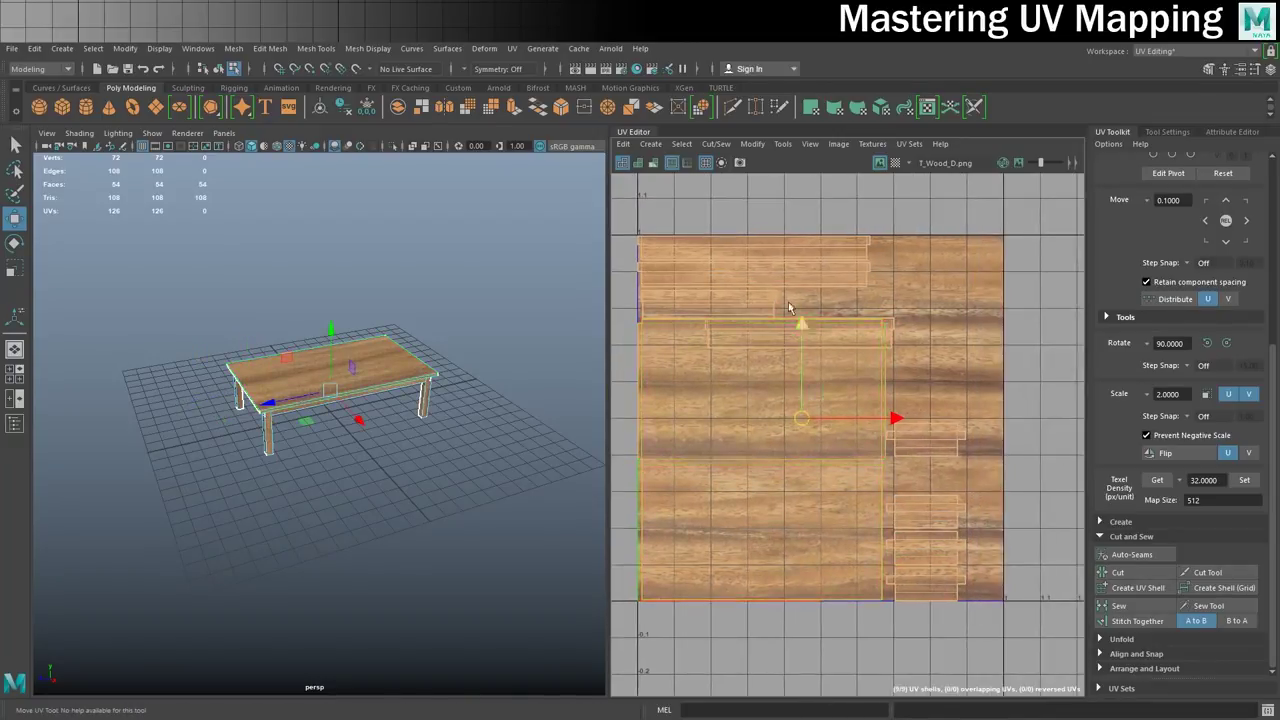
left_click(752, 143)
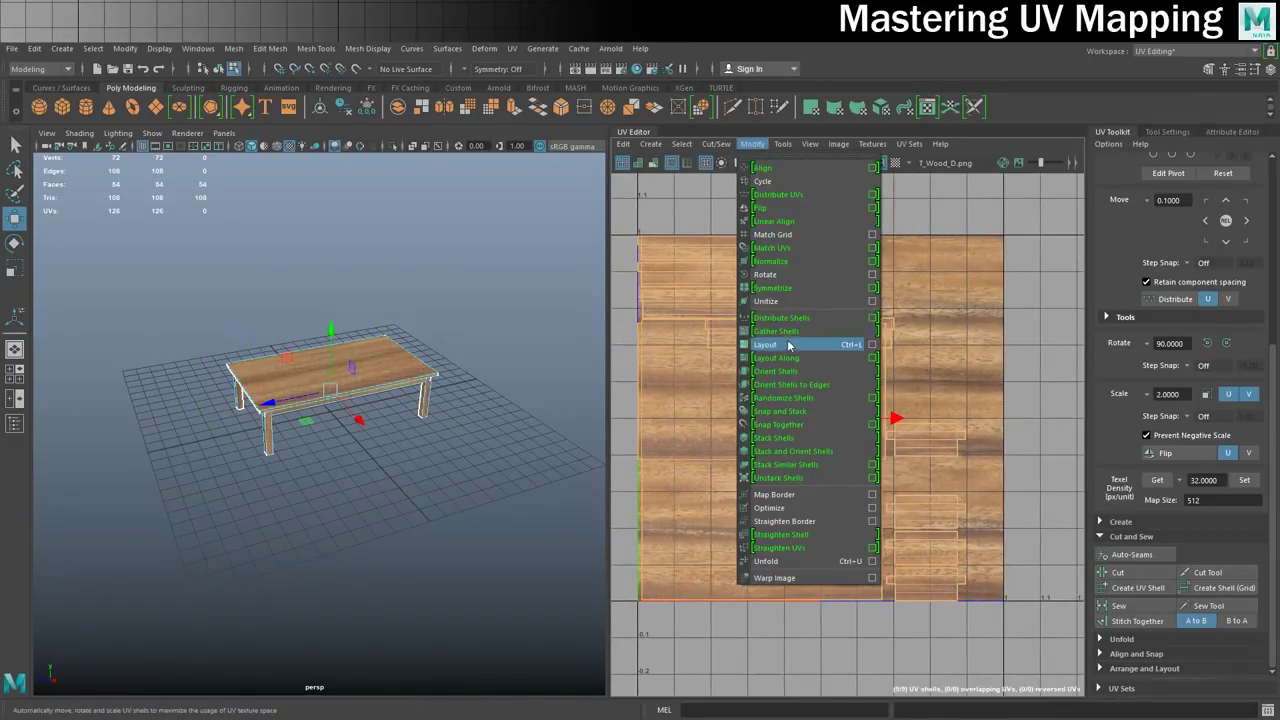
left_click(871, 345)
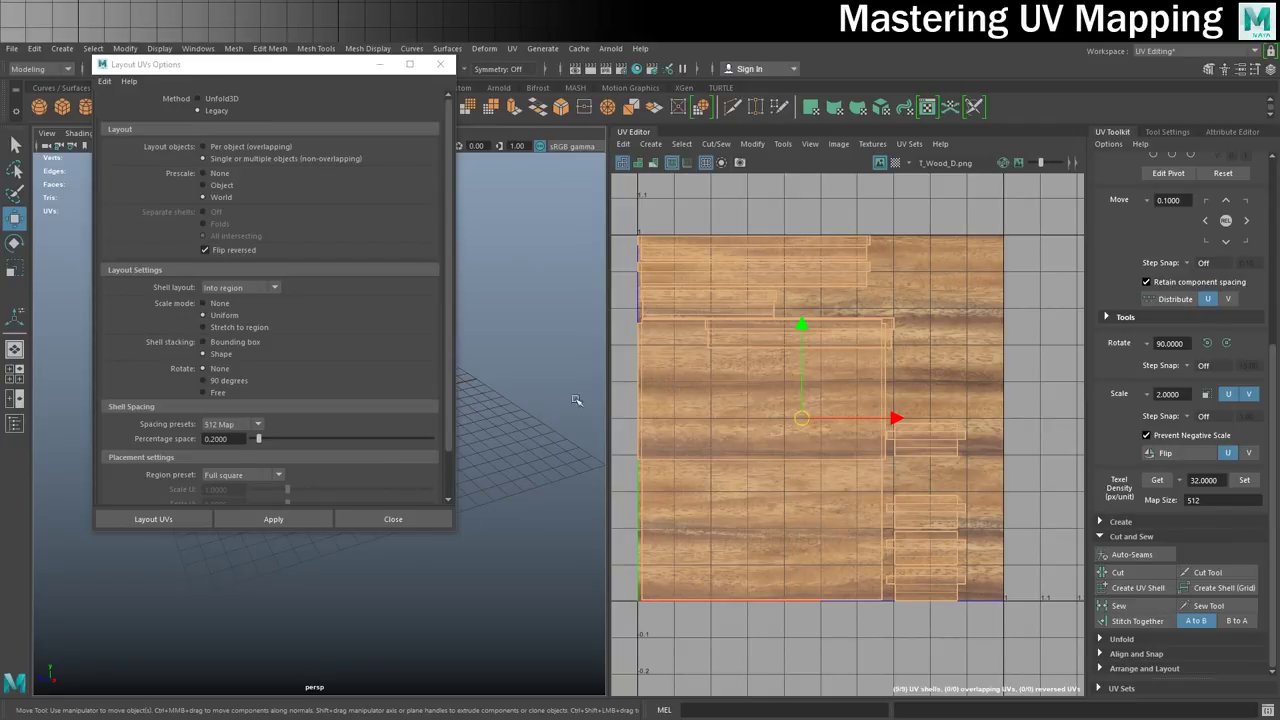
left_click(236, 519)
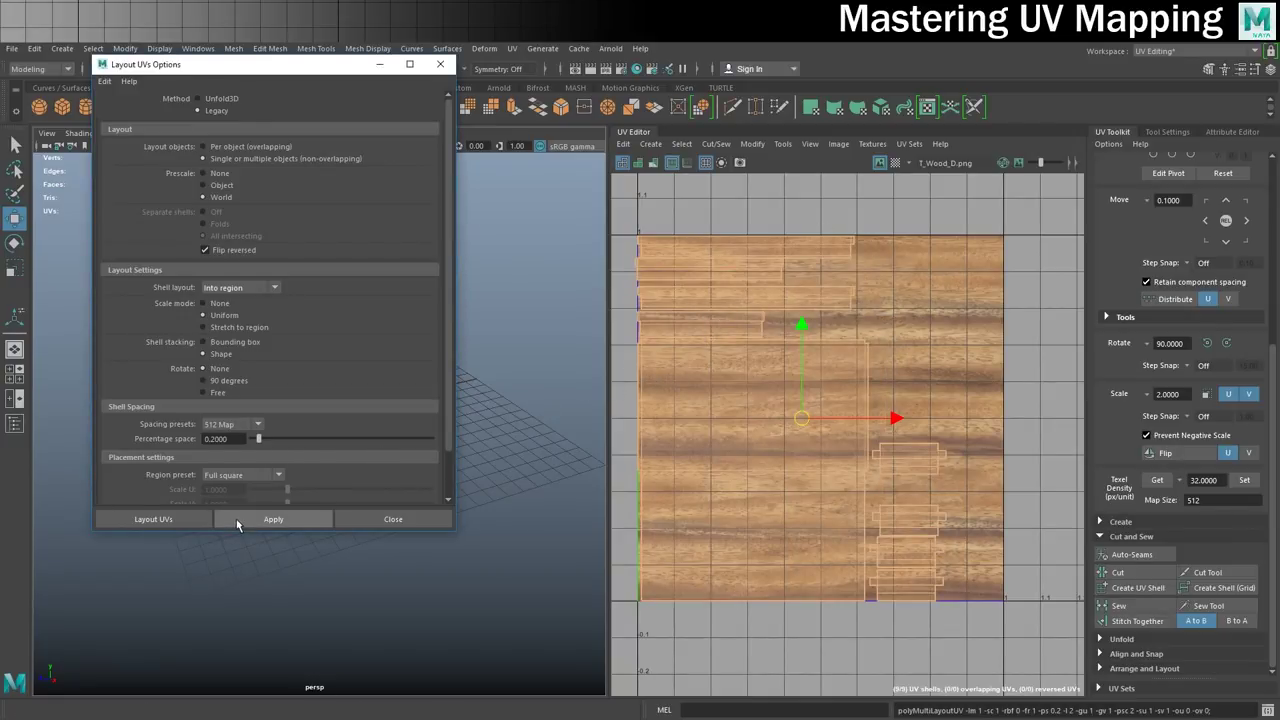
left_click(250, 517)
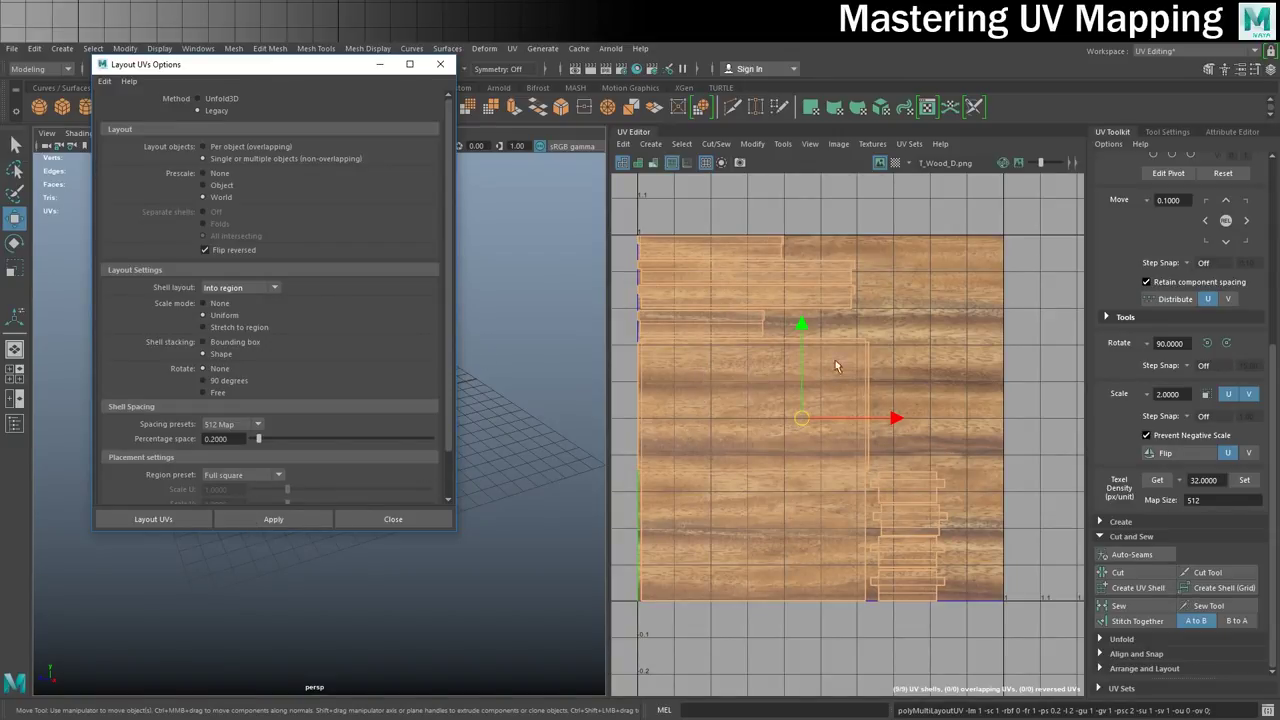
left_click(379, 521)
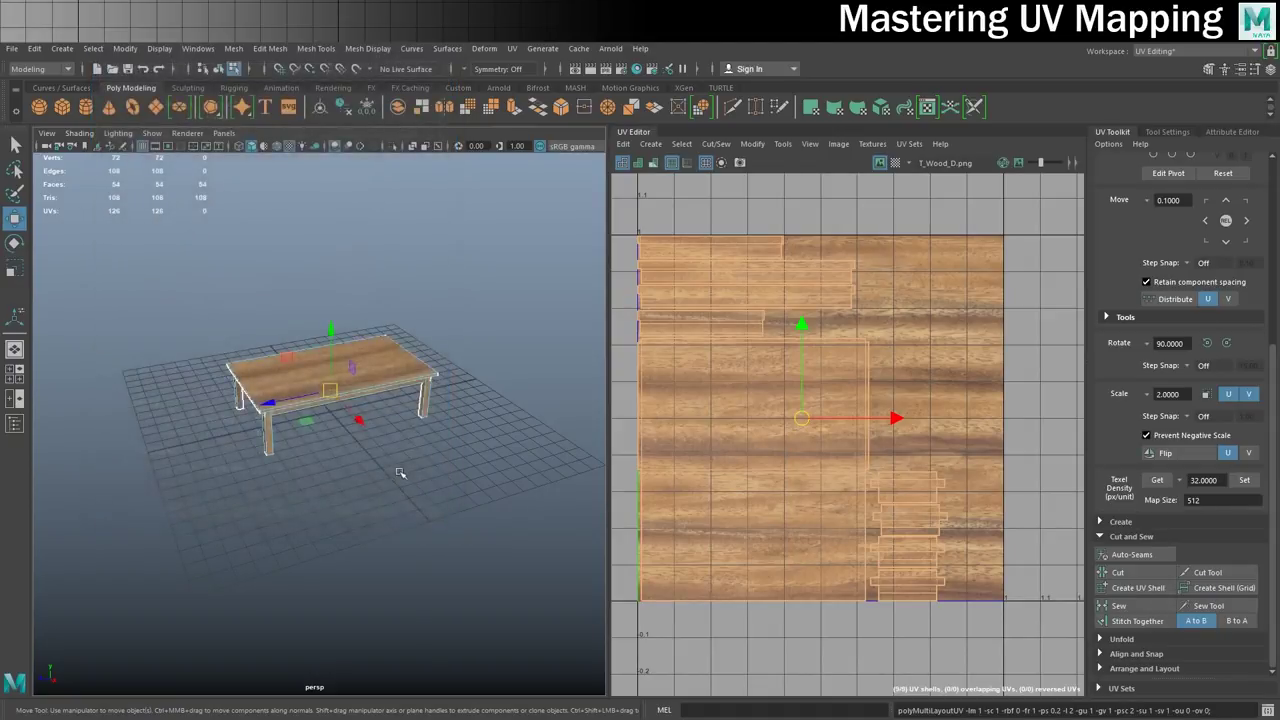
Return to object mode, clear the selection and examine the wood texture across the whole table up close.
right_click_drag(377, 372, 430, 332)
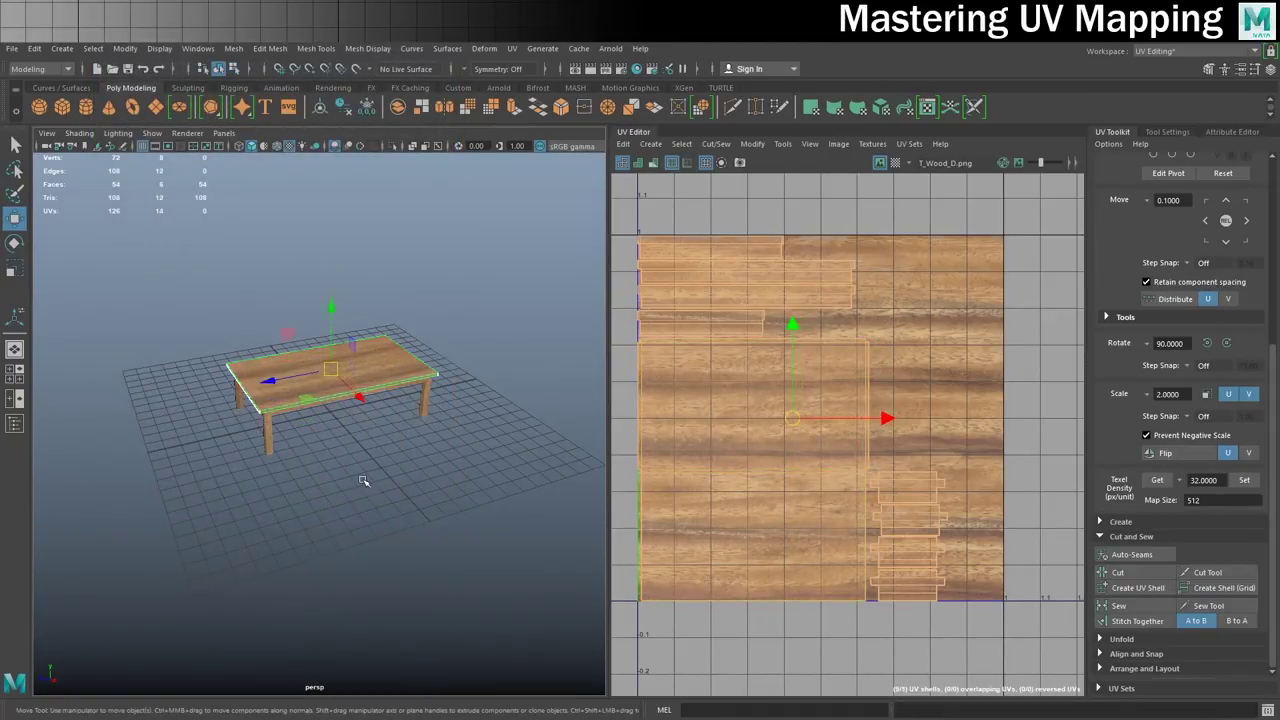
left_click(348, 472)
scroll(315, 410, "up", 5)
scroll(315, 410, "down", 2)
left_click_drag(320, 405, 321, 432, "alt")
scroll(325, 420, "up", 1)
right_click_drag(323, 422, 271, 443, "alt")
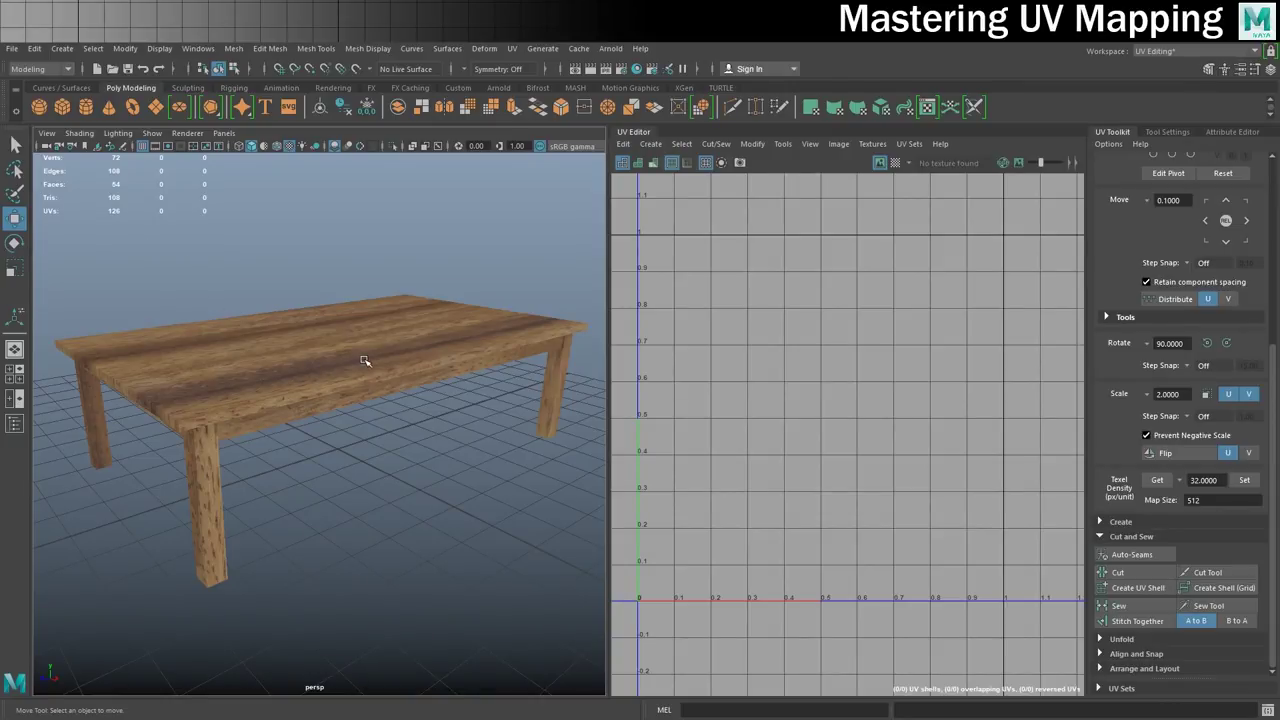
Review the Viewport 2.0 ambient occlusion settings, enable Multisampling Anti-aliasing and close the renderer settings.
left_click(188, 133)
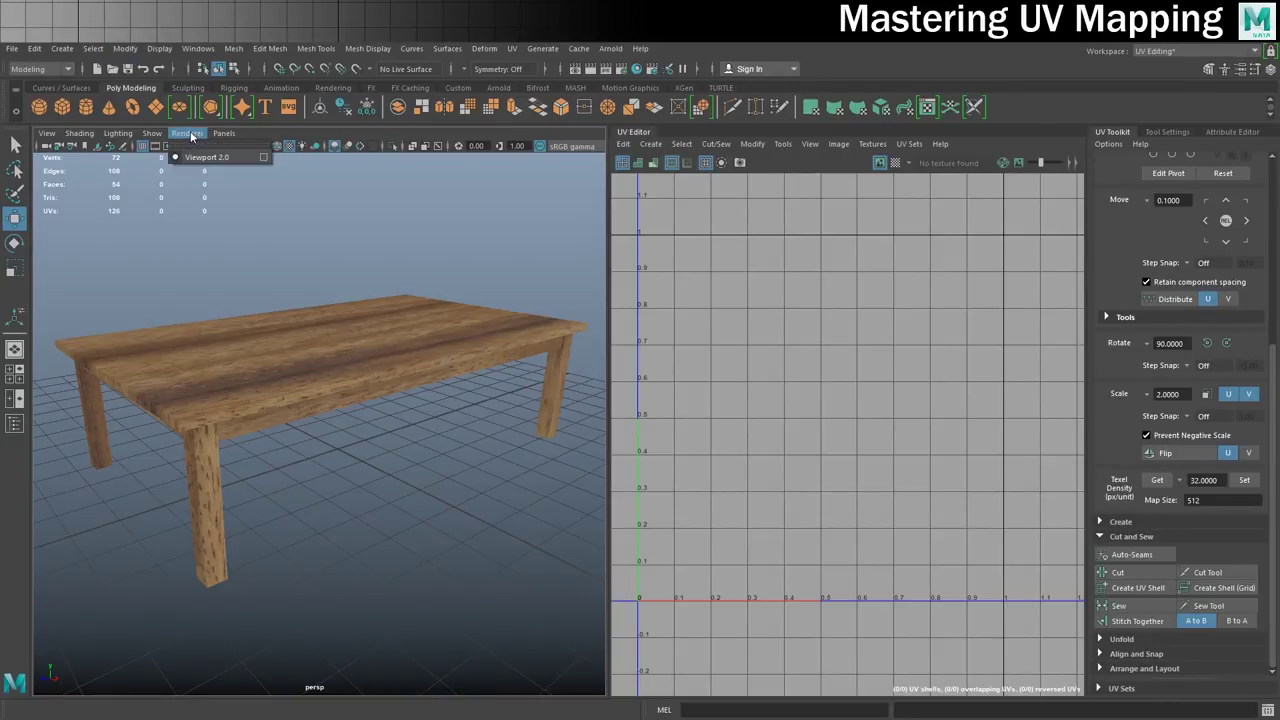
left_click(259, 156)
left_click_drag(1279, 160, 413, 113)
left_click_drag(546, 416, 955, 627)
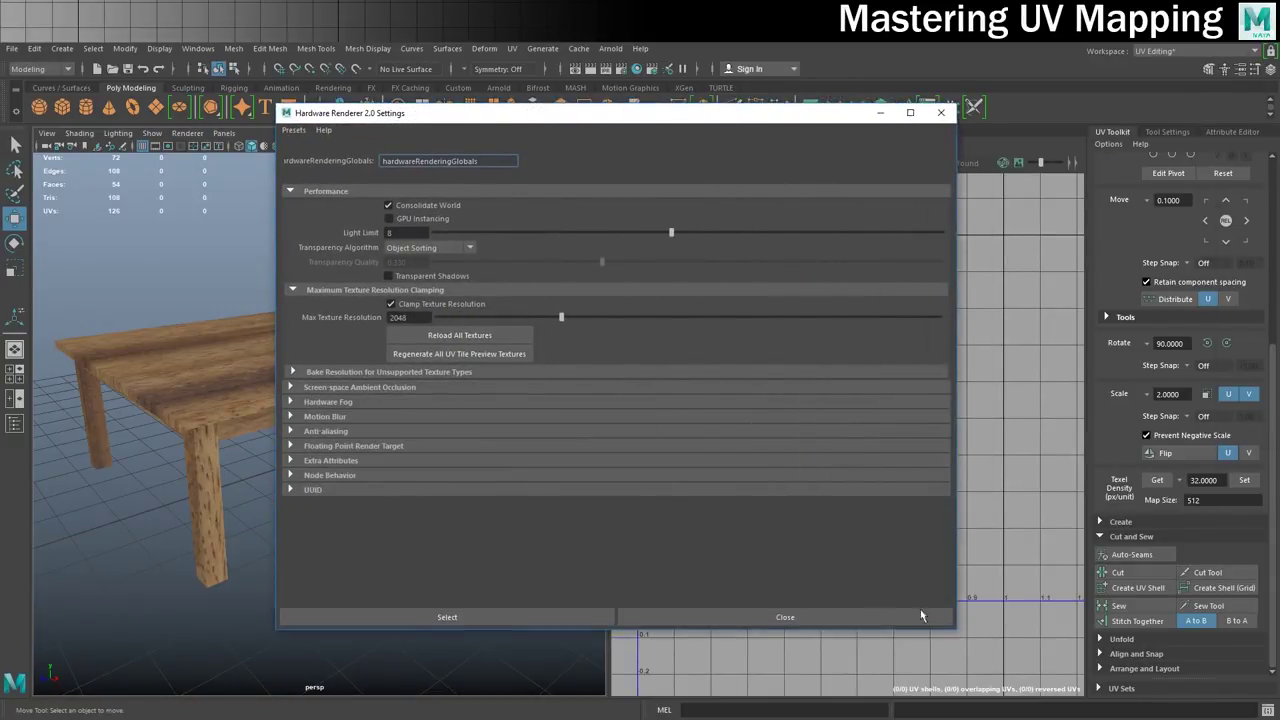
left_click(328, 388)
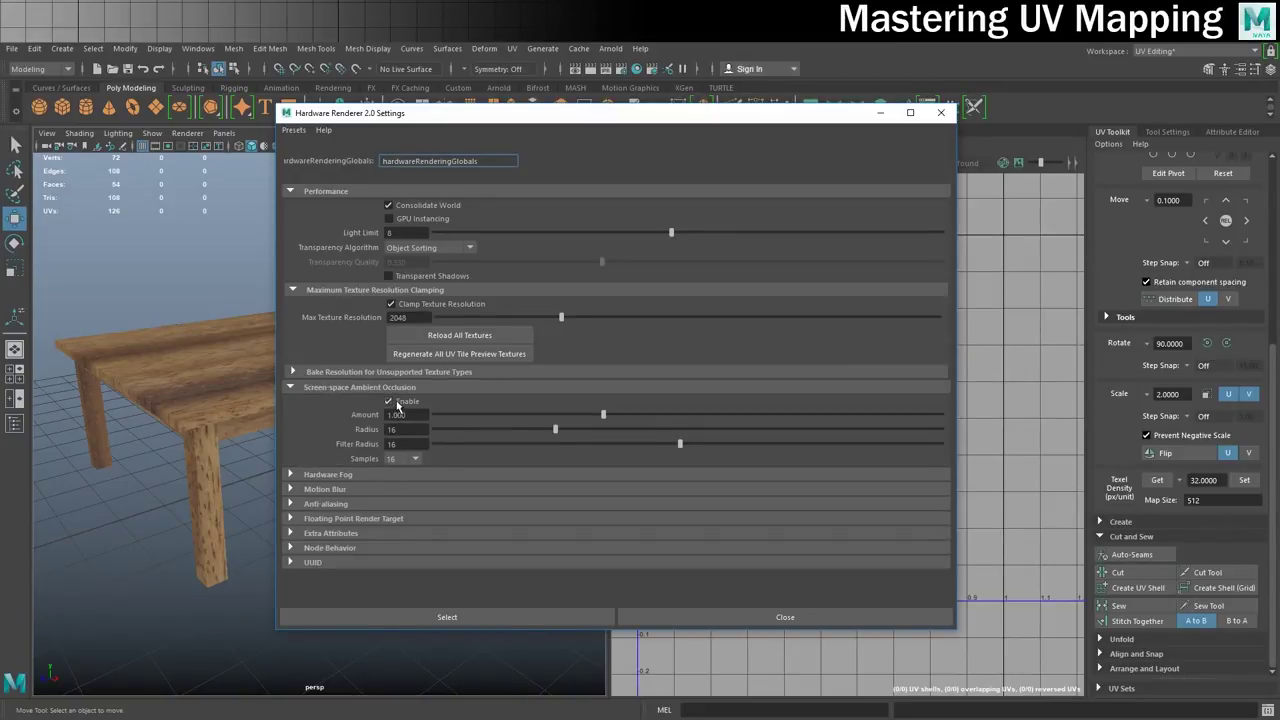
left_click(291, 387)
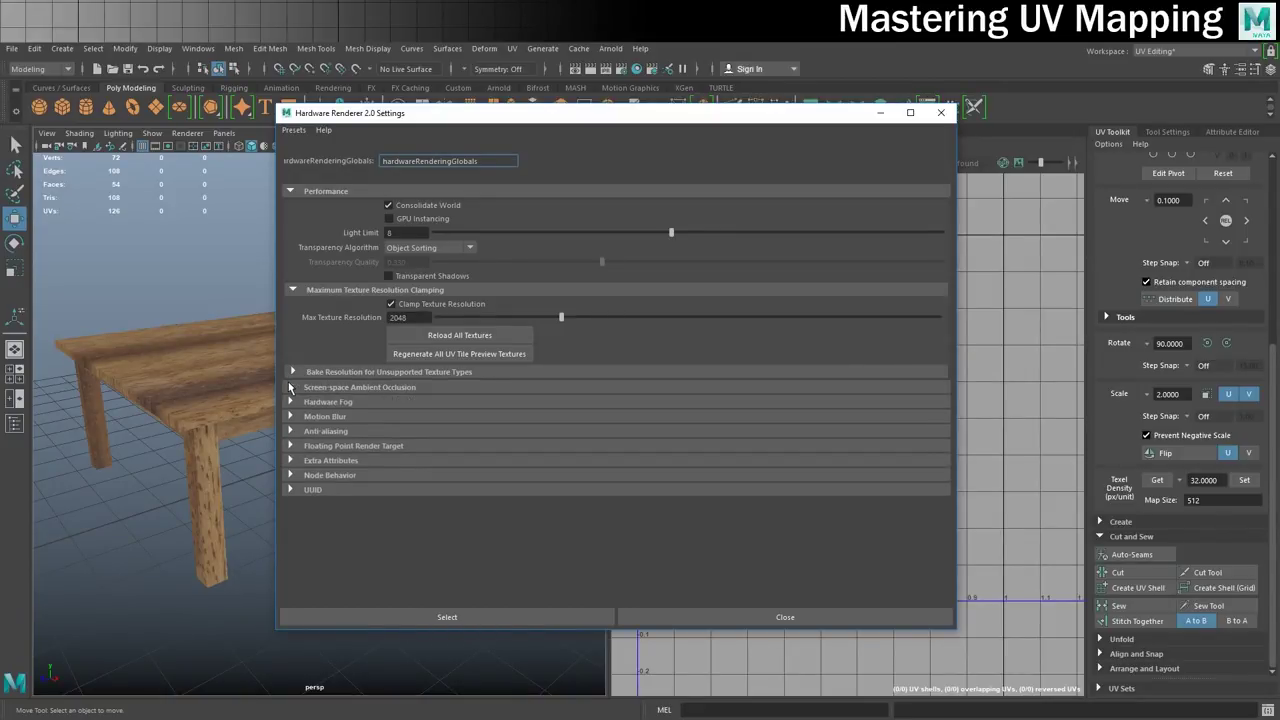
left_click(303, 432)
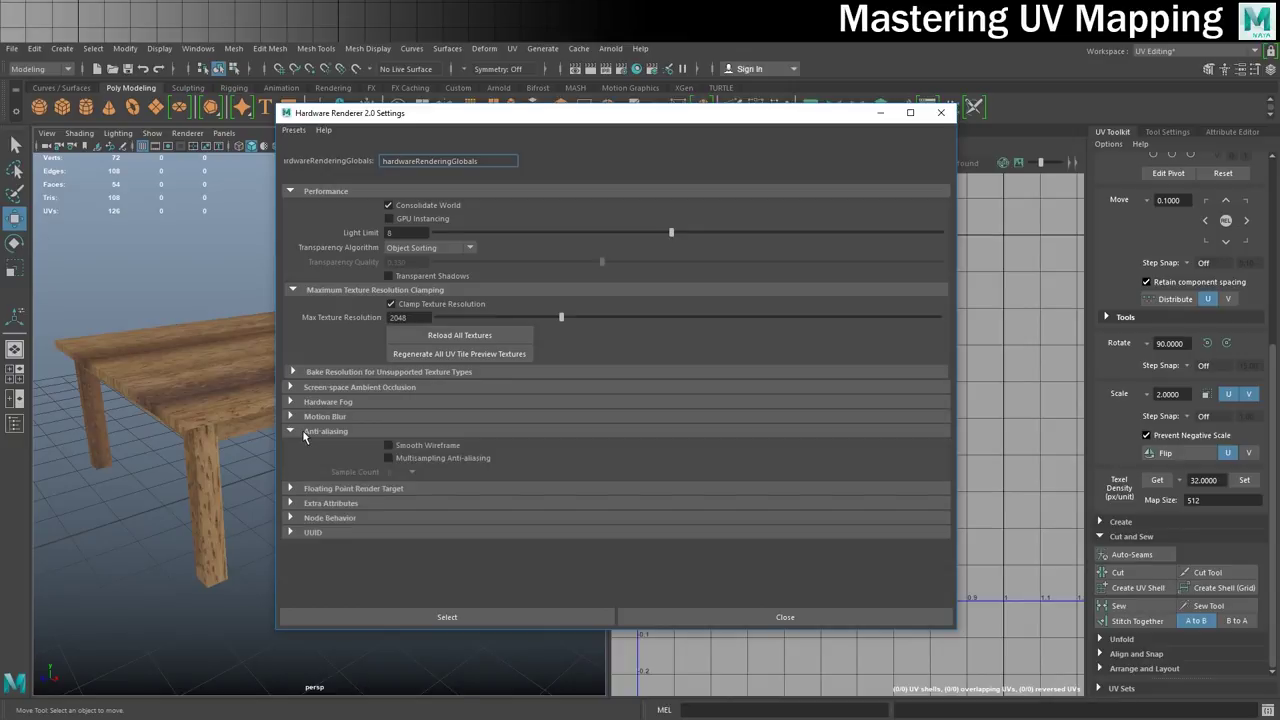
left_click(433, 458)
left_click(770, 616)
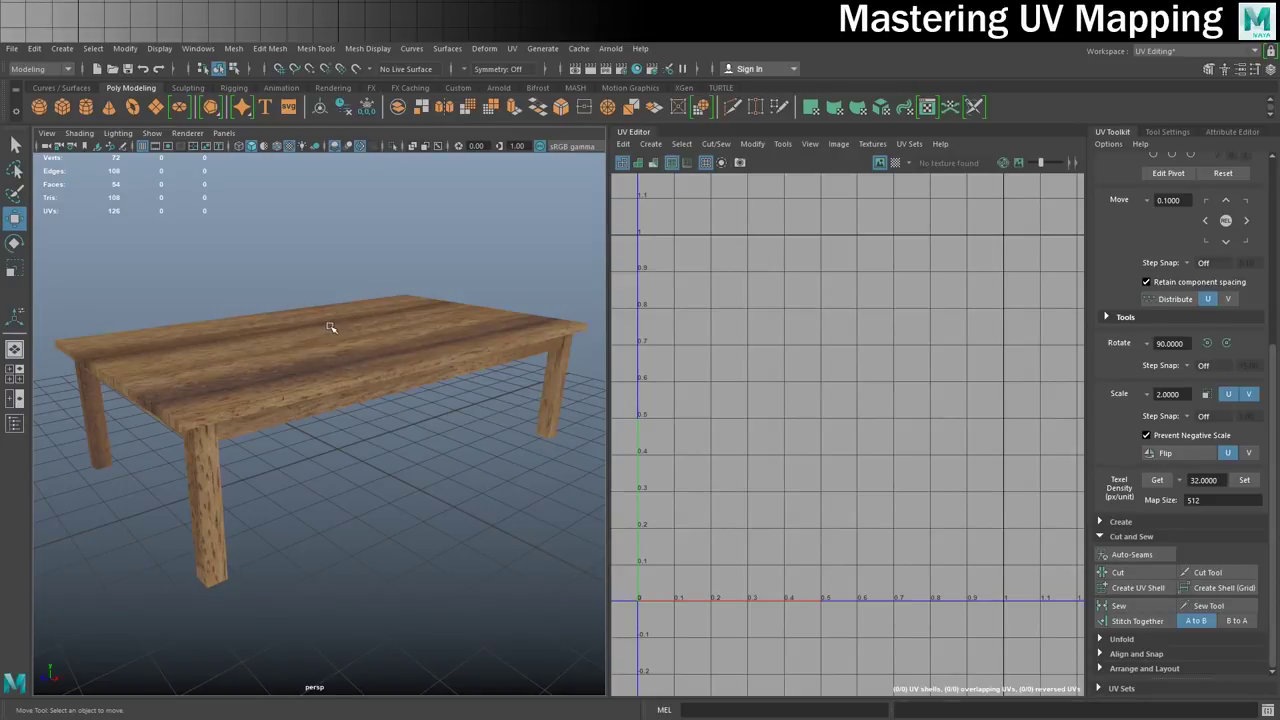
Open the maximized Hypershade, clear its node graph and create a Stingray PBS material.
mouse_move(280, 323)
left_mouse_down("alt")
mouse_move(349, 354)
mouse_move(252, 381)
mouse_move(251, 314)
mouse_move(266, 311)
left_mouse_up("alt")
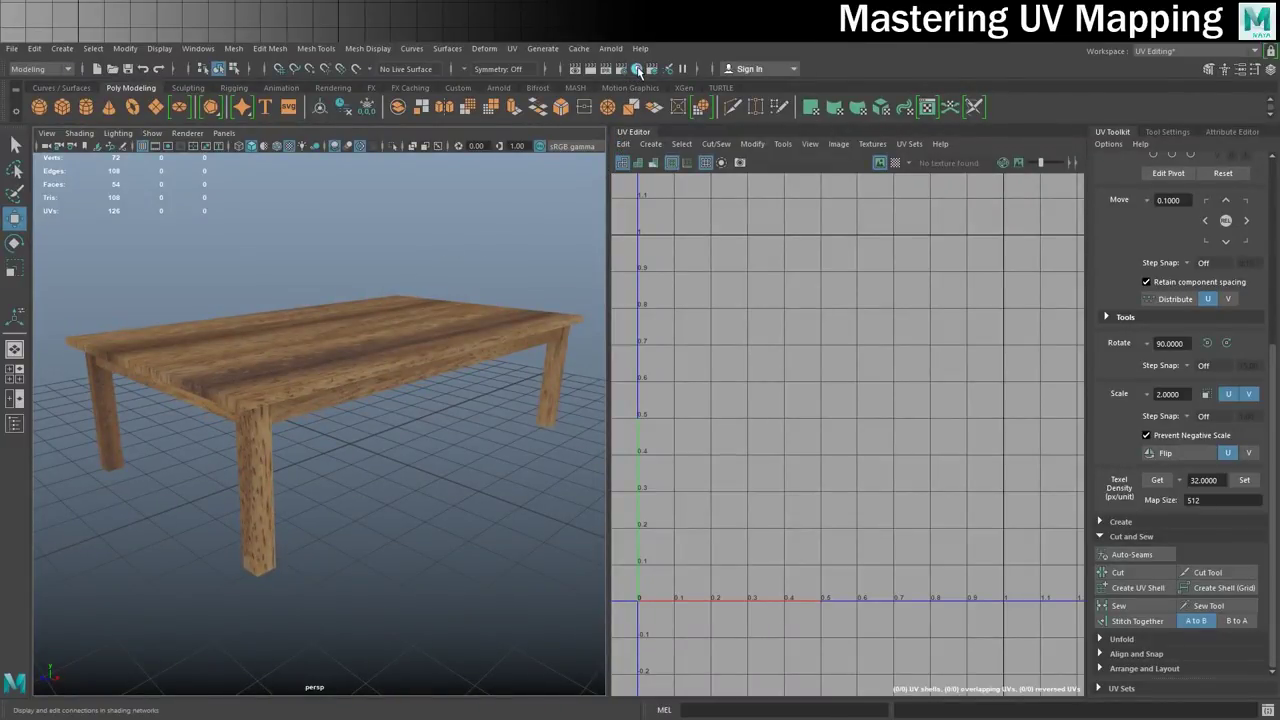
left_click(637, 69)
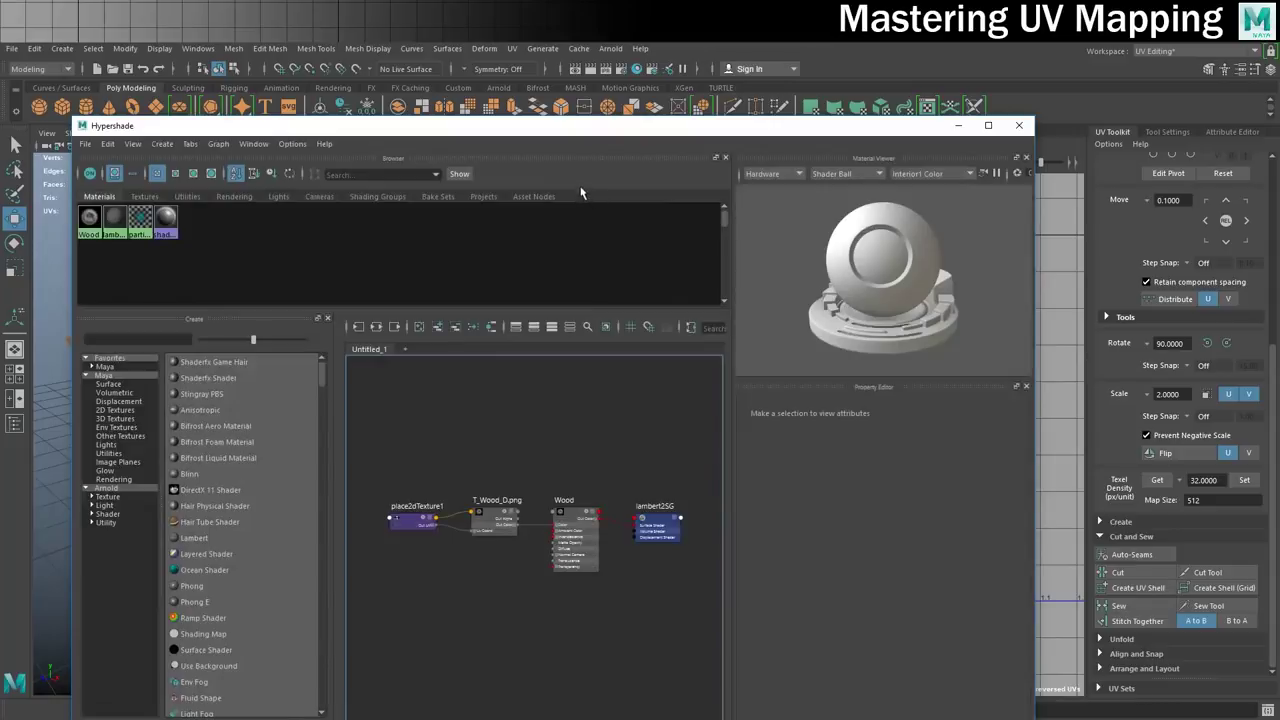
double_click(561, 126)
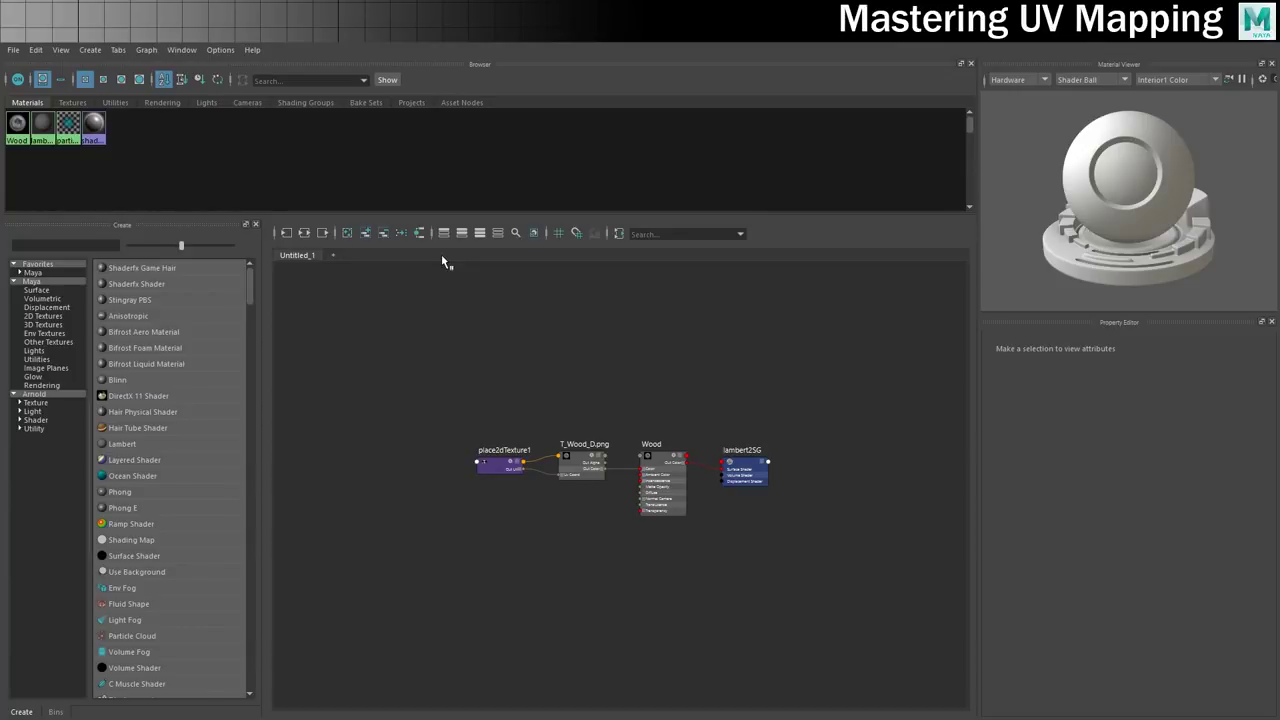
left_click(348, 233)
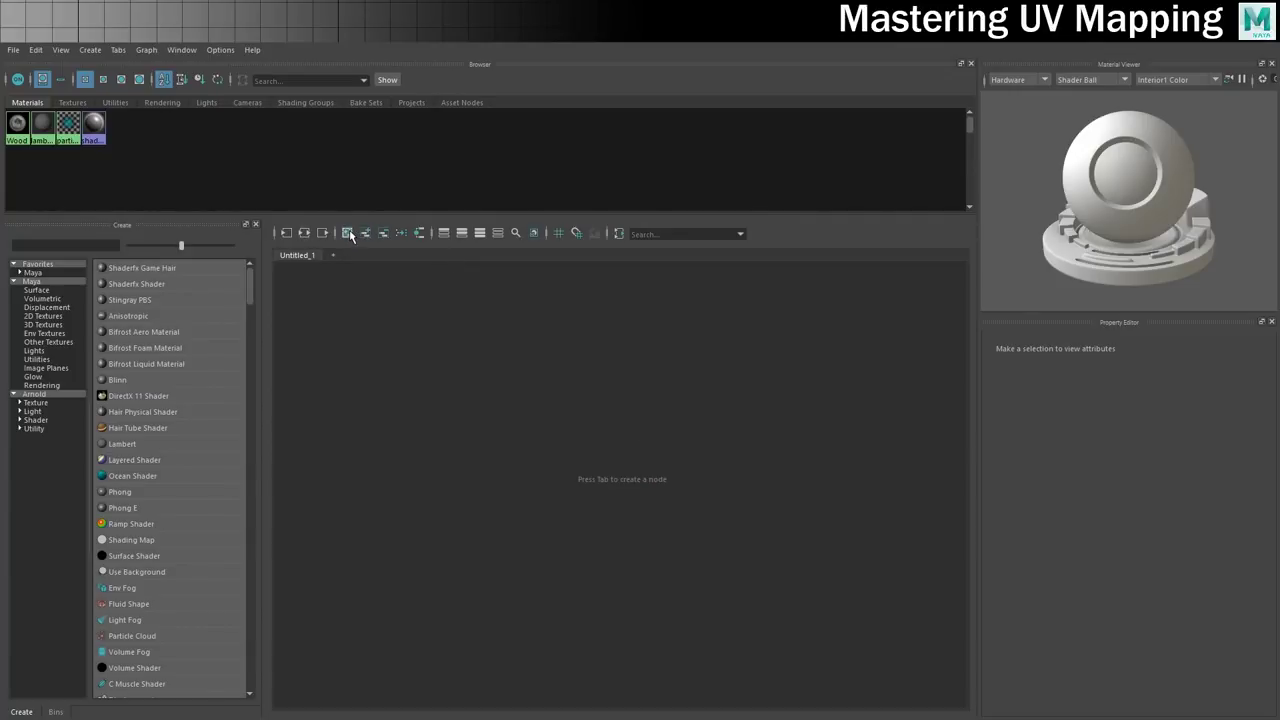
left_click(128, 299)
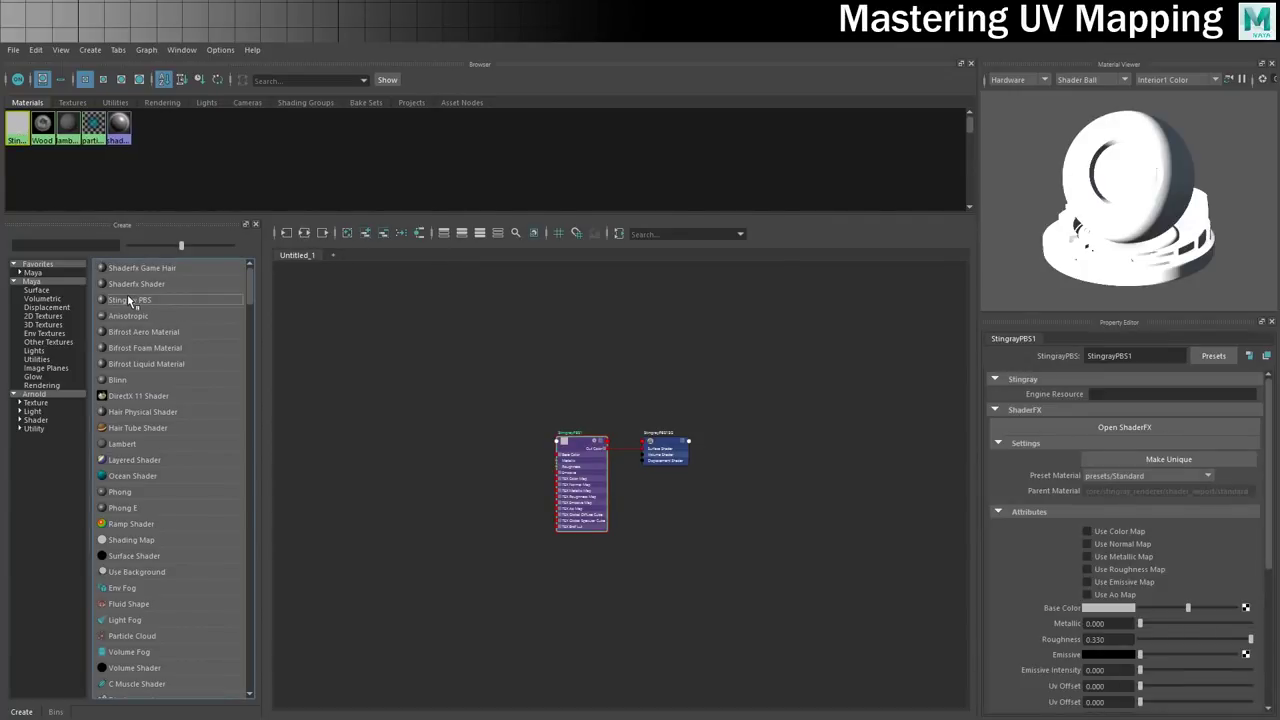
Enable the color map and normal map on the new Stingray PBS material and bring up its texture slots.
left_click(1152, 424)
scroll(1070, 560, "down", 1)
left_click(1110, 493)
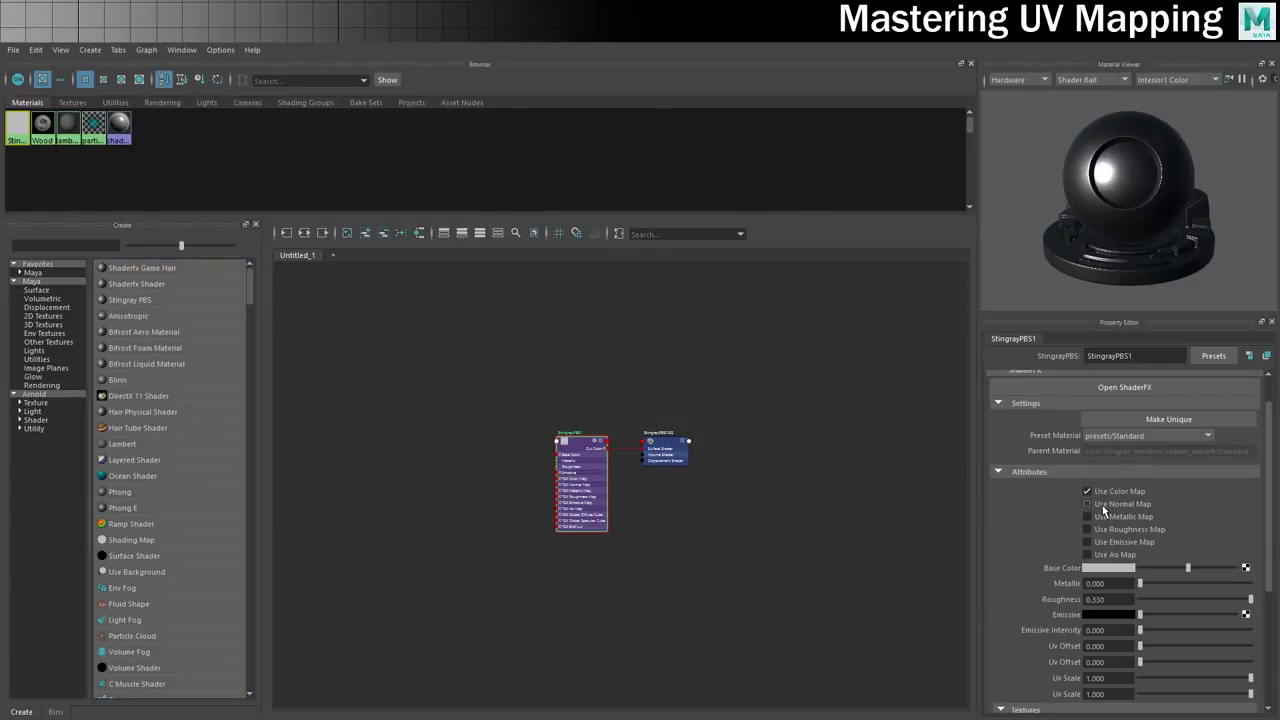
left_click(1088, 504)
scroll(1105, 535, "down", 5)
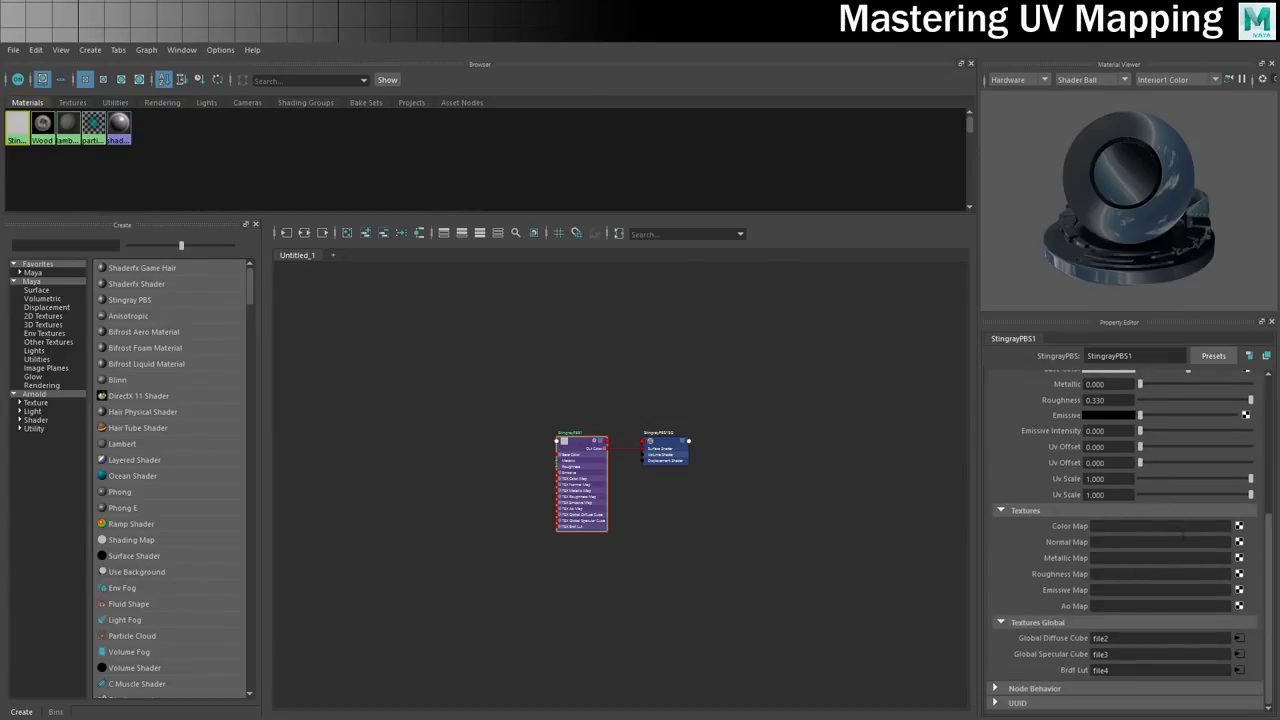
Connect a file texture to the Stingray PBS color map and load T_Wood_D.png into it.
left_click(1240, 527)
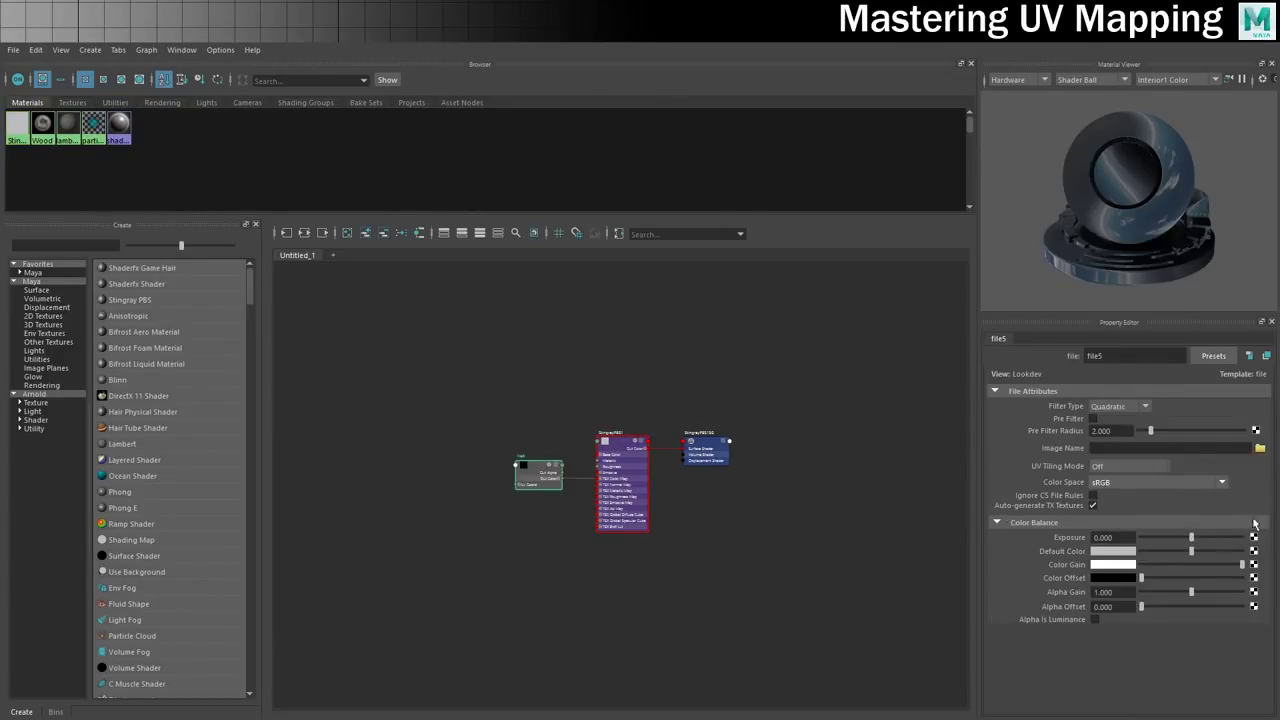
left_click(1260, 449)
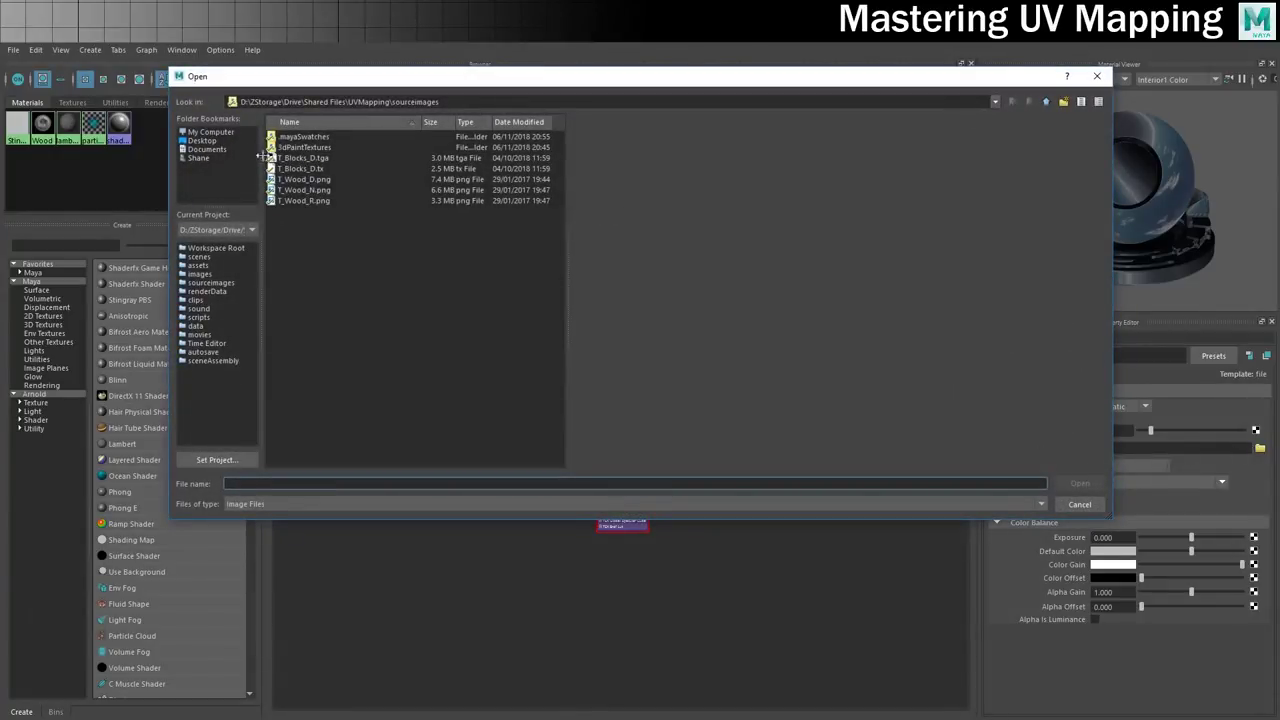
left_click(285, 180)
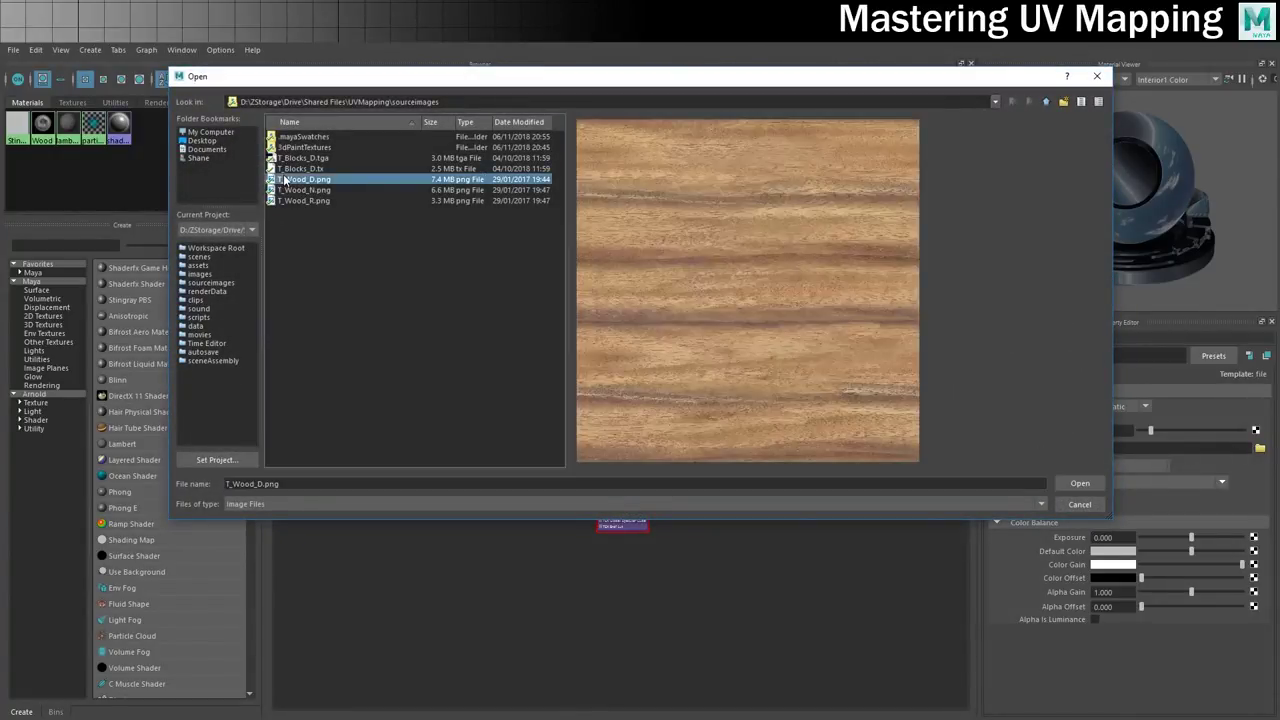
left_click(1080, 484)
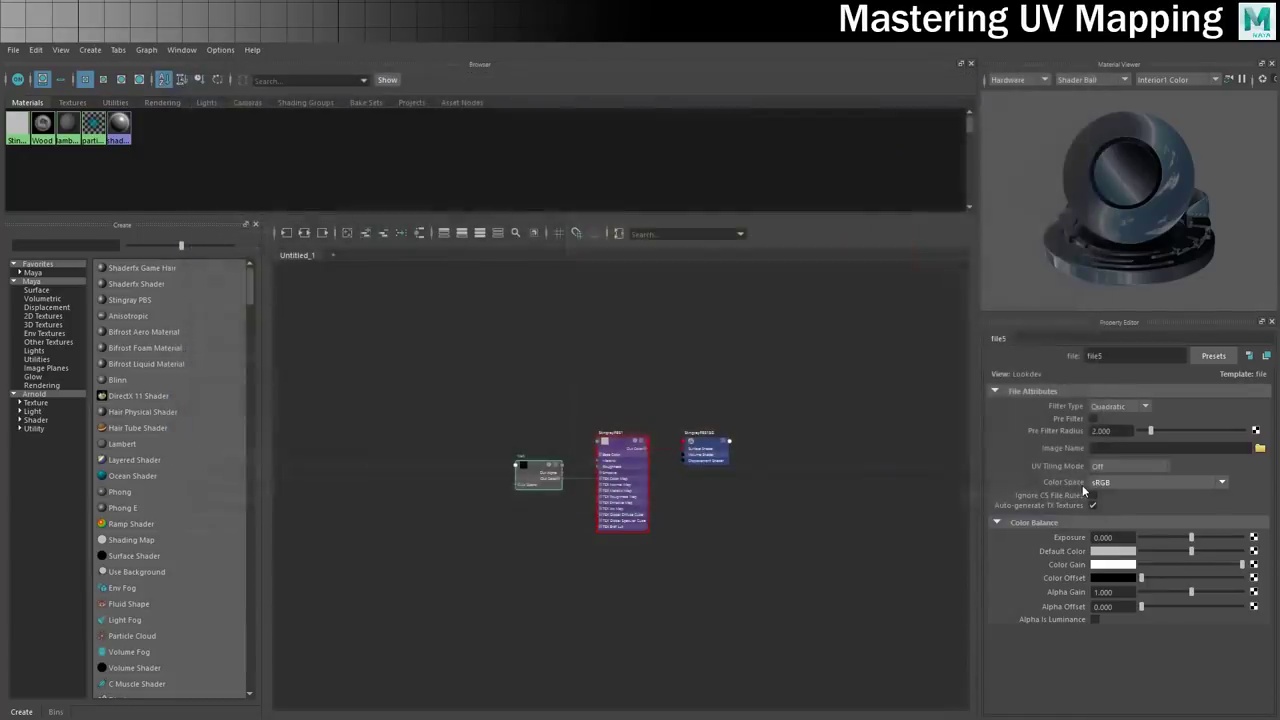
Connect a file texture to the Stingray PBS normal map and load T_Wood_N.png into it.
left_click(616, 458)
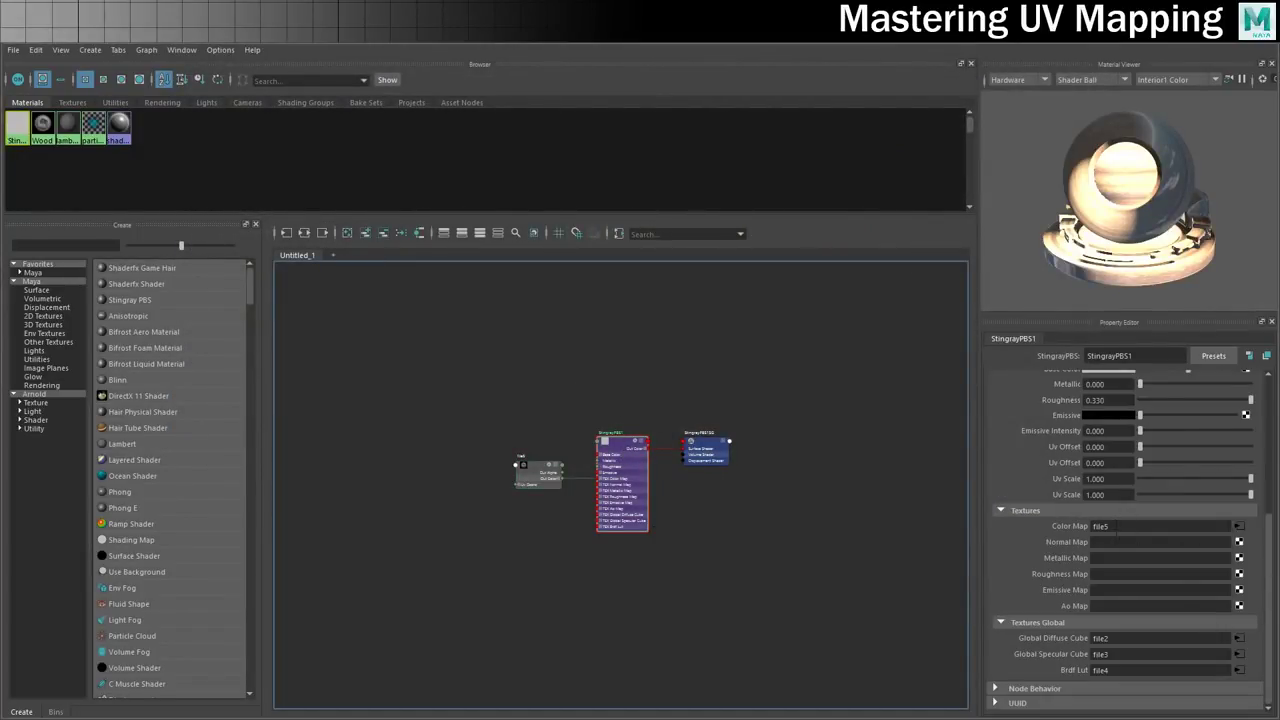
left_click(1245, 542)
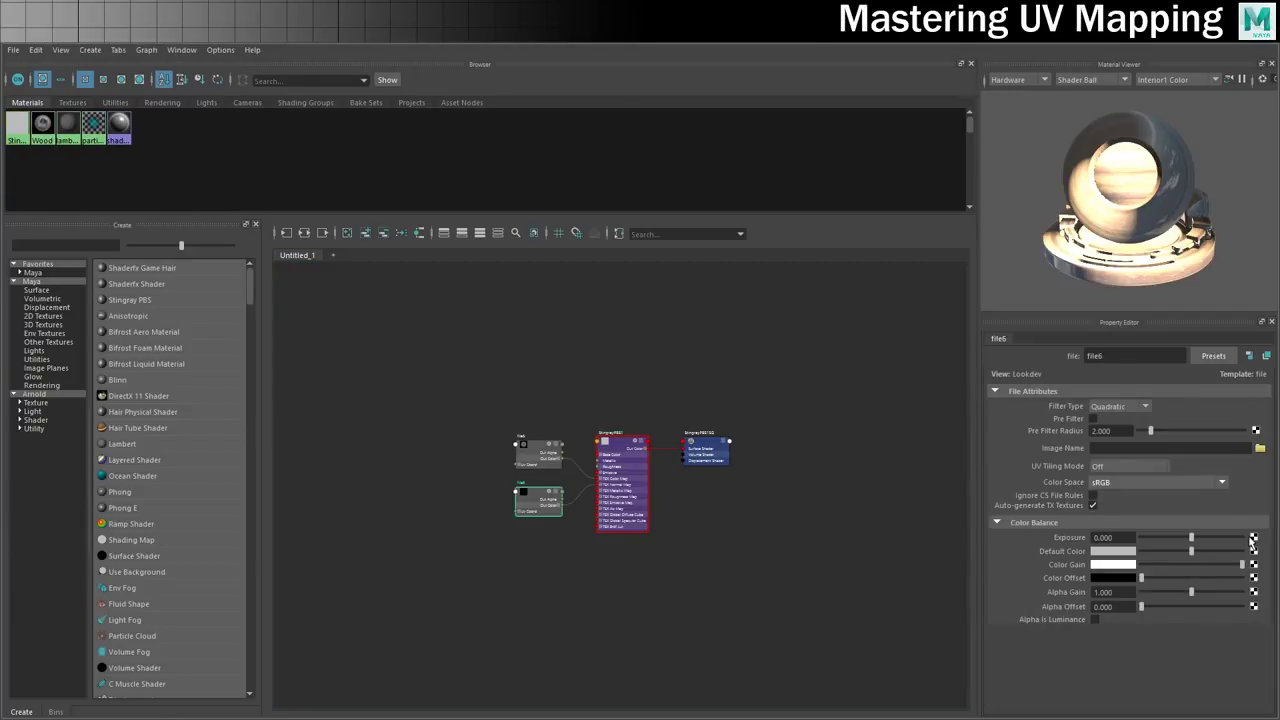
left_click(1258, 449)
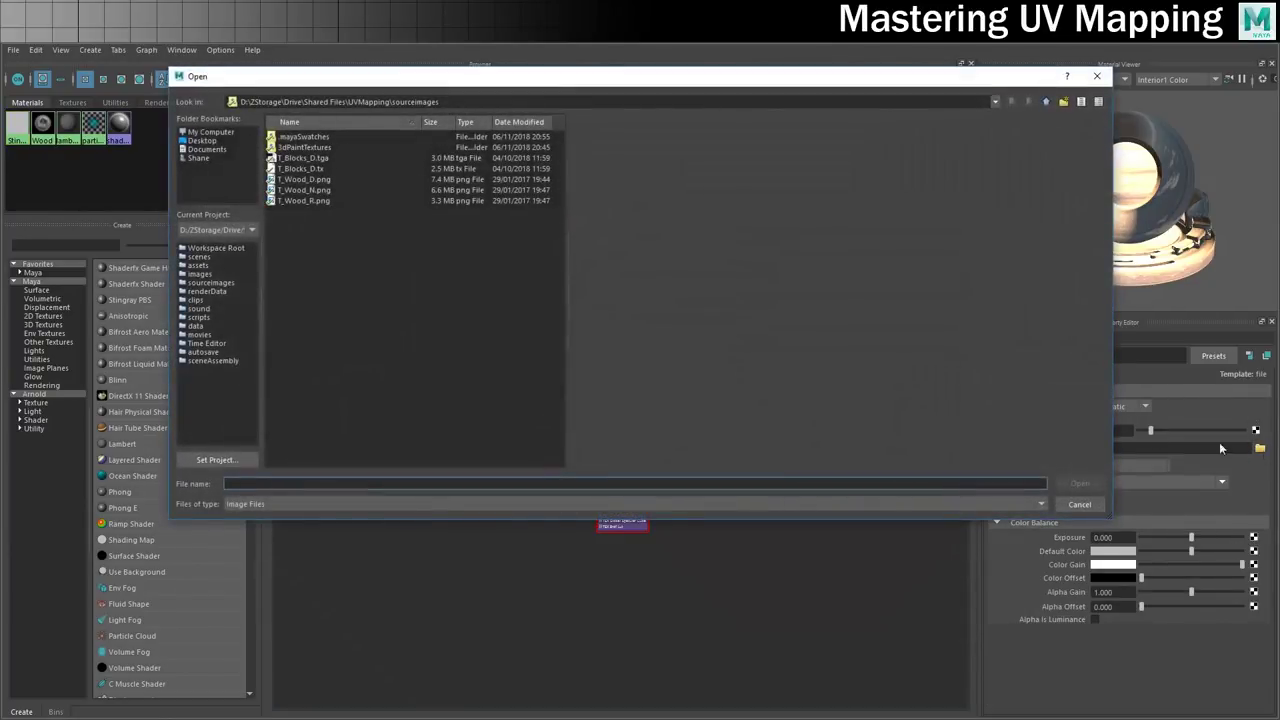
left_click(291, 189)
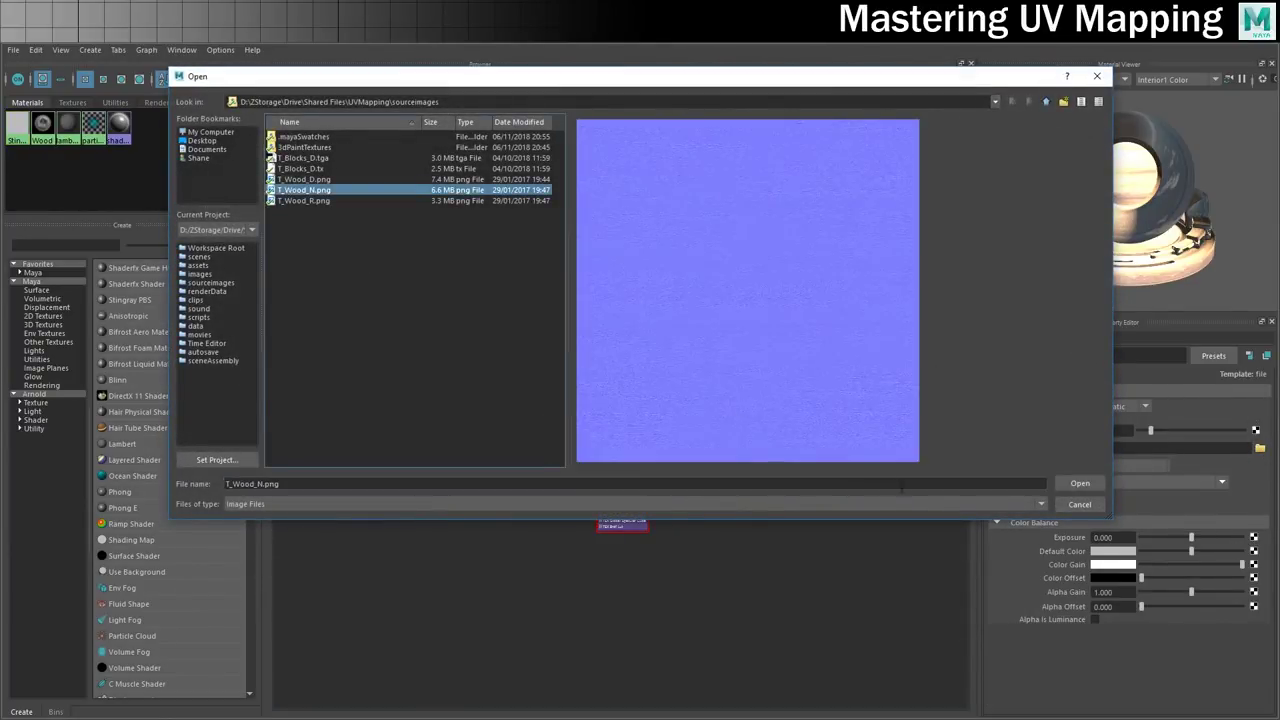
left_click(1079, 484)
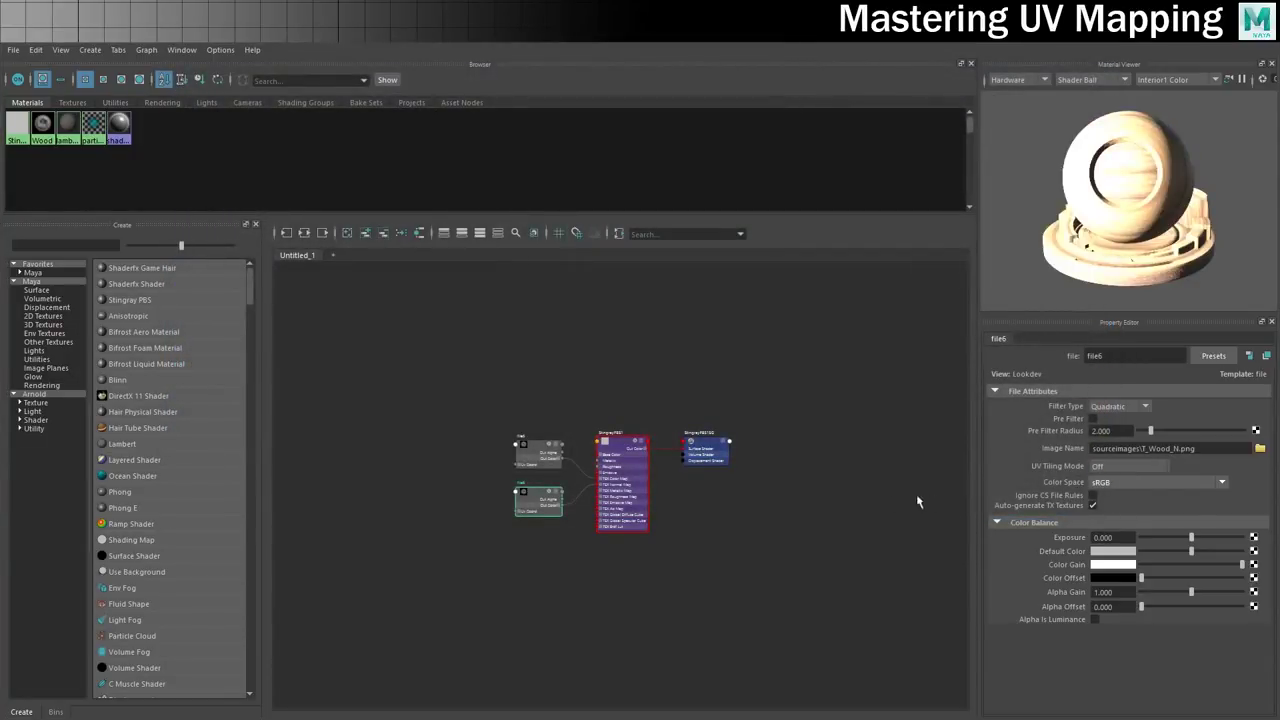
Connect a file texture to the Stingray PBS roughness map and load T_Wood_R.png into it.
left_click(615, 445)
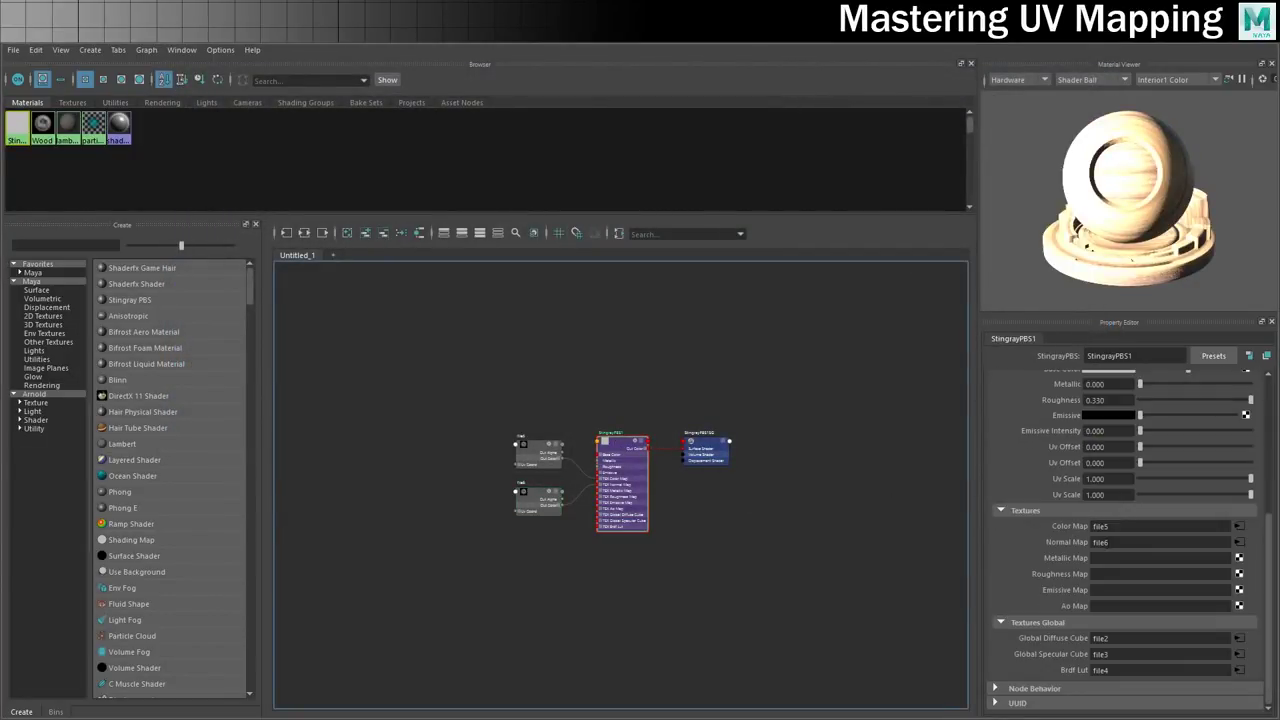
left_click(1239, 574)
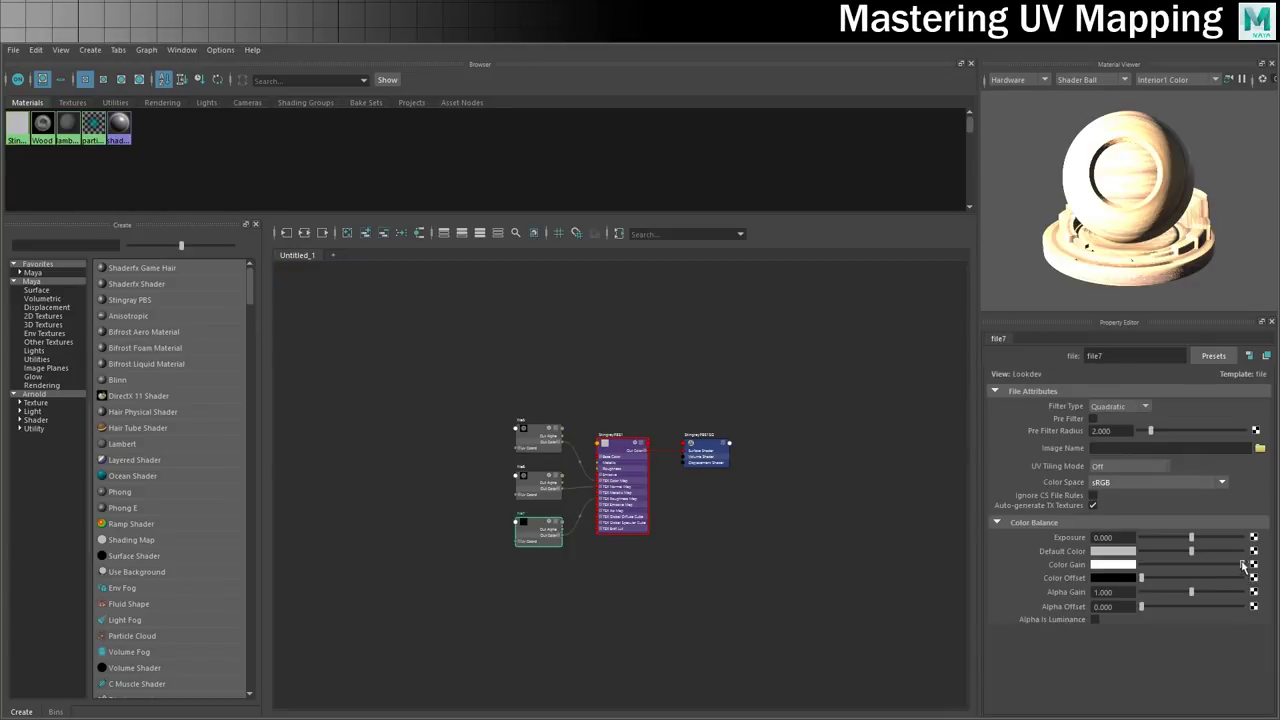
left_click(1259, 450)
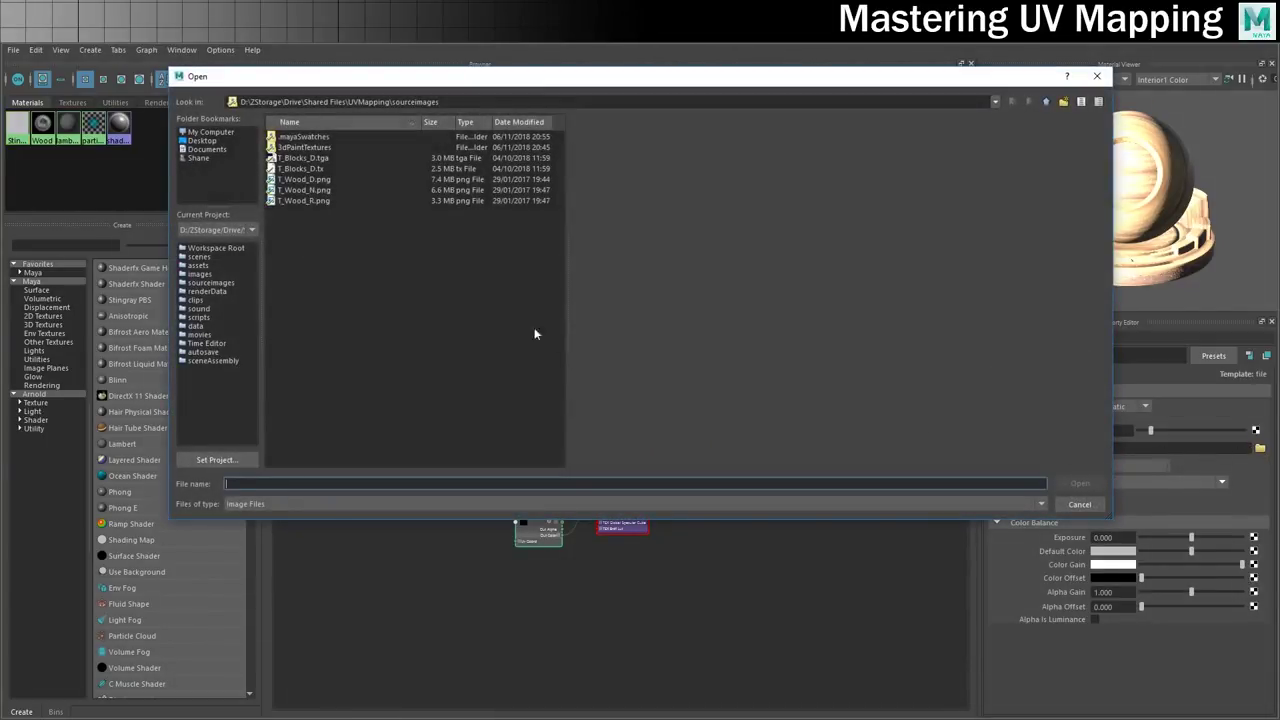
left_click(318, 201)
left_click(1077, 484)
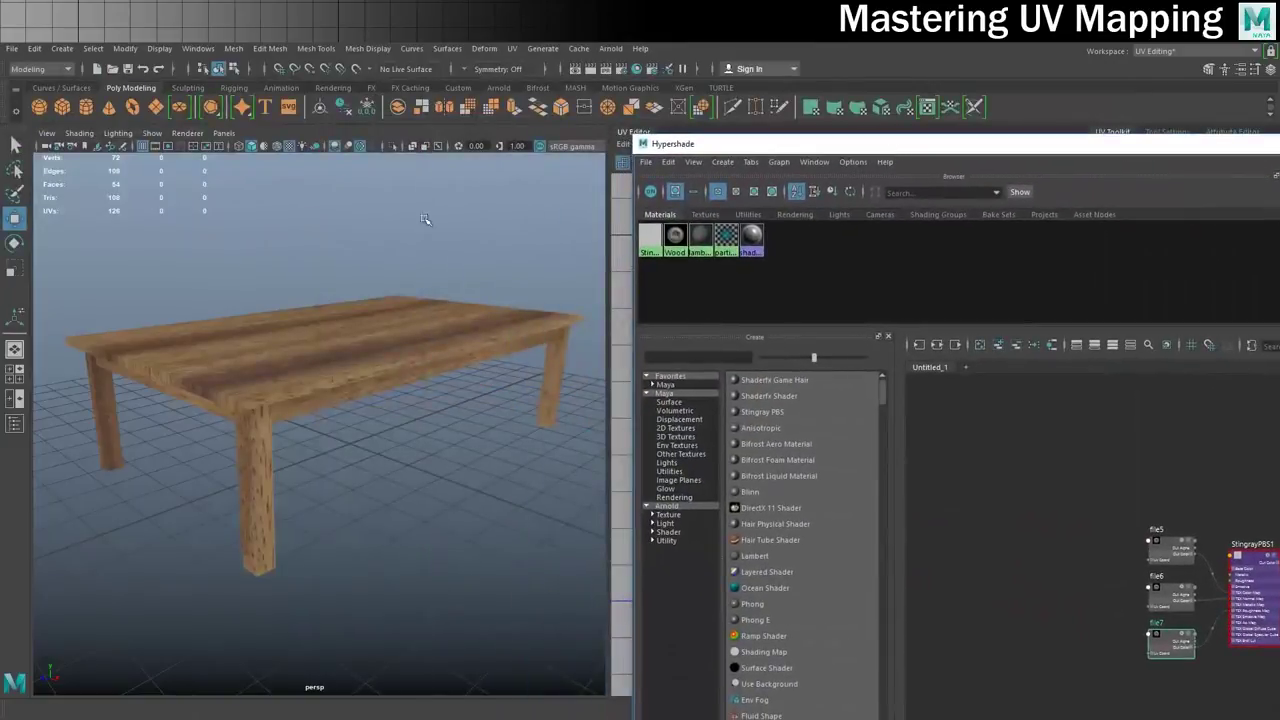
Assign the Stingray PBS material to all parts of the table and examine the tabletop and legs.
left_click_drag(107, 227, 572, 600)
right_click_drag(652, 238, 648, 204)
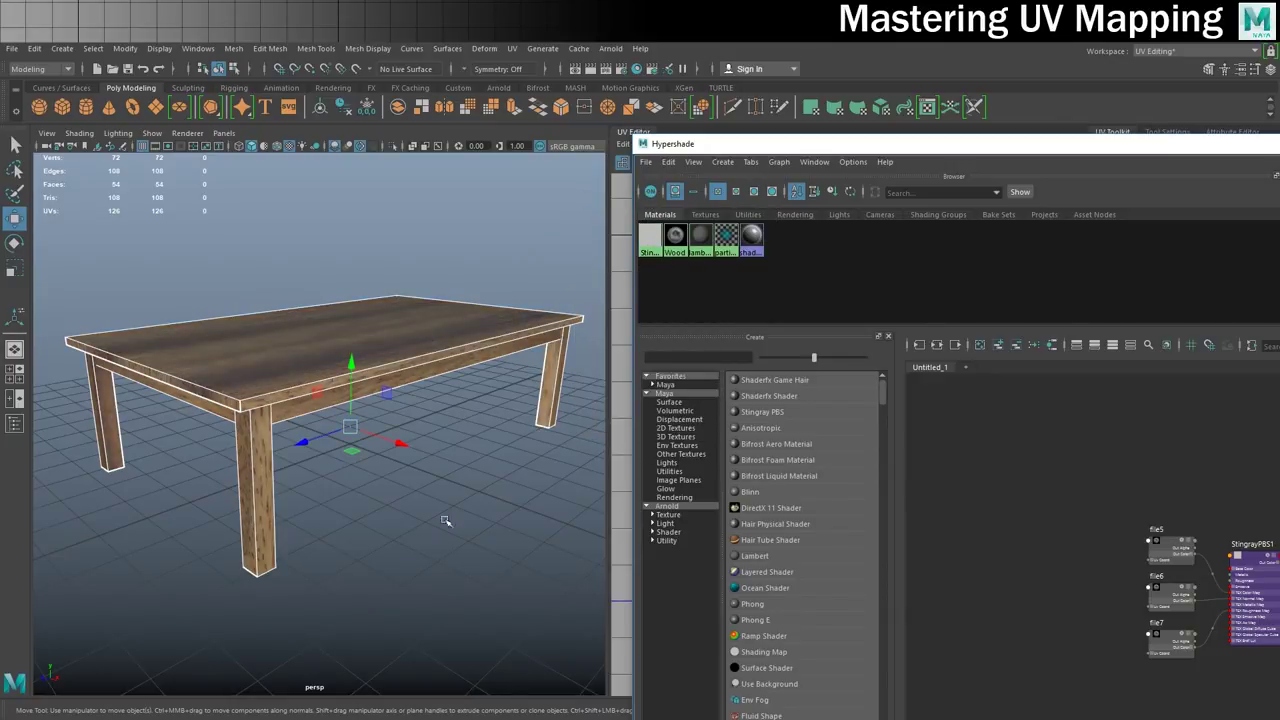
left_click(462, 427)
mouse_move(407, 368)
left_mouse_down("alt")
mouse_move(449, 438)
mouse_move(429, 386)
mouse_move(400, 449)
mouse_move(407, 372)
left_mouse_up("alt")
middle_click_drag(446, 367, 417, 334, "alt")
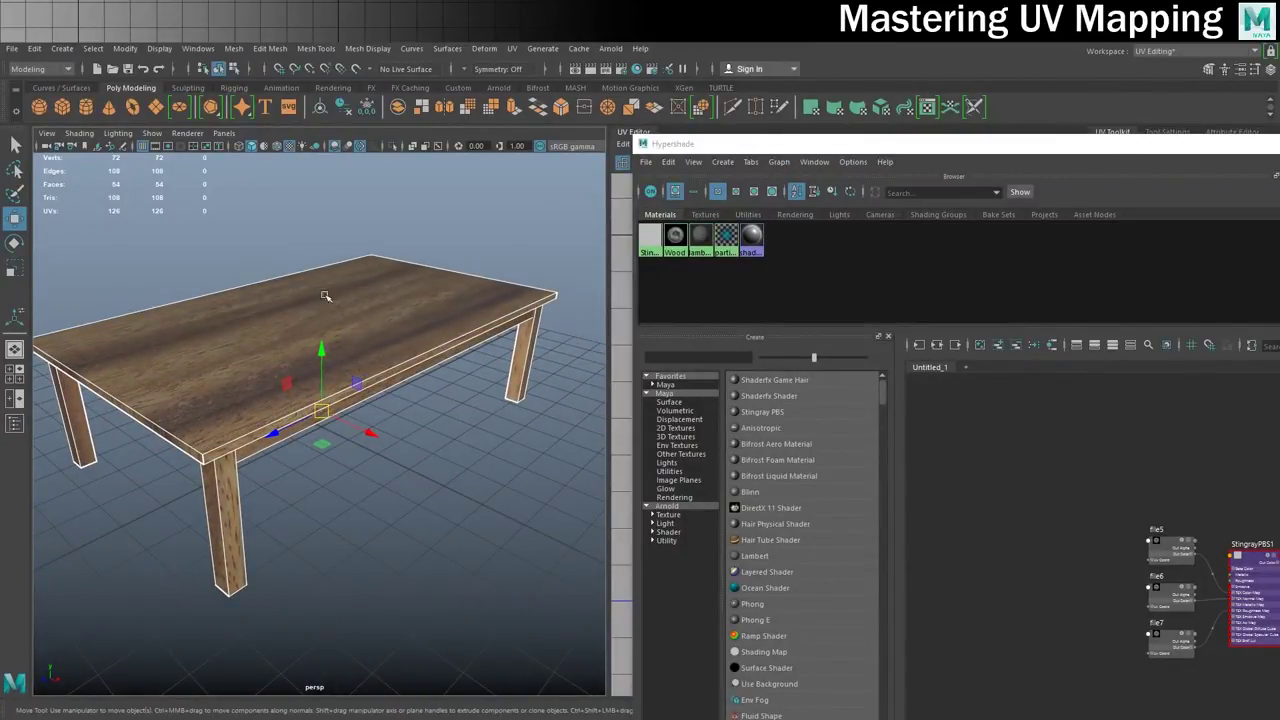
left_click_drag(318, 520, 277, 487, "alt")
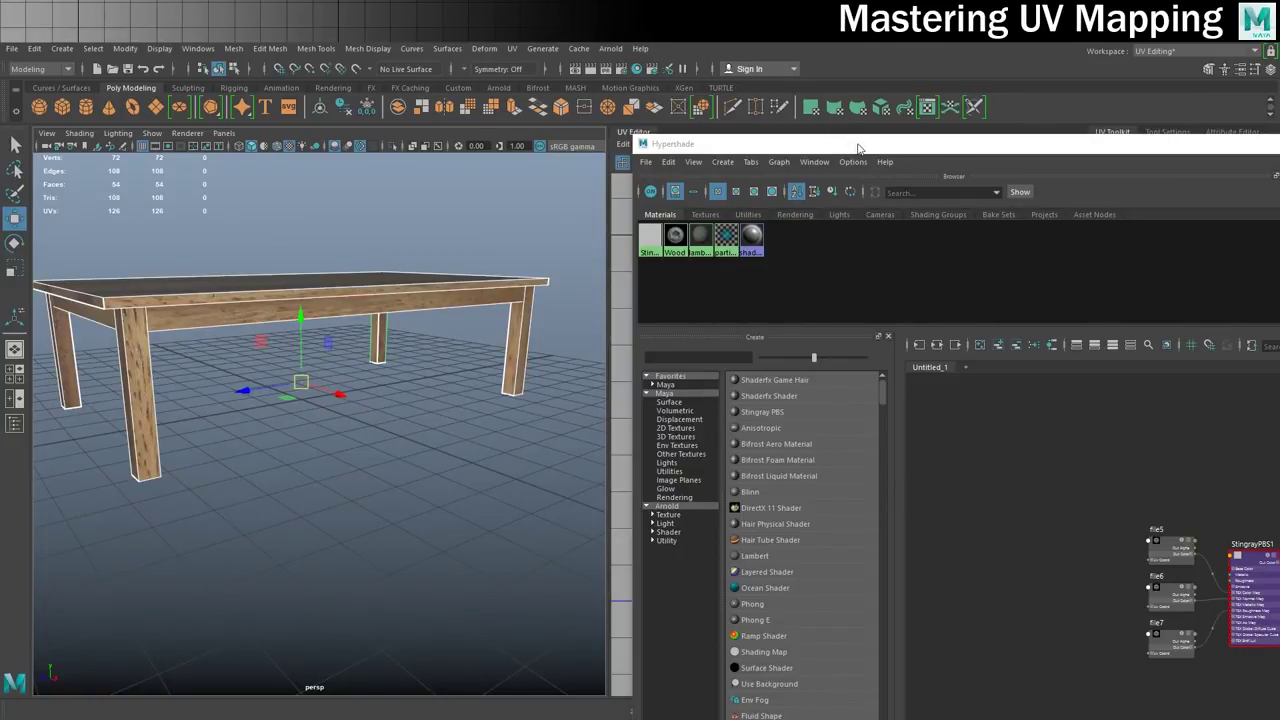
Maximize the Hypershade again and rename the Stingray PBS material to WoodPBS.
left_click_drag(857, 149, 426, 106)
double_click(425, 106)
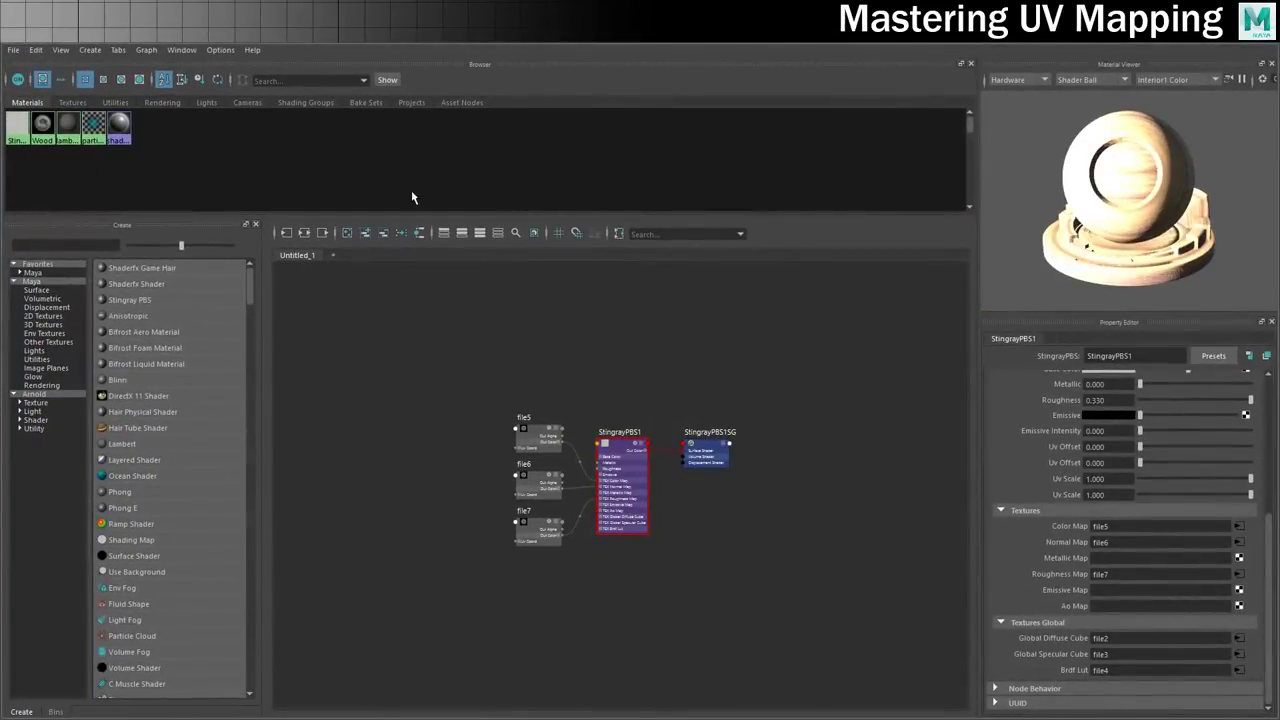
left_click(28, 132)
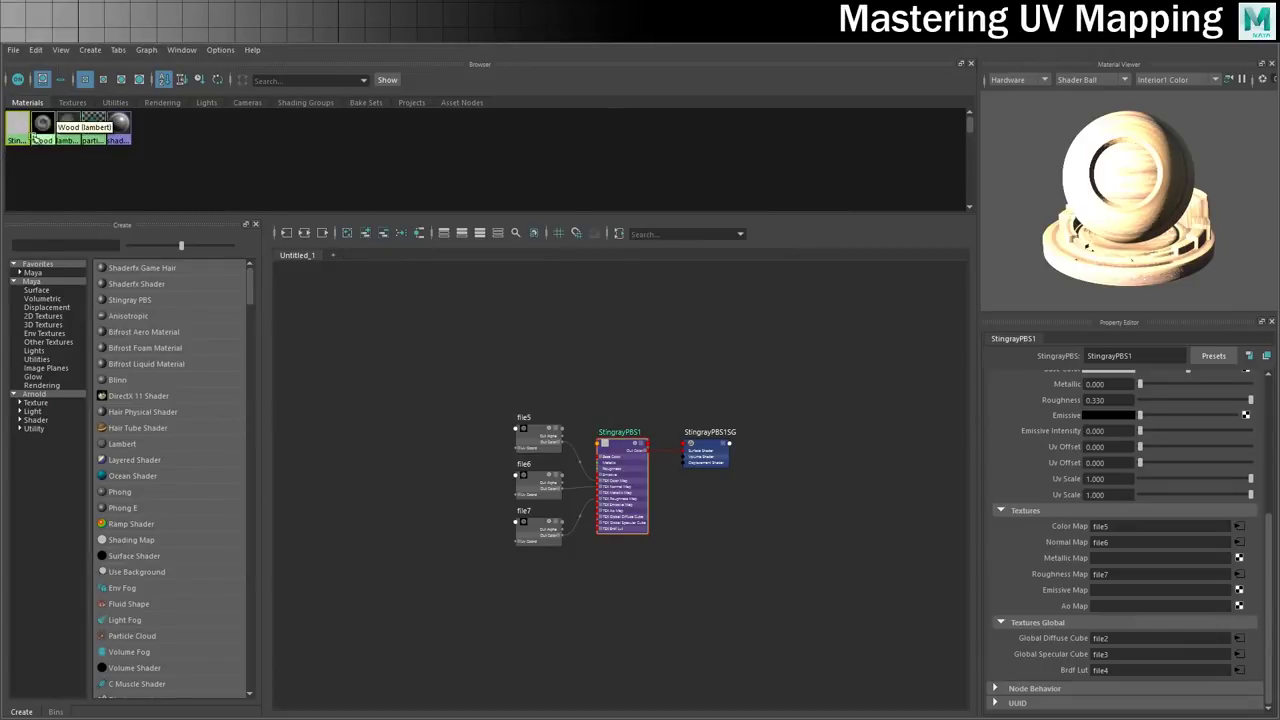
scroll(1123, 446, "up", 6)
left_click_drag(1165, 356, 969, 352)
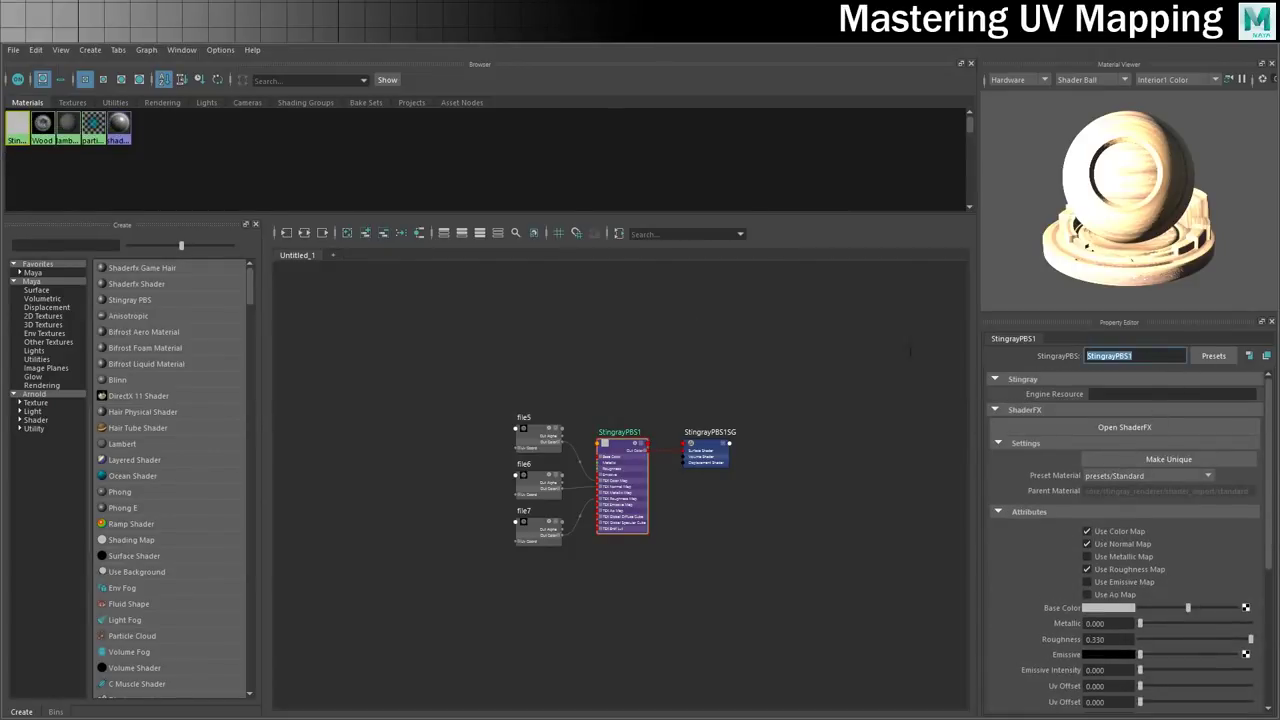
type("WoodPBS")
key("Return")
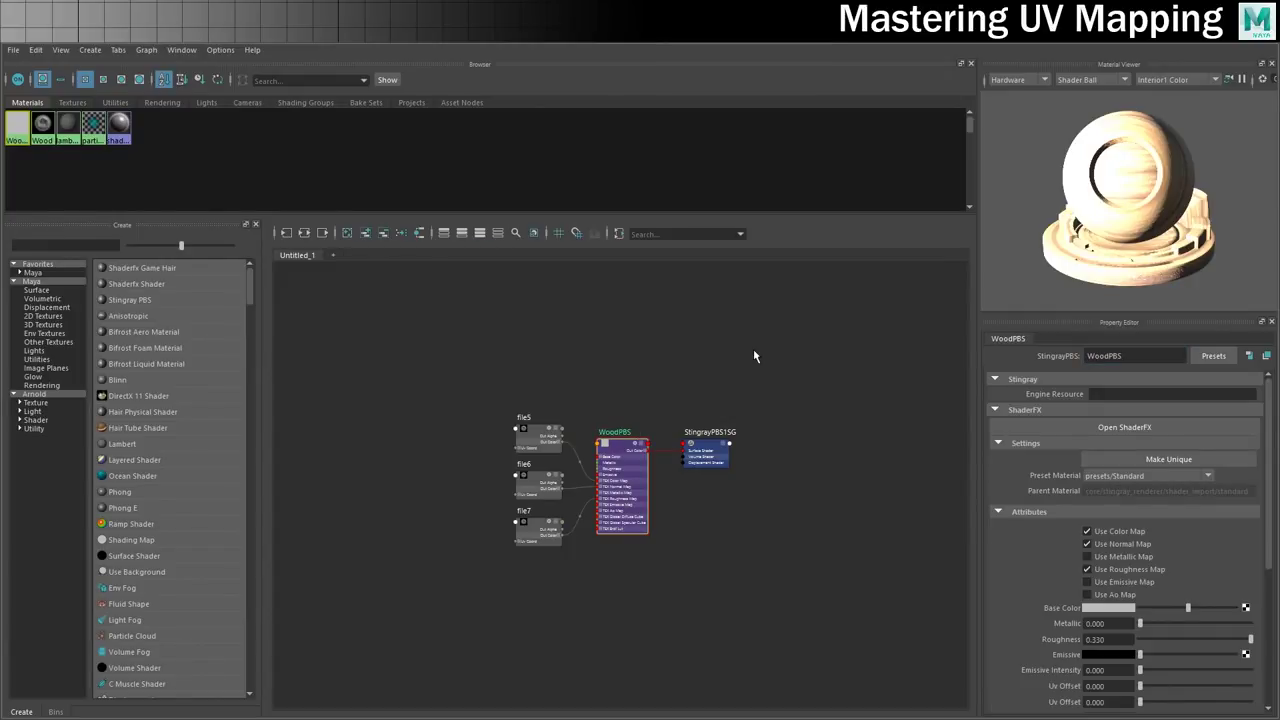
Set both UV Scale values of the WoodPBS material to 3.
scroll(1200, 520, "down", 3)
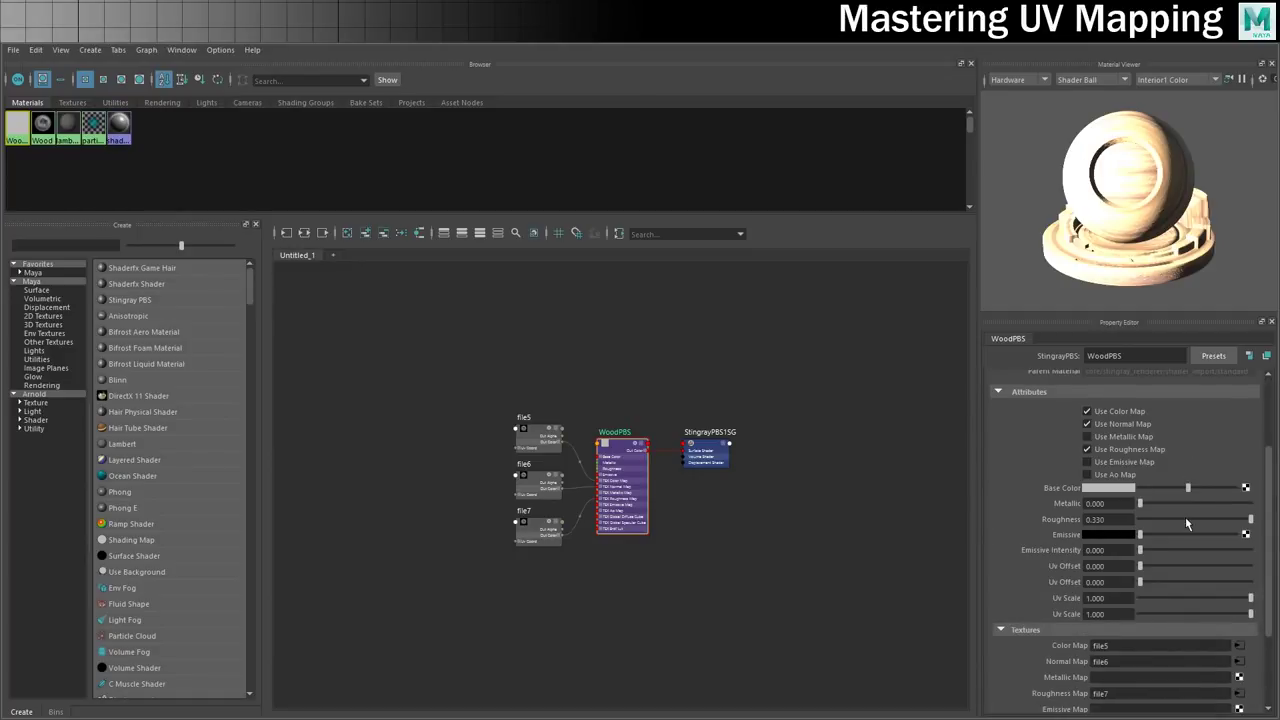
left_click(1100, 598)
type("3")
key("Tab")
type("3")
key("Return")
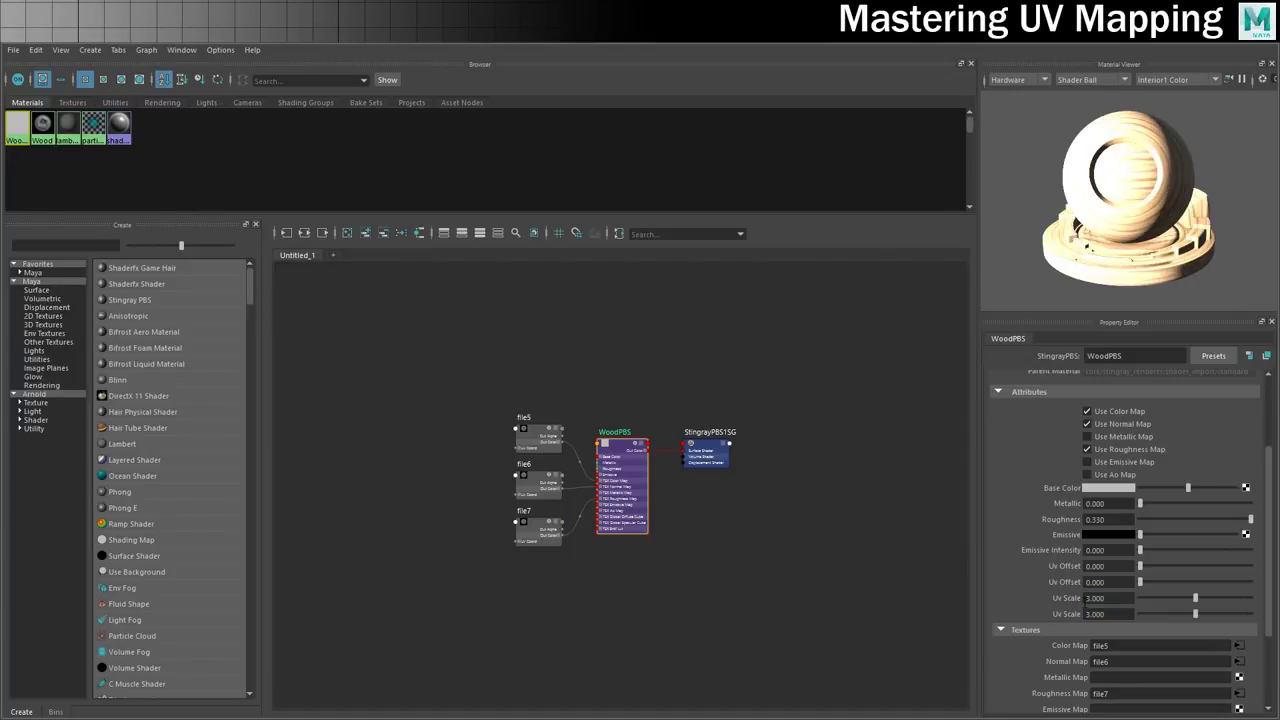
Minimize the Hypershade and examine the repeated wood texture across the tabletop.
left_click_drag(442, 46, 916, 248)
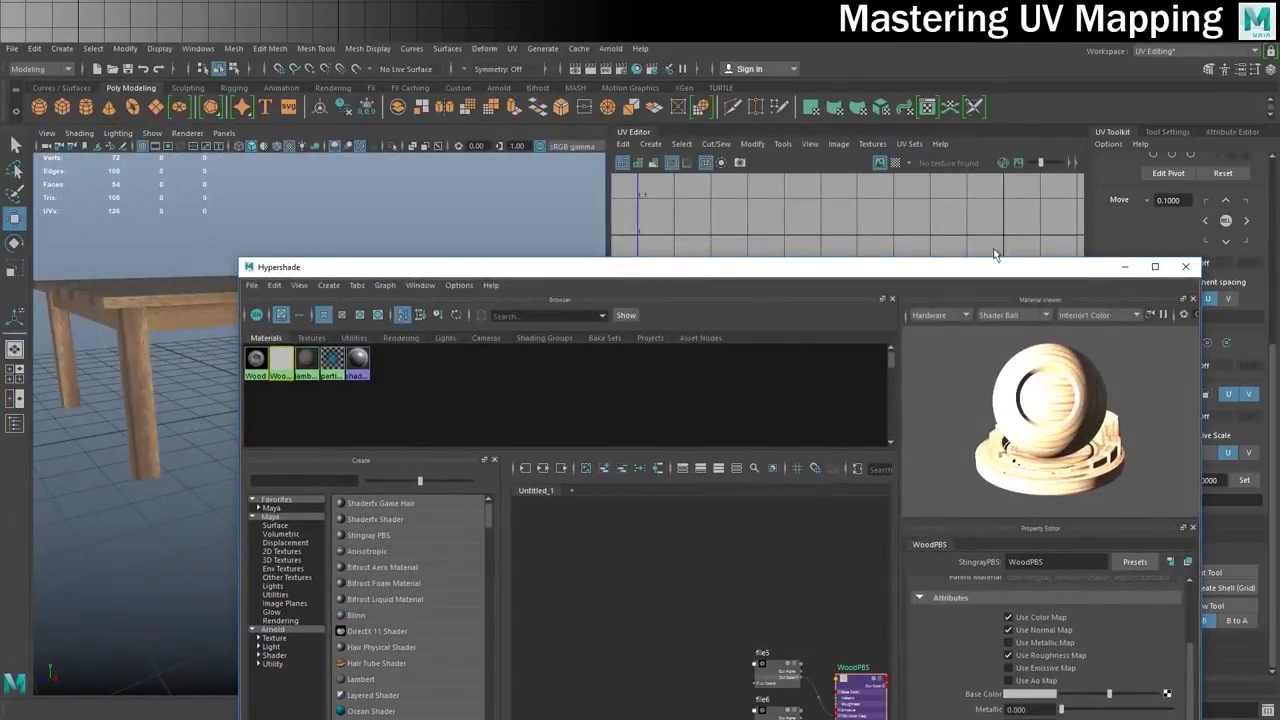
left_click(1127, 262)
left_click_drag(275, 313, 320, 285, "alt")
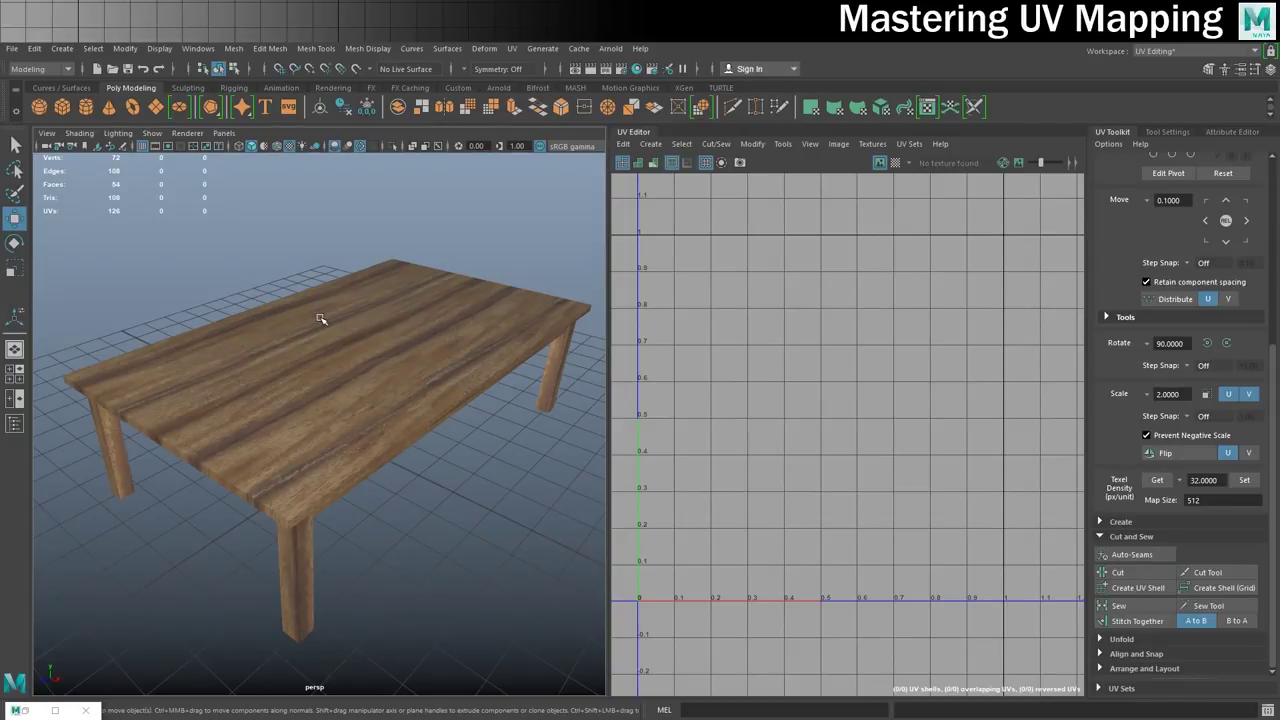
Select the whole table and examine its packed UV shells against the 0 to 1 UV space.
scroll(320, 318, "down", 6)
left_click_drag(237, 283, 480, 509)
key("f")
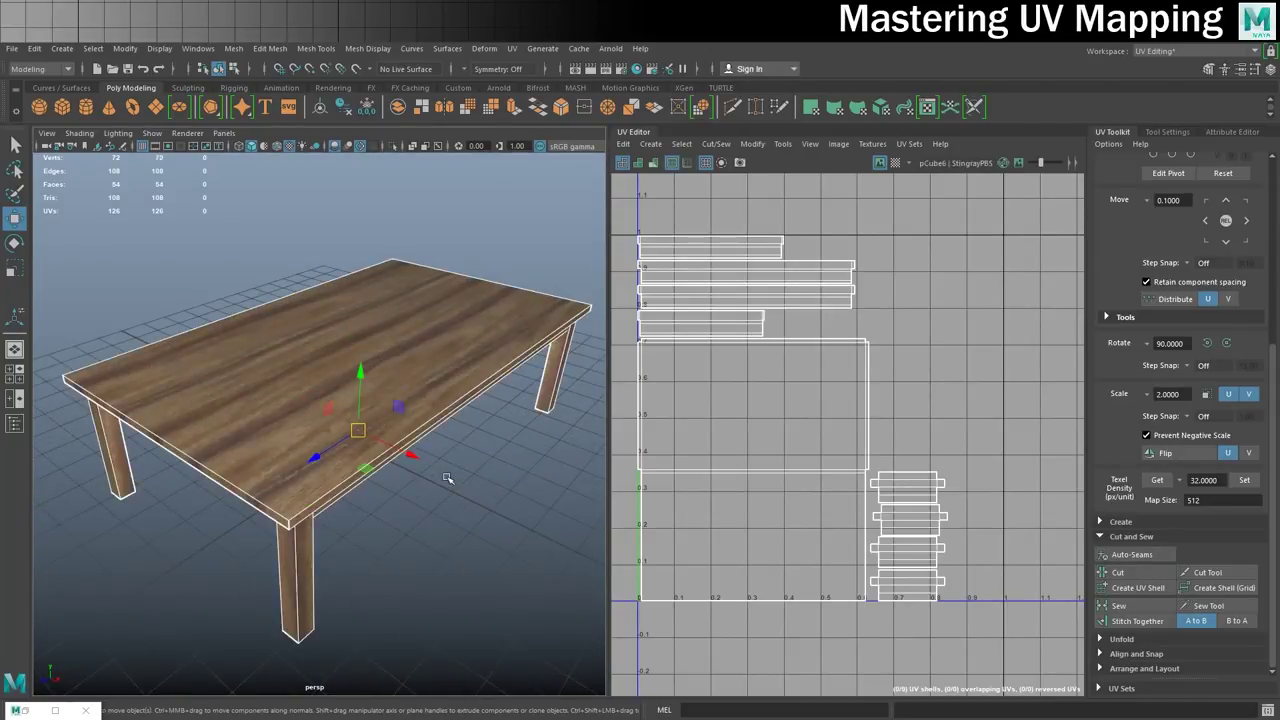
scroll(985, 357, "up", 1)
scroll(905, 277, "down", 3)
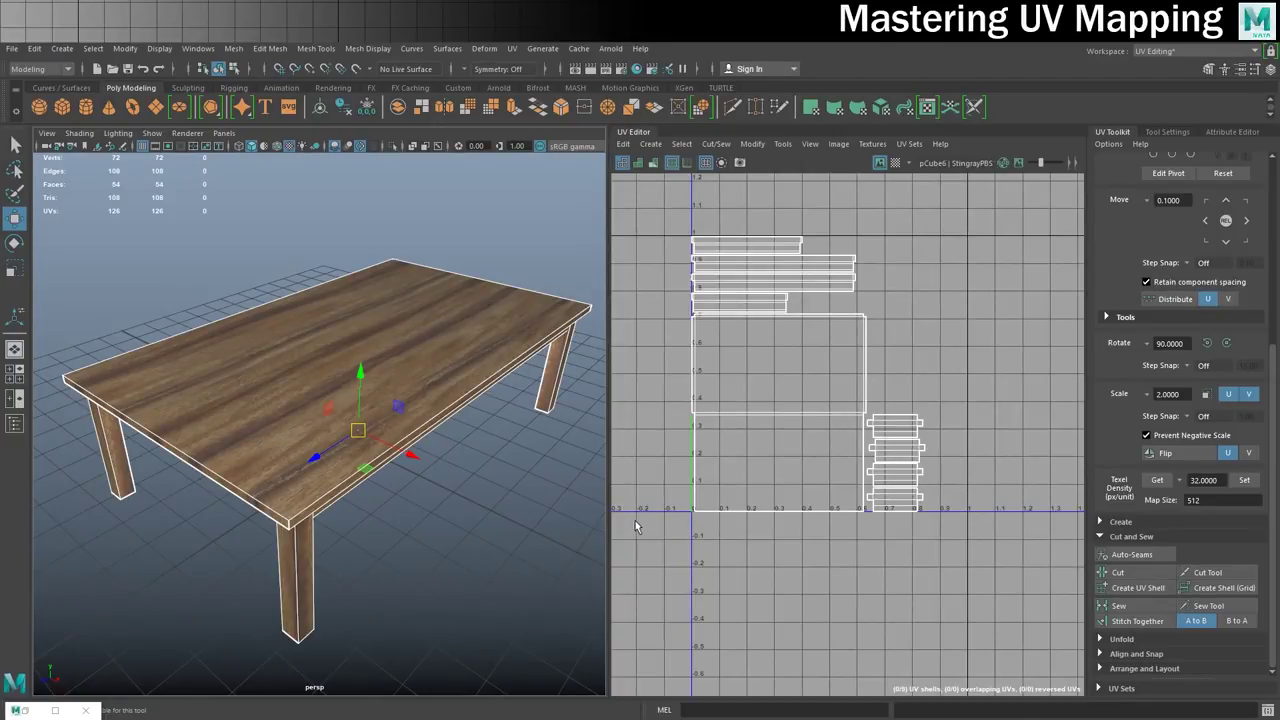
scroll(793, 341, "up", 1)
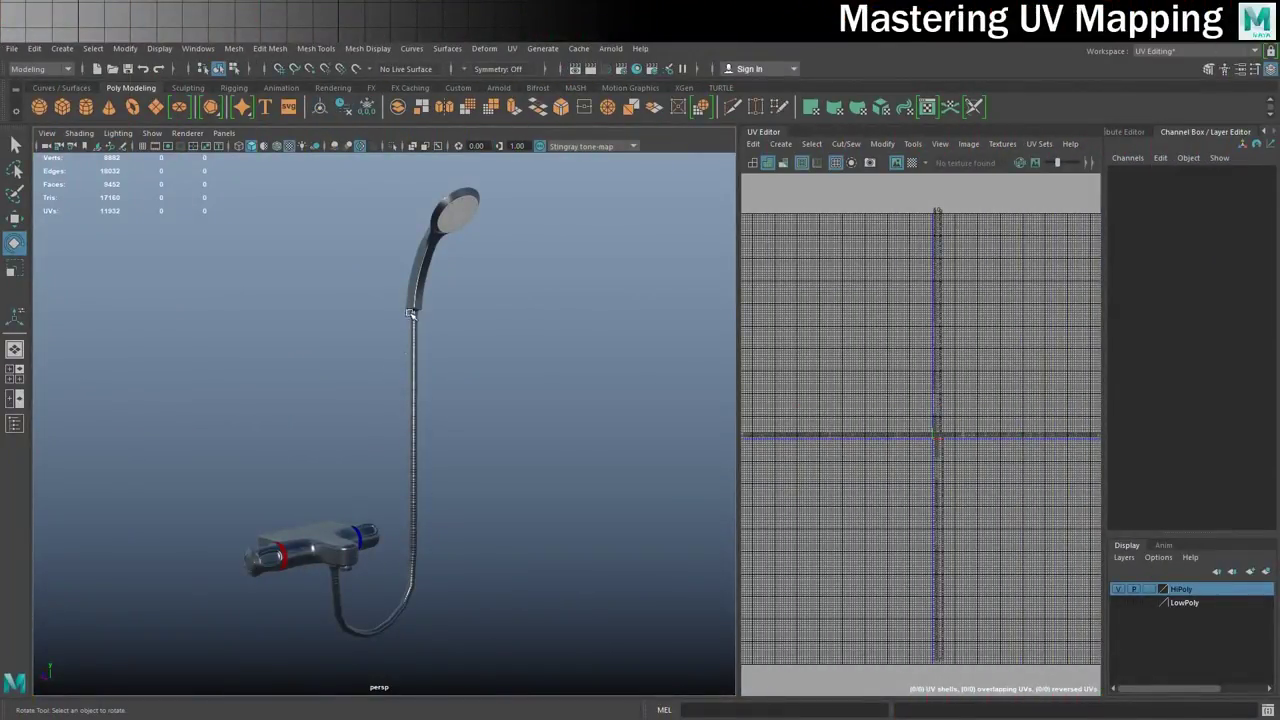
Inspect the shower hose's UV shell in the UV Editor and its repeating ribbed texture up close.
left_click(410, 315)
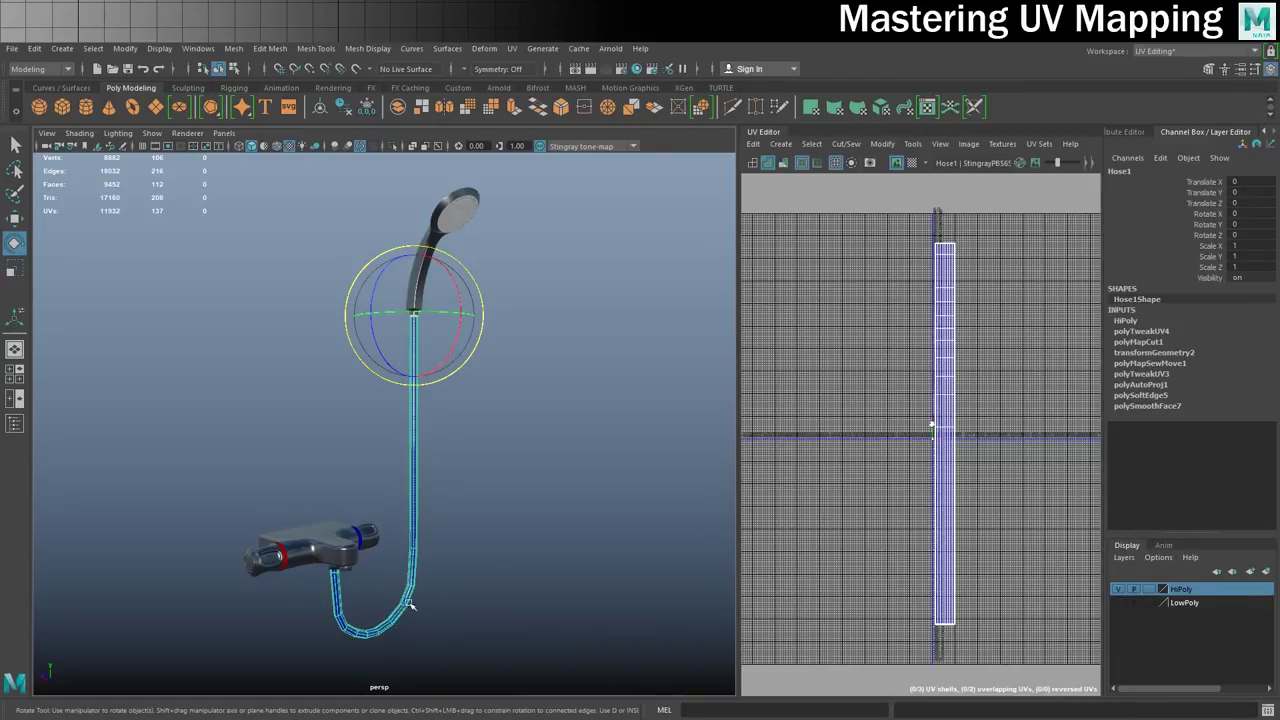
left_click(463, 414)
scroll(465, 416, "up", 3)
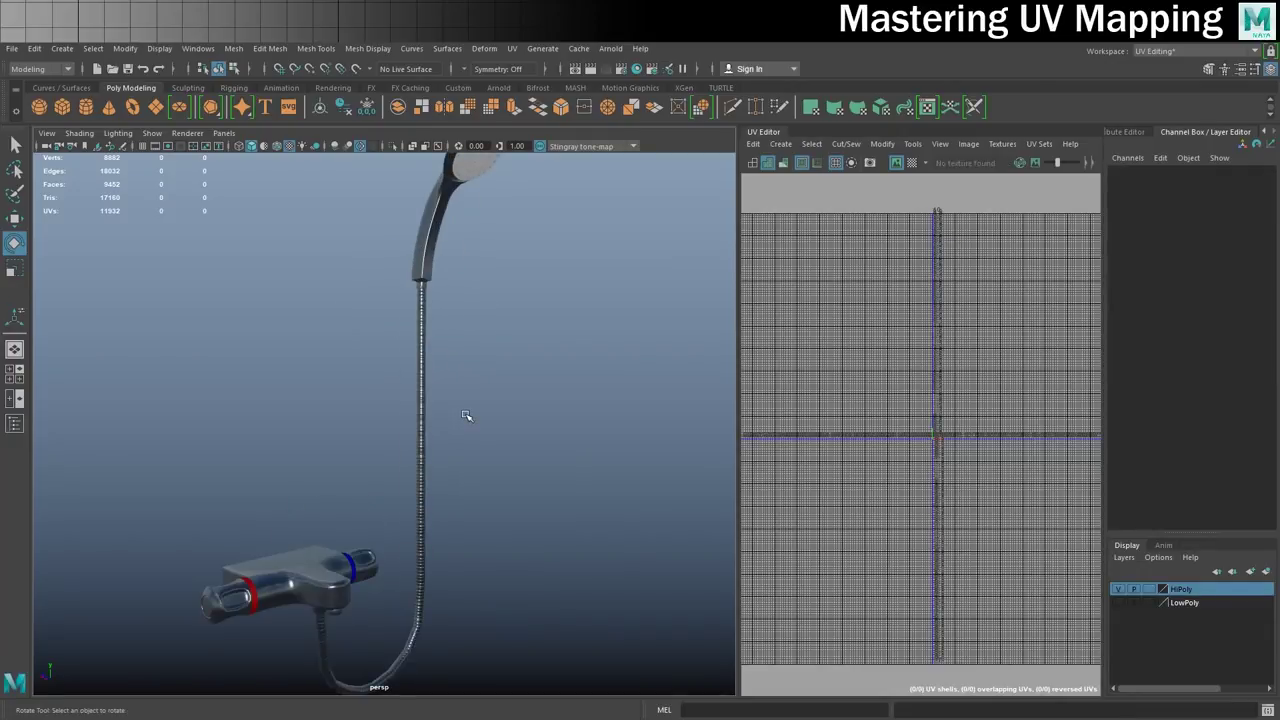
scroll(466, 420, "up", 5)
middle_click_drag(543, 429, 450, 430, "alt")
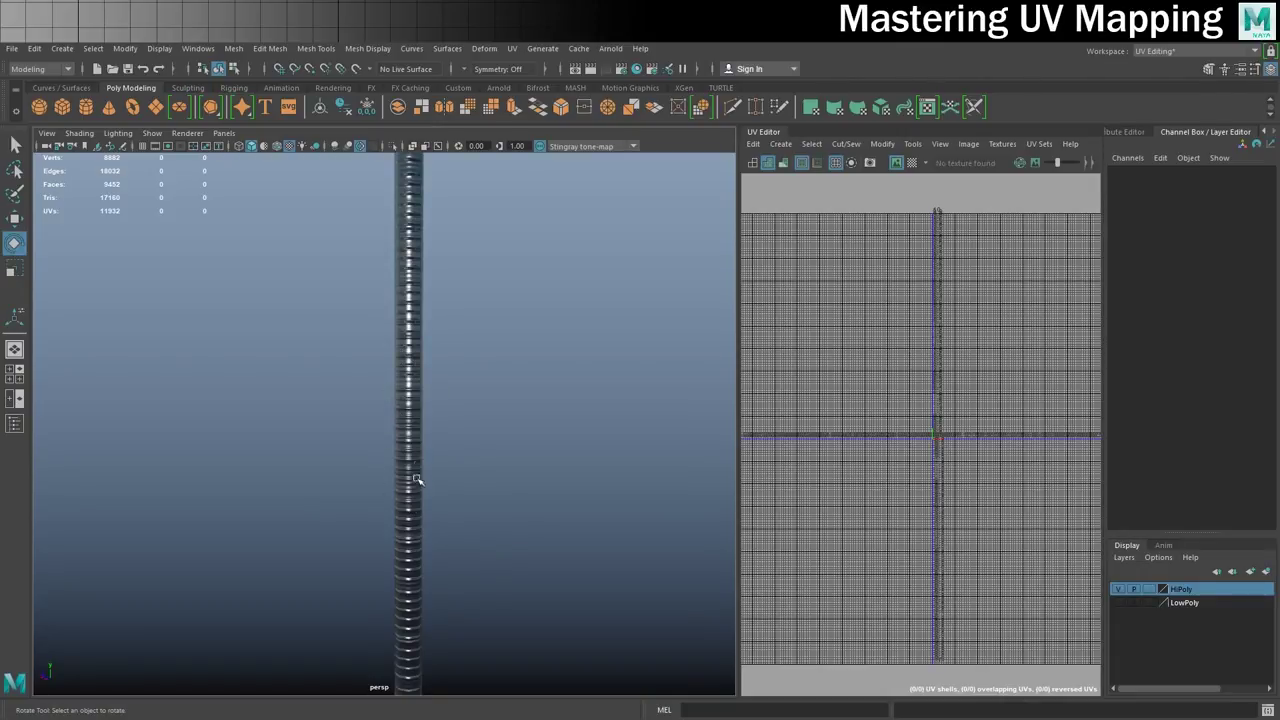
scroll(414, 486, "down", 5)
left_click(435, 402)
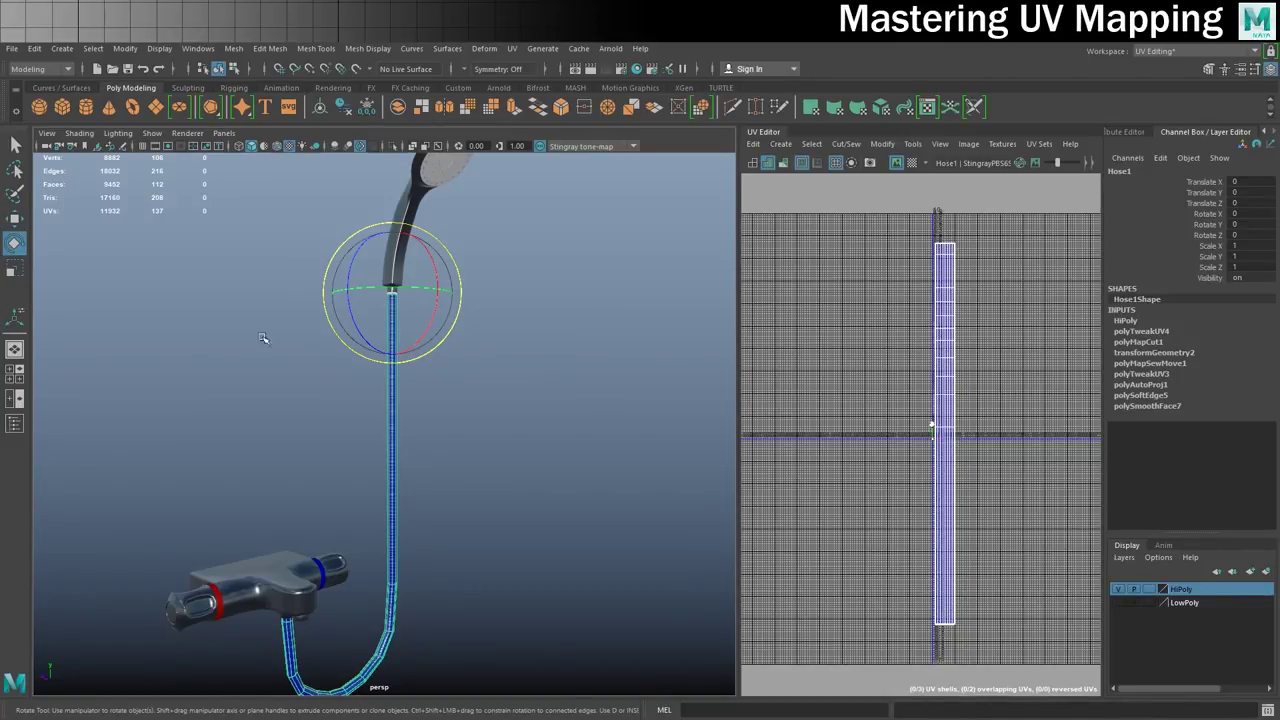
left_click(528, 432)
scroll(389, 456, "down", 2)
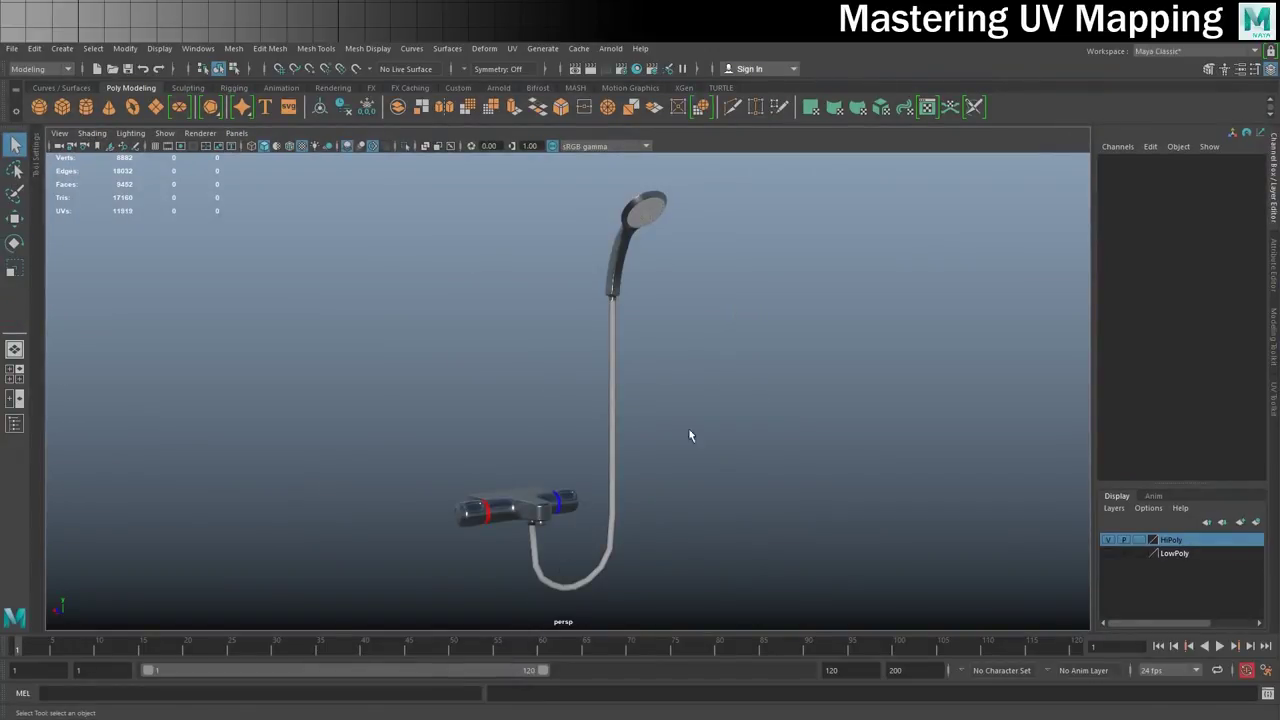
Select the untextured shower hose and switch the workspace to XGen.
left_click(632, 347)
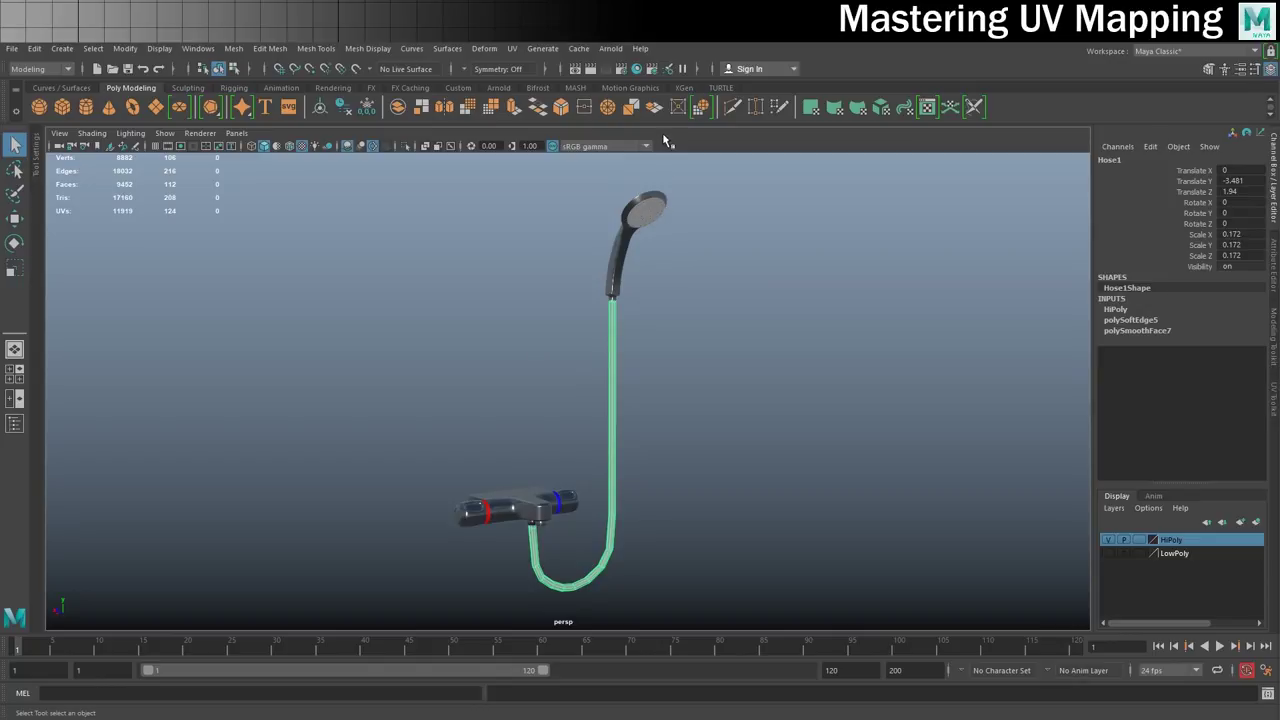
left_click(1180, 51)
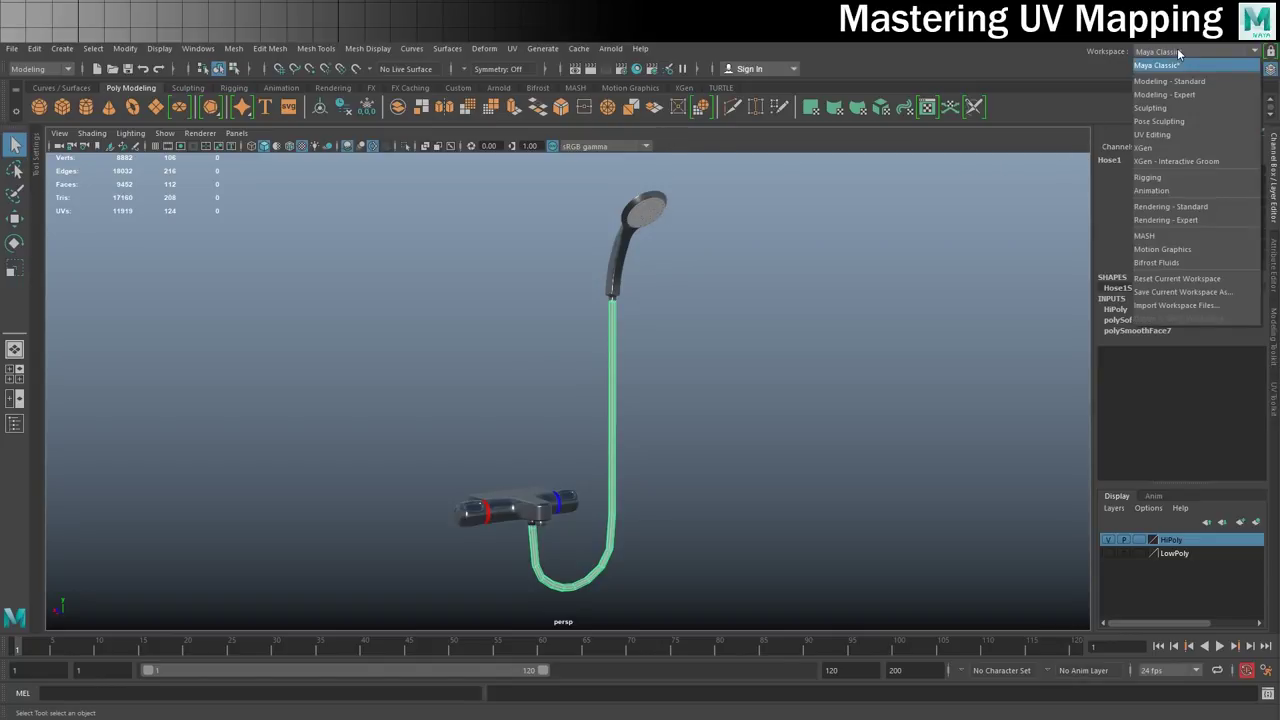
left_click(1165, 147)
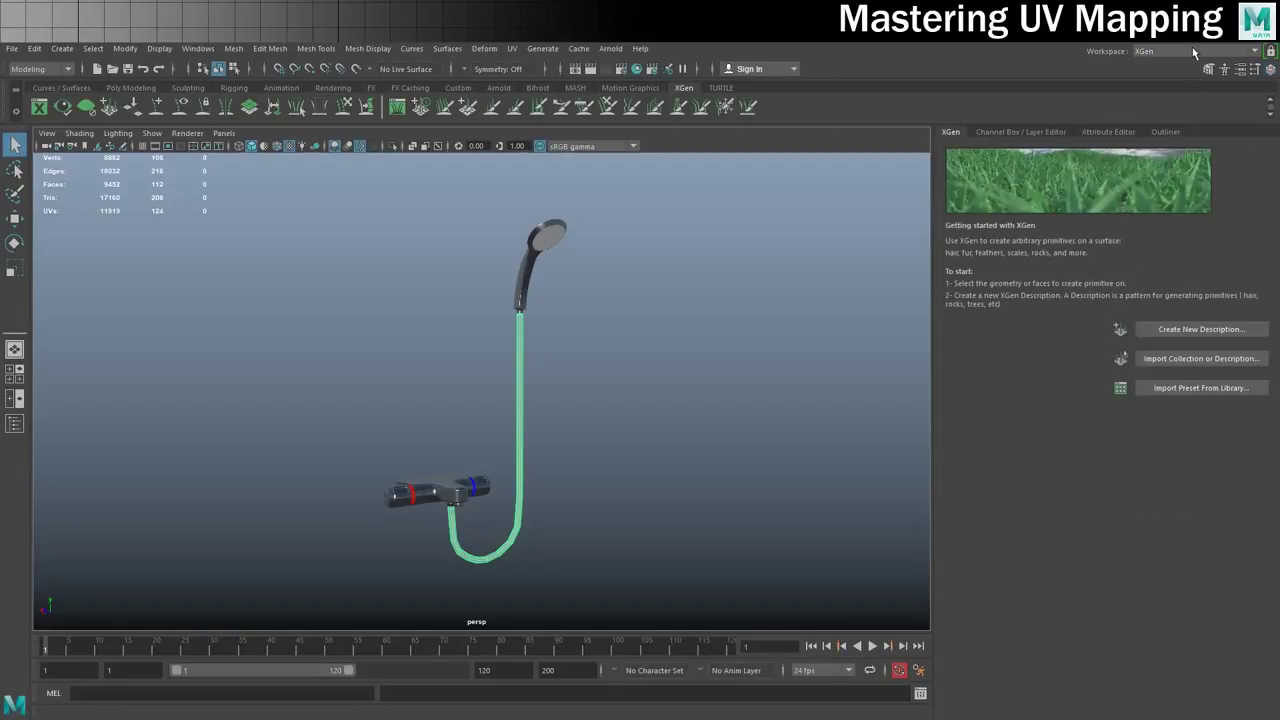
Switch the workspace to UV Editing and select the shower hose to examine its current UV shells.
left_click(1192, 50)
left_click(1160, 134)
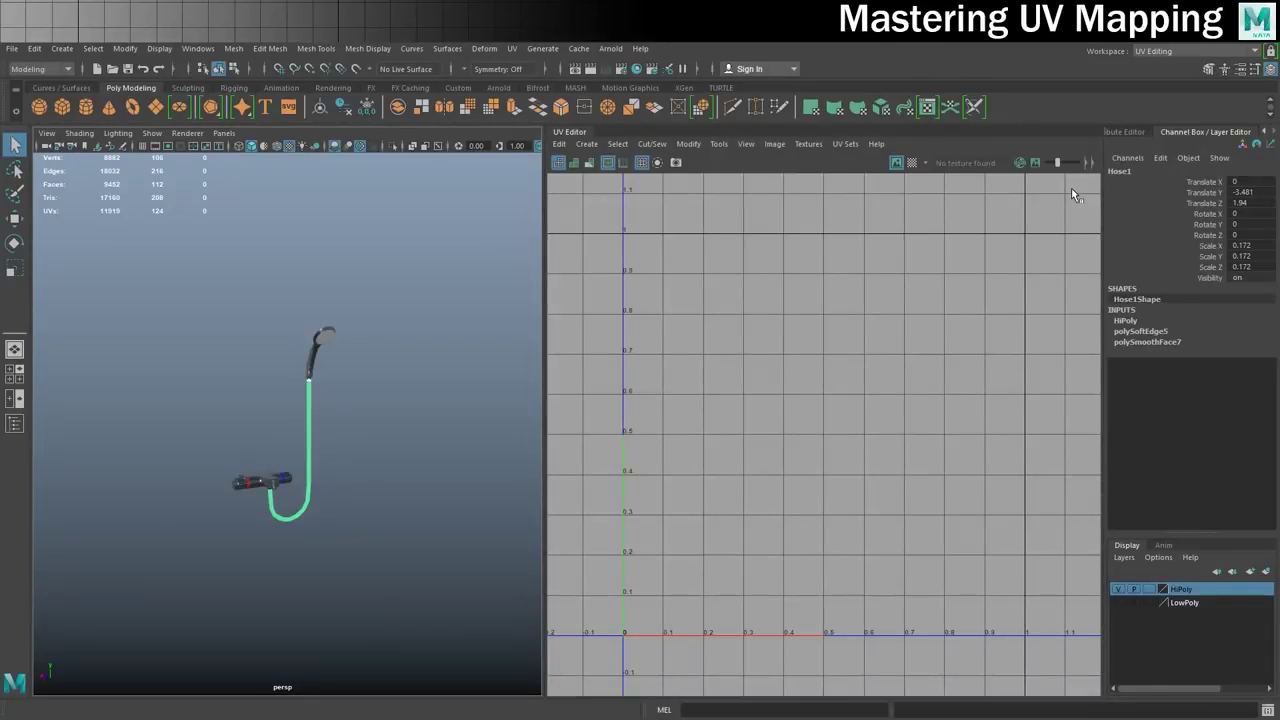
left_click(178, 392)
left_click_drag(196, 393, 368, 428)
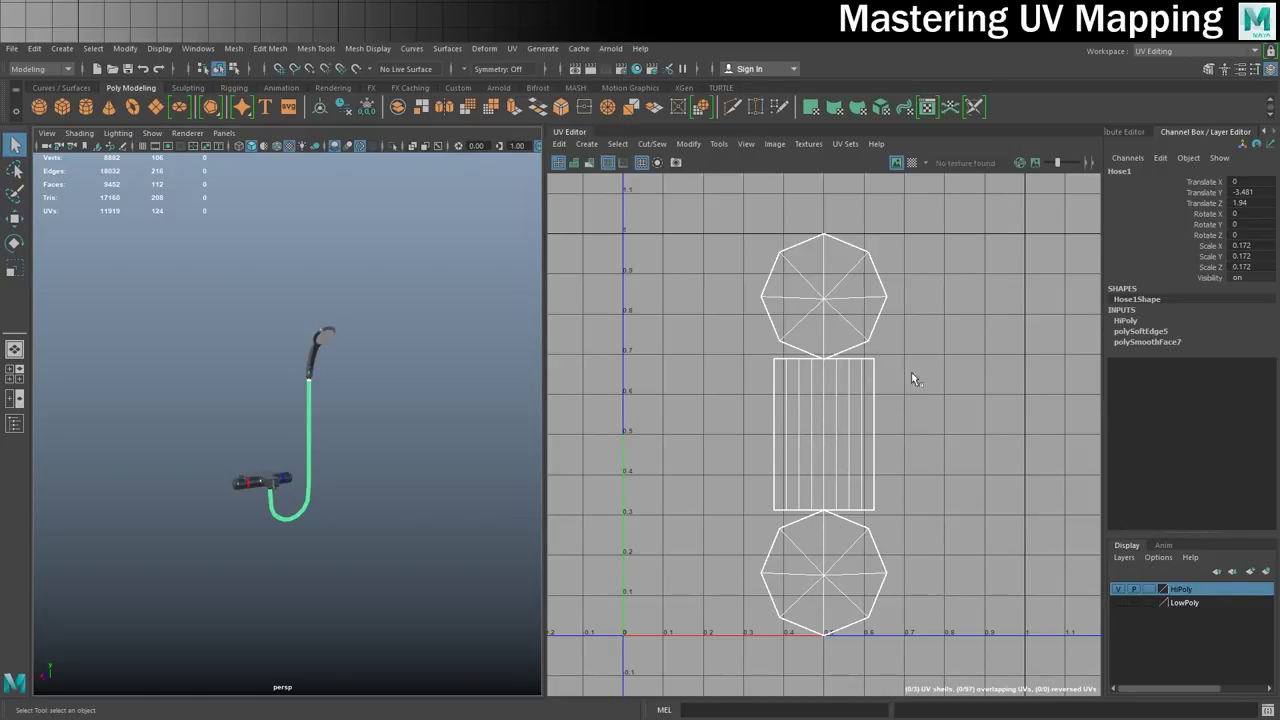
scroll(321, 482, "up", 5)
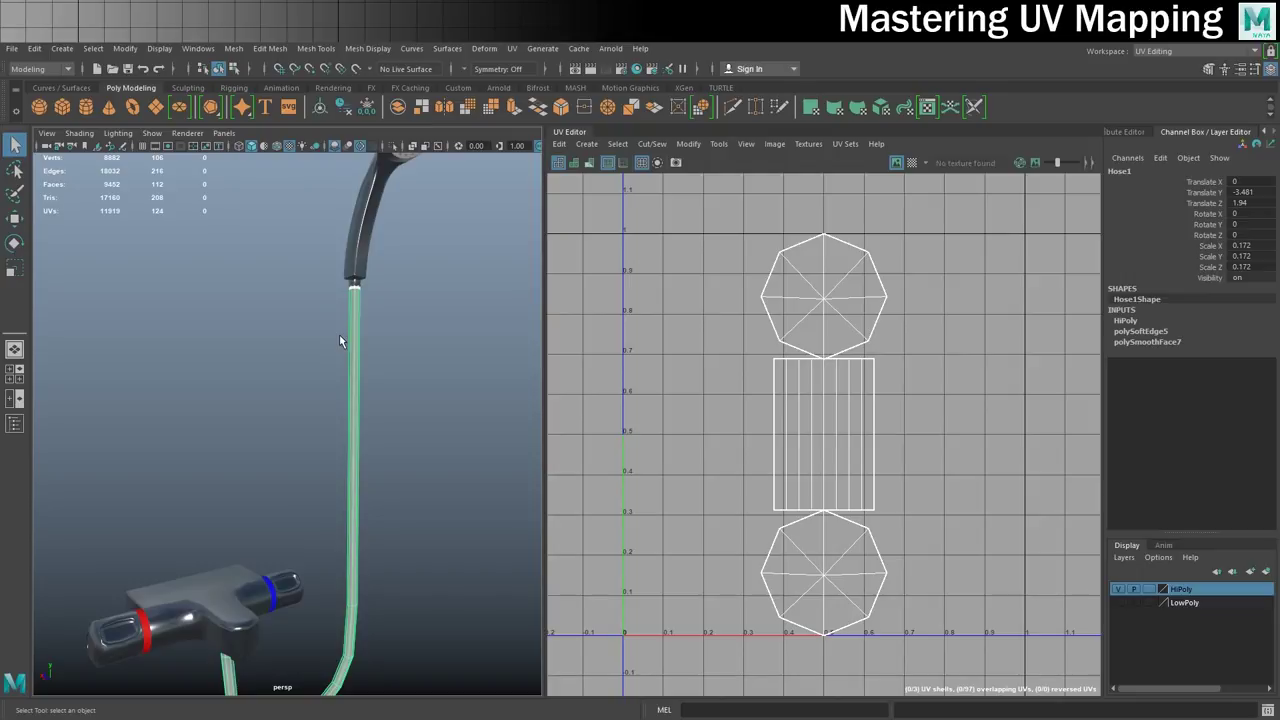
Open a maximized Hypershade, clear its graph, and create a Stingray PBS material named M_ShowerHose.
left_click(639, 67)
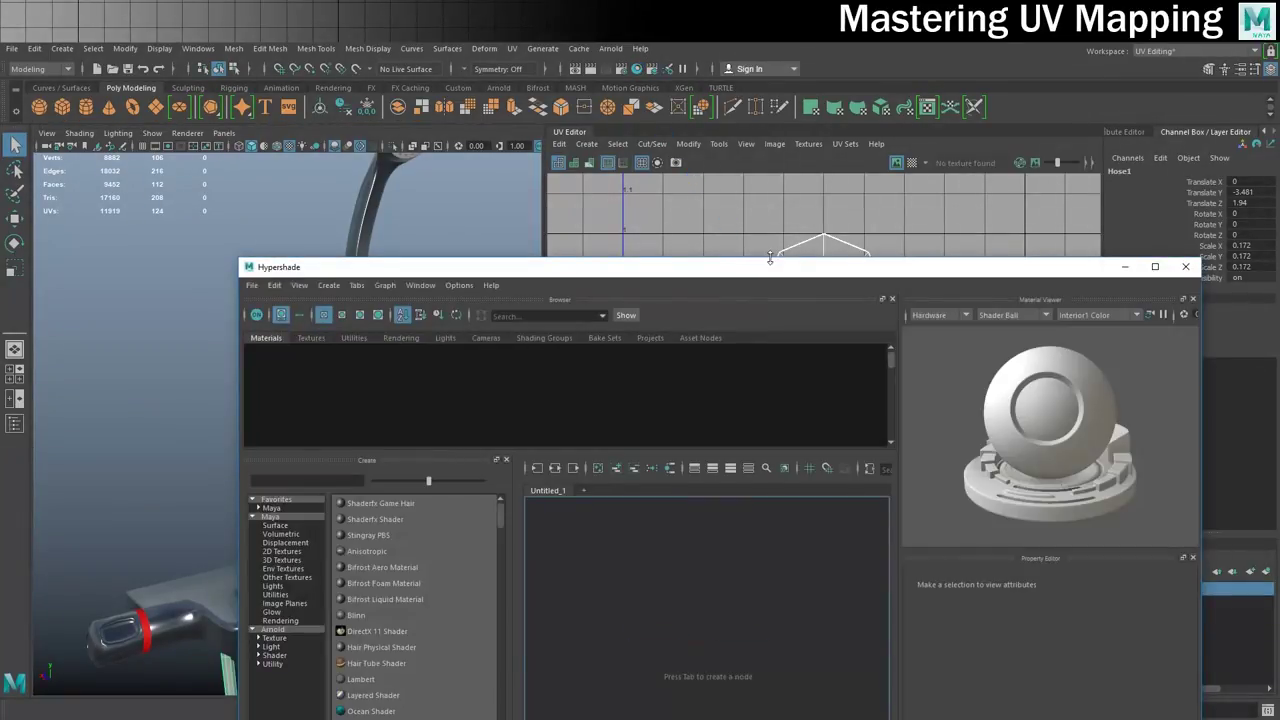
left_click_drag(771, 271, 643, 106)
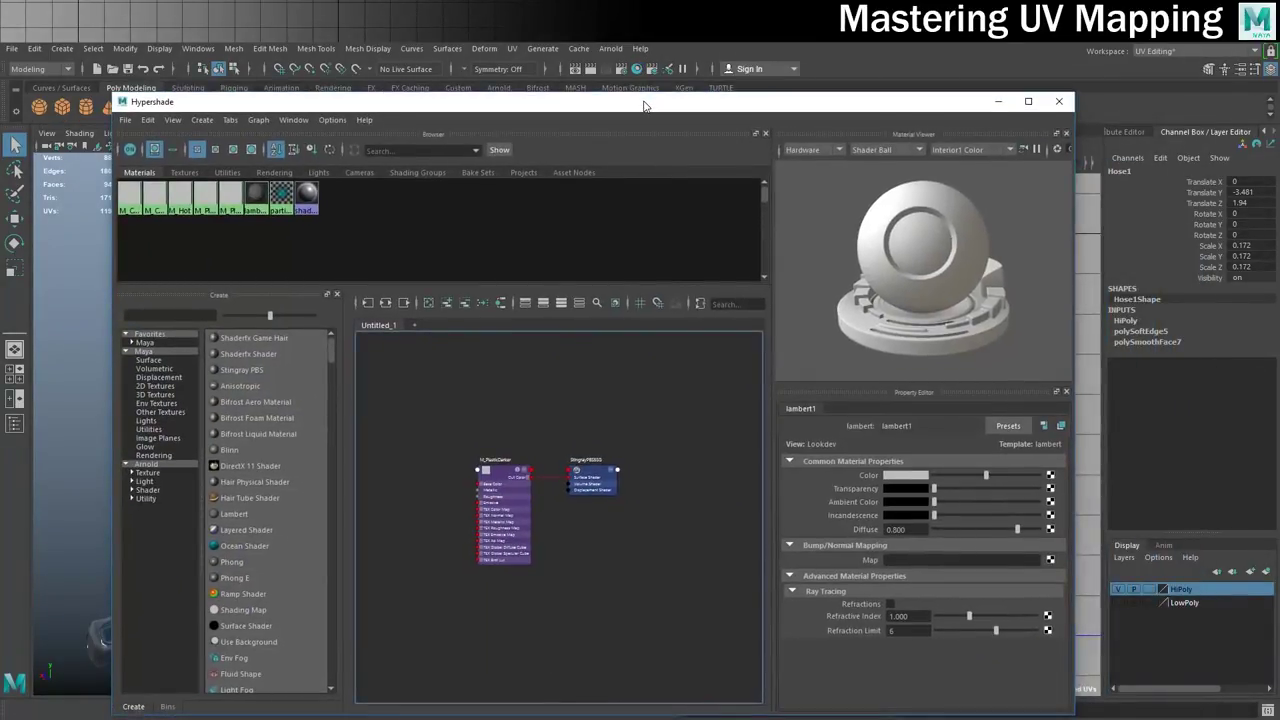
double_click(643, 106)
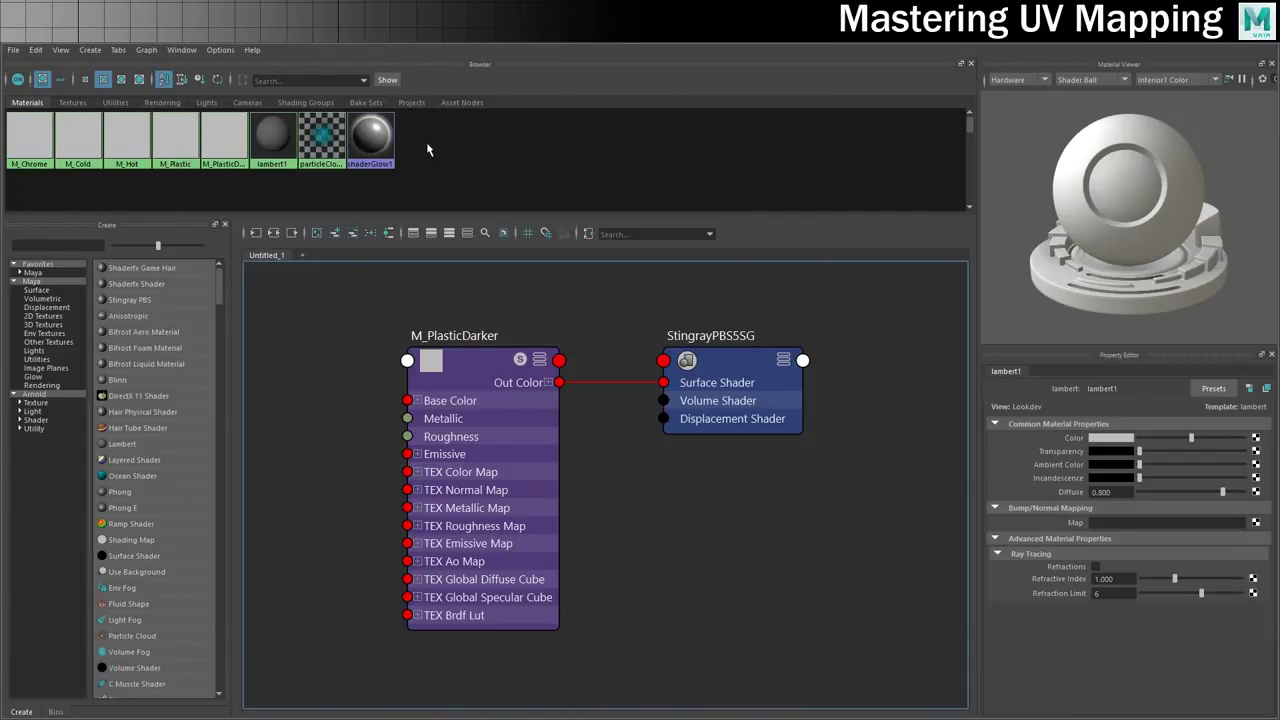
left_click(316, 233)
left_click(133, 299)
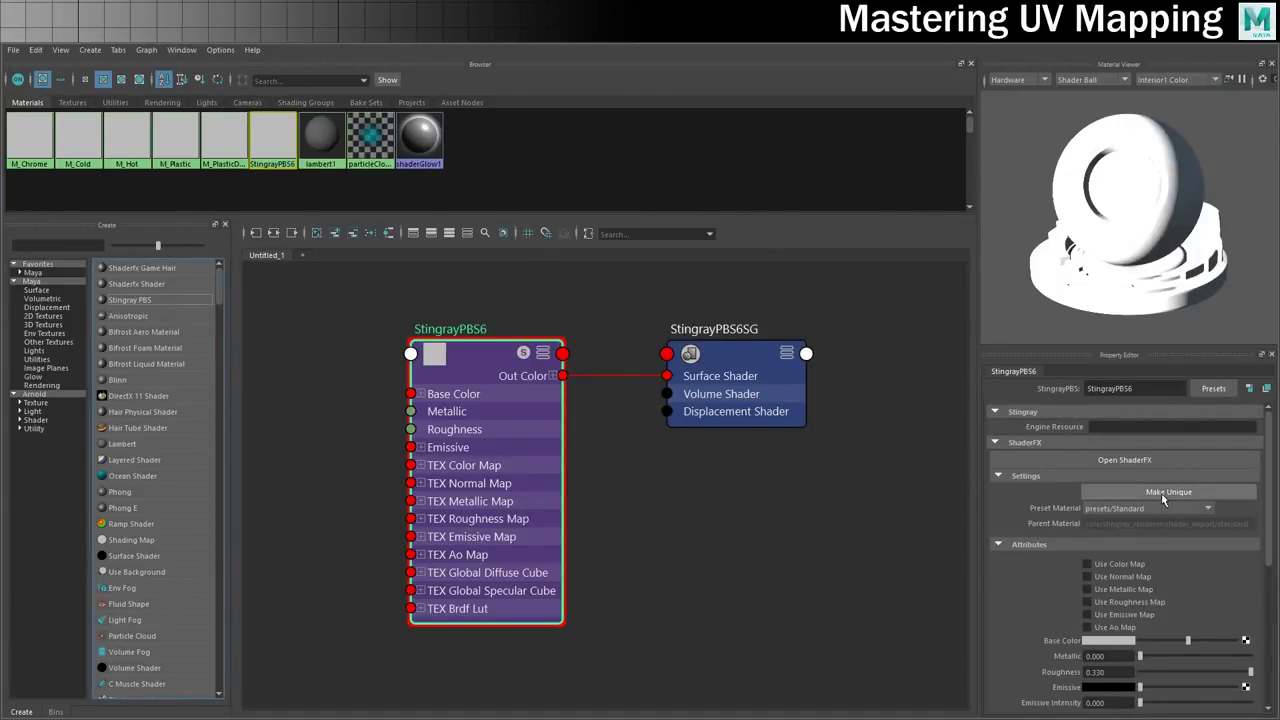
left_click_drag(1140, 390, 907, 368)
type("M_ShowerHose")
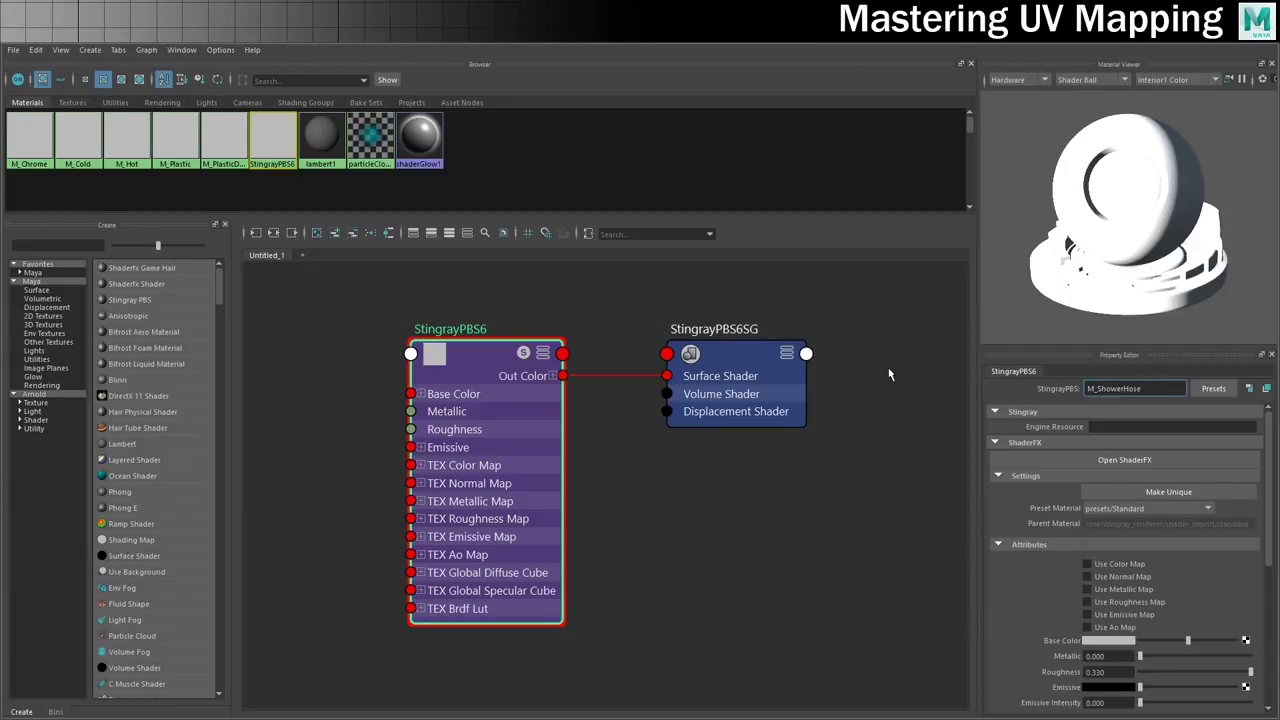
key("Return")
Set the M_ShowerHose material's metallic value to 1 and its roughness to 0.2.
scroll(1194, 496, "down", 2)
double_click(1101, 576)
type("1")
key("Return")
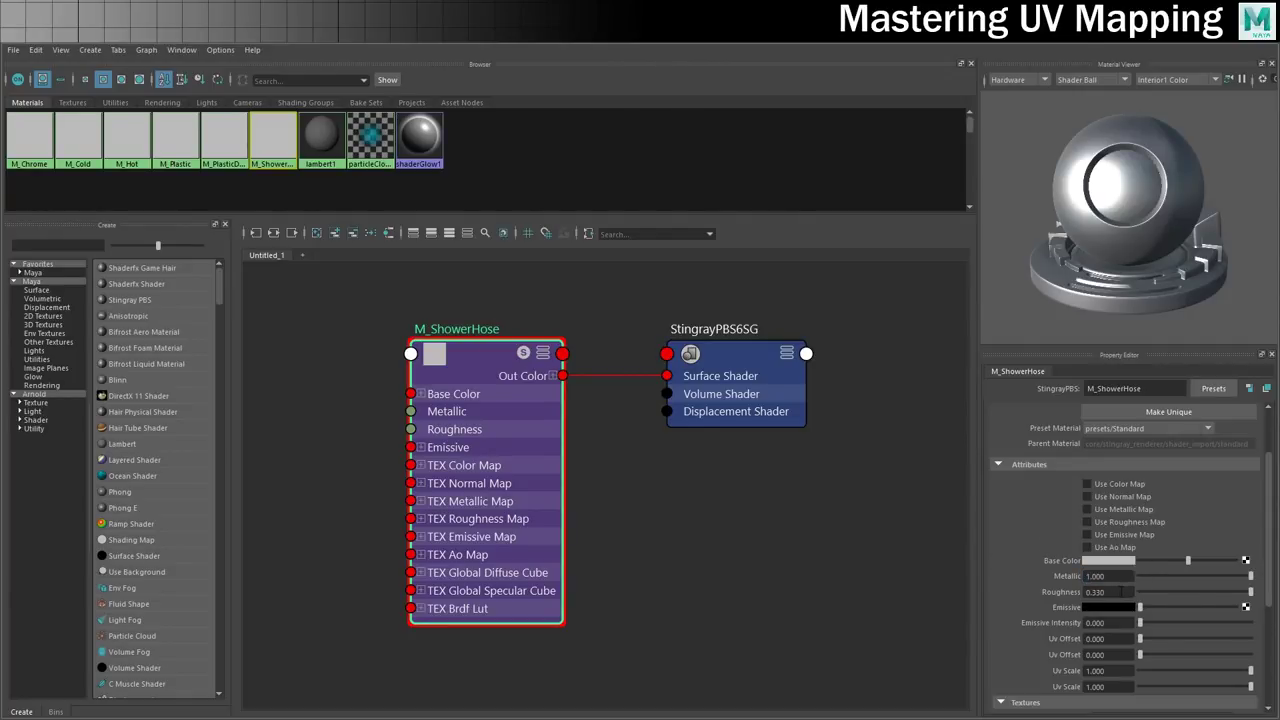
double_click(1121, 592)
type("0.2")
key("Return")
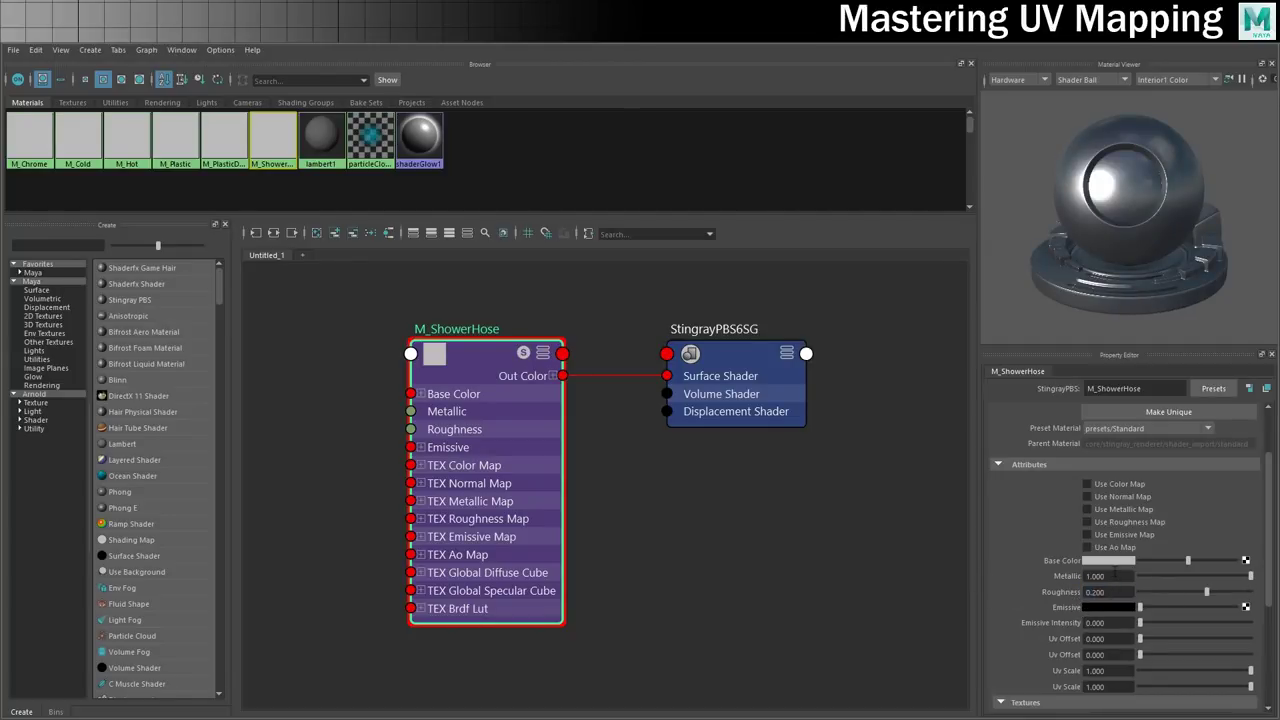
Enable the M_ShowerHose normal map, load T_ShowerHose_N.tga into it, and preview the material on a sphere.
left_click(1103, 498)
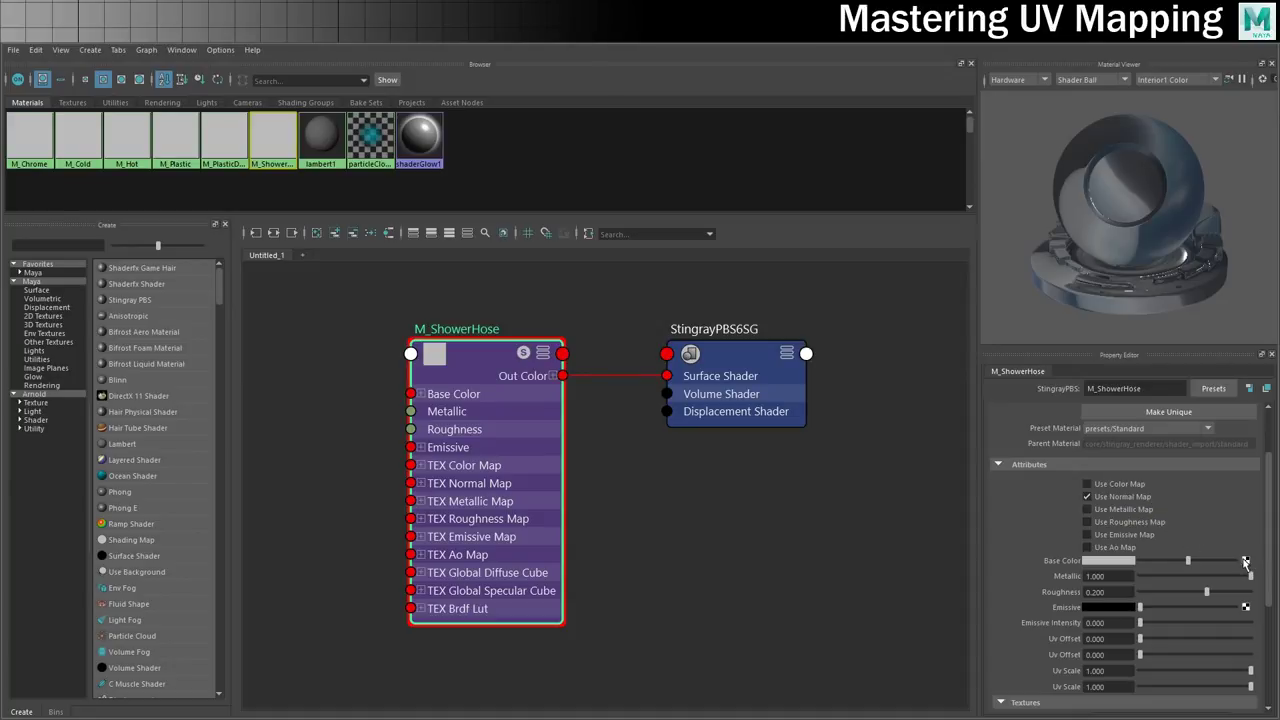
scroll(1075, 575, "down", 3)
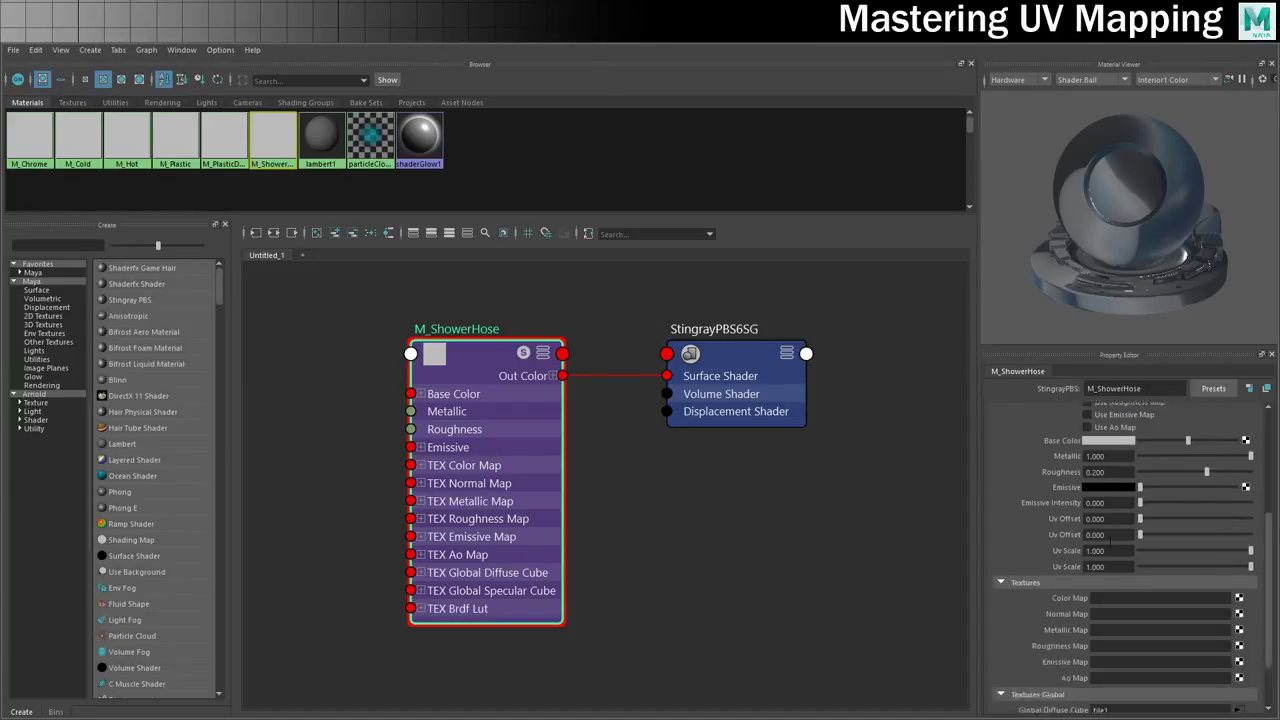
left_click(1238, 576)
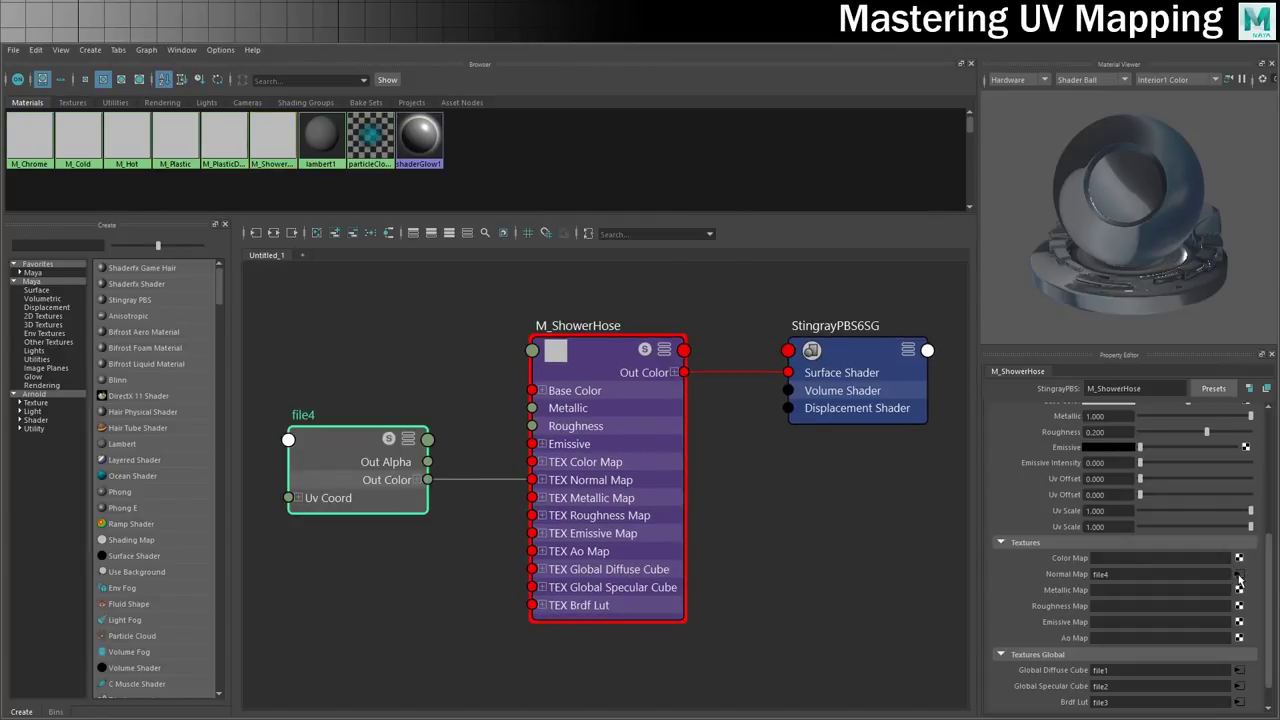
left_click(1260, 482)
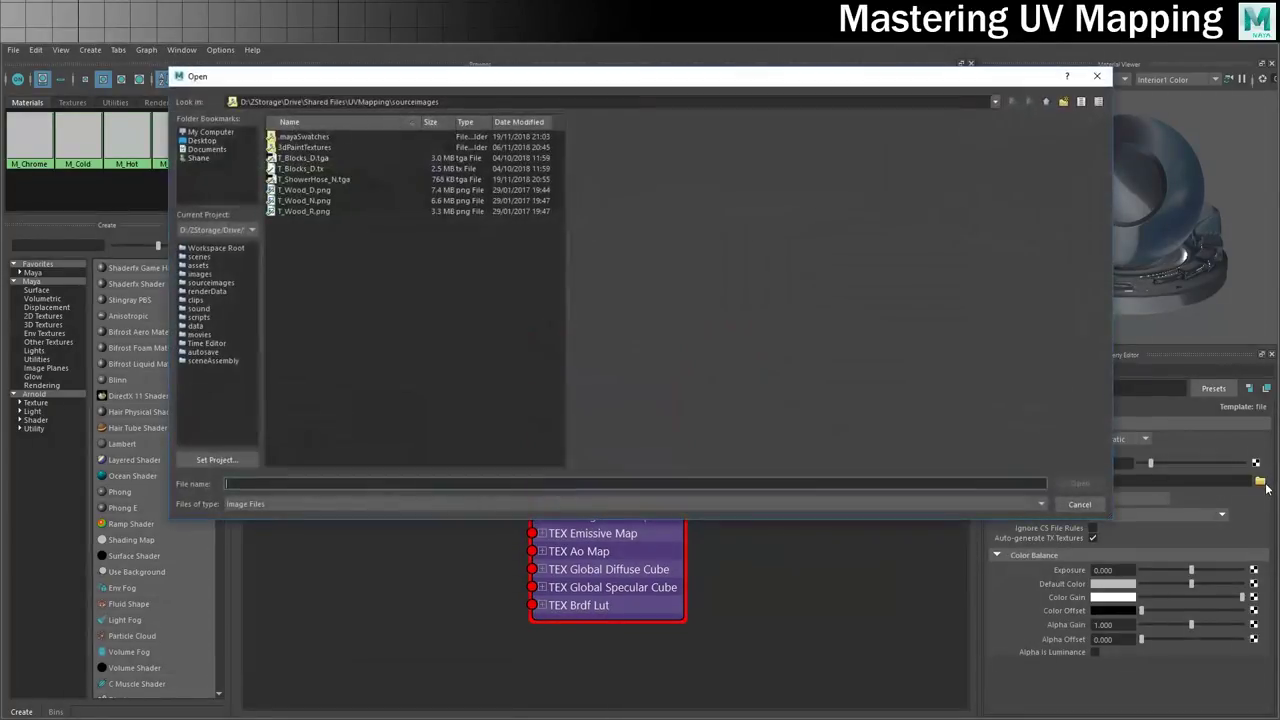
left_click(317, 180)
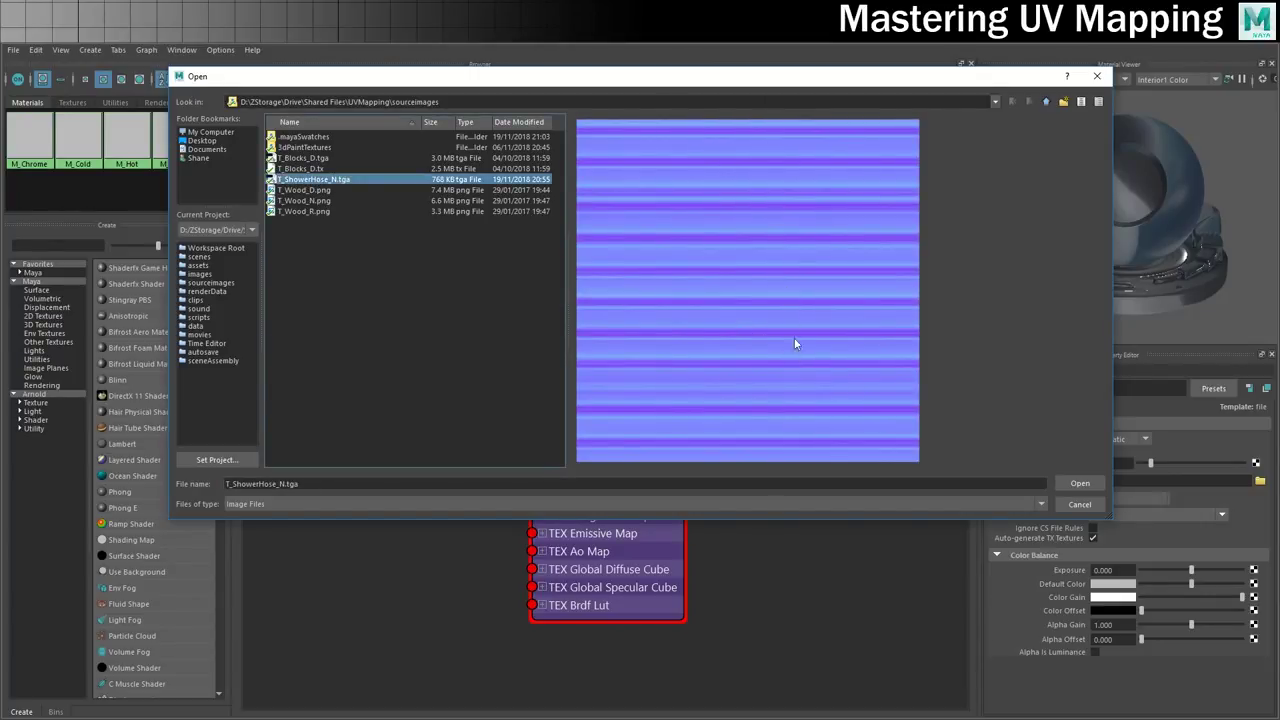
left_click(1080, 484)
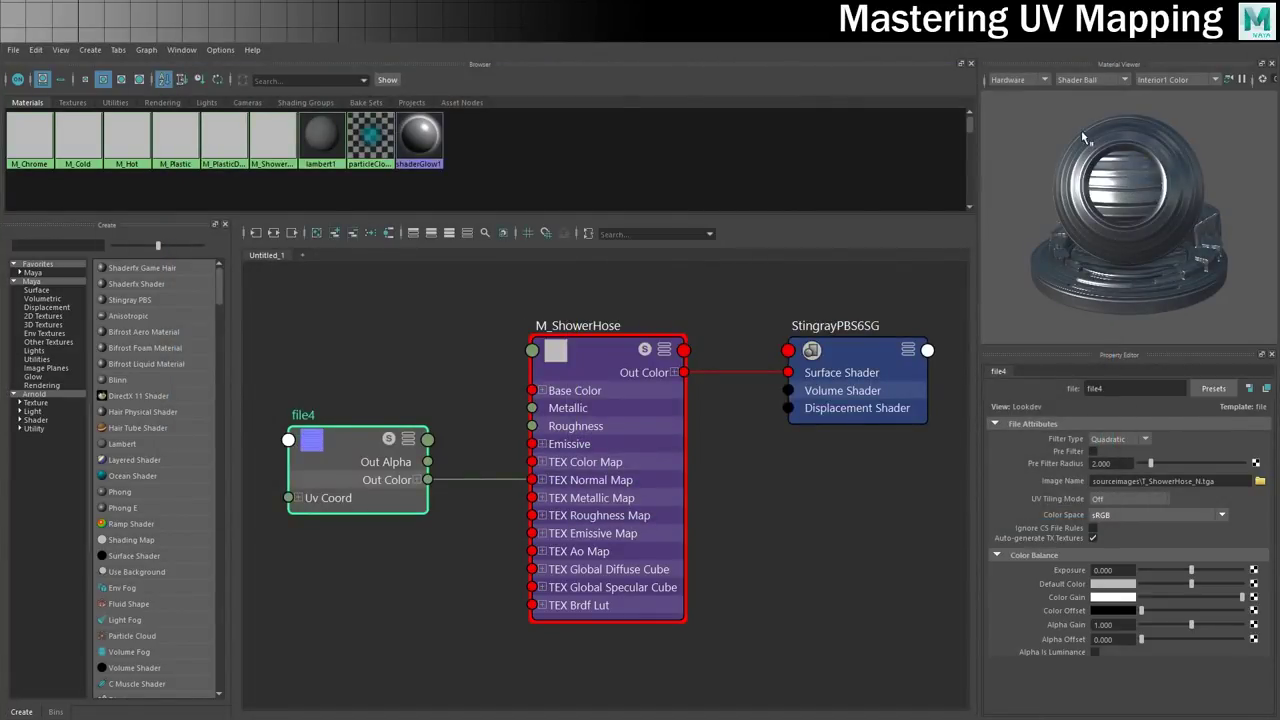
left_click(1076, 82)
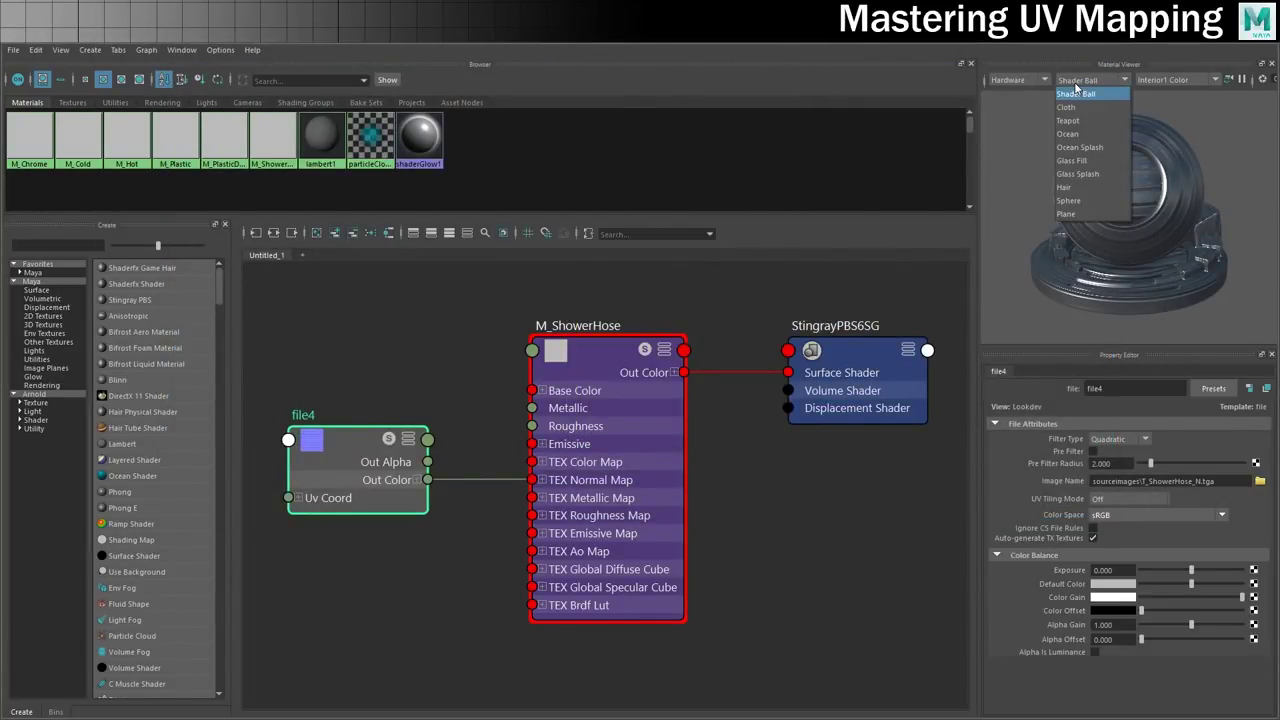
left_click(1089, 203)
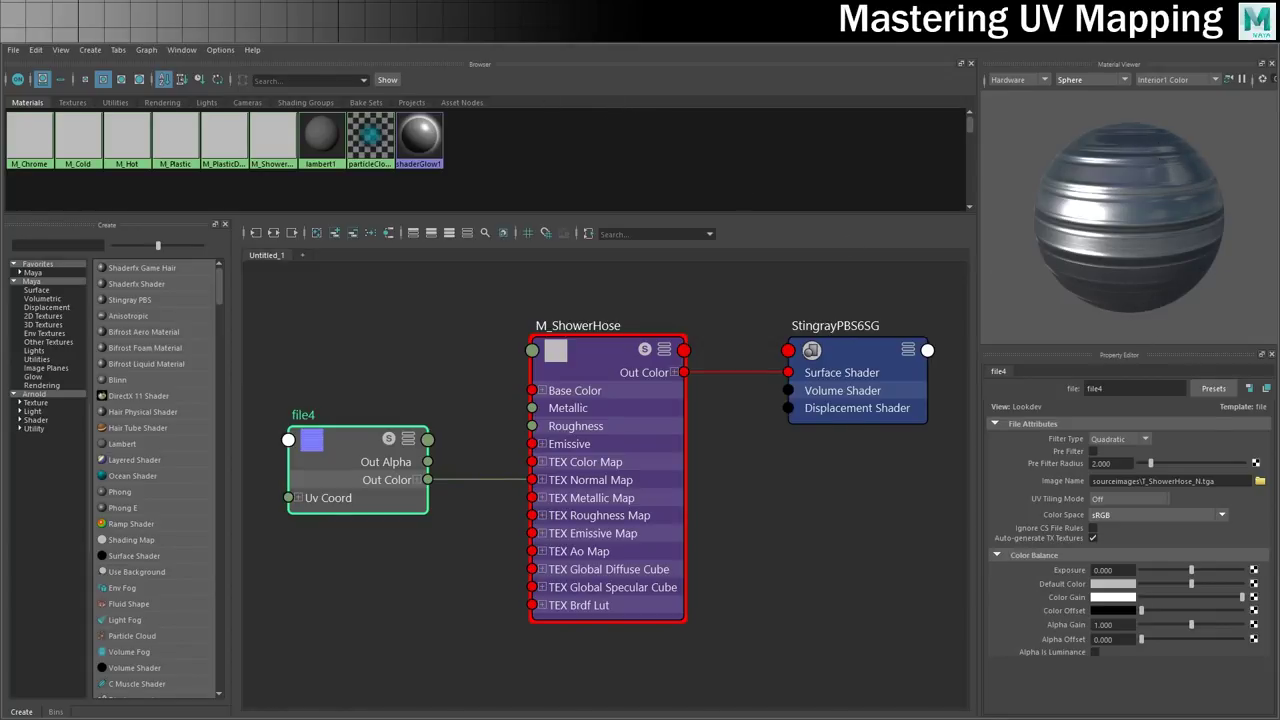
Add an enlarged viewport beside the Hypershade's material browser and display its scene shaded with textures.
left_click(181, 49)
left_click(196, 144)
left_click_drag(439, 206, 848, 145)
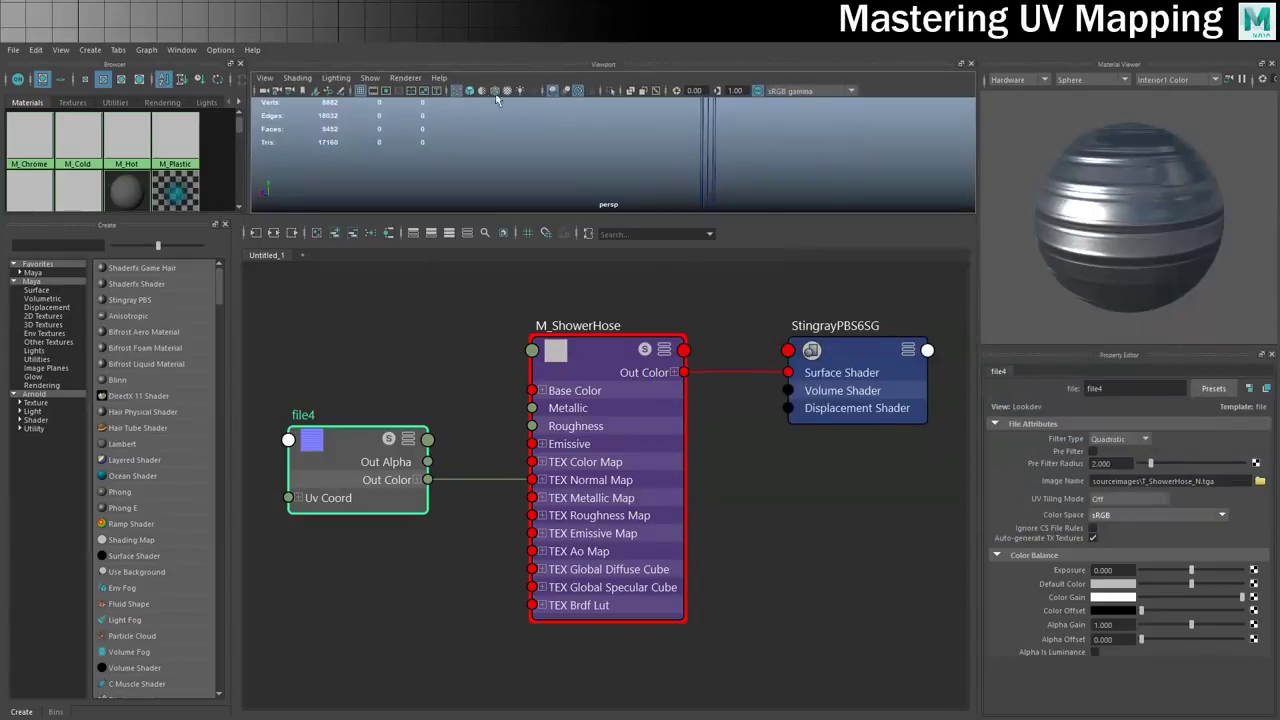
left_click_drag(245, 147, 618, 370)
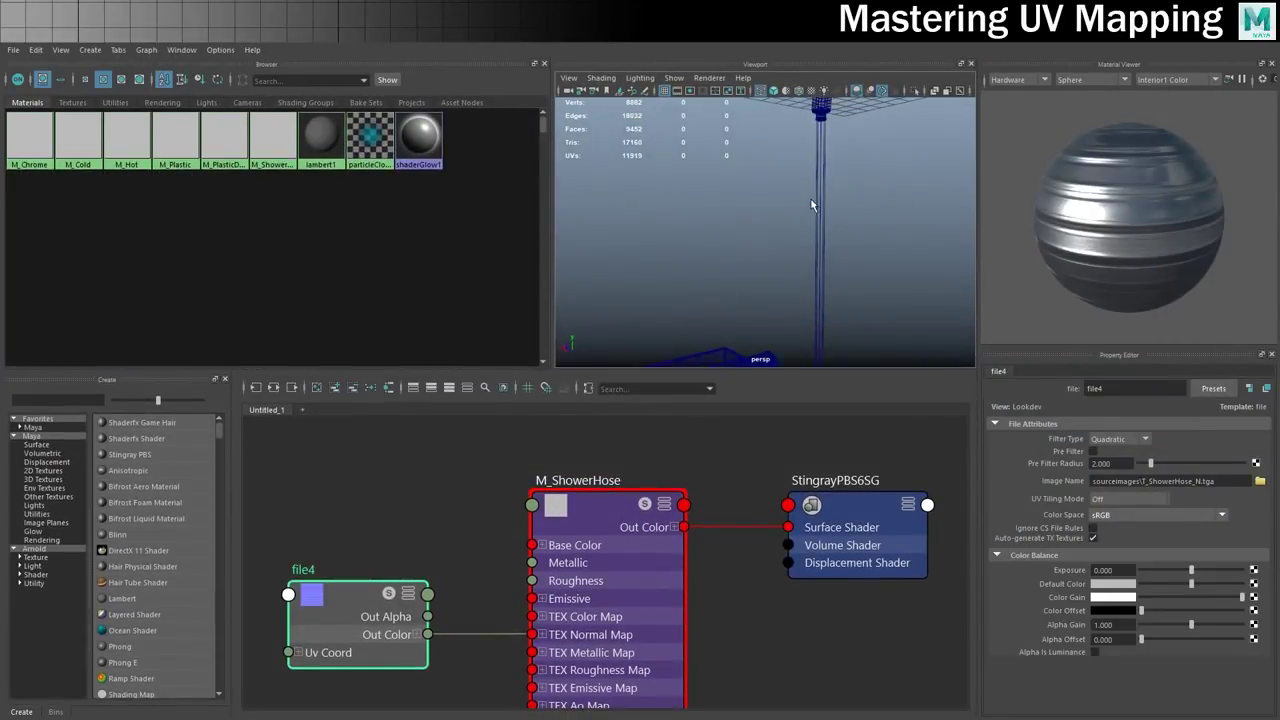
key("6")
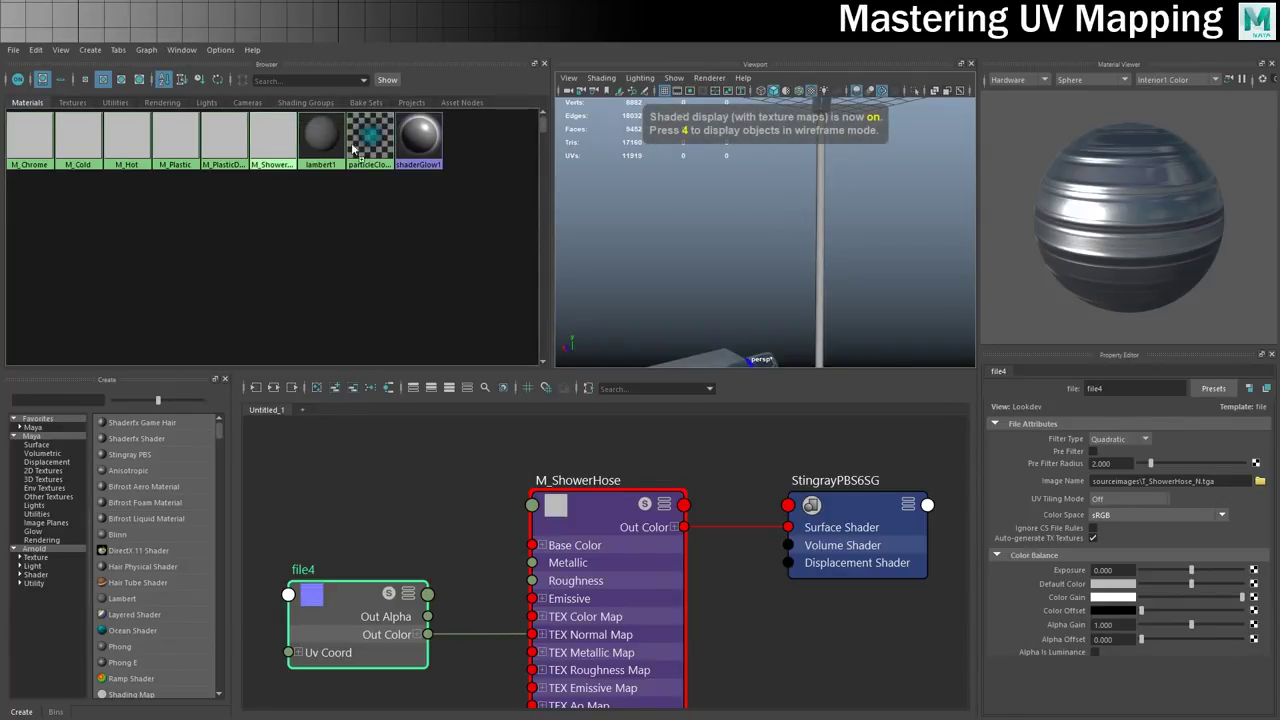
Assign M_ShowerHose to the shower hose and inspect the material on the hose up close.
left_click(893, 235)
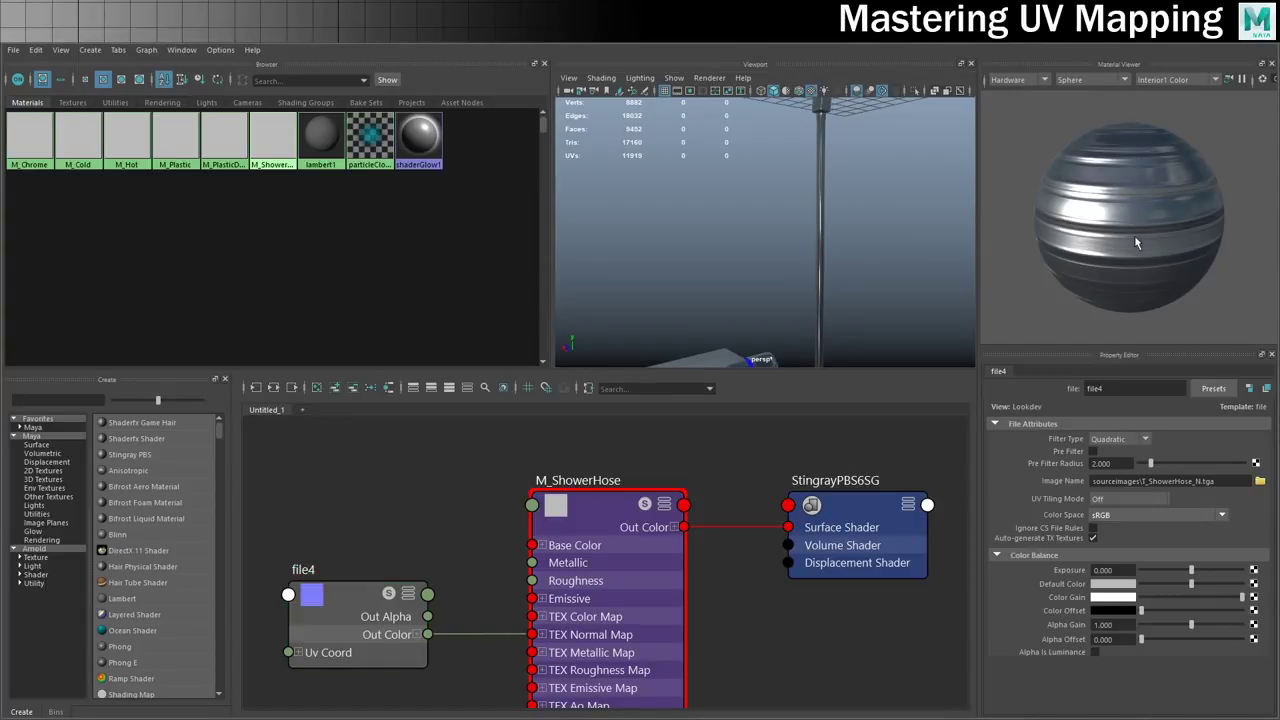
scroll(873, 223, "up", 5)
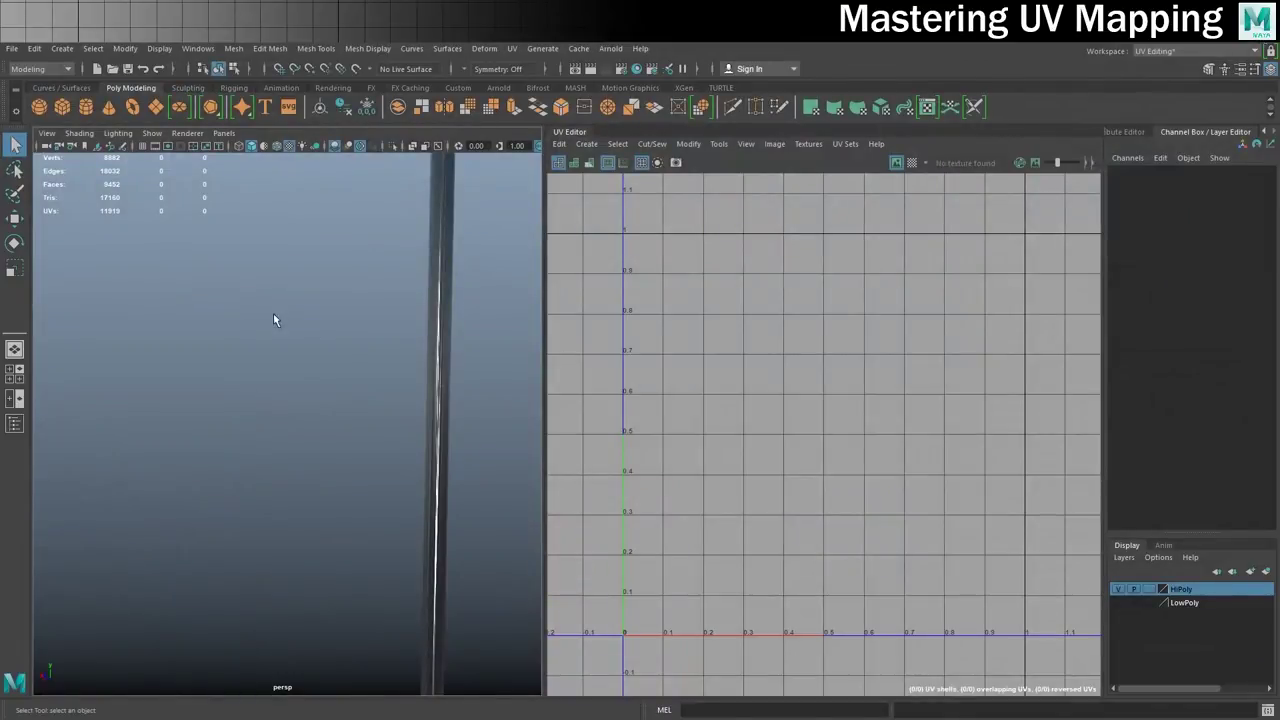
scroll(371, 309, "down", 5)
Apply an automatic UV projection to the shower hose, then return to object mode and inspect the textured surface.
left_click_drag(364, 427, 419, 356, "alt")
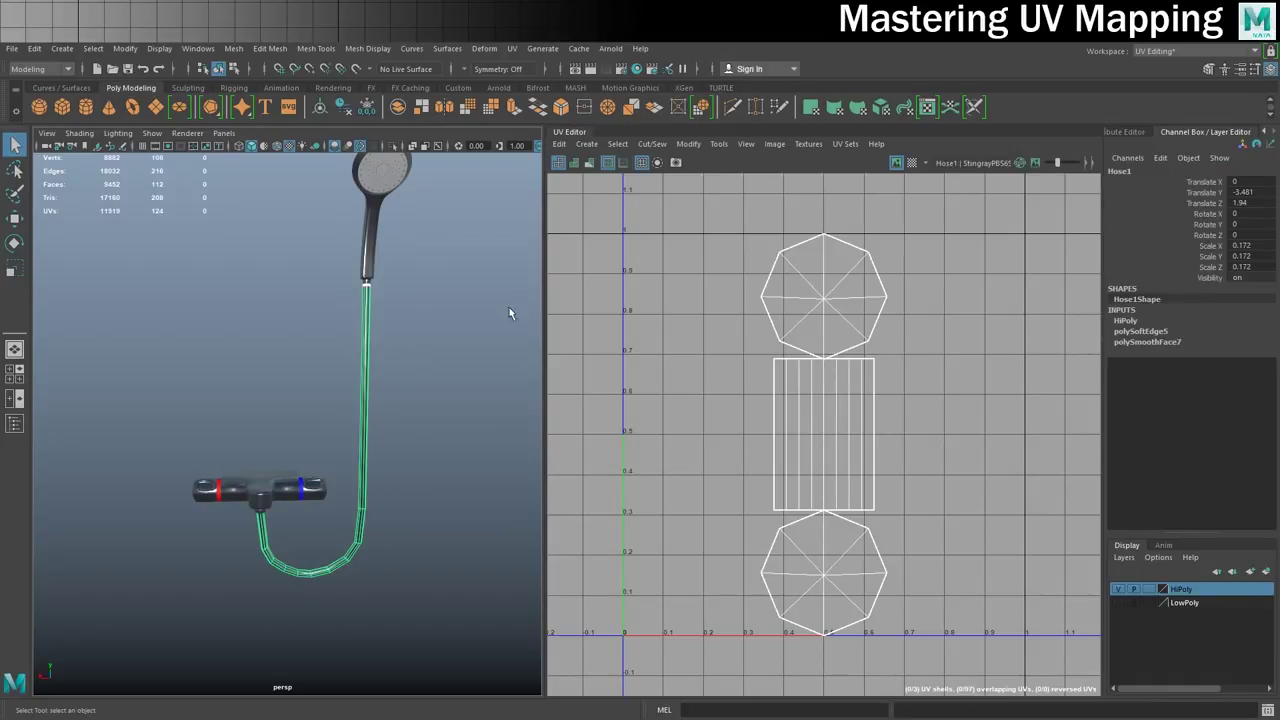
left_click(512, 48)
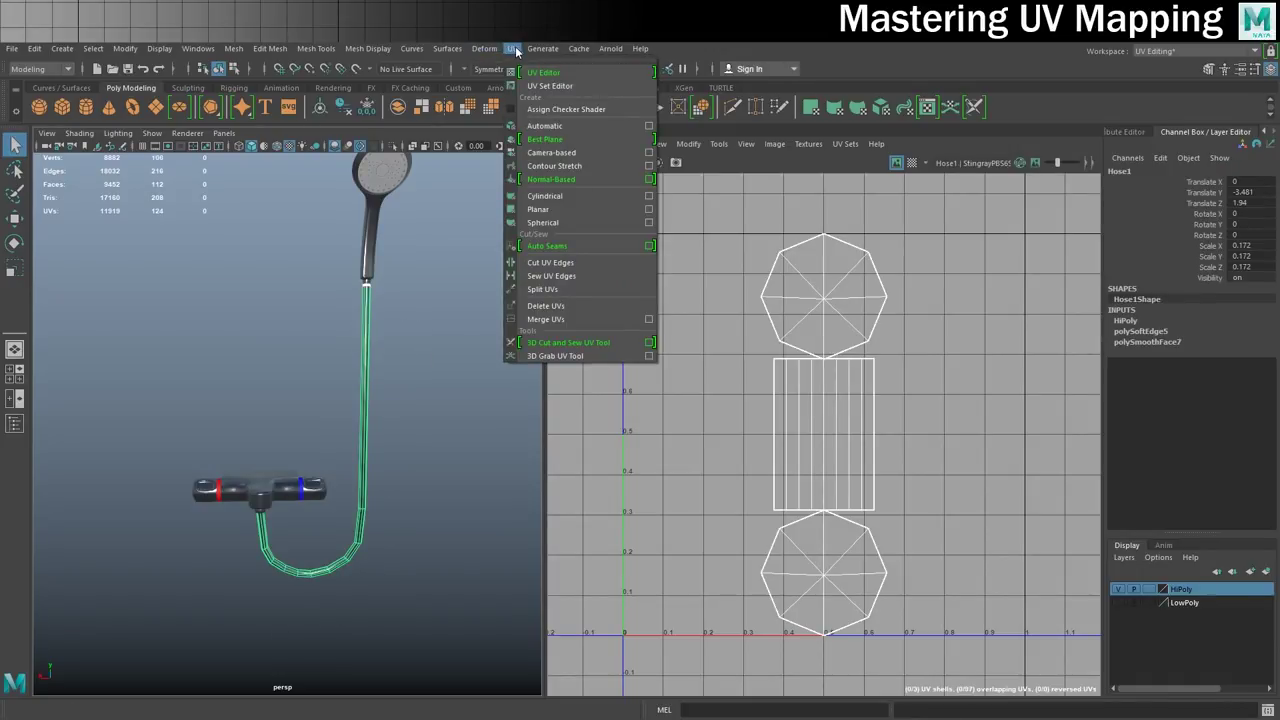
left_click(566, 126)
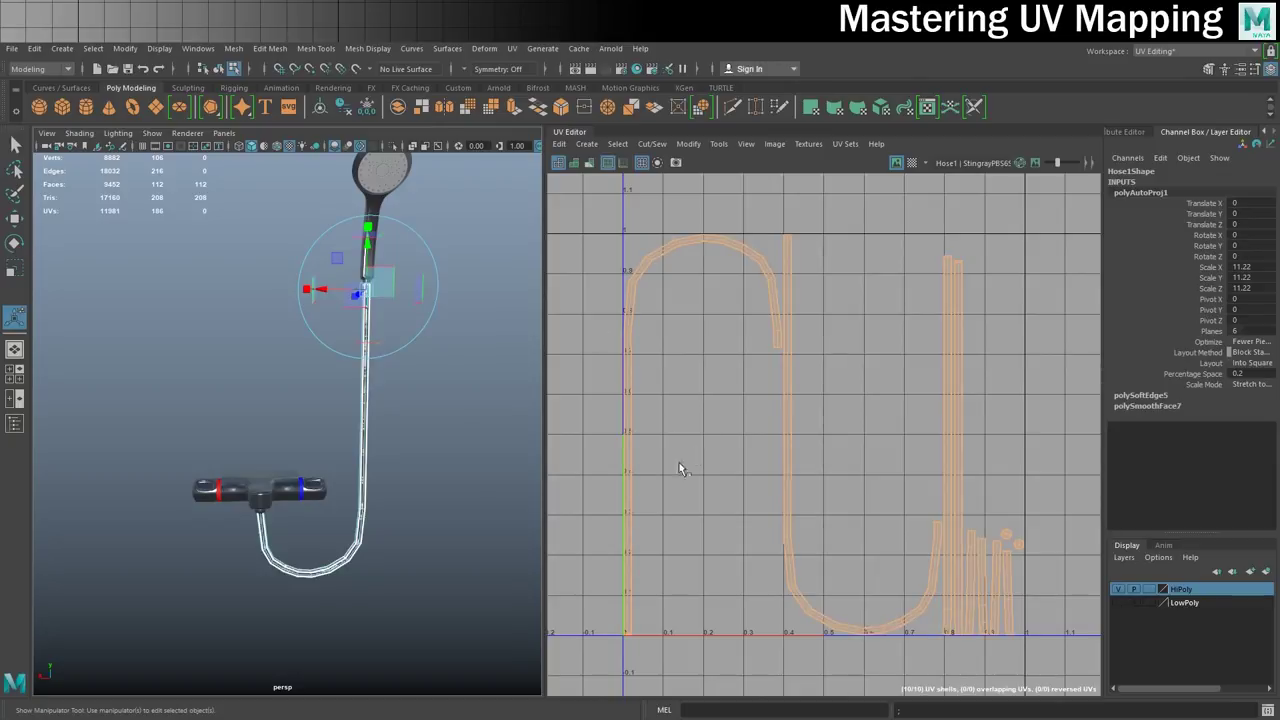
left_click(428, 434)
scroll(445, 425, "up", 5)
right_click(466, 348)
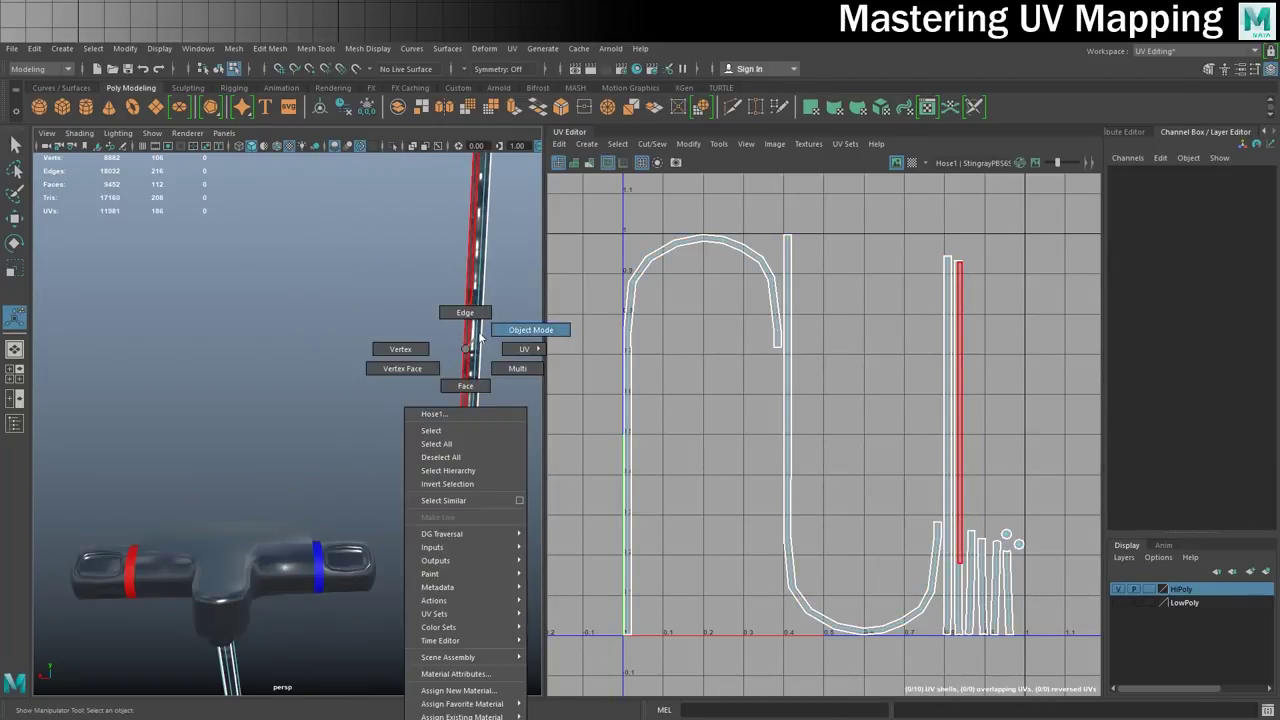
right_click_drag(477, 341, 530, 329)
left_click(351, 388)
scroll(351, 388, "down", 5)
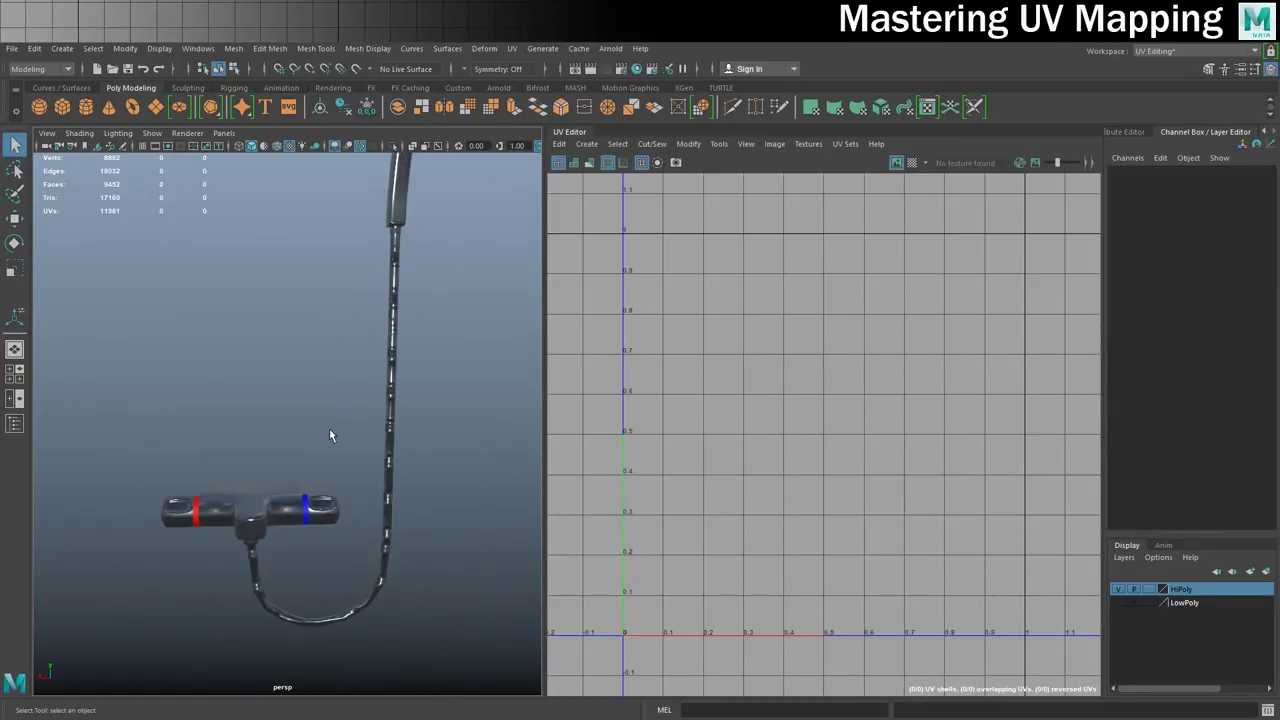
Select all of the shower hose's UV edges and frame them in the UV Editor.
left_click_drag(332, 311, 419, 344)
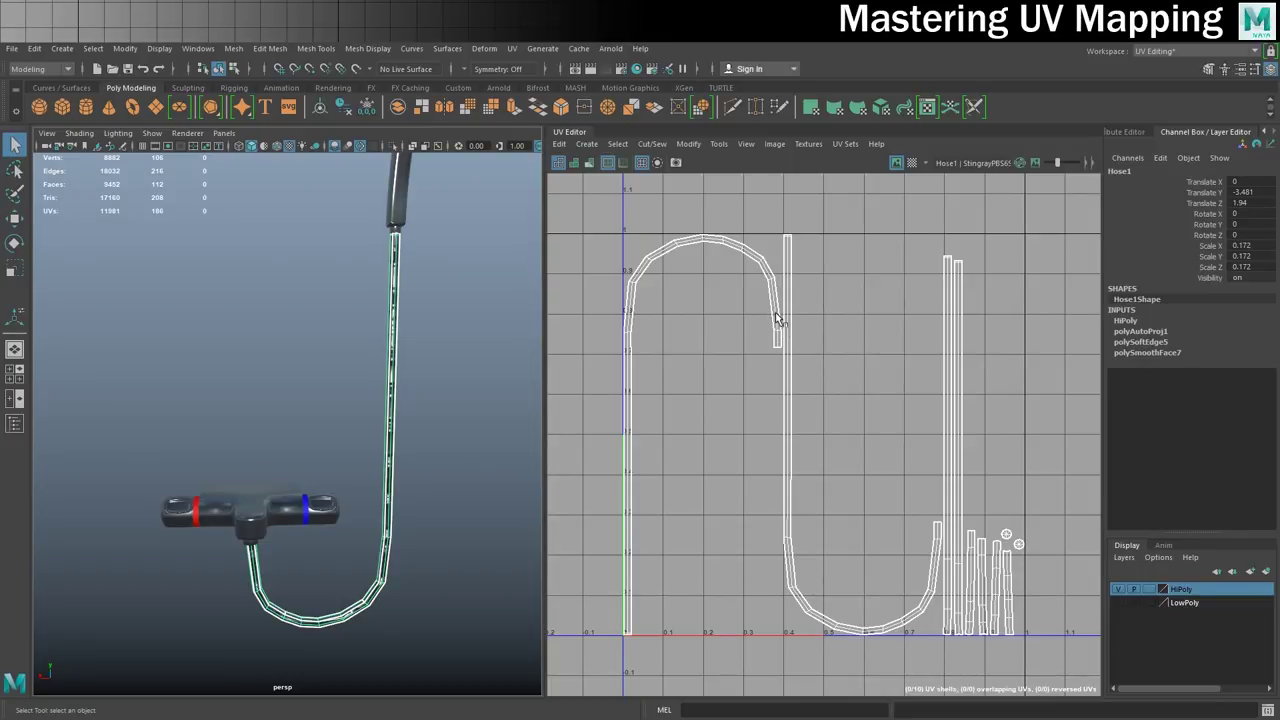
right_click_drag(775, 314, 769, 268)
scroll(725, 283, "down", 2)
left_click_drag(572, 195, 1034, 625)
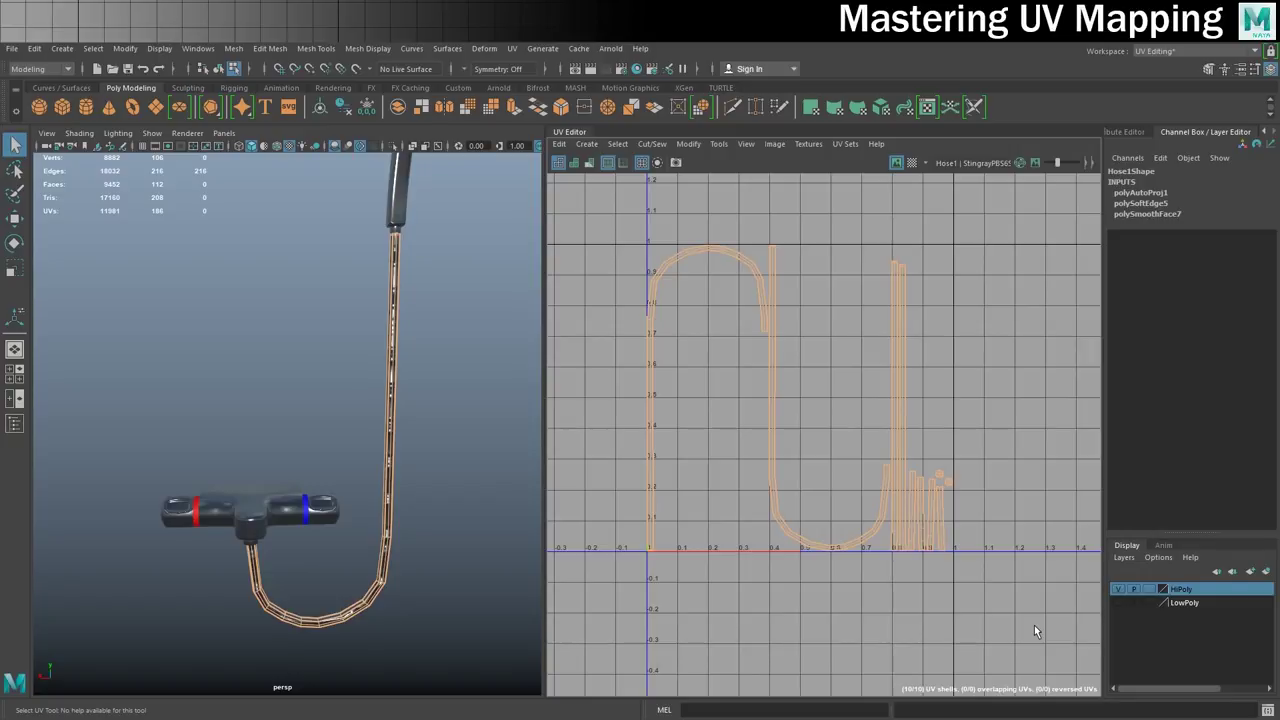
key("f")
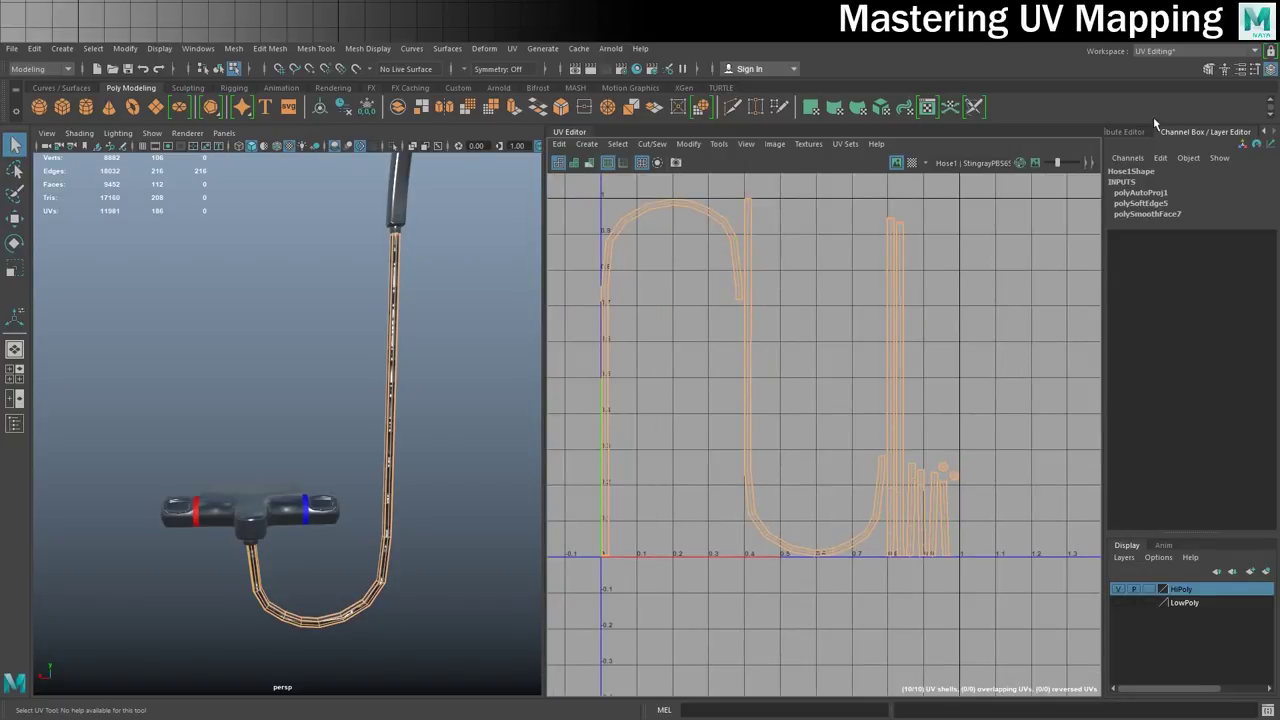
Stitch the shower hose's UV shells together along all selected edges with the UV Toolkit's A to B option.
left_click(1138, 132)
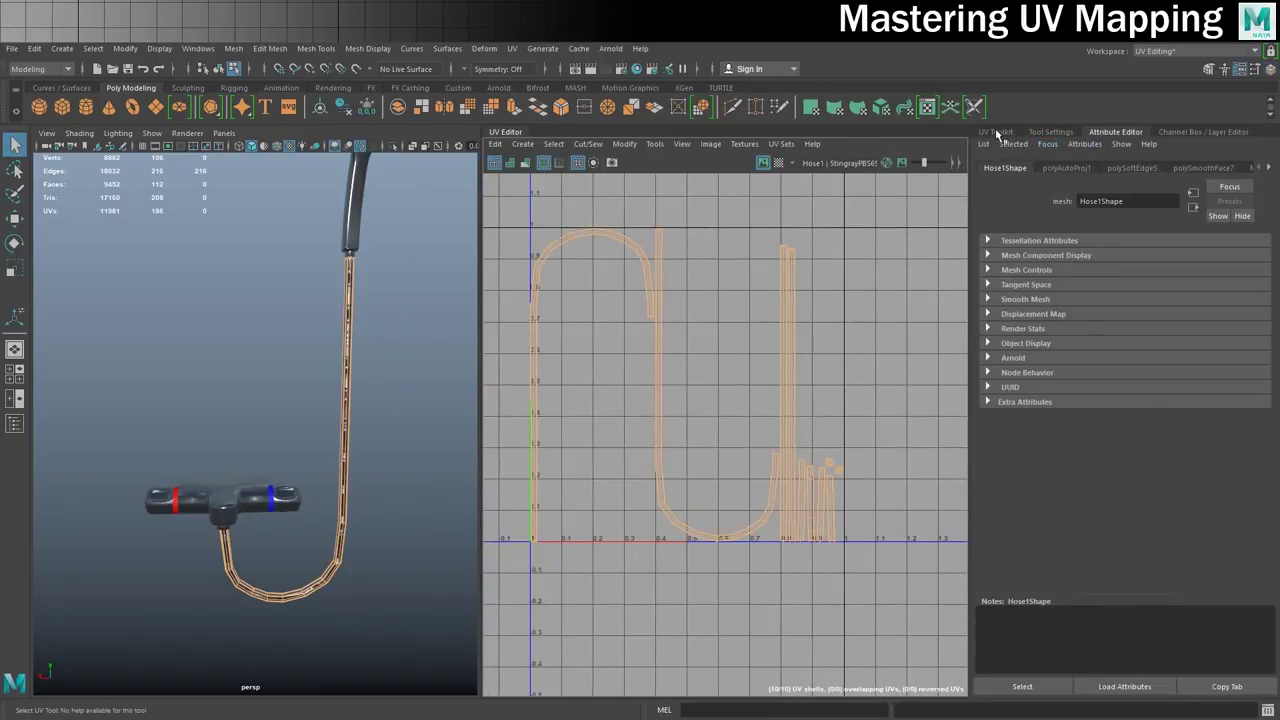
left_click(996, 132)
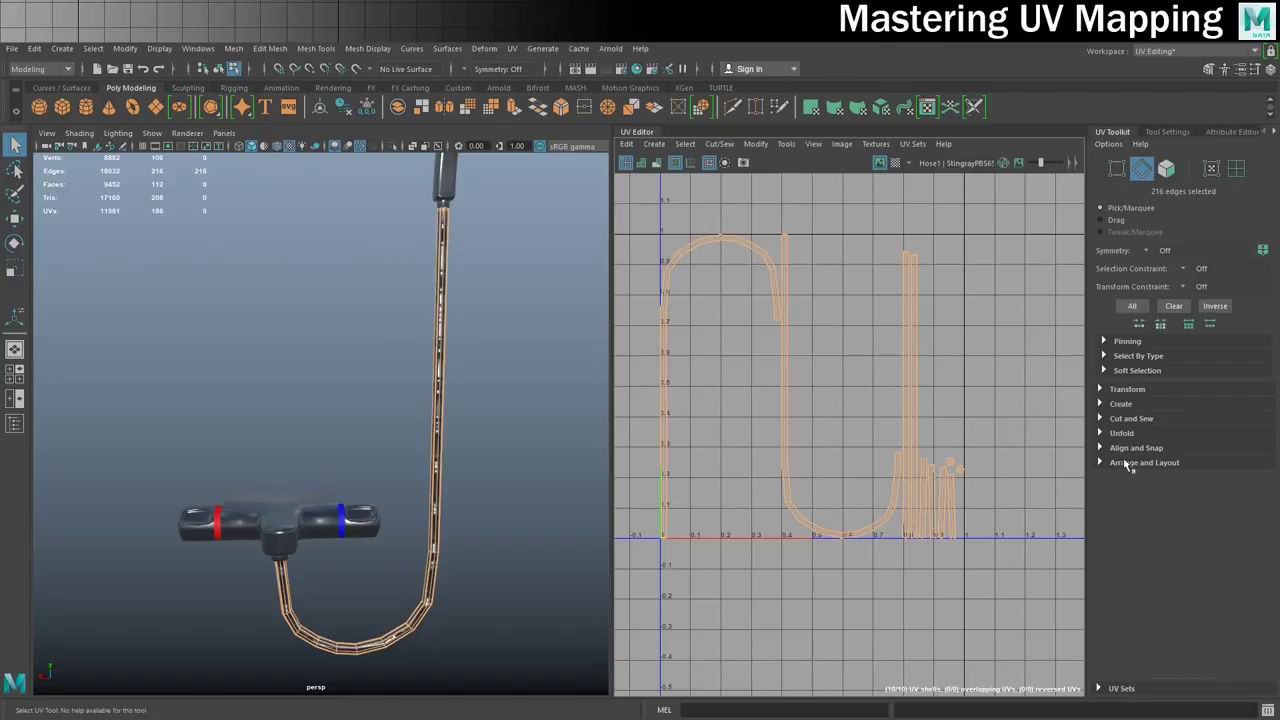
left_click(1120, 420)
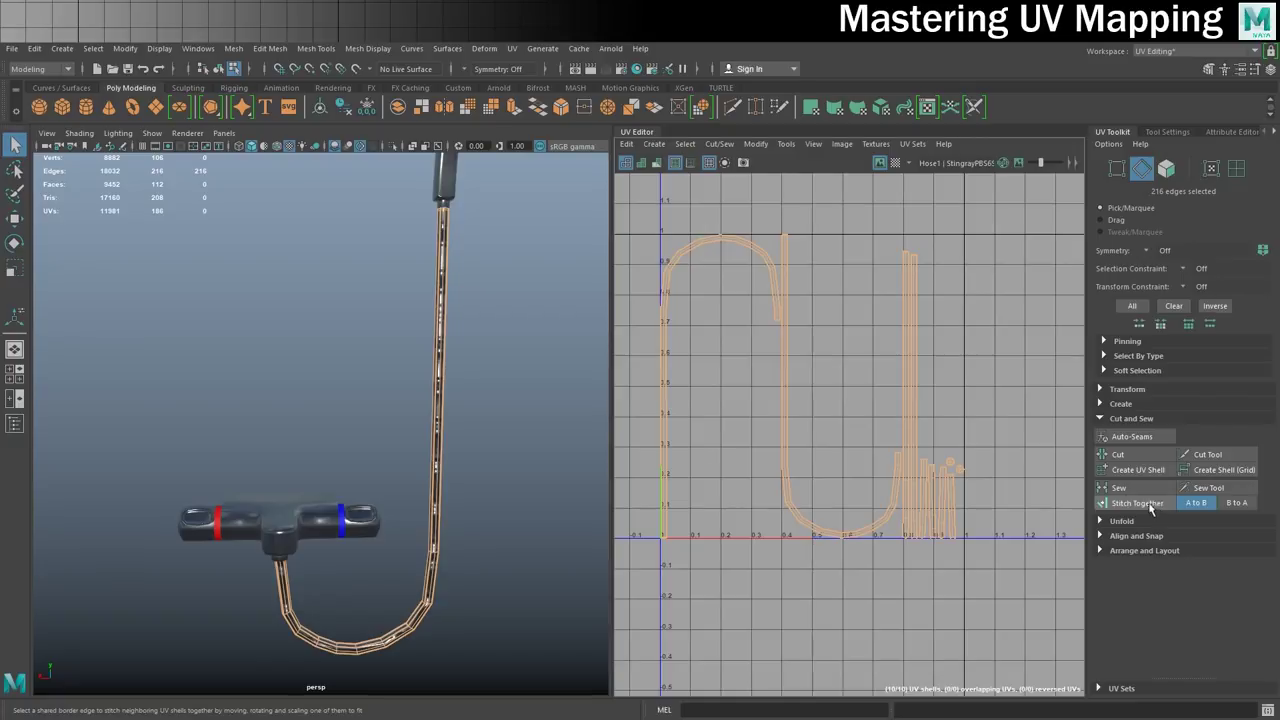
left_click(725, 145)
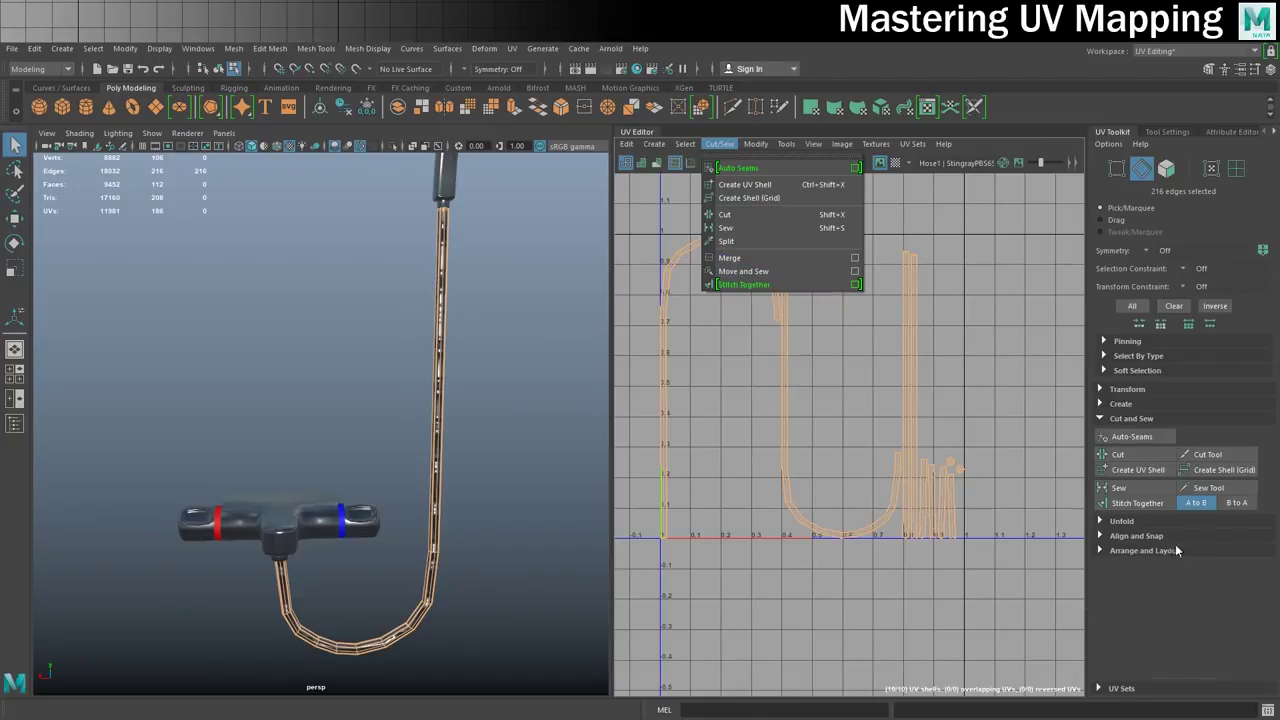
left_click(1138, 503)
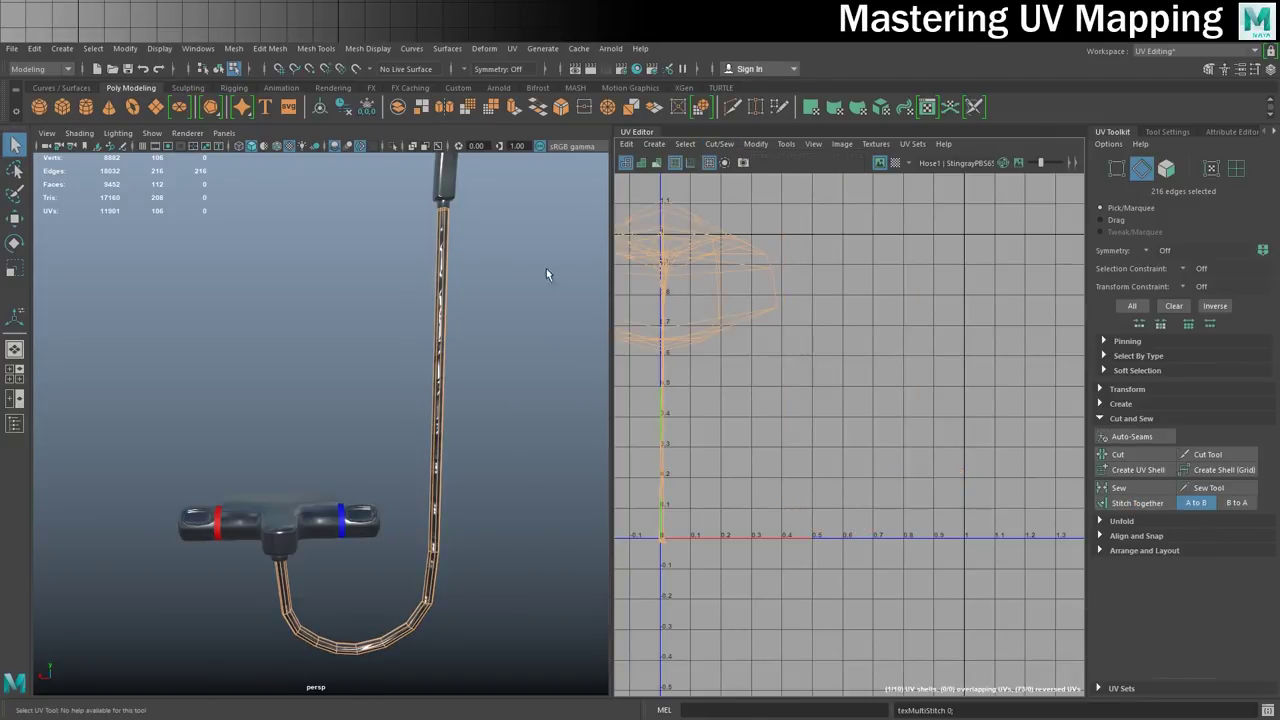
Select the stitched hose UV shell and move it horizontally to the middle of the 0 to 1 UV tile.
right_click_drag(684, 284, 624, 261)
left_click(672, 287)
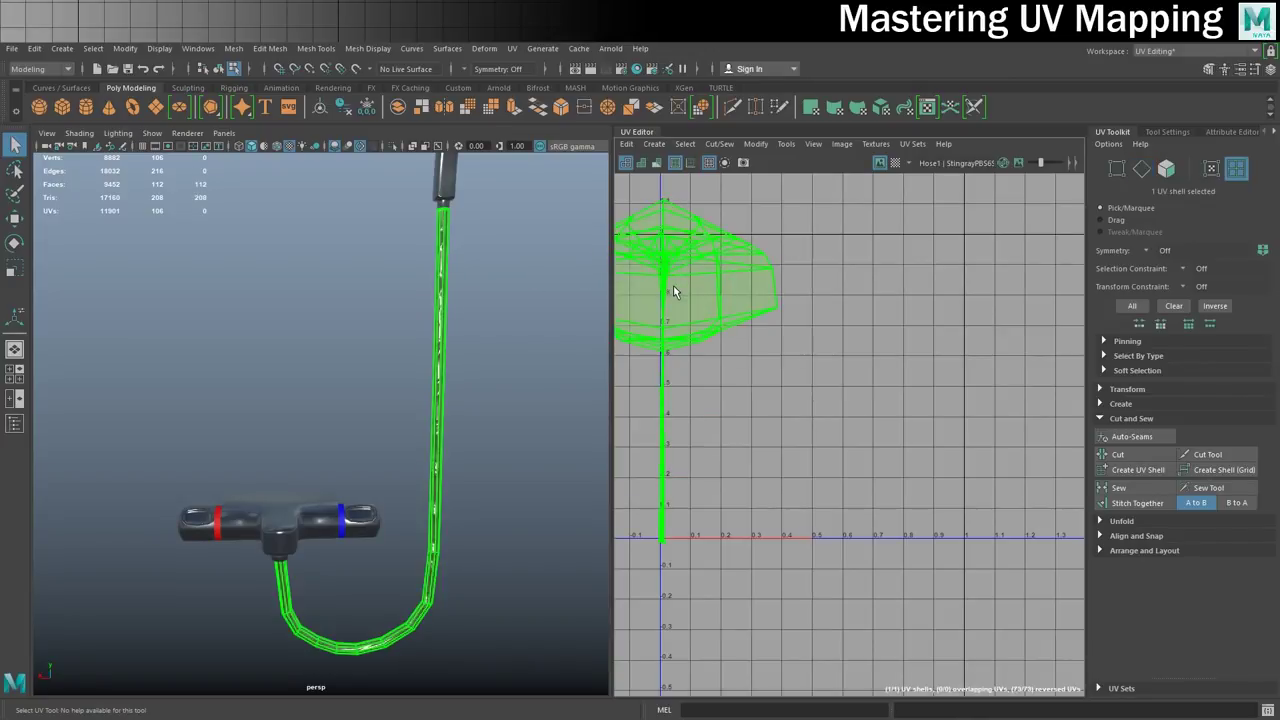
key("w")
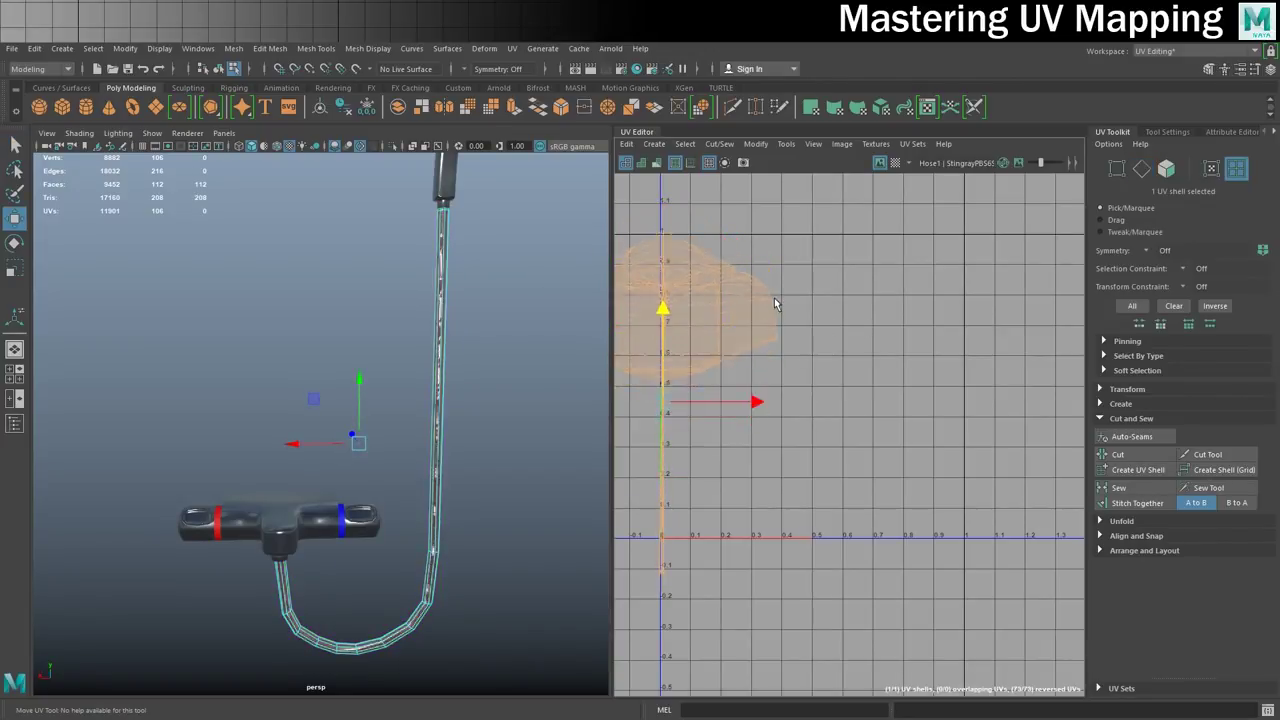
left_click_drag(661, 383, 813, 381)
left_click(962, 337)
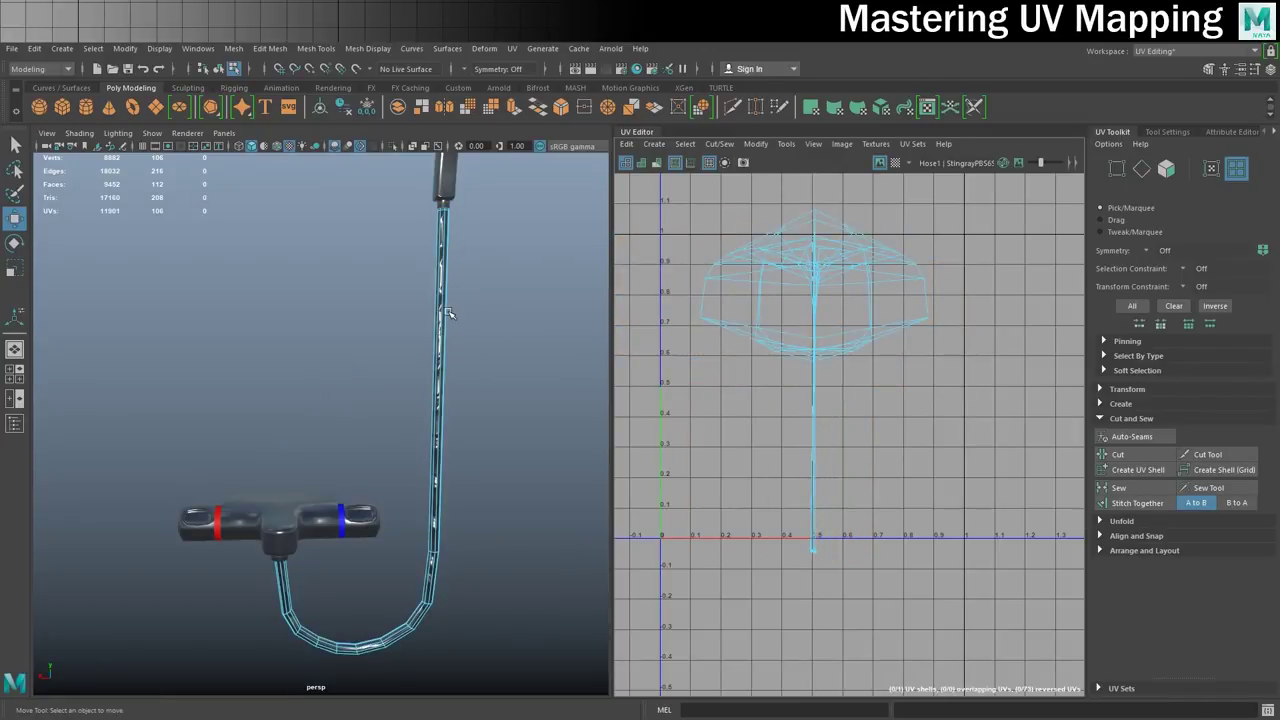
Reselect the shower hose as an object, show its channel values and freeze its transformations.
left_click(516, 310)
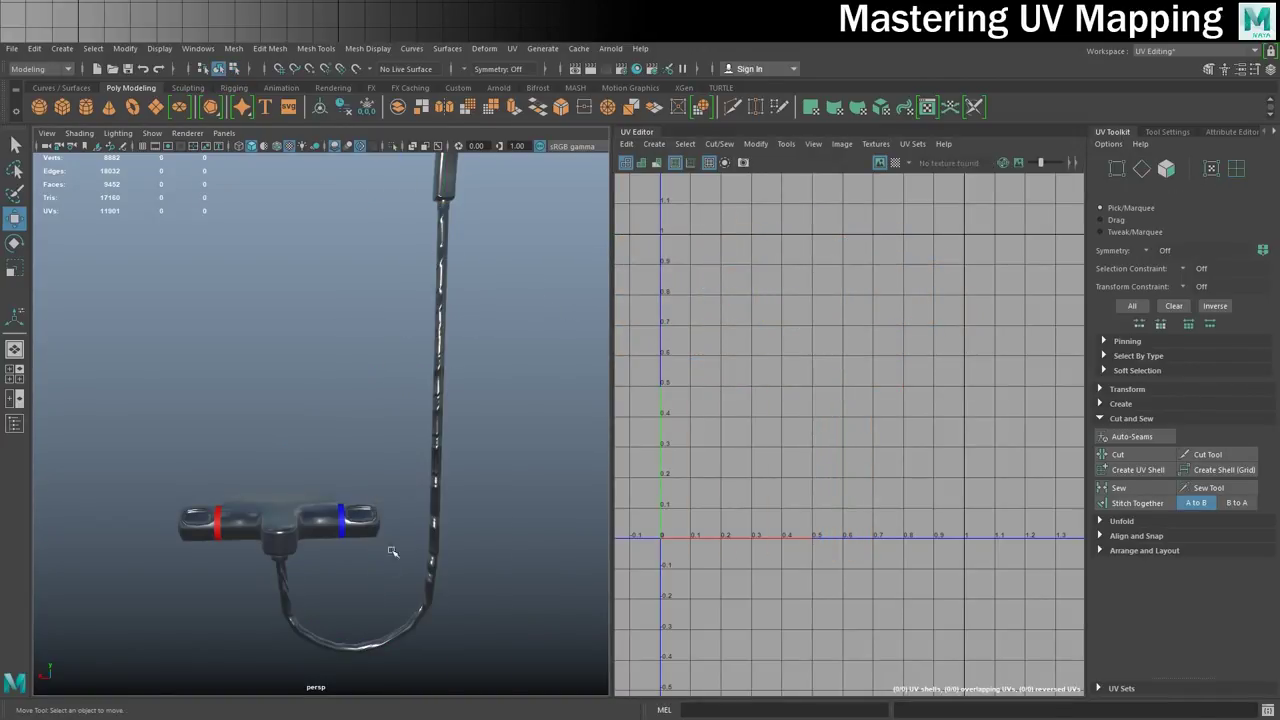
left_click(437, 336)
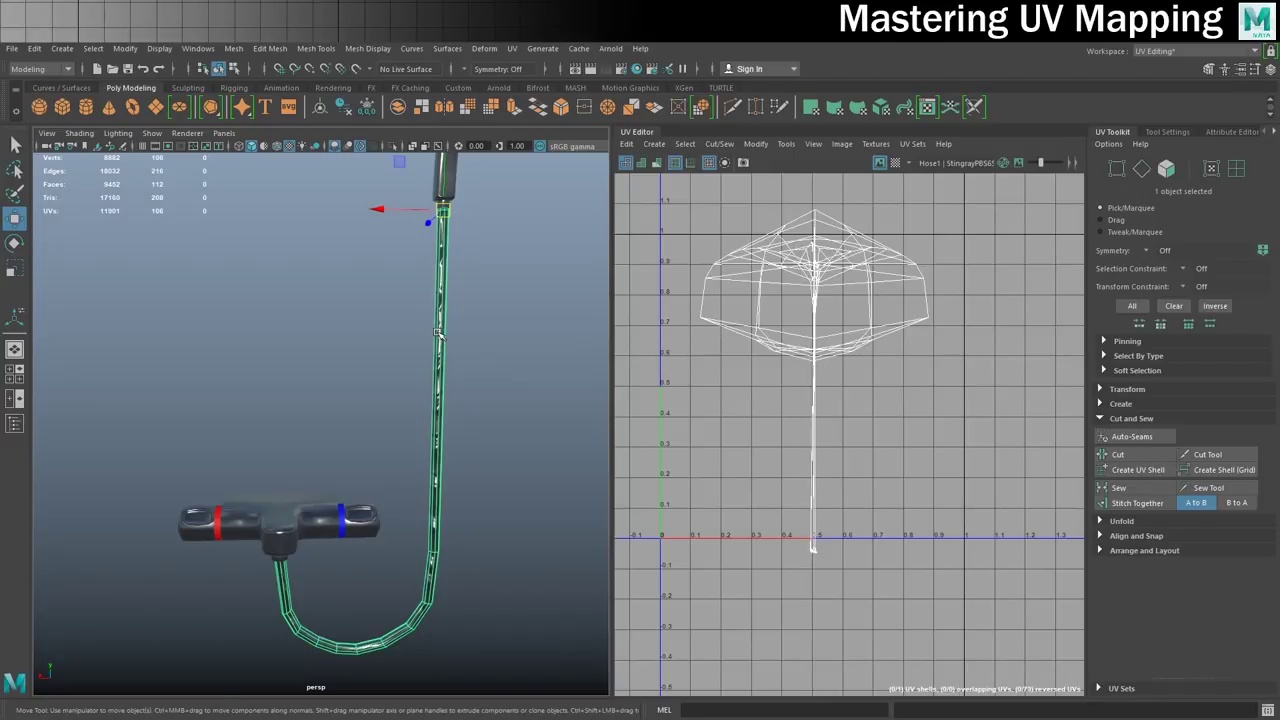
left_click(1274, 132)
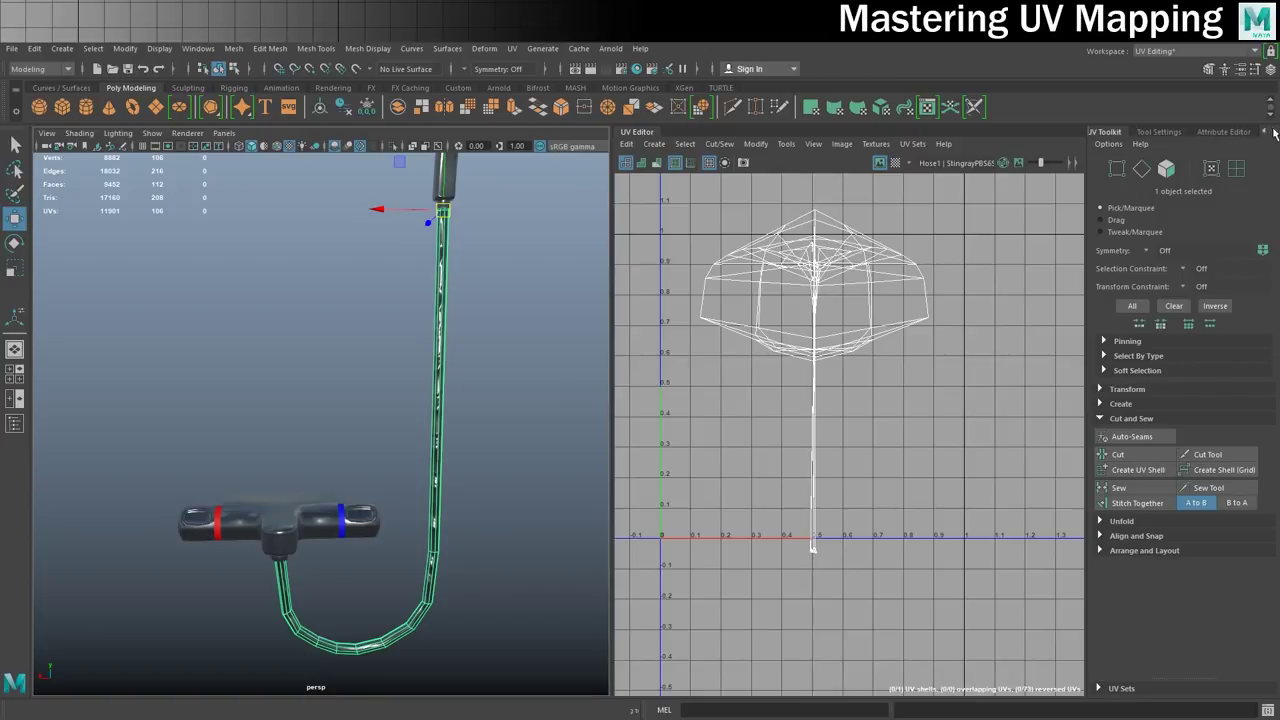
left_click(1274, 132)
left_click(1230, 132)
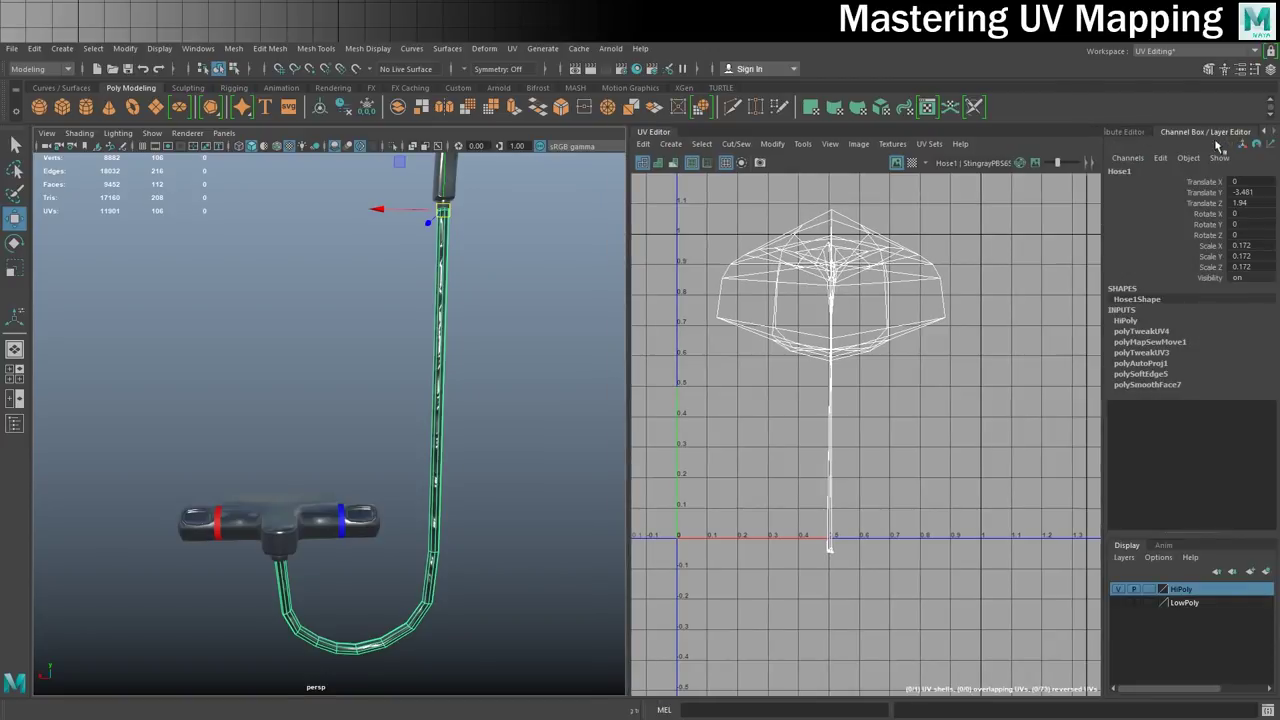
scroll(360, 446, "down", 4)
left_click_drag(298, 416, 428, 428, "alt")
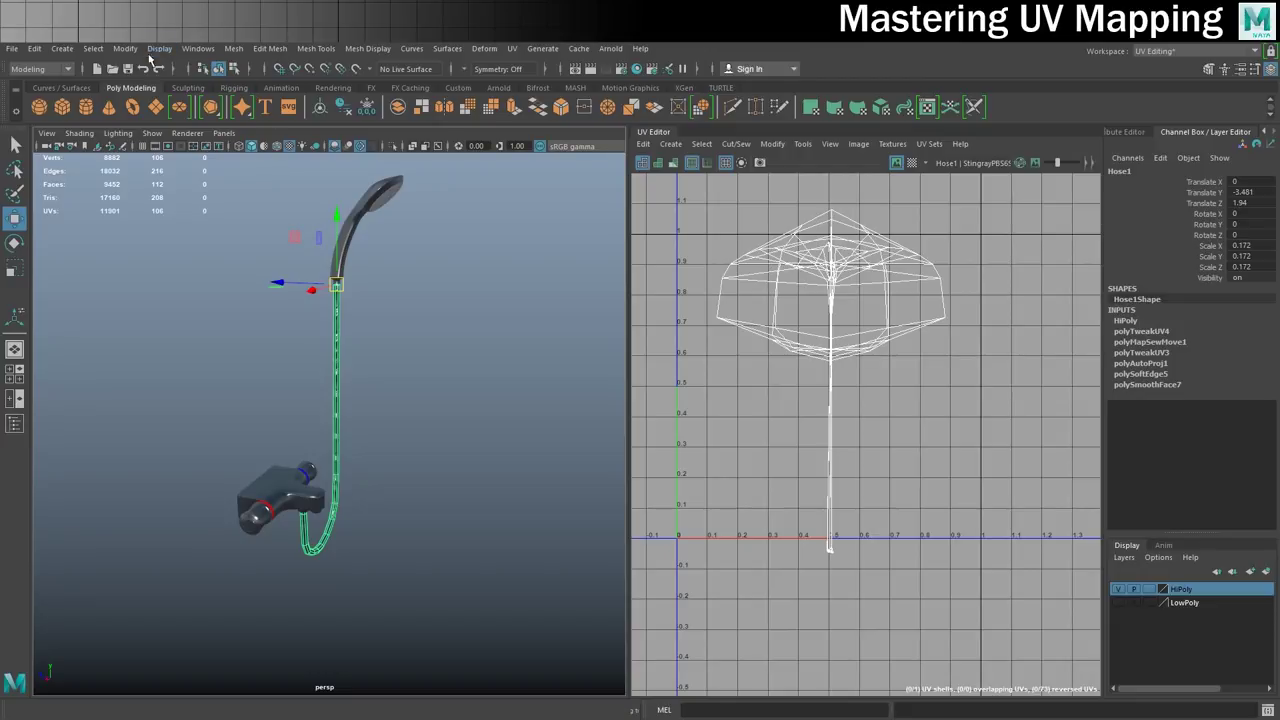
left_click(125, 48)
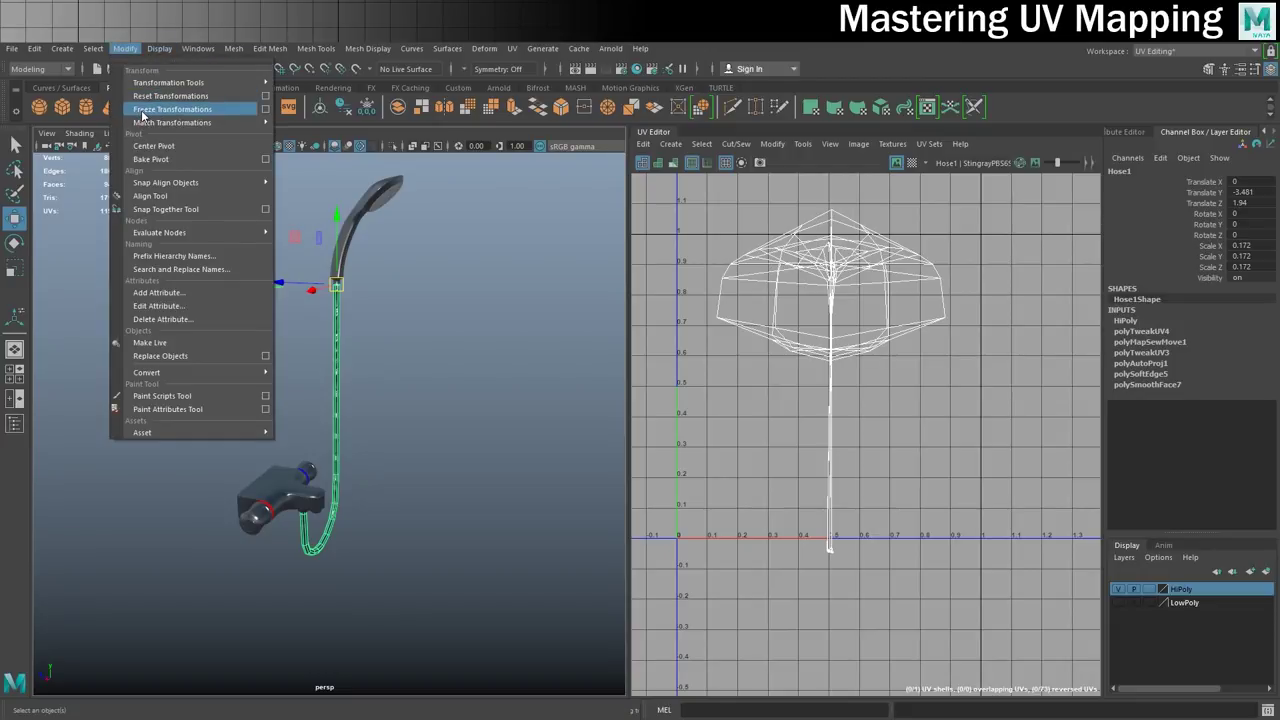
left_click(137, 108)
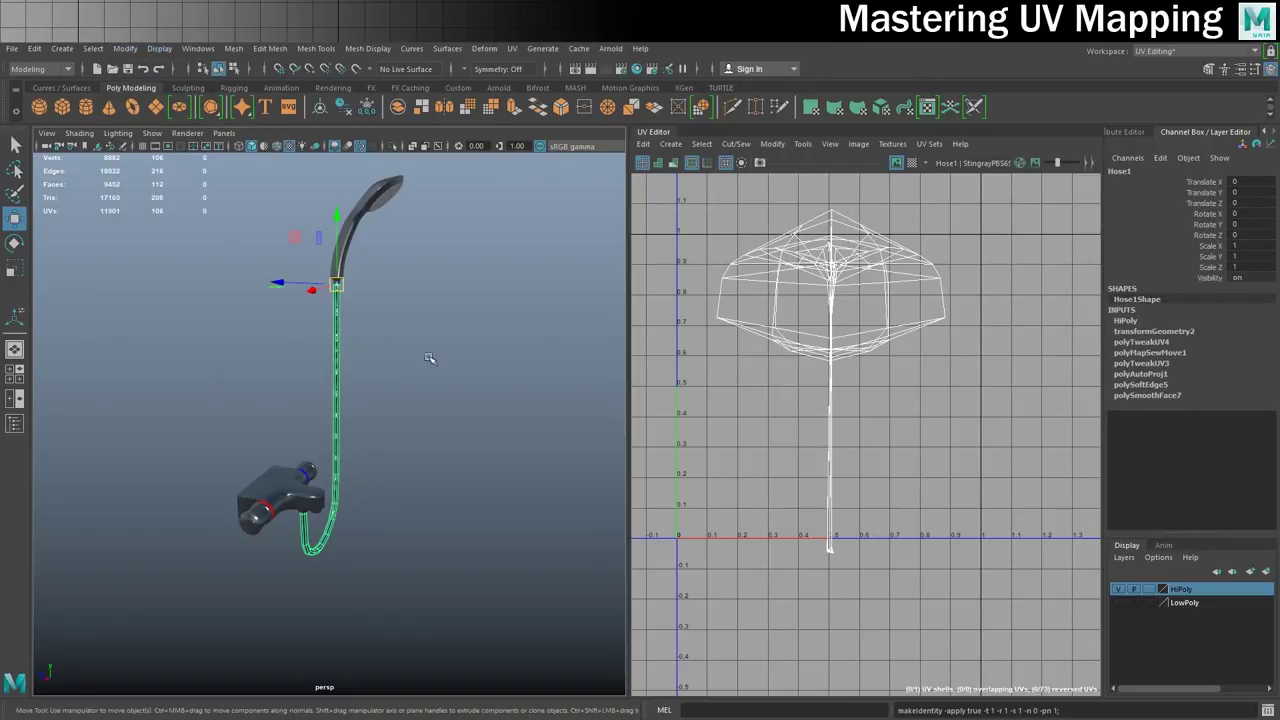
Test moving the hose away along Z and bring it back by setting Translate Z to 0.
left_click_drag(278, 283, 433, 287)
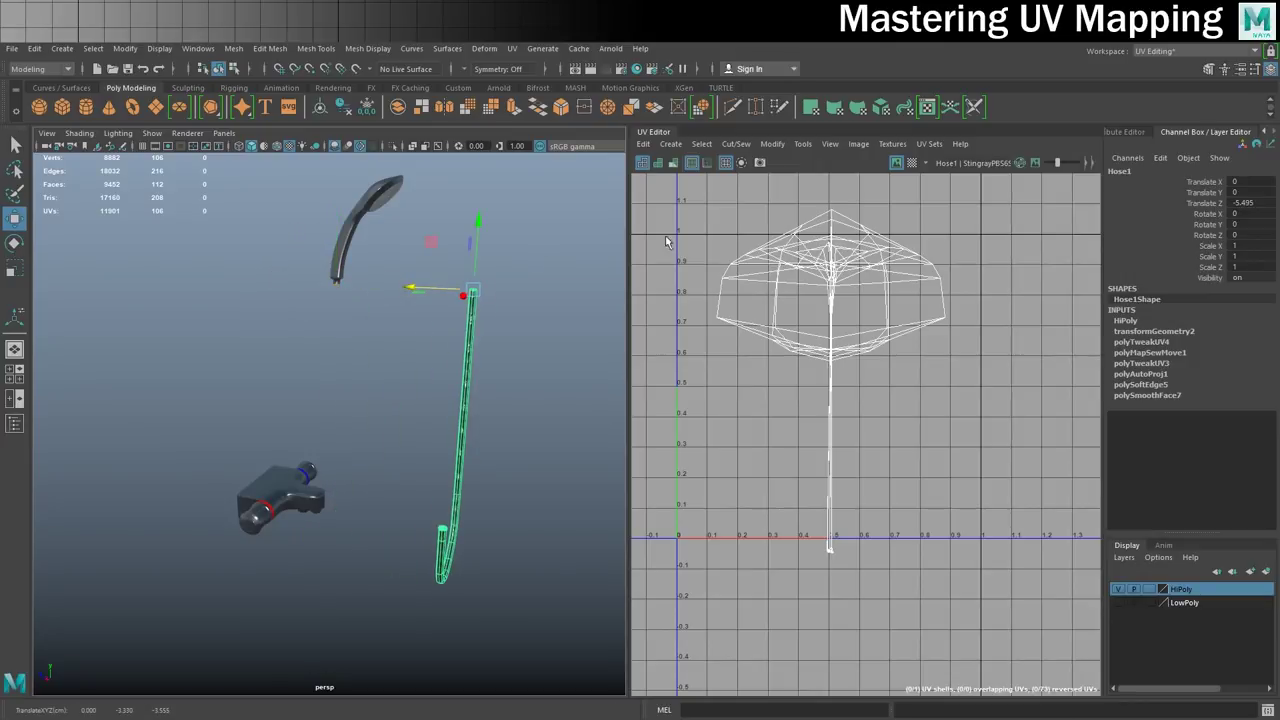
left_click(1245, 203)
type("0")
key("Return")
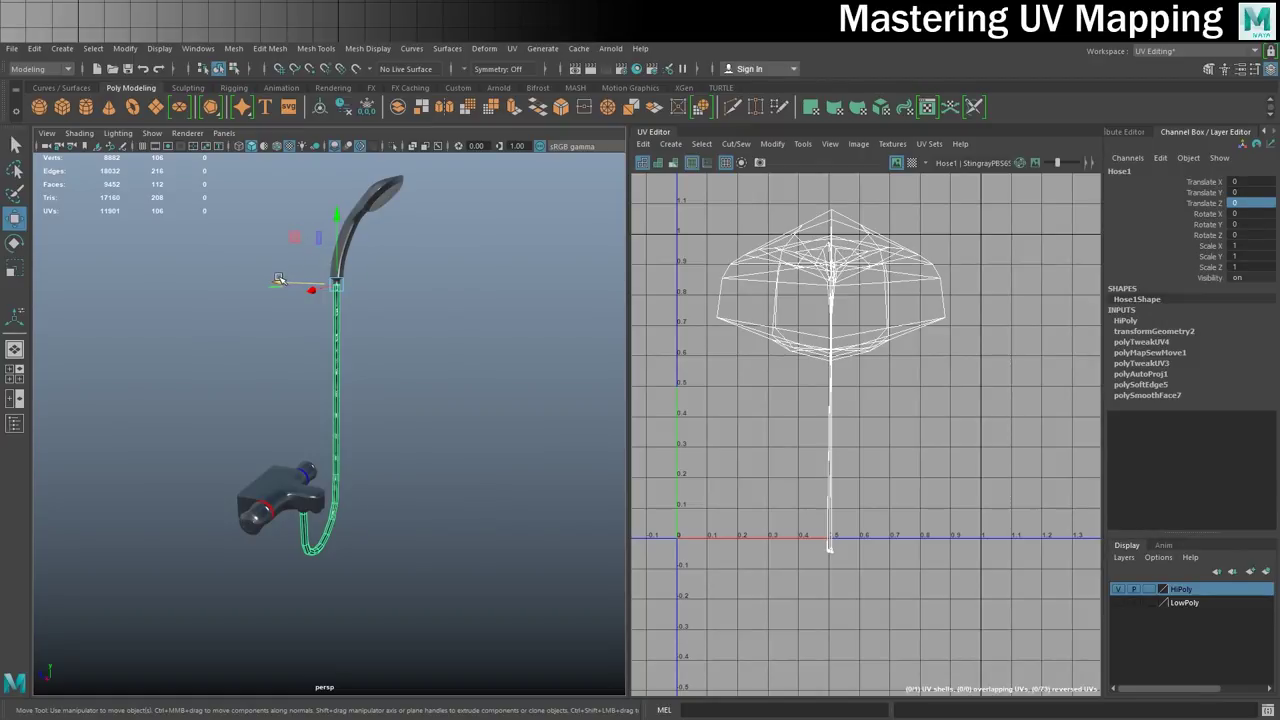
Move the hose along Z to about -3.944, clear of the shower head and the mixer.
left_click_drag(277, 281, 371, 287)
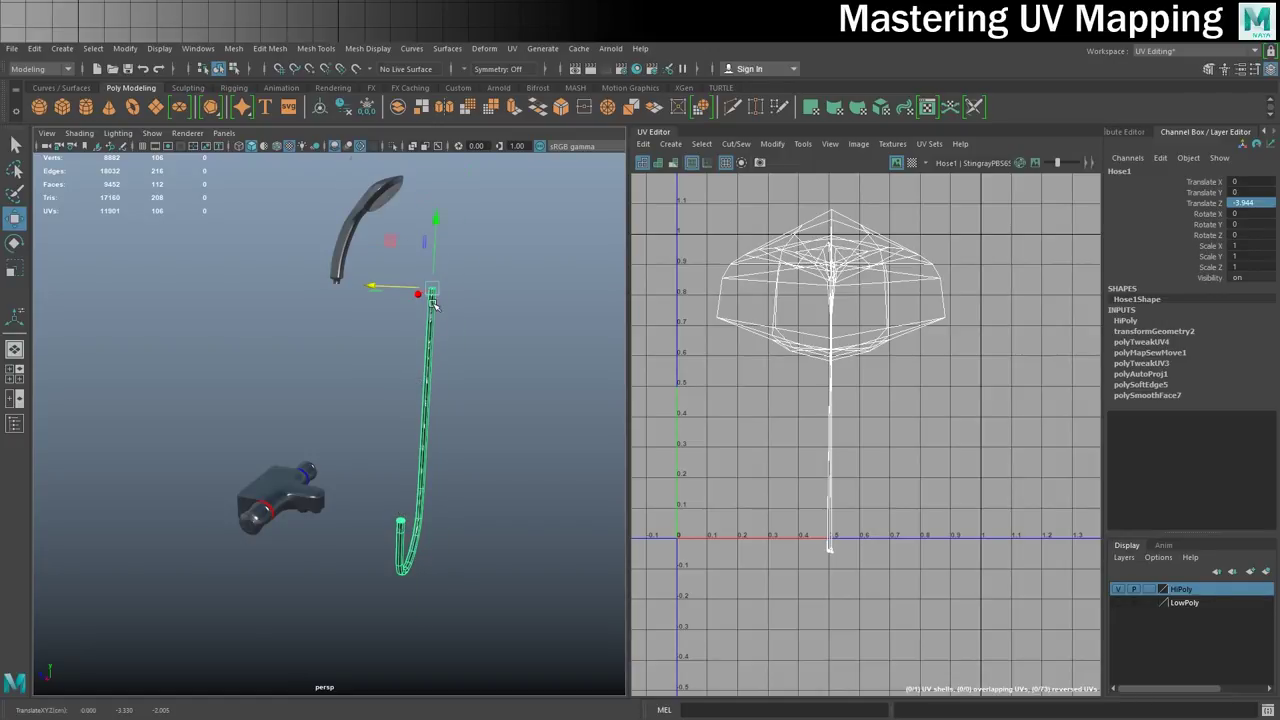
scroll(430, 316, "up", 3)
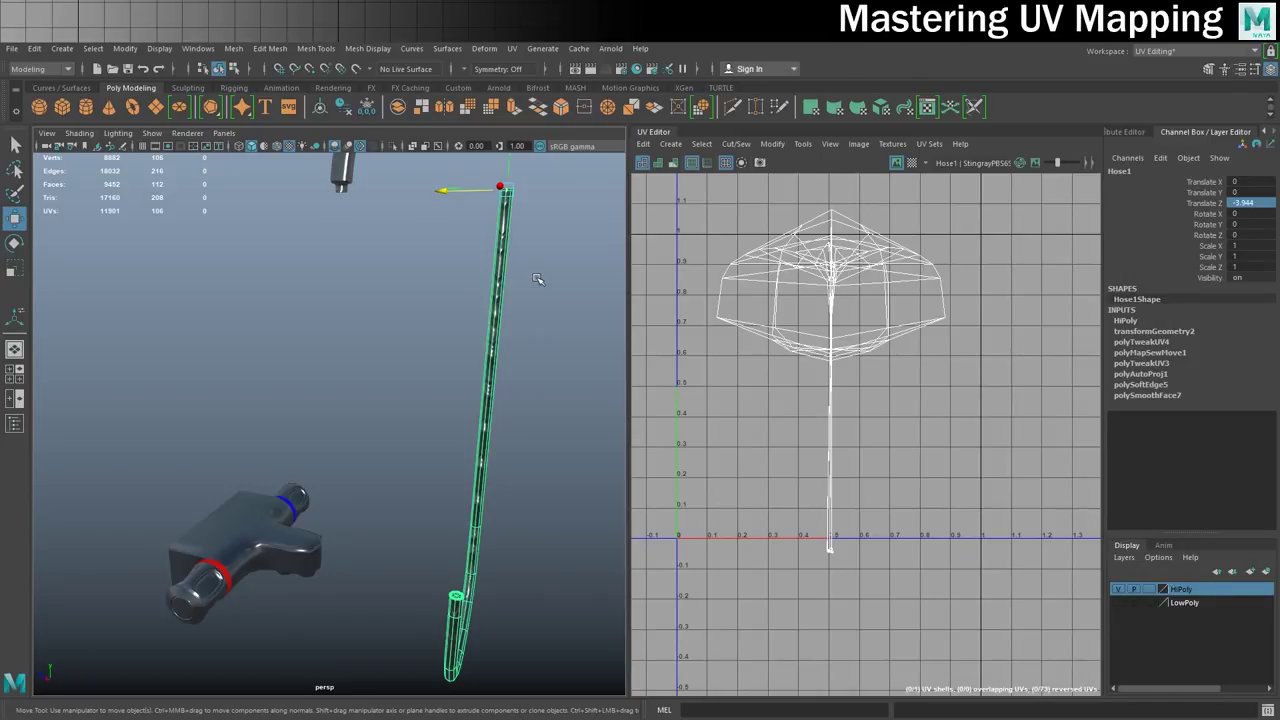
left_click_drag(453, 199, 381, 218, "alt")
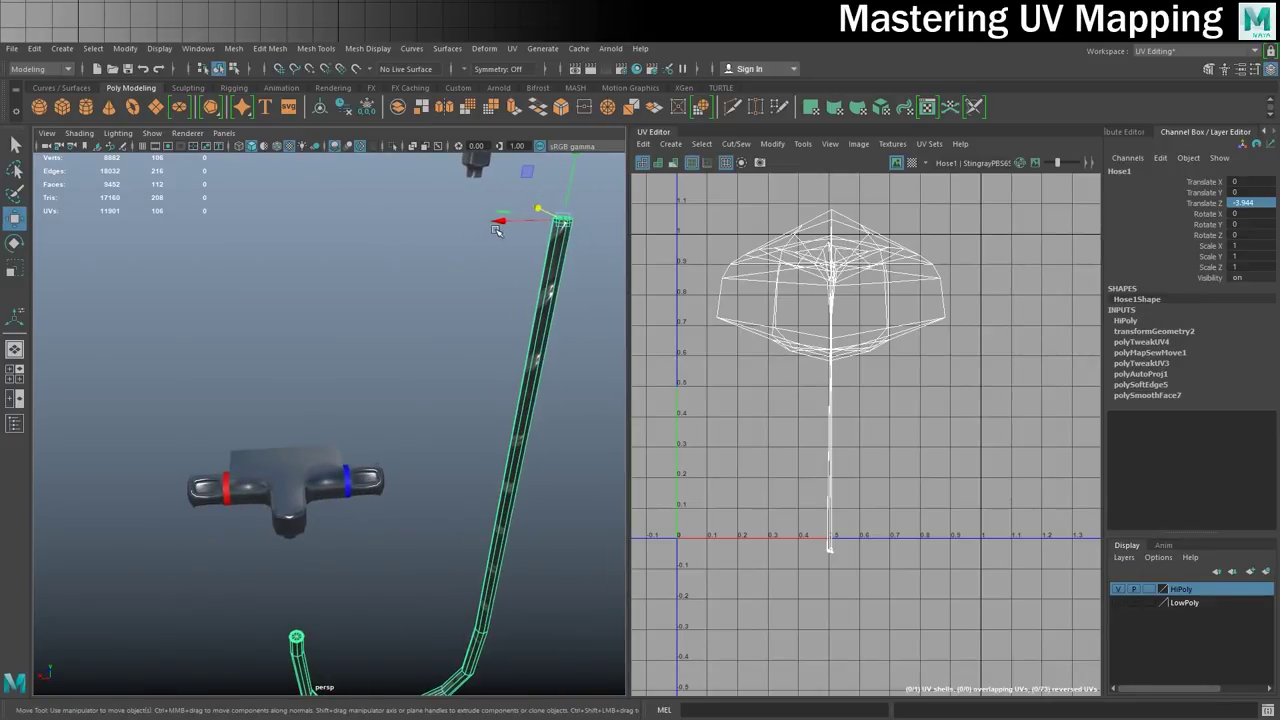
middle_click_drag(537, 215, 437, 305, "alt")
scroll(457, 323, "up", 2)
scroll(459, 323, "down", 2)
left_click_drag(490, 332, 343, 490, "alt")
Select the border edge loops around both end caps of the hose, at the shower head and mixer ends.
right_click_drag(343, 513, 346, 314)
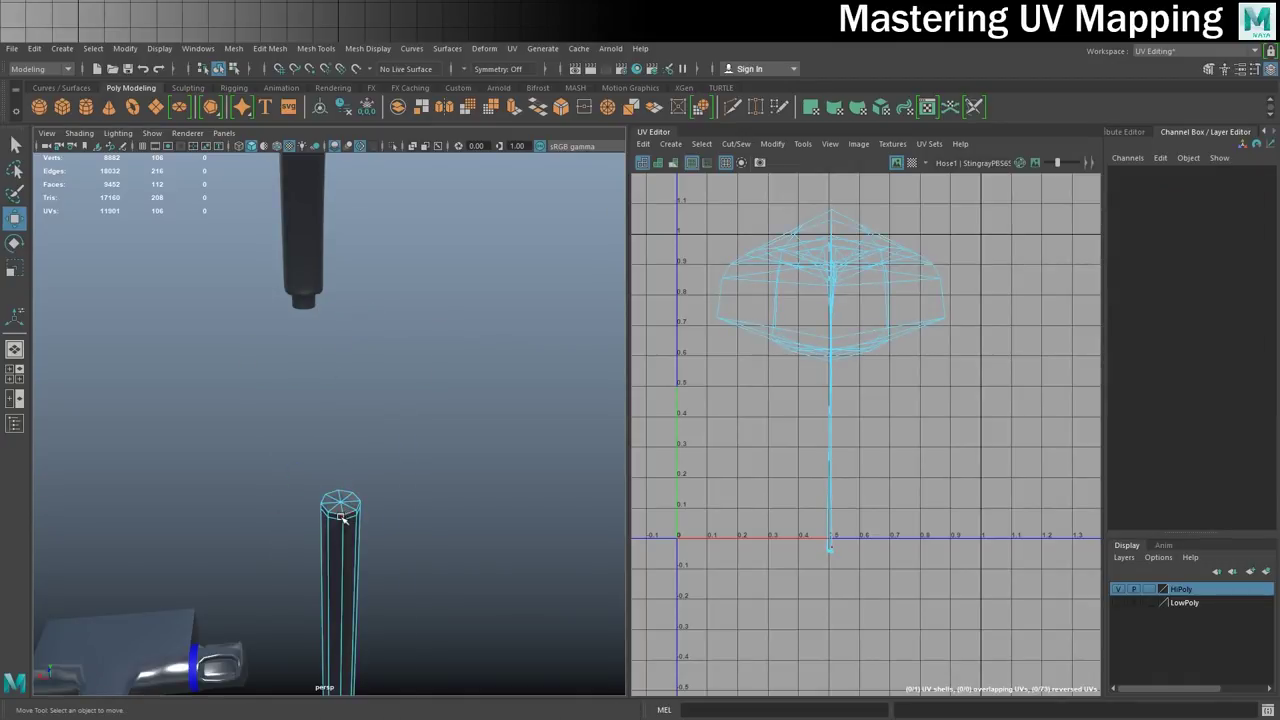
left_click(340, 515)
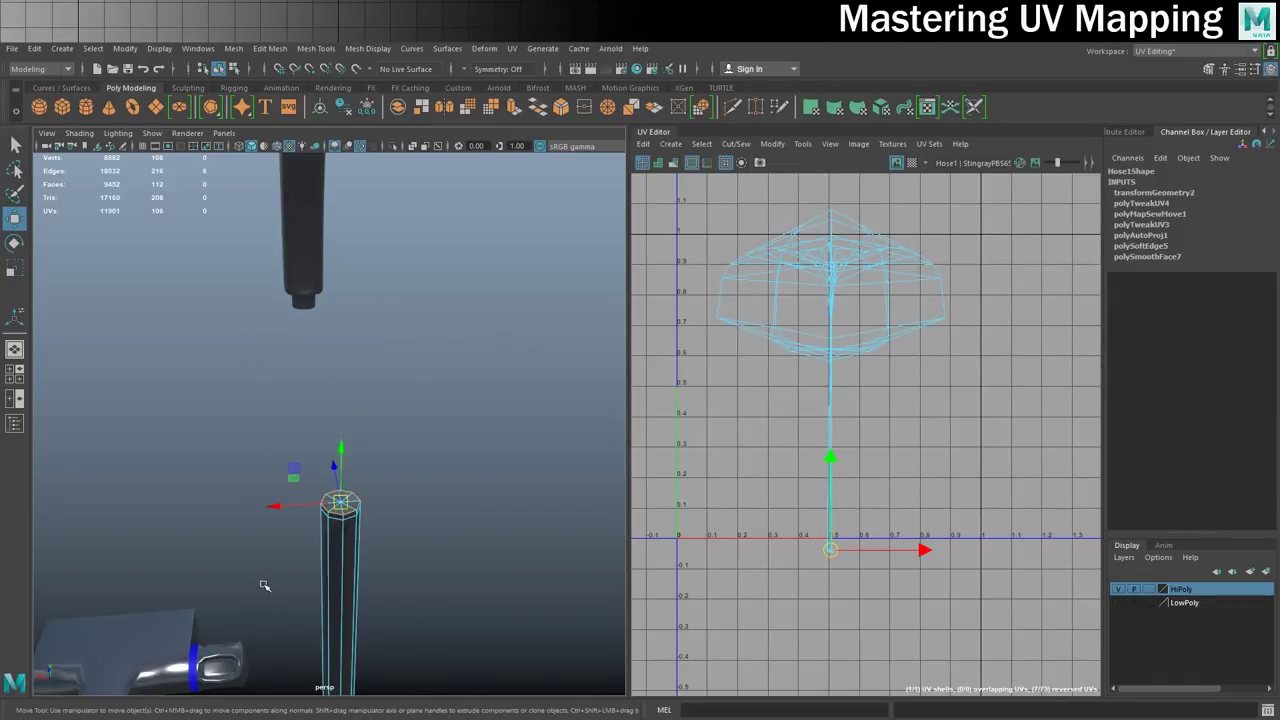
left_click_drag(266, 587, 242, 590, "alt")
middle_click_drag(241, 588, 520, 277, "alt")
scroll(420, 394, "up", 5)
middle_click_drag(589, 414, 360, 485, "alt")
scroll(377, 483, "up", 3)
left_click_drag(453, 482, 357, 448, "alt")
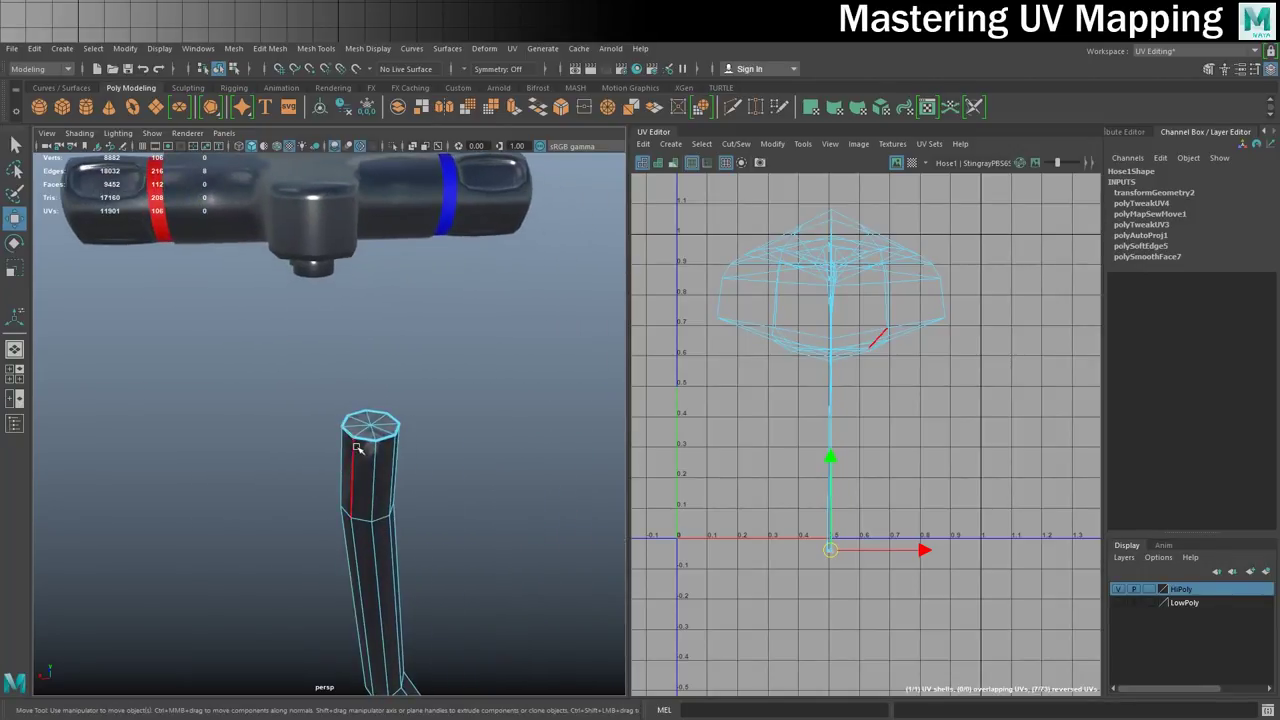
double_click(368, 435)
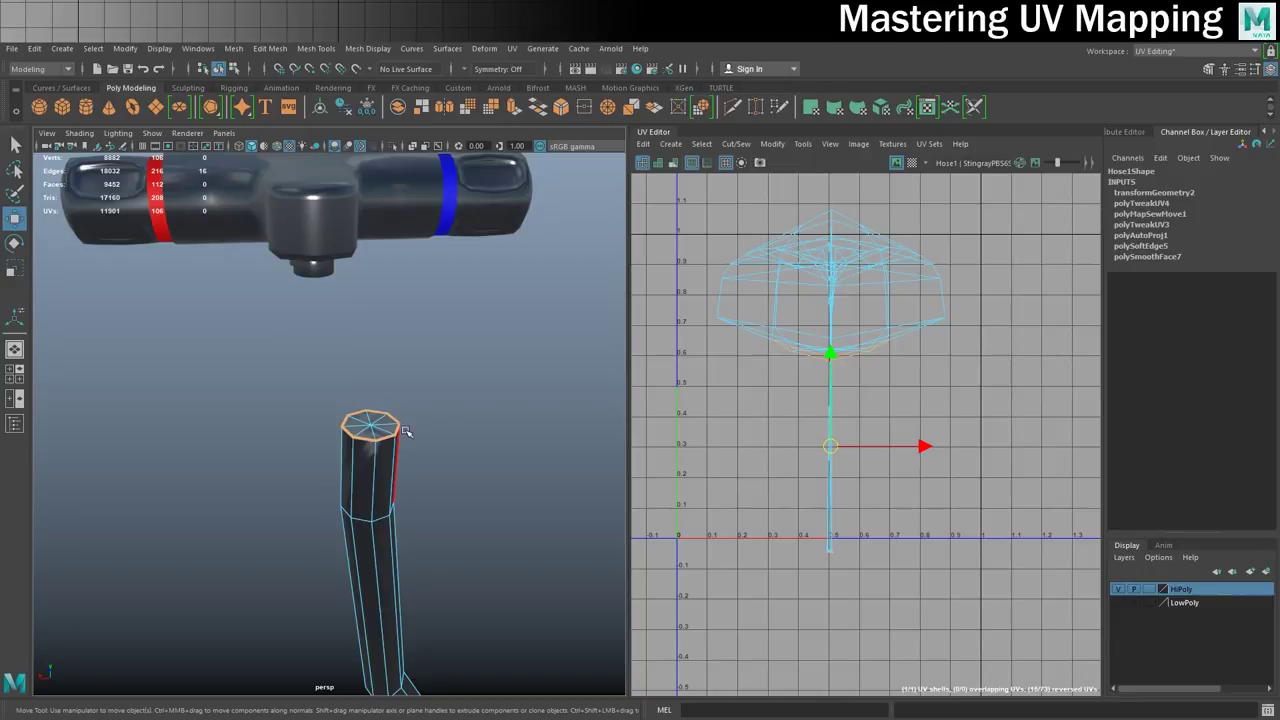
Add one lengthwise edge loop along the back of the hose to the selected end-cap loops.
scroll(457, 342, "down", 5)
left_click_drag(455, 338, 449, 443, "alt")
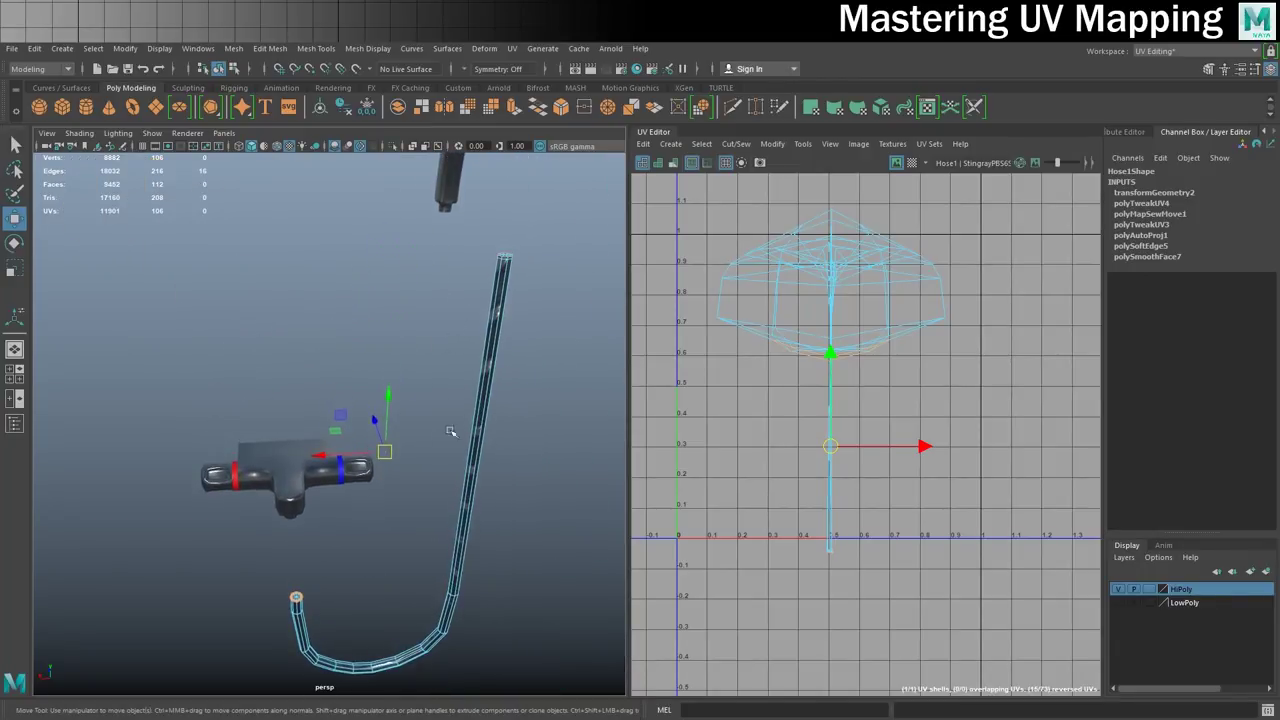
left_click_drag(354, 514, 530, 481, "alt")
right_click_drag(177, 463, 560, 455, "alt")
middle_click_drag(343, 480, 509, 460, "alt")
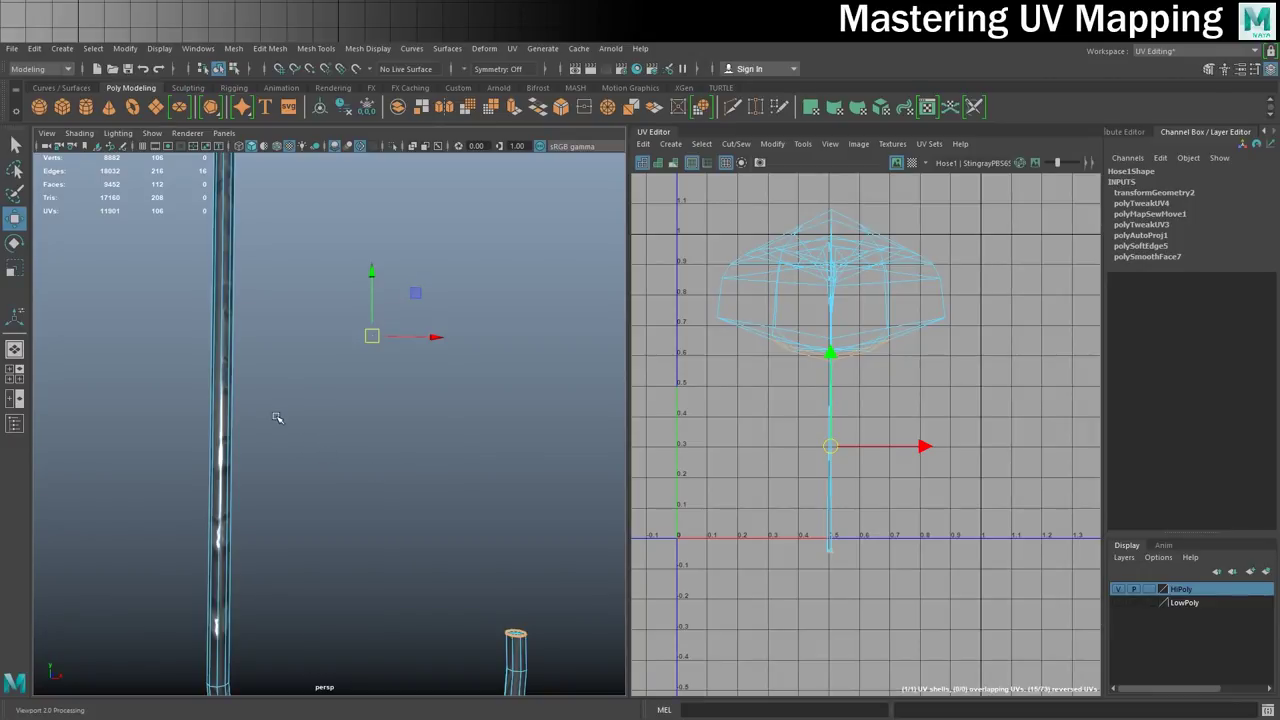
left_click(221, 398)
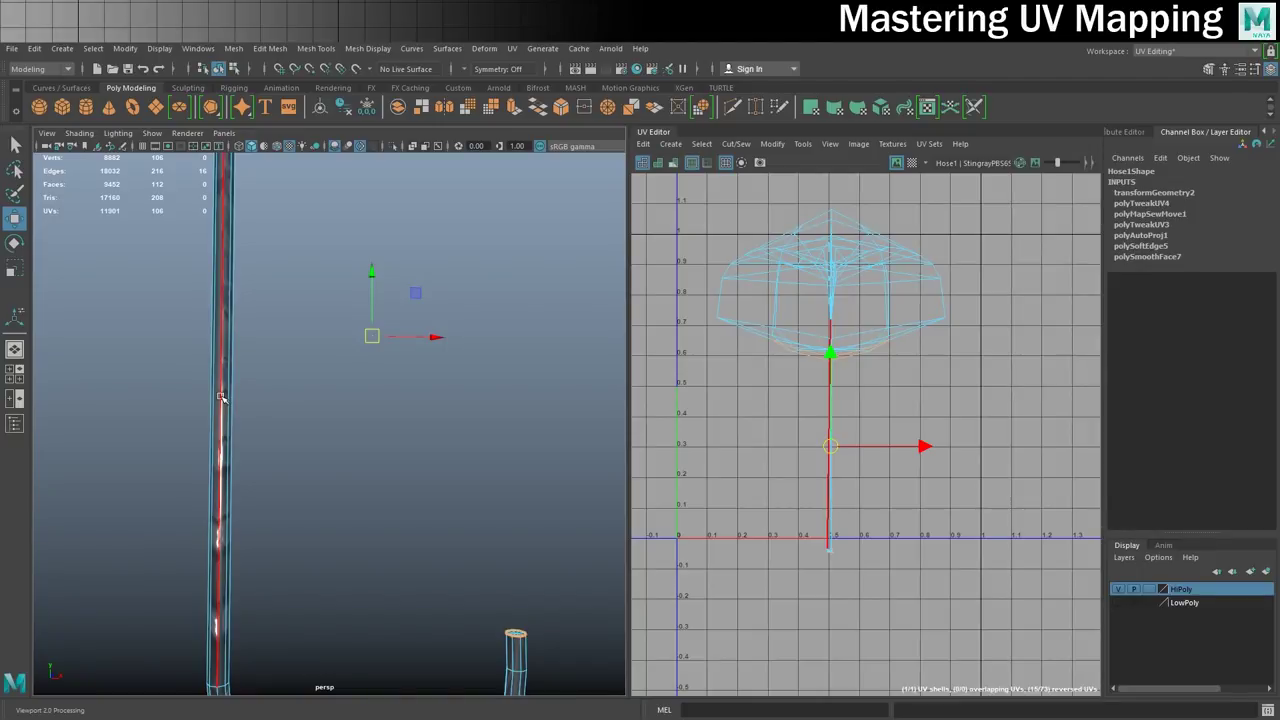
double_click(221, 397, "shift")
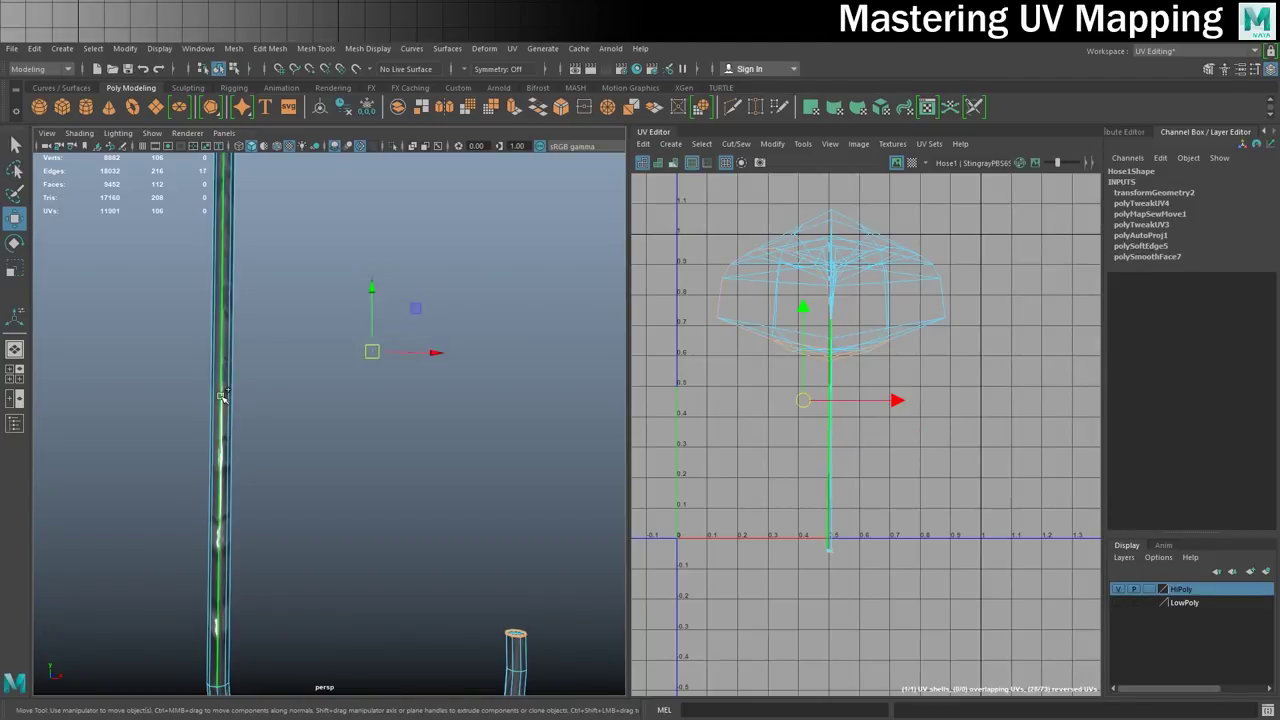
Examine the selected seam edges along the hose and across its end cap from several angles.
scroll(277, 317, "down", 3)
left_click_drag(298, 289, 420, 335, "alt")
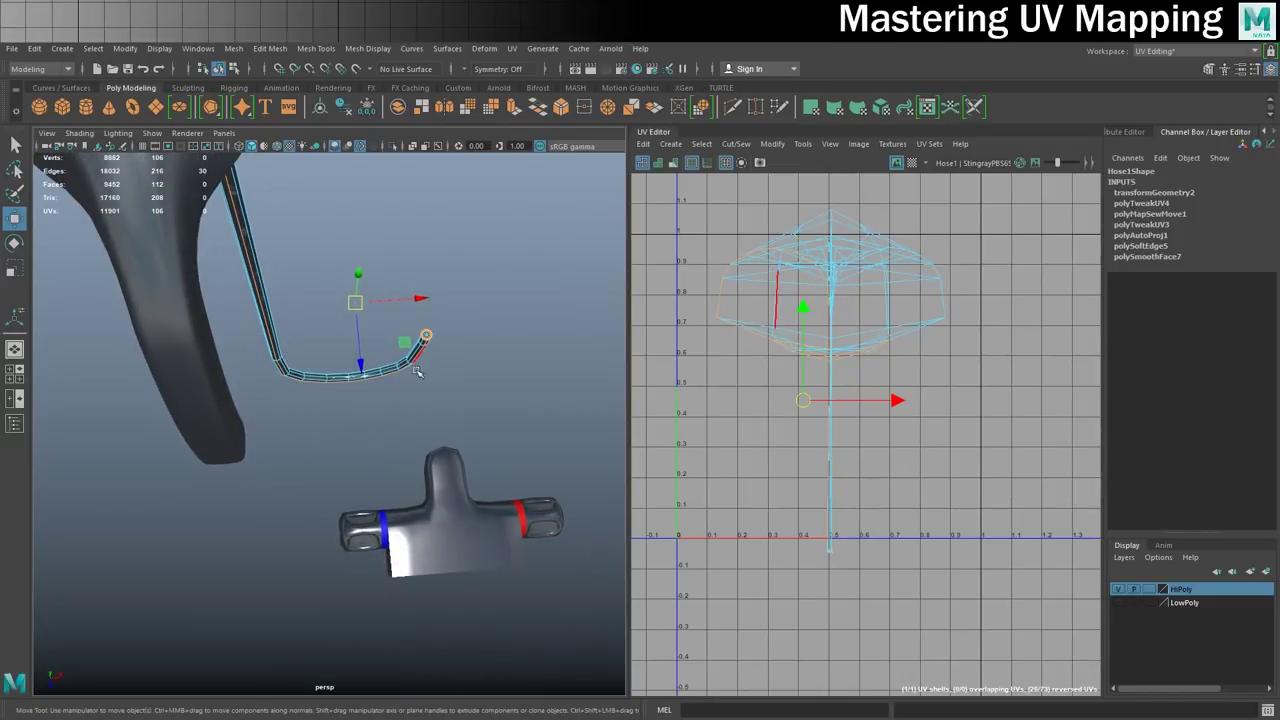
double_click(222, 224)
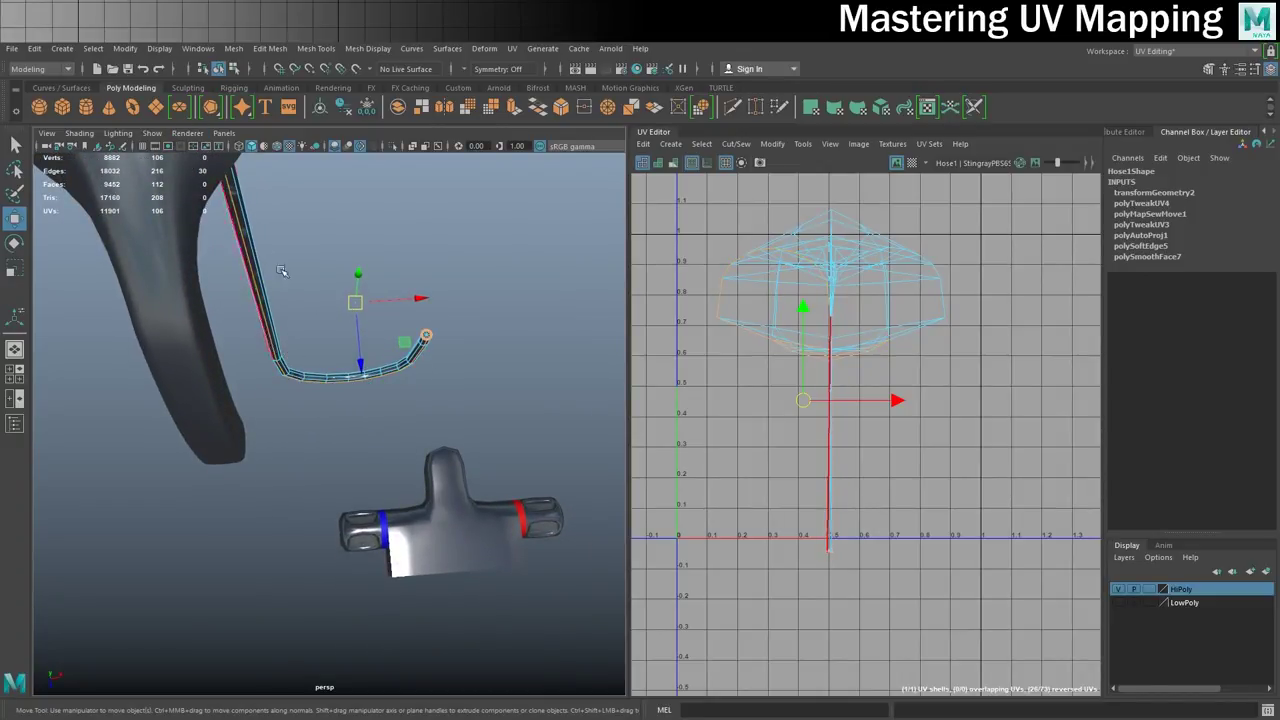
left_click_drag(470, 350, 269, 400, "alt")
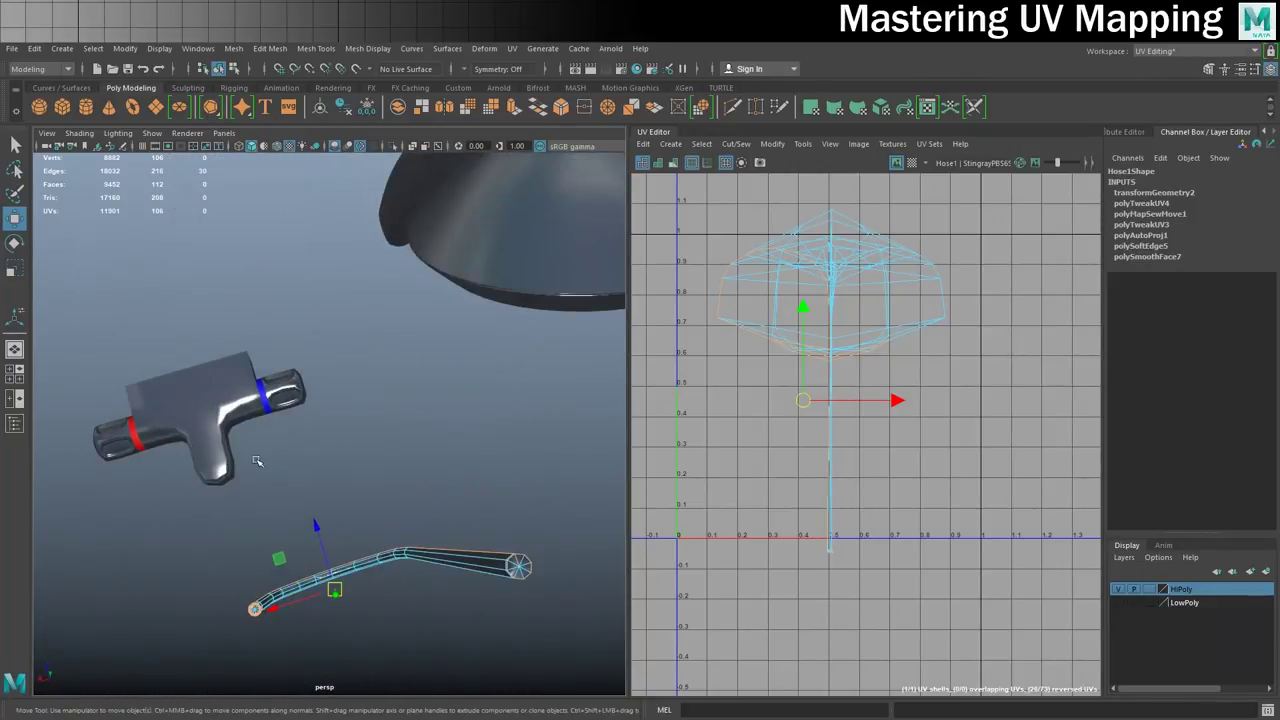
right_click_drag(257, 460, 460, 494, "alt")
middle_click_drag(460, 494, 225, 304, "alt")
left_click_drag(225, 303, 232, 310, "alt")
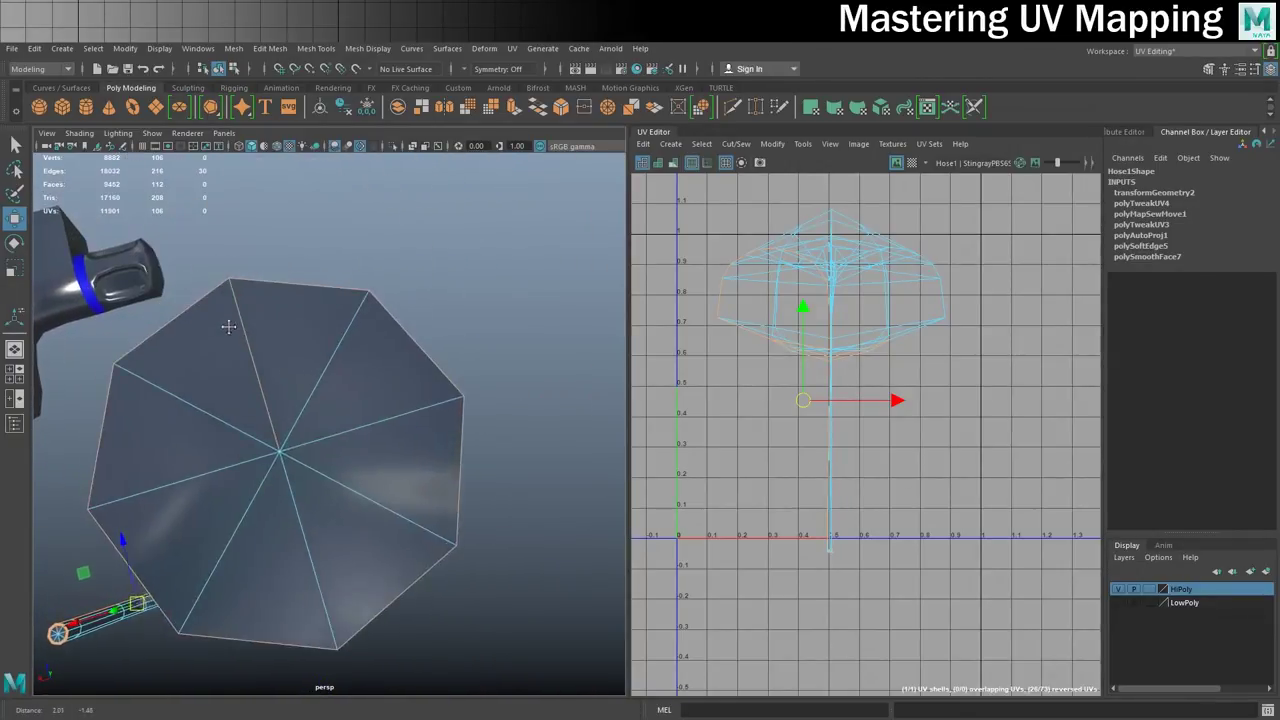
left_click(232, 310)
left_click(312, 408, "shift")
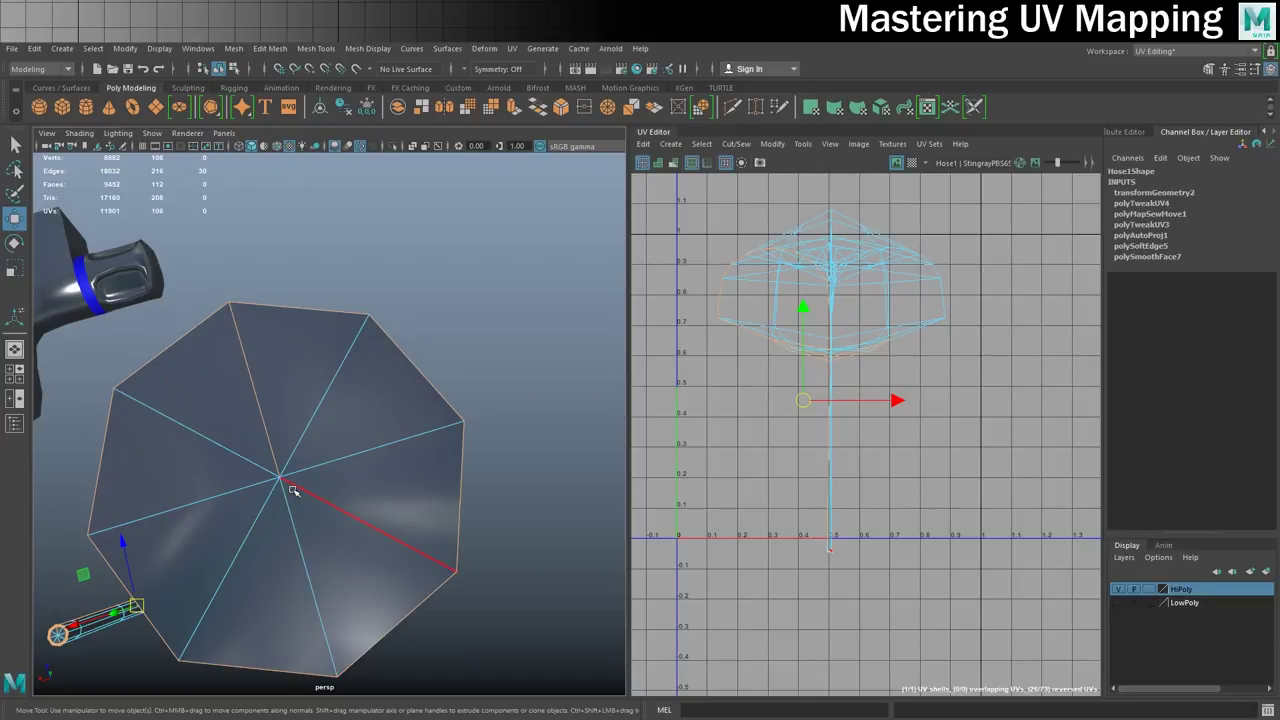
scroll(293, 489, "down", 6)
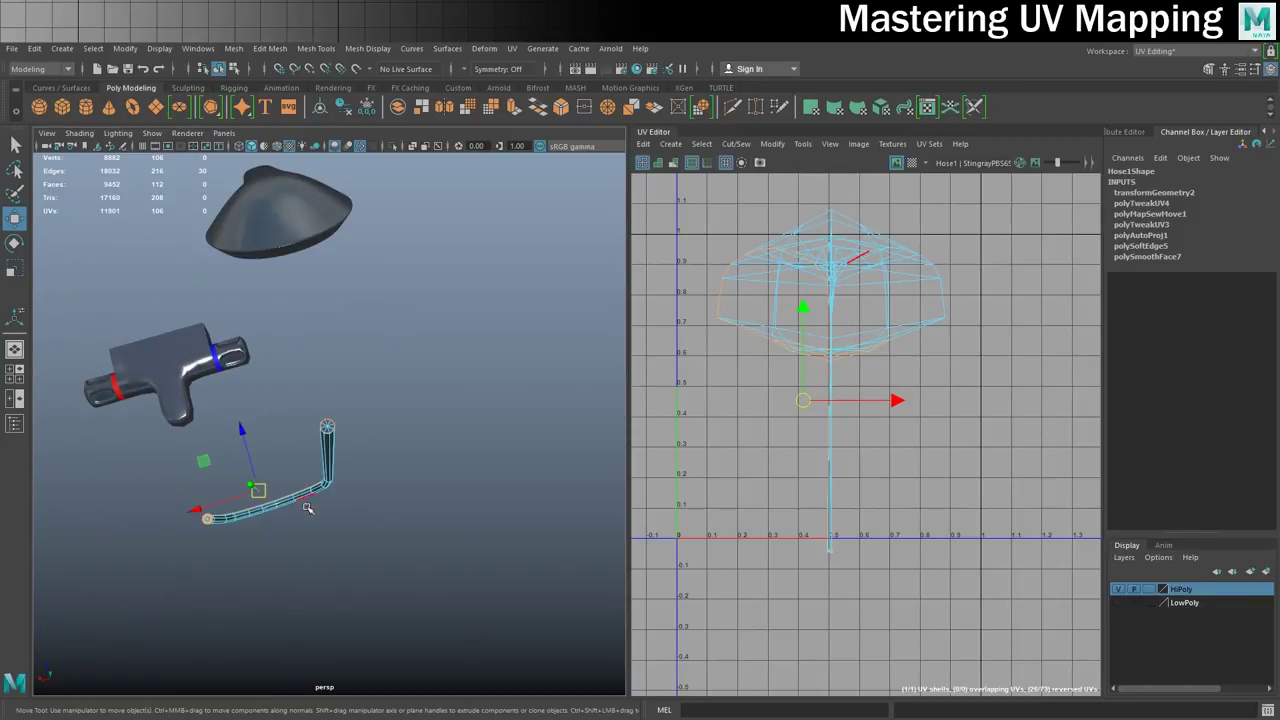
left_click_drag(232, 531, 271, 472, "alt")
middle_click_drag(289, 477, 296, 342, "alt")
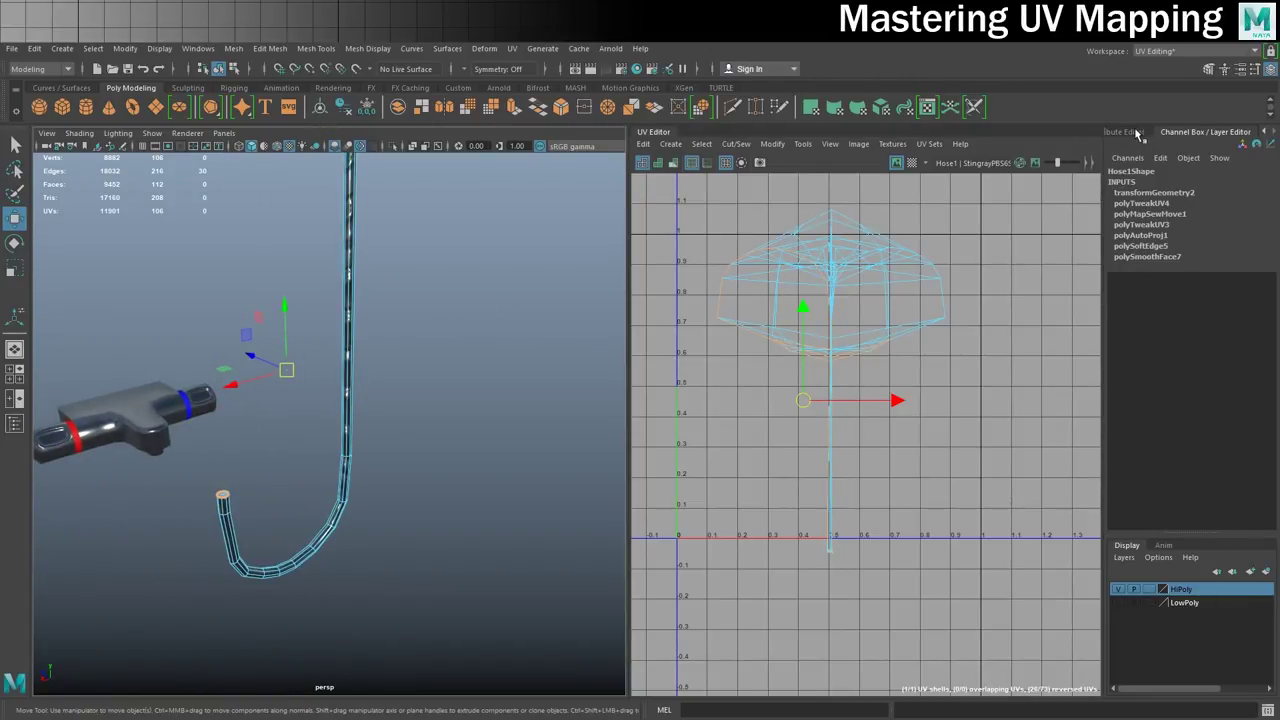
Cut the hose's UVs along the selected end-cap and lengthwise seam edges.
left_click(1262, 131)
left_click(1262, 131)
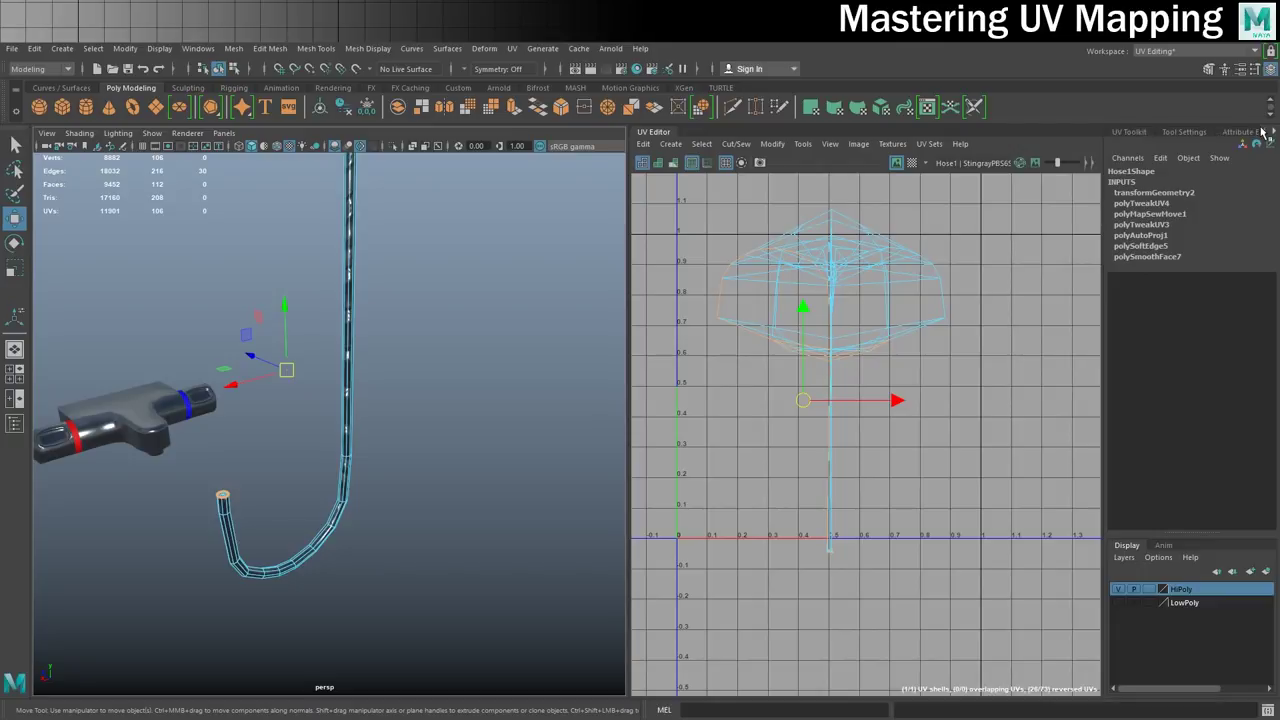
left_click(1140, 134)
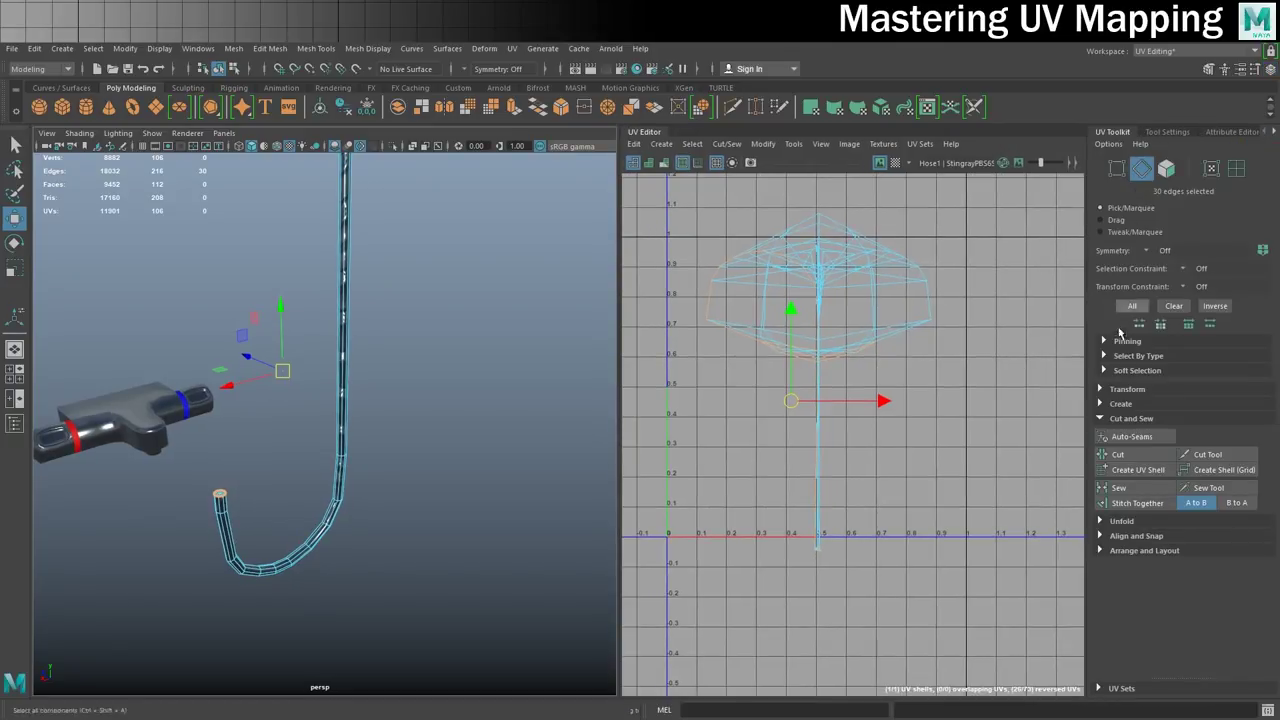
left_click(1129, 457)
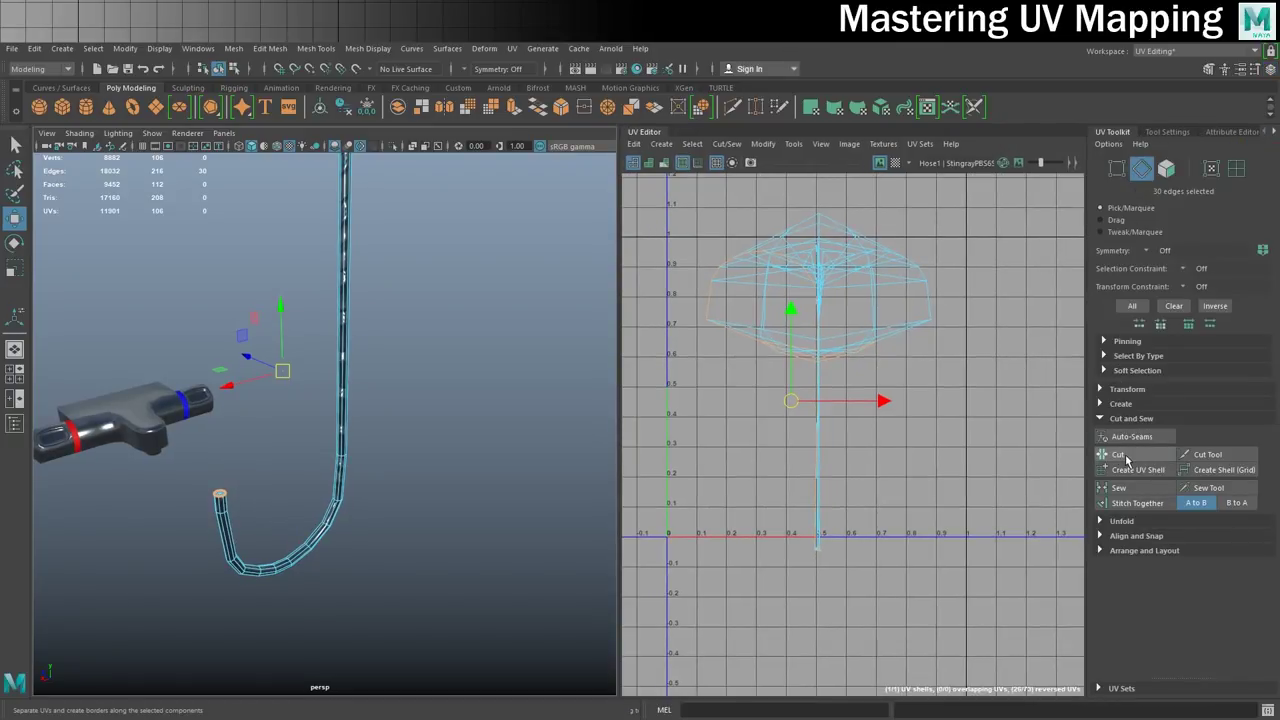
left_click(1120, 455)
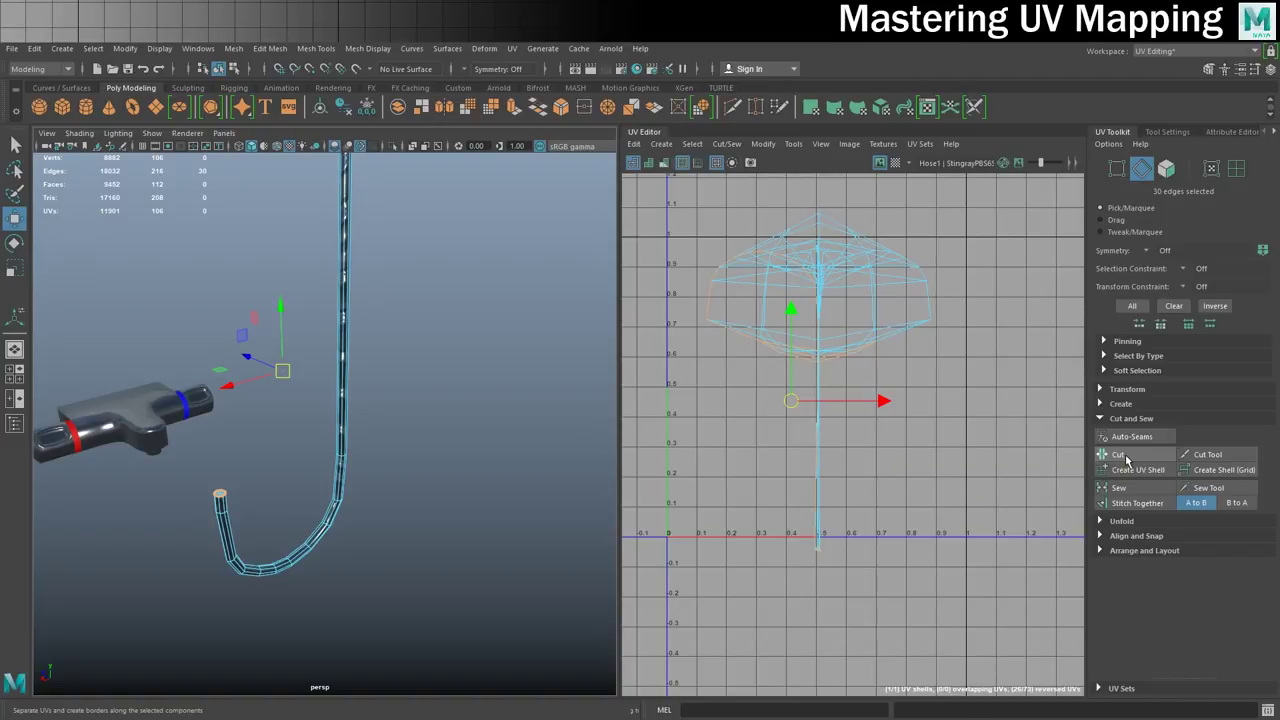
left_click(729, 144)
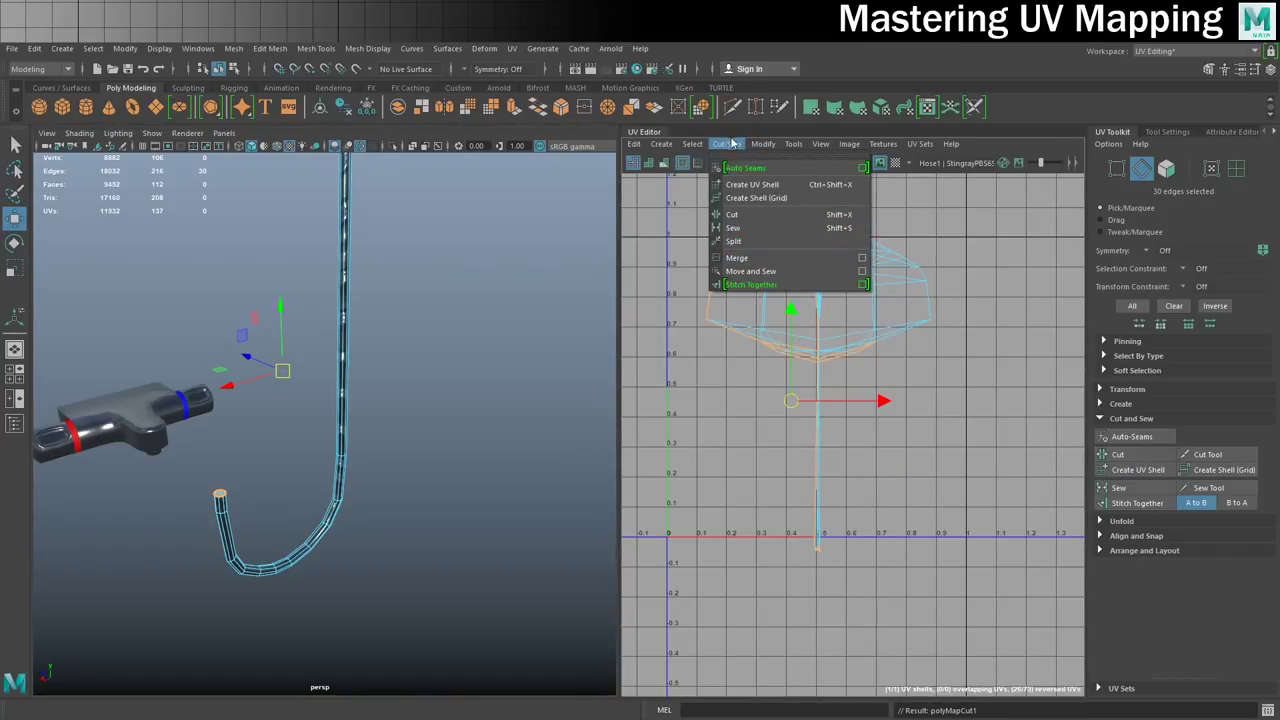
left_click(729, 141)
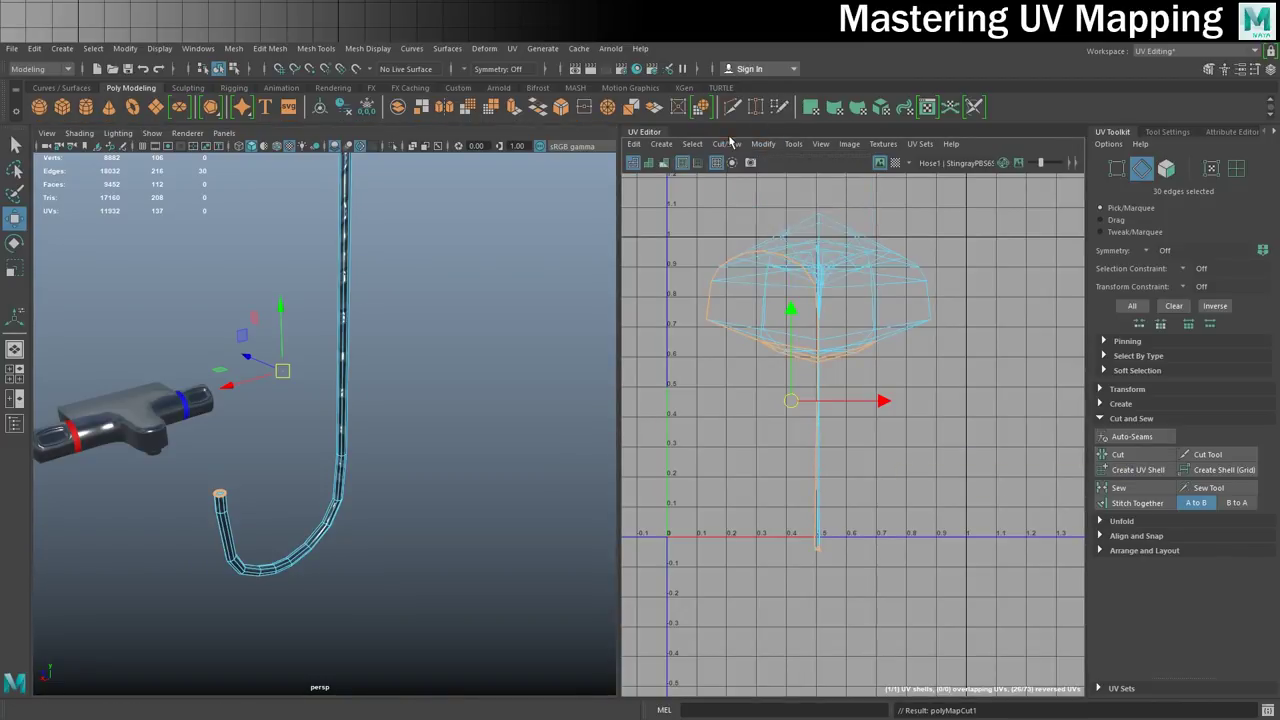
Select all of the hose's UV shells and unfold them.
right_click(803, 283)
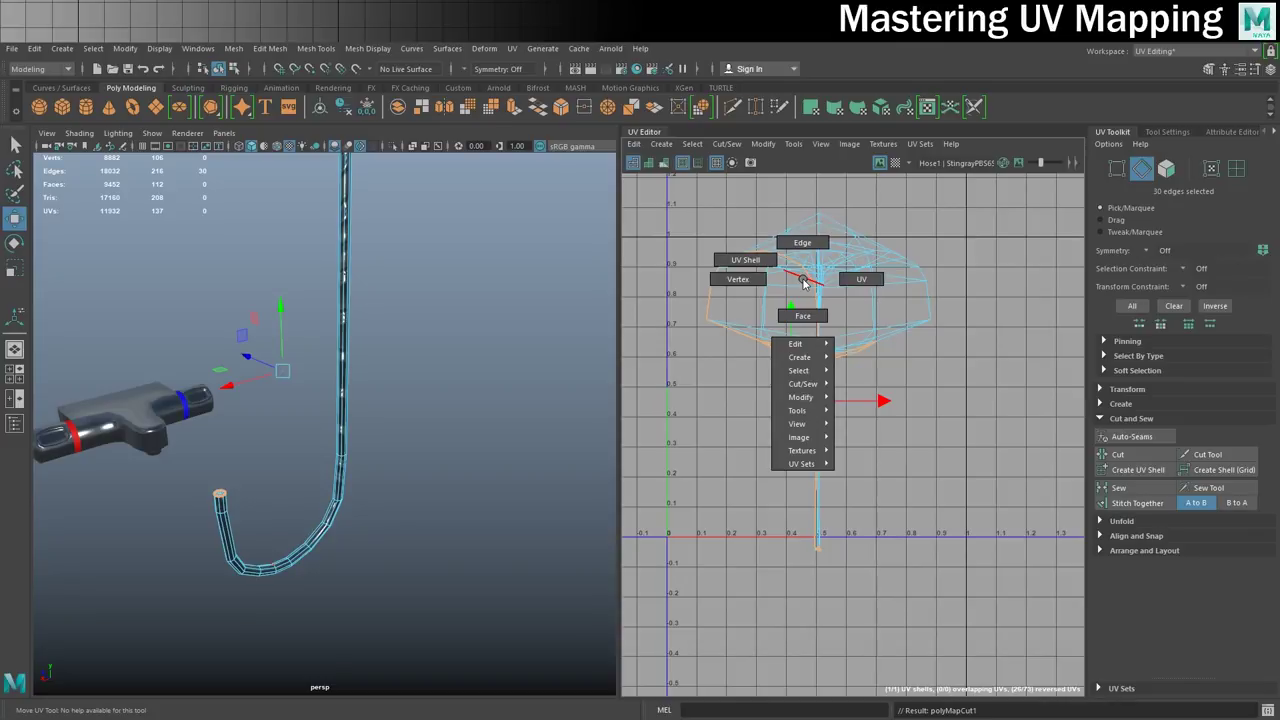
right_click_drag(803, 281, 745, 261)
left_click_drag(661, 185, 1011, 626)
key("w")
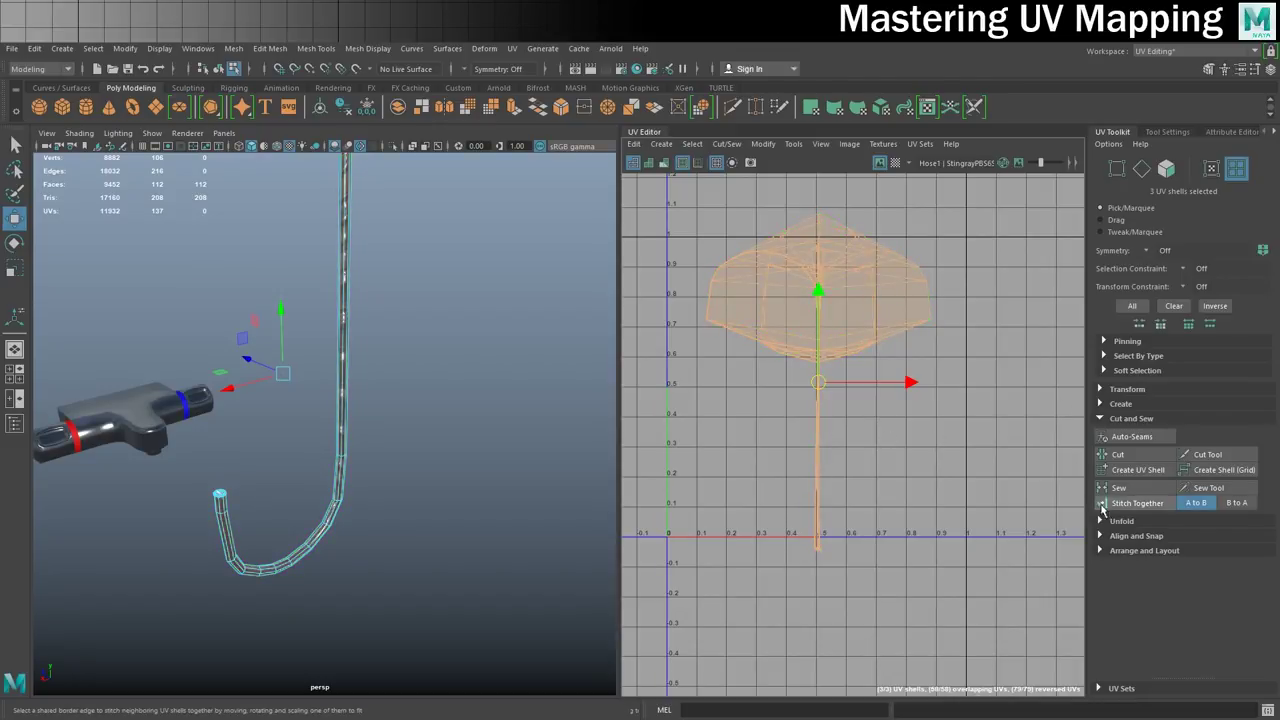
left_click(1100, 419)
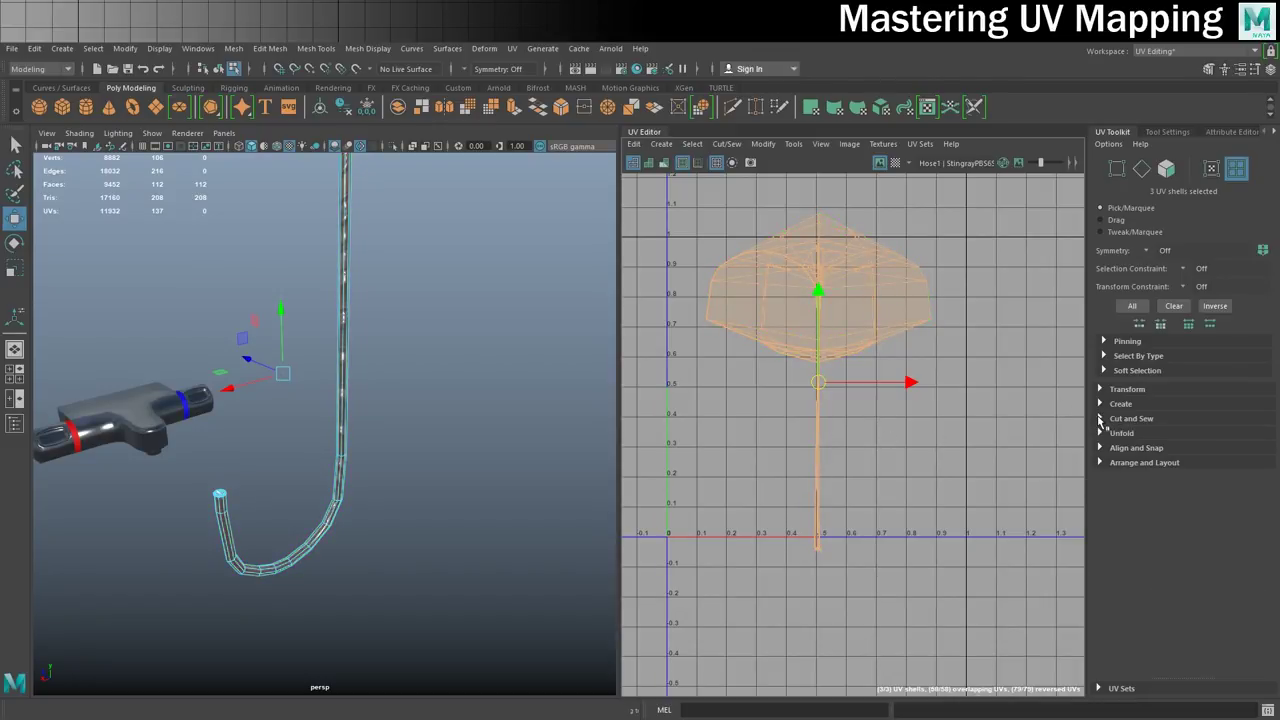
left_click(1100, 434)
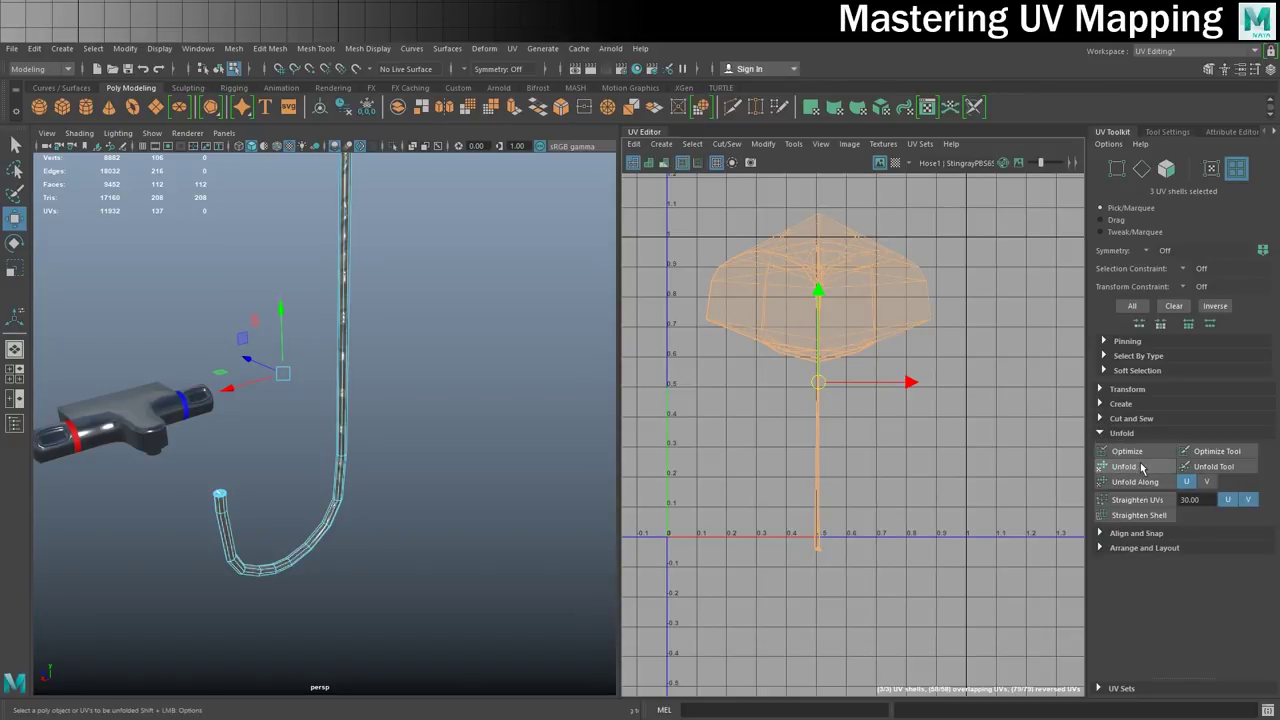
left_click(1124, 467)
scroll(875, 410, "down", 5)
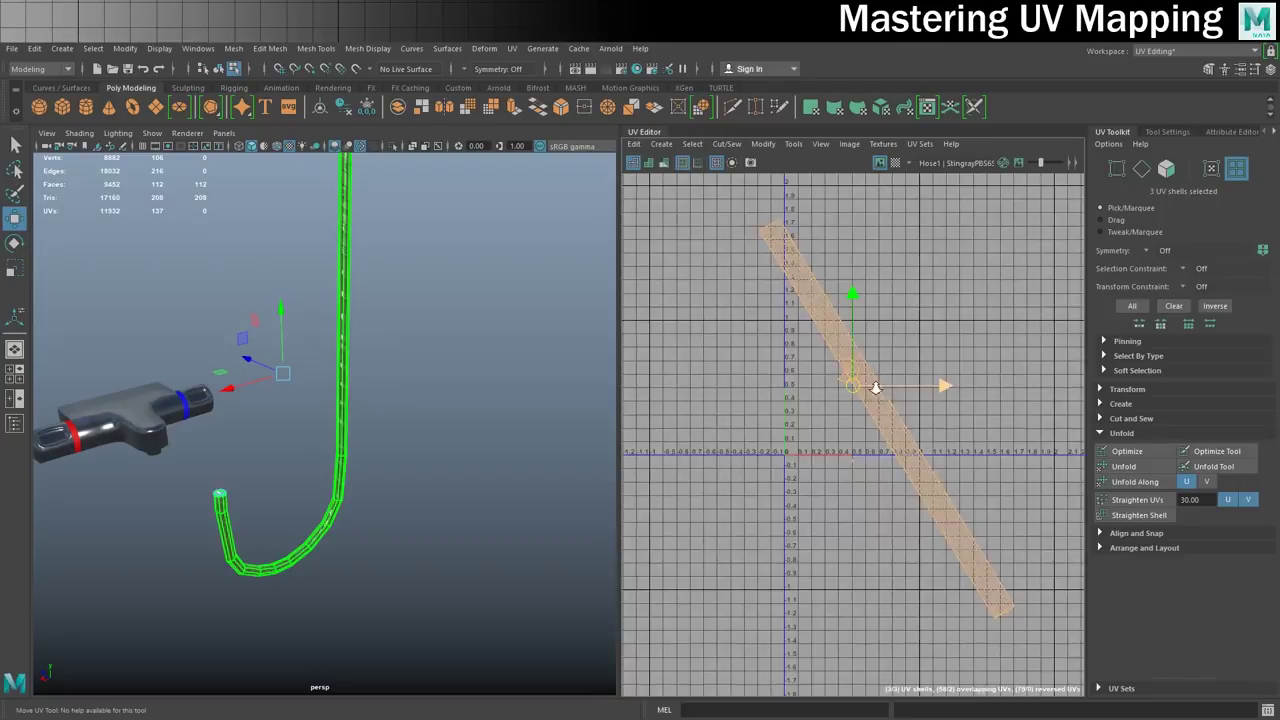
Move the hose's long strip shell away from the cap shells in the UV layout.
right_click_drag(880, 418, 820, 389)
left_click(884, 416)
left_click_drag(887, 418, 922, 378)
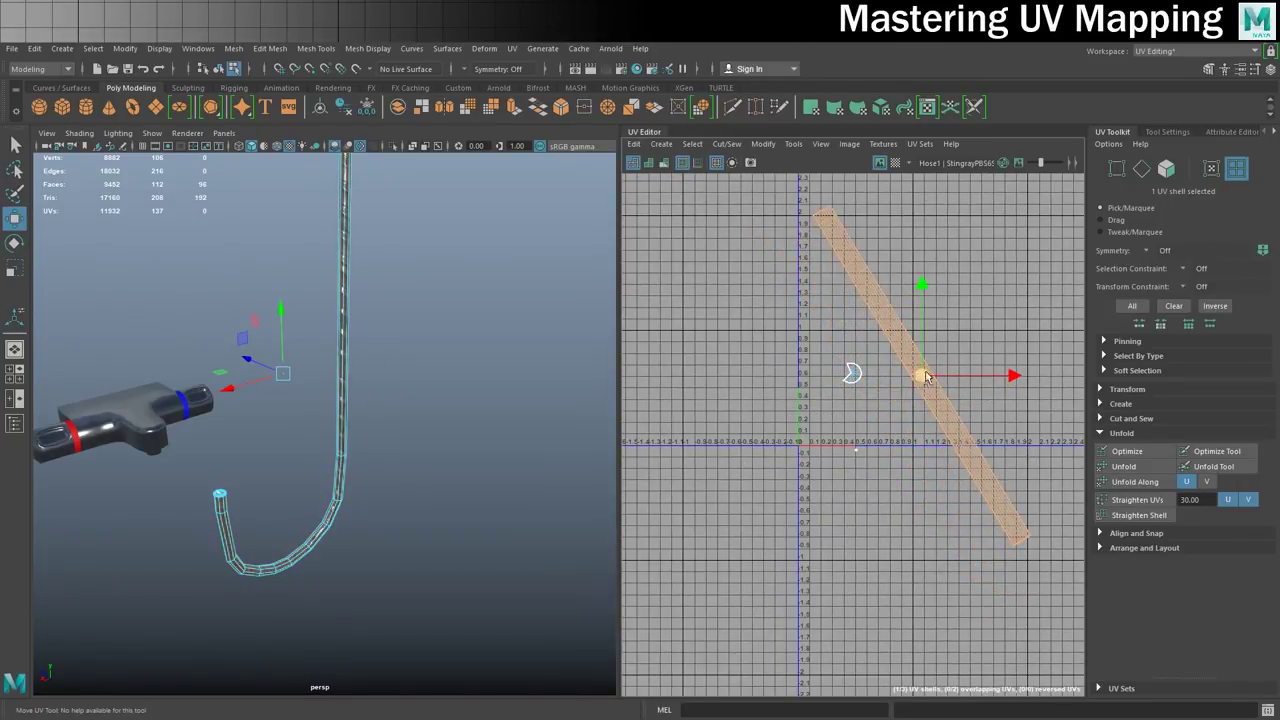
Deselect the hose and inspect how the ribbed material follows its length.
key("F8")
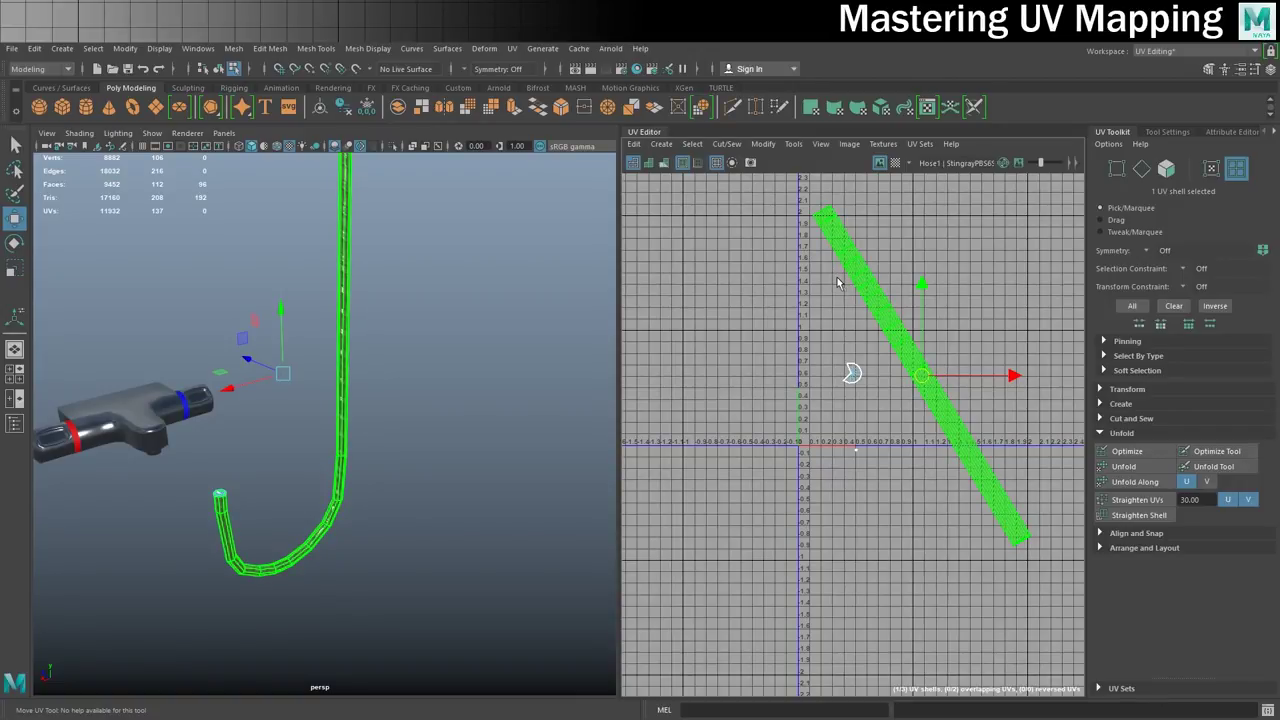
right_click_drag(340, 270, 396, 254)
left_click(389, 283)
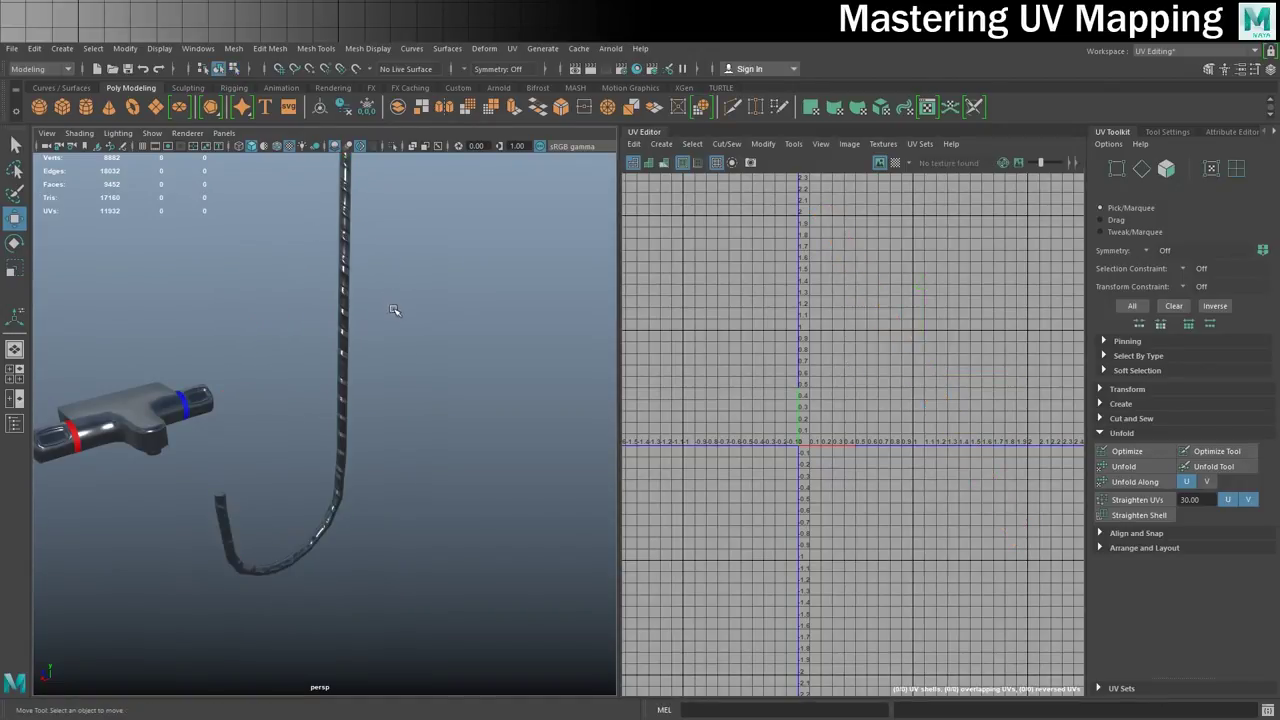
left_click_drag(420, 349, 358, 349, "alt")
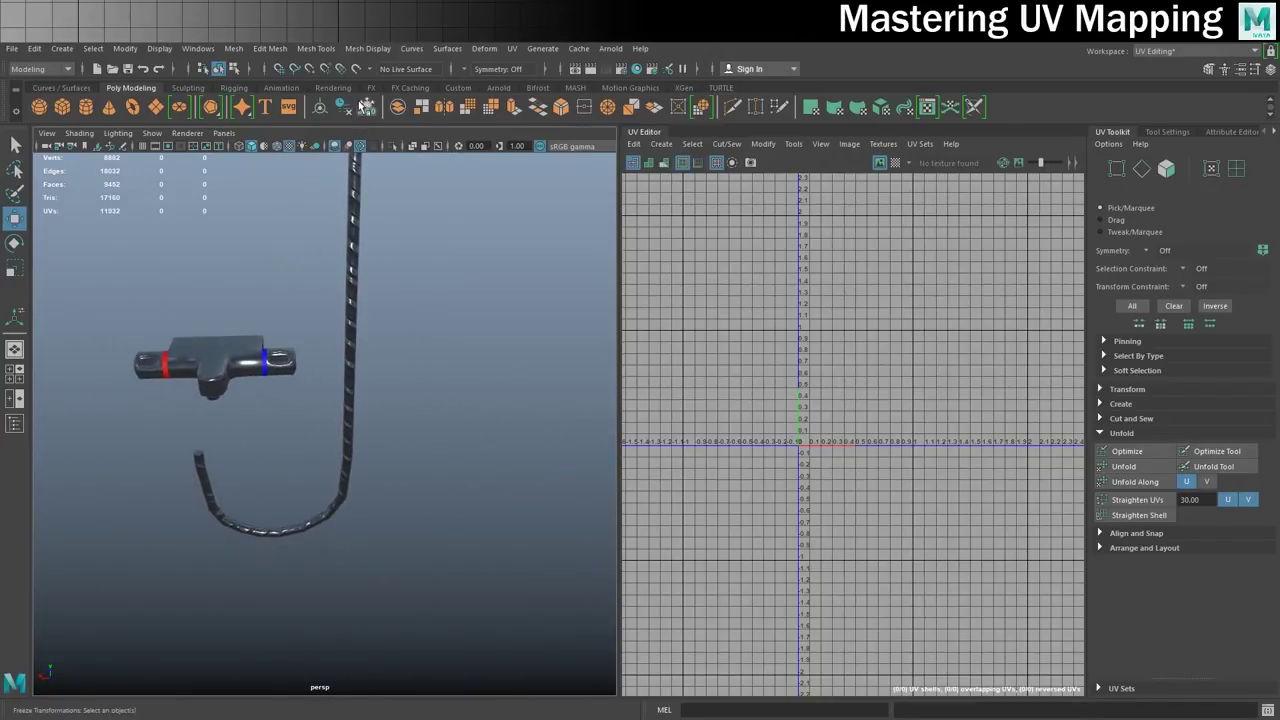
Select one lengthwise edge loop of the hose's strip shell in the UV layout.
left_click(349, 263)
key("f")
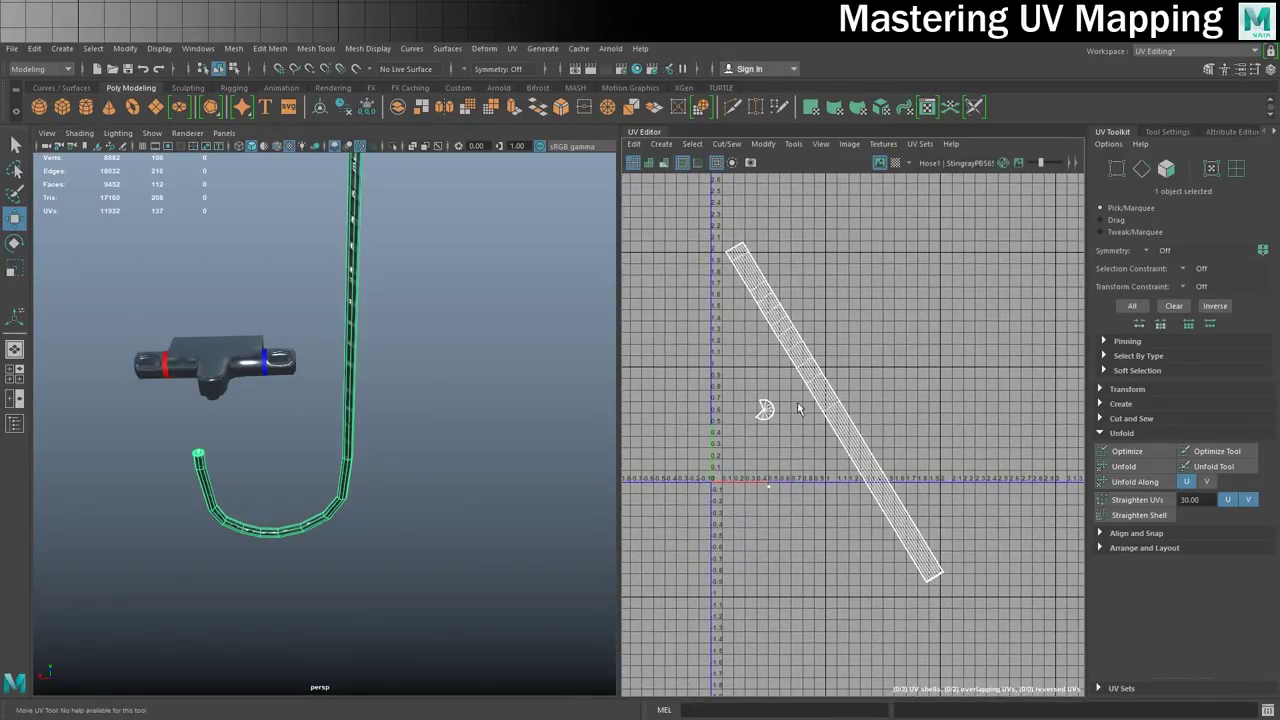
right_click(818, 373)
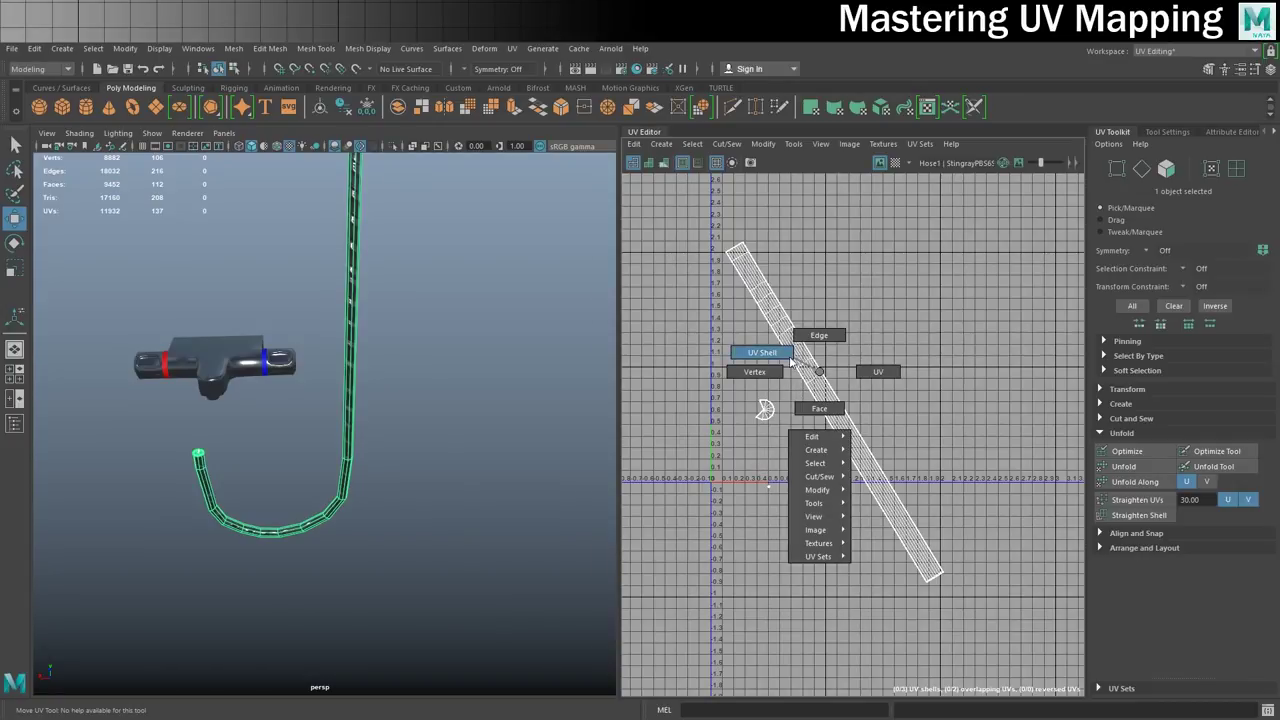
left_click(818, 336)
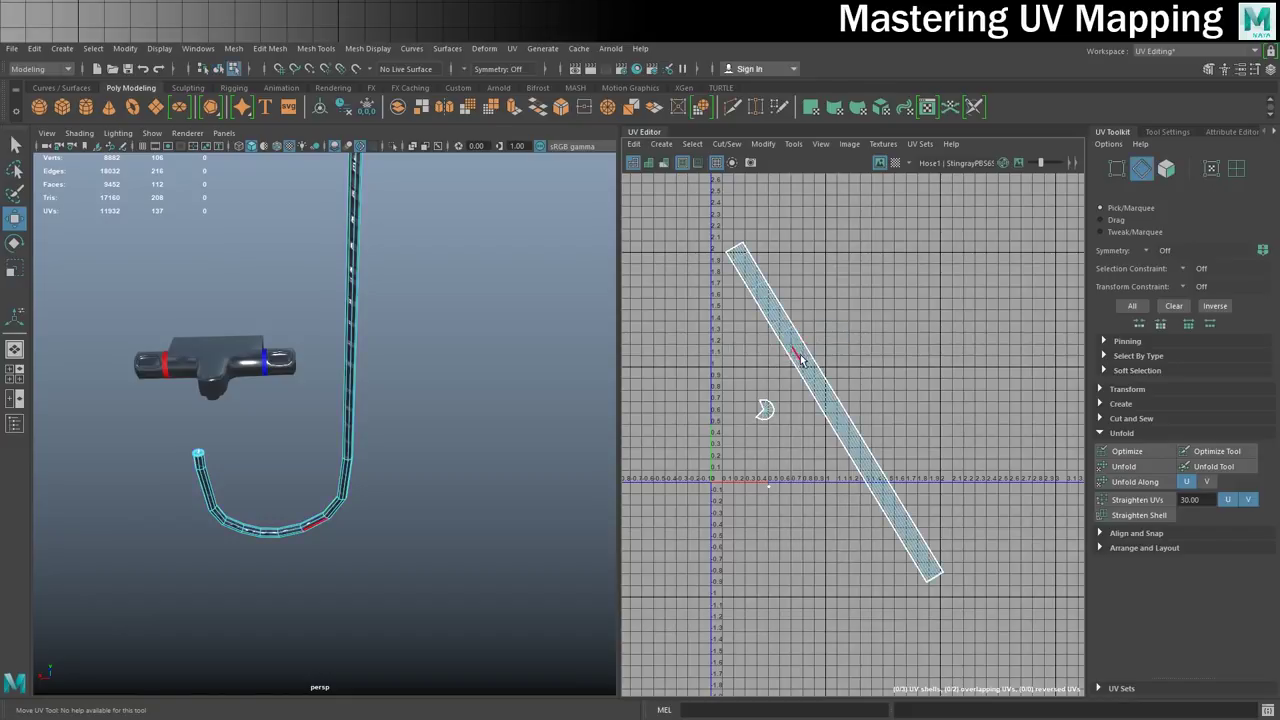
scroll(800, 330, "up", 5)
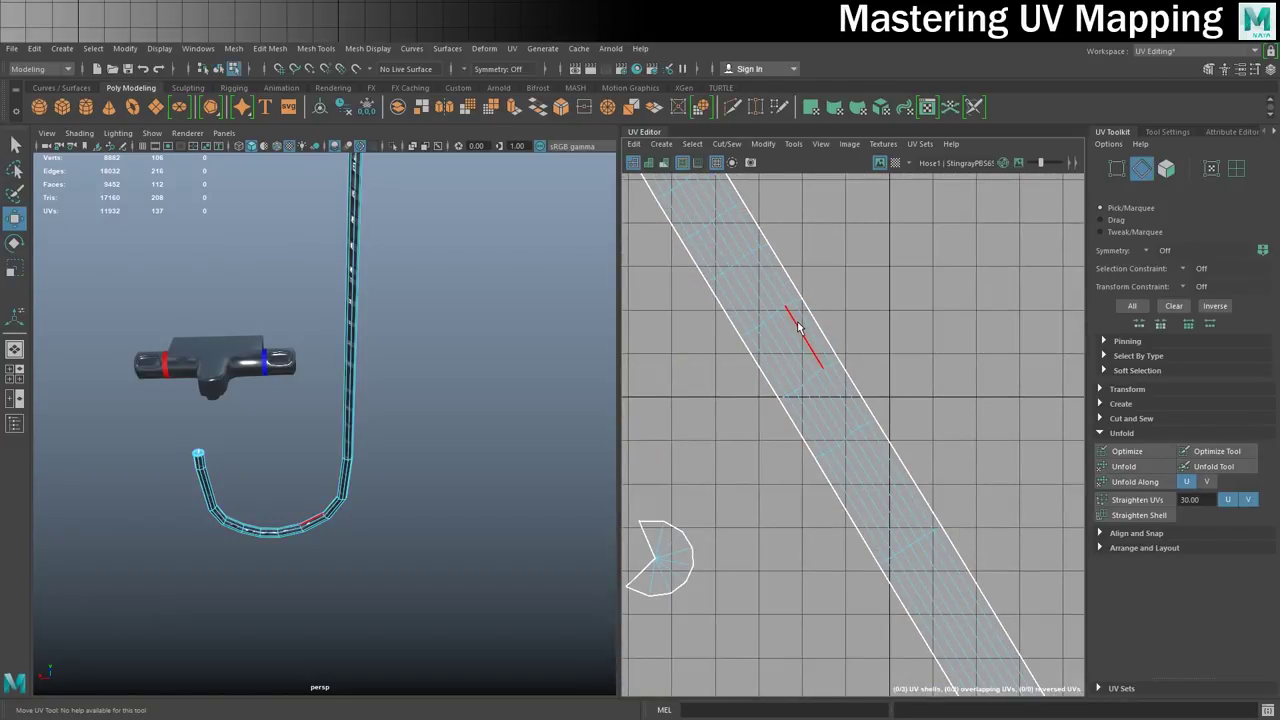
double_click(798, 327)
scroll(798, 326, "down", 3)
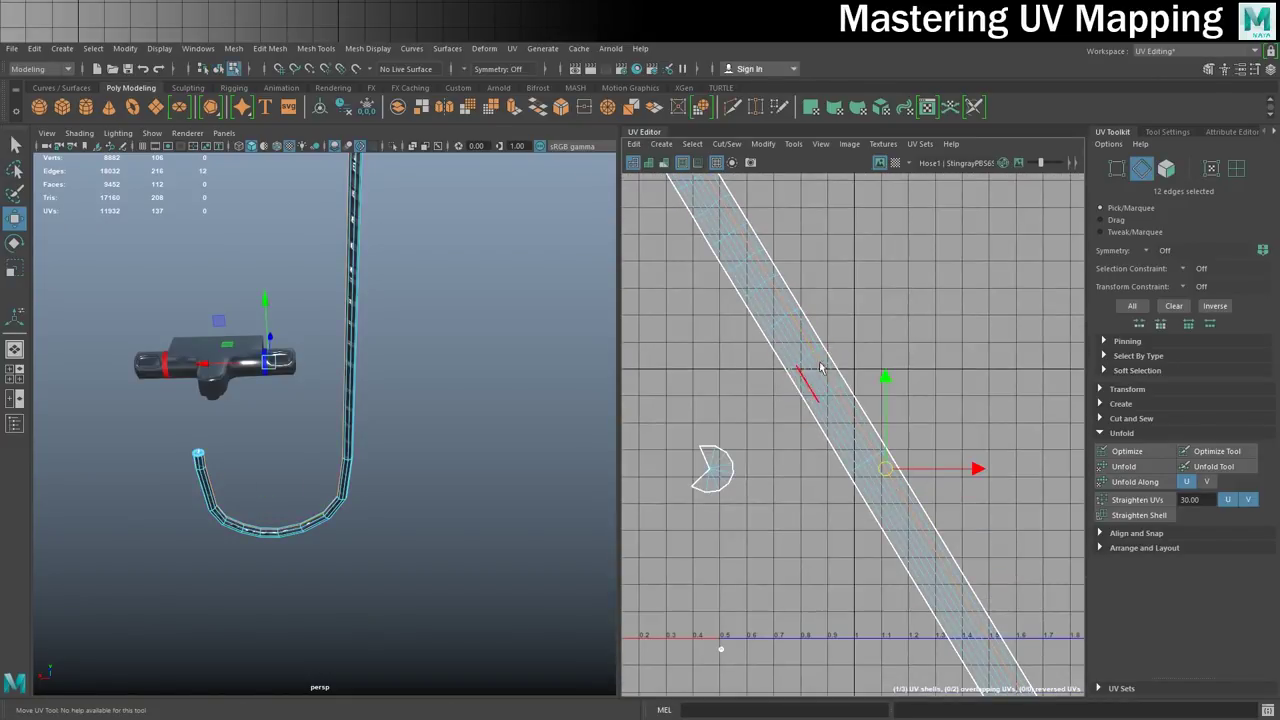
middle_click_drag(814, 369, 738, 331, "alt")
Orient the hose's strip shell to the selected edges so it runs vertically.
left_click(1100, 434)
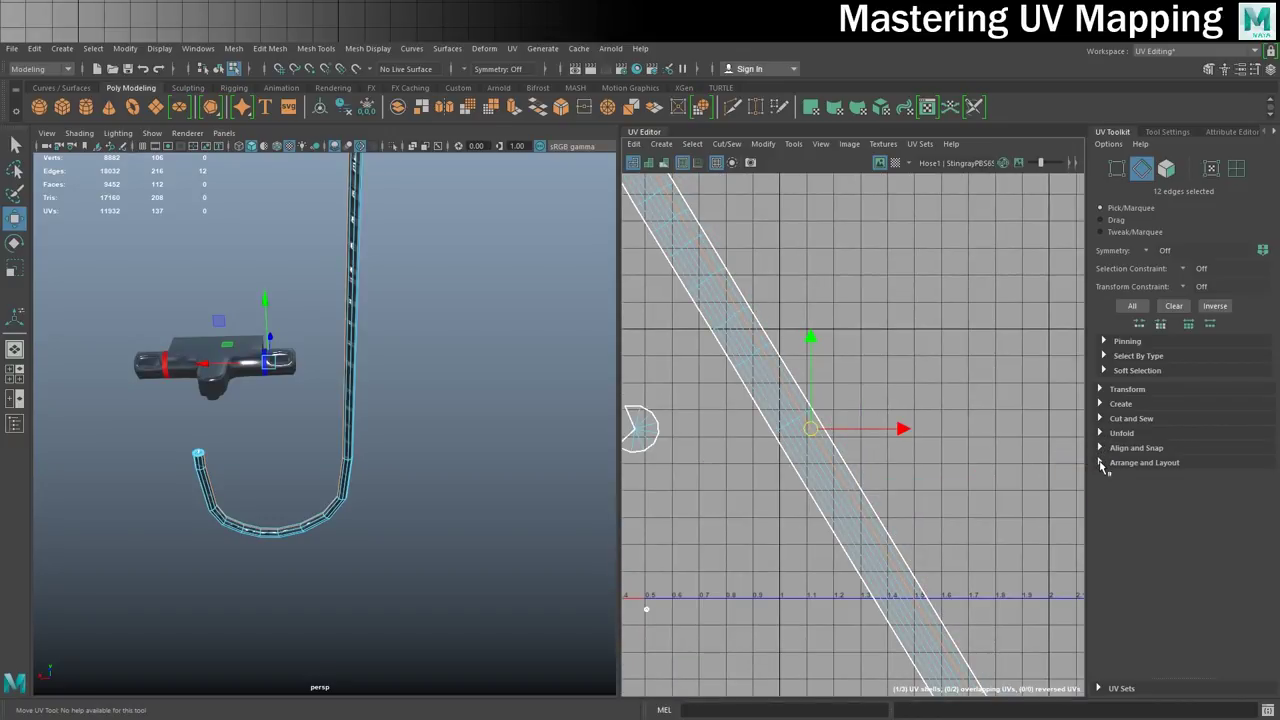
left_click(1100, 463)
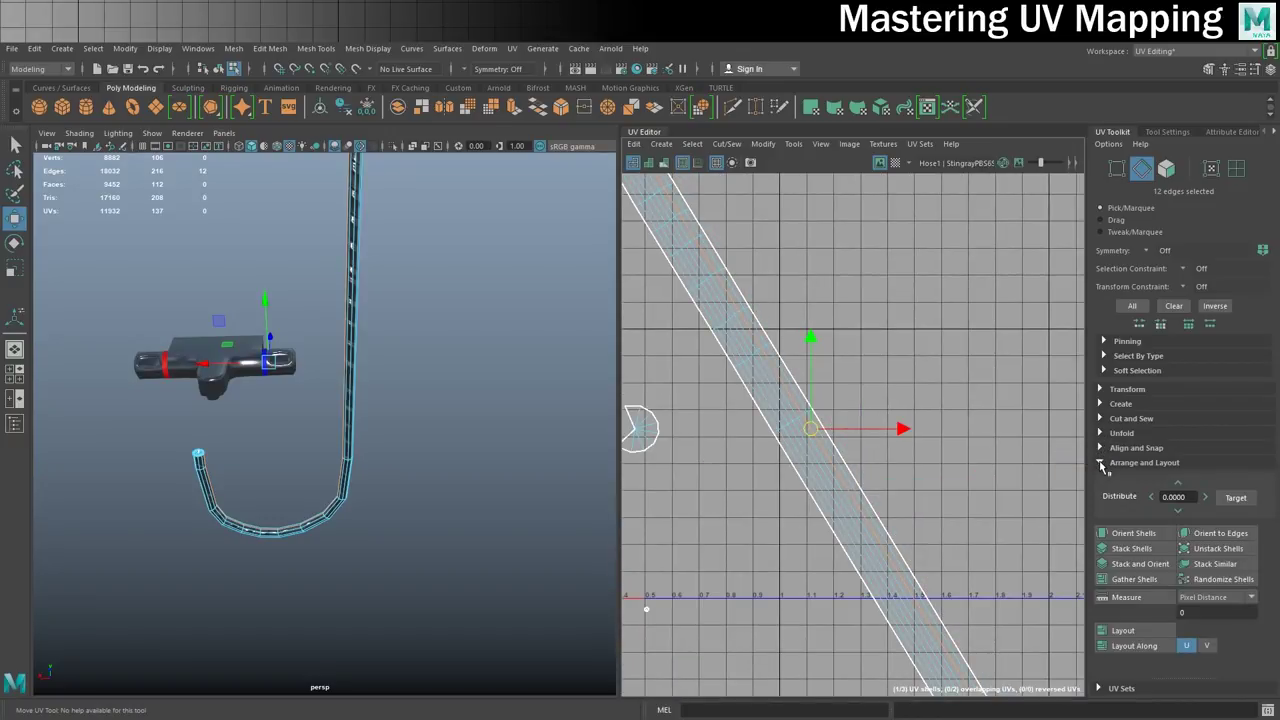
left_click(1220, 538)
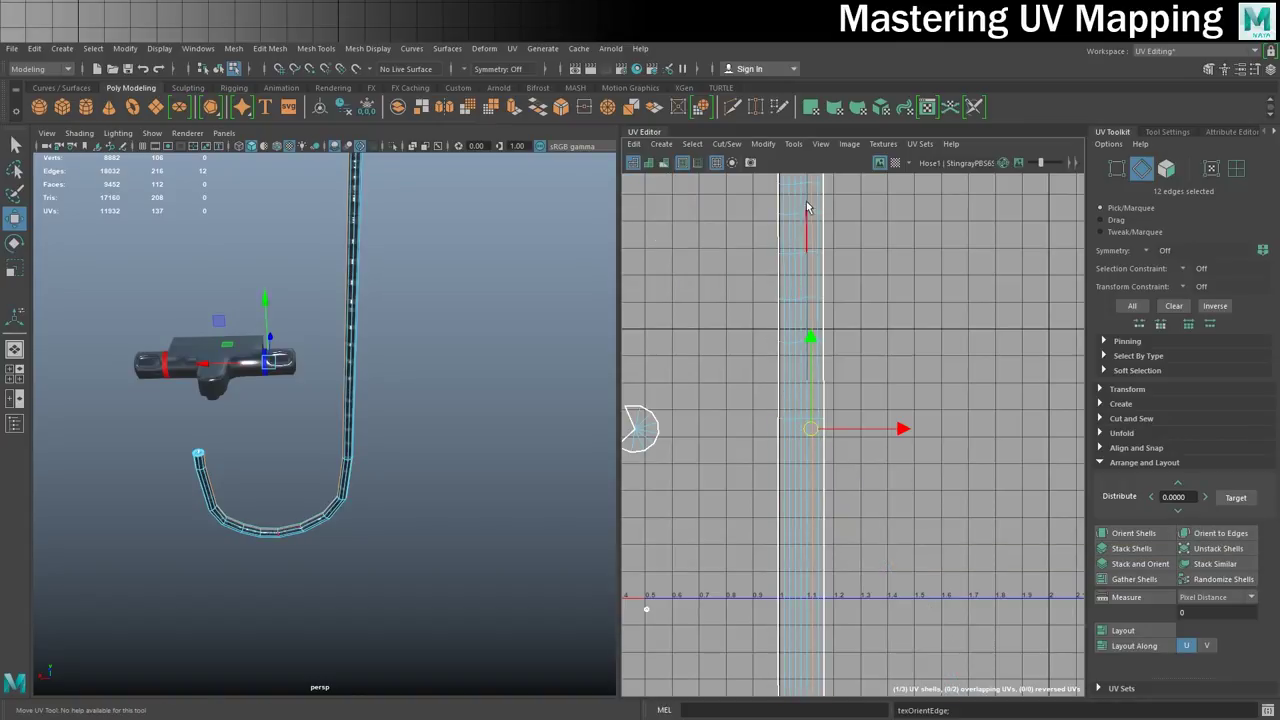
scroll(814, 429, "down", 5)
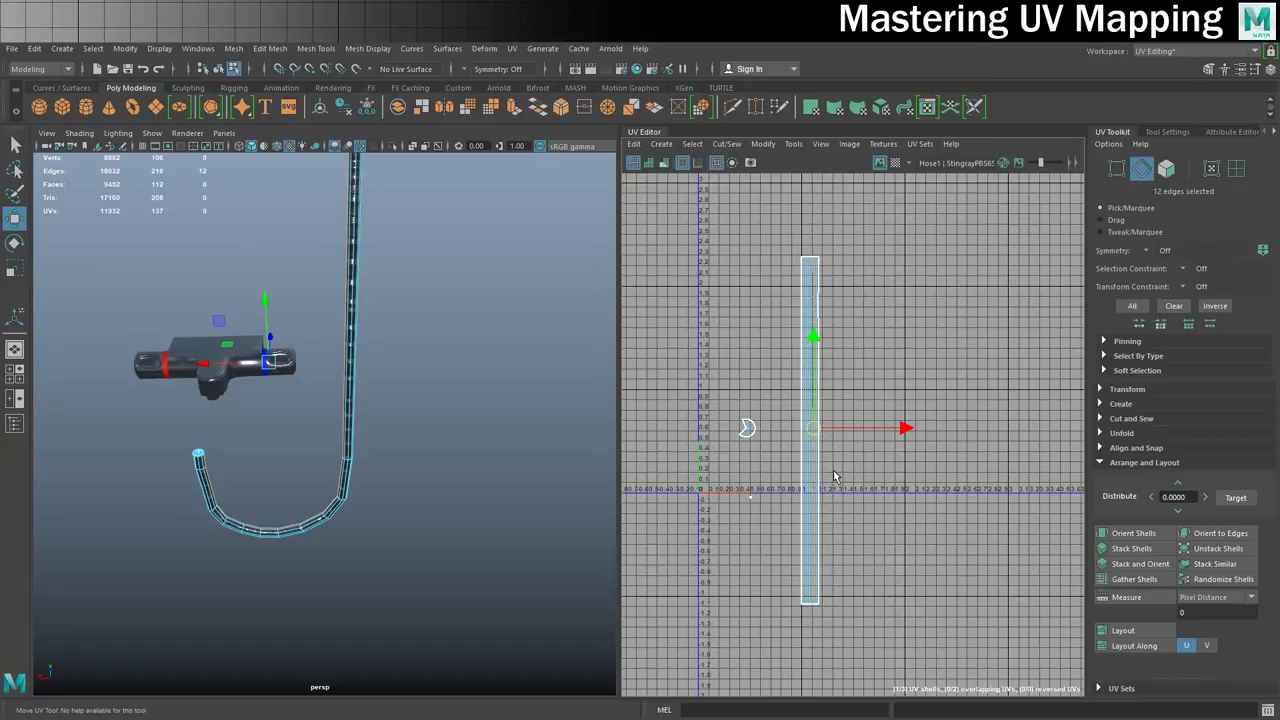
Deselect the hose and check the ribbed material's direction along its whole length.
right_click_drag(353, 262, 391, 240)
left_click_drag(391, 240, 397, 320, "alt")
left_click_drag(363, 366, 384, 351, "alt")
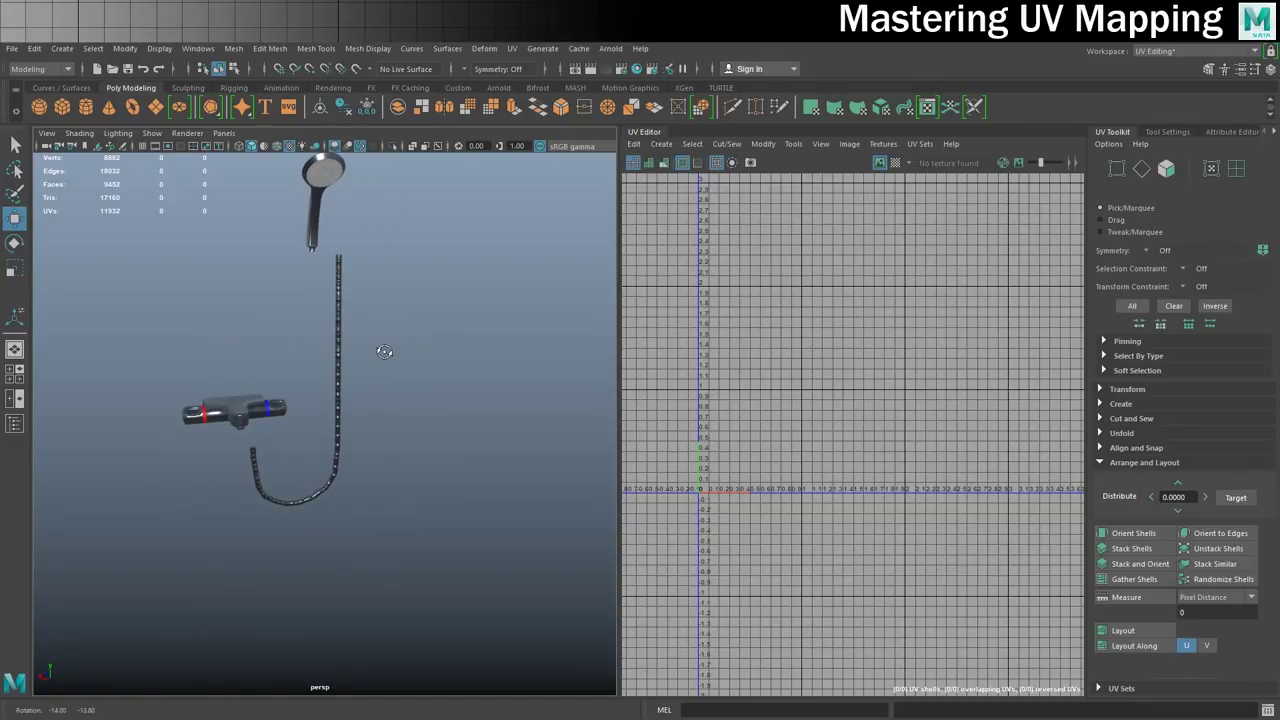
Select all the UVs of the hose's vertical strip shell, leaving out the cap shells.
left_click(339, 319)
right_click_drag(808, 310, 859, 308)
key("f")
scroll(858, 309, "up", 2)
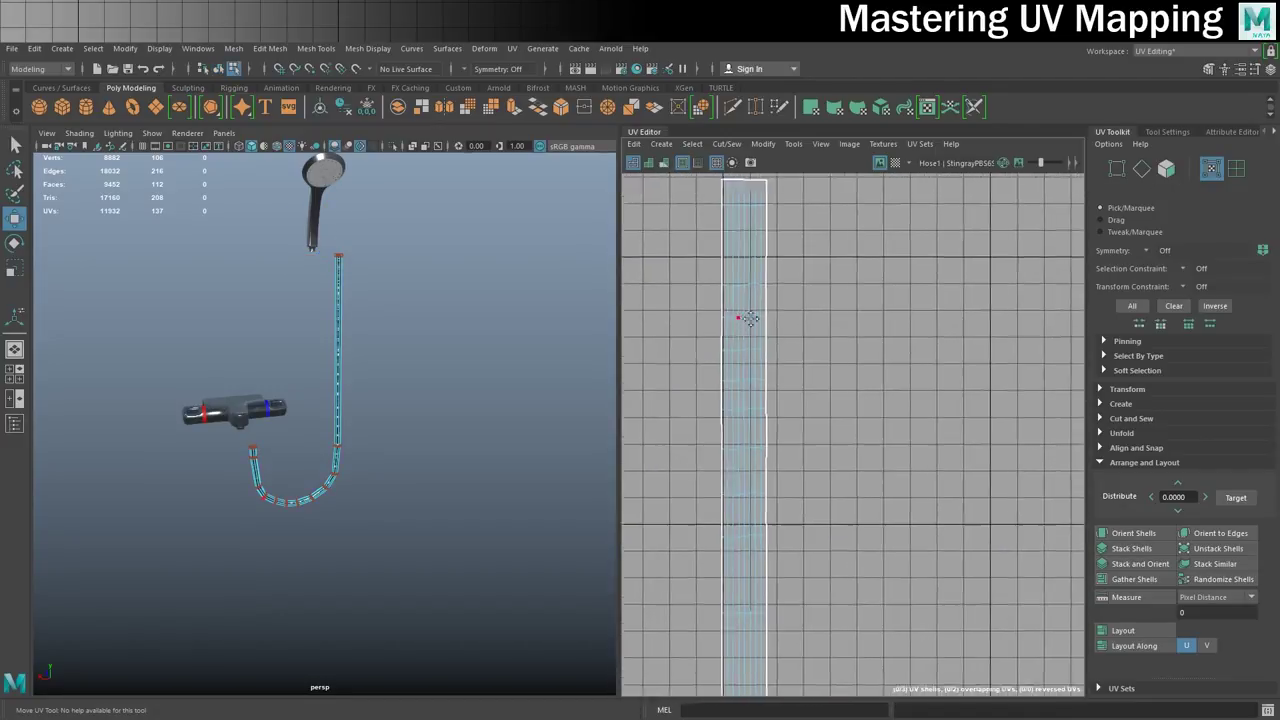
middle_click_drag(740, 312, 812, 348, "alt")
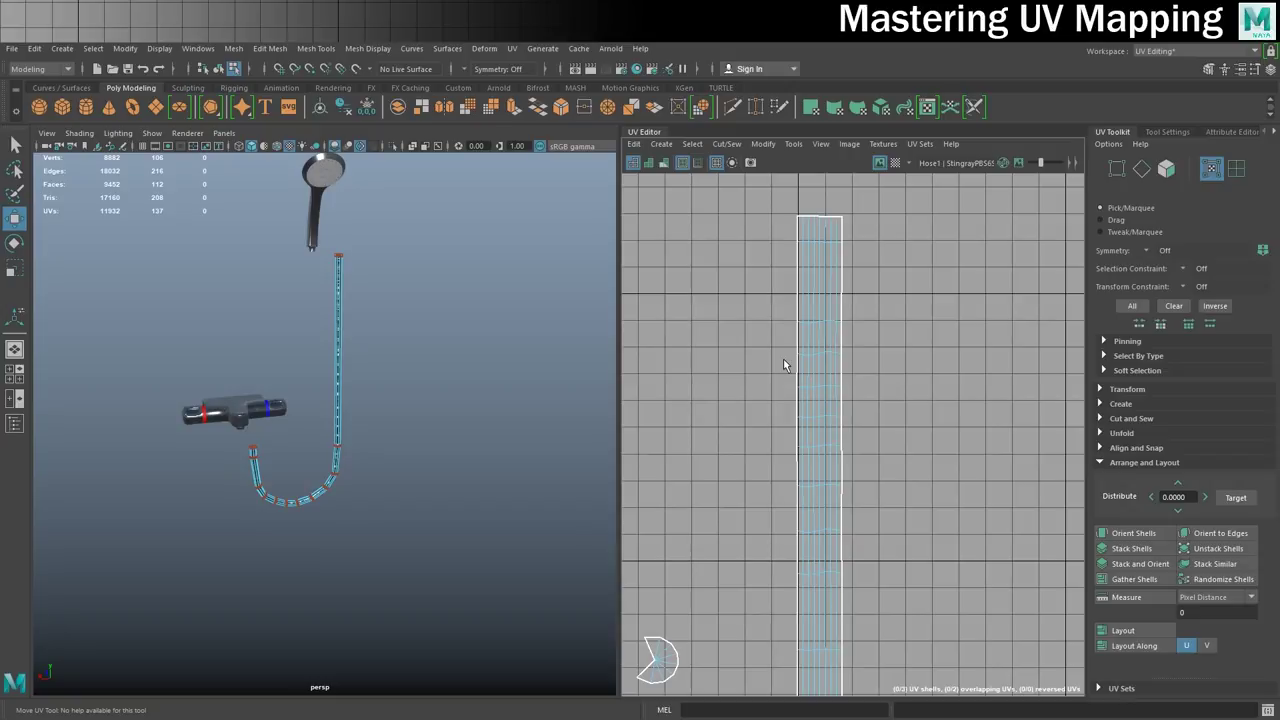
scroll(883, 349, "down", 1)
scroll(891, 410, "down", 2)
middle_click_drag(891, 426, 881, 340, "alt")
scroll(882, 338, "down", 2)
middle_click_drag(949, 398, 918, 389, "alt")
left_click_drag(850, 213, 792, 592)
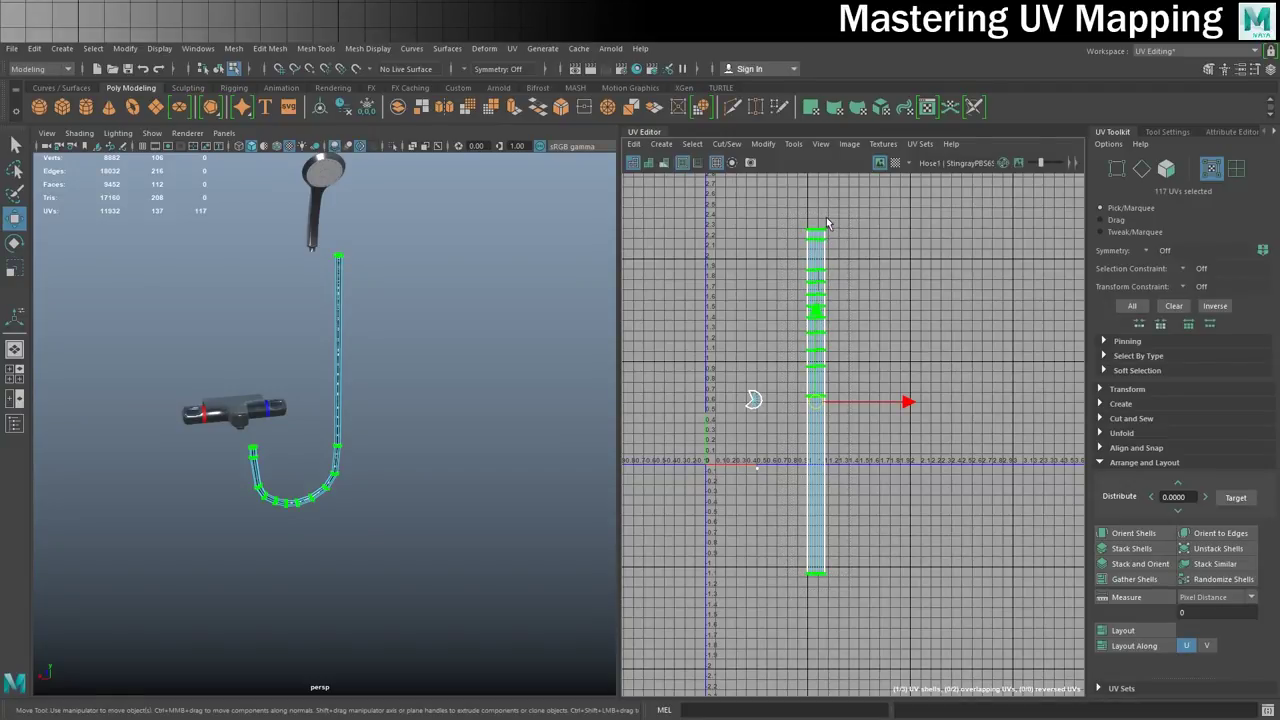
middle_click_drag(978, 430, 935, 386, "alt")
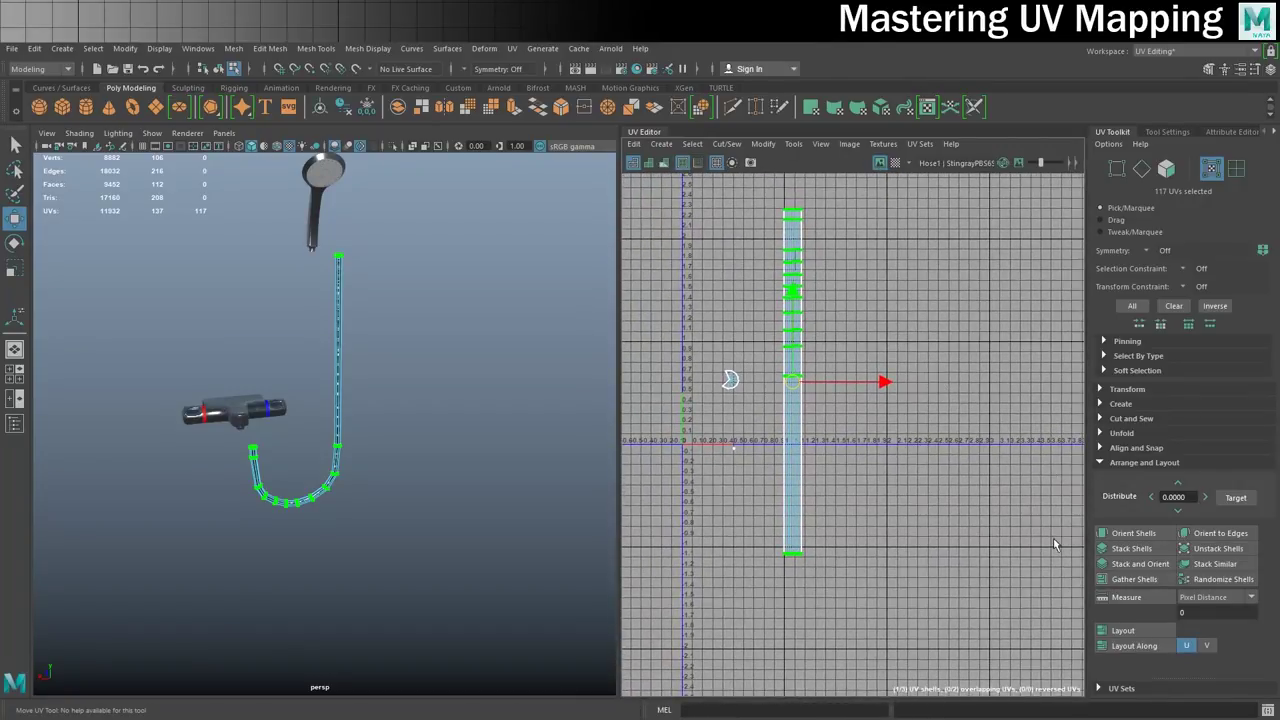
Straighten the strip's selected UVs in both U and V with a 30-degree tolerance.
left_click(1100, 464)
left_click(1100, 434)
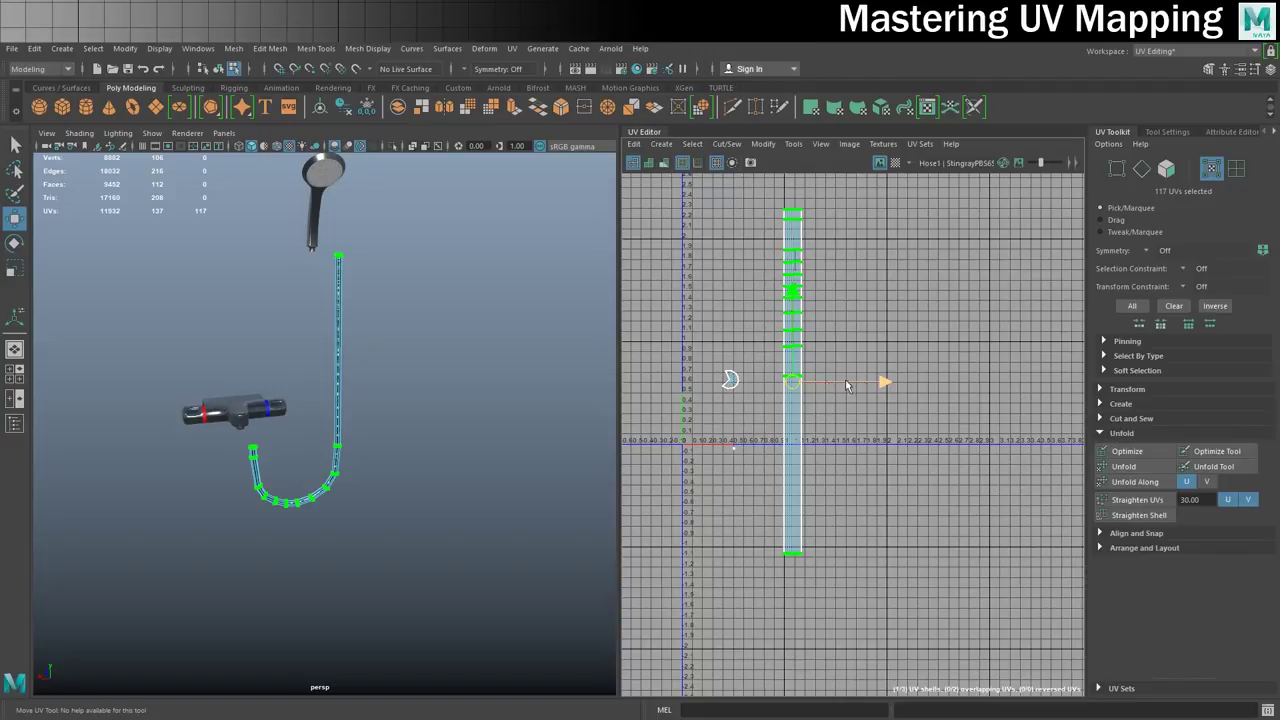
left_click(1122, 498)
scroll(839, 392, "up", 5)
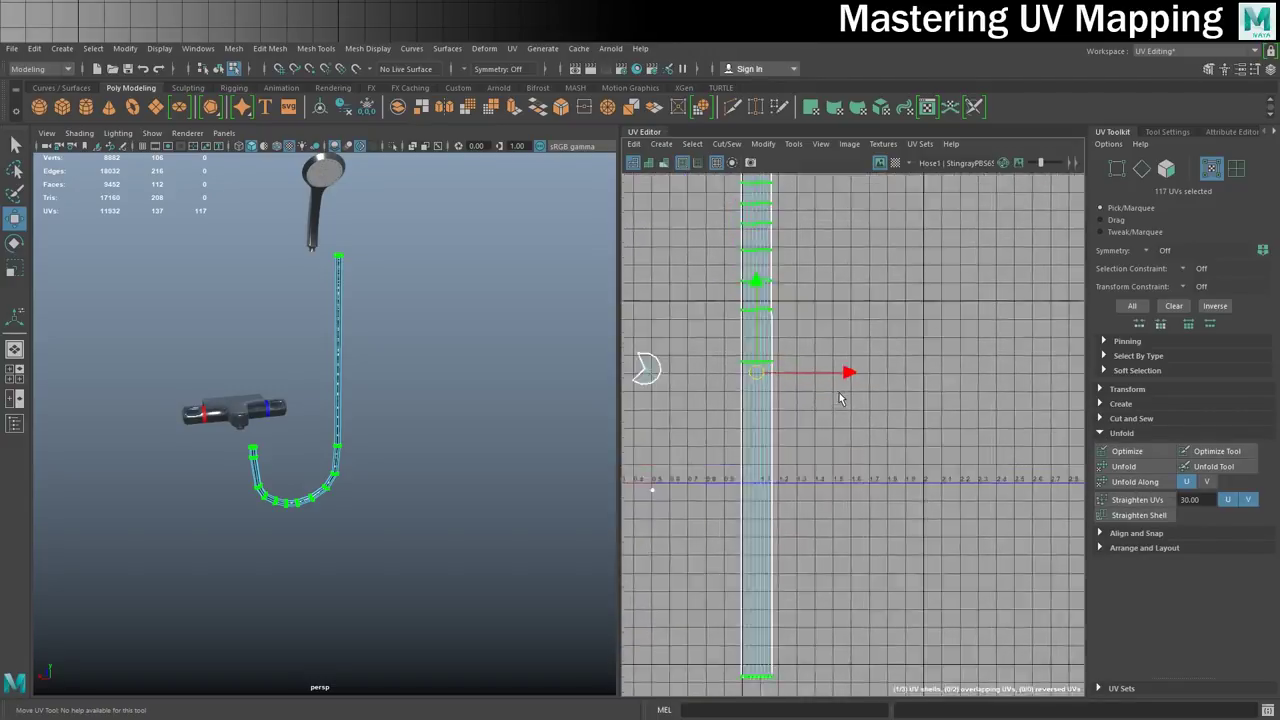
middle_click_drag(772, 247, 815, 435, "alt")
scroll(813, 425, "up", 5)
middle_click_drag(804, 358, 824, 498, "alt")
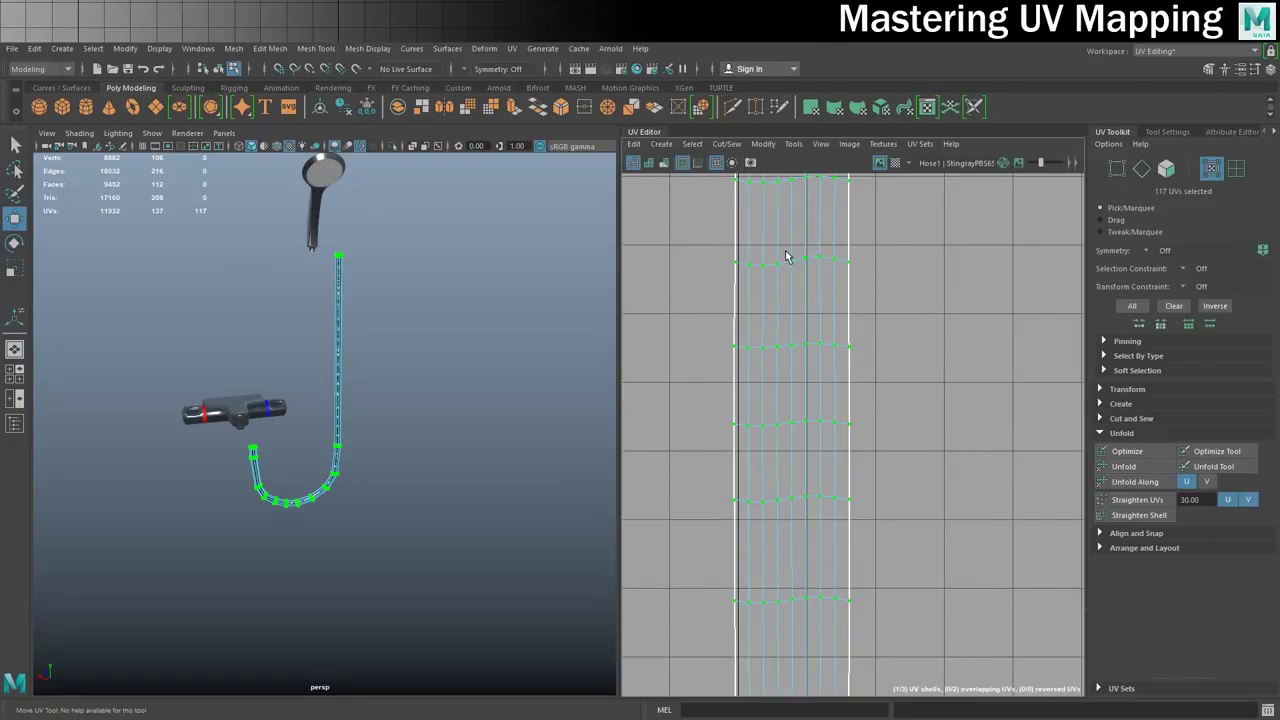
left_click(1128, 502)
scroll(923, 423, "down", 3)
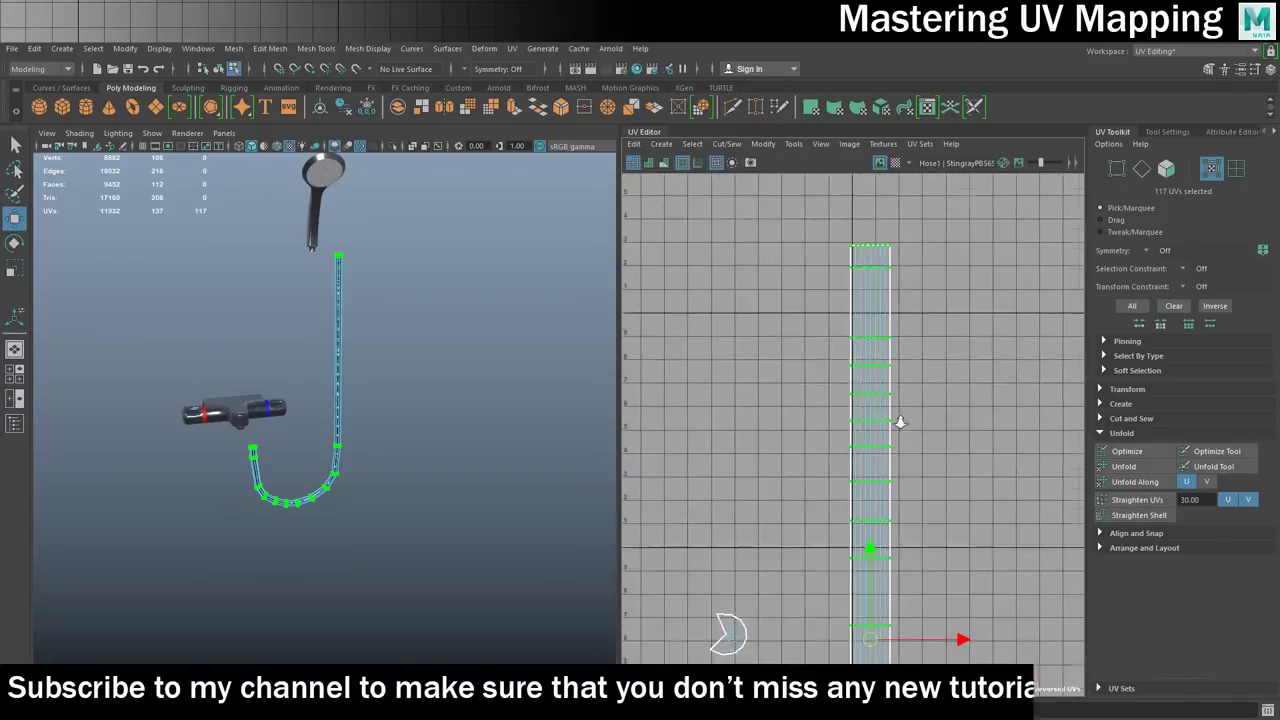
scroll(870, 392, "down", 3)
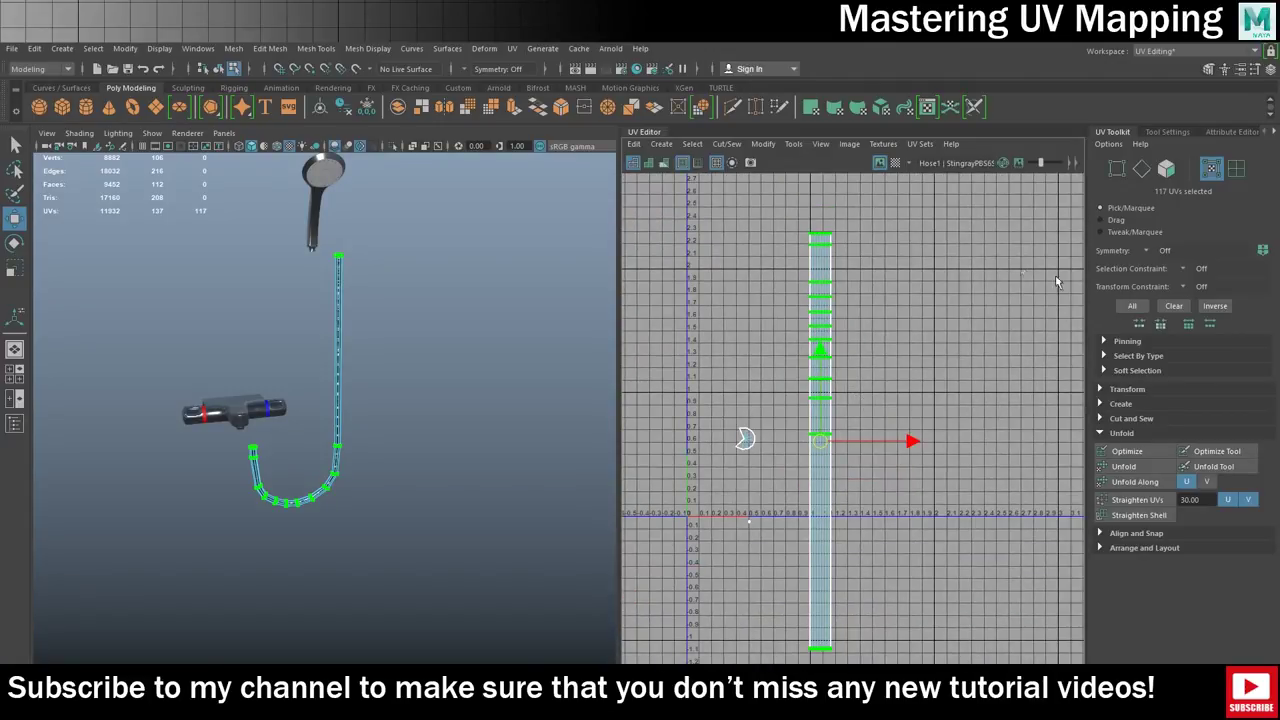
Select the hose's strip as a whole UV shell and move it to the middle of the 0–1 U range.
right_click(825, 332)
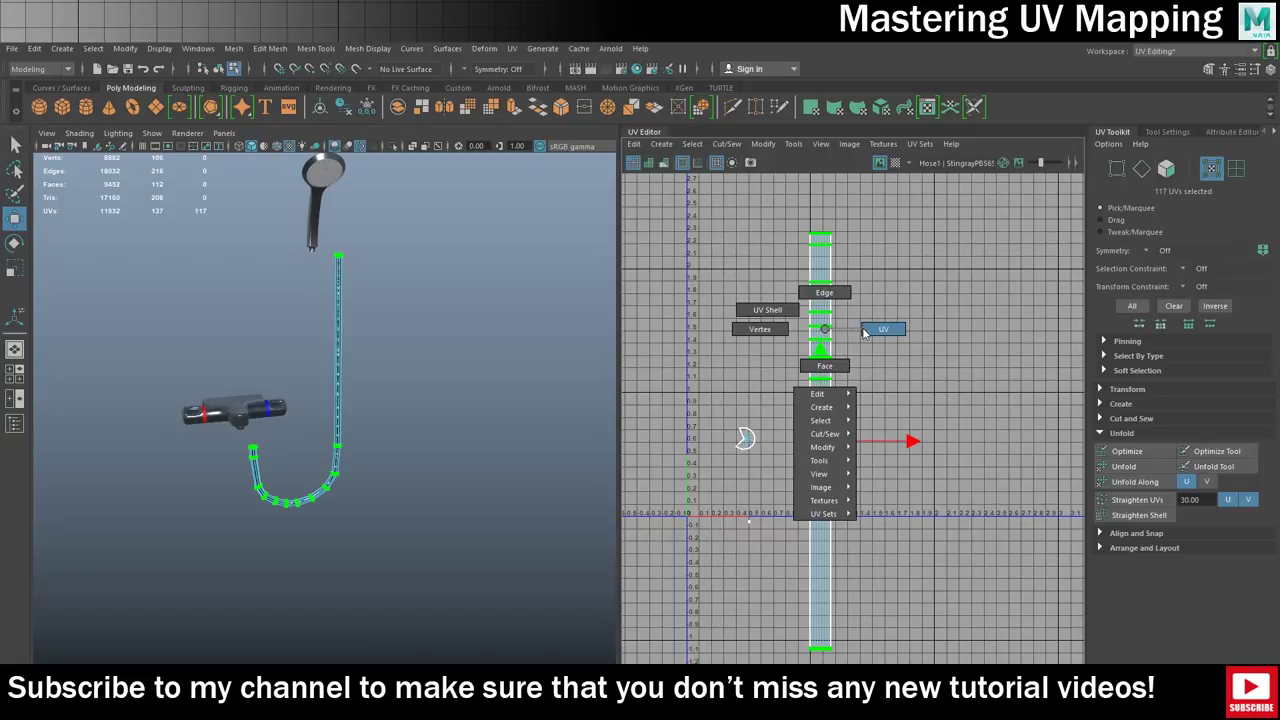
left_click(767, 310)
left_click(829, 346)
scroll(443, 366, "up", 5)
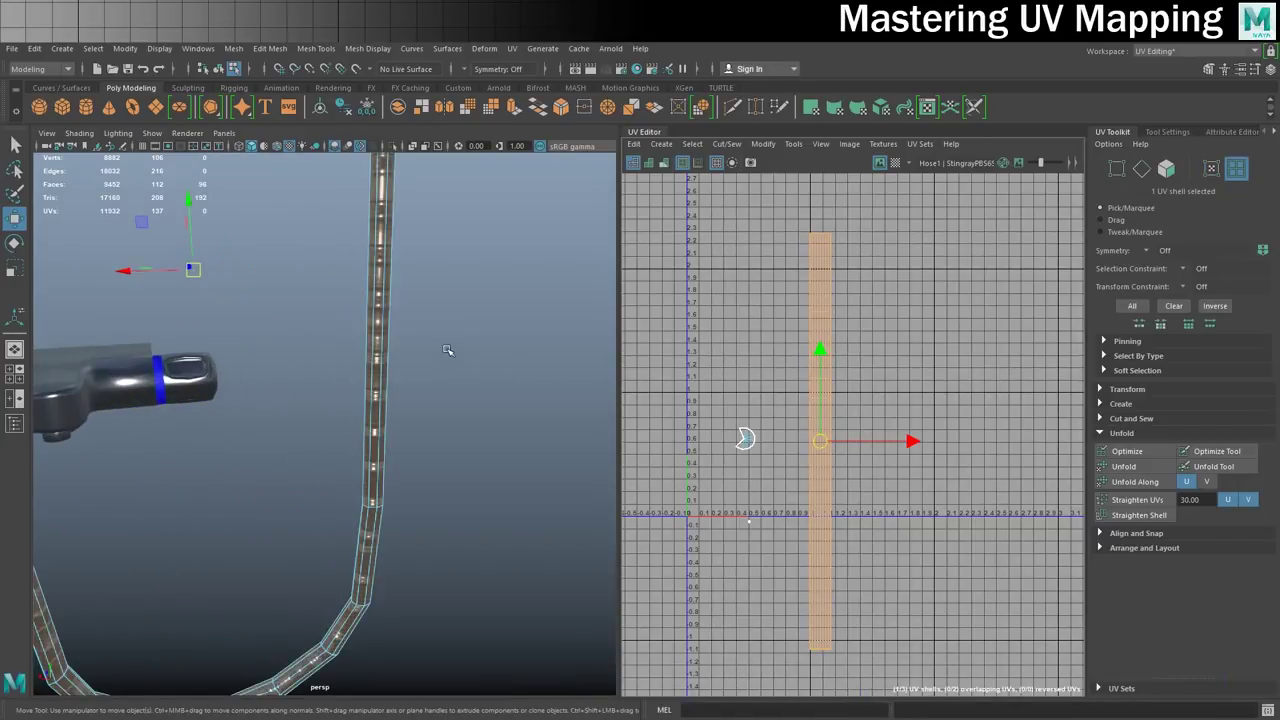
scroll(440, 334, "up", 6)
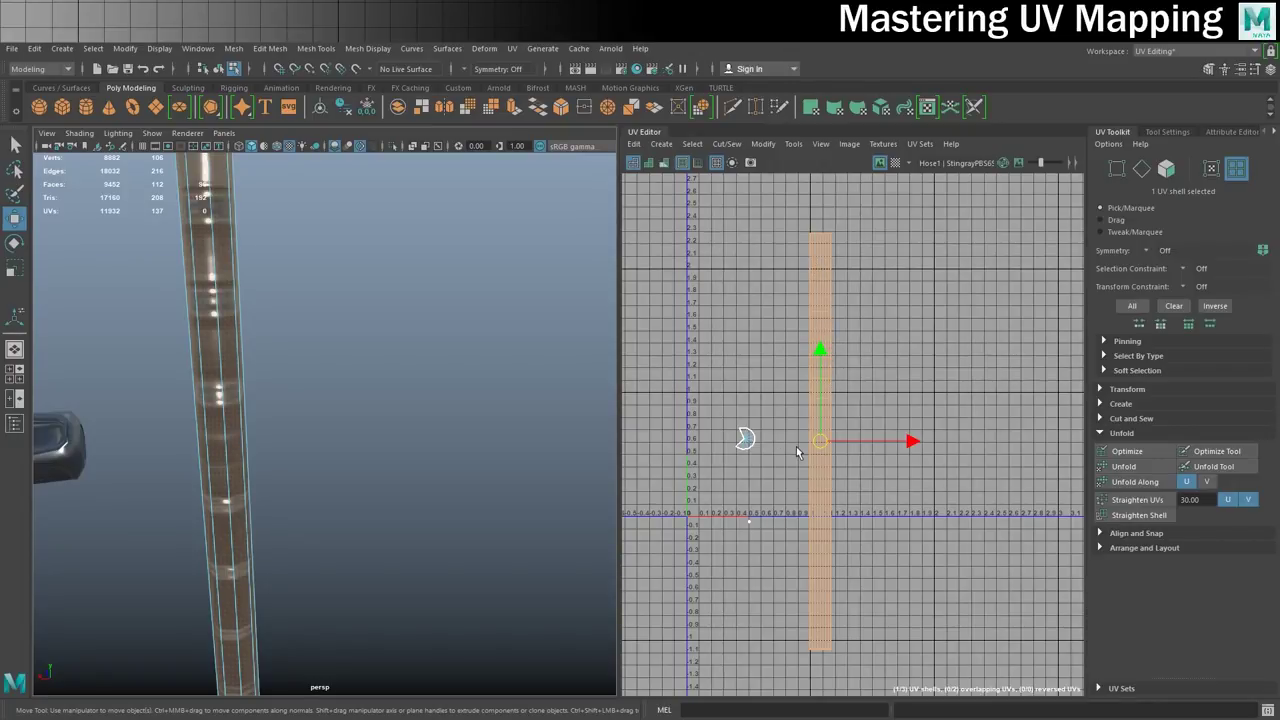
left_click_drag(819, 441, 754, 463)
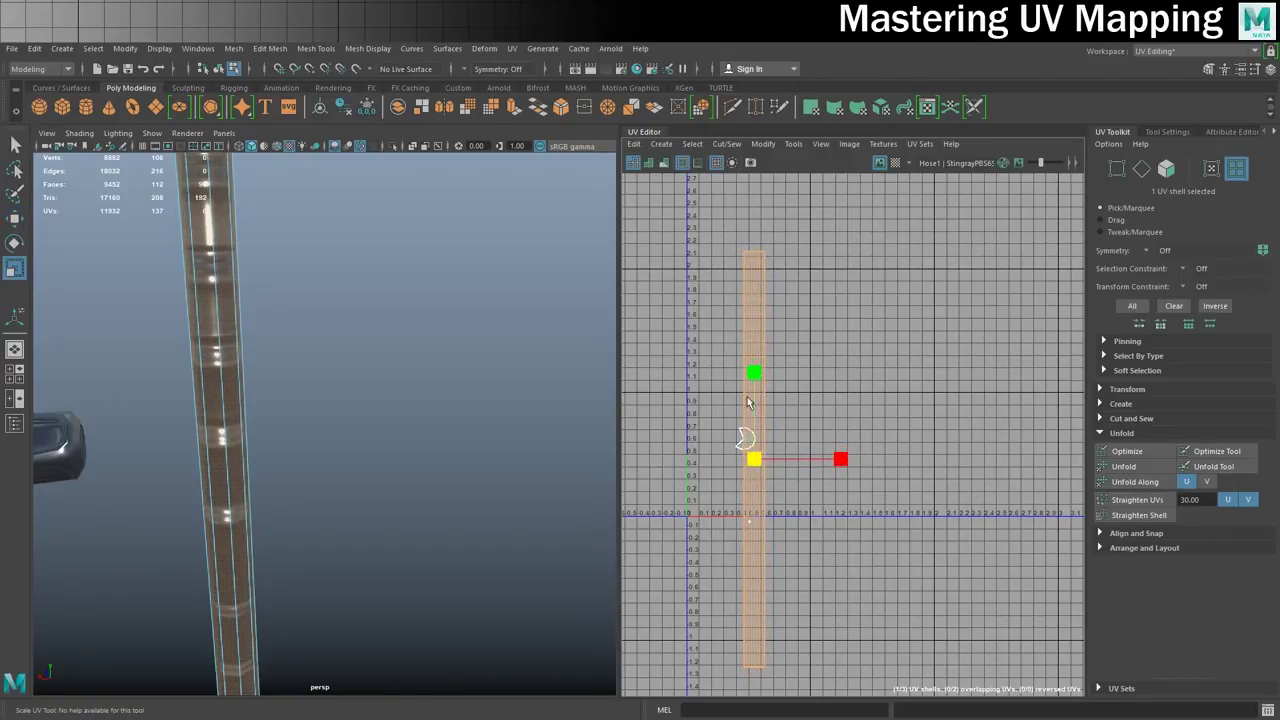
Scale the strip shell up uniformly and nudge it so its width fills the 0–1 U range.
left_click_drag(754, 459, 1143, 413)
key("w")
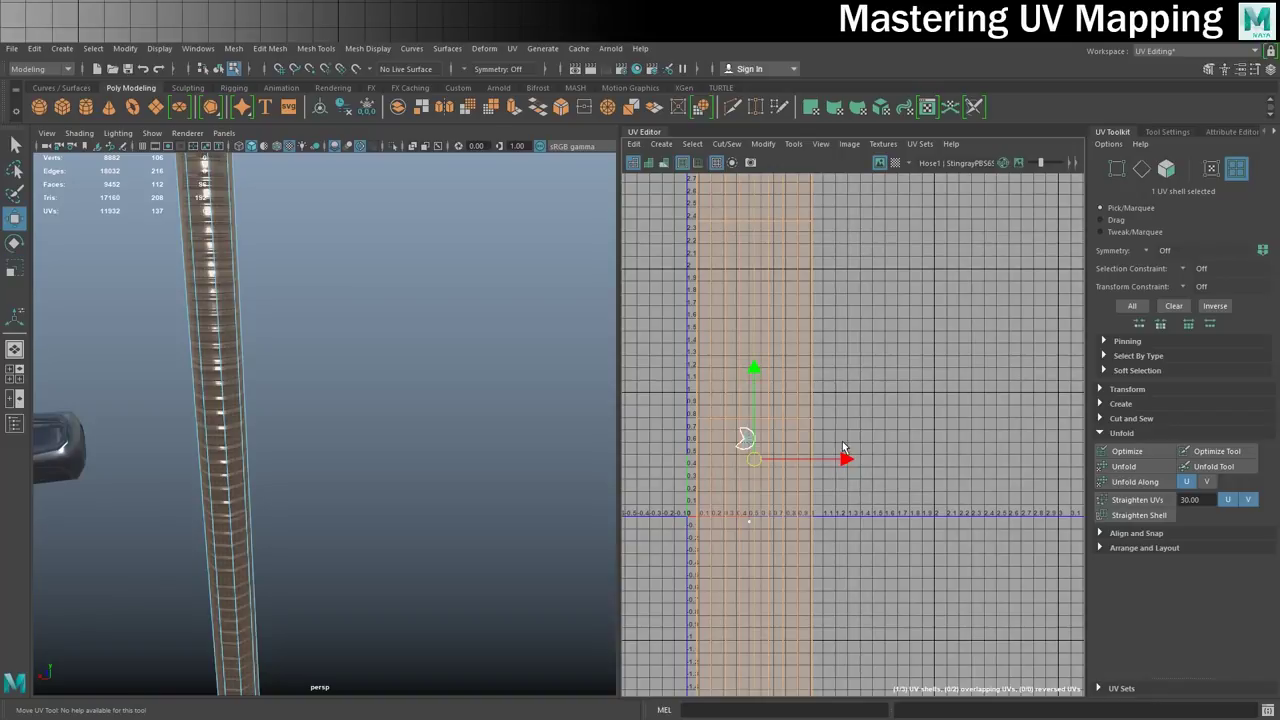
left_click_drag(845, 457, 840, 462)
key("r")
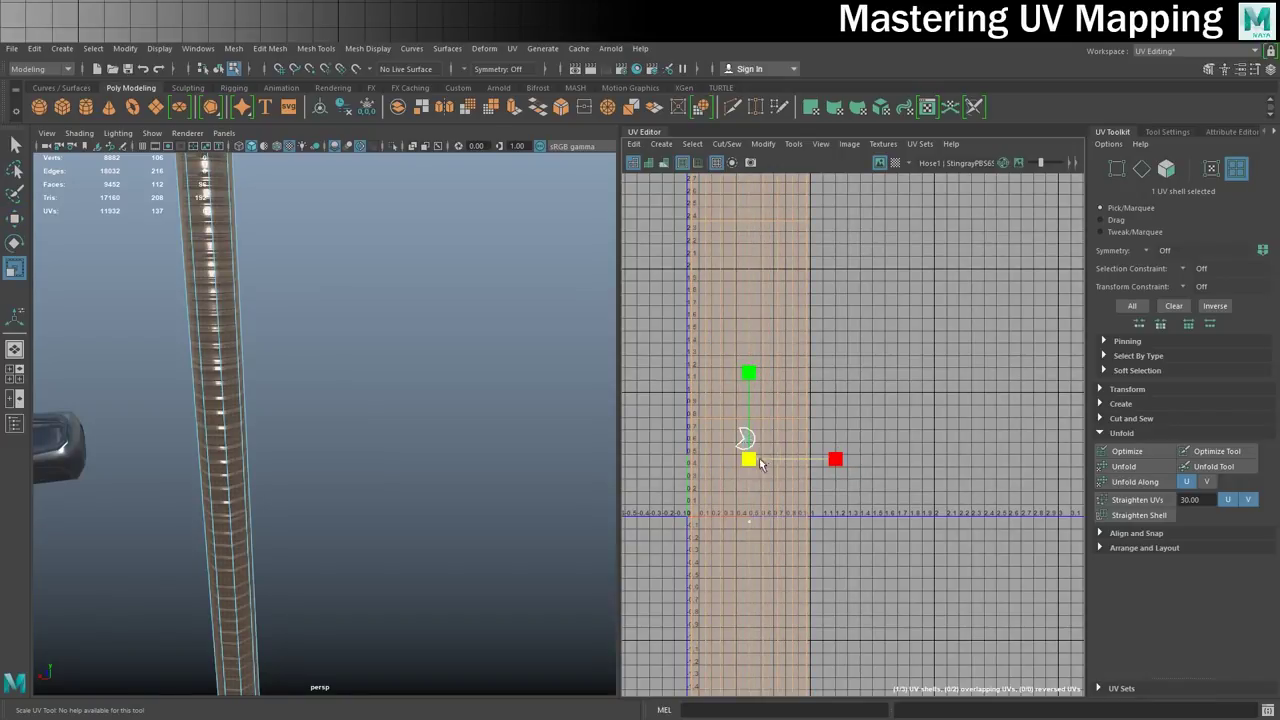
left_click_drag(752, 465, 755, 464)
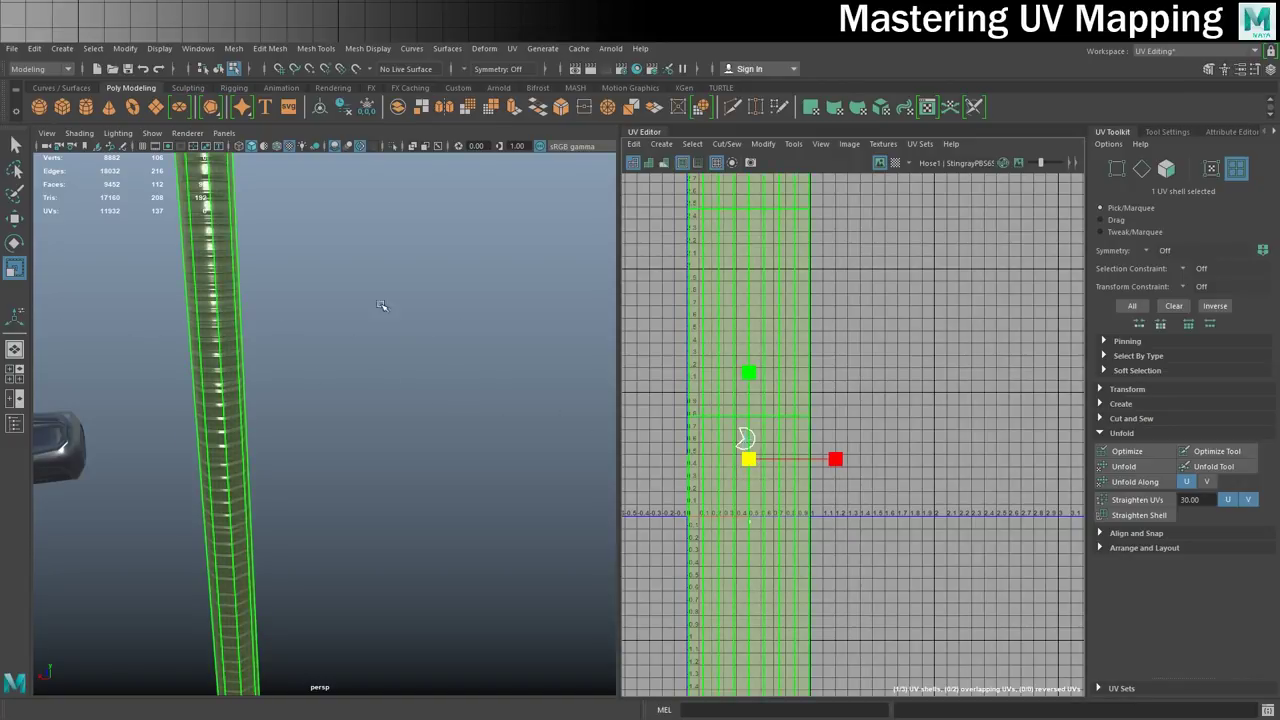
Return to object selection, deselect the hose and examine the ribbed material along its straight and curved parts.
right_click_drag(222, 288, 265, 265)
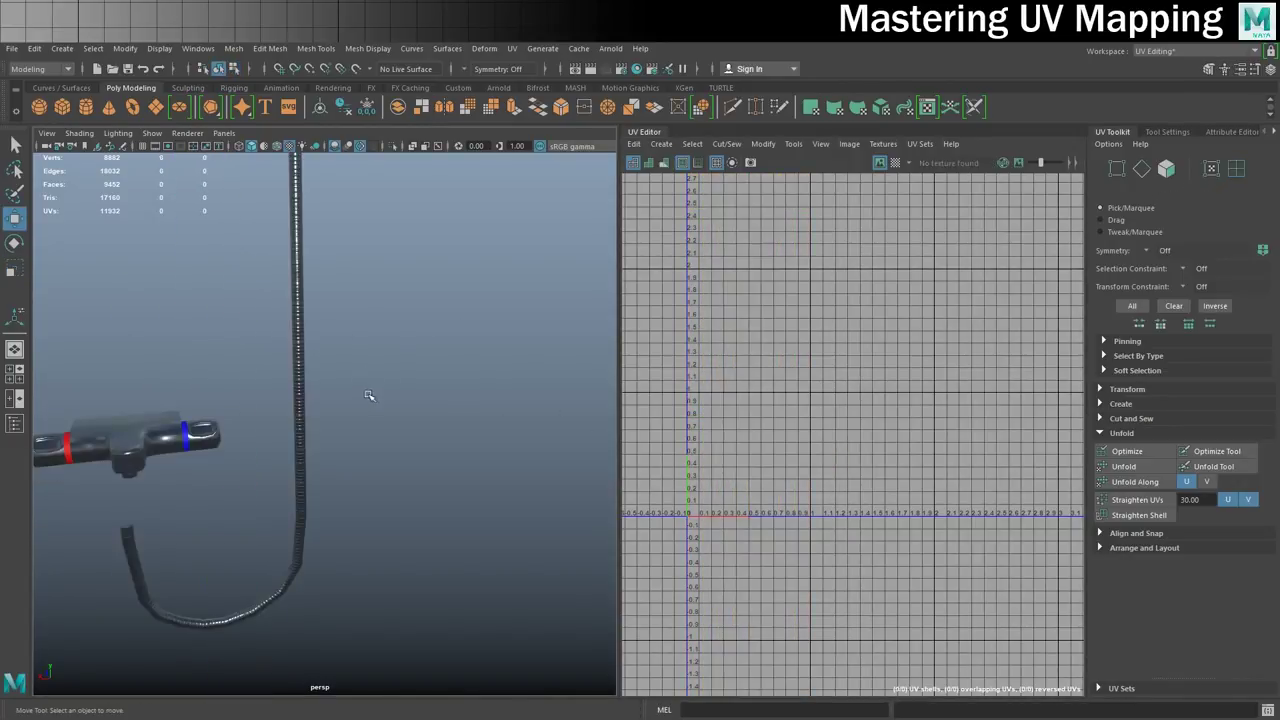
mouse_move(353, 509)
left_mouse_down("alt")
mouse_move(300, 506)
mouse_move(334, 487)
mouse_move(331, 515)
mouse_move(374, 509)
mouse_move(357, 534)
mouse_move(345, 516)
left_mouse_up("alt")
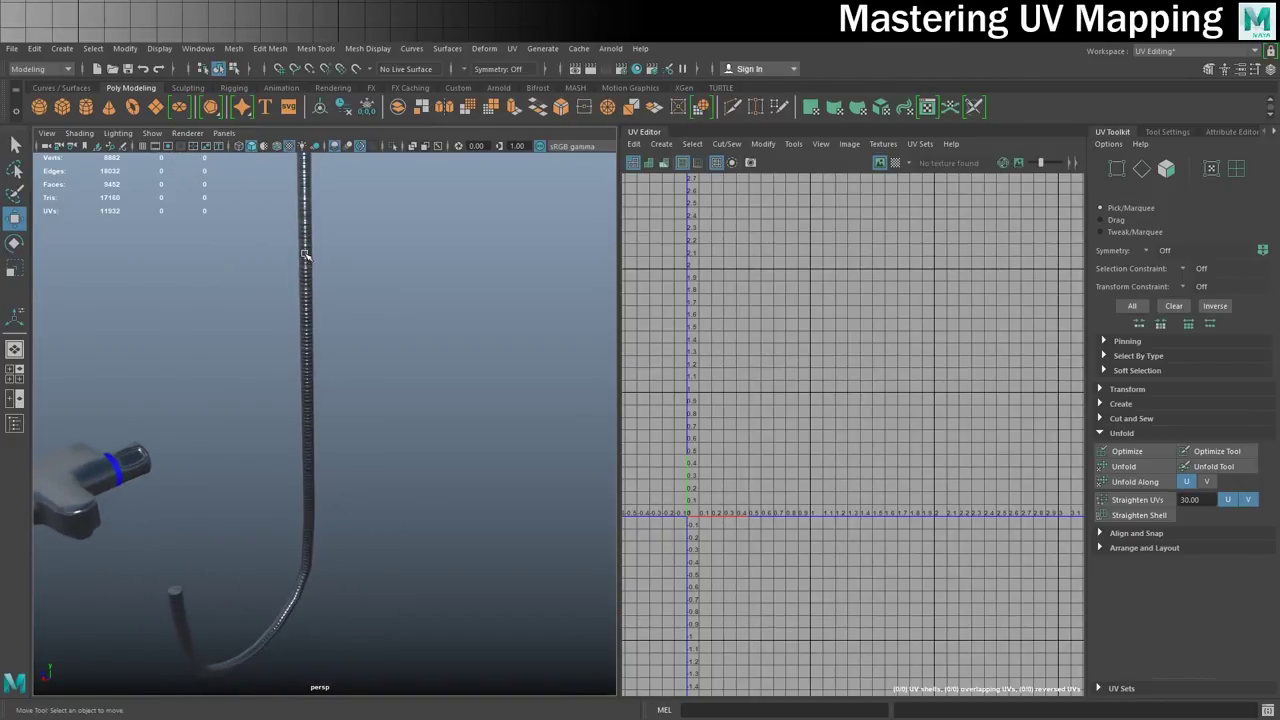
left_click_drag(312, 430, 261, 342, "alt")
left_click_drag(176, 384, 196, 449, "alt")
middle_click_drag(196, 449, 290, 514, "alt")
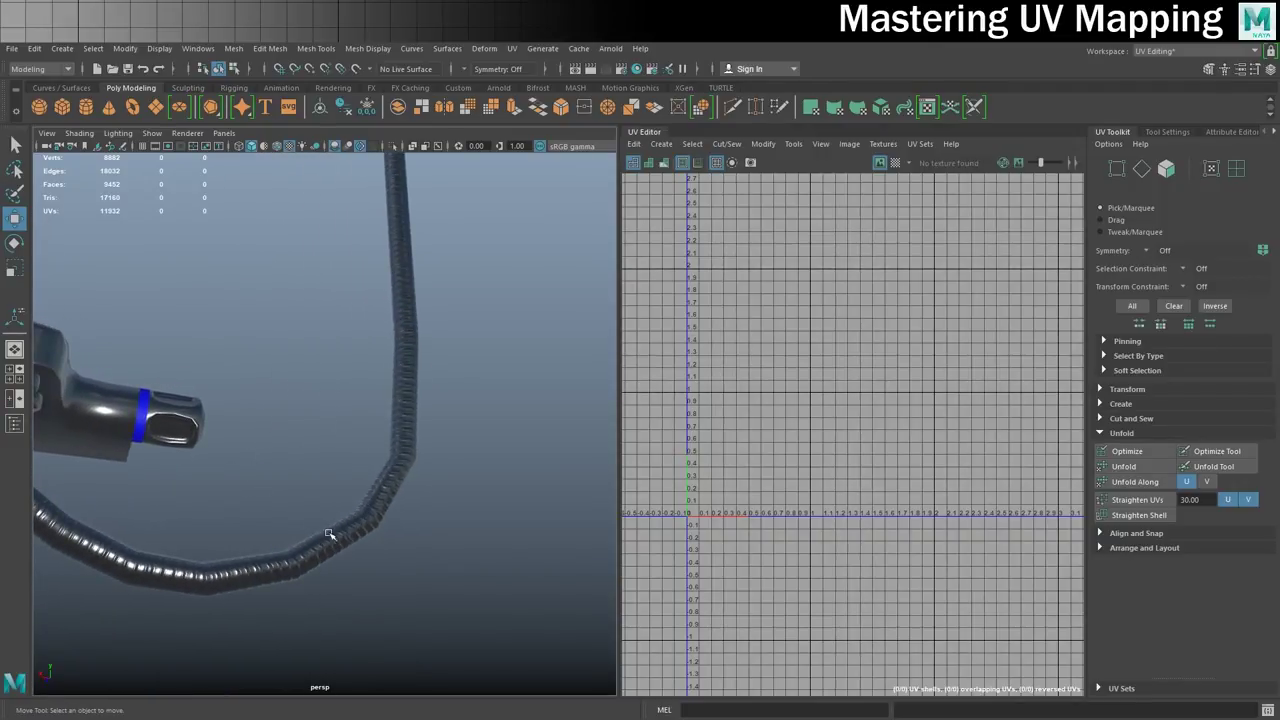
left_click_drag(256, 543, 260, 502, "alt")
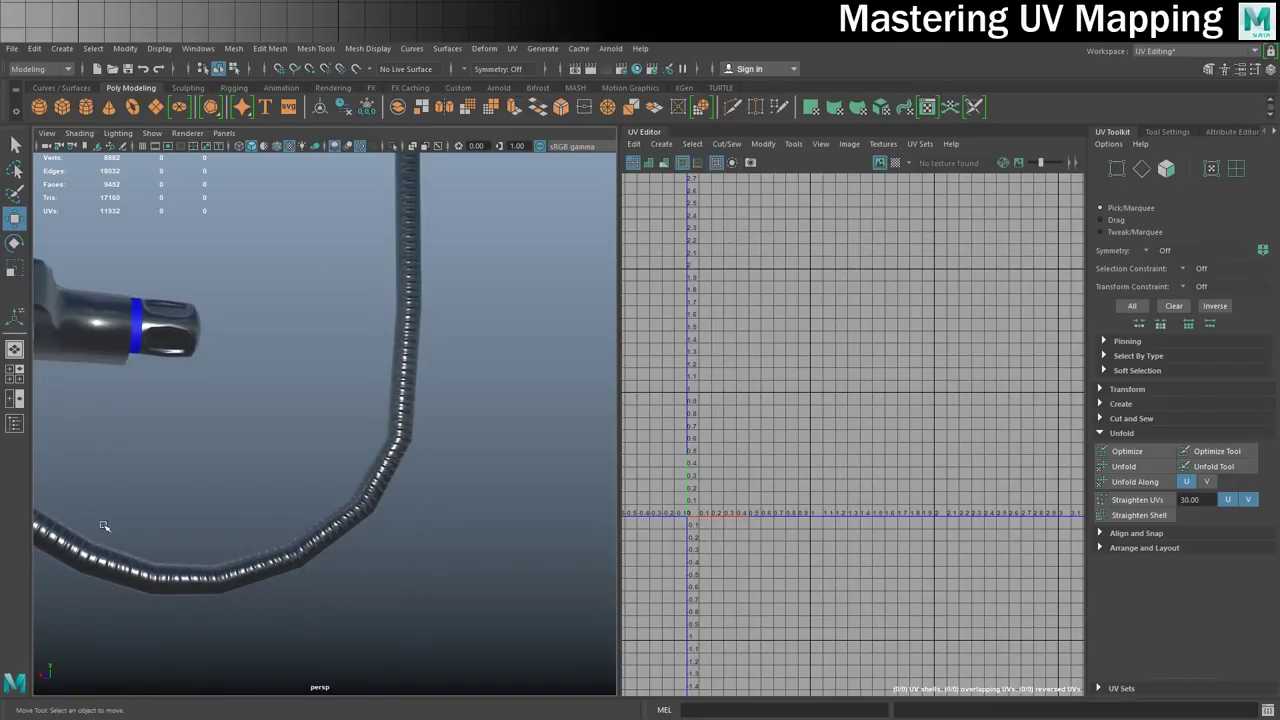
scroll(187, 449, "down", 5)
middle_click_drag(187, 449, 251, 440, "alt")
left_click_drag(262, 380, 341, 391, "alt")
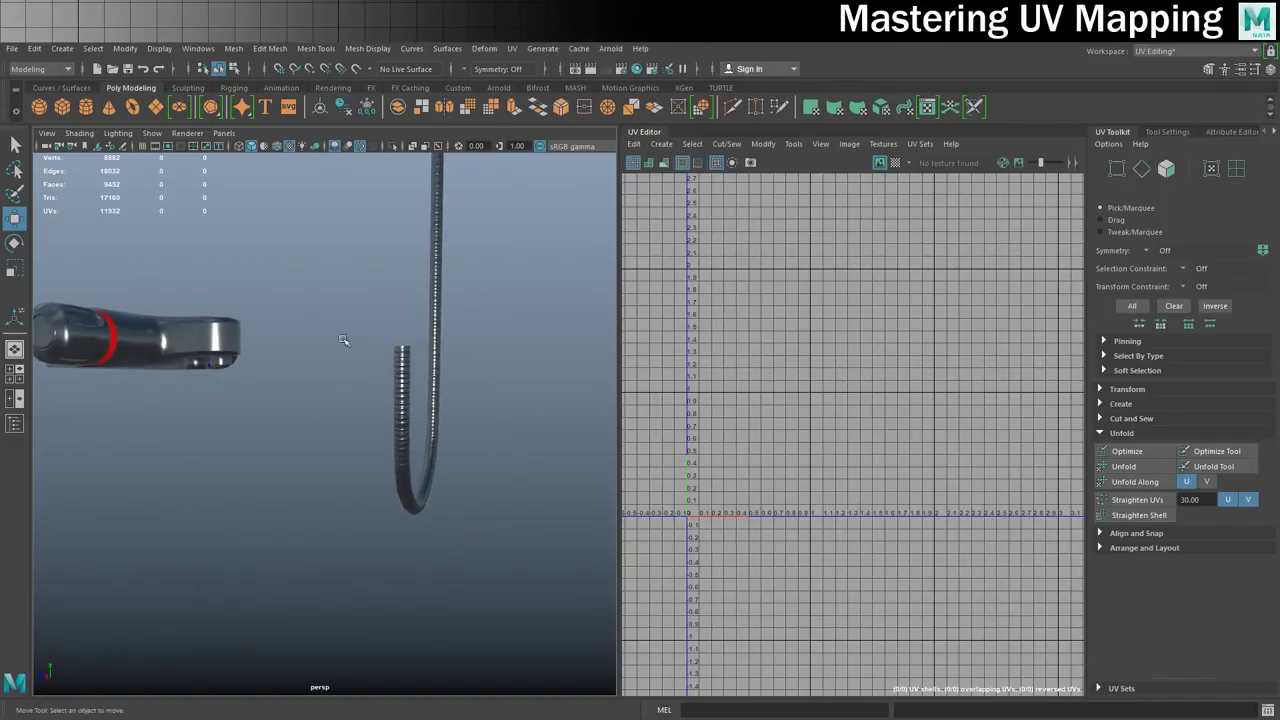
Select the whole hose and set its Translate Z to 0, then deselect it.
left_click(436, 250)
key("f")
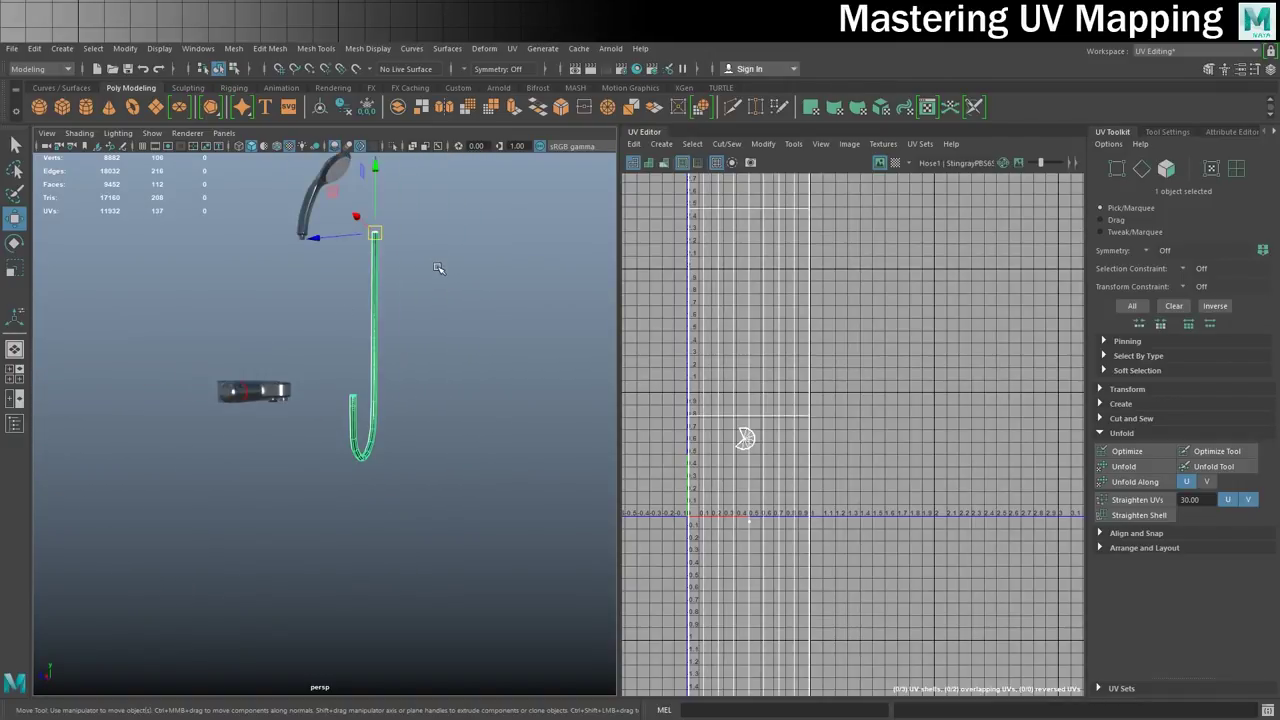
left_click(1273, 133)
left_click(1205, 133)
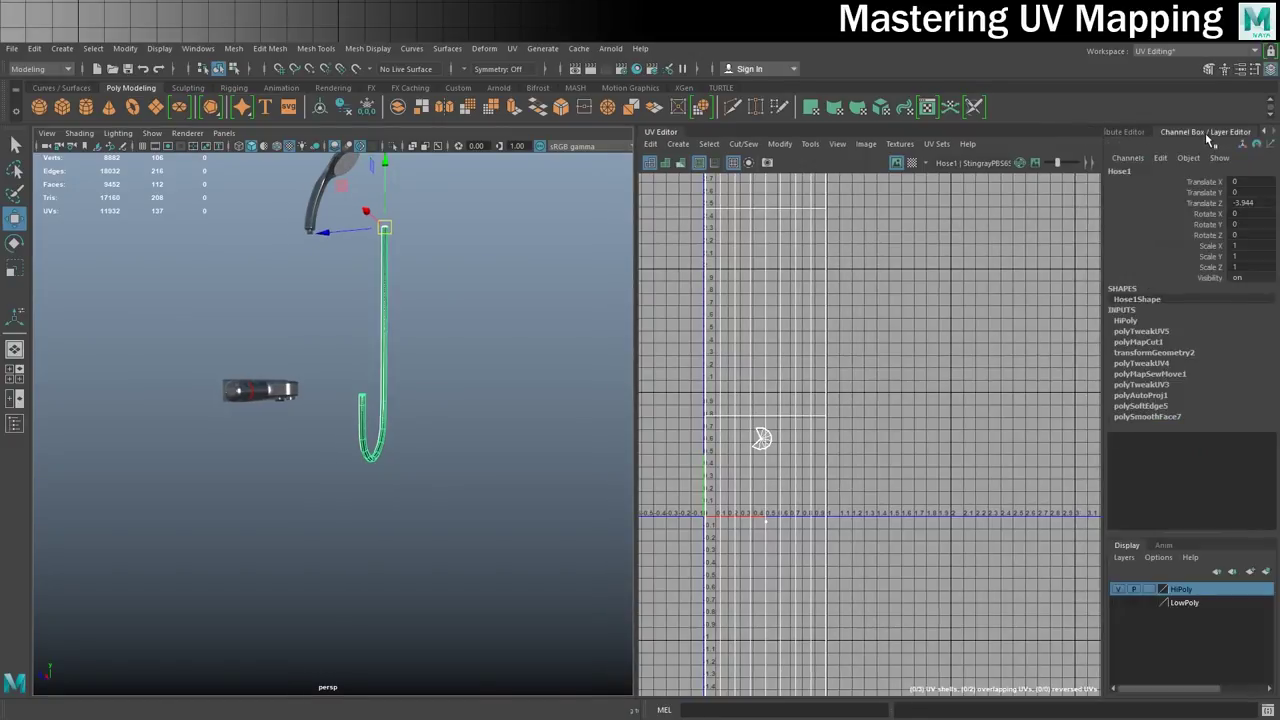
double_click(1240, 203)
type("0")
key("Return")
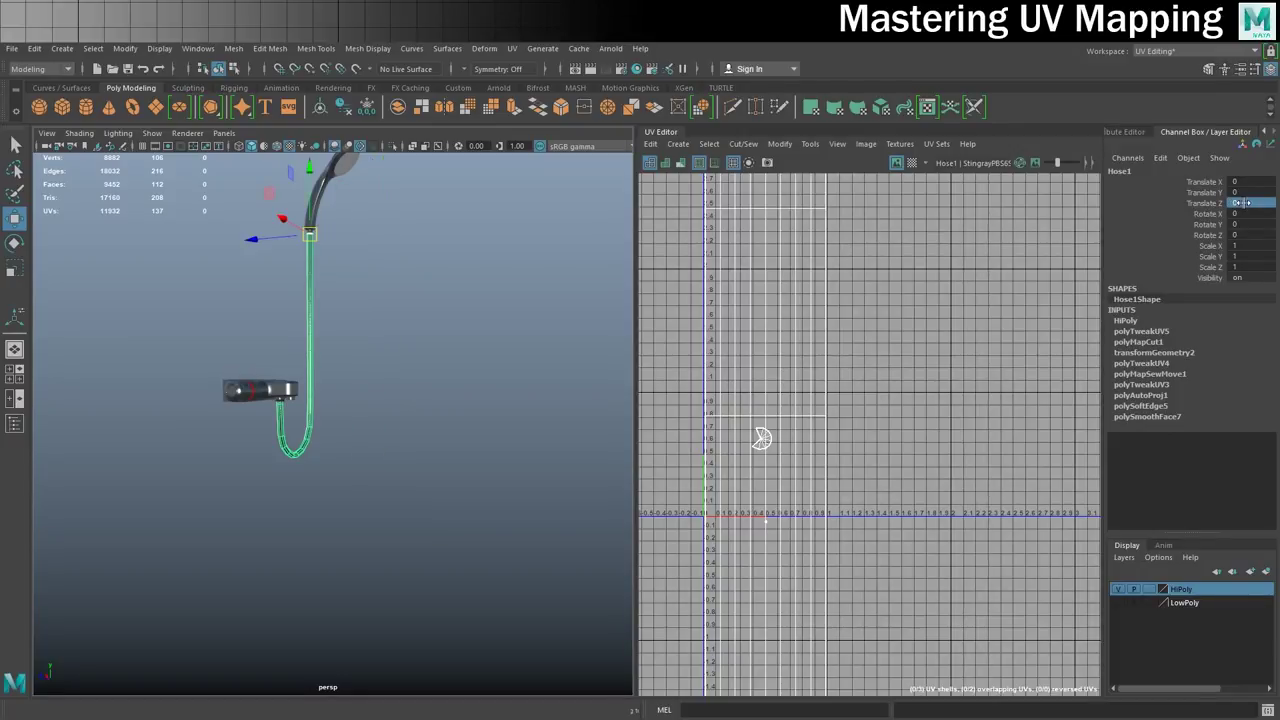
left_click(470, 240)
left_click_drag(359, 421, 266, 383, "alt")
right_click_drag(266, 383, 304, 384, "alt")
middle_click_drag(304, 384, 244, 452, "alt")
left_click_drag(244, 452, 272, 447, "alt")
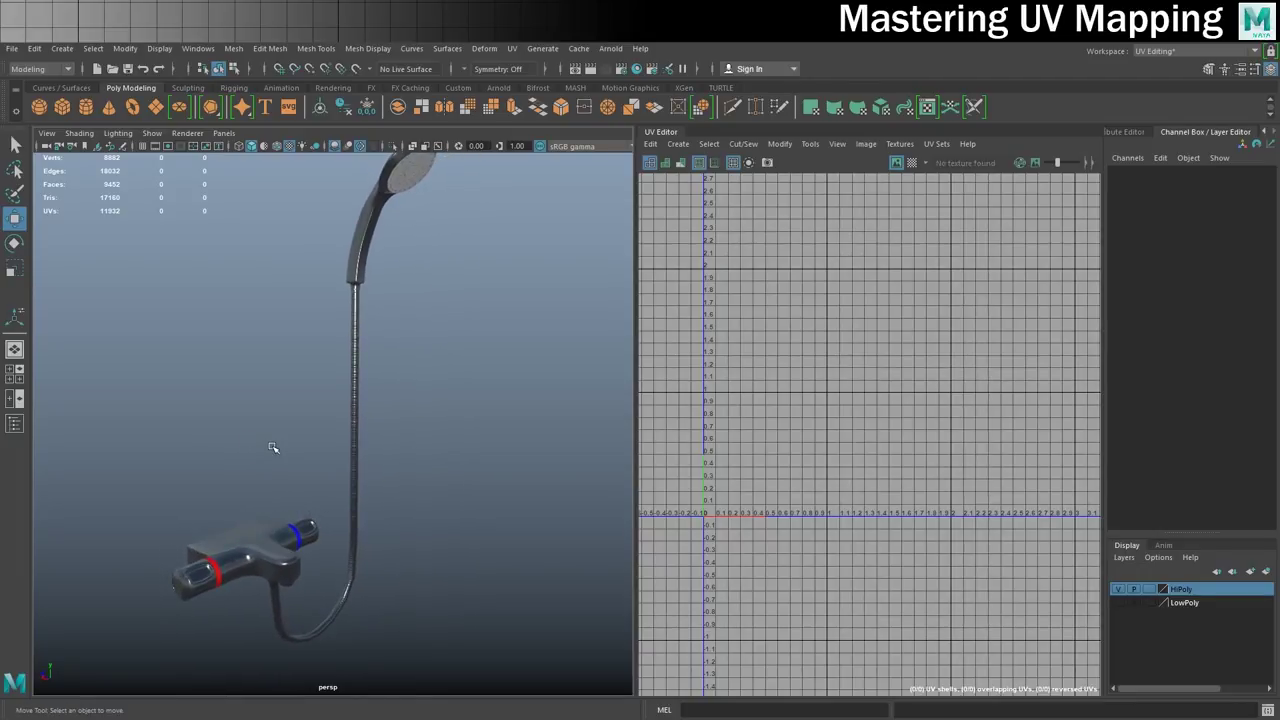
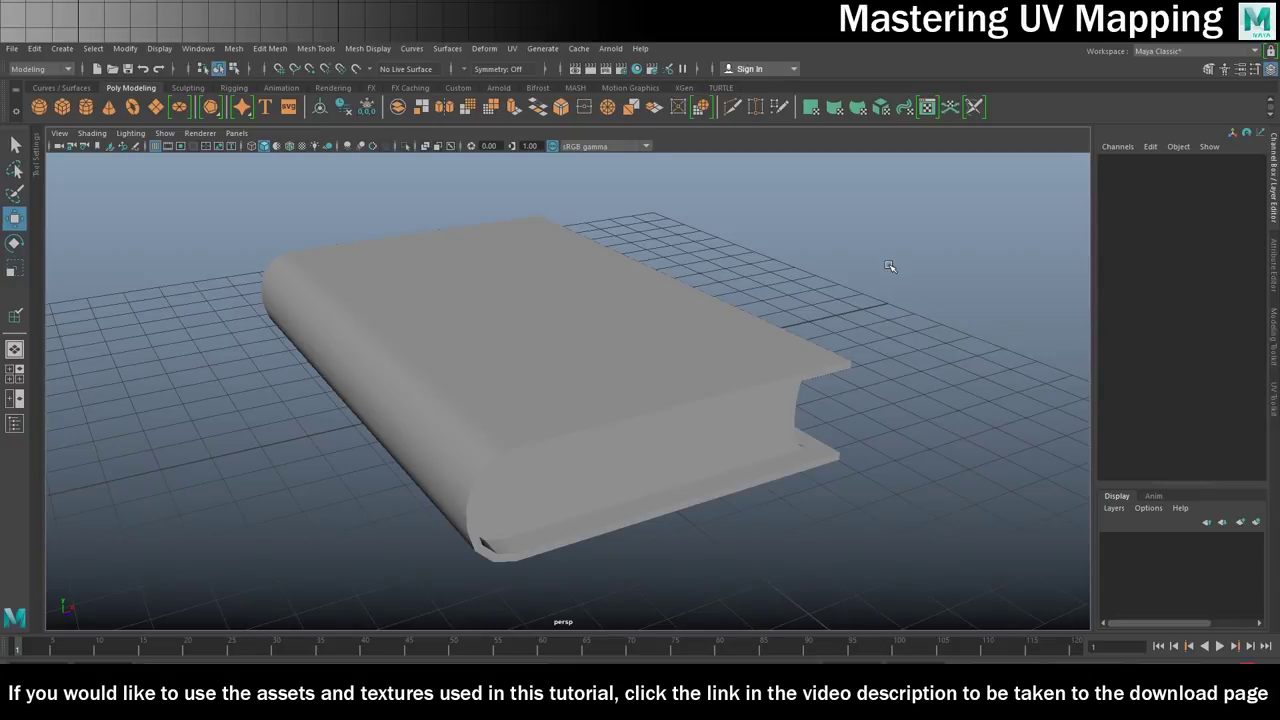
Select the book's pages, turn on textured display and switch to the UV Editing workspace.
left_click_drag(883, 349, 694, 323, "alt")
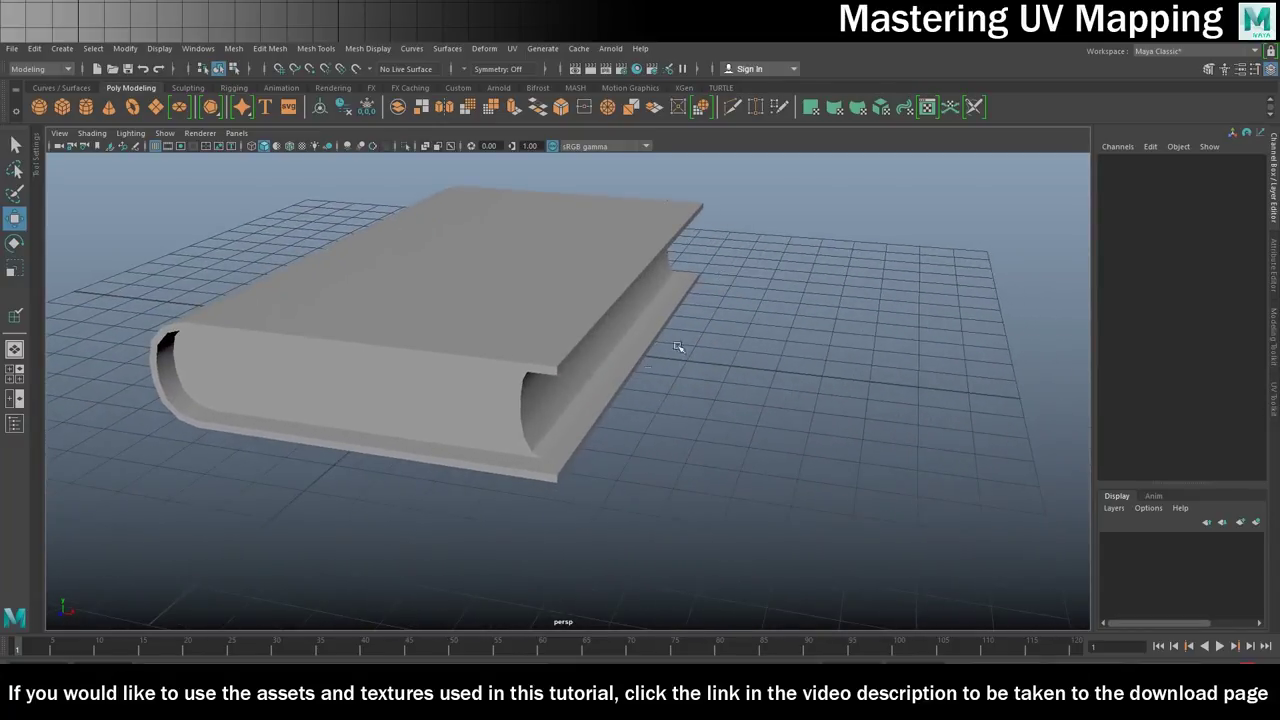
left_click(352, 402)
key("6")
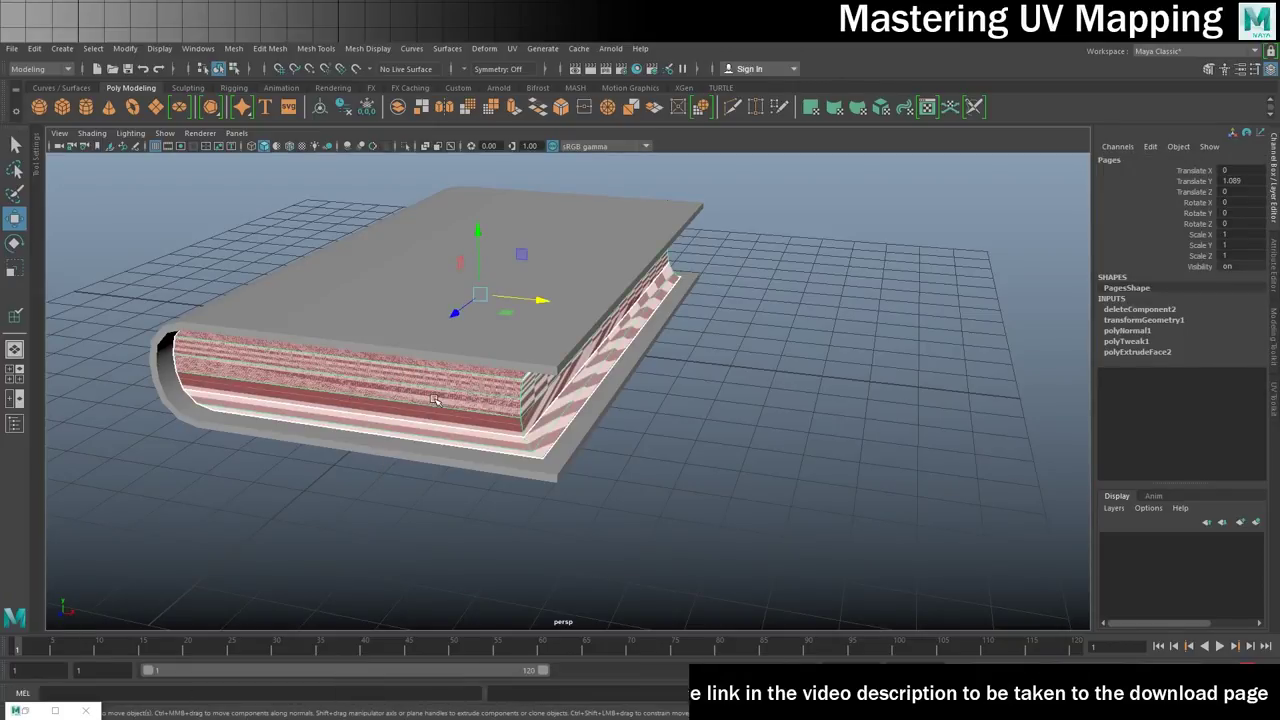
left_click(1195, 51)
left_click(1168, 136)
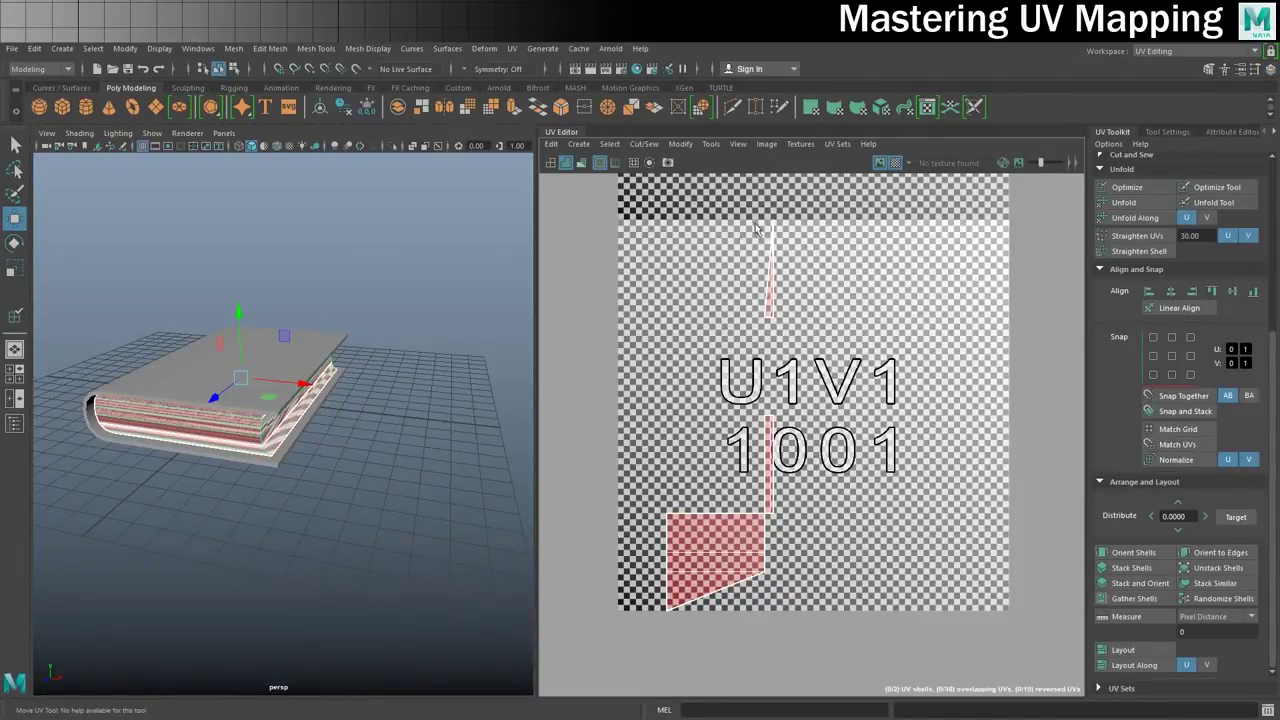
scroll(411, 402, "up", 5)
scroll(394, 402, "down", 5)
Select the faces running across the pages' fore edge and spine side.
left_click_drag(389, 391, 290, 383, "alt")
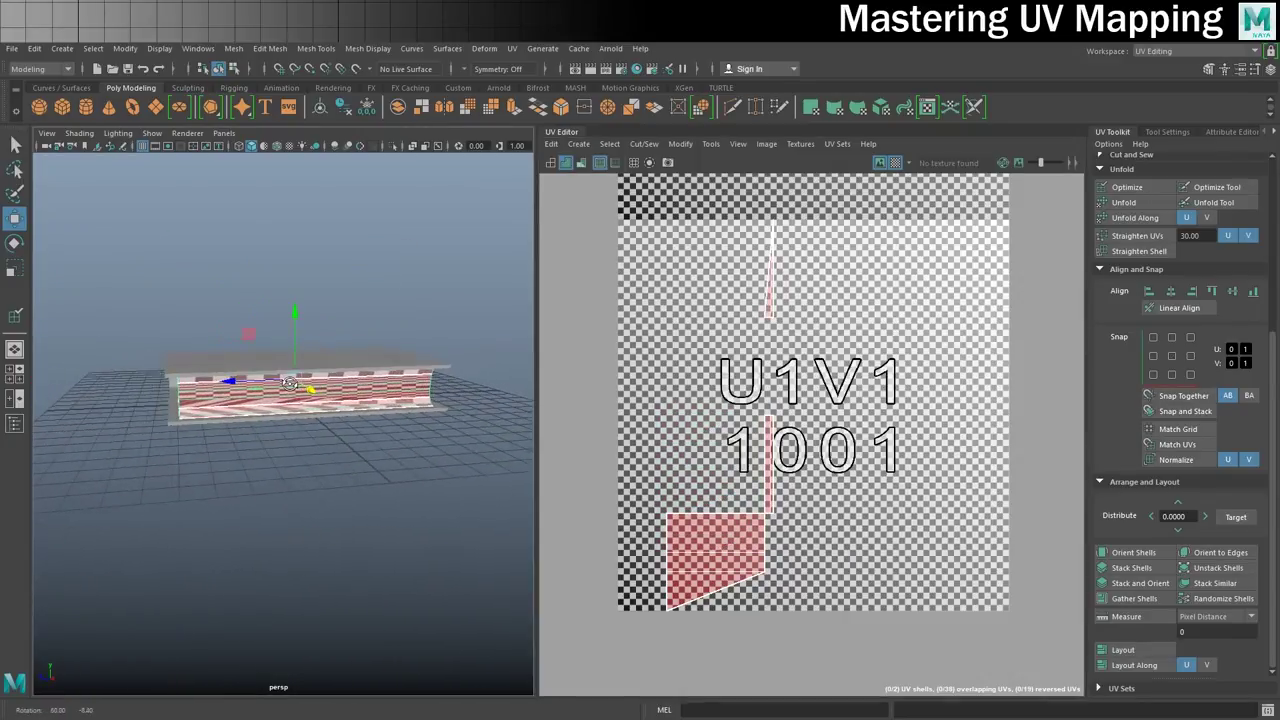
right_click_drag(374, 349, 376, 400)
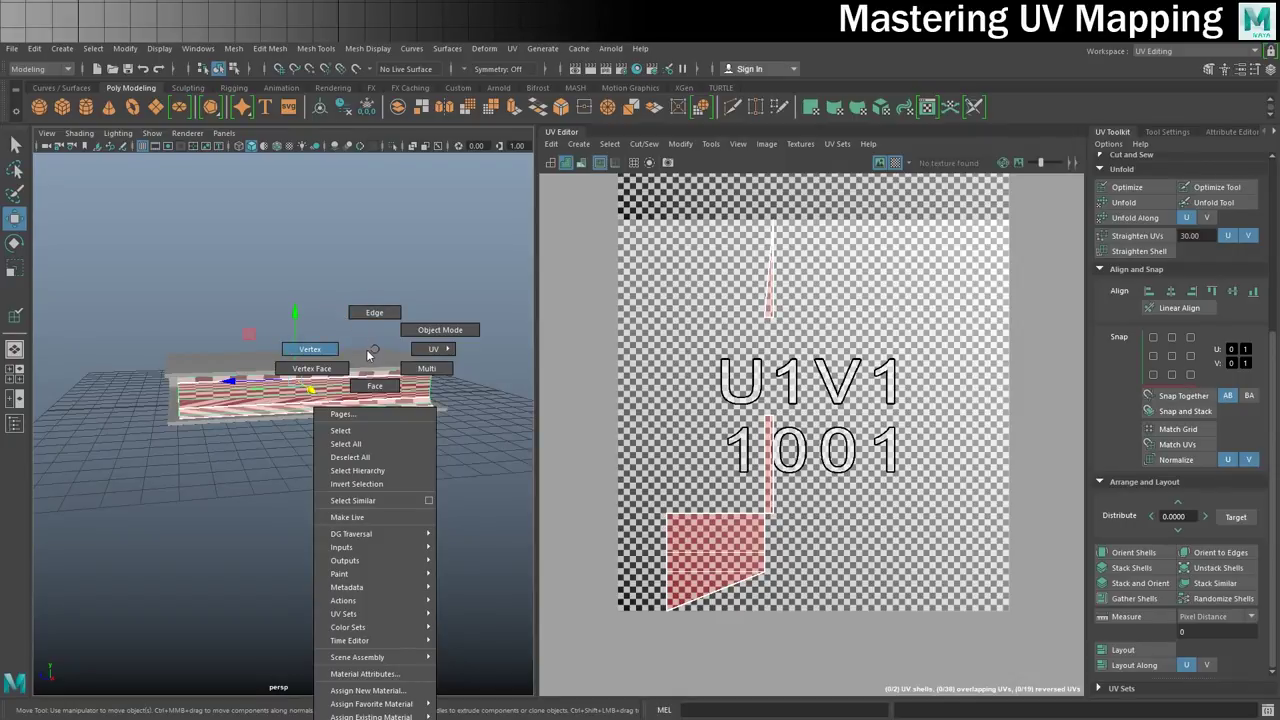
right_click_drag(376, 388, 376, 390)
left_click_drag(261, 269, 324, 476)
mouse_move(460, 476)
left_mouse_down("alt")
mouse_move(320, 457)
mouse_move(523, 477)
mouse_move(455, 478)
left_mouse_up("alt")
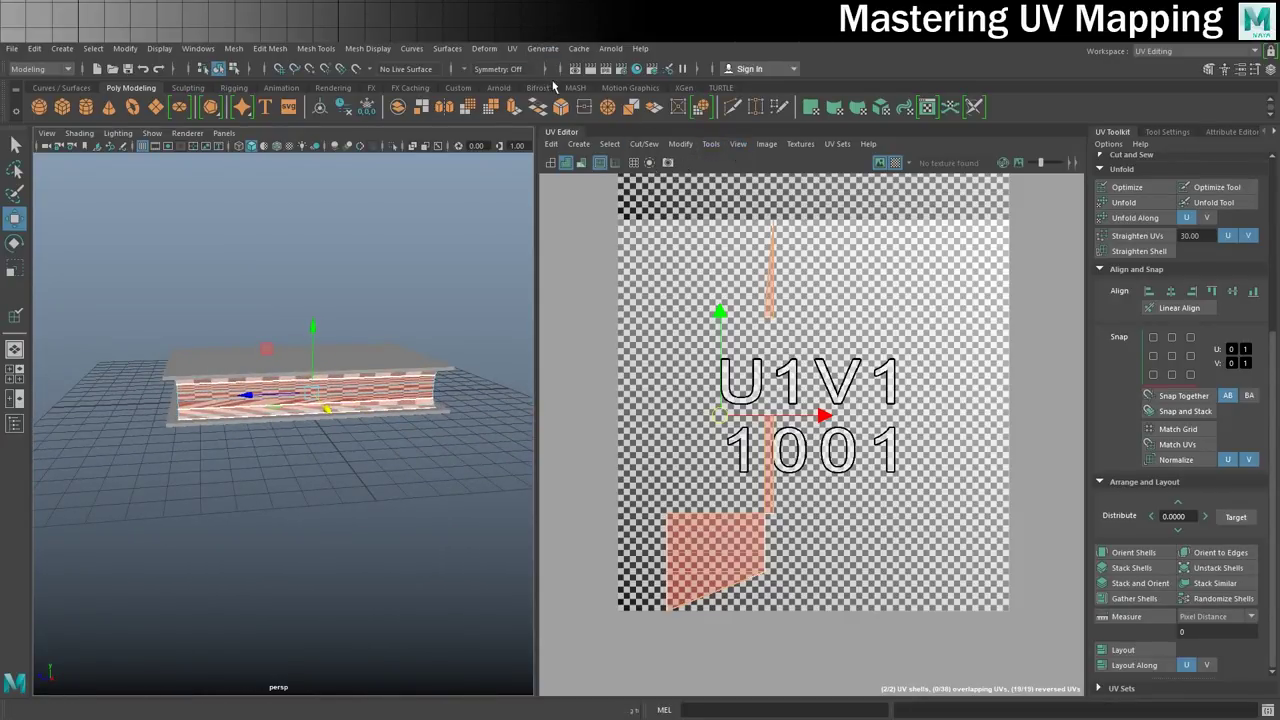
Apply a planar UV projection from the X axis to the selected page faces, fitted to the bounding box with width/height ratio kept.
left_click(511, 48)
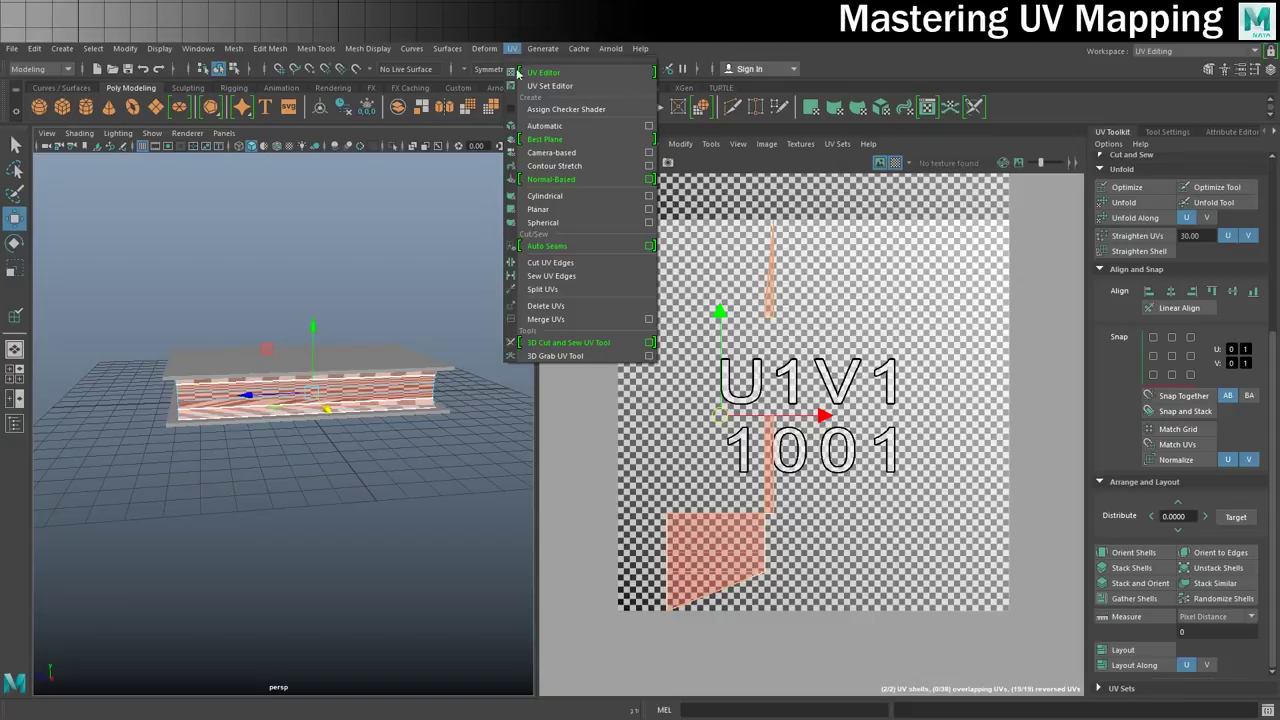
left_click(649, 209)
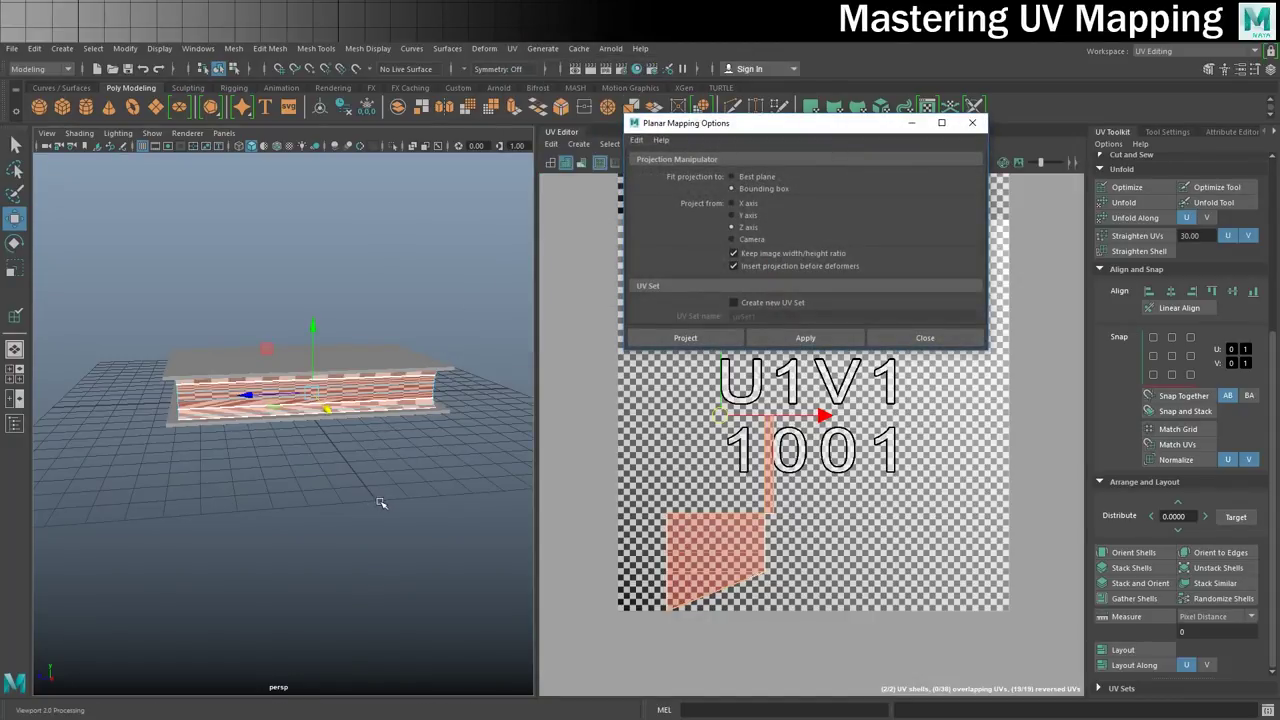
left_click_drag(300, 508, 200, 560, "alt")
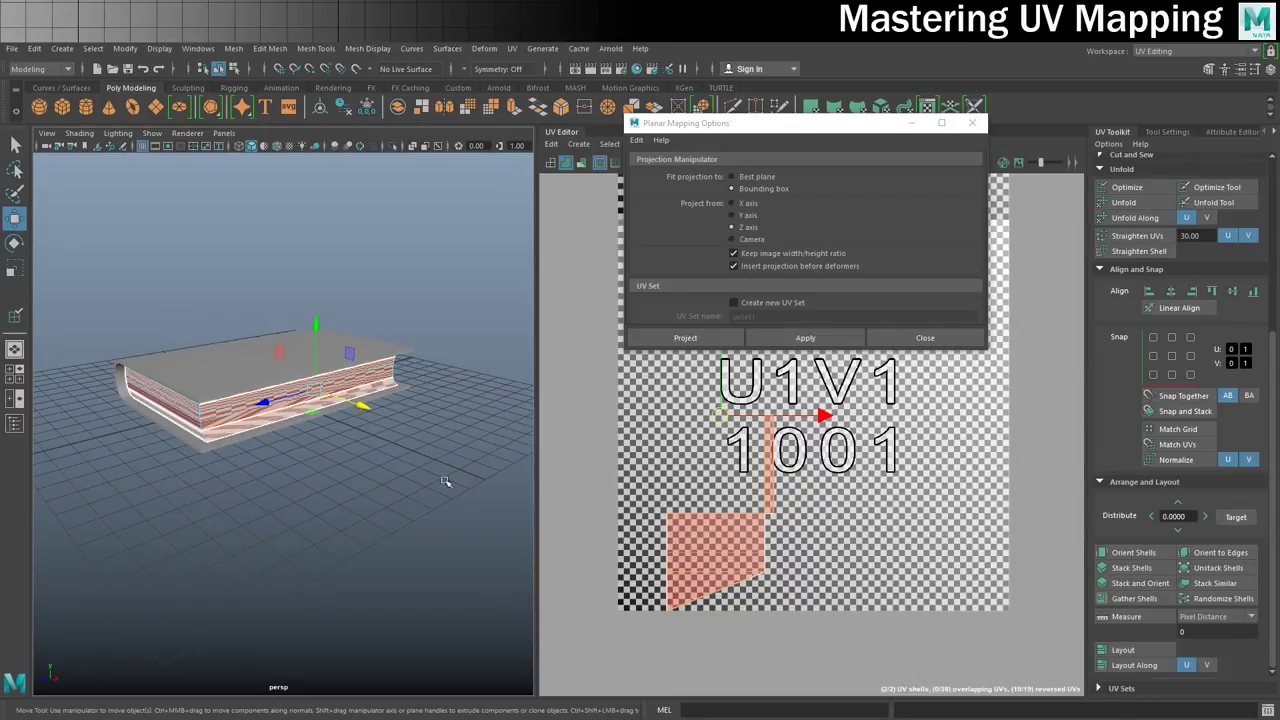
left_click(749, 204)
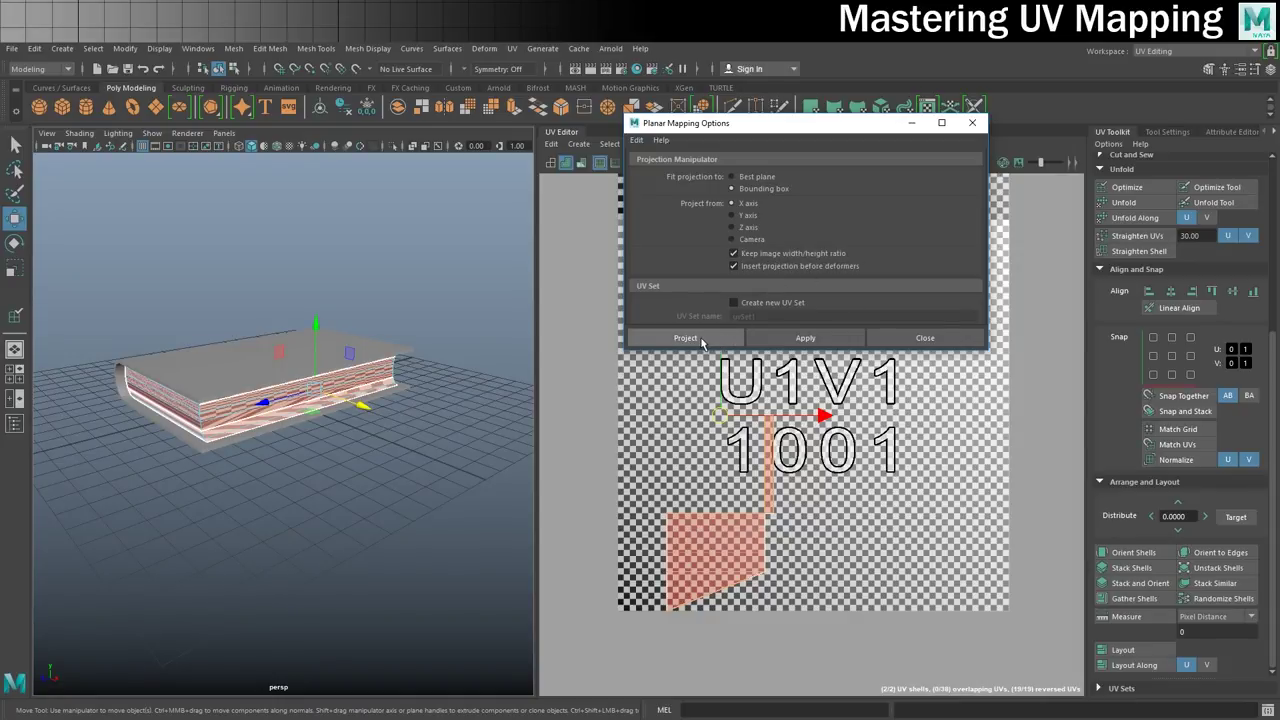
left_click(702, 340)
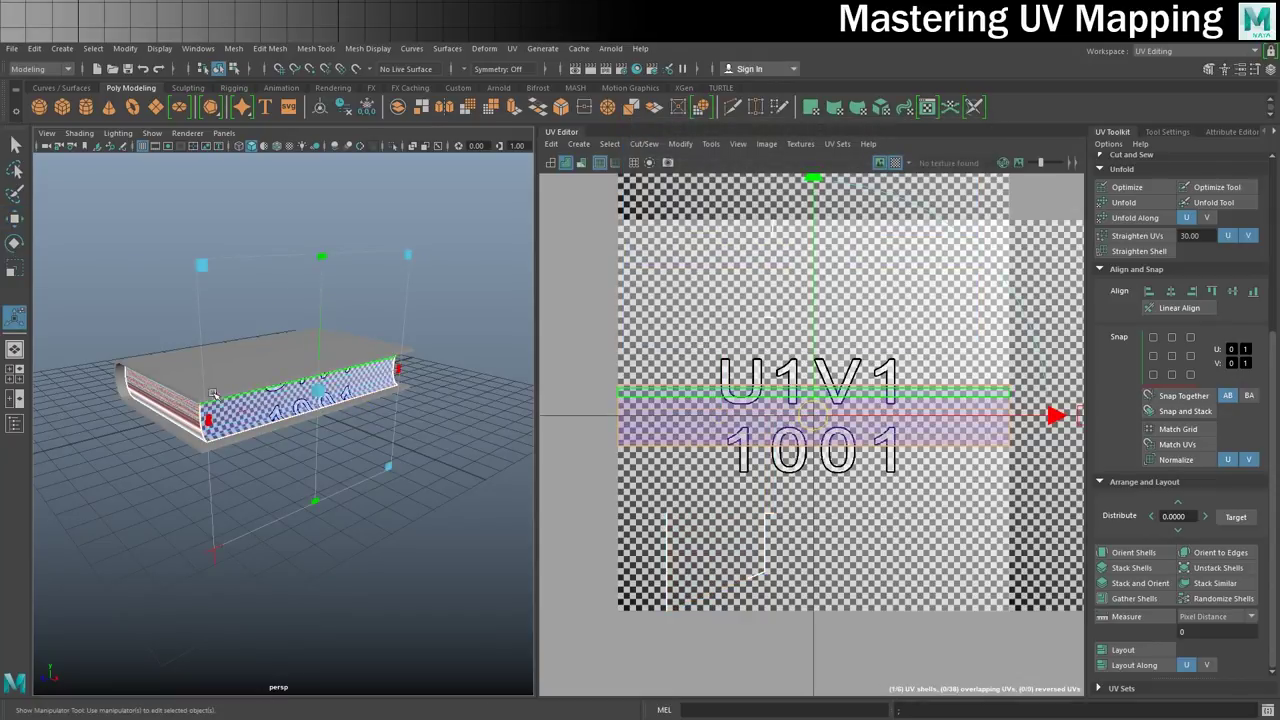
Move the projected long-side shell upward to just inside the upper edge of the 0–1 UV tile.
scroll(510, 405, "down", 5)
key("w")
left_click_drag(816, 360, 831, 205)
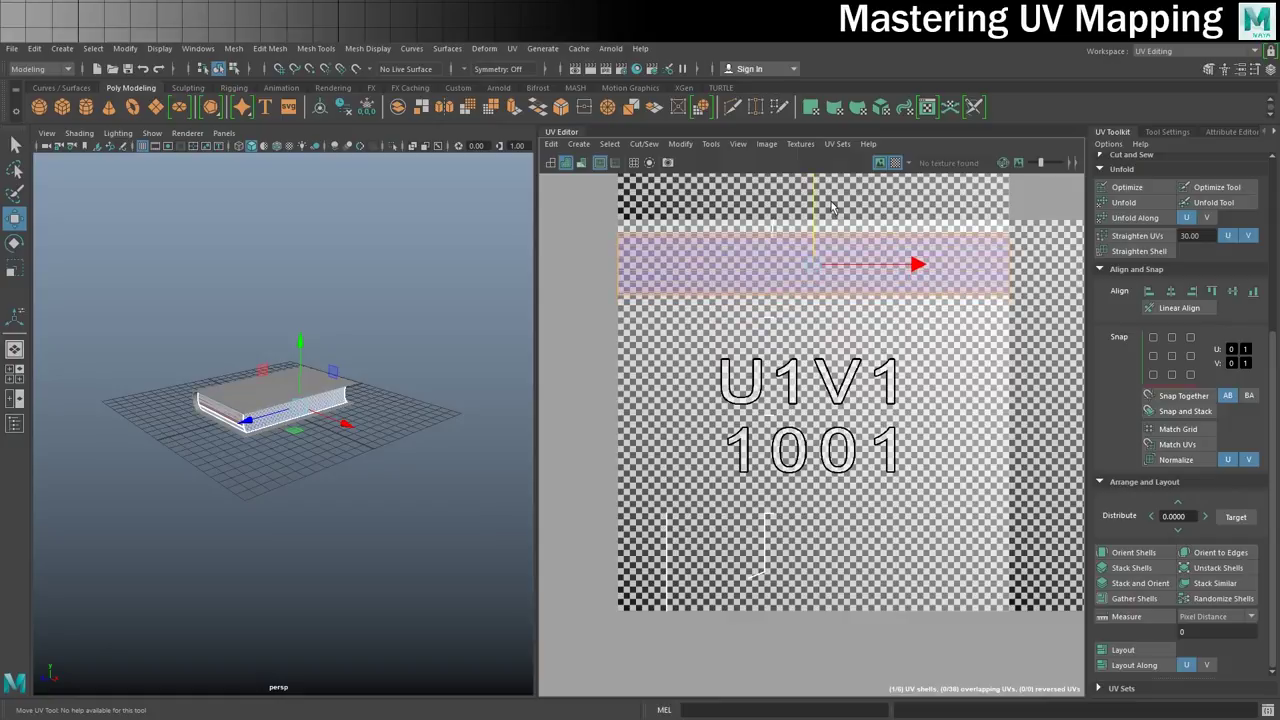
Select the faces at both short ends of the pages.
left_click_drag(222, 438, 225, 404, "alt")
right_click_drag(225, 404, 226, 376)
left_click_drag(226, 374, 260, 495, "alt")
scroll(327, 459, "up", 5)
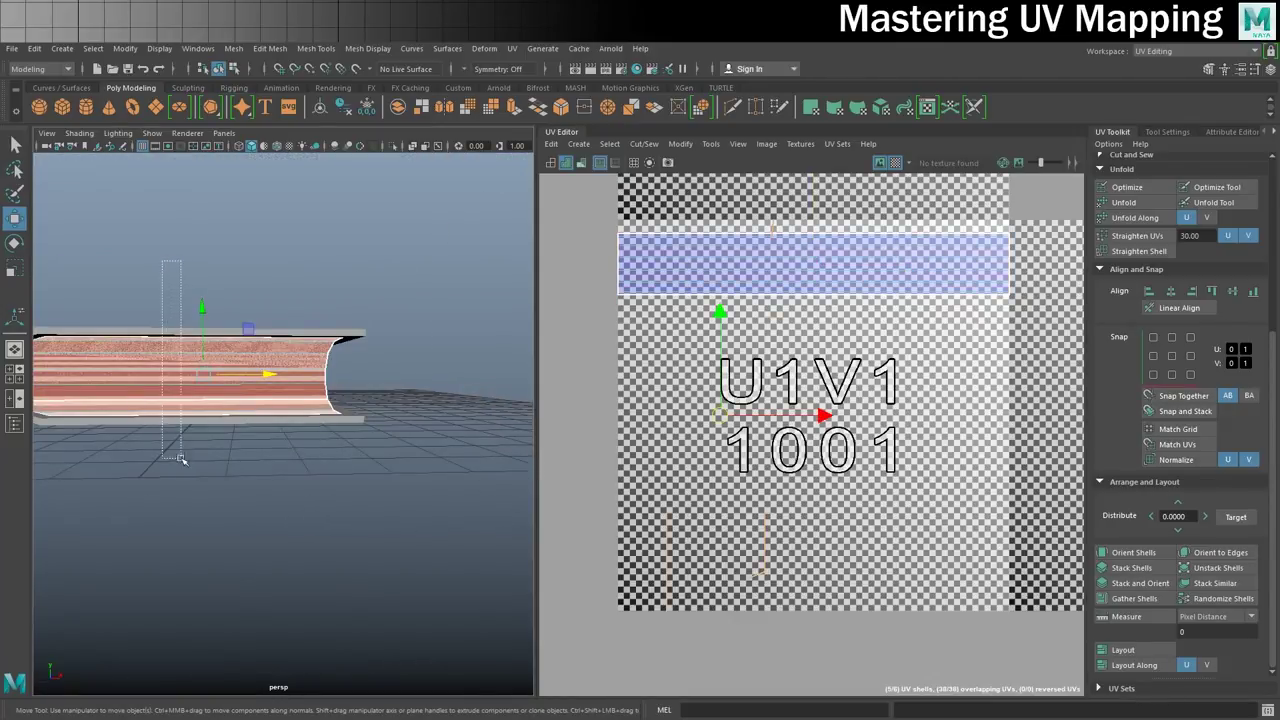
left_click_drag(455, 281, 470, 250, "alt")
Apply a planar UV projection from the Z axis to the page-end faces.
left_click(512, 48)
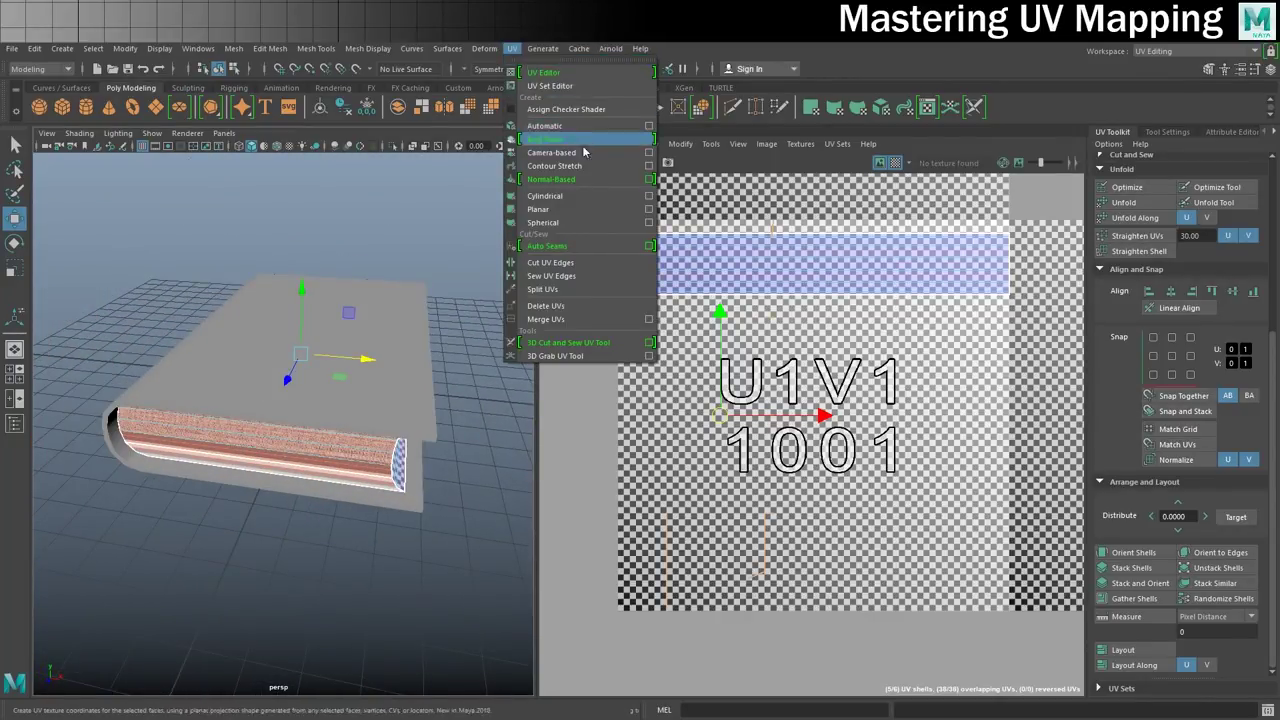
left_click(649, 209)
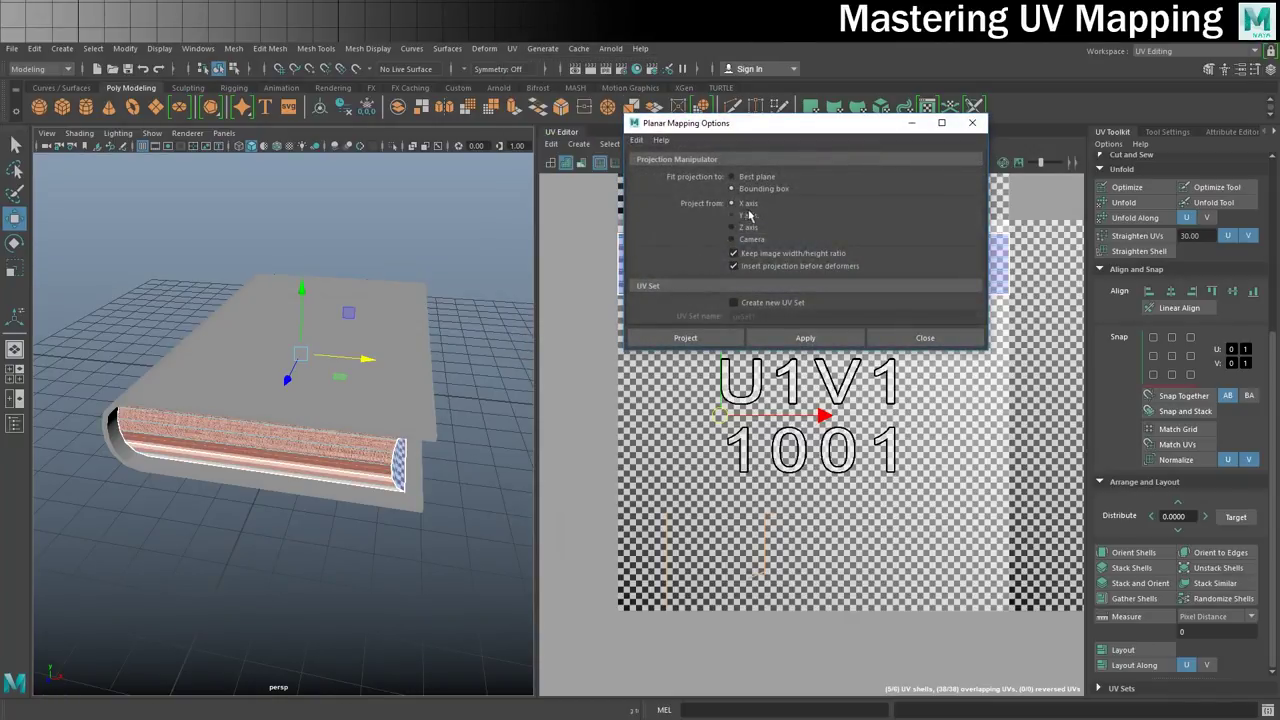
left_click(749, 227)
left_click(688, 339)
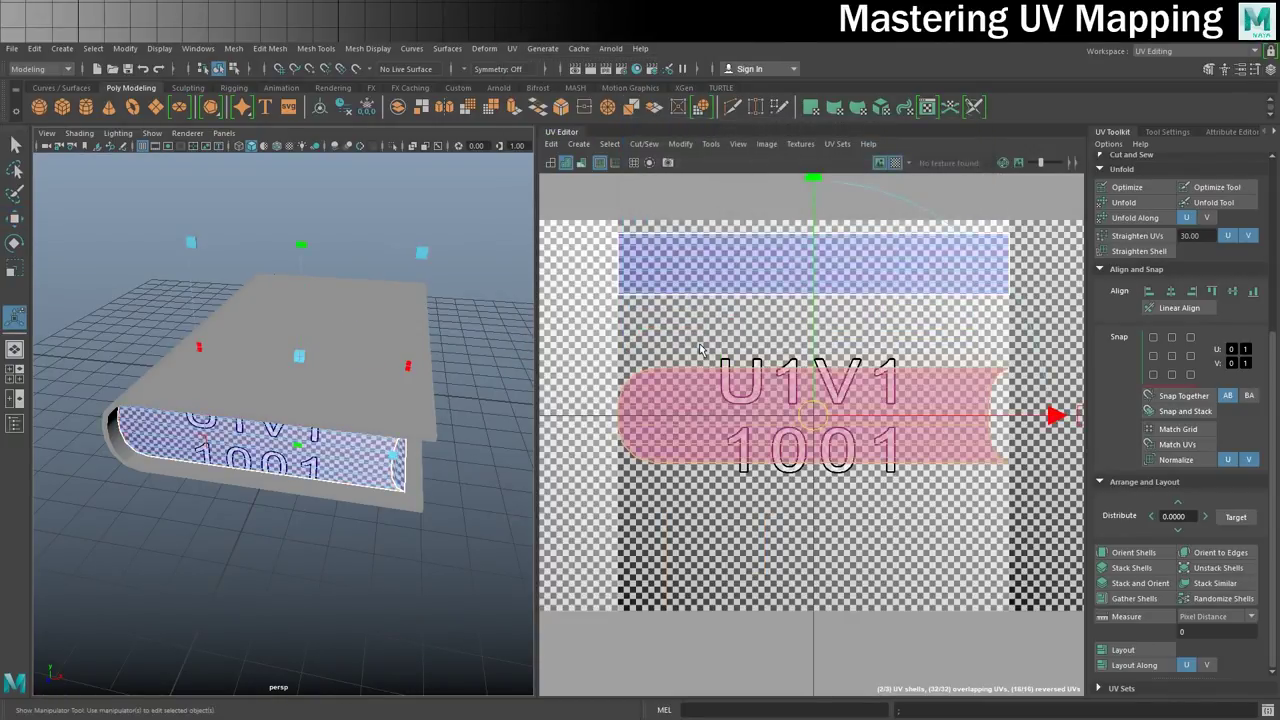
Select one of the two overlapping page-end shells and move it straight down below the other inside the UV tile.
left_click(909, 320)
right_click(852, 398)
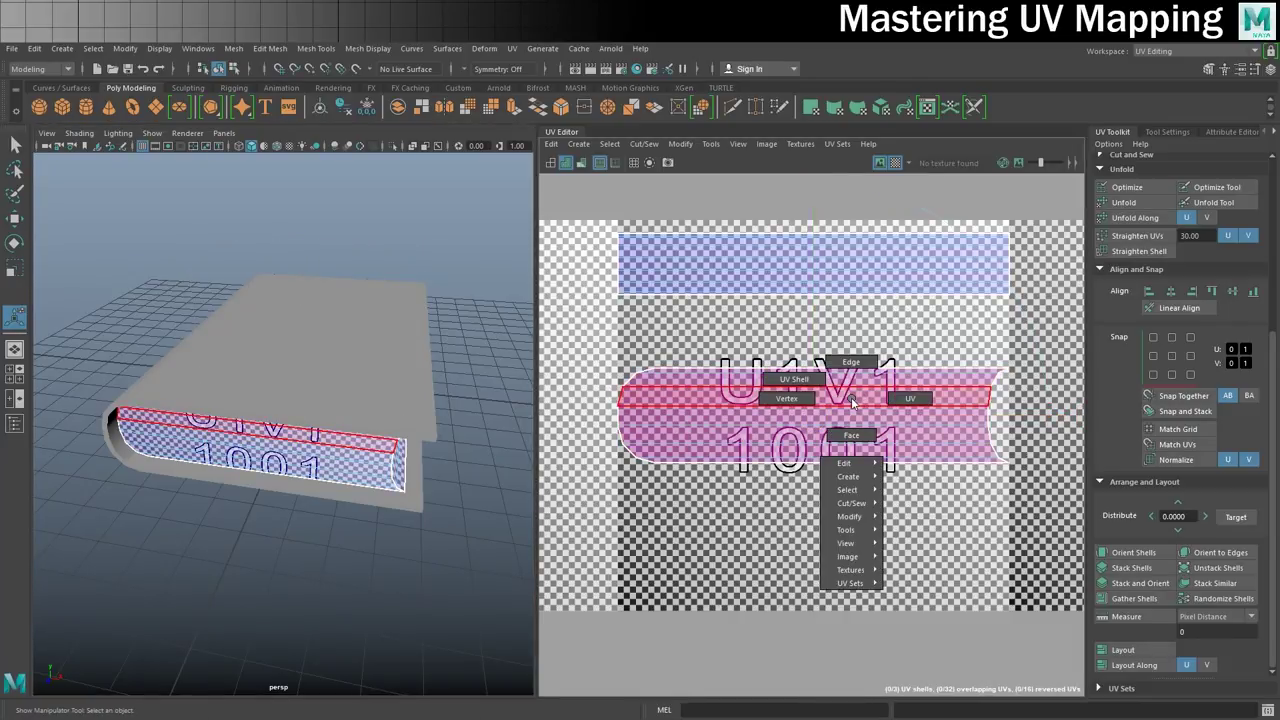
left_click(795, 380)
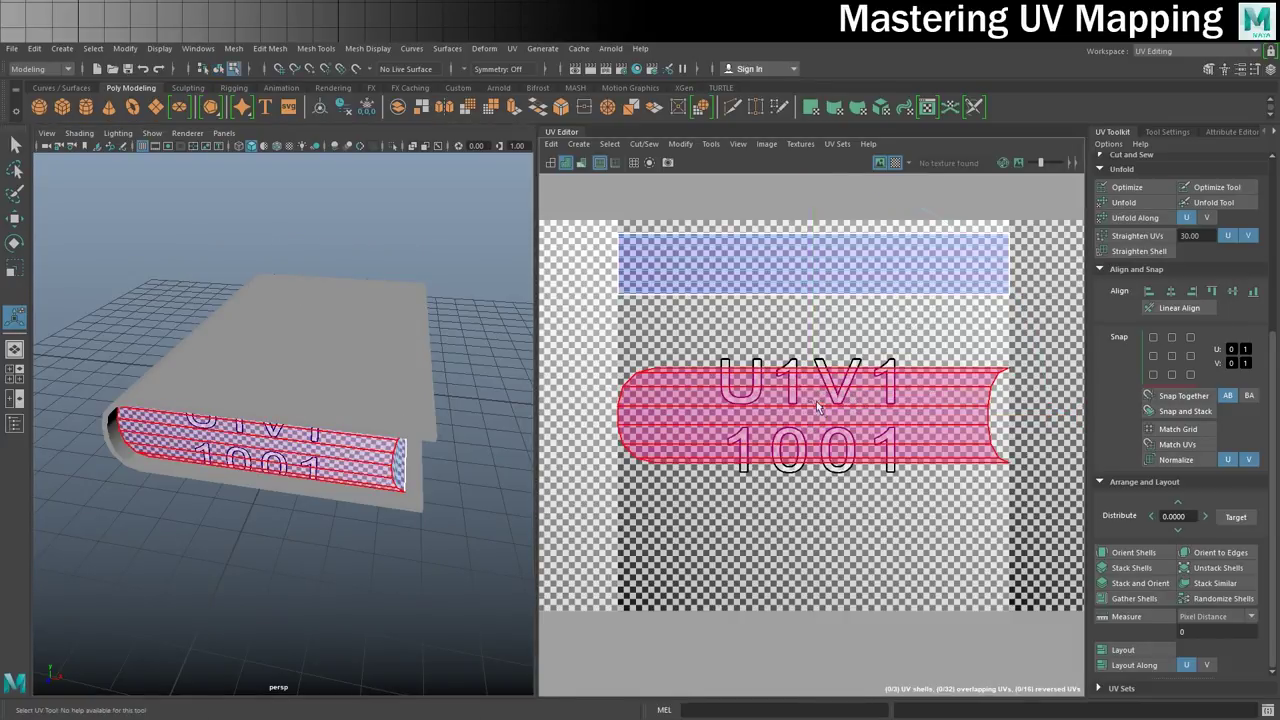
left_click(852, 402)
key("w")
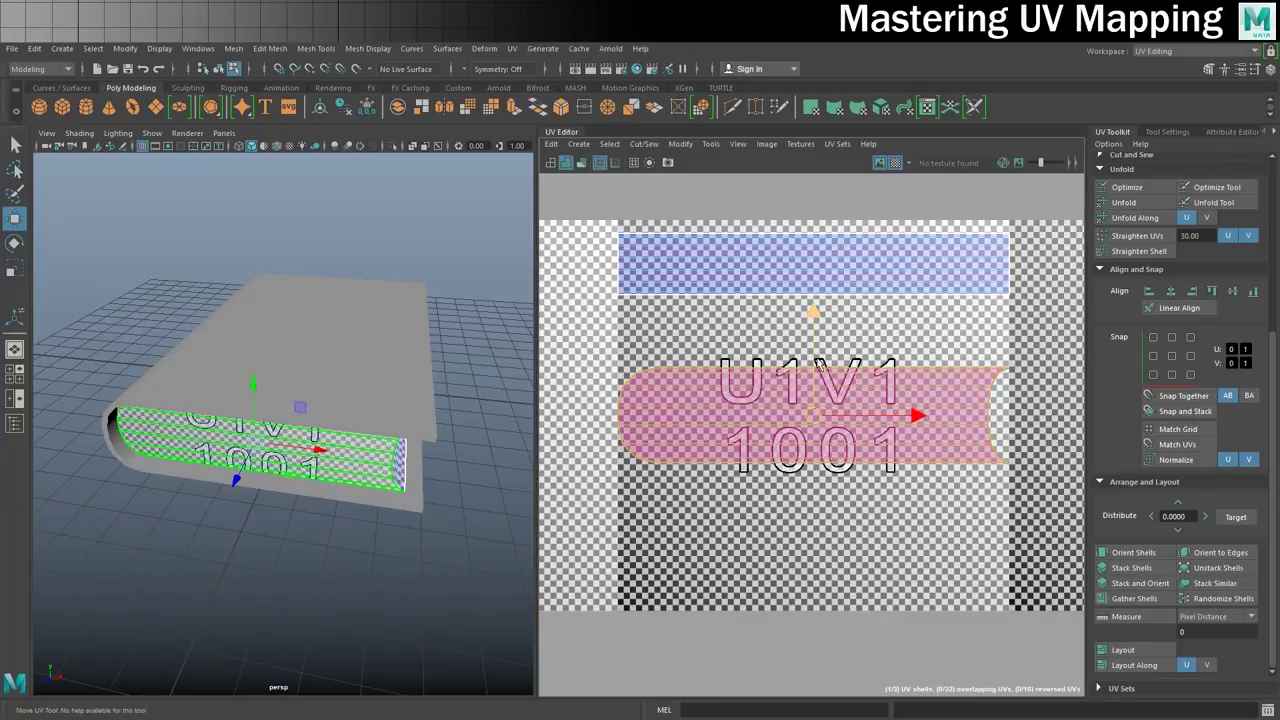
left_click_drag(814, 318, 815, 430)
Flip the middle page-end shell, which has reversed UVs, in the U direction.
left_click(852, 427)
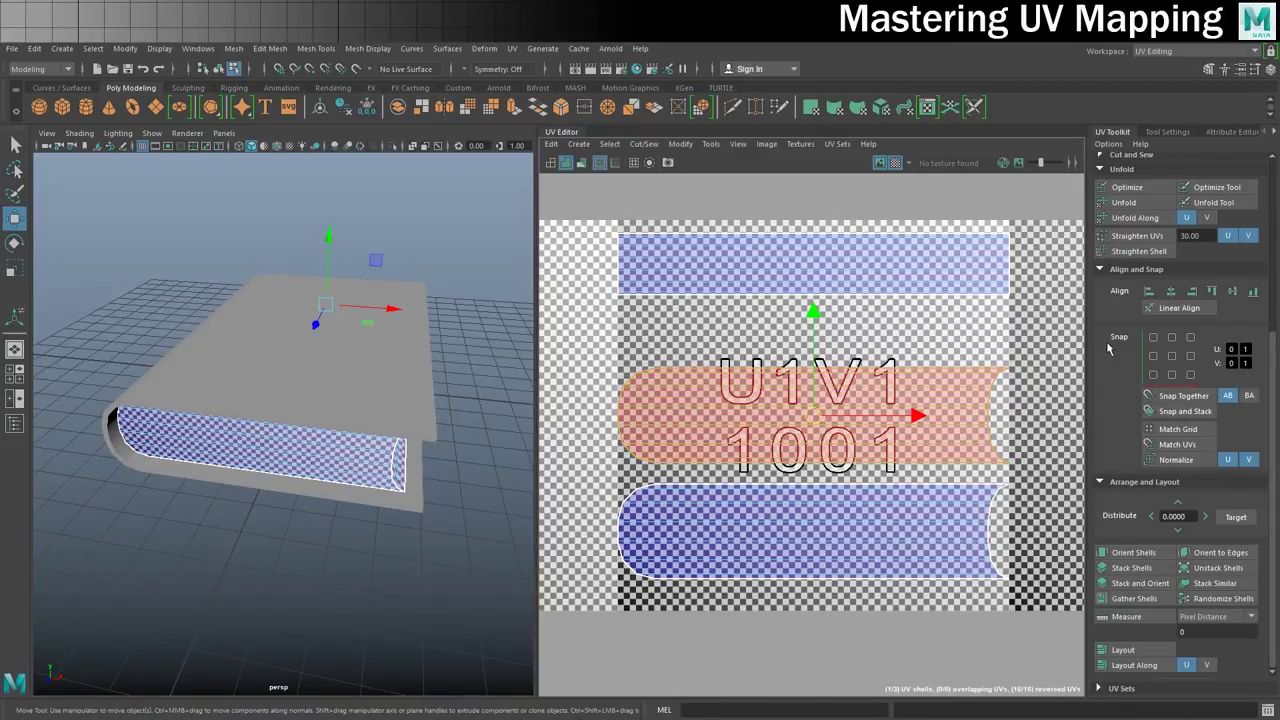
scroll(1181, 388, "up", 3)
scroll(1181, 388, "up", 3)
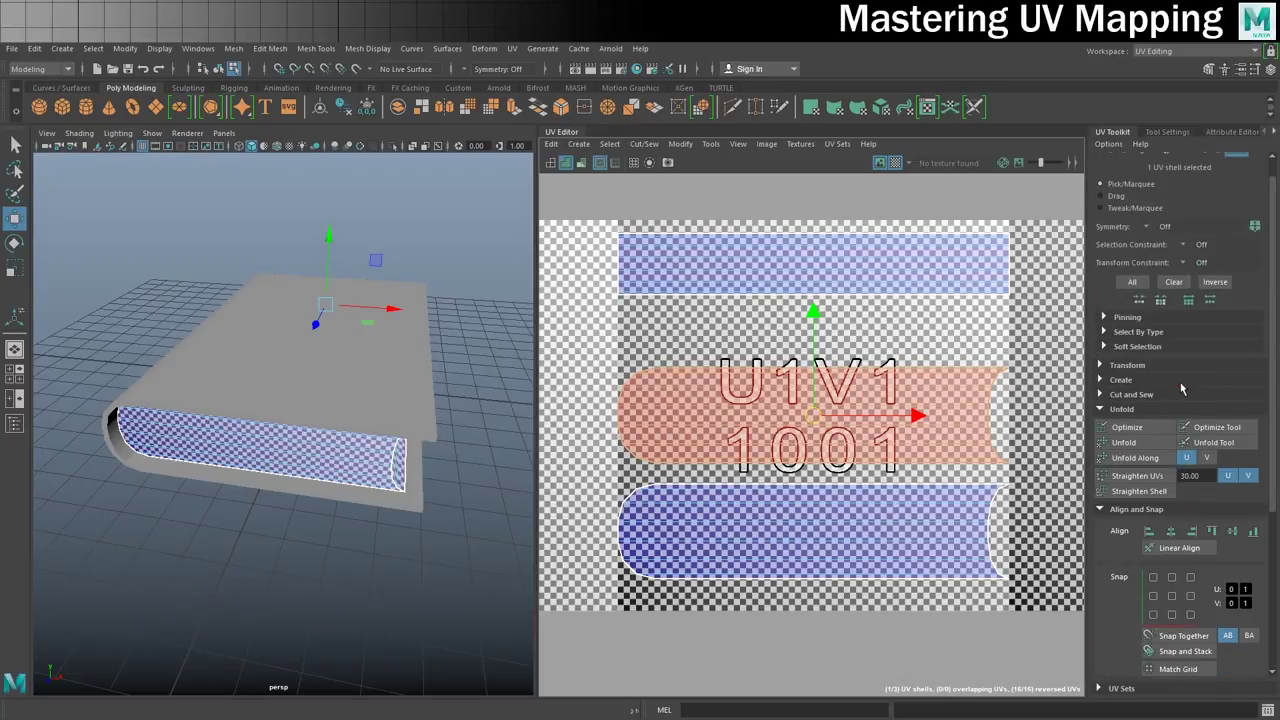
left_click(1125, 364)
scroll(1183, 537, "down", 5)
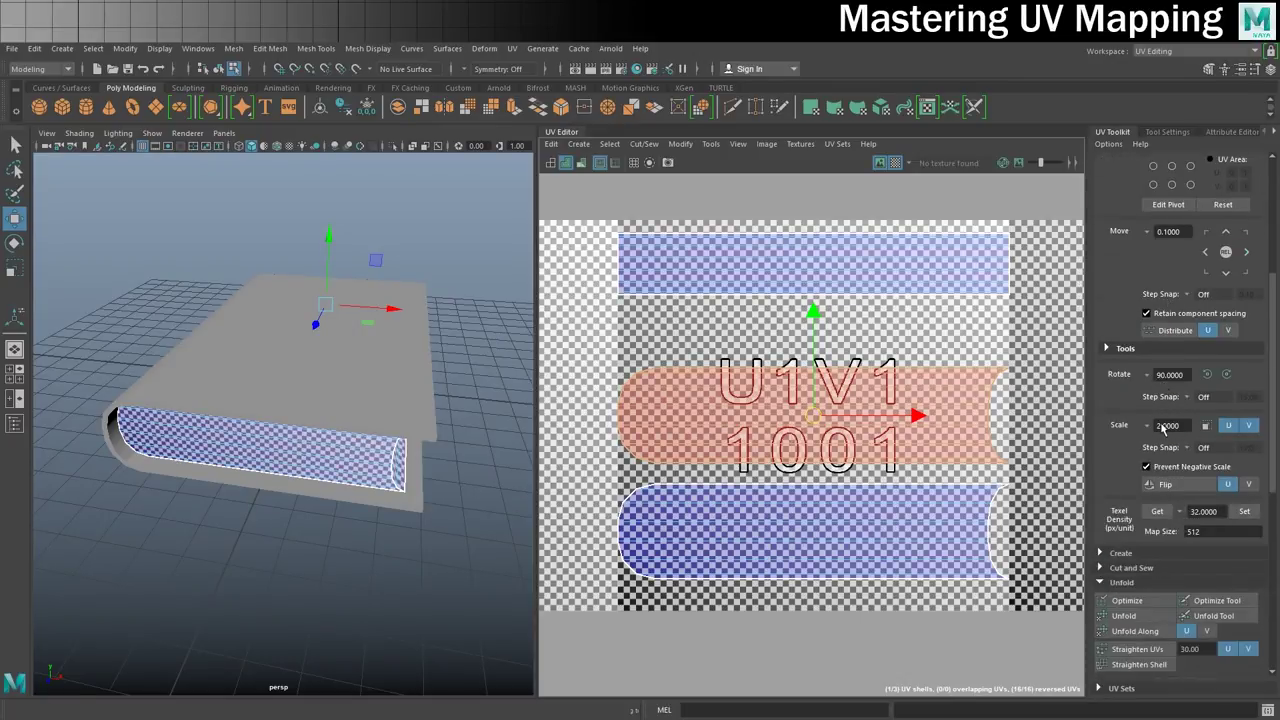
left_click(1162, 484)
left_click(874, 272)
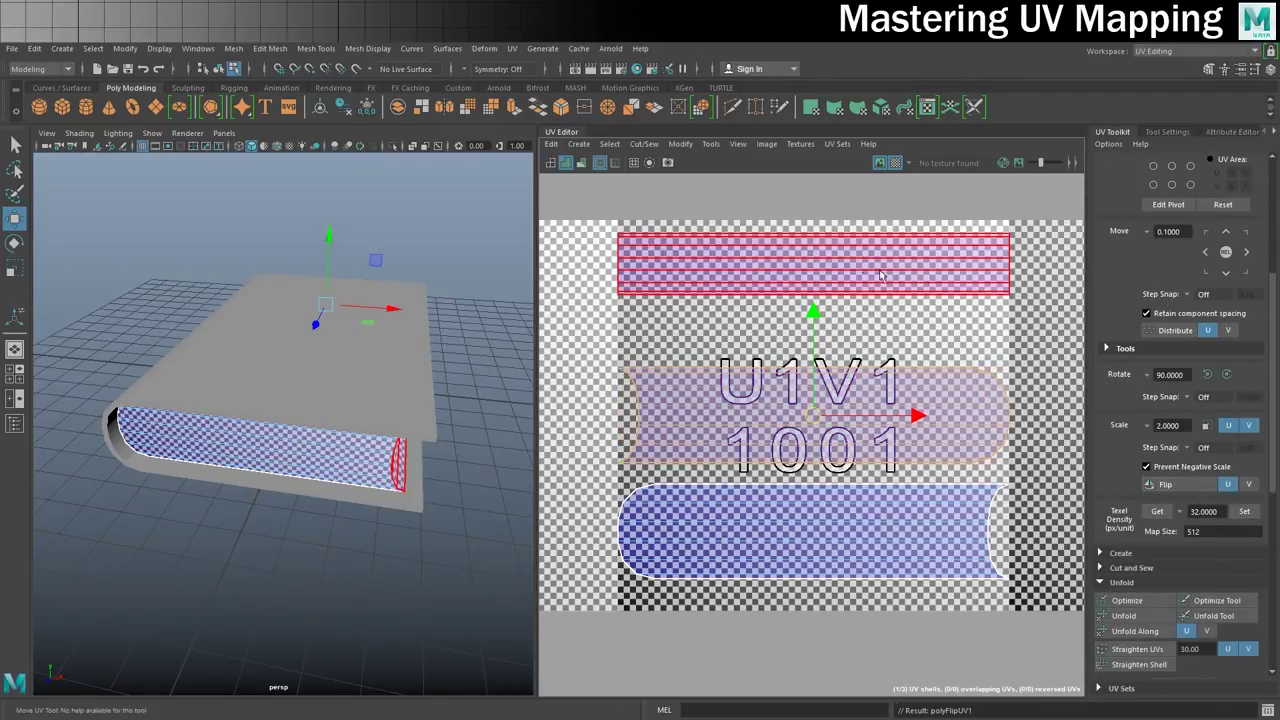
left_click(712, 460)
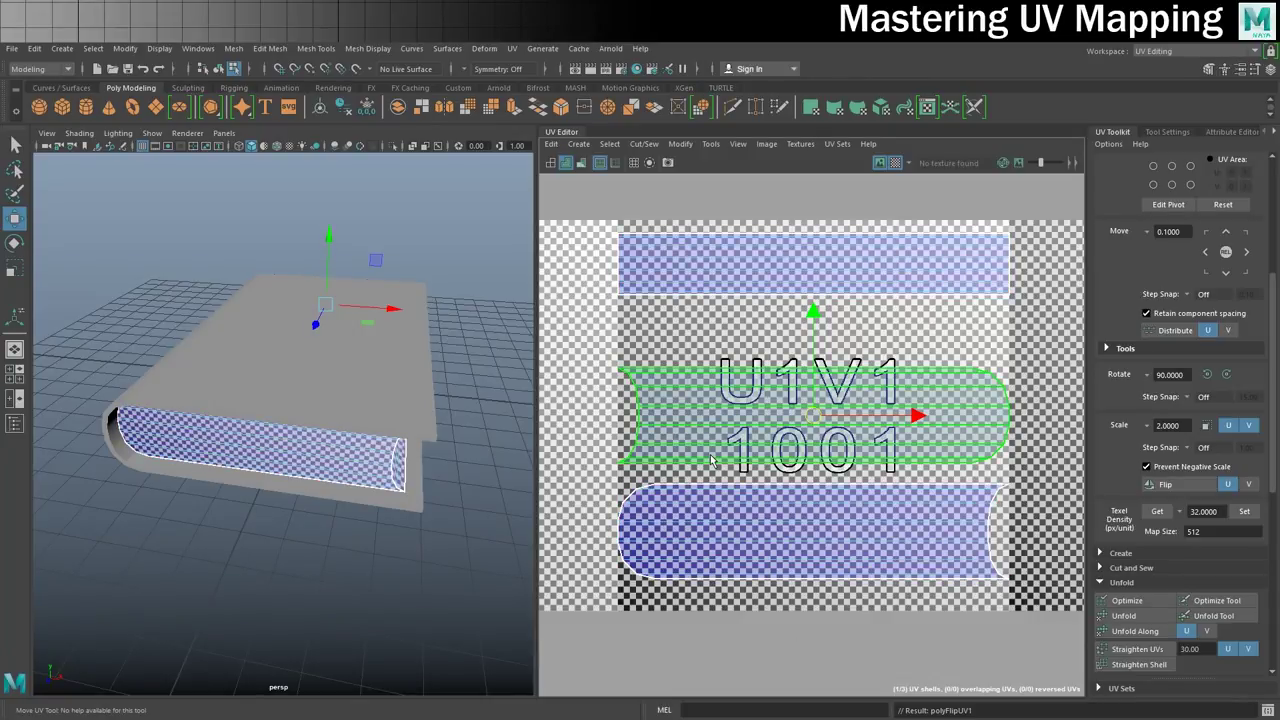
key("ctrl+z")
key("ctrl+z")
key("ctrl+z")
key("ctrl+z")
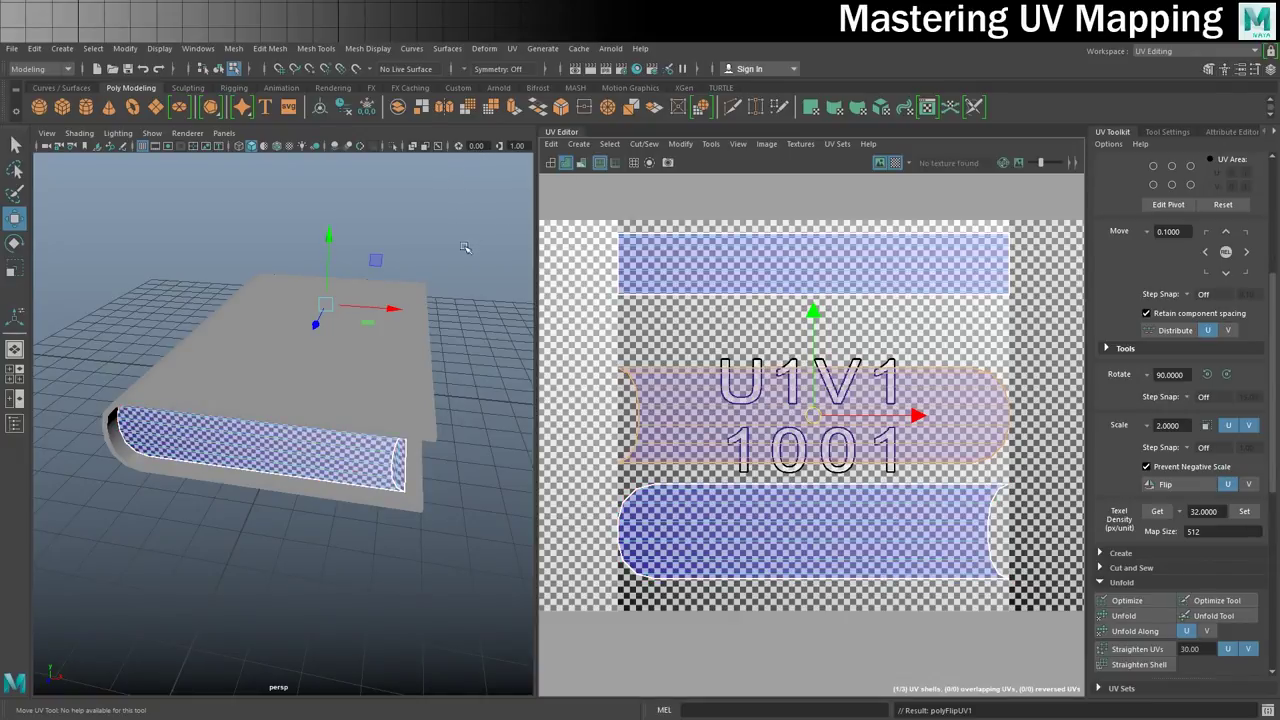
key("ctrl+z")
key("ctrl+z")
key("shift+z")
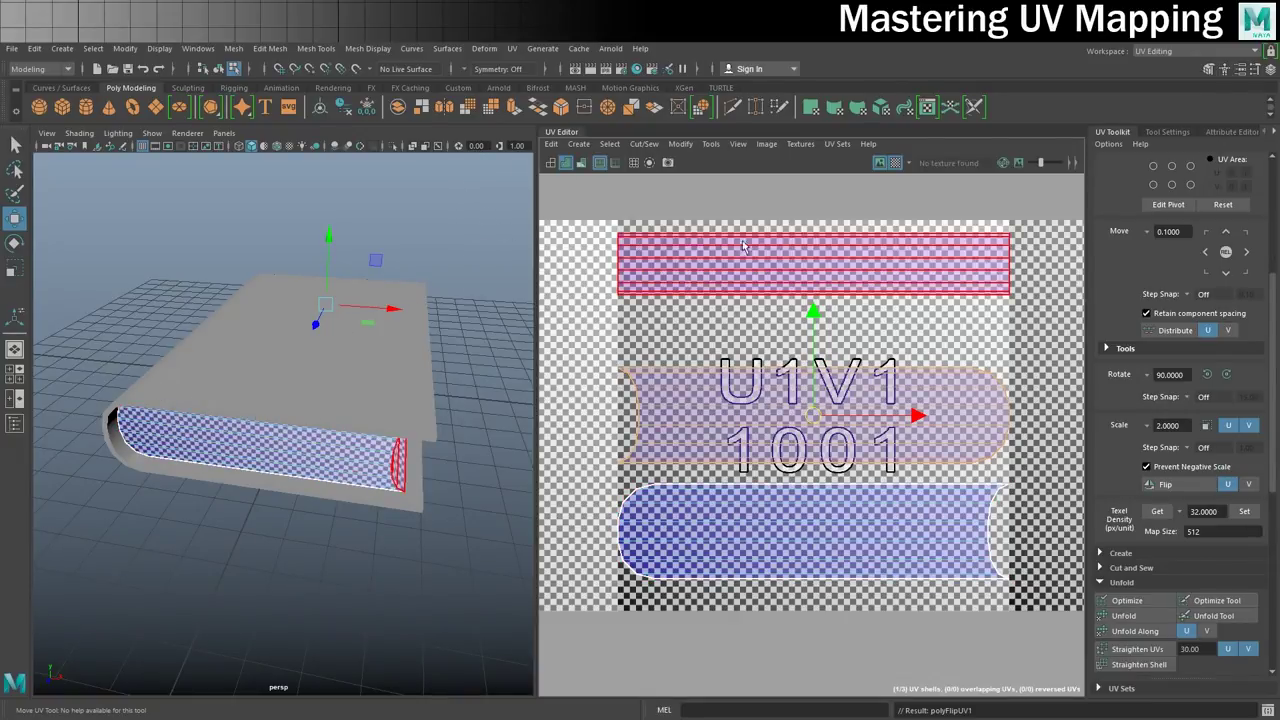
key("ctrl+z")
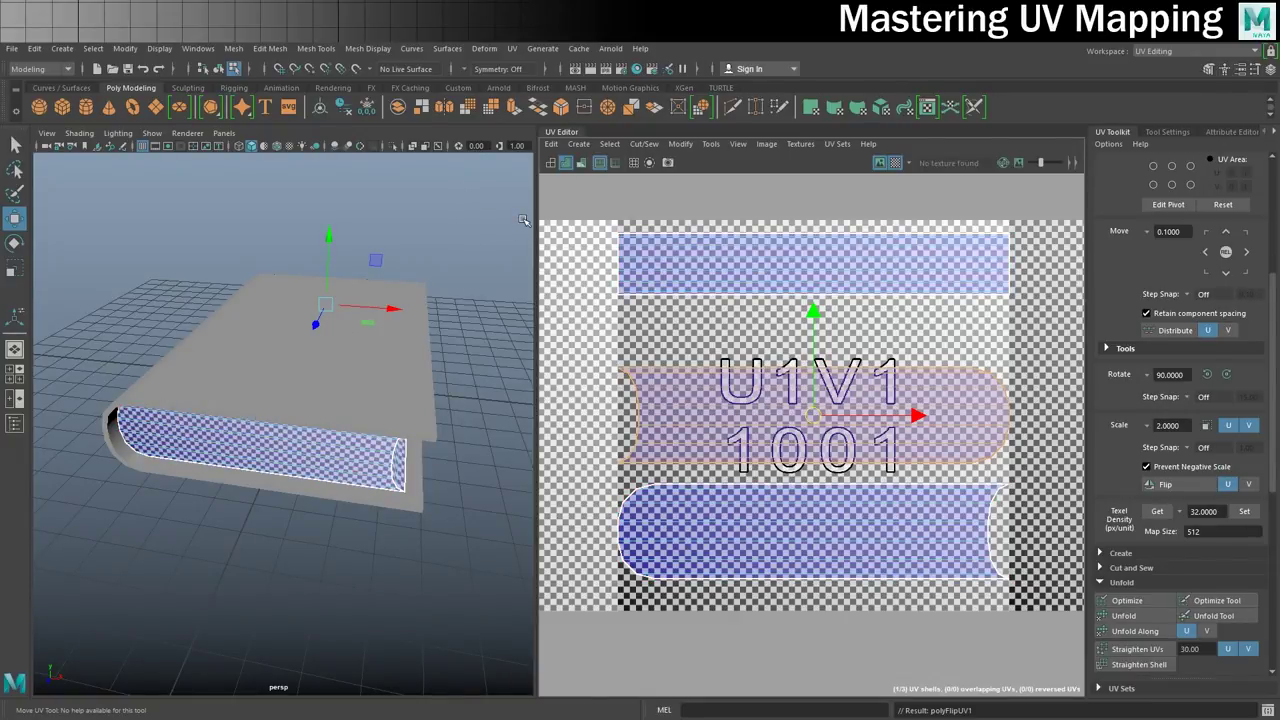
key("shift+z")
key("ctrl+z")
key("shift+z")
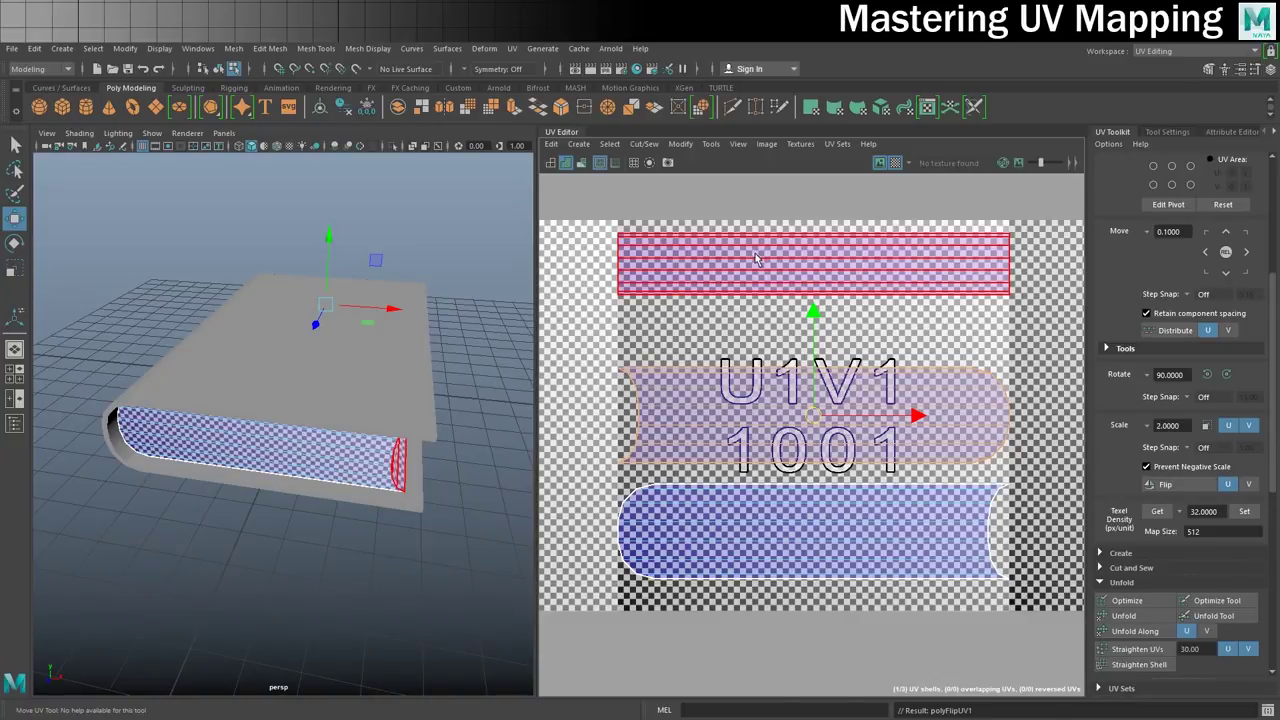
left_click(836, 480)
key("ctrl+z")
key("shift+z")
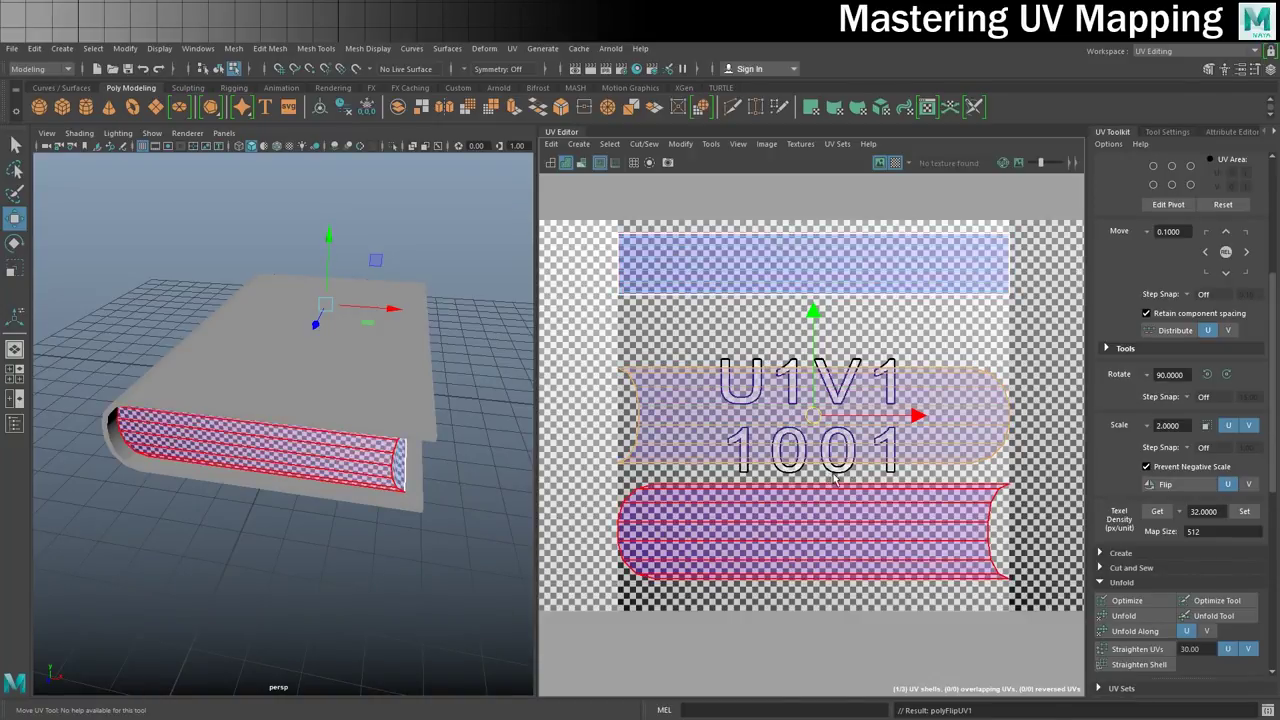
Select all three page shells and lay them out in the UV tile with the Legacy method, World prescale and 512 Map spacing.
right_click(860, 530)
right_click_drag(860, 527, 806, 506)
left_click_drag(786, 205, 906, 654)
scroll(1145, 478, "down", 5)
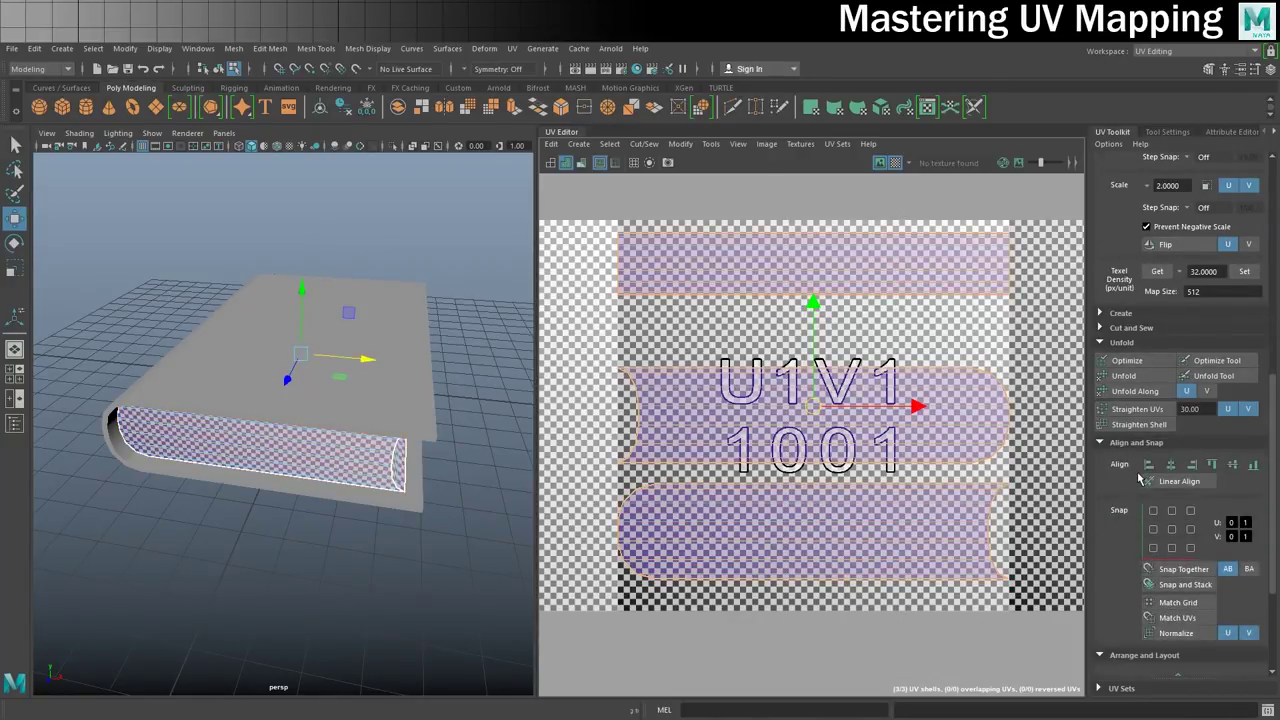
scroll(1138, 480, "down", 4)
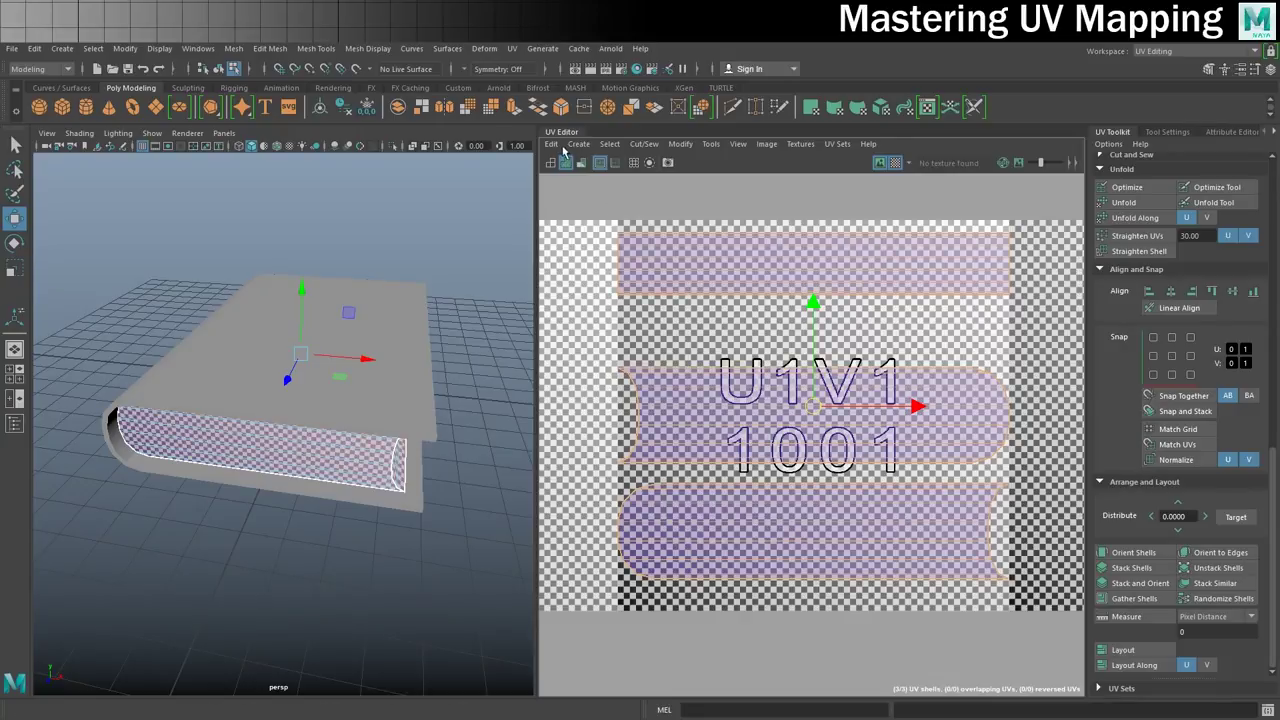
left_click(680, 144)
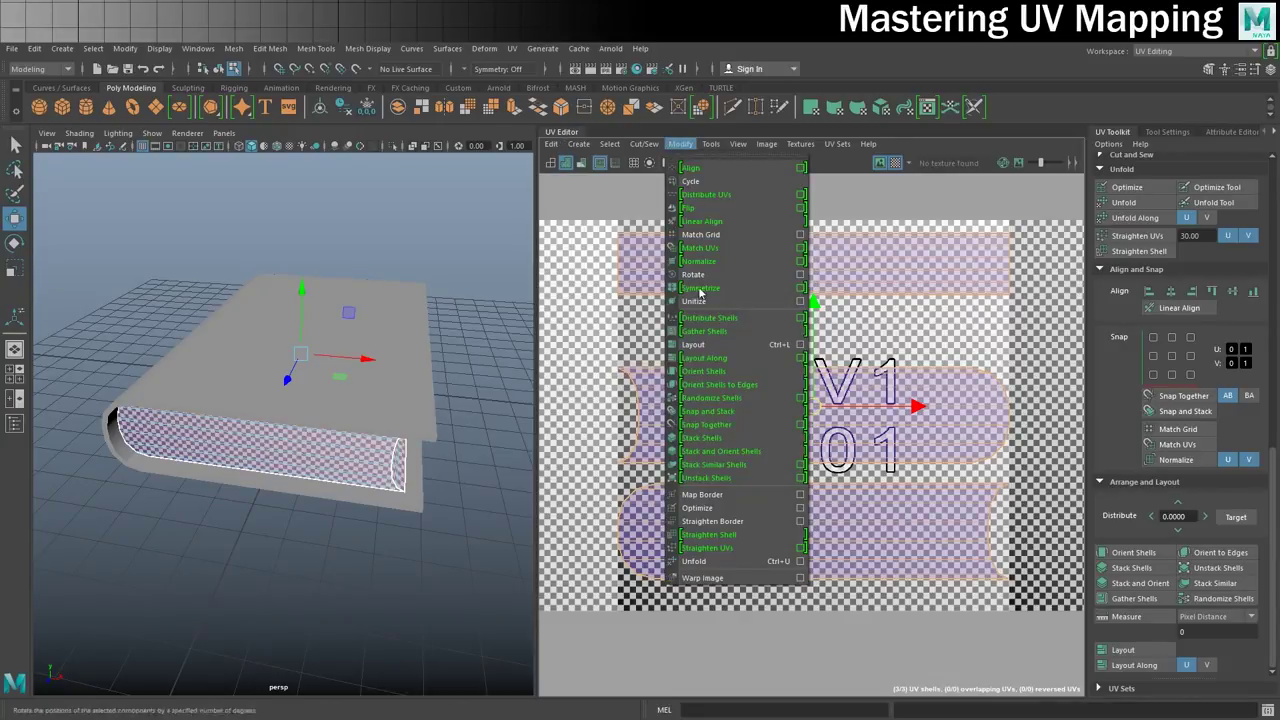
left_click(800, 344)
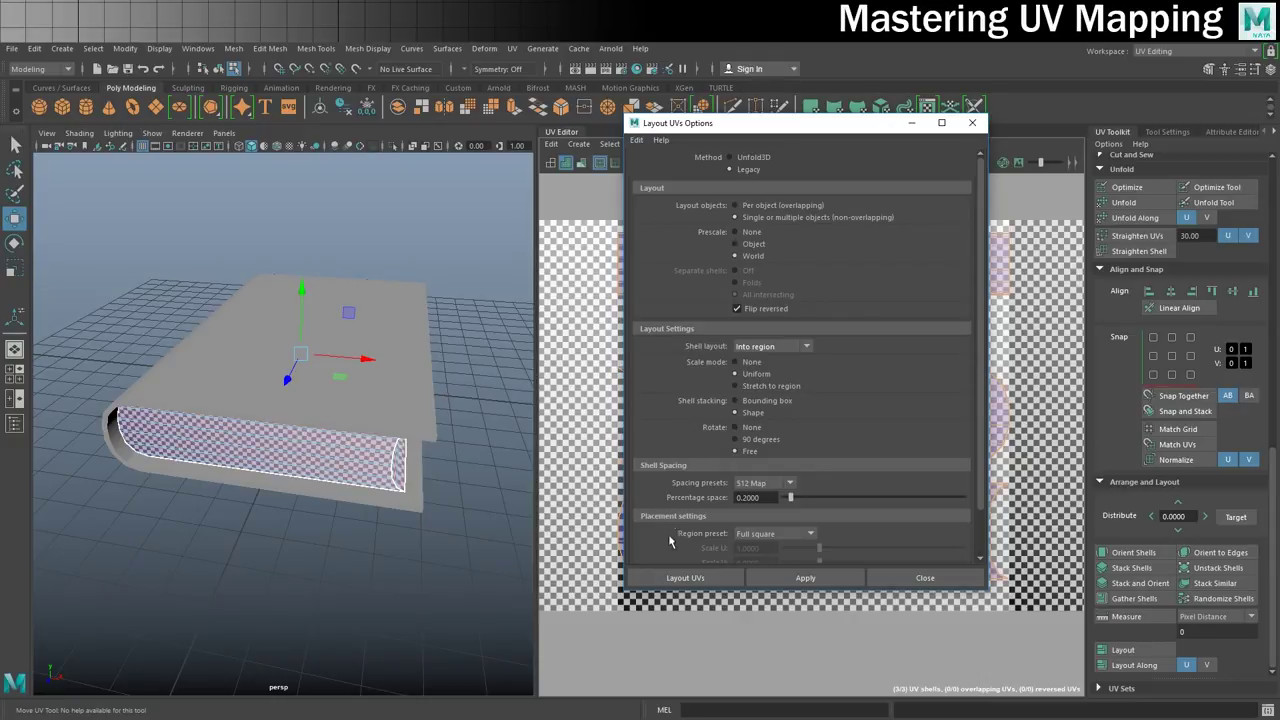
left_click(690, 577)
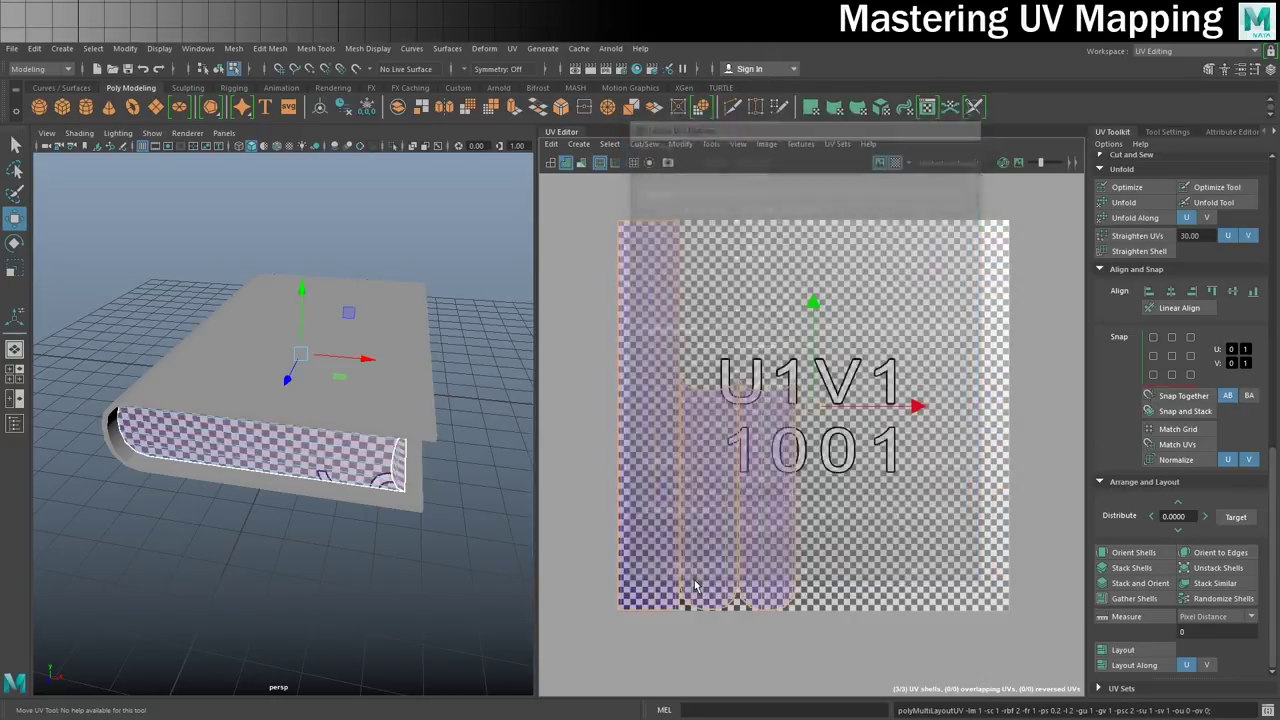
left_click(703, 417)
left_click(768, 408)
left_click(676, 280)
left_click(765, 420)
left_click(737, 430)
Switch to edge selection and select the edges along the upper end of the long-side page shell.
right_click(723, 422)
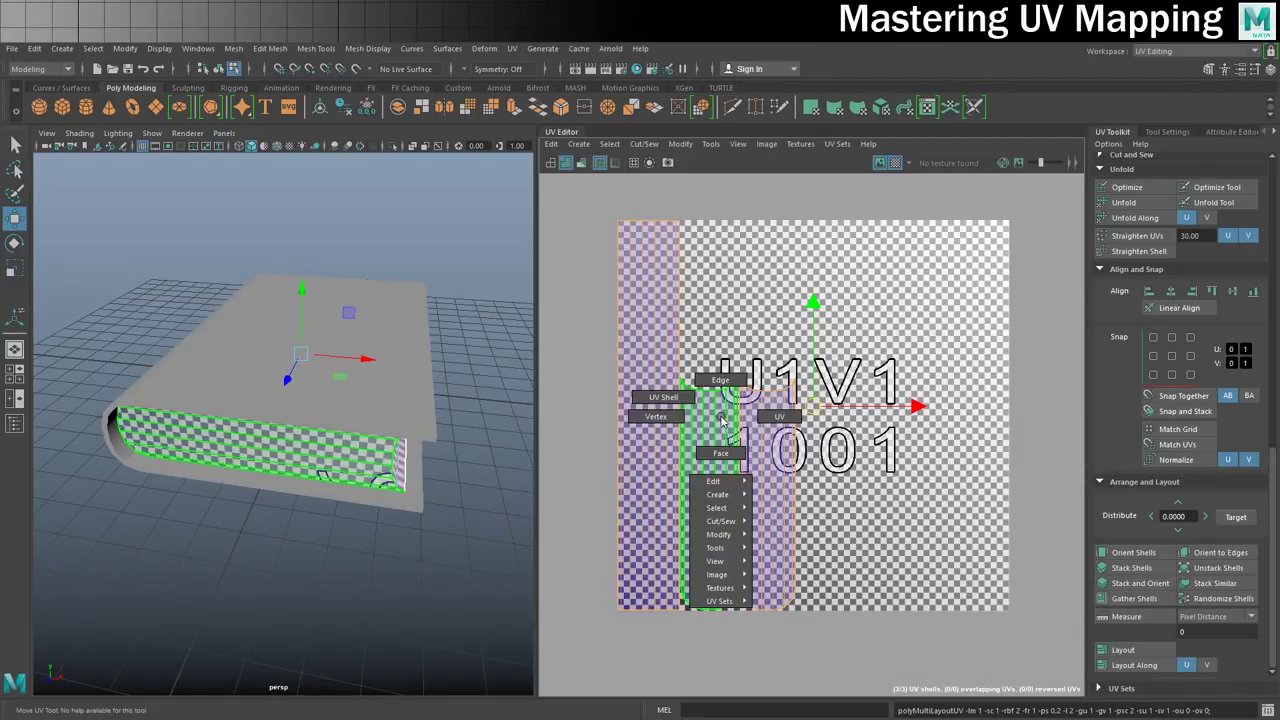
right_click_drag(721, 416, 719, 380)
scroll(676, 251, "up", 6)
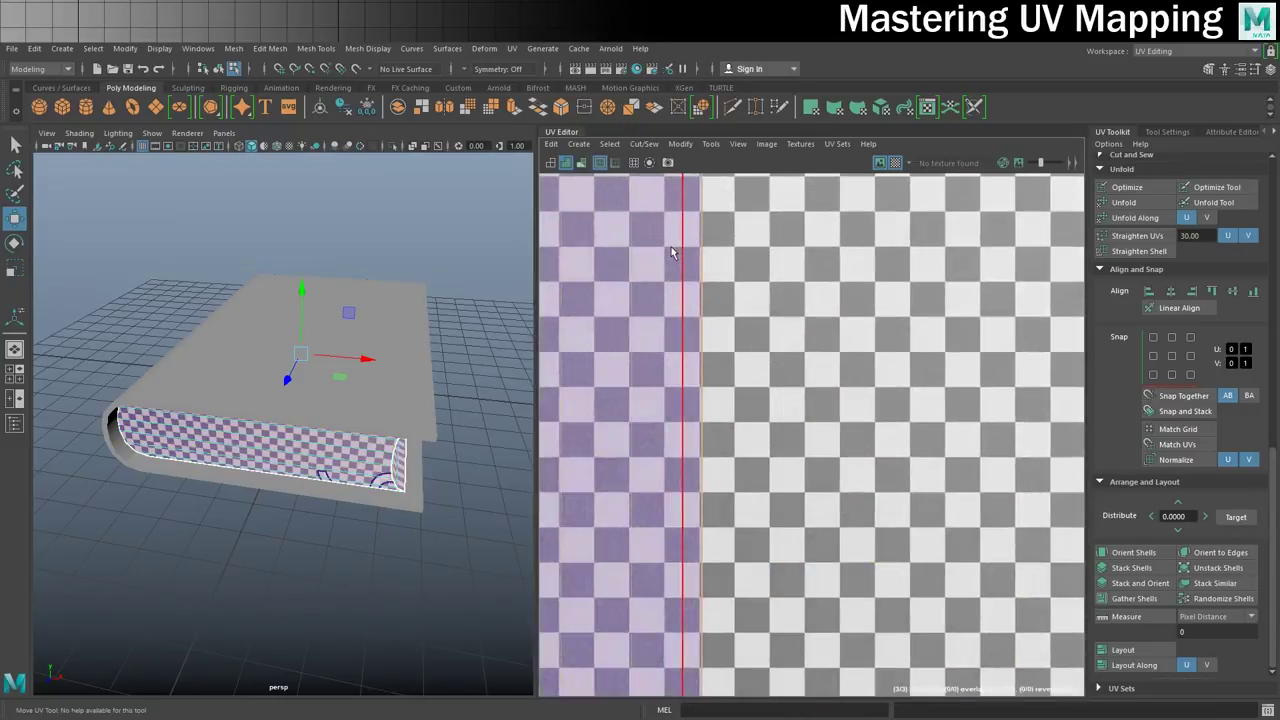
middle_click_drag(655, 237, 913, 483, "alt")
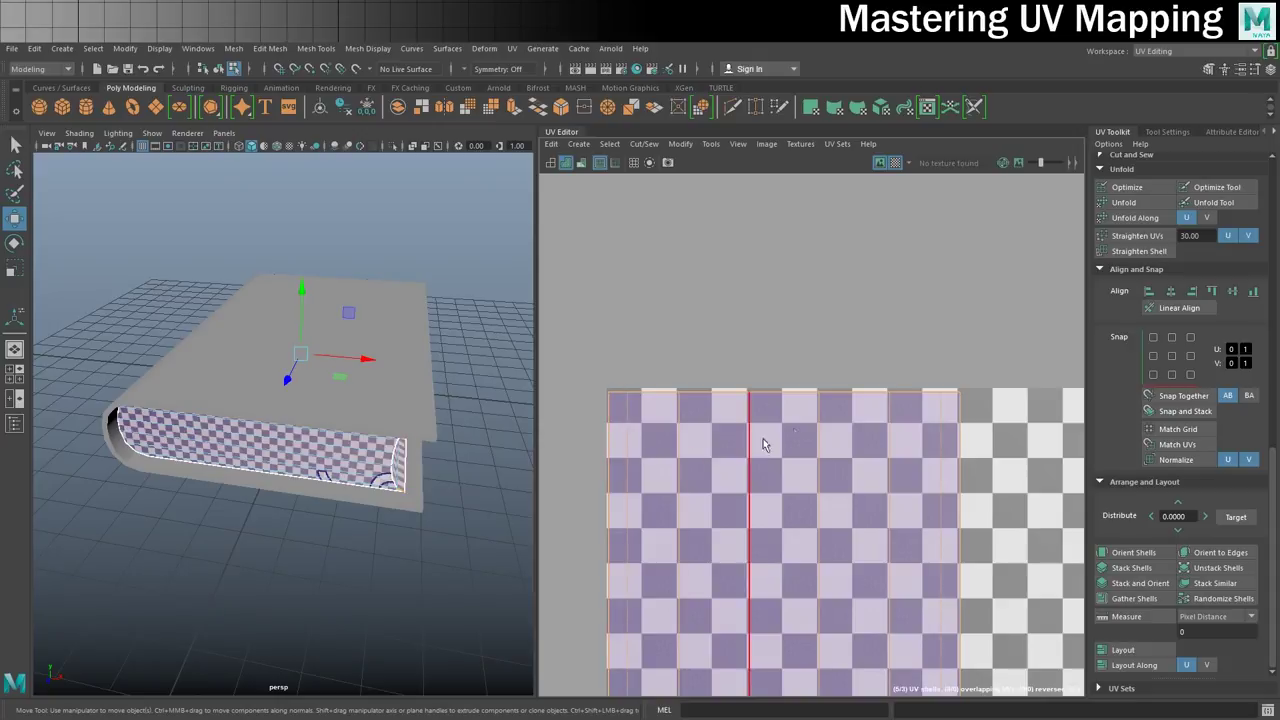
right_click(765, 485)
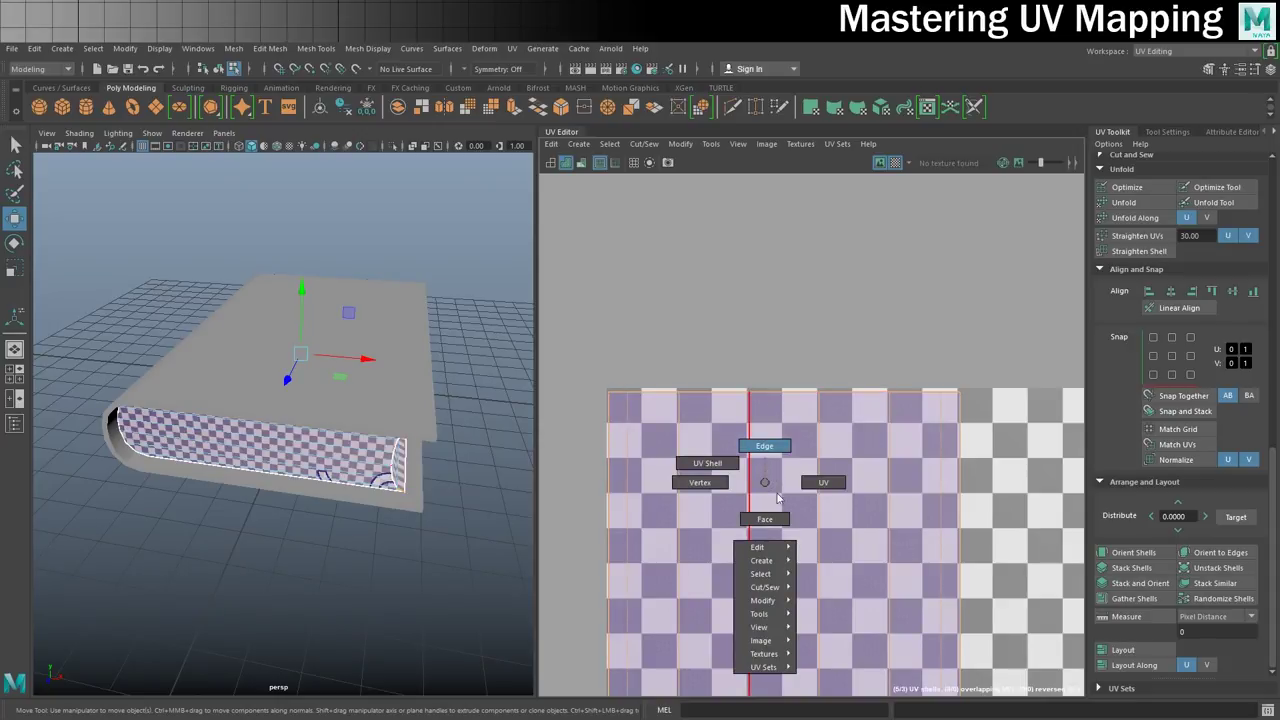
right_click_drag(774, 485, 766, 450)
left_click(612, 408)
left_click(951, 398)
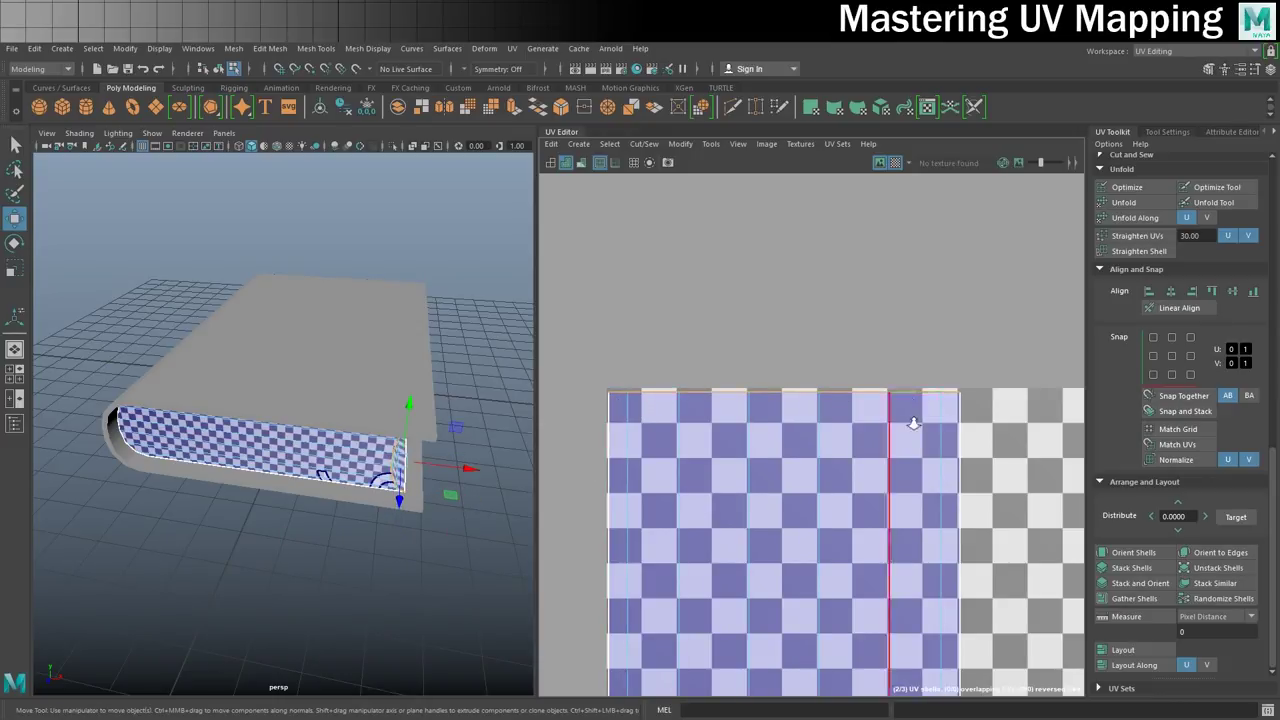
Add the edges along the lower end of the long-side page shell to the edge selection.
scroll(907, 462, "down", 6)
middle_click_drag(890, 670, 788, 190, "alt")
scroll(766, 410, "up", 4)
middle_click_drag(793, 477, 739, 316, "alt")
scroll(737, 369, "up", 4)
middle_click_drag(725, 387, 753, 353, "alt")
left_click(675, 389)
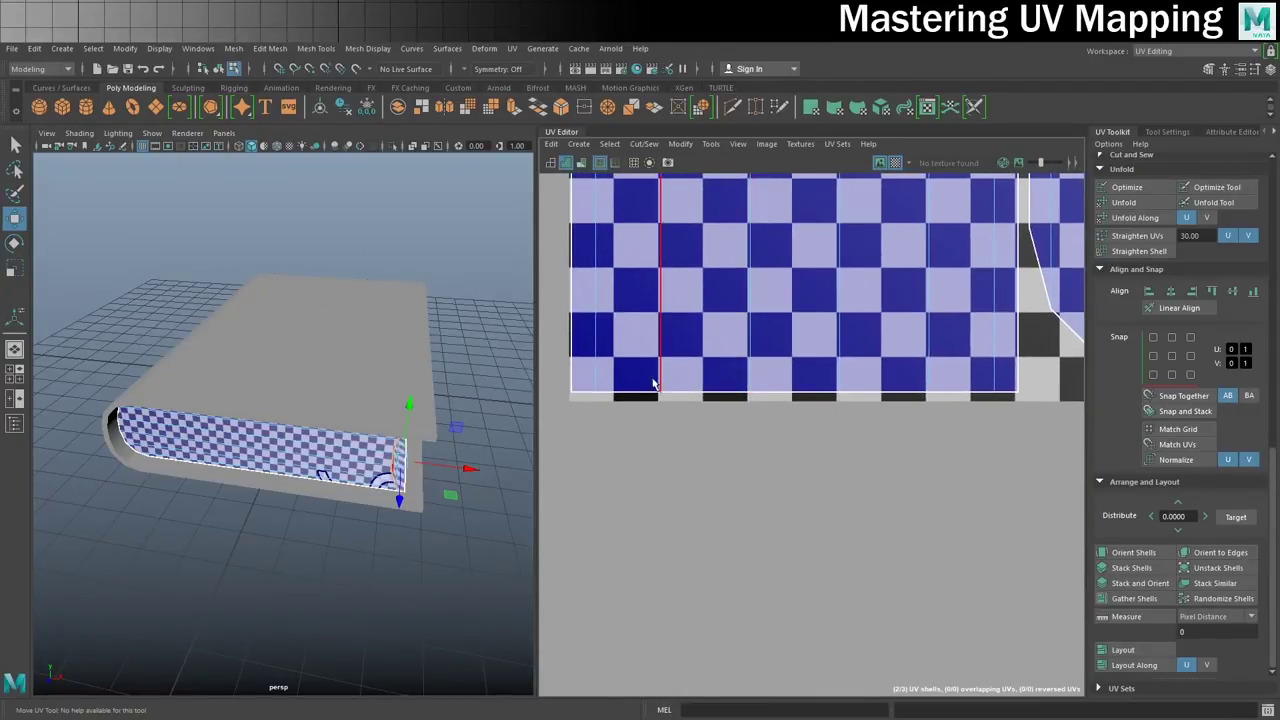
left_click(577, 393, "shift")
double_click(1004, 393, "shift")
Stitch the page-end shells to the long-side shell along the selected edges using A to B, and select the combined shell.
scroll(972, 386, "down", 4)
scroll(928, 367, "down", 5)
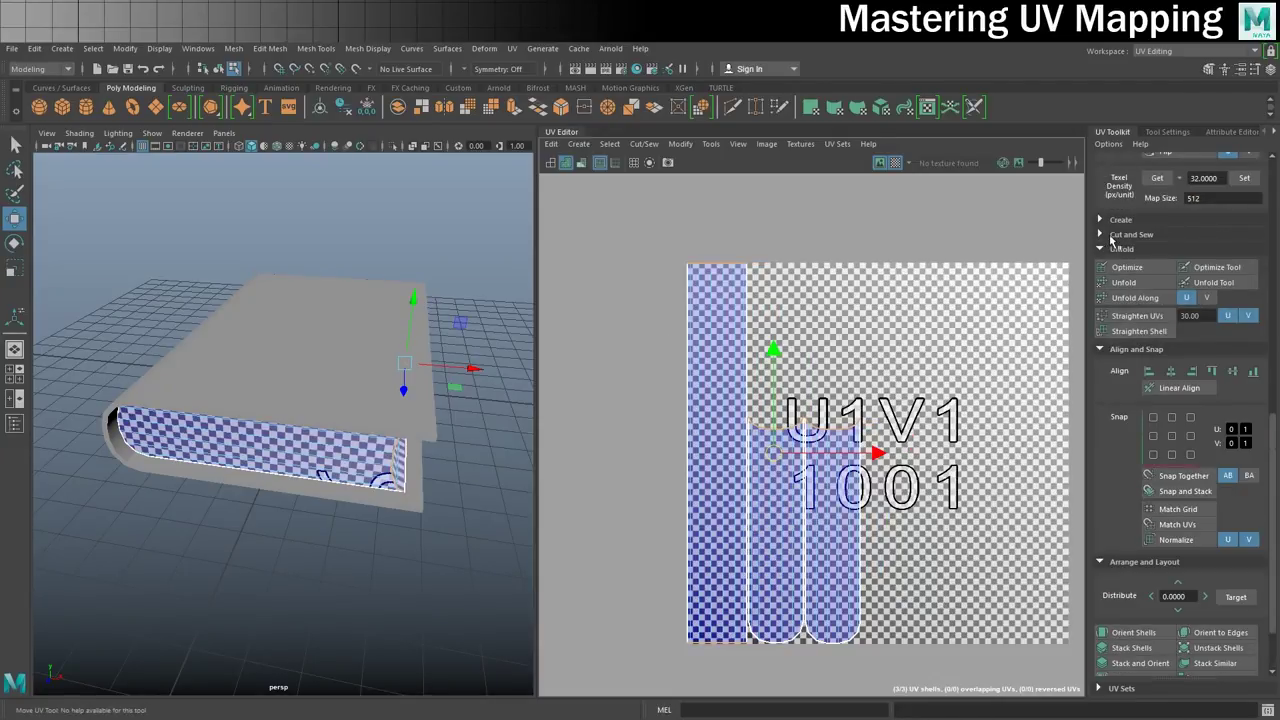
left_click(1112, 235)
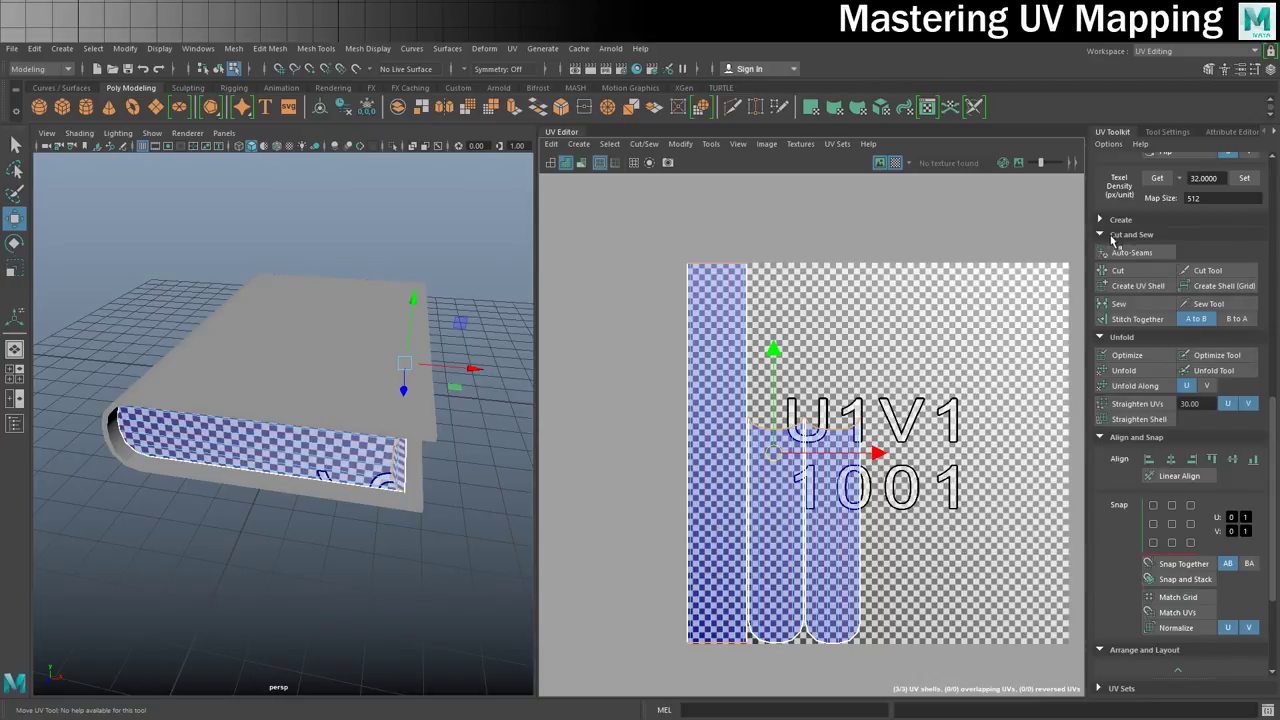
left_click(1143, 321)
key("f")
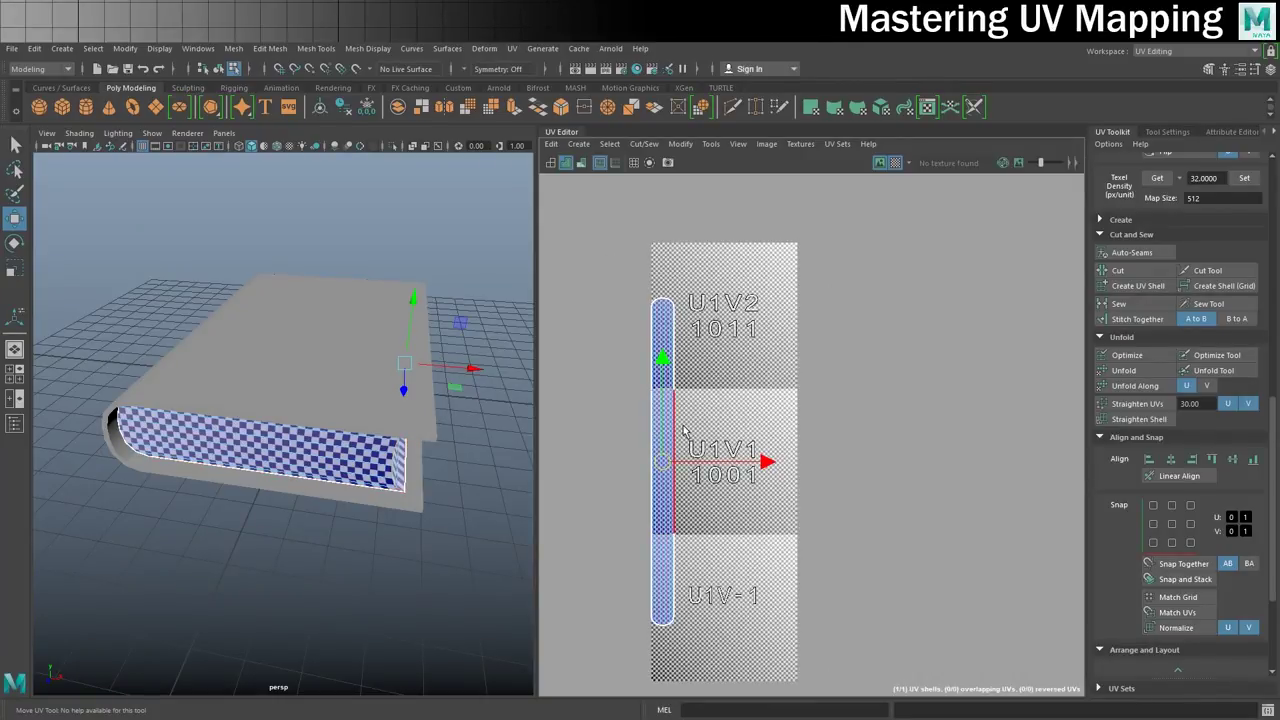
right_click_drag(669, 418, 634, 399)
left_click(660, 392)
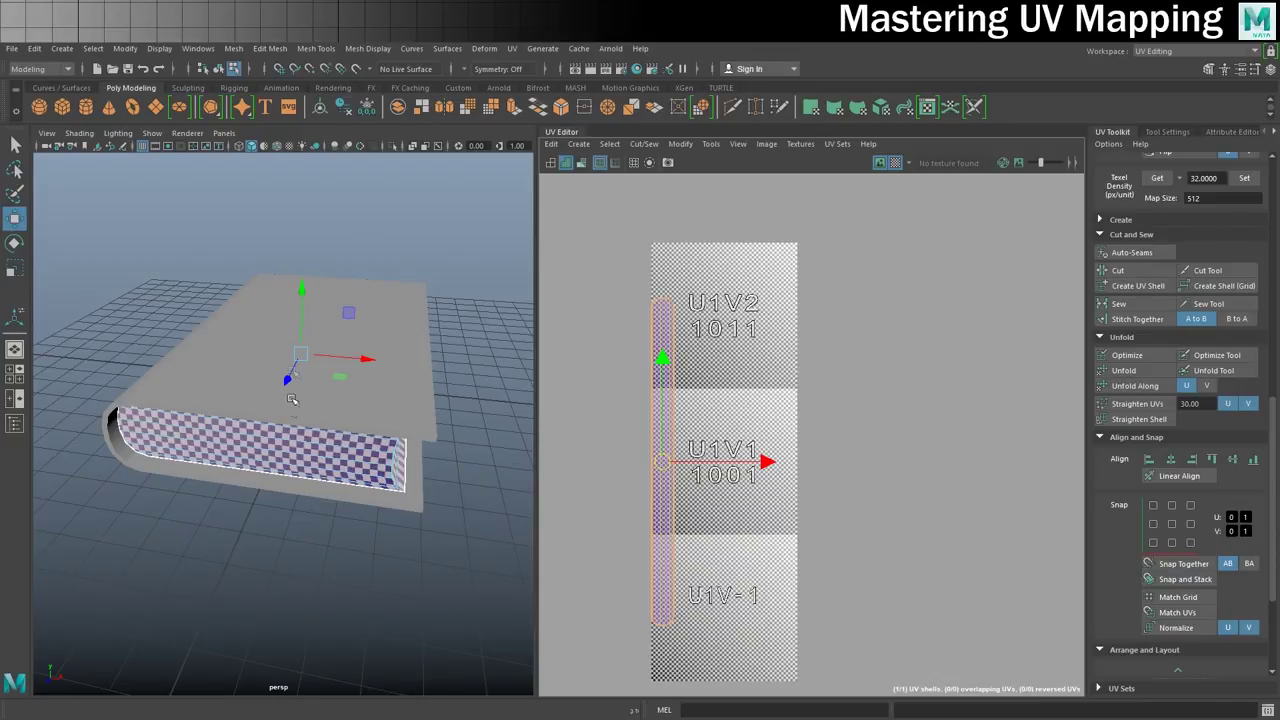
Select the book cover and switch it to face selection.
right_click_drag(394, 329, 452, 311)
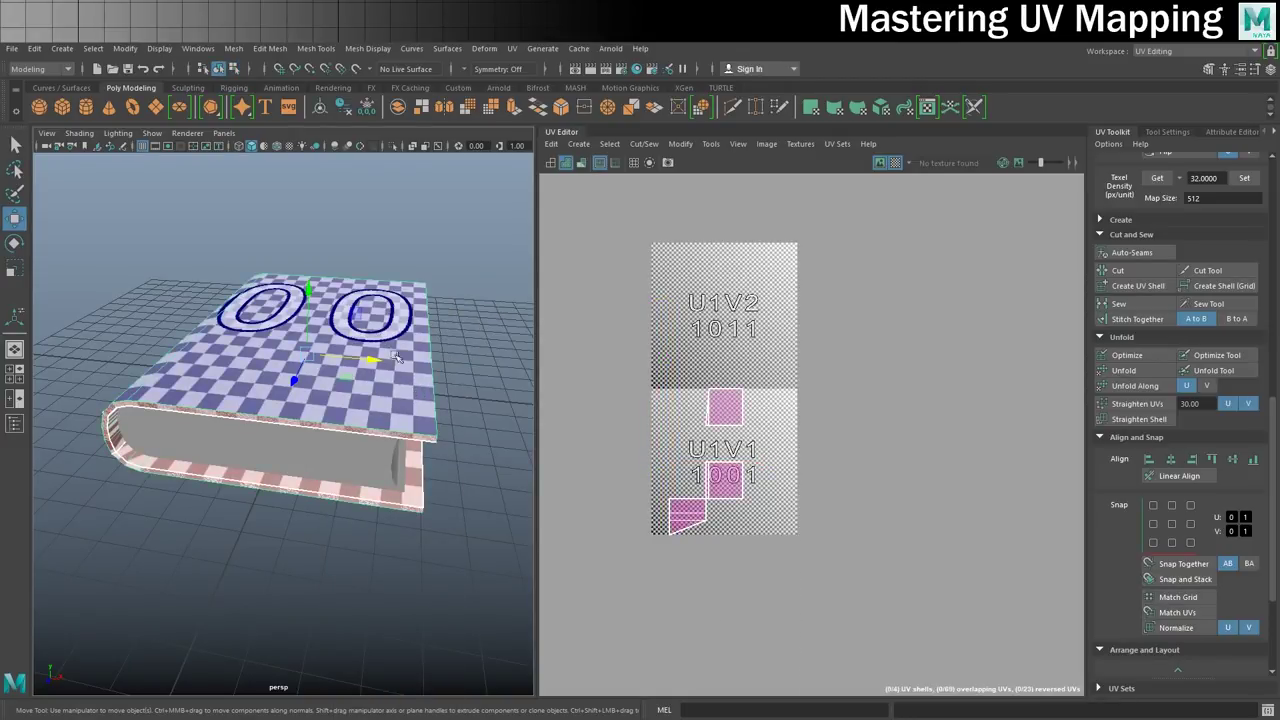
left_click_drag(286, 484, 284, 453, "alt")
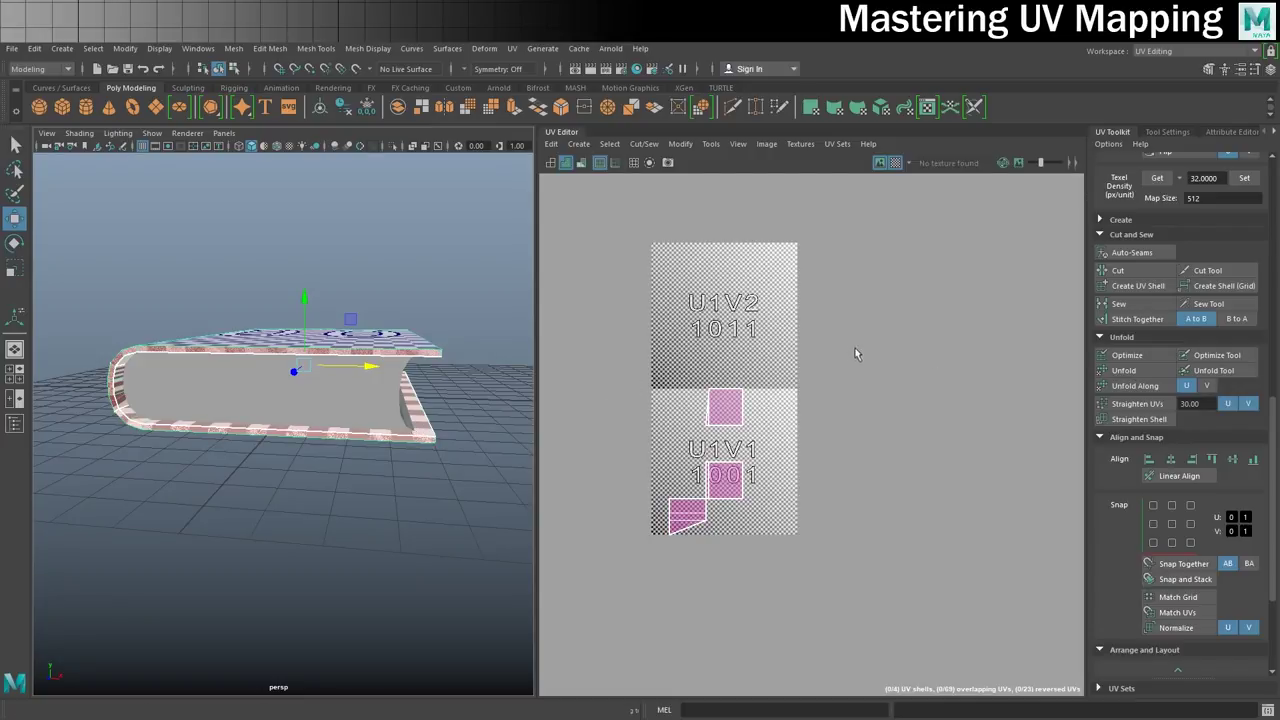
scroll(330, 358, "up", 3)
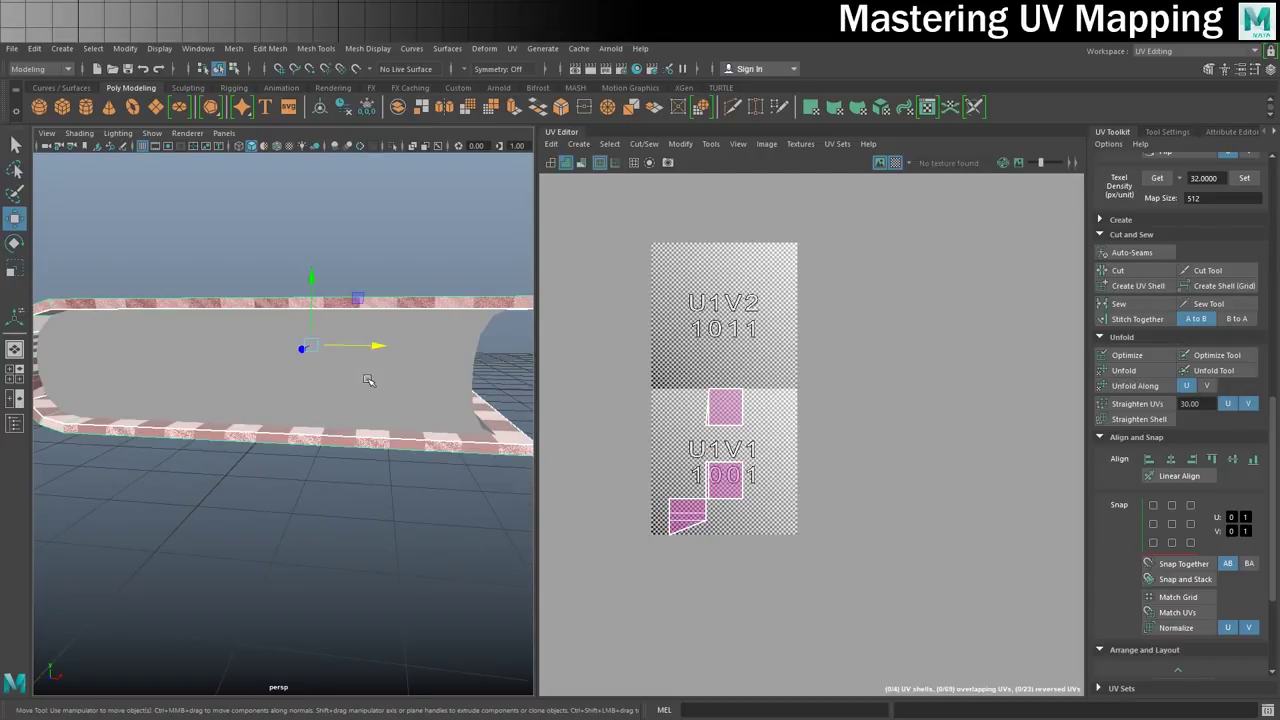
scroll(366, 380, "down", 5)
middle_click_drag(372, 380, 417, 378, "alt")
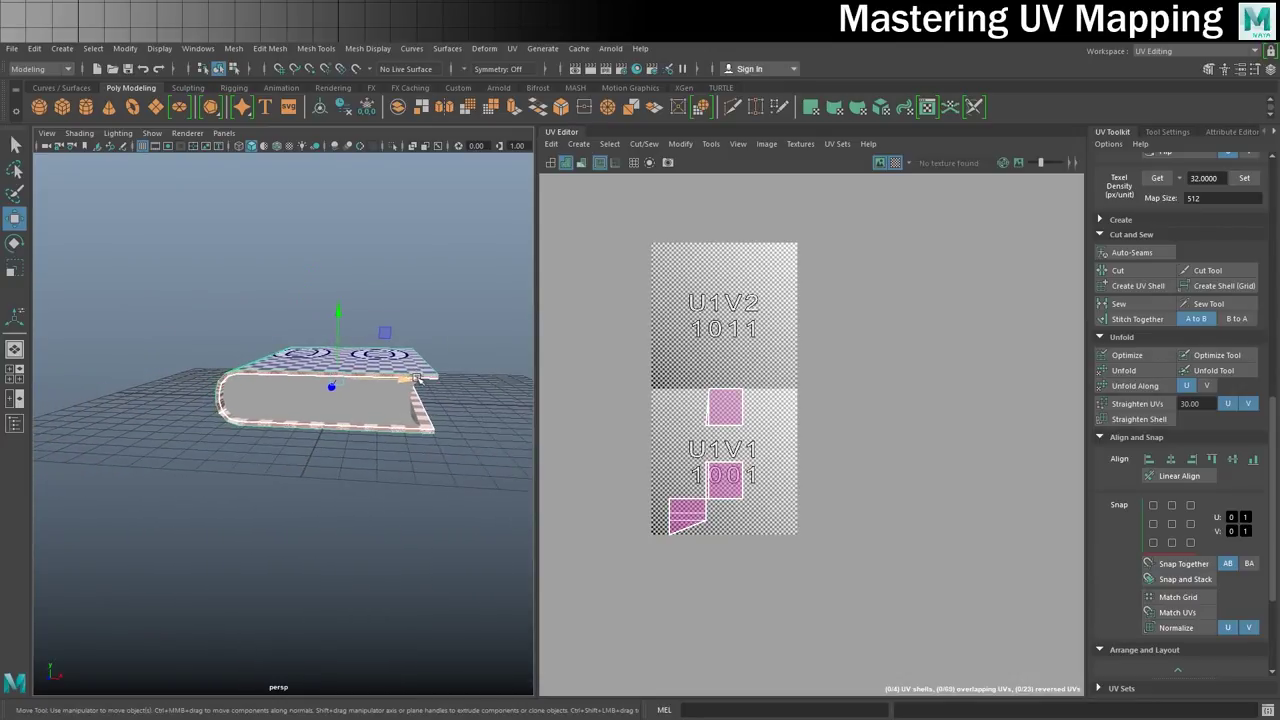
right_click(364, 377)
left_click(360, 387)
Select the narrow rim faces running around the near end of the cover.
scroll(366, 373, "up", 3)
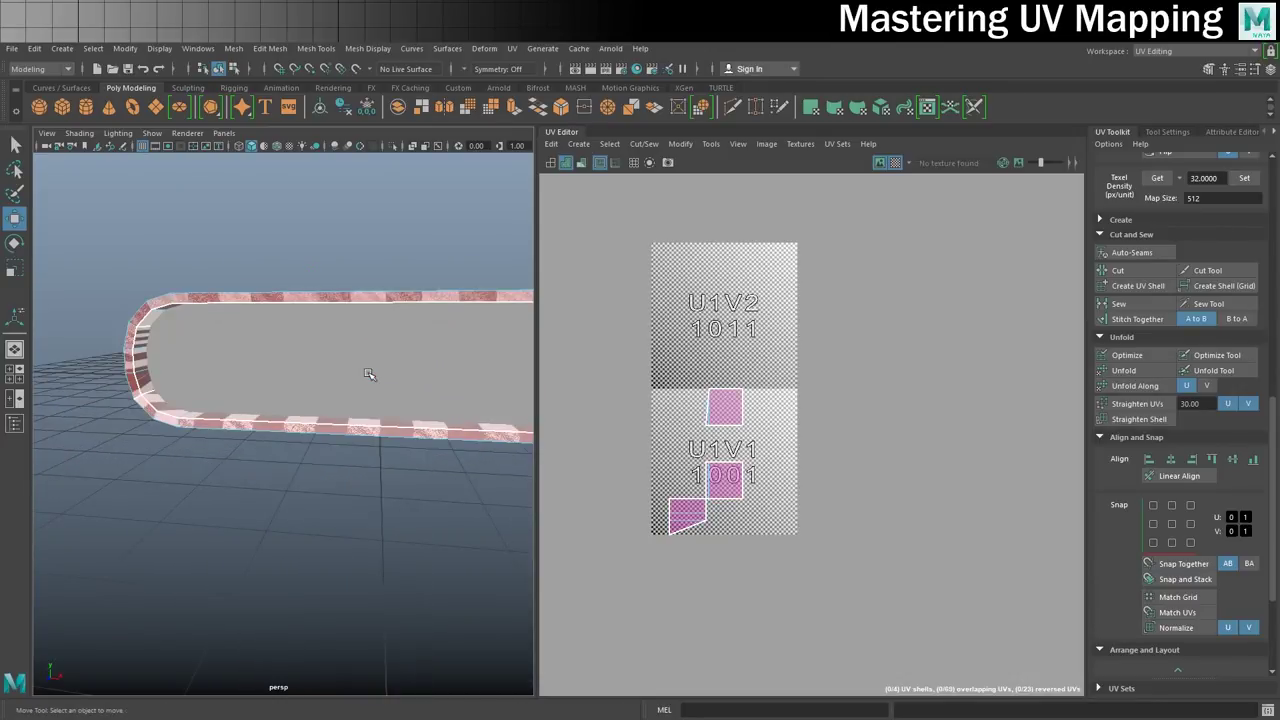
left_click(414, 296)
left_click_drag(421, 340, 374, 349, "alt")
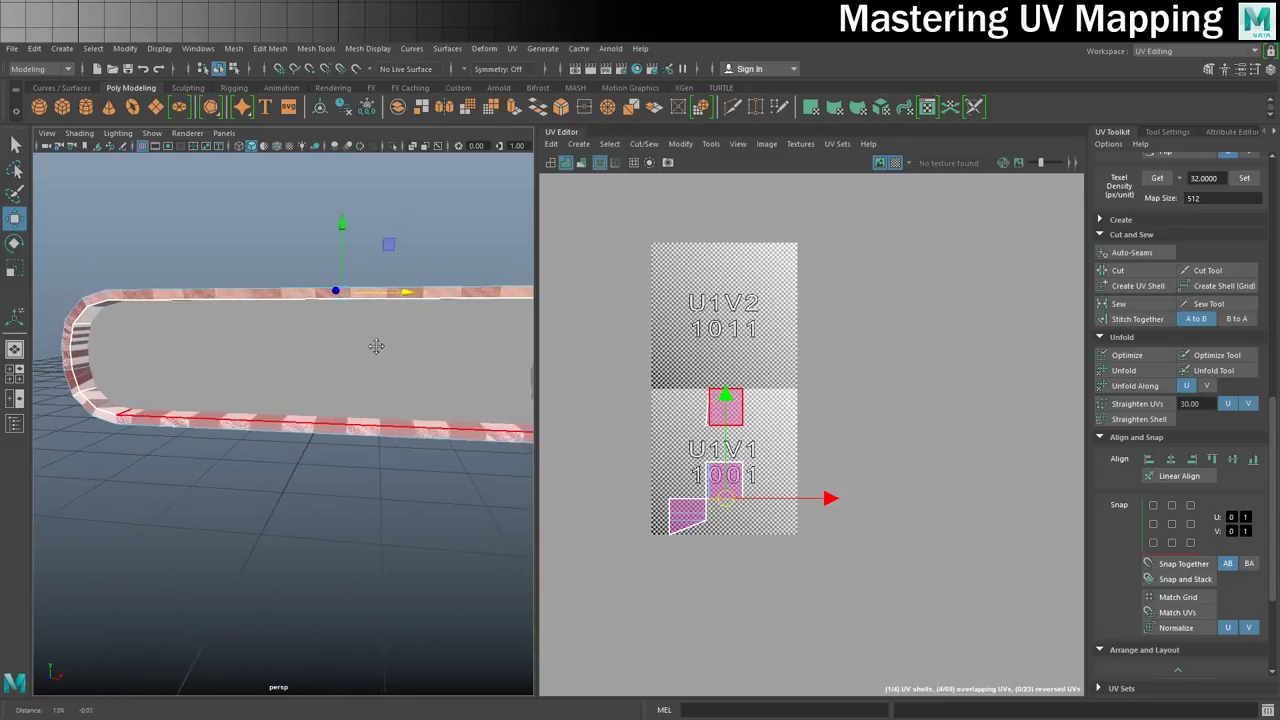
left_click(400, 432, "shift")
scroll(400, 432, "down", 5)
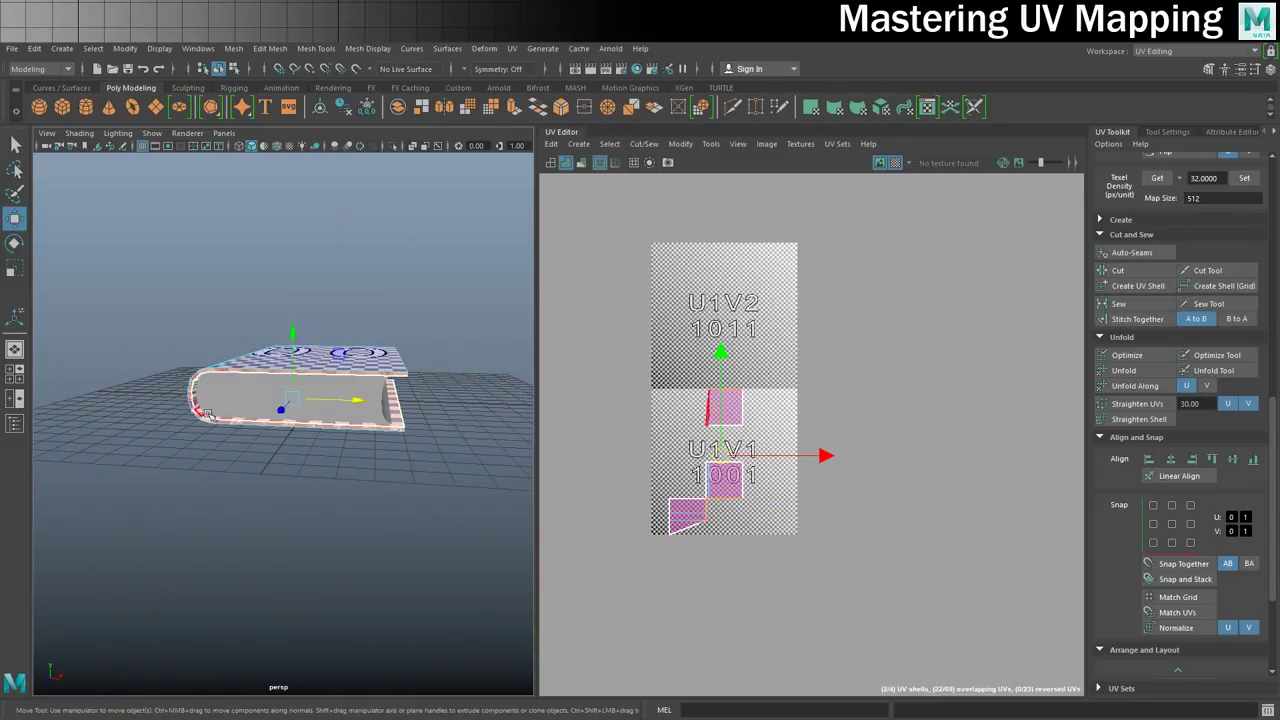
Add the matching rim faces on the opposite end of the cover to the face selection.
left_click_drag(206, 410, 114, 312, "alt")
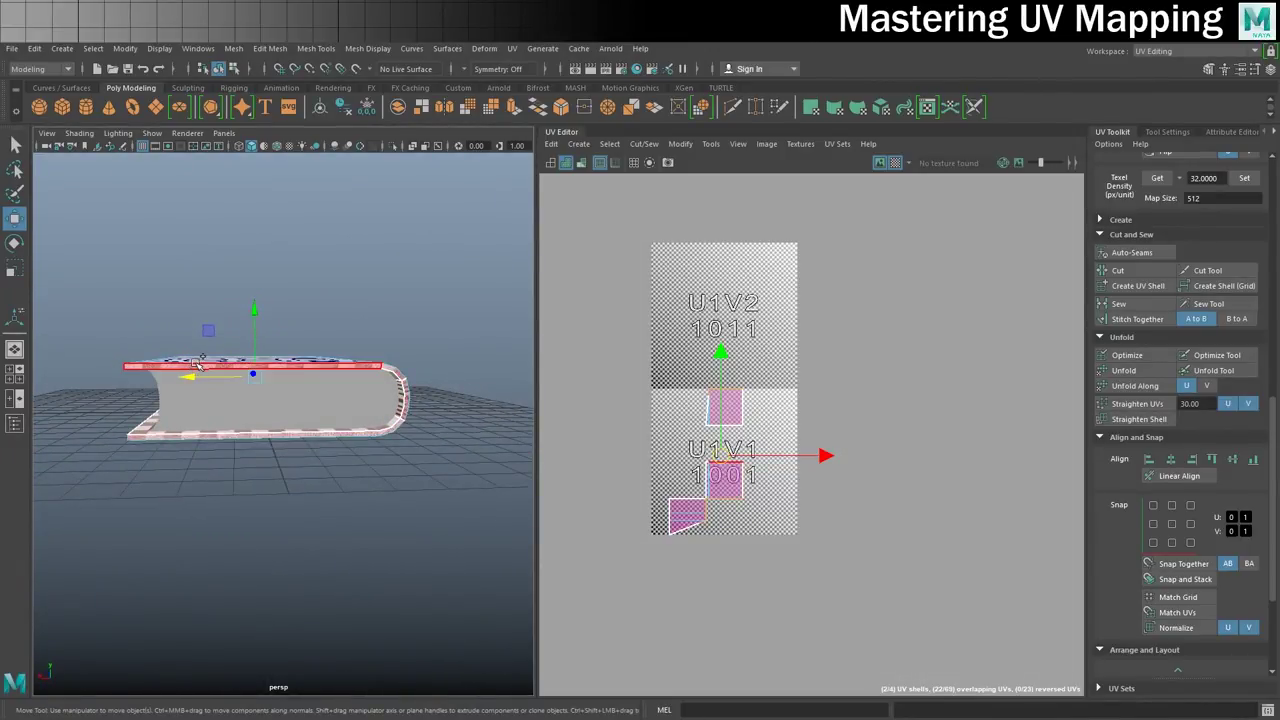
left_click(197, 363, "shift")
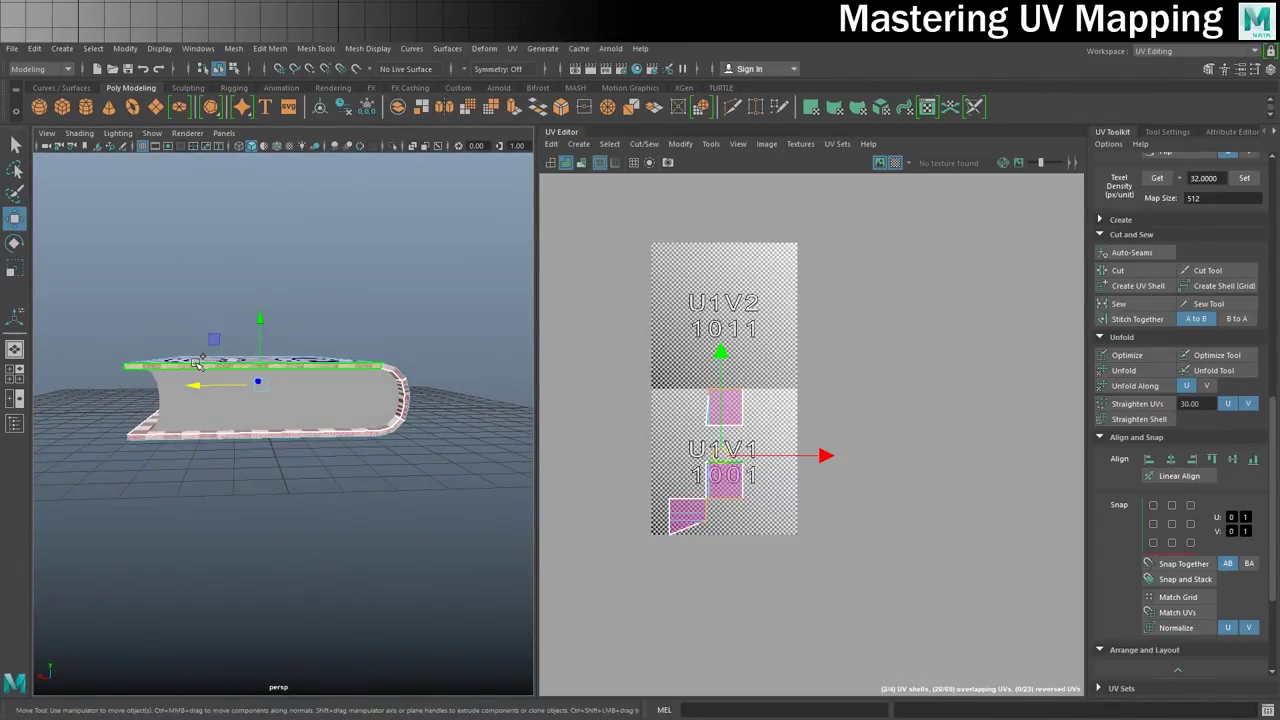
left_click(248, 437, "shift")
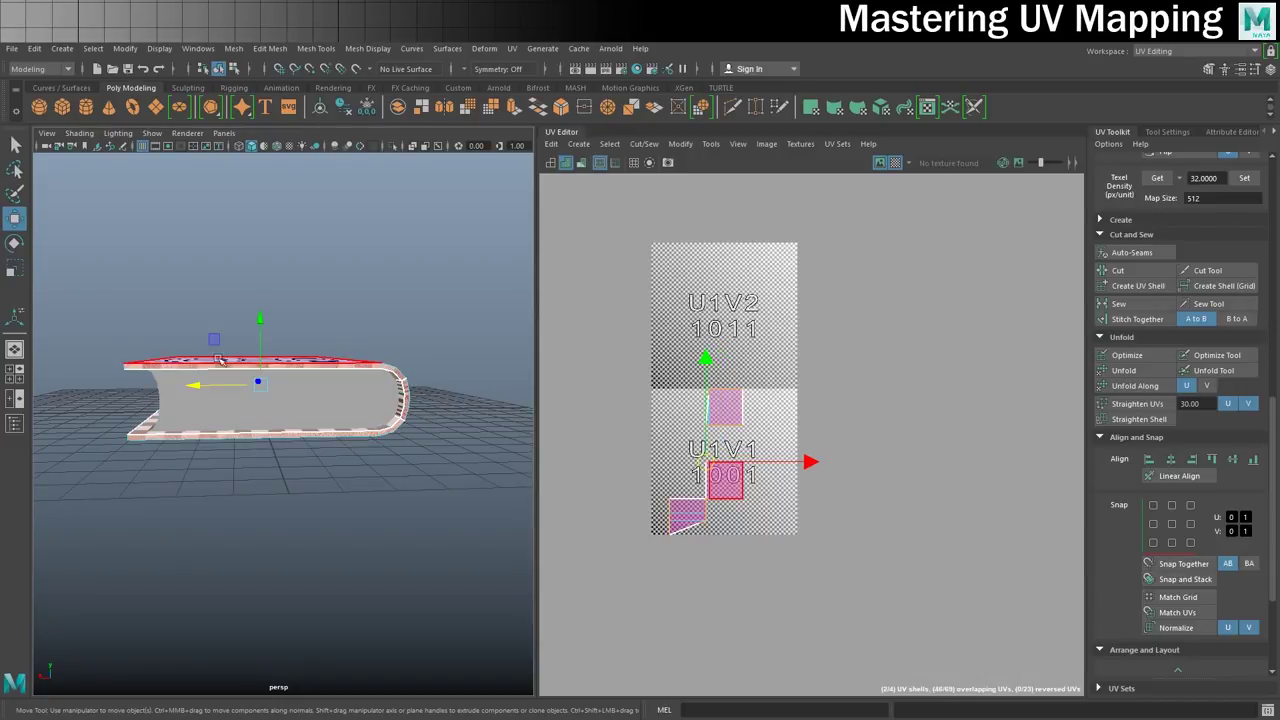
scroll(300, 449, "down", 5)
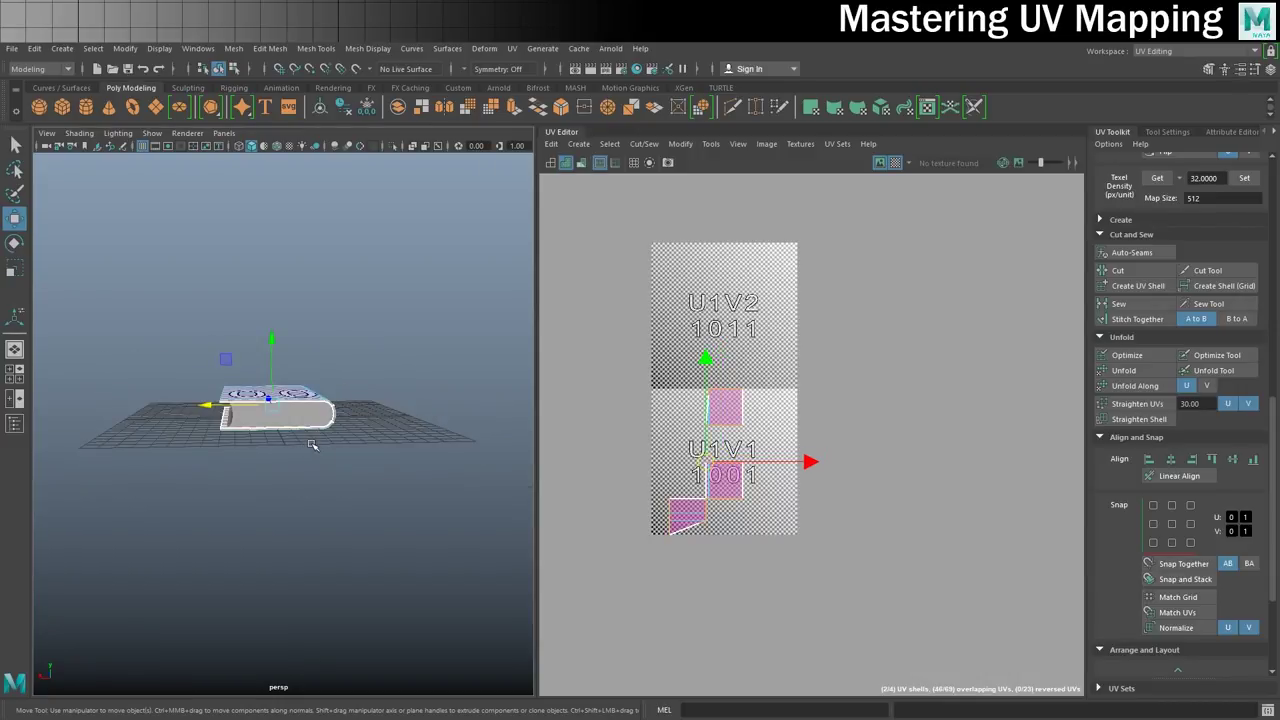
left_click_drag(225, 421, 420, 455, "alt")
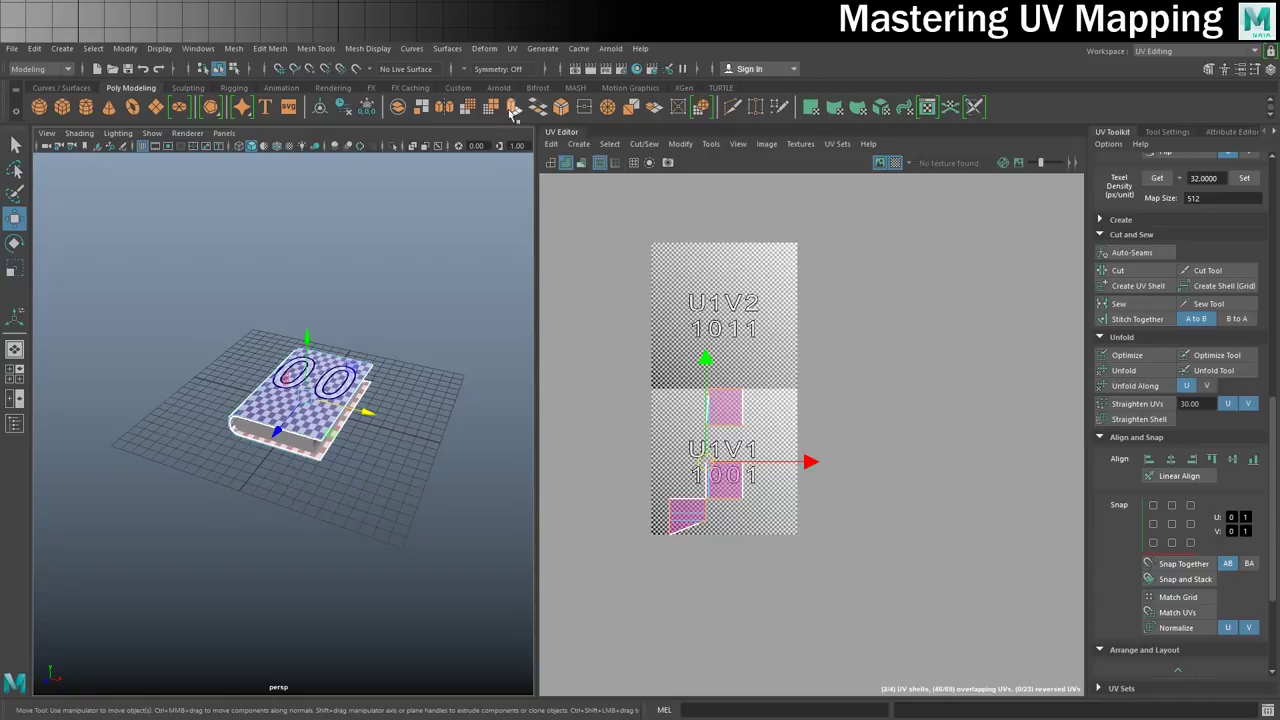
Planar-project the selected end faces from the Z axis and move their shells into the U2V1 tile.
left_click(511, 48)
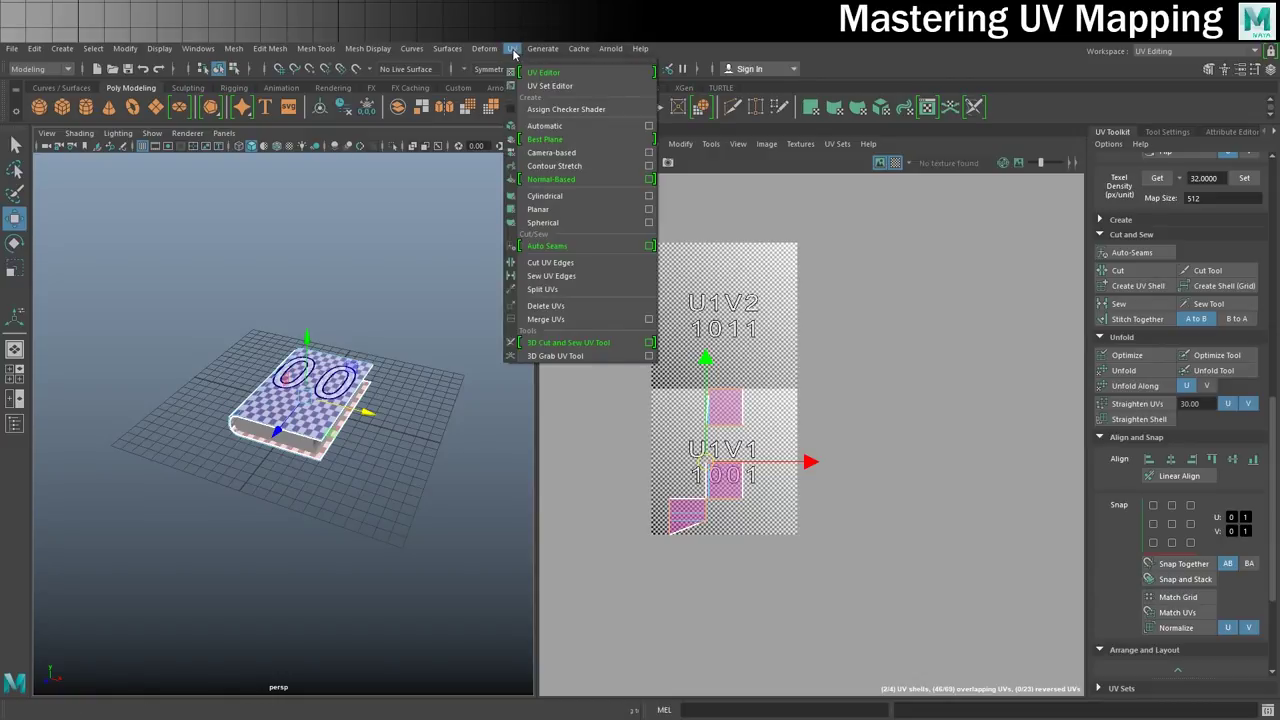
left_click(648, 212)
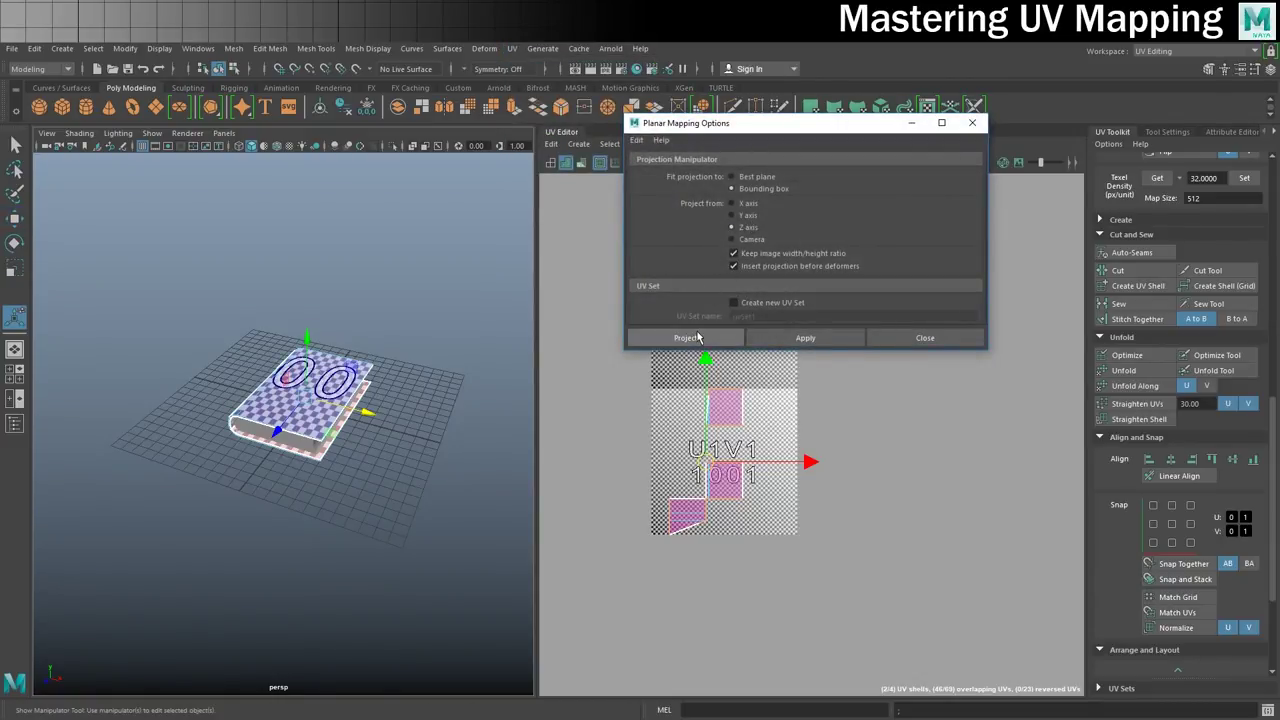
left_click(688, 337)
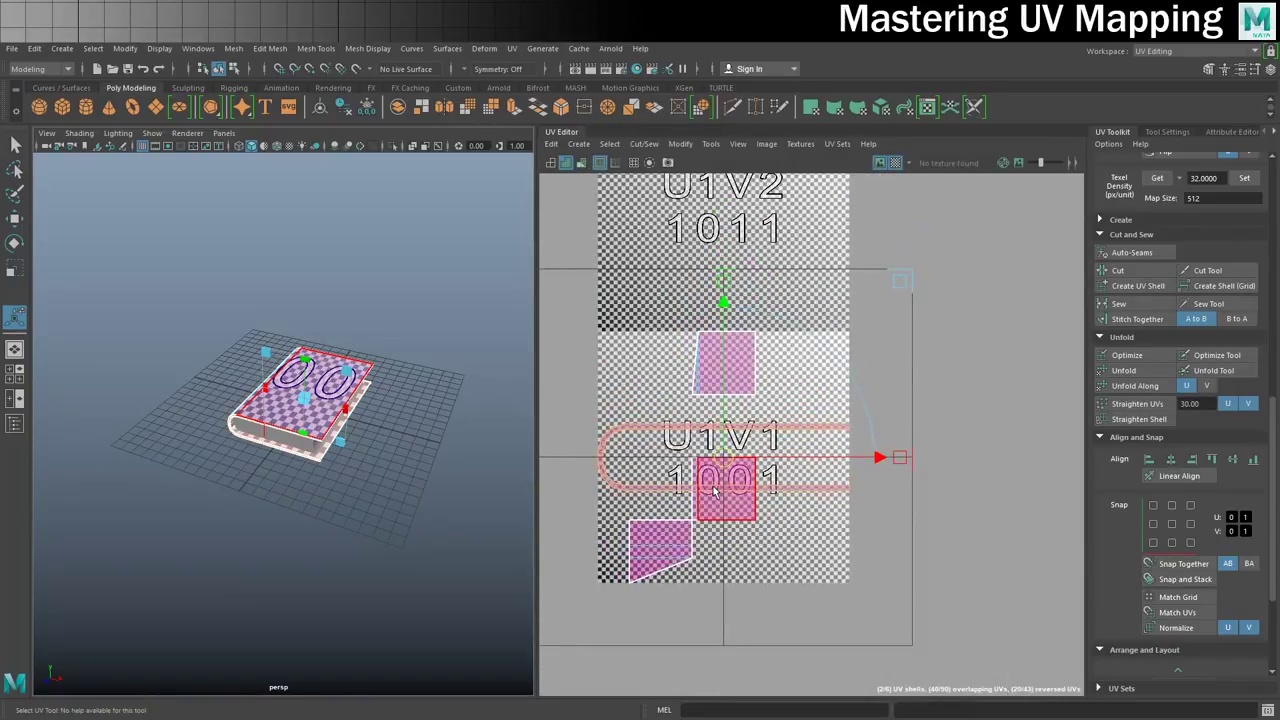
key("w")
left_click_drag(723, 458, 1018, 433)
middle_click_drag(996, 462, 845, 484, "alt")
Switch to UV shell selection and move one of the overlapping end-rim shells above the other in the U2V1 tile.
left_click(772, 434)
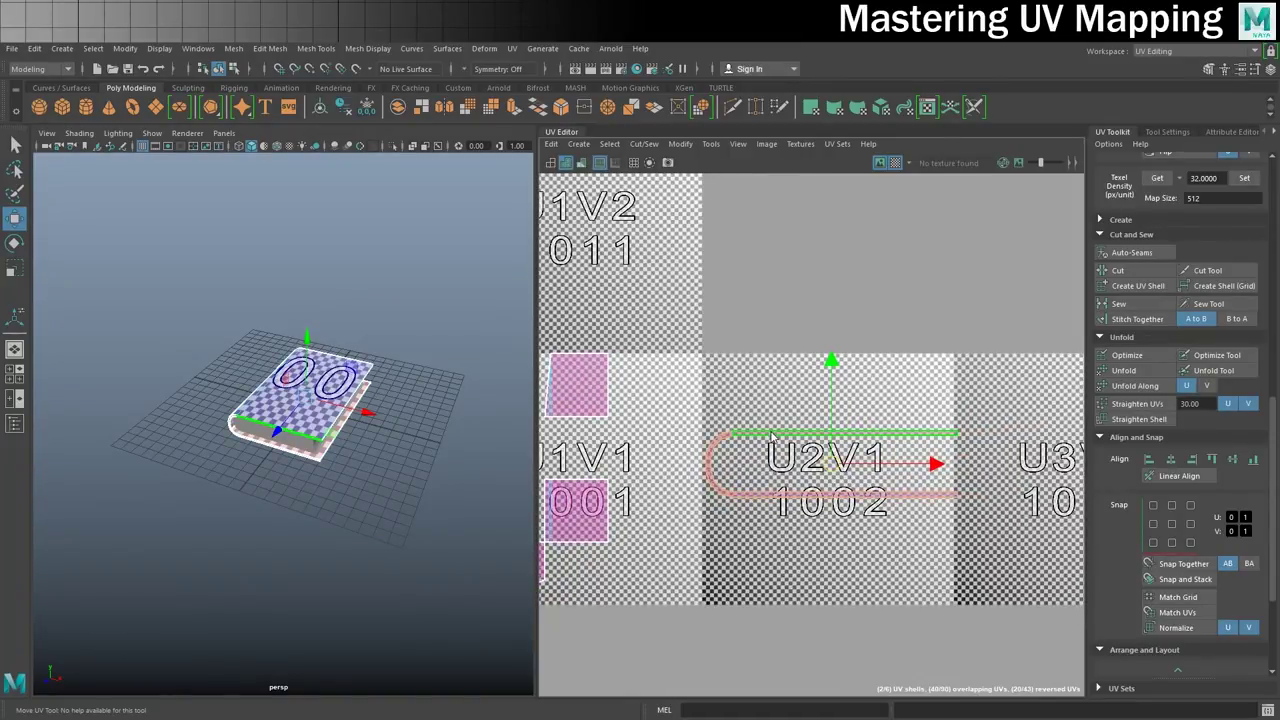
right_click(771, 434)
left_click(744, 414)
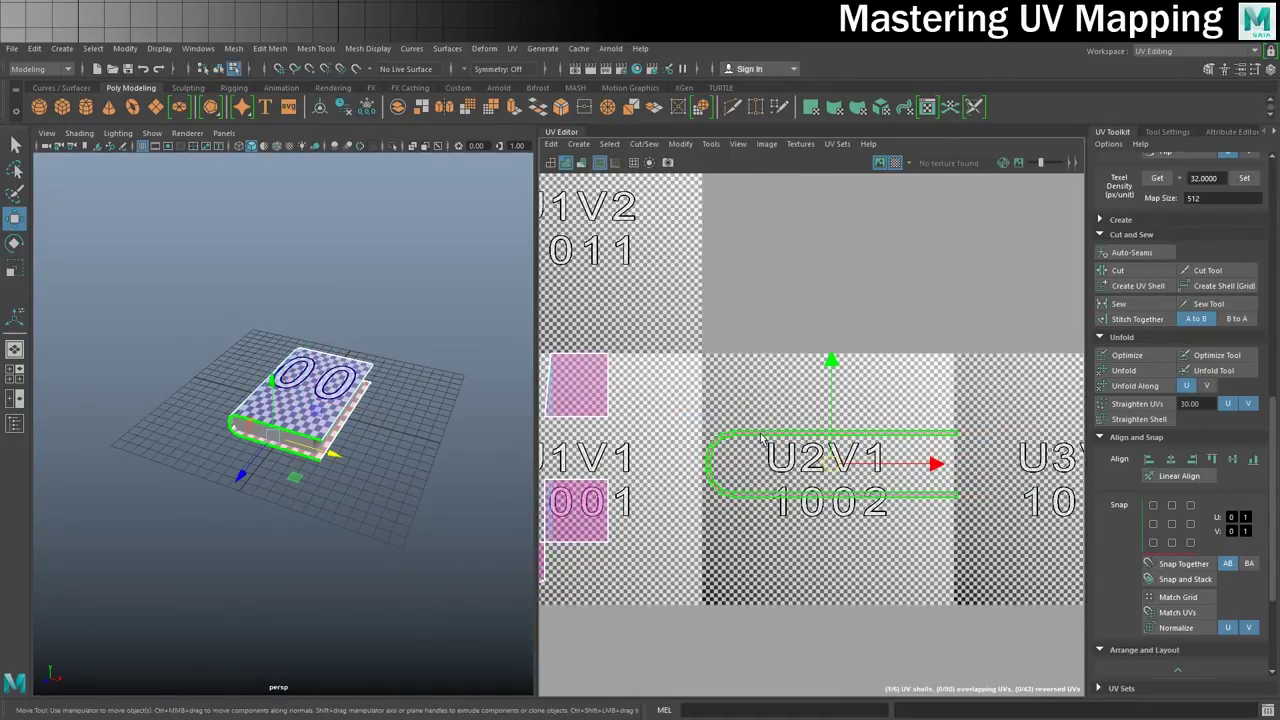
left_click_drag(831, 352, 831, 283)
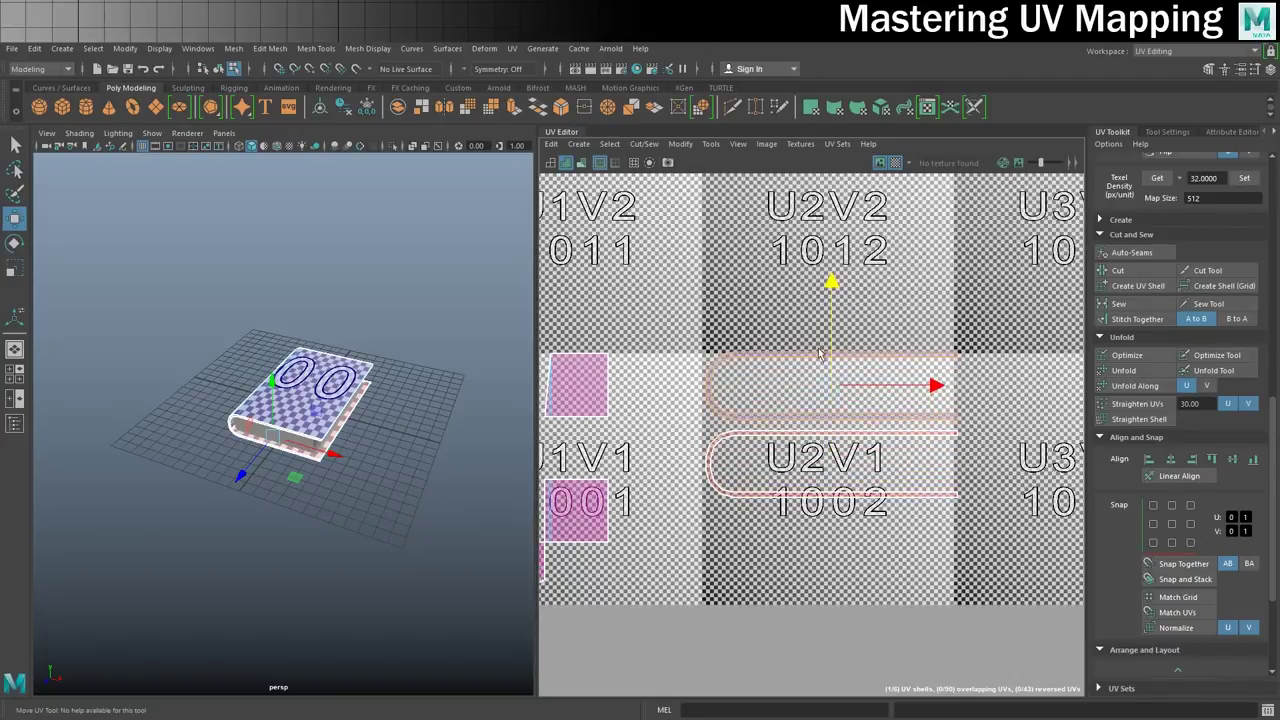
Select the lower end-rim shell in the U2V1 tile and flip it in U.
left_click(818, 452)
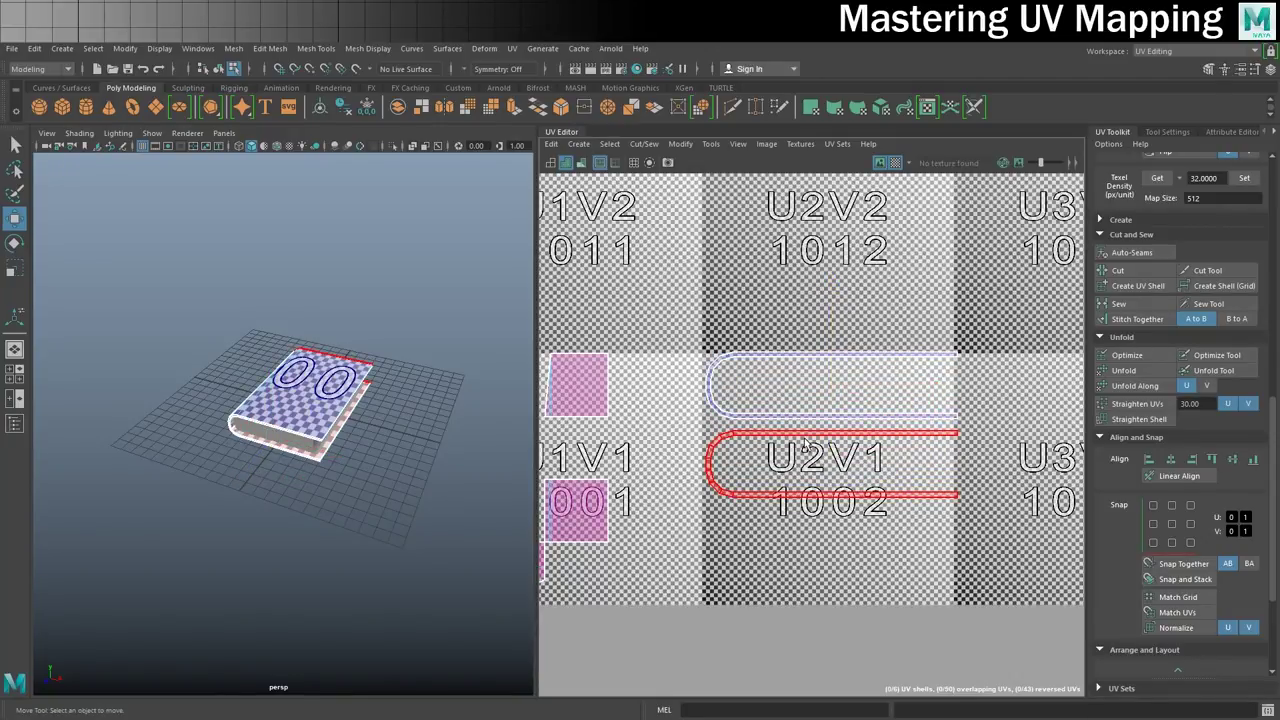
left_click(806, 441)
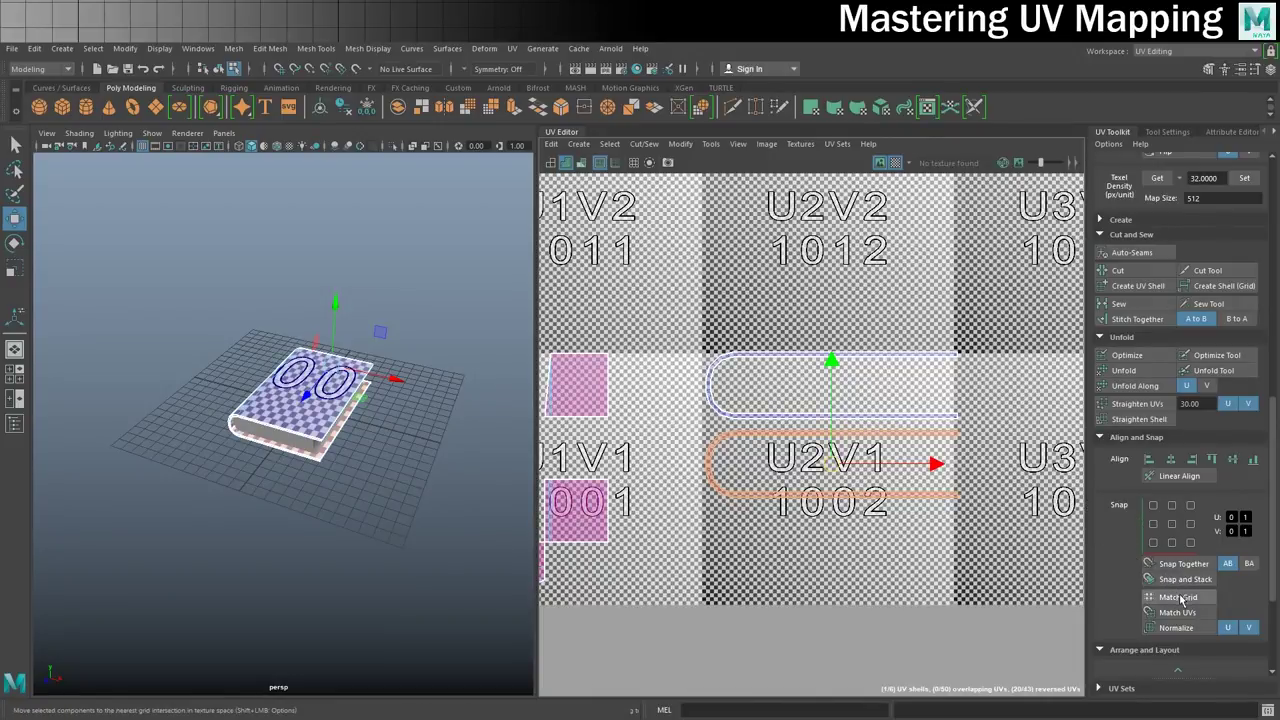
scroll(1175, 420, "up", 3)
left_click(1180, 318)
left_click(840, 413)
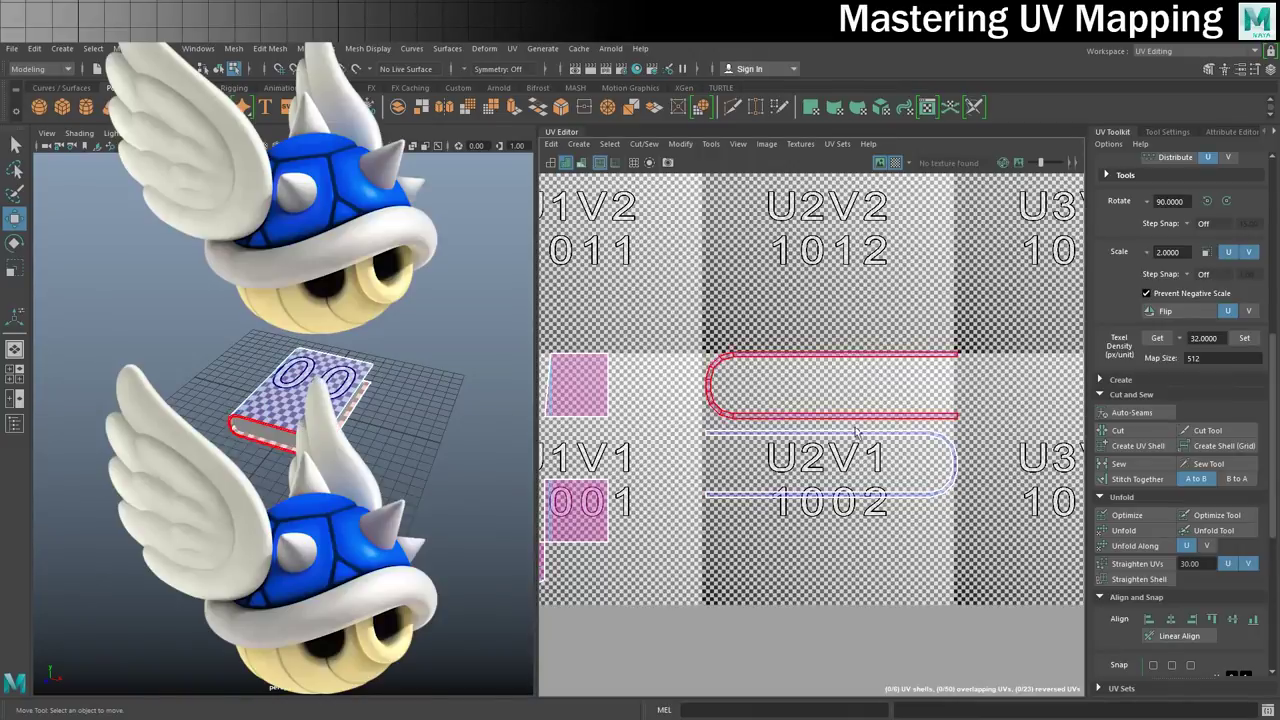
Select the remaining cover shells in the U1V1 tile.
middle_click_drag(764, 434, 947, 399, "alt")
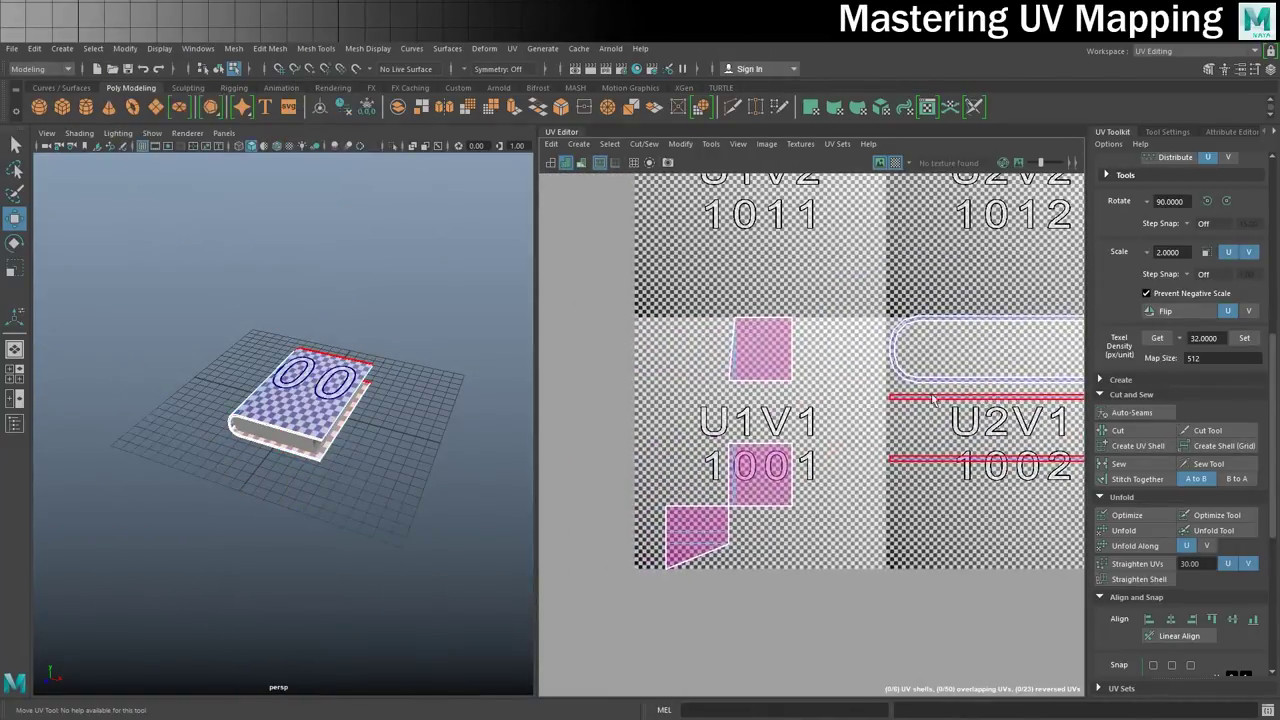
right_click_drag(767, 323, 668, 290)
left_click_drag(657, 340, 800, 614)
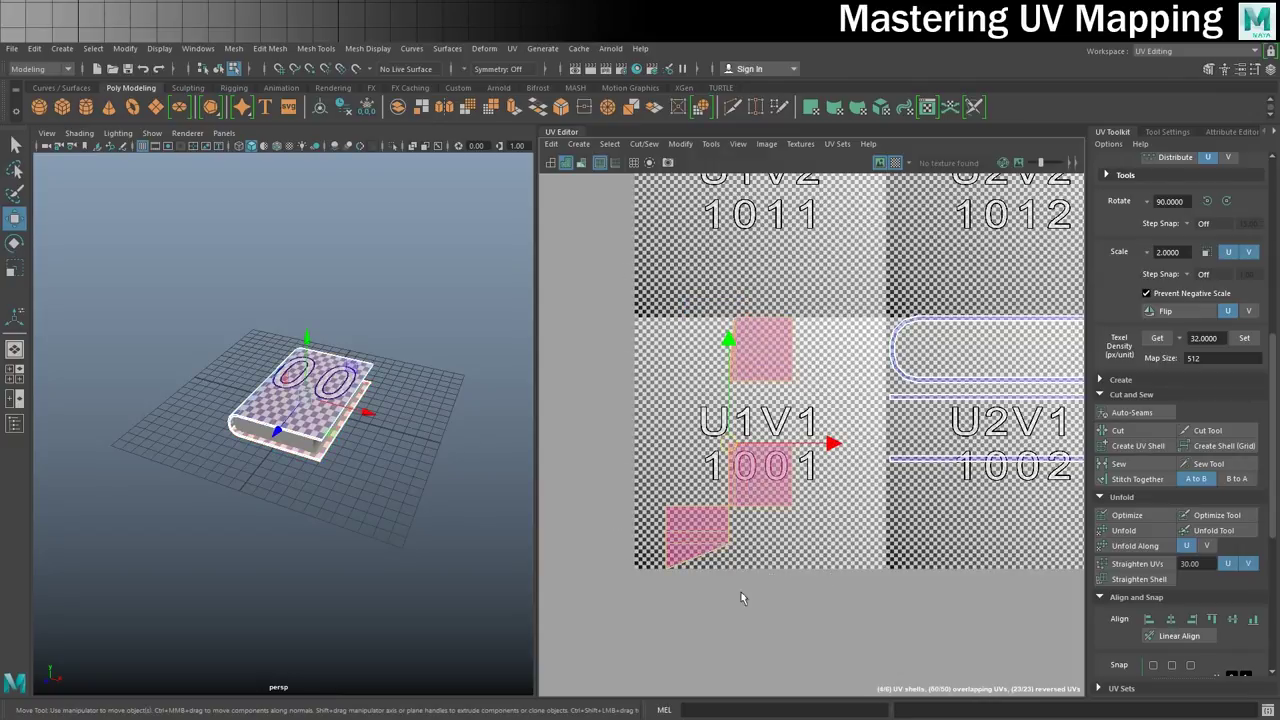
Planar-project the remaining cover shells from the Y axis, fitted to the bounding box with the image width/height ratio kept.
left_click_drag(290, 475, 280, 440, "alt")
right_click_drag(300, 450, 572, 508, "alt")
left_click_drag(438, 380, 290, 342, "alt")
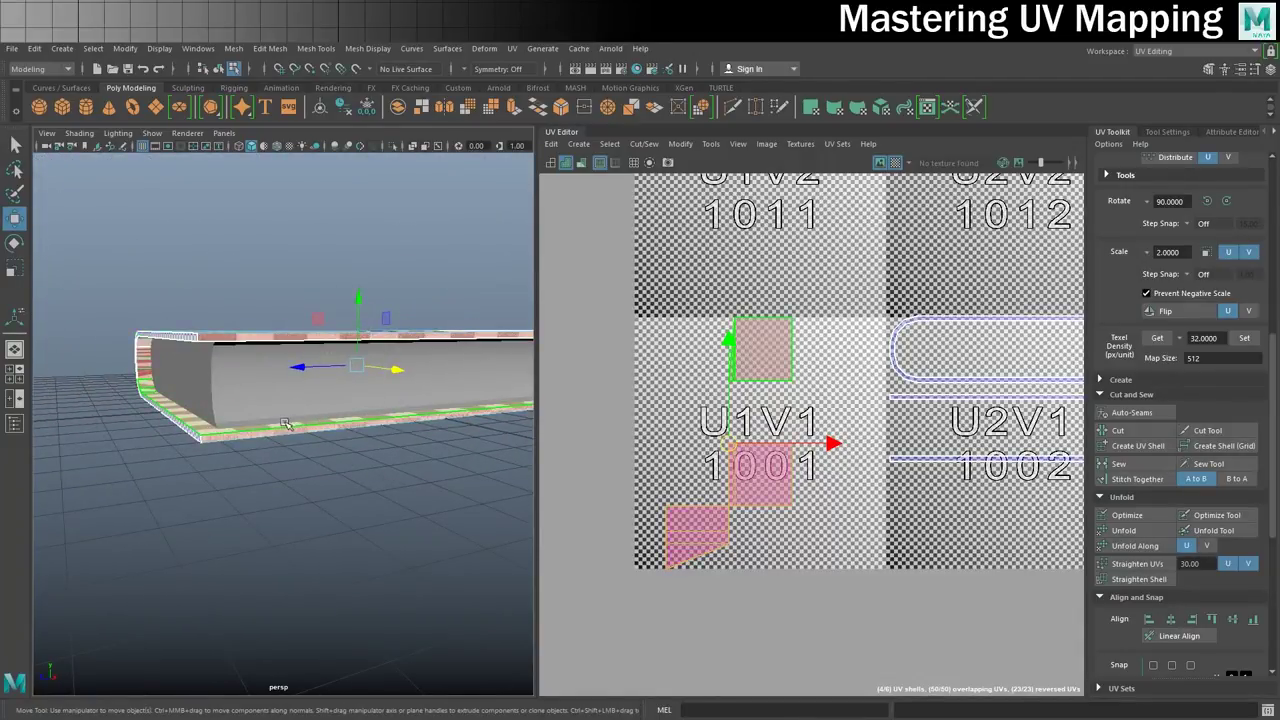
scroll(323, 427, "down", 5)
left_click_drag(323, 427, 348, 449, "alt")
left_click(348, 449)
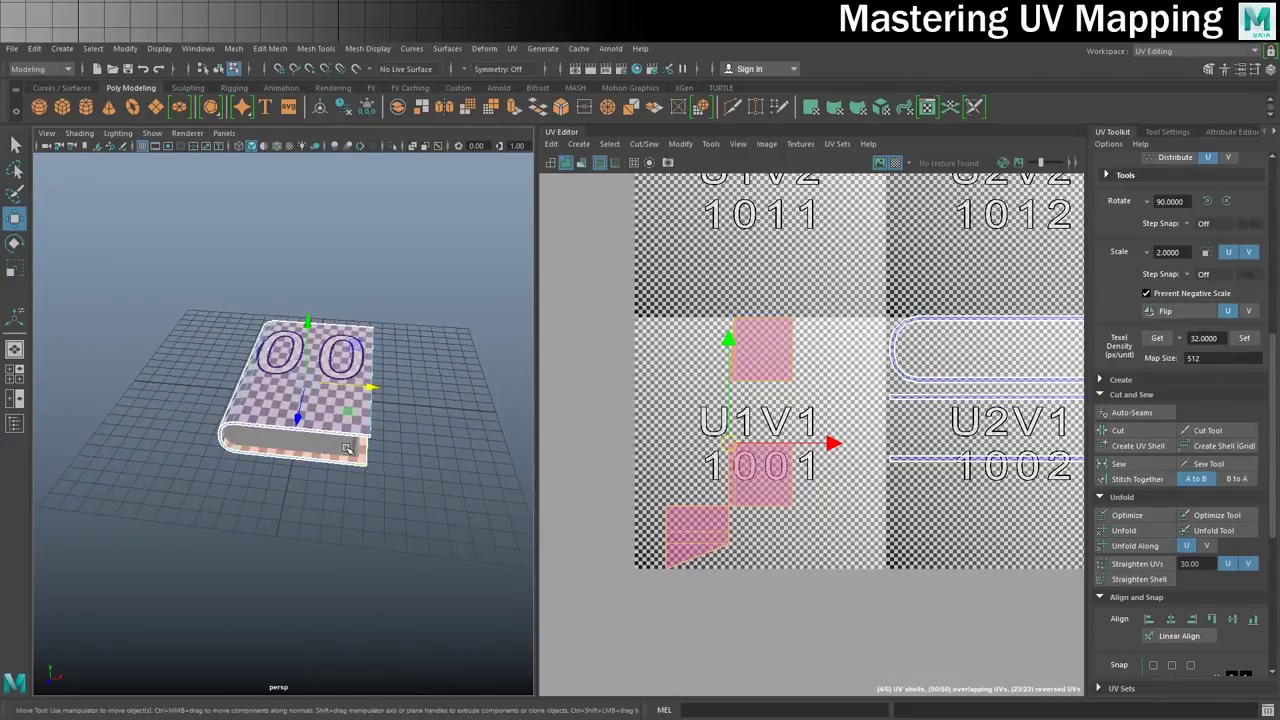
left_click(337, 375)
left_click(512, 48)
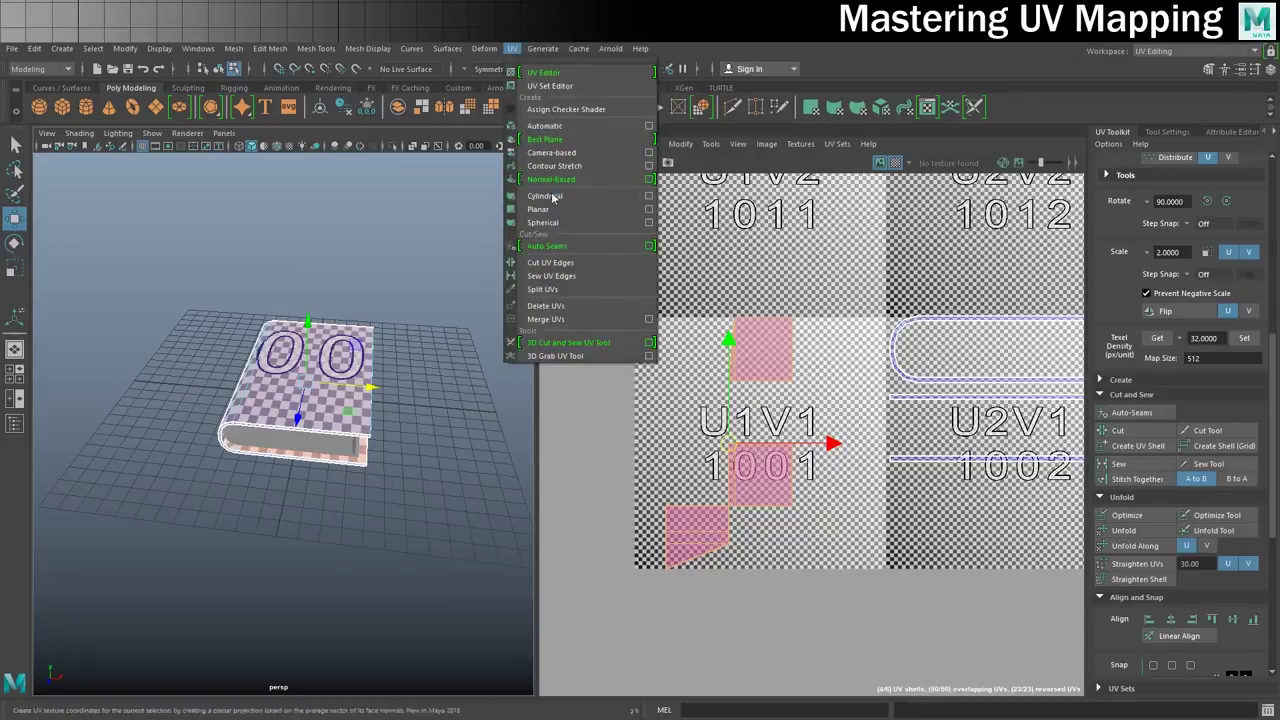
left_click(647, 210)
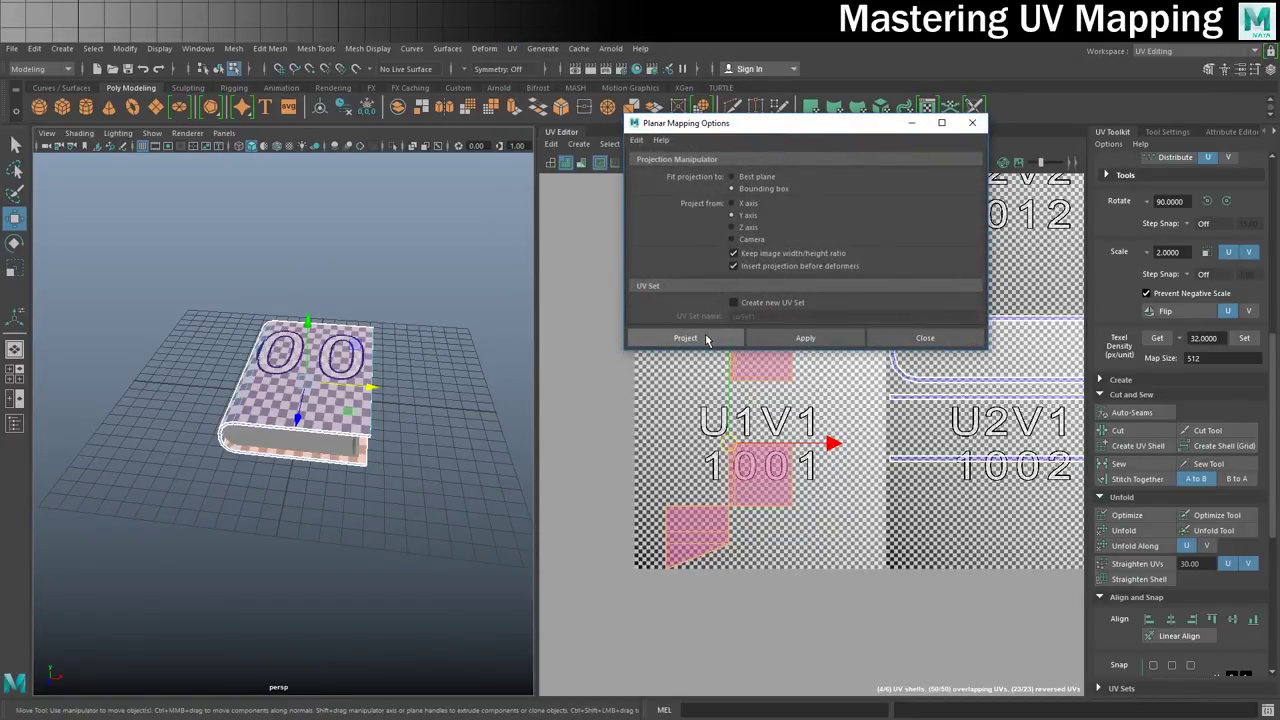
left_click(705, 338)
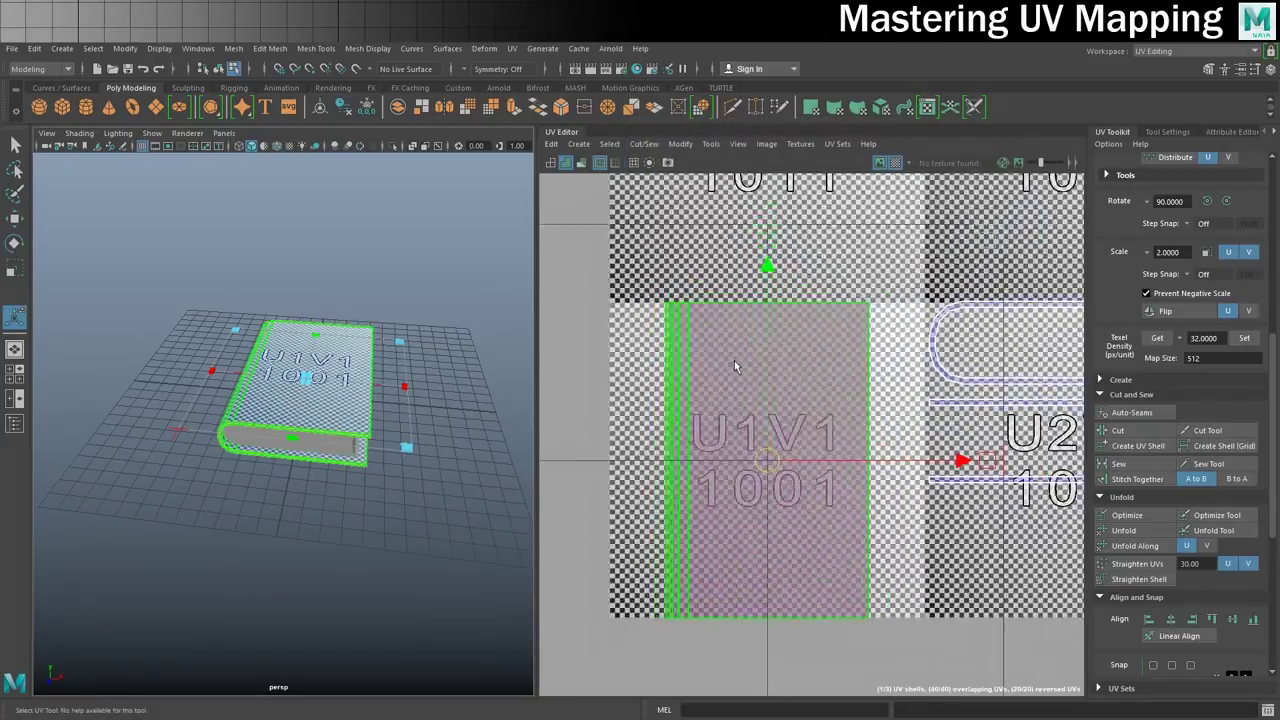
scroll(734, 362, "down", 1)
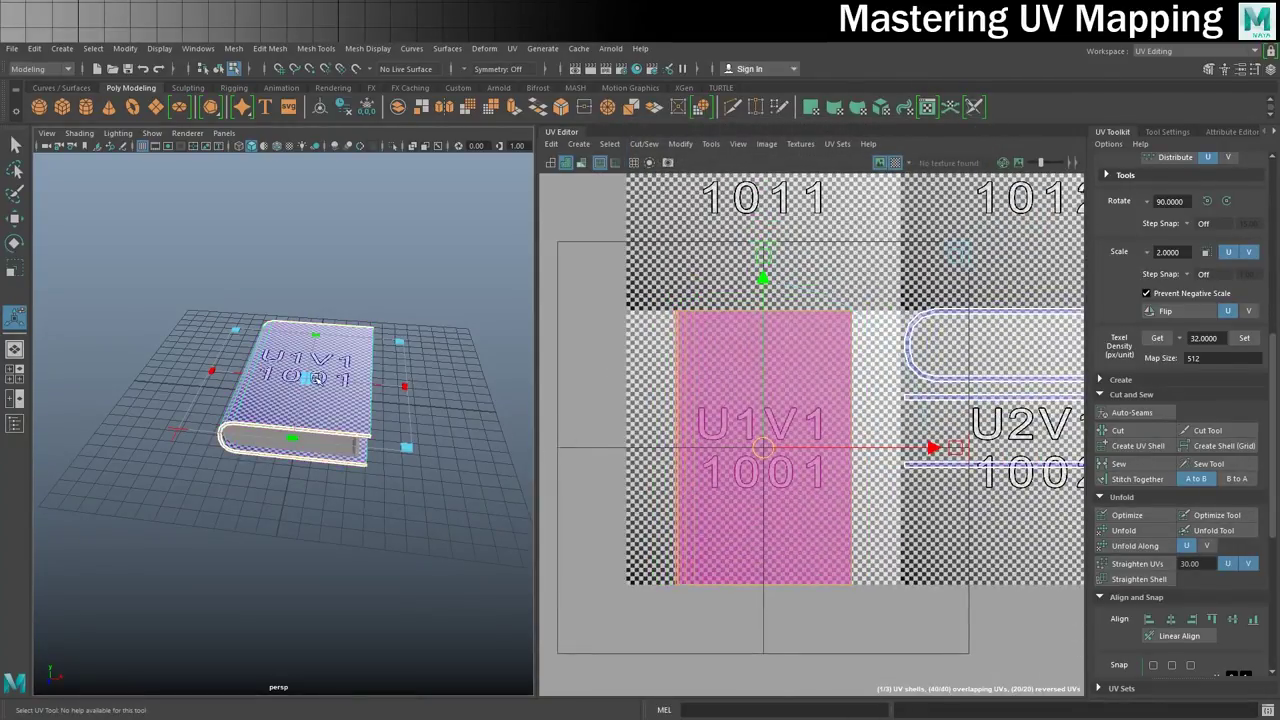
Switch to edge selection and select the inner long edge of the upper cover board on the side opposite the spine.
left_click_drag(331, 388, 250, 364, "alt")
scroll(284, 380, "up", 5)
left_click_drag(396, 429, 347, 391, "alt")
key("F8")
right_click_drag(345, 220, 345, 181)
left_click(358, 224)
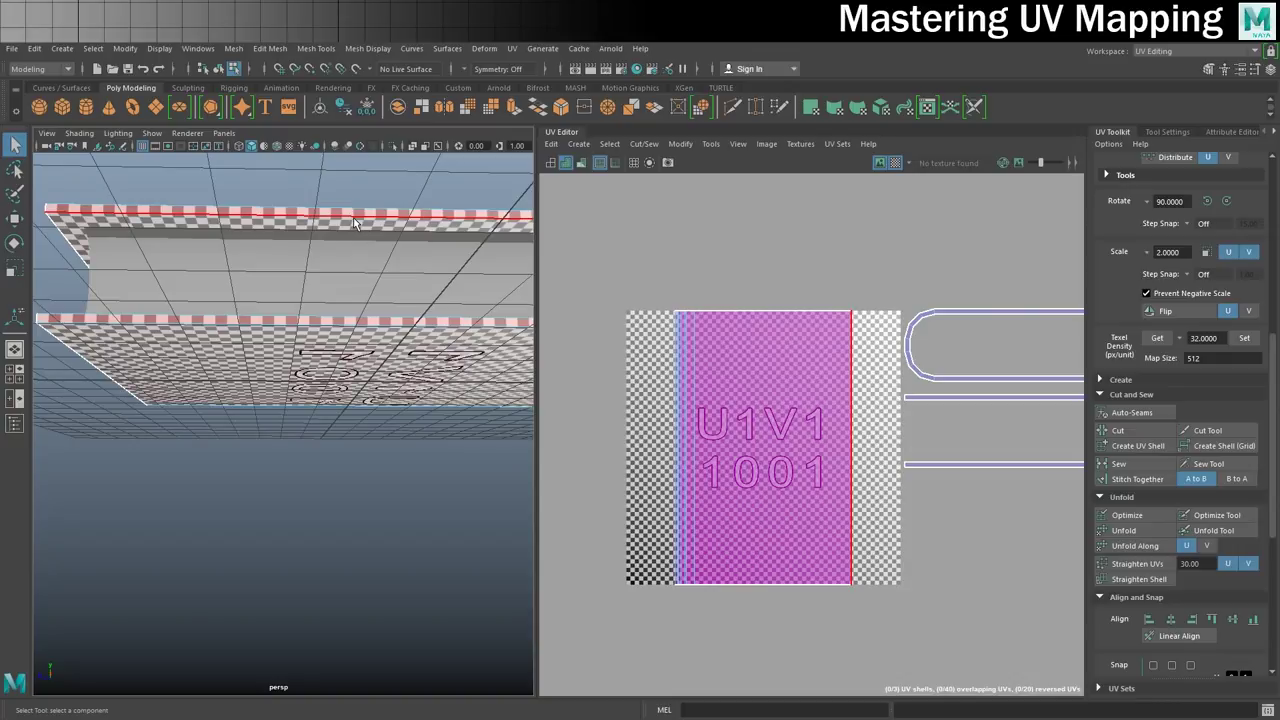
left_click(357, 216)
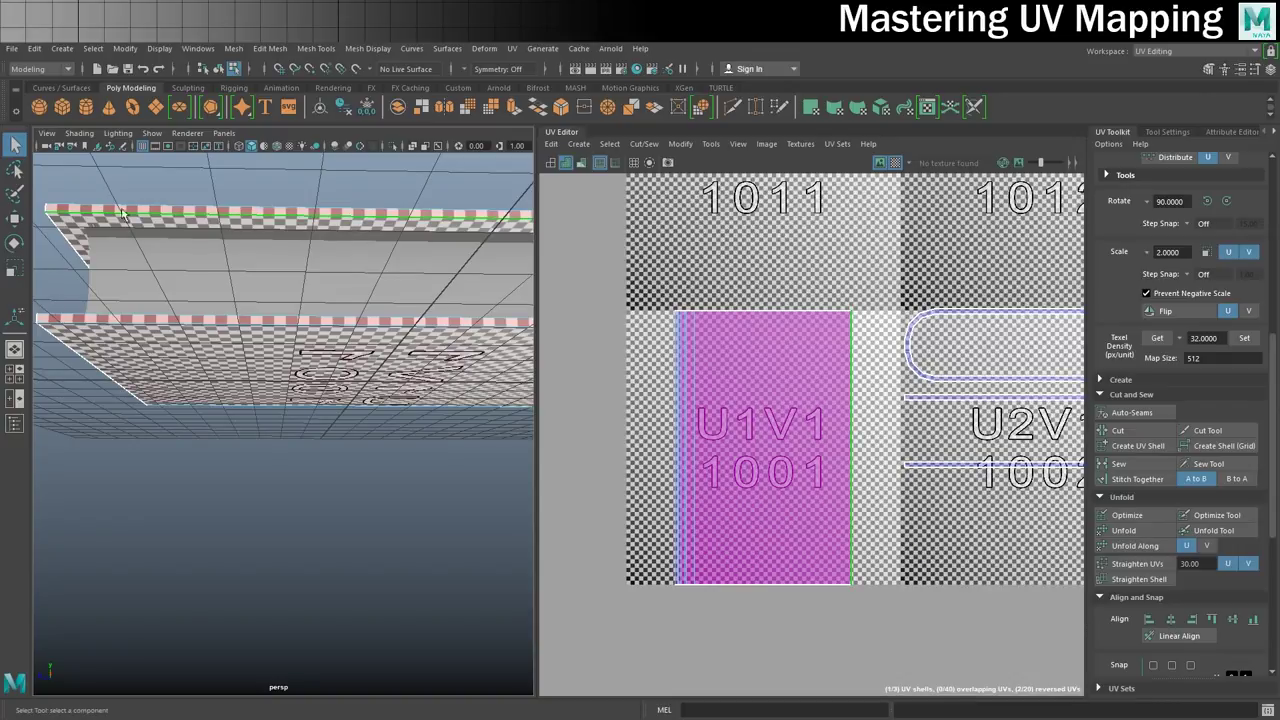
Add the inner long edge of the lower cover board, opposite the spine, to the edge selection.
left_click_drag(270, 293, 271, 323, "alt")
left_click(330, 437)
left_click(330, 434)
scroll(294, 418, "down", 5)
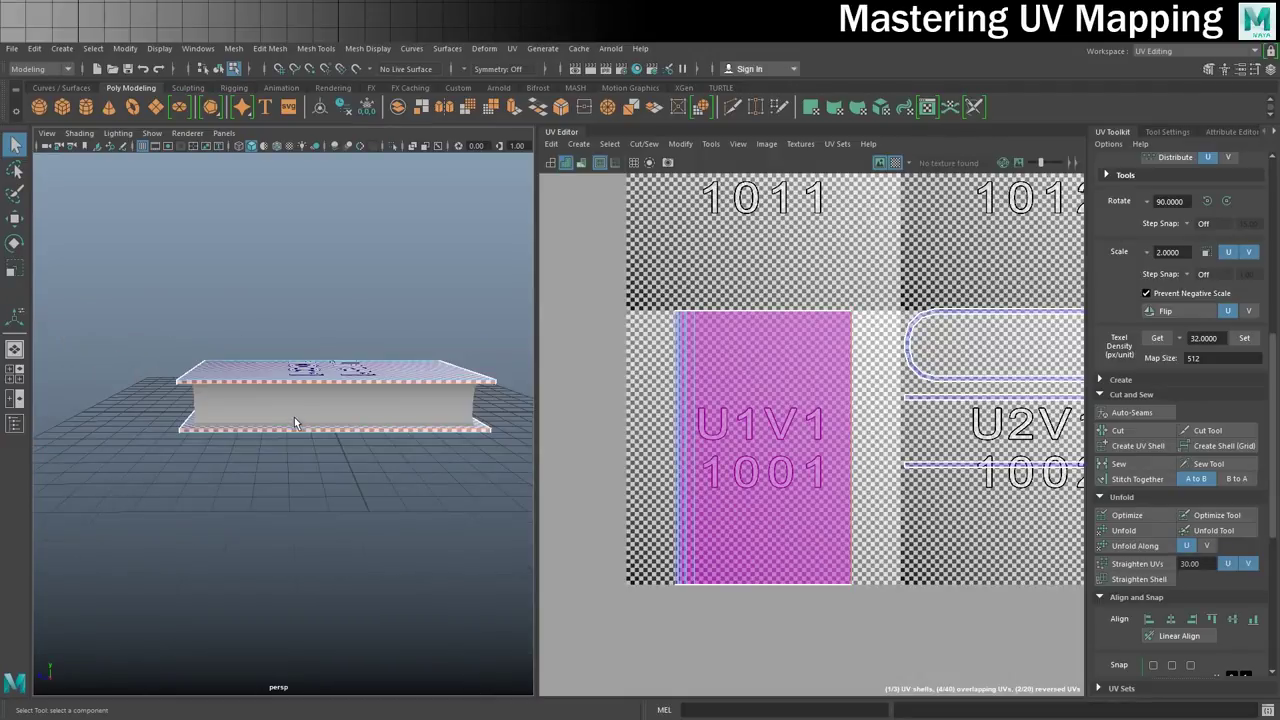
Cut the cover's UVs along the selected inner long edges of both boards.
left_click_drag(263, 430, 330, 462, "alt")
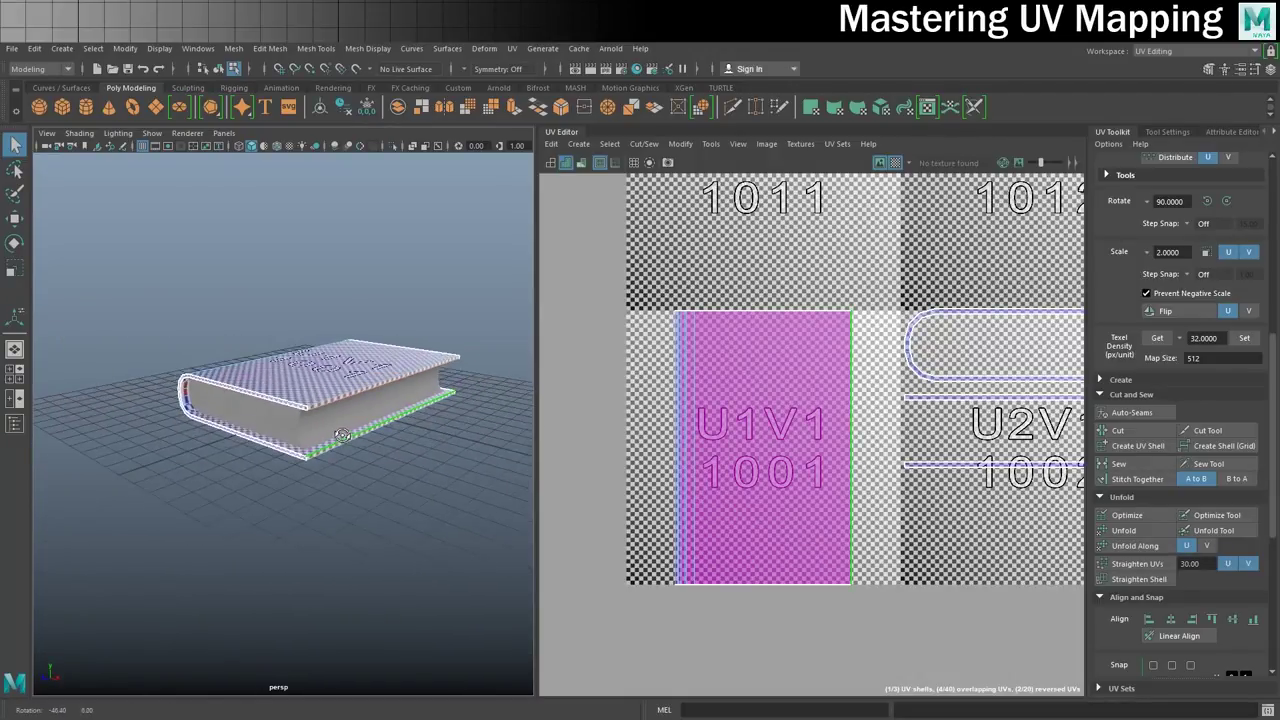
left_click(359, 363)
left_click(281, 331)
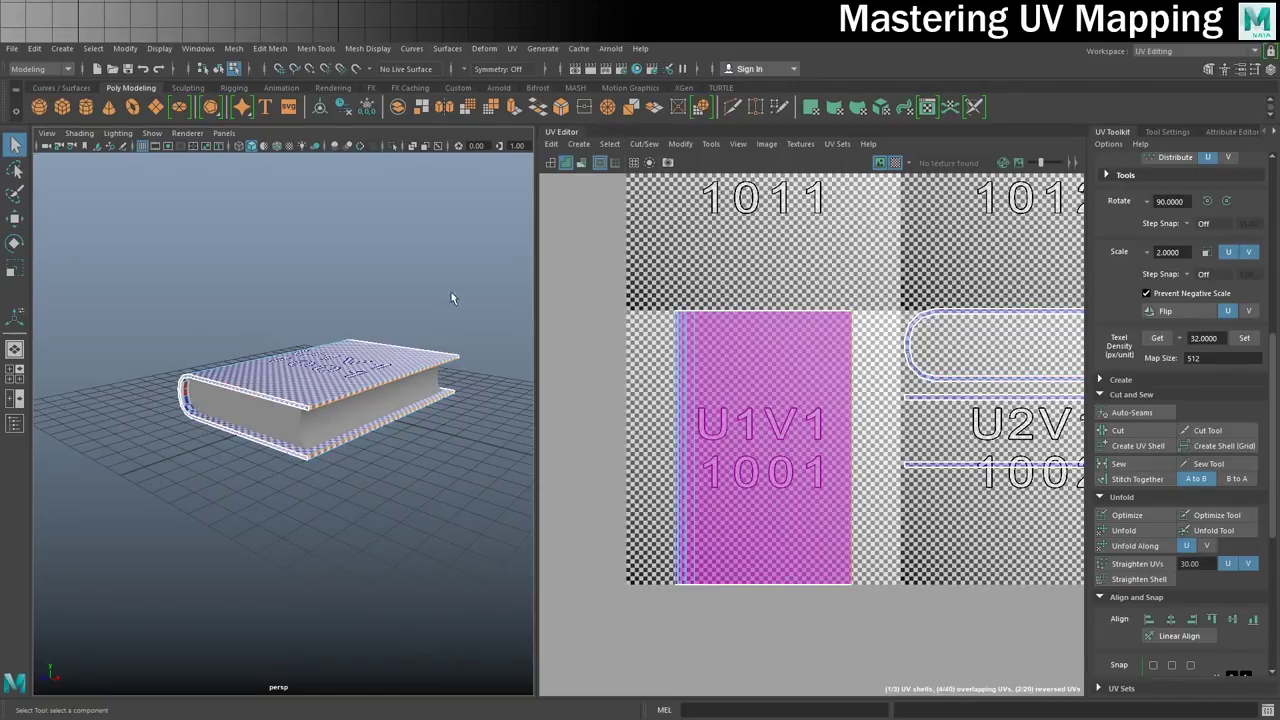
left_click(1140, 431)
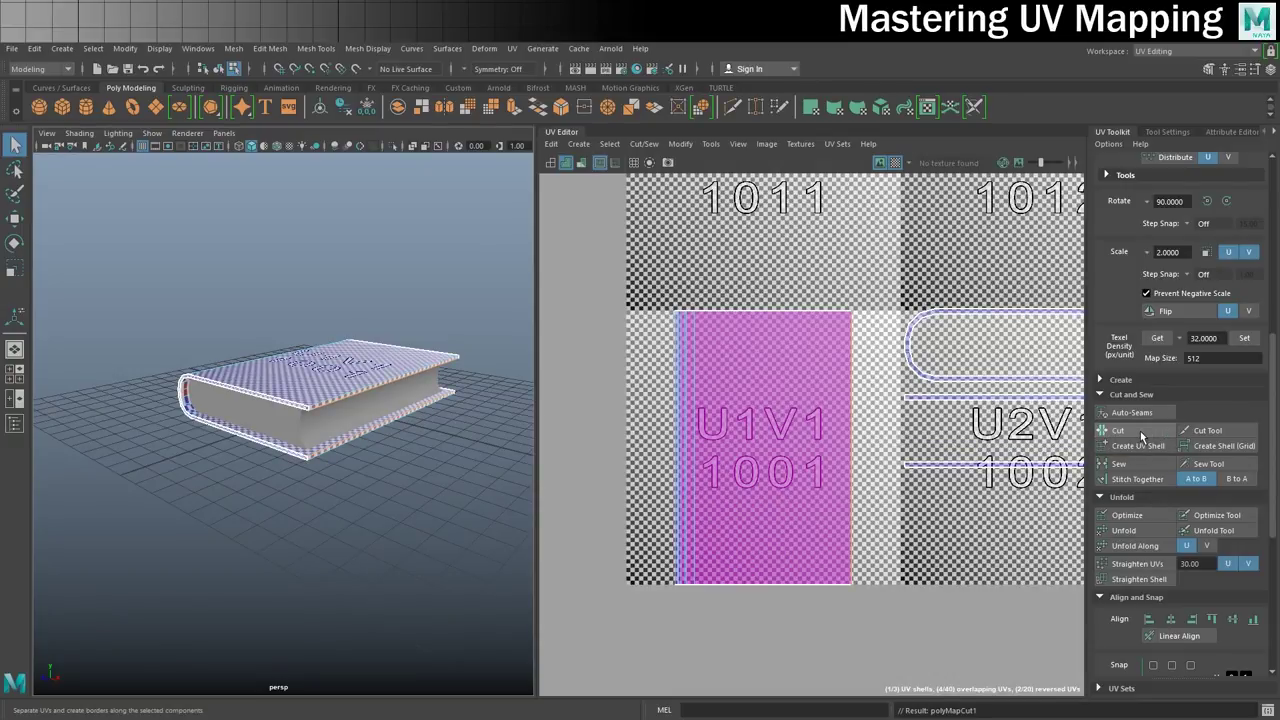
Switch to UV shell selection, select both overlapping cover board shells, and unfold them.
right_click_drag(738, 436, 680, 418)
left_click_drag(680, 228, 797, 610)
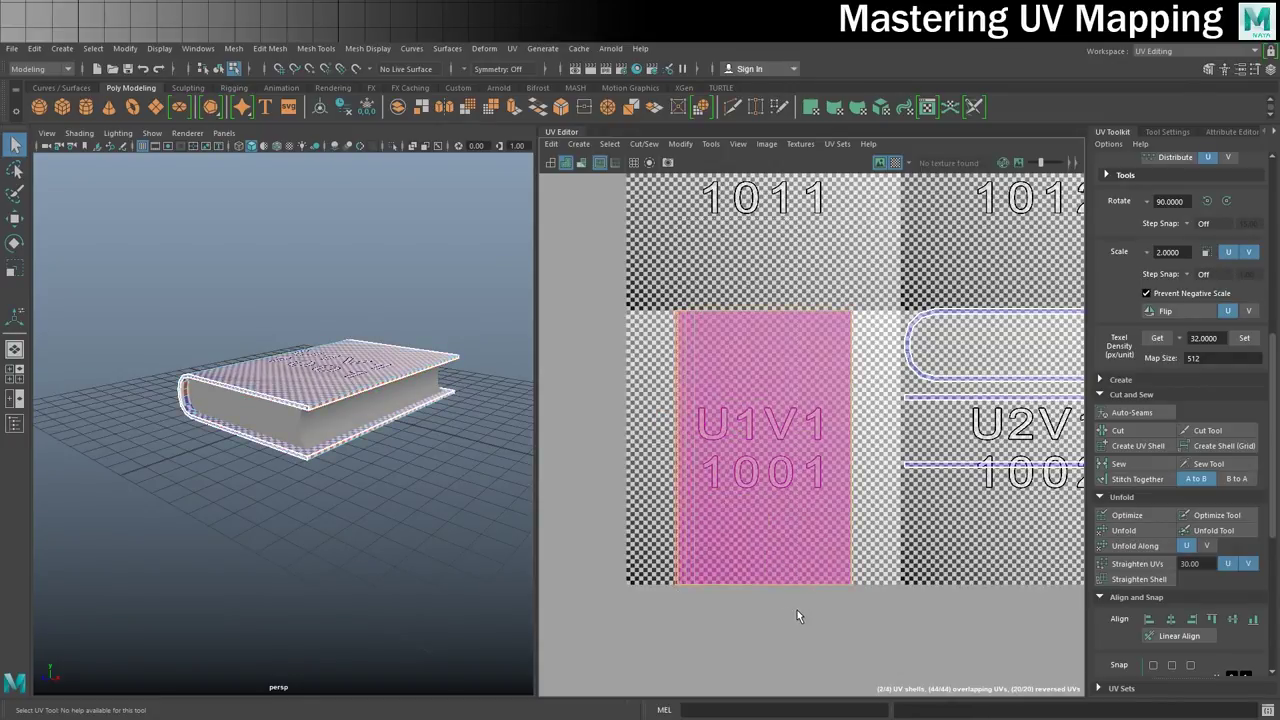
left_click(1133, 530)
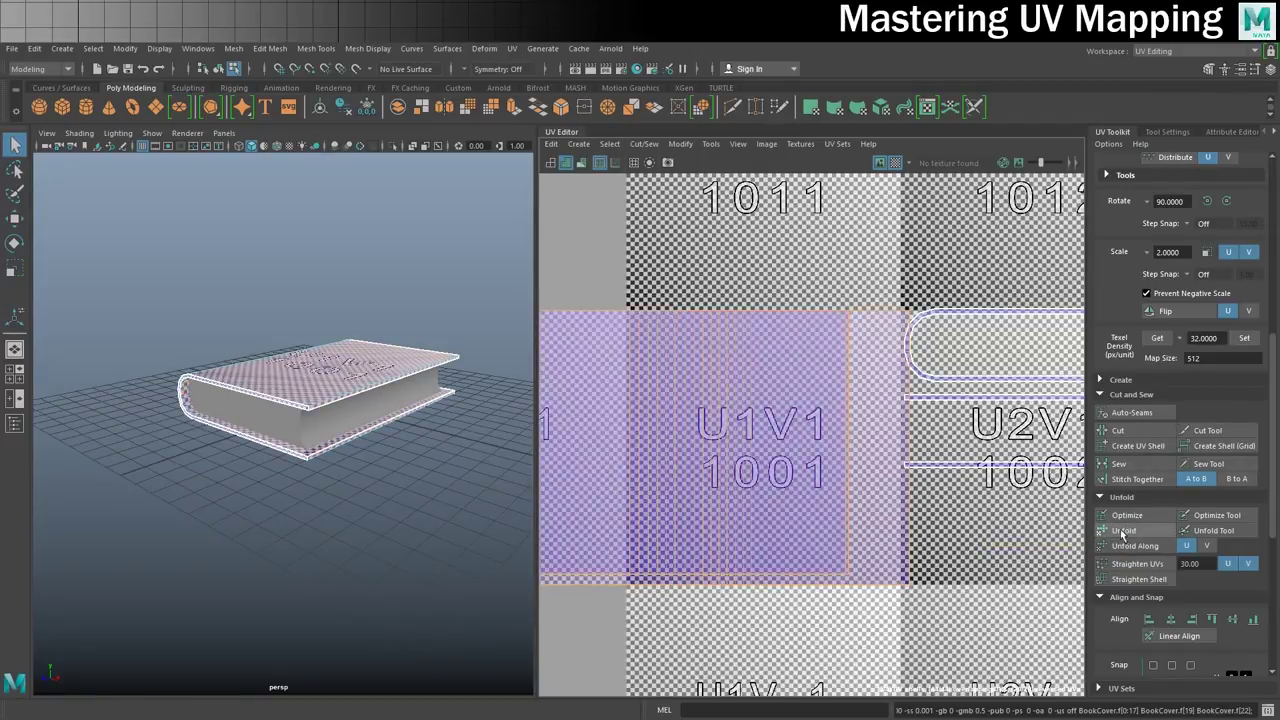
scroll(771, 491, "down", 5)
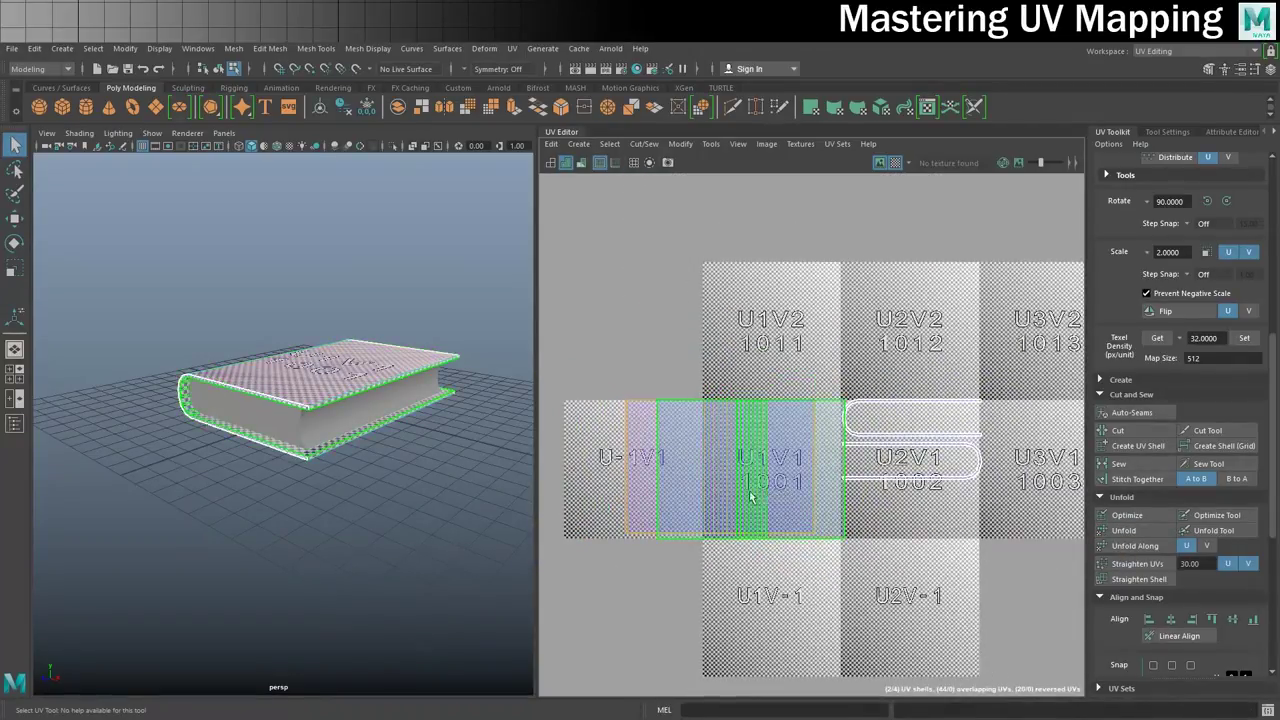
scroll(764, 470, "up", 3)
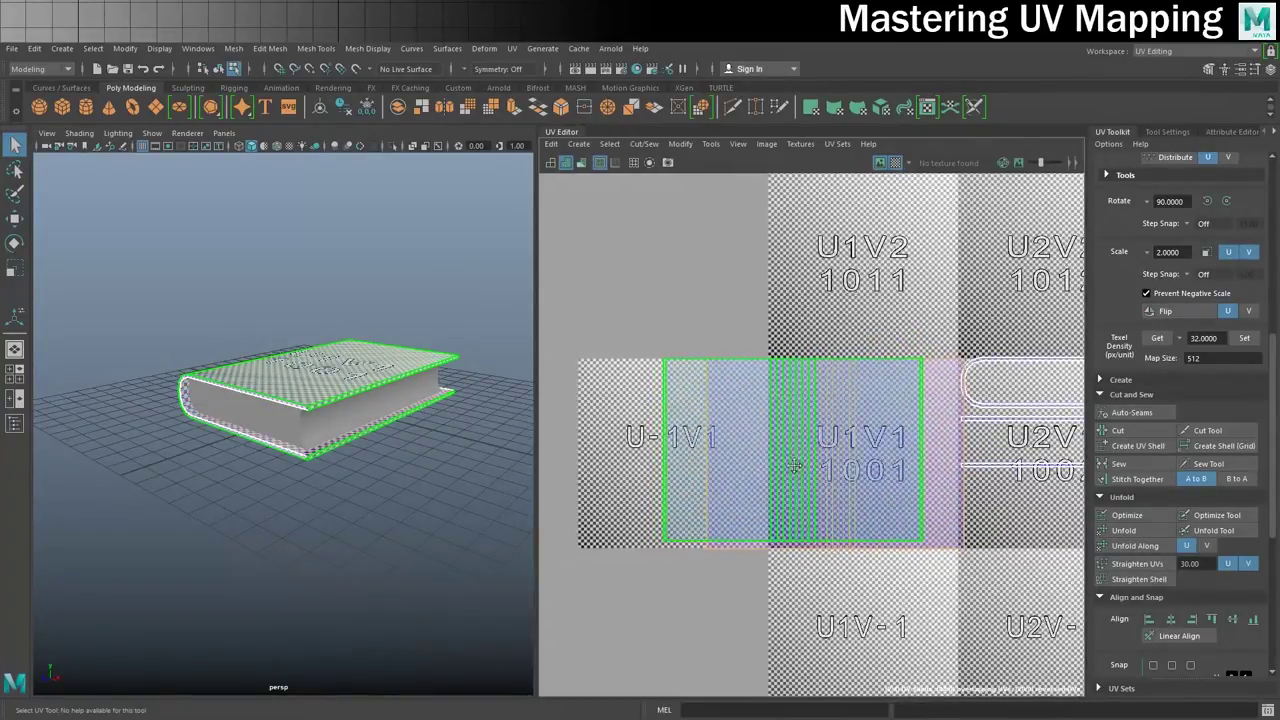
Separate the overlapping cover shells by moving the outer one above and aligning the inner one beneath it, with the checker pattern hidden and the grid shown.
key("w")
left_click_drag(792, 346, 757, 162)
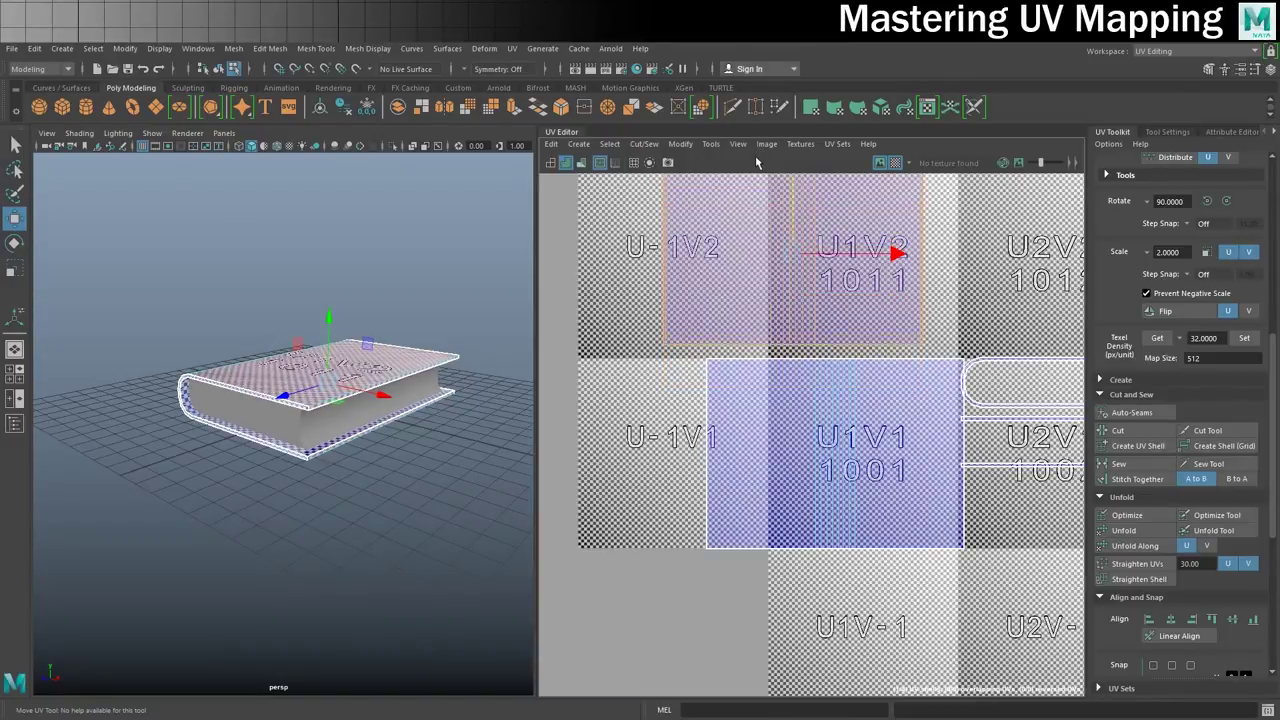
left_click(838, 440)
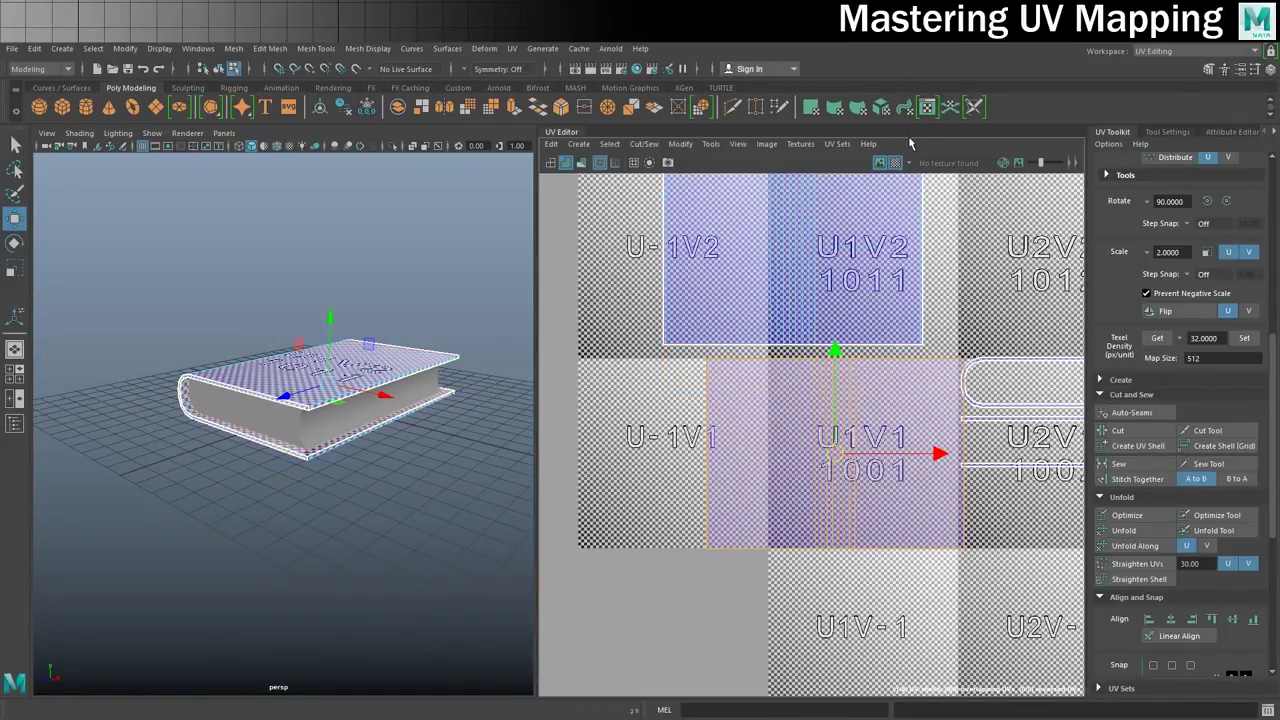
left_click(895, 162)
left_click_drag(938, 454, 893, 454)
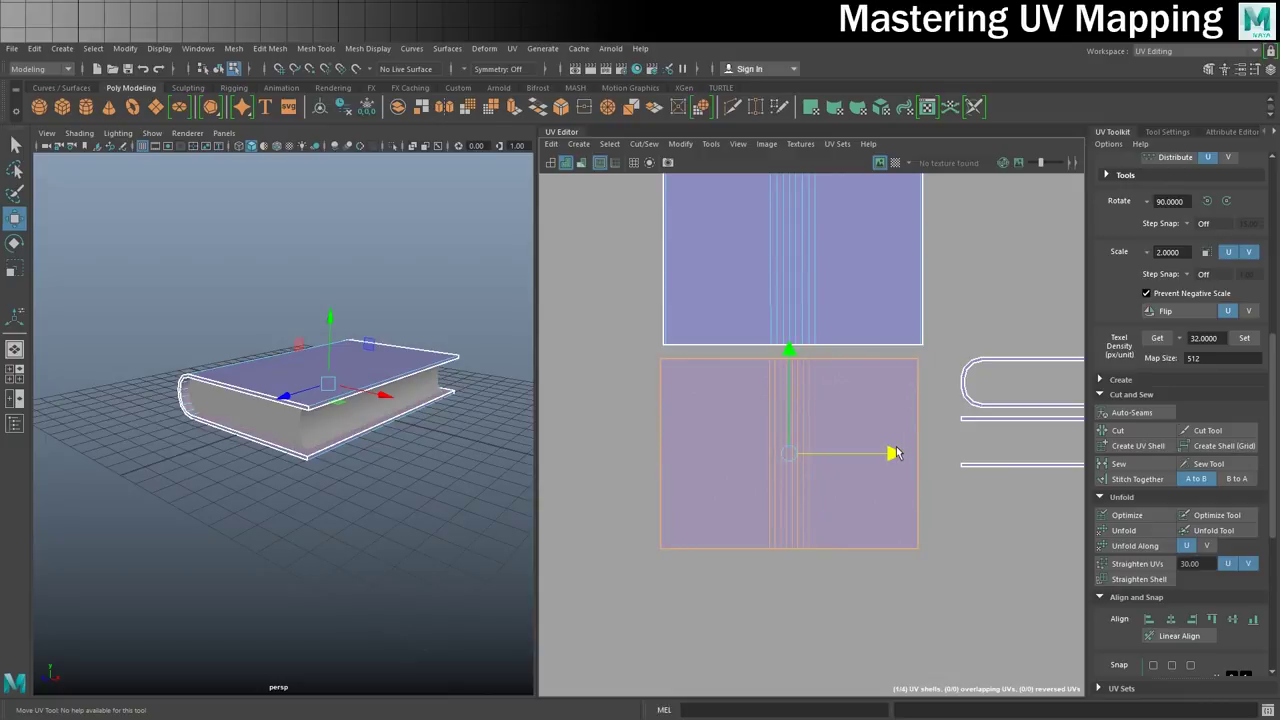
left_click(633, 162)
Examine which cover faces the two large shells and the two end-rim shells belong to by highlighting them one by one.
left_click(756, 327)
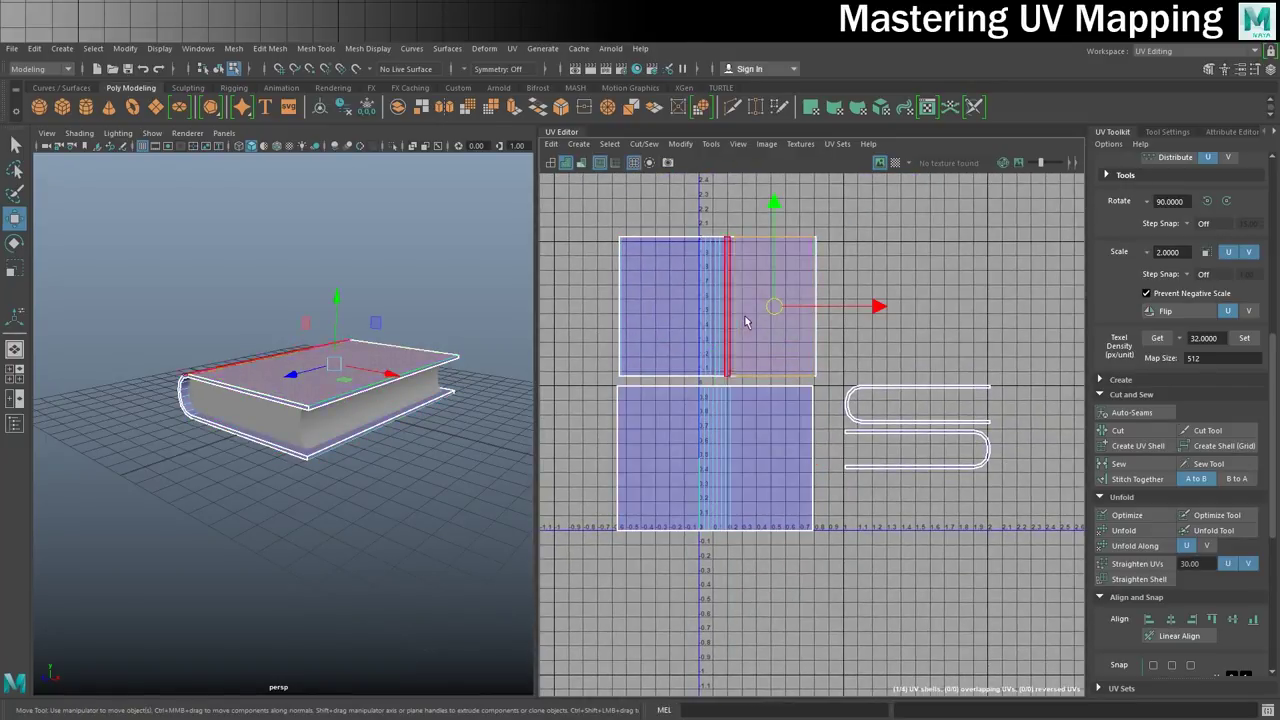
right_click_drag(743, 317, 704, 296)
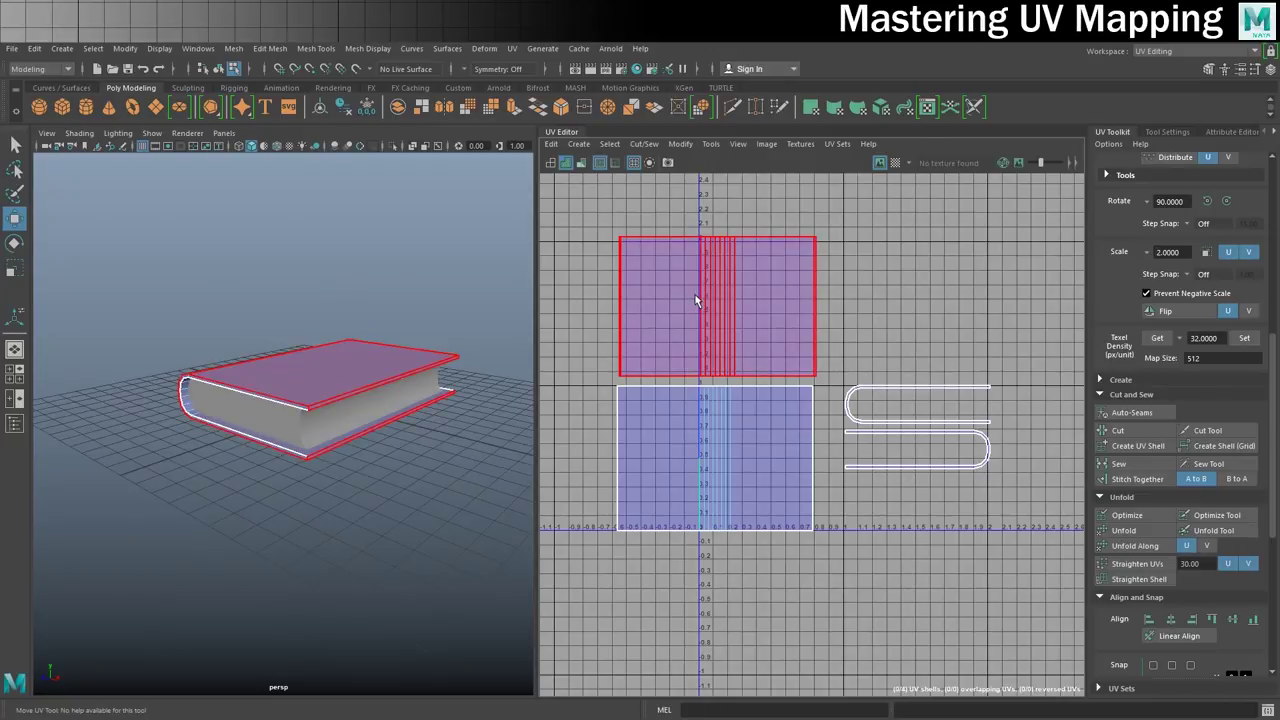
left_click(697, 300)
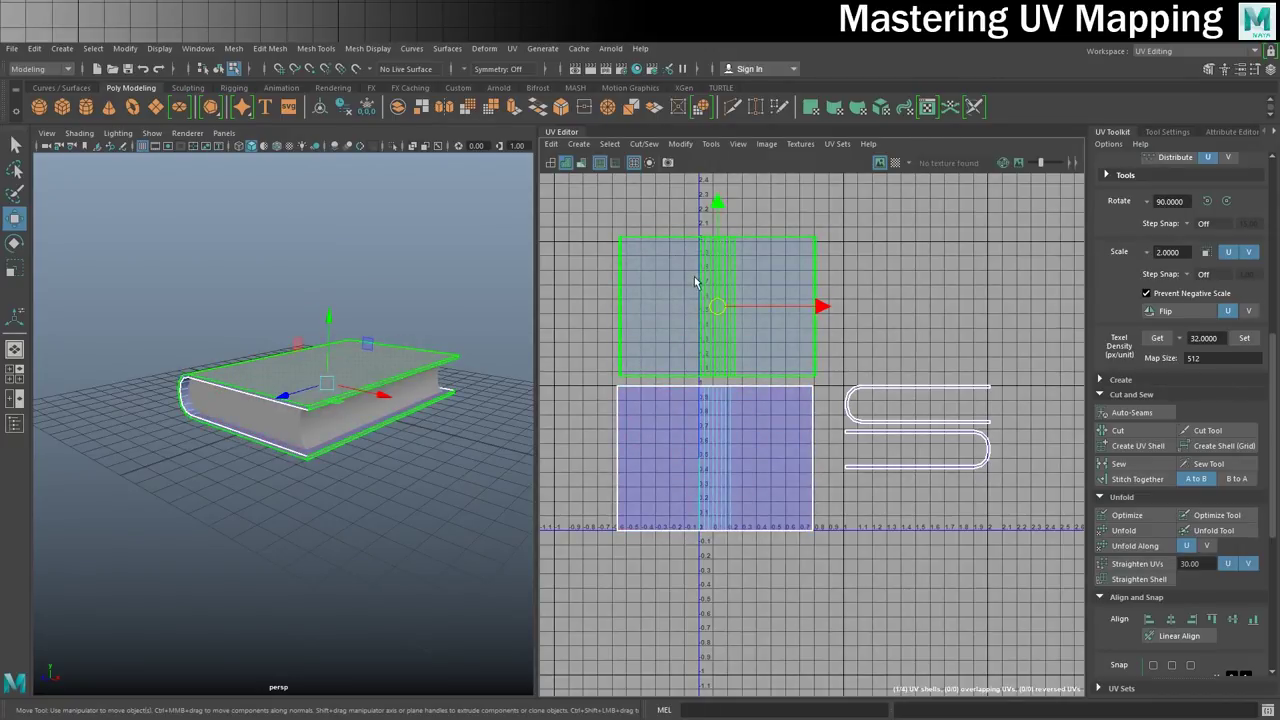
left_click(720, 428)
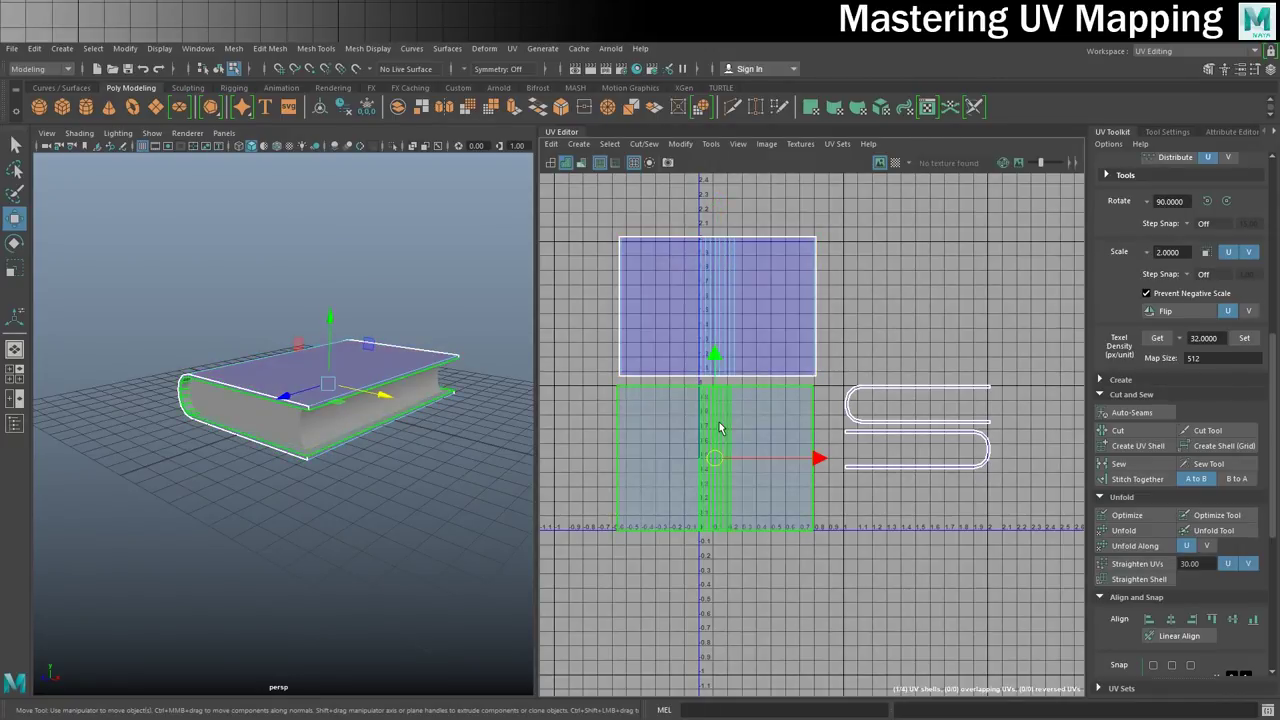
scroll(745, 409, "up", 3)
scroll(766, 363, "down", 2)
left_click(946, 362)
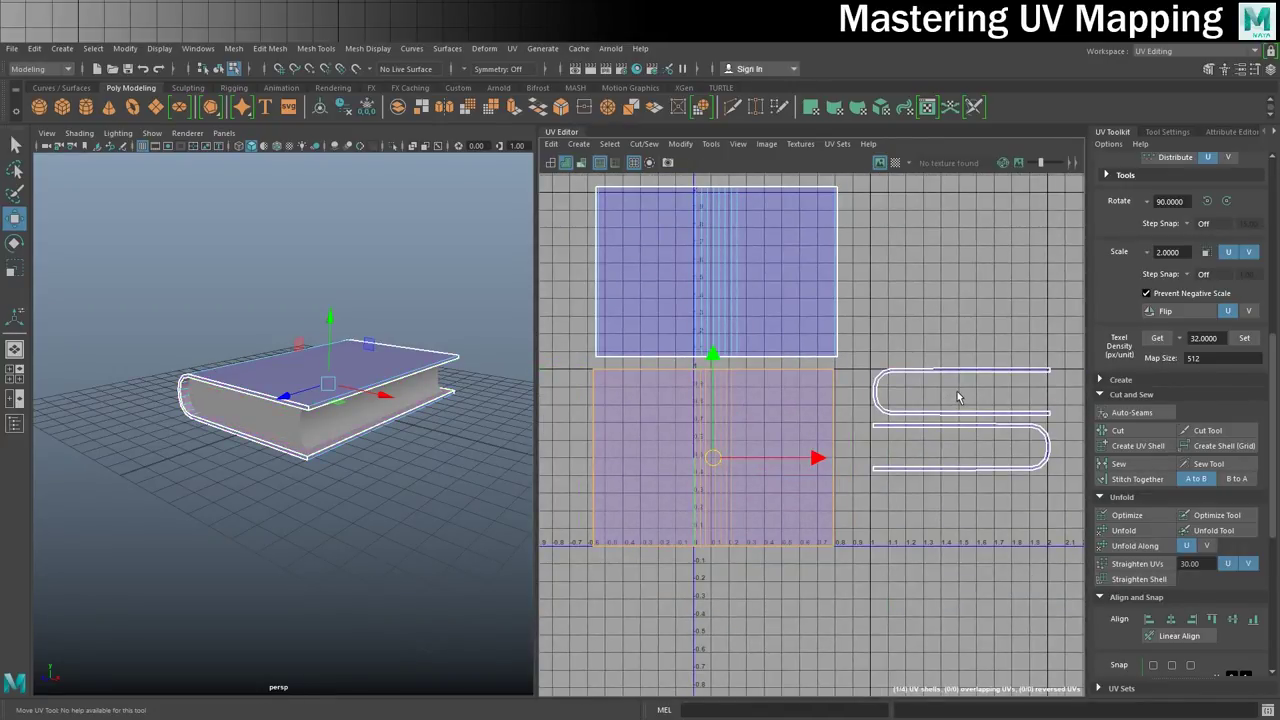
middle_click_drag(949, 371, 953, 408, "alt")
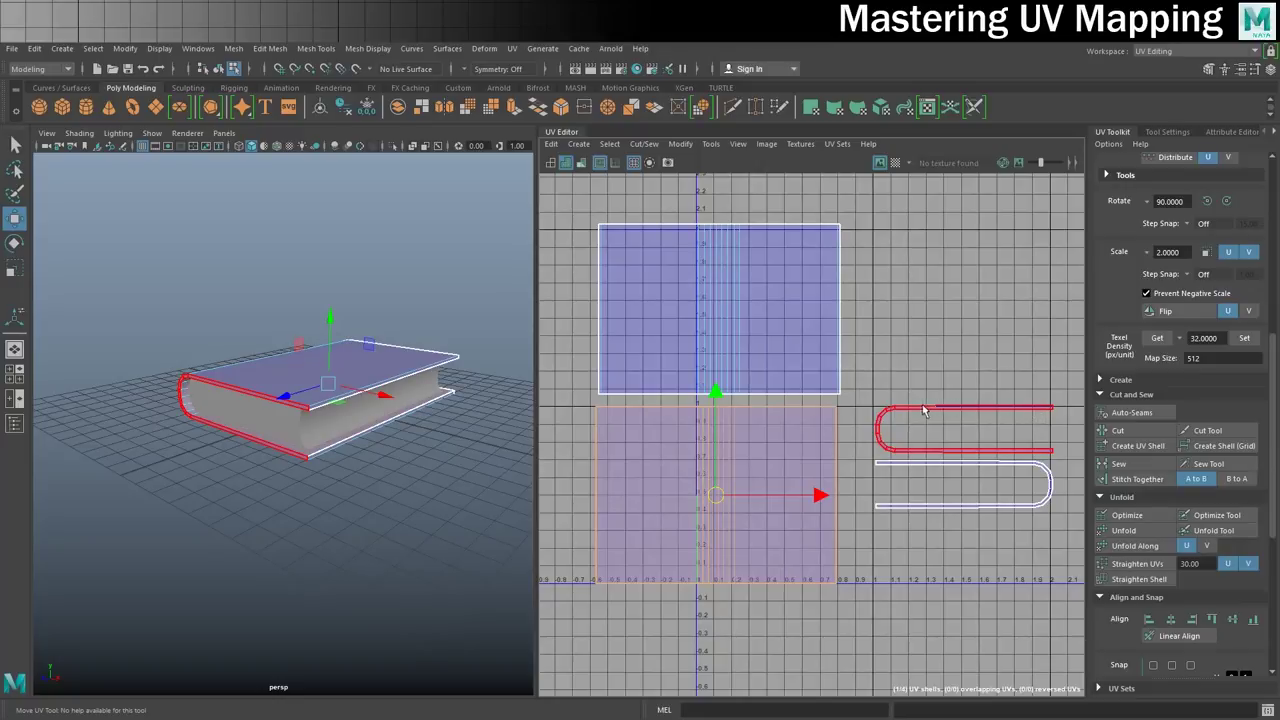
double_click(938, 464)
double_click(780, 271)
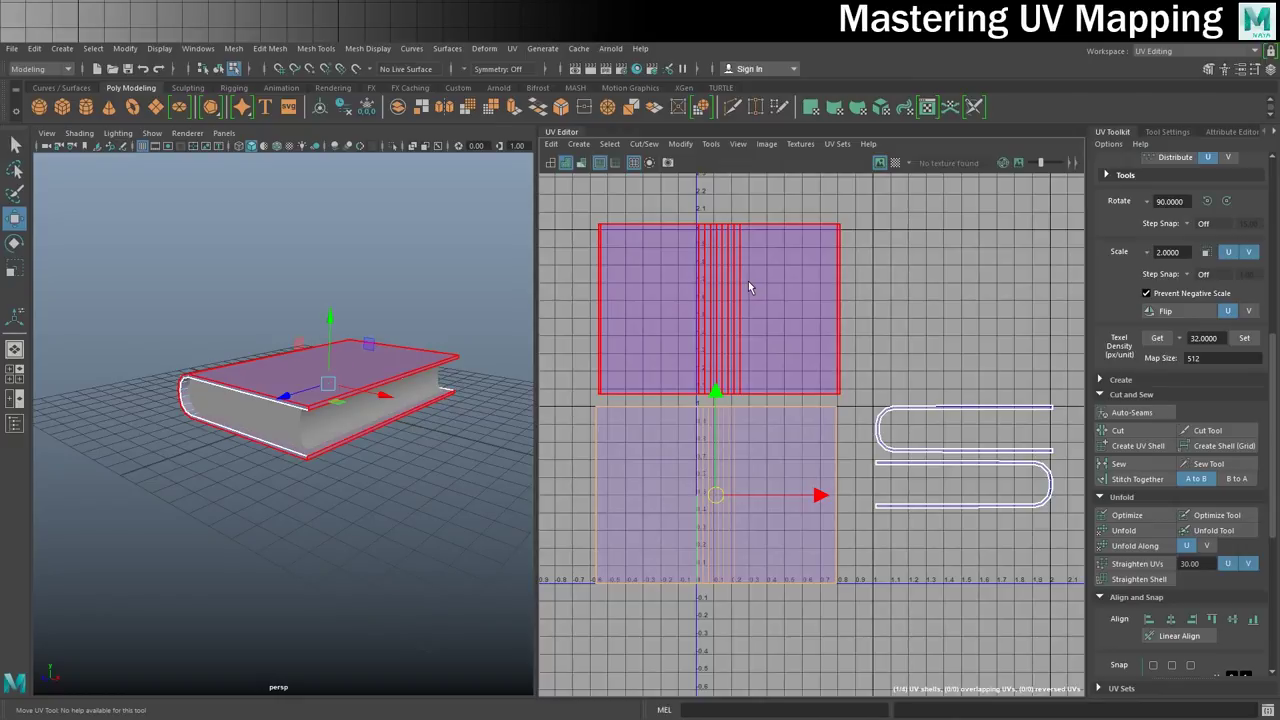
middle_click_drag(754, 256, 705, 370, "alt")
left_click(747, 354)
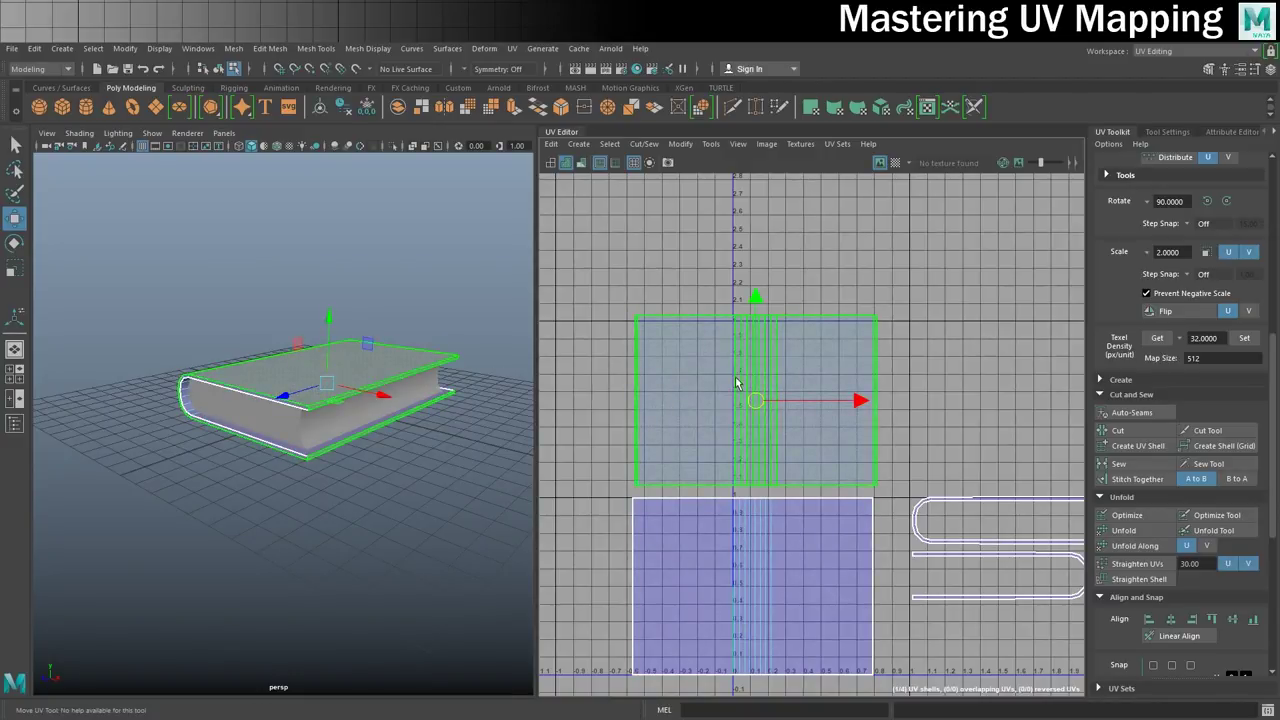
Select the outer cover shell's upper border edges and stitch the far end rim's shell onto them.
scroll(738, 262, "up", 4)
scroll(738, 415, "up", 3)
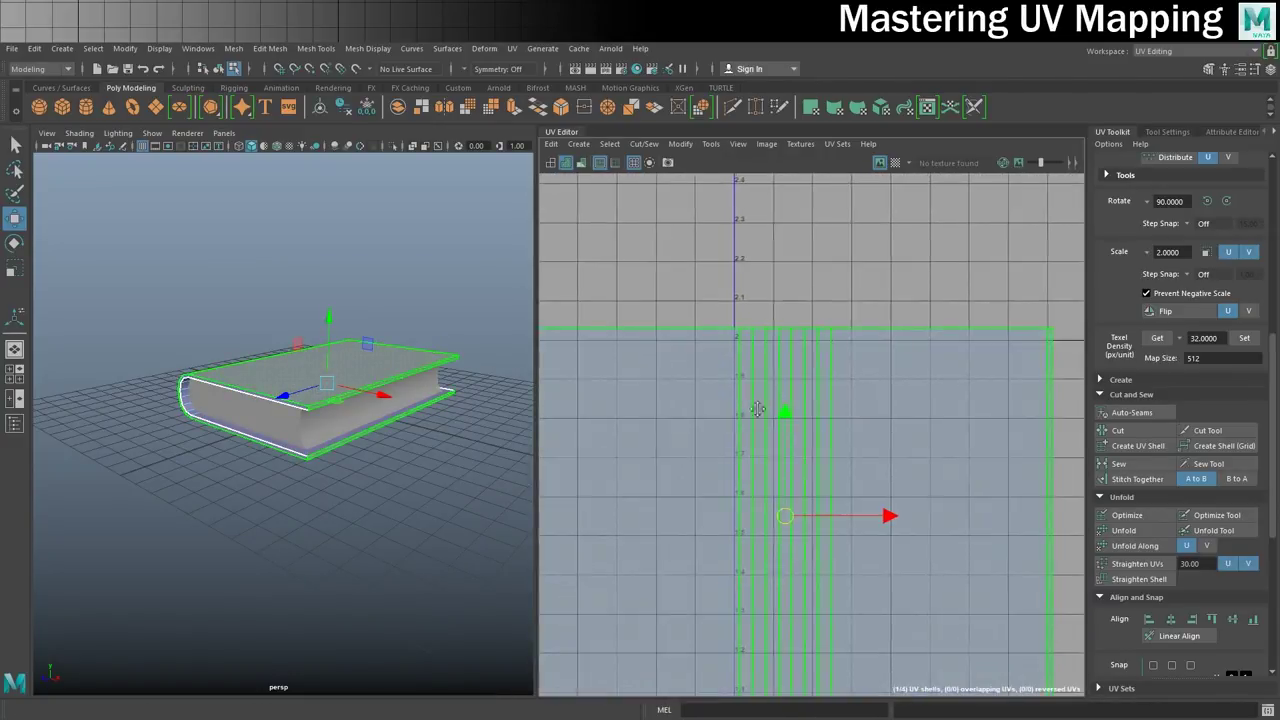
right_click_drag(714, 392, 697, 362)
left_click(651, 329)
middle_click_drag(926, 404, 733, 411, "alt")
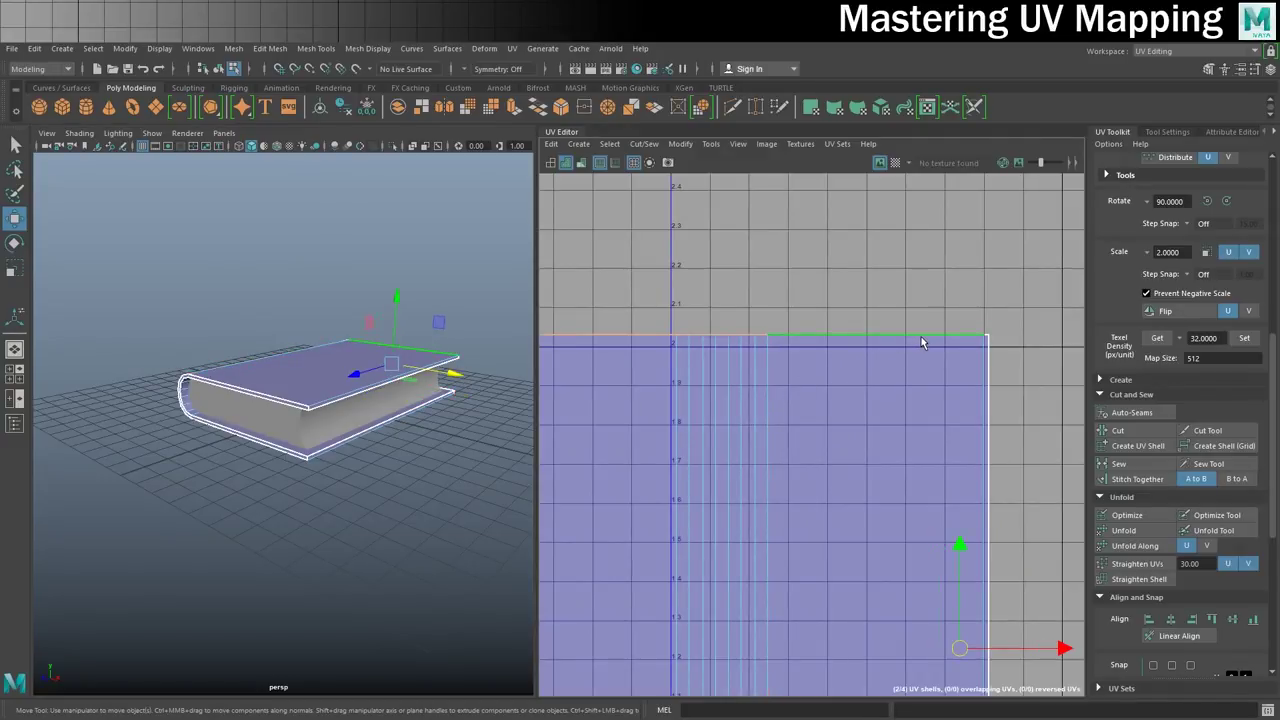
scroll(902, 365, "down", 3)
left_click(817, 440)
middle_click_drag(827, 440, 605, 212, "alt")
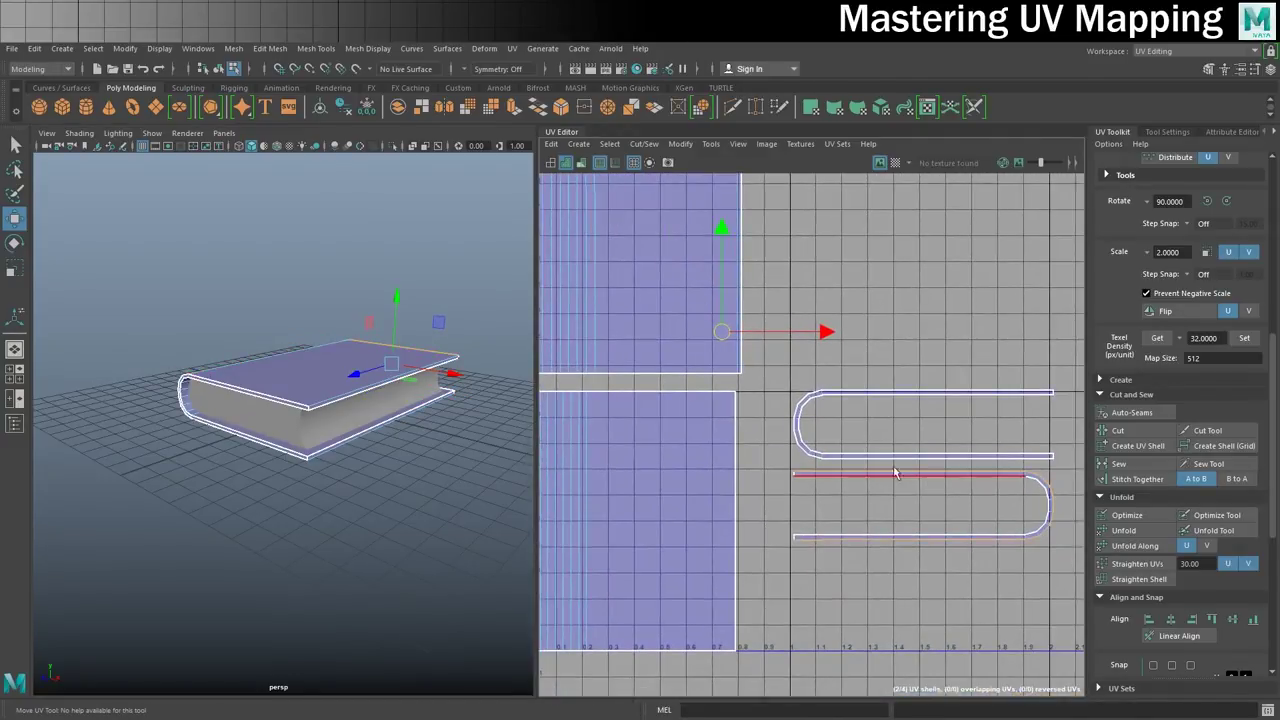
left_click(1049, 487)
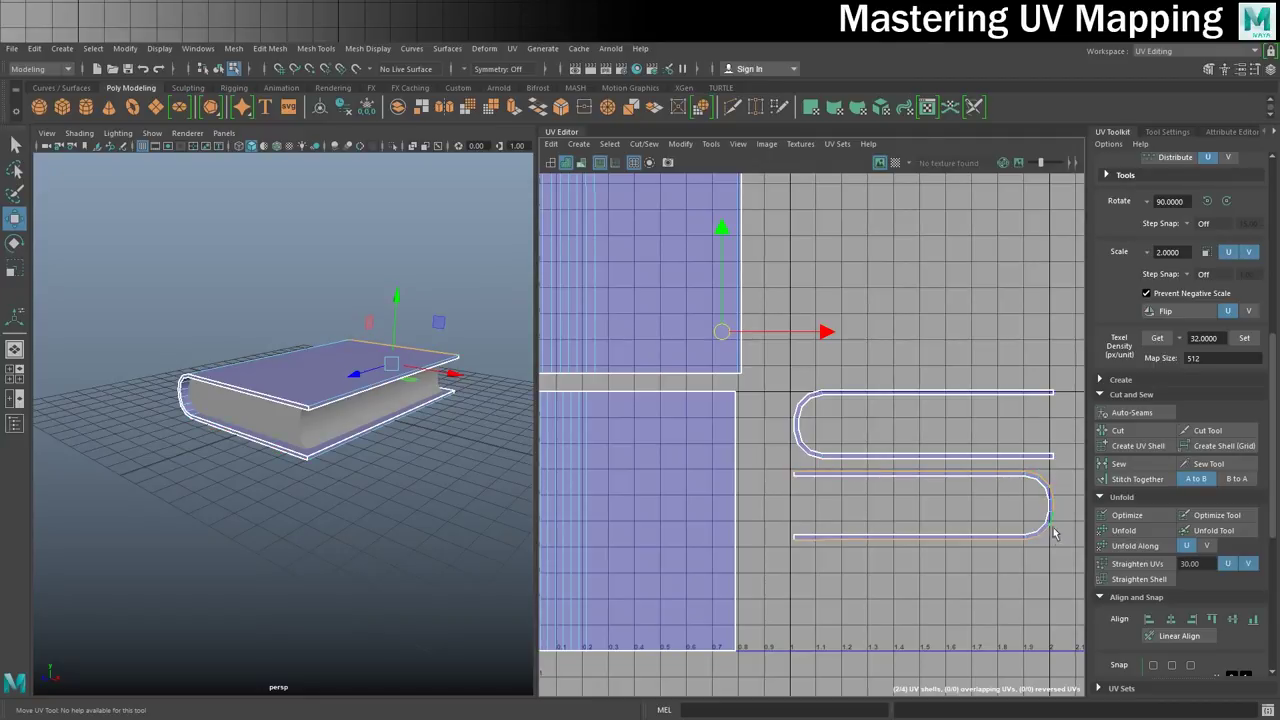
left_click(806, 537)
left_click(1145, 480)
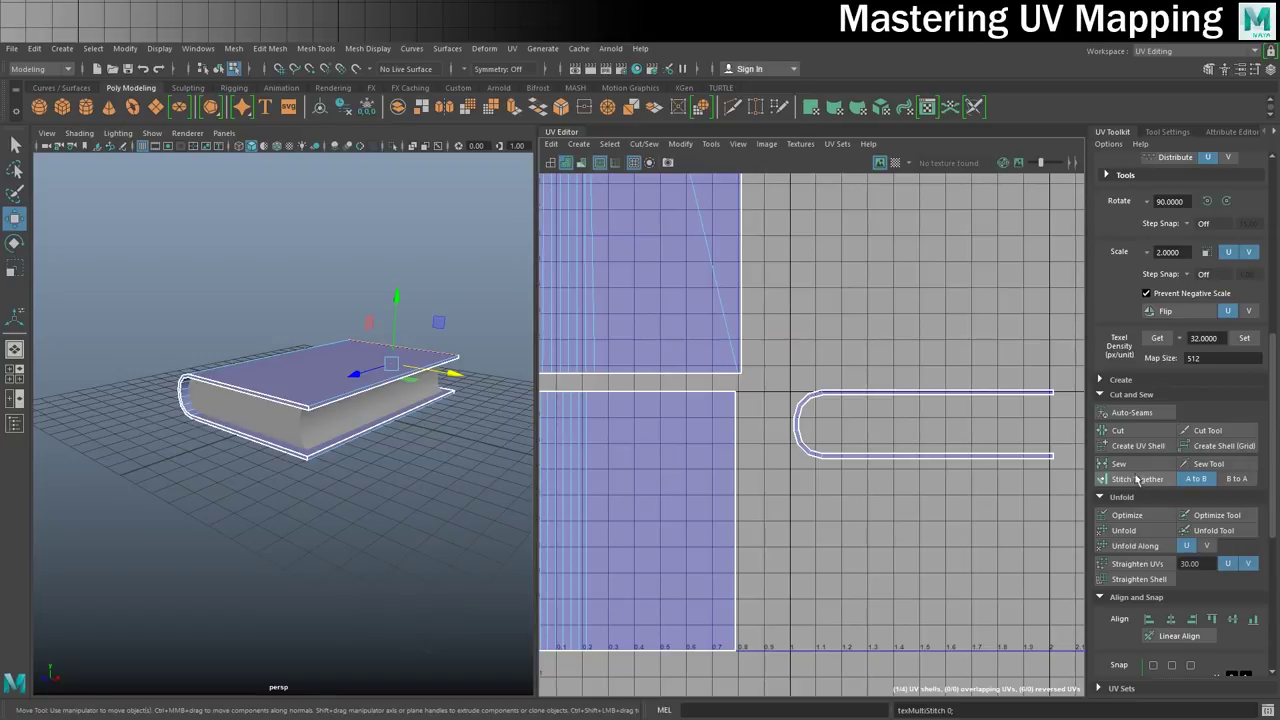
Select the combined shell of the outer cover and far end rim, and unfold it.
scroll(838, 308, "down", 5)
middle_click_drag(718, 260, 734, 391, "alt")
right_click_drag(734, 391, 988, 395, "alt")
right_click_drag(659, 362, 771, 370, "alt")
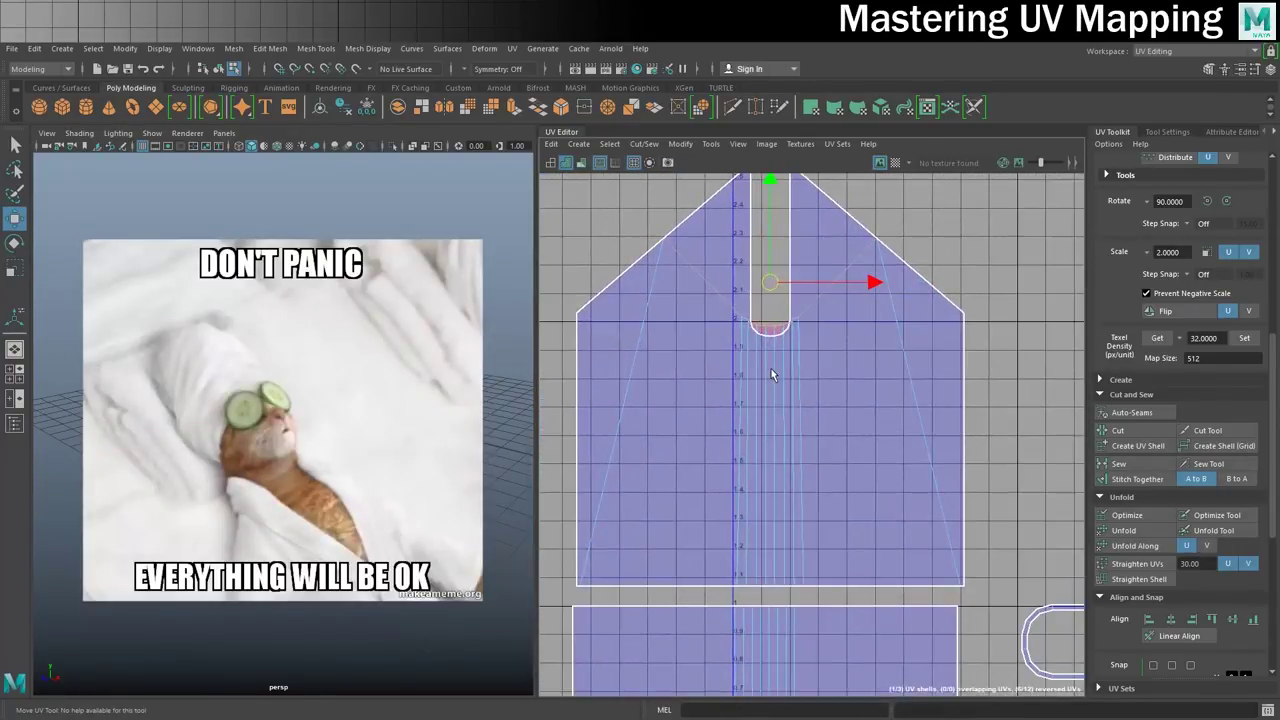
middle_click_drag(808, 363, 837, 414, "alt")
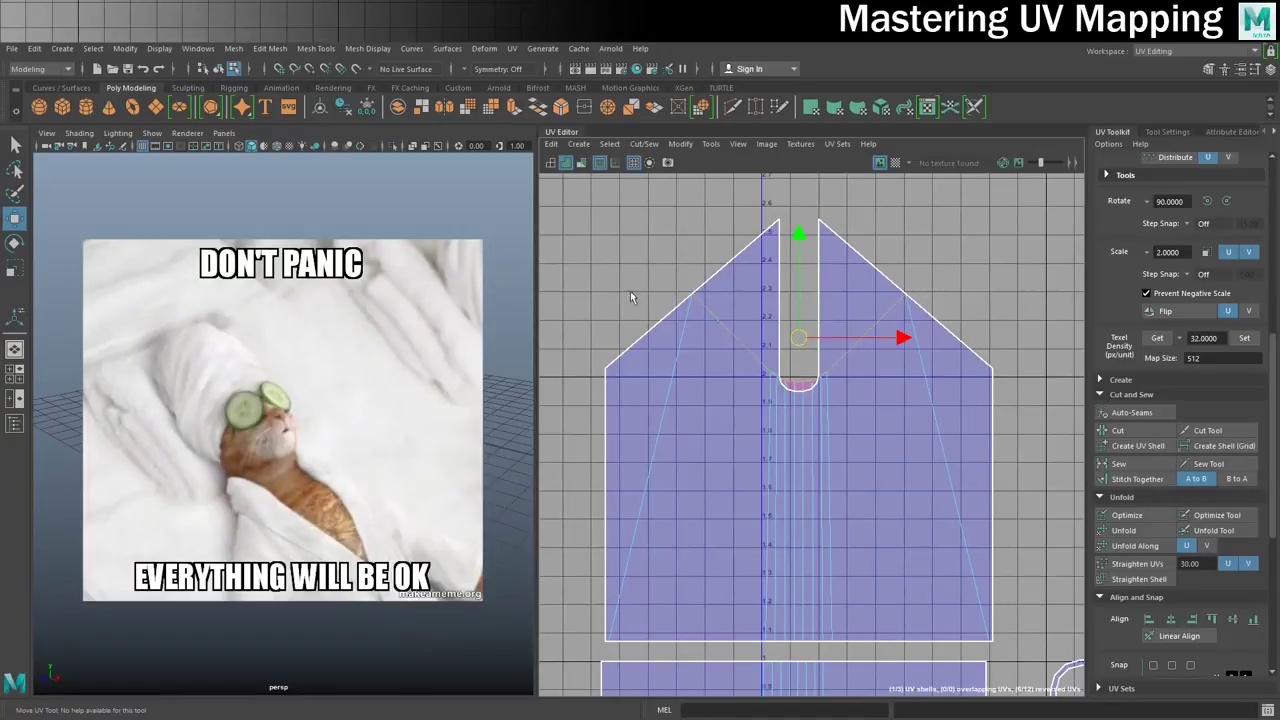
right_click(737, 401)
right_click_drag(737, 401, 705, 379)
left_click(686, 386)
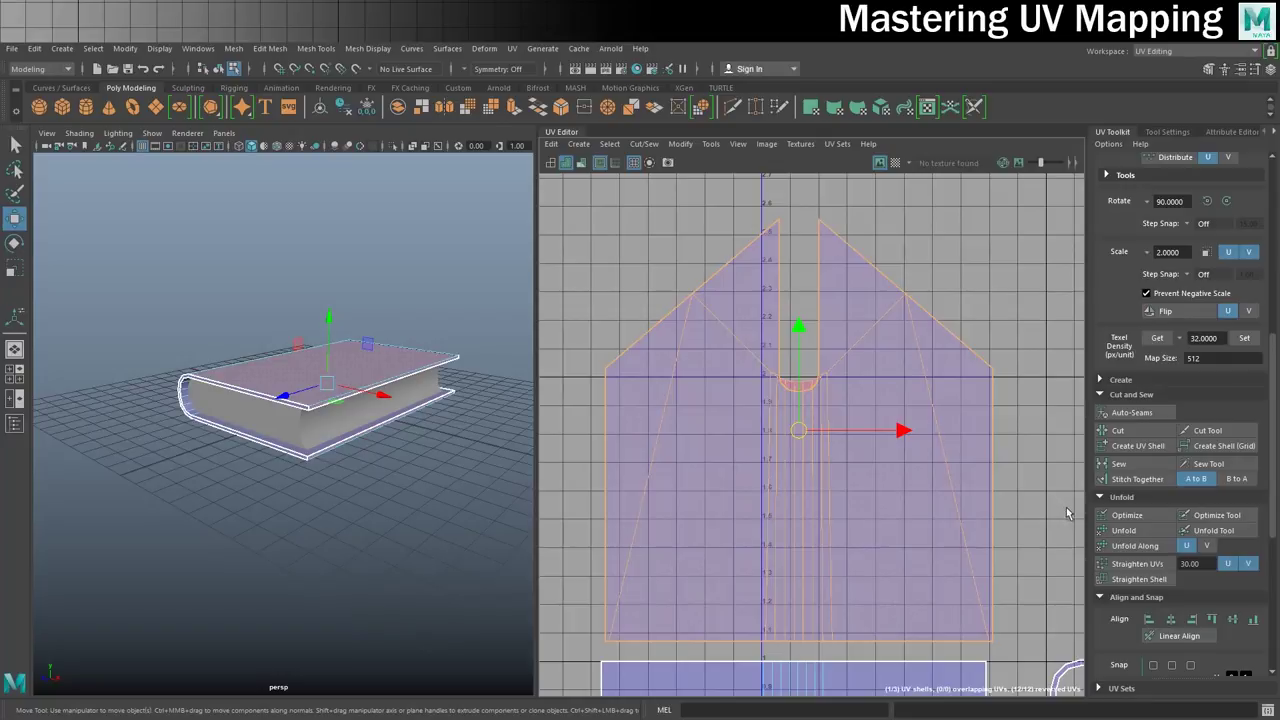
left_click(1130, 530)
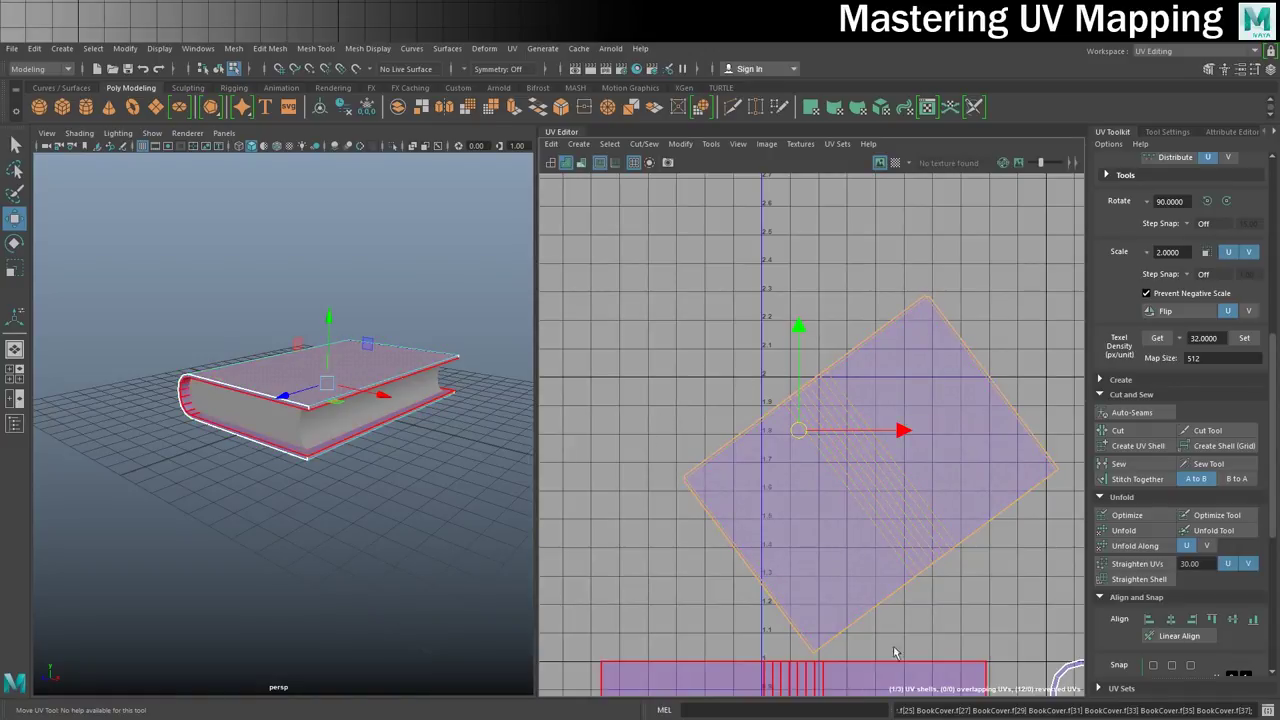
Select the border edges along the opposite end of the outer cover shell and stitch the remaining end rim onto them.
middle_click_drag(1025, 535, 921, 423, "alt")
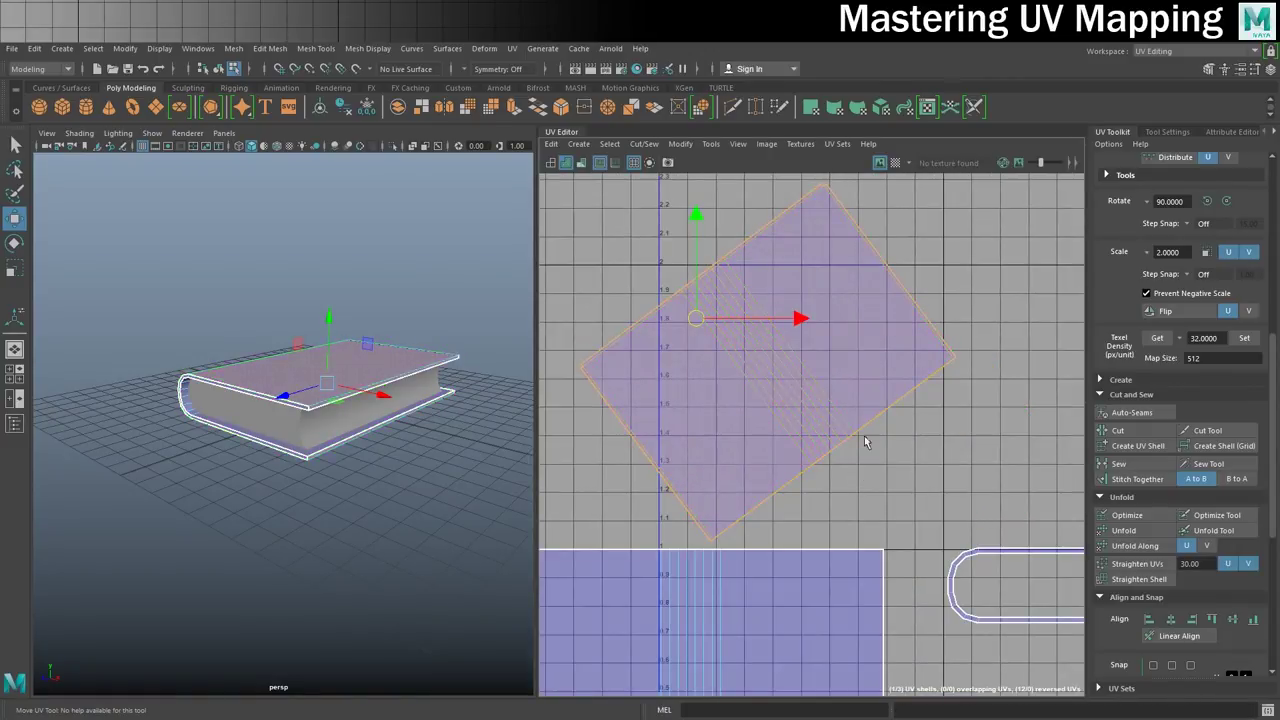
right_click(859, 400)
mouse_move(859, 400)
right_mouse_down()
mouse_move(858, 372)
mouse_move(845, 402)
mouse_move(803, 385)
mouse_move(845, 405)
mouse_move(858, 363)
right_mouse_up()
left_click(742, 527)
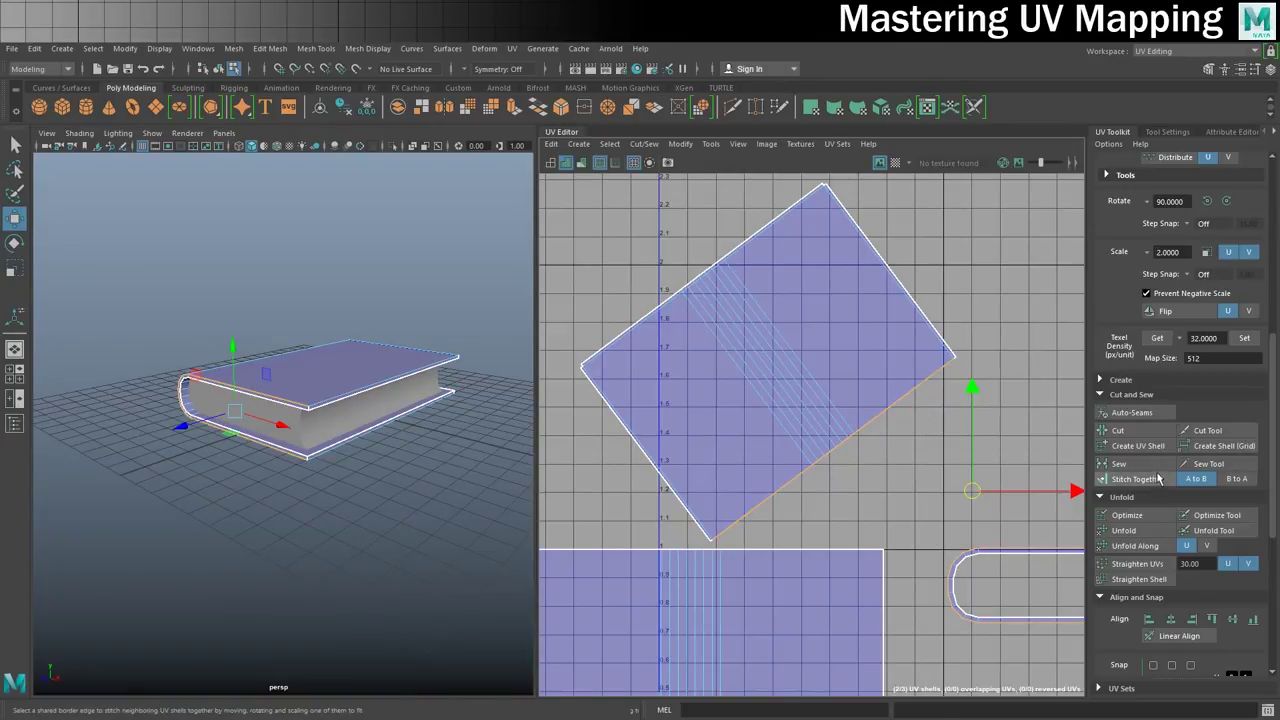
left_click(1145, 480)
Select the outer cover shell with both stitched rims and unfold it again.
right_click_drag(815, 348, 780, 346)
left_click(795, 318)
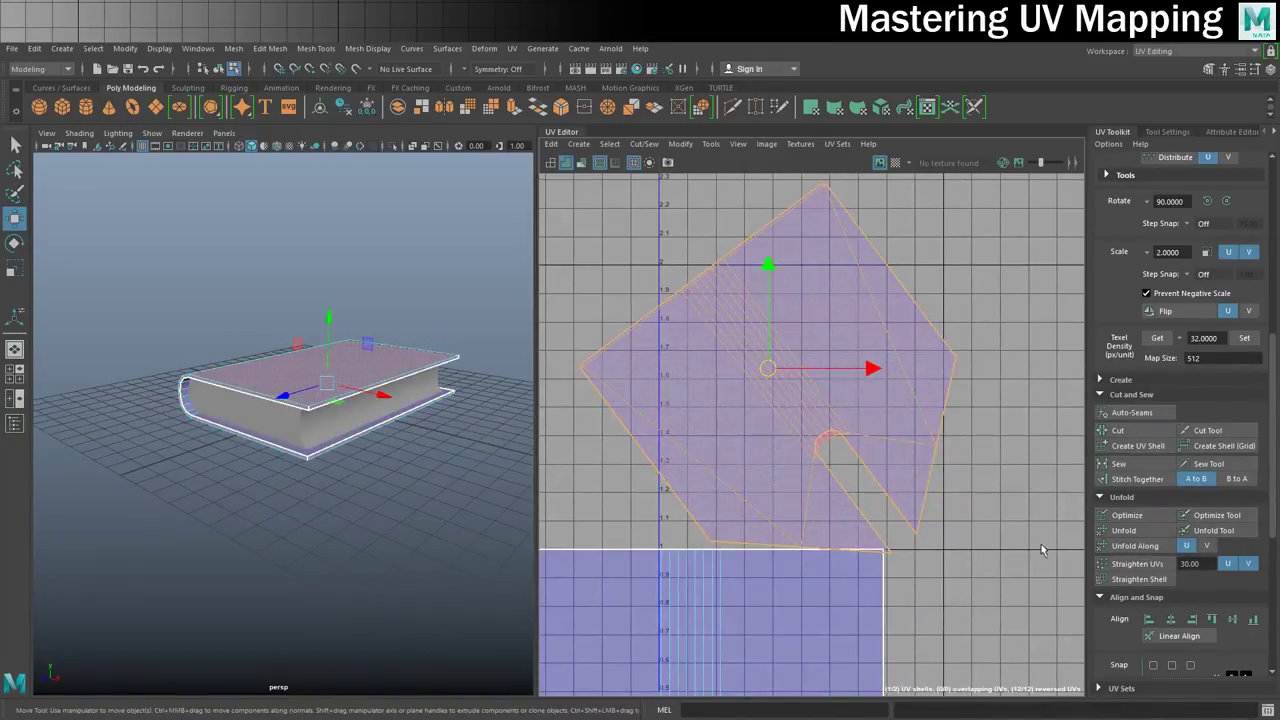
left_click(1126, 531)
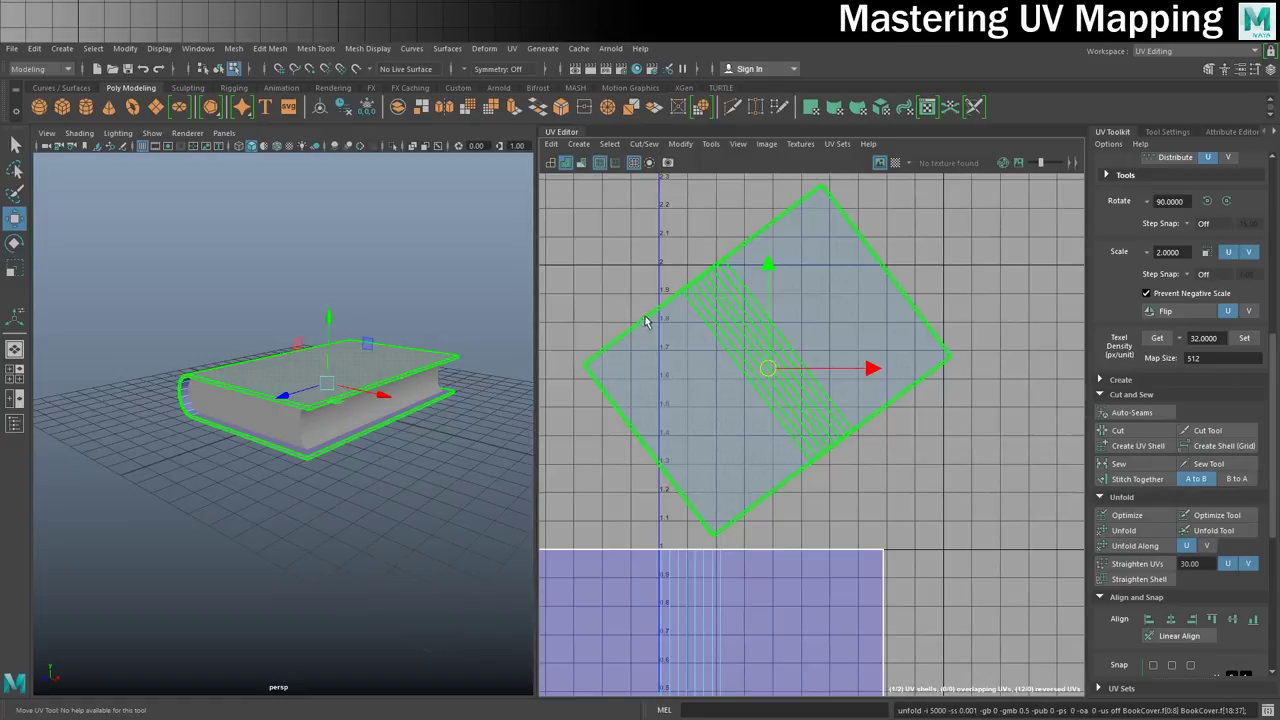
left_click(874, 318)
left_click(950, 360)
left_click(837, 562)
Select both remaining cover shells and lay them out automatically in the UV space.
scroll(839, 561, "down", 4)
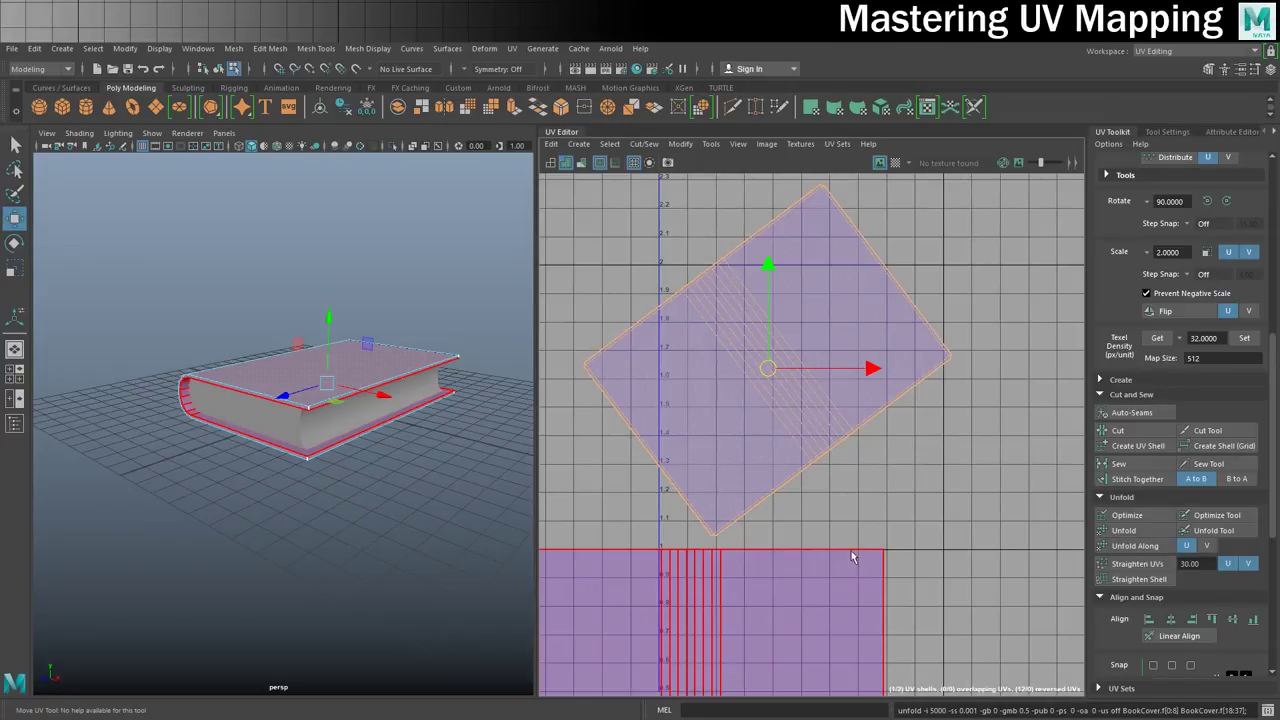
left_click(816, 464)
right_click(816, 464)
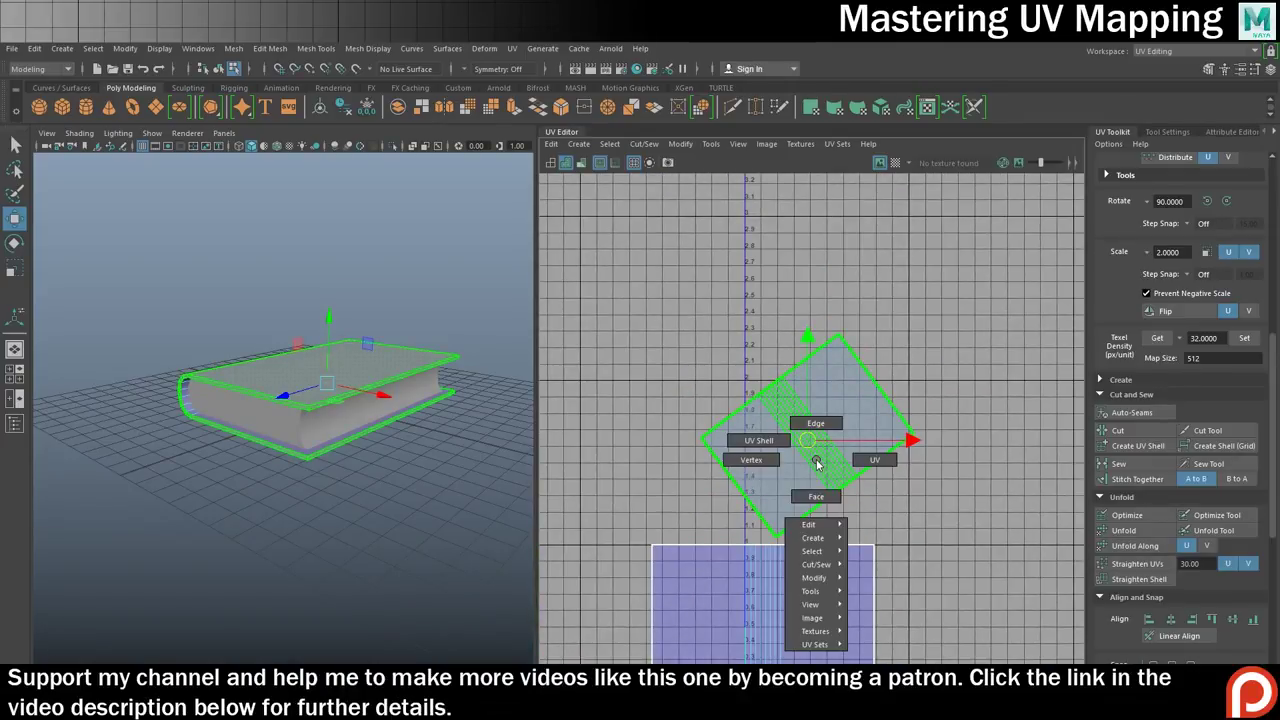
right_click_drag(790, 464, 758, 440)
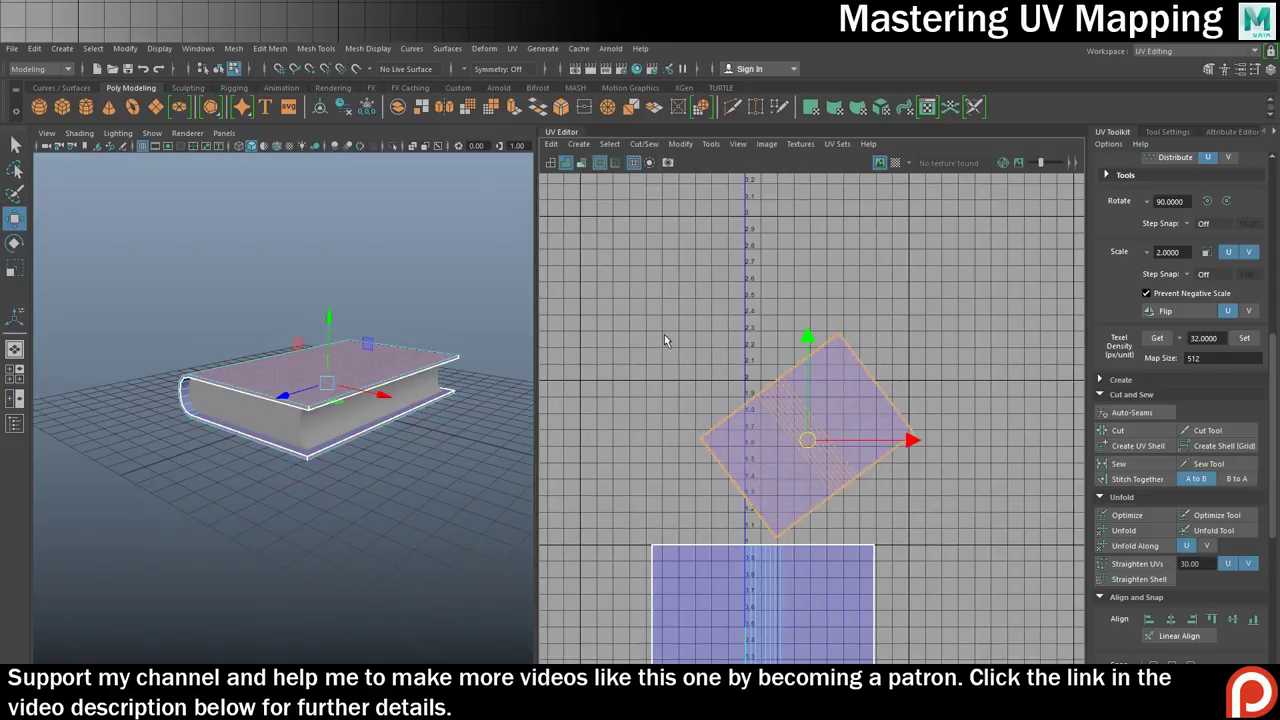
left_click(787, 390)
left_click(785, 422, "ctrl")
left_click(790, 424)
key("F8")
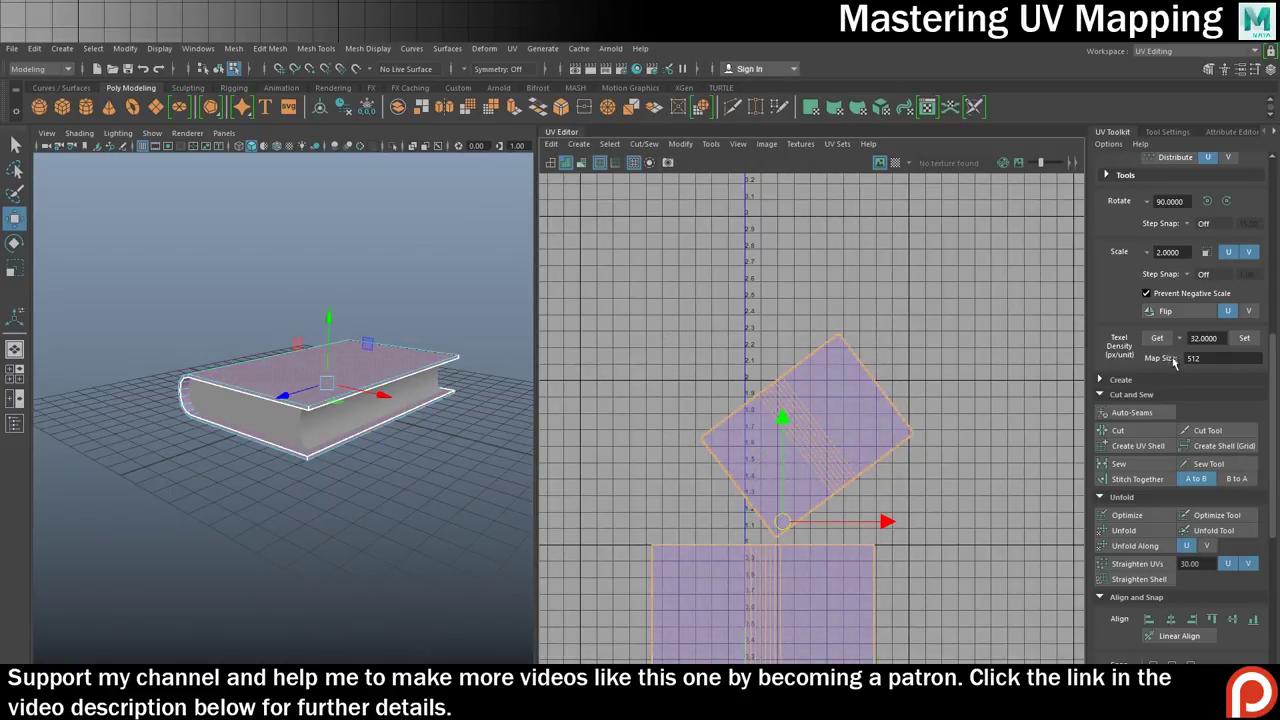
scroll(1176, 443, "down", 5)
scroll(1176, 443, "down", 1)
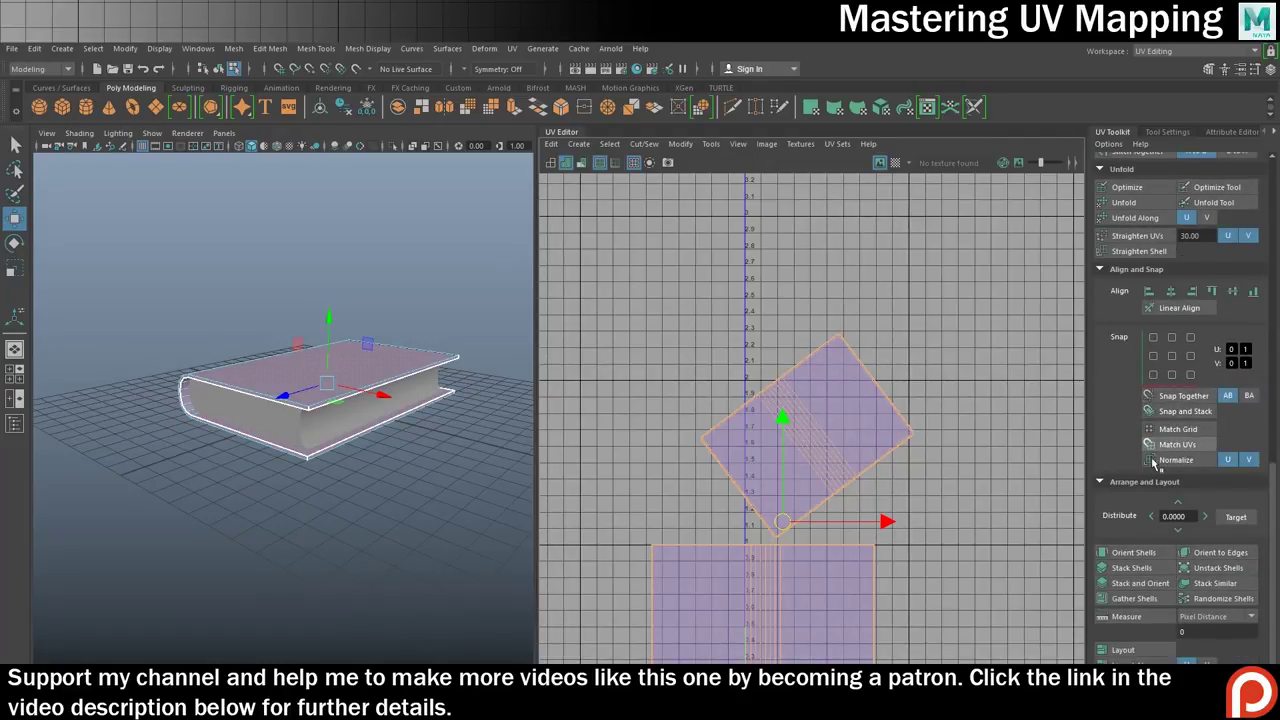
left_click(1127, 650)
Inspect the arranged cover shells up close and select the lower, outer cover shell.
scroll(1061, 625, "down", 3)
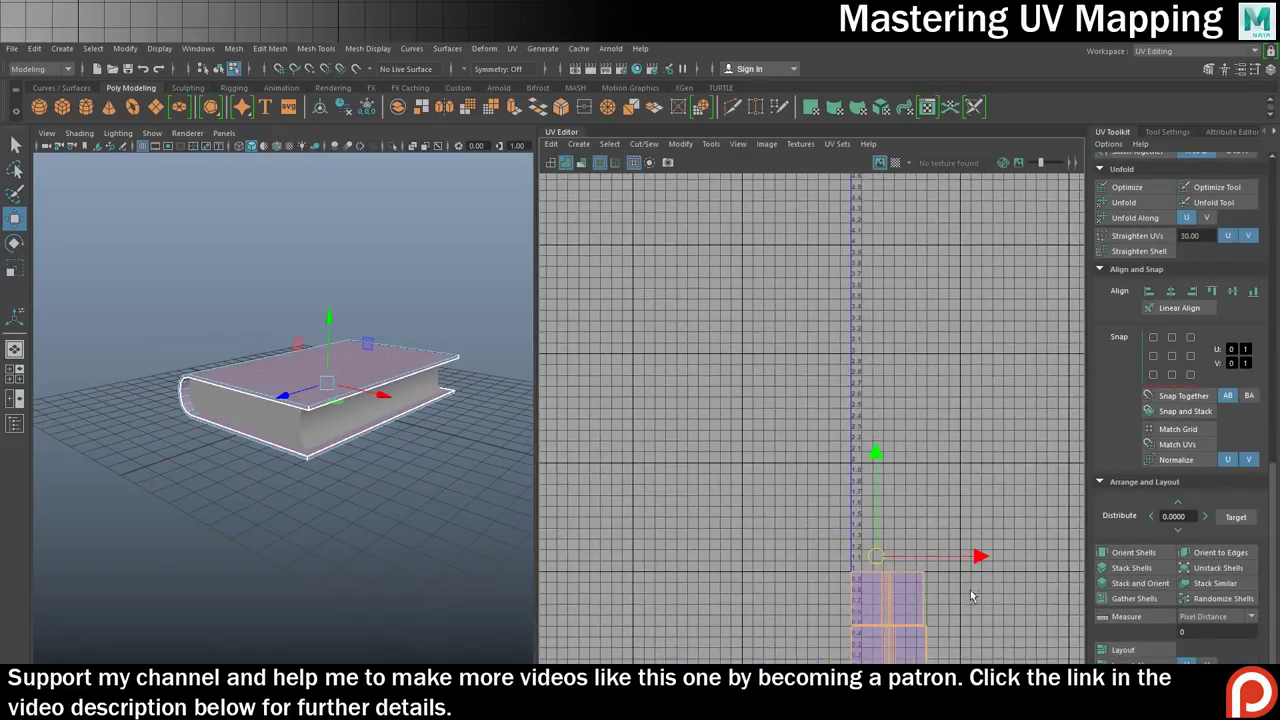
scroll(977, 597, "up", 3)
middle_click_drag(921, 627, 936, 394, "alt")
scroll(926, 427, "up", 2)
middle_click_drag(874, 458, 941, 414, "alt")
scroll(766, 429, "up", 1)
left_click(1049, 363)
left_click(845, 383)
left_click(843, 441)
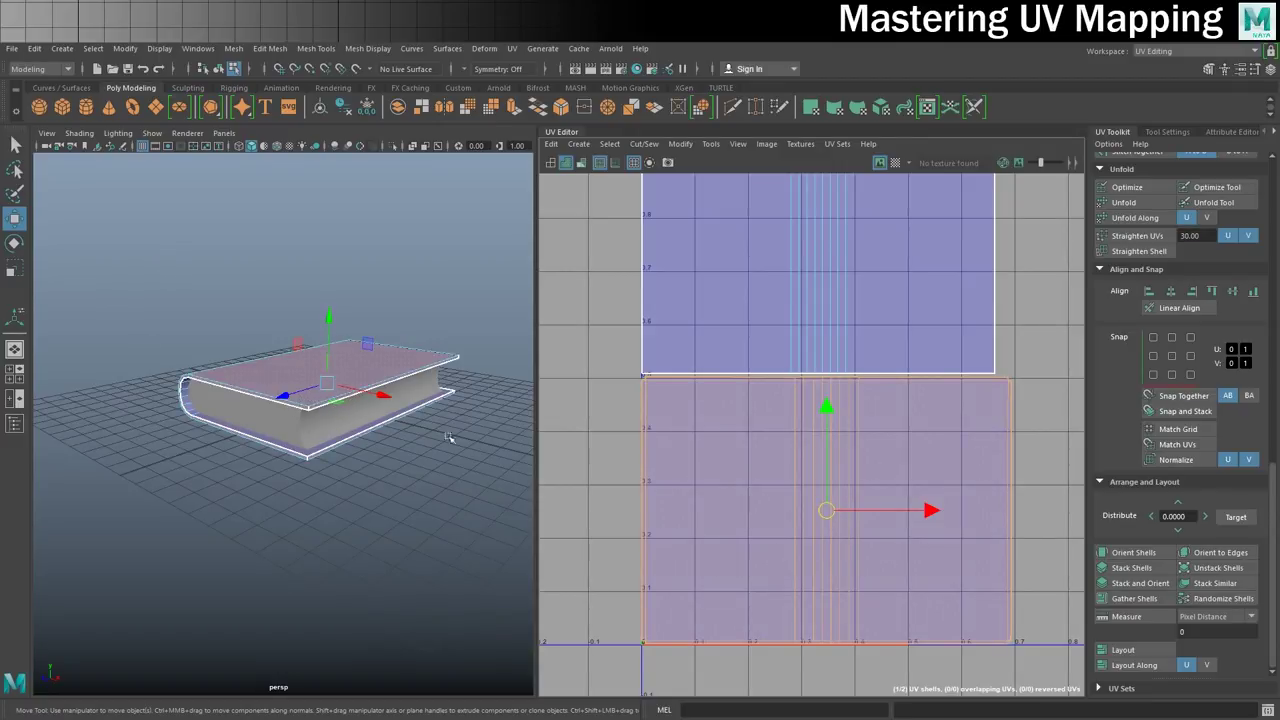
Inspect the arrangement of the two cover shells and select both of them together.
middle_click_drag(878, 244, 867, 403, "alt")
scroll(867, 403, "up", 1)
scroll(810, 415, "down", 3)
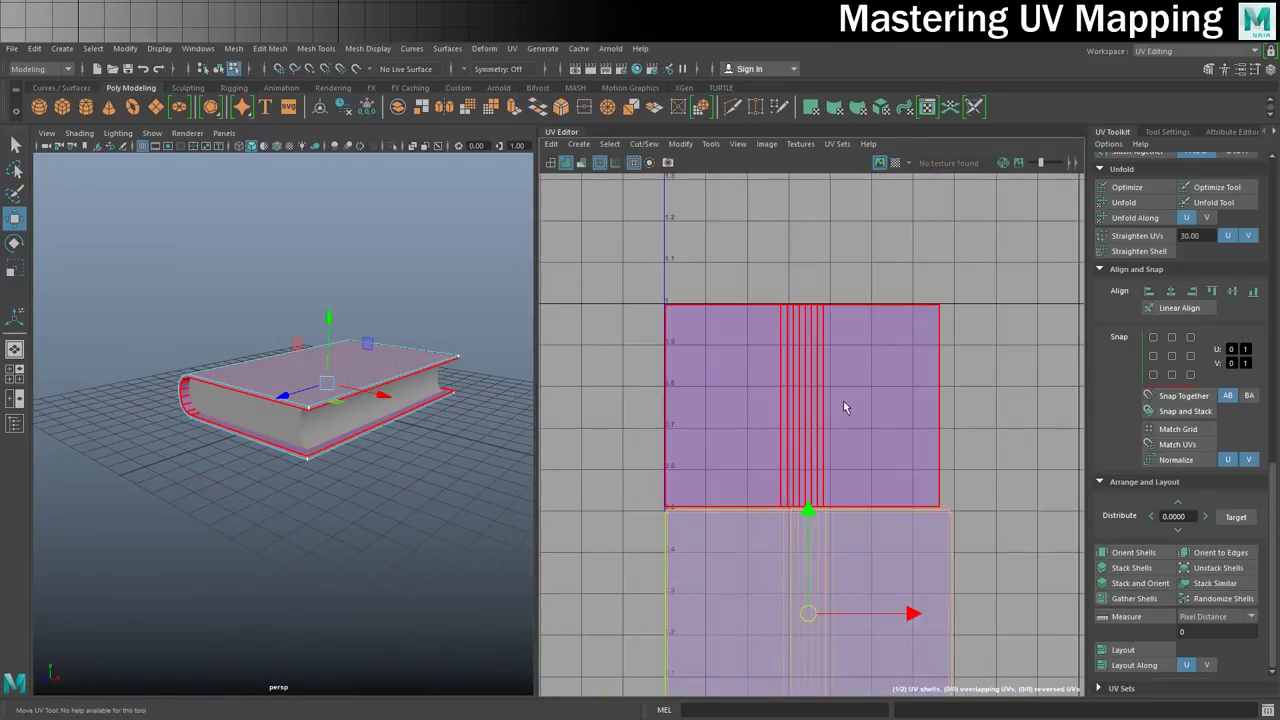
left_click(843, 400)
scroll(1026, 571, "down", 3)
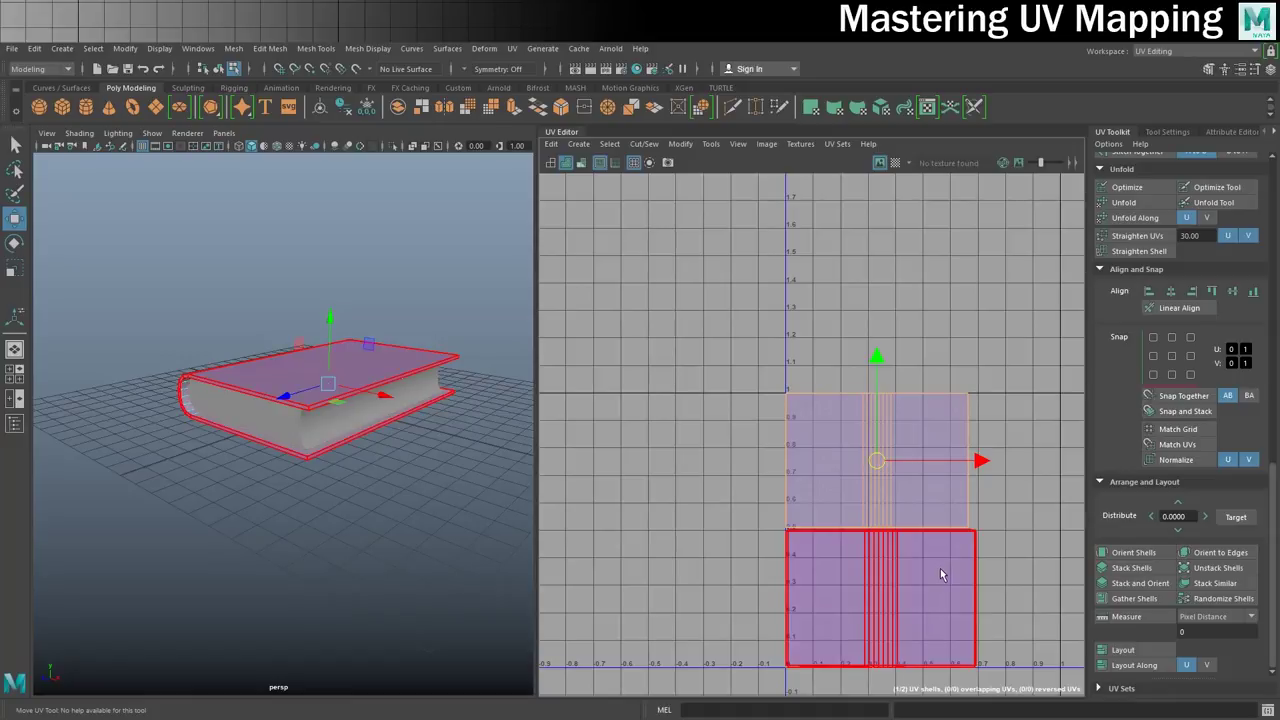
left_click(940, 568, "shift")
middle_click_drag(1040, 583, 903, 516, "alt")
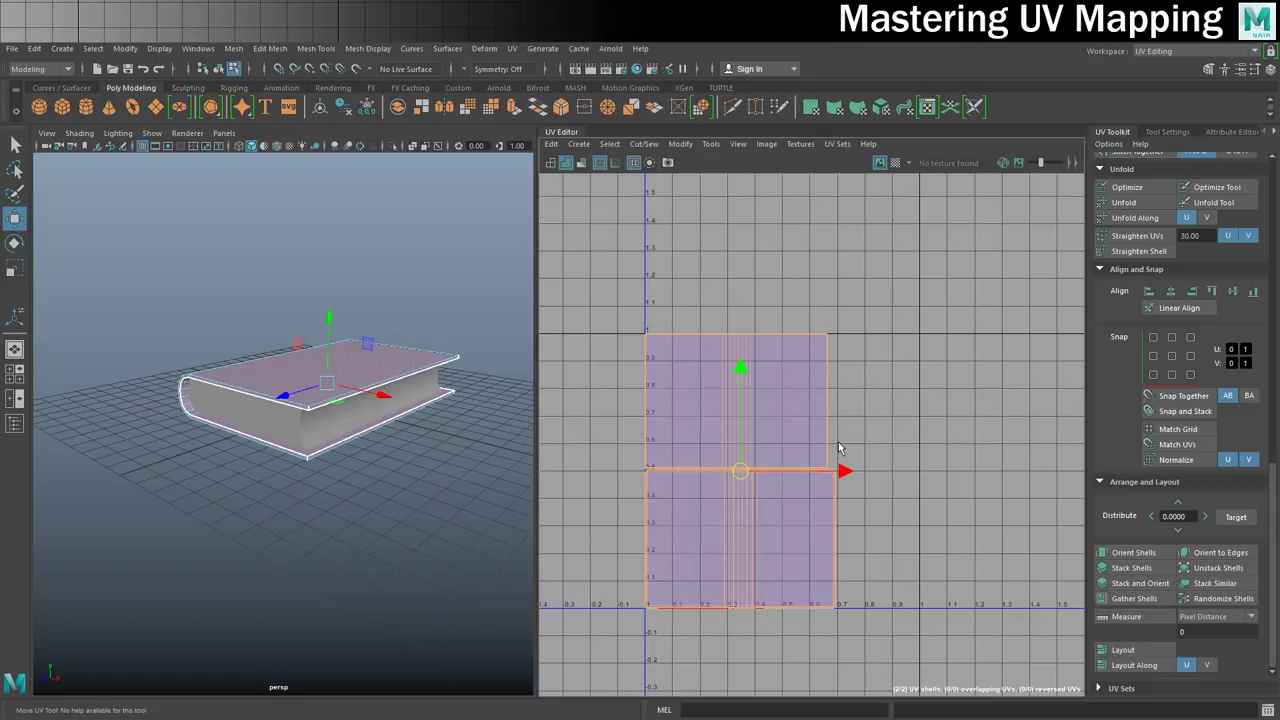
Select the book's cover and pages as whole objects so all their UV shells are shown together.
right_click(333, 405)
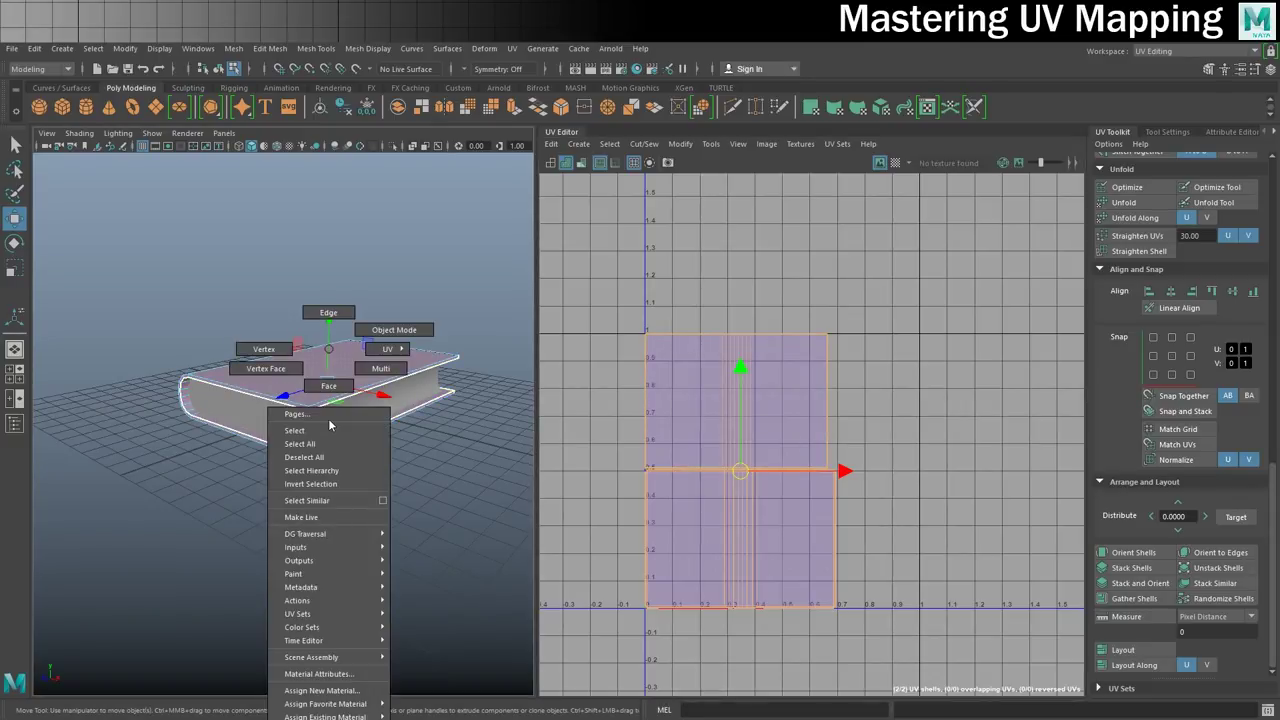
left_click(394, 330)
left_click_drag(204, 292, 333, 452)
key("f")
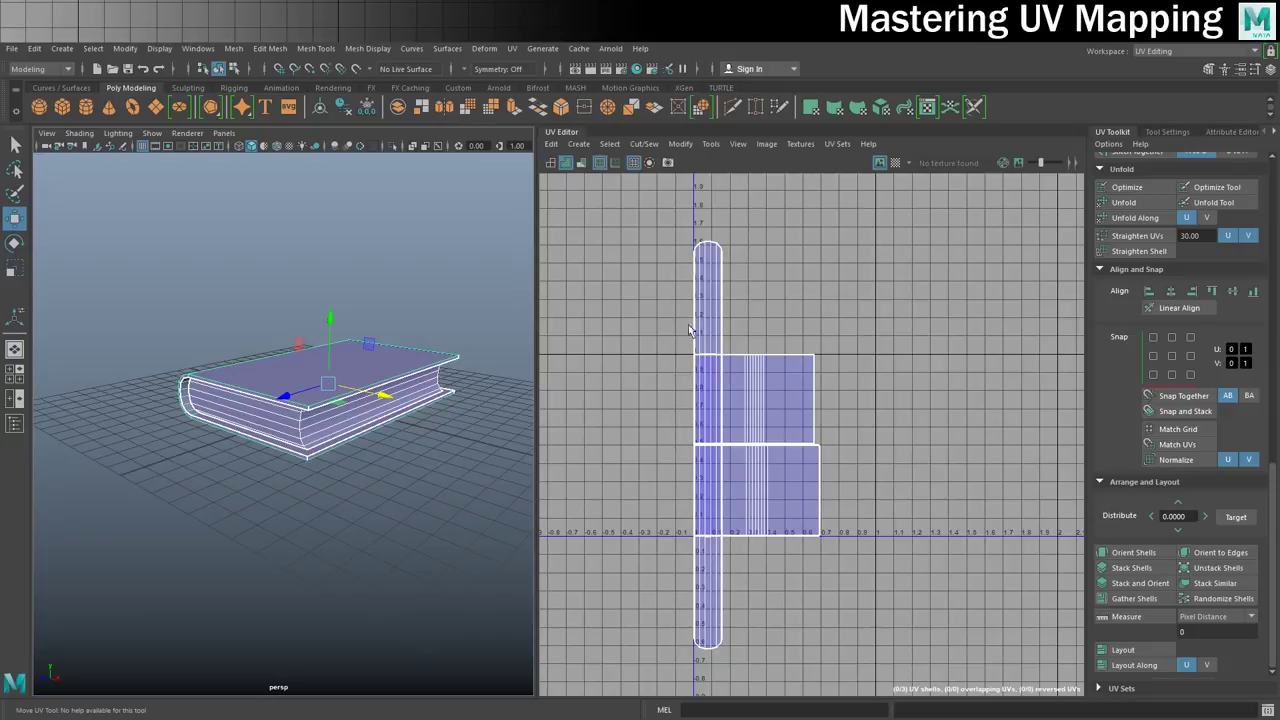
Display the checker map and compare the checker size on the pages and the cover.
left_click(896, 163)
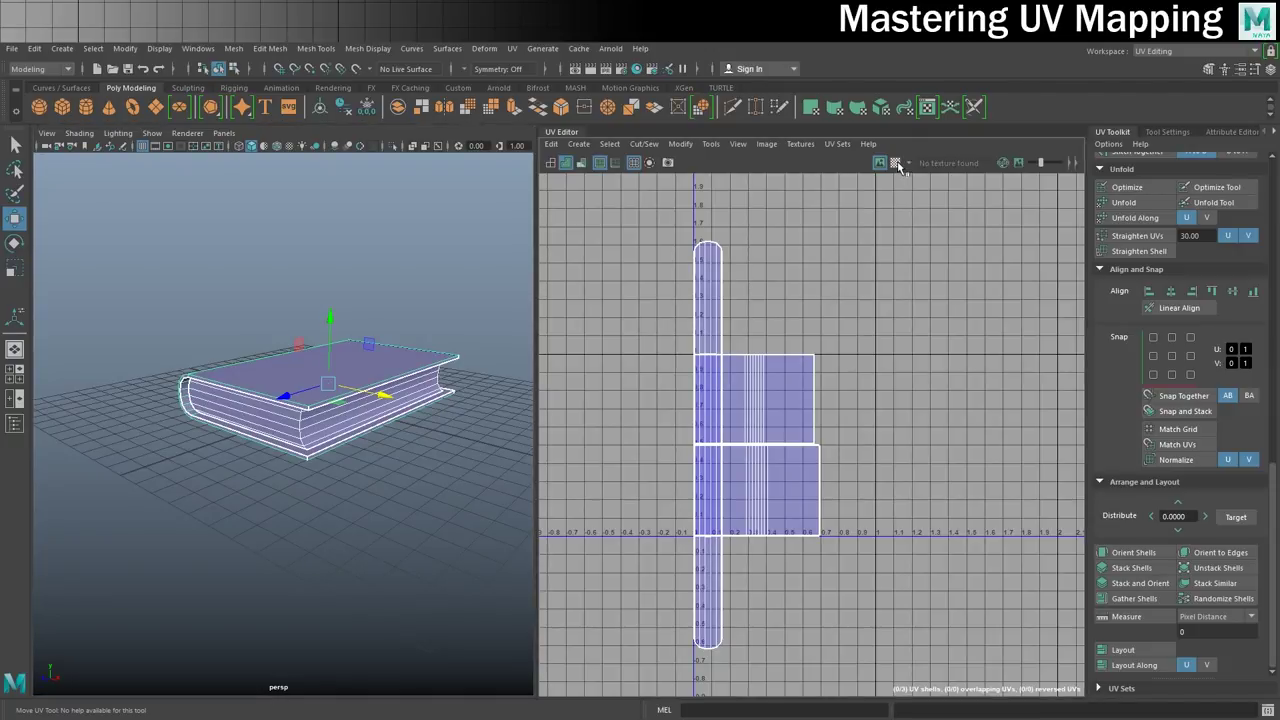
scroll(415, 455, "up", 6)
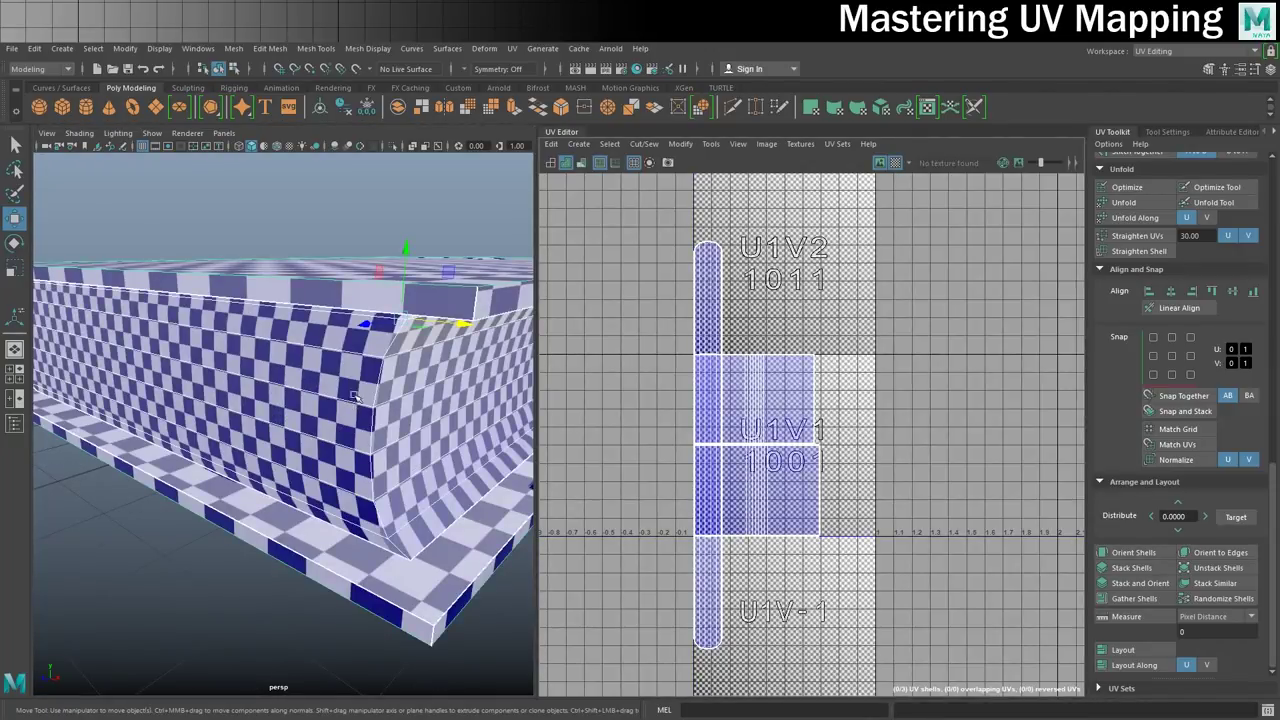
left_click_drag(339, 388, 354, 420, "alt")
scroll(354, 420, "down", 5)
scroll(353, 420, "down", 3)
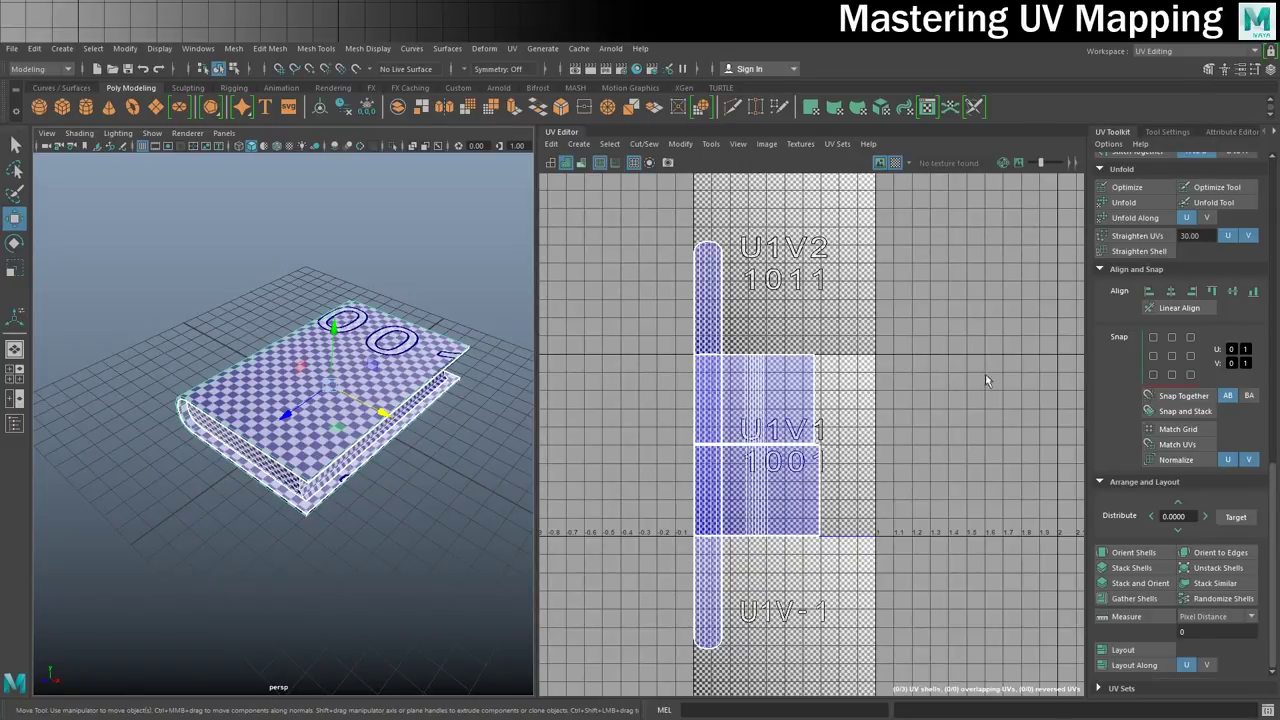
Lay out the page and cover shells automatically within the 0–1 UV tile.
left_click(1136, 652)
scroll(835, 365, "up", 2)
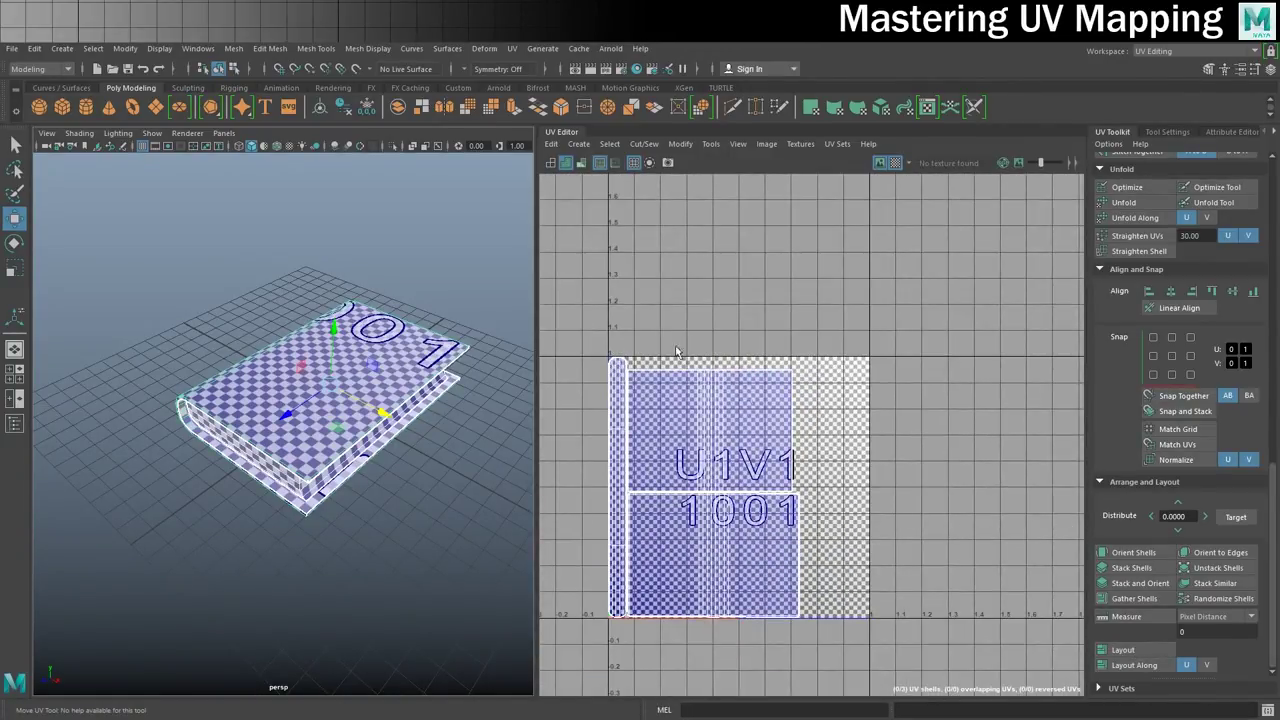
right_click_drag(654, 435, 800, 450, "alt")
middle_click_drag(788, 450, 886, 366, "alt")
right_click_drag(786, 386, 851, 381, "alt")
middle_click_drag(851, 381, 783, 375, "alt")
Move the upper, inner cover shell away from the page shell to the tile's horizontal centre and slightly up.
right_click_drag(785, 337, 731, 317)
left_click(731, 318)
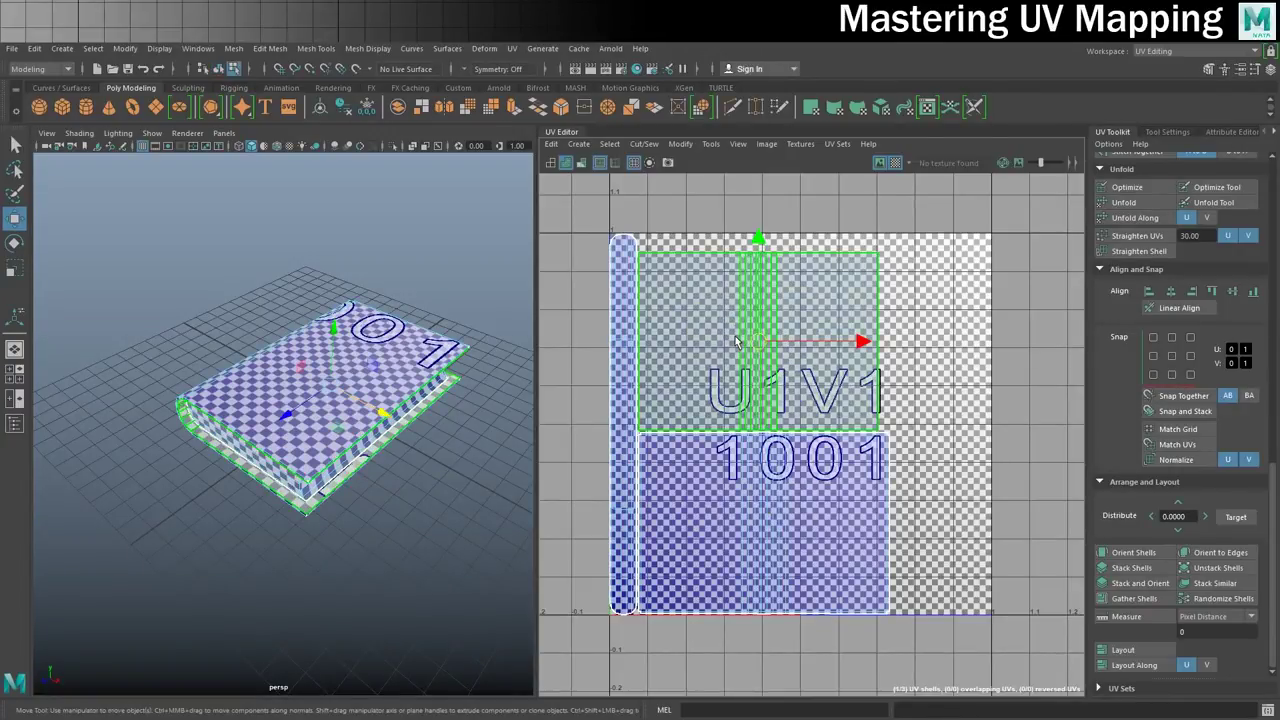
left_click_drag(863, 340, 907, 340)
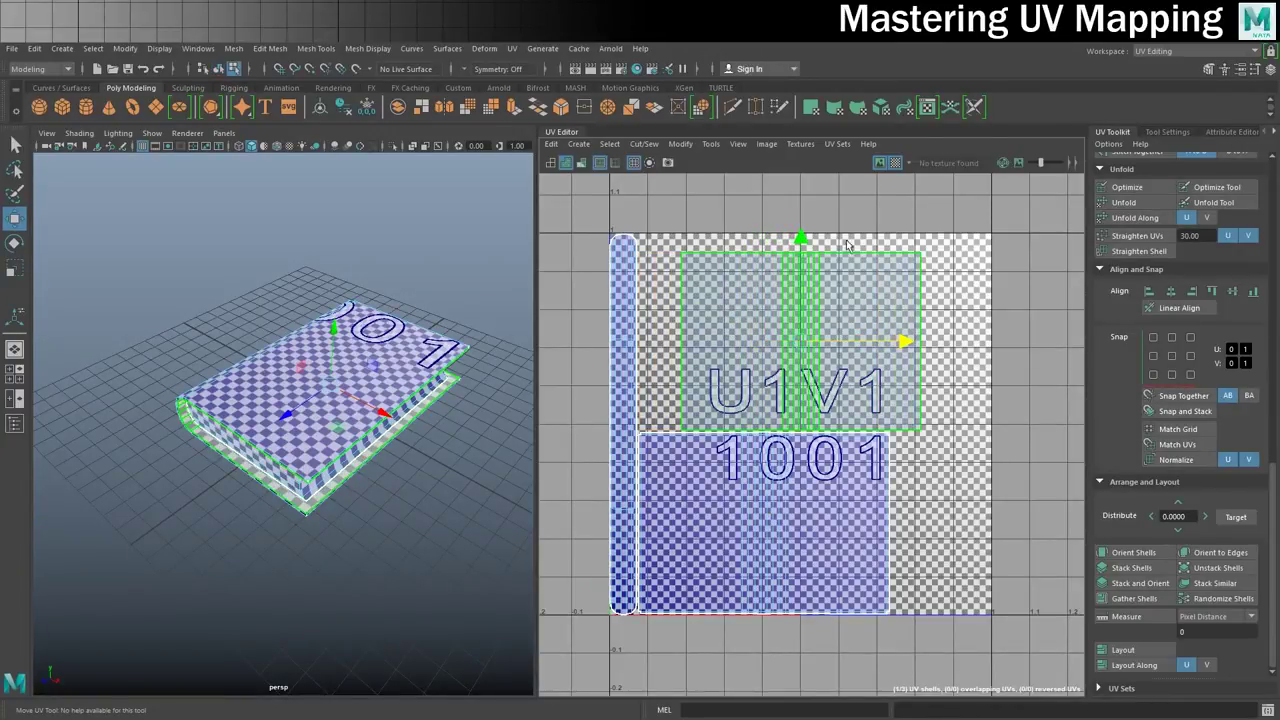
left_click_drag(801, 241, 800, 232)
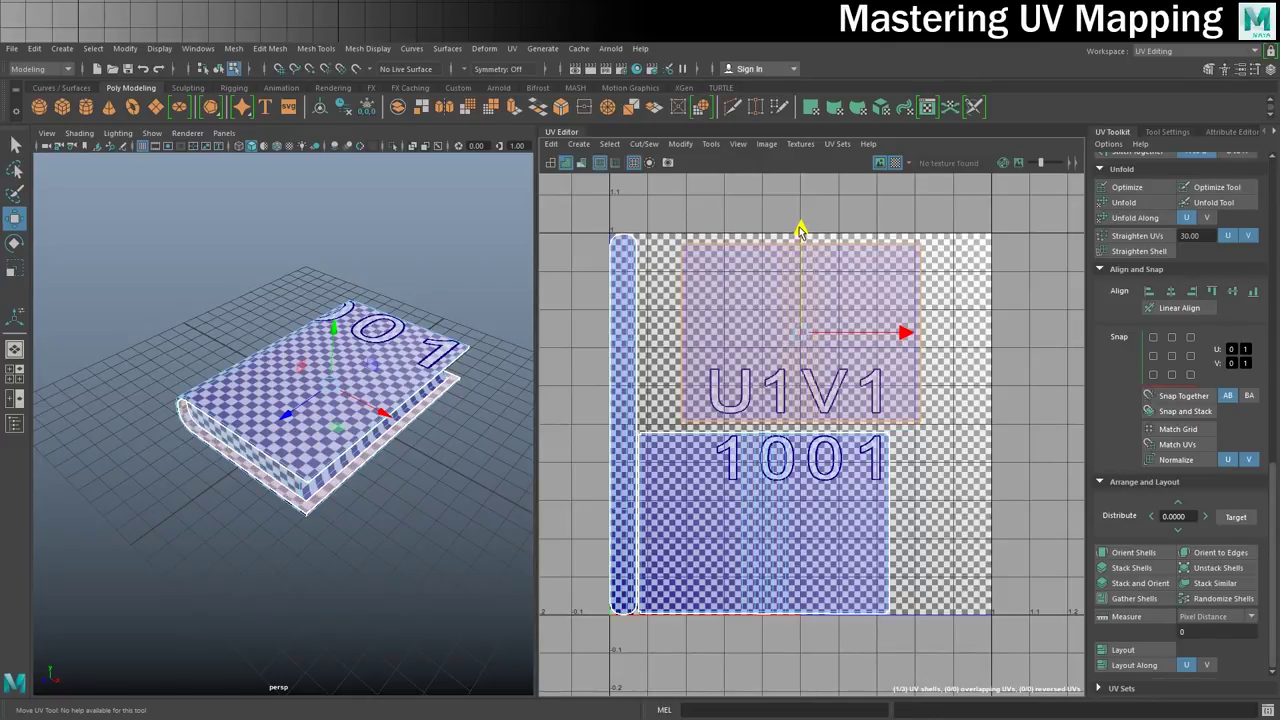
Move the lower, outer cover shell directly beneath the inner one, leaving a small gap to the tile's bottom edge.
left_click(868, 524)
left_click_drag(868, 524, 905, 523)
left_click_drag(800, 420, 800, 414)
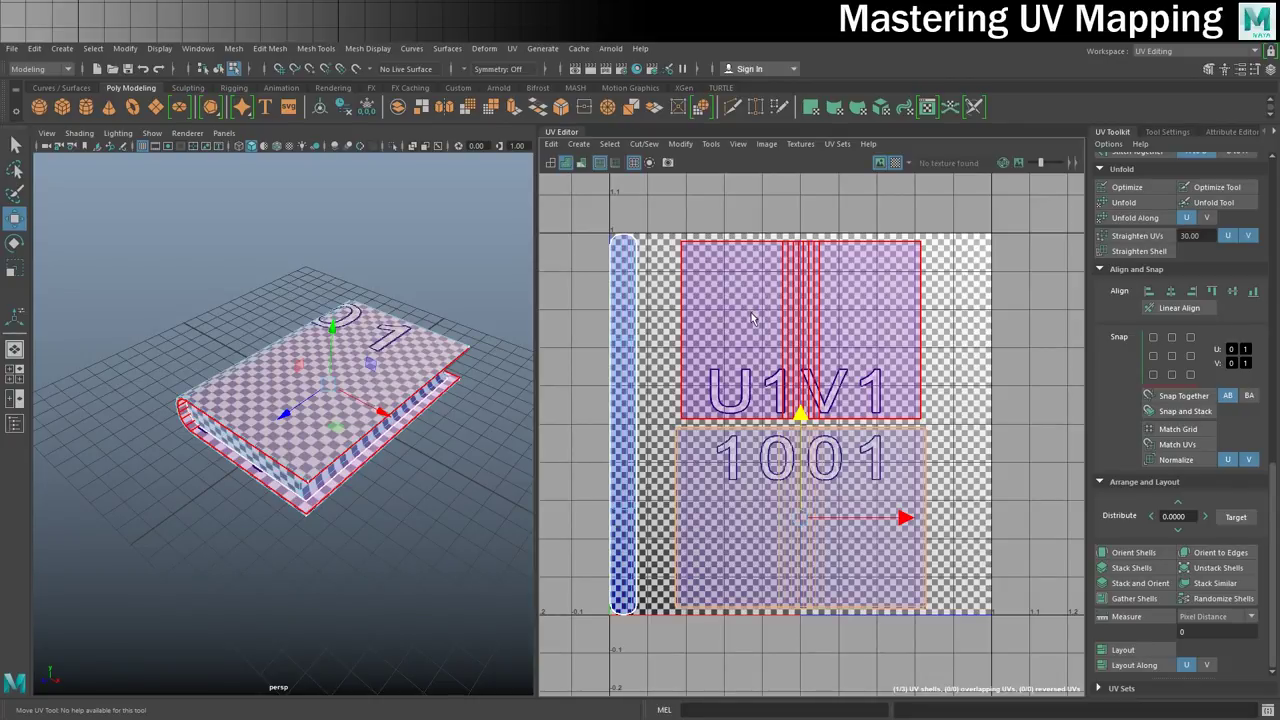
Examine the checker pattern on the book's cover and page block from several angles.
left_click(399, 458)
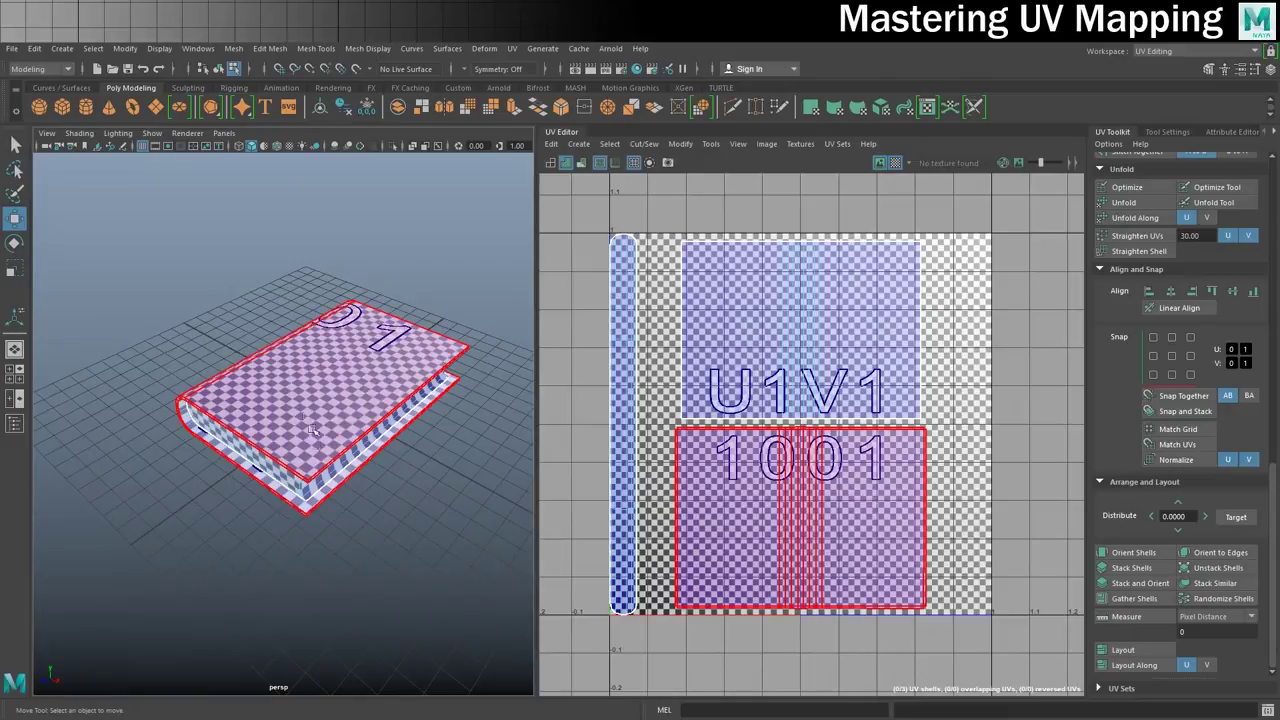
scroll(320, 451, "up", 8)
scroll(308, 442, "down", 5)
left_click_drag(308, 442, 440, 500, "alt")
left_click_drag(472, 370, 373, 359, "alt")
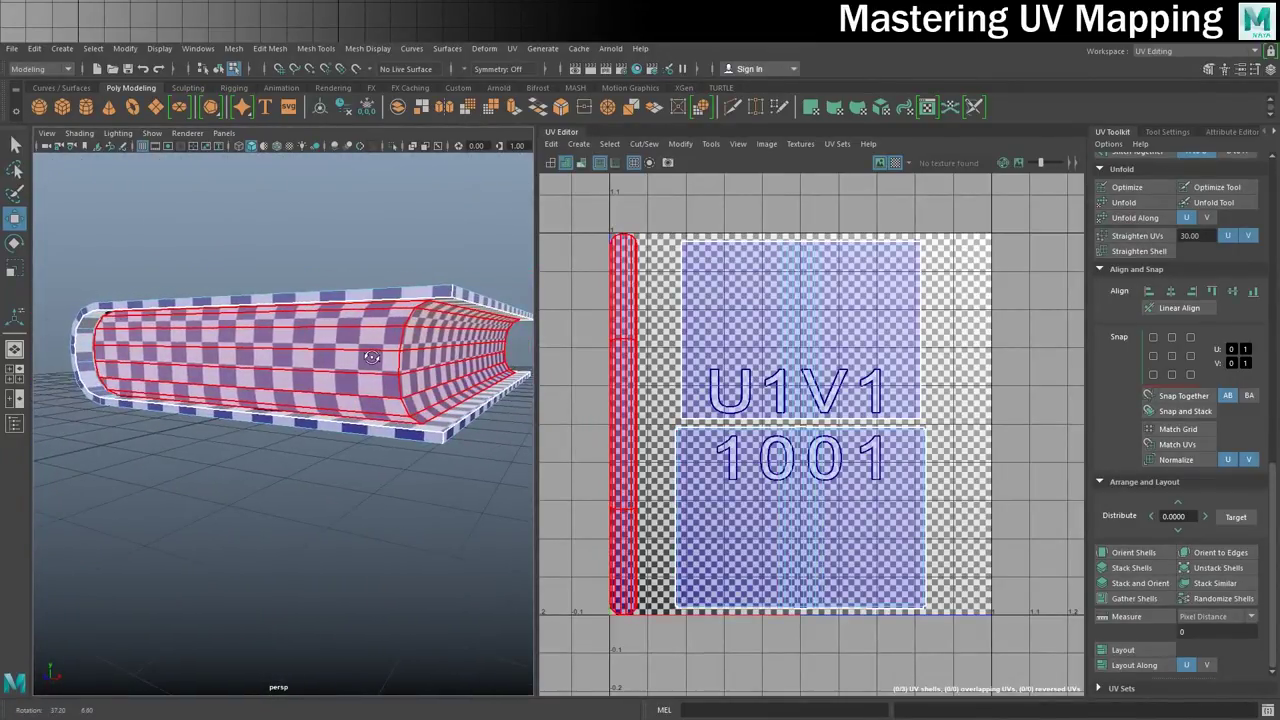
left_click(373, 359)
left_click(372, 358)
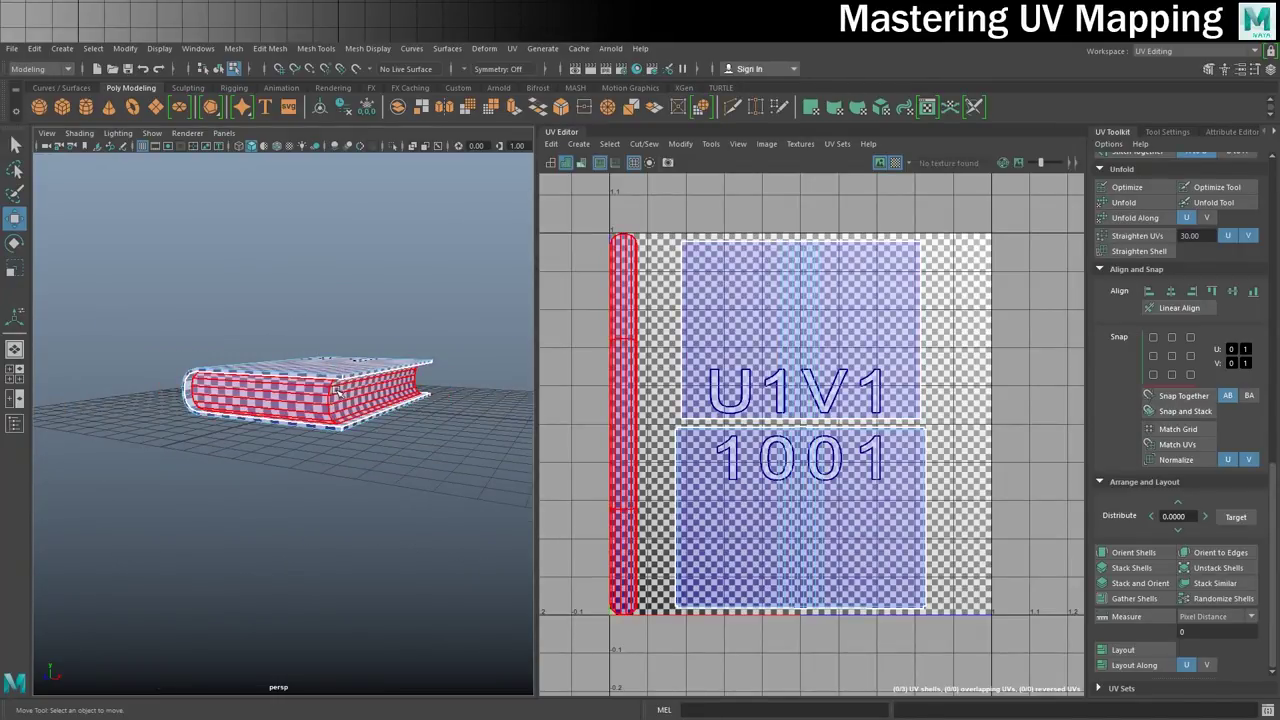
left_click_drag(326, 390, 366, 420, "alt")
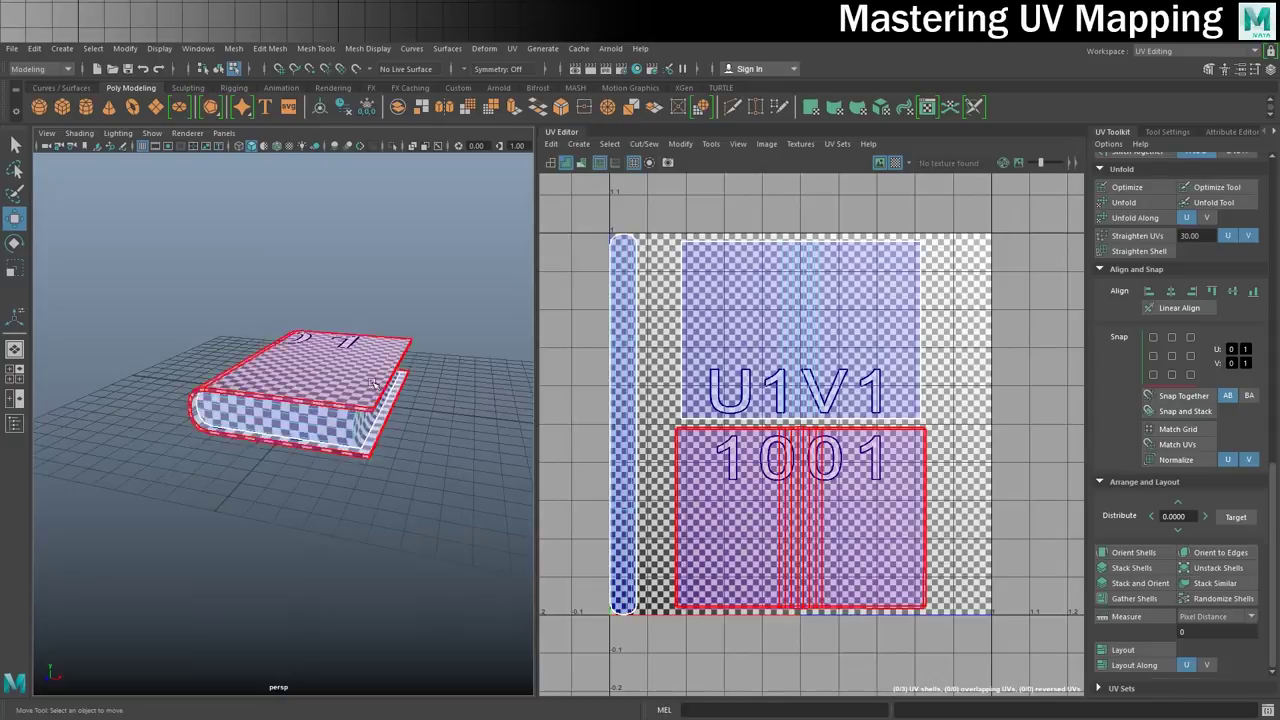
Compare the book without and with the checker map, and examine the tile numbers on the front cover from above.
left_click(896, 163)
left_click_drag(354, 361, 370, 378, "alt")
left_click(370, 378)
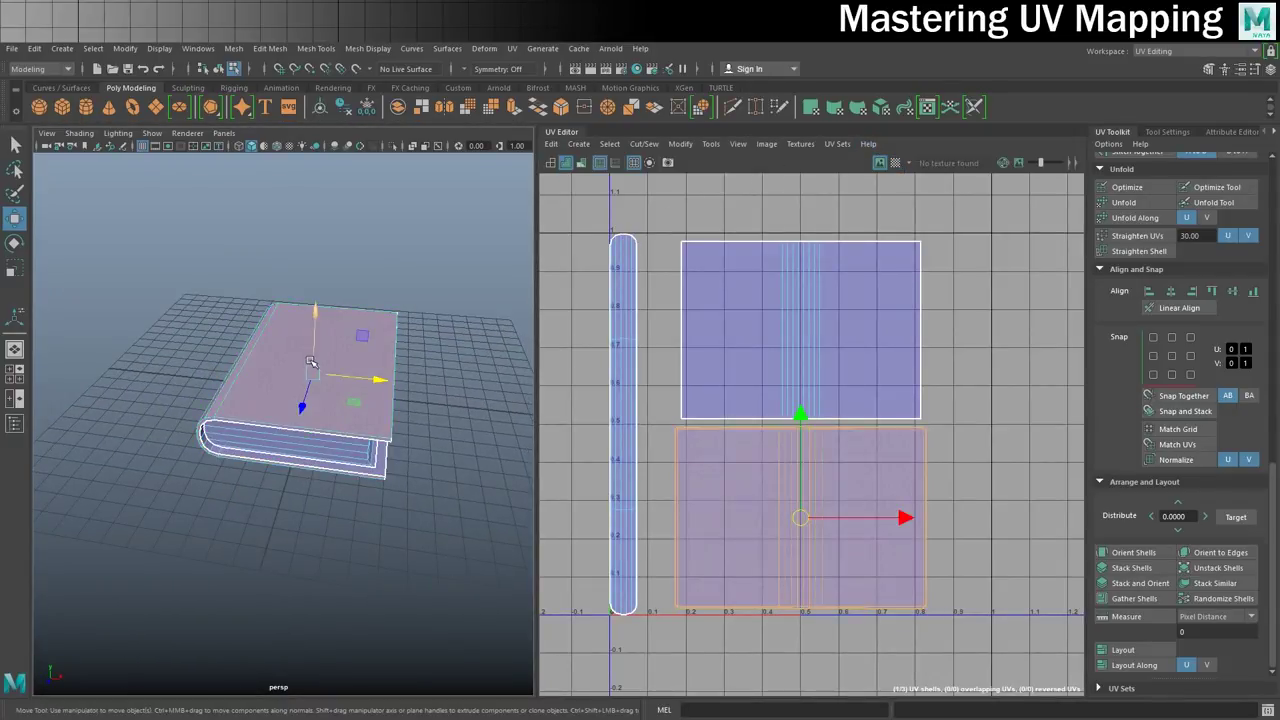
left_click(898, 163)
left_click_drag(270, 210, 306, 280, "alt")
key("F8")
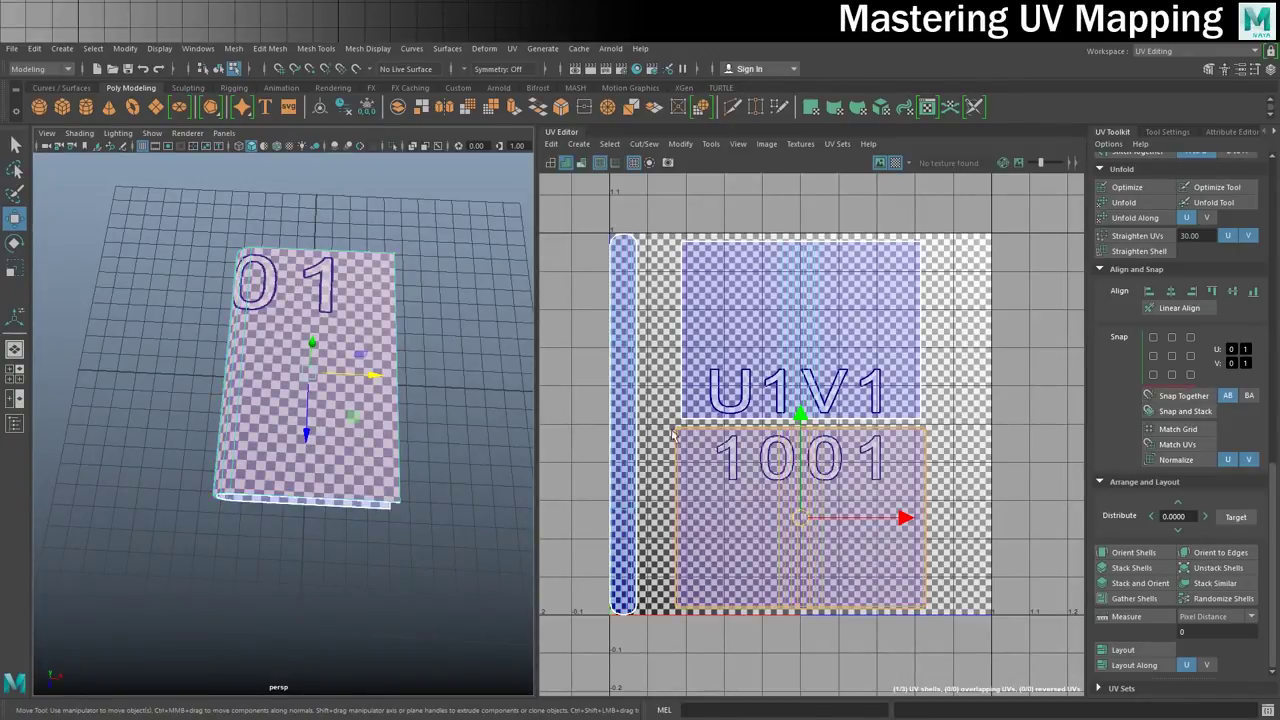
key("F8")
key("F8")
key("F8")
key("F8")
Try rotating the outer cover shell to change the tile numbers' orientation on the cover, and undo the attempt.
key("e")
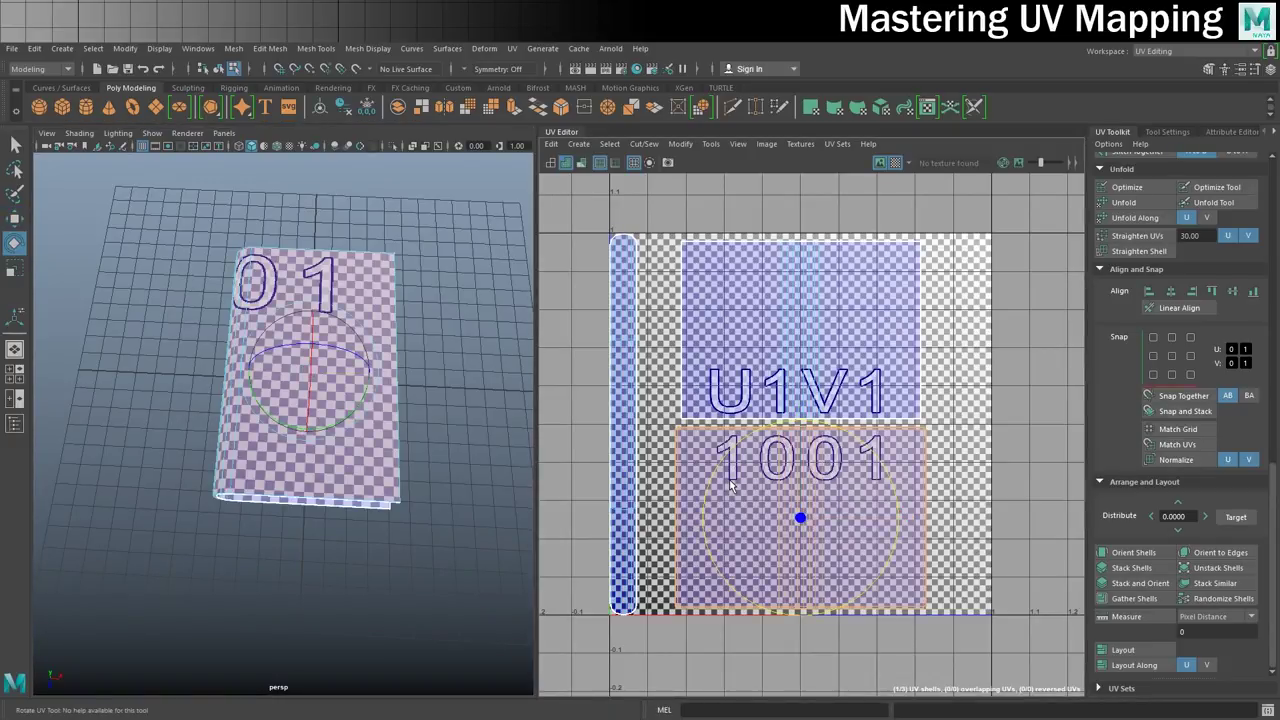
left_click_drag(876, 459, 920, 465)
key("ctrl+z")
key("ctrl+z")
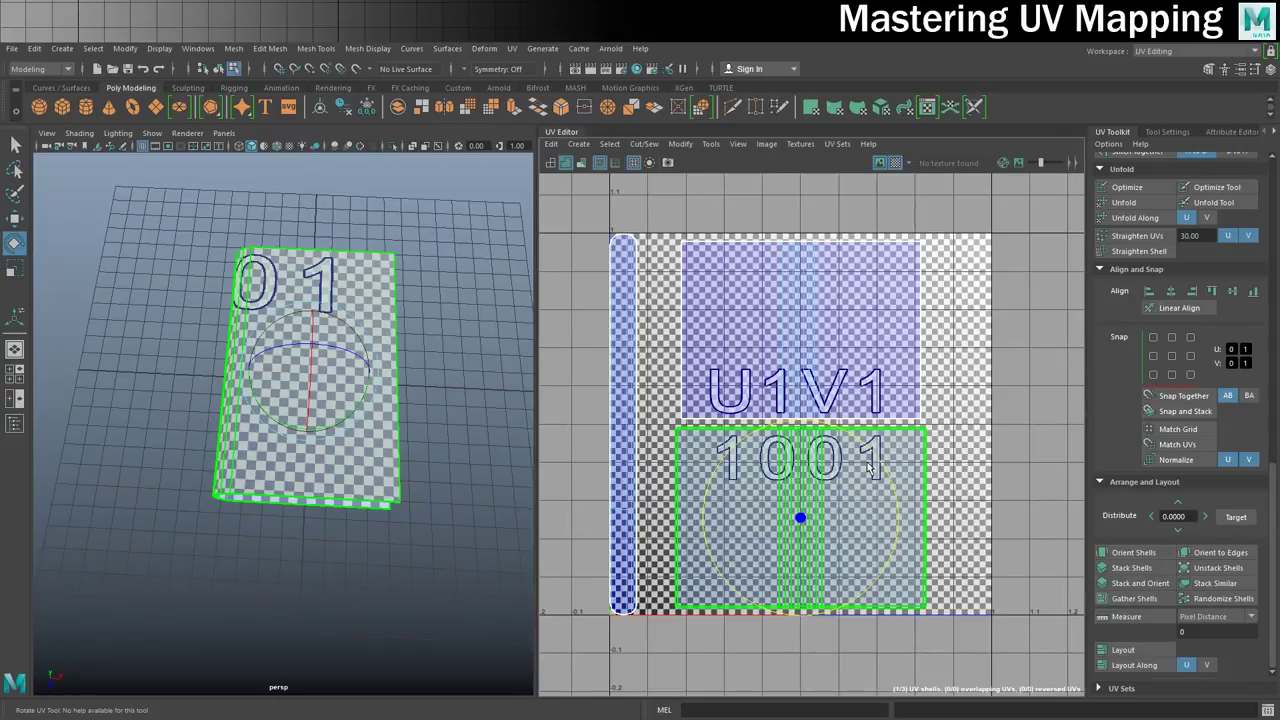
Hide the checker map and select the entire book, cover and pages, in object mode.
left_click(896, 162)
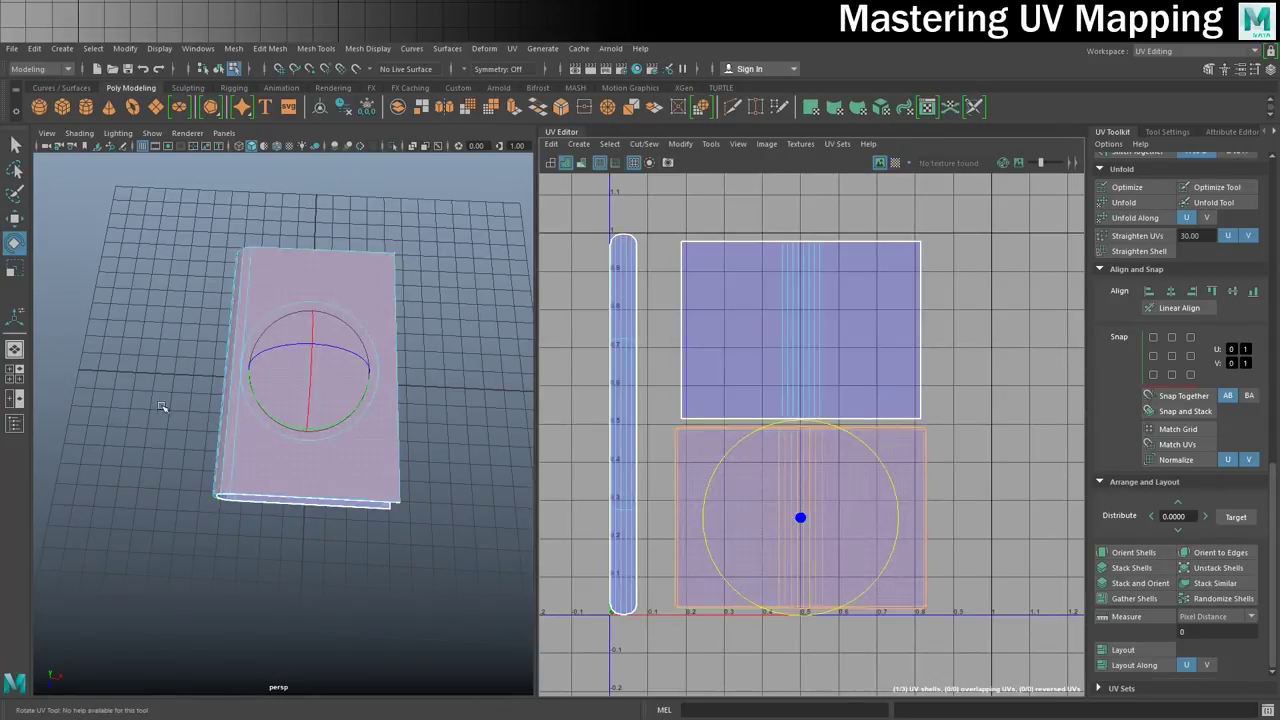
right_click_drag(261, 289, 318, 272)
left_click_drag(148, 220, 414, 540)
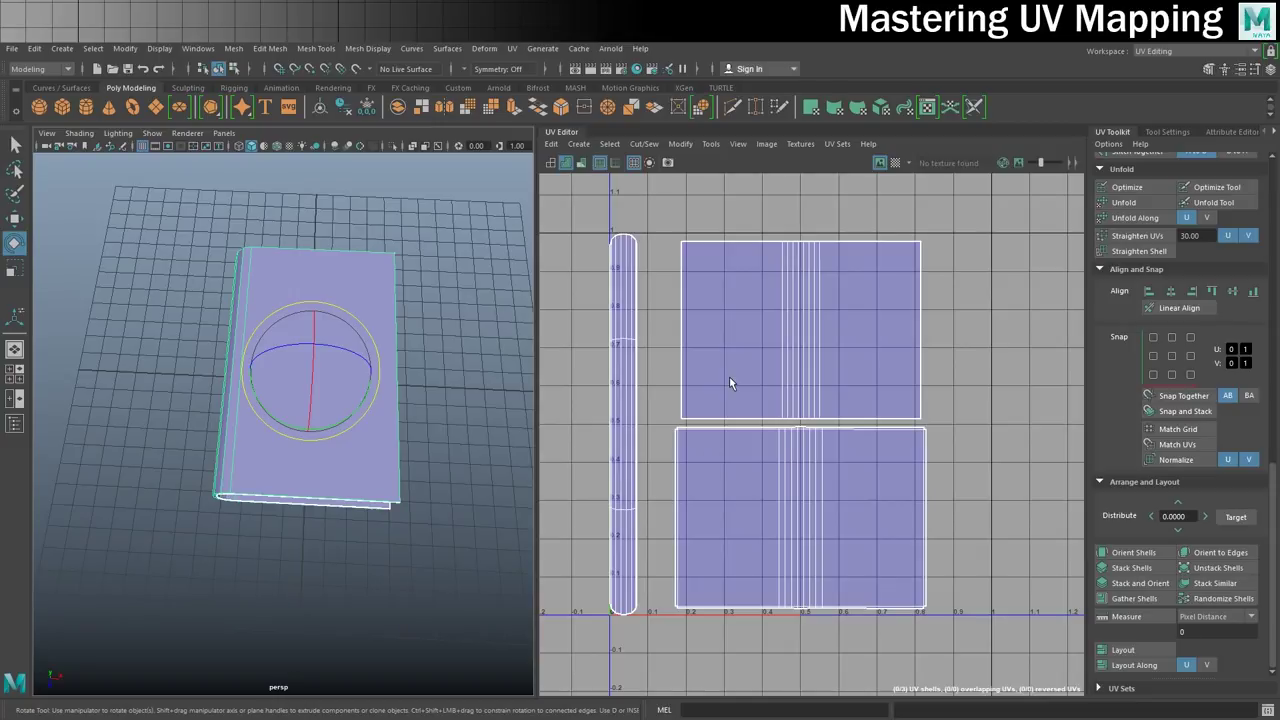
Open the UV Snapshot options for the selected book and move the dialog clear of the UV shells.
left_click(766, 143)
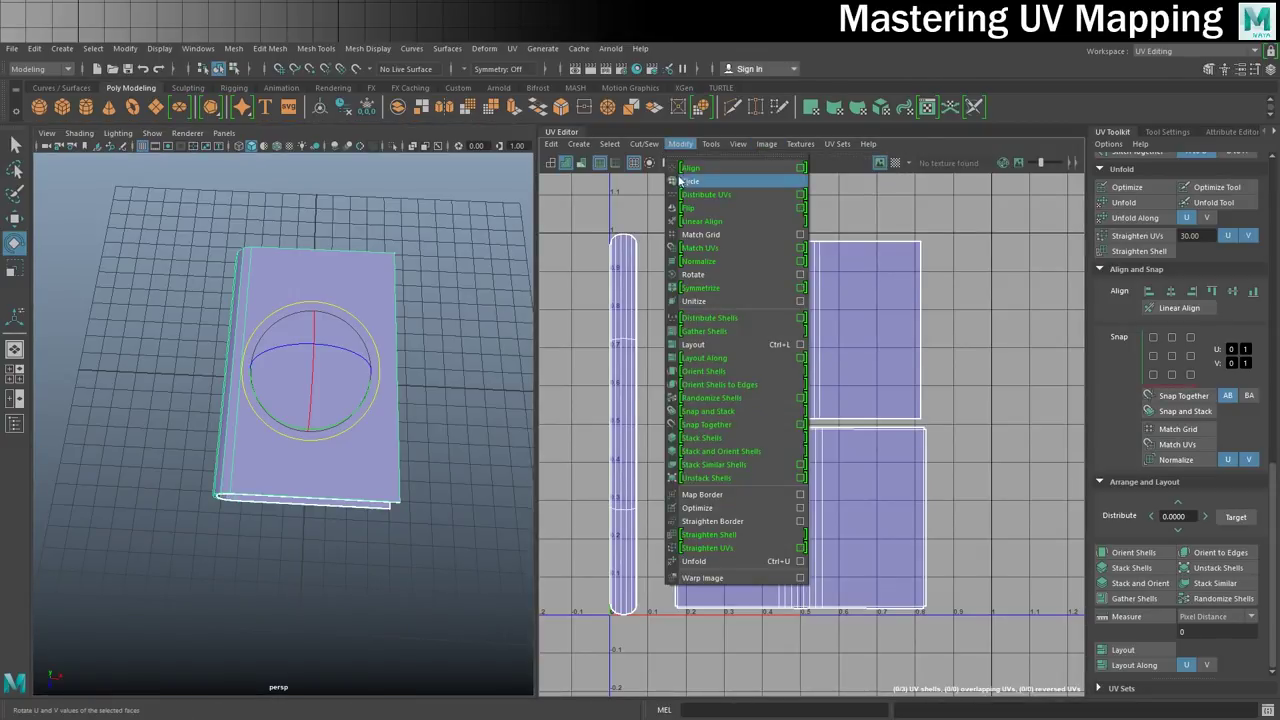
left_click(775, 142)
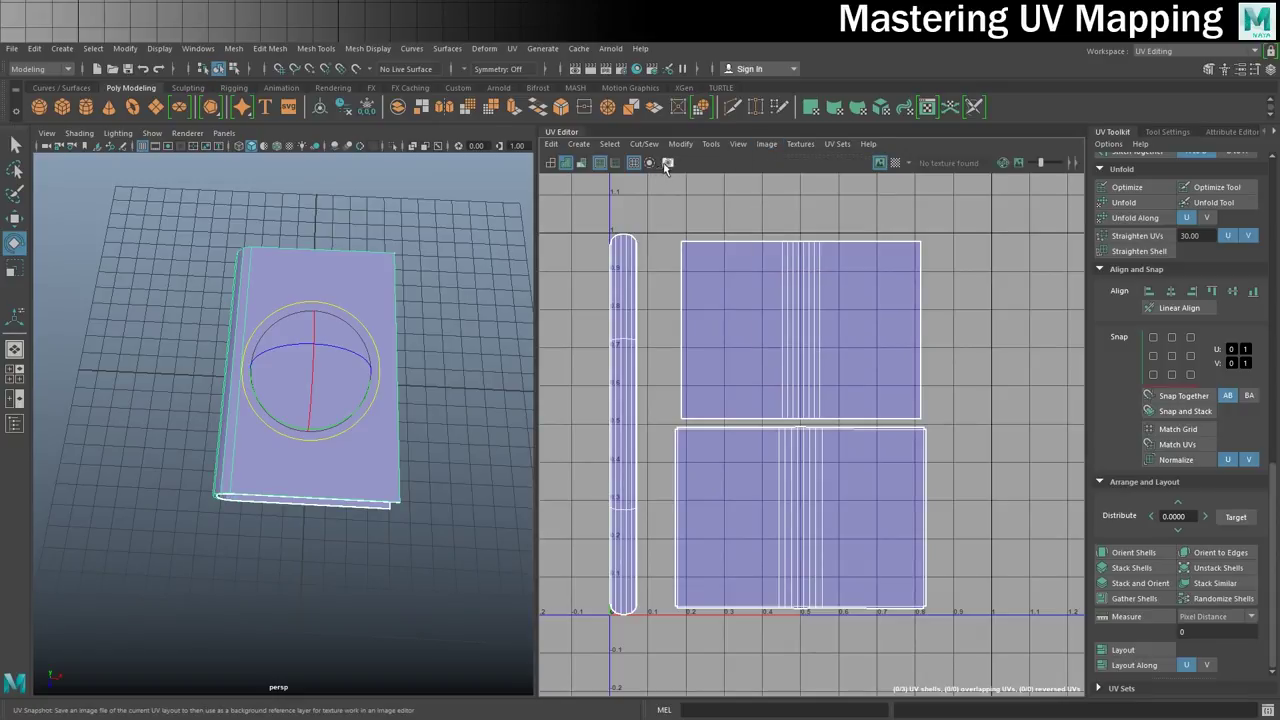
left_click_drag(757, 128, 490, 155)
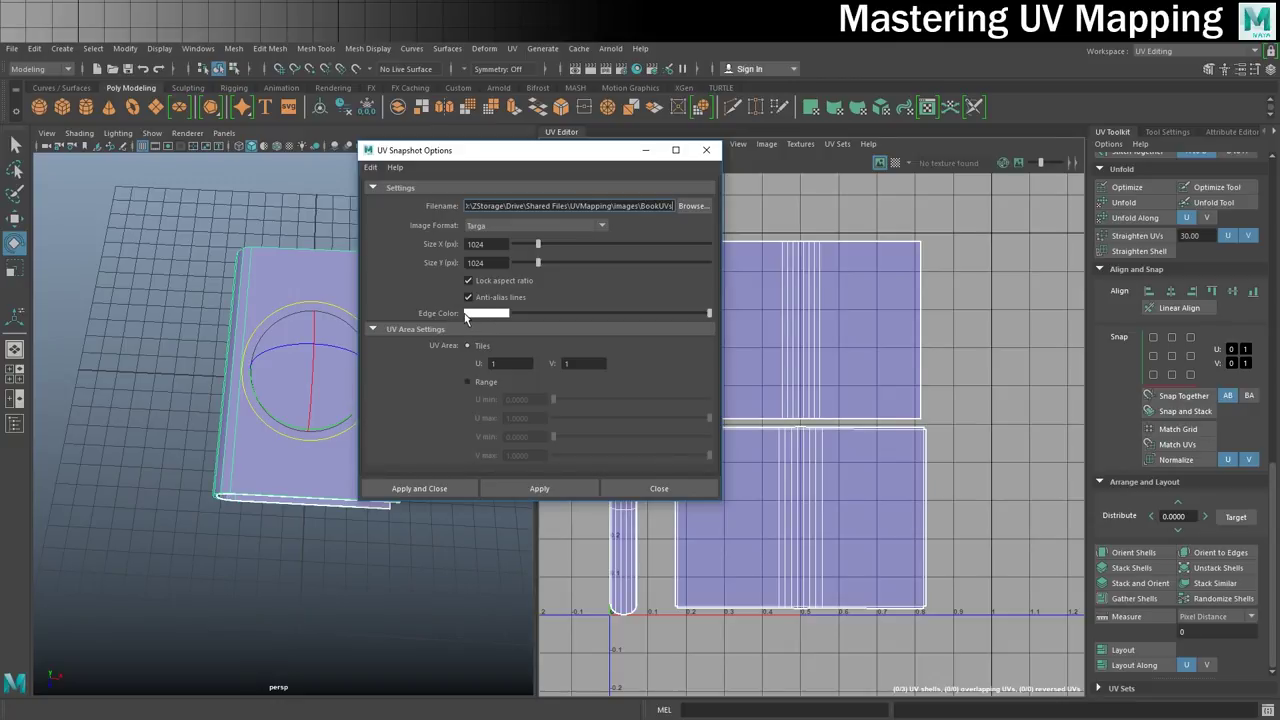
Export the book's UV snapshot as the 1024 × 1024 Targa image BookUVs and view it in Photoshop.
left_click(429, 488)
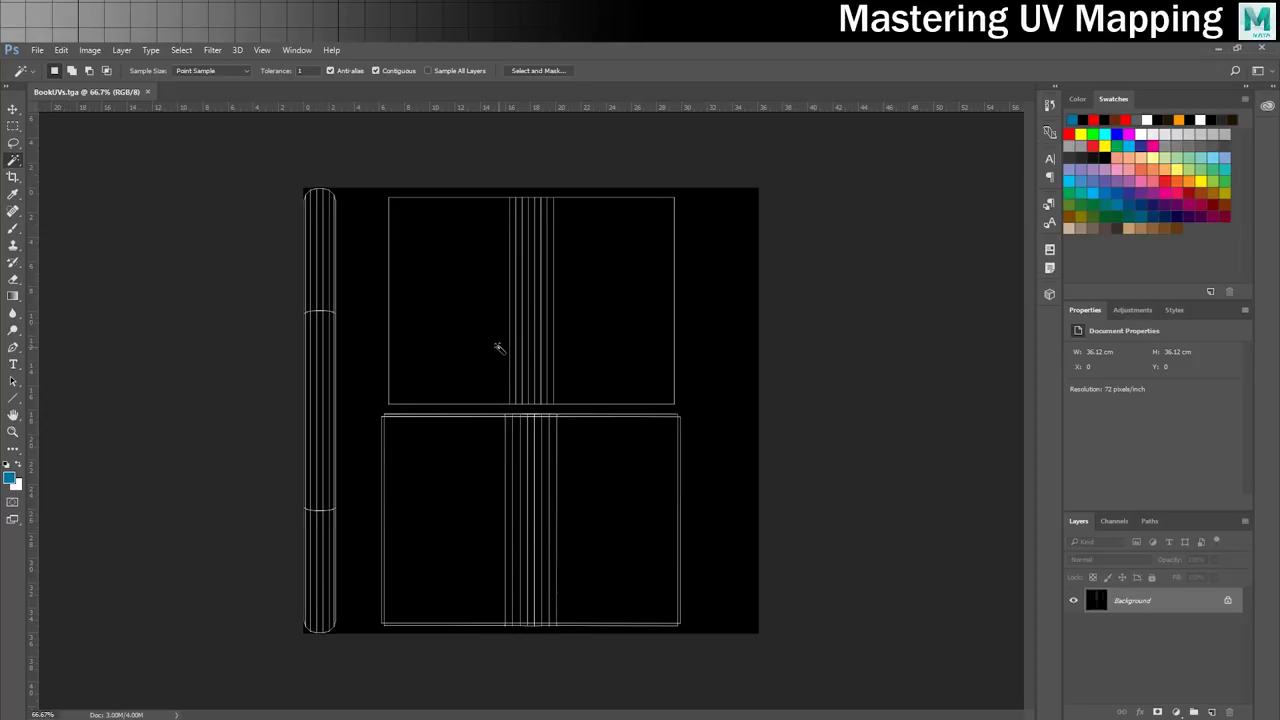
scroll(498, 347, "up", 2, "alt")
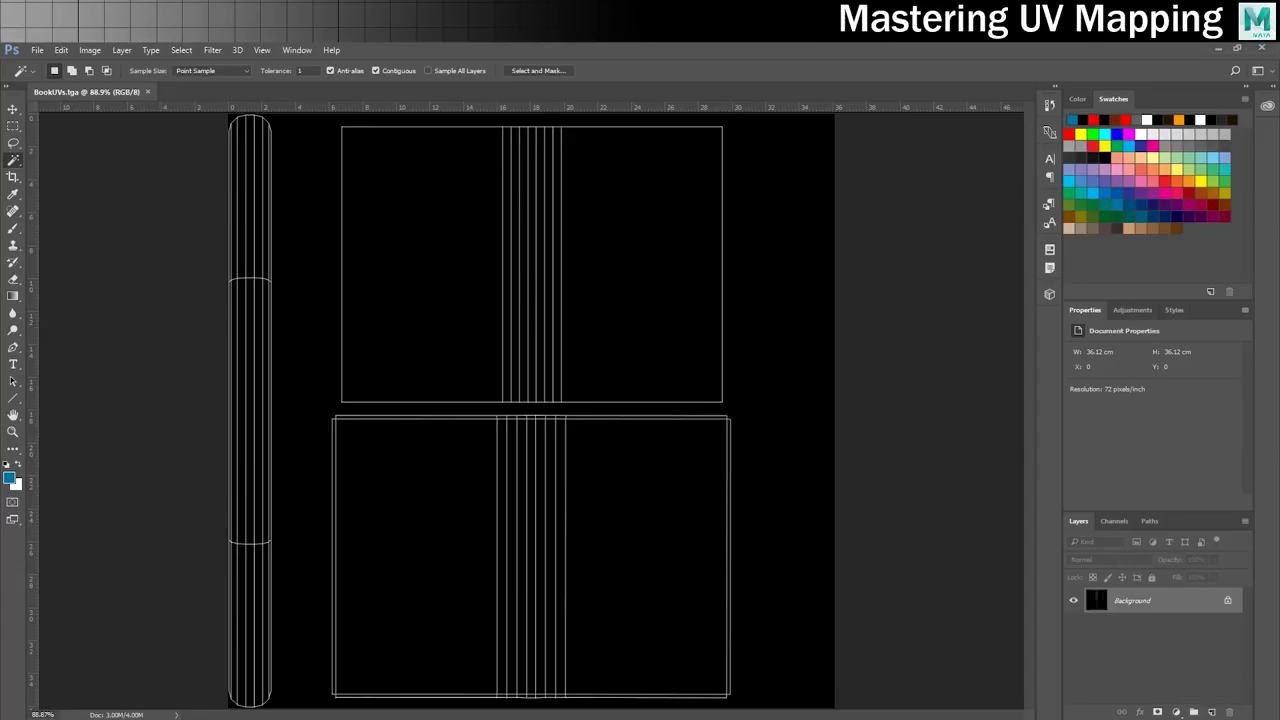
Switch to the sourceimages folder in File Explorer and open the Old Book Texture image in Photoshop.
mouse_move(82, 719)
left_click(82, 719)
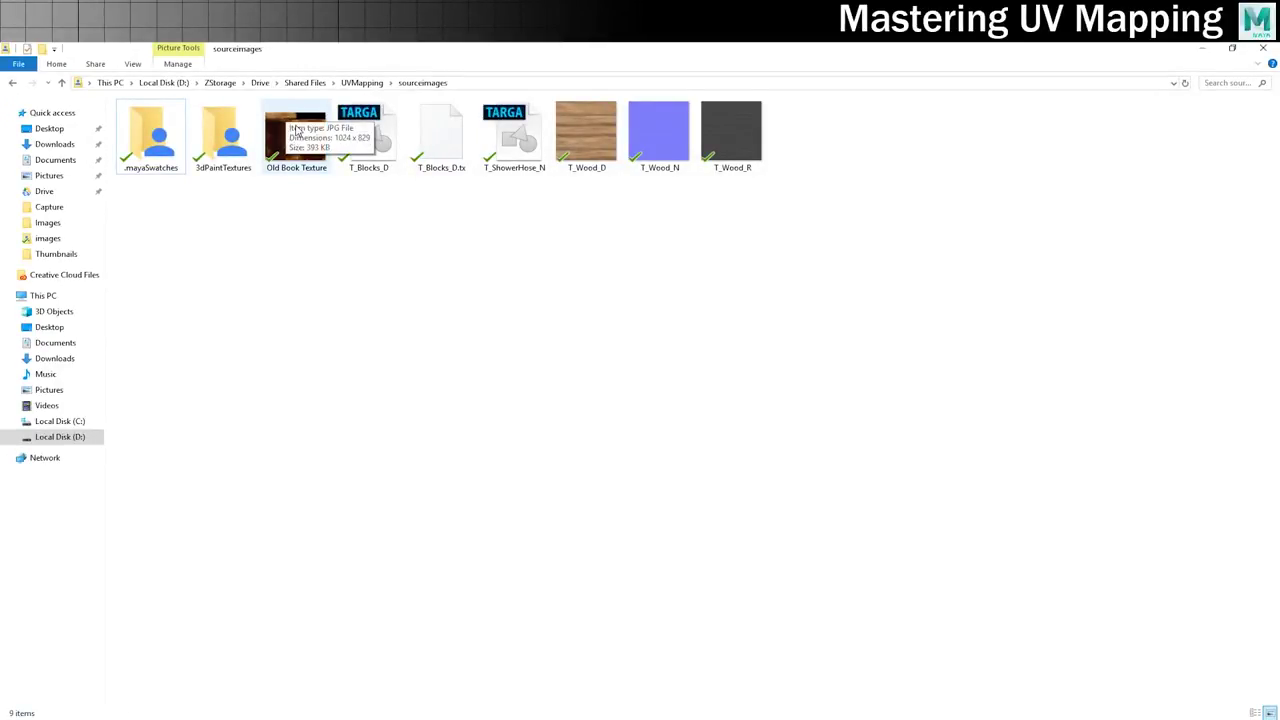
left_click_drag(297, 130, 187, 95)
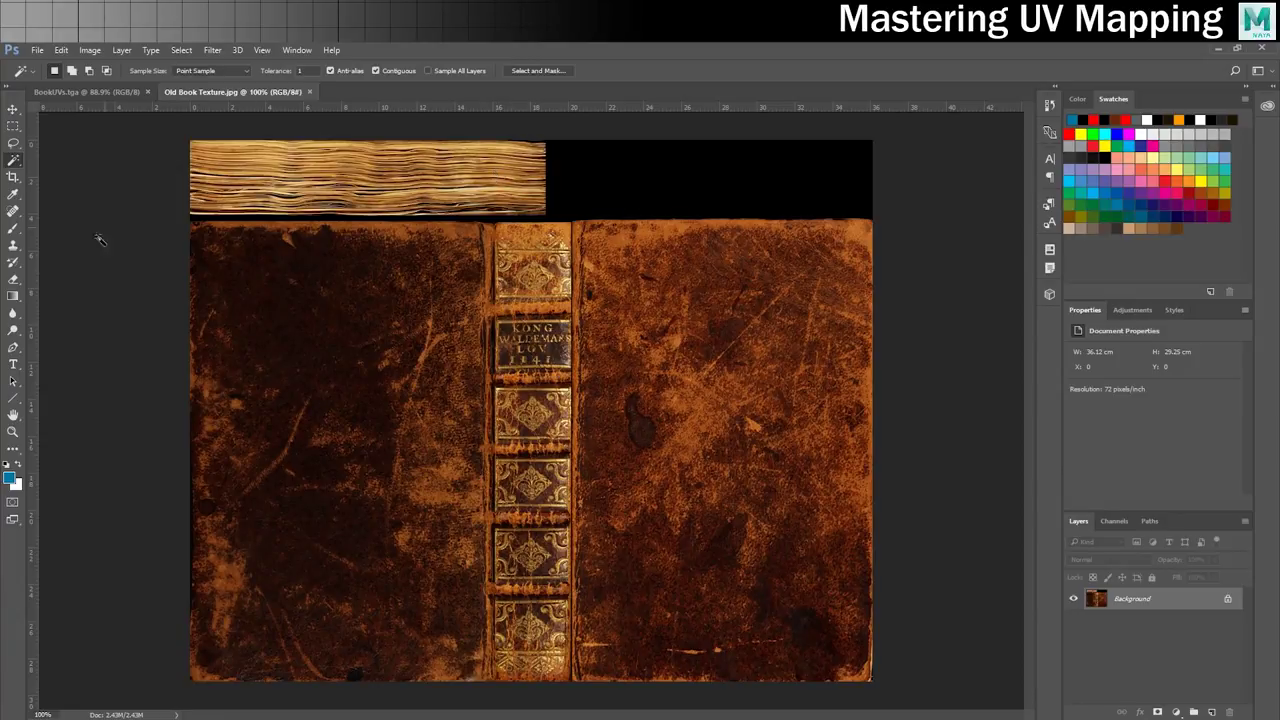
Add an empty layer to BookUVs.tga and duplicate its Background layer.
left_click(96, 92)
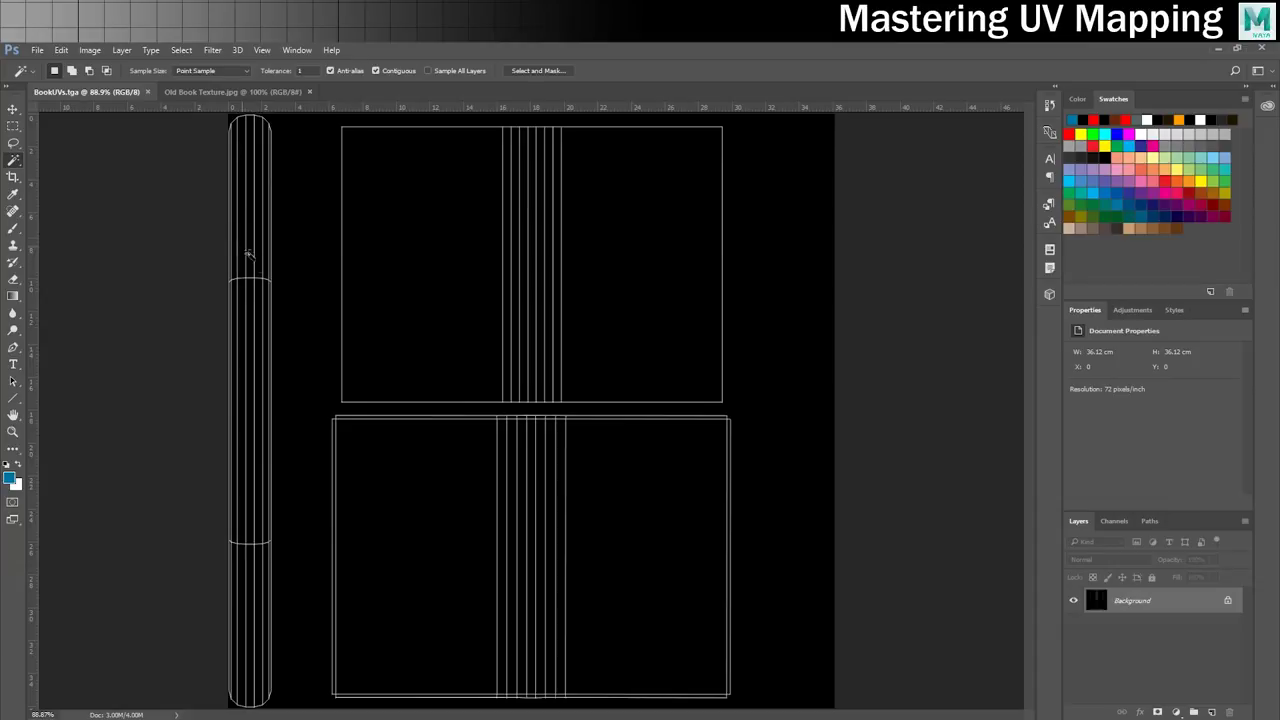
left_click(1211, 712)
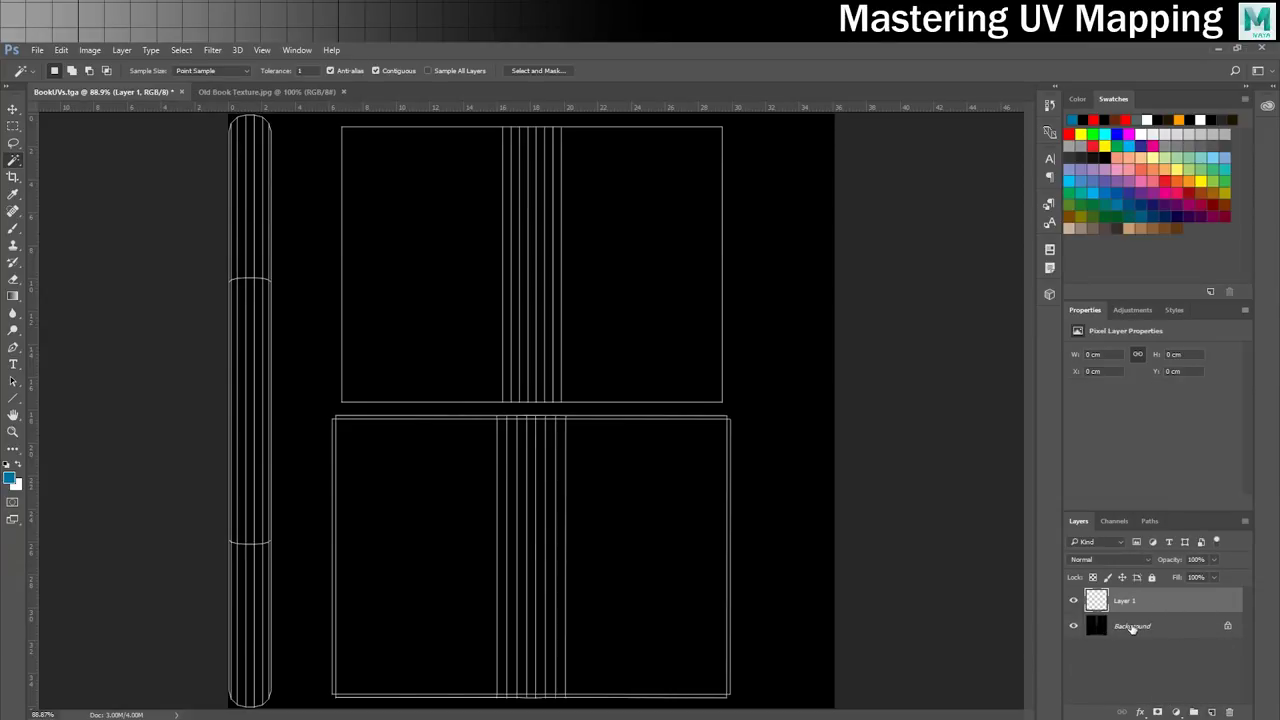
left_click_drag(1131, 628, 1212, 712)
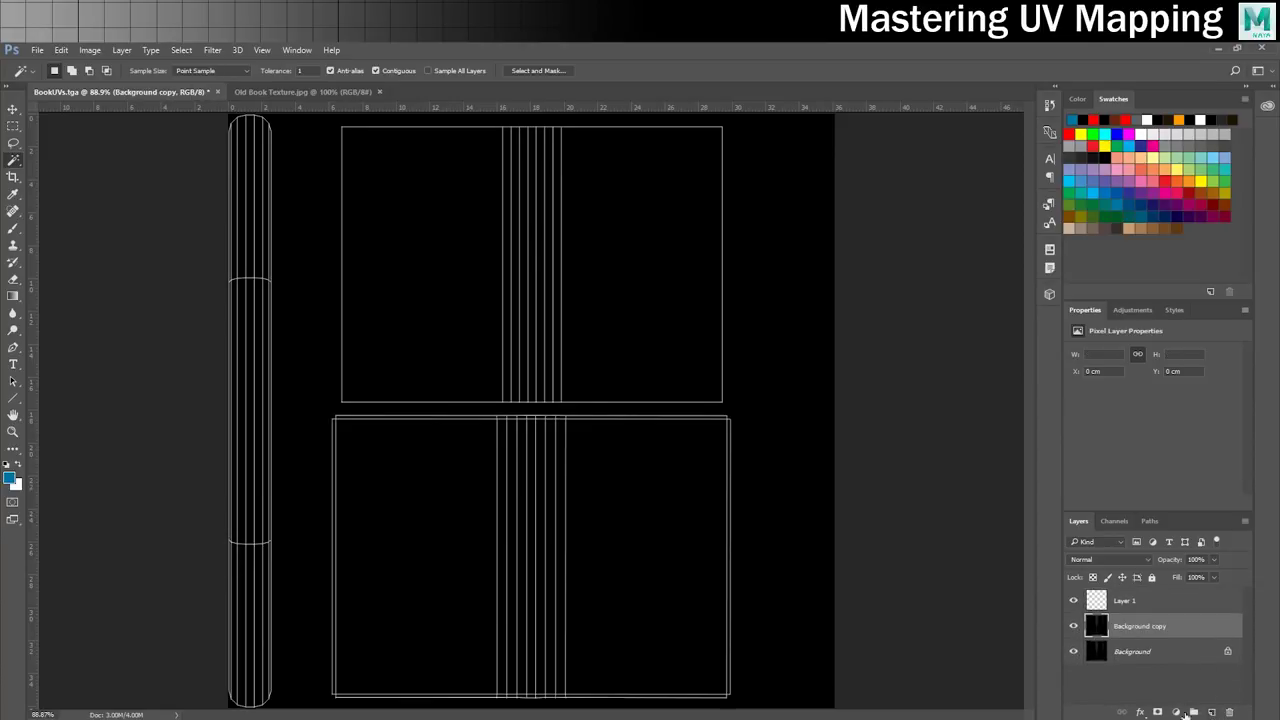
Place the background copy above the empty layer, rename it Lines and set its blend mode to Screen.
left_click_drag(1137, 632, 1135, 598)
double_click(1138, 601)
type("Lines")
key("Return")
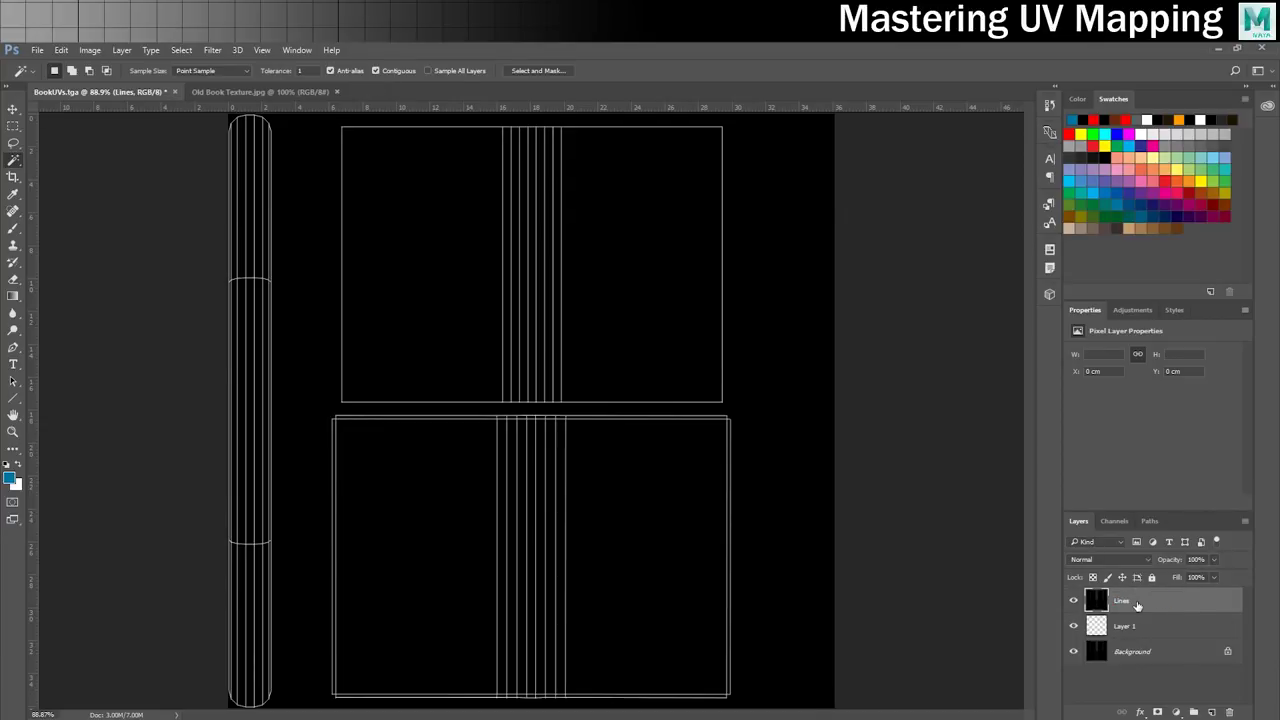
left_click(1103, 561)
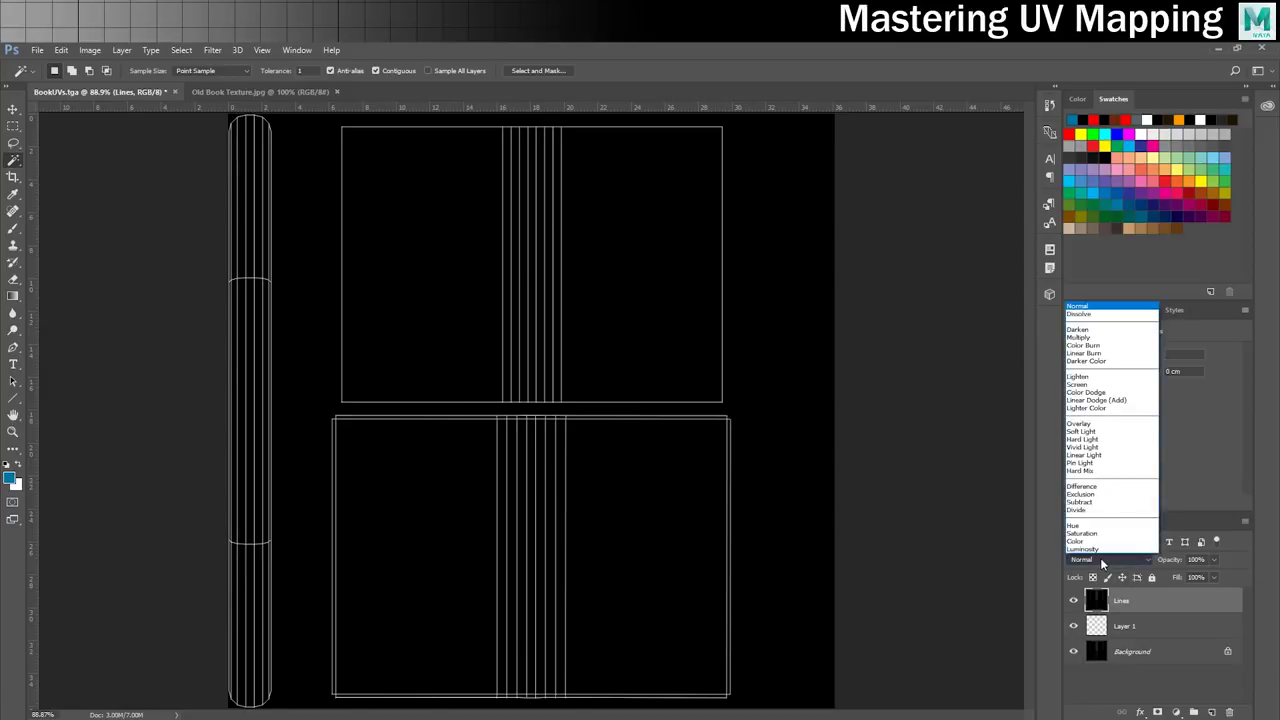
left_click(1084, 386)
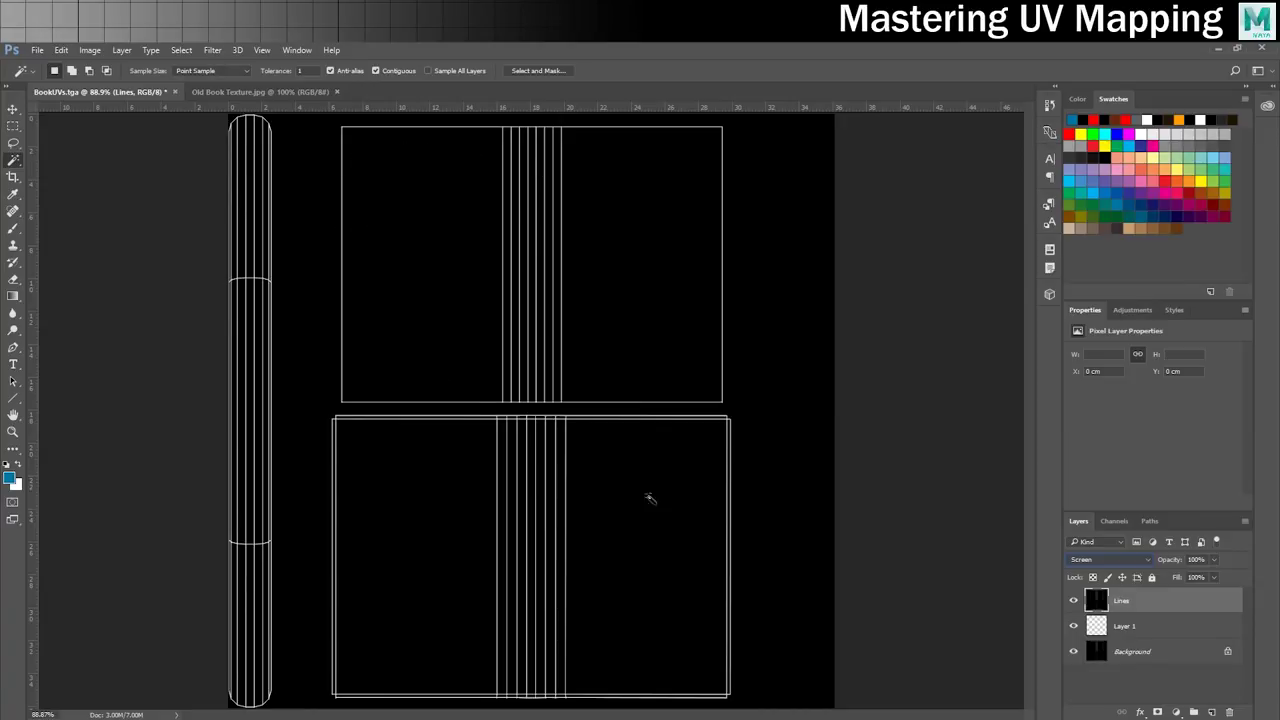
Copy the page-edge strip from Old Book Texture.jpg and paste it into Layer 1 of BookUVs.tga.
left_click(1152, 630)
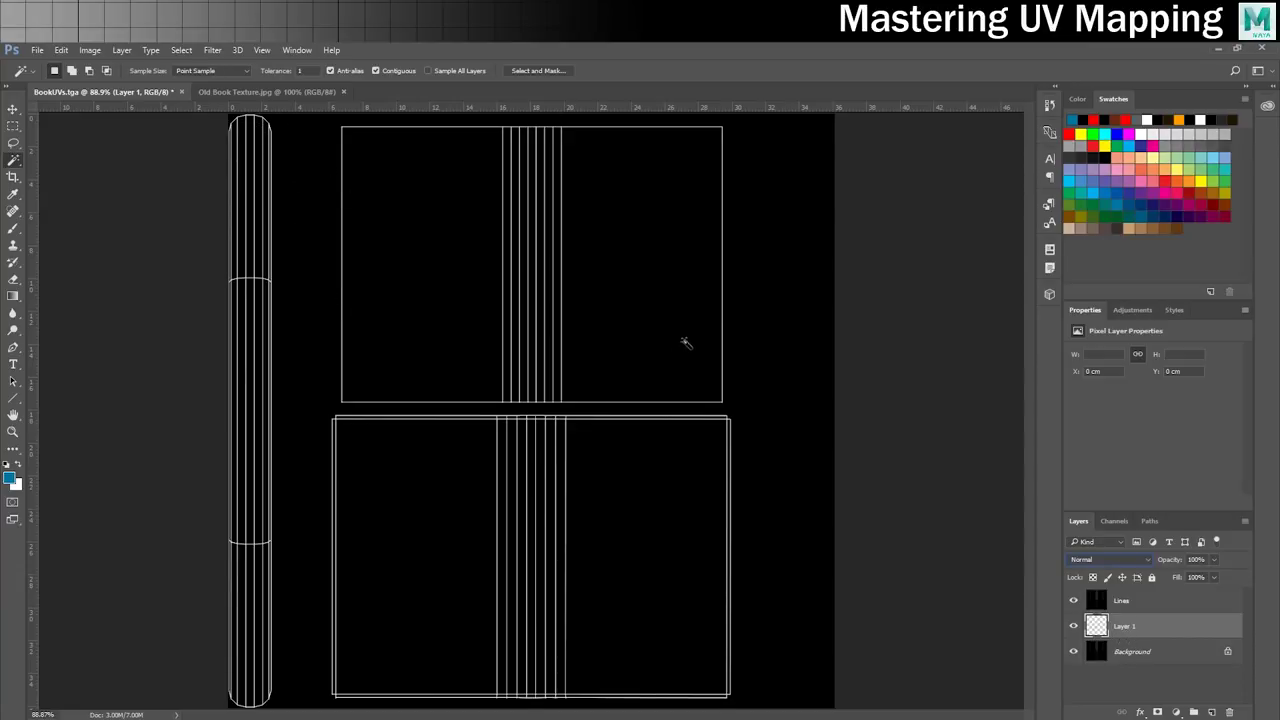
left_click(262, 92)
left_click(13, 126)
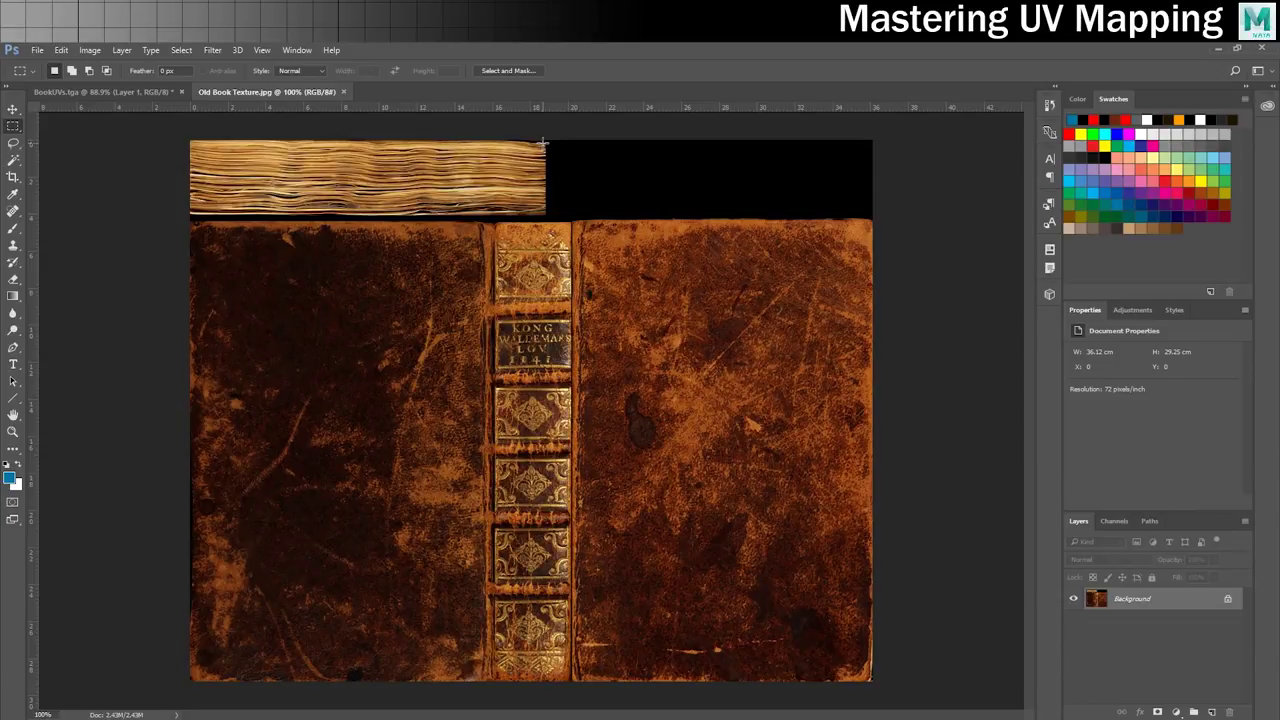
left_click_drag(543, 143, 173, 212)
left_click(100, 91)
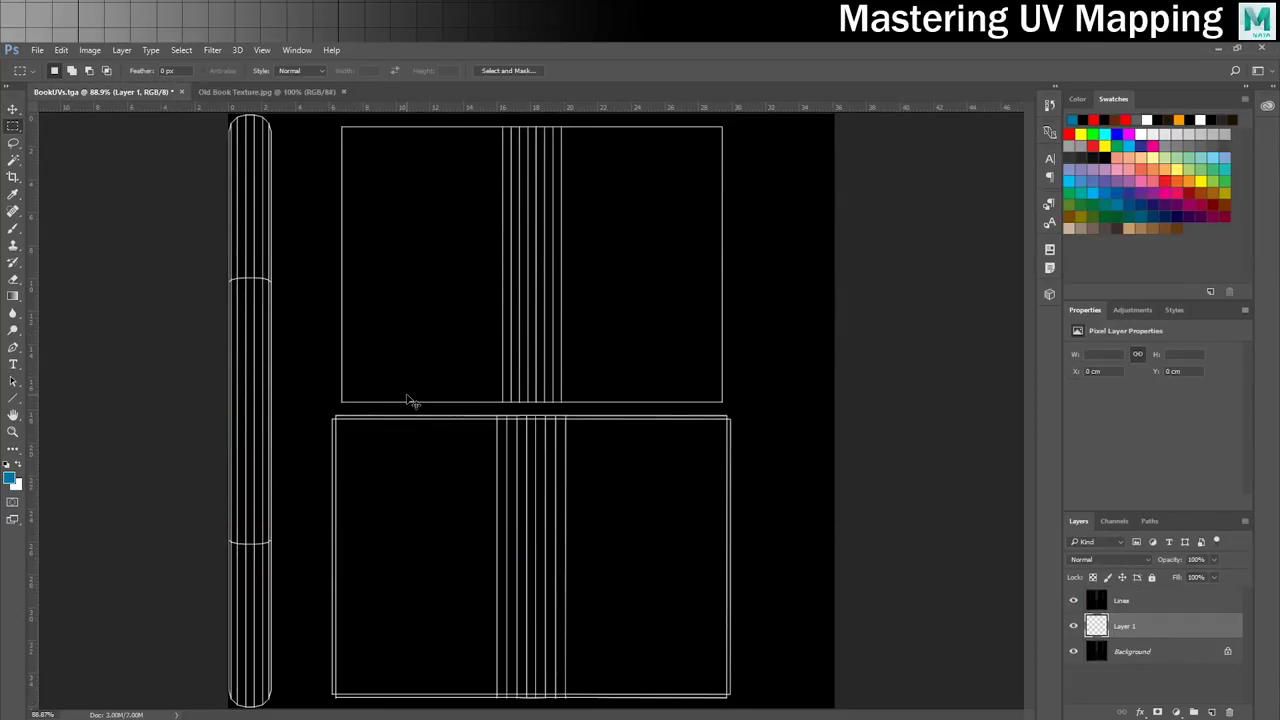
key("ctrl+v")
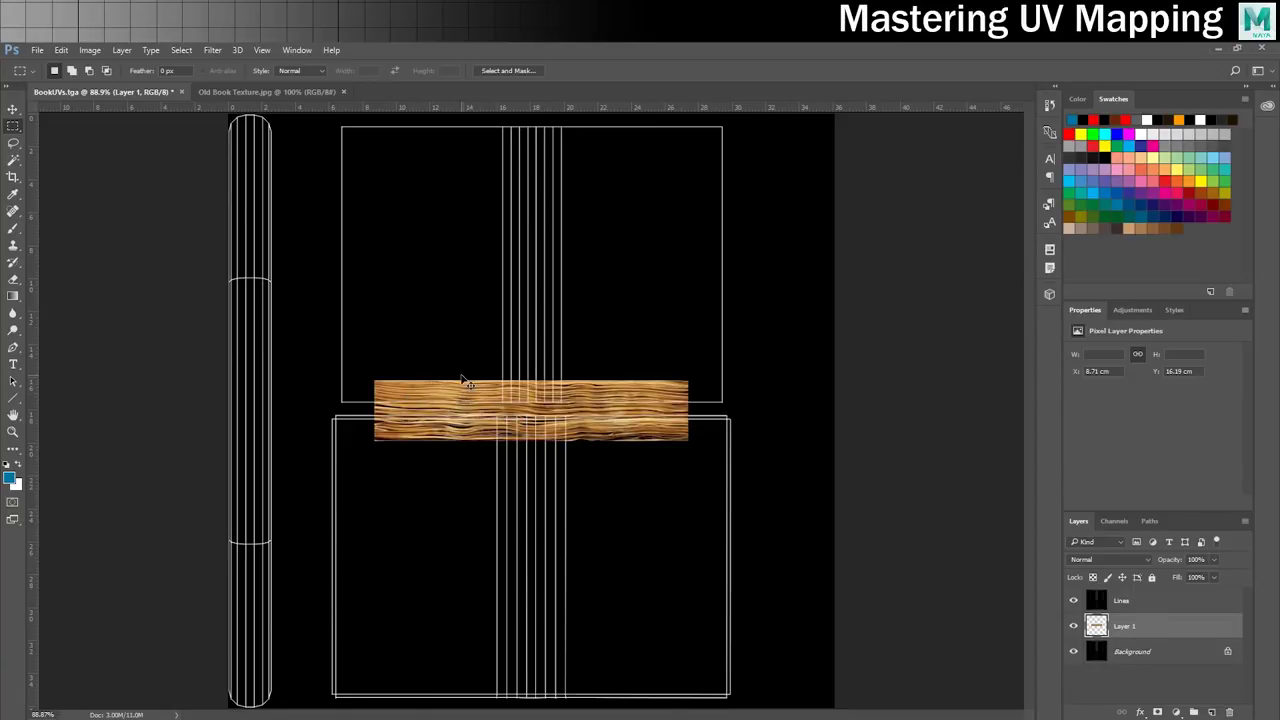
Rotate the page strip -90 degrees, move it over the narrow vertical UV shell and scale it to cover the whole shell.
key("ctrl+t")
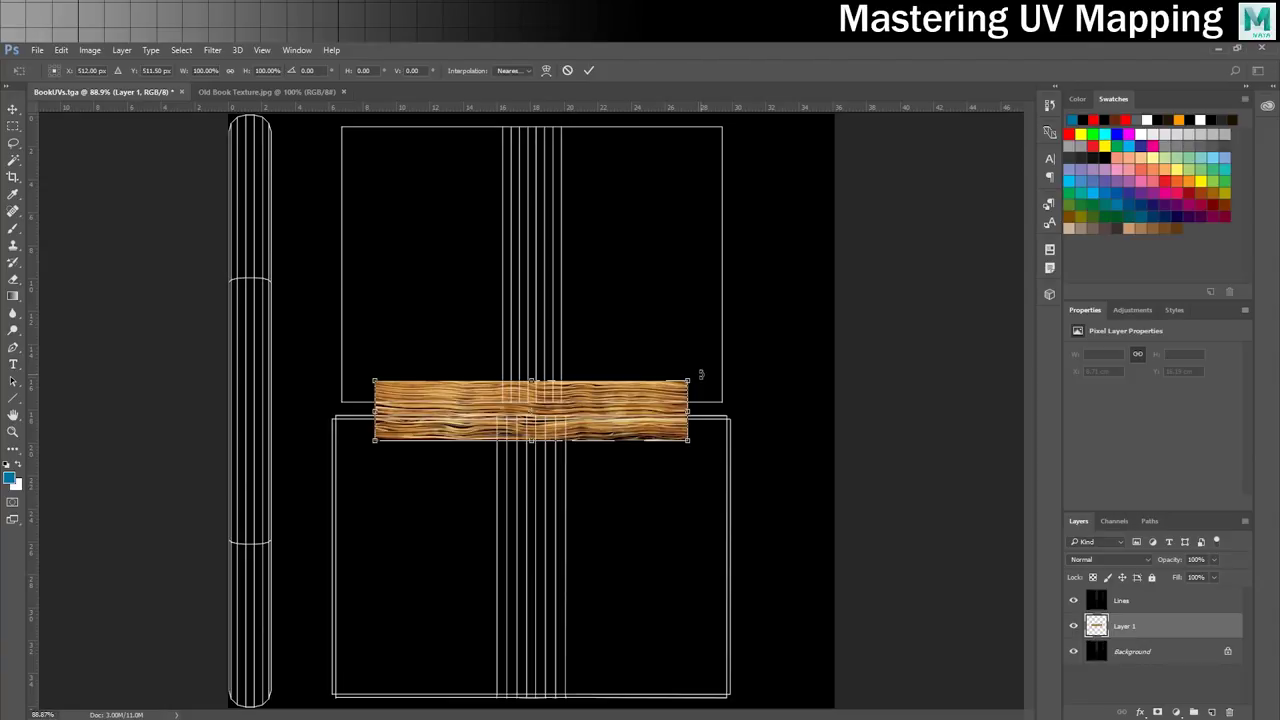
left_click_drag(686, 371, 260, 177)
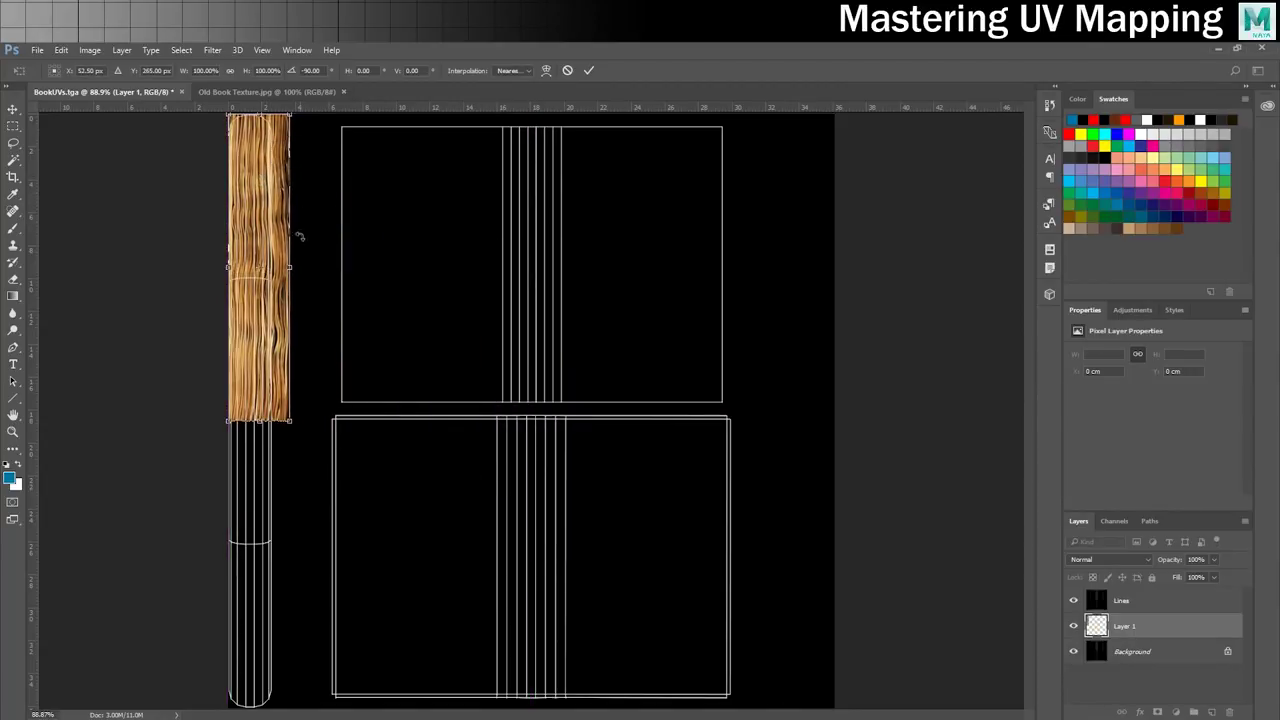
left_click_drag(292, 264, 278, 265)
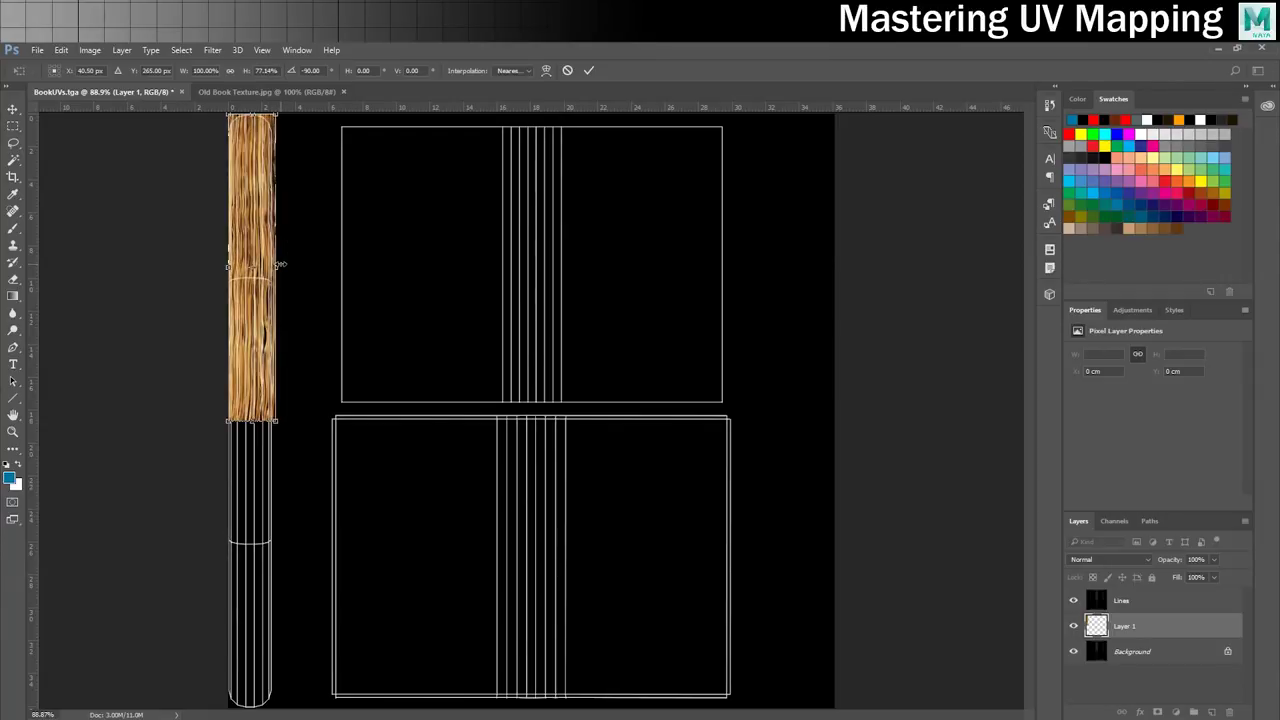
left_click_drag(251, 421, 206, 714)
key("Return")
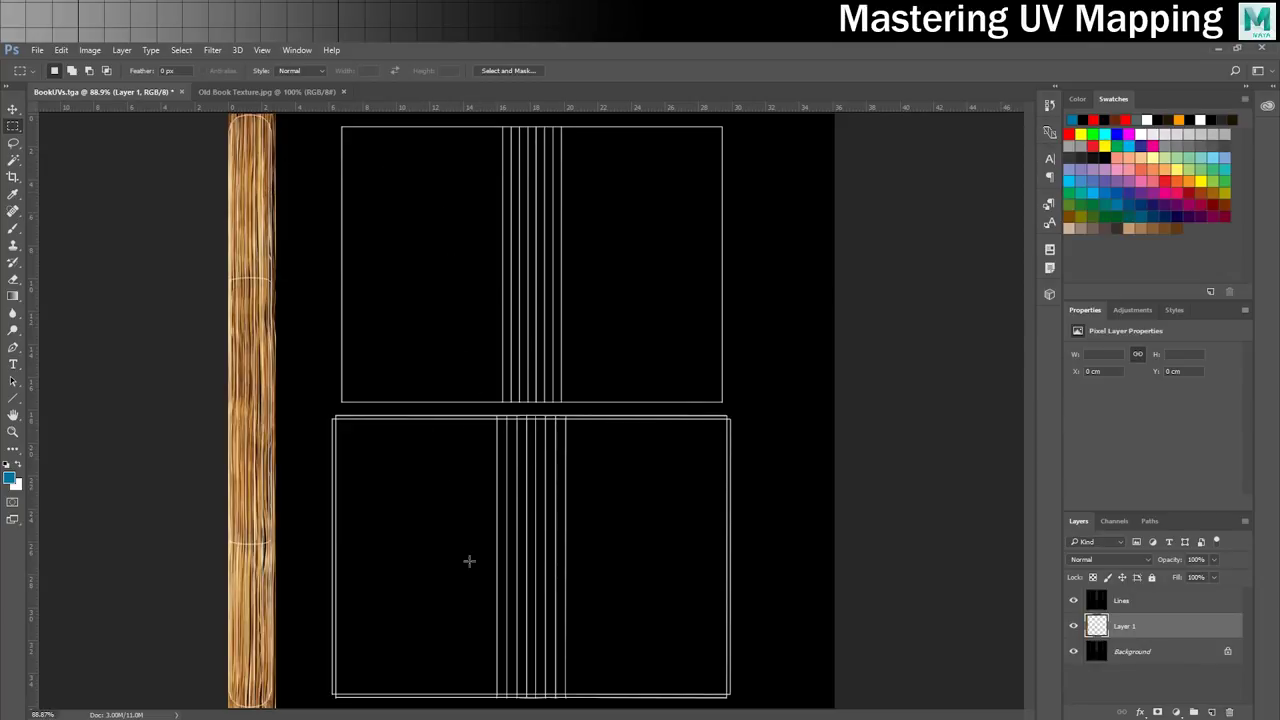
Copy the full leather cover with its spine from Old Book Texture.jpg and paste it into BookUVs.tga as a new layer.
left_click(240, 92)
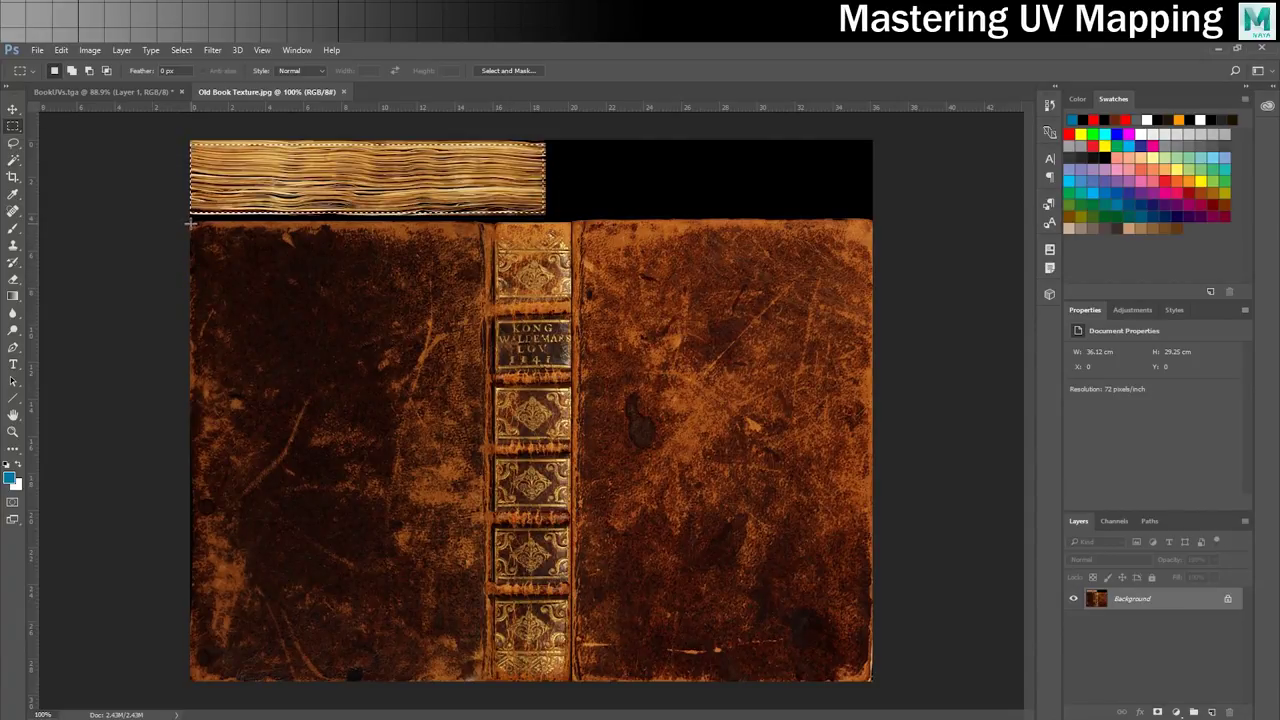
left_click_drag(190, 224, 893, 680)
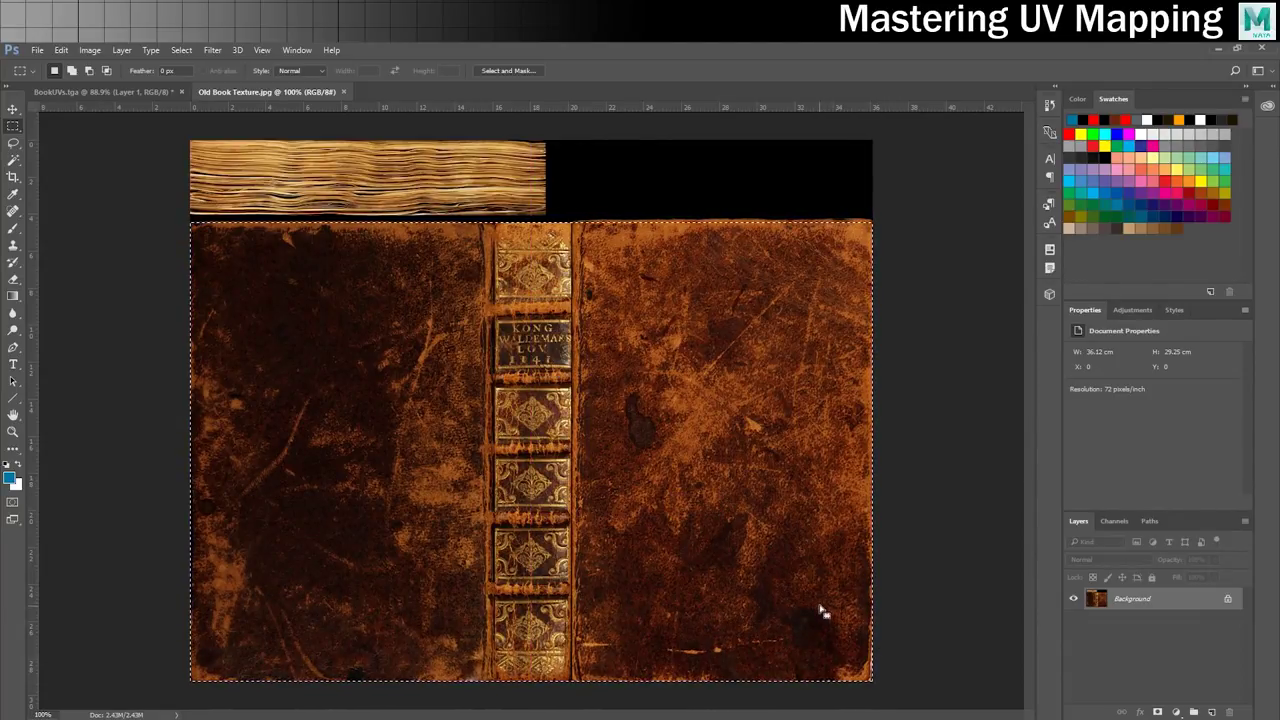
left_click(84, 93)
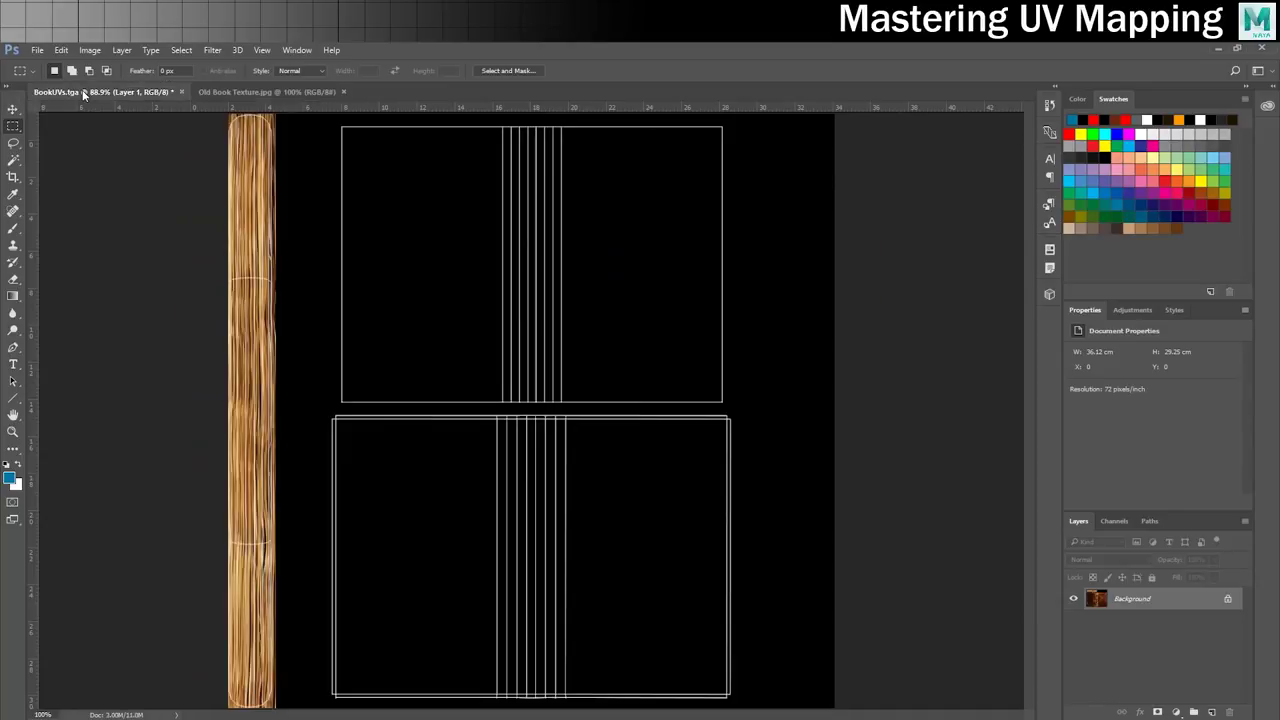
key("ctrl+v")
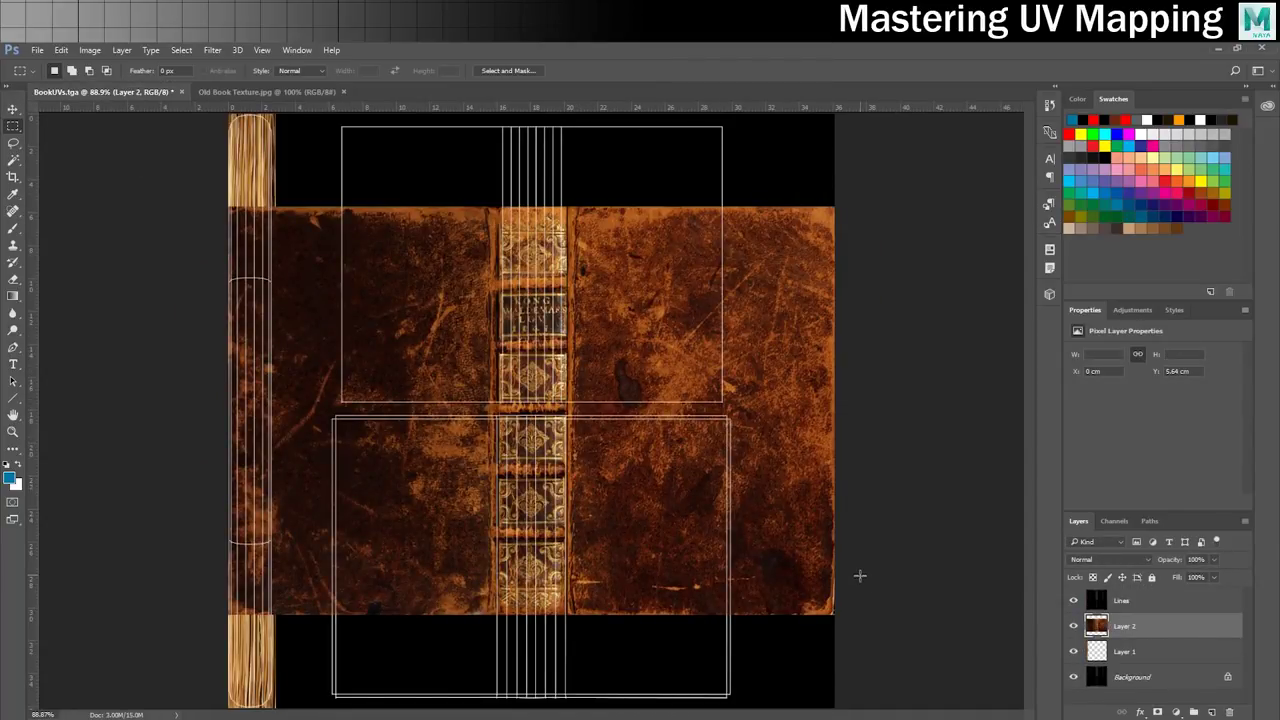
Move the cover texture onto the lower book UV shell and scale it to 66.99% width and 70.41% height.
key("ctrl+t")
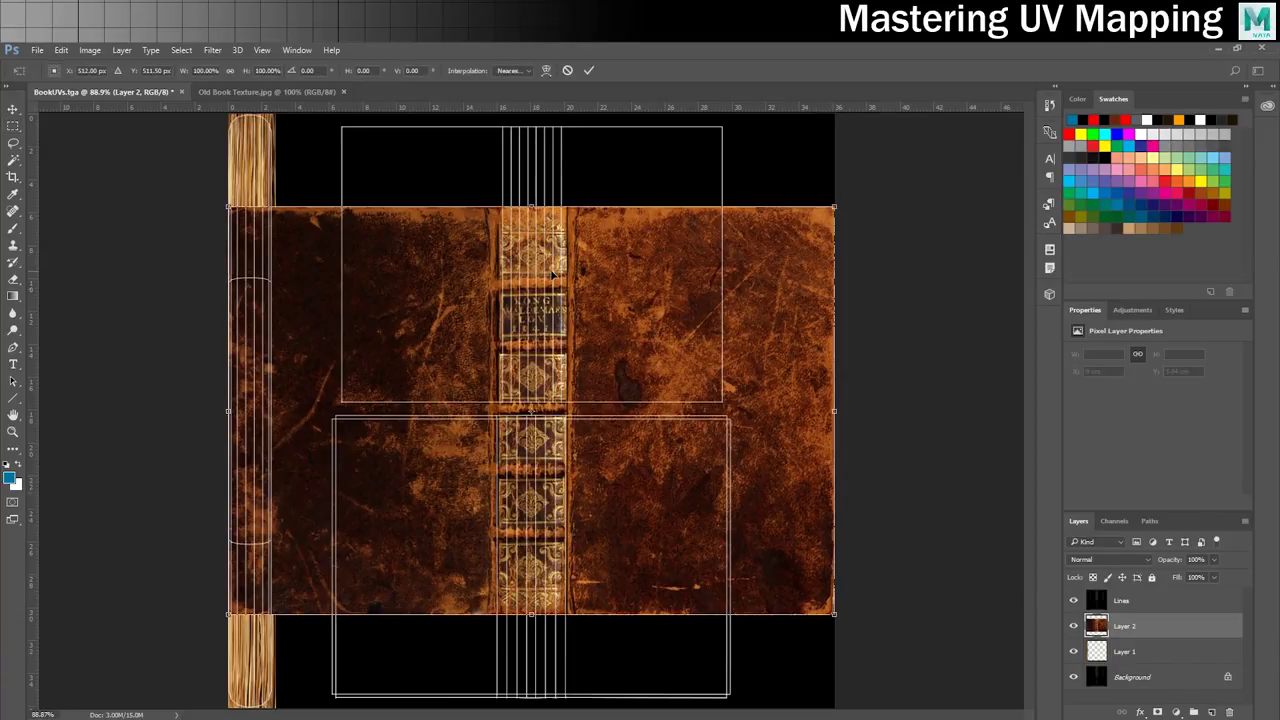
left_click_drag(450, 273, 539, 358)
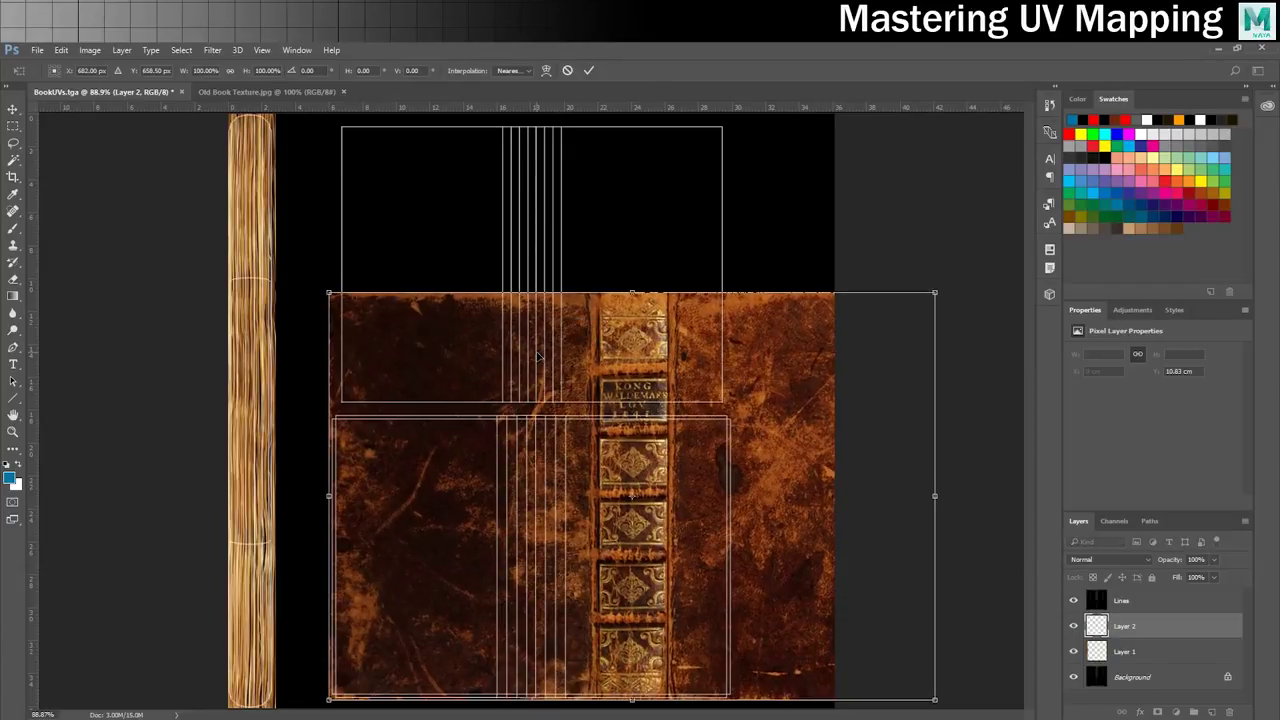
scroll(486, 594, "up", 2, "alt")
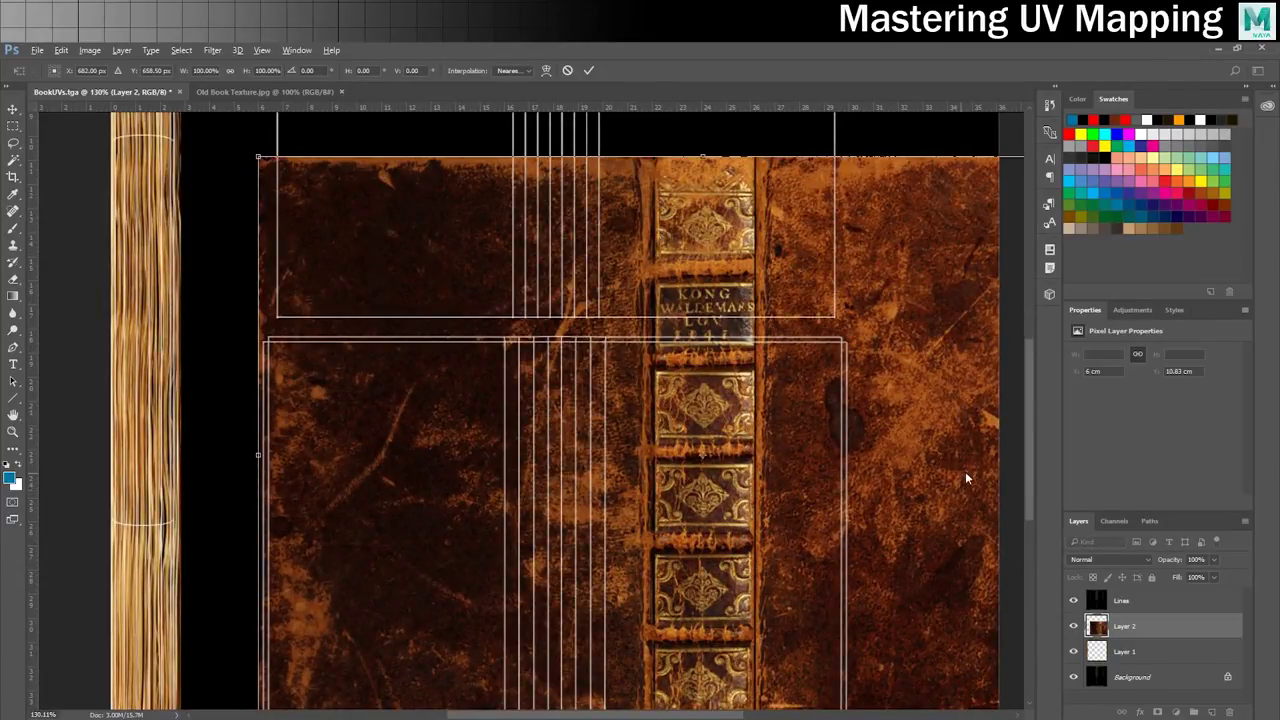
scroll(892, 463, "down", 2, "alt")
scroll(837, 480, "up", 1, "alt")
scroll(831, 480, "down", 1, "alt")
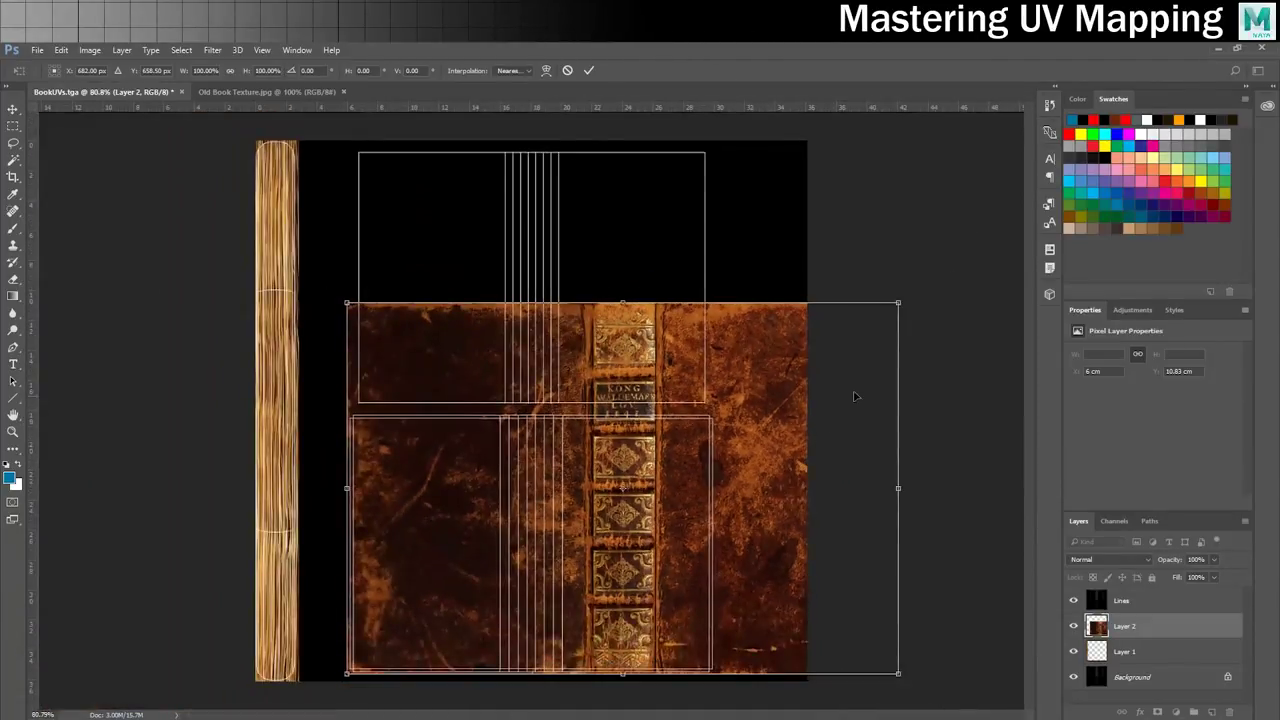
left_click_drag(898, 302, 718, 408, "shift")
left_click_drag(735, 543, 716, 543)
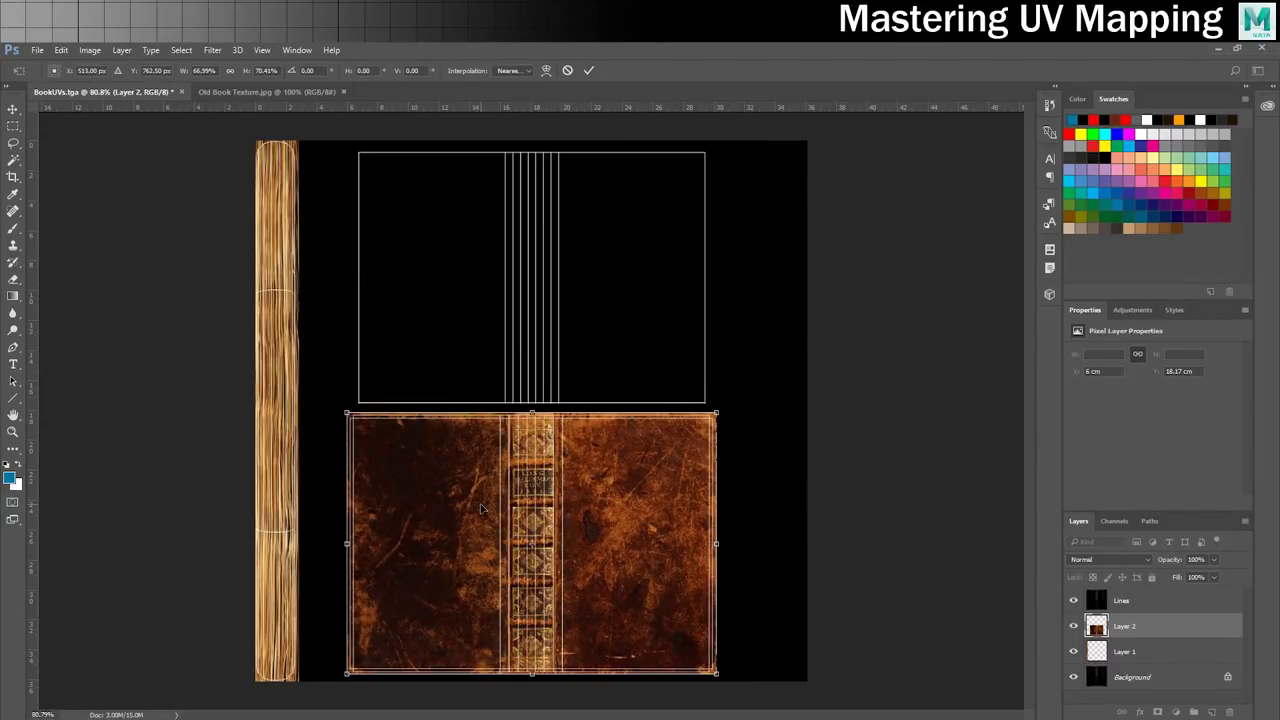
scroll(498, 573, "up", 5, "alt")
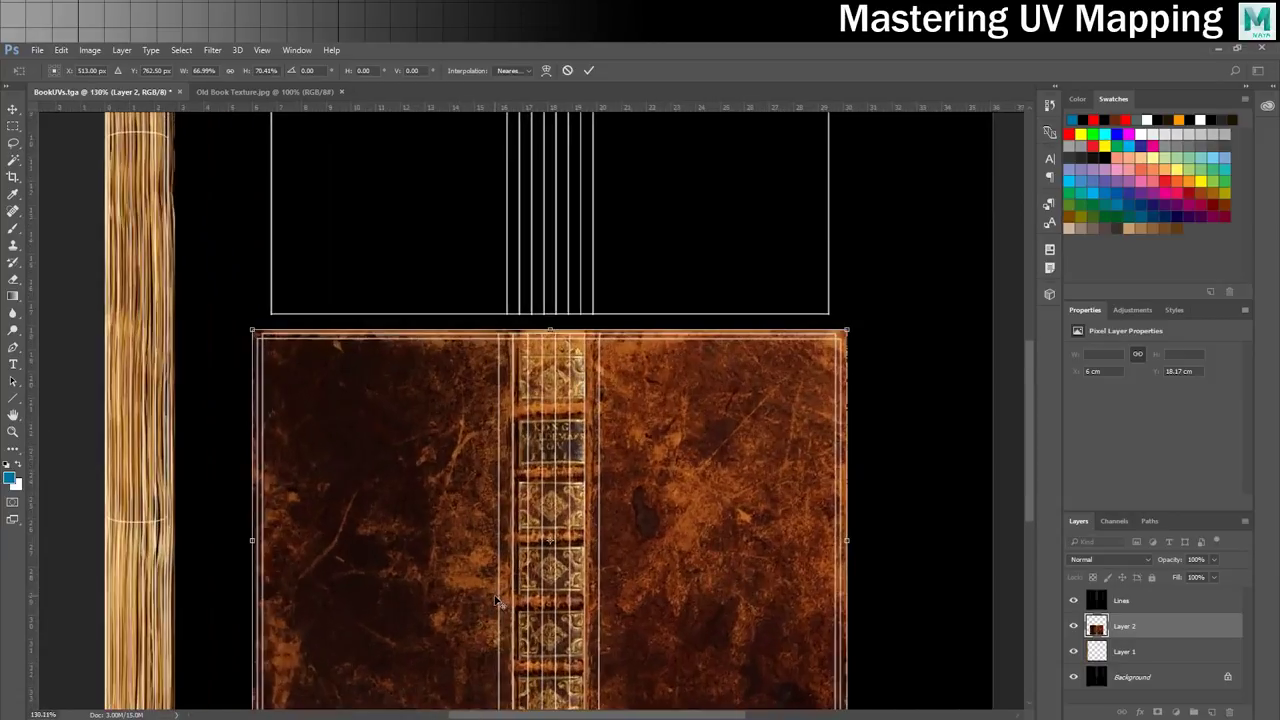
left_click_drag(1028, 391, 1025, 432)
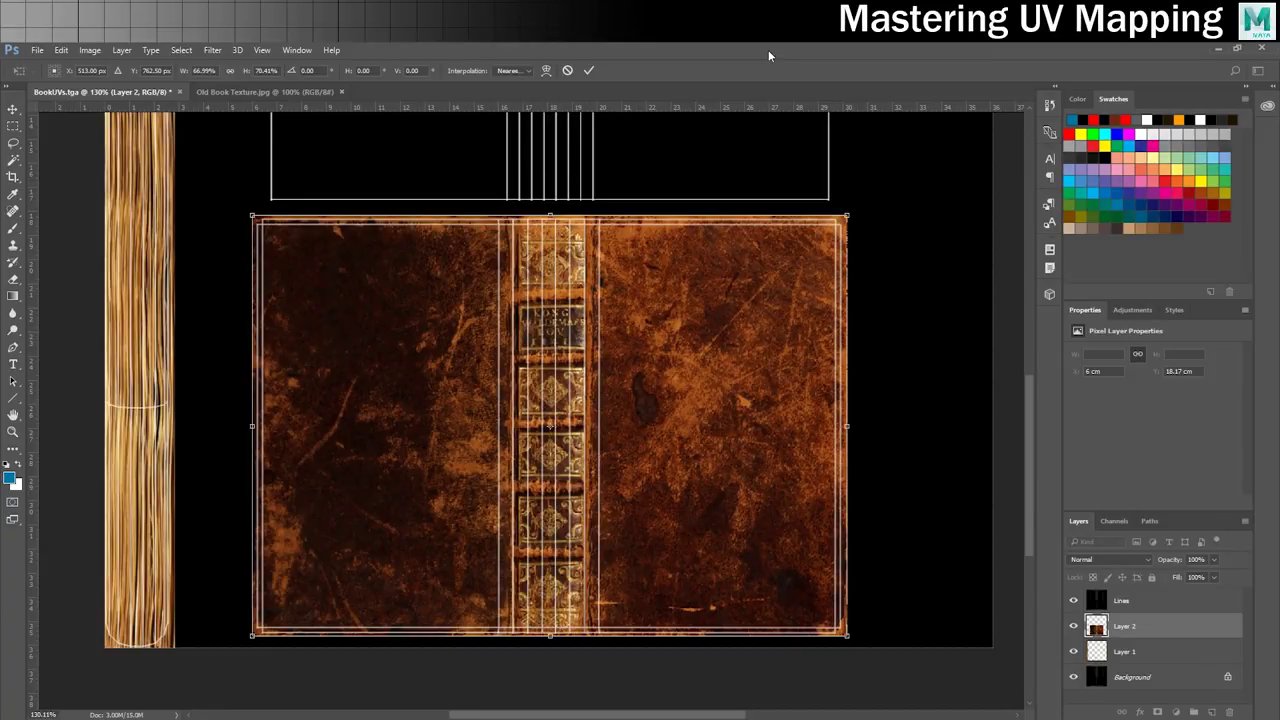
key("Return")
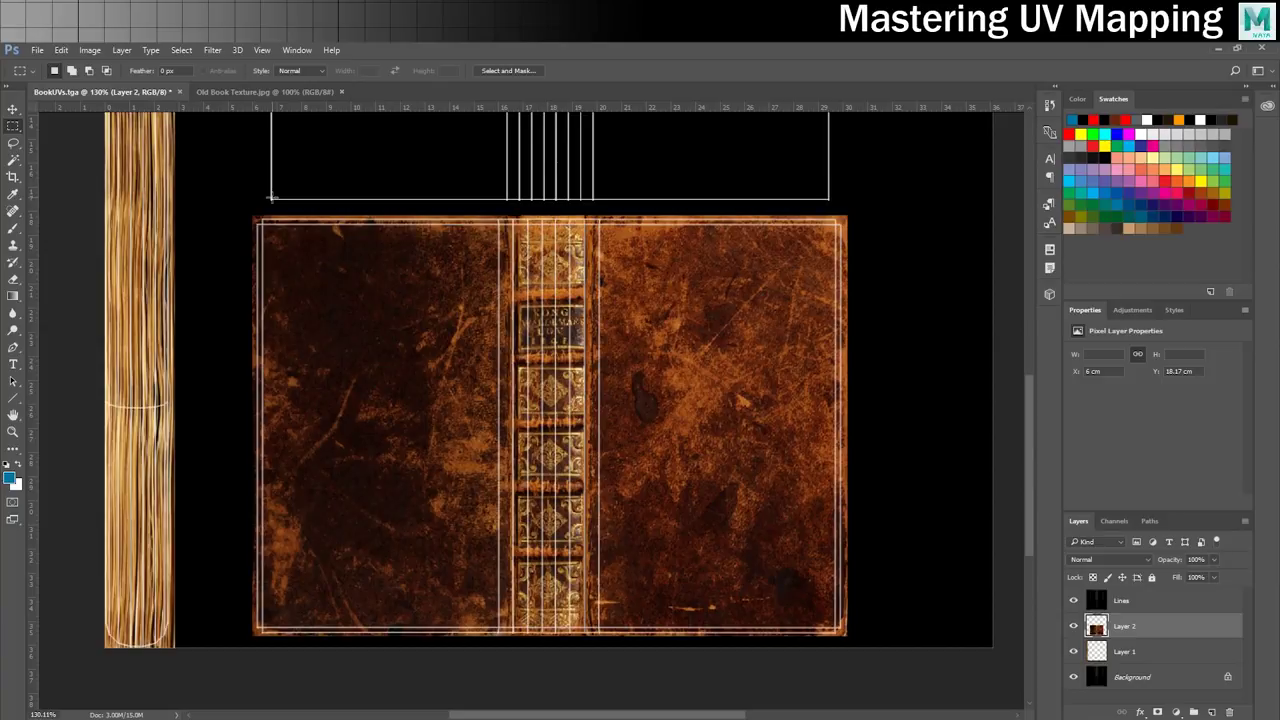
Narrow the cover texture to 94.02% width from its right side so the spine's left edge meets the spine UV lines.
key("ctrl+t")
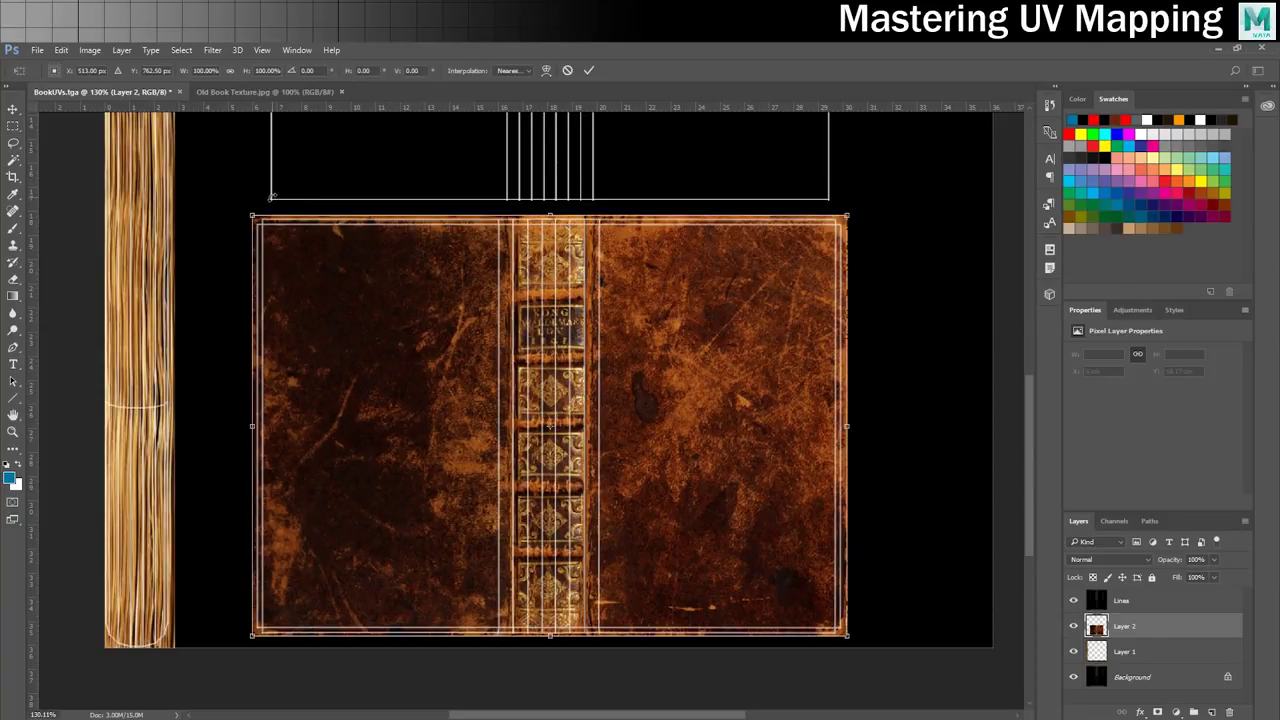
left_click_drag(848, 425, 806, 425)
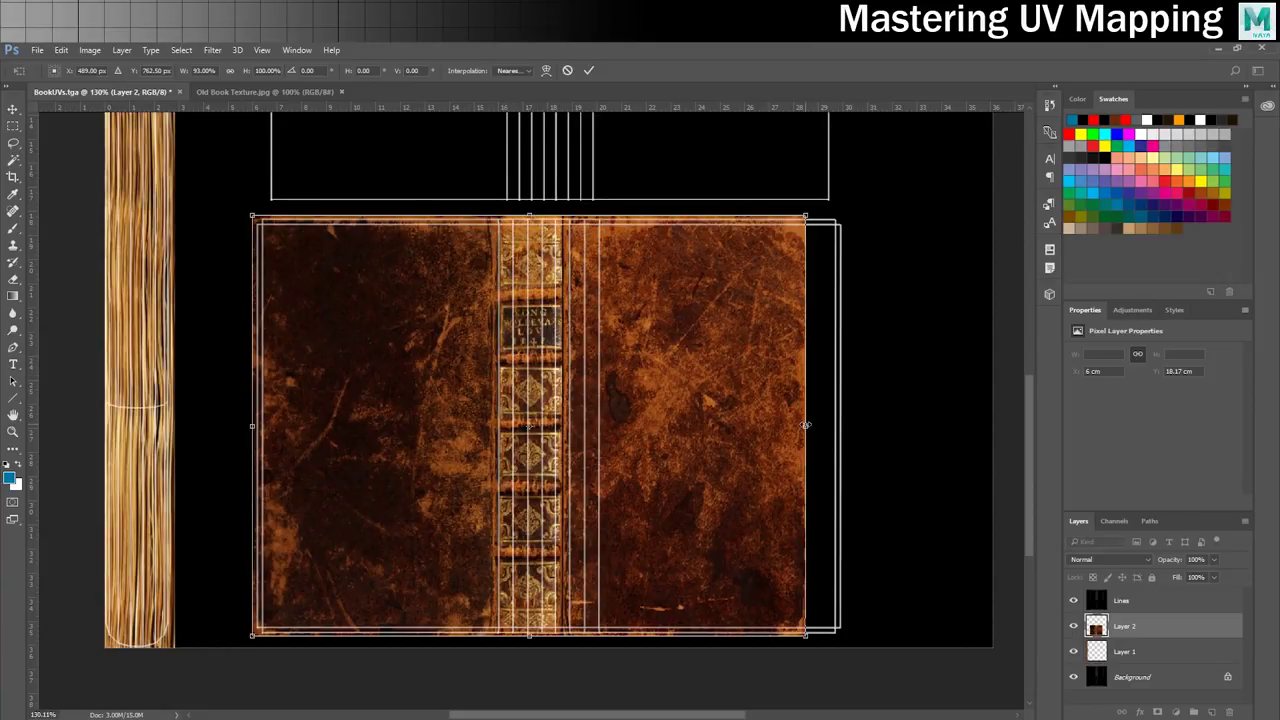
left_click_drag(807, 425, 812, 425)
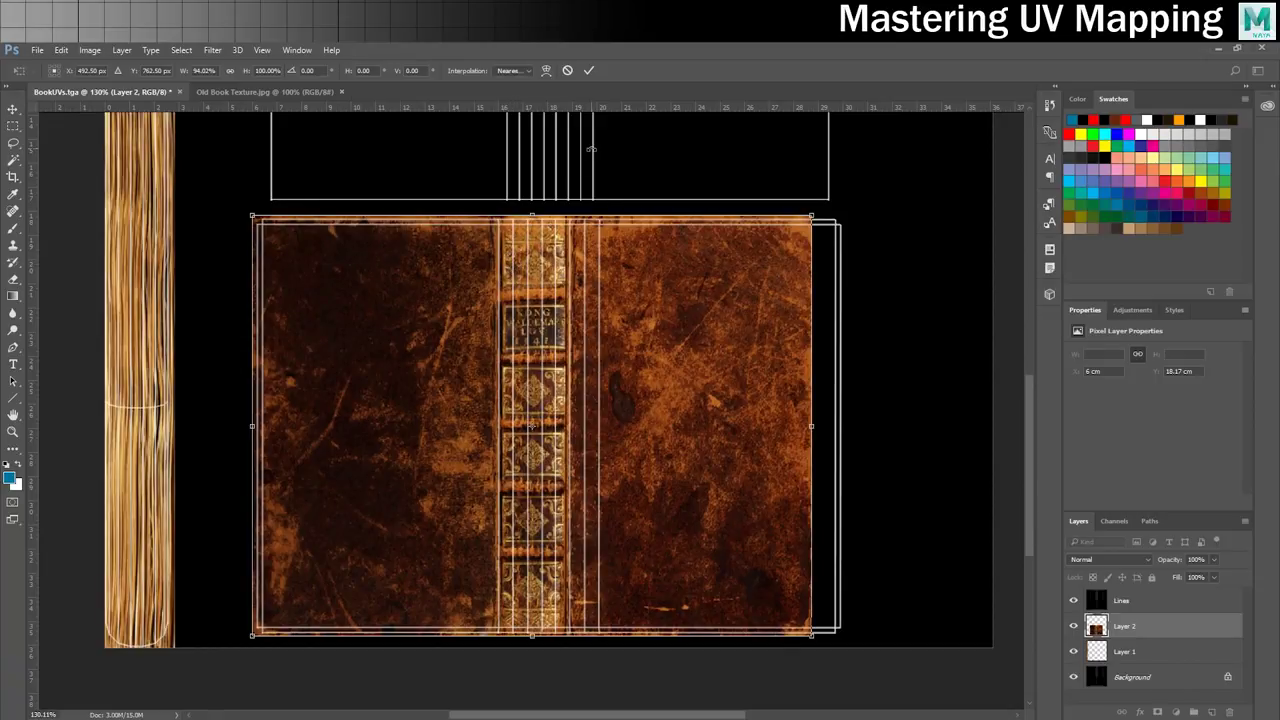
key("Return")
Select the cover texture from the spine's left edge rightward and stretch it to 144.39% width so the spine covers the spine UV lines.
key("m")
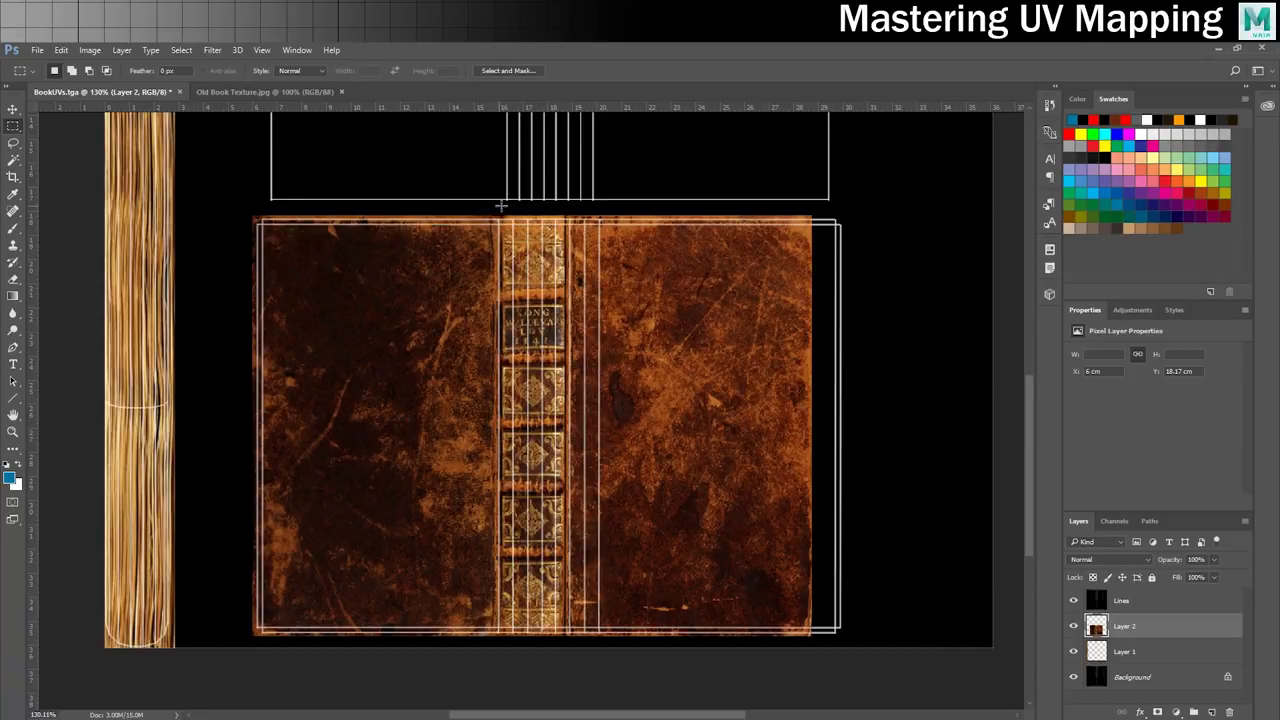
left_click_drag(500, 206, 846, 643)
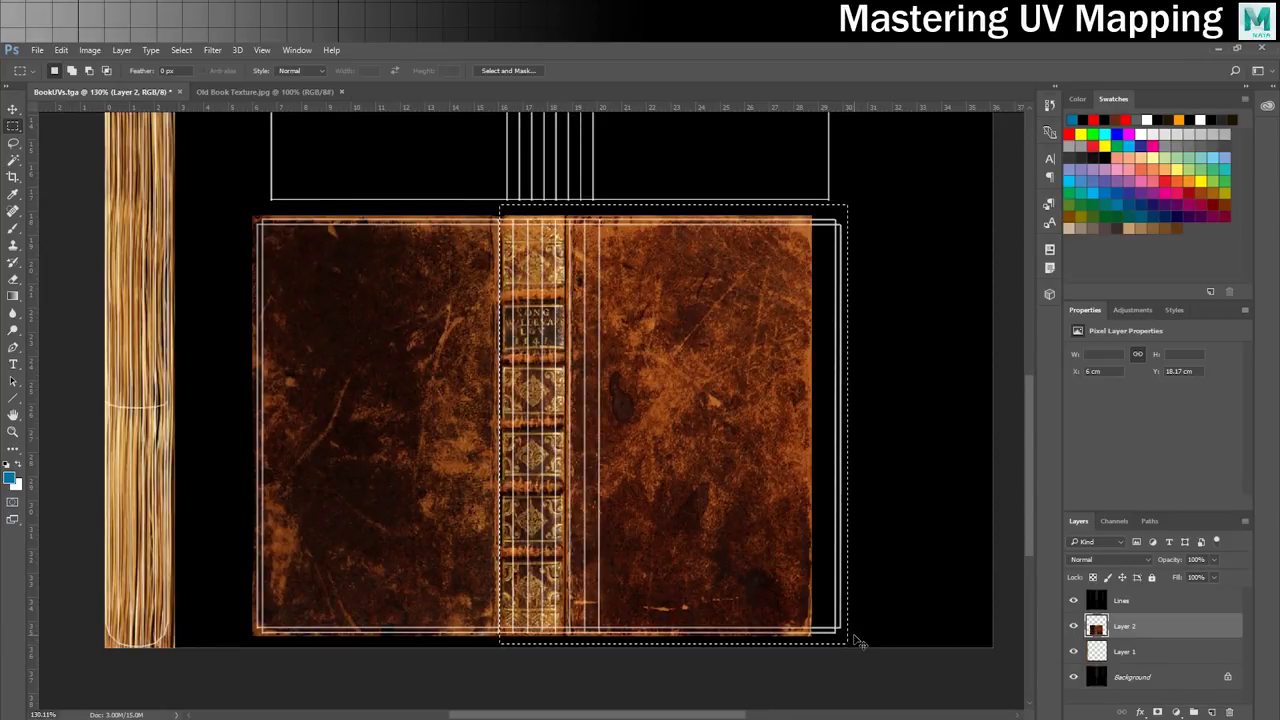
key("ctrl+t")
left_click_drag(847, 426, 938, 425)
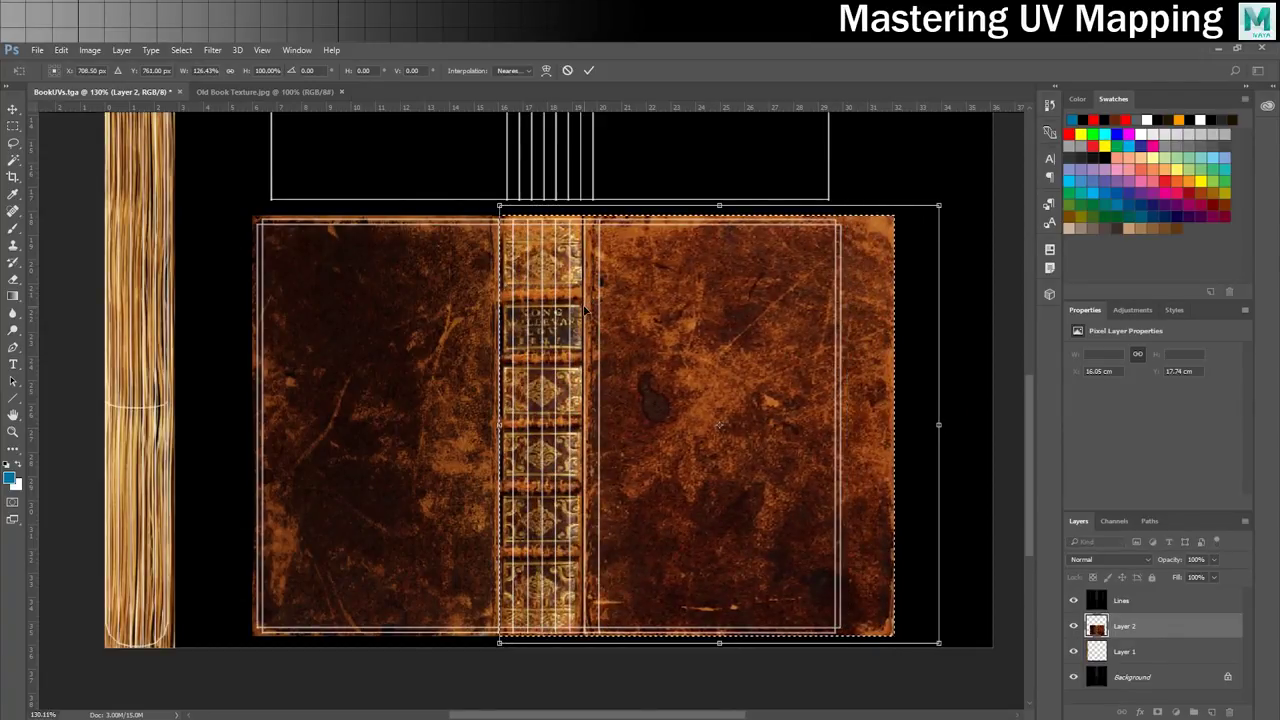
left_click_drag(941, 425, 970, 423)
left_click_drag(998, 423, 959, 413)
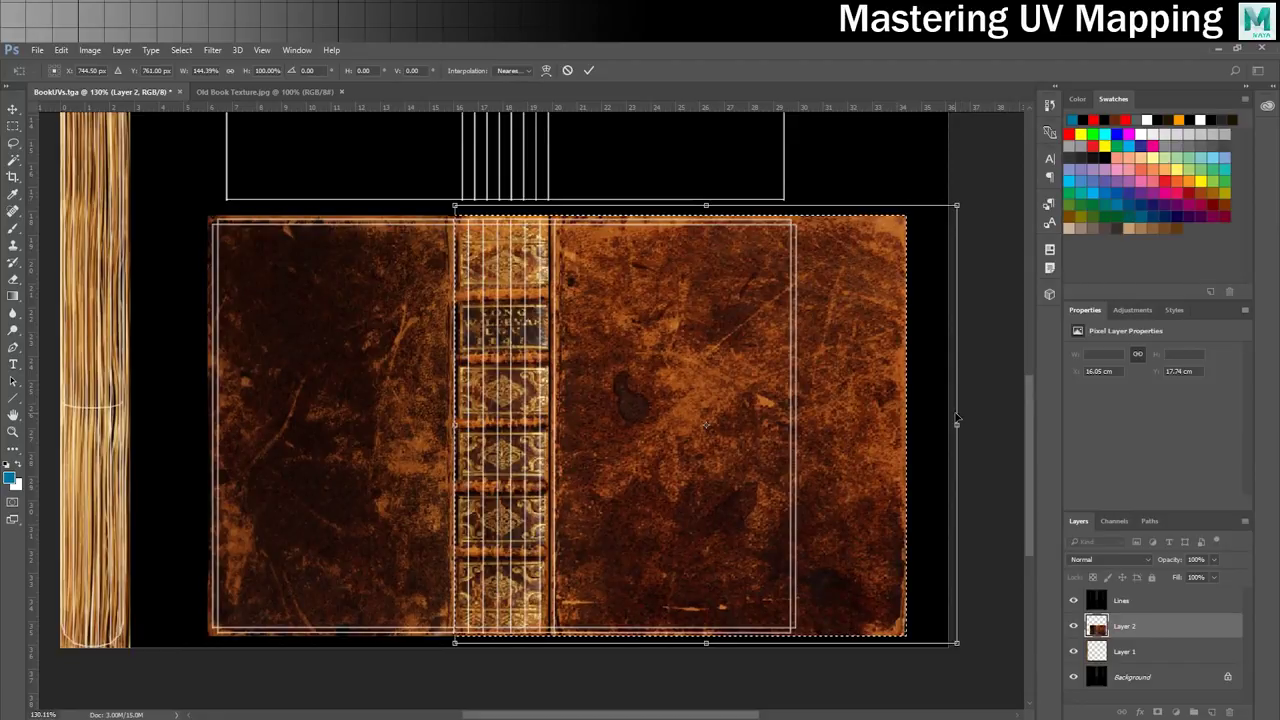
key("Return")
key("ctrl+d")
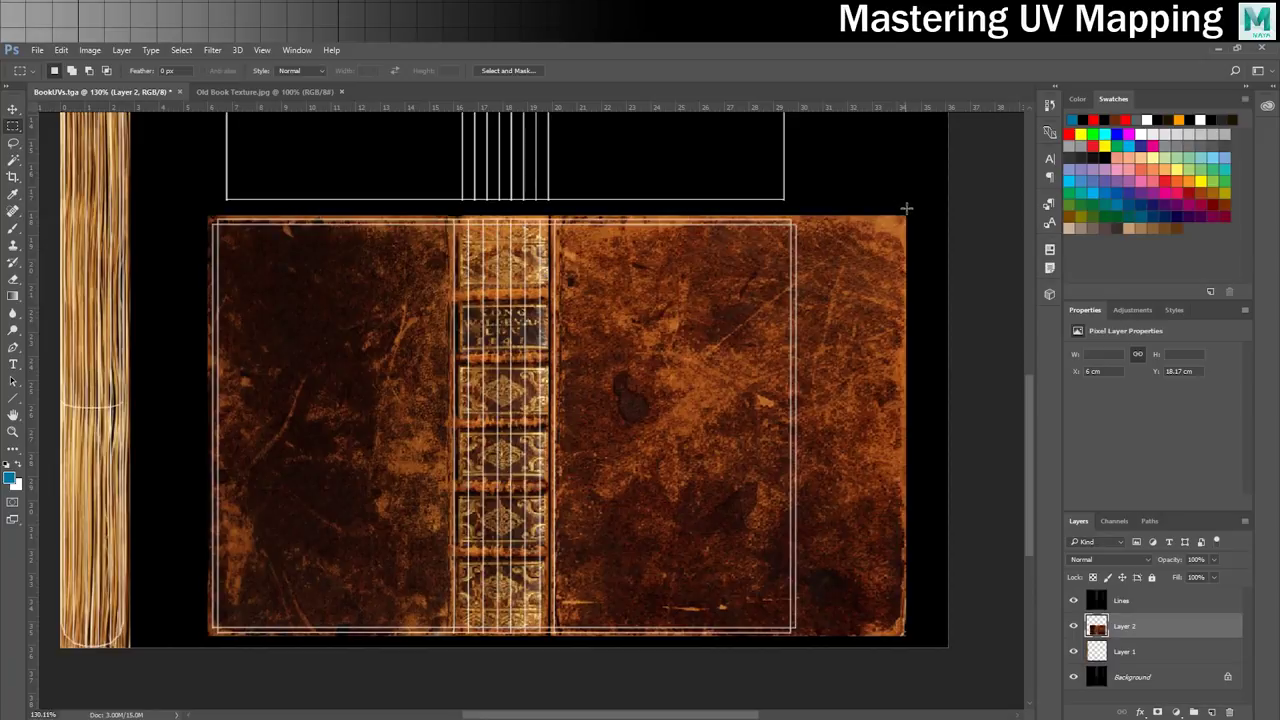
Select the cover panel right of the spine and narrow it to 69.68% width so it ends just past the shell's right edge.
left_click_drag(910, 207, 556, 660)
key("ctrl+t")
left_click_drag(910, 428, 804, 418)
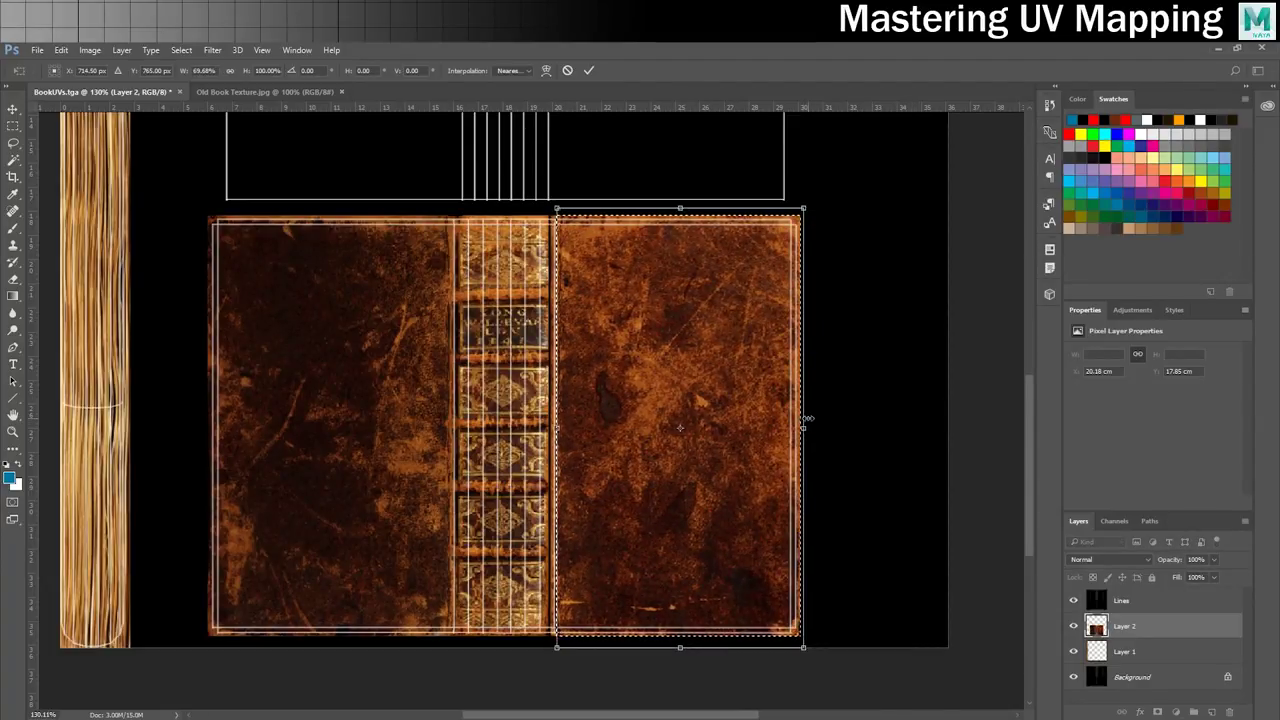
key("Return")
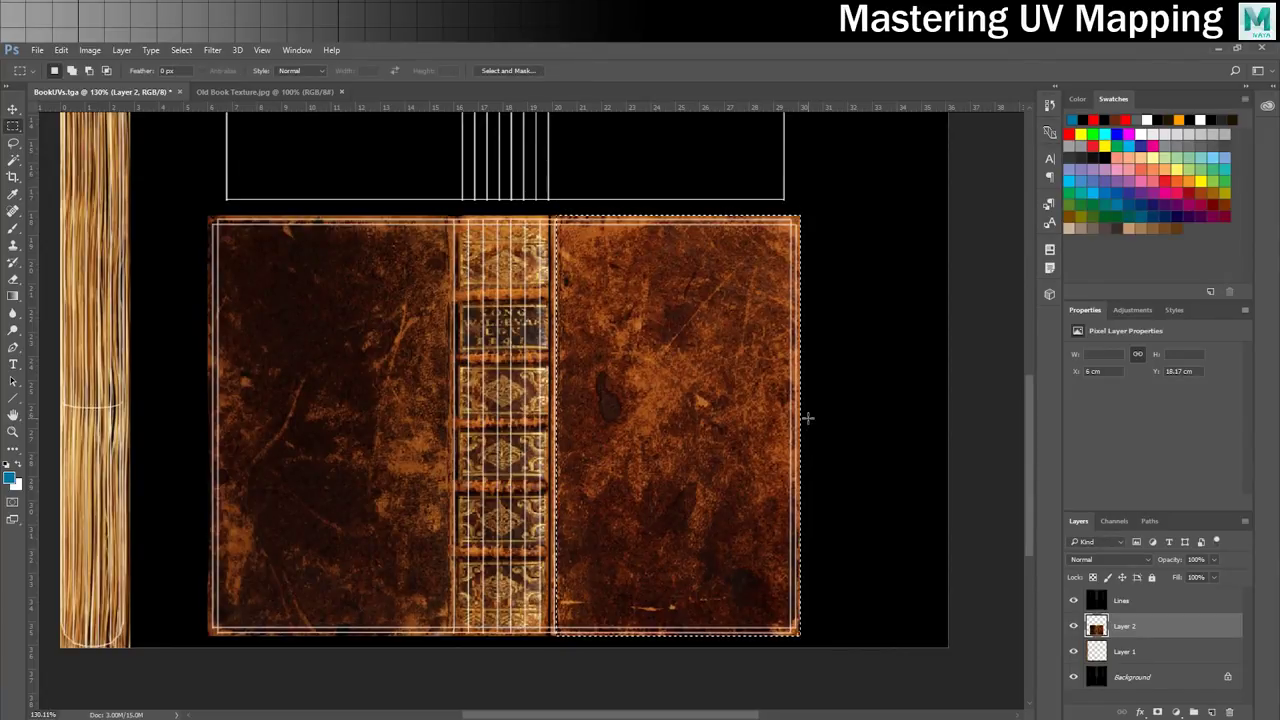
key("ctrl+d")
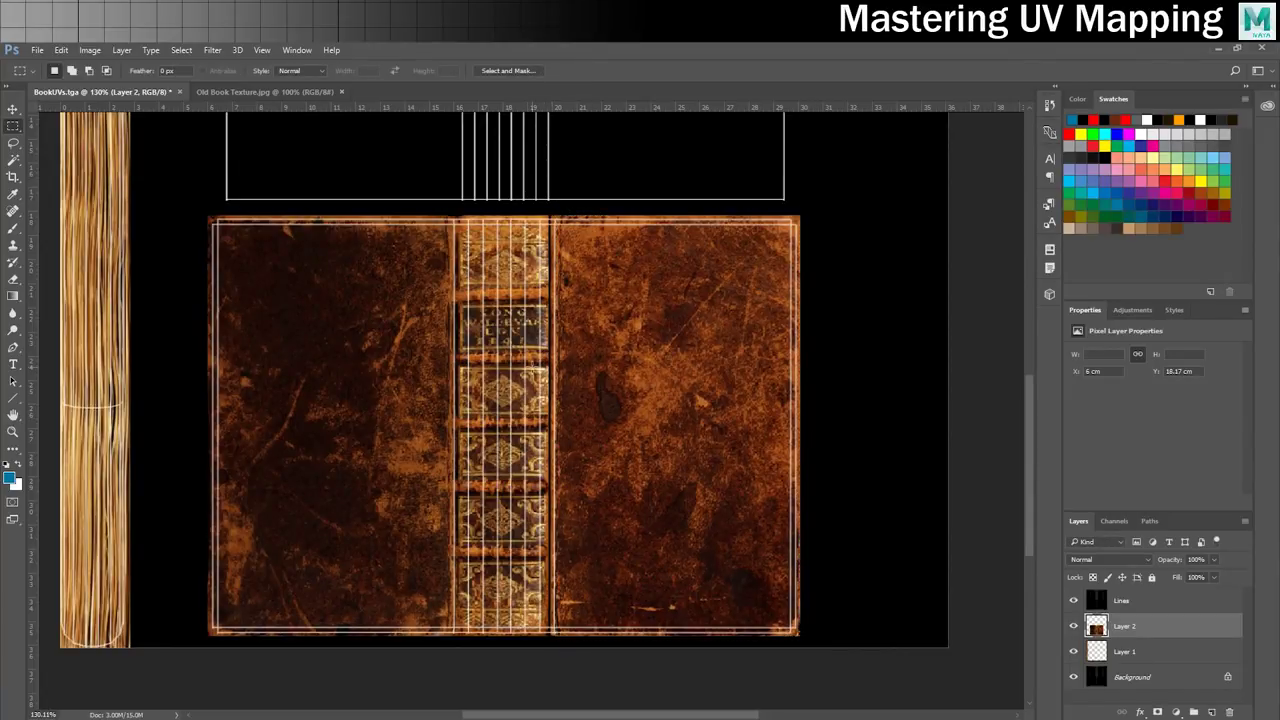
Copy the dark cover panel left of the spine to a new layer and lock the Lines layer.
scroll(436, 324, "up", 2)
scroll(418, 348, "down", 1)
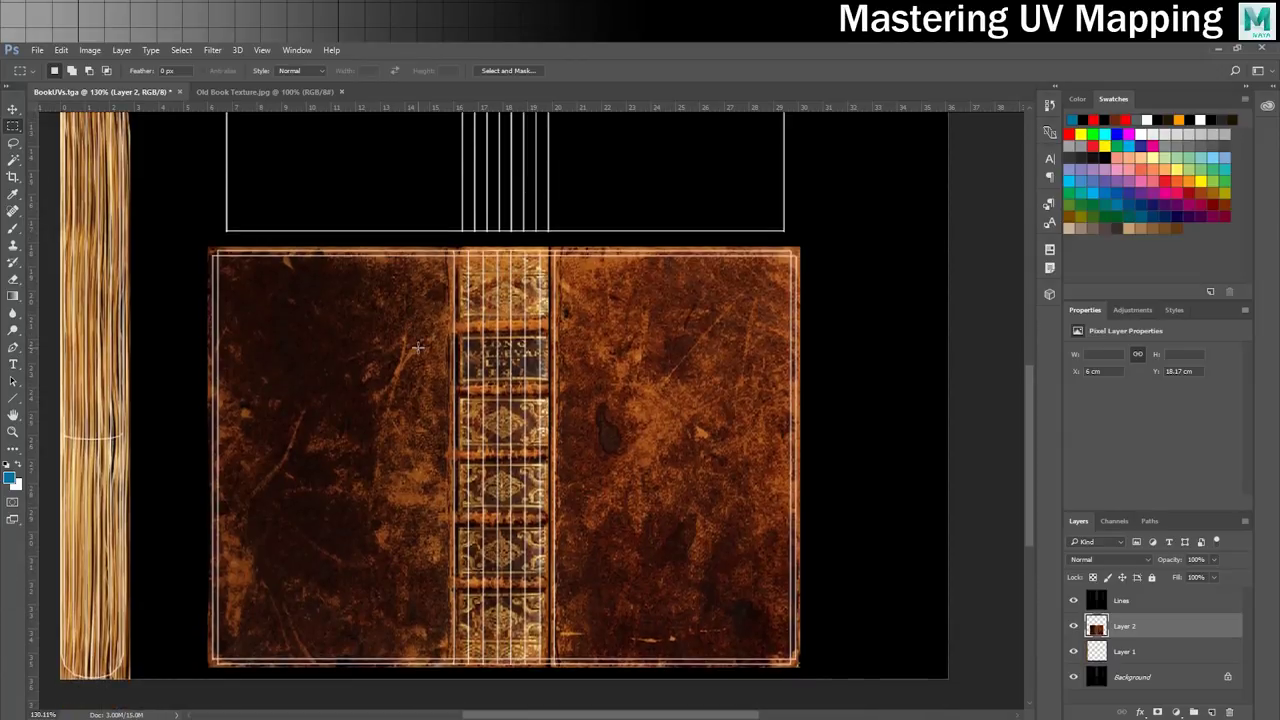
scroll(418, 347, "down", 3, "alt")
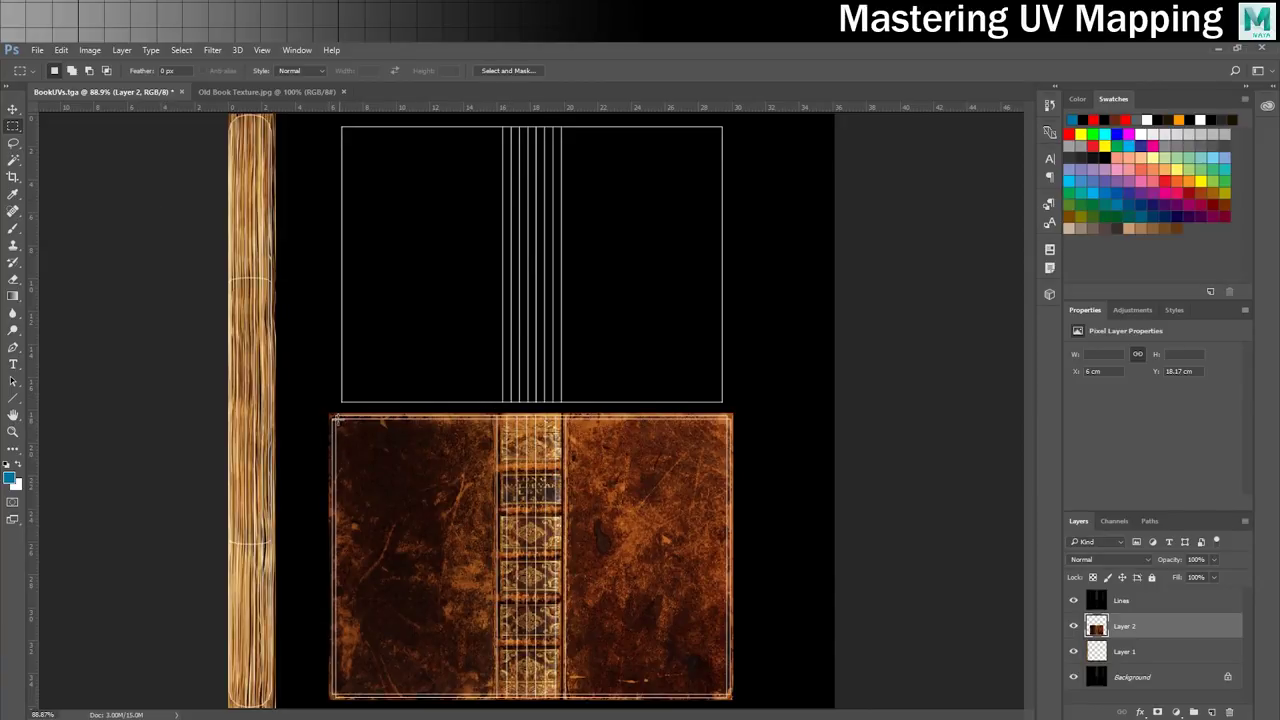
left_click_drag(336, 420, 495, 691)
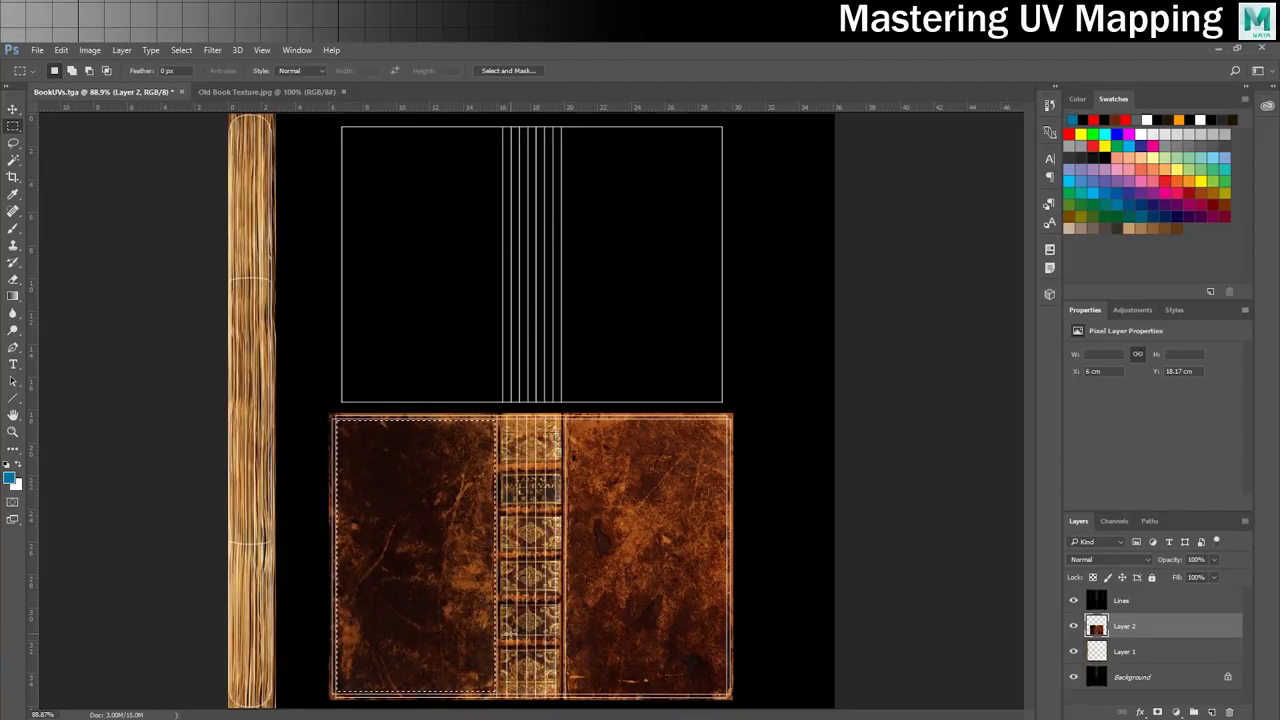
key("ctrl+j")
key("v")
left_click(1150, 600)
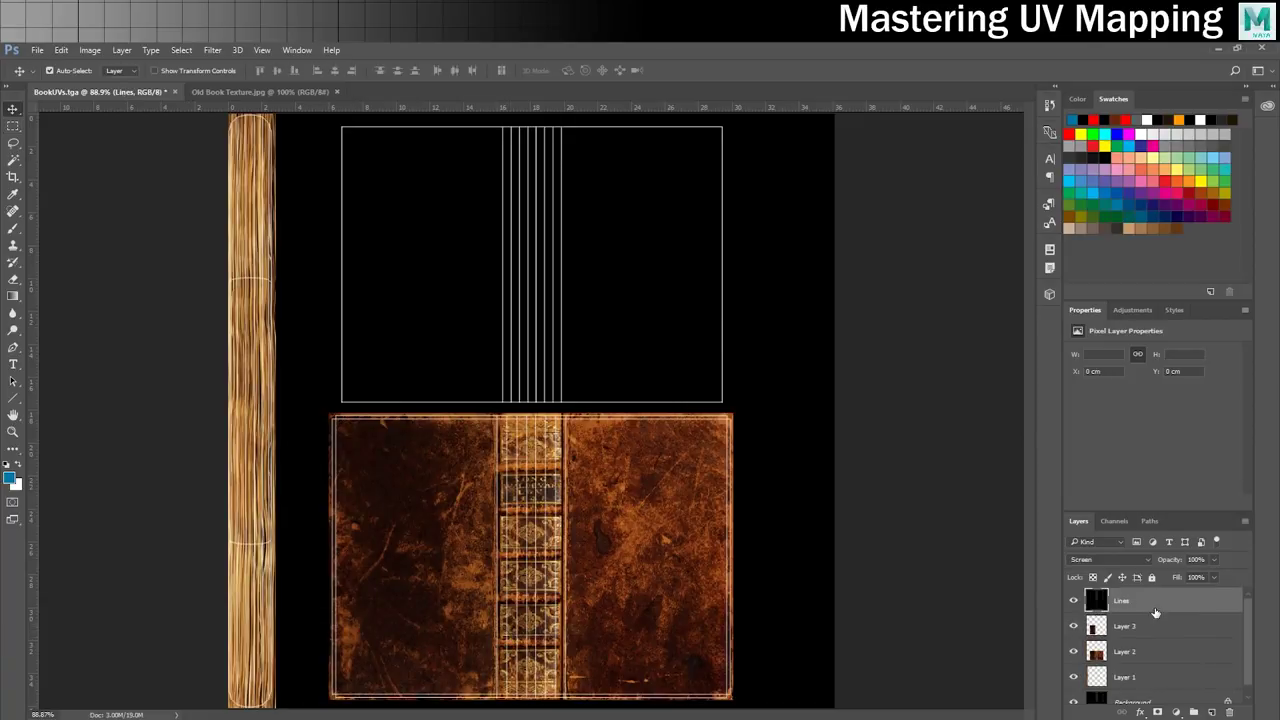
left_click(1153, 578)
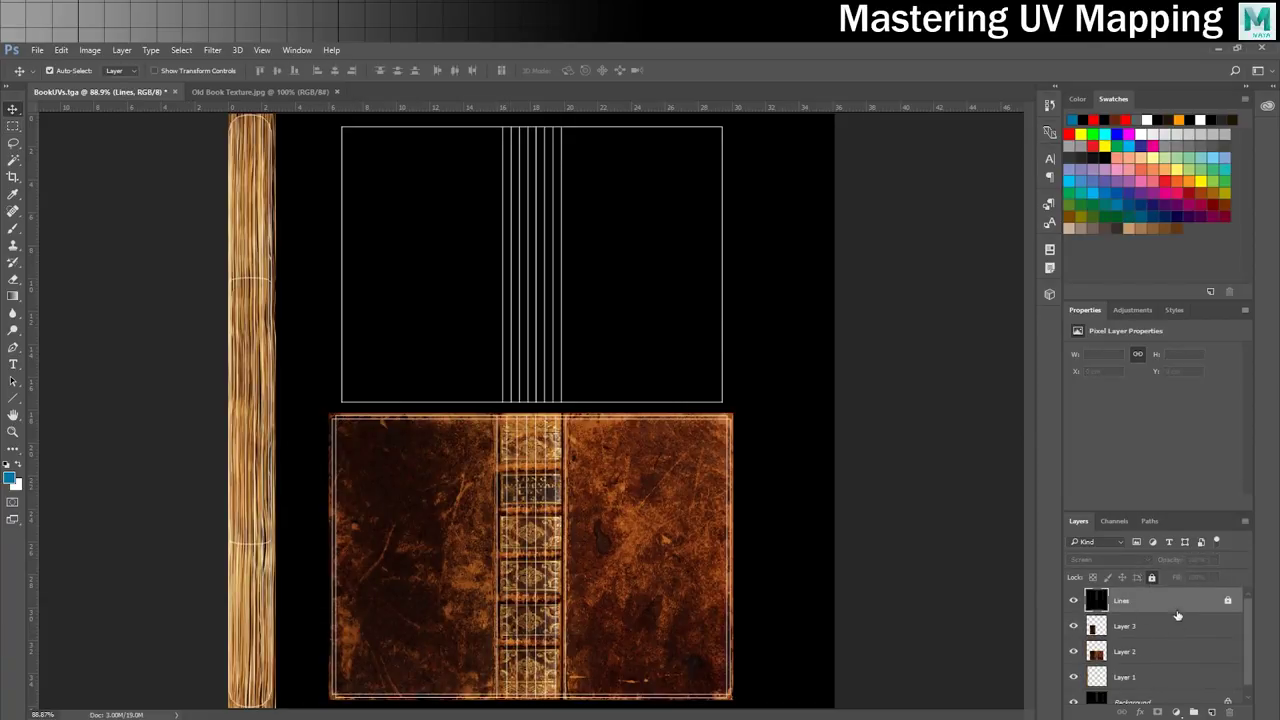
Move the copied leather panel onto the upper UV shell, rotate it 90 degrees clockwise and scale it to cover the whole shell.
left_click_drag(407, 506, 516, 236)
key("ctrl+t")
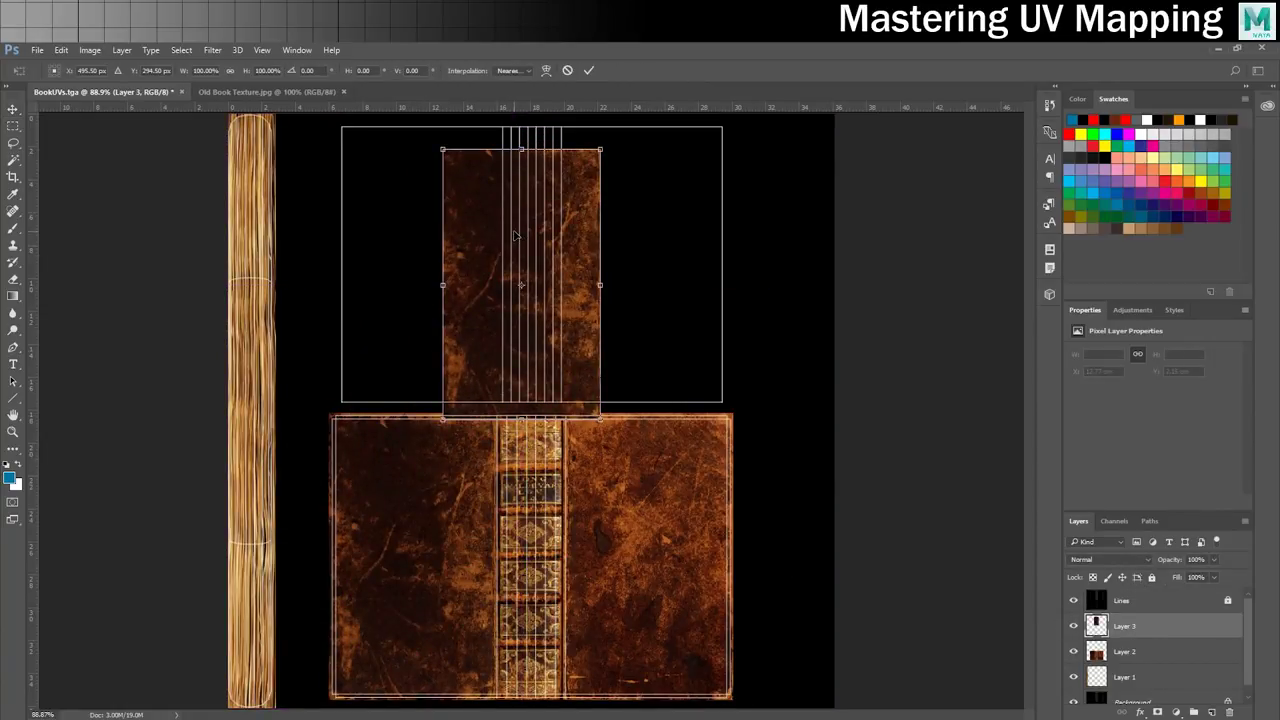
left_click_drag(605, 140, 634, 322, "shift")
left_click_drag(470, 262, 424, 179)
left_click_drag(612, 278, 726, 402)
key("Return")
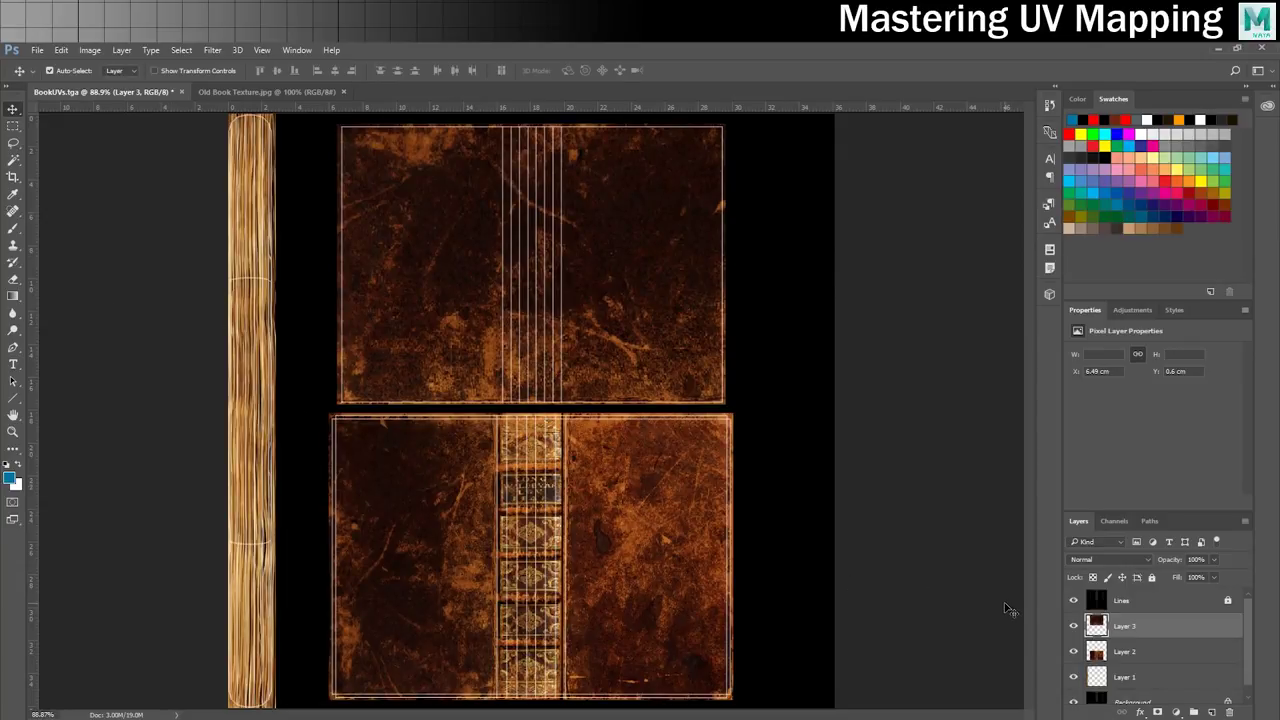
Hide the Lines layer and save the document in Photoshop format as T_BookMaster in the sourceimages folder with Maximize Compatibility on.
left_click(1073, 601)
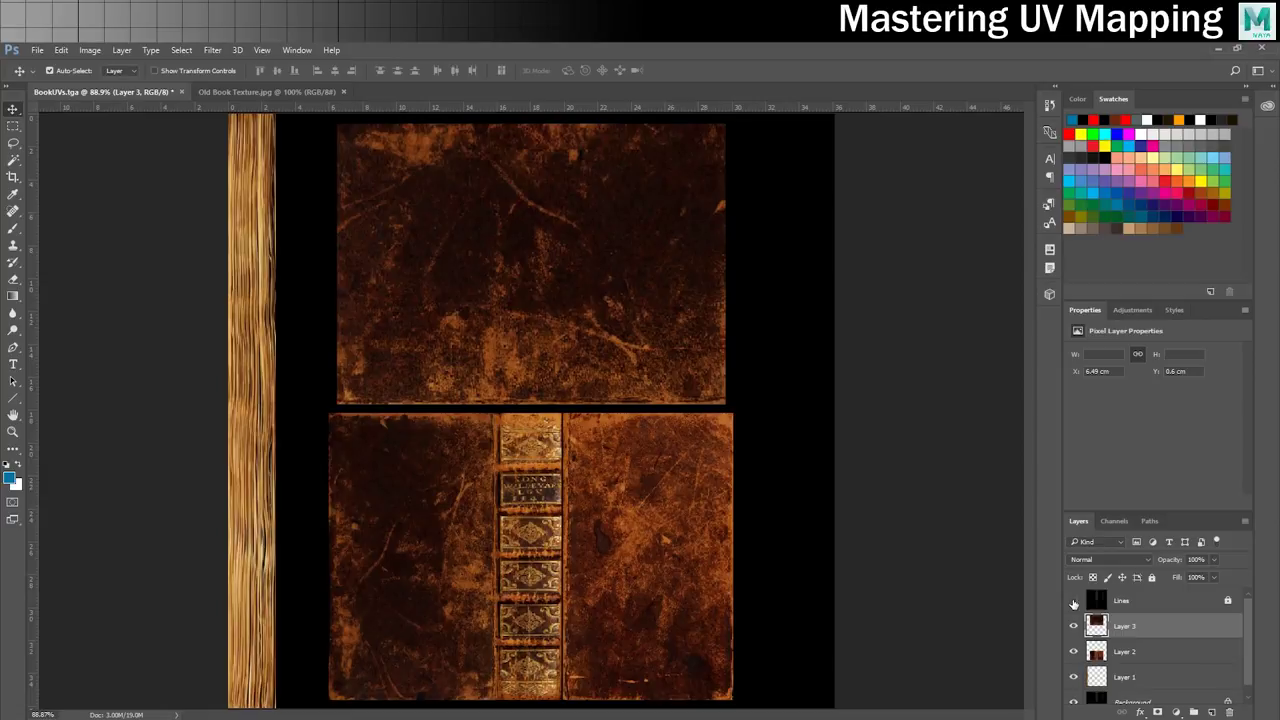
left_click(36, 50)
left_click(55, 194)
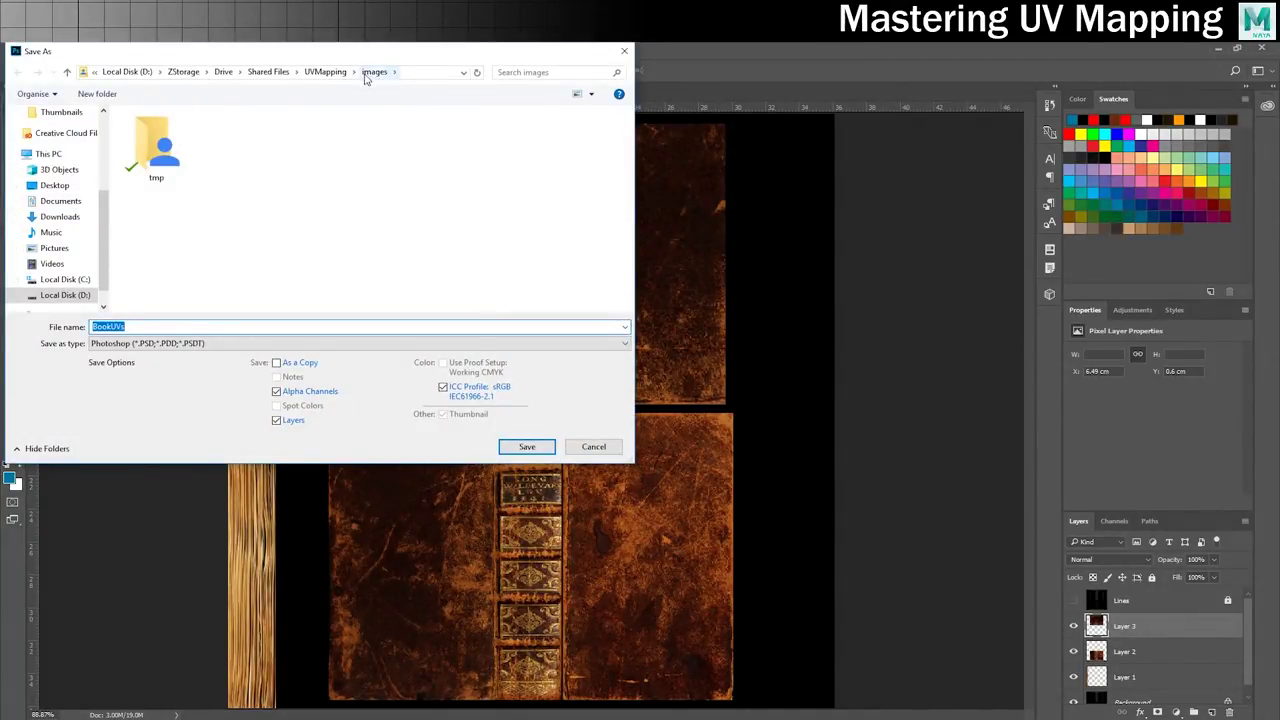
left_click(318, 73)
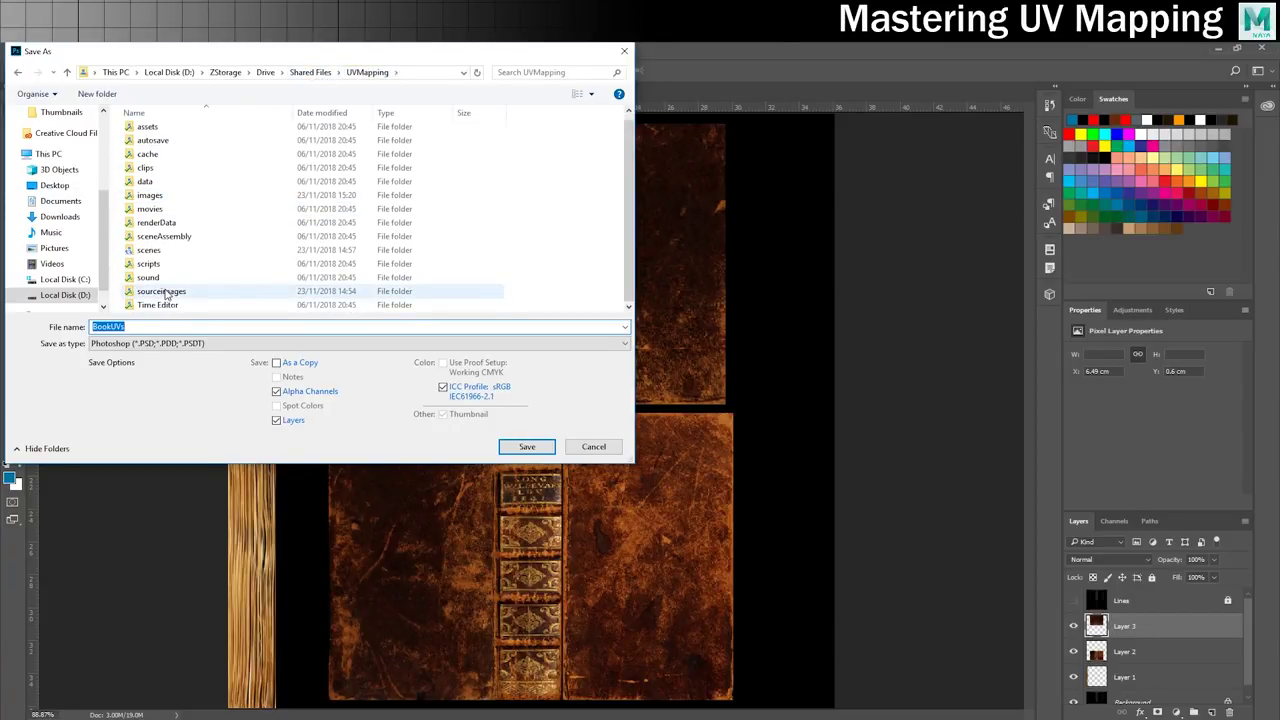
double_click(162, 291)
double_click(149, 328)
key("BackSpace")
type("T")
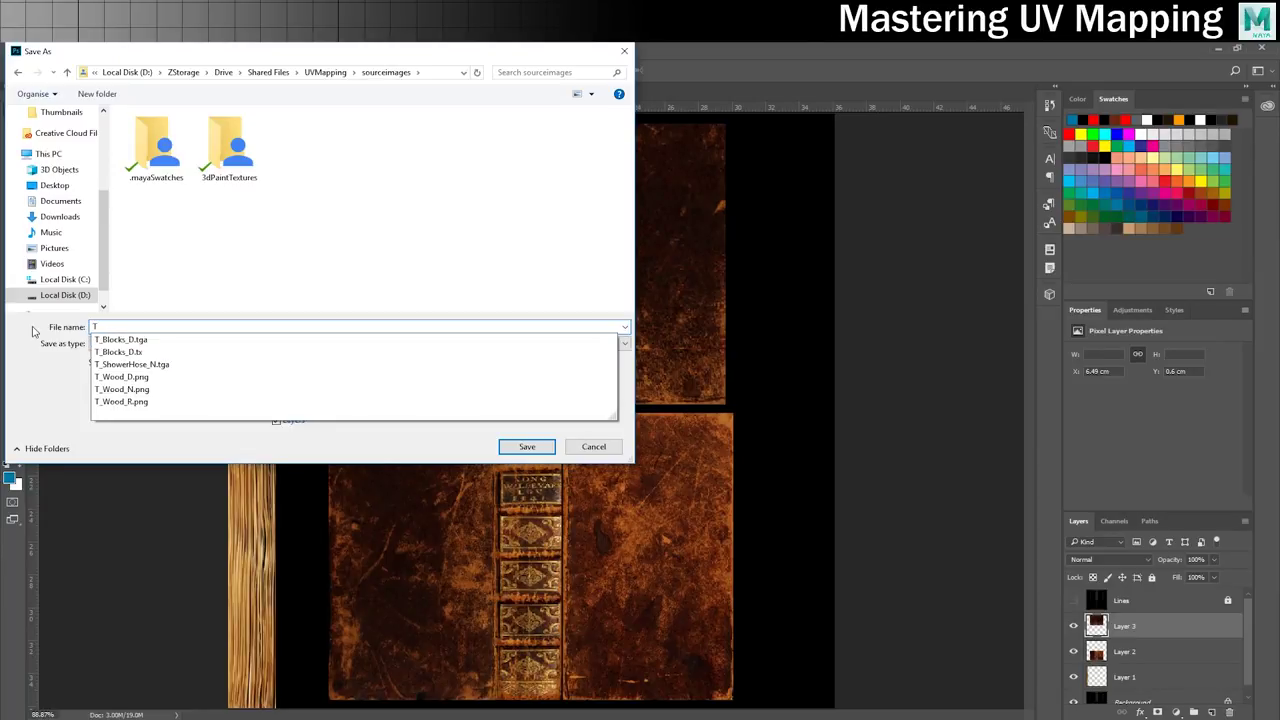
type("_BookMaster")
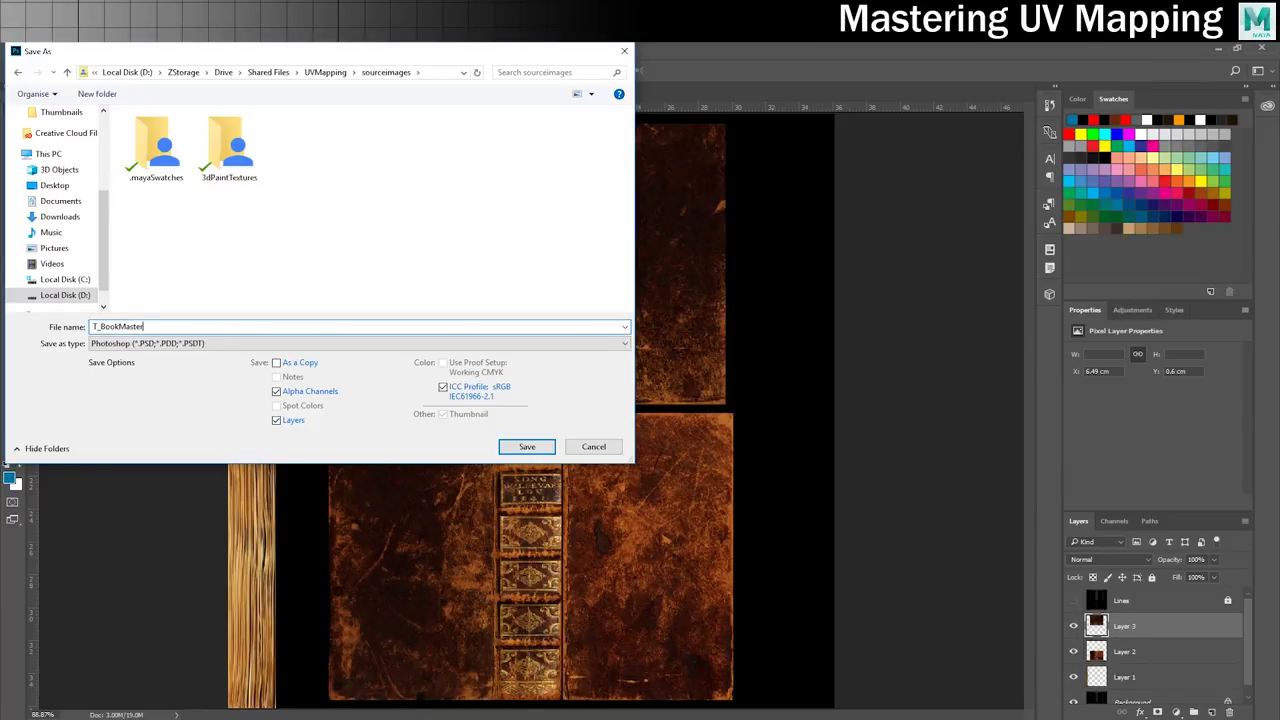
key("Return")
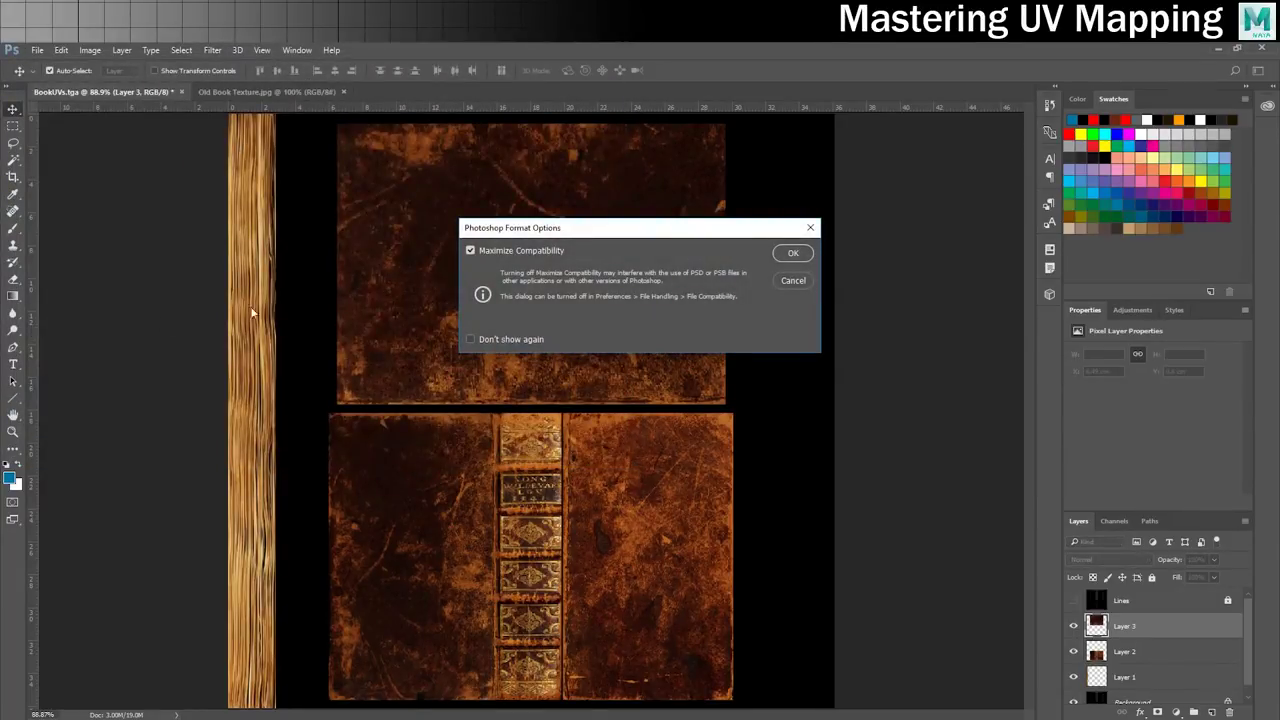
left_click(801, 256)
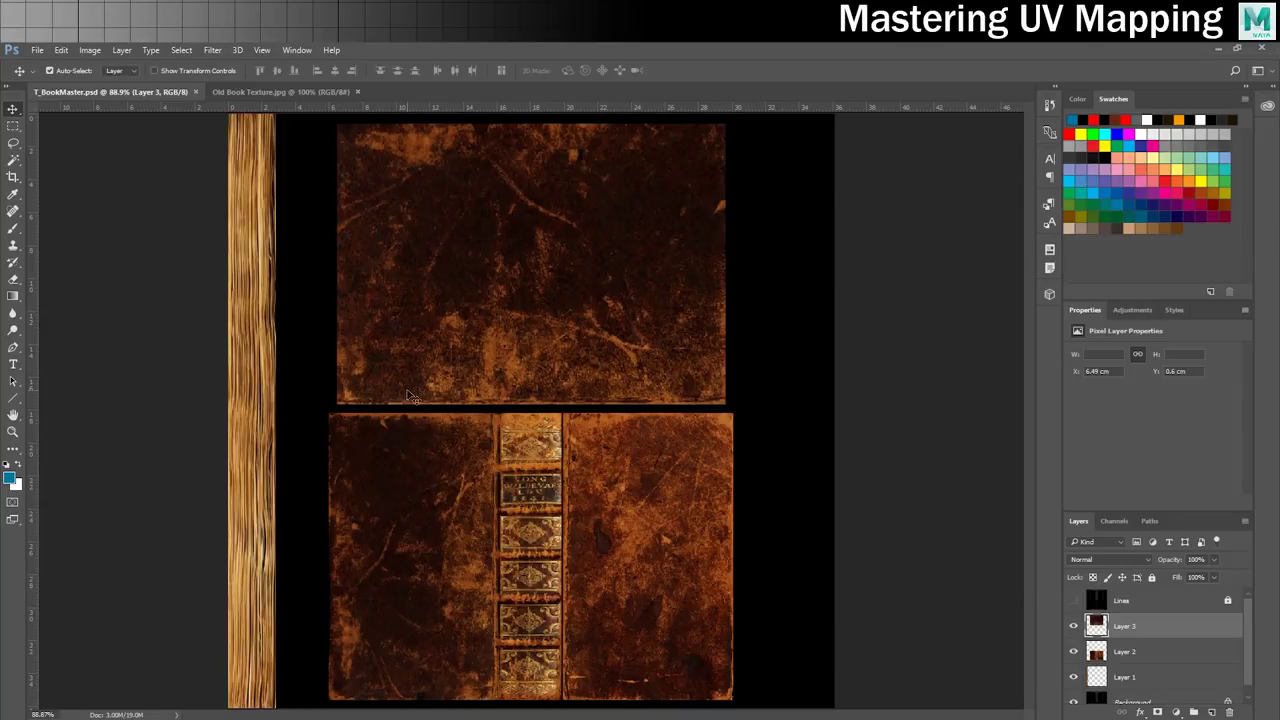
Save a Targa copy of the texture as T_Book_D in the sourceimages folder.
left_click(36, 52)
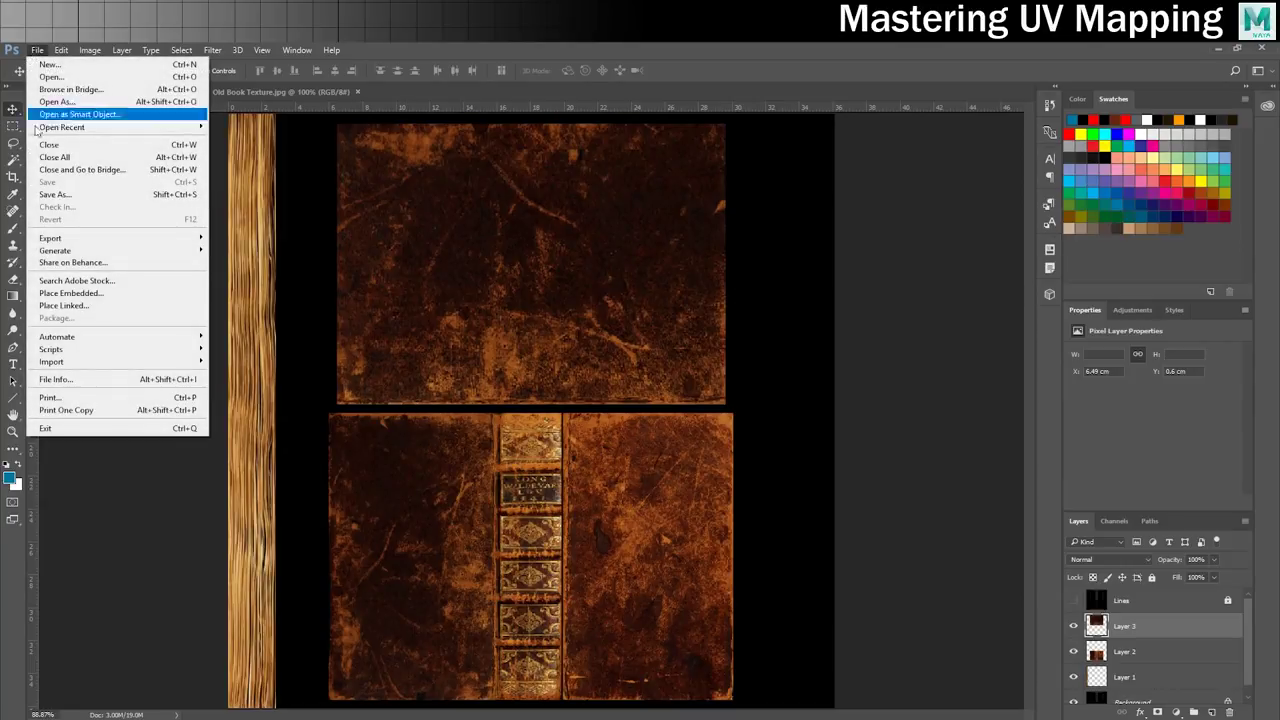
left_click(60, 194)
left_click(138, 343)
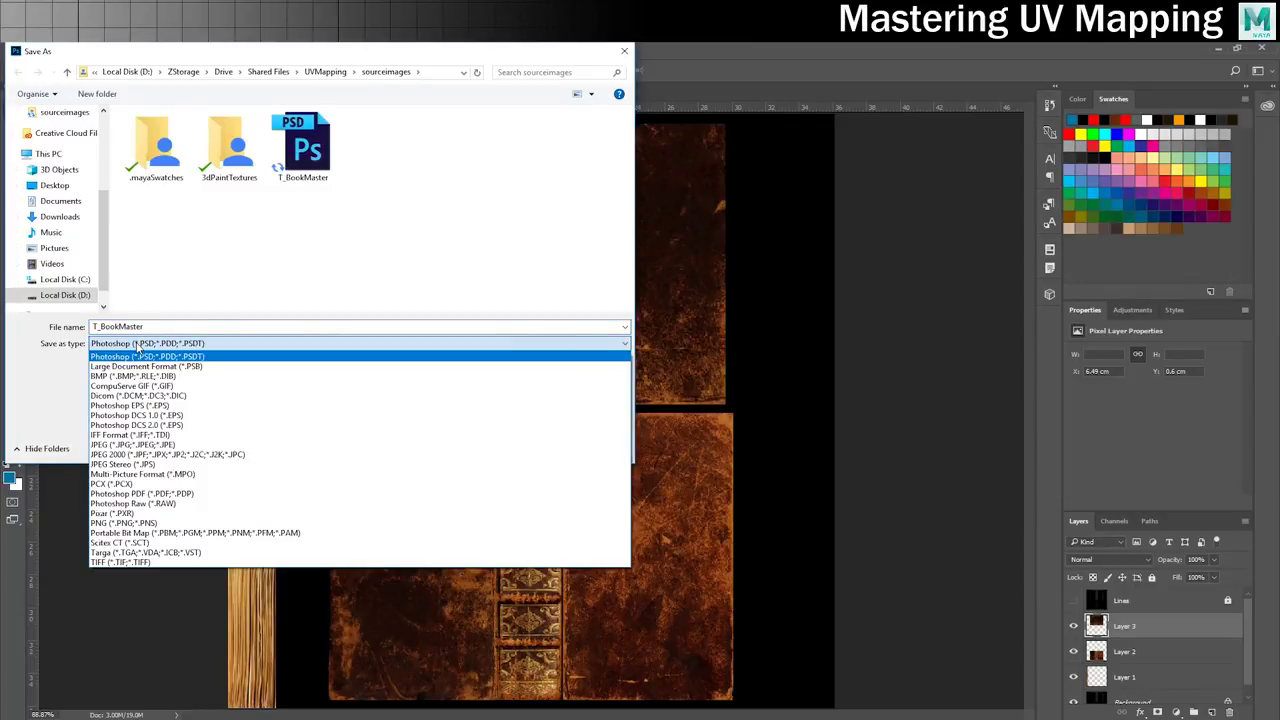
left_click(147, 552)
left_click(148, 326)
double_click(148, 326)
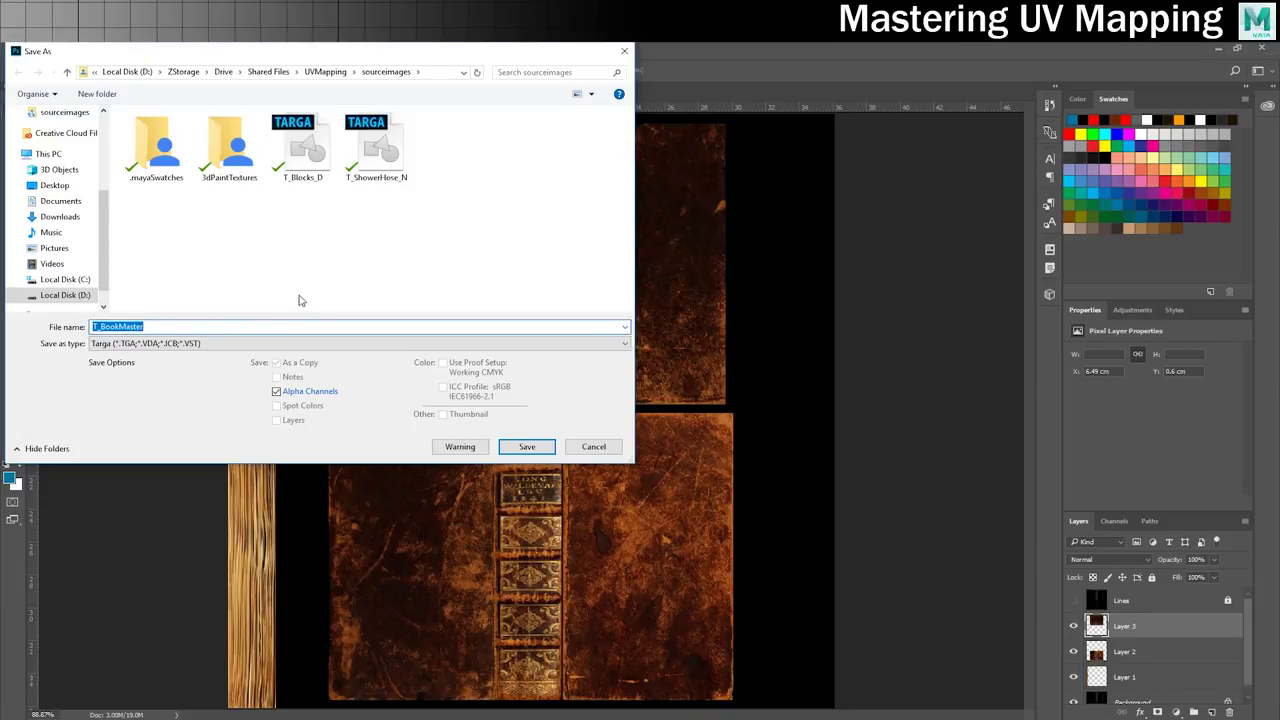
key("Right")
key("BackSpace")
key("BackSpace")
key("BackSpace")
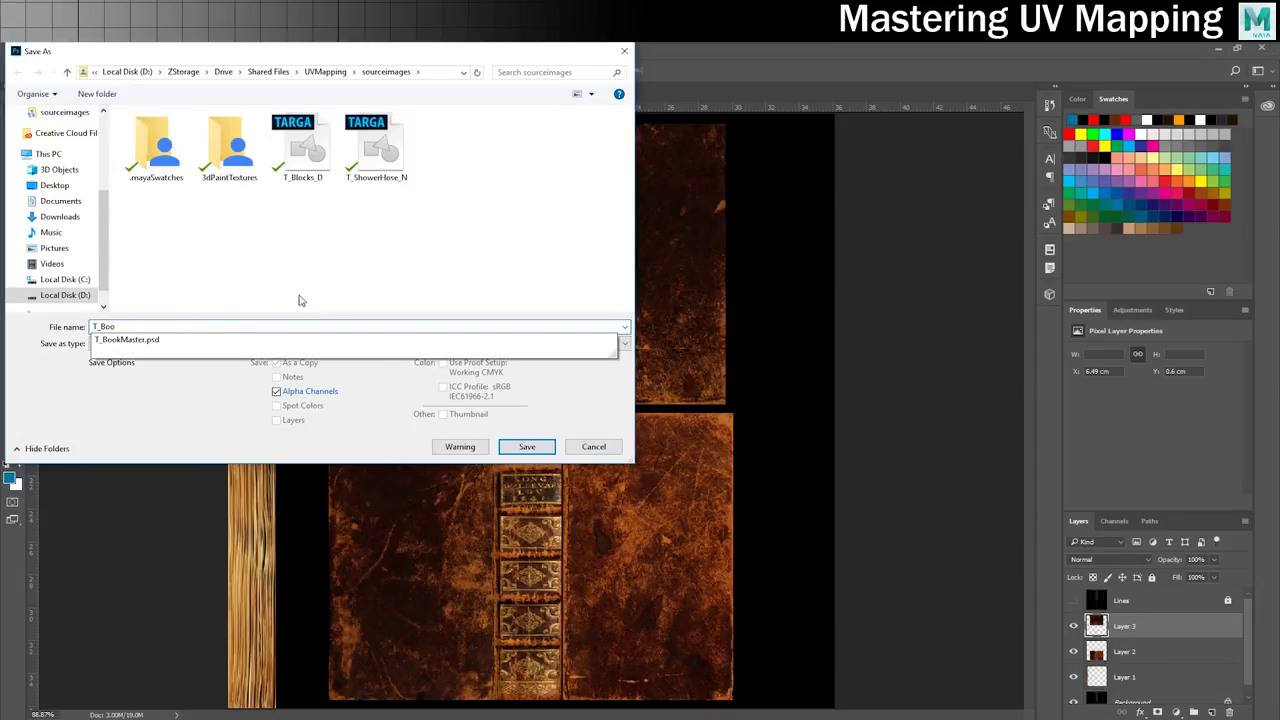
type("_D")
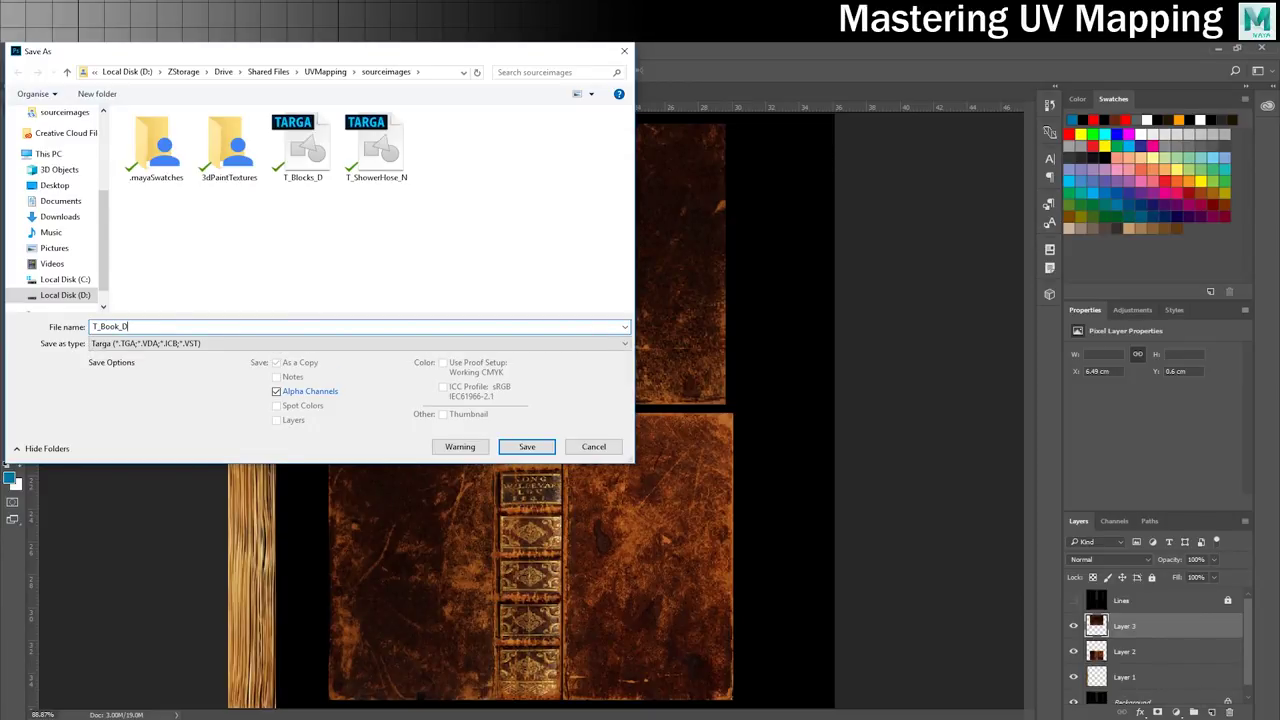
key("Return")
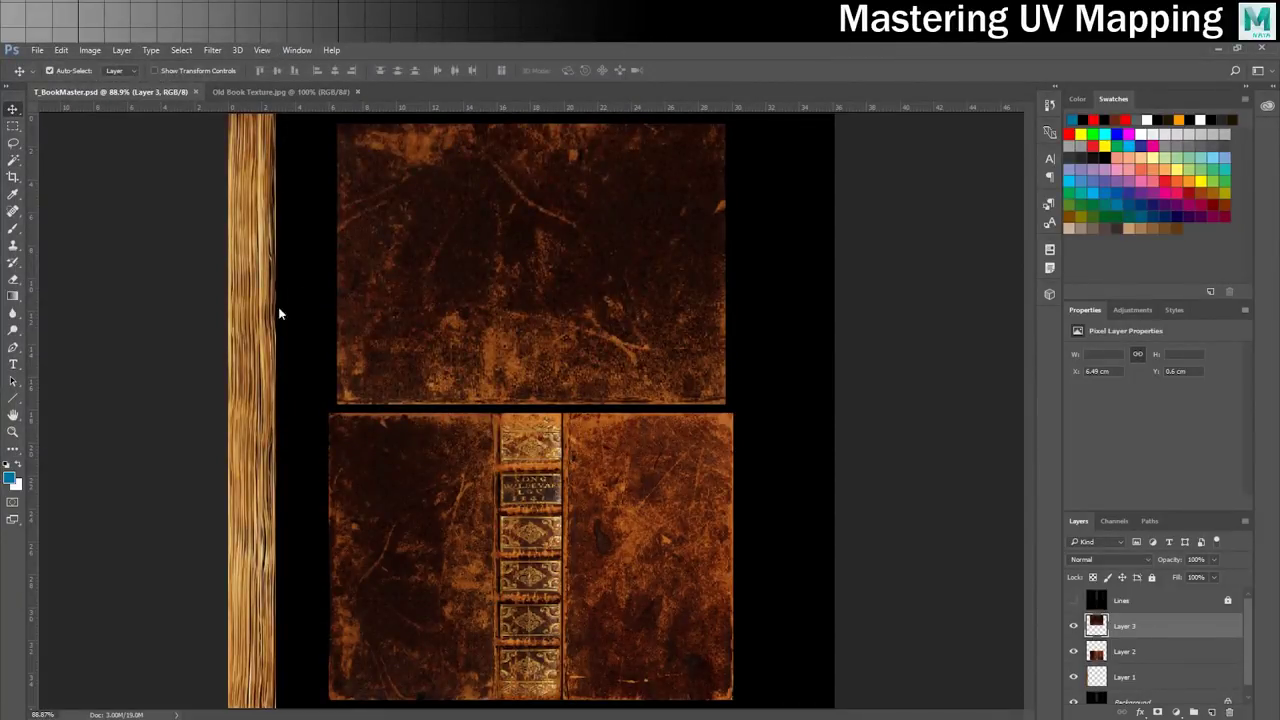
Switch to Maya and change the workspace to Maya Classic.
mouse_move(157, 712)
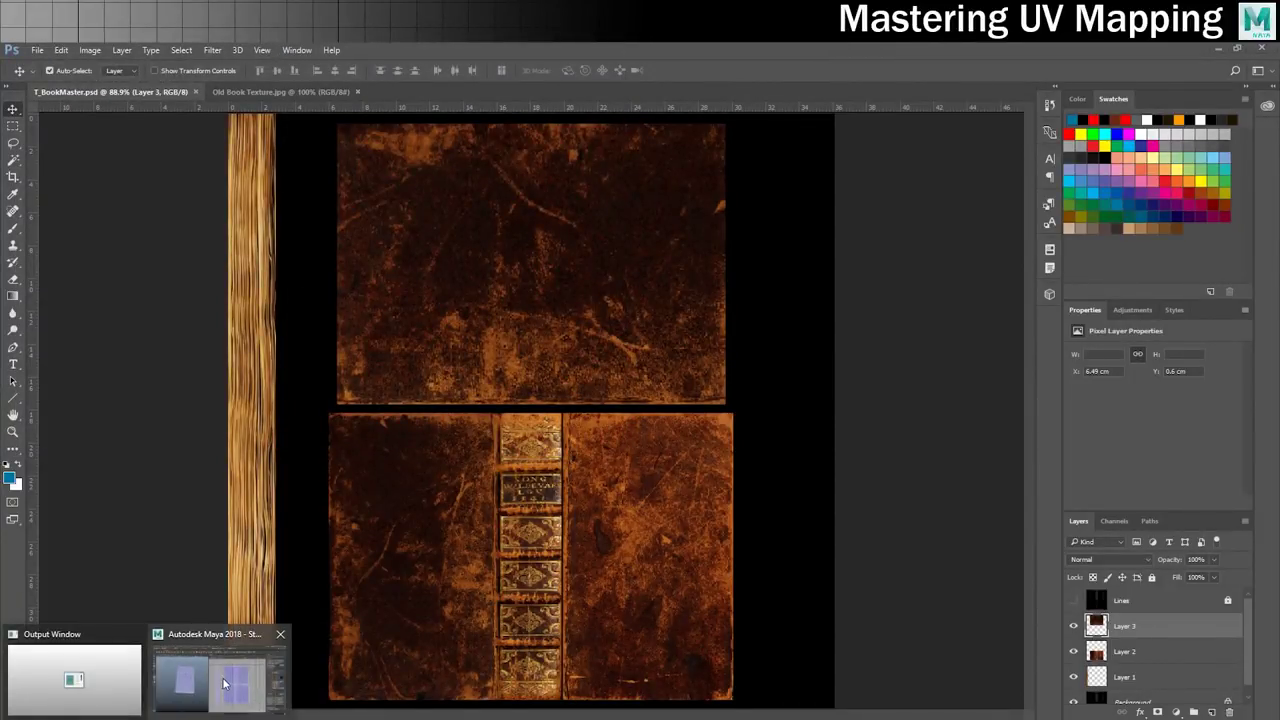
left_click(226, 682)
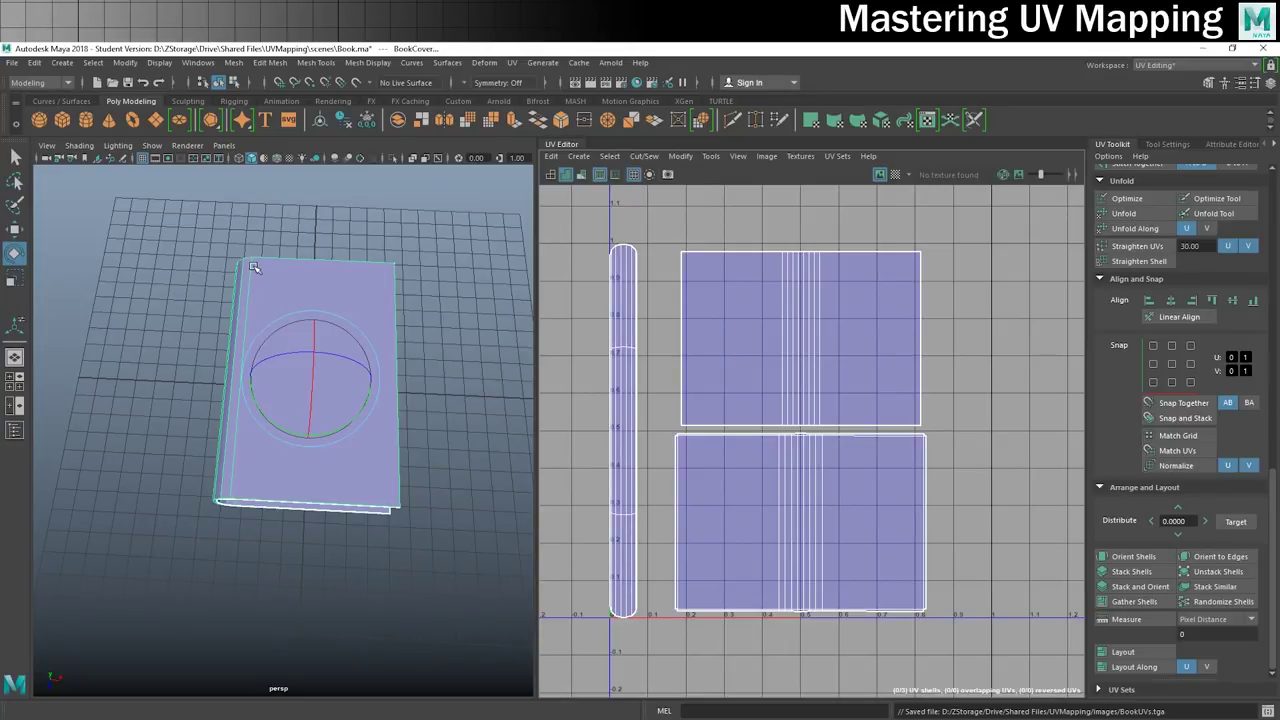
left_click(1185, 67)
left_click(1174, 78)
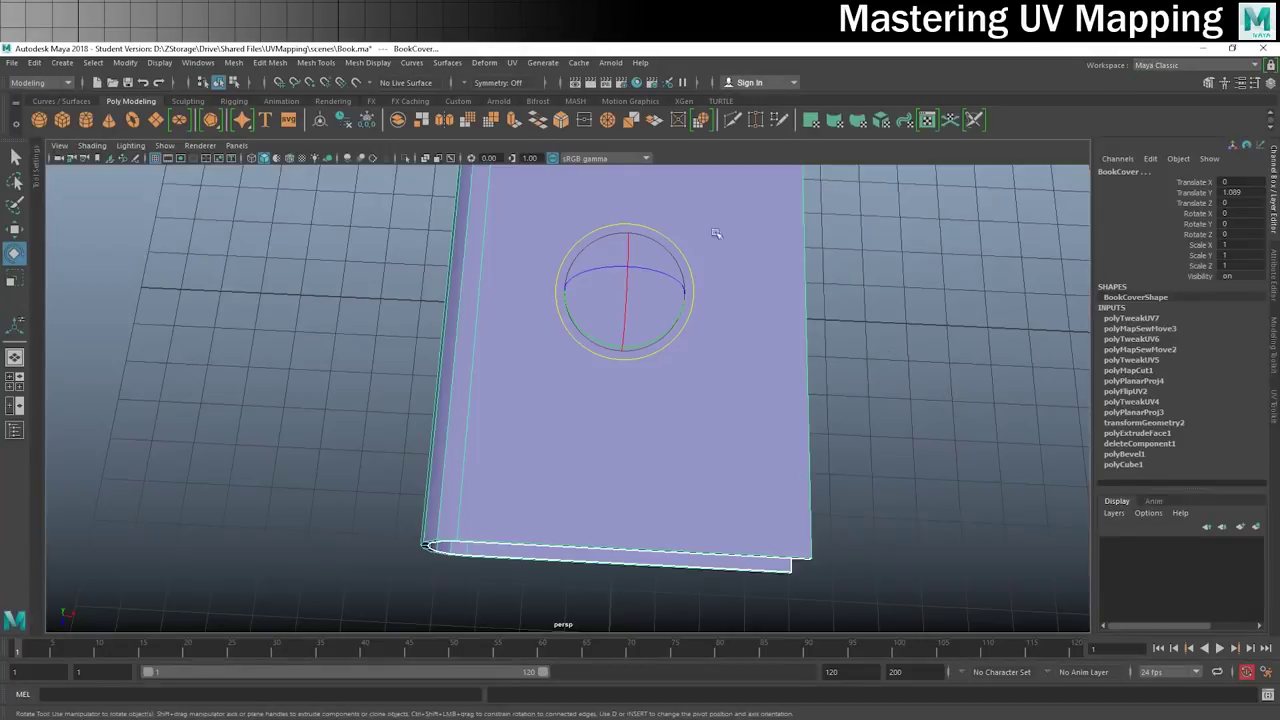
Assign a new Lambert material to the book cover mesh.
left_click_drag(574, 420, 655, 384, "alt")
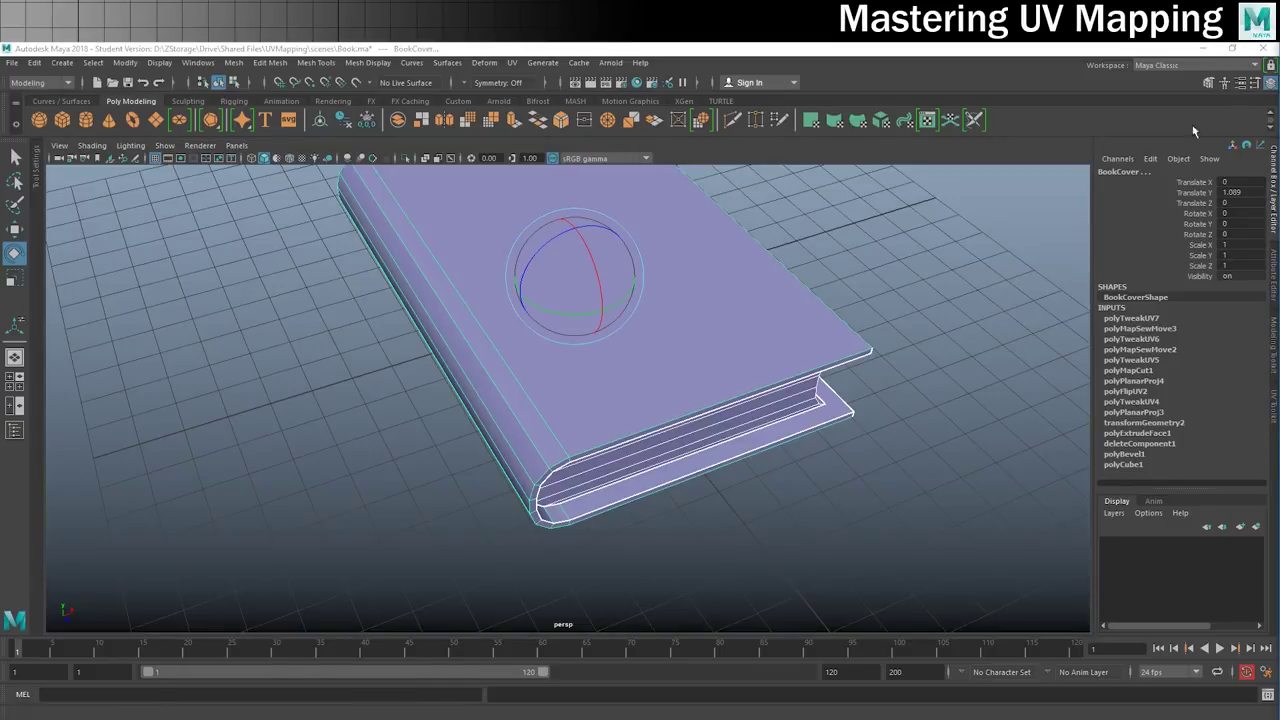
mouse_move(700, 330)
left_mouse_down("alt")
mouse_move(737, 354)
mouse_move(738, 390)
mouse_move(670, 392)
left_mouse_up("alt")
middle_click_drag(670, 392, 597, 381, "alt")
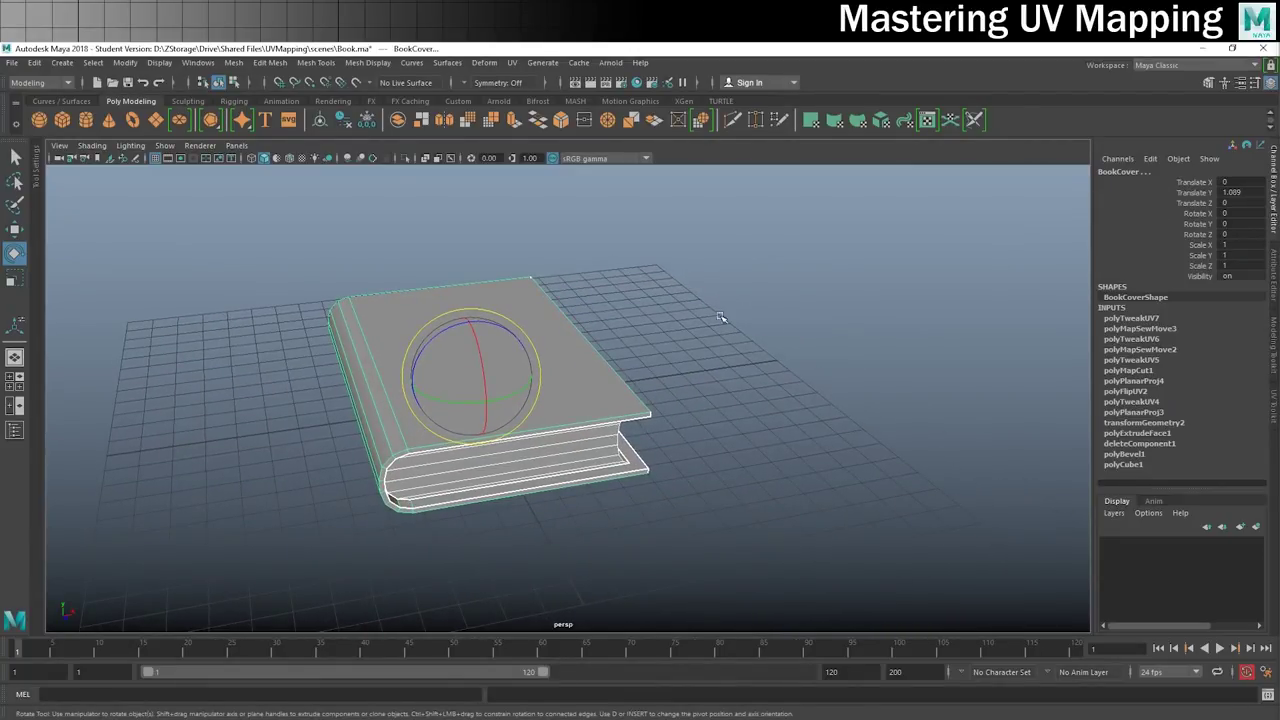
right_click(571, 389)
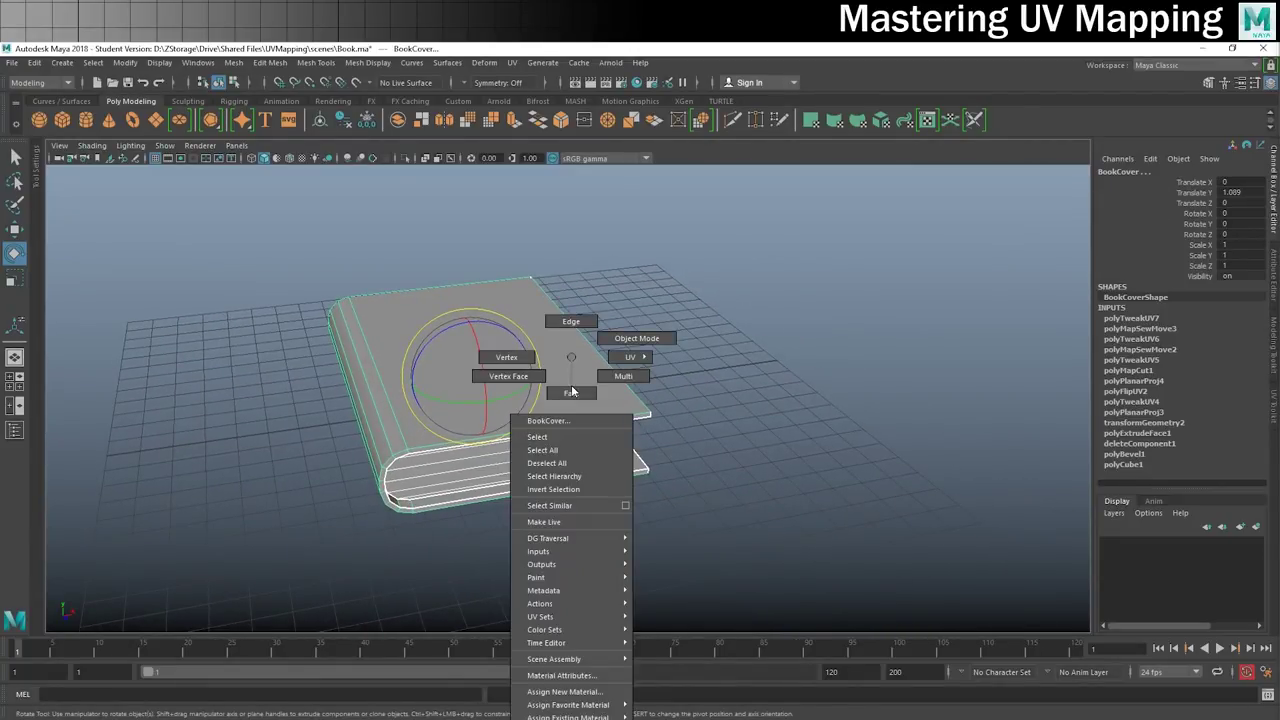
left_click(577, 694)
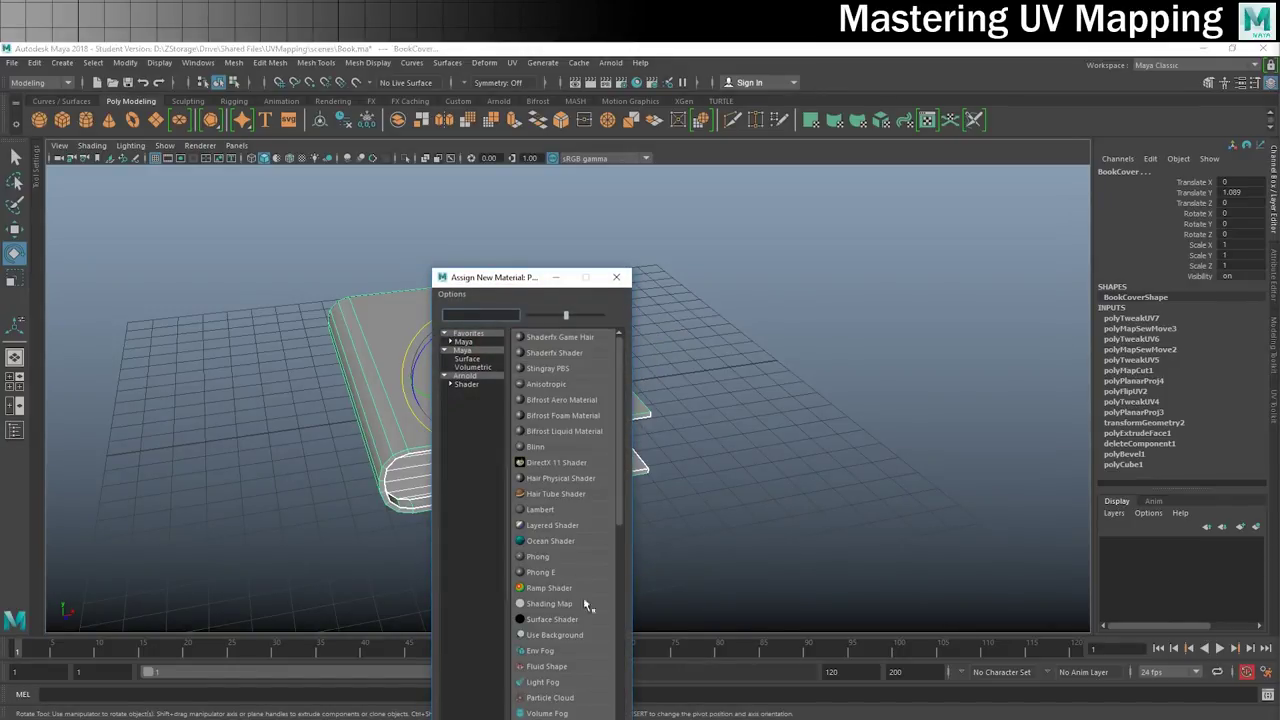
left_click(556, 508)
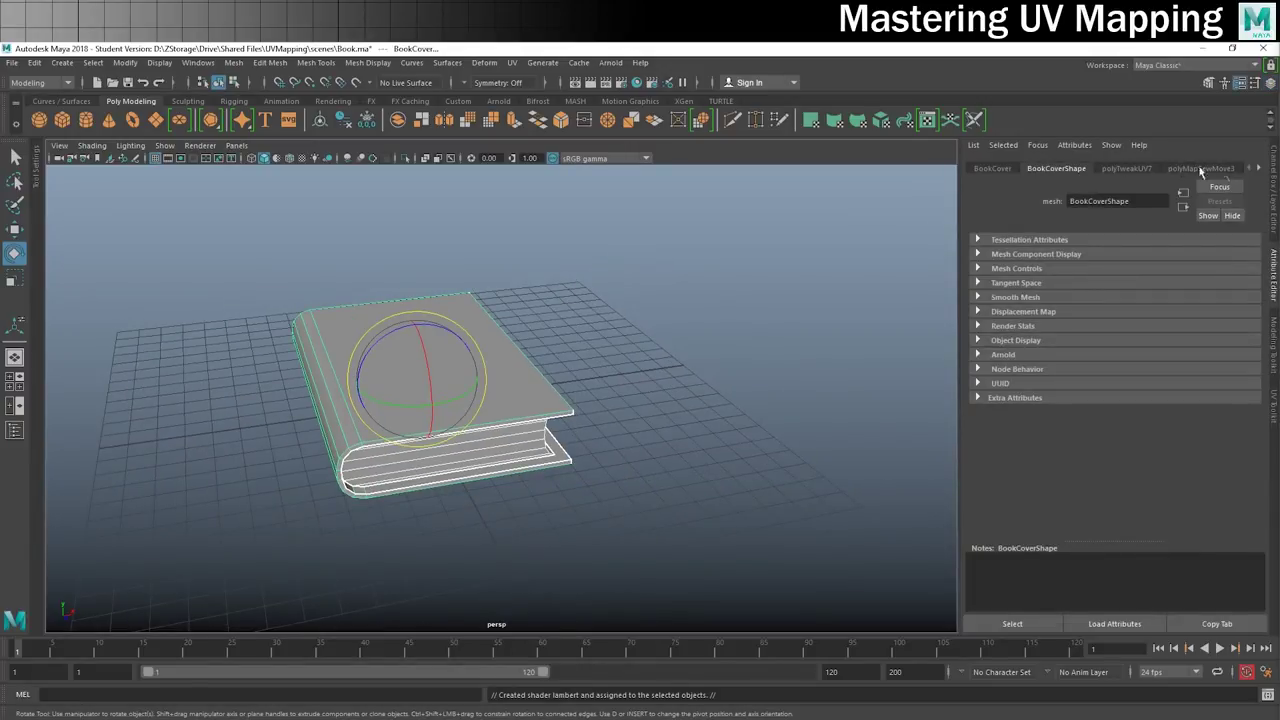
Connect a File texture to the new Lambert material's Color attribute and open the browser for its image.
left_click(1258, 168)
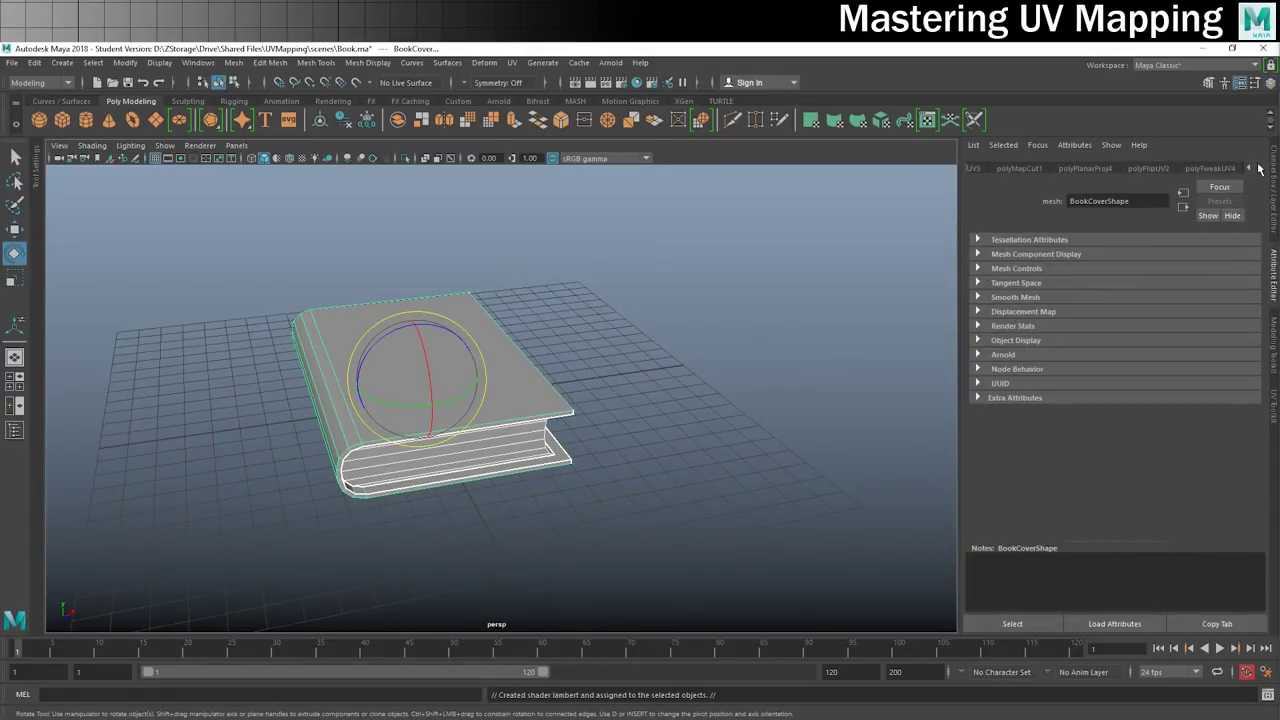
left_click(1258, 168)
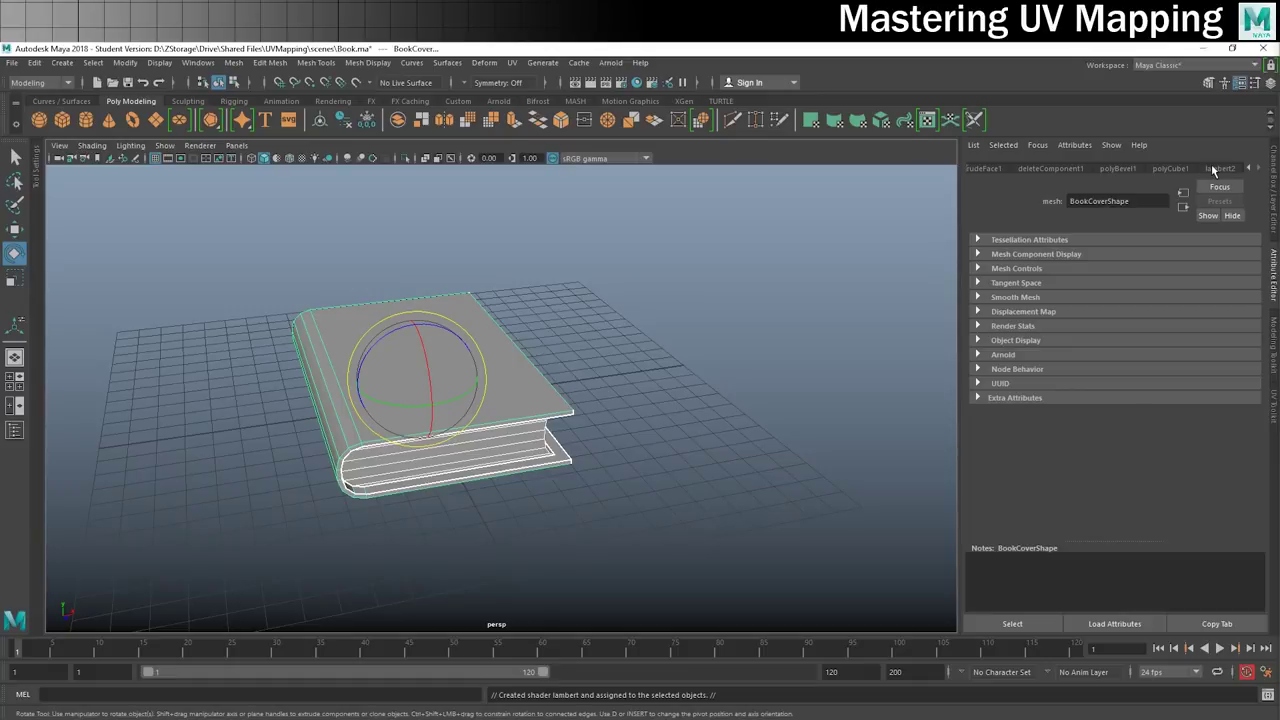
left_click(1218, 168)
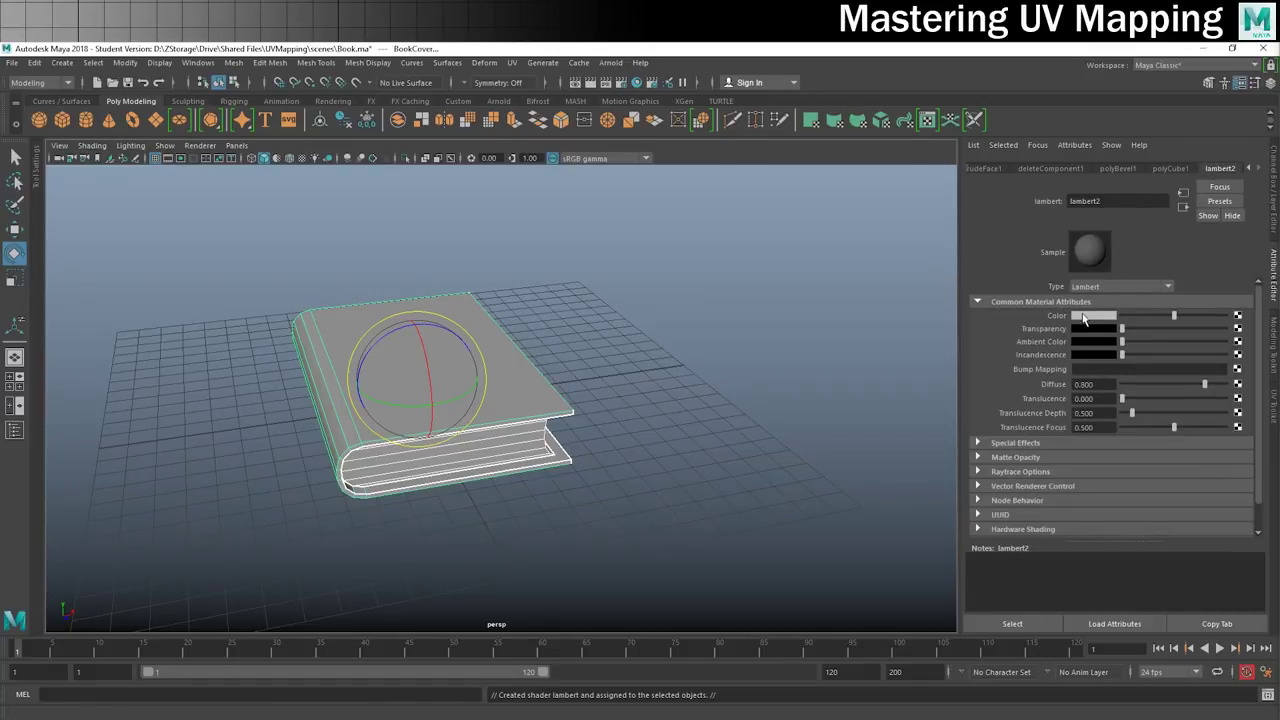
left_click(1237, 316)
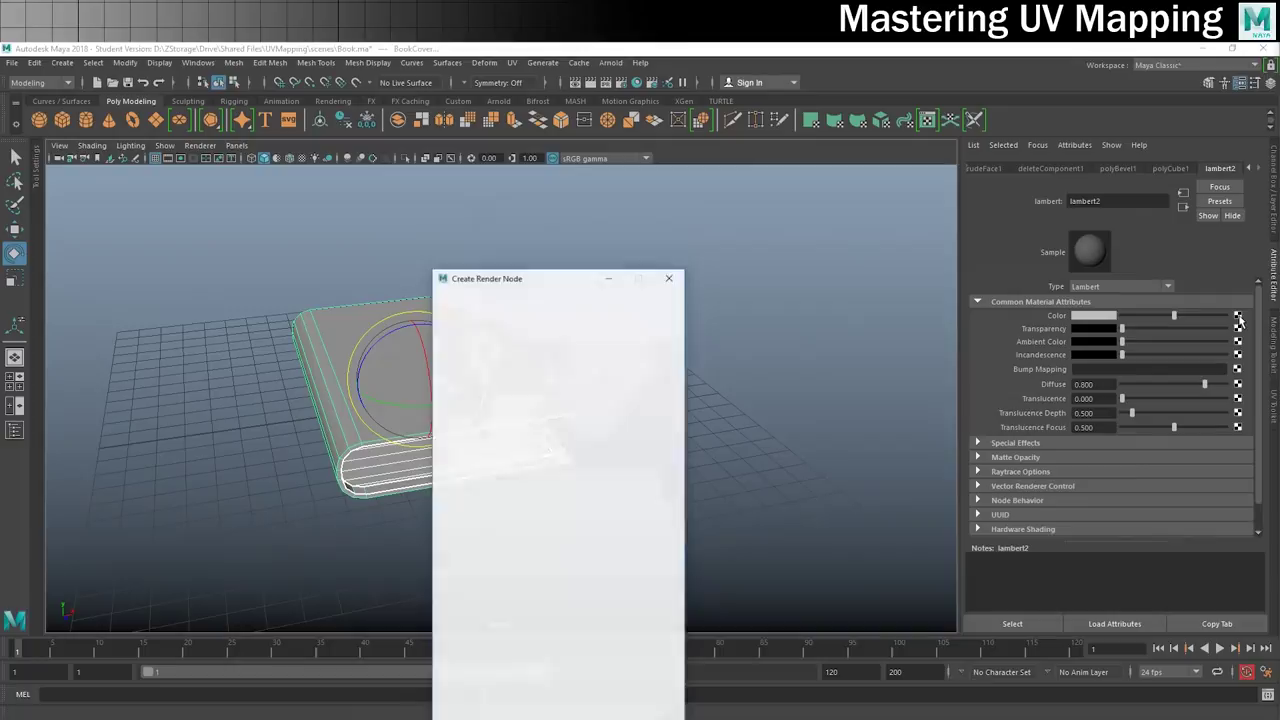
left_click(548, 386)
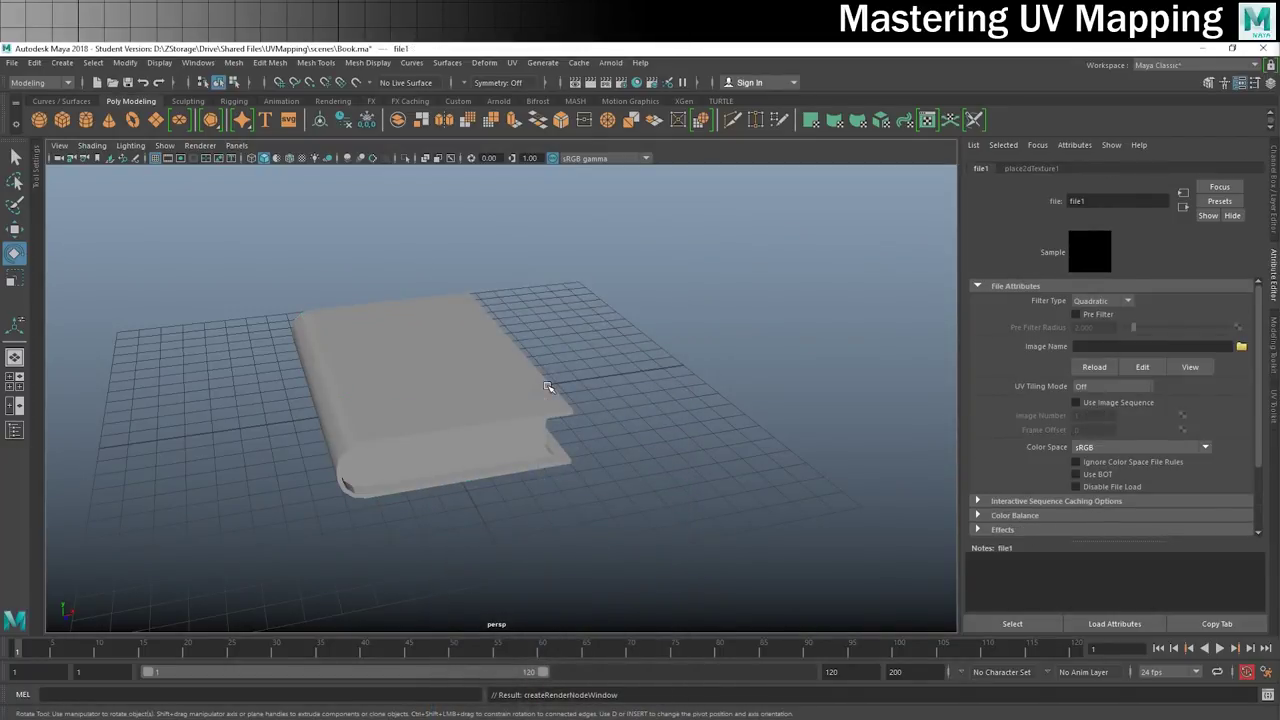
left_click(1240, 347)
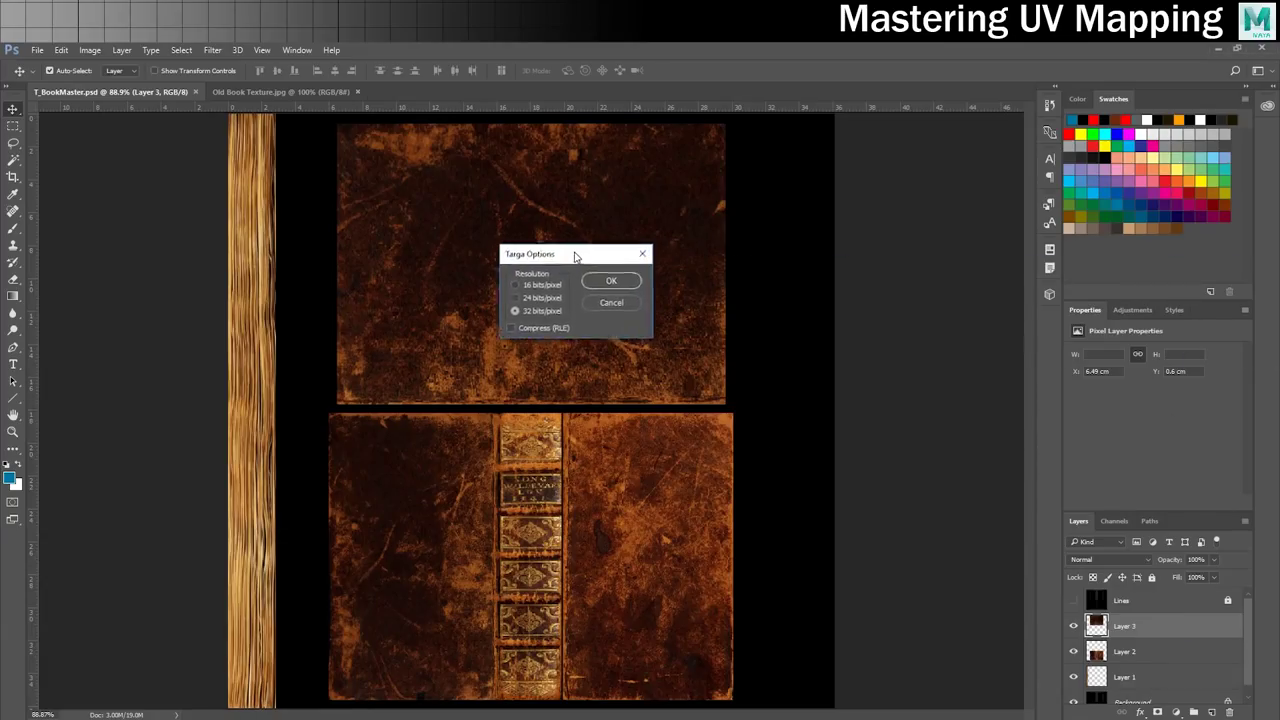
Finish the Targa export in Photoshop at 24 bits/pixel and switch back to Maya.
left_click(480, 302)
left_click(454, 289)
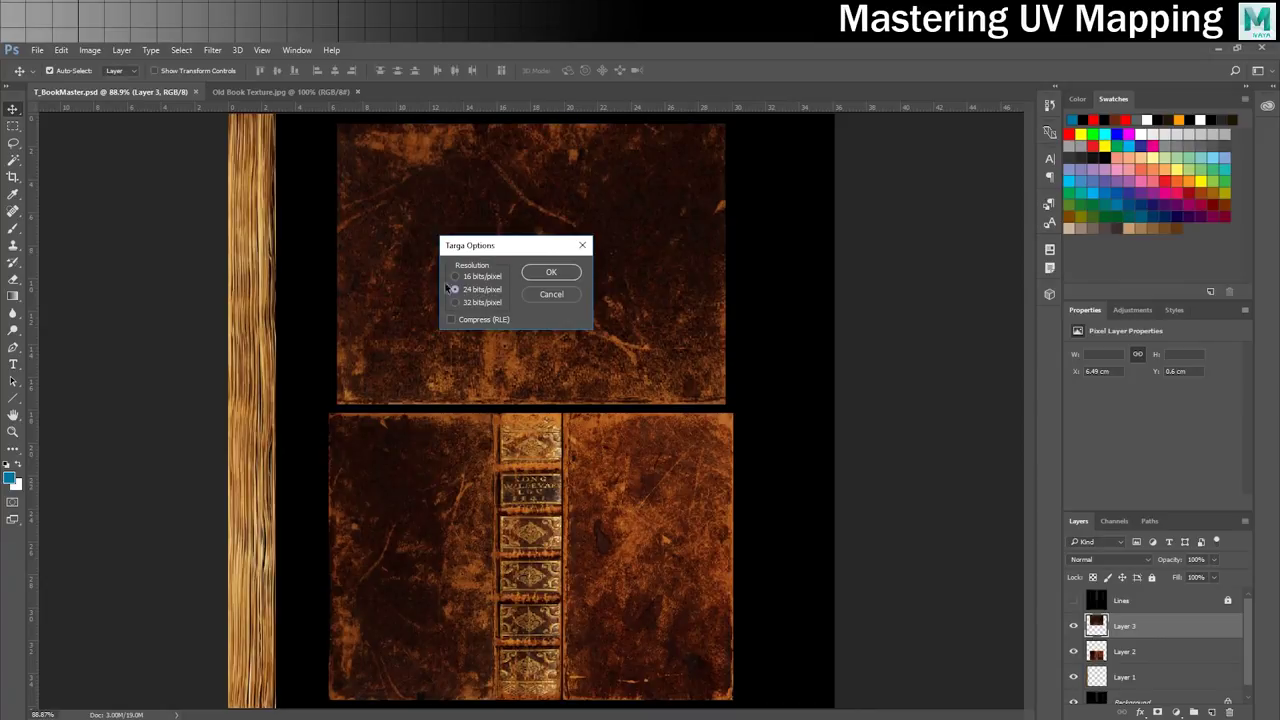
left_click(549, 272)
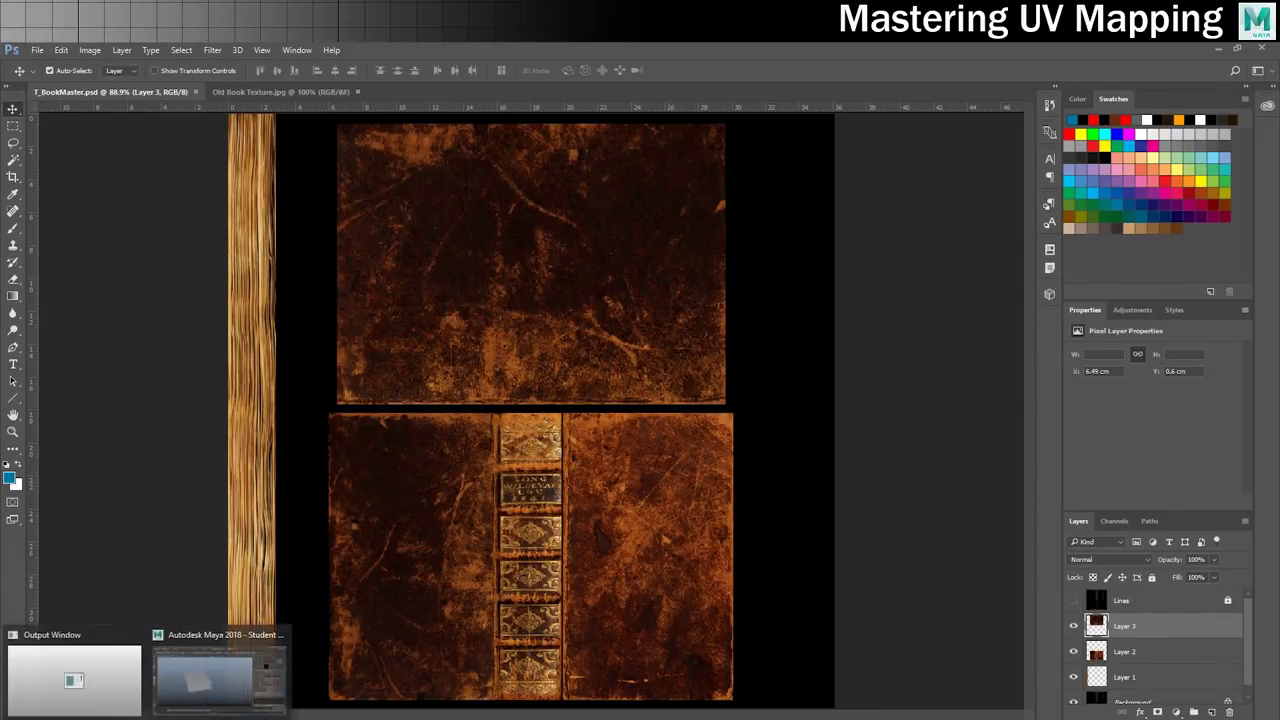
left_click(226, 680)
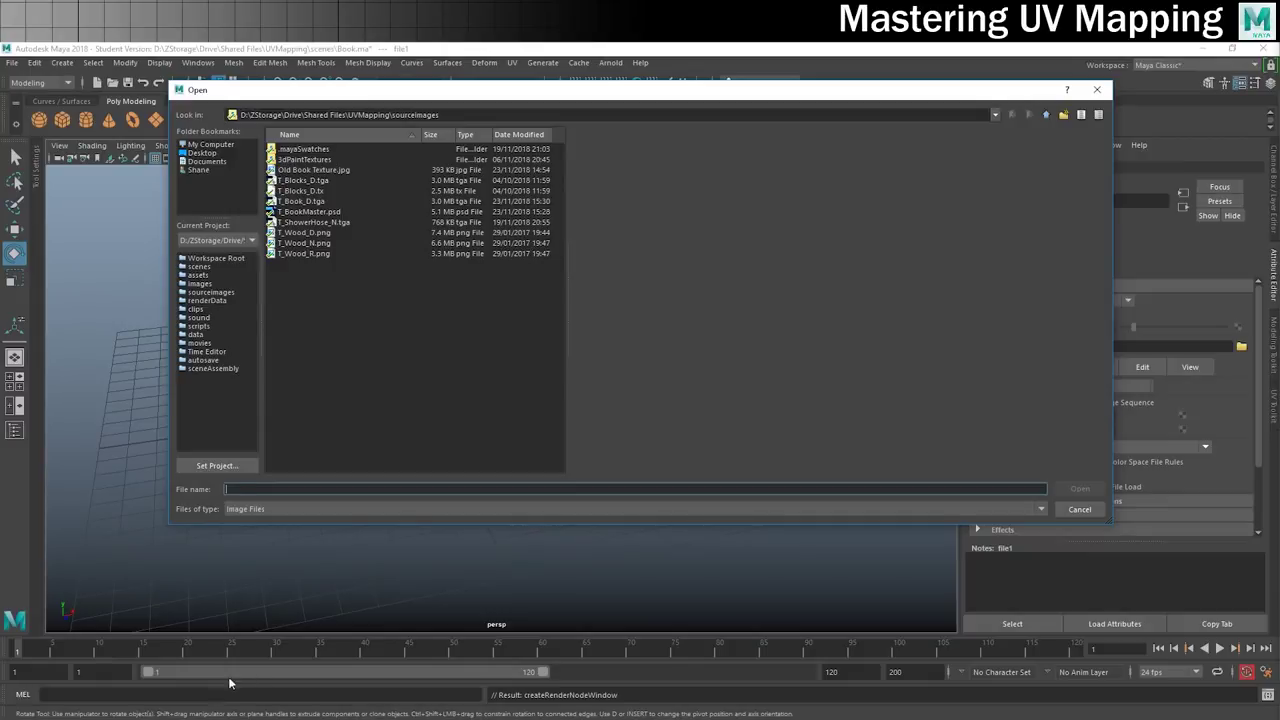
Load T_Book_D.tga as the file texture's image and display the book with textures in the viewport.
left_click(299, 203)
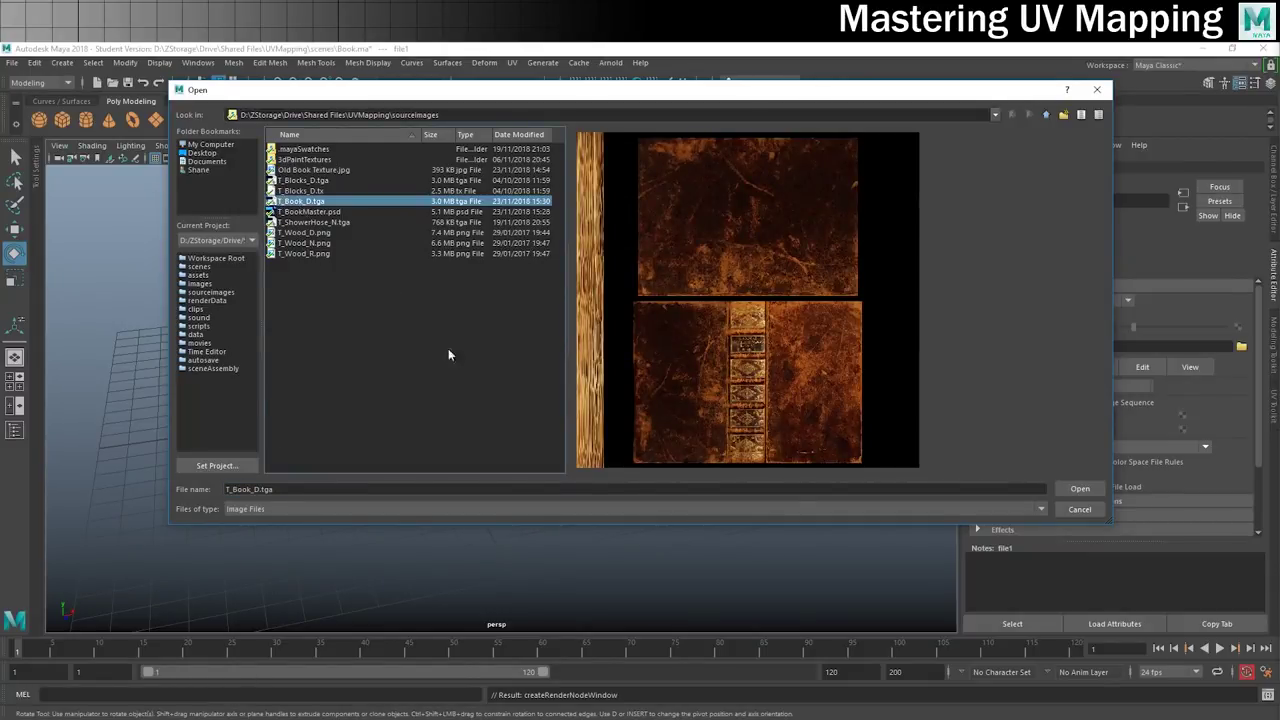
left_click(1080, 490)
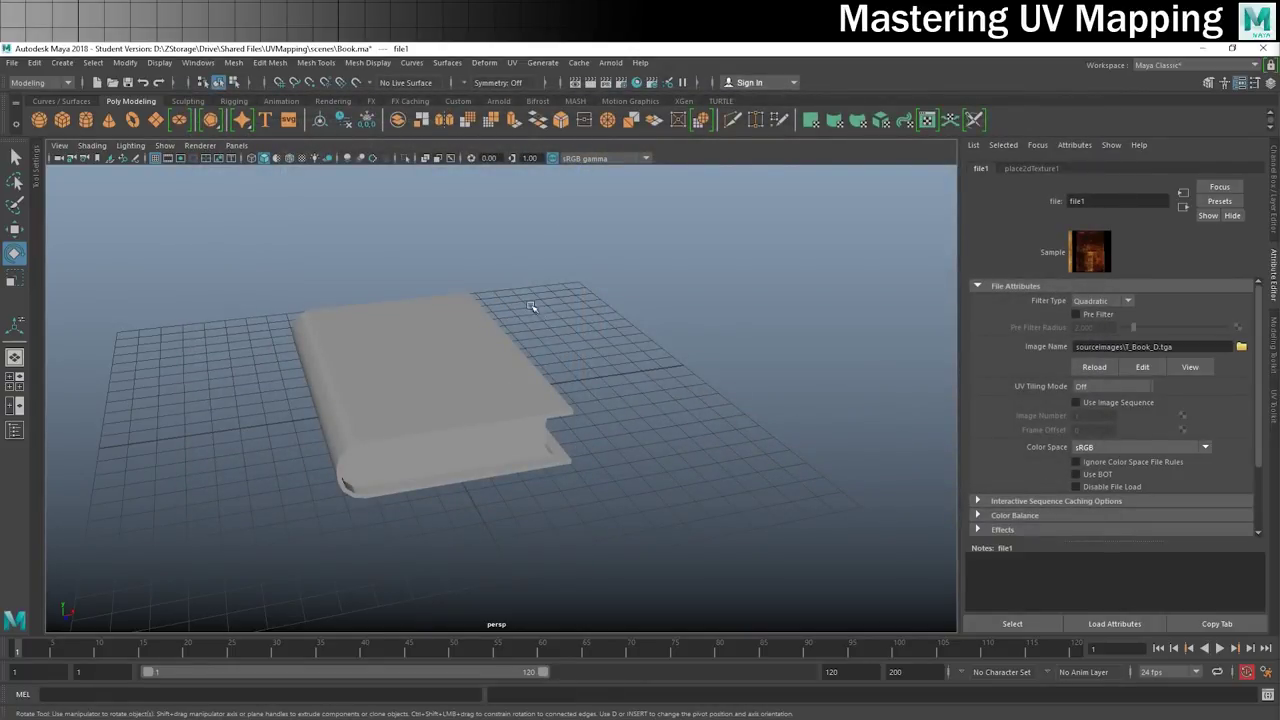
key("6")
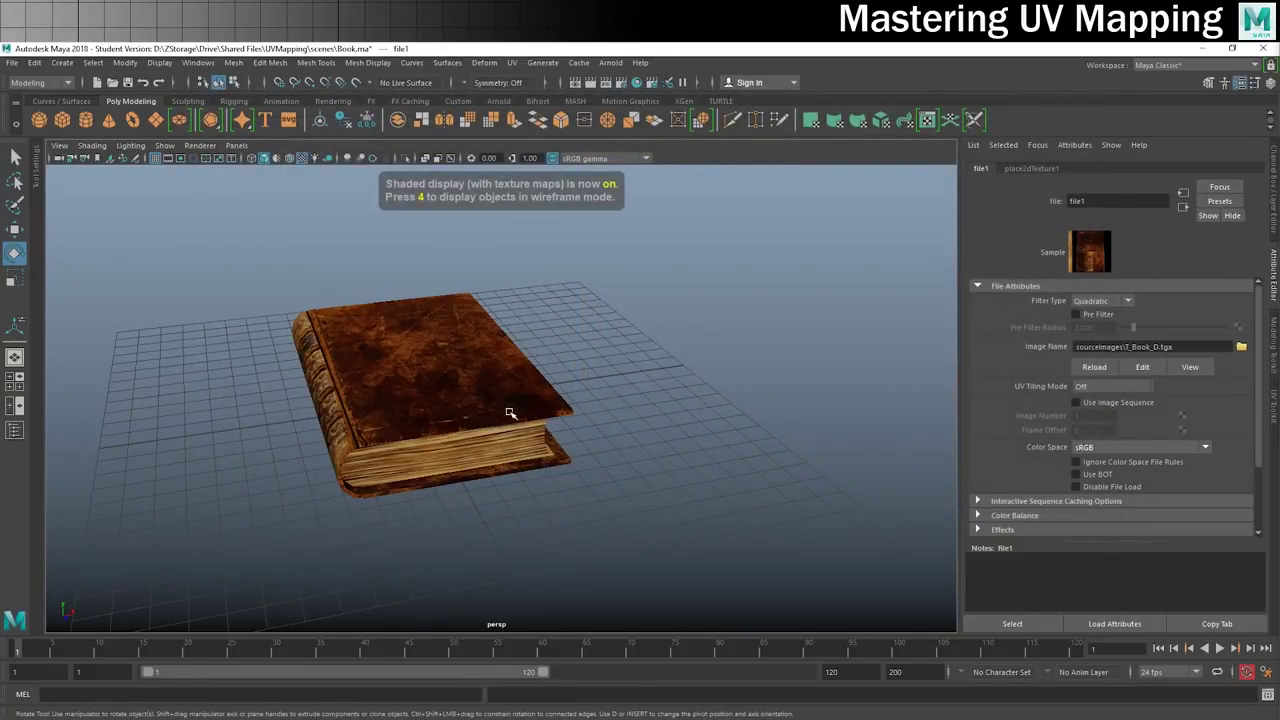
left_click(664, 386)
left_click_drag(490, 458, 479, 386, "alt")
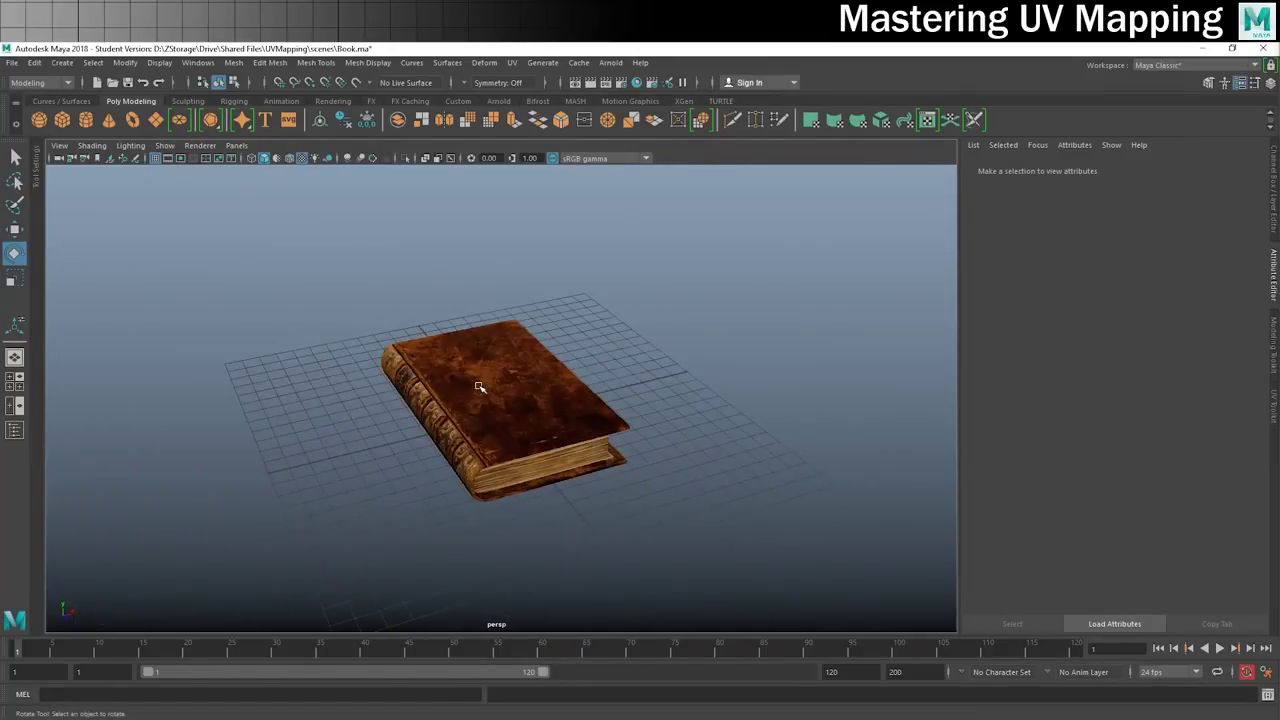
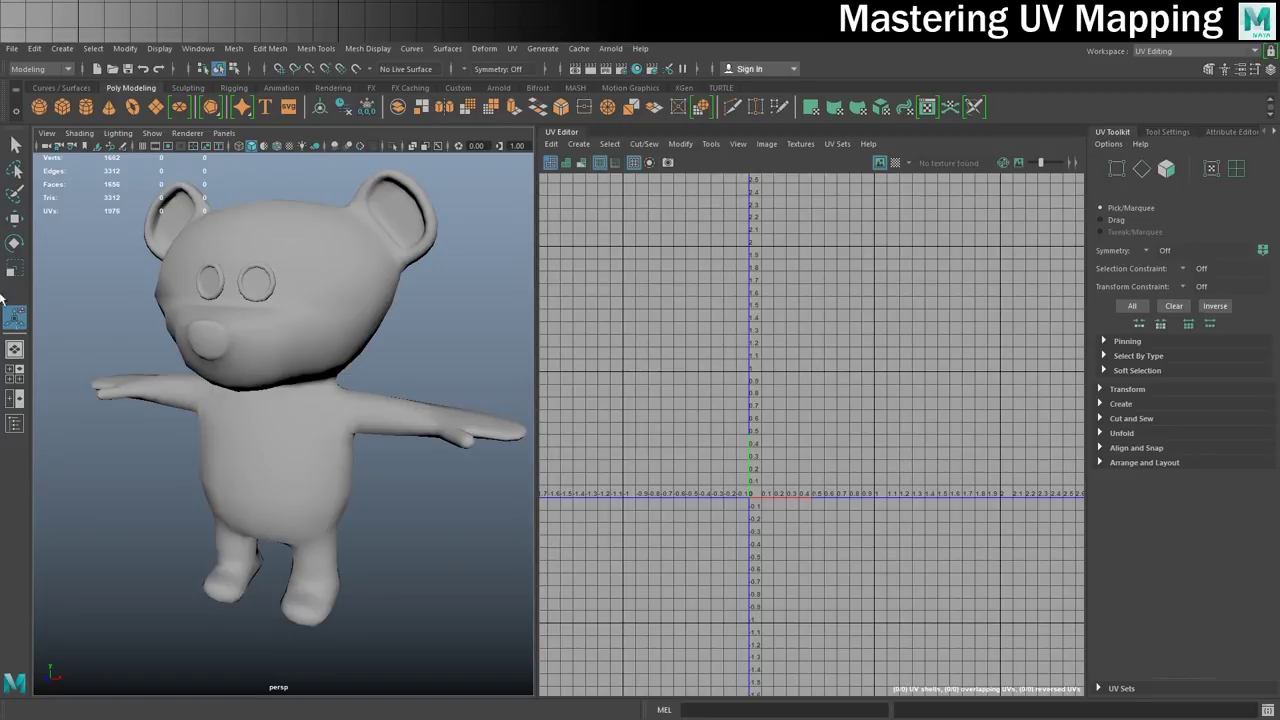
Select the bear's body mesh and show it in a full-size front view.
left_click_drag(237, 402, 265, 407, "alt")
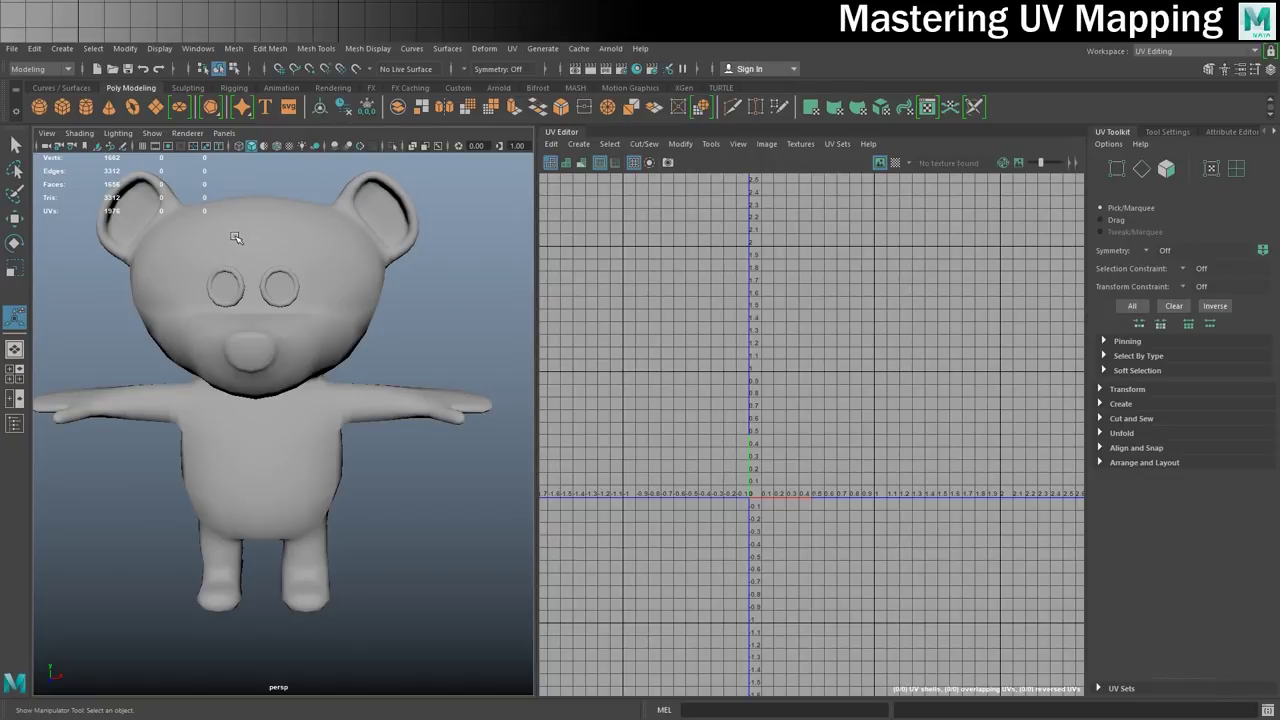
left_click(299, 252)
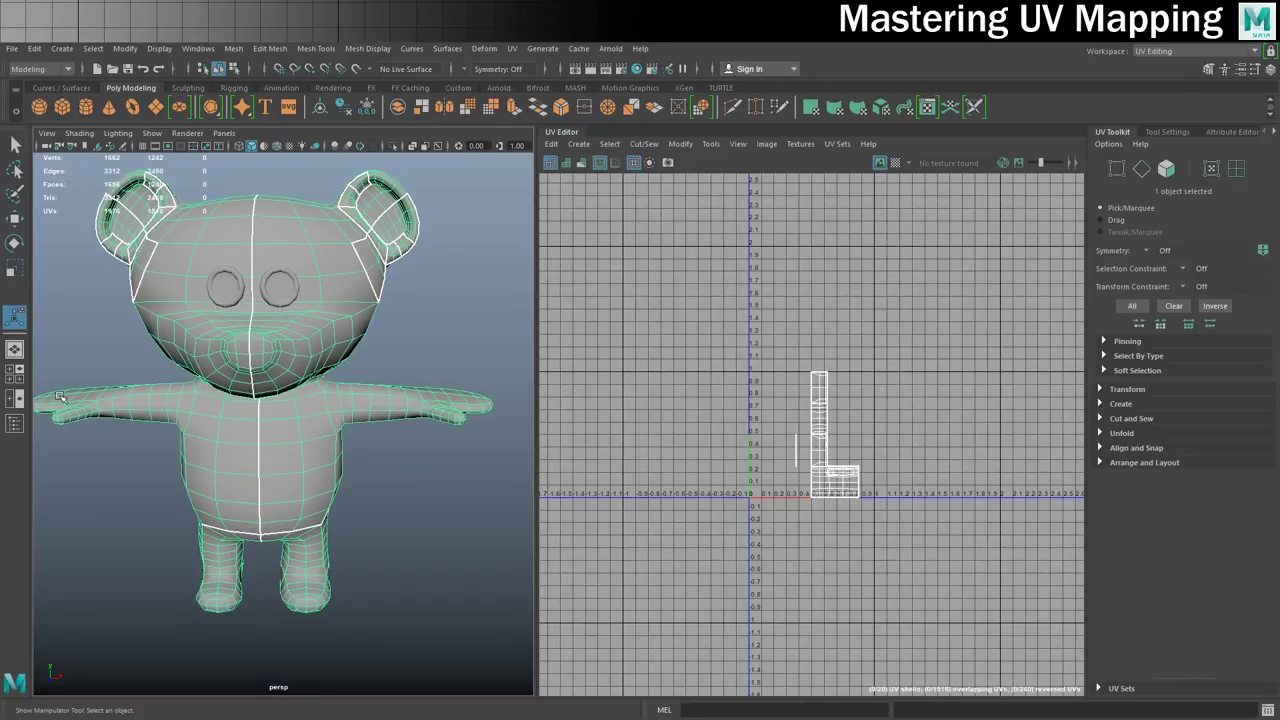
left_click(17, 378)
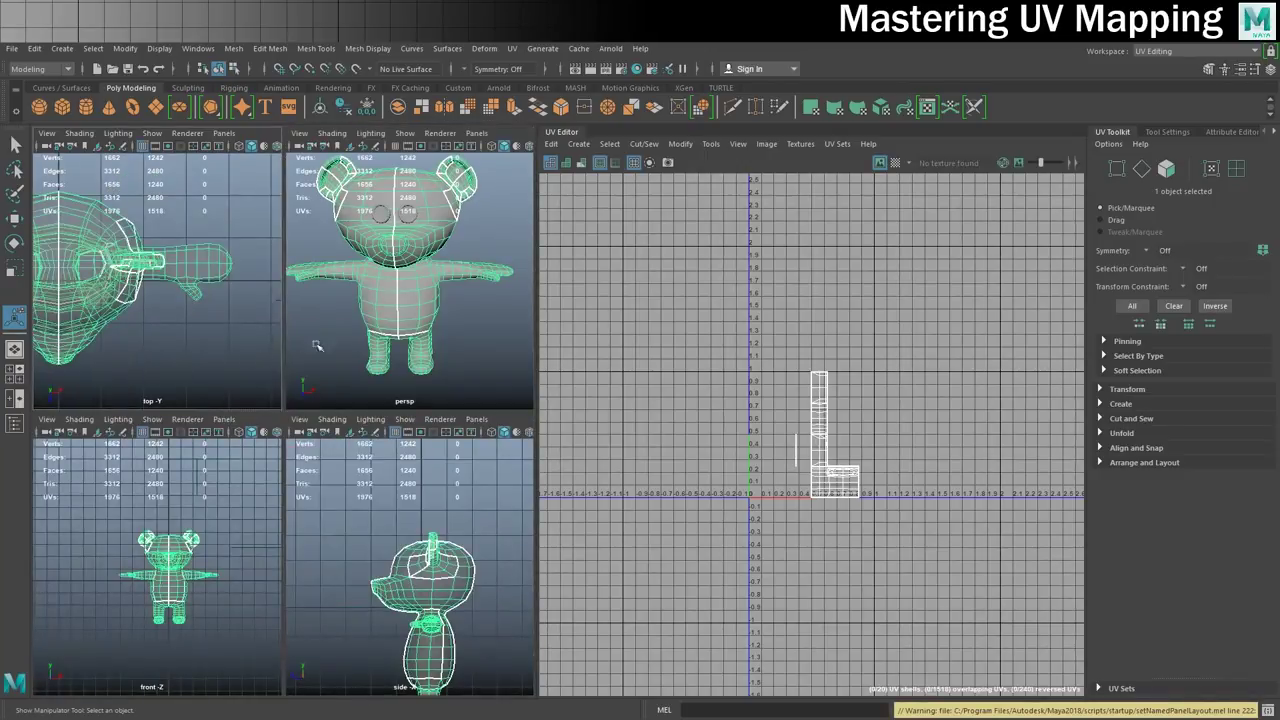
key("space")
key("space")
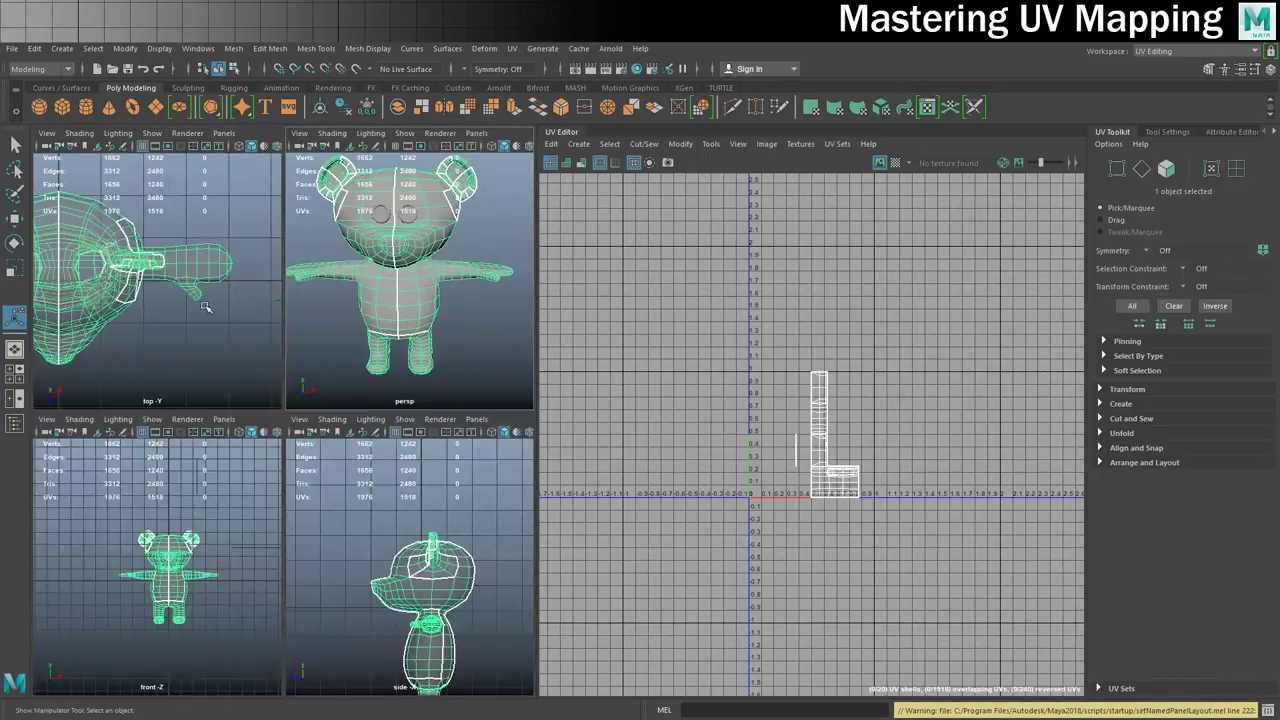
key("space")
key("space")
key("space")
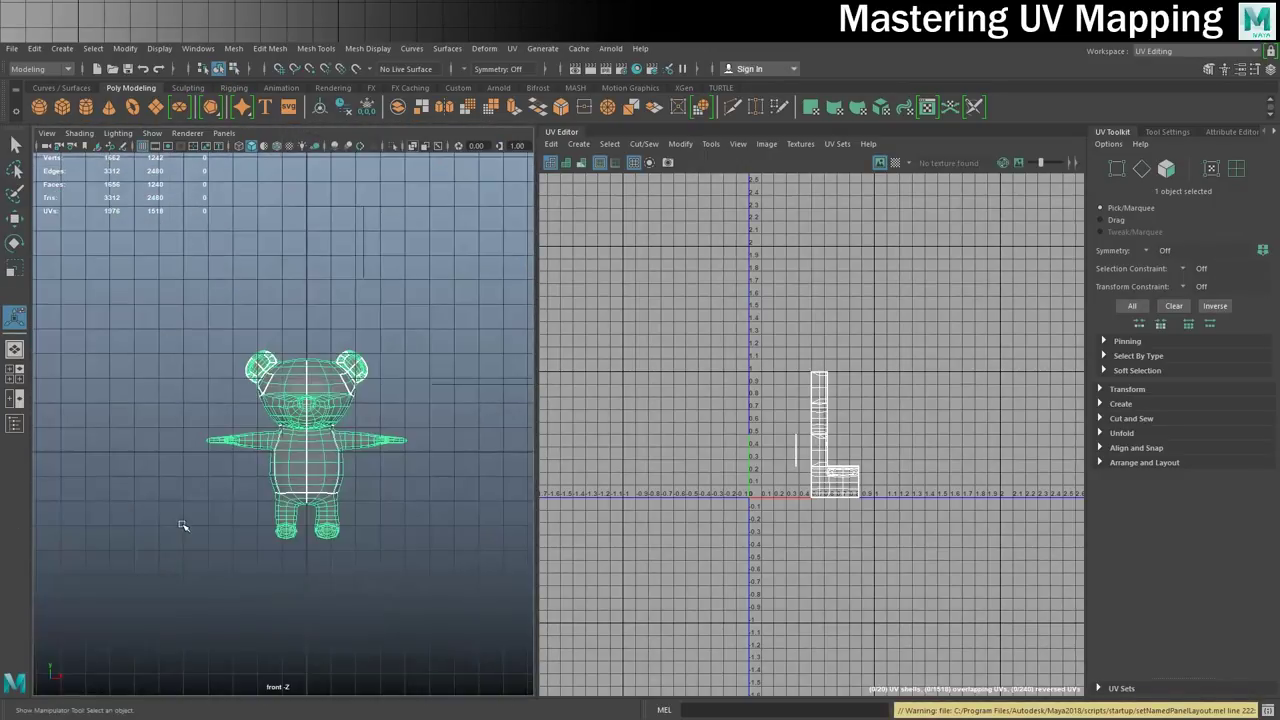
Delete all body faces on the left side of the bear's centre line as seen in the front view.
key("f")
scroll(330, 430, "down", 3)
right_click_drag(287, 373, 288, 386)
left_click_drag(77, 181, 284, 659)
key("Delete")
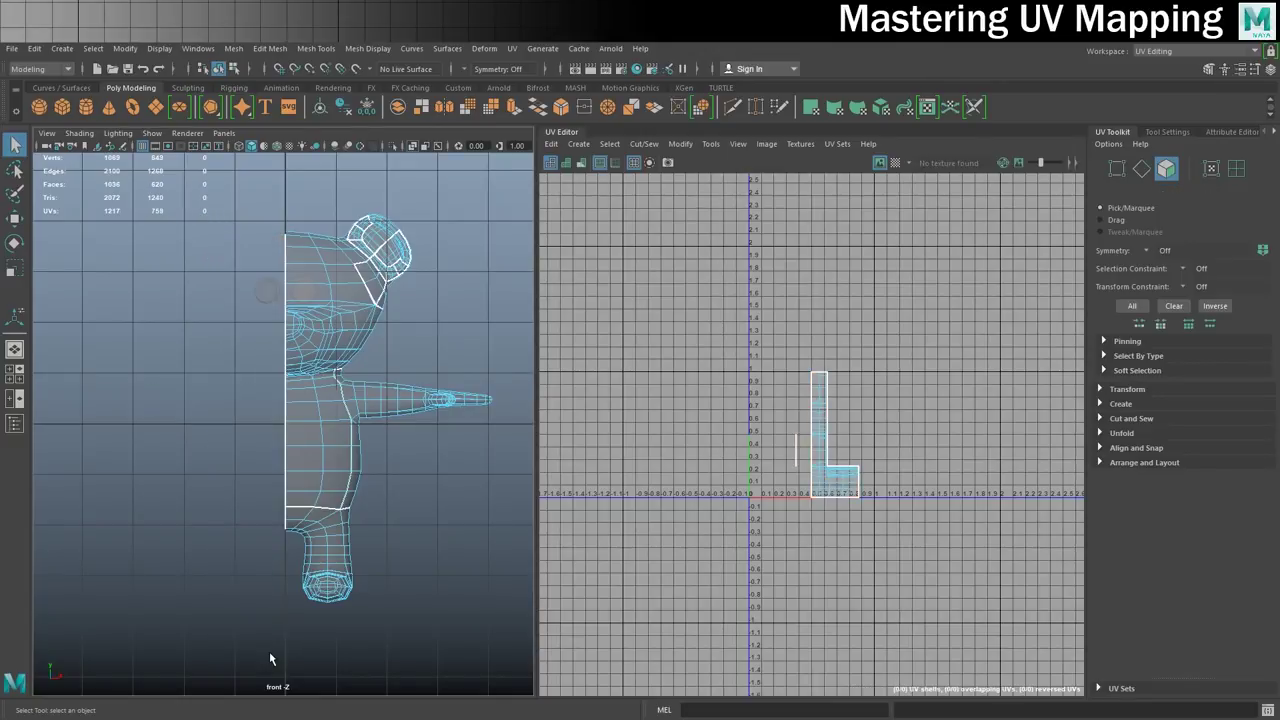
Delete the leftover eye beside the remaining half body in object mode and return to the perspective view.
right_click_drag(311, 315, 355, 300)
left_click(262, 290)
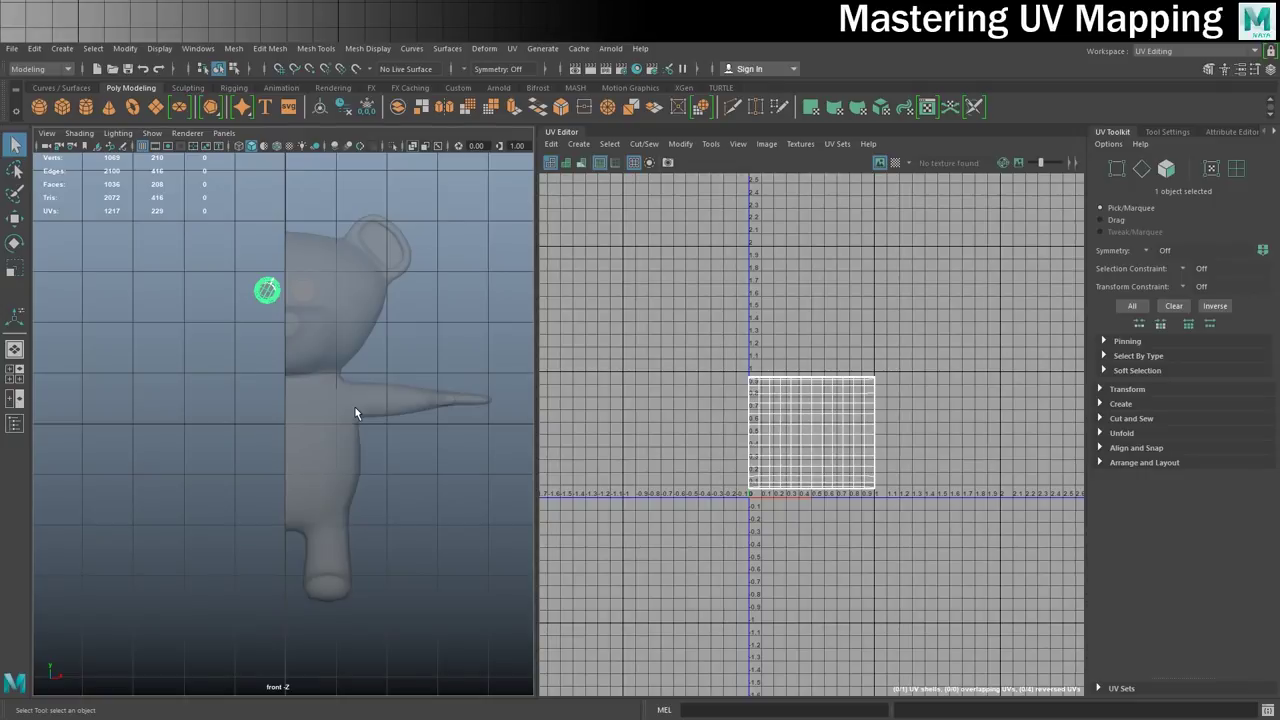
key("Delete")
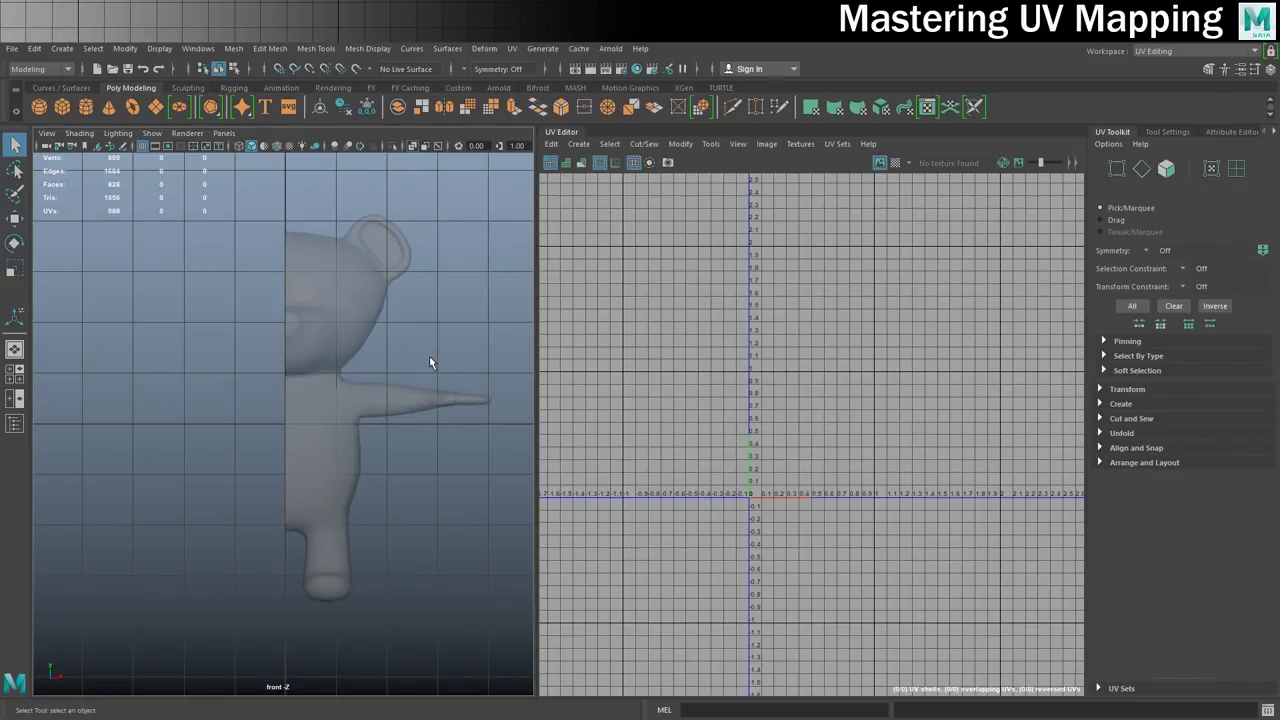
key("space")
key("space")
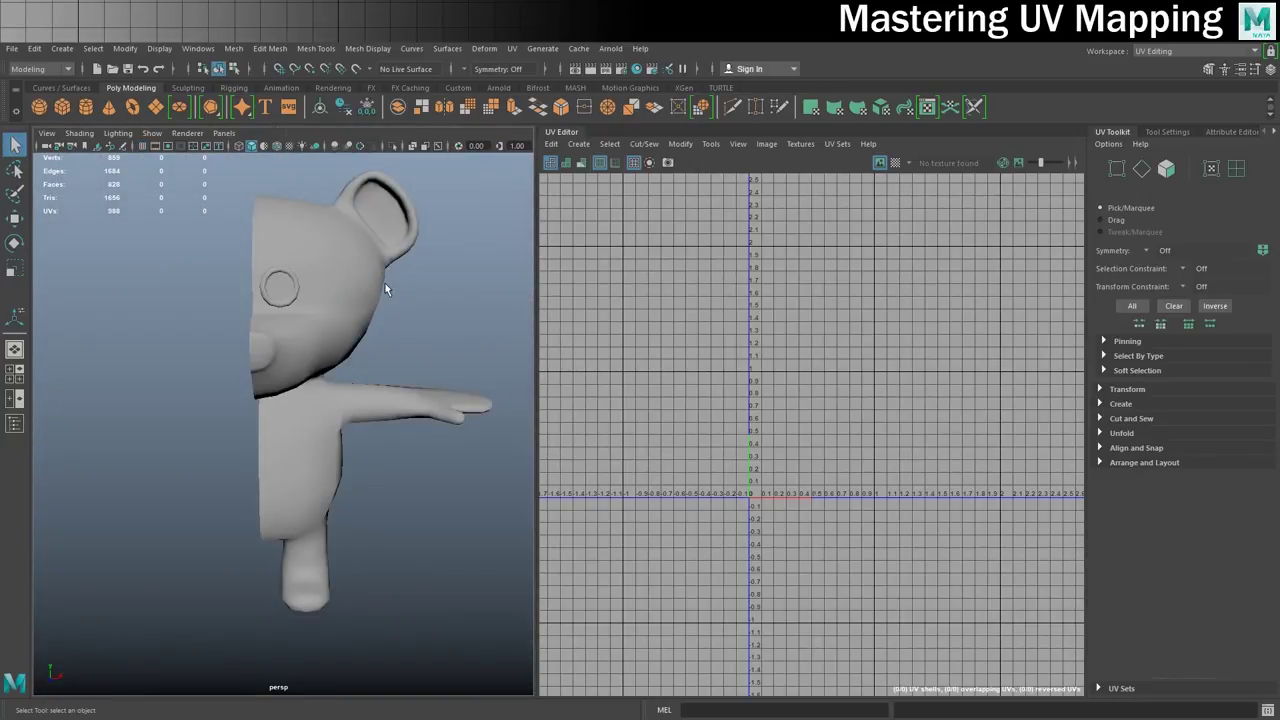
Apply an Automatic UV projection to the remaining half of the bear's body.
left_click(343, 277)
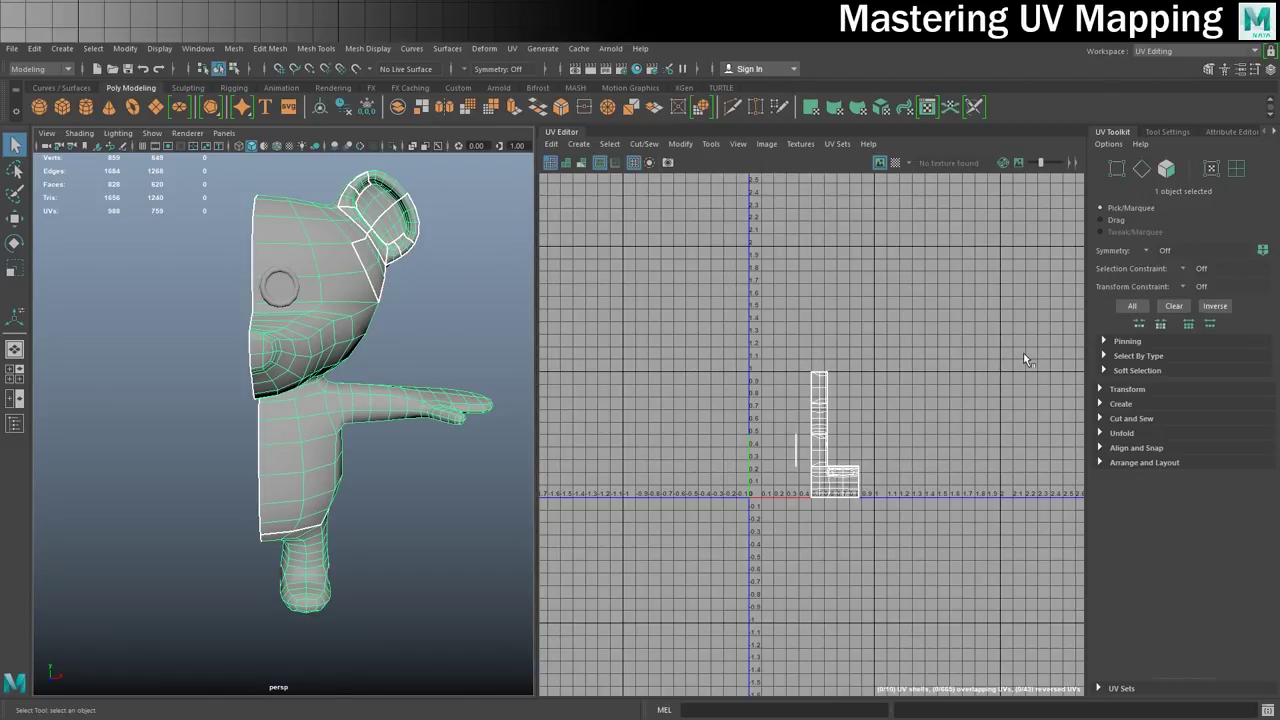
left_click(1114, 405)
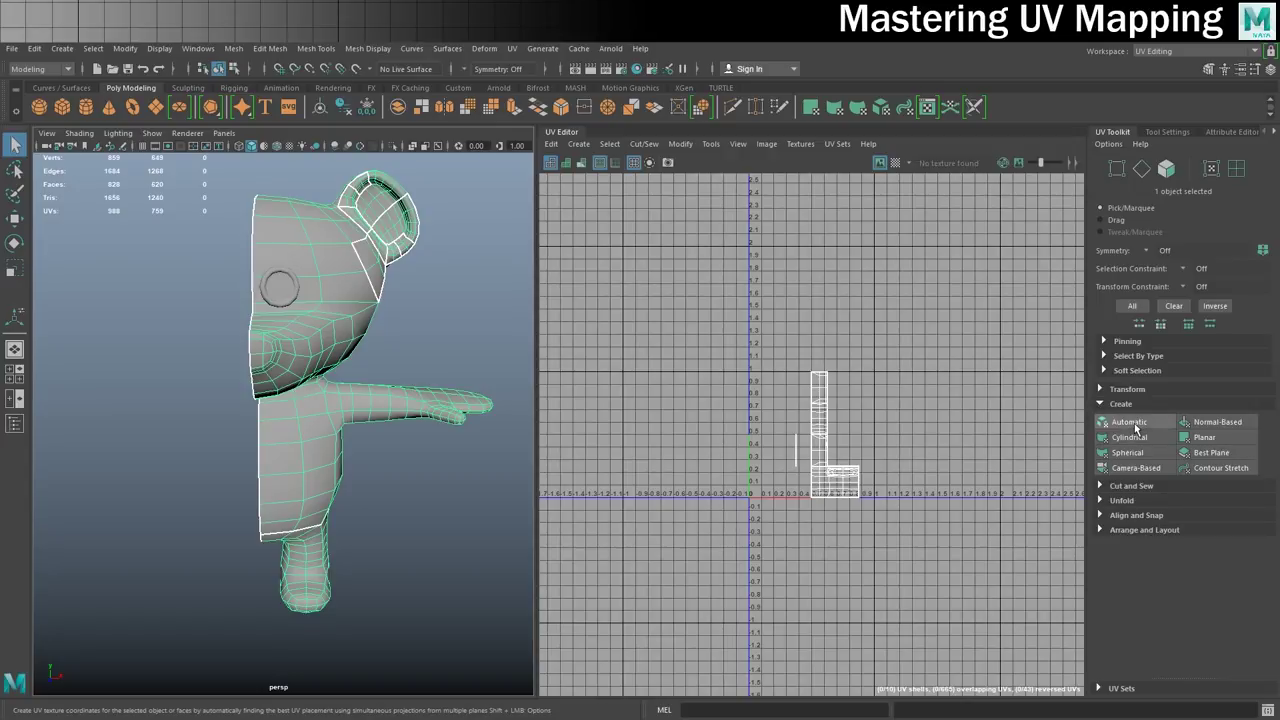
left_click(1130, 422)
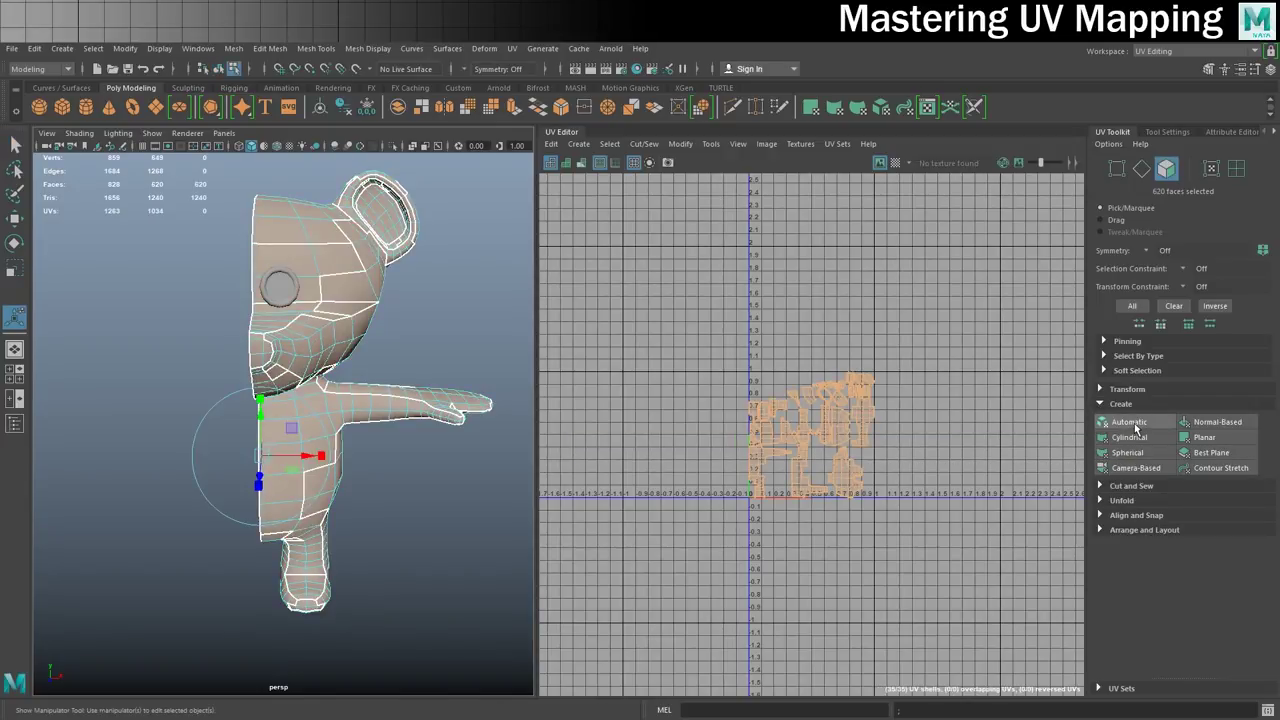
scroll(947, 415, "up", 3)
scroll(947, 415, "down", 1)
middle_click_drag(713, 470, 795, 405, "alt")
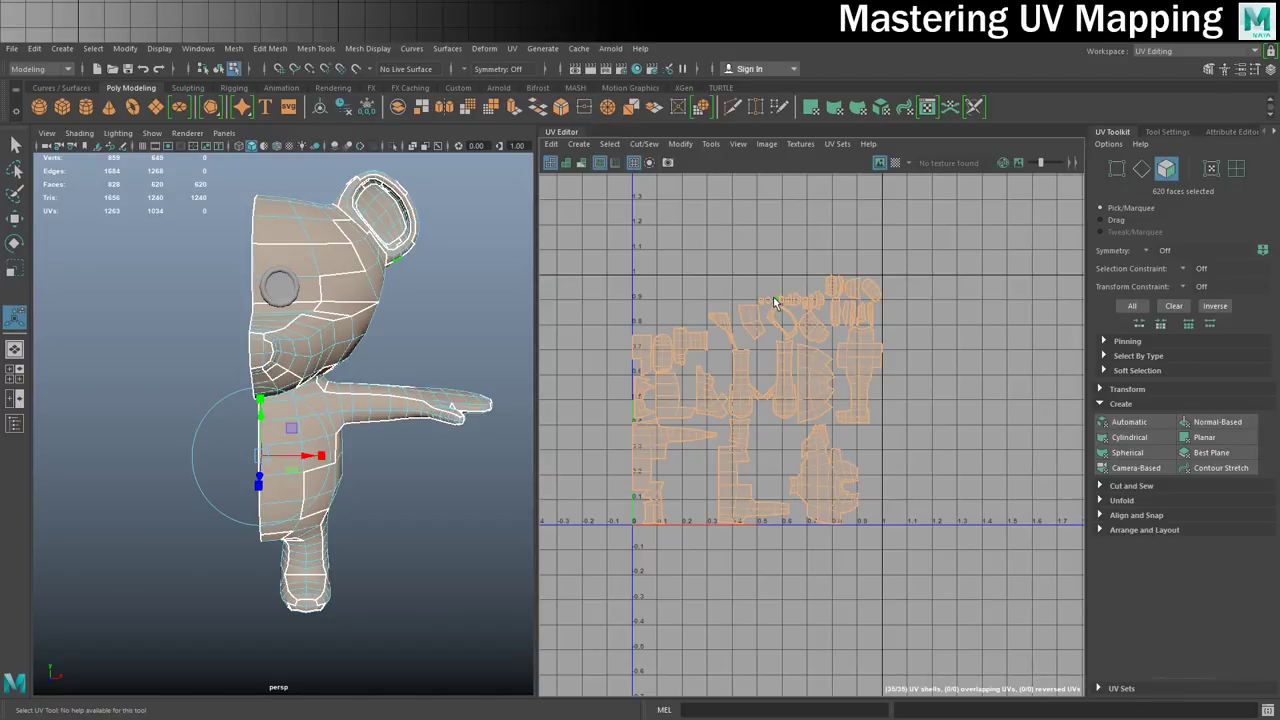
Stitch all the half body's UV shells together into one shell by selecting every edge.
right_click_drag(785, 321, 777, 292)
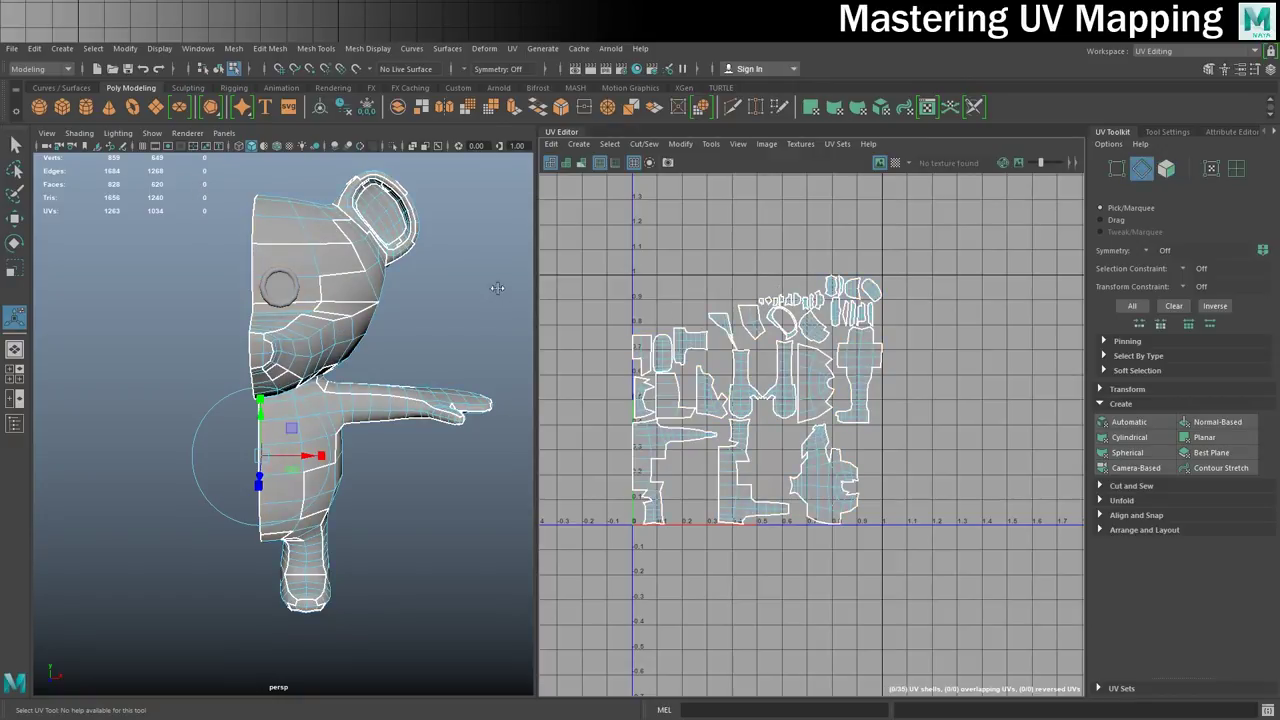
left_click_drag(578, 229, 949, 575)
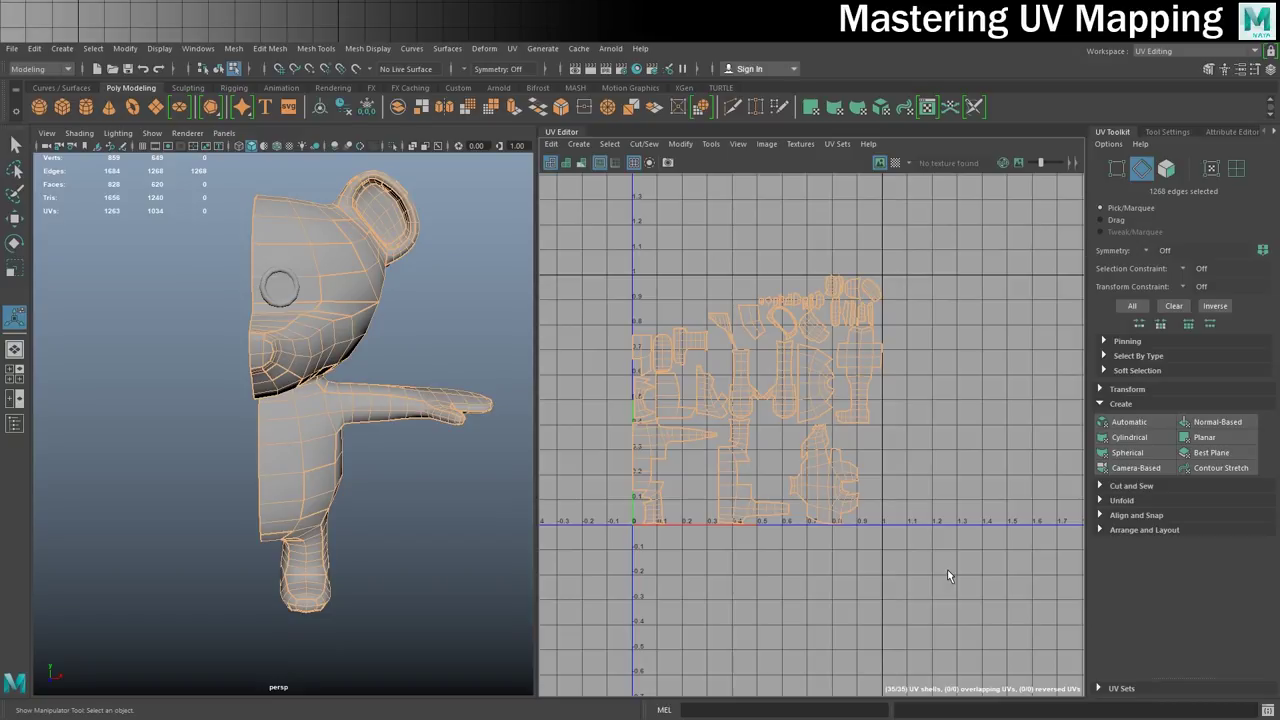
left_click(1128, 487)
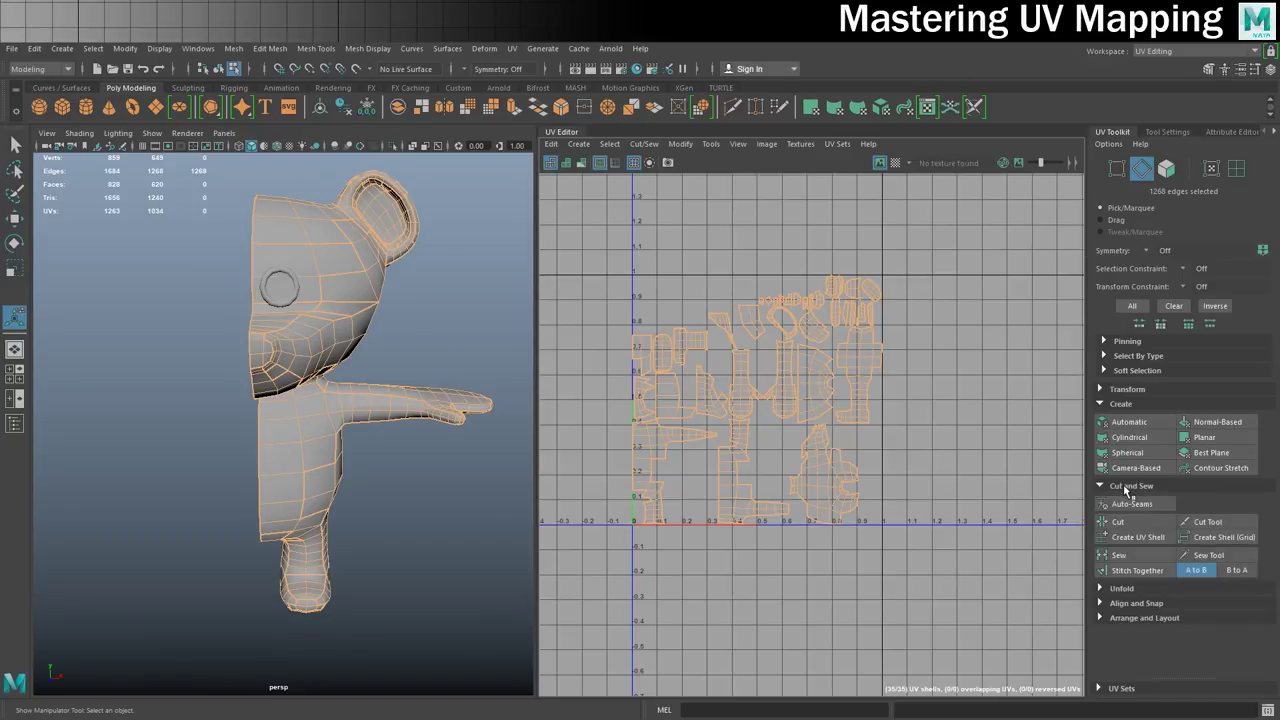
left_click(1131, 571)
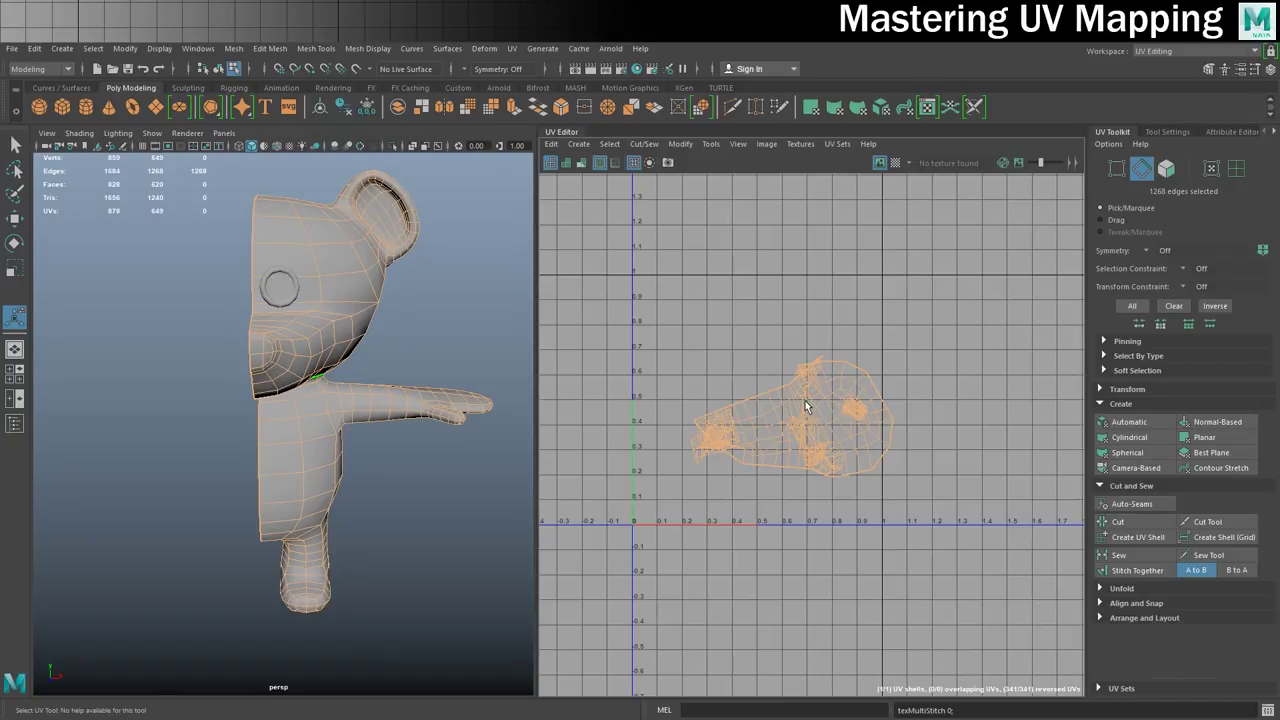
Cut the UVs around the top of the leg and lengthwise down the leg and foot, finishing in object mode.
left_click_drag(230, 420, 257, 428, "alt")
right_click_drag(212, 437, 334, 446, "alt")
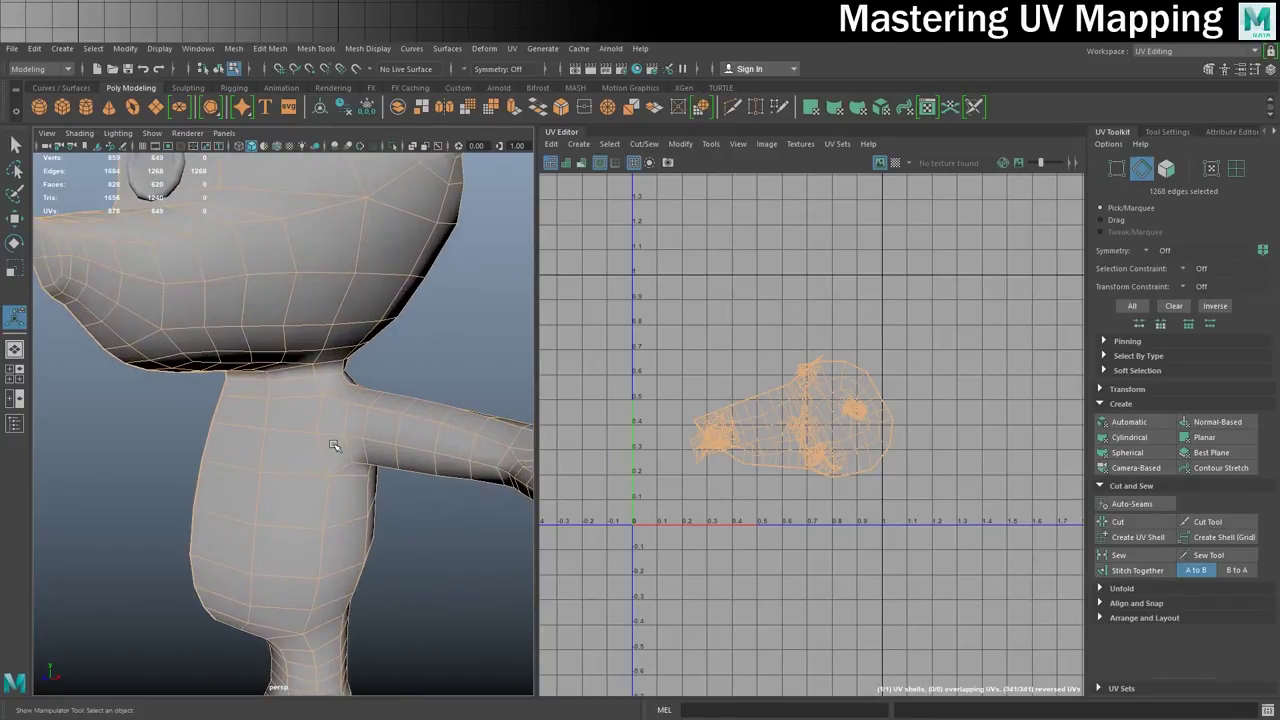
middle_click_drag(305, 446, 329, 329, "alt")
left_click_drag(329, 329, 354, 391, "alt")
right_click_drag(313, 348, 323, 316)
left_click(357, 556)
right_click_drag(297, 534, 320, 539, "alt")
middle_click_drag(320, 539, 361, 405, "alt")
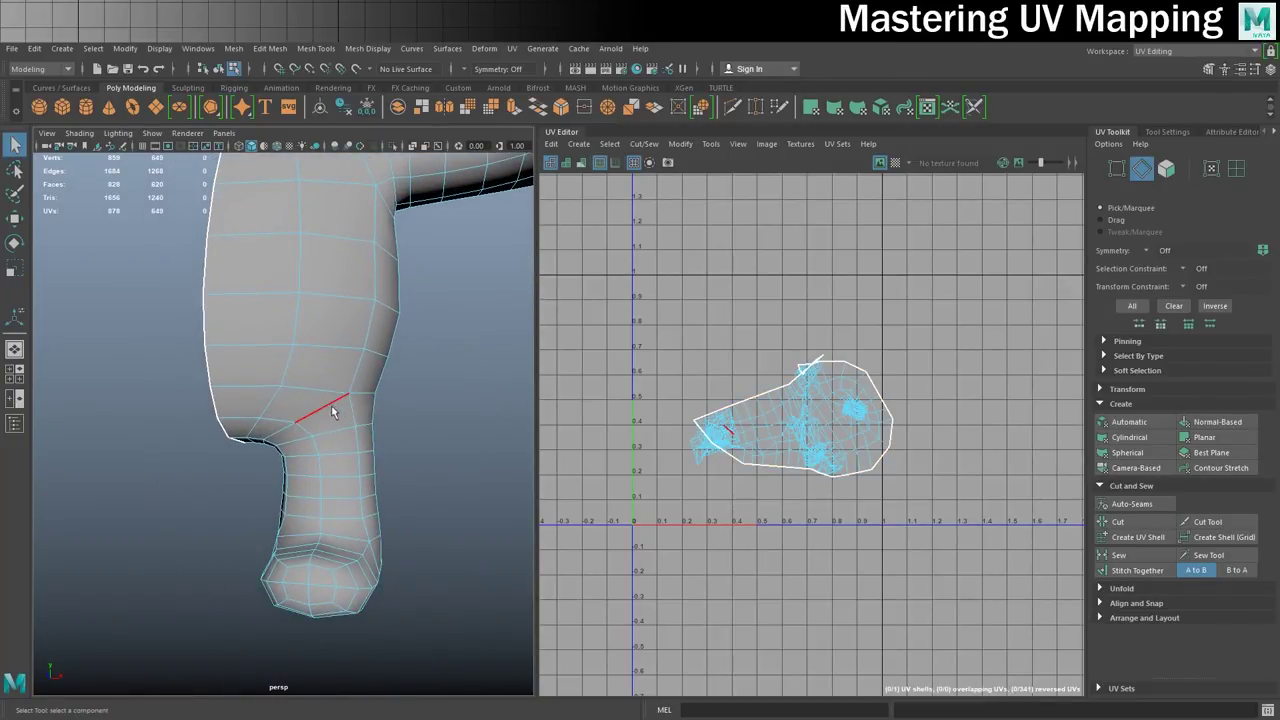
left_click_drag(379, 458, 580, 477, "alt")
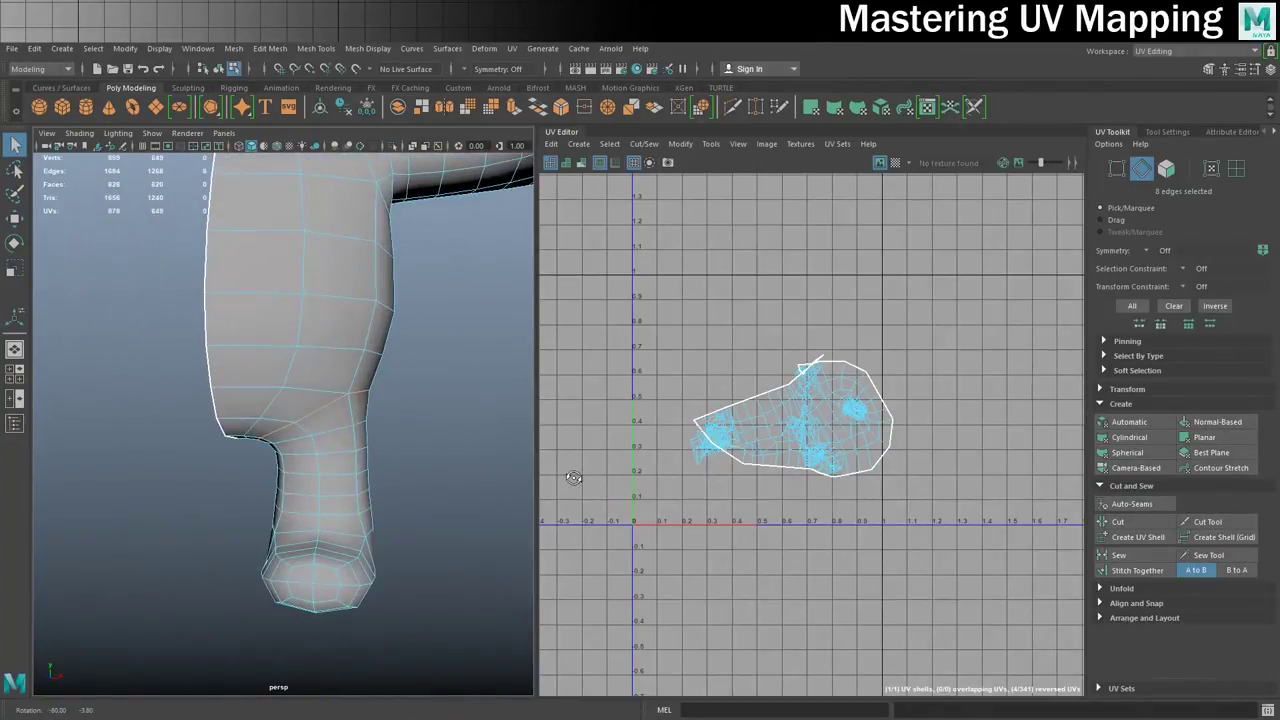
left_click_drag(447, 518, 173, 515, "alt")
double_click(280, 440, "shift")
scroll(246, 525, "down", 5)
left_click_drag(219, 527, 440, 500, "alt")
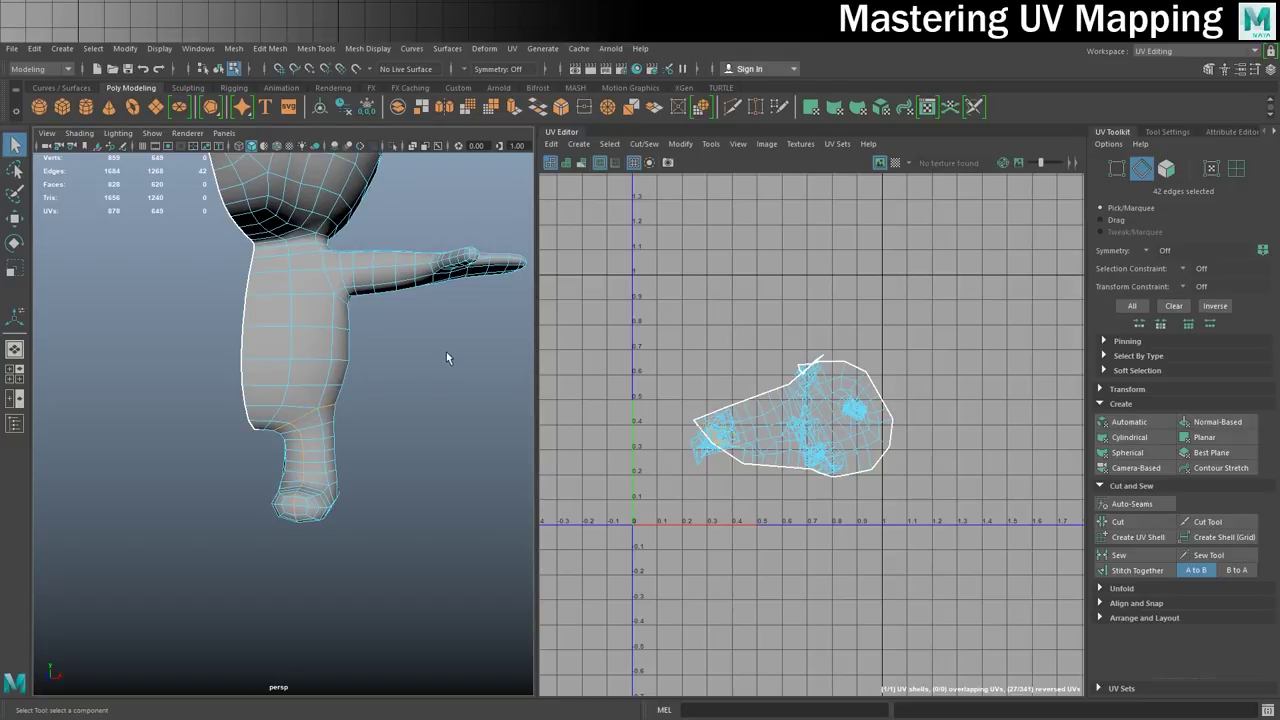
left_click(1135, 527)
key("F8")
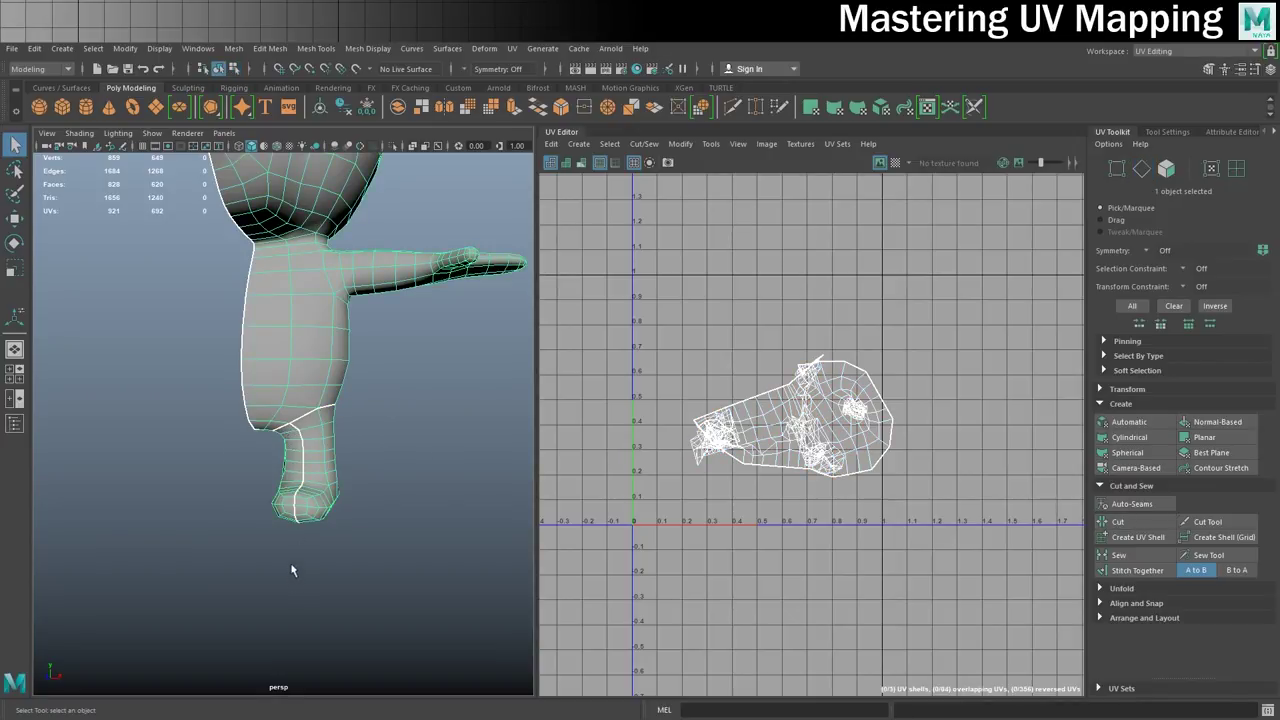
Select the ring of edges where the arm joins the torso at the shoulder.
left_click_drag(382, 431, 359, 423, "alt")
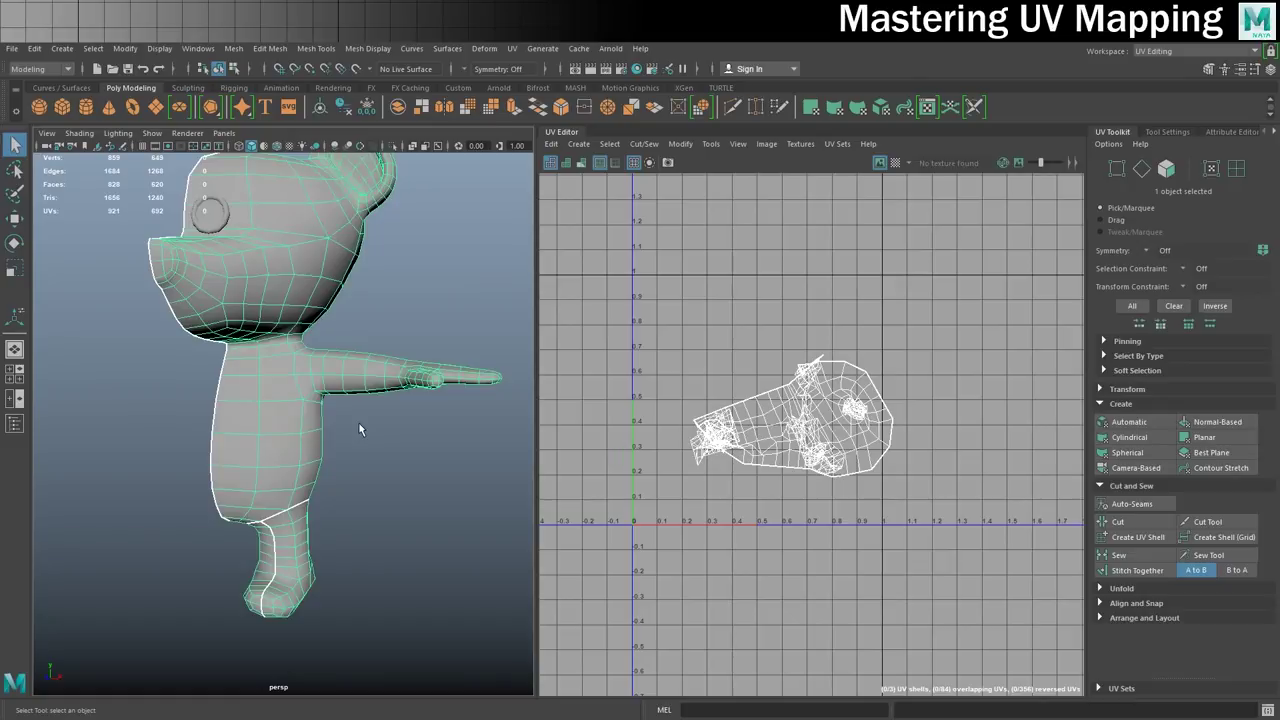
right_click_drag(308, 349, 312, 316)
scroll(340, 400, "up", 6)
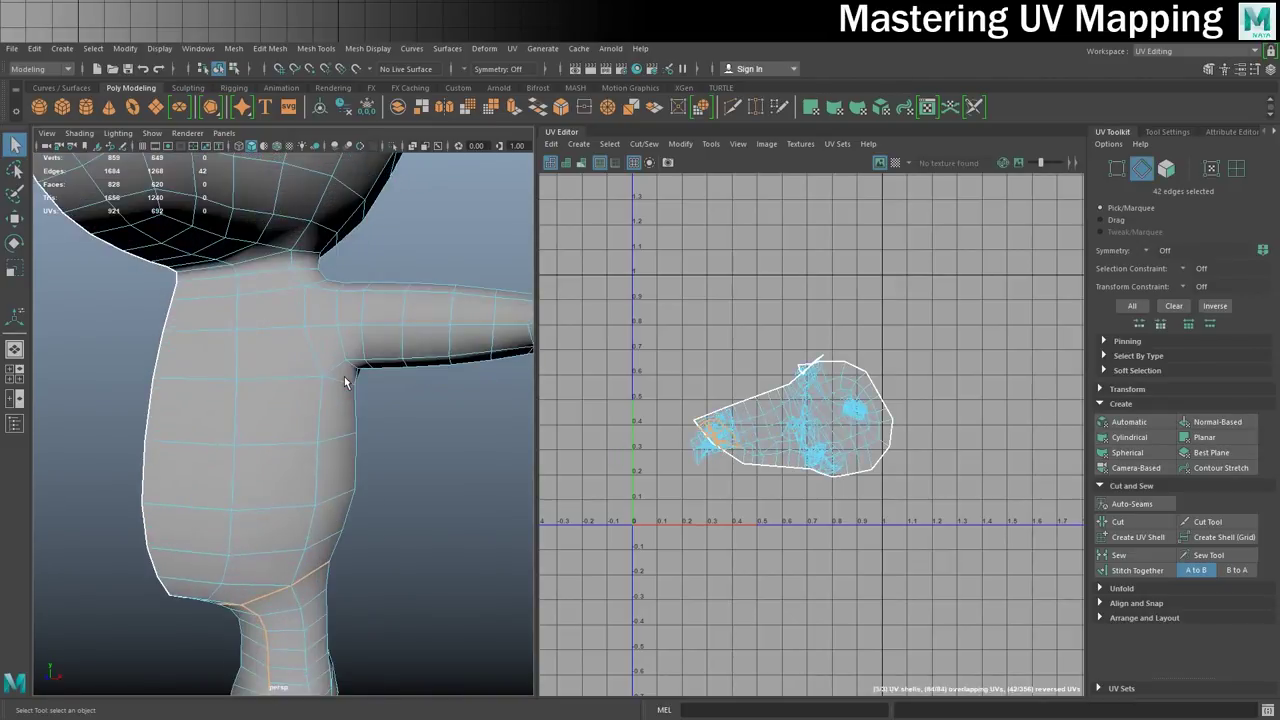
left_click_drag(308, 468, 261, 418, "alt")
left_click(281, 437)
left_click(275, 405)
left_click_drag(415, 468, 331, 428, "alt")
left_click_drag(322, 497, 371, 457, "alt")
left_click(285, 425, "shift")
left_click_drag(408, 495, 292, 414, "alt")
Add the edge loop running lengthwise along the arm and hand to the selection, and cut the UVs along these edges.
double_click(298, 433, "shift")
scroll(185, 484, "down", 5)
left_click_drag(223, 517, 300, 455, "alt")
right_click_drag(300, 455, 325, 503, "alt")
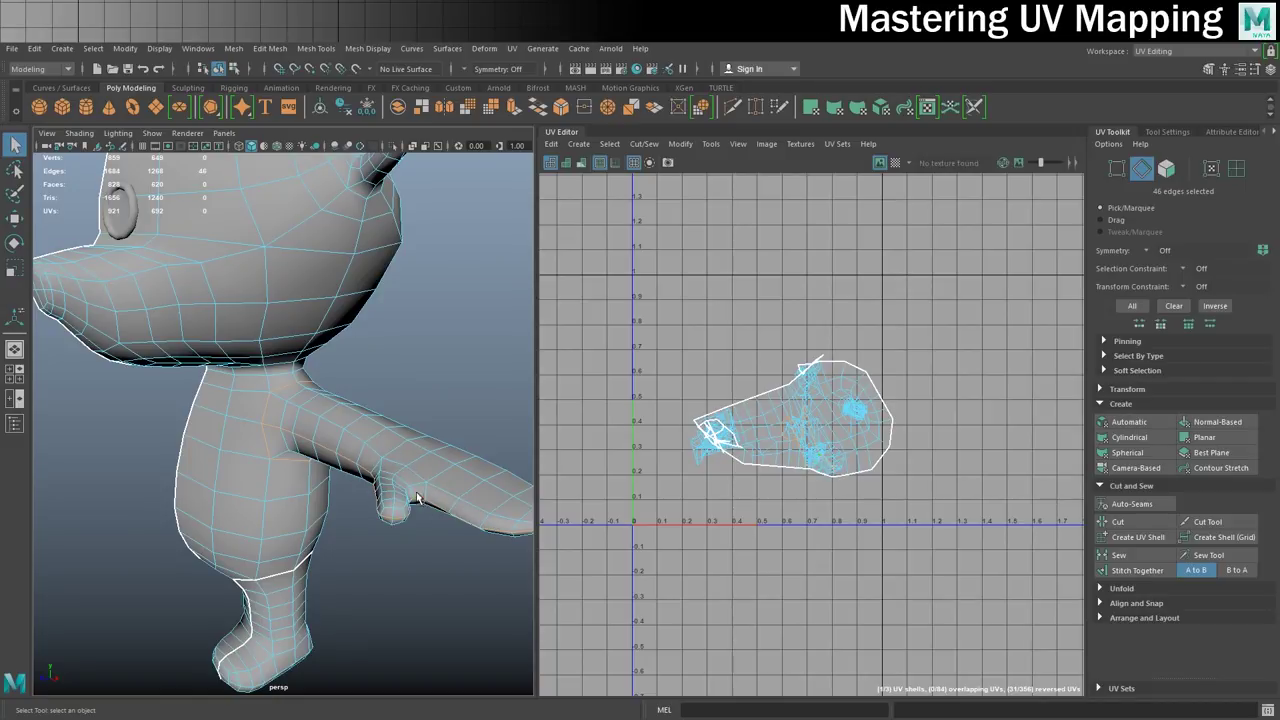
mouse_move(393, 496)
left_mouse_down("alt")
mouse_move(430, 492)
mouse_move(409, 486)
left_mouse_up("alt")
left_click(1142, 520)
right_click_drag(408, 348, 459, 323)
left_click(459, 323)
Cut the UVs along the edge loop around the neck to separate the head from the torso.
scroll(359, 408, "down", 5)
scroll(359, 408, "up", 5)
left_click(317, 431)
left_click_drag(225, 493, 257, 494, "alt")
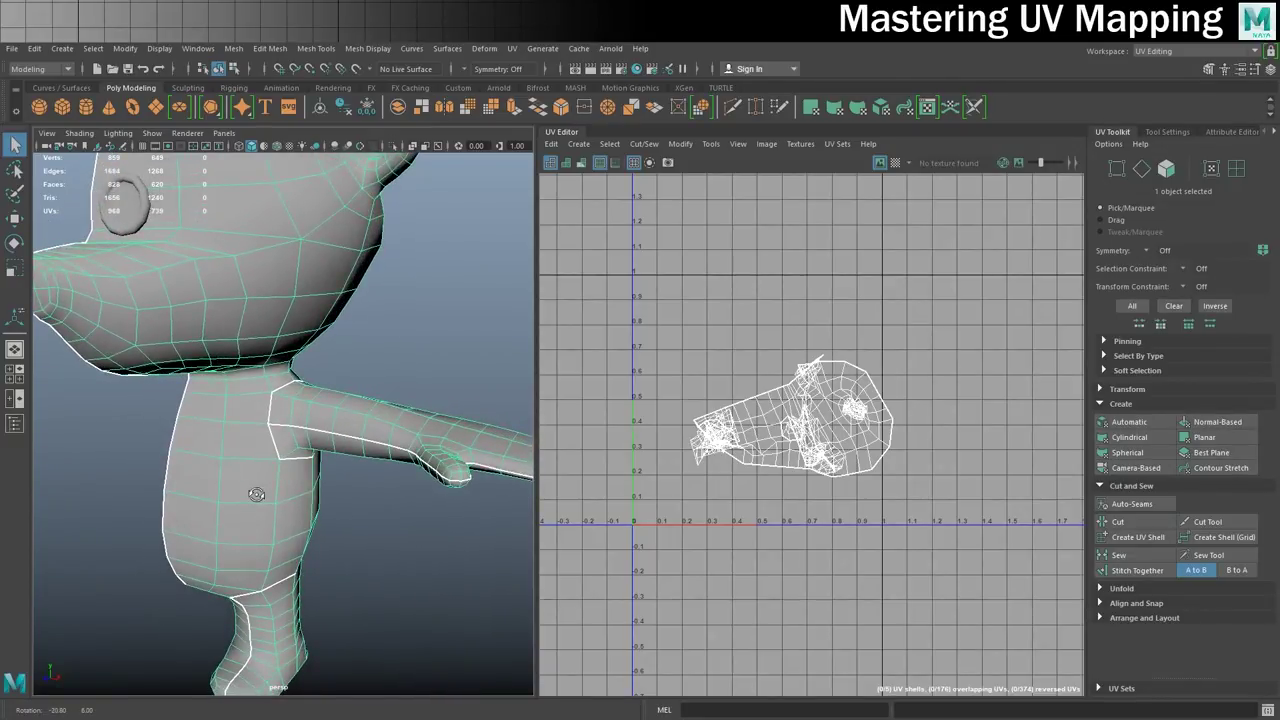
scroll(250, 460, "up", 4)
middle_click_drag(236, 426, 237, 497, "alt")
left_click_drag(237, 497, 239, 432, "alt")
right_click_drag(242, 448, 243, 310)
double_click(249, 446)
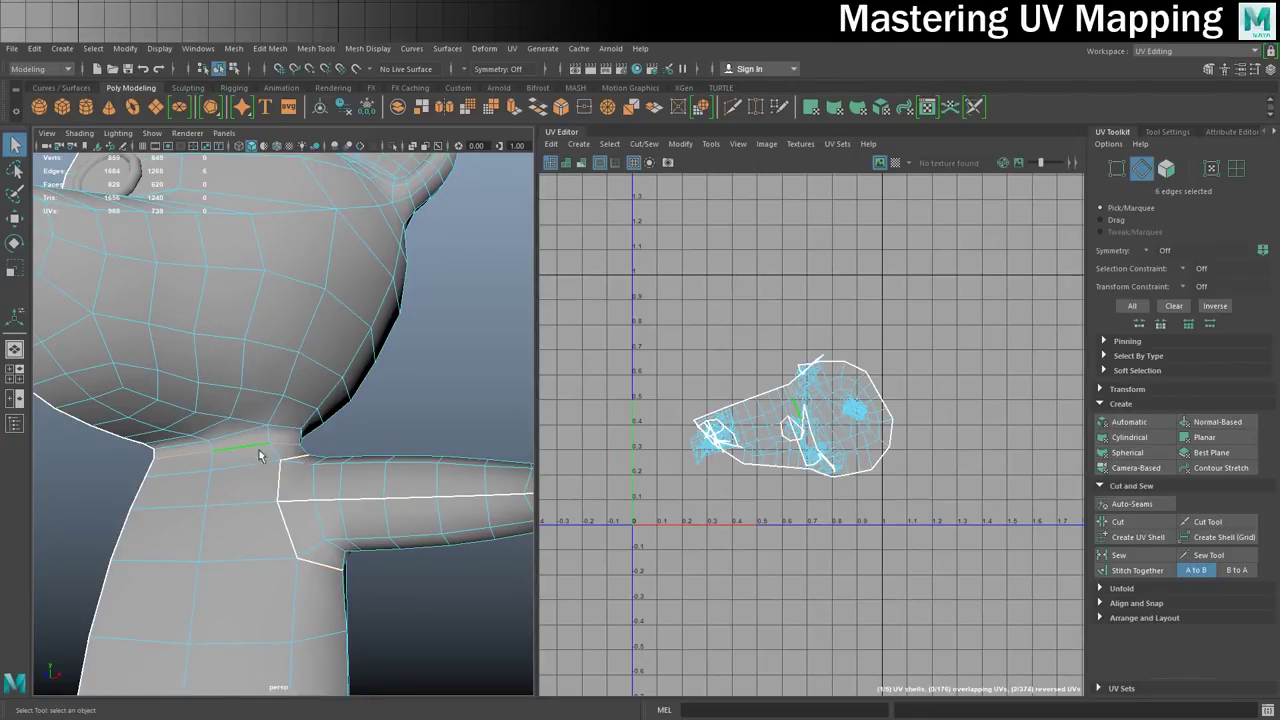
left_click(1130, 518)
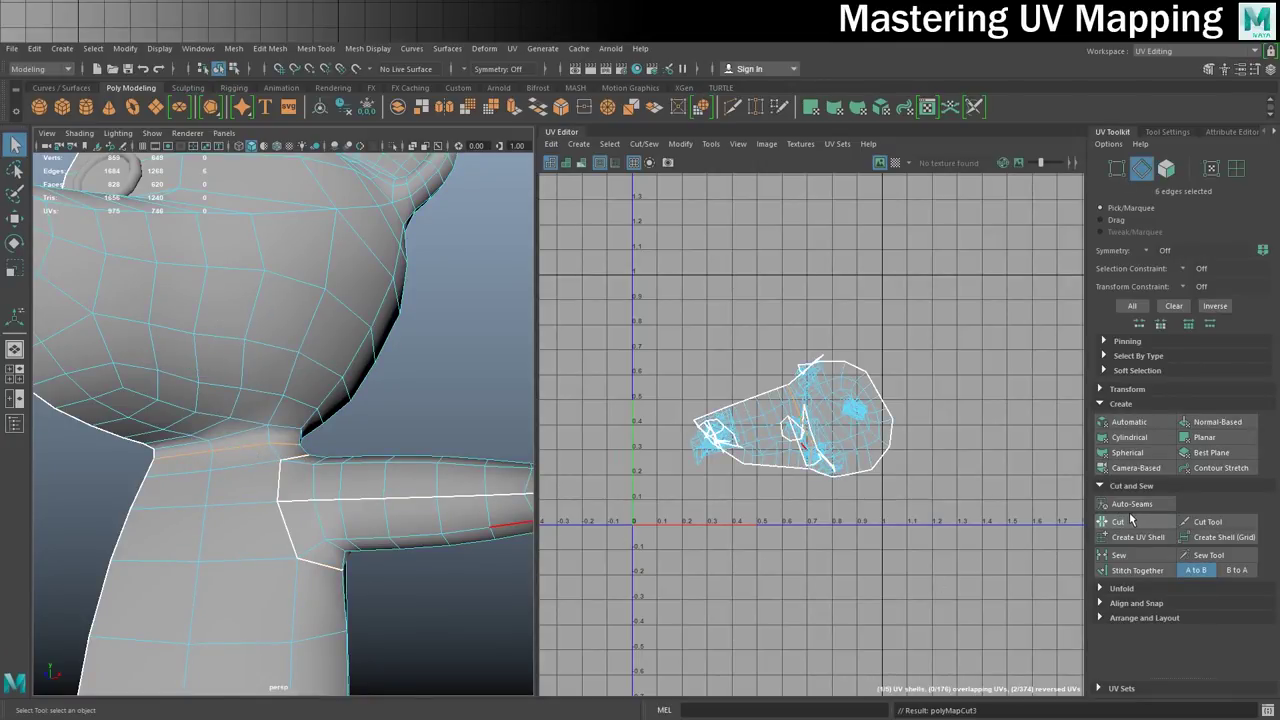
Select the edges all around the base of the ear where it meets the head.
scroll(436, 460, "down", 3)
left_click_drag(434, 397, 411, 421, "alt")
middle_click_drag(380, 369, 352, 509, "alt")
scroll(331, 455, "up", 4)
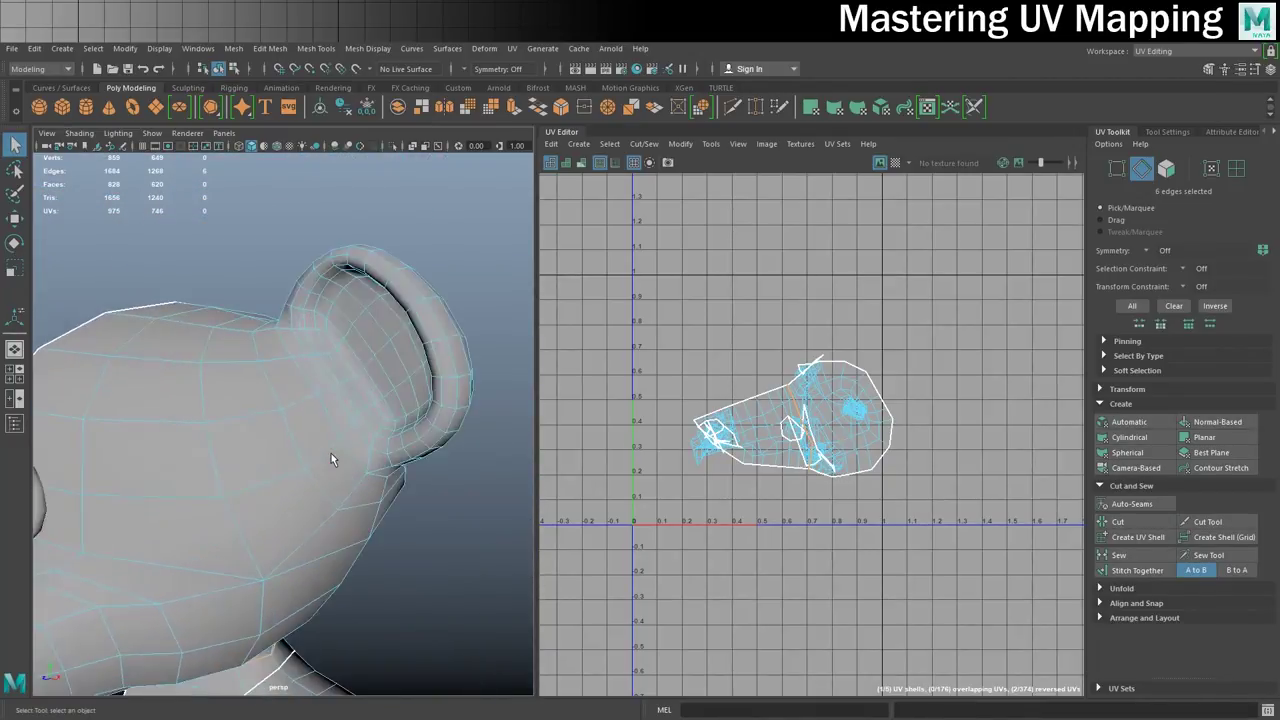
scroll(331, 454, "down", 2)
middle_click_drag(326, 444, 310, 449, "alt")
left_click_drag(310, 450, 312, 440, "alt")
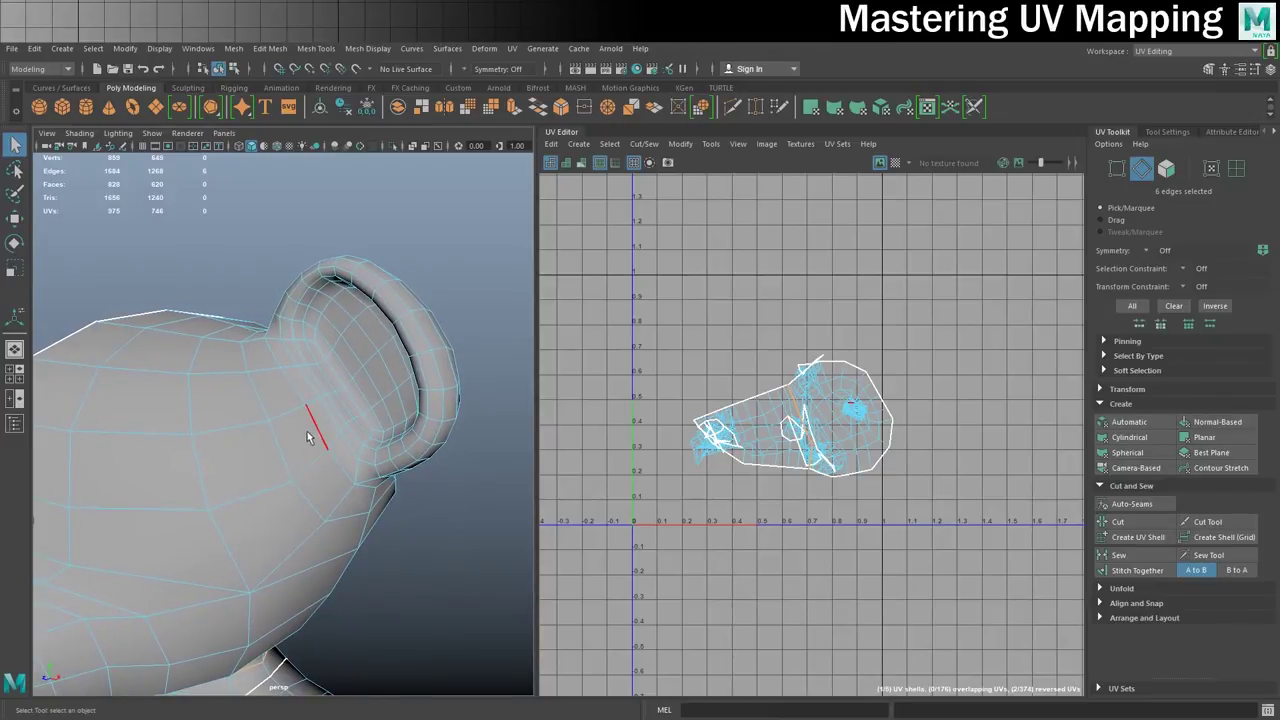
double_click(312, 429)
left_click_drag(337, 468, 358, 402, "alt")
left_click(350, 392, "shift")
left_click_drag(423, 520, 279, 440, "alt")
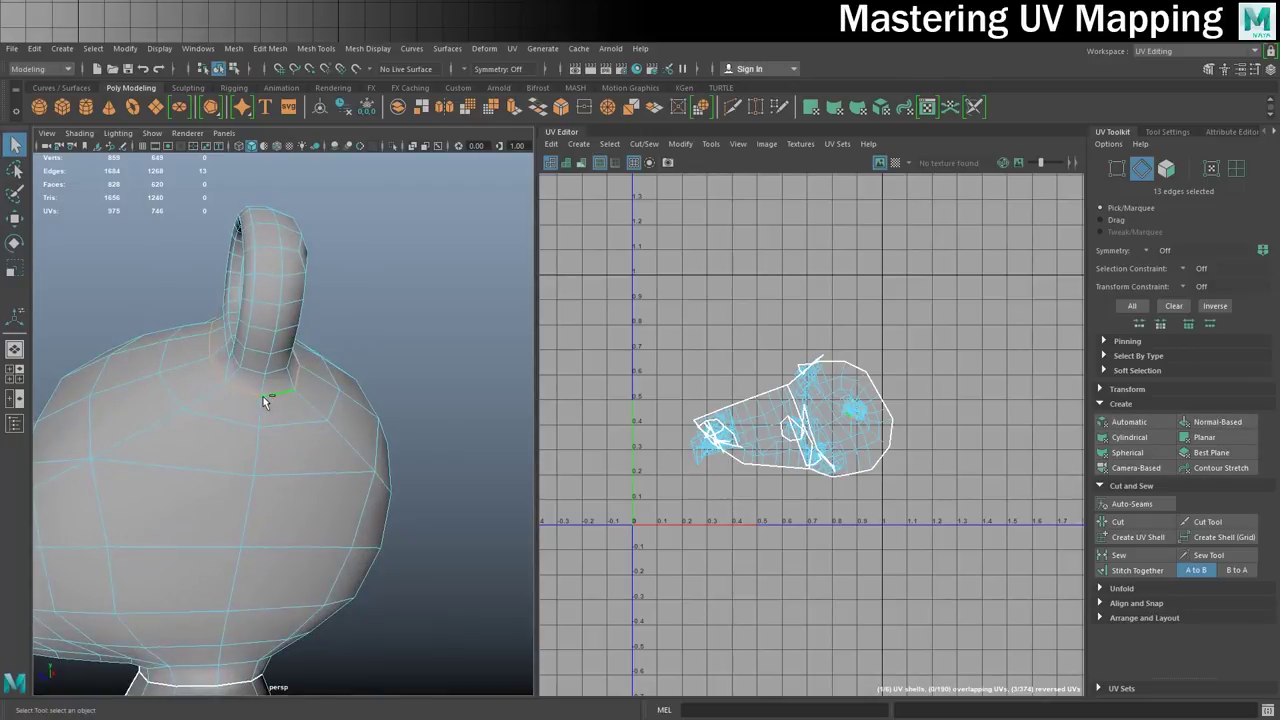
double_click(263, 390, "shift")
Add the edge loop inside the ear's rim to the selection and cut the UVs along both ear loops.
left_click_drag(263, 392, 340, 426, "alt")
right_click_drag(242, 380, 340, 403, "alt")
middle_click_drag(340, 403, 243, 446, "alt")
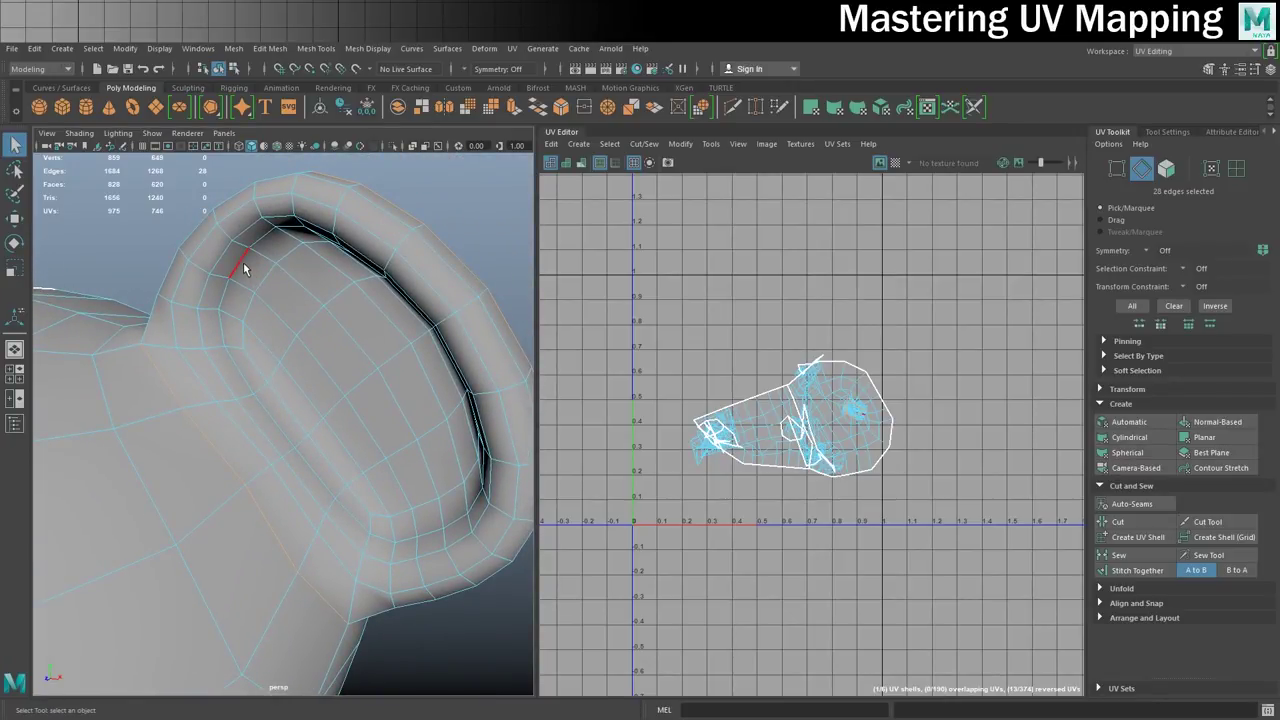
left_click_drag(262, 346, 286, 357, "alt")
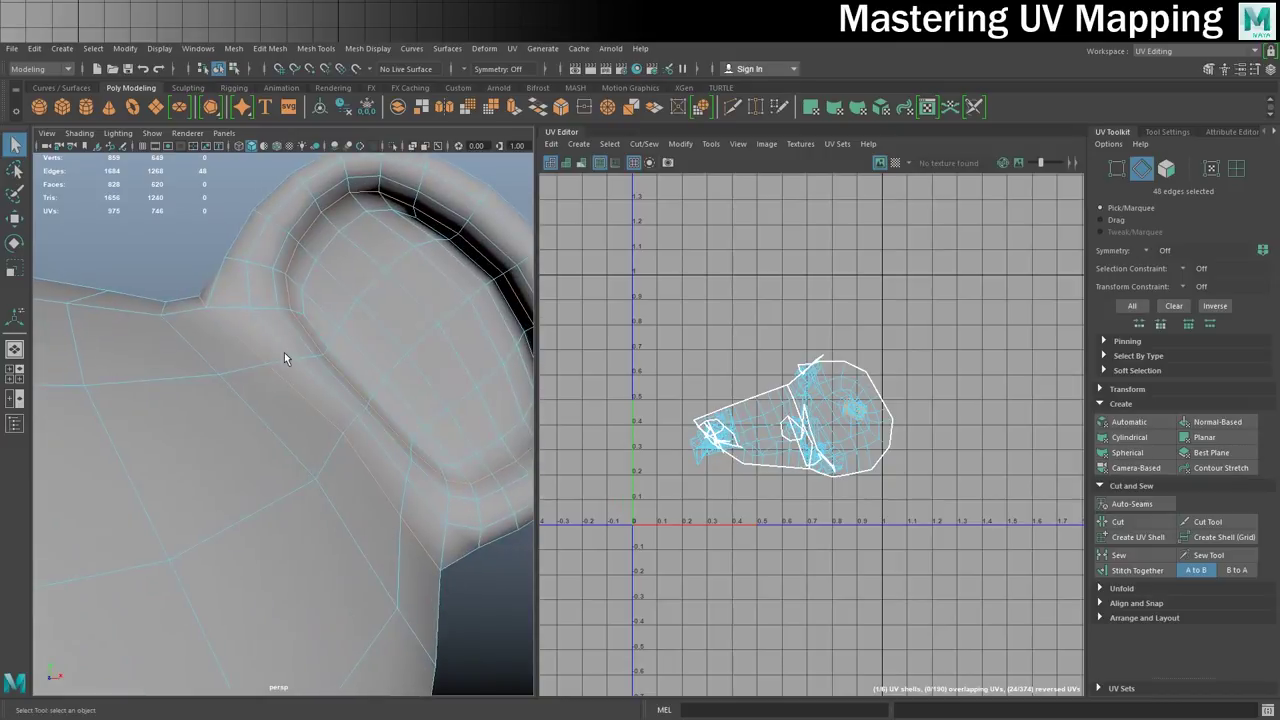
middle_click_drag(286, 357, 250, 388, "alt")
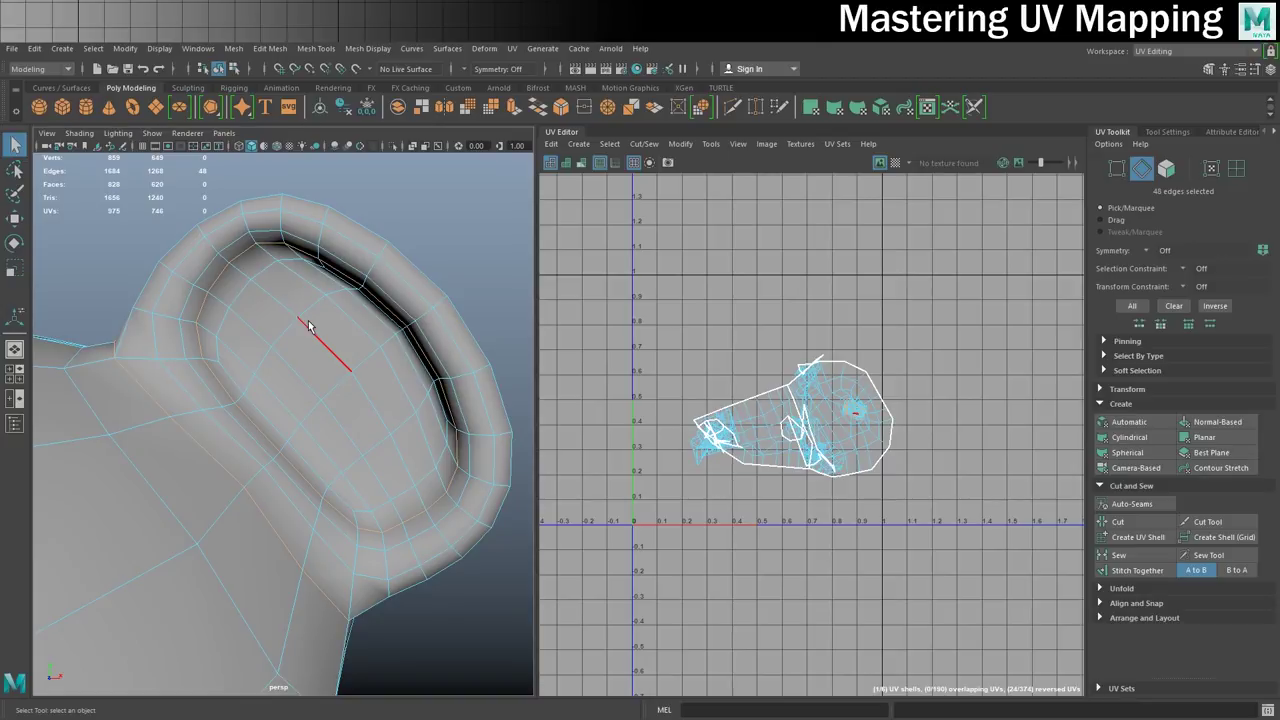
left_click(1117, 521)
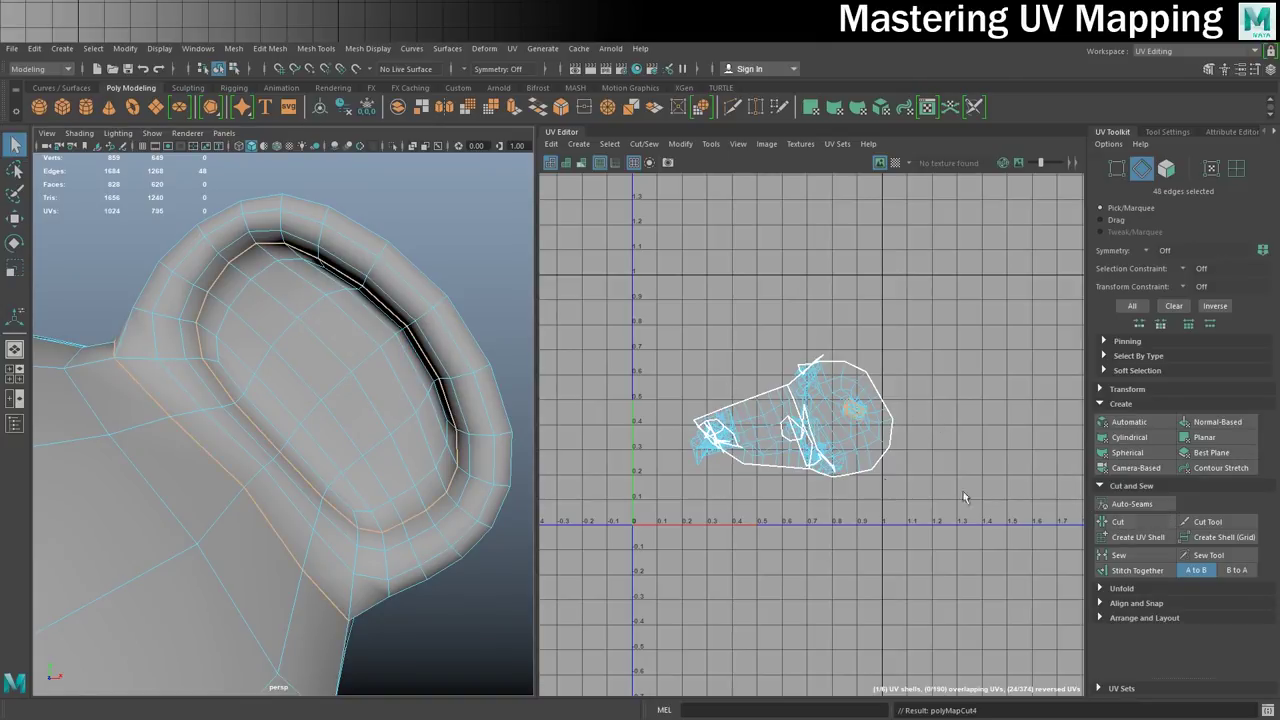
right_click_drag(363, 357, 433, 344)
left_click(475, 276)
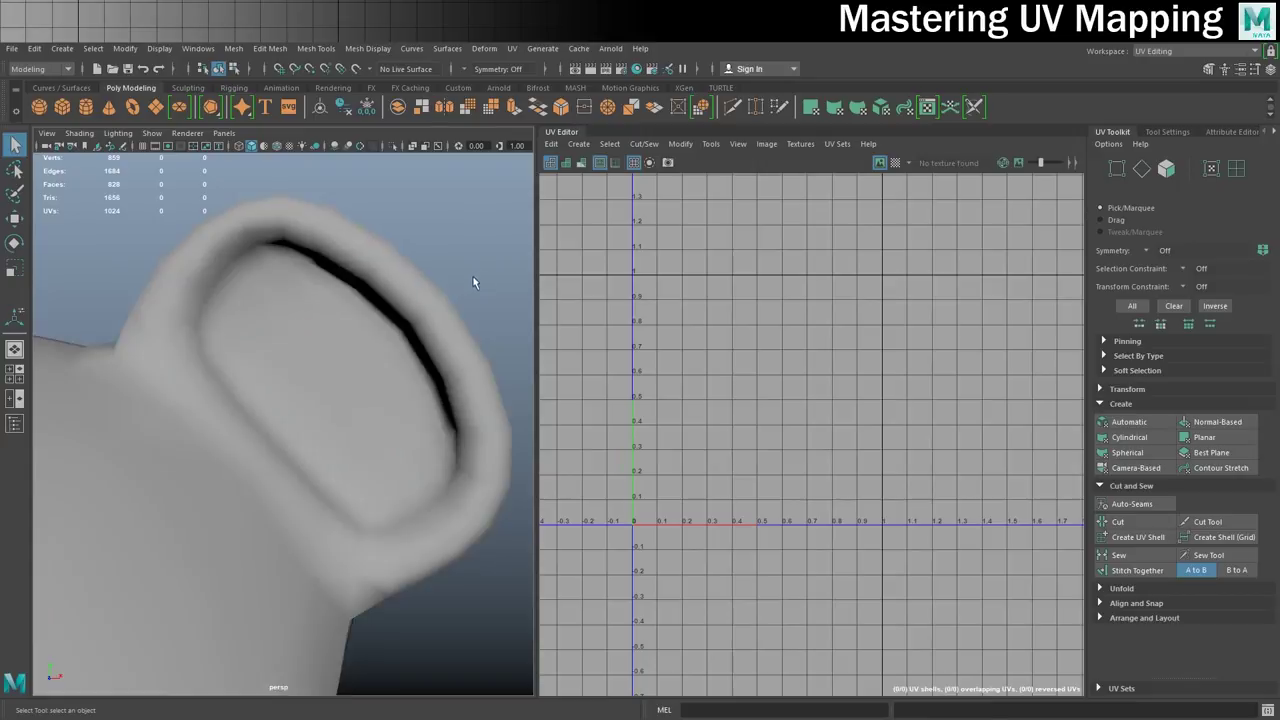
Cut the head's UVs from the neck seam up to the ear and from the ear across the top to the centre line.
scroll(475, 276, "down", 6)
left_click(270, 428)
scroll(336, 464, "down", 2)
left_click_drag(347, 474, 258, 488, "alt")
right_click_drag(223, 491, 445, 214, "alt")
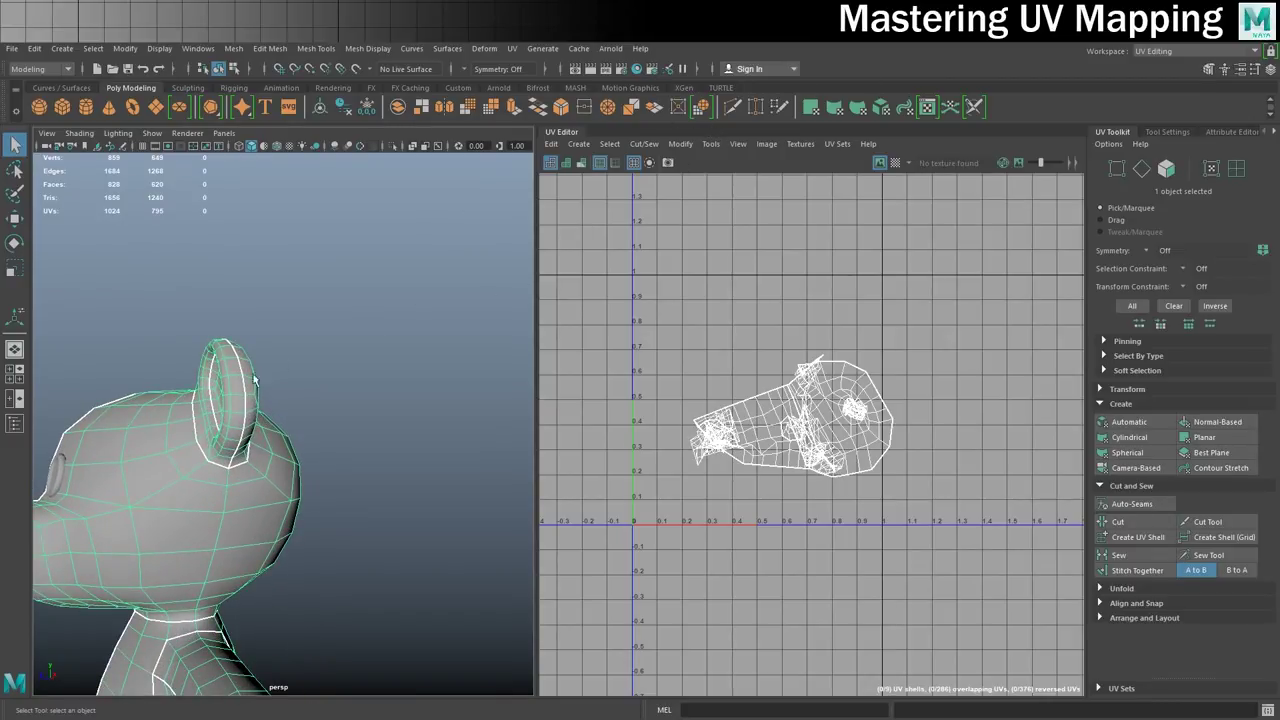
right_click_drag(214, 500, 219, 306)
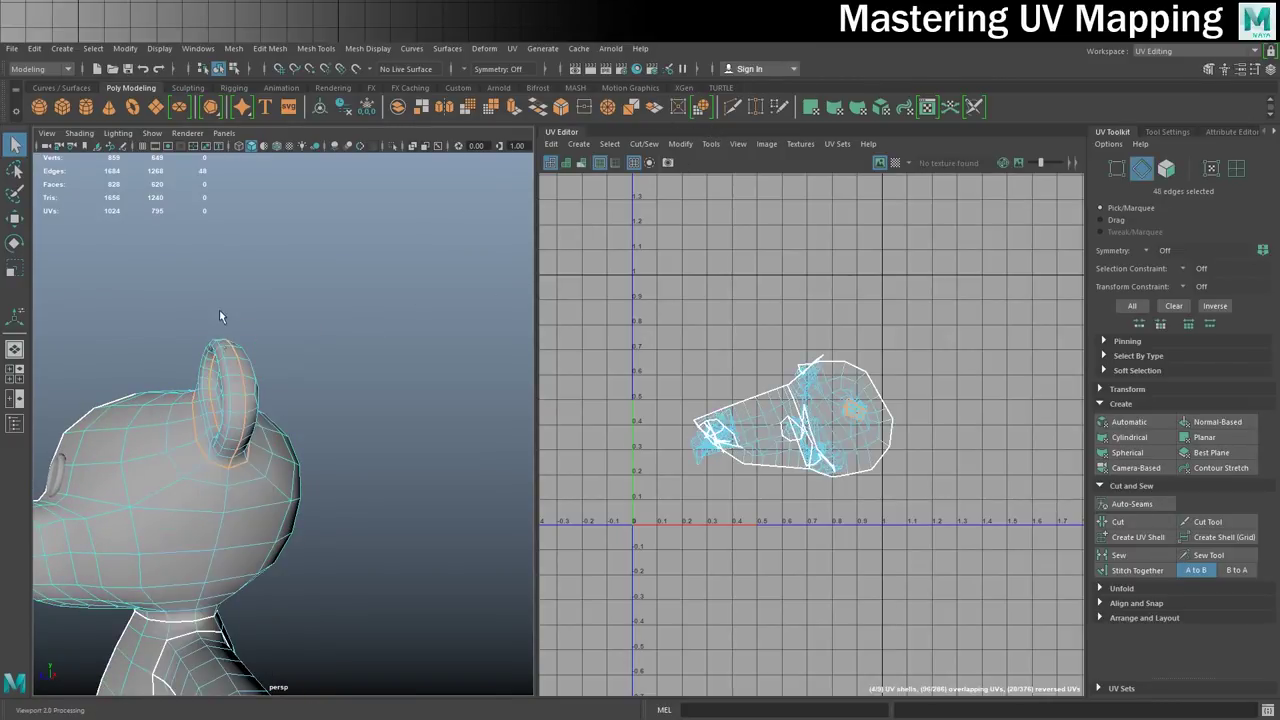
middle_click_drag(220, 393, 236, 323, "alt")
left_click_drag(236, 322, 231, 487, "alt")
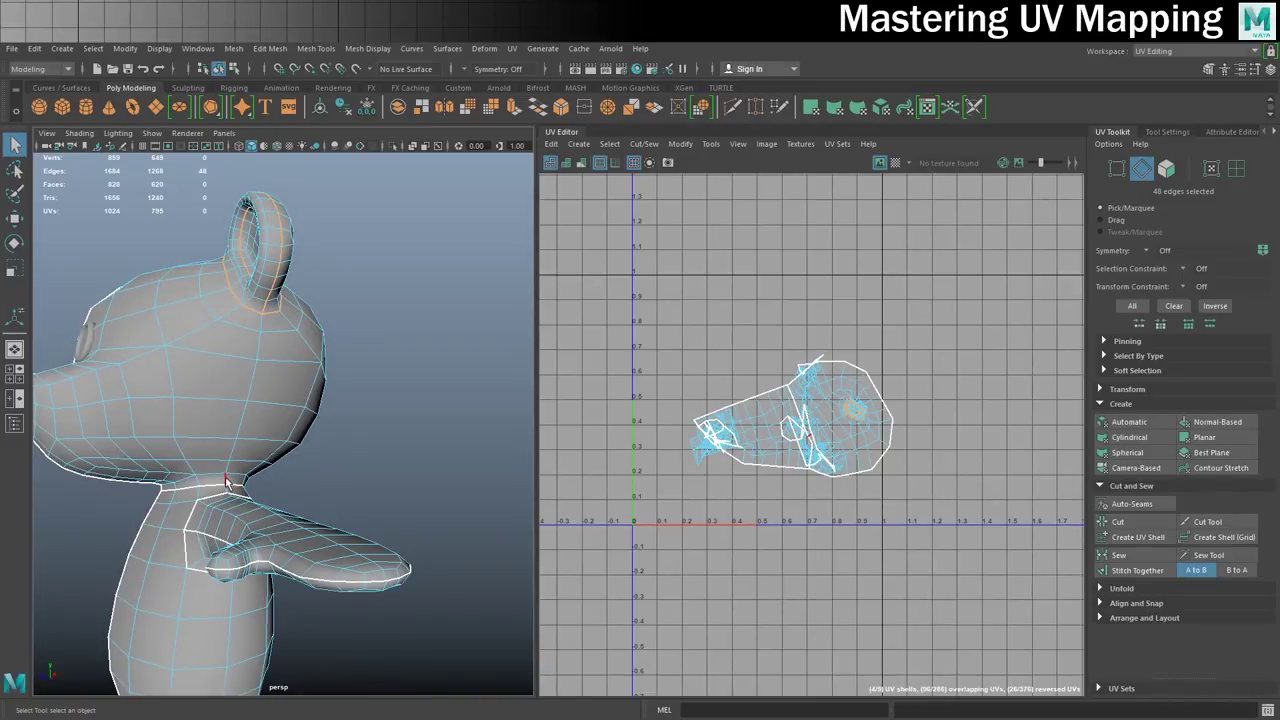
left_click(278, 332)
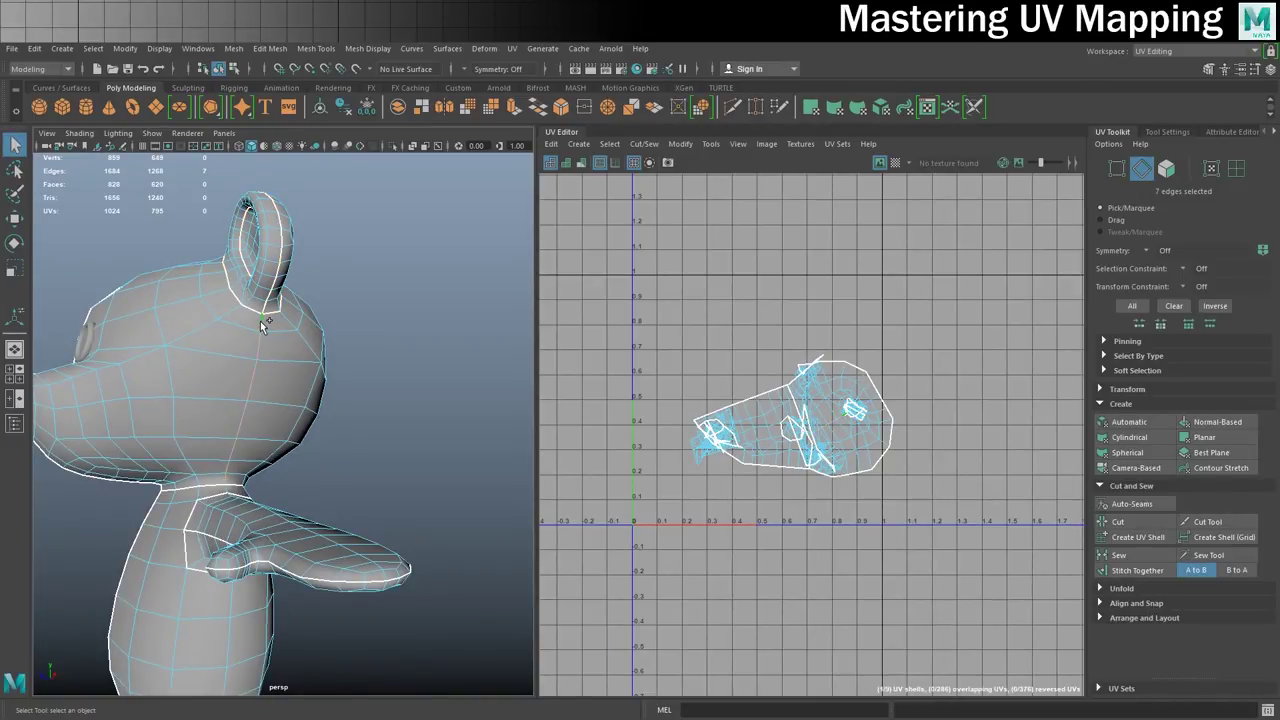
left_click_drag(206, 318, 236, 368, "alt")
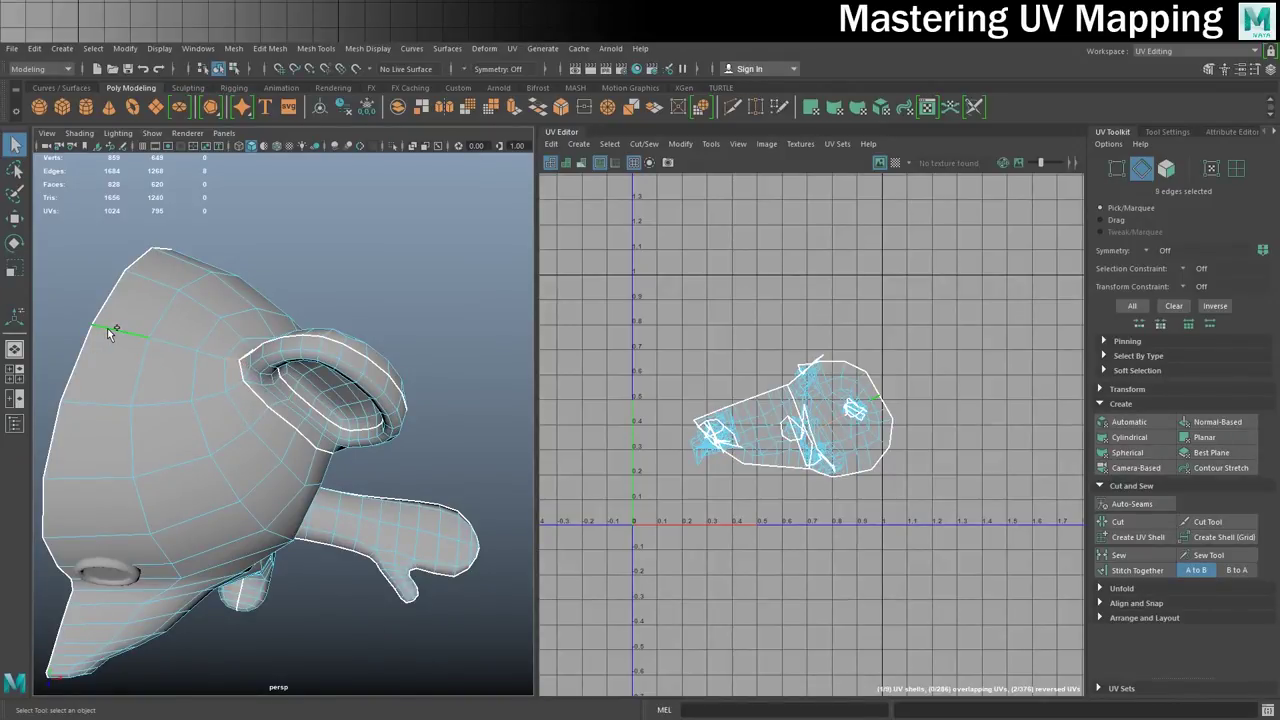
left_click_drag(201, 451, 320, 400, "alt")
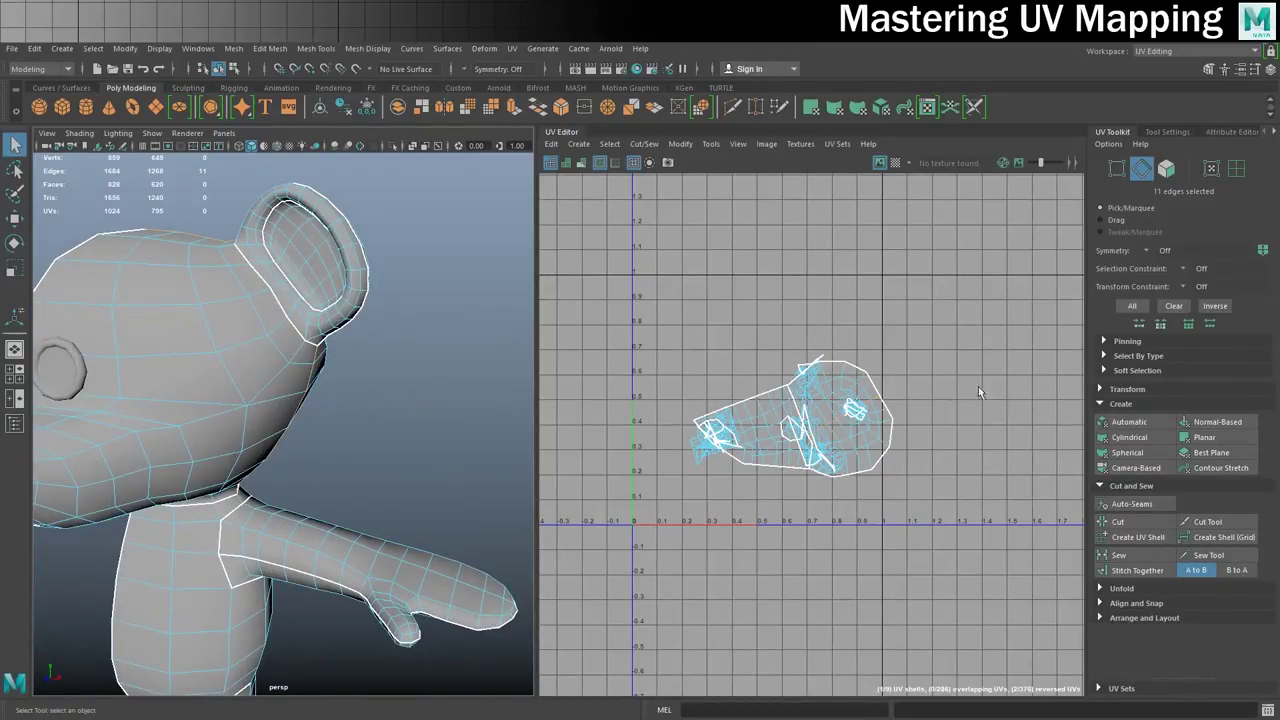
left_click(1117, 521)
Cut the UVs along the edge loop around the base of the muzzle, just below the eye.
left_click_drag(520, 414, 505, 262, "alt")
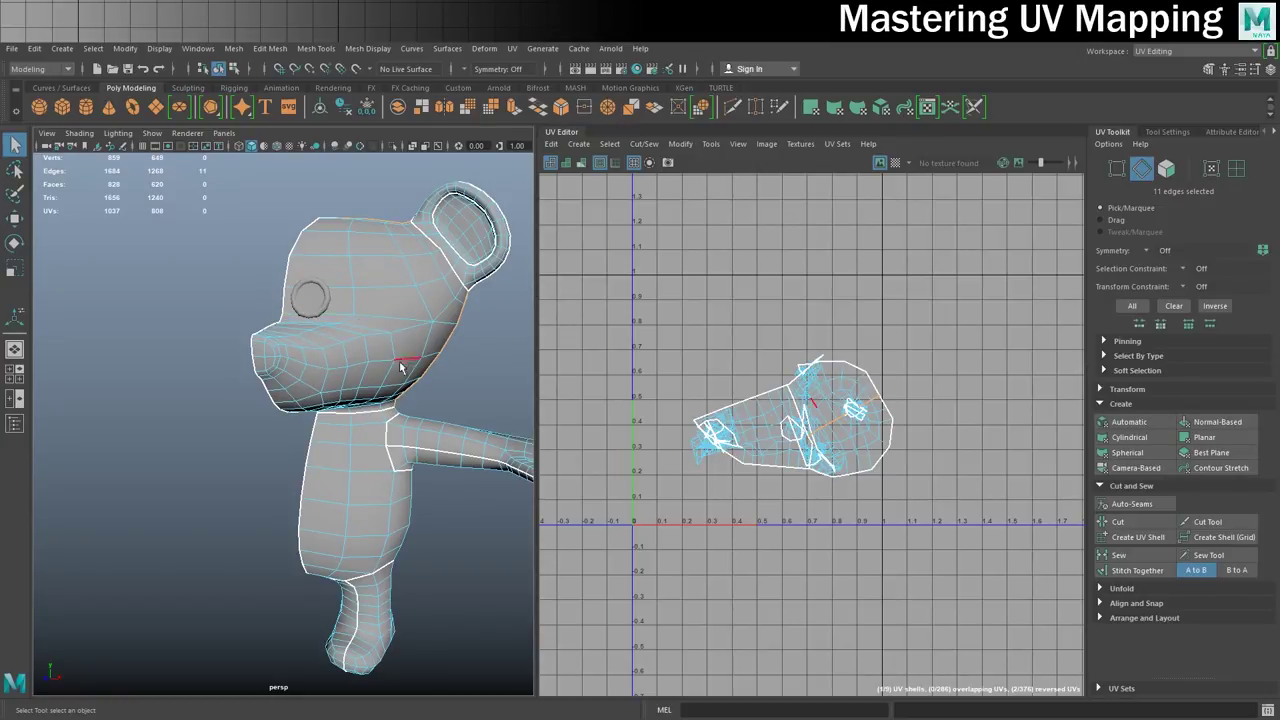
right_click_drag(282, 352, 360, 349, "alt")
mouse_move(360, 349)
left_mouse_down("alt")
mouse_move(357, 337)
mouse_move(363, 360)
left_mouse_up("alt")
middle_click_drag(363, 360, 297, 265, "alt")
left_click_drag(297, 265, 251, 237, "alt")
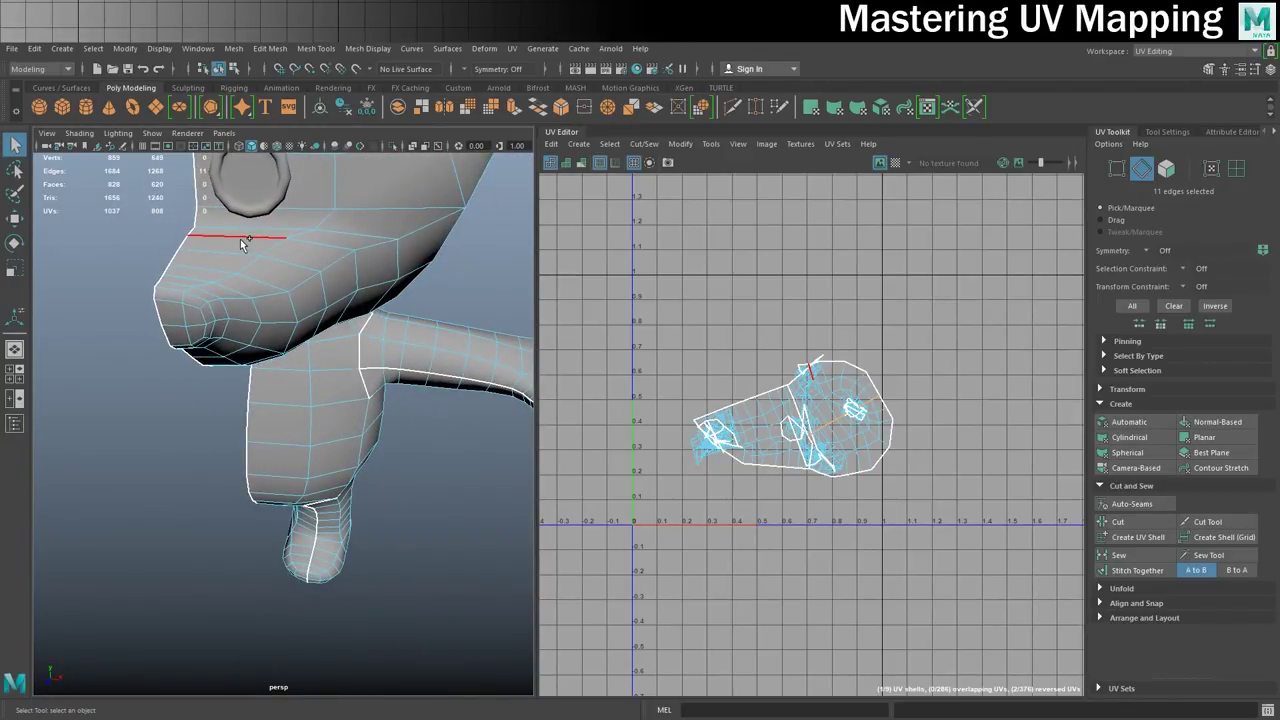
left_click(246, 240)
double_click(244, 237)
left_click_drag(299, 312, 330, 333, "alt")
left_click(1122, 521)
Cut the UVs along the edge loop around the tip of the snout, and reselect the body in object mode.
middle_click_drag(236, 252, 269, 309, "alt")
left_click_drag(269, 309, 207, 338, "alt")
right_click_drag(207, 338, 280, 349, "alt")
middle_click_drag(280, 349, 372, 351, "alt")
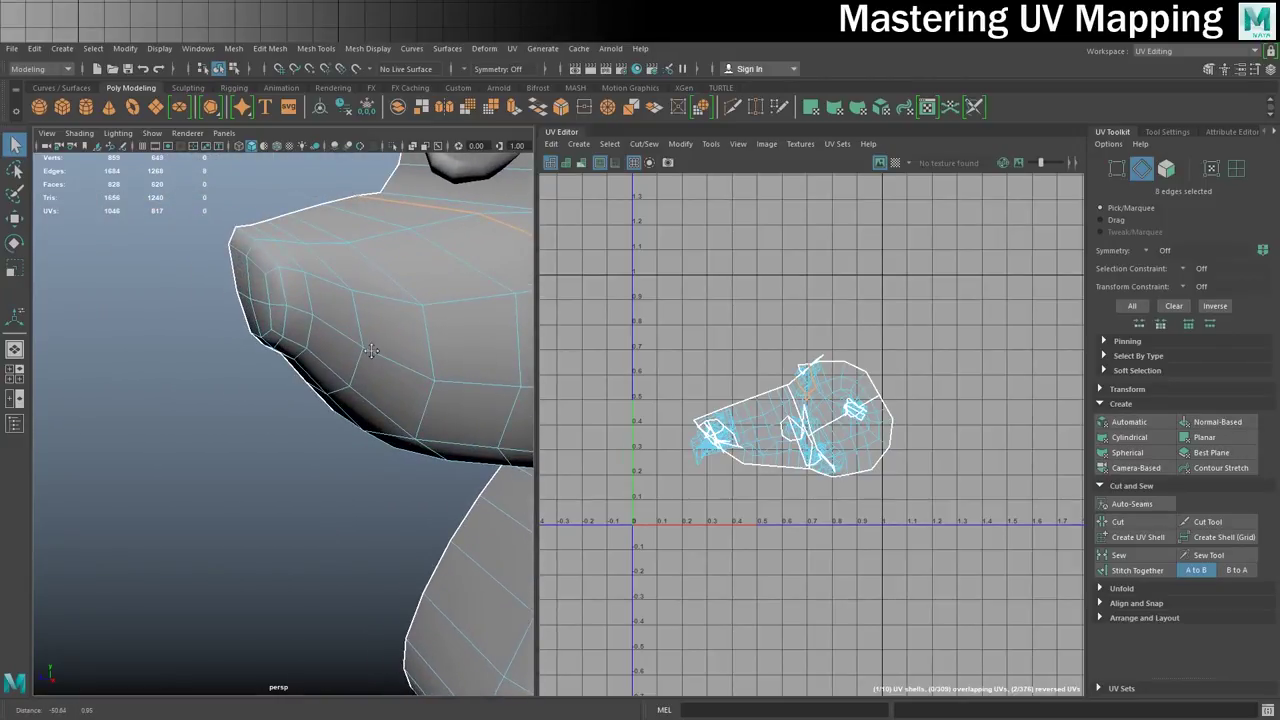
double_click(266, 236)
left_click_drag(329, 365, 420, 340, "alt")
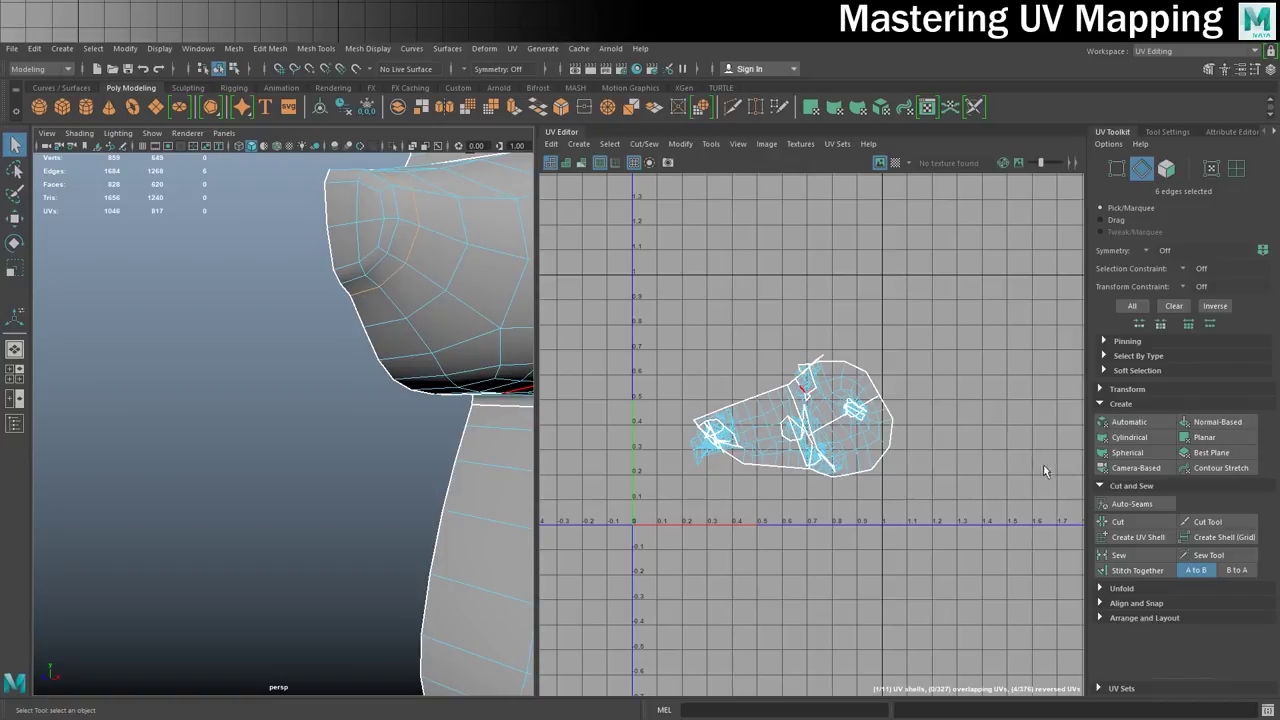
left_click(1120, 522)
right_click_drag(497, 338, 292, 282, "alt")
right_click_drag(366, 329, 436, 312)
left_click(442, 472)
scroll(400, 480, "up", 5)
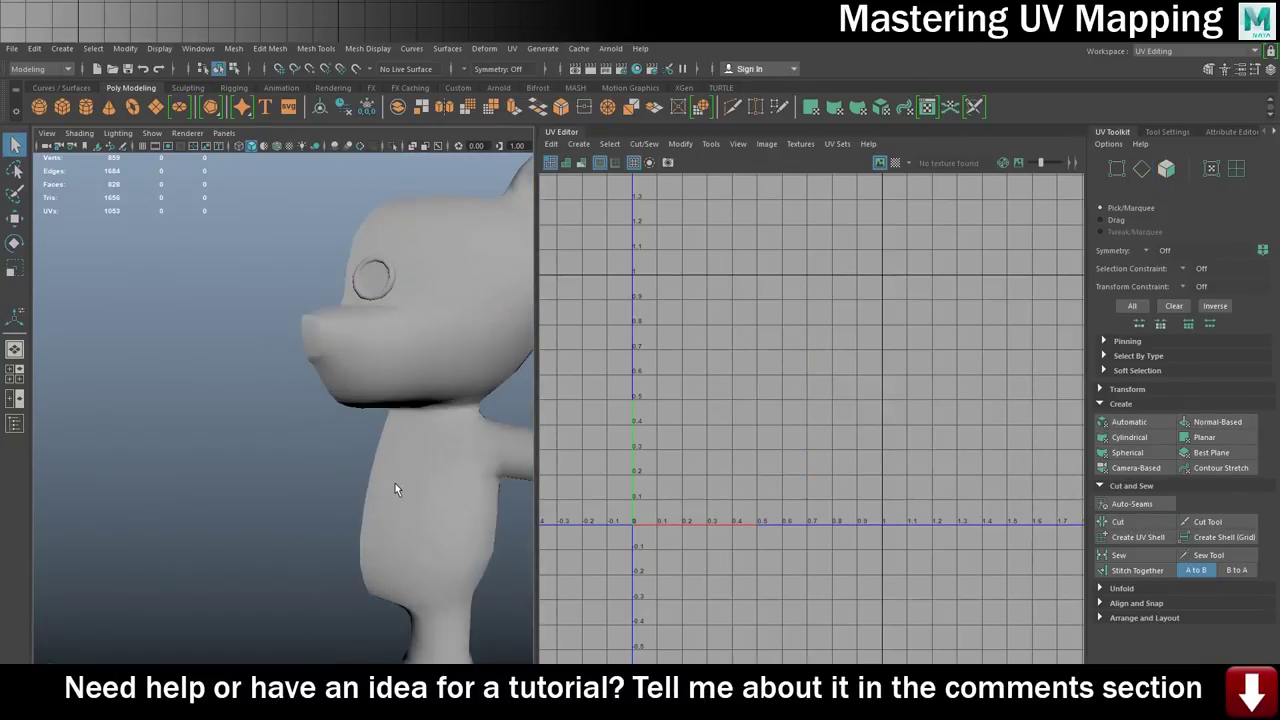
left_click(395, 489)
left_click_drag(446, 531, 388, 537, "alt")
middle_click_drag(266, 457, 250, 448, "alt")
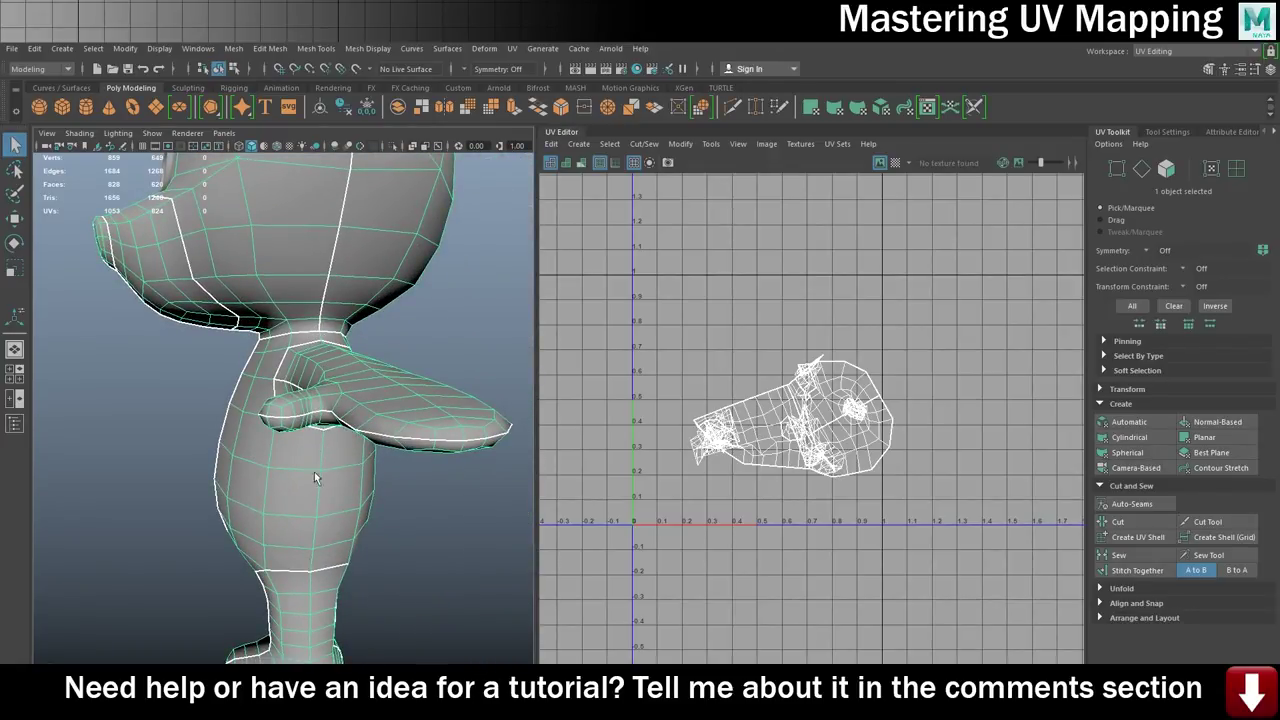
Cut the body's UVs along the vertical edges on its side, from the arm seam down to the leg seam.
left_click_drag(320, 495, 341, 495, "alt")
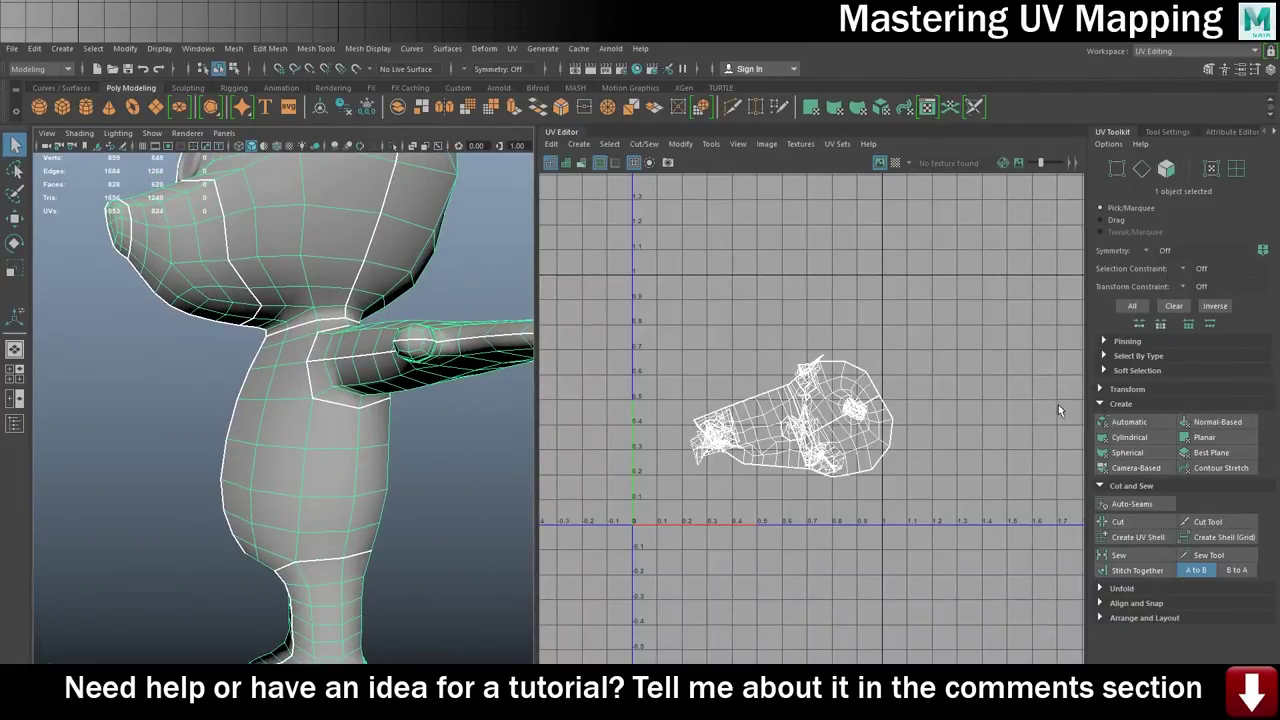
right_click_drag(373, 273, 371, 232)
left_click_drag(392, 292, 372, 344, "alt")
left_click(334, 497)
left_click_drag(334, 497, 334, 466, "alt")
left_click(334, 420)
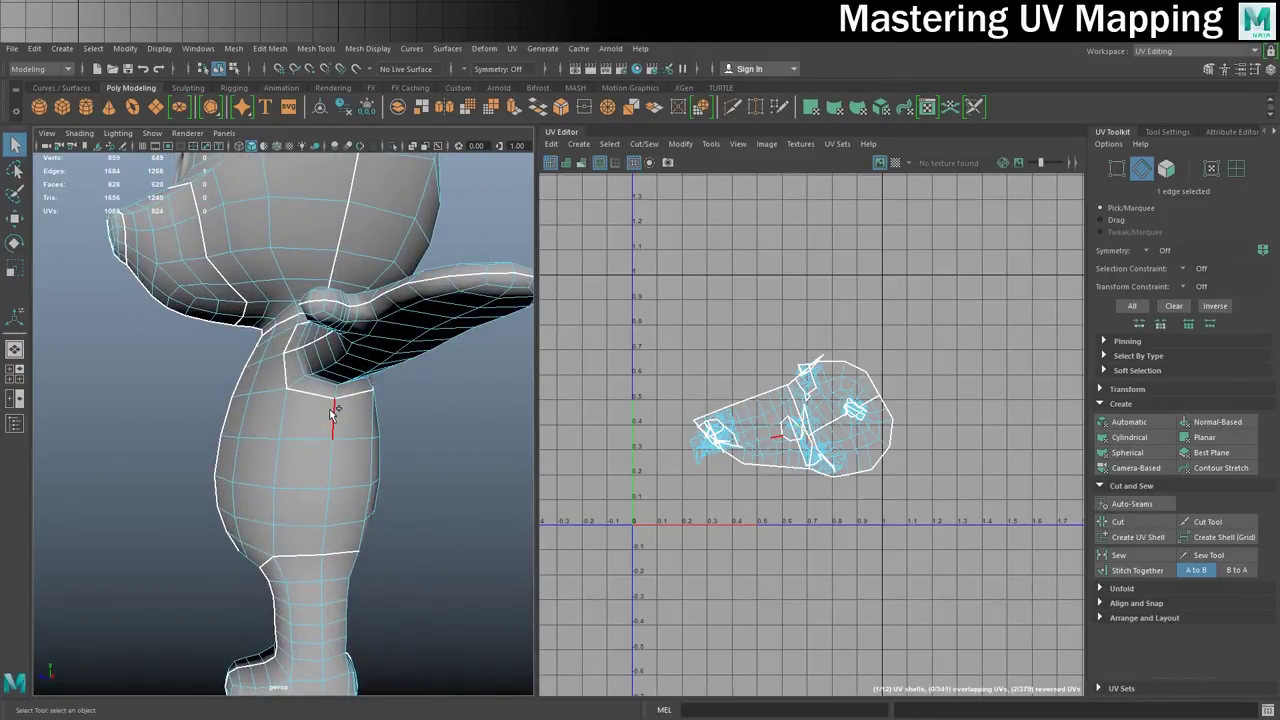
left_click(324, 545, "shift")
left_click_drag(324, 548, 407, 515, "alt")
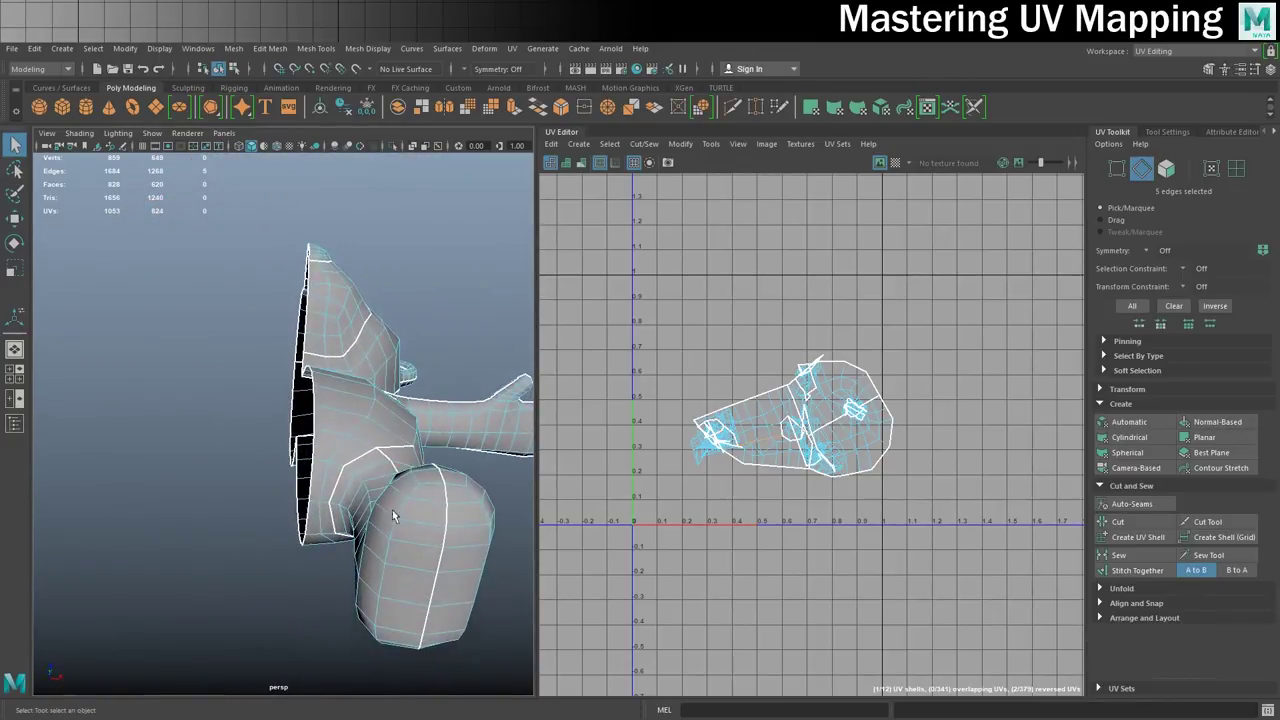
left_click(318, 503, "shift")
double_click(316, 505, "shift")
key("ctrl+z")
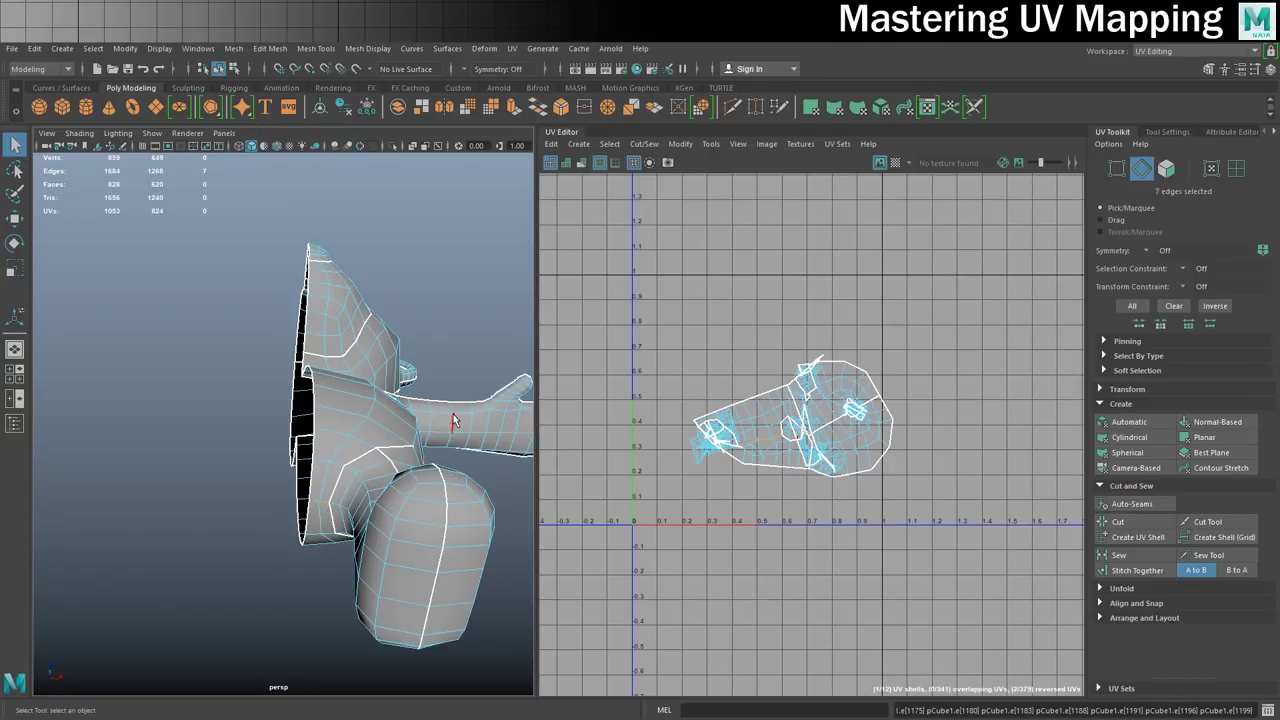
left_click_drag(452, 420, 421, 441, "alt")
left_click_drag(354, 538, 329, 539, "alt")
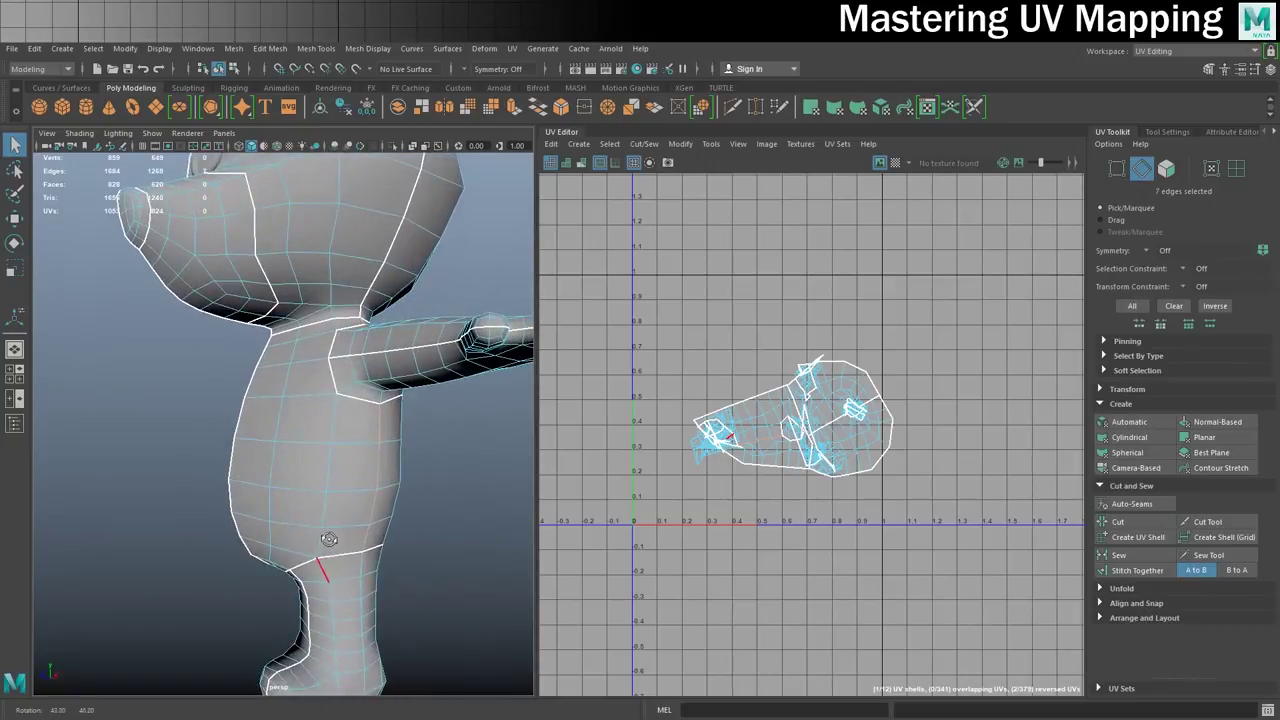
left_click_drag(370, 421, 330, 380, "alt")
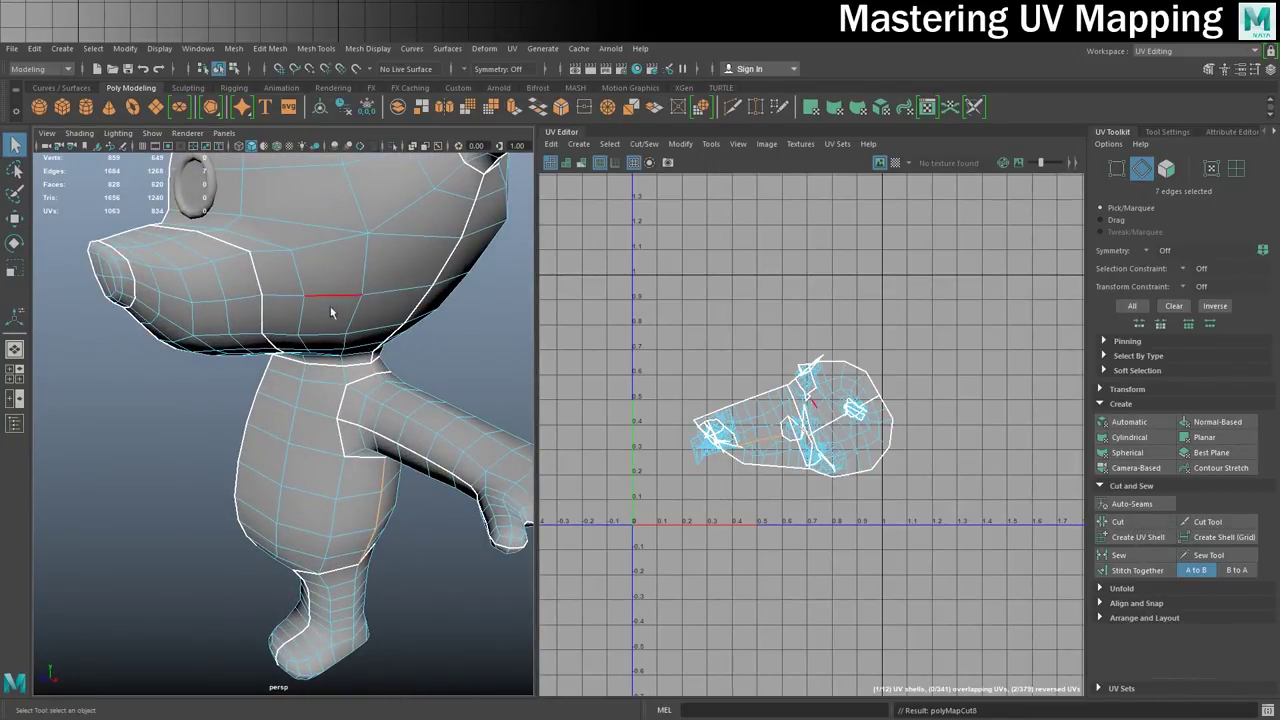
Select all of the bear's UV shells and unfold them.
scroll(330, 312, "down", 5)
right_click(317, 320)
right_click_drag(317, 320, 364, 299)
left_click_drag(319, 456, 374, 424, "alt")
left_click(380, 409)
right_click_drag(798, 398, 760, 390)
left_click_drag(622, 305, 969, 546)
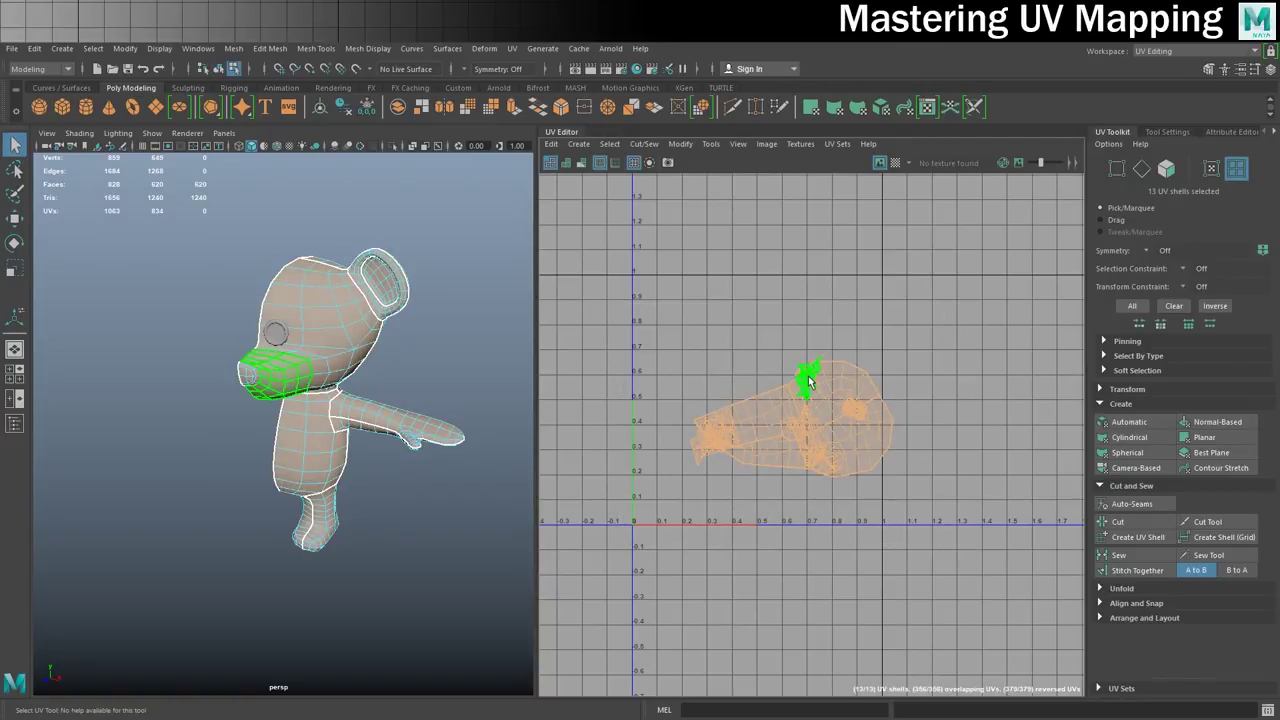
left_click(1101, 404)
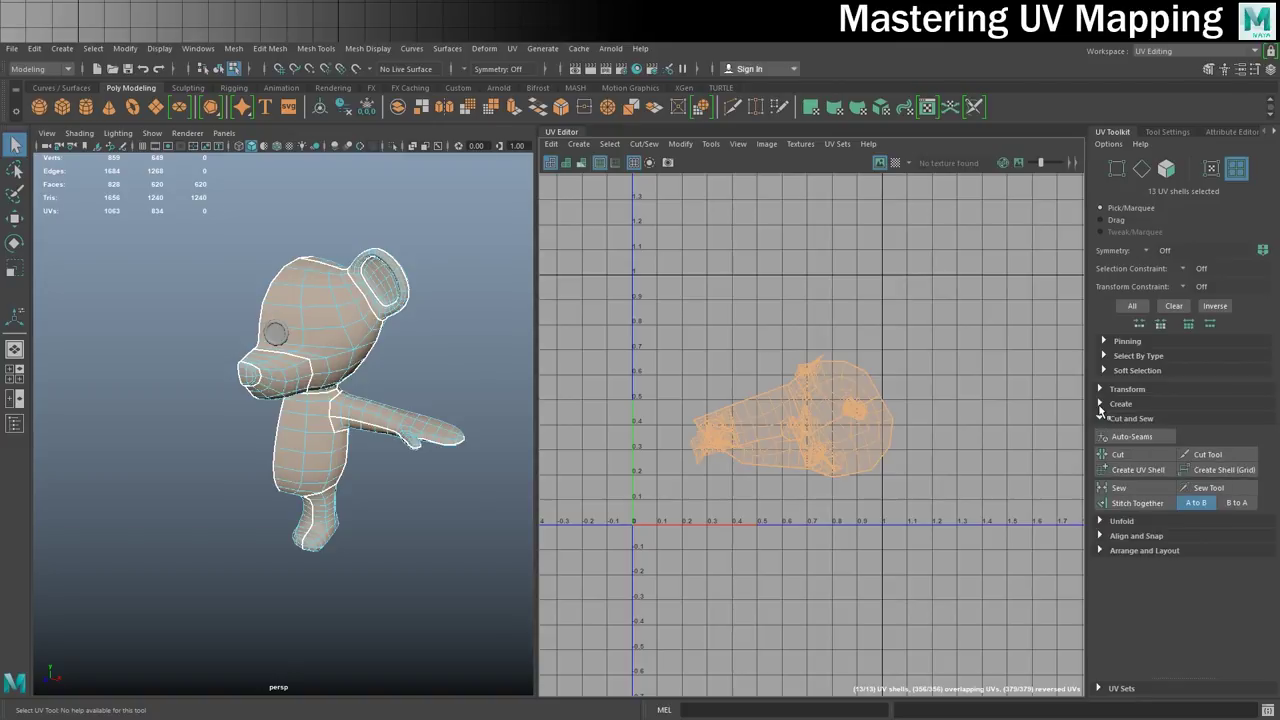
left_click(1102, 419)
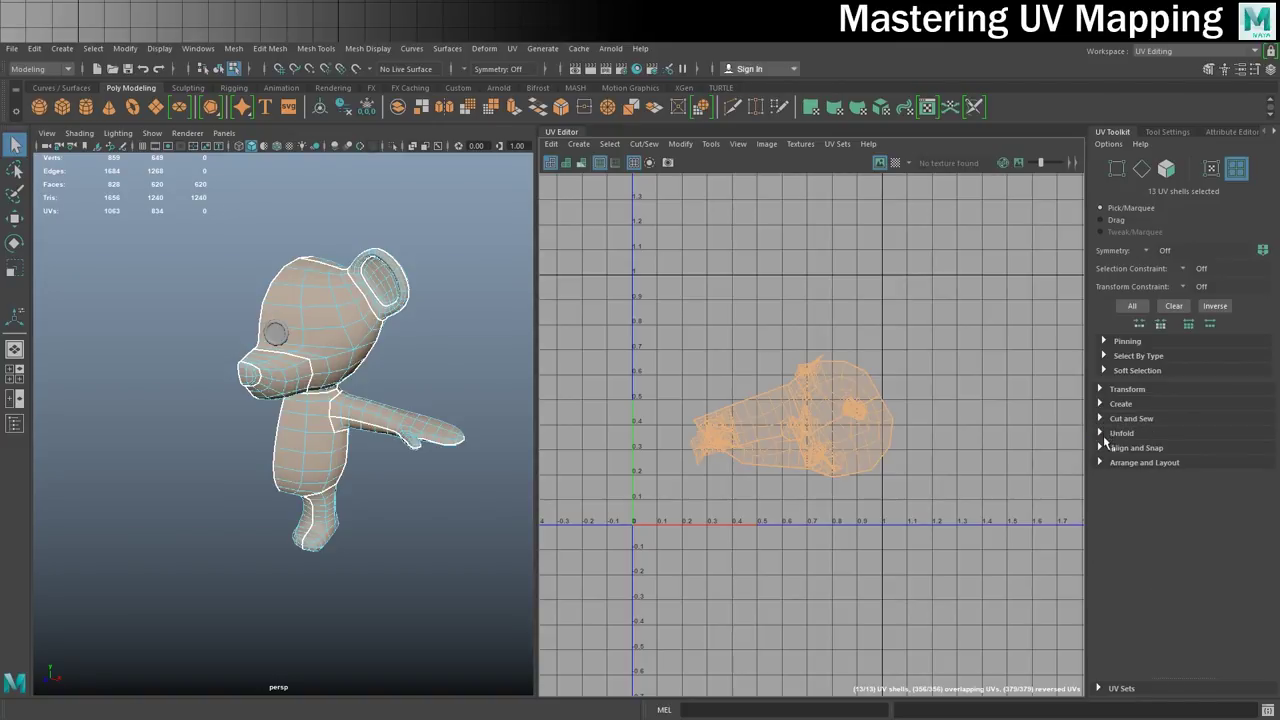
left_click(1100, 433)
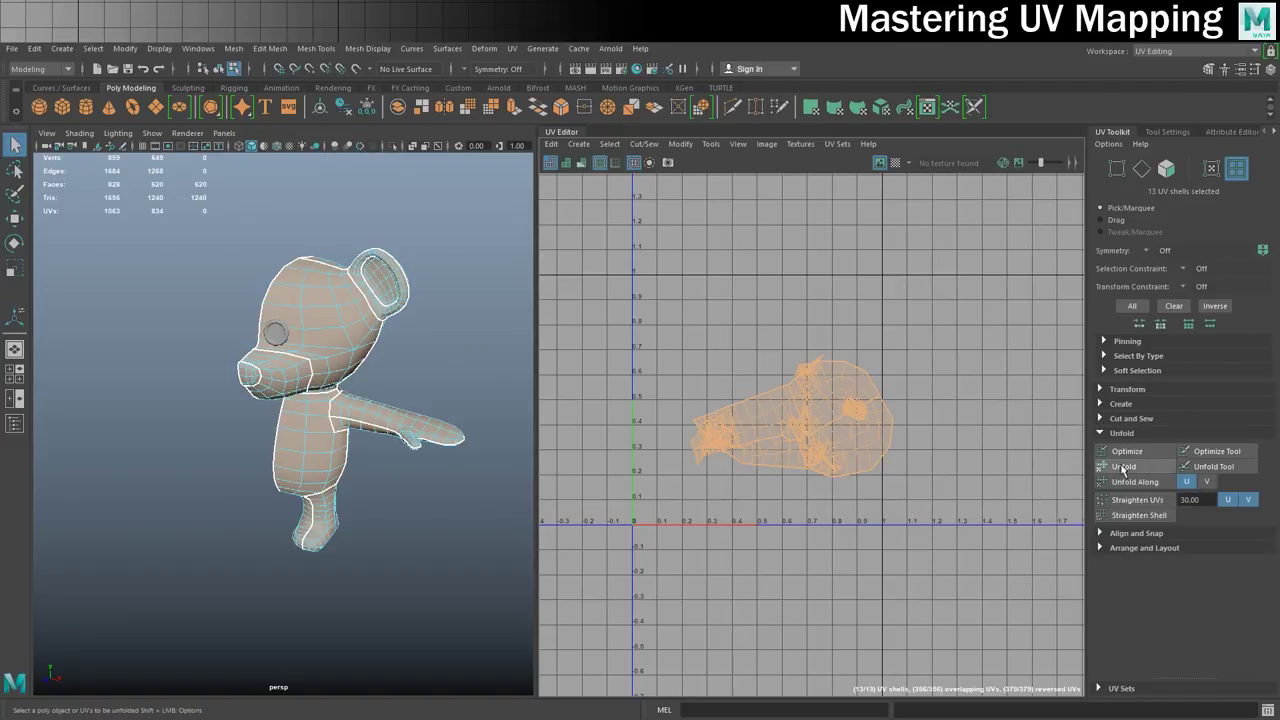
left_click(1121, 467)
scroll(846, 400, "up", 5)
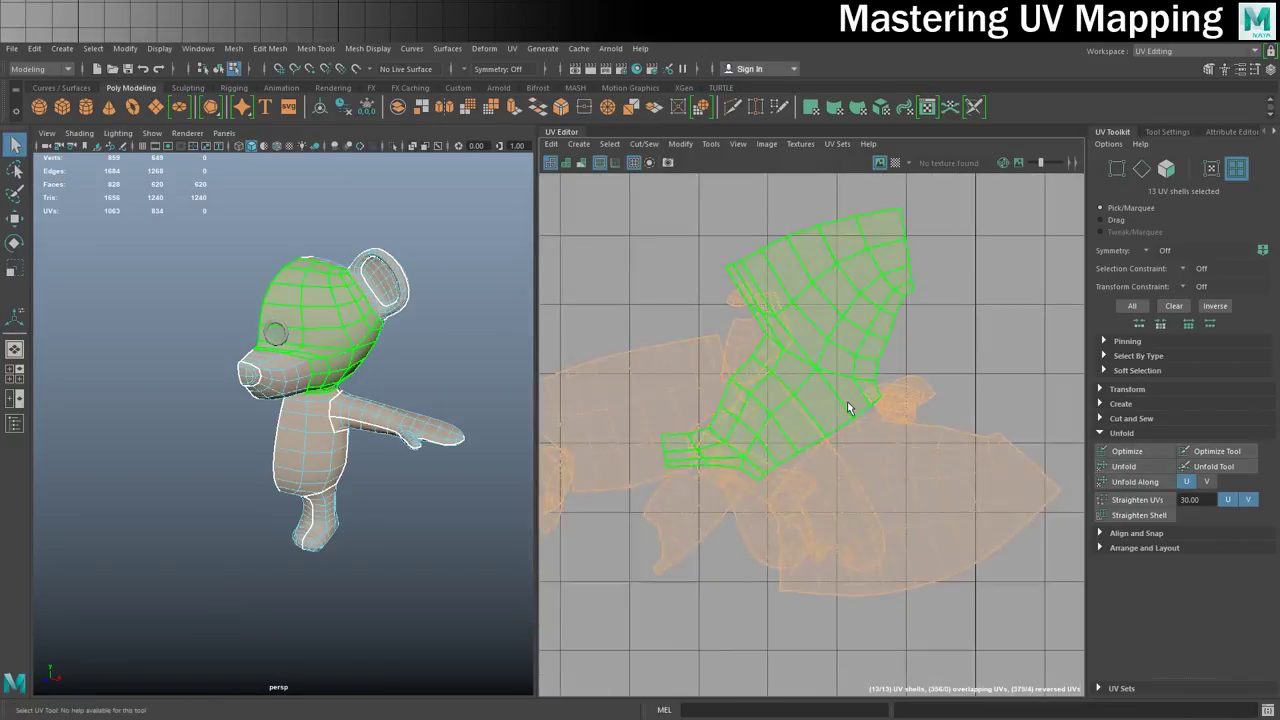
scroll(812, 476, "up", 2)
Reselect all the UV shells and lay them out within the 0–1 UV tile.
scroll(834, 471, "down", 5)
right_click_drag(797, 391, 755, 378)
left_click_drag(595, 200, 1000, 571)
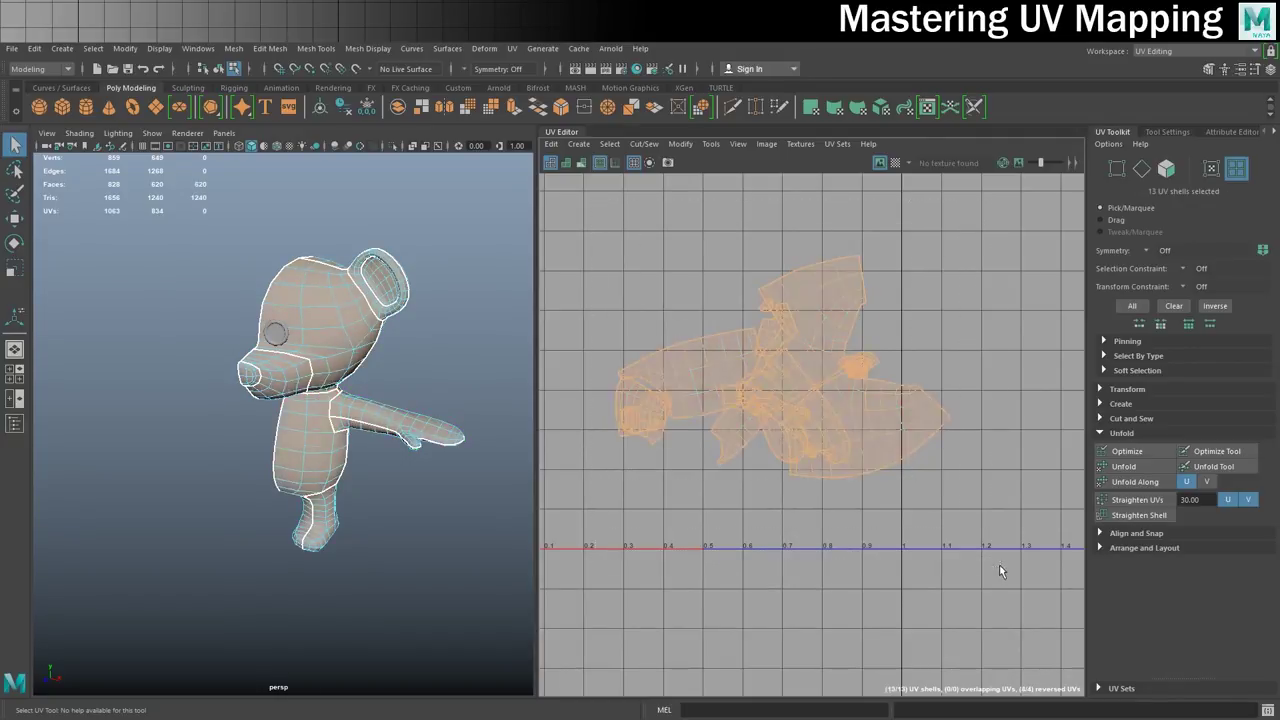
left_click(1137, 549)
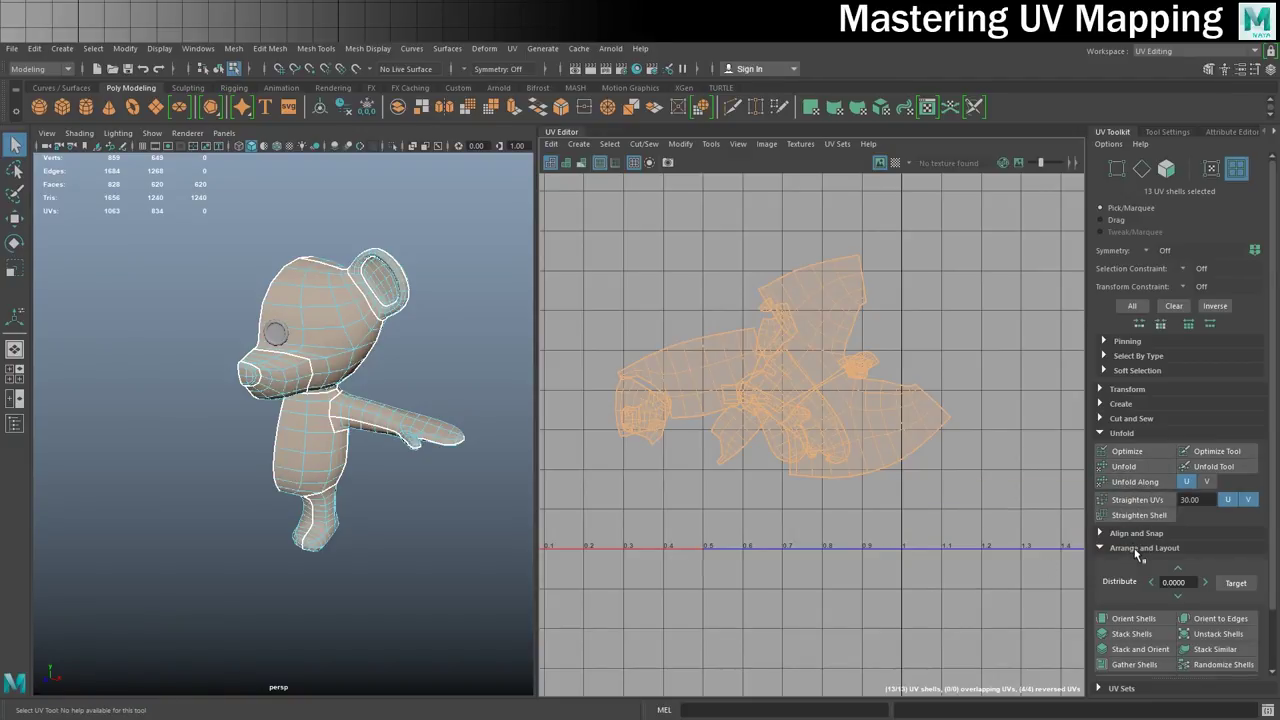
scroll(1153, 627, "down", 2)
left_click(1123, 650)
scroll(805, 356, "down", 5)
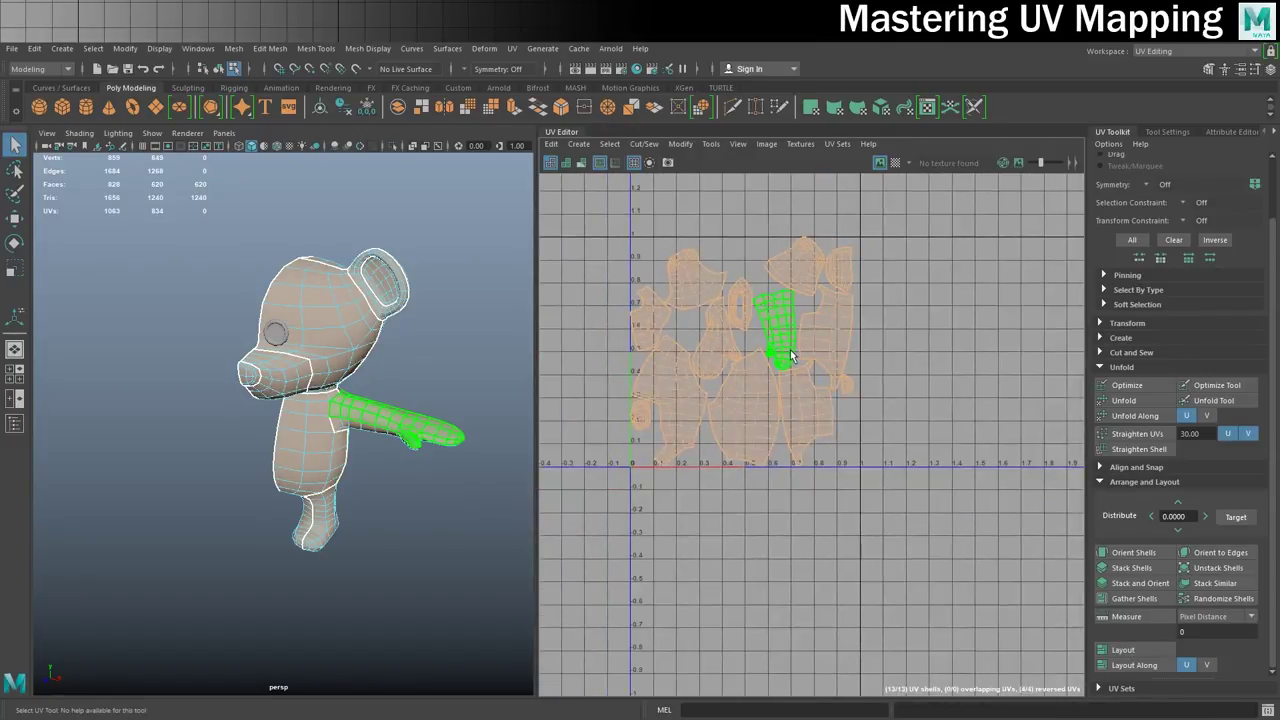
right_click_drag(717, 346, 856, 343, "alt")
scroll(856, 343, "up", 3)
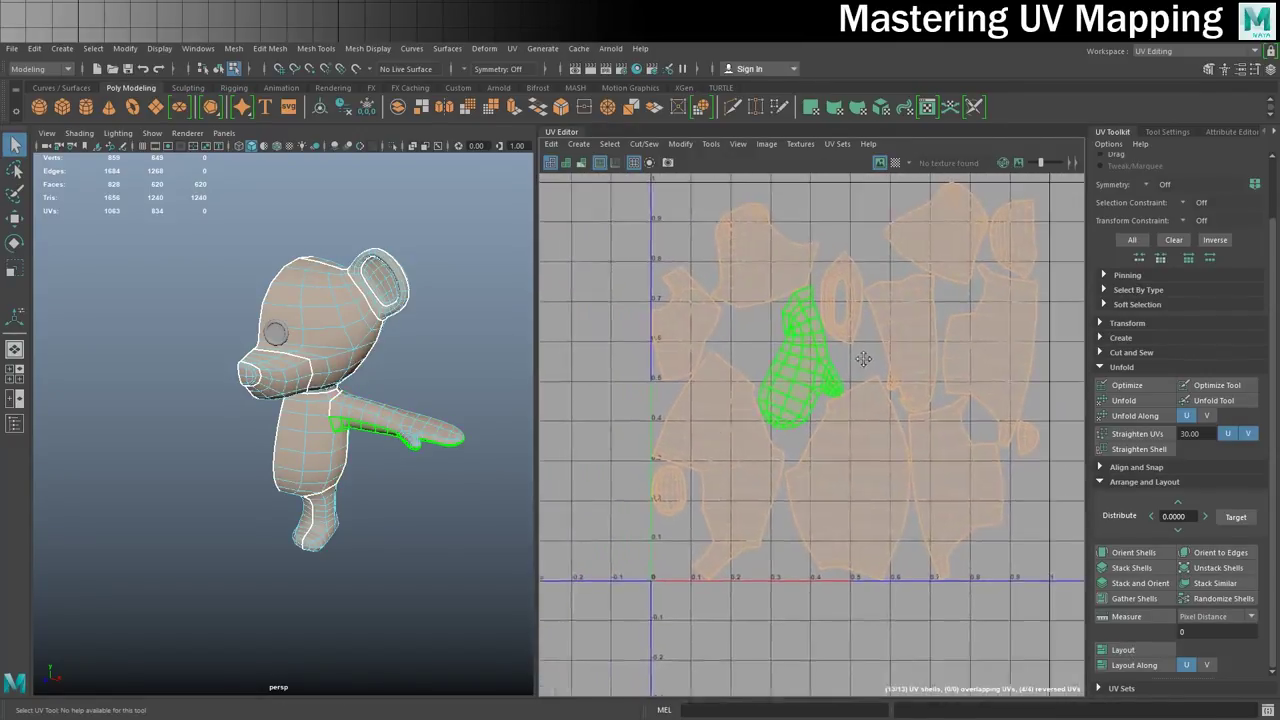
scroll(833, 355, "up", 2)
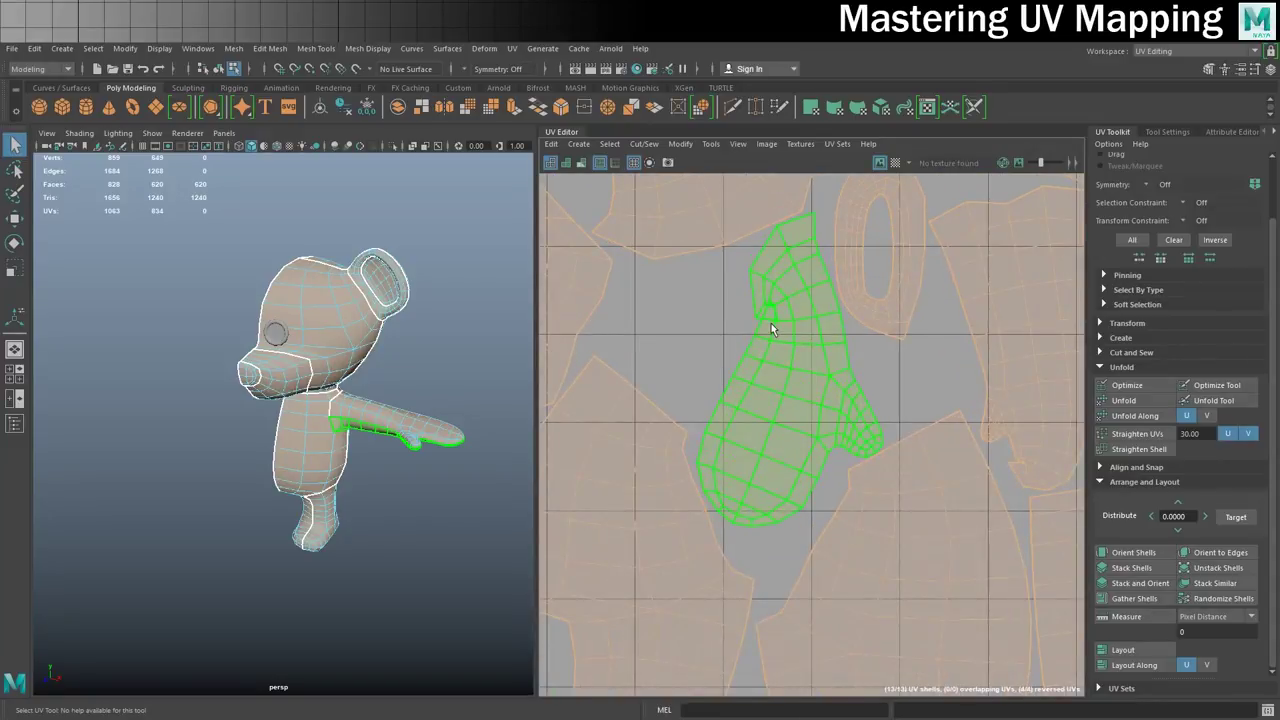
Select the UV shell of the arm's underside and display the UV shells shaded.
right_click(767, 372)
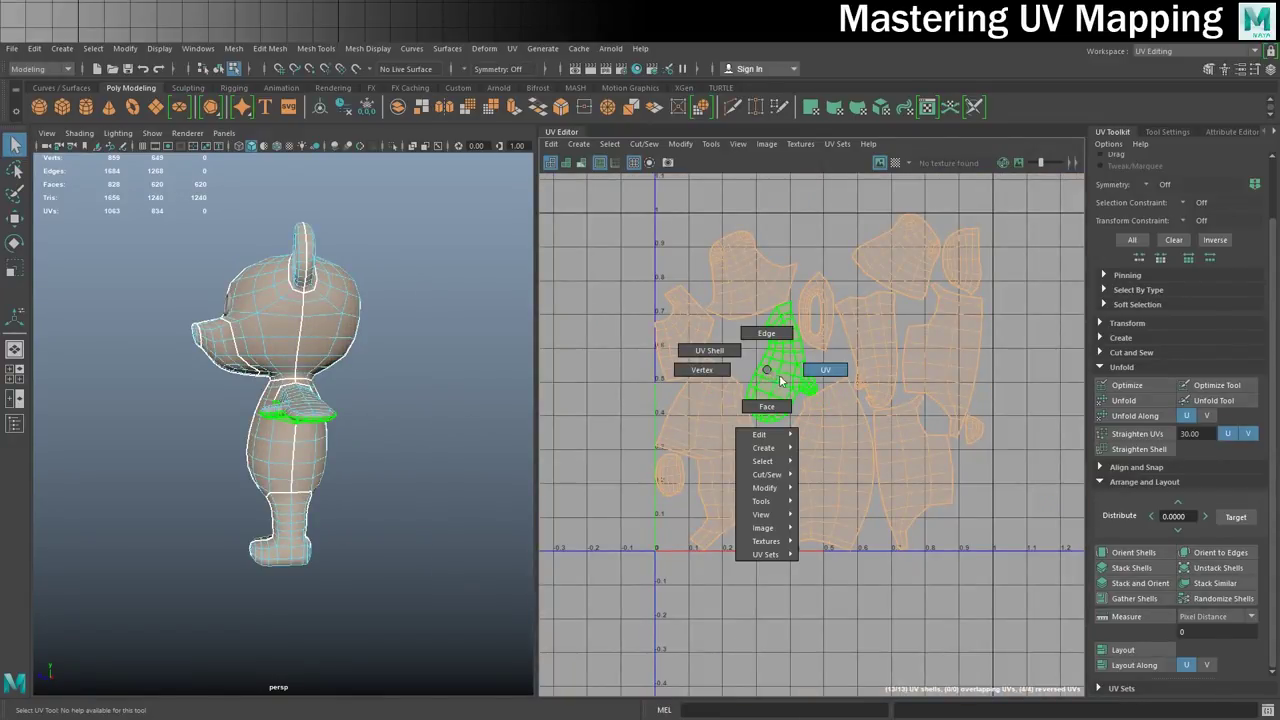
left_click(813, 371)
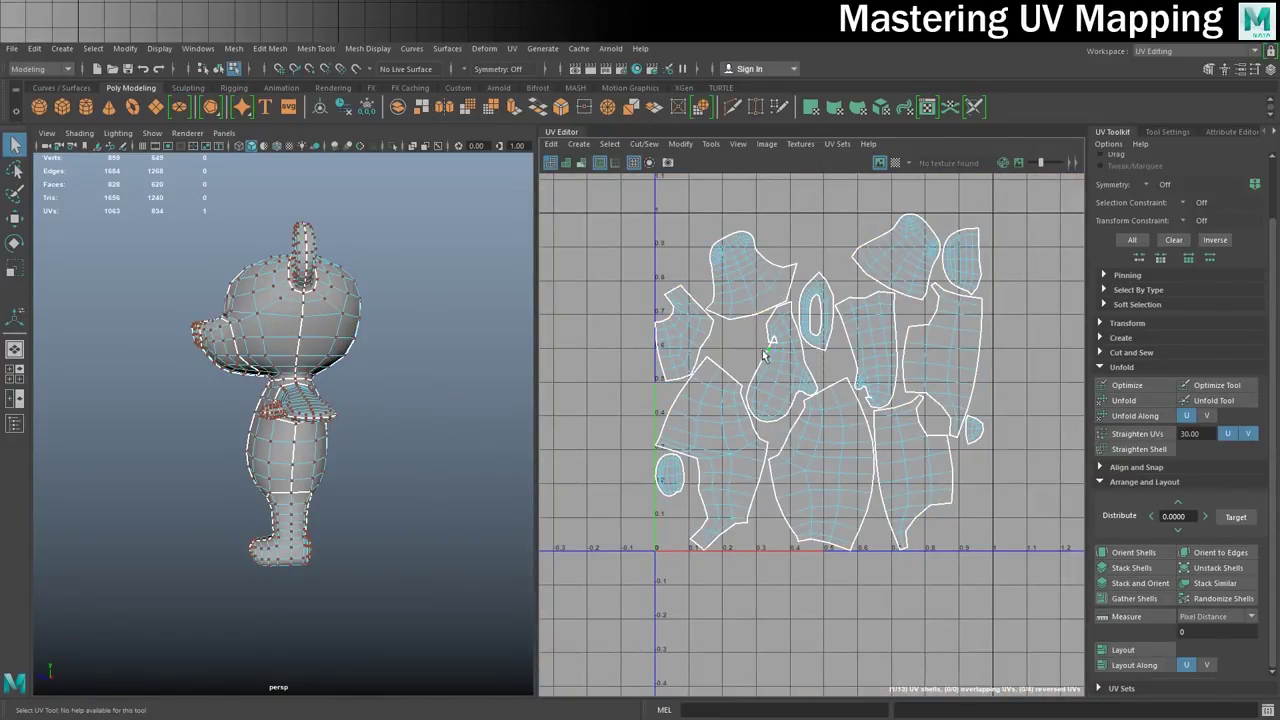
right_click(792, 367)
left_click(728, 343)
left_click(777, 365)
middle_click_drag(745, 363, 731, 375, "alt")
left_click(812, 385)
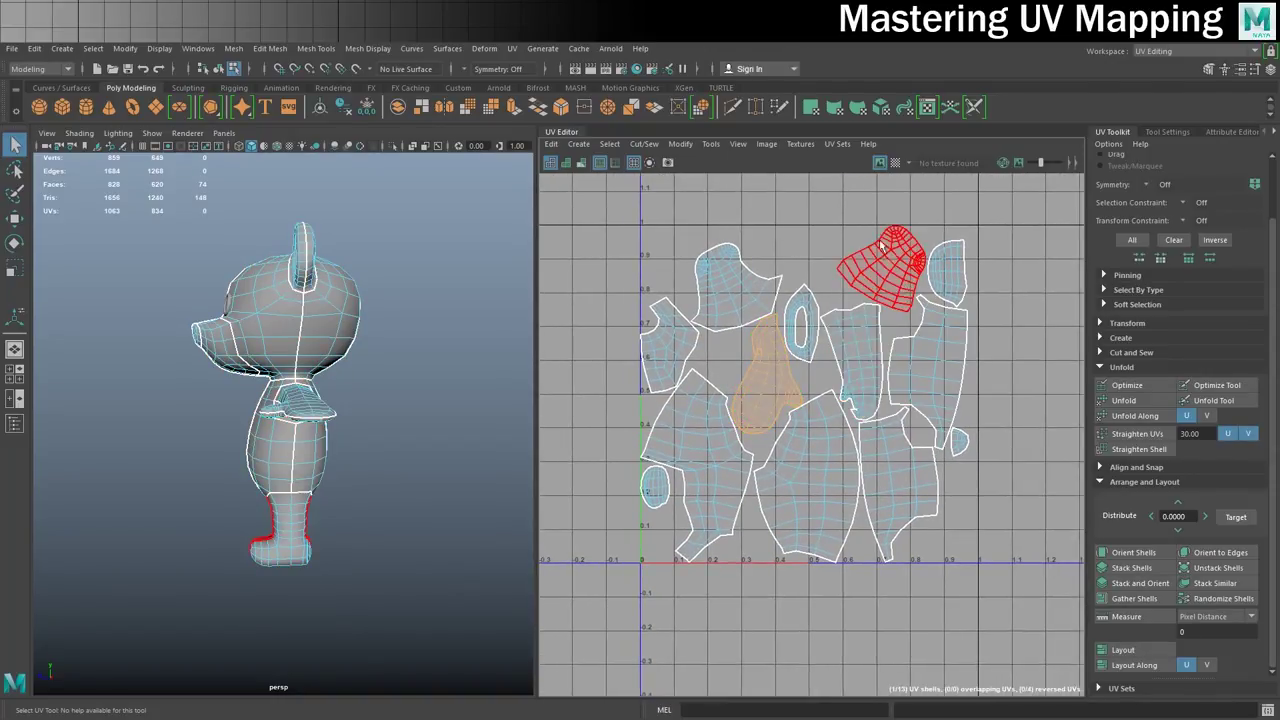
left_click(566, 162)
scroll(902, 402, "up", 4)
left_click(774, 375)
middle_click_drag(622, 345, 755, 400, "alt")
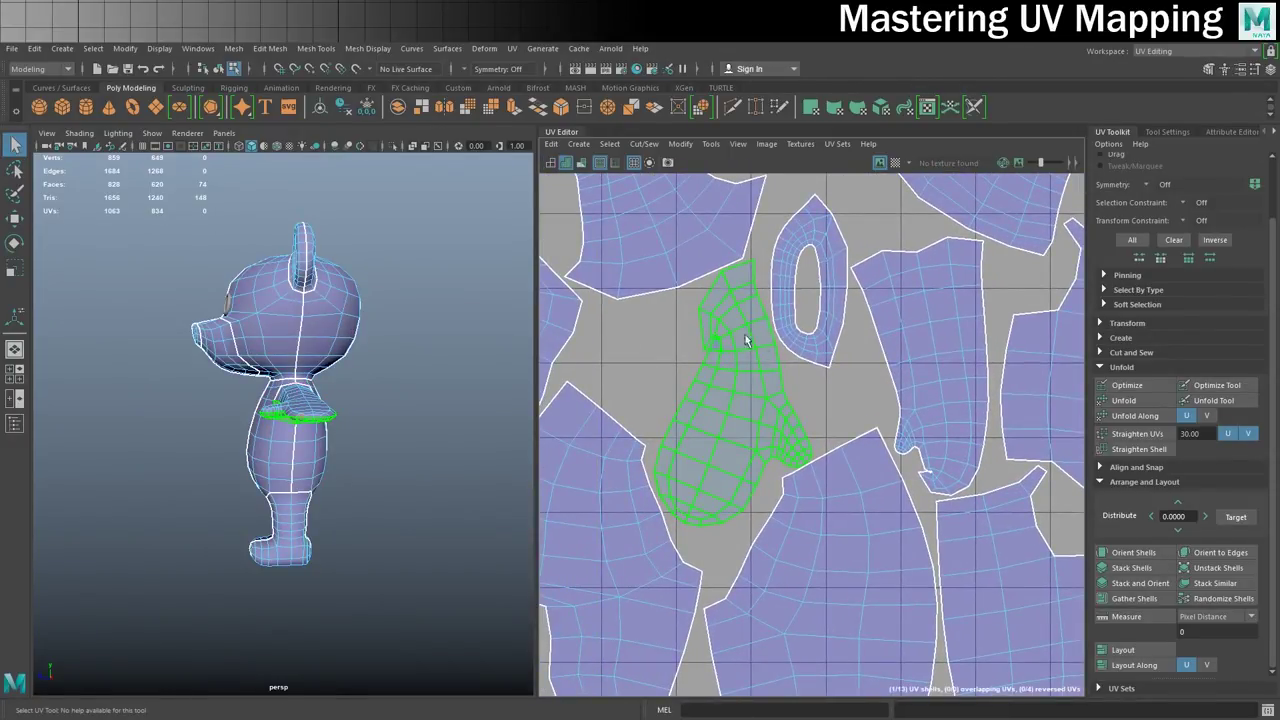
Move the arm's underside shell horizontally out of the 0–1 tile to about 1.3 in U.
scroll(754, 340, "down", 5)
right_click_drag(735, 362, 668, 352)
left_click(752, 368)
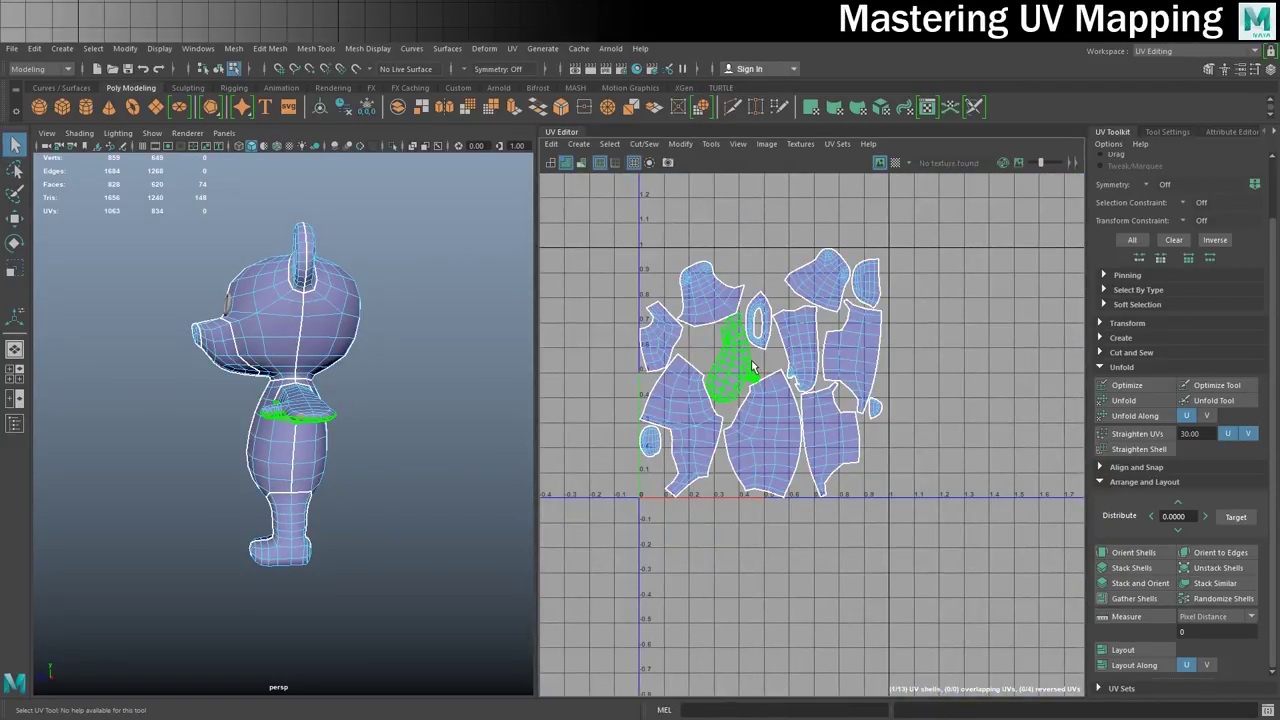
key("w")
left_click_drag(800, 375, 1041, 378)
scroll(809, 399, "up", 5)
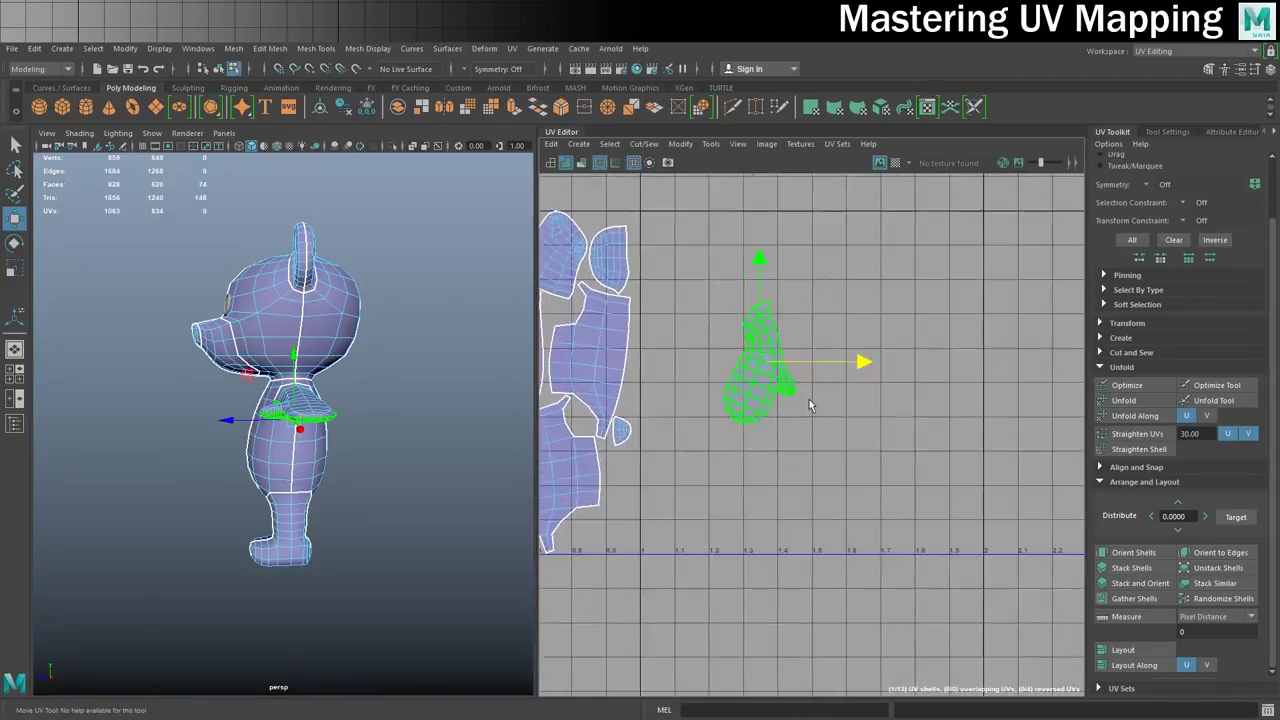
scroll(783, 404, "down", 3)
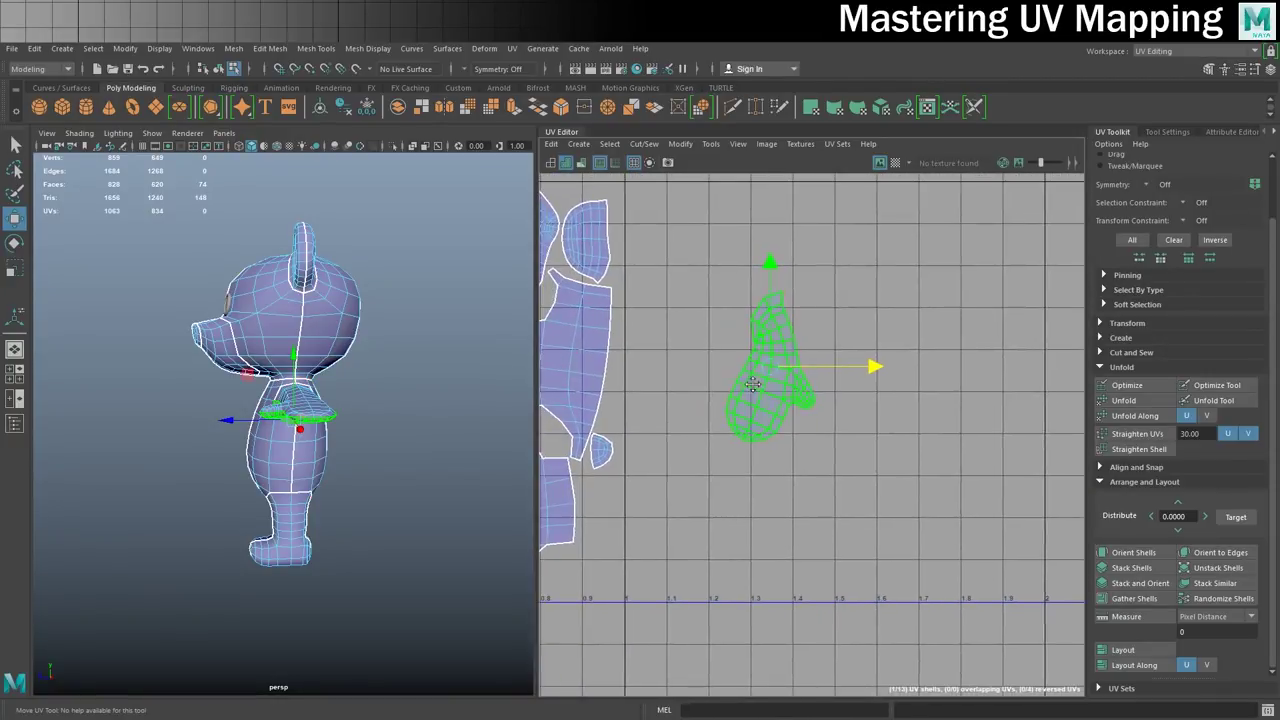
Even out the arm's underside shell by brushing over it with the Optimize Tool.
left_click(1217, 384)
mouse_move(757, 366)
left_mouse_down()
mouse_move(786, 349)
mouse_move(747, 336)
left_mouse_up()
scroll(766, 362, "down", 5)
middle_click_drag(754, 380, 895, 380, "alt")
right_click_drag(648, 364, 805, 363, "alt")
middle_click_drag(805, 363, 716, 377, "alt")
scroll(714, 390, "down", 1)
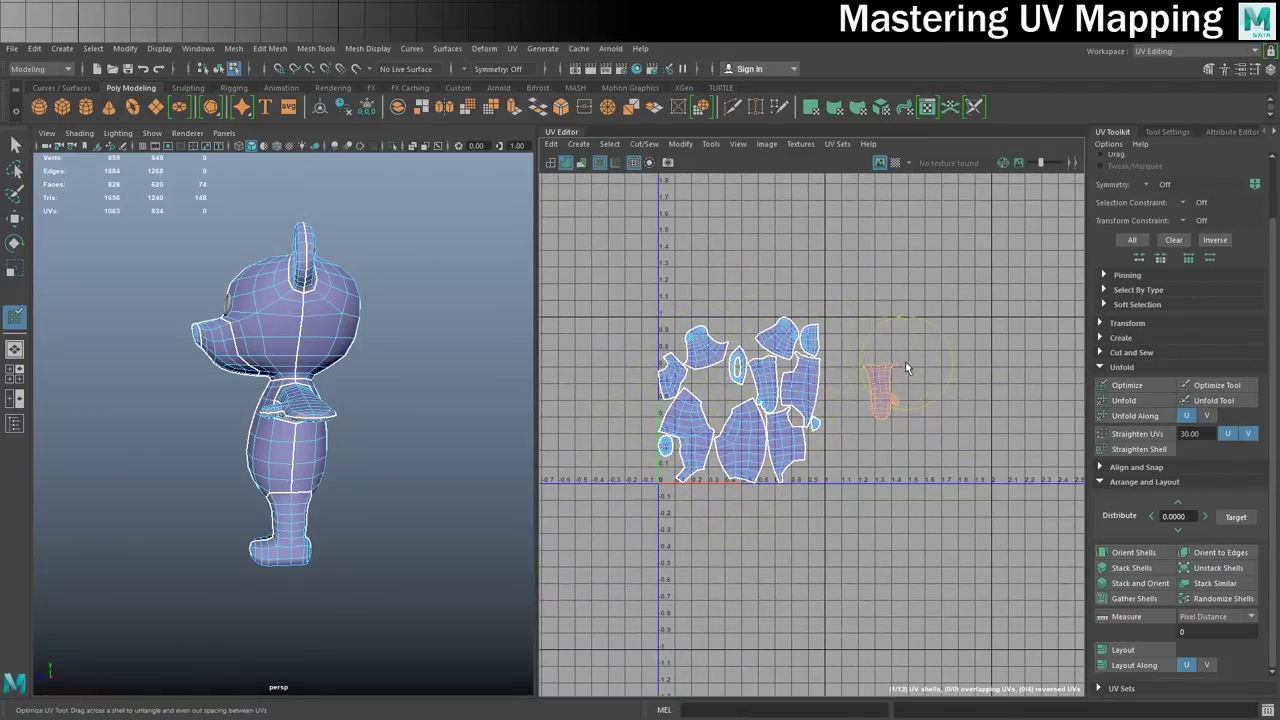
scroll(794, 369, "up", 2)
Select all the UV shells and brush over them with the Optimize Tool to relax their spacing.
right_click_drag(710, 375, 675, 355)
key("w")
scroll(675, 355, "down", 3)
left_click_drag(591, 297, 818, 528)
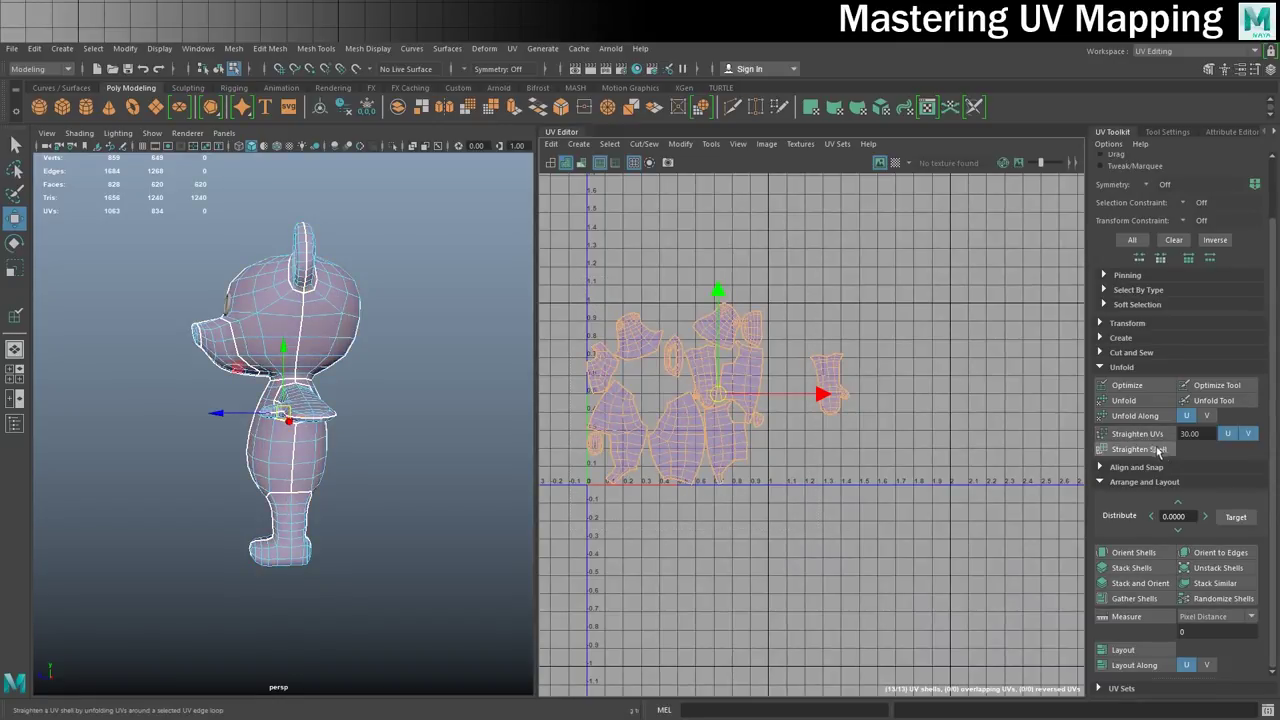
left_click(1216, 385)
left_click_drag(709, 320, 650, 340)
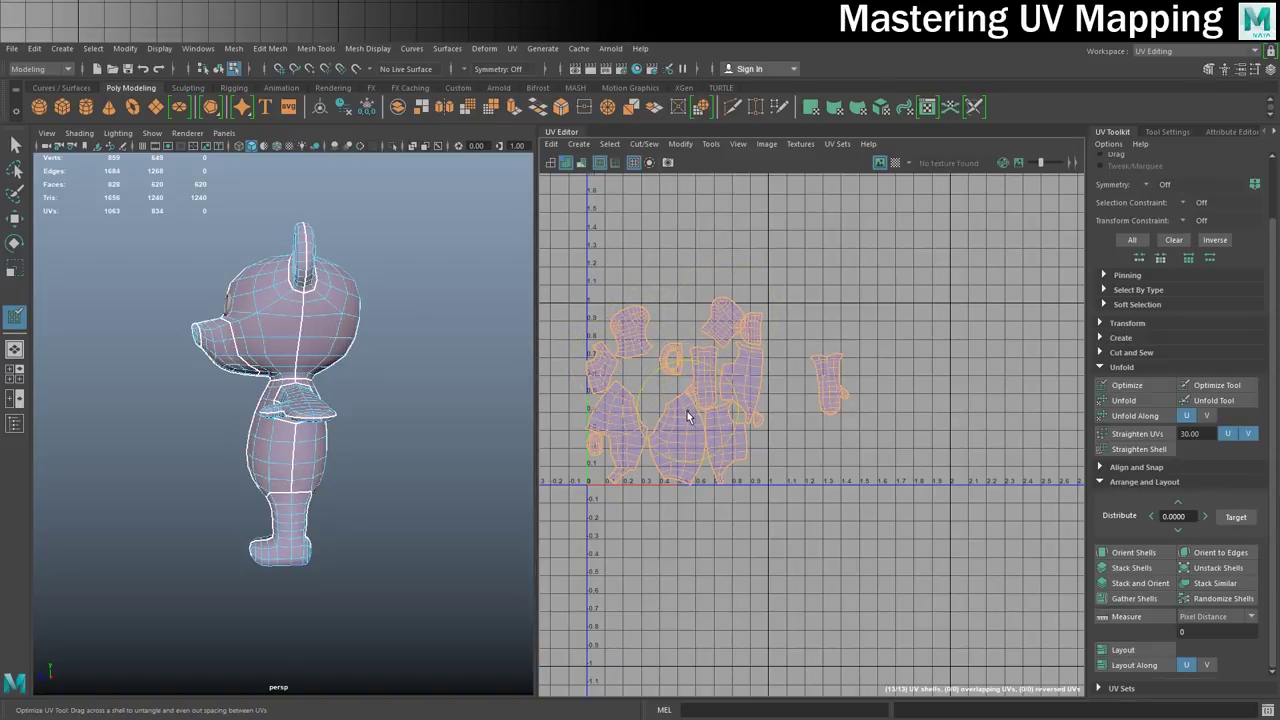
Select every UV shell, including the moved arm piece, and lay them out in the 0–1 tile again.
key("w")
right_click_drag(707, 385, 664, 361)
left_click_drag(559, 237, 950, 562)
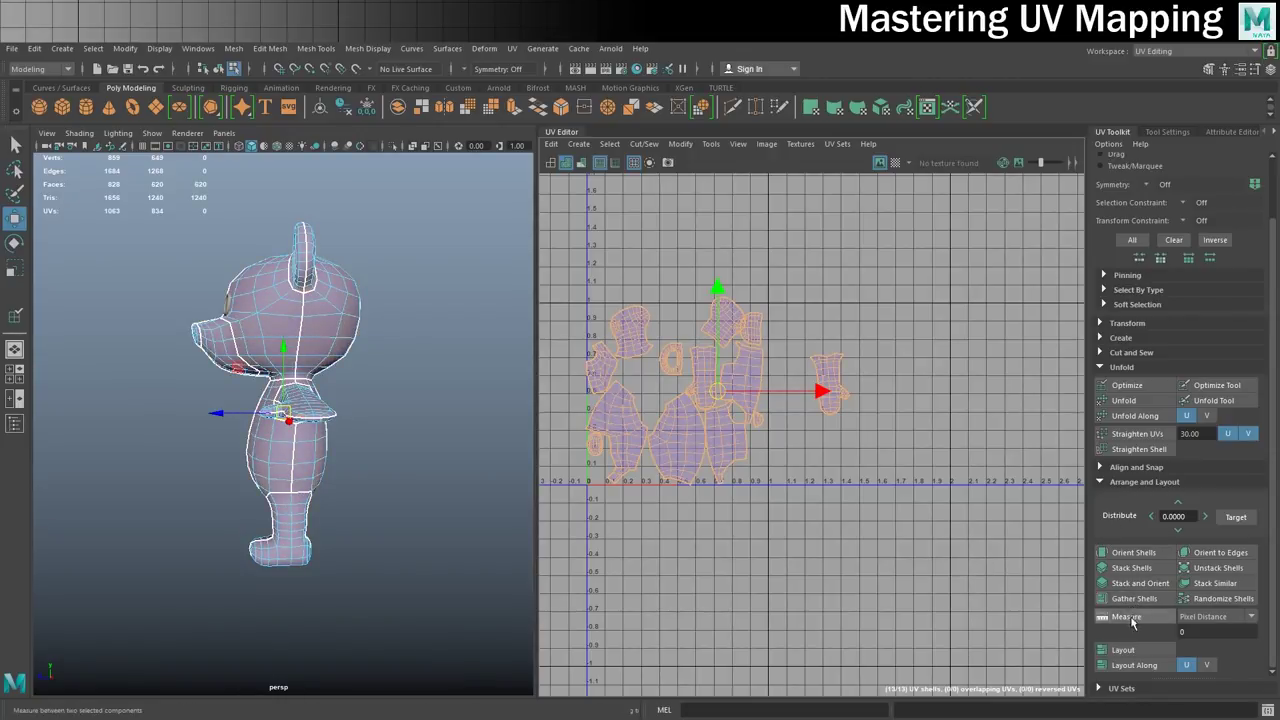
left_click(1124, 651)
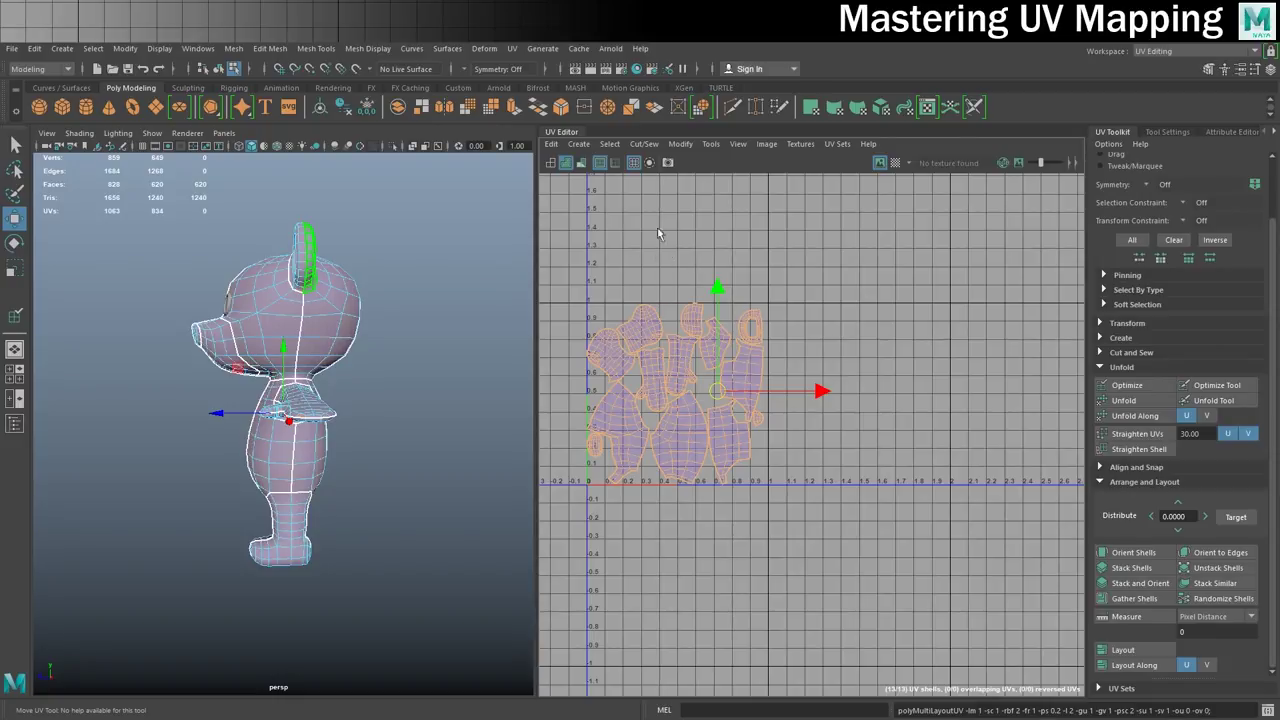
Display the checker map on the bear and return the body to object mode to inspect its texture distribution.
left_click(895, 163)
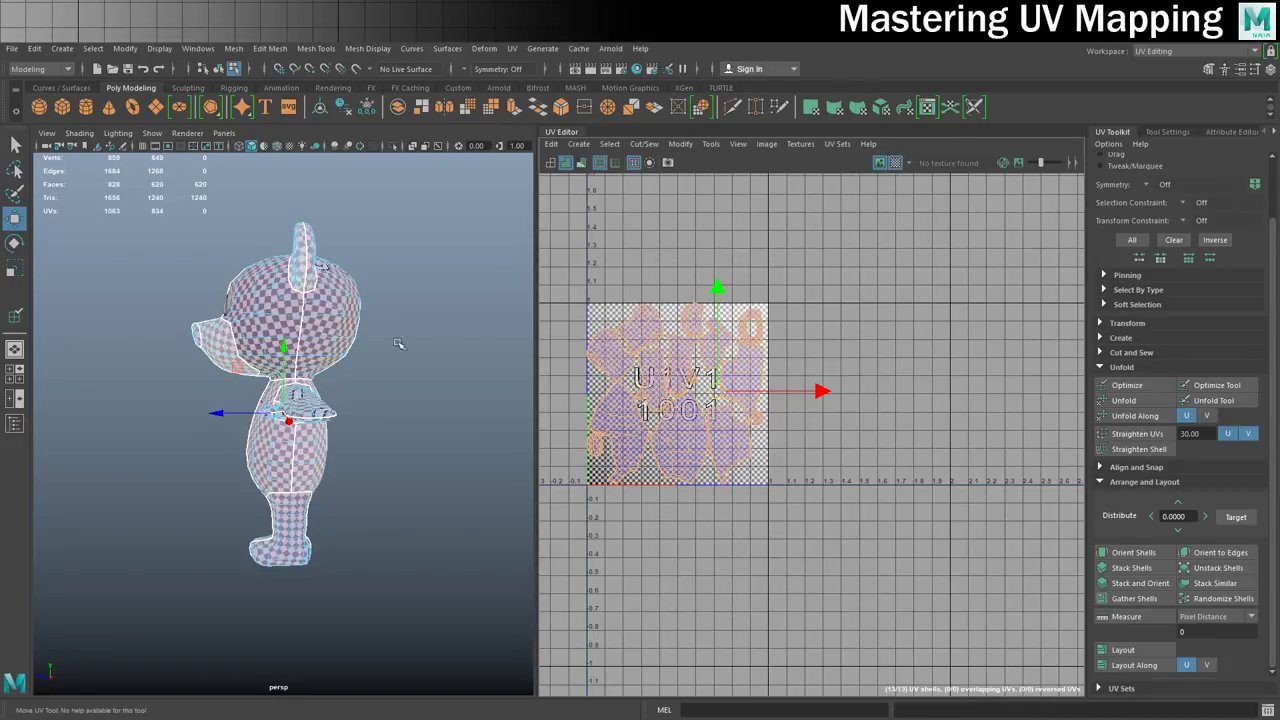
left_click_drag(297, 396, 418, 362, "alt")
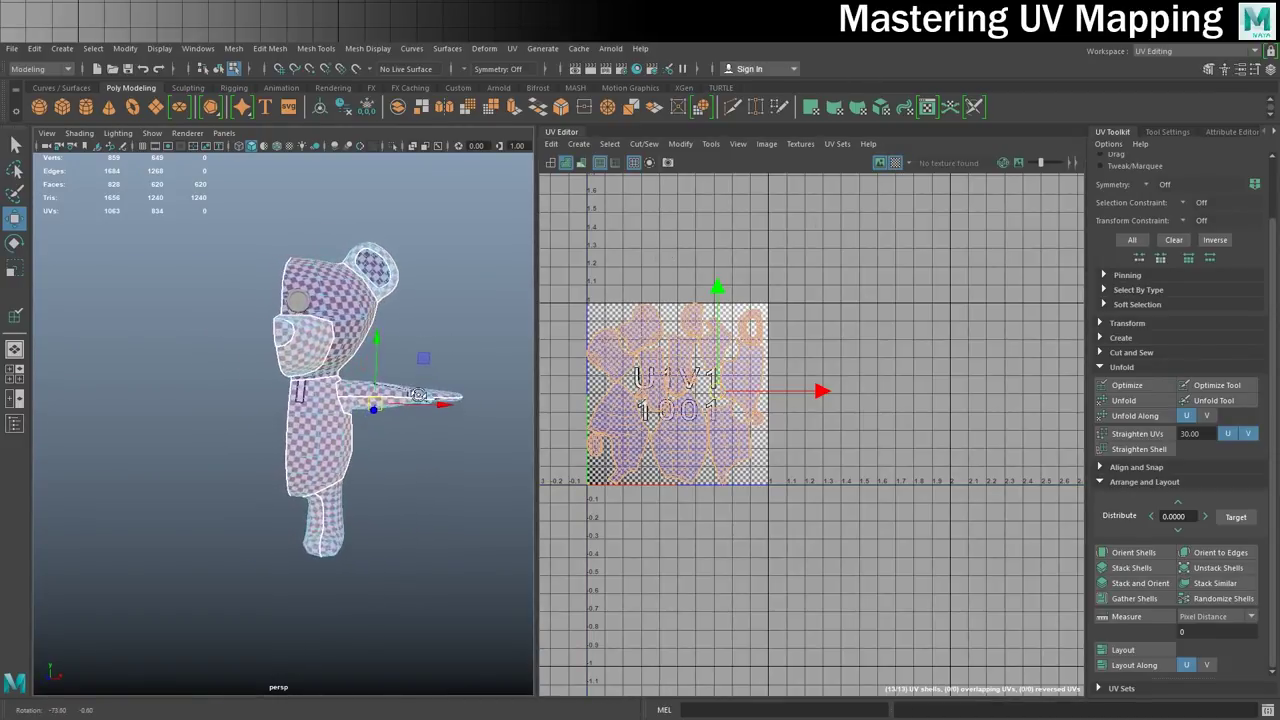
scroll(412, 398, "up", 5)
middle_click_drag(413, 398, 413, 391, "alt")
left_click(356, 396)
right_click_drag(356, 396, 410, 330)
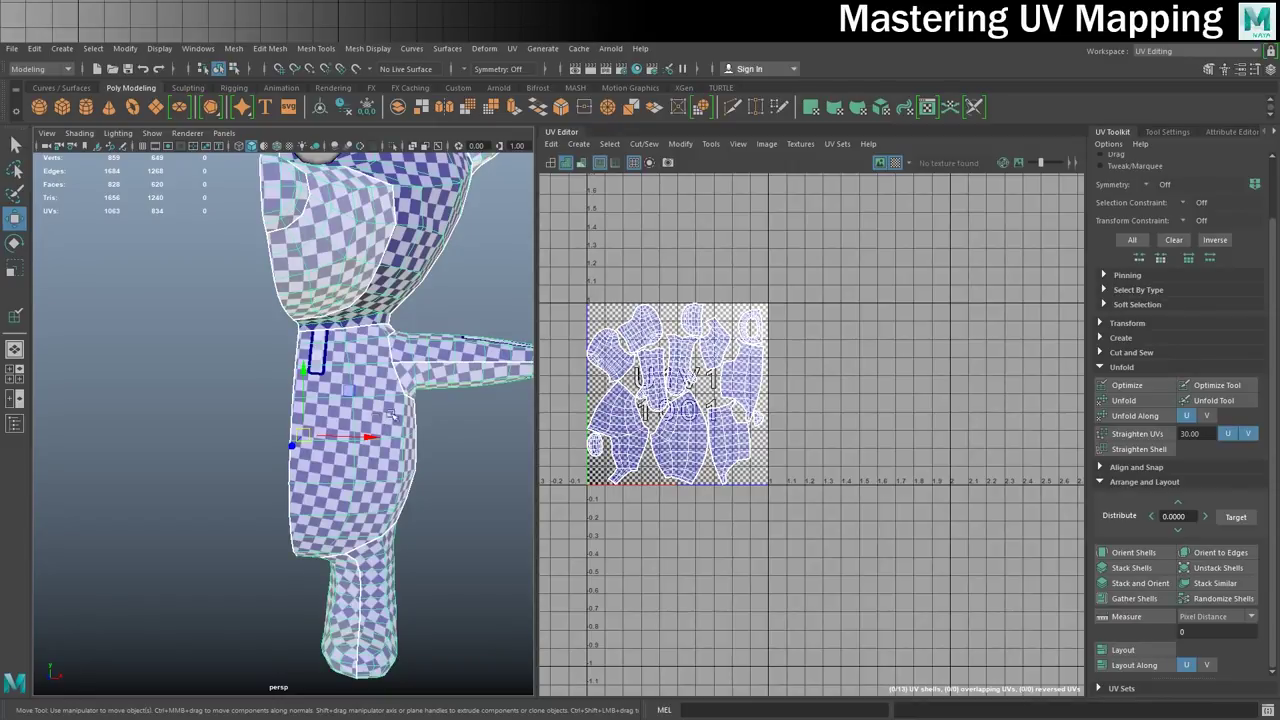
scroll(580, 370, "up", 2)
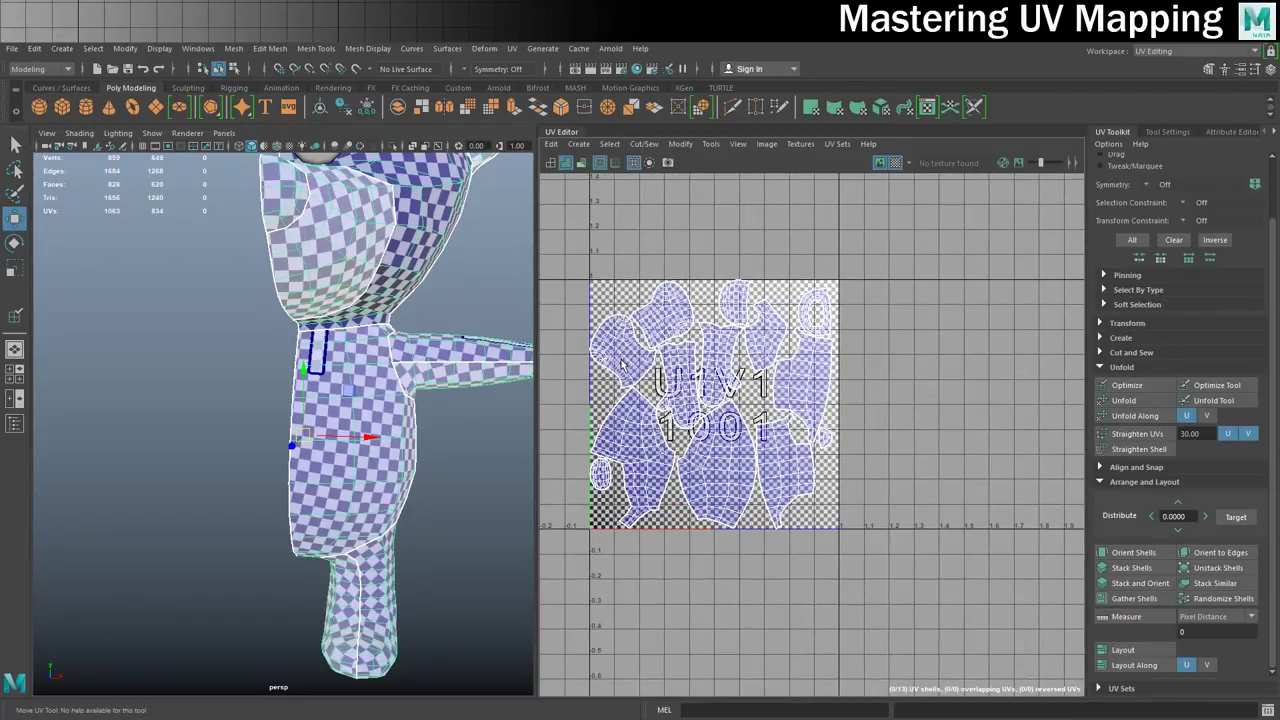
Select the UV shell of the leg's outer side and rotate it until its checker squares run straight.
right_click_drag(622, 366, 560, 344)
left_click(621, 354)
key("e")
left_click_drag(372, 462, 505, 317, "alt")
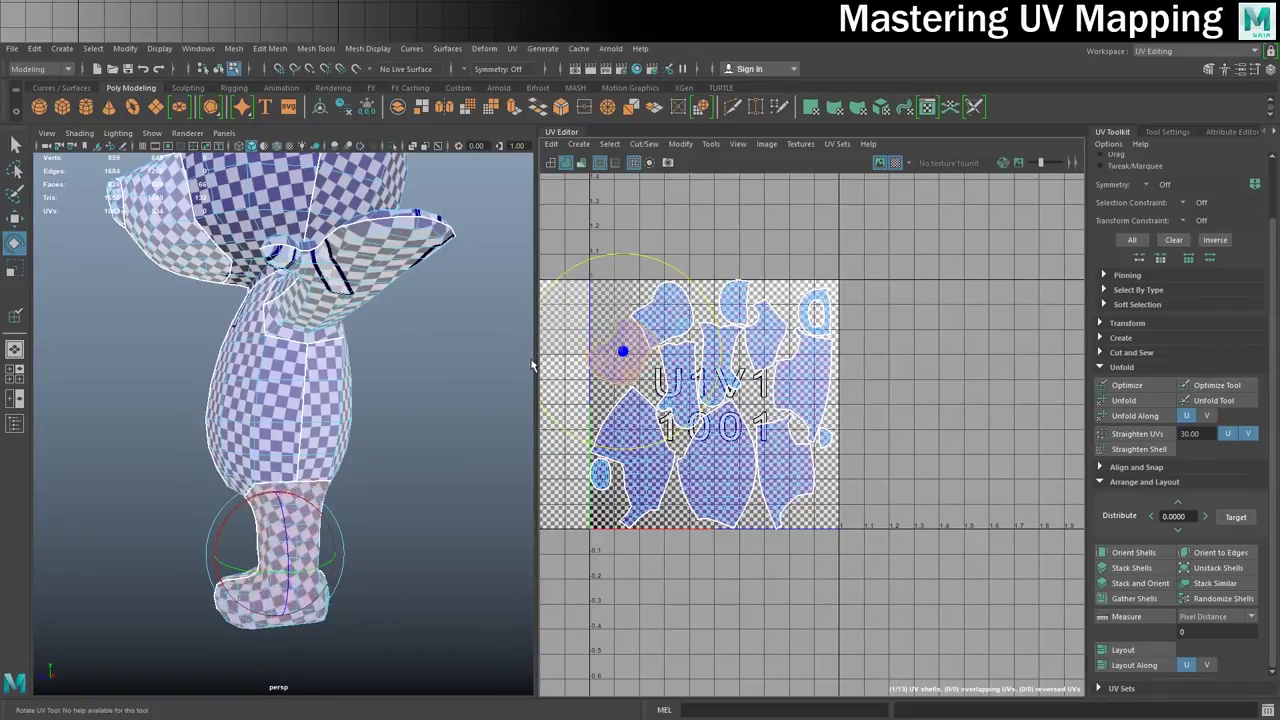
left_click_drag(535, 380, 542, 408)
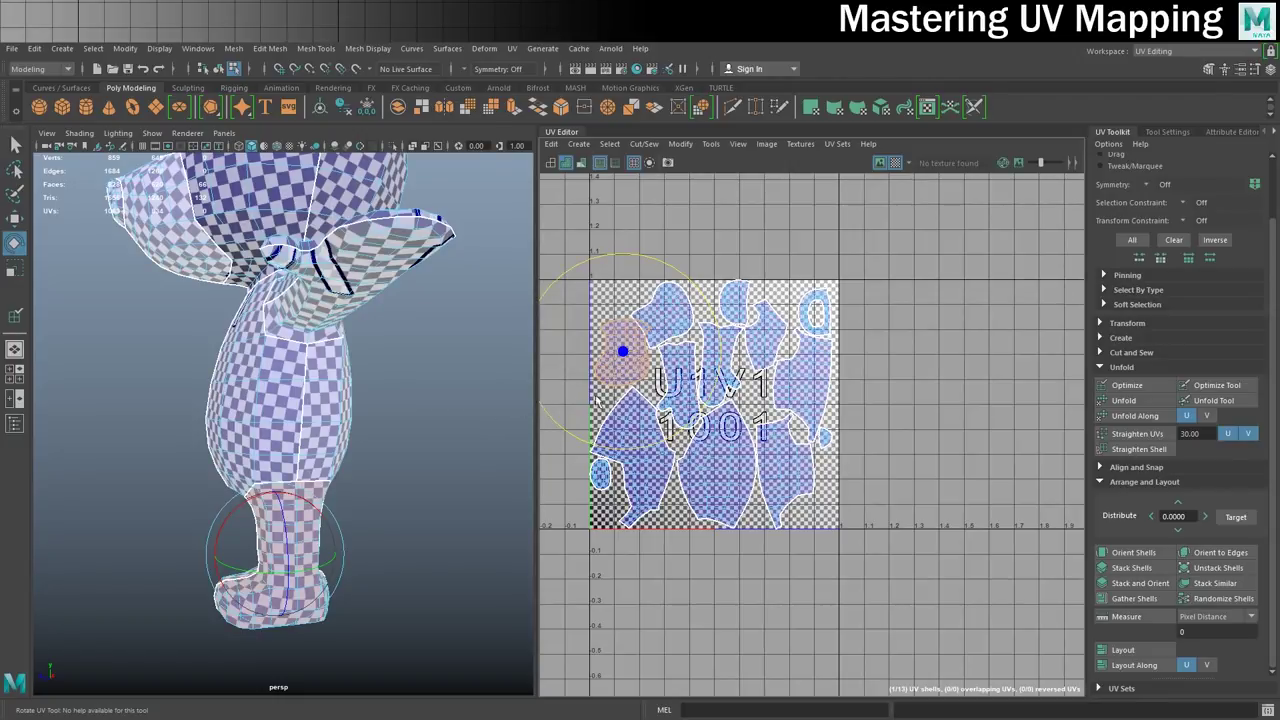
Select the UV shell of the leg's other side and rotate it until its checker squares run straight.
left_click(664, 314)
left_click_drag(251, 498, 488, 455, "alt")
key("e")
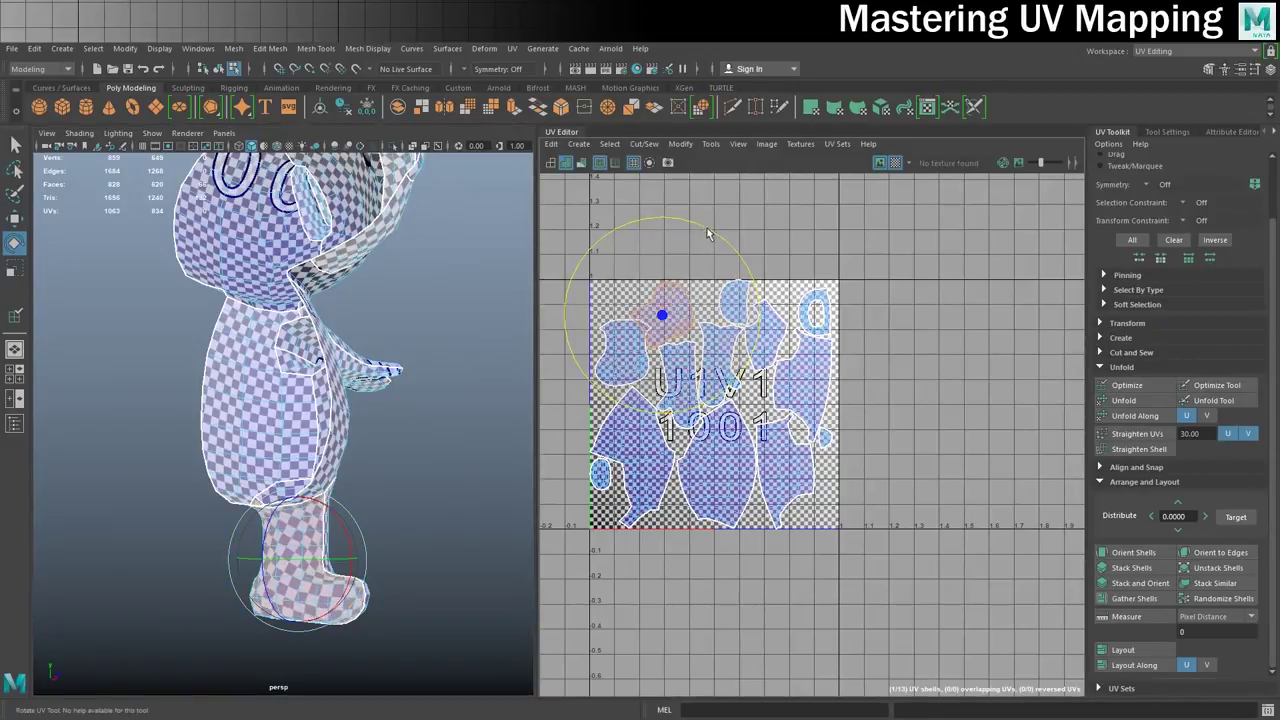
left_click_drag(745, 345, 711, 383)
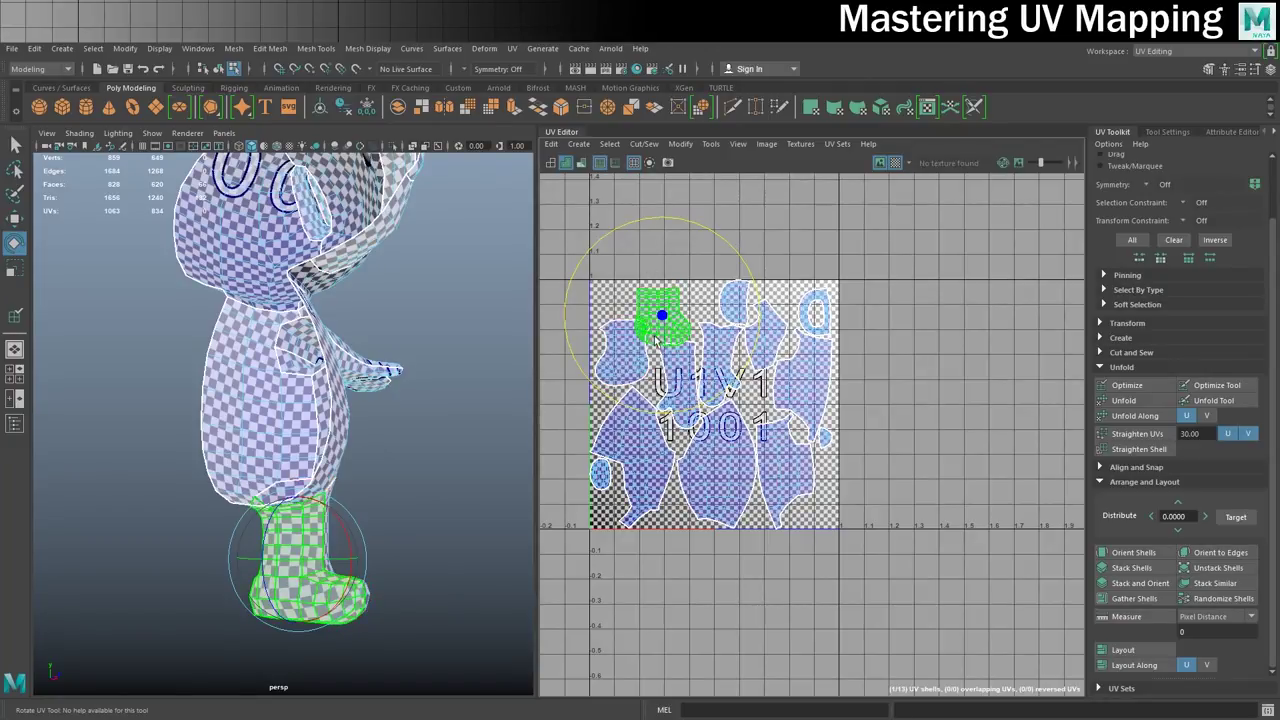
Rotate the UV shell of the arm's upper side to straighten its checker squares, and select the underside shell to inspect its pattern.
left_click(672, 375)
left_click_drag(470, 282, 590, 344, "alt")
left_click_drag(707, 292, 764, 284)
left_click(725, 350)
left_click_drag(300, 490, 282, 397, "alt")
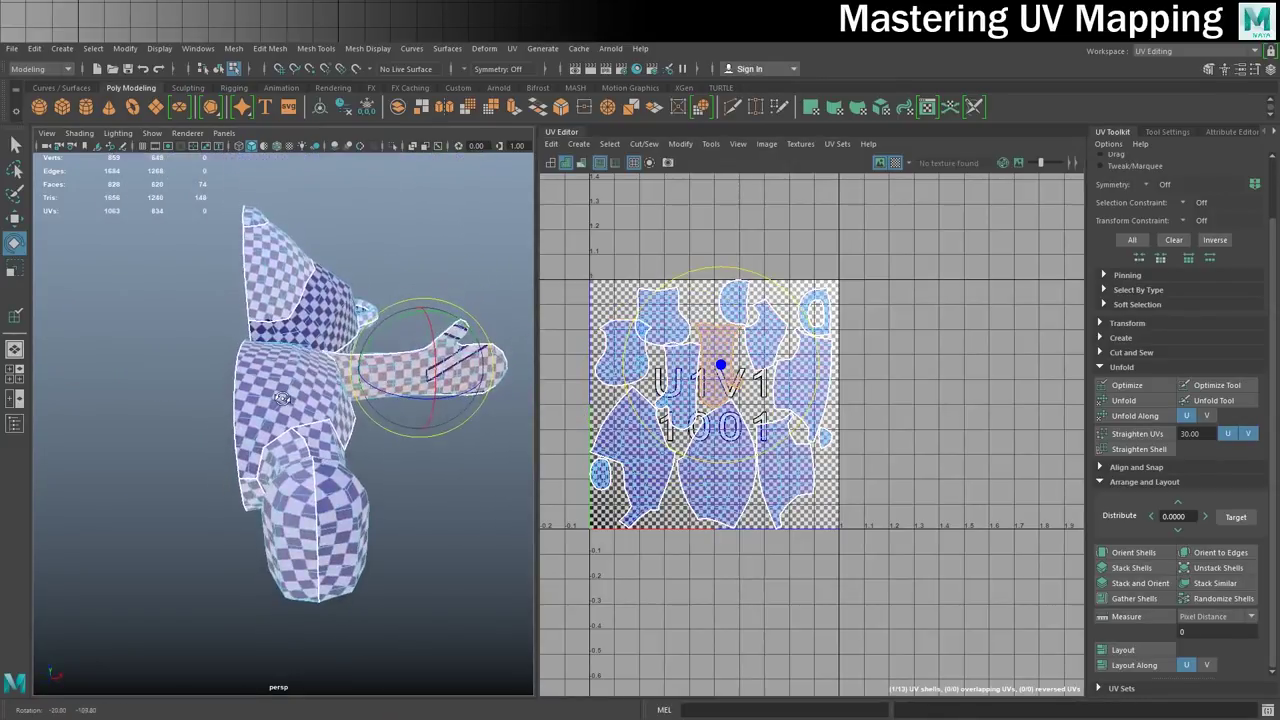
left_click_drag(445, 497, 435, 561, "alt")
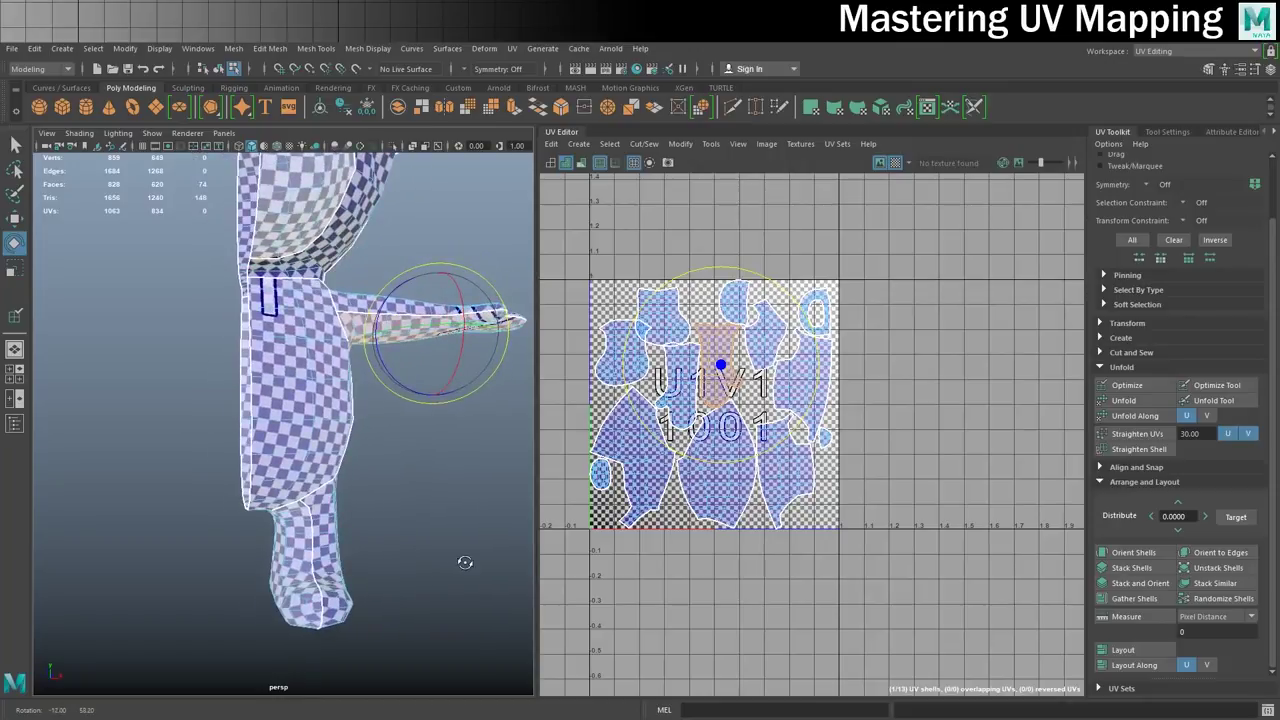
Select the UVs along the centre-line border of the front torso shell and straighten them with Straighten UVs.
left_click(290, 376)
scroll(905, 428, "up", 3)
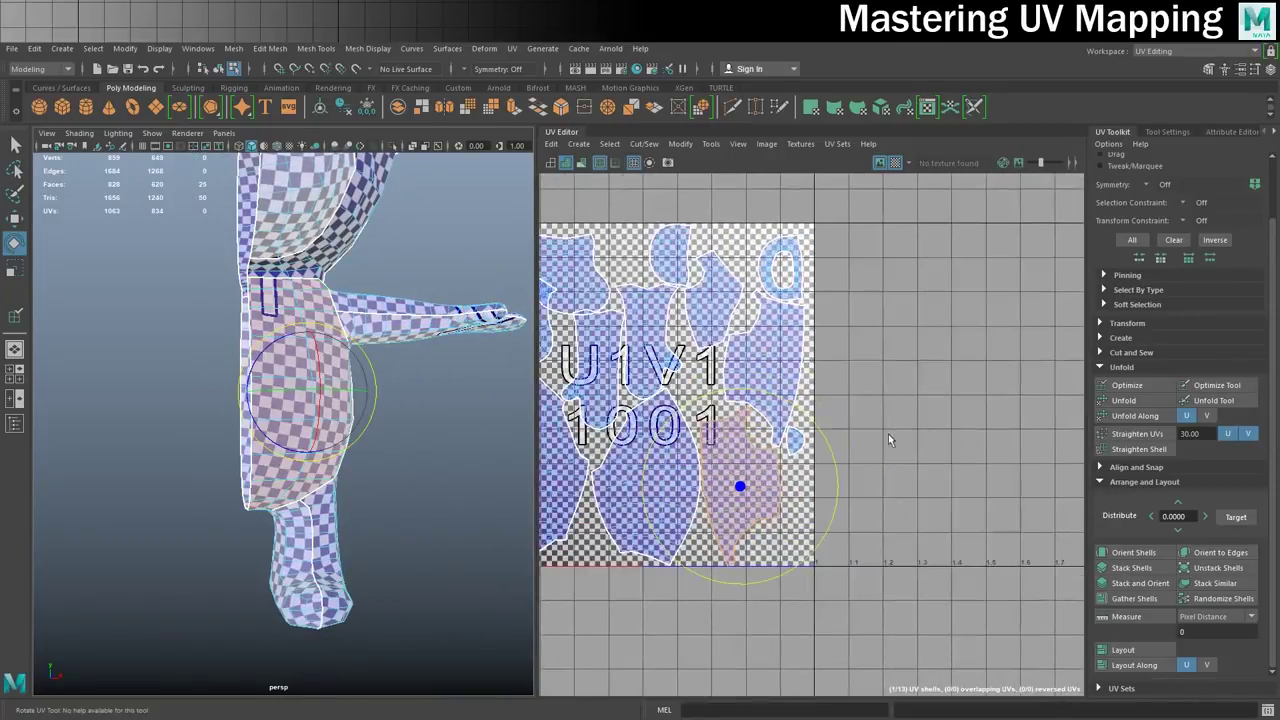
middle_click_drag(880, 436, 941, 402, "alt")
scroll(780, 420, "up", 1)
middle_click_drag(780, 420, 822, 363, "alt")
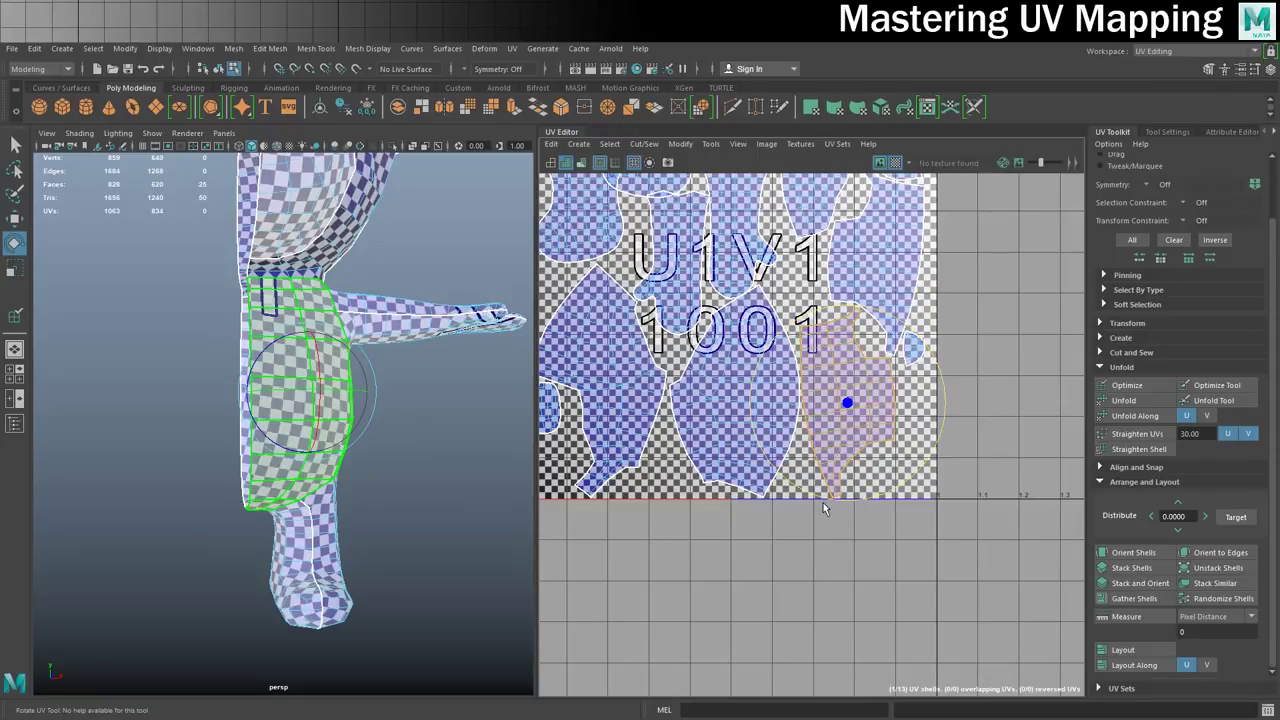
right_click(825, 384)
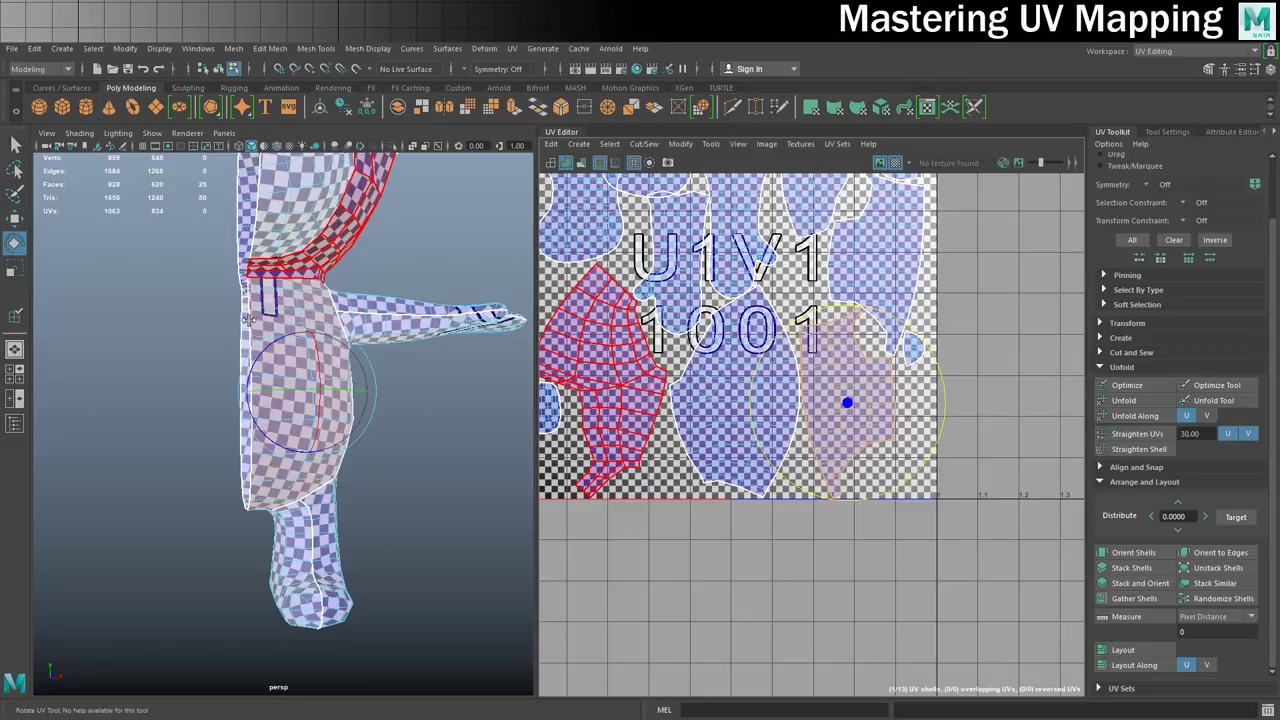
left_click(814, 338)
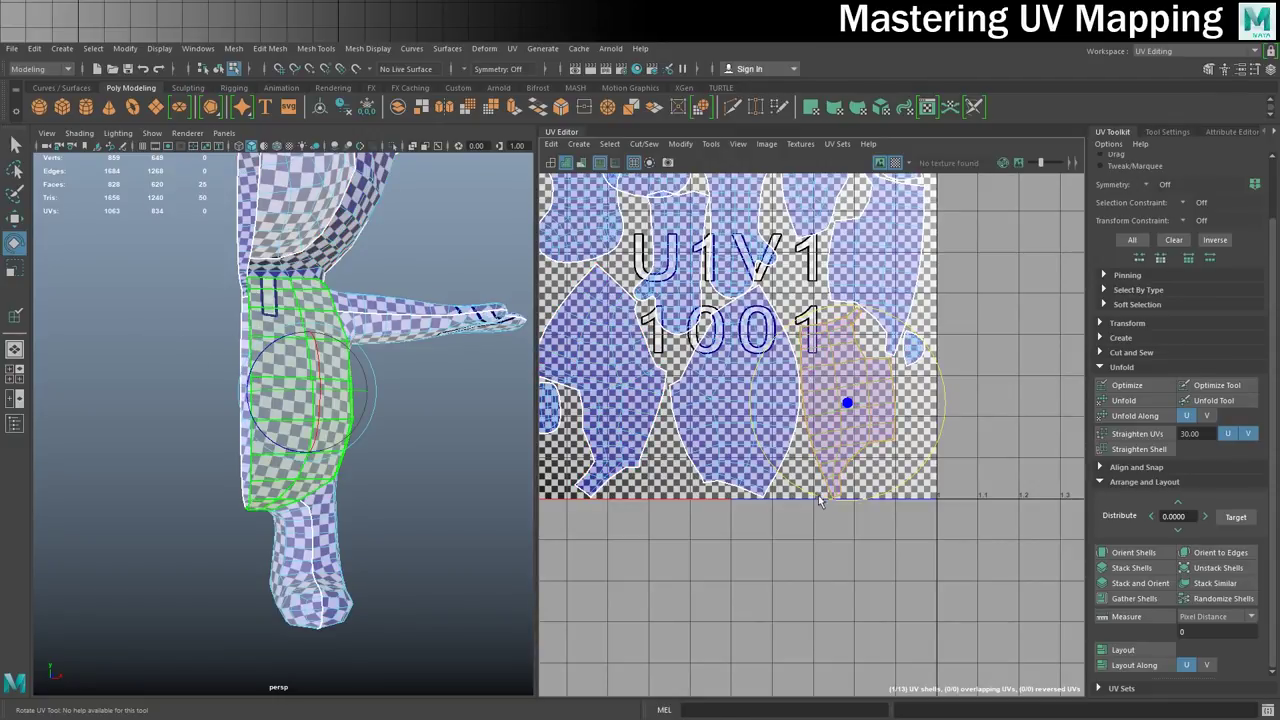
right_click(816, 344)
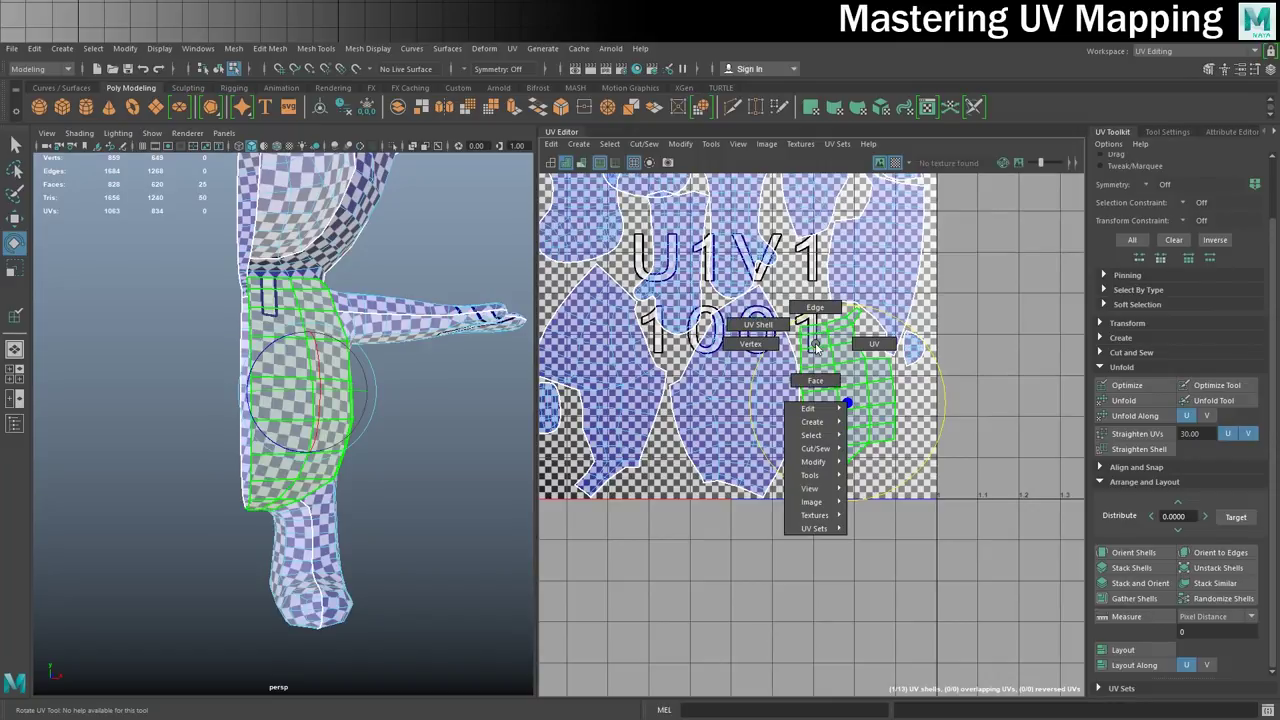
right_click_drag(816, 344, 861, 349)
scroll(812, 338, "up", 5)
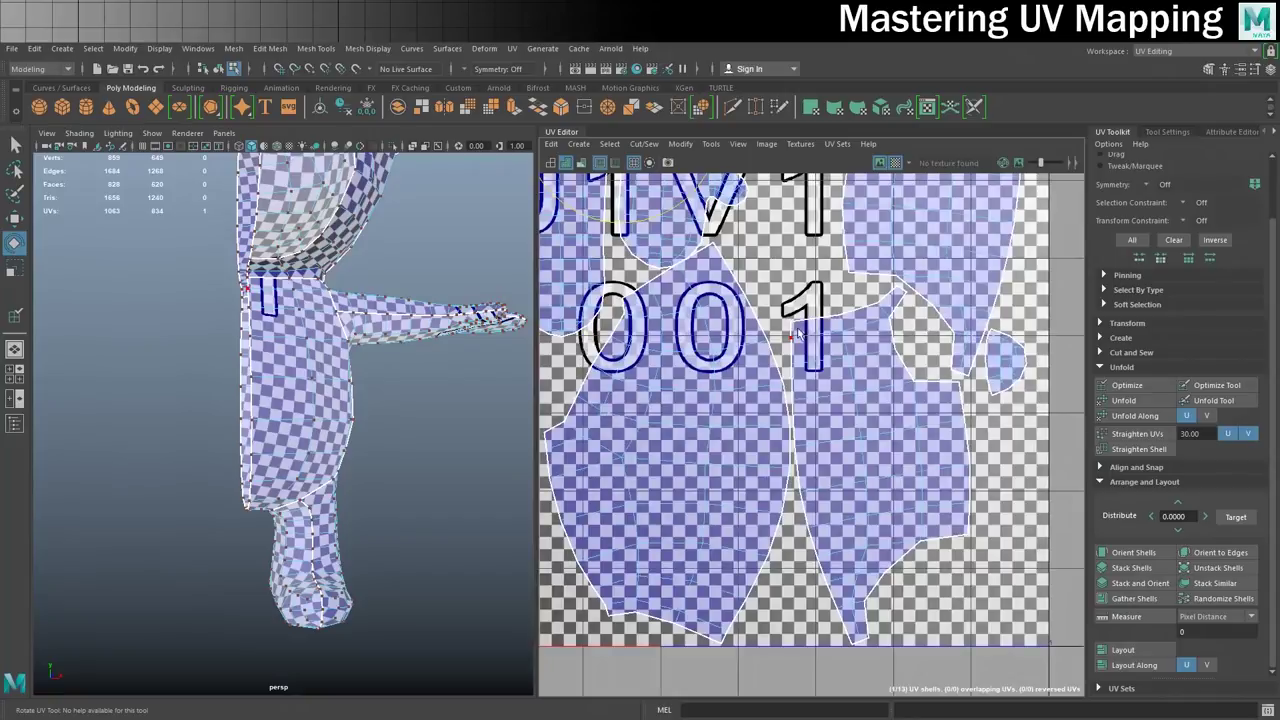
left_click(790, 323)
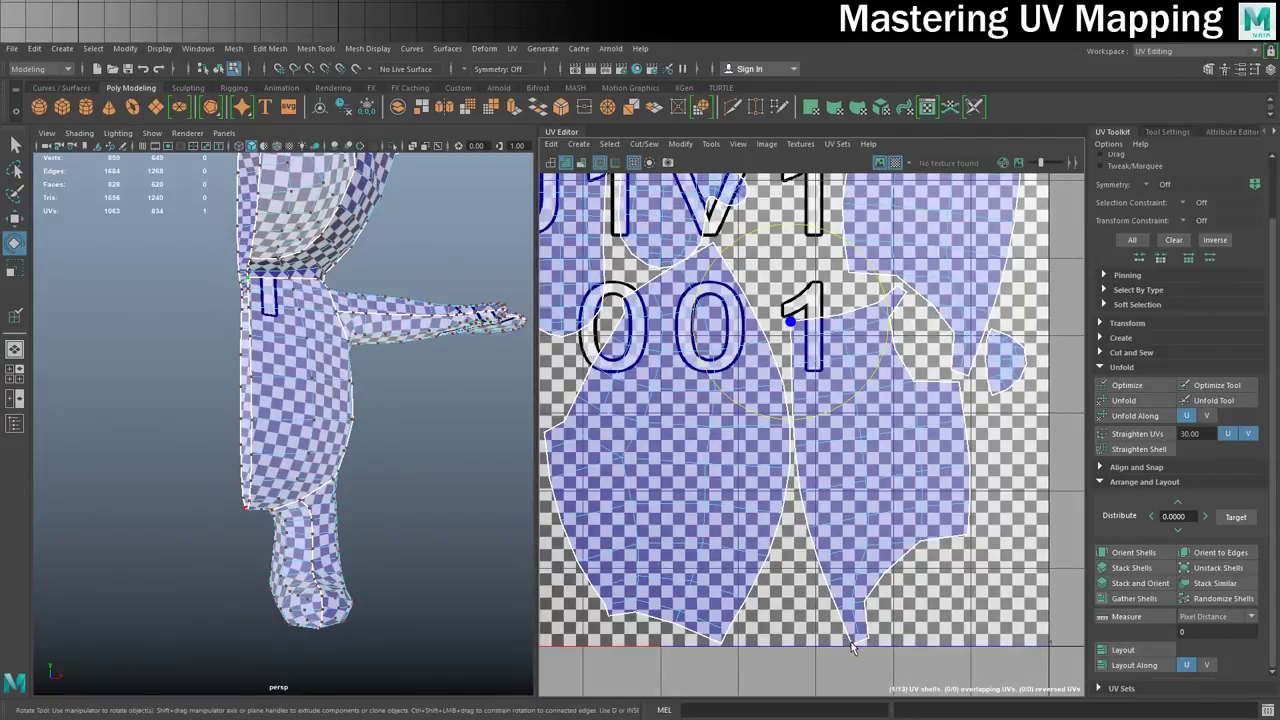
double_click(852, 643, "shift")
left_click(1143, 432)
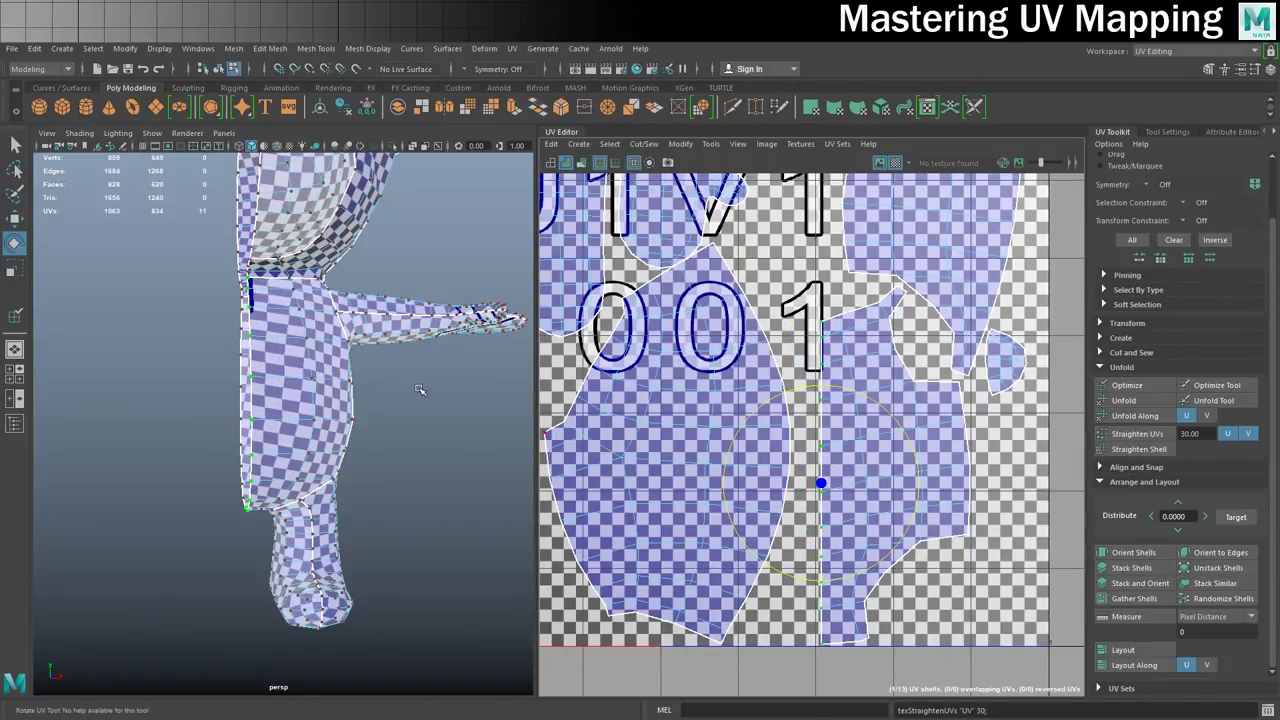
Move the front torso shell's centre-line border UVs outward to even out the checker squares, and select the whole shell.
left_click_drag(377, 366, 300, 353, "alt")
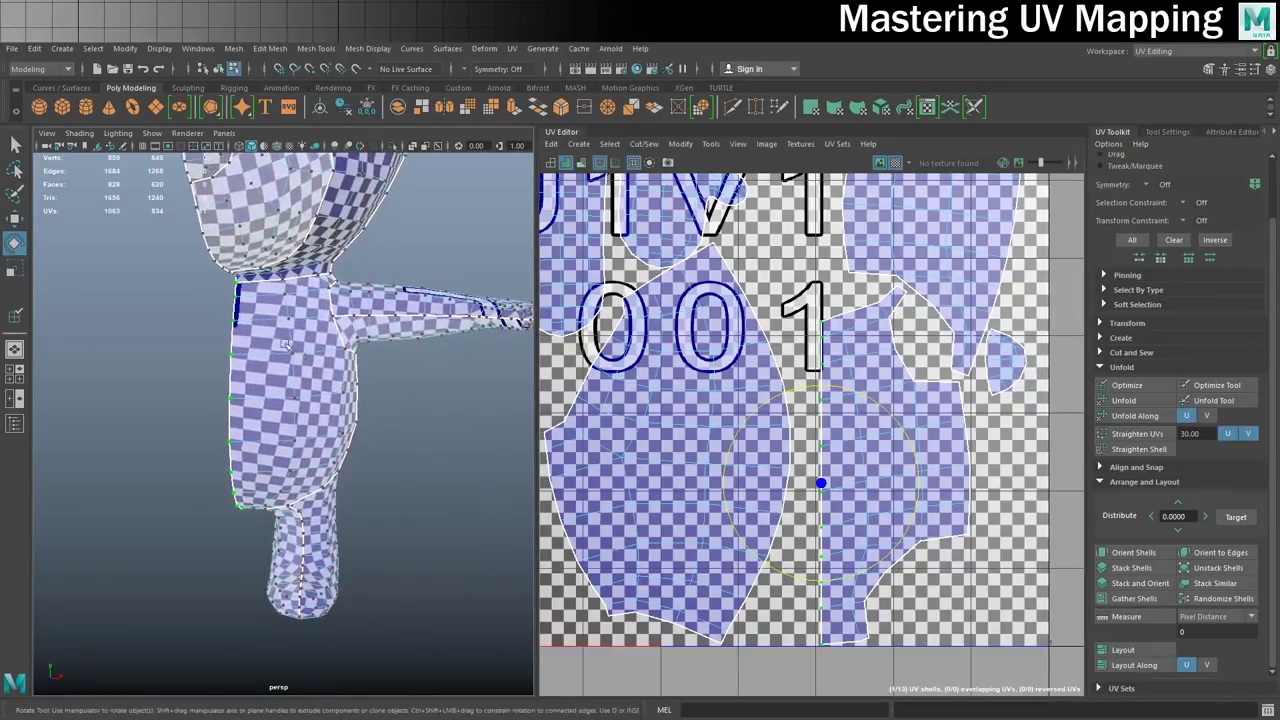
key("w")
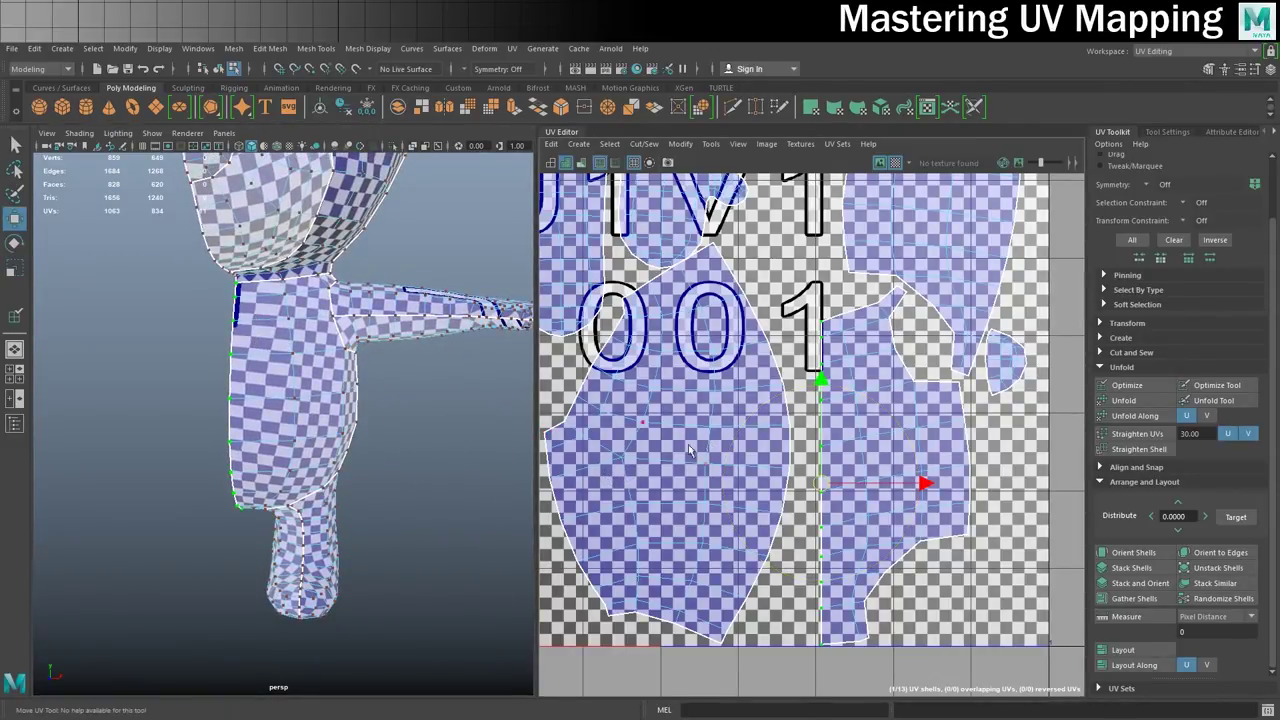
left_click_drag(923, 486, 898, 497)
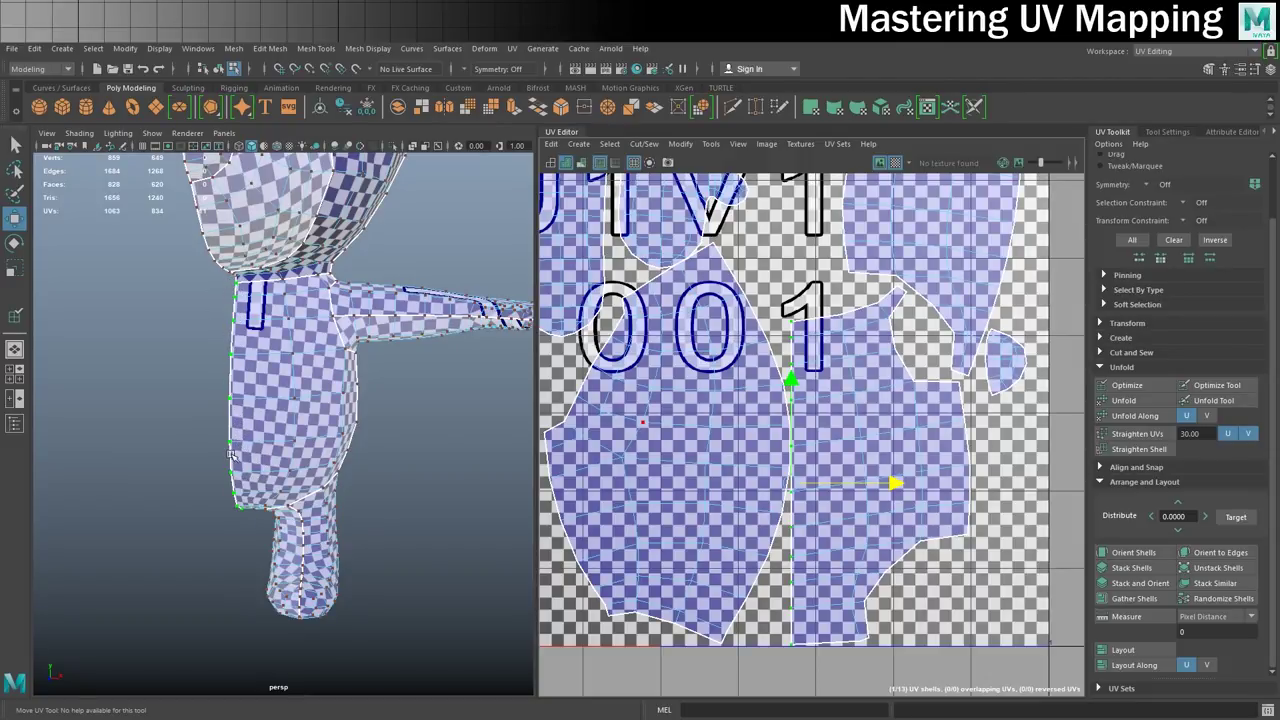
right_click(866, 366)
right_click_drag(873, 362, 903, 362)
left_click(866, 377)
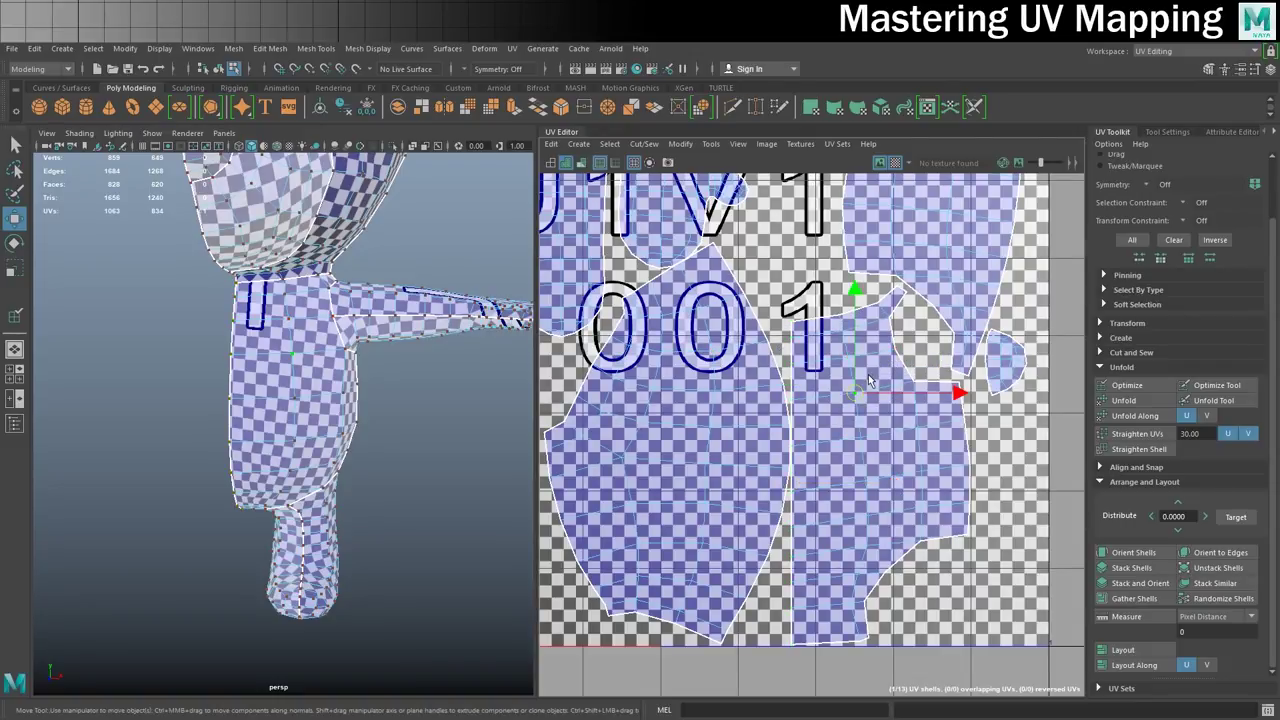
right_click(849, 452)
left_click(893, 418)
left_click(876, 447)
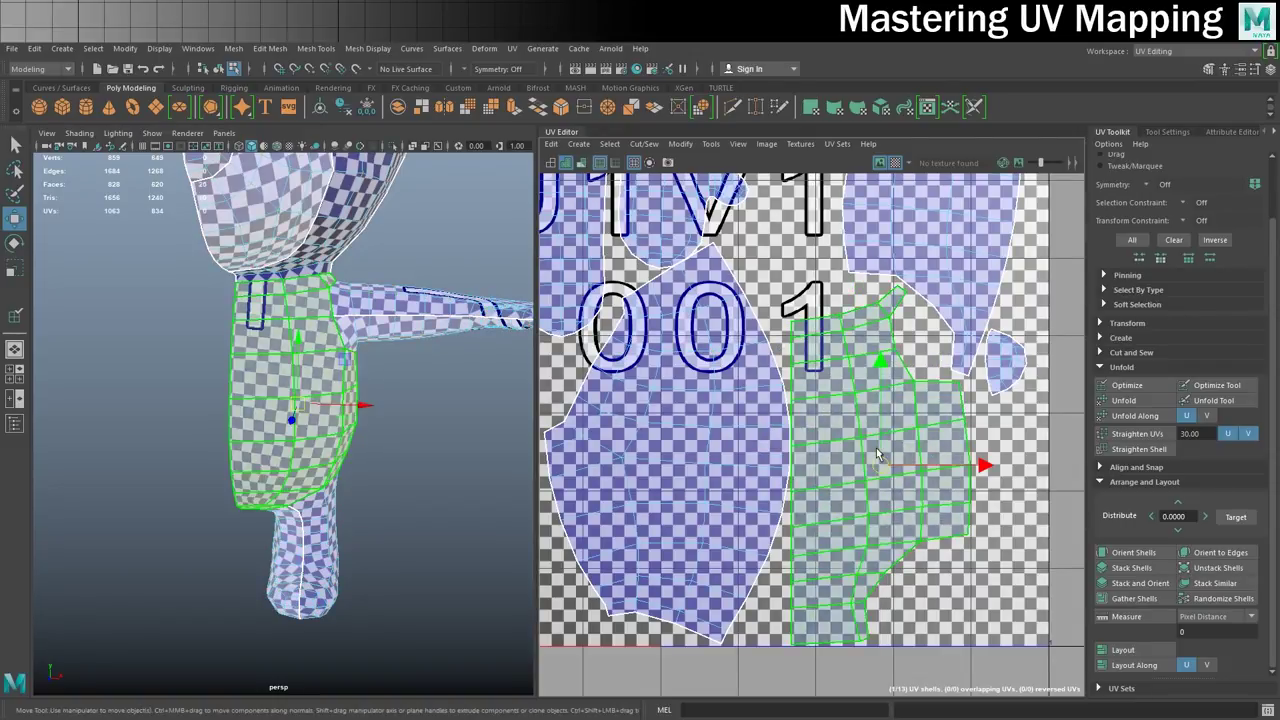
left_click_drag(463, 400, 400, 400, "alt")
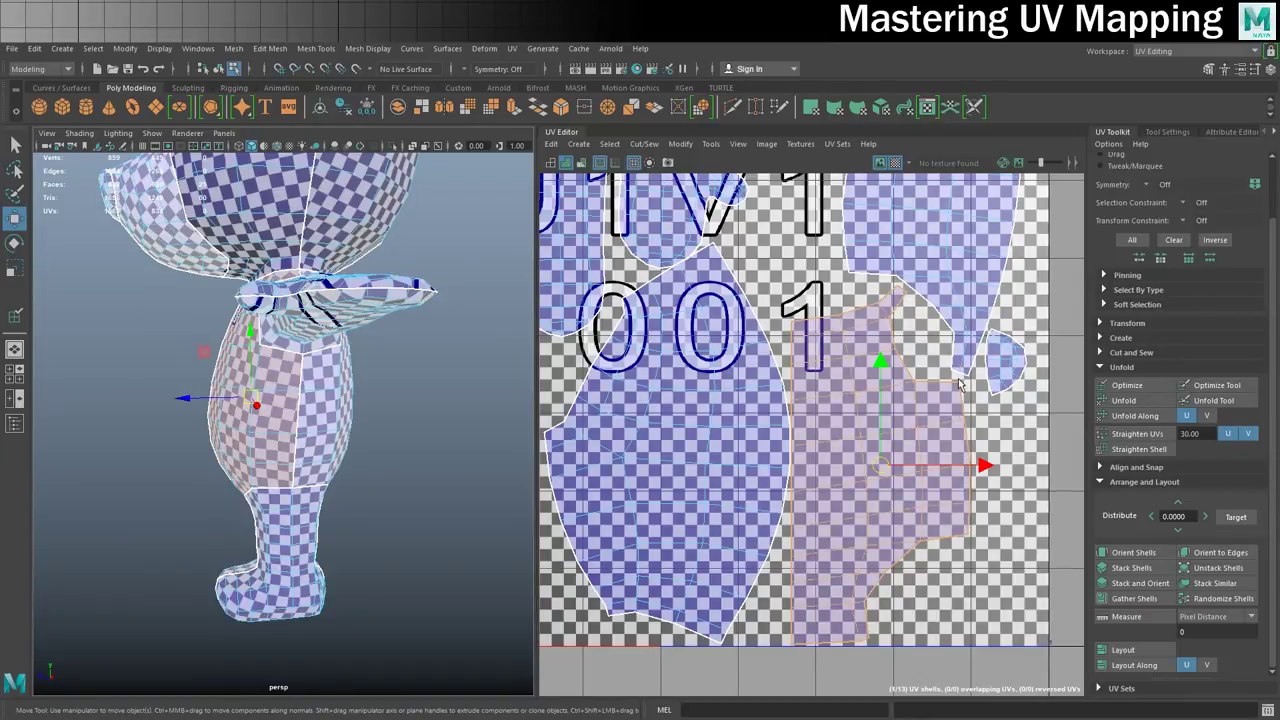
Straighten the side-seam border UVs of the front torso shell and move them slightly outward.
right_click(961, 420)
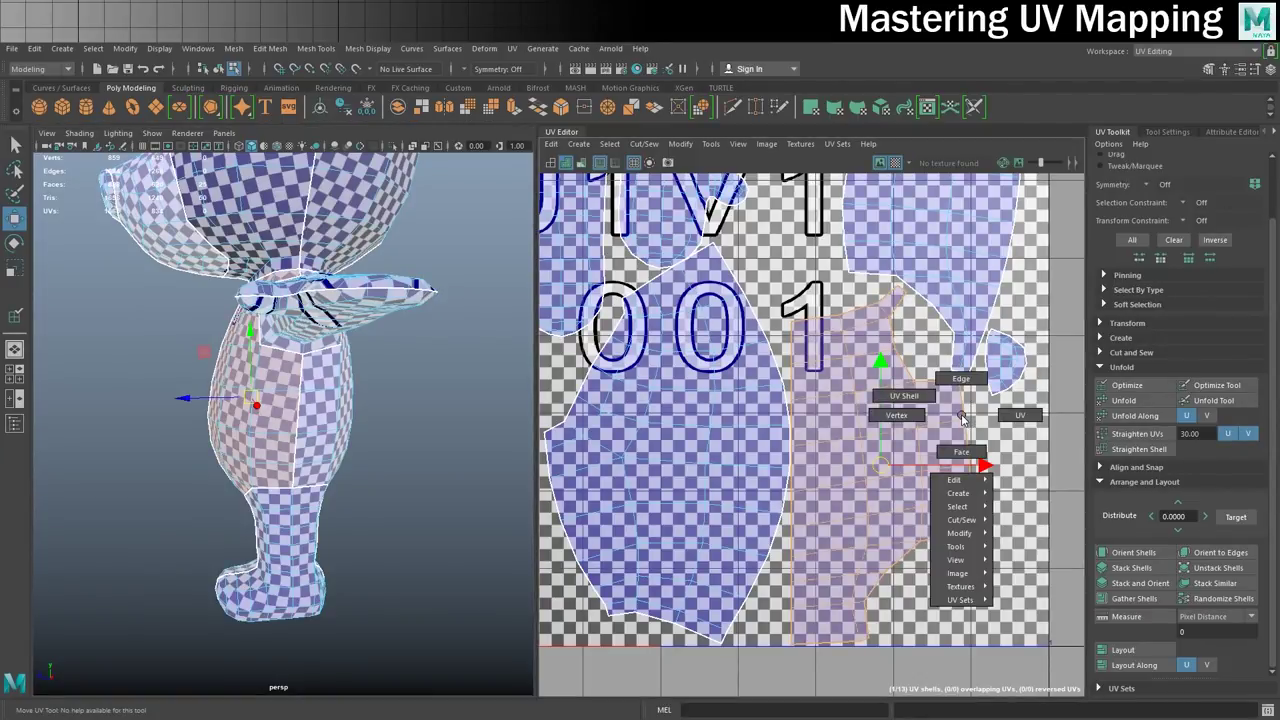
right_click_drag(920, 400, 1012, 414)
left_click(975, 420)
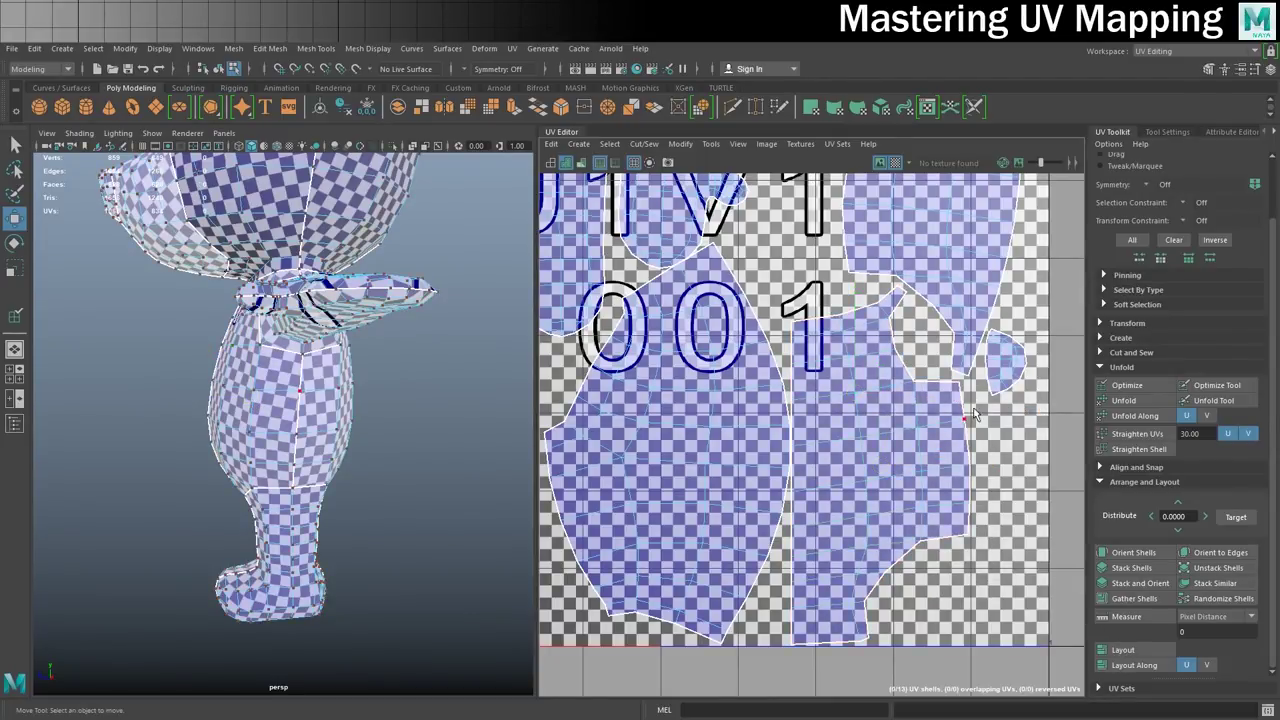
left_click(960, 384)
double_click(968, 540, "shift")
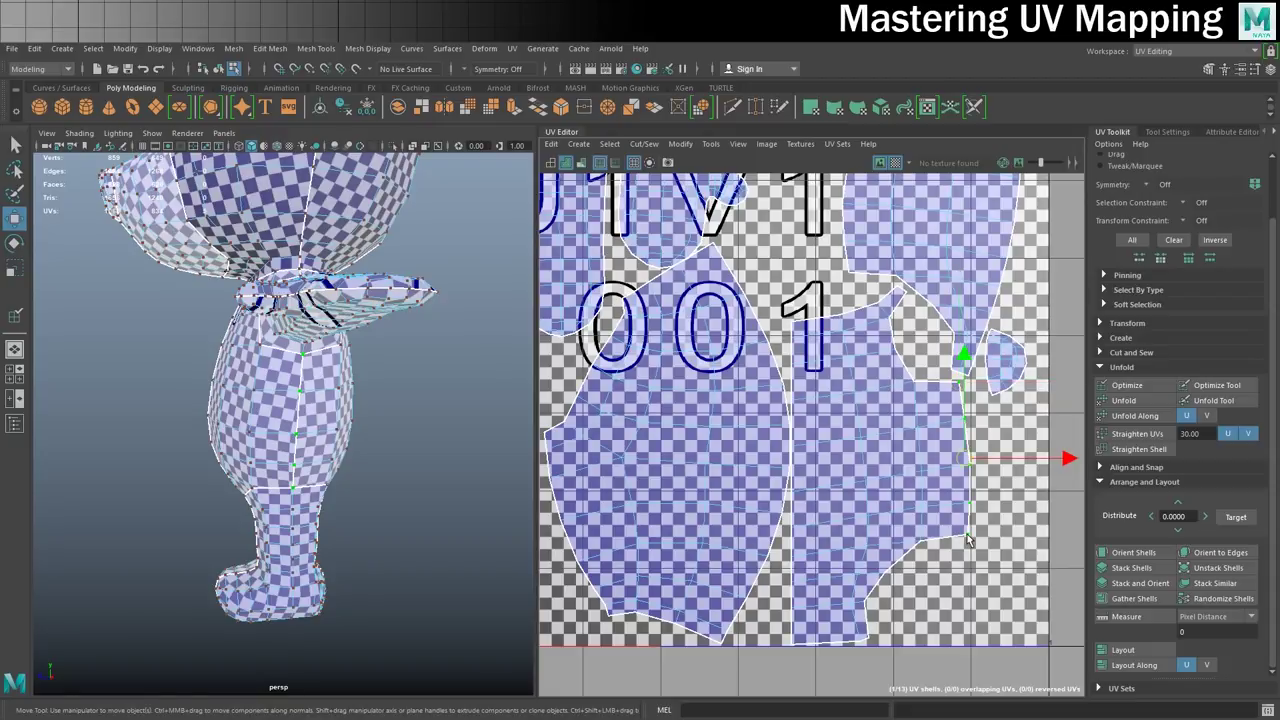
left_click(1130, 435)
scroll(378, 414, "up", 2)
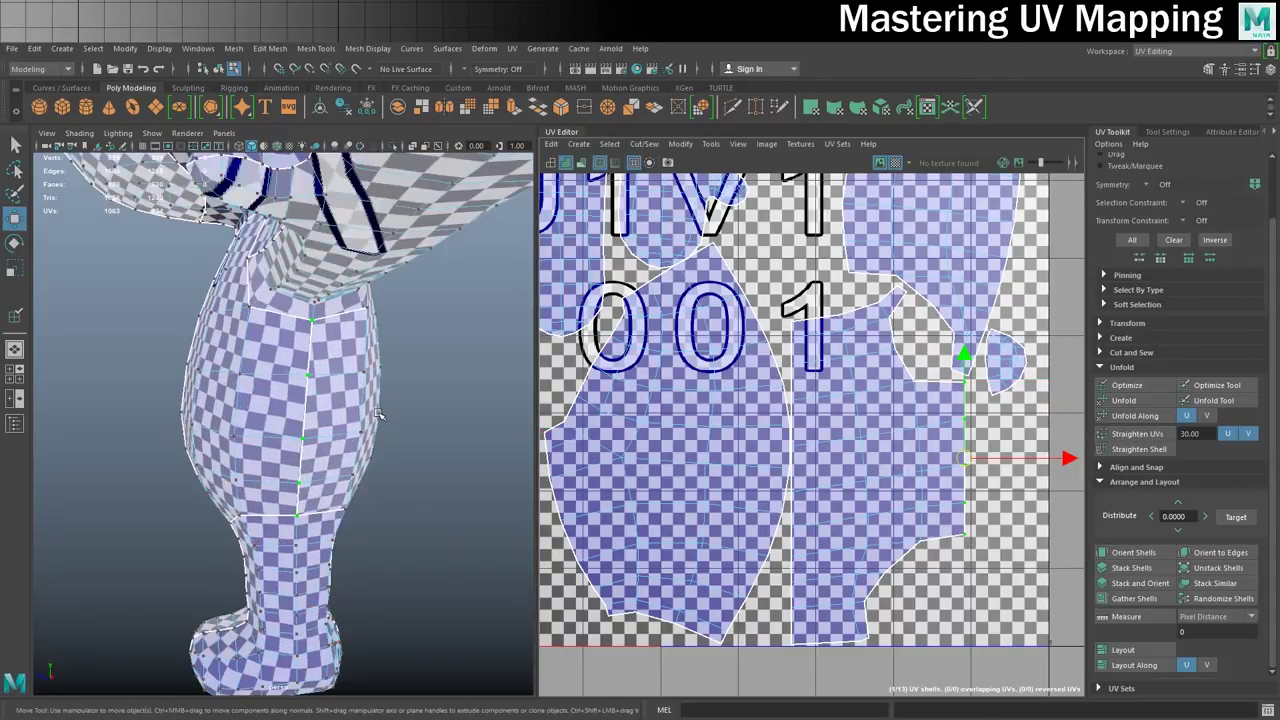
left_click_drag(378, 414, 324, 416, "alt")
mouse_move(1066, 461)
left_mouse_down()
mouse_move(1054, 461)
mouse_move(1072, 460)
left_mouse_up()
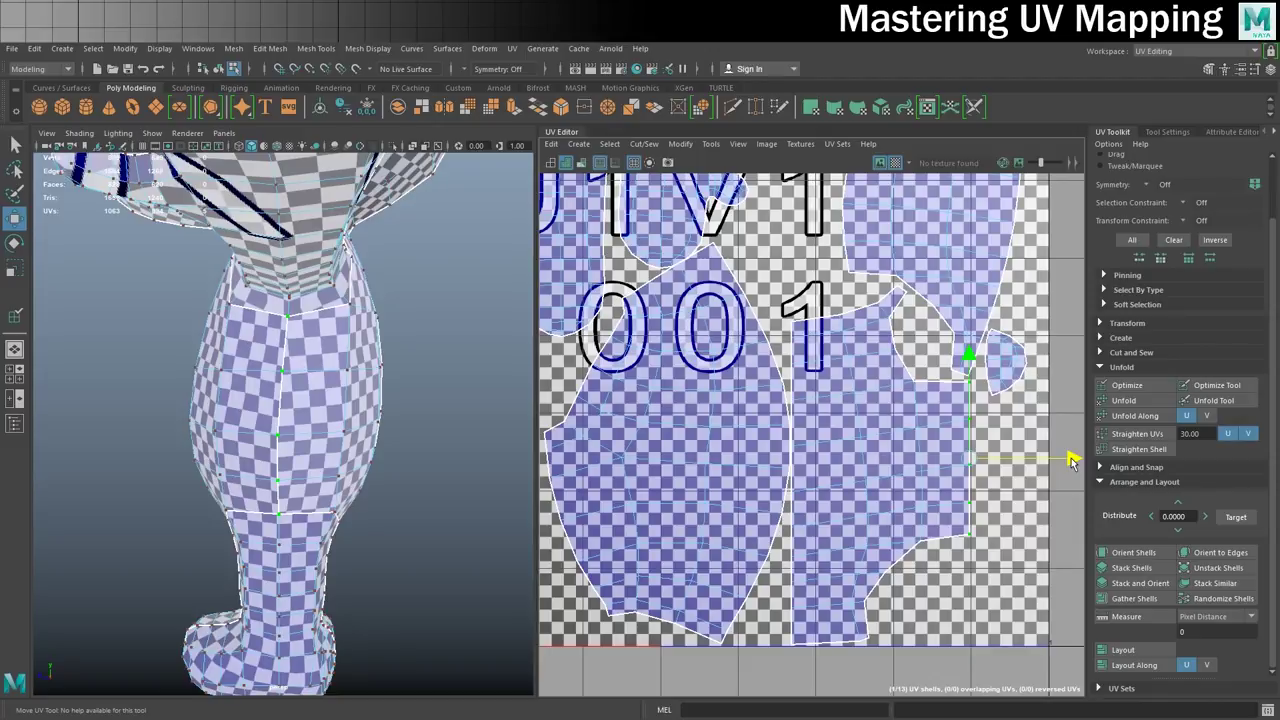
Select the UV shell of the torso's back and rotate it until its checker squares run straight.
right_click_drag(900, 428, 814, 420)
left_click(837, 425)
scroll(754, 432, "down", 3)
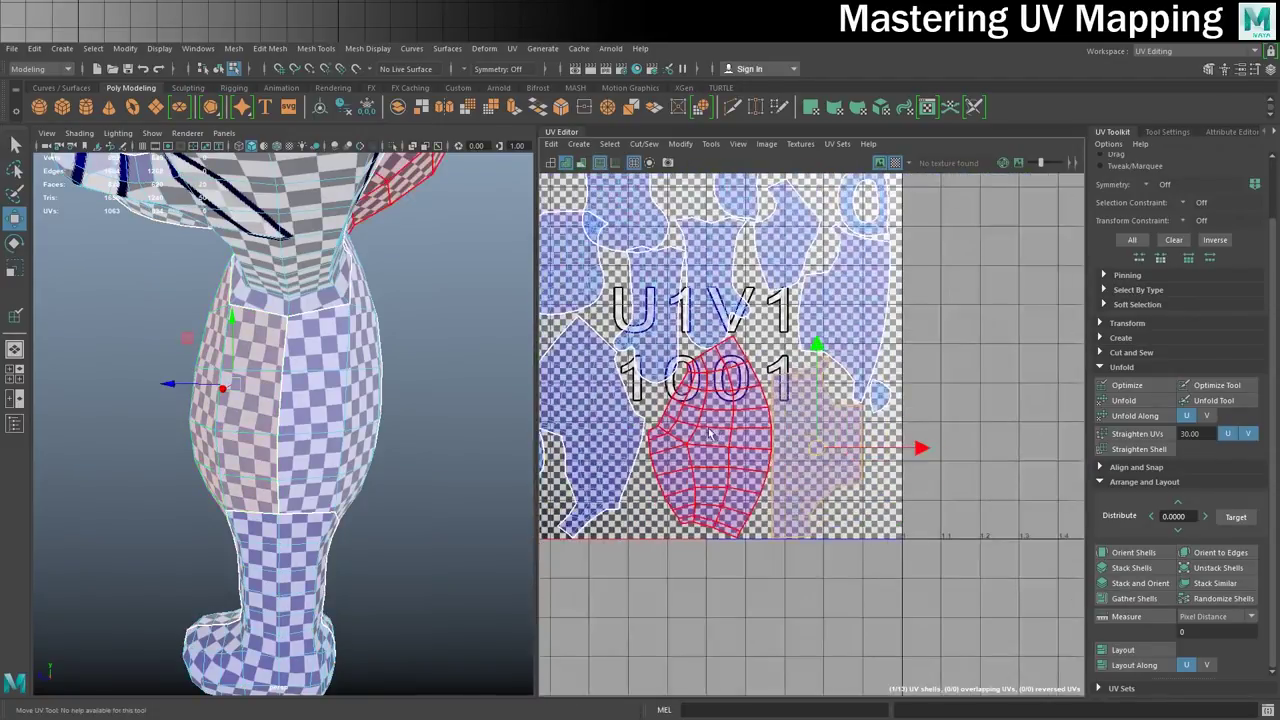
left_click(344, 355)
scroll(910, 356, "up", 3)
scroll(910, 356, "down", 1)
middle_click_drag(857, 272, 800, 402, "alt")
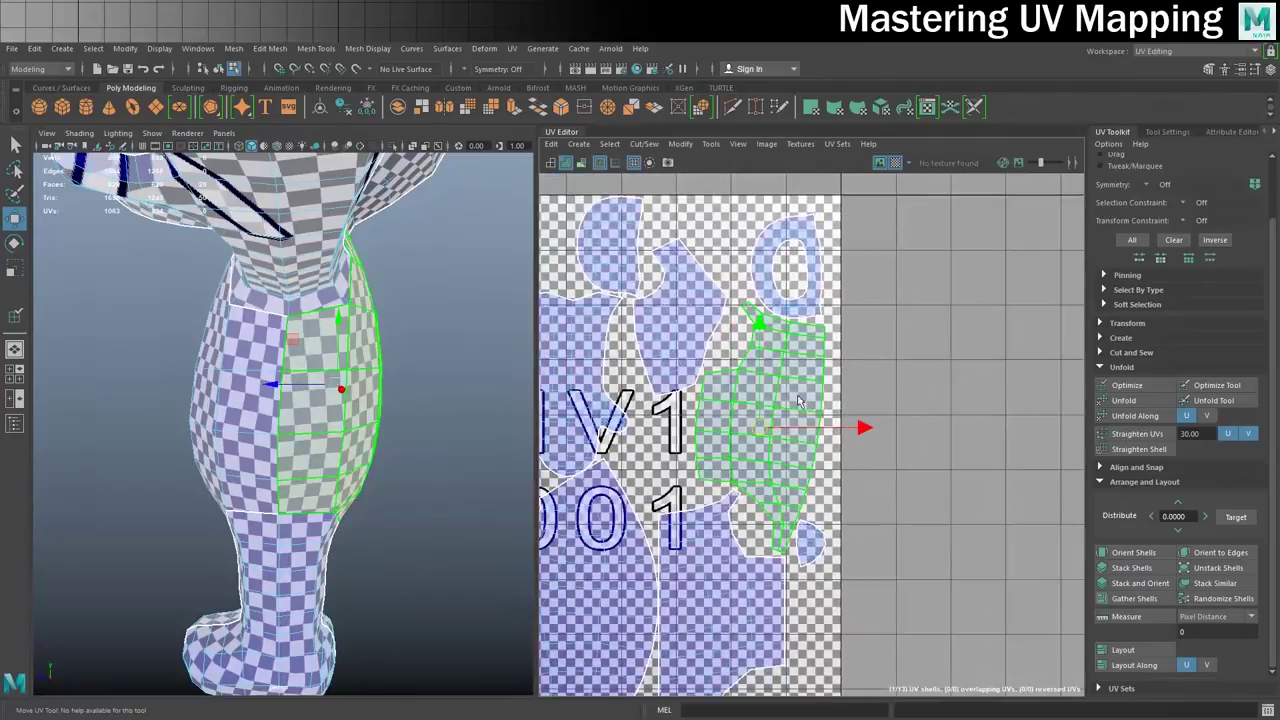
scroll(815, 371, "up", 1)
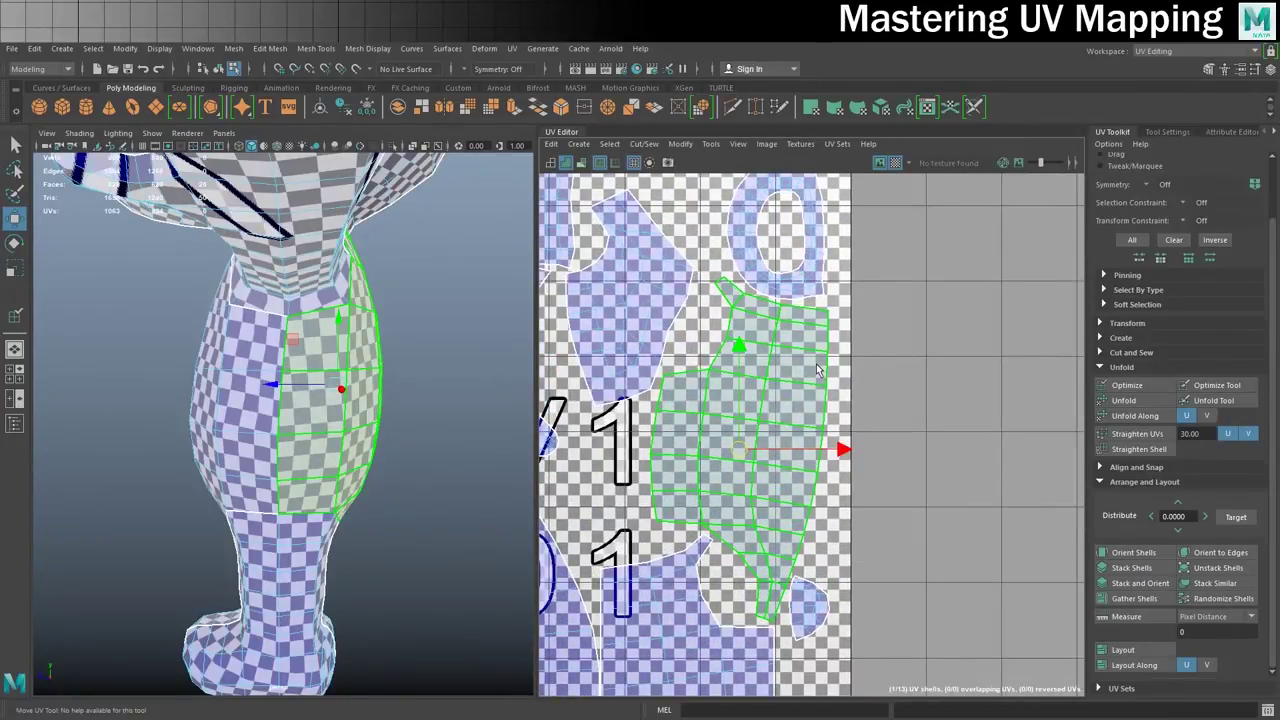
key("e")
left_click_drag(783, 359, 766, 359)
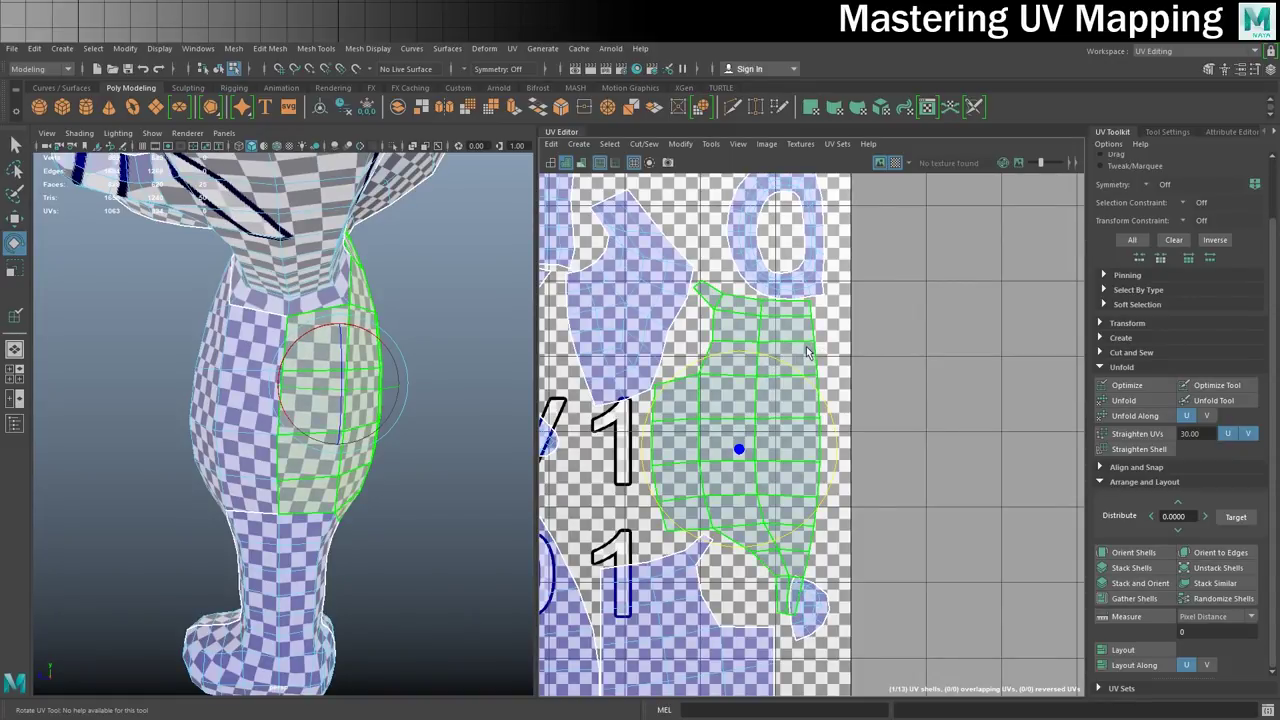
Select the UVs along the back torso shell's centre-line border and apply Straighten Shell.
right_click(820, 347)
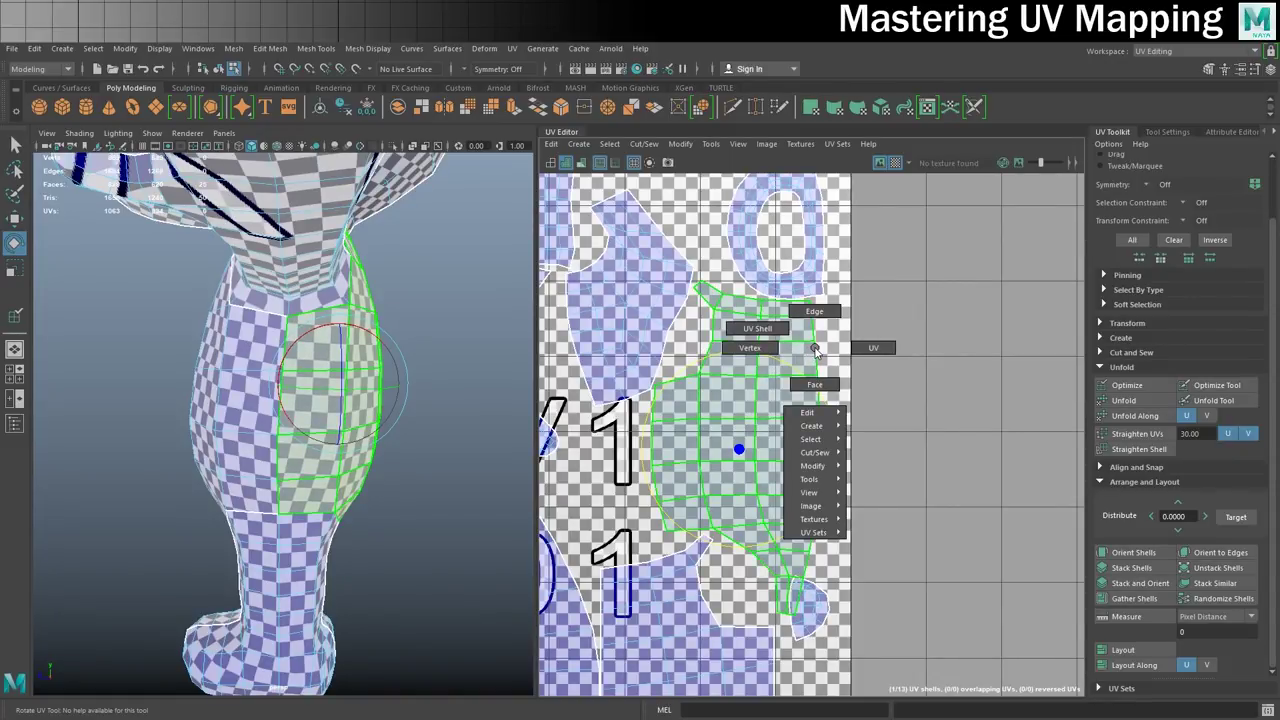
right_click_drag(815, 347, 870, 348)
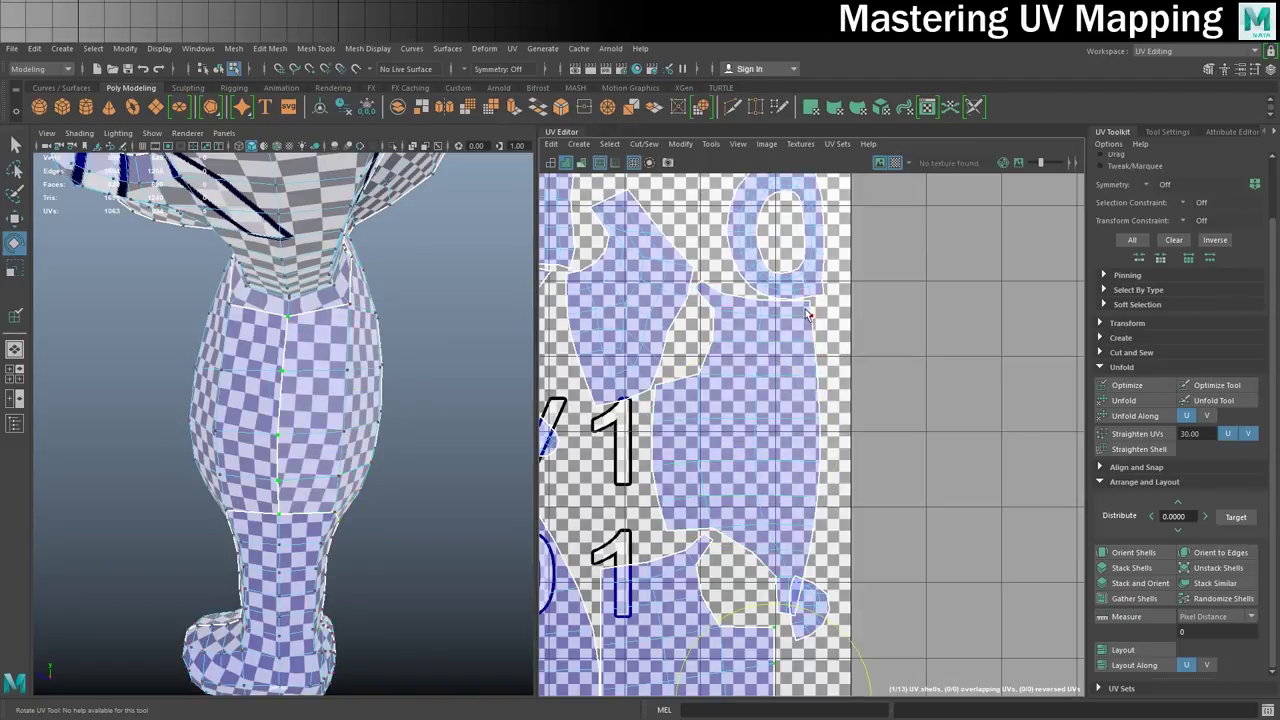
left_click(809, 302)
double_click(797, 614, "shift")
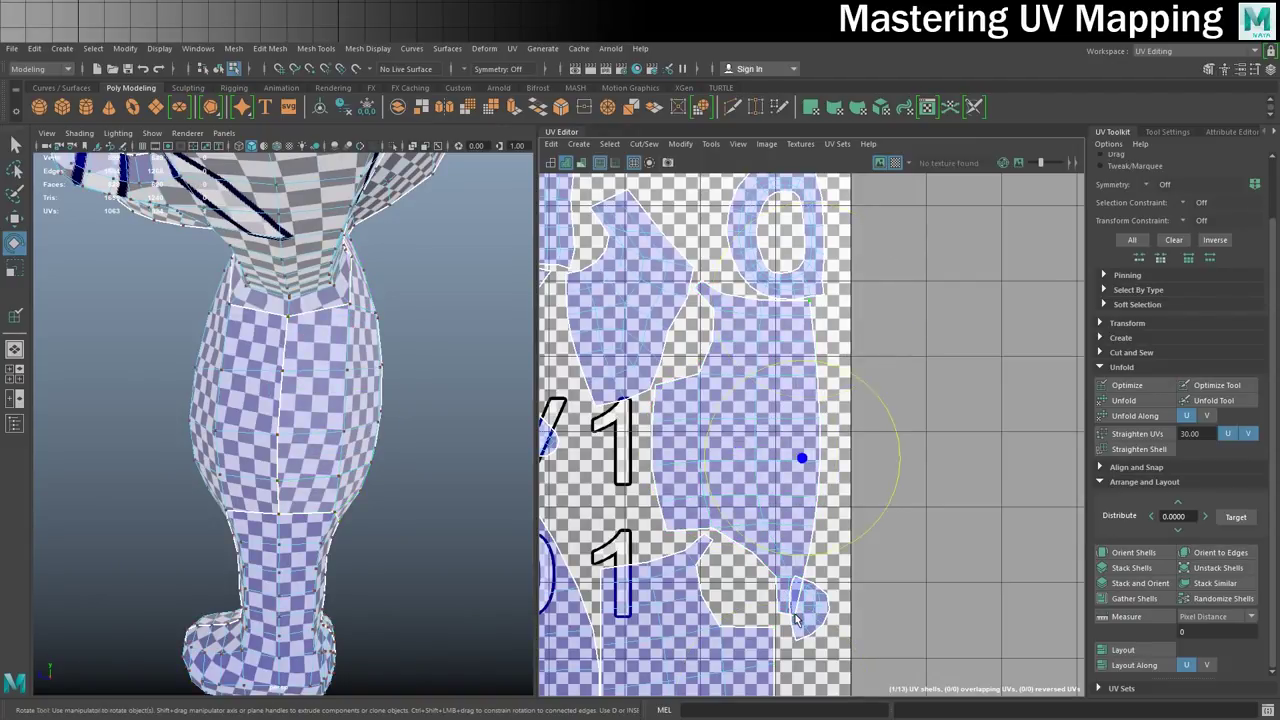
left_click(1138, 449)
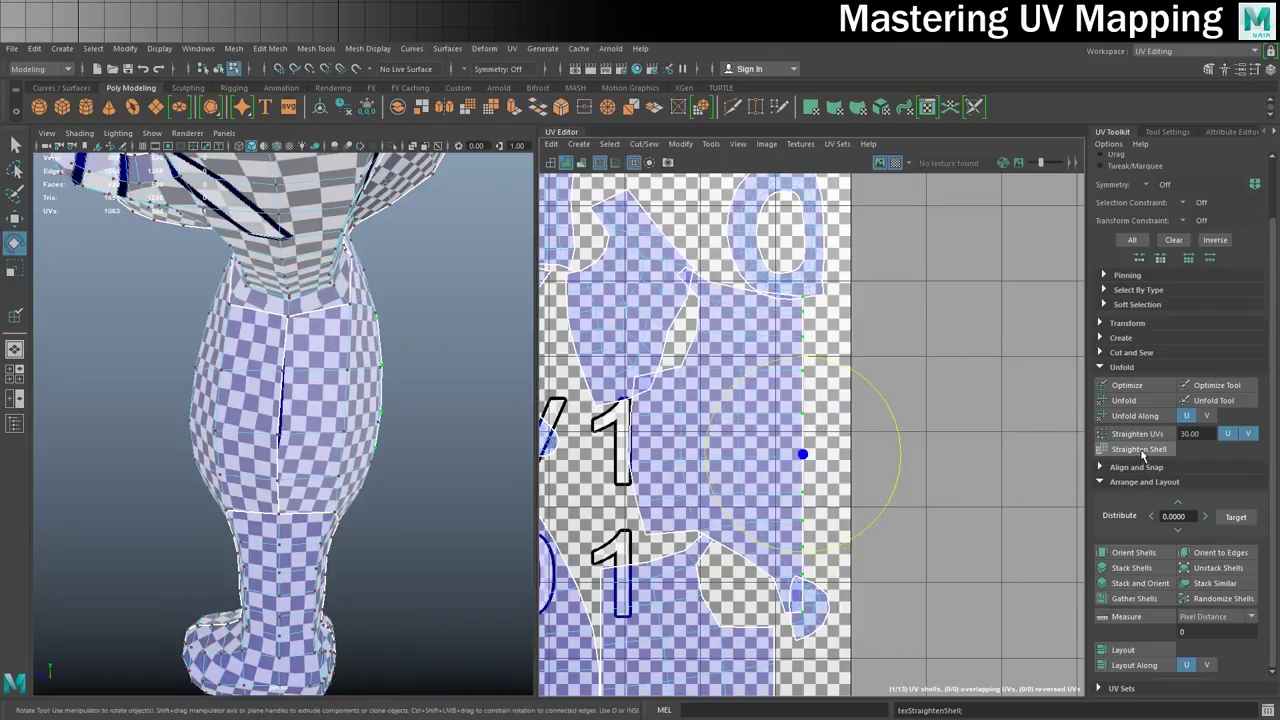
left_click_drag(368, 405, 224, 417, "alt")
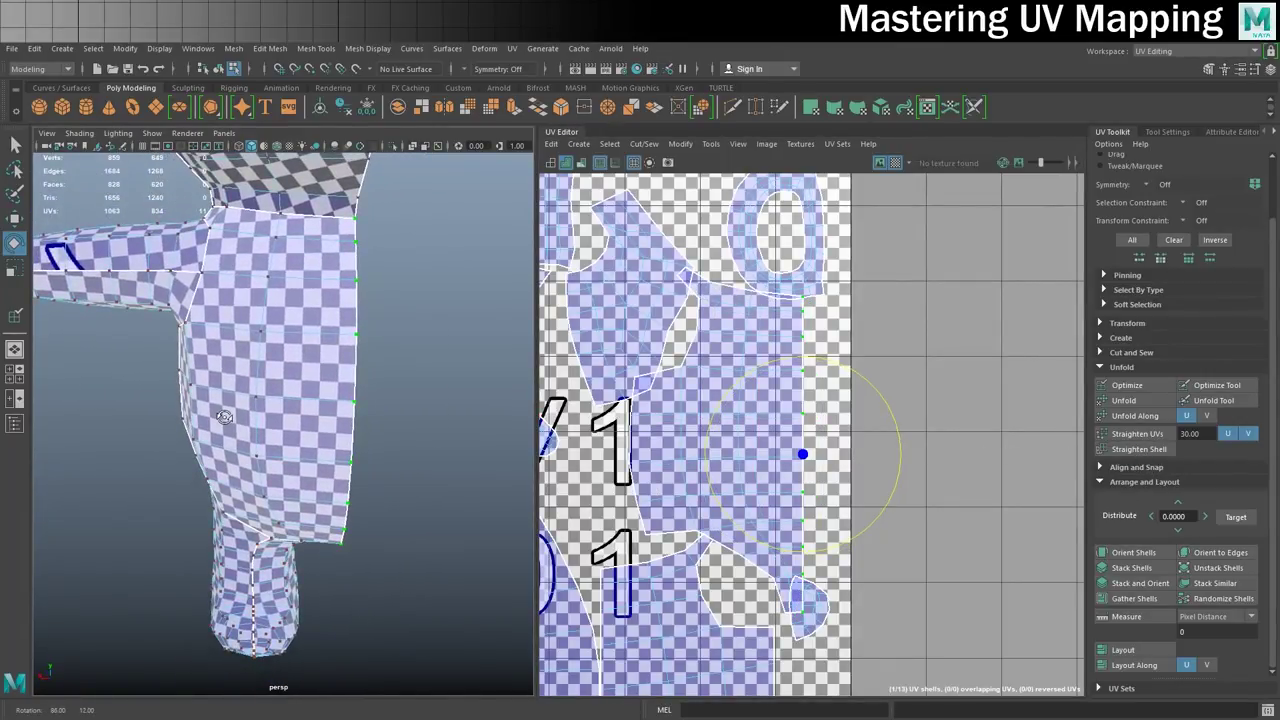
Select the whole back torso shell and move it sideways out of the 0–1 tile, clear of the other shells.
key("w")
left_click_drag(903, 451, 1075, 455)
key("ctrl+z")
right_click_drag(751, 391, 692, 372)
left_click(740, 410)
left_click_drag(818, 442, 1032, 440)
scroll(844, 407, "up", 2)
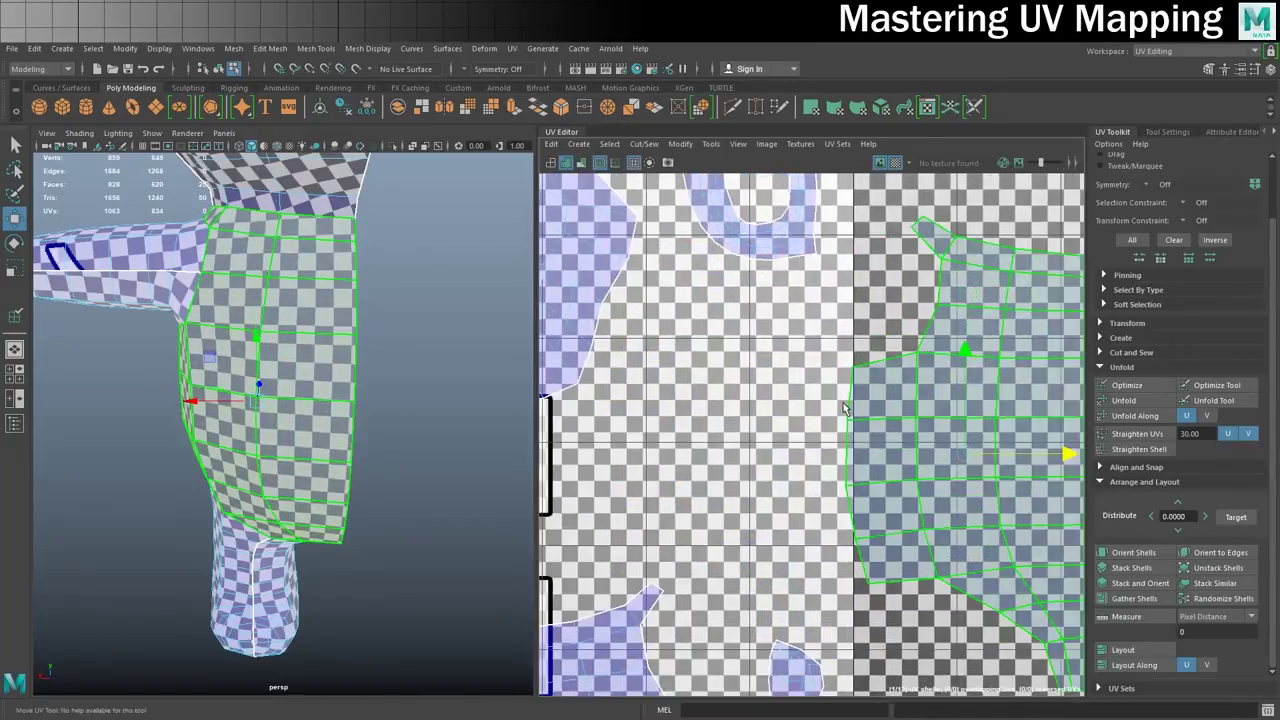
Straighten the side-seam border UVs of the back torso shell and move them slightly outward.
right_click_drag(845, 412, 886, 376)
key("F8")
left_click(853, 369)
key("w")
double_click(870, 578, "shift")
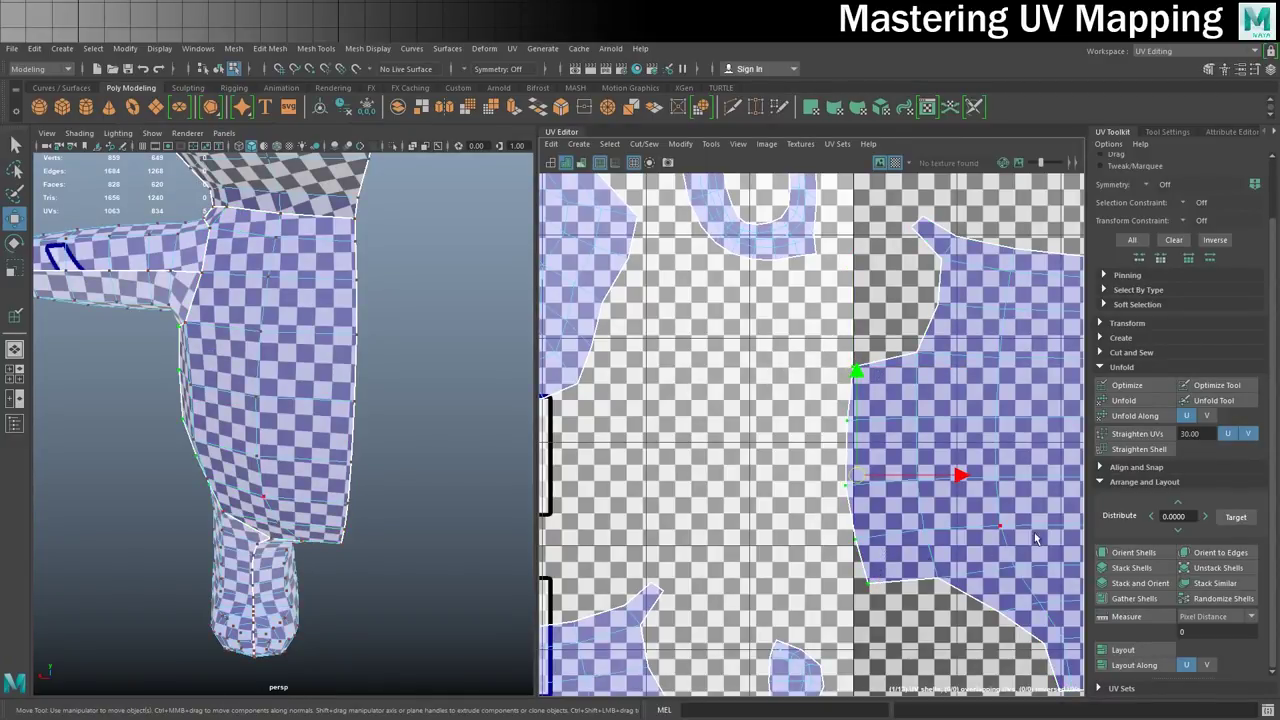
left_click(1138, 433)
left_click_drag(236, 409, 463, 415, "alt")
left_click_drag(960, 476, 954, 480)
Select the whole back torso shell and inspect the checker pattern over the entire bear.
scroll(916, 418, "down", 2)
right_click_drag(958, 367, 897, 344)
left_click(934, 400)
scroll(400, 428, "down", 5)
left_click_drag(262, 478, 367, 441, "alt")
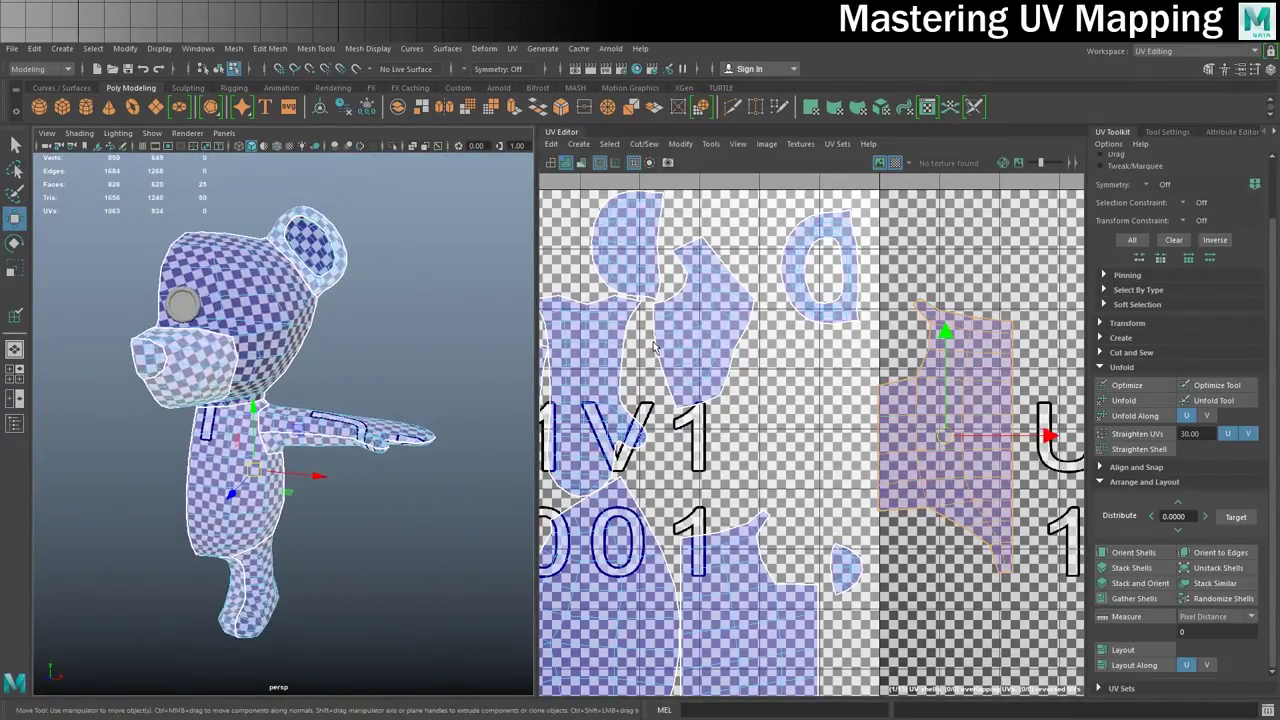
Rotate the ear's ring-shaped shell and its half-round back shell a quarter turn clockwise so their flat sides face down.
scroll(652, 345, "down", 1)
left_click(664, 268)
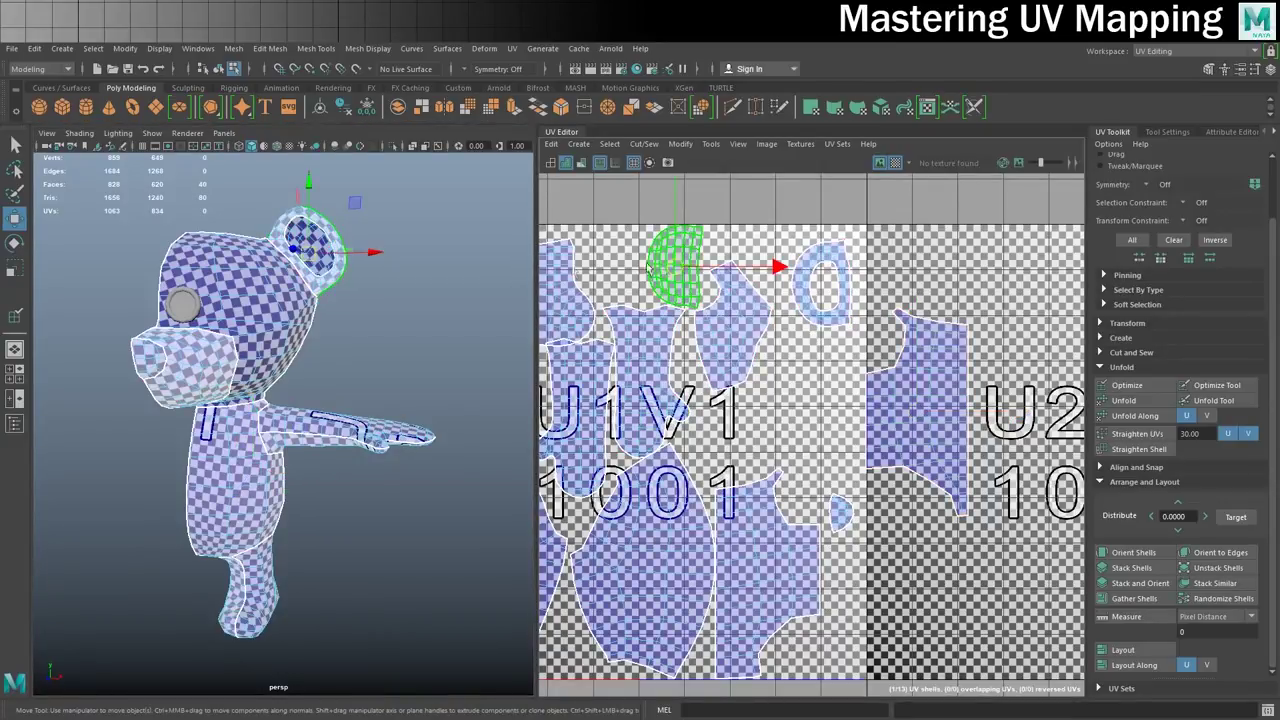
scroll(333, 291, "up", 4)
scroll(333, 291, "down", 6)
middle_click_drag(333, 291, 351, 452, "alt")
scroll(338, 312, "up", 5)
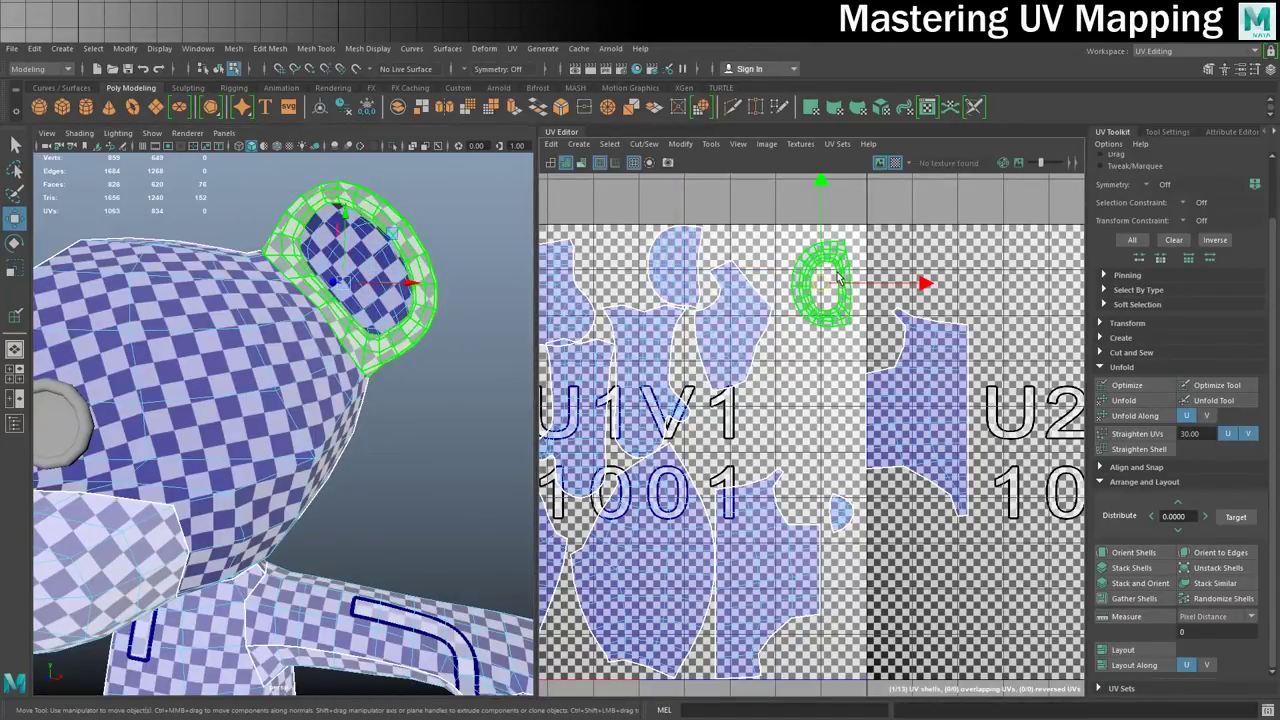
key("e")
left_click_drag(856, 196, 900, 322)
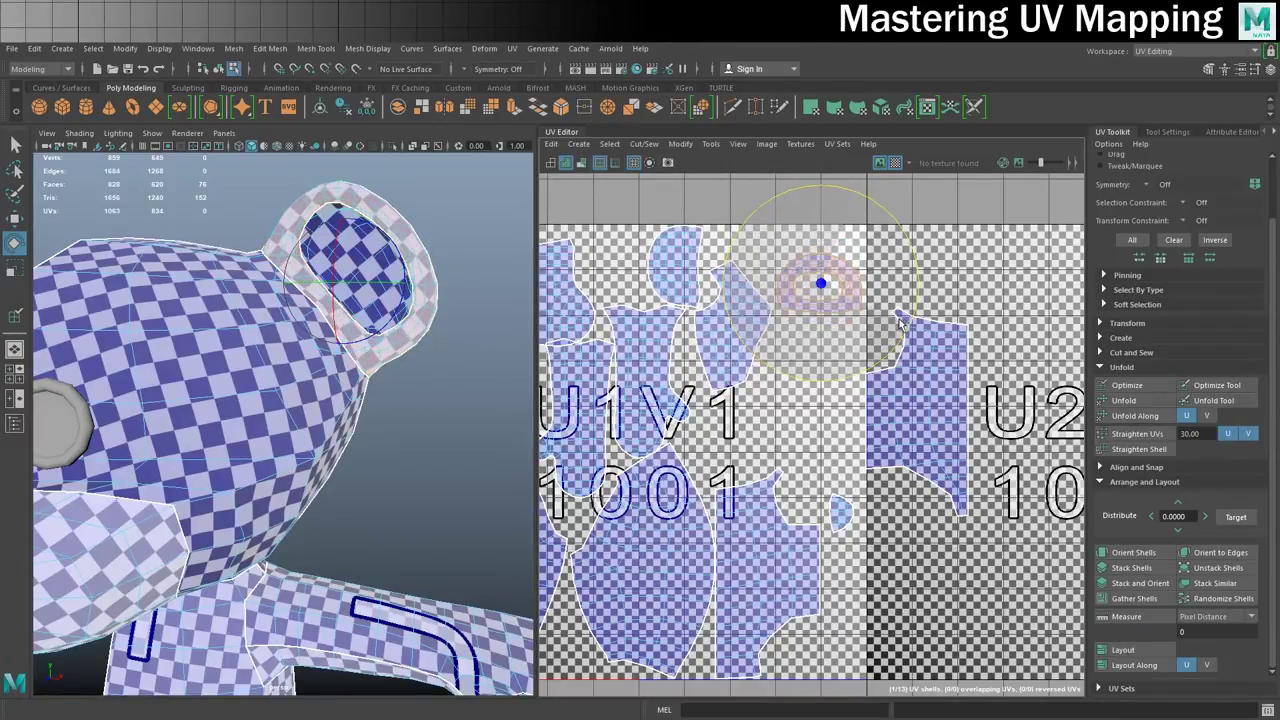
left_click(670, 261)
left_click_drag(729, 197, 762, 312)
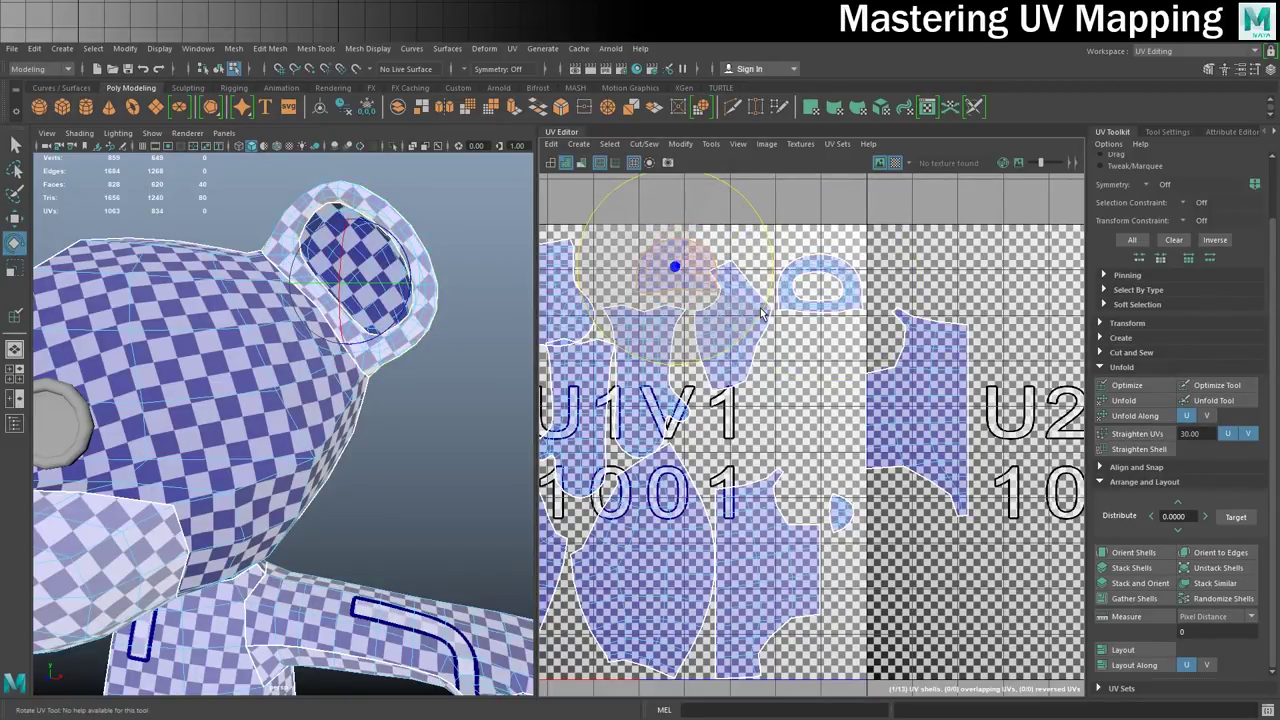
Select the inner ear's oval shell and rotate it about a quarter turn clockwise so it lies horizontally.
scroll(734, 326, "down", 2)
middle_click_drag(628, 338, 671, 241, "alt")
left_click(692, 306)
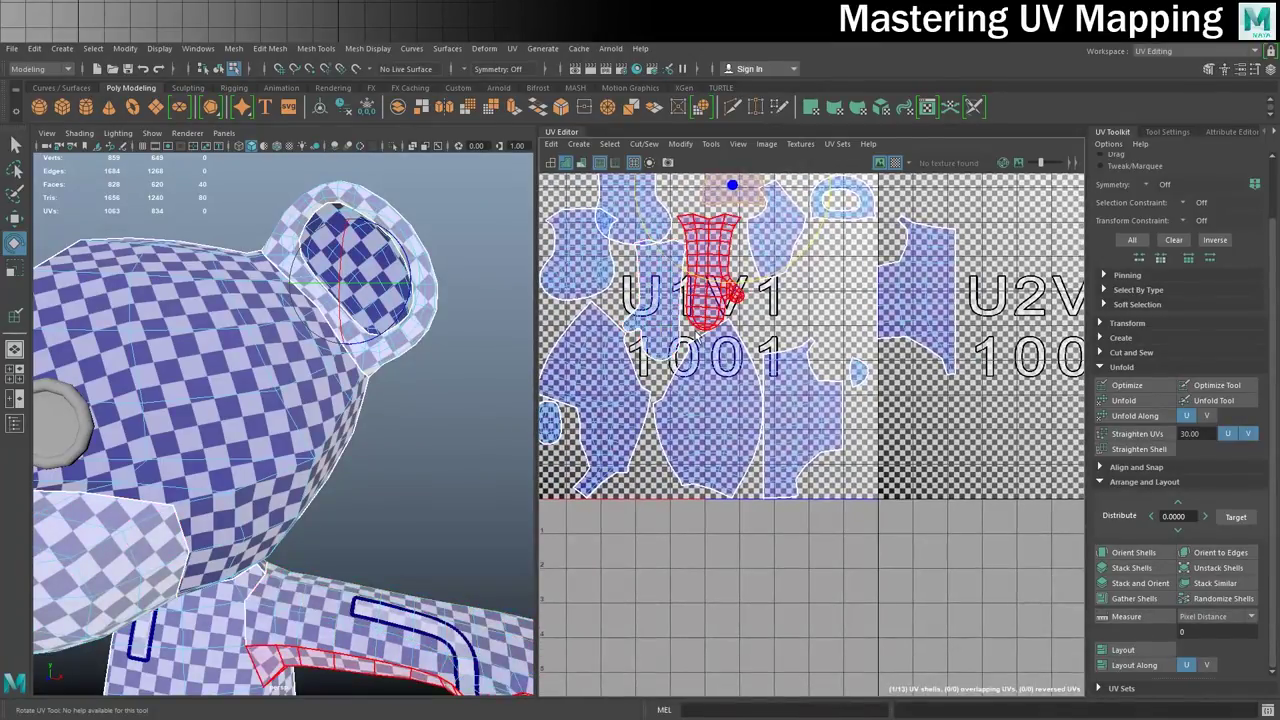
scroll(688, 330, "up", 2)
left_click(691, 345)
scroll(691, 345, "up", 1)
middle_click_drag(691, 345, 955, 281, "alt")
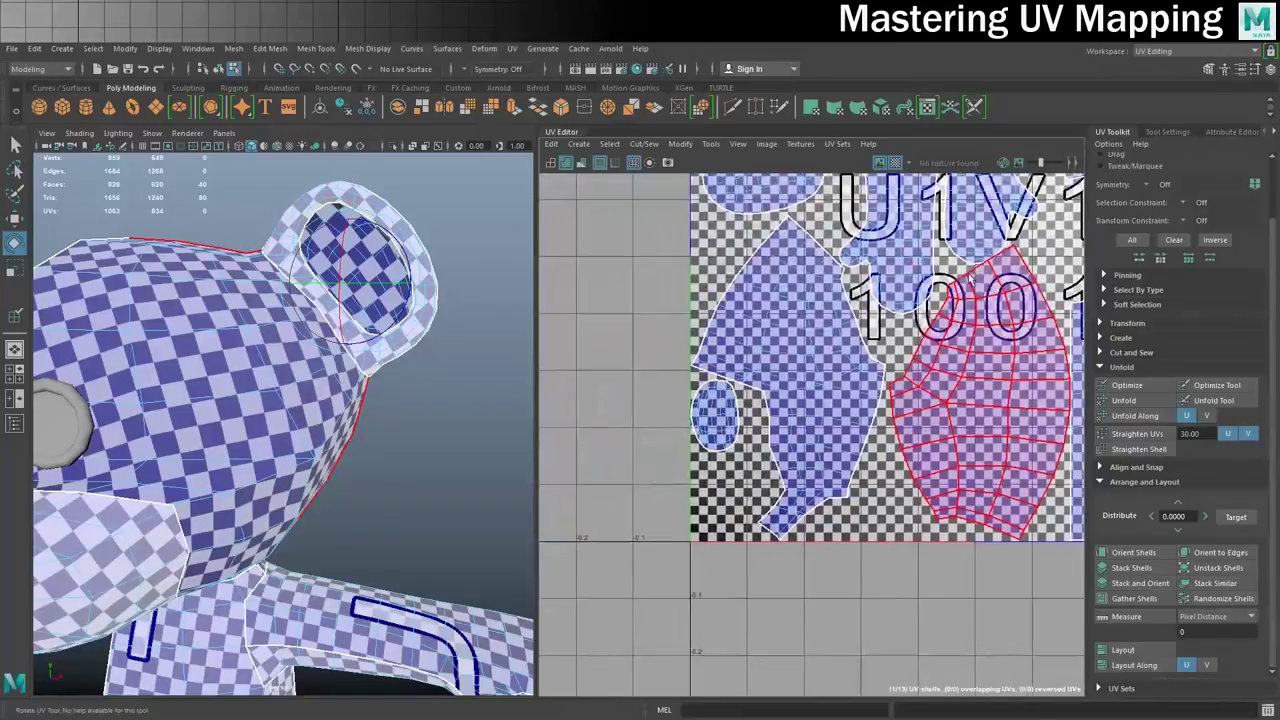
left_click(723, 432)
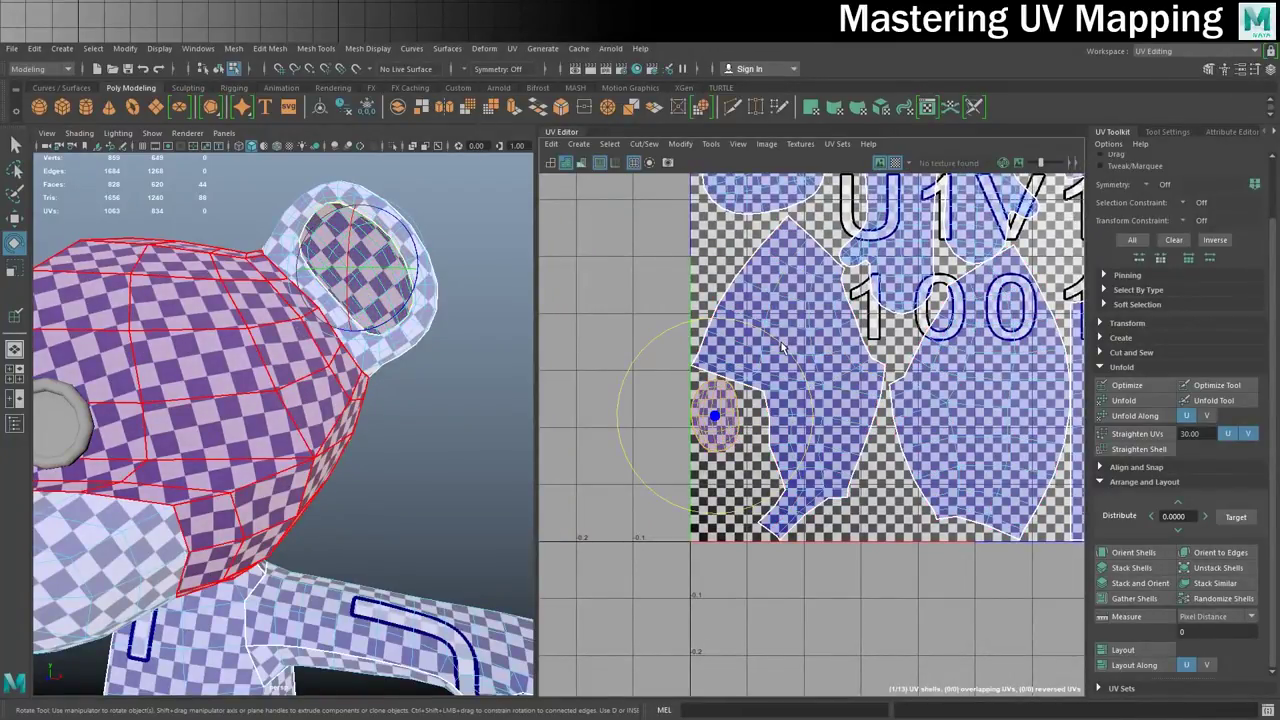
left_click_drag(784, 342, 781, 488)
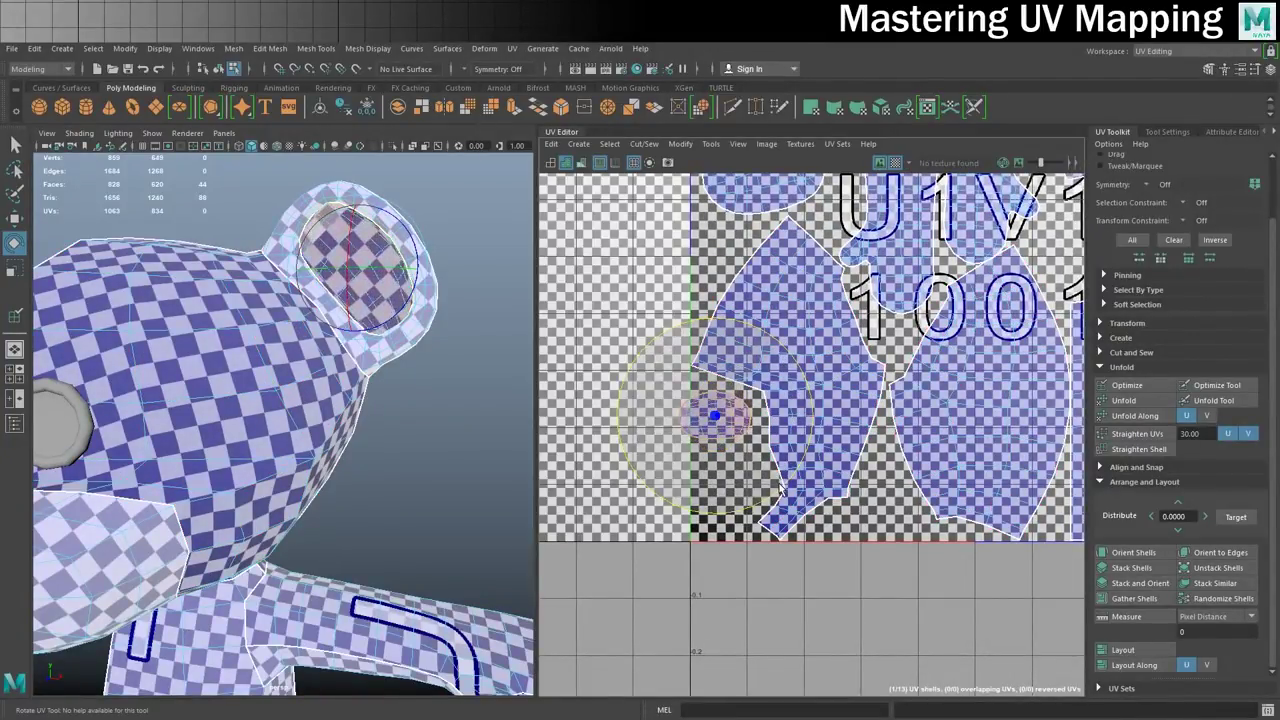
Select the side-of-head shell around the eye and rotate it slightly counterclockwise to level its checker pattern.
scroll(834, 411, "down", 3)
middle_click_drag(865, 325, 744, 409, "alt")
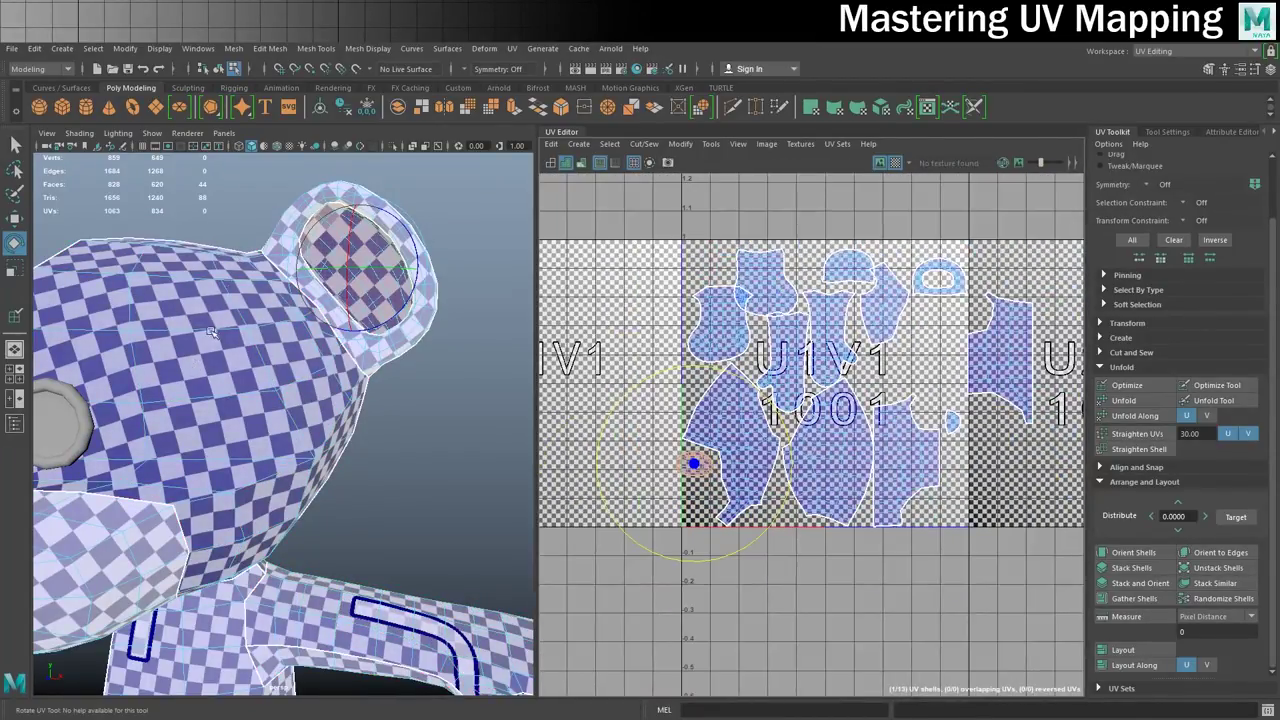
left_click(212, 340)
scroll(690, 410, "up", 2)
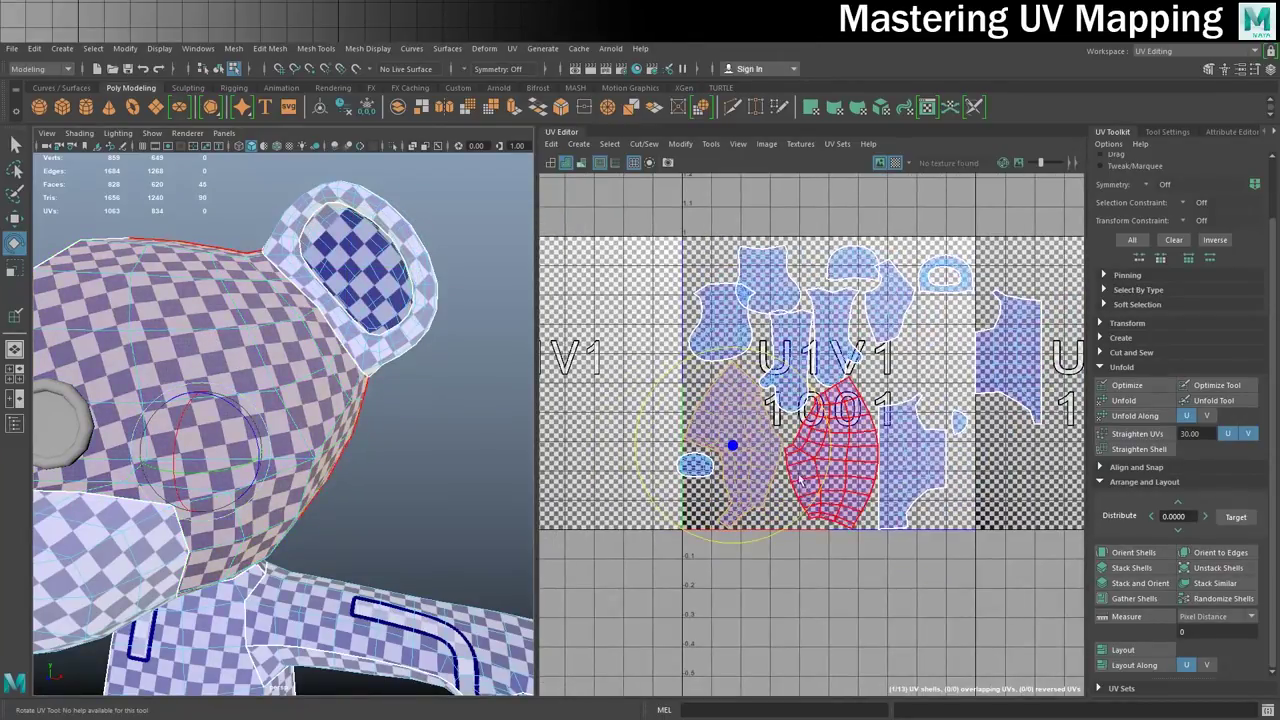
left_click_drag(262, 390, 304, 396, "alt")
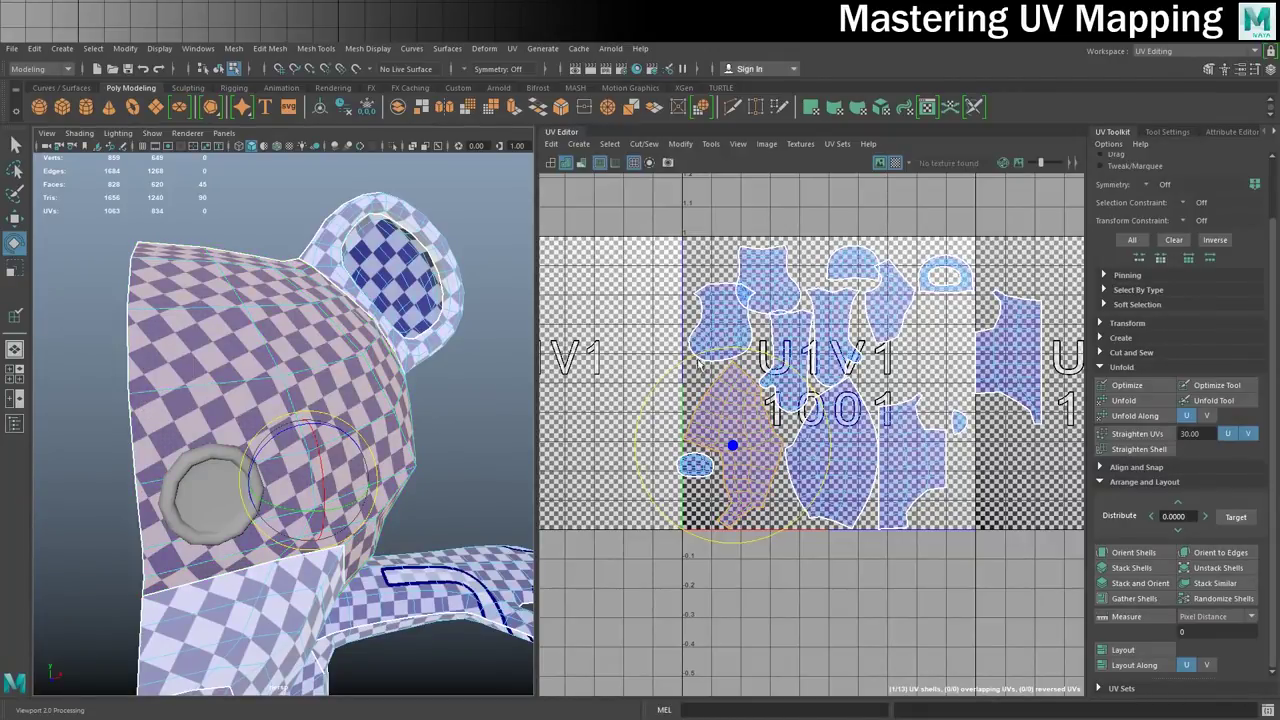
left_click_drag(763, 352, 727, 366)
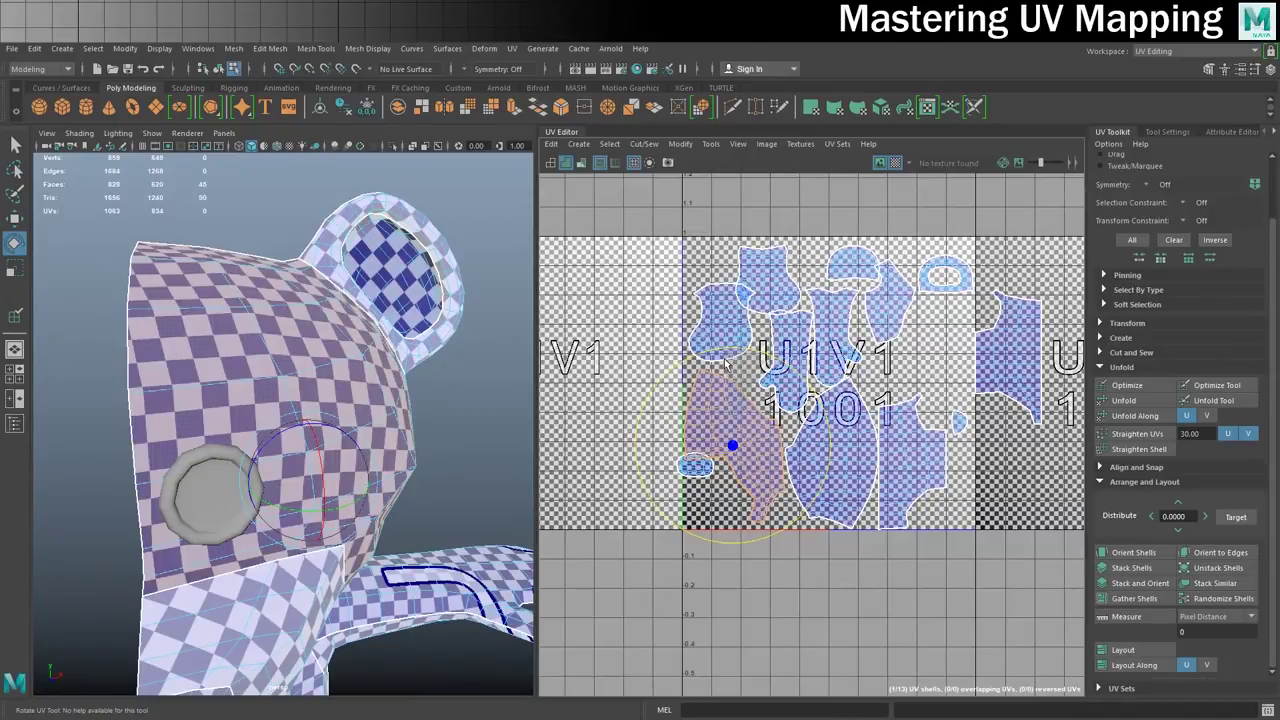
scroll(725, 360, "up", 4)
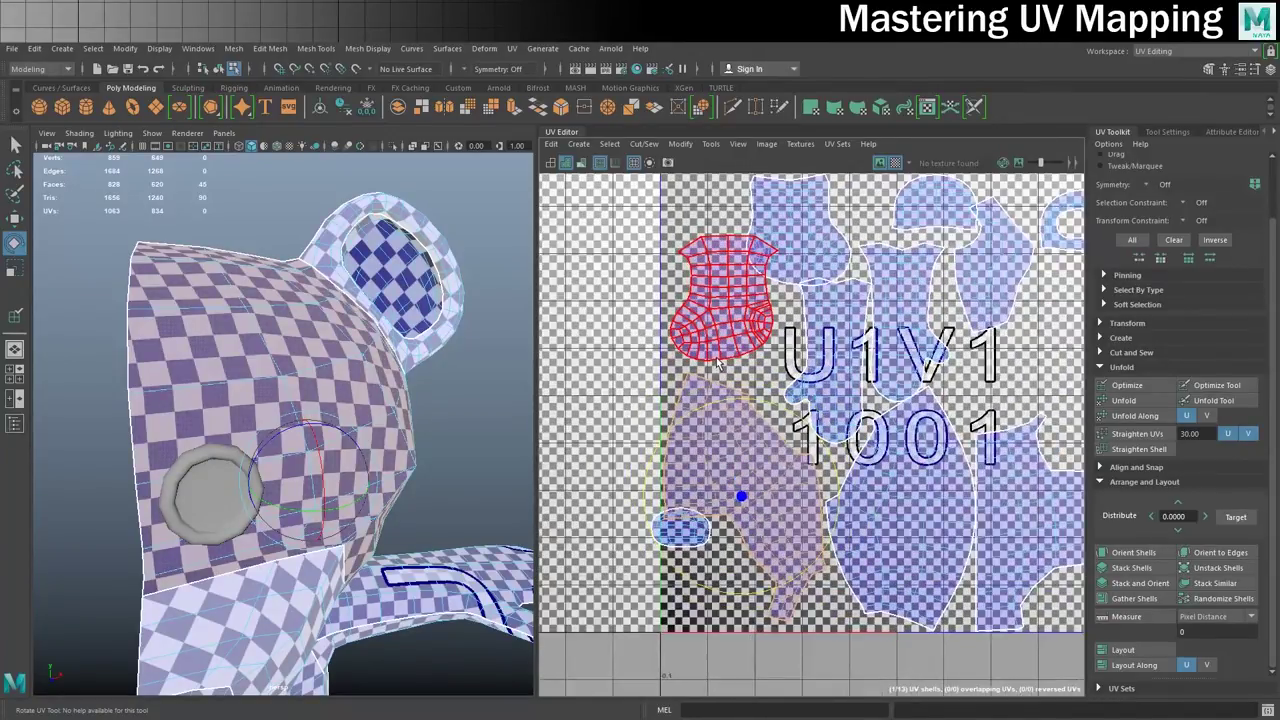
Select the back-of-head shell and rotate it slightly clockwise so its checkers align with the head's centre line.
scroll(1000, 225, "down", 4)
left_click_drag(470, 390, 322, 380, "alt")
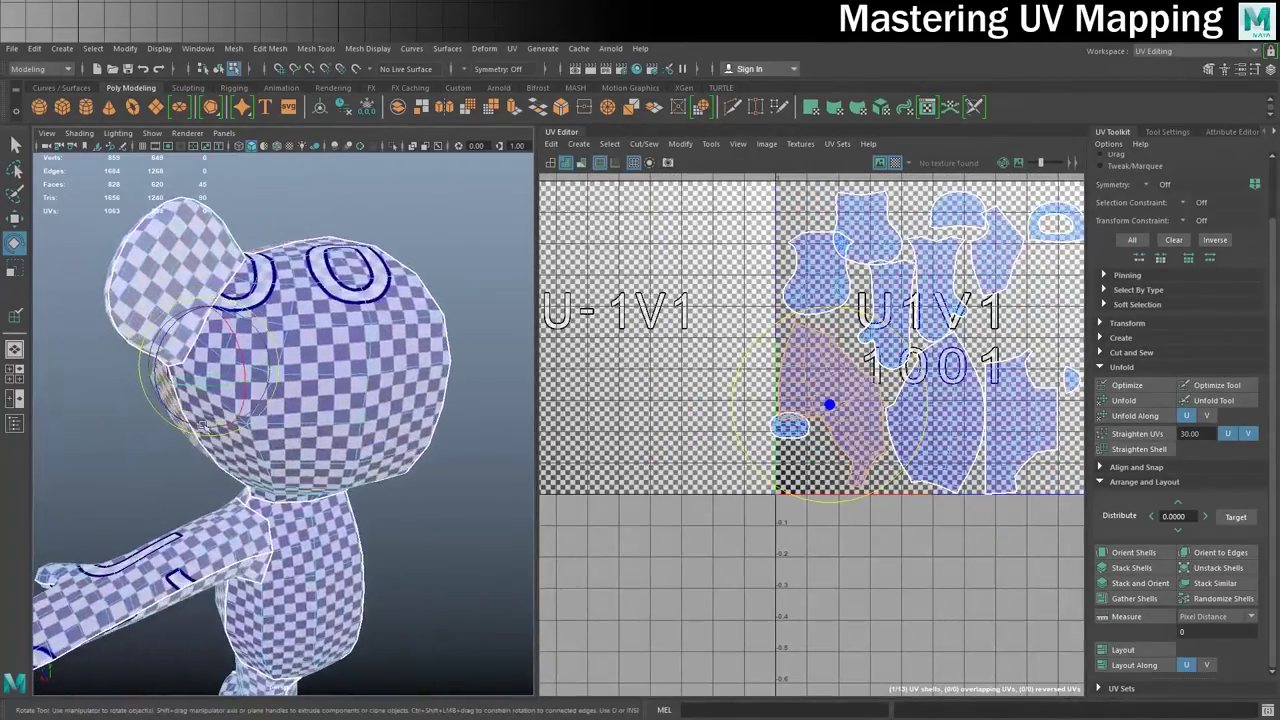
middle_click_drag(985, 341, 885, 335, "alt")
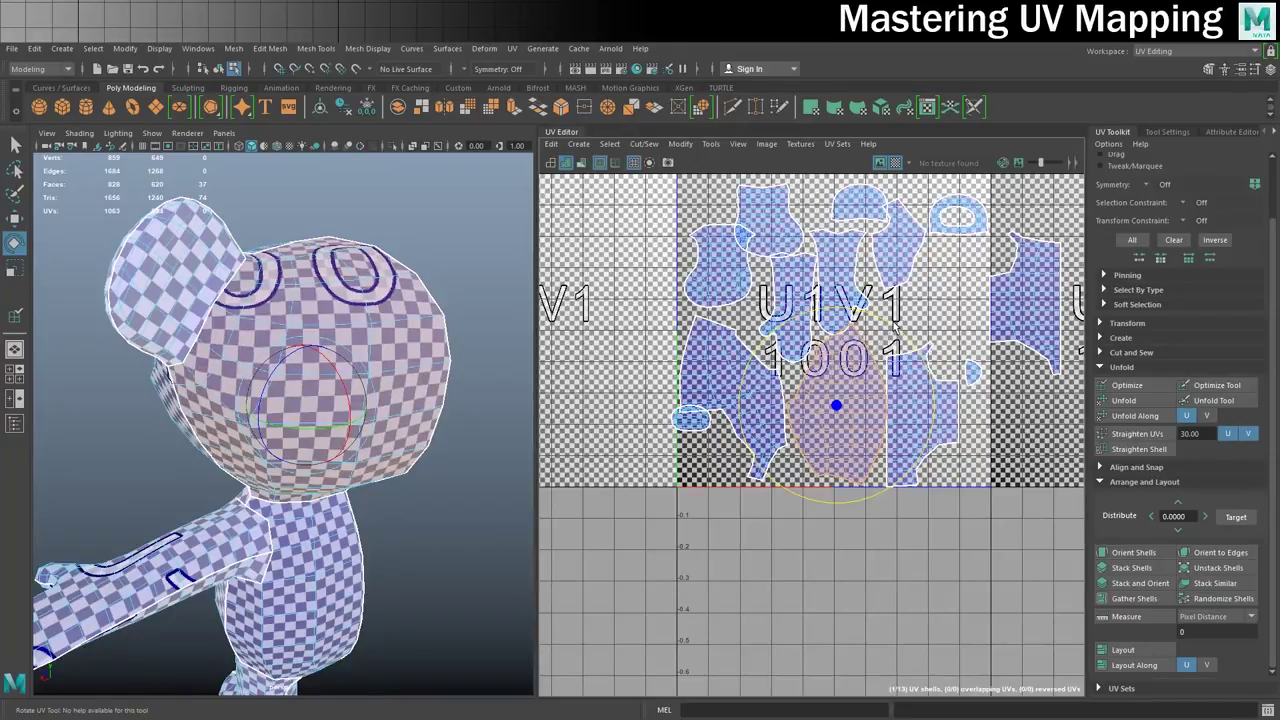
left_click_drag(430, 430, 295, 385, "alt")
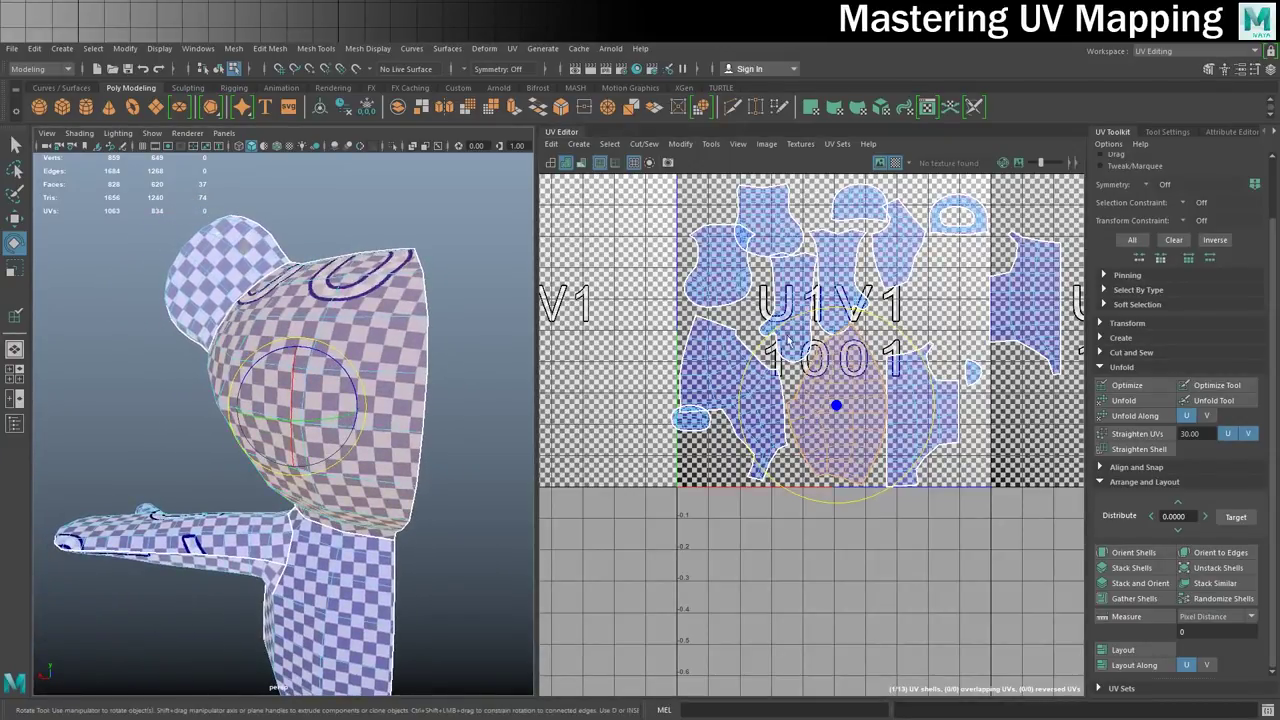
left_click_drag(878, 320, 888, 328)
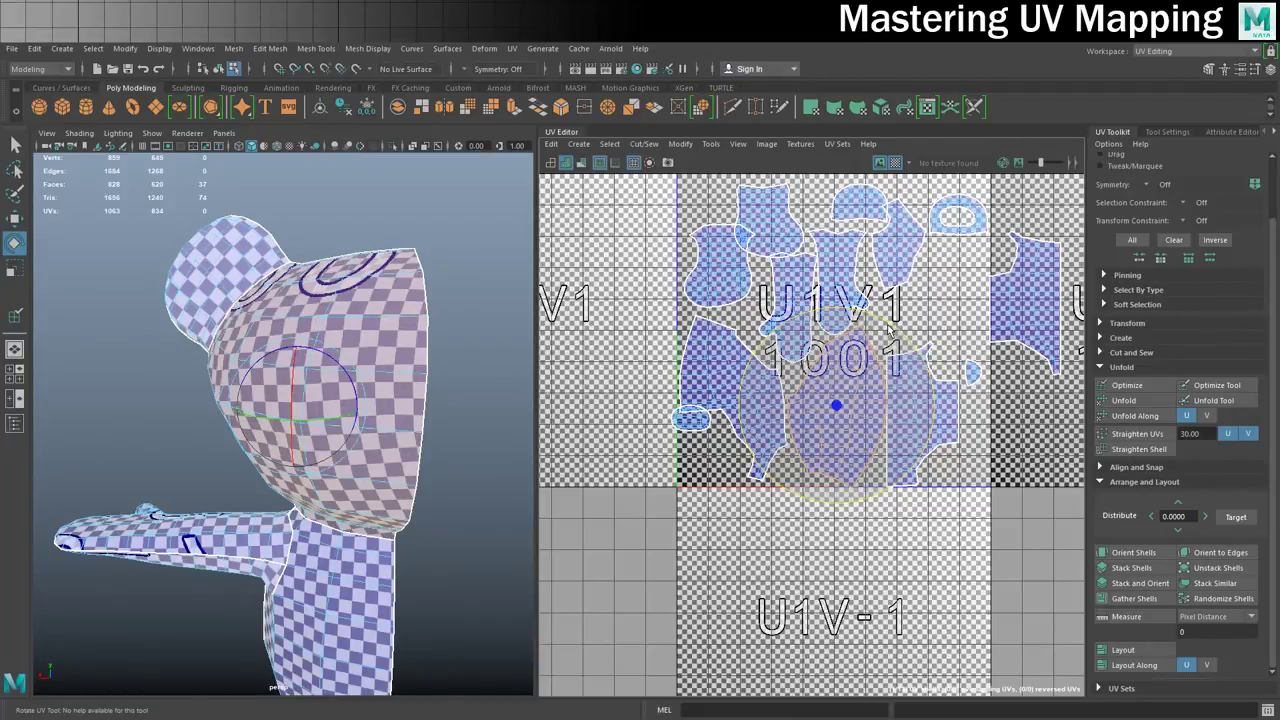
Select the muzzle shell and rotate it clockwise until its checkers follow the centre line of the snout.
scroll(222, 448, "down", 5)
scroll(169, 460, "up", 3)
left_click_drag(169, 460, 360, 470, "alt")
middle_click_drag(300, 465, 435, 440, "alt")
left_click(270, 445)
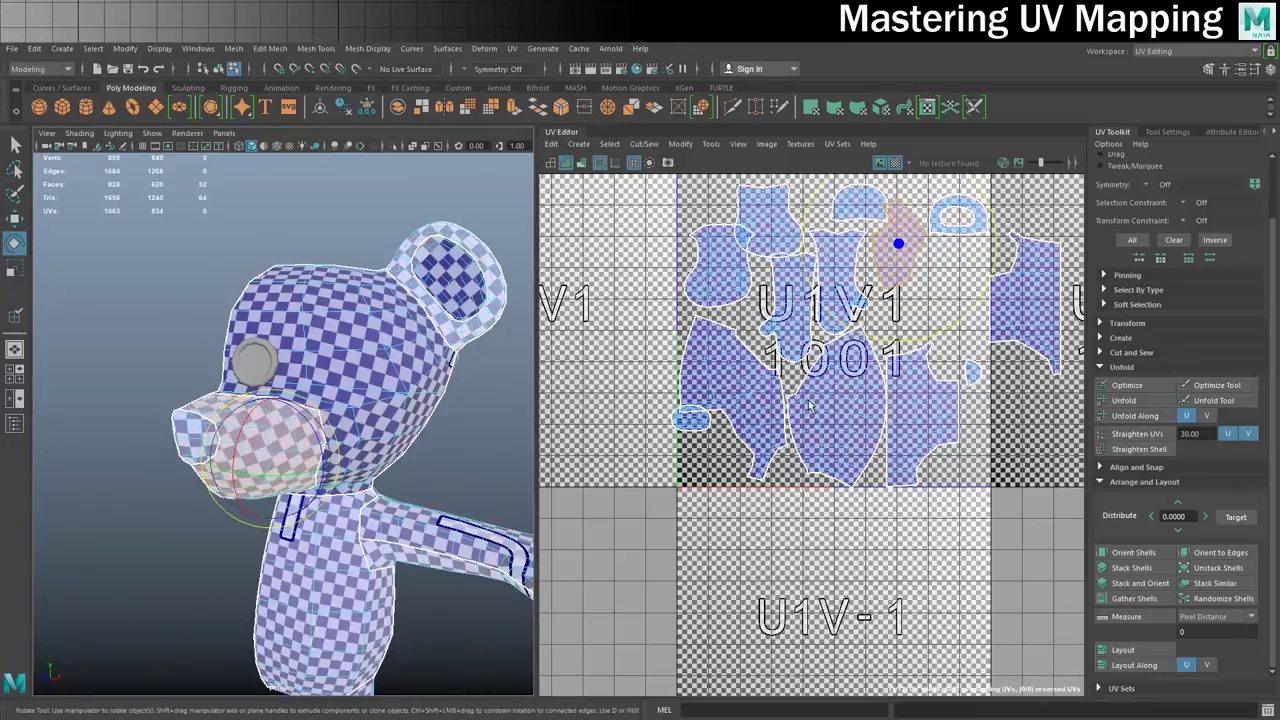
scroll(902, 320, "up", 2)
scroll(902, 320, "down", 2)
middle_click_drag(899, 292, 844, 423, "alt")
scroll(848, 414, "up", 3)
left_click_drag(252, 438, 400, 415, "alt")
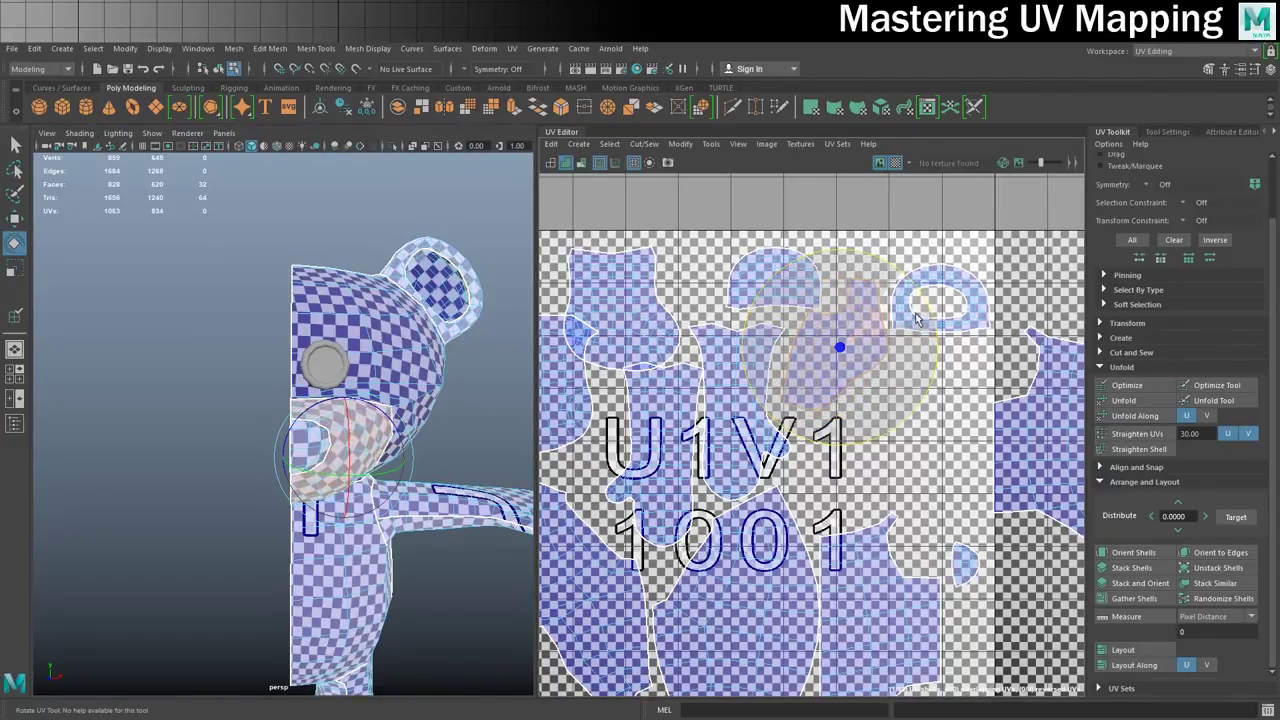
left_click_drag(335, 415, 268, 546, "alt")
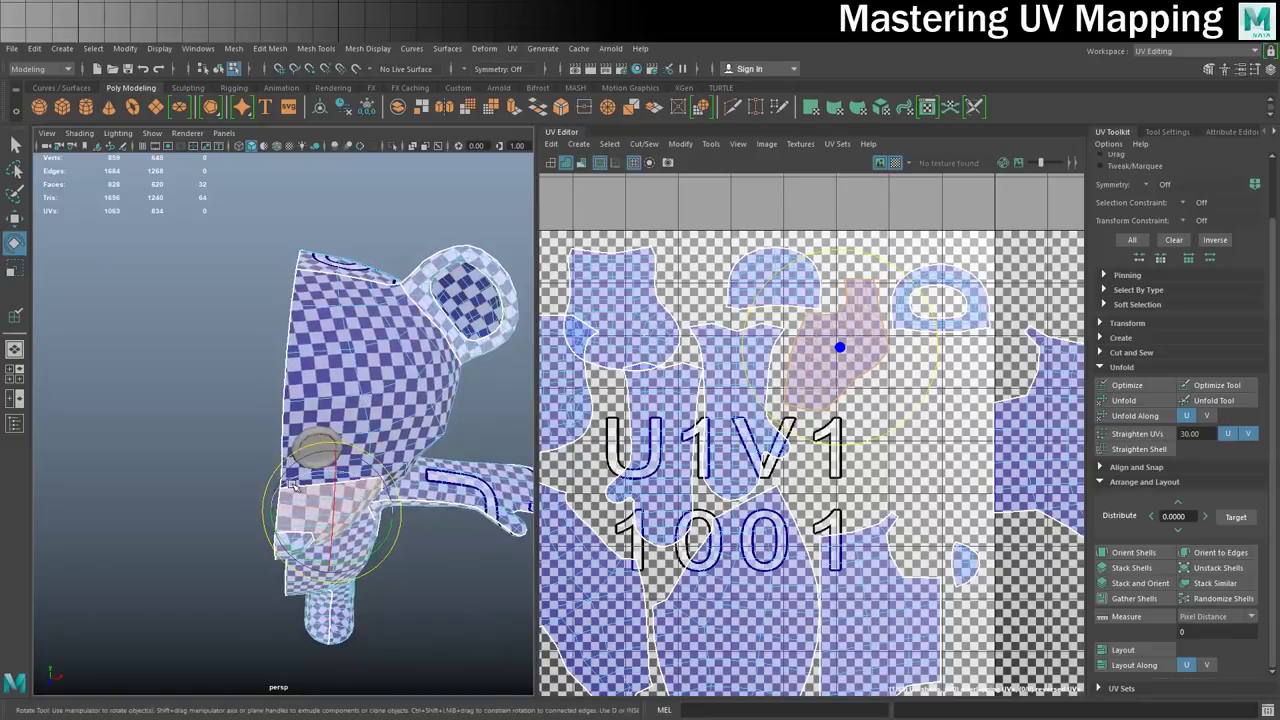
Select all of the bear's UV shells, lay them out with the Legacy method and Rotate set to None, and clear the selection.
scroll(861, 418, "down", 2)
middle_click_drag(853, 533, 856, 495, "alt")
left_click(826, 348)
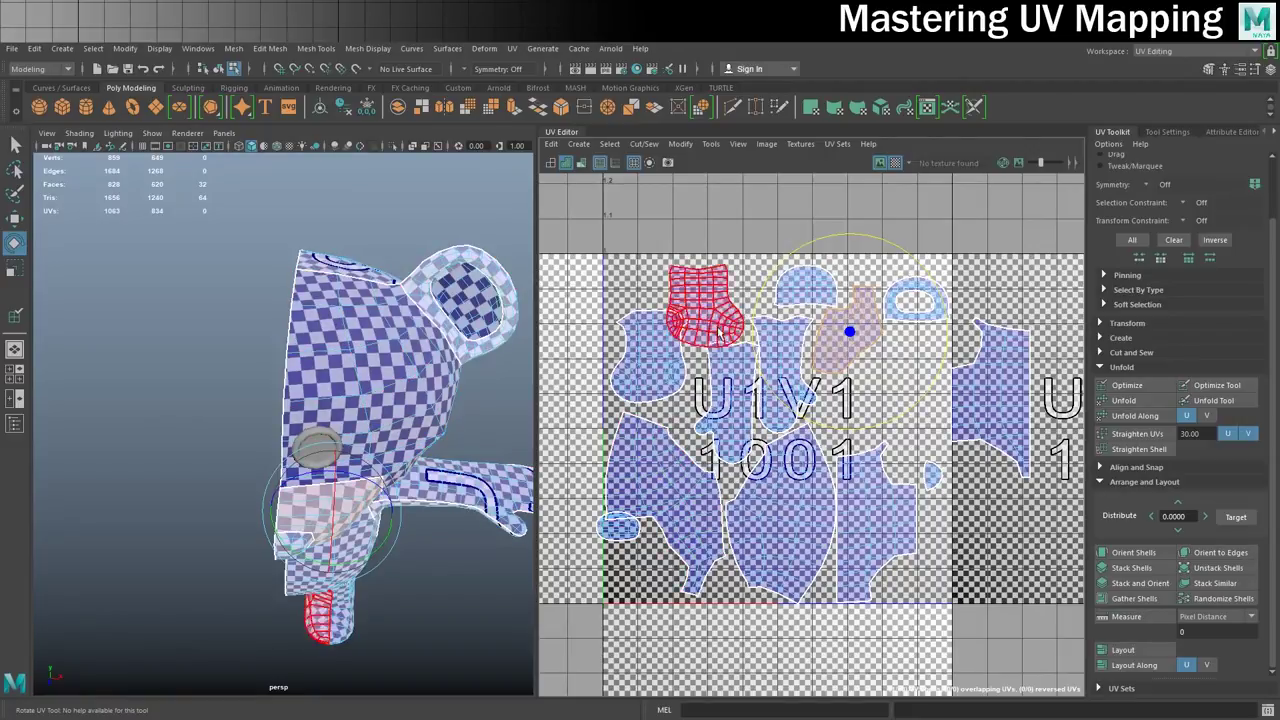
right_click(791, 365)
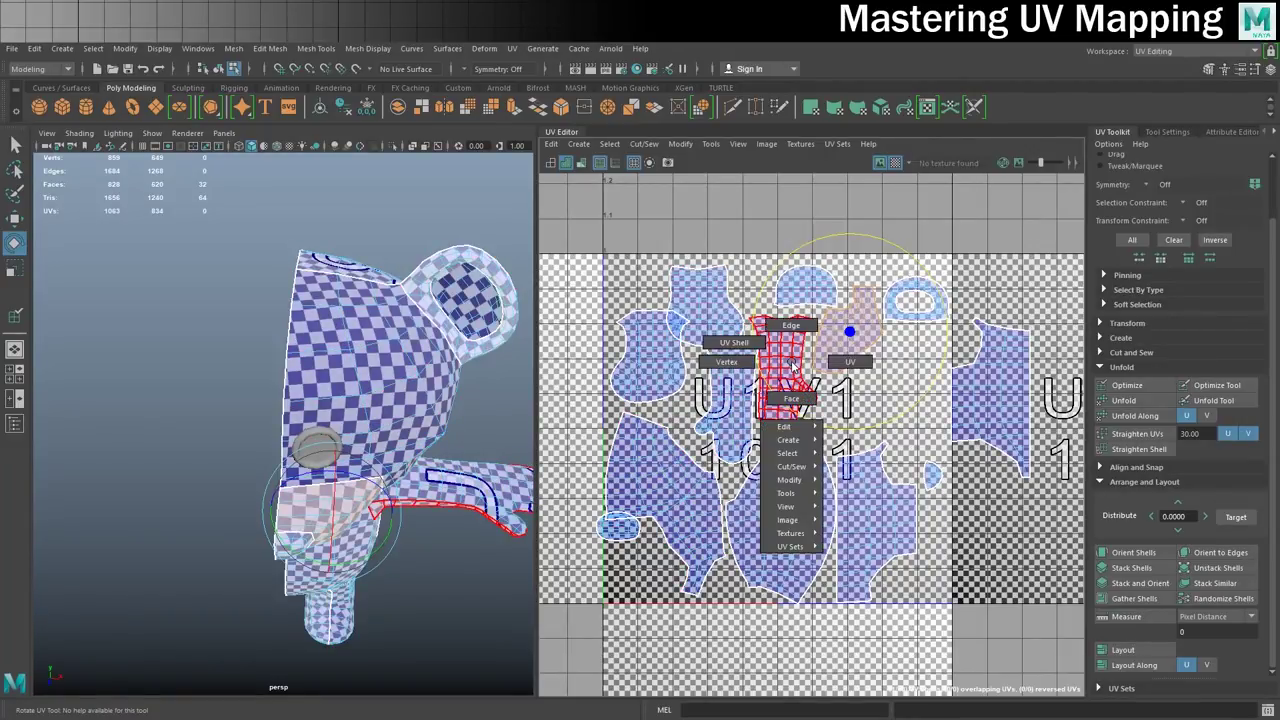
right_click_drag(736, 342, 734, 342)
left_click_drag(584, 231, 1079, 640)
key("e")
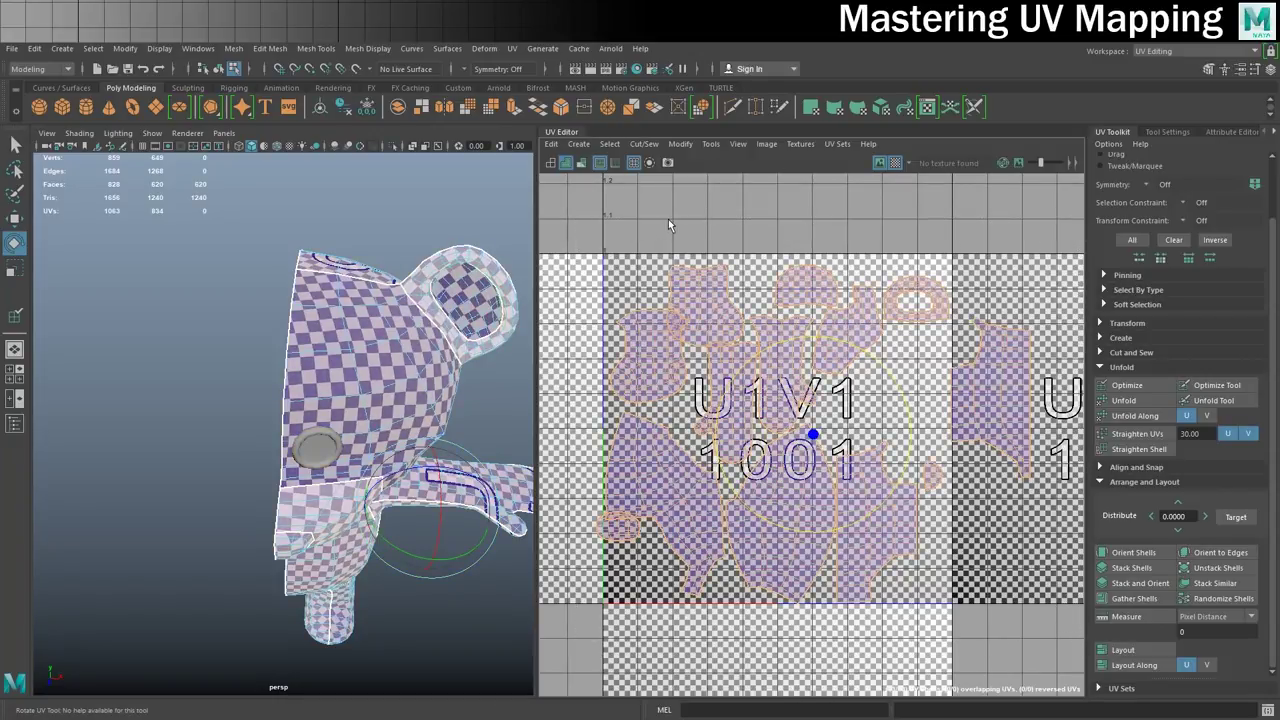
left_click(694, 146)
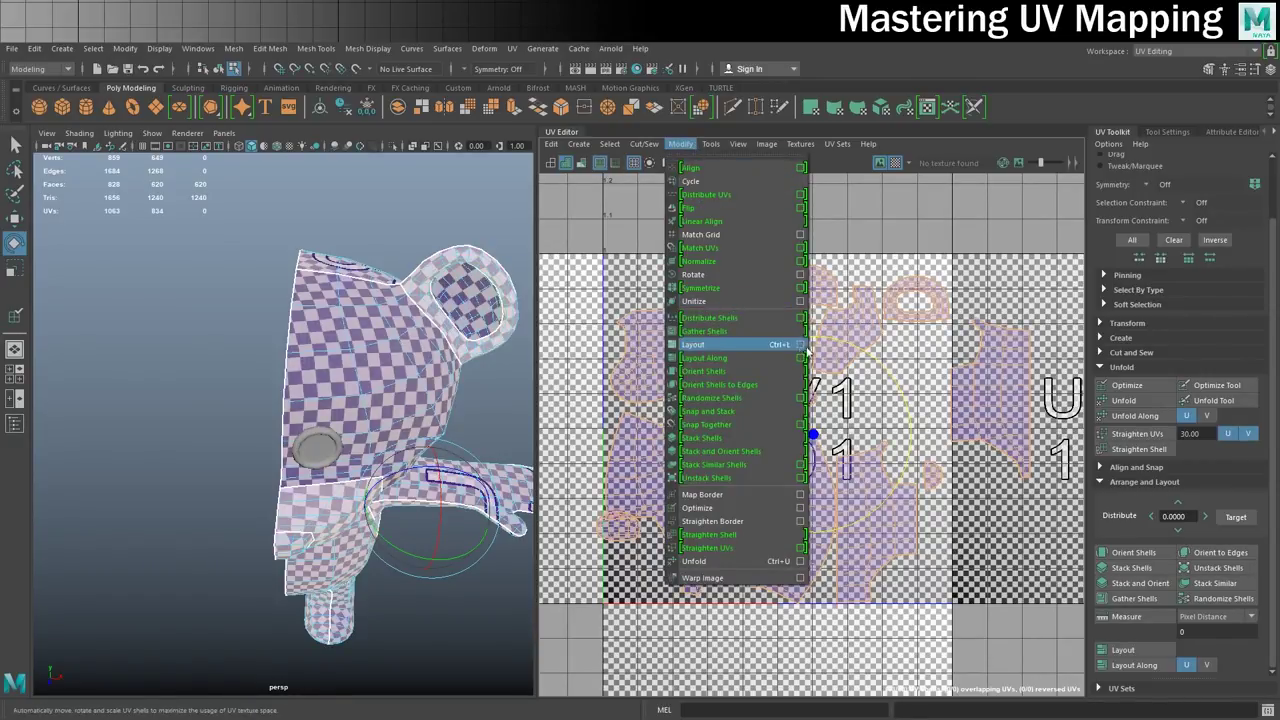
left_click(801, 345)
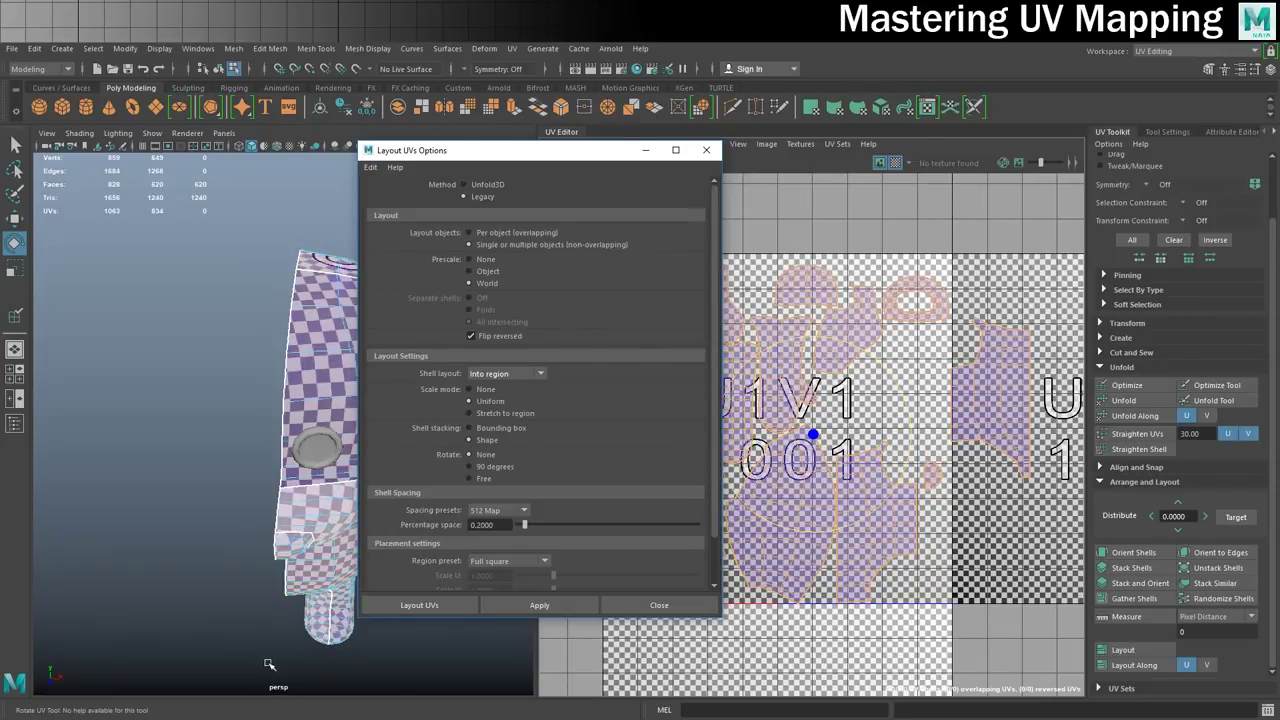
left_click(419, 605)
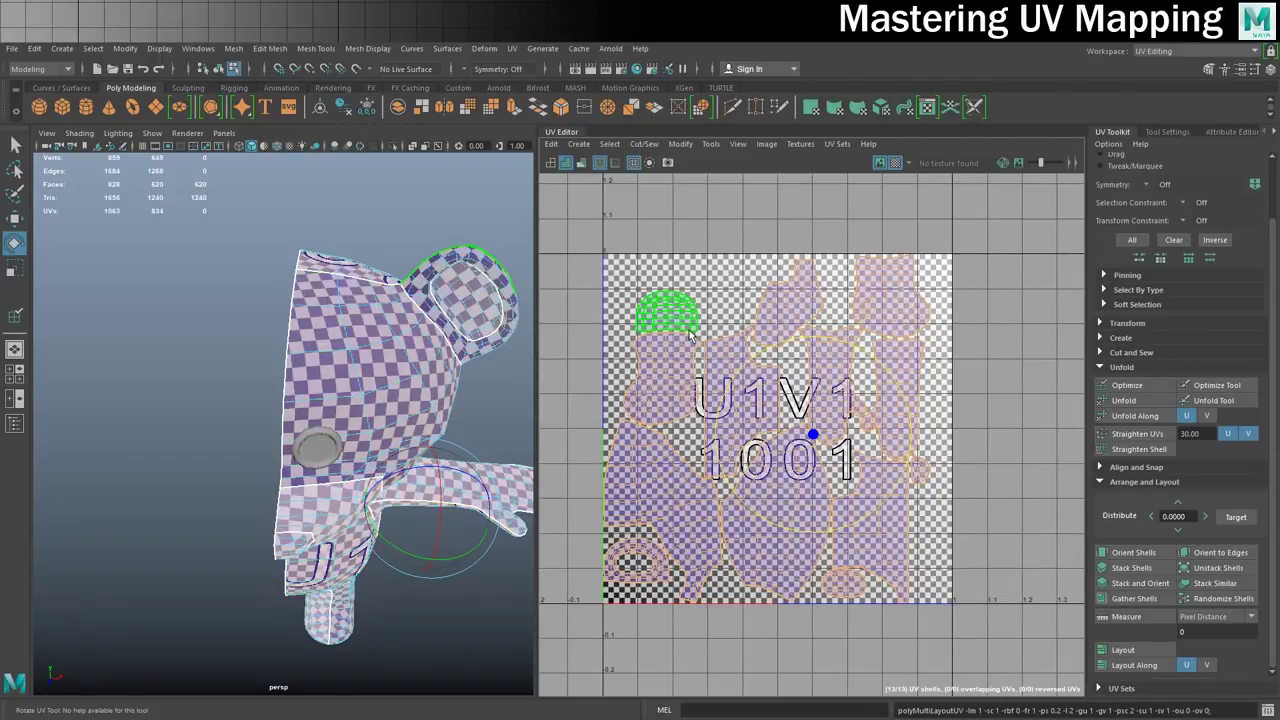
right_click_drag(686, 311, 629, 289)
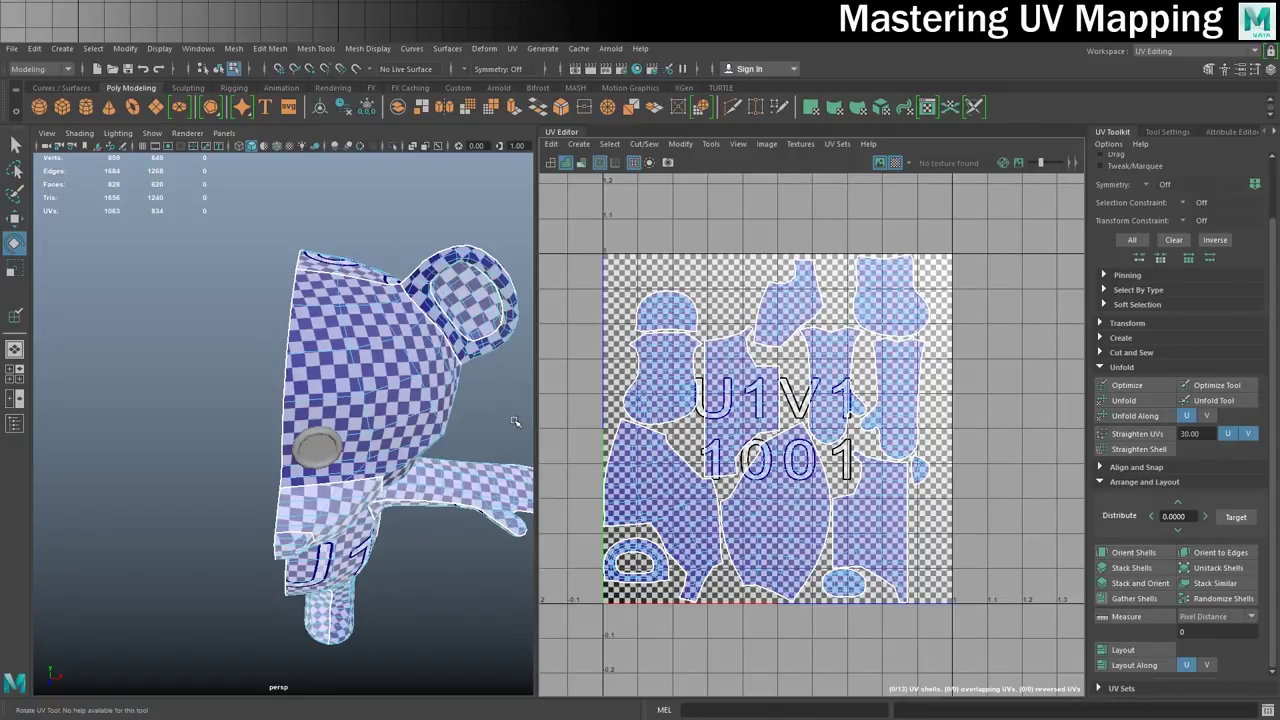
Select the eye as an object and apply an Automatic UV projection to it.
left_click_drag(420, 487, 214, 408, "alt")
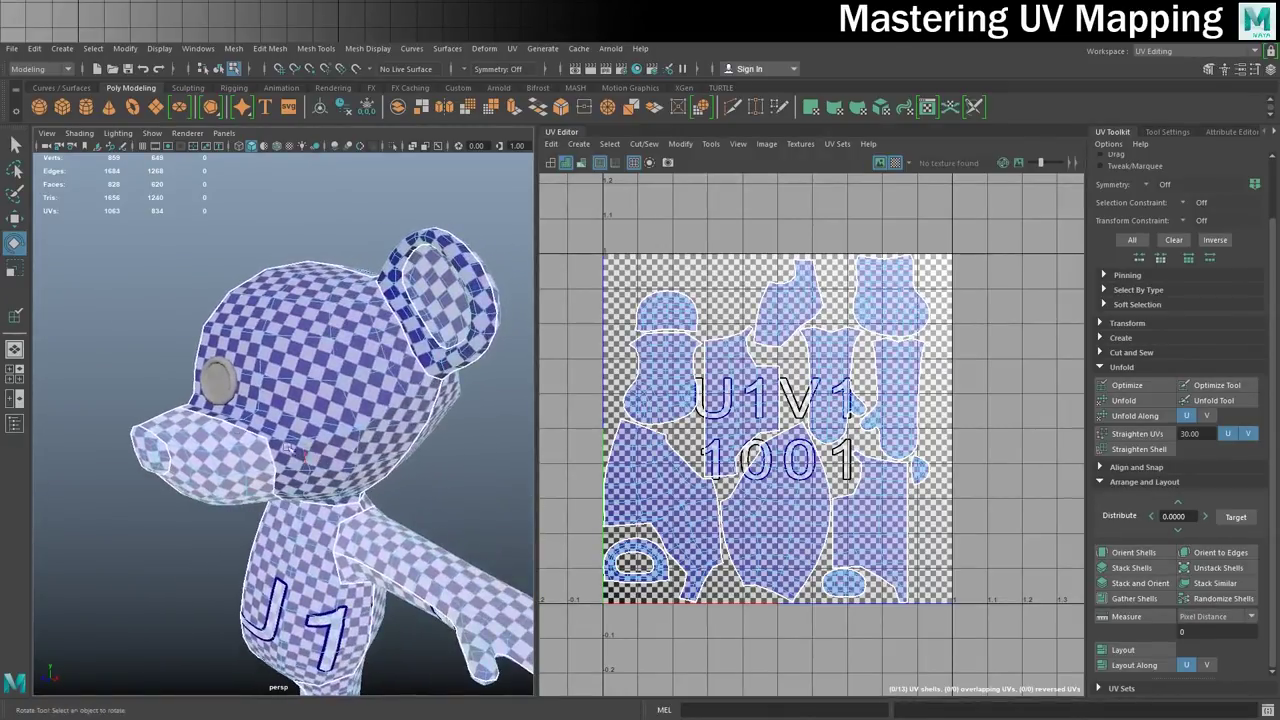
scroll(212, 408, "up", 3)
scroll(213, 408, "up", 3)
middle_click_drag(223, 405, 306, 340, "alt")
left_click(305, 339)
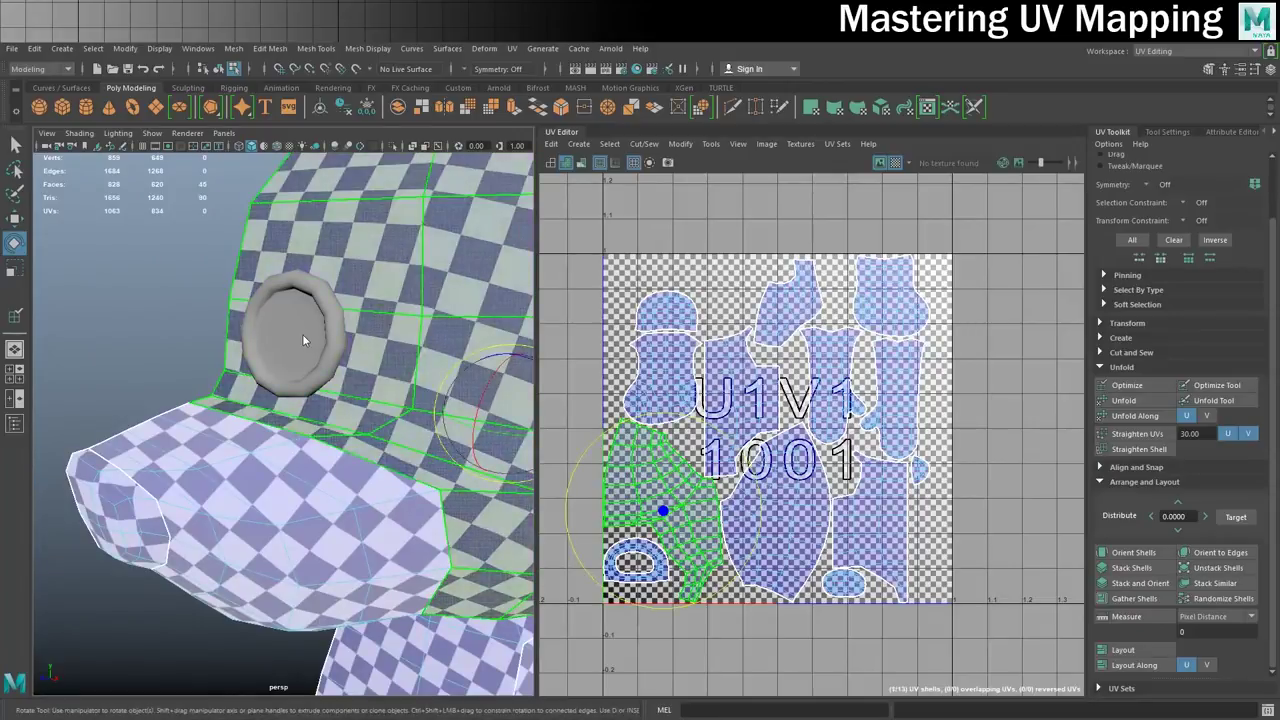
right_click(303, 336)
left_click(338, 318)
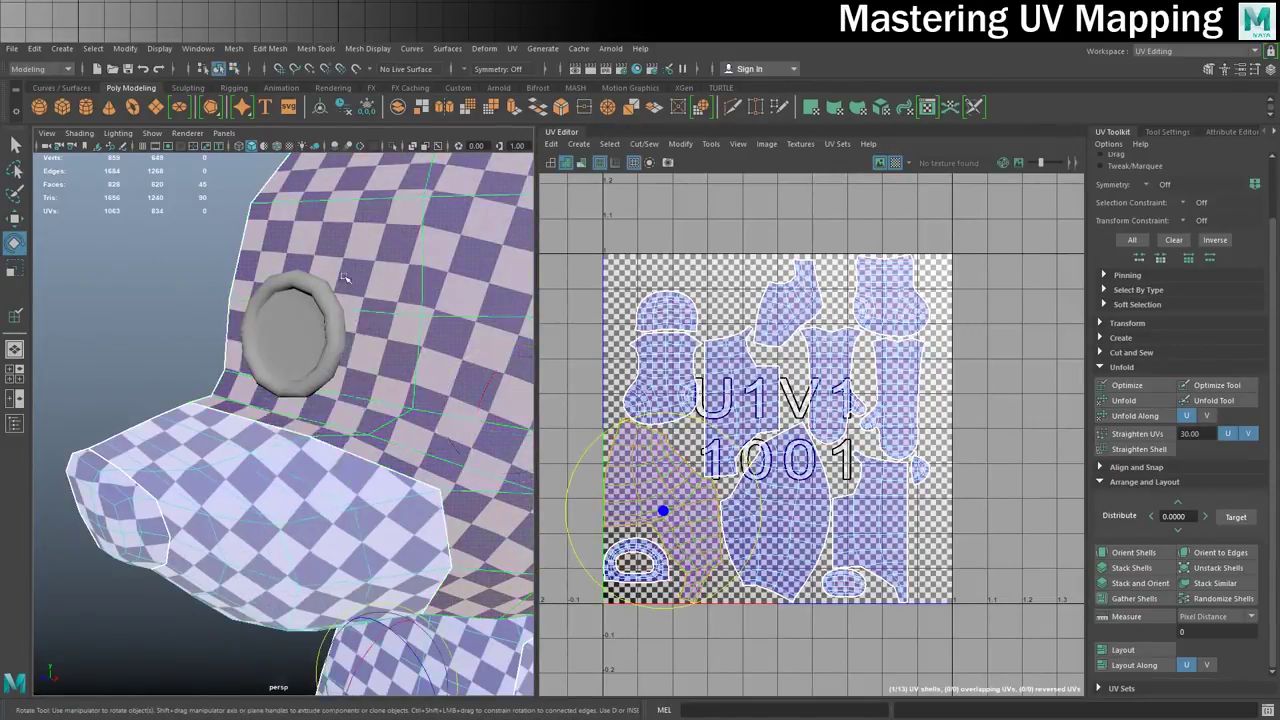
left_click(252, 330)
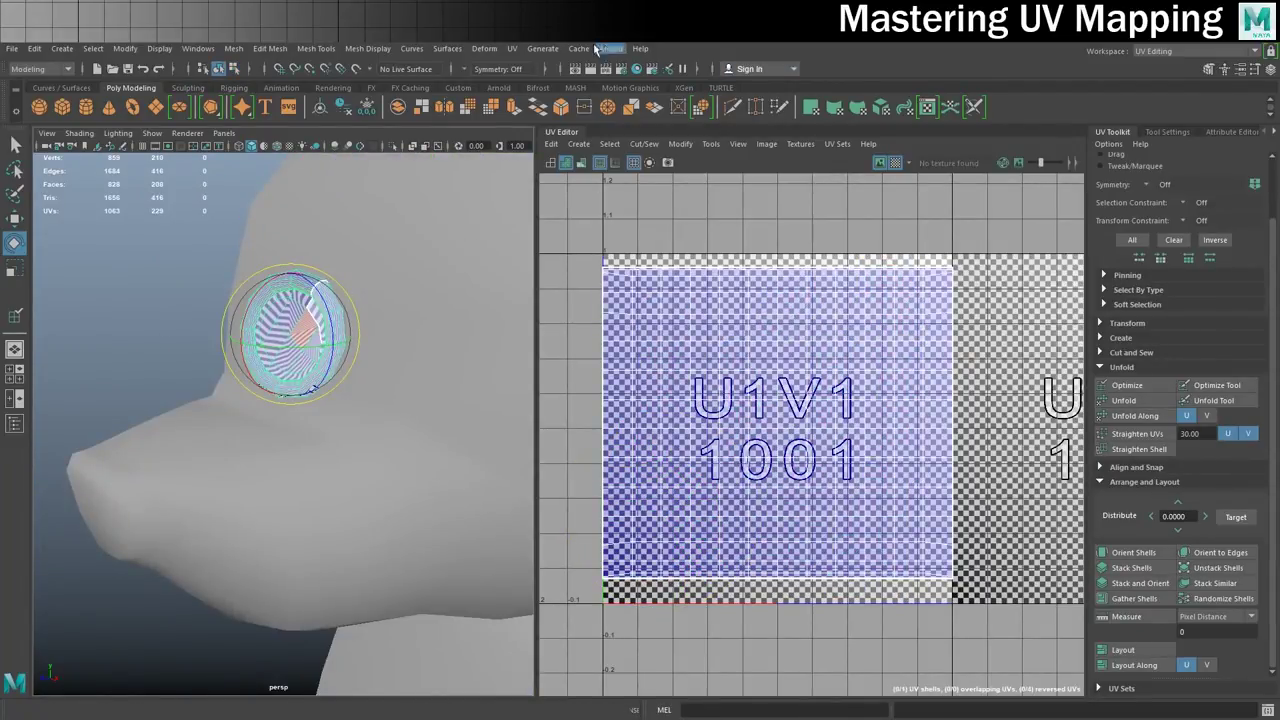
left_click(1120, 337)
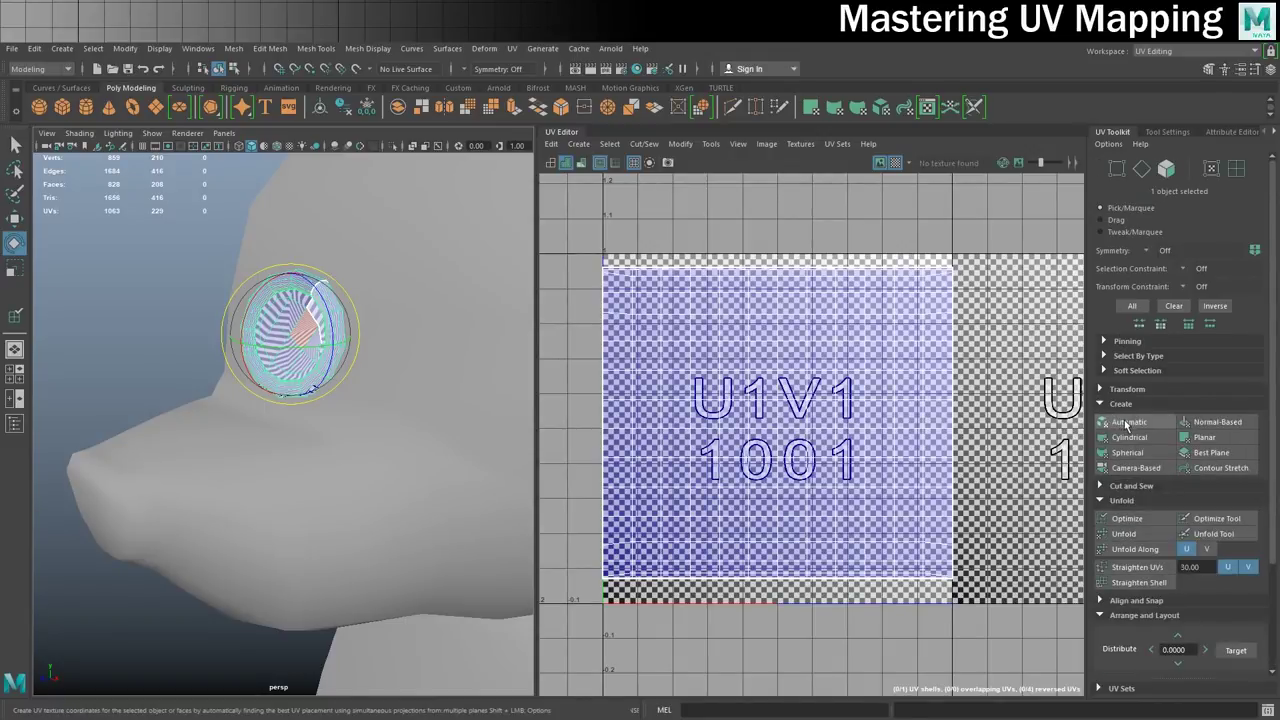
left_click(1129, 421)
Select all of the eye's UV edges and stitch them together into a single shell.
right_click_drag(672, 383, 670, 342)
left_click_drag(566, 214, 1001, 648)
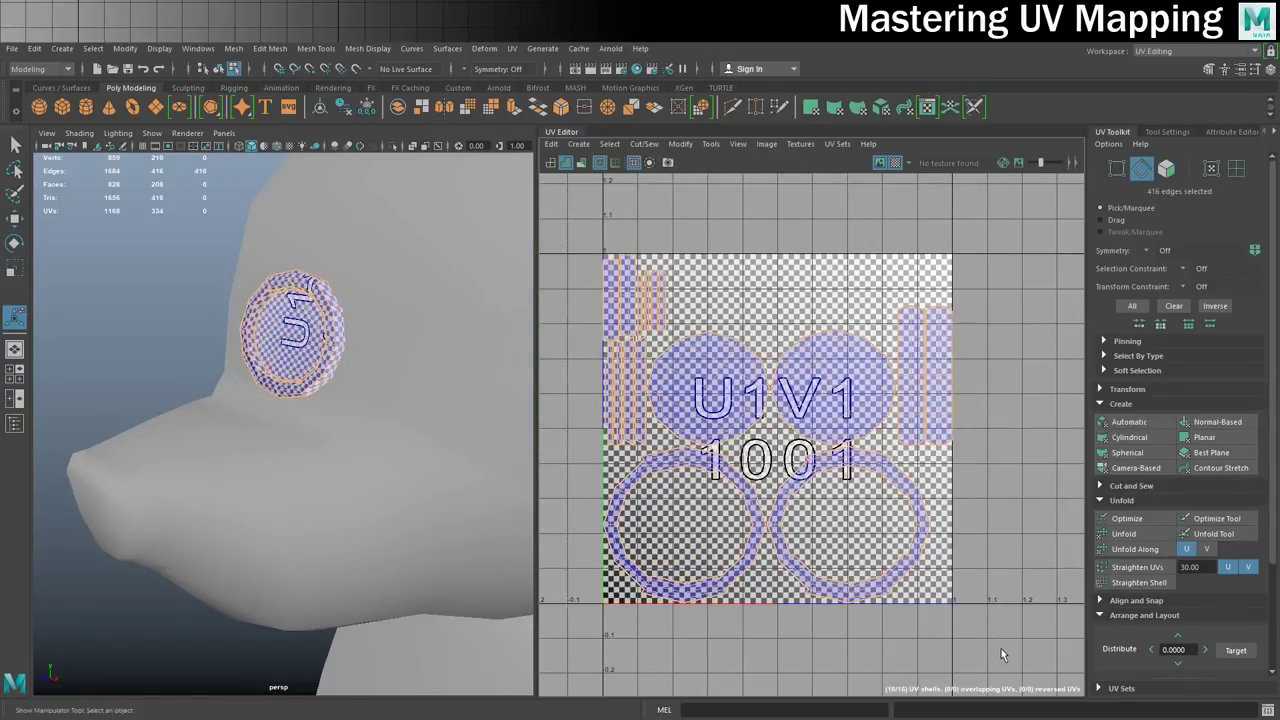
scroll(1120, 556, "down", 3)
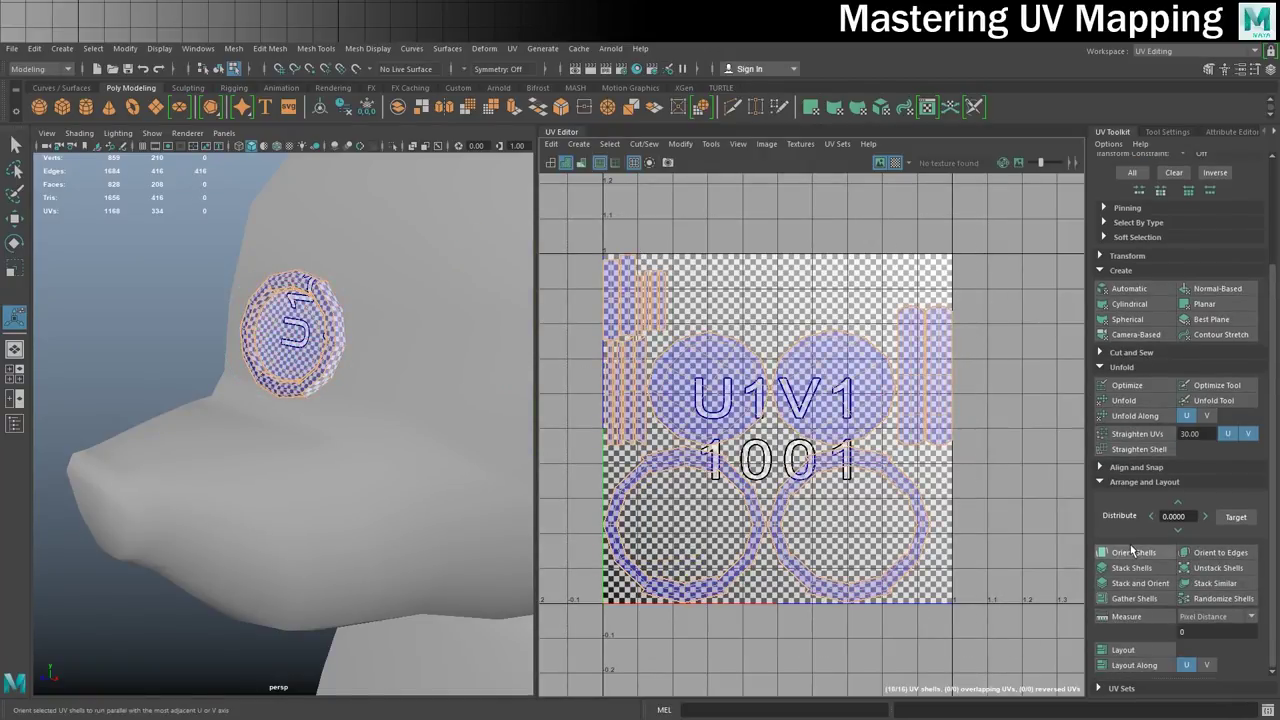
left_click(1134, 353)
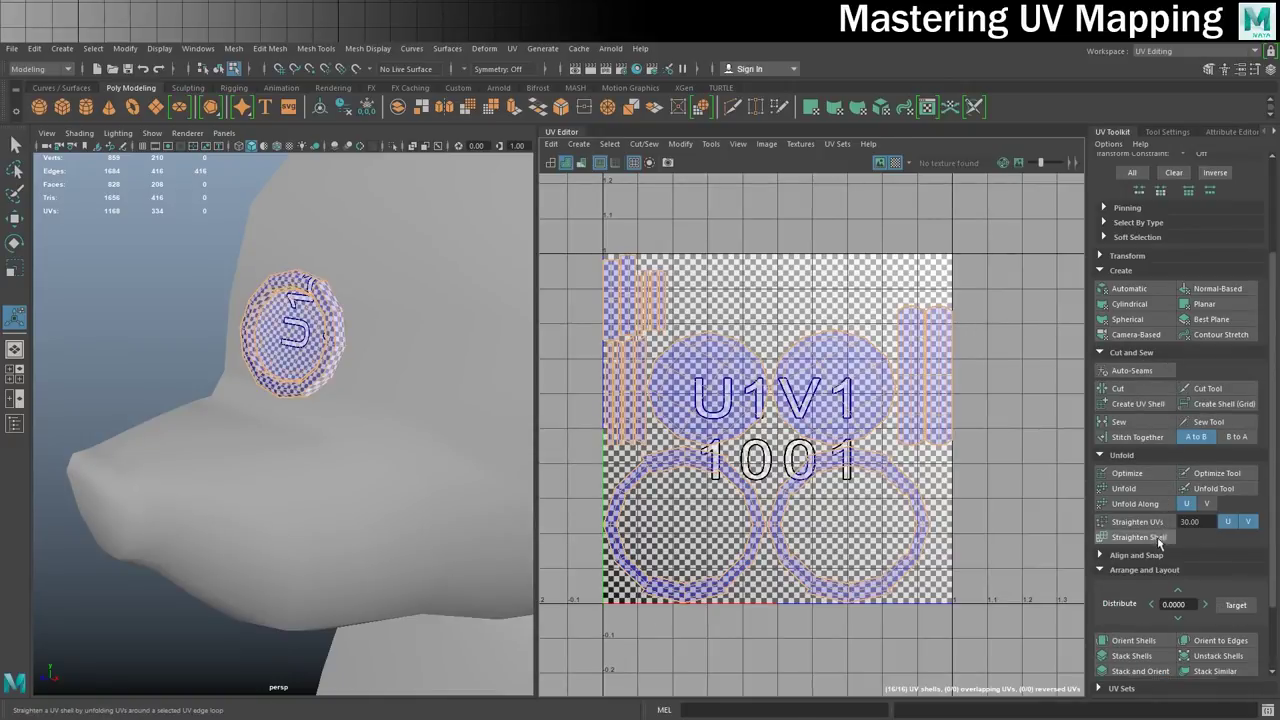
left_click(1143, 438)
left_click_drag(333, 324, 364, 336, "alt")
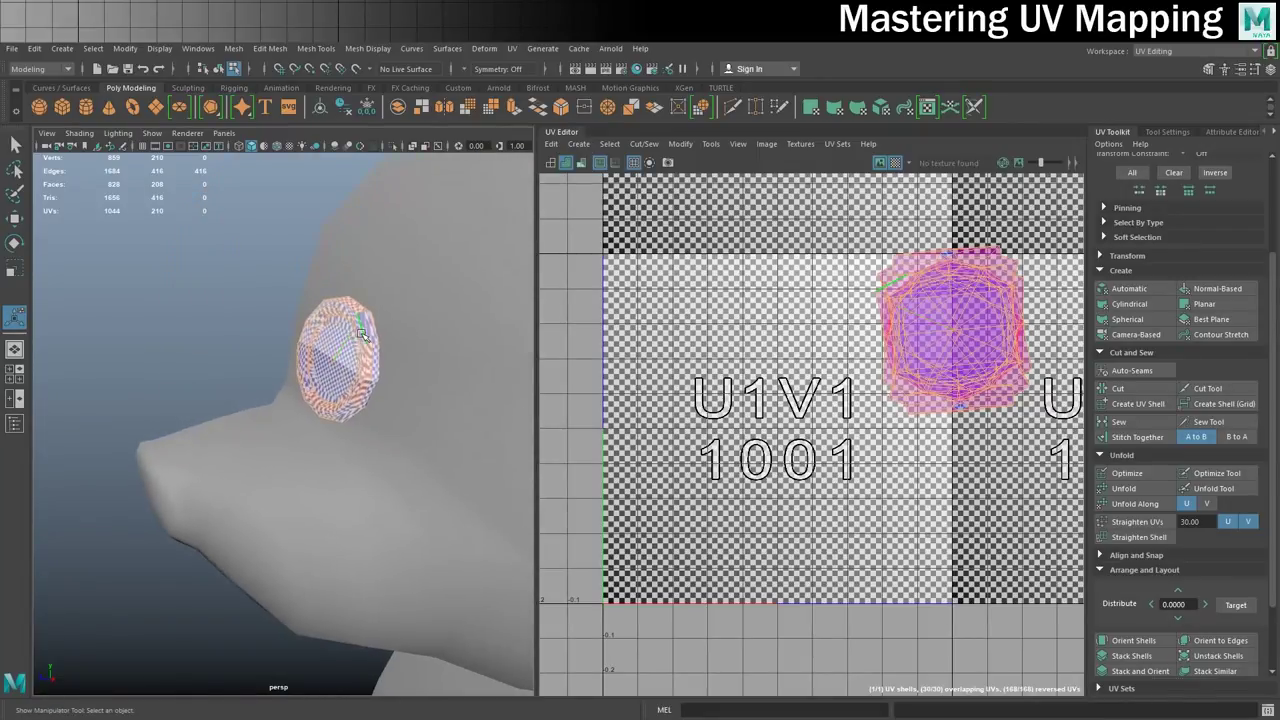
Switch the eye to edge selection and turn off the checker map display.
right_click(363, 334)
right_click_drag(364, 333, 366, 300)
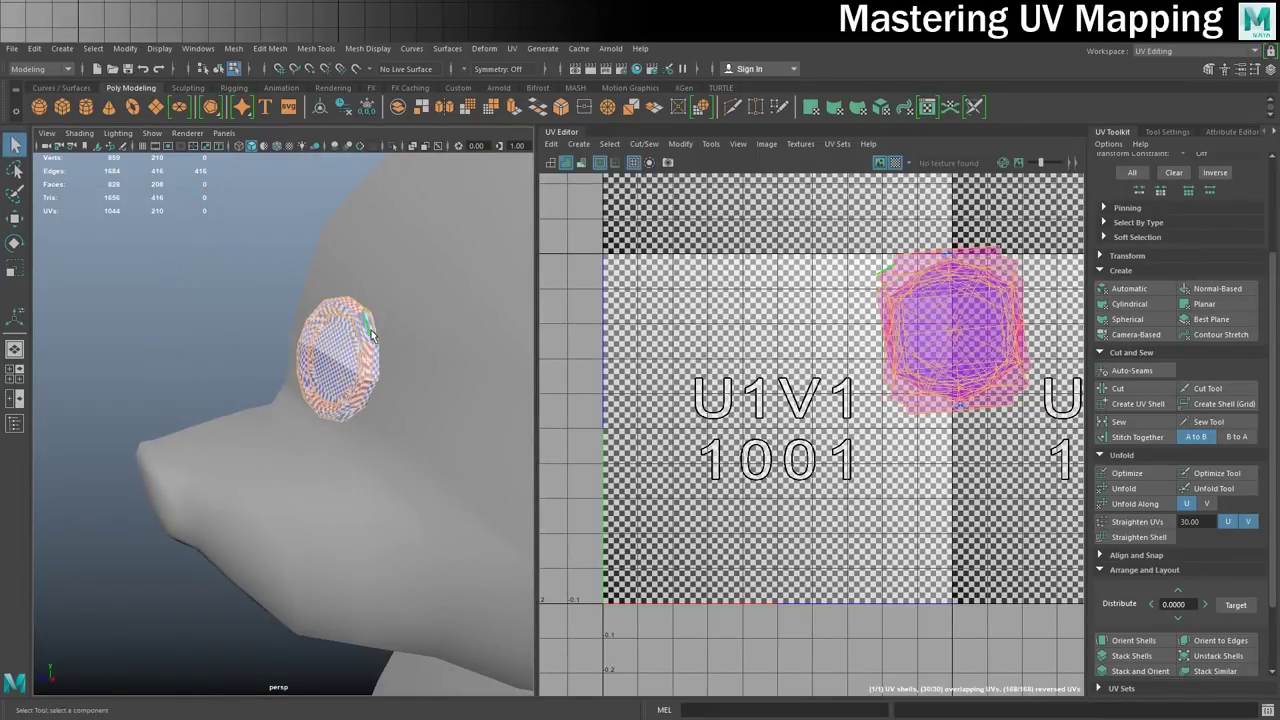
left_click(895, 162)
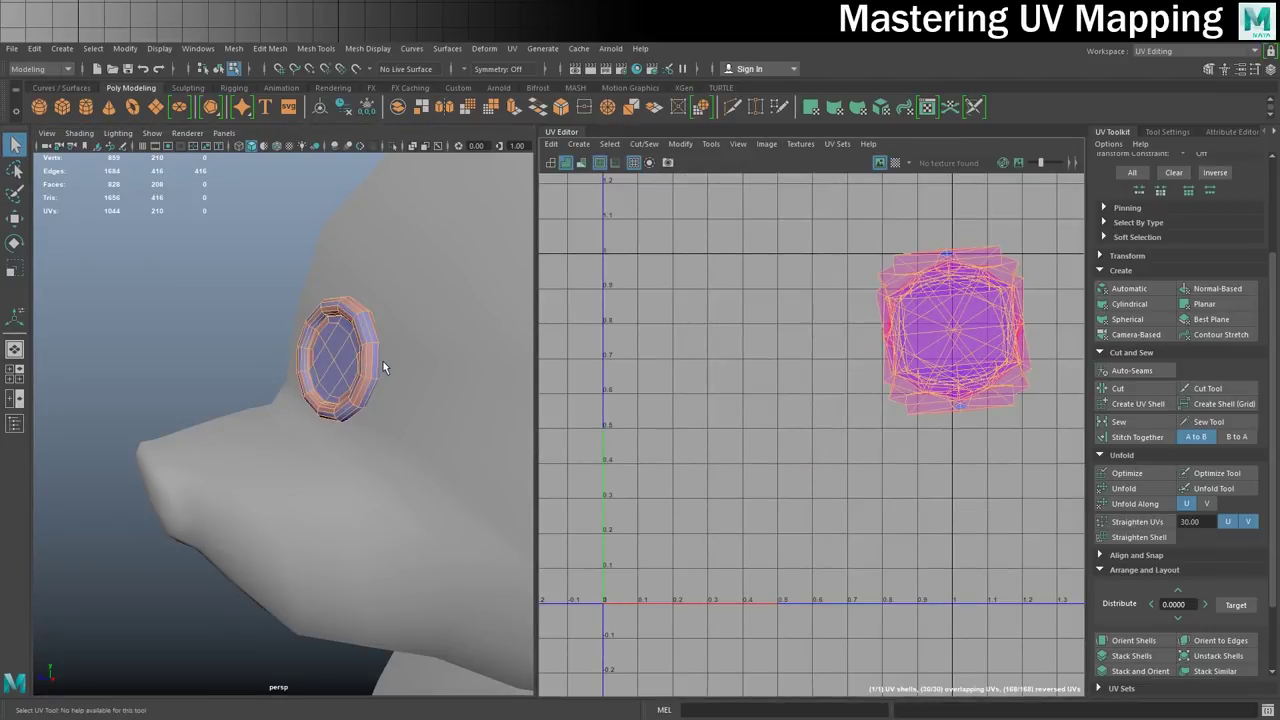
Select the edge loop around the outer rim at the back of the eye and cut the UVs along it.
left_click_drag(389, 360, 215, 333, "alt")
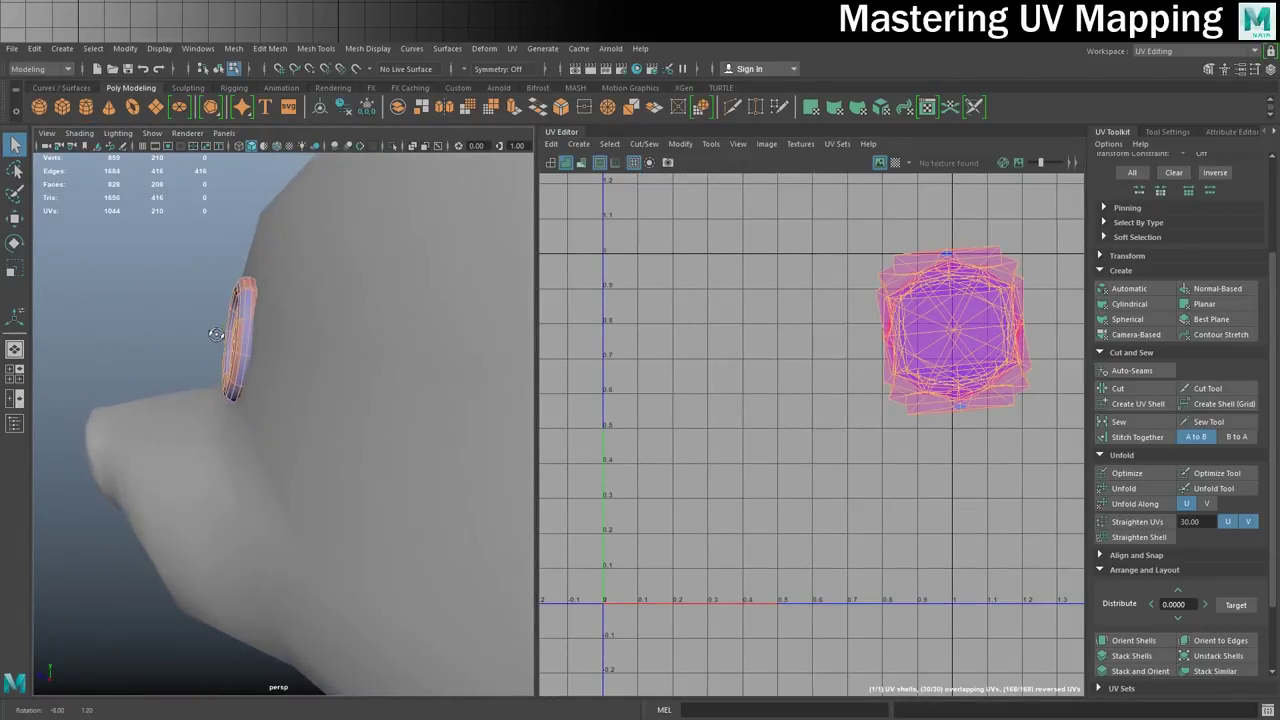
scroll(266, 343, "up", 5)
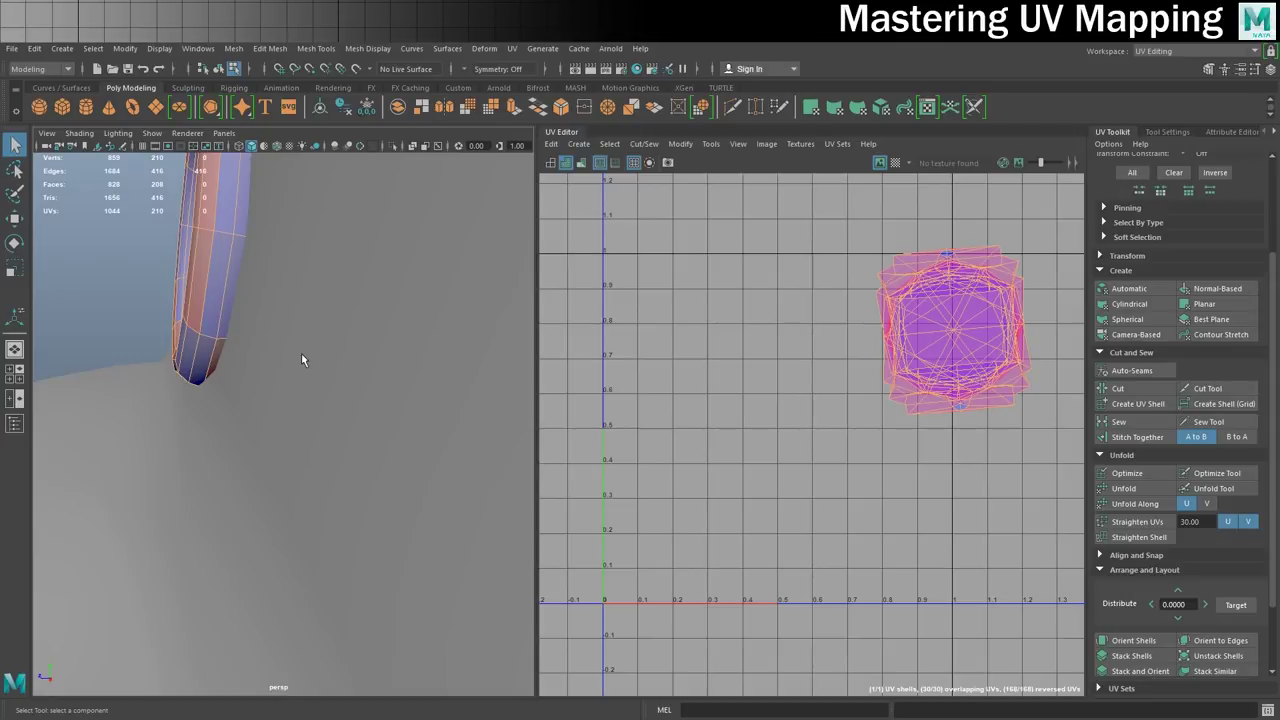
key("f")
left_click_drag(280, 370, 310, 374, "alt")
double_click(313, 324)
left_click_drag(341, 422, 241, 411, "alt")
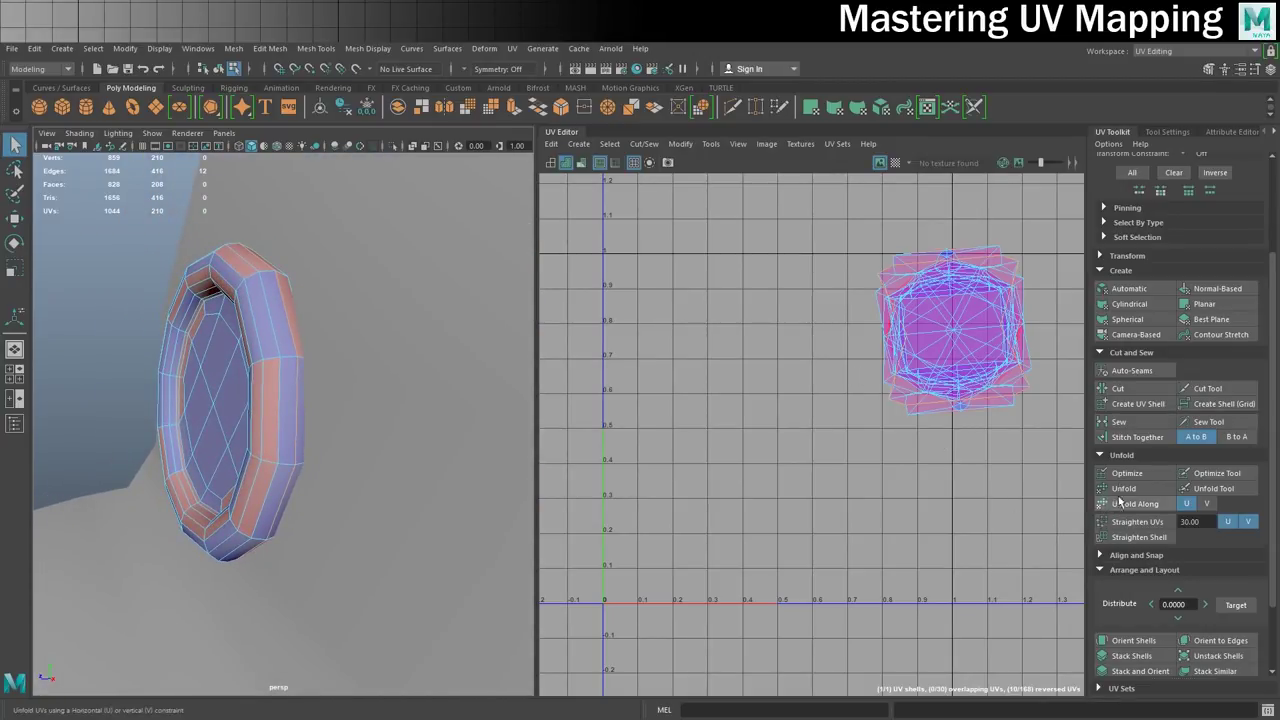
left_click(1120, 389)
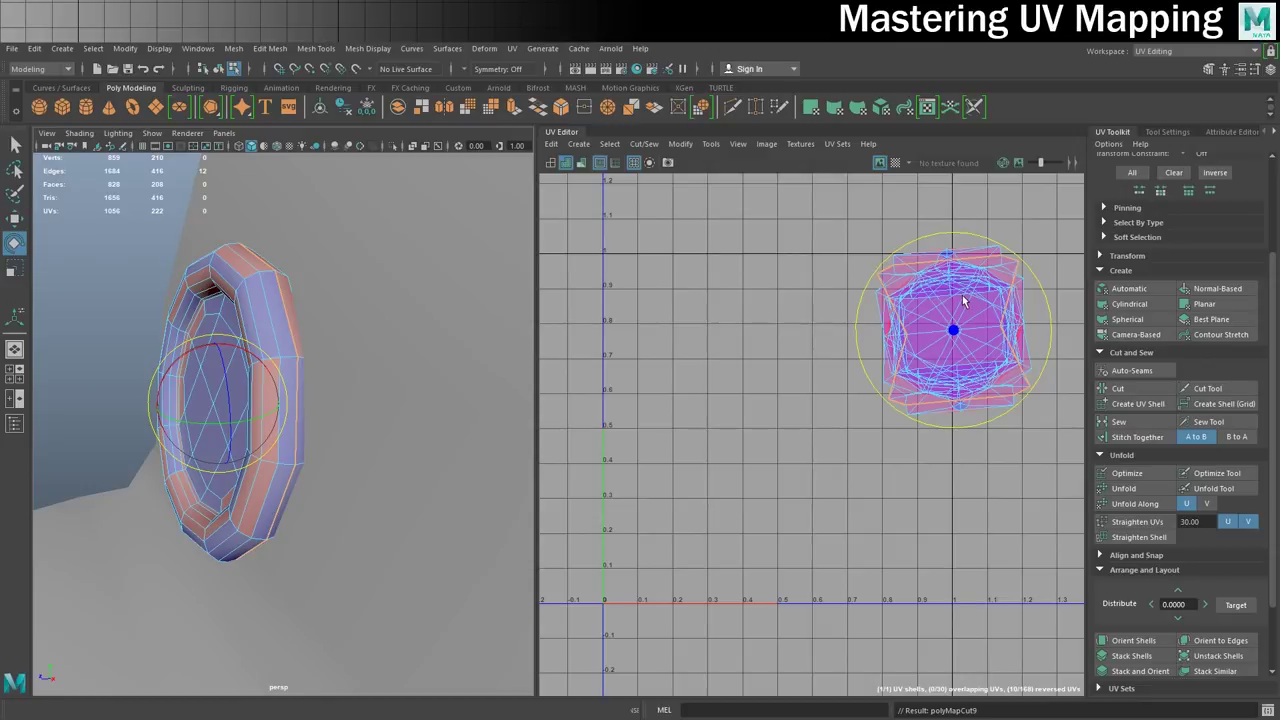
Unfold both of the eye's UV shells and lay them out so they no longer overlap.
right_click_drag(963, 298, 914, 282)
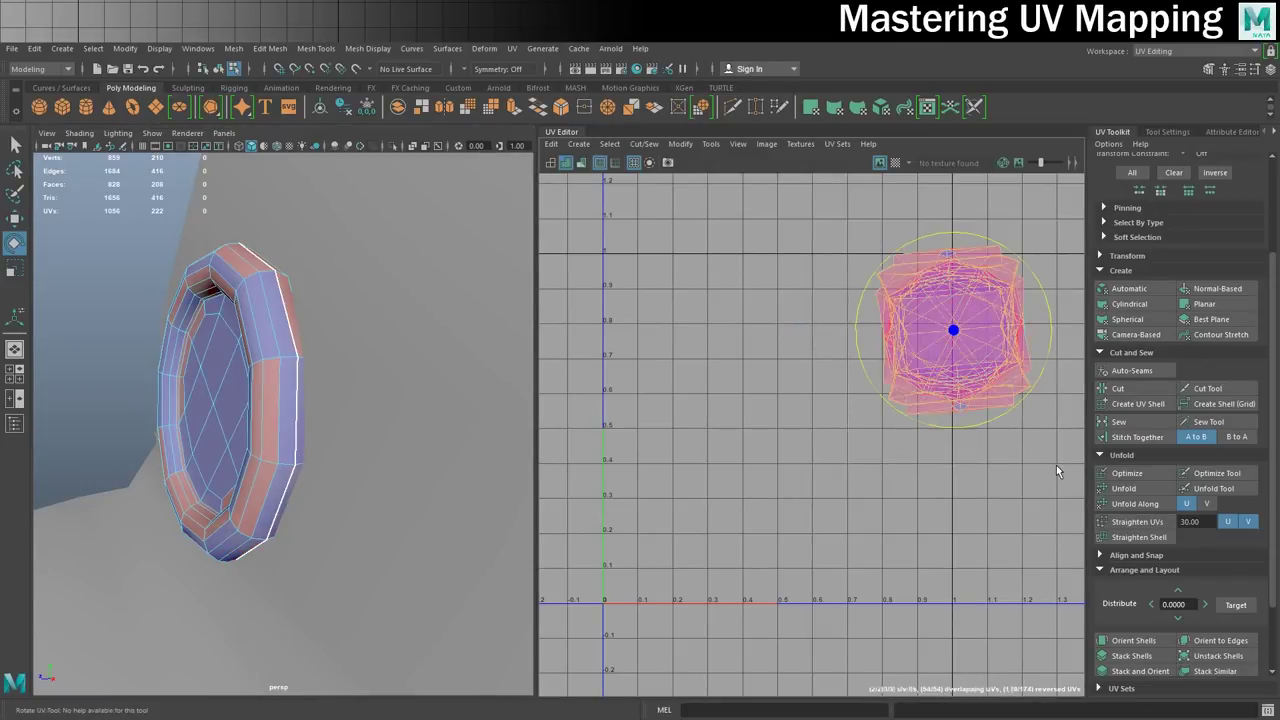
left_click(1124, 488)
scroll(962, 461, "down", 2)
middle_click_drag(960, 459, 819, 398, "alt")
left_click(782, 391)
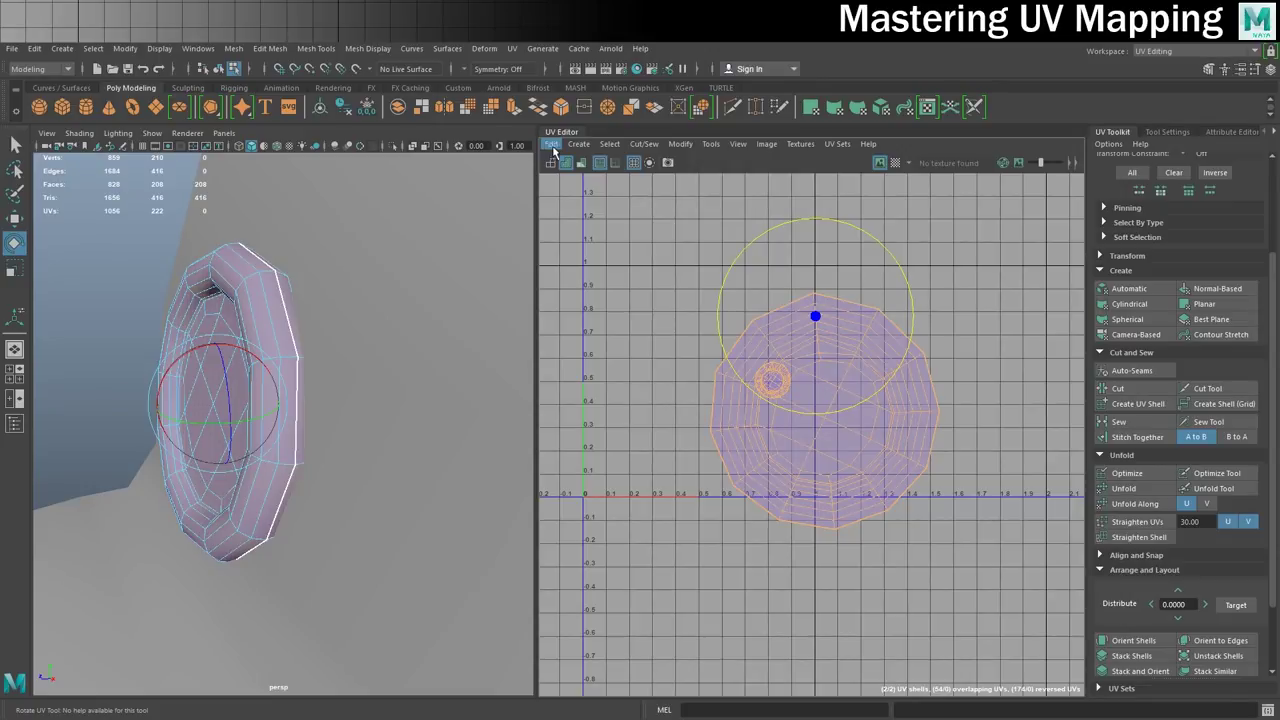
scroll(1140, 620, "down", 2)
left_click(1135, 649)
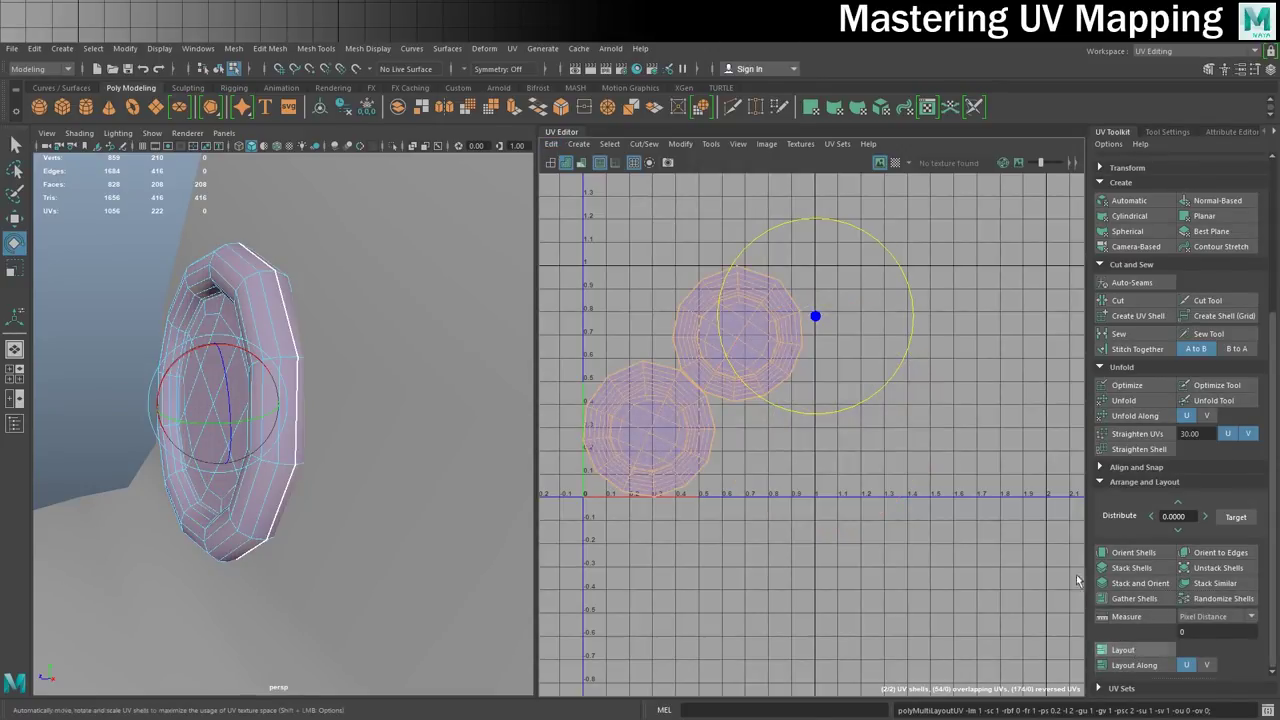
Select the eye shell nearest the UV origin and even out its spacing with the Optimize Tool.
left_click(674, 426)
scroll(650, 400, "up", 5)
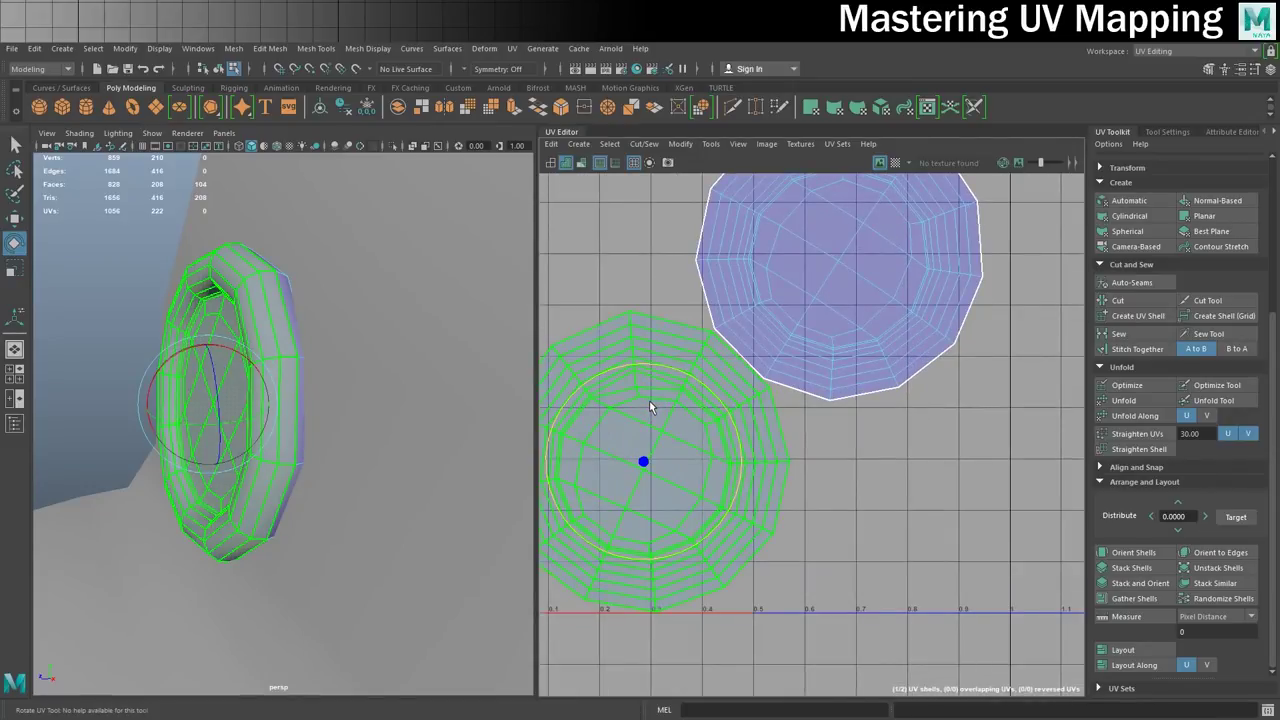
middle_click_drag(650, 401, 731, 405, "alt")
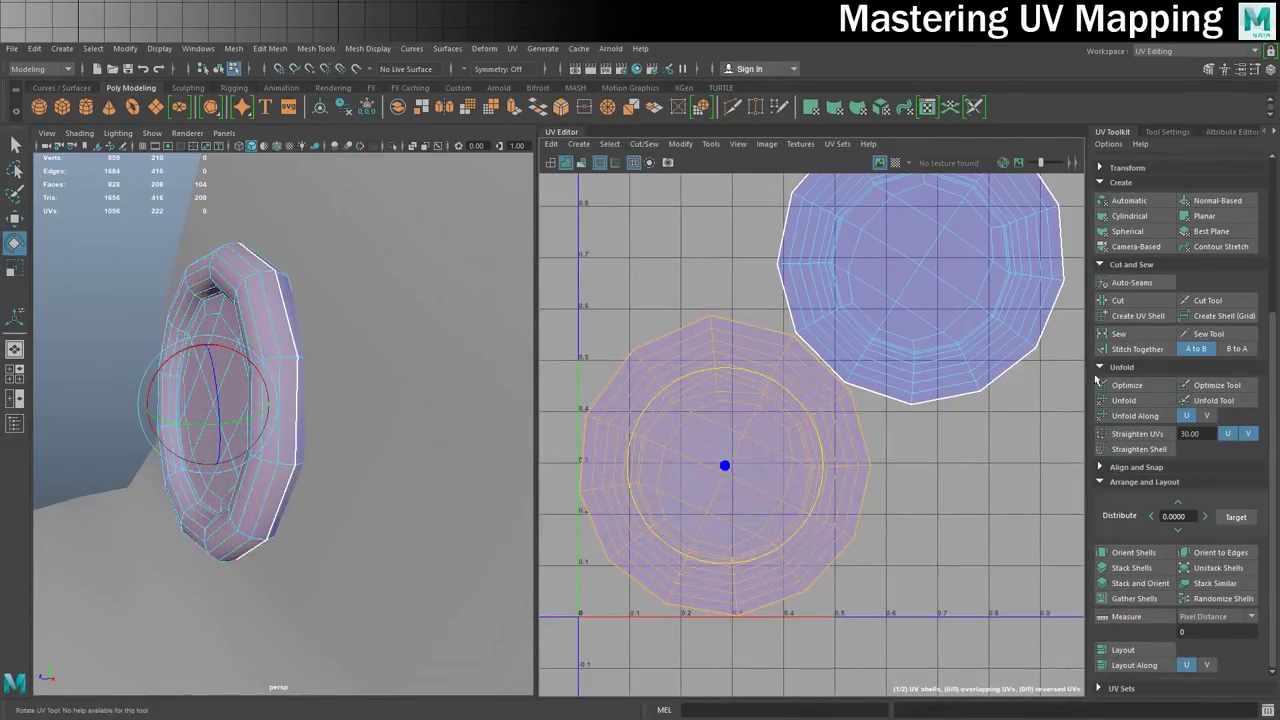
left_click(1215, 385)
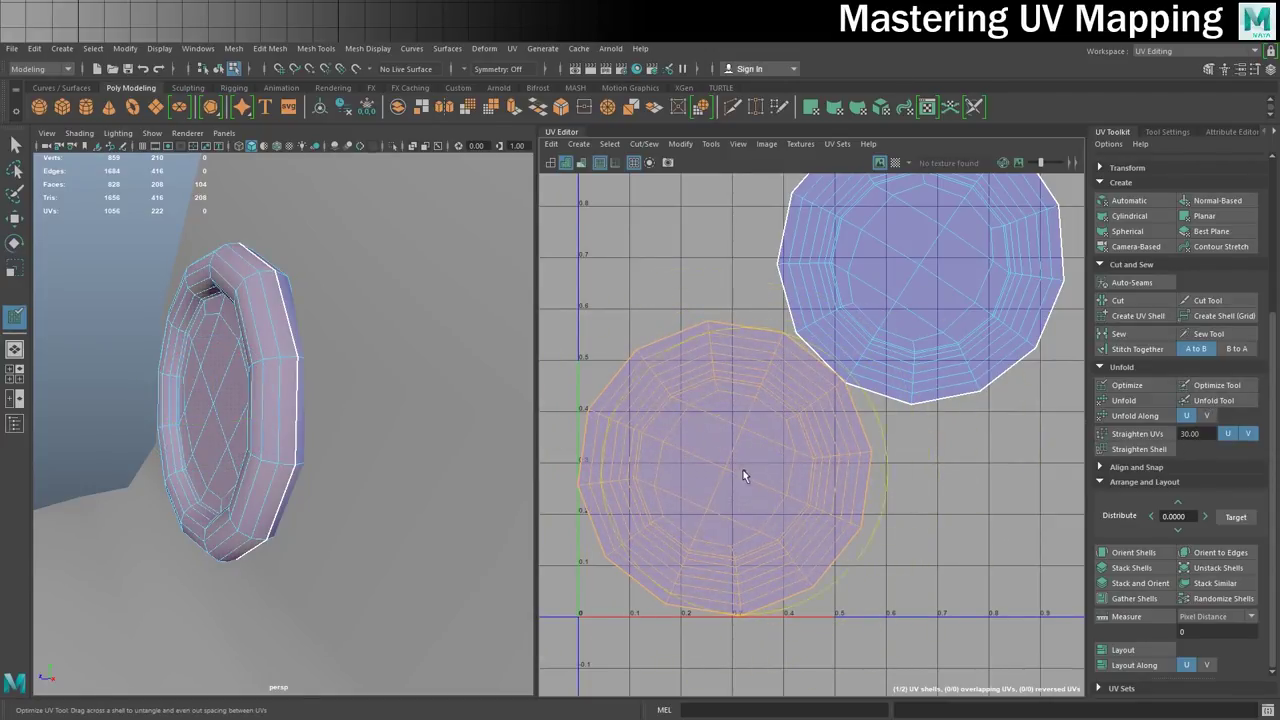
key("w")
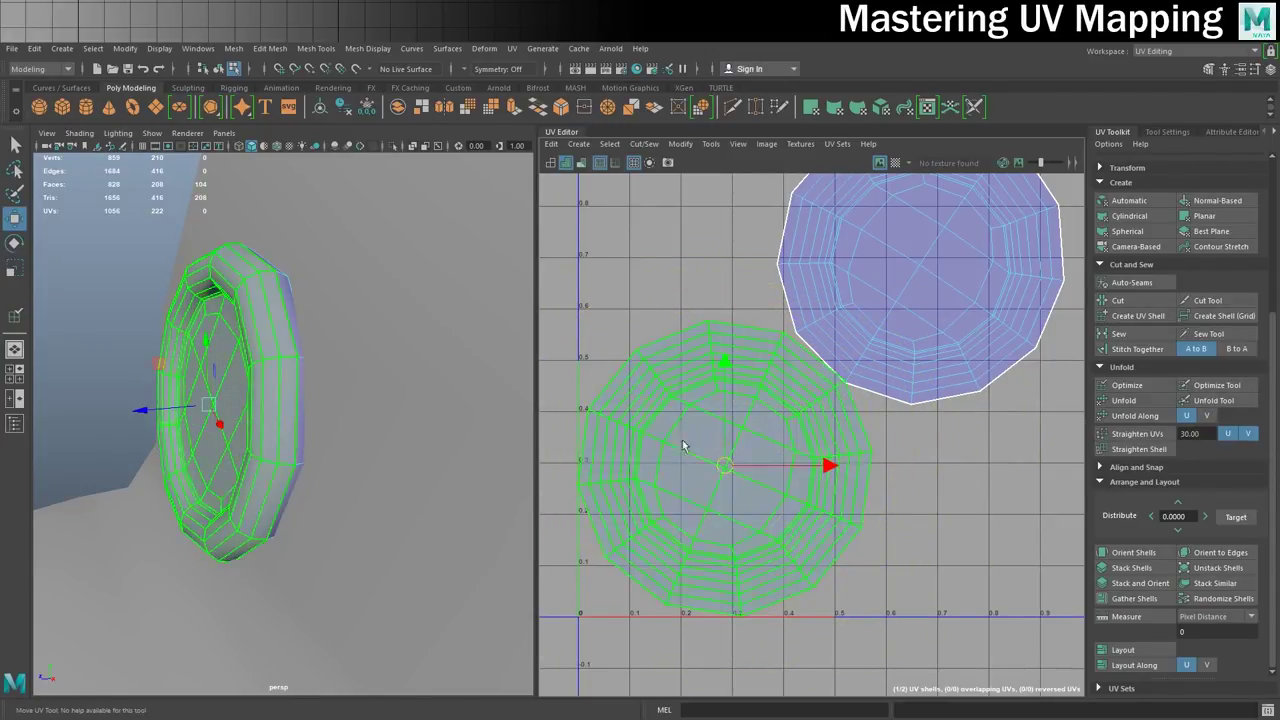
Return to object selection and select the eye and the bear's body together.
right_click(719, 431)
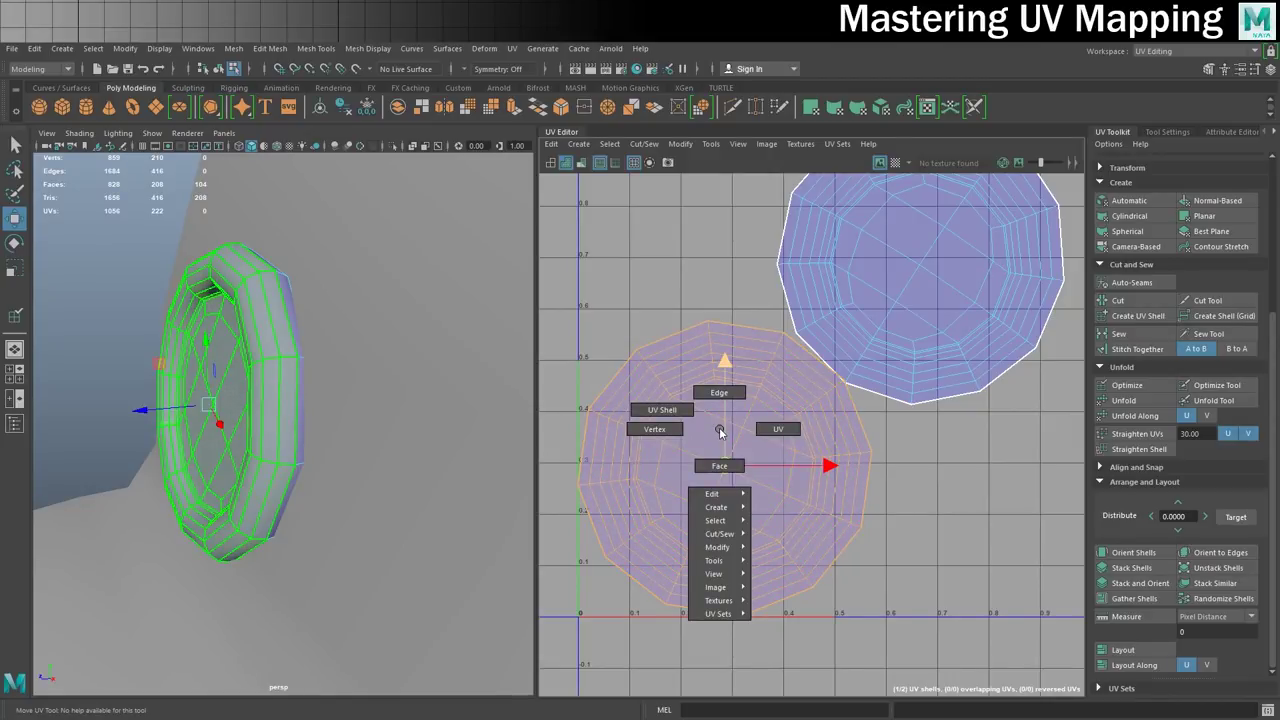
right_click_drag(275, 336, 330, 318)
scroll(298, 334, "down", 6)
scroll(298, 334, "down", 5)
scroll(306, 422, "up", 4)
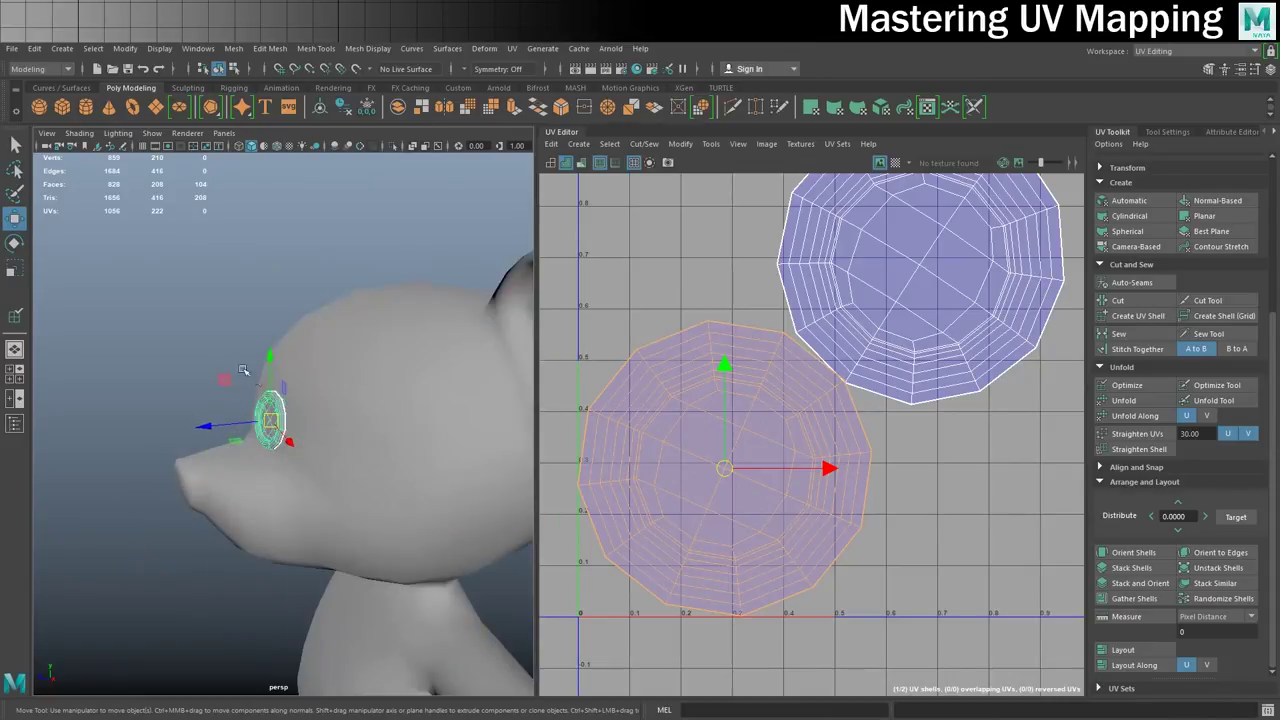
left_click_drag(209, 351, 405, 473)
scroll(851, 258, "down", 5)
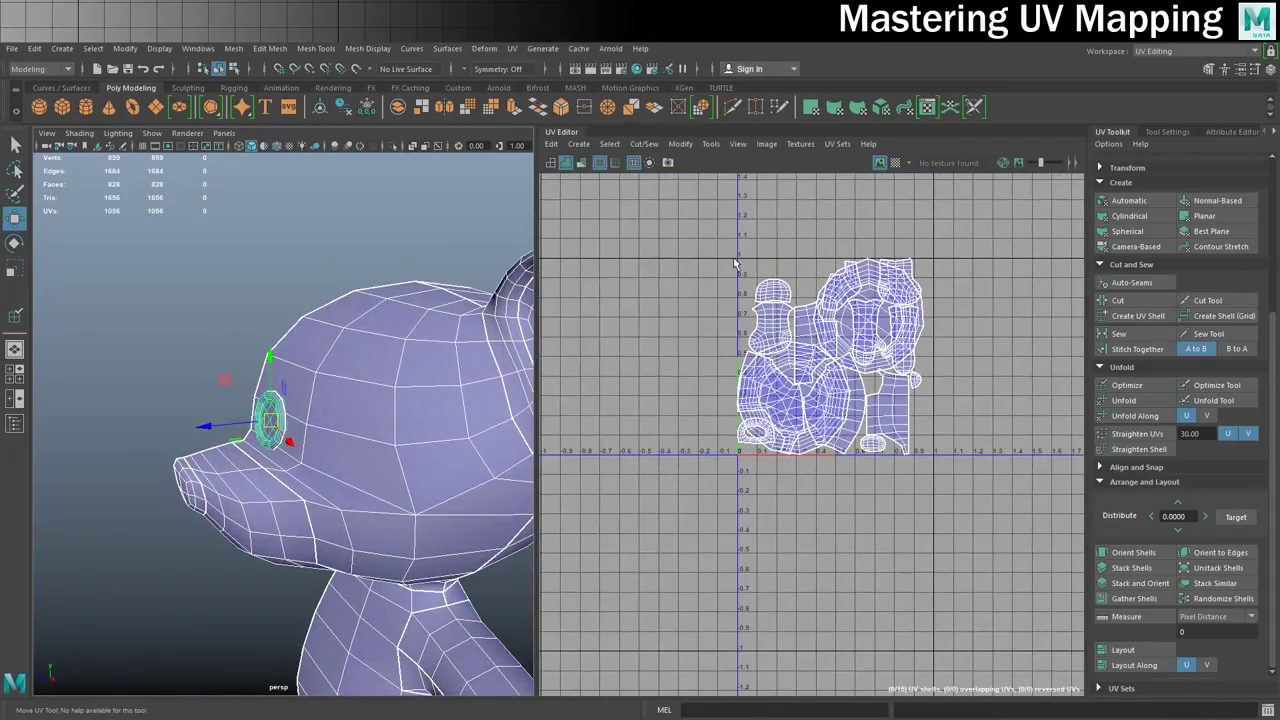
Select all UV shells of the bear and the eye and lay them out together in the 0–1 UV space.
right_click_drag(812, 308, 811, 305)
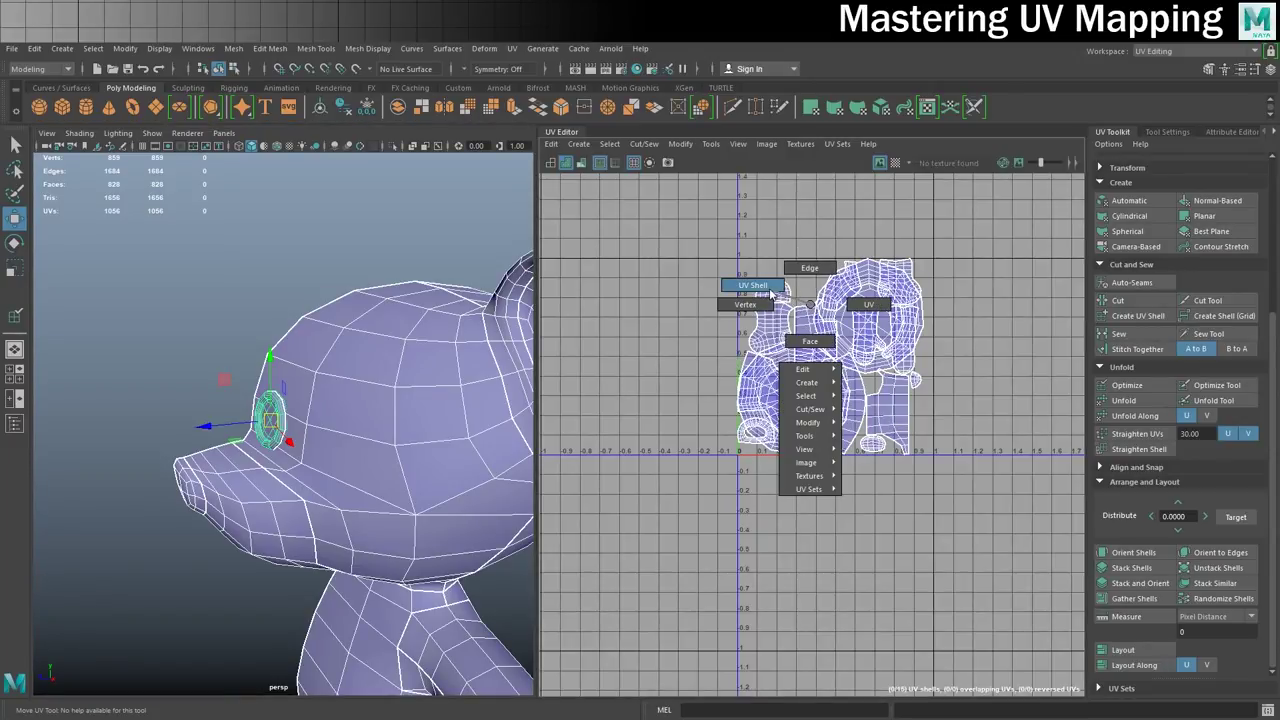
right_click_drag(771, 293, 765, 290)
left_click_drag(683, 223, 1002, 529)
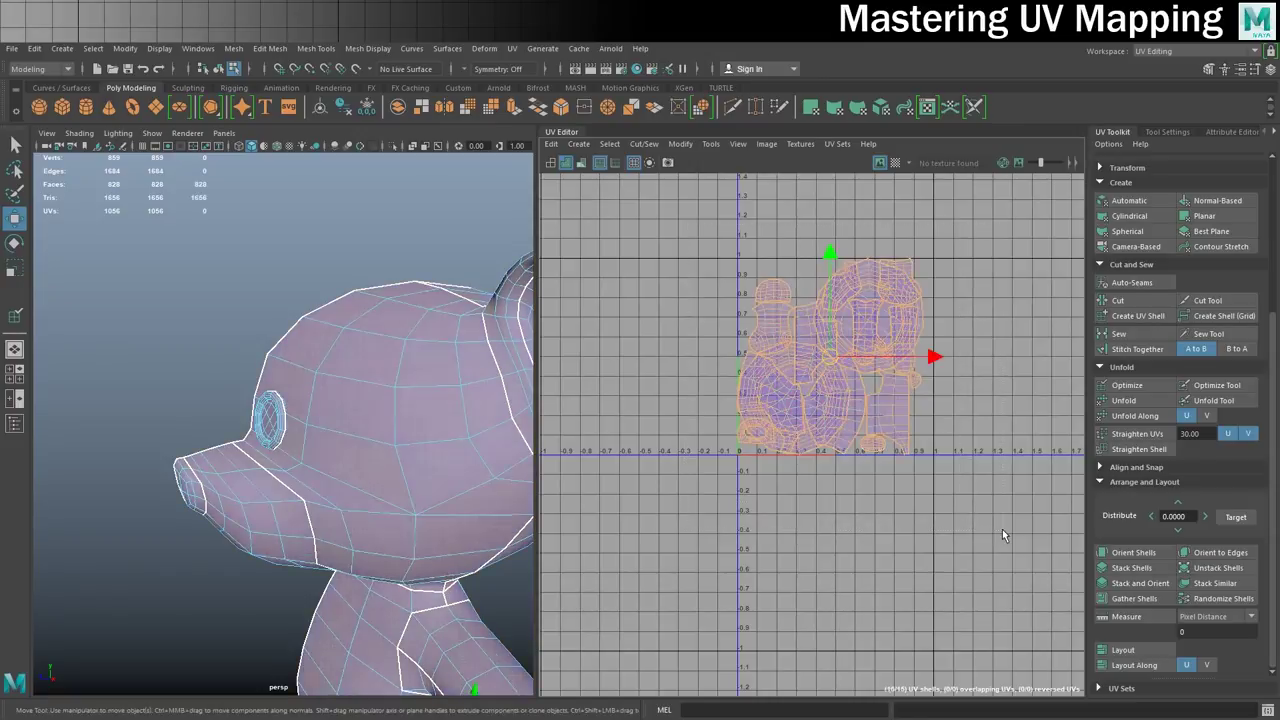
left_click(549, 144)
left_click(549, 144)
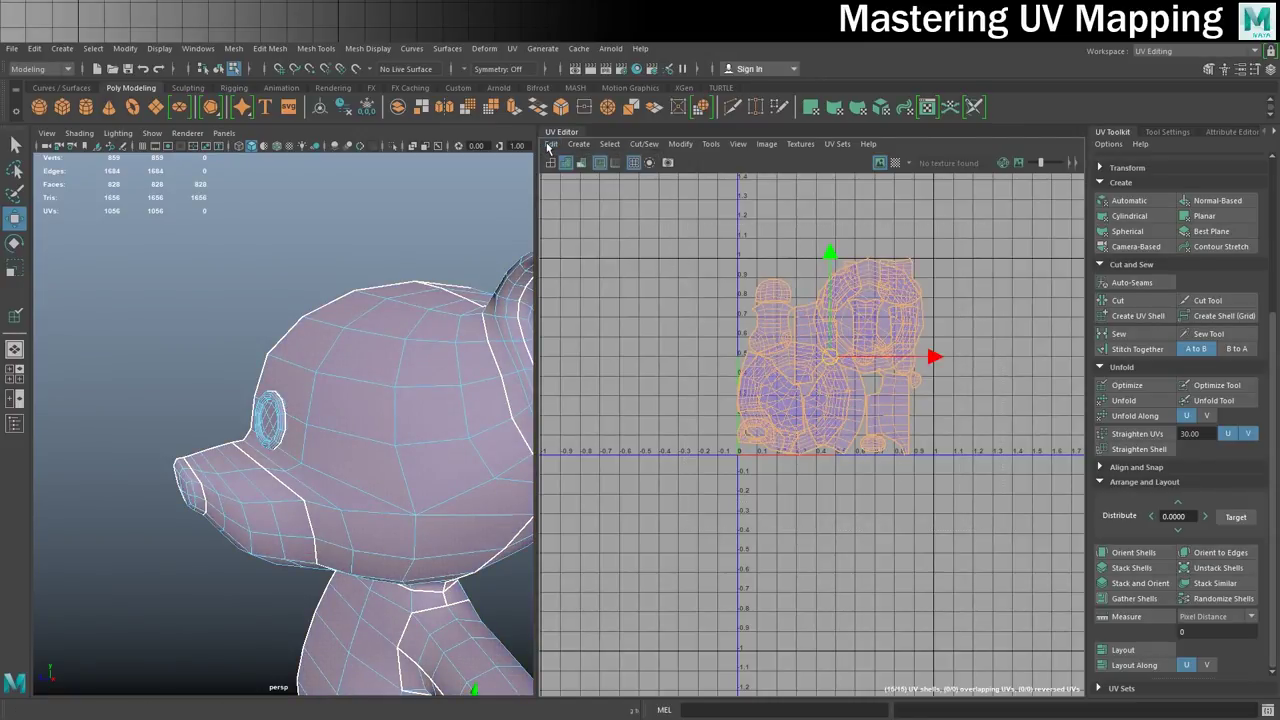
left_click(1136, 651)
scroll(889, 506, "up", 2)
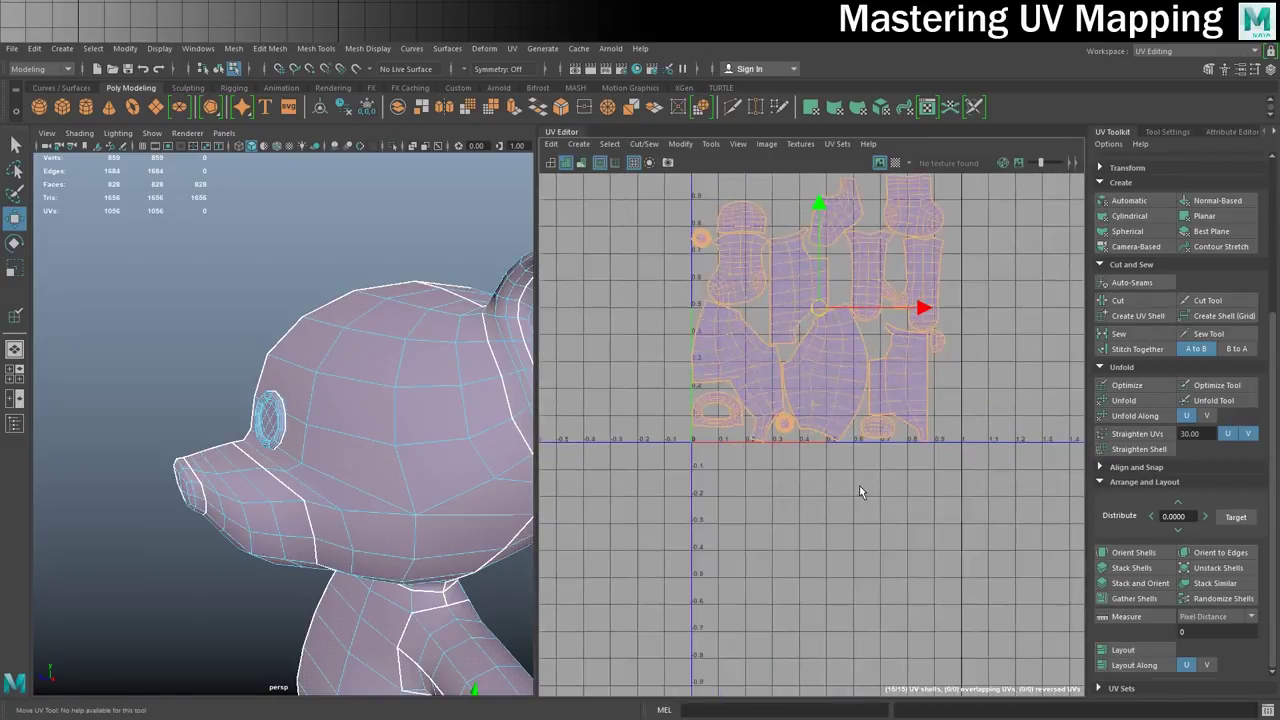
Select each of the eye's two shells in turn to check where they sit in the combined layout.
left_click(845, 440)
middle_click_drag(845, 440, 826, 500, "alt")
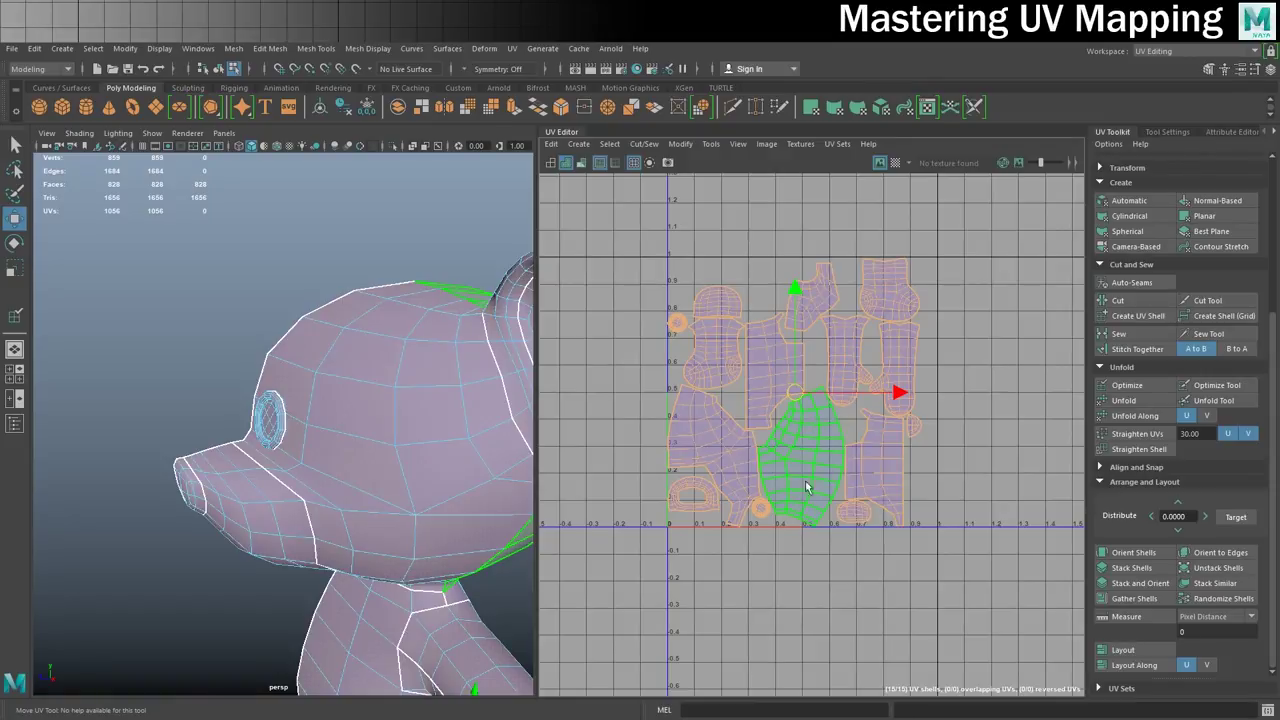
left_click(760, 515)
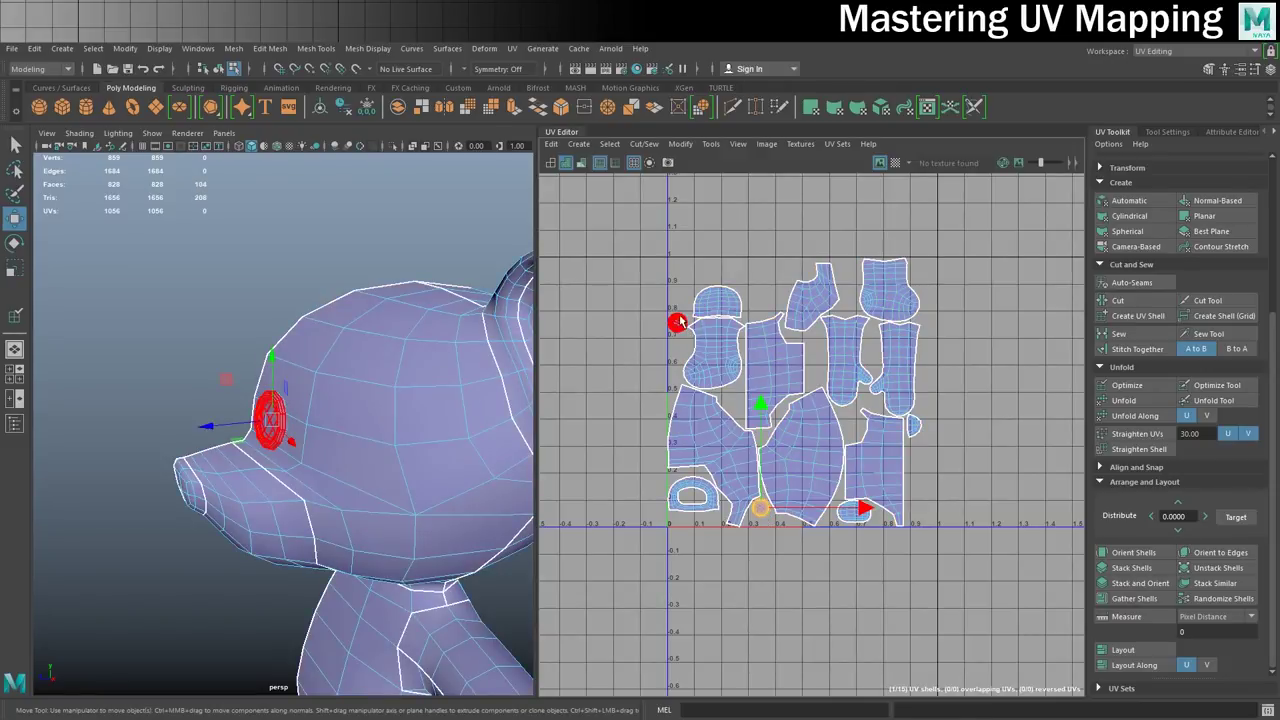
left_click(678, 322)
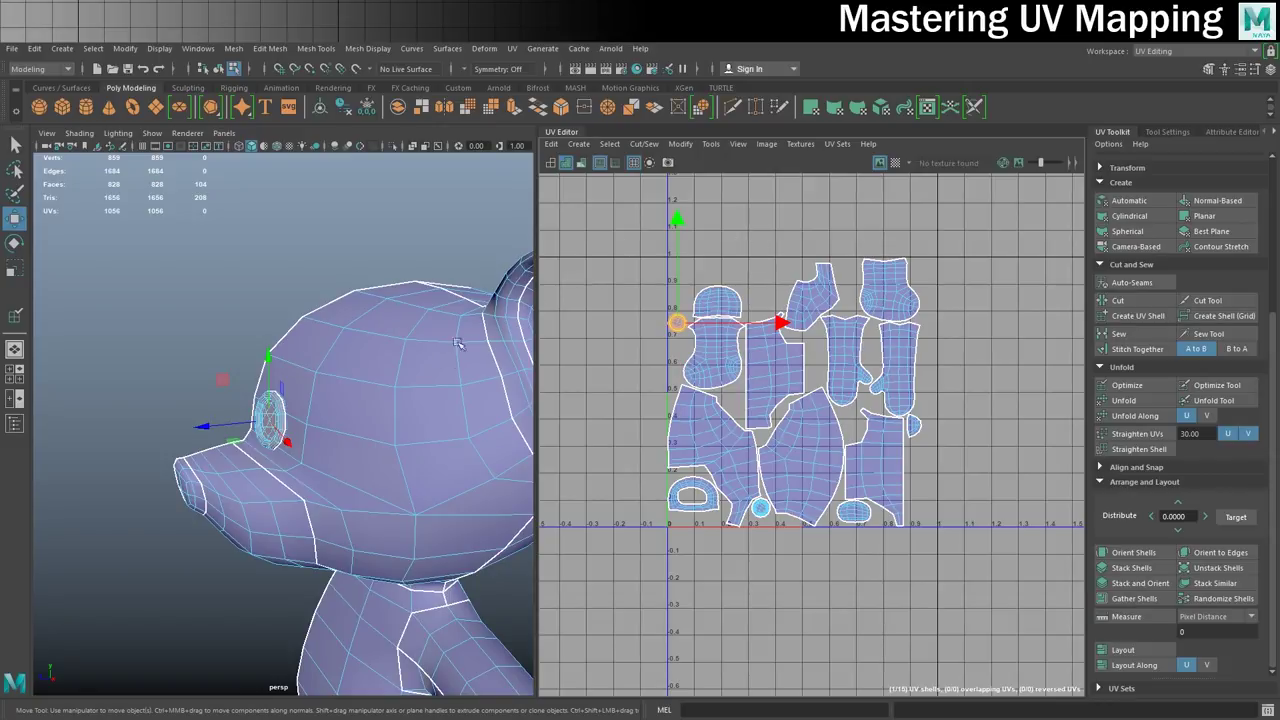
Return to object selection with only the bear's body selected, seen from the front.
scroll(523, 266, "down", 5)
scroll(523, 266, "up", 5)
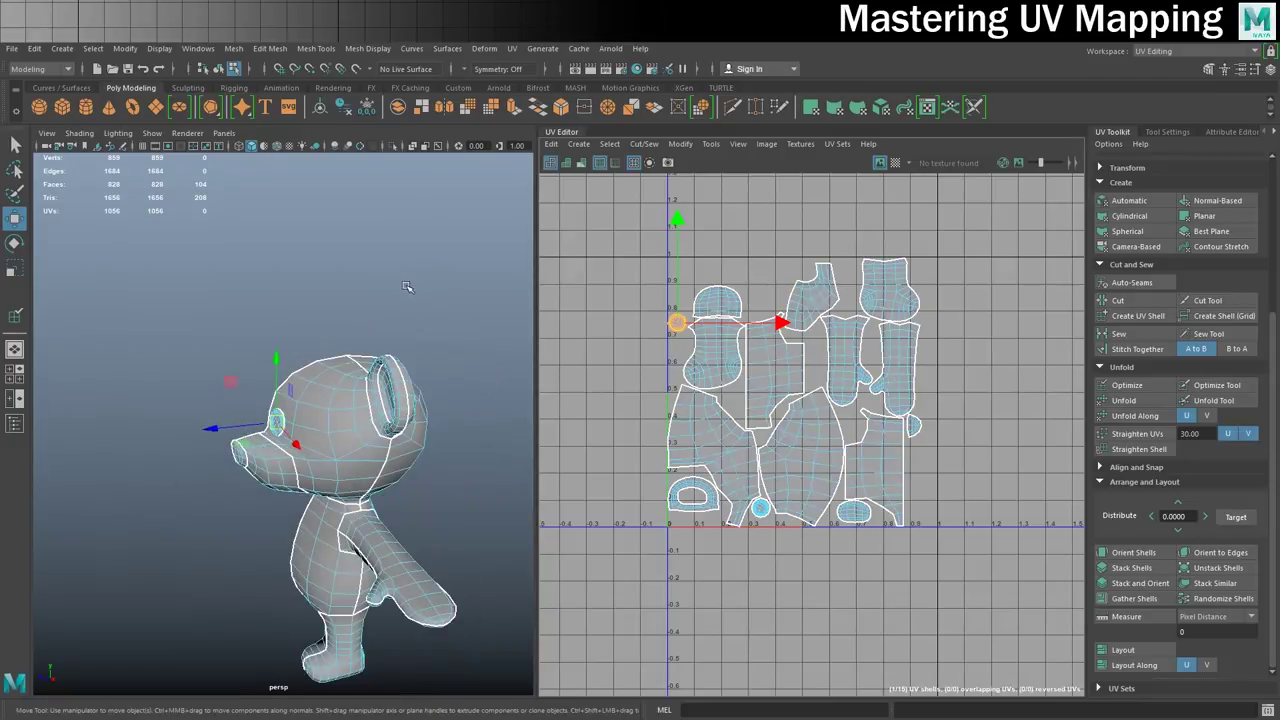
mouse_move(330, 390)
left_mouse_down("alt")
mouse_move(361, 341)
mouse_move(327, 349)
left_mouse_up("alt")
right_click_drag(327, 349, 392, 330)
left_click_drag(263, 404, 366, 388, "alt")
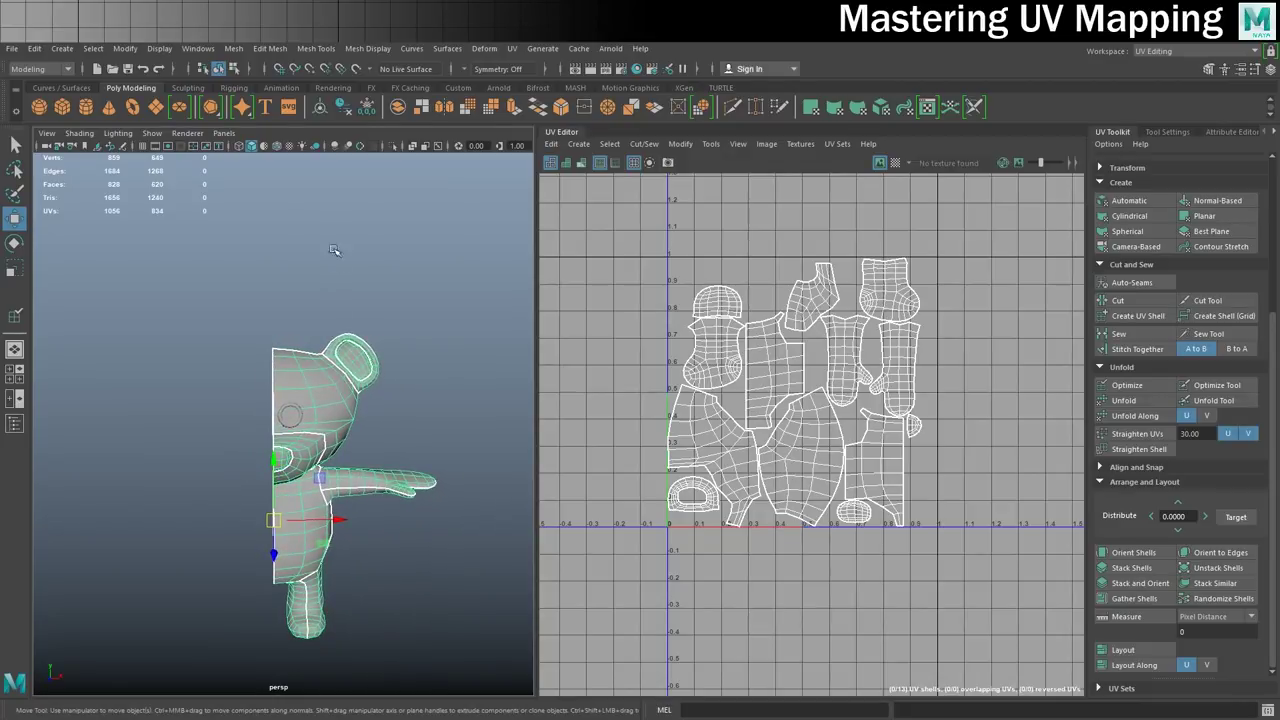
Mirror the body across the world X axis in the negative direction, merging border vertices with Flip UVs off, and clear the selection.
left_click(233, 48)
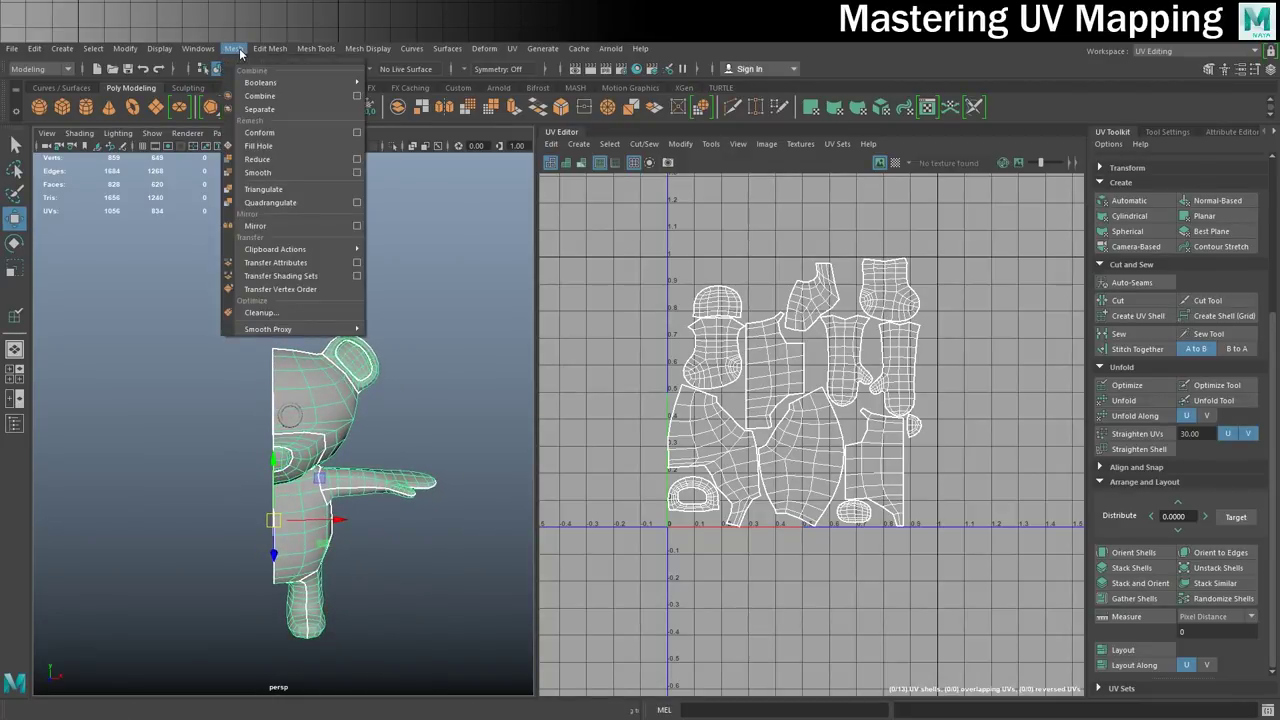
left_click(356, 226)
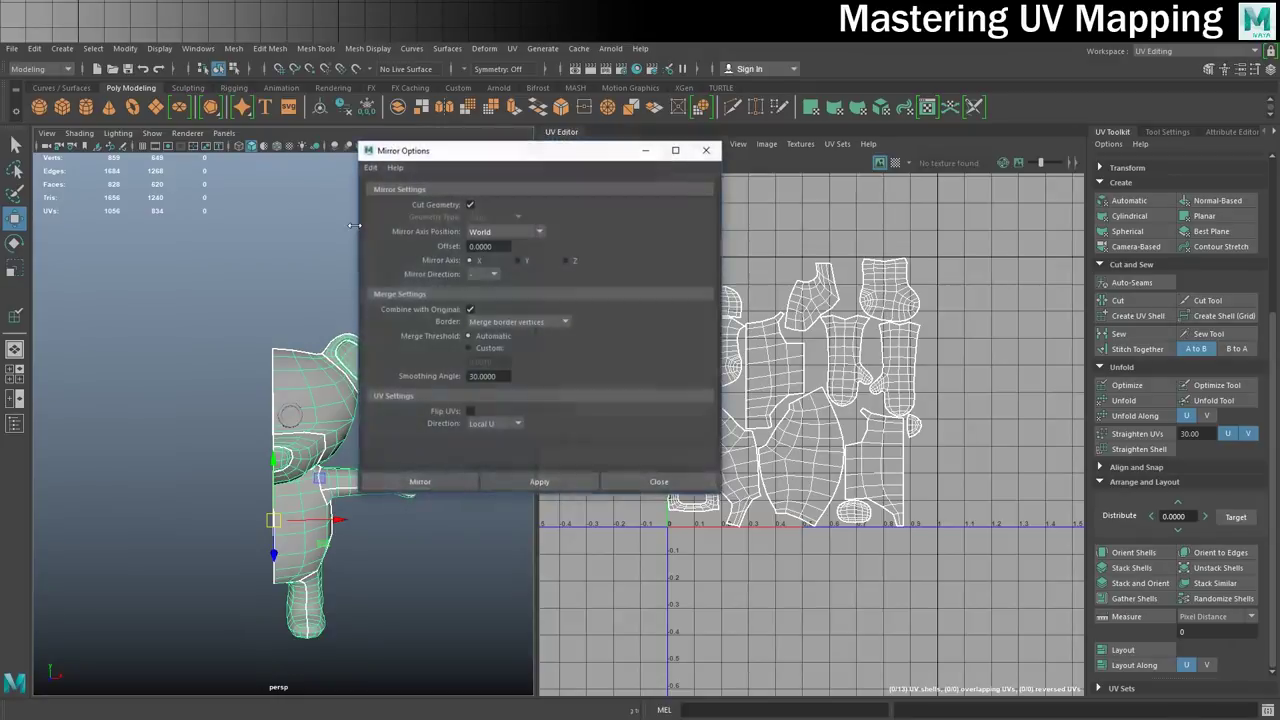
left_click_drag(520, 158, 620, 152)
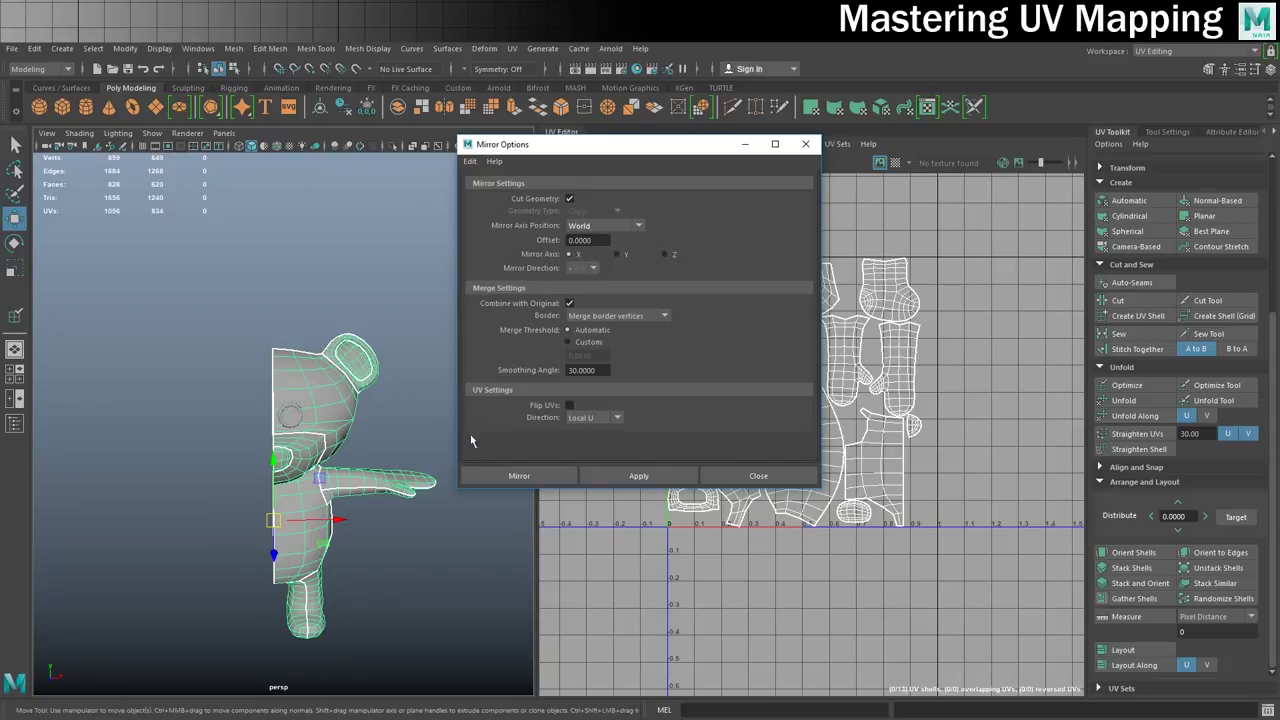
left_click(525, 479)
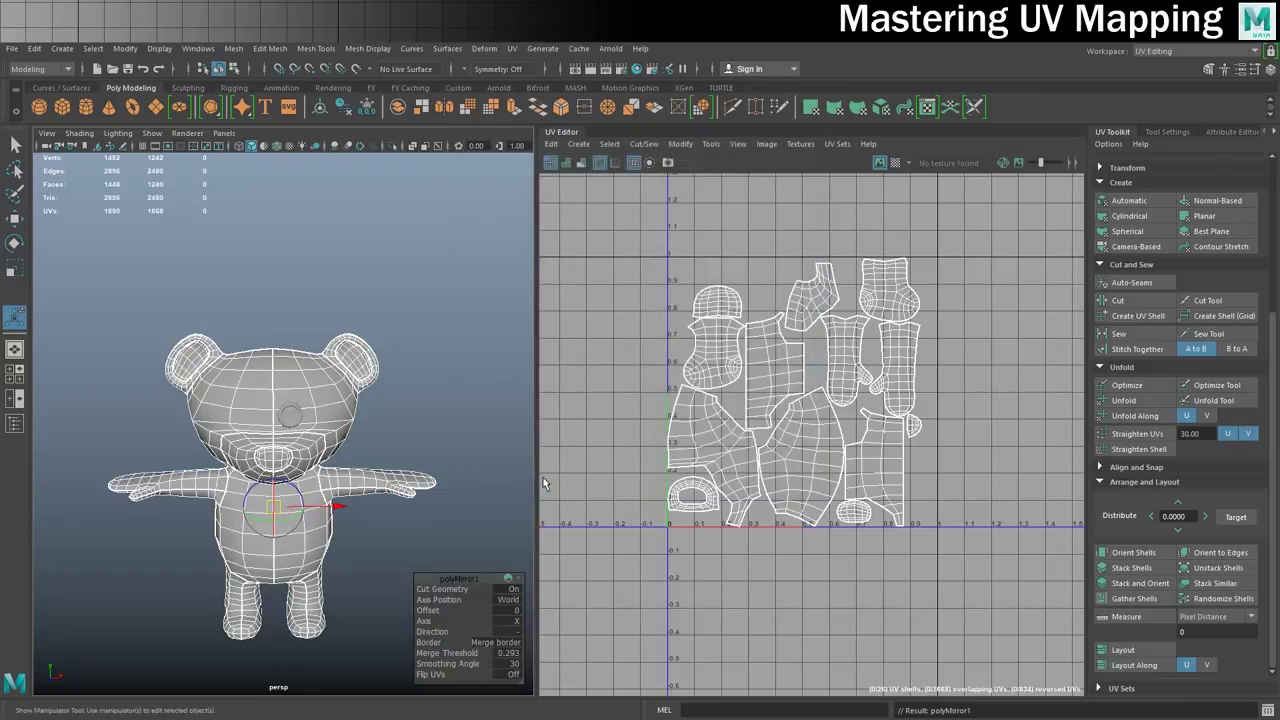
left_click(467, 360)
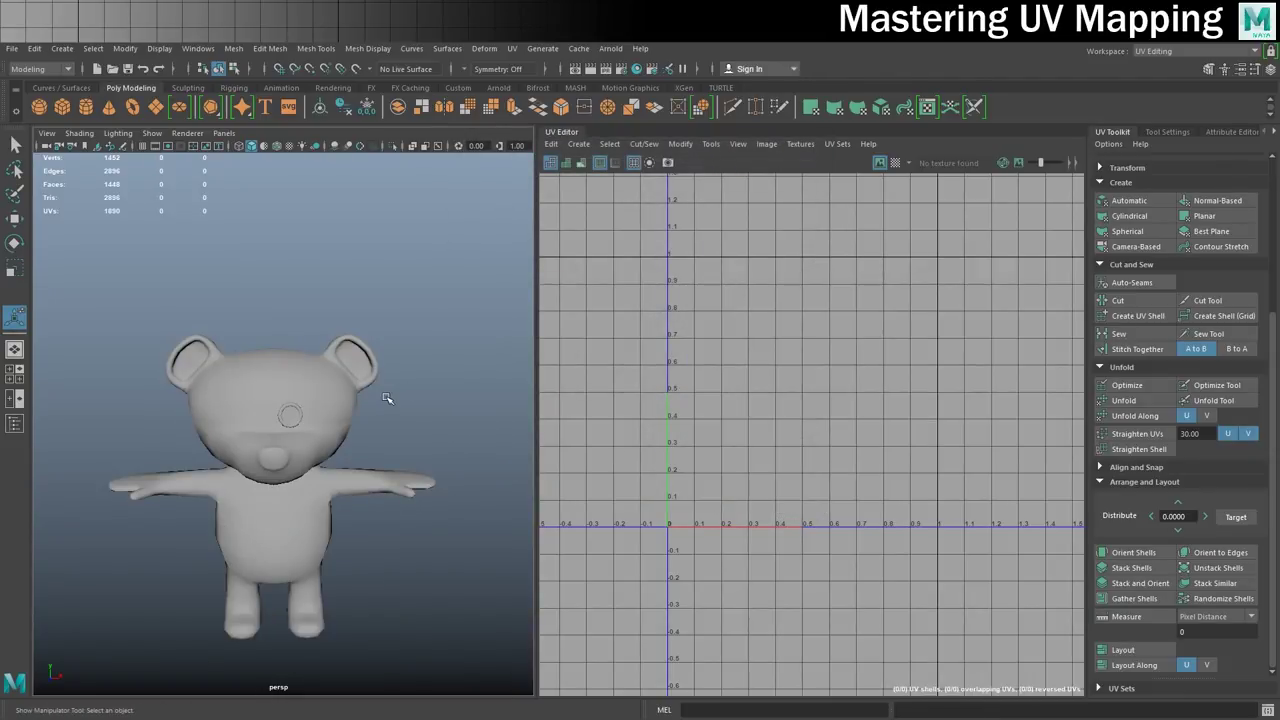
Duplicate the bear's eye in place and show its transform values.
left_click_drag(353, 397, 274, 415, "alt")
scroll(298, 401, "up", 5)
left_click(273, 416)
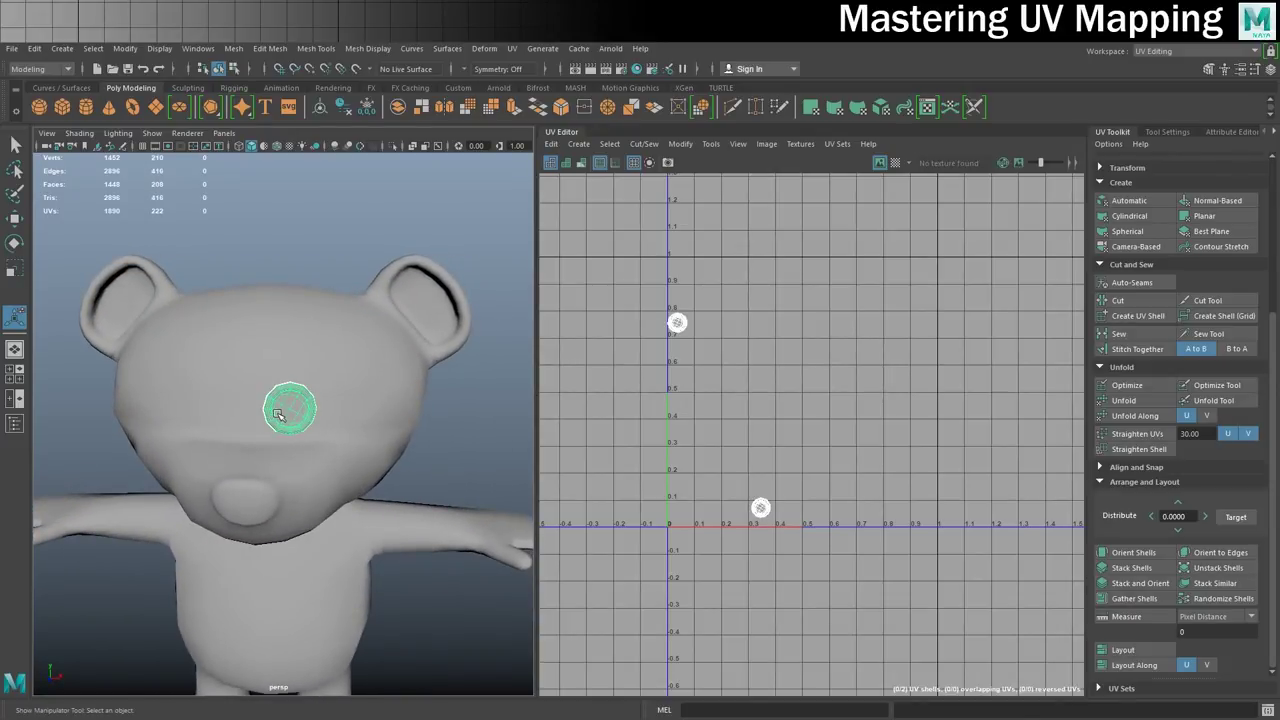
key("ctrl+a")
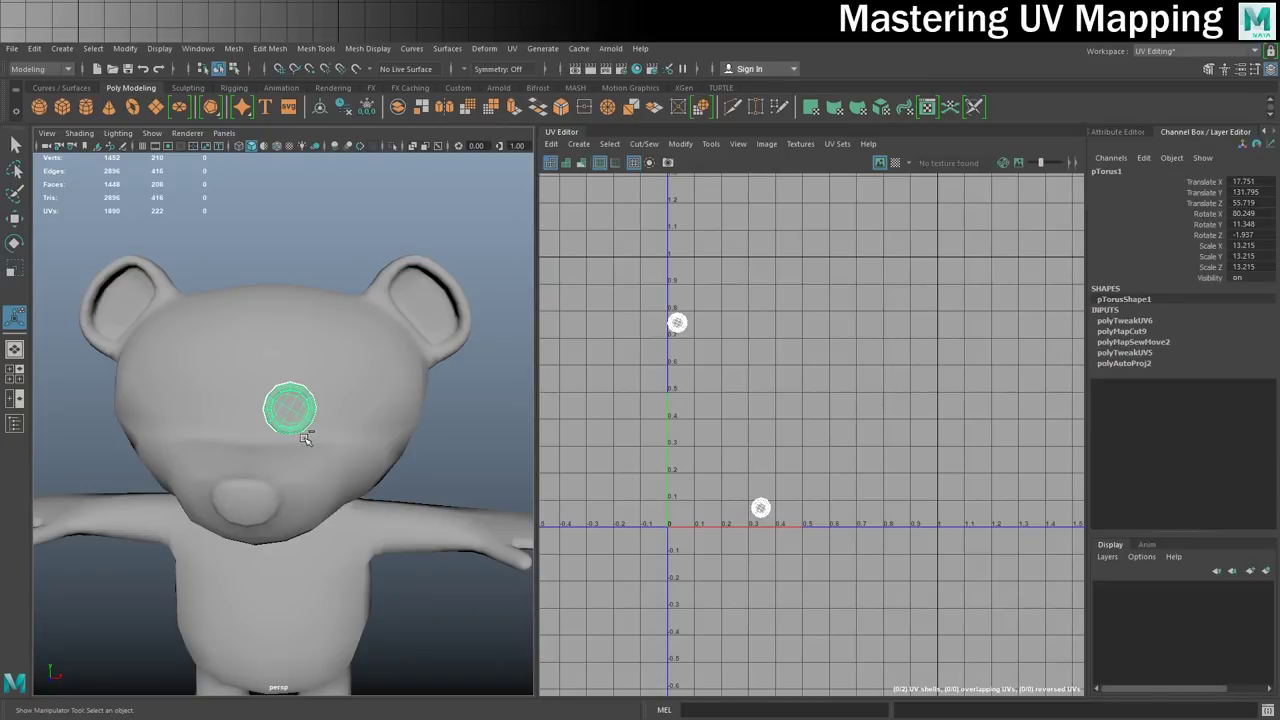
key("ctrl+d")
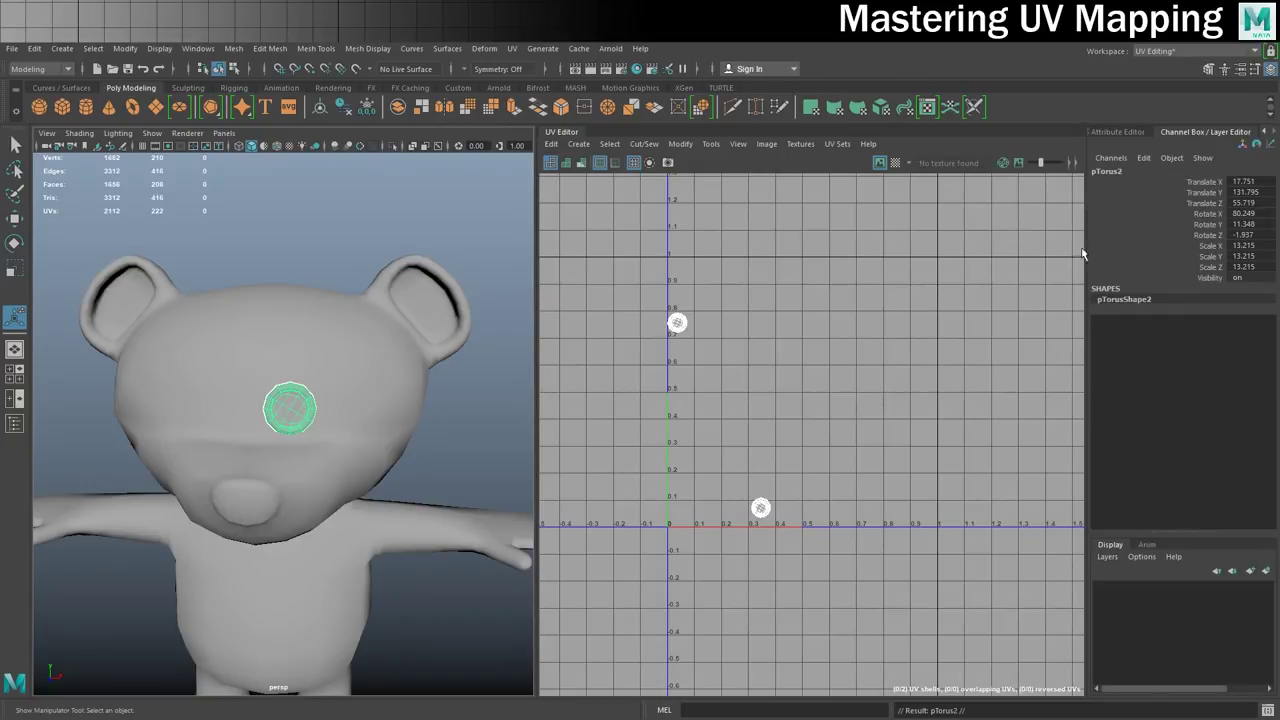
Set the duplicated eye's Translate X to -17.751 to place it on the opposite side of the face.
double_click(1245, 181)
left_click(1249, 181)
key("Return")
double_click(1247, 182)
left_click(1247, 182)
type("-")
key("Return")
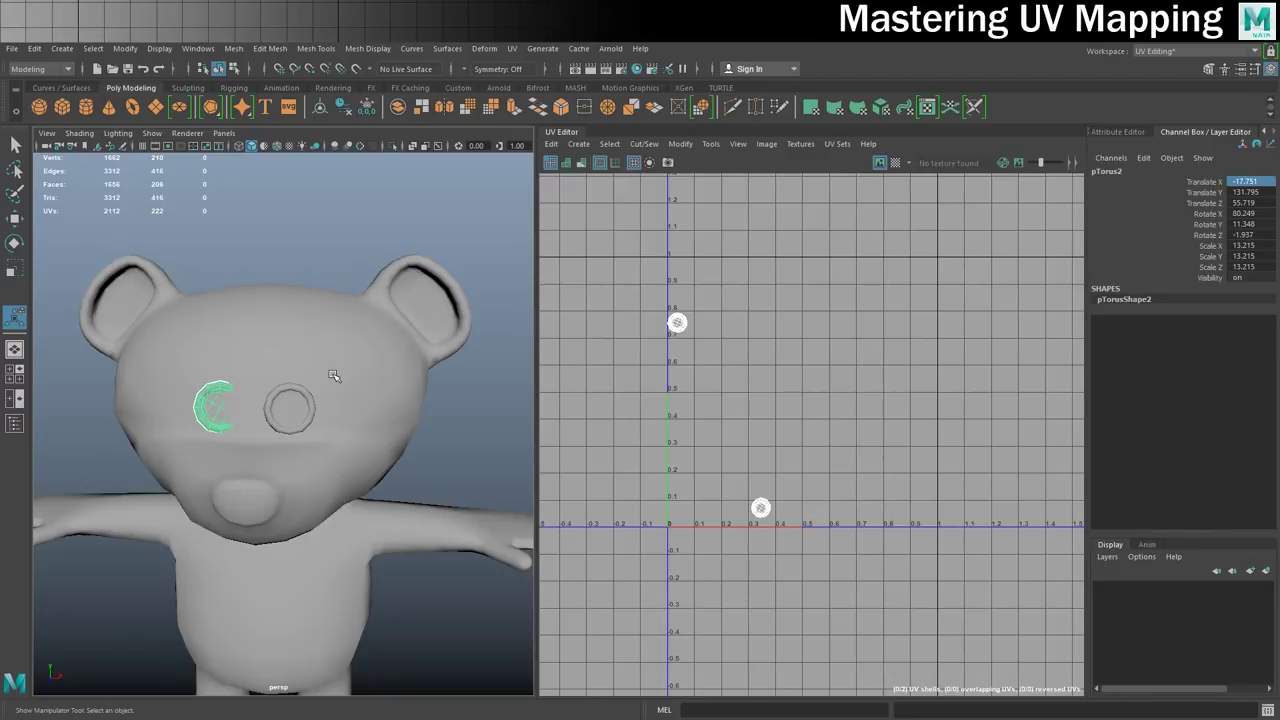
Set the duplicated eye's Rotate Y to -11.348 so it follows the curve of the head, and check its fit.
left_click_drag(122, 366, 246, 402, "alt")
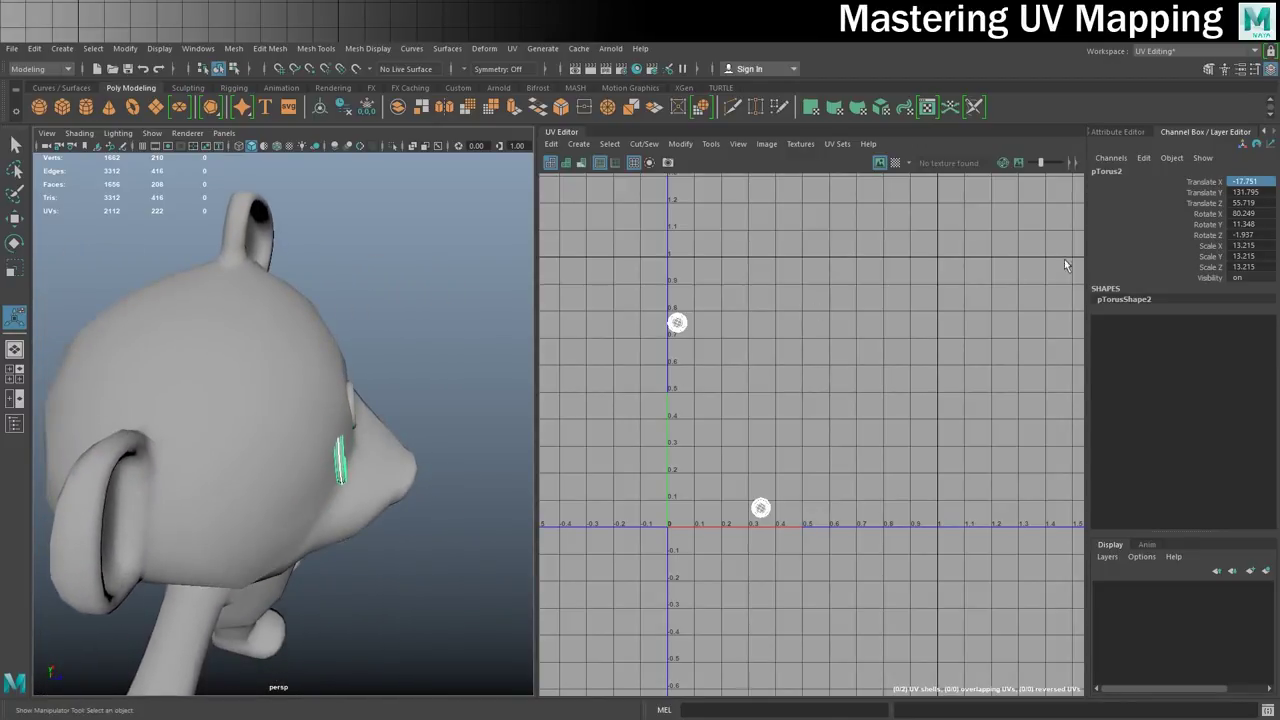
double_click(1238, 192)
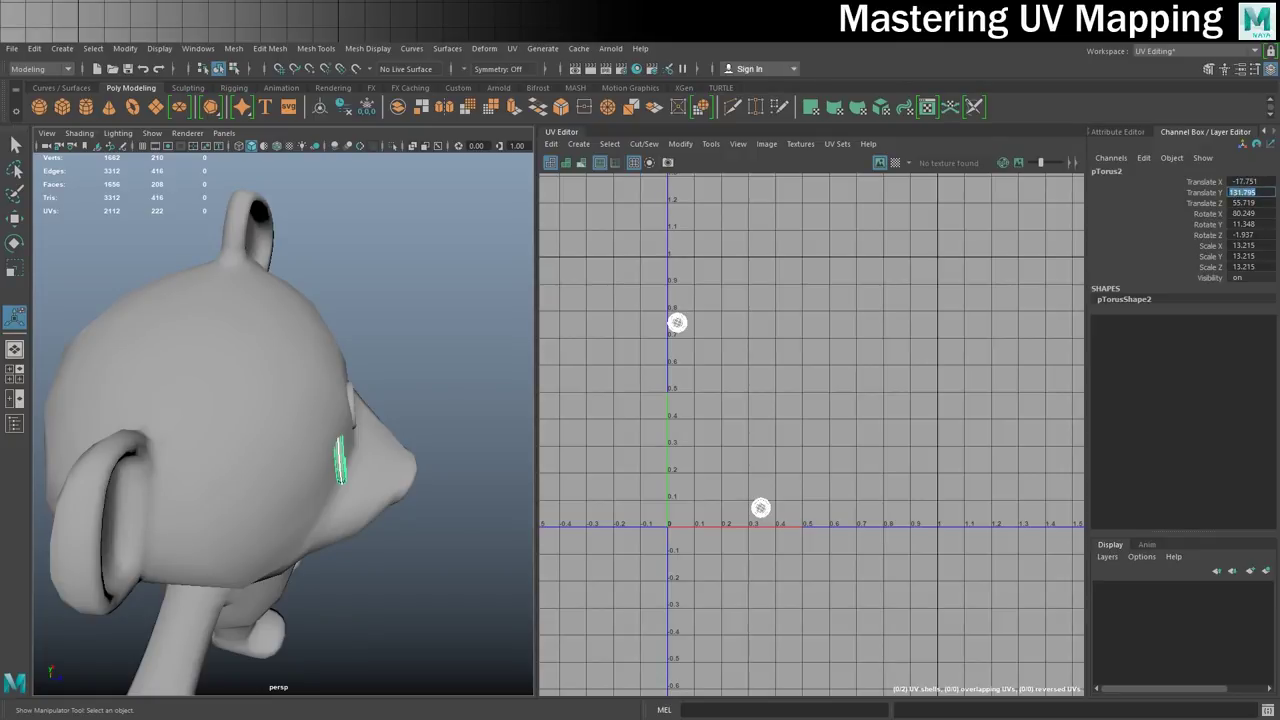
double_click(1250, 225)
type("-")
key("Return")
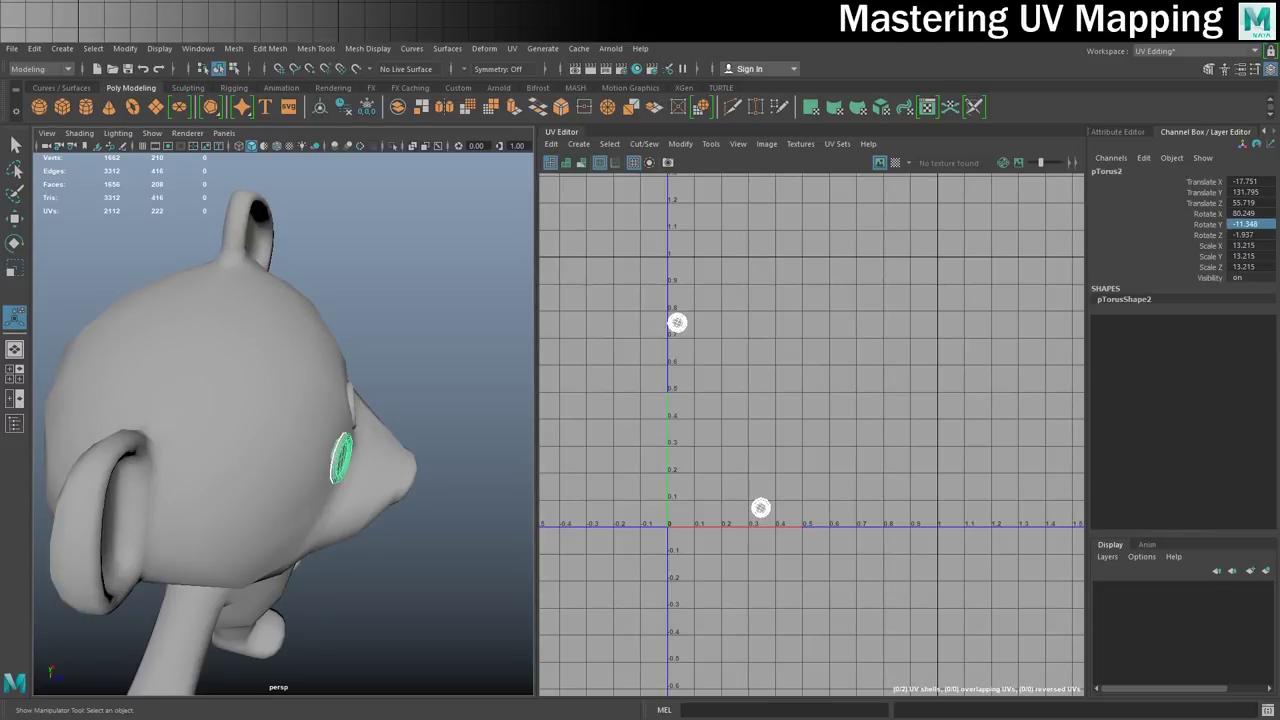
left_click_drag(306, 489, 166, 433, "alt")
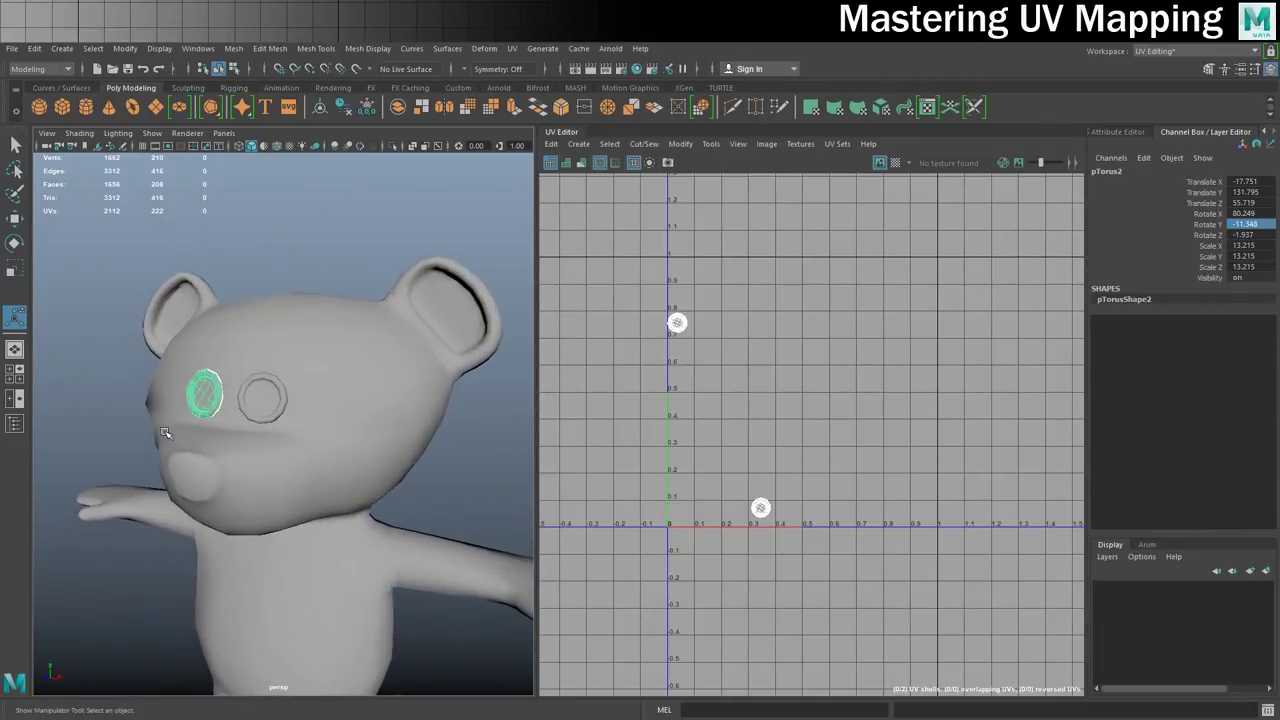
Select the body and both eyes and shade their UV shells to inspect the overlapping mirrored layout.
left_click(468, 446)
scroll(468, 446, "down", 4)
left_click_drag(149, 294, 430, 616)
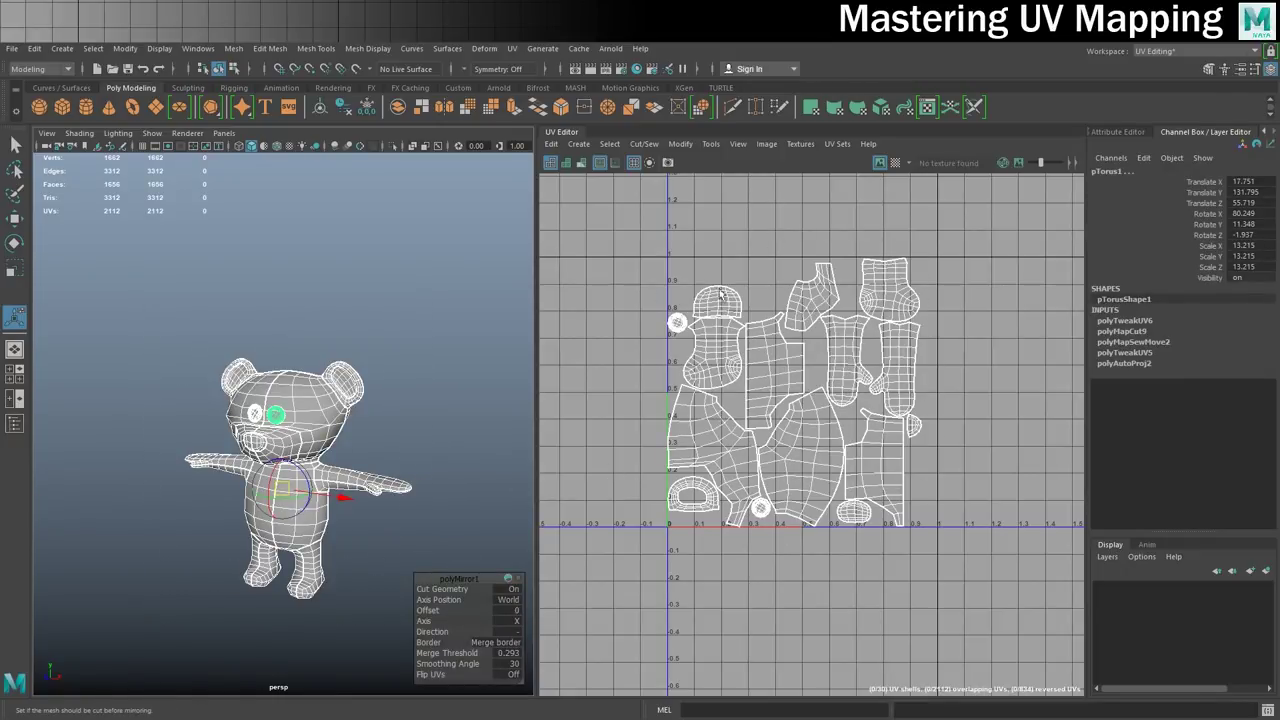
left_click(553, 166)
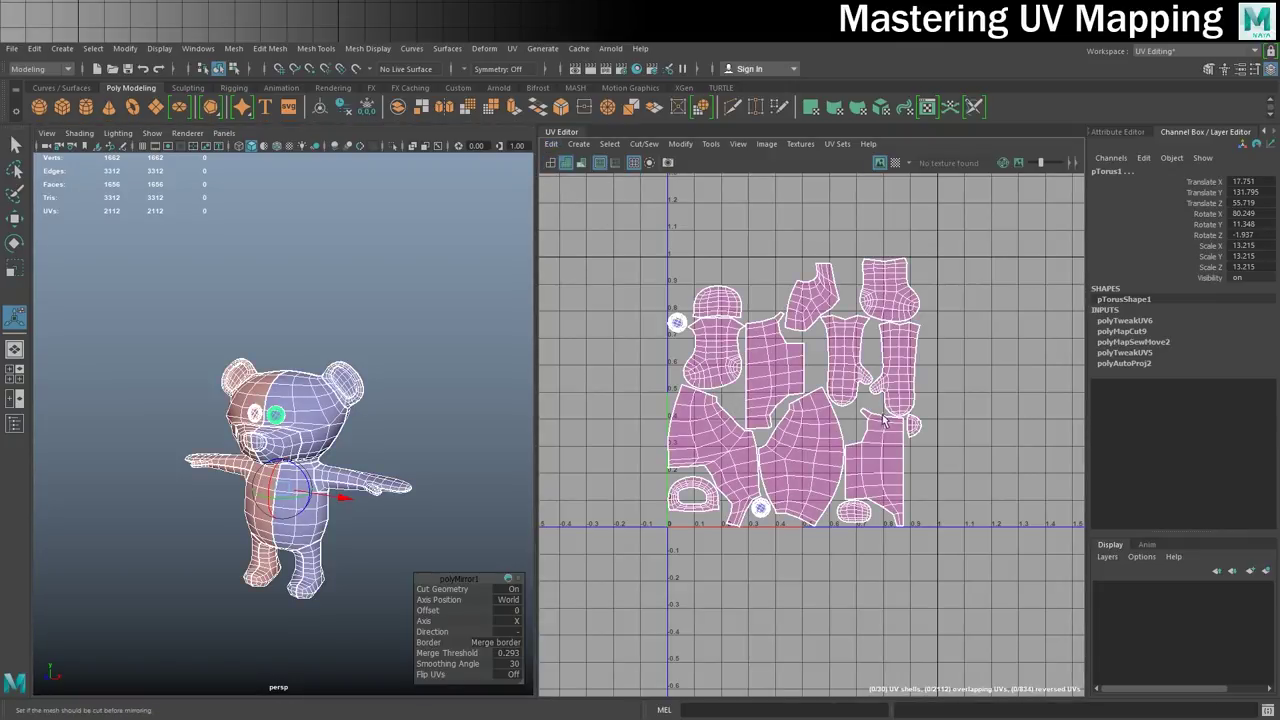
scroll(880, 410, "up", 4)
middle_click_drag(880, 410, 950, 407, "alt")
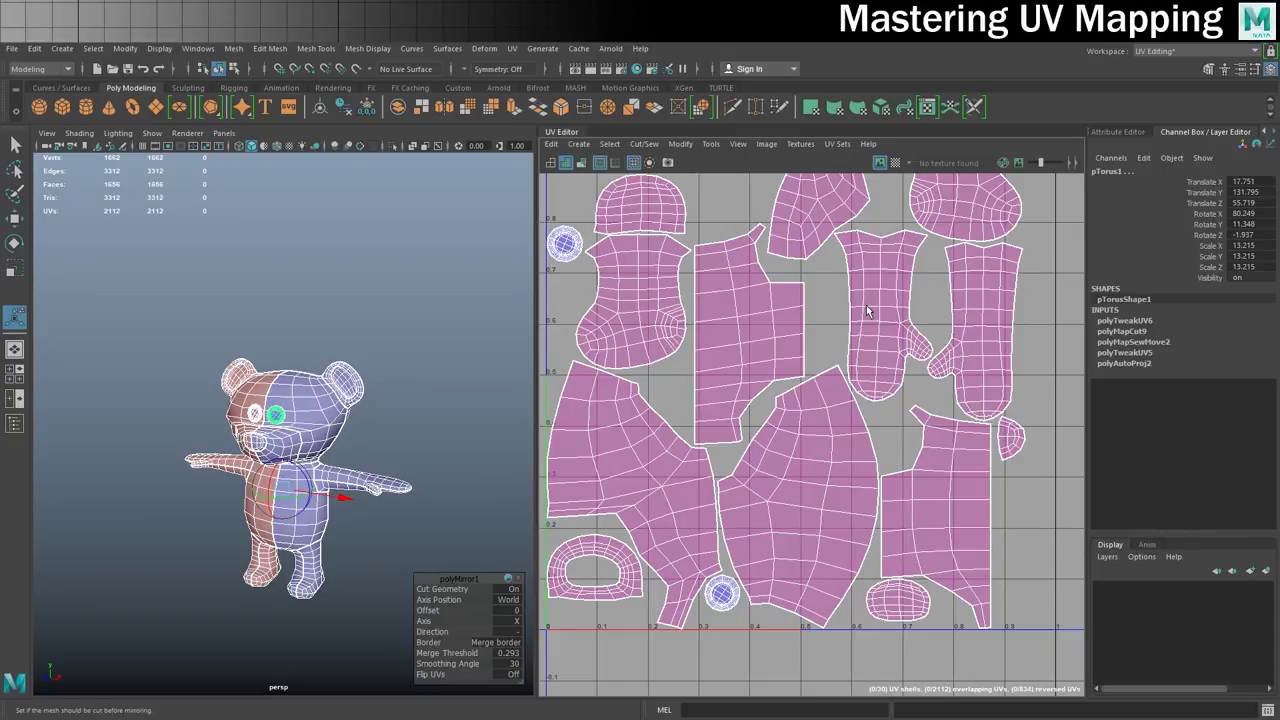
Export the selected bear and eyes as an FBX file named BearforSP in the project's scenes folder.
left_click(12, 48)
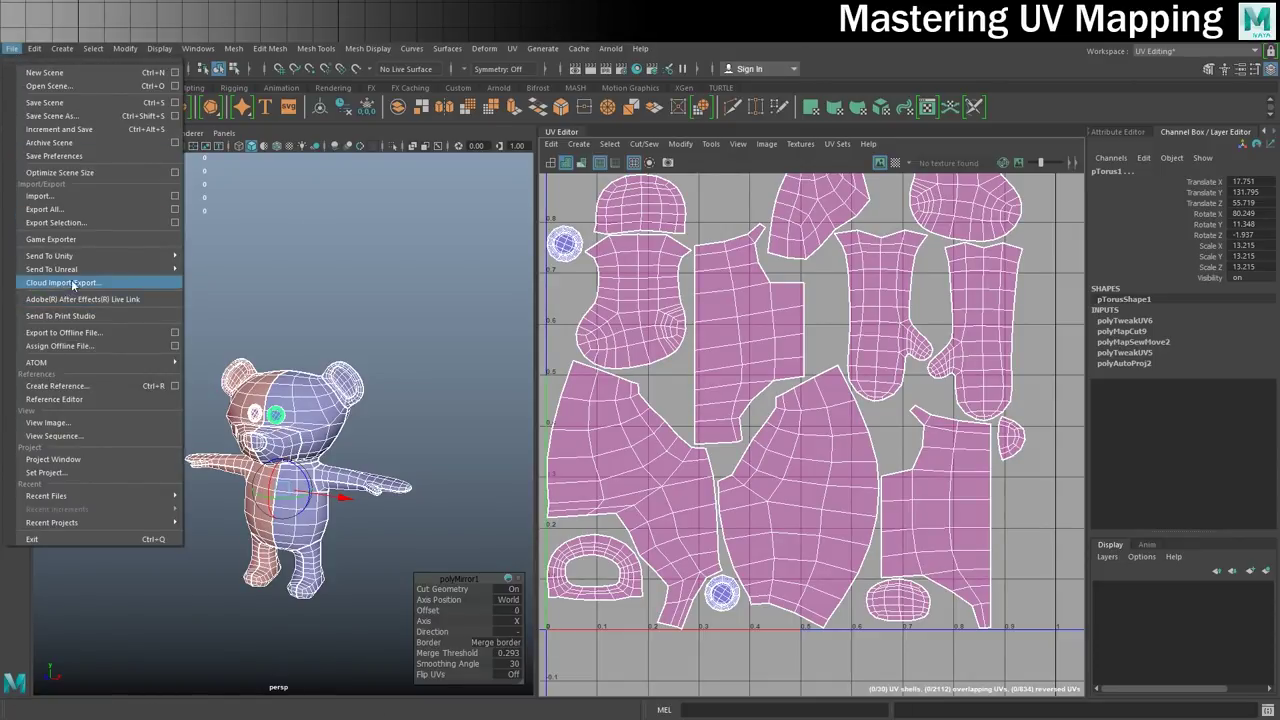
left_click(50, 222)
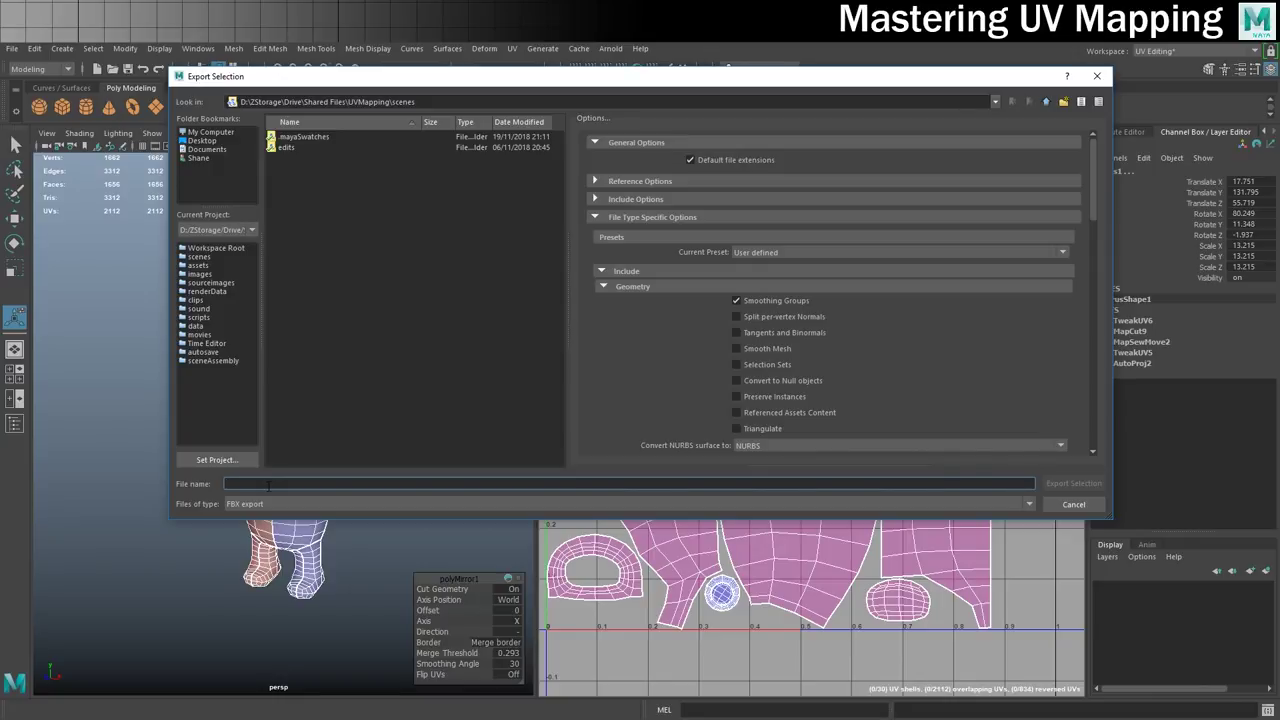
type("Bear")
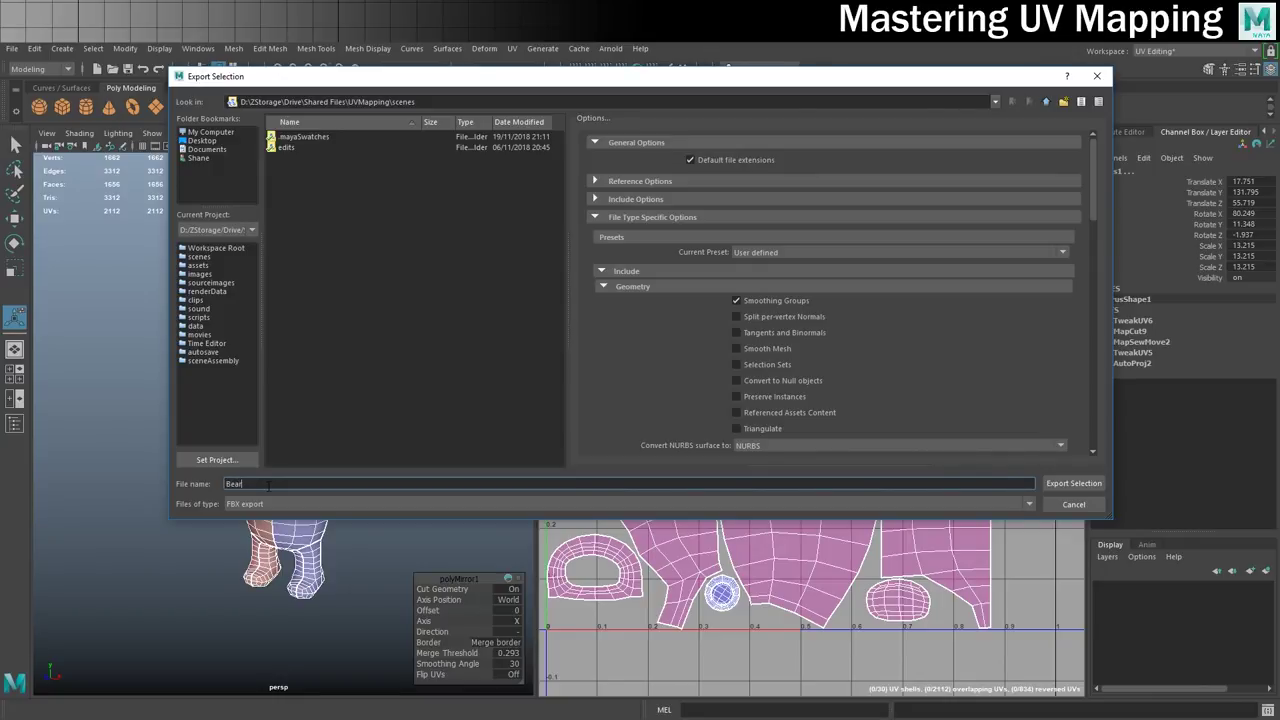
type("forSP")
left_click(1074, 484)
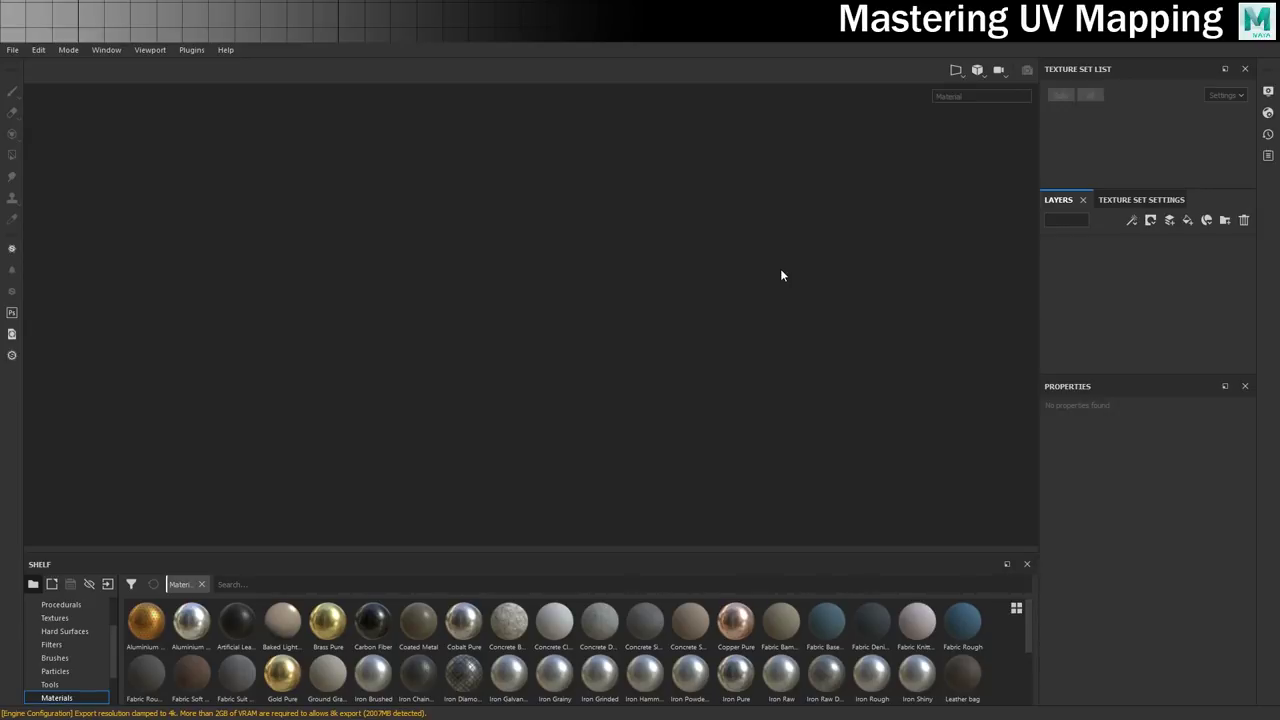
In Substance Painter, show the 3D and 2D views side by side and create a new project from BearforSP.fbx.
left_click(956, 70)
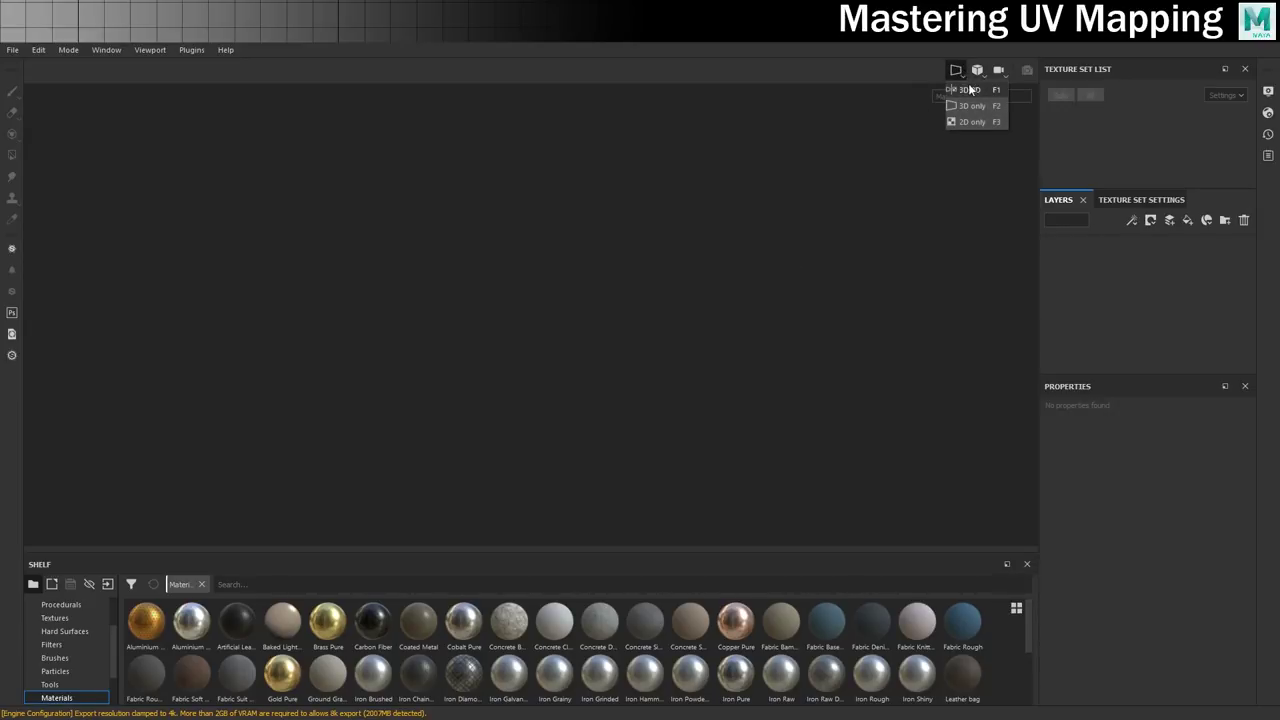
left_click(968, 90)
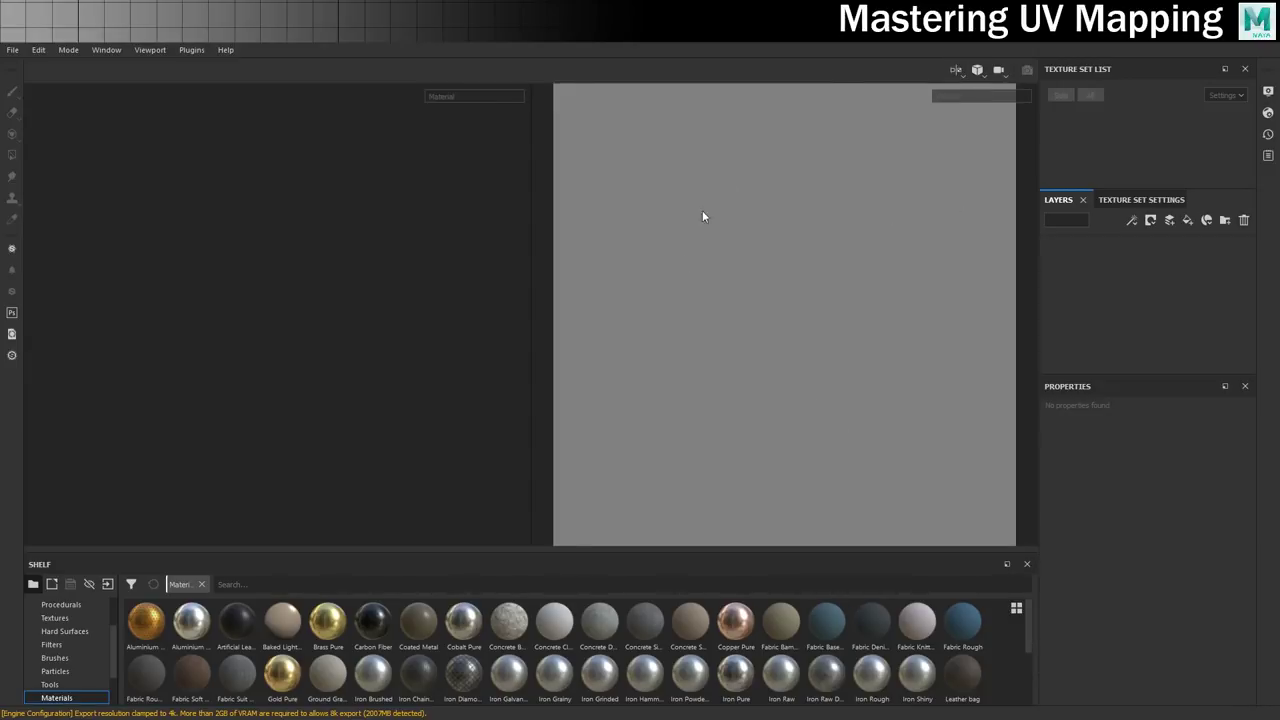
left_click(13, 49)
left_click(26, 71)
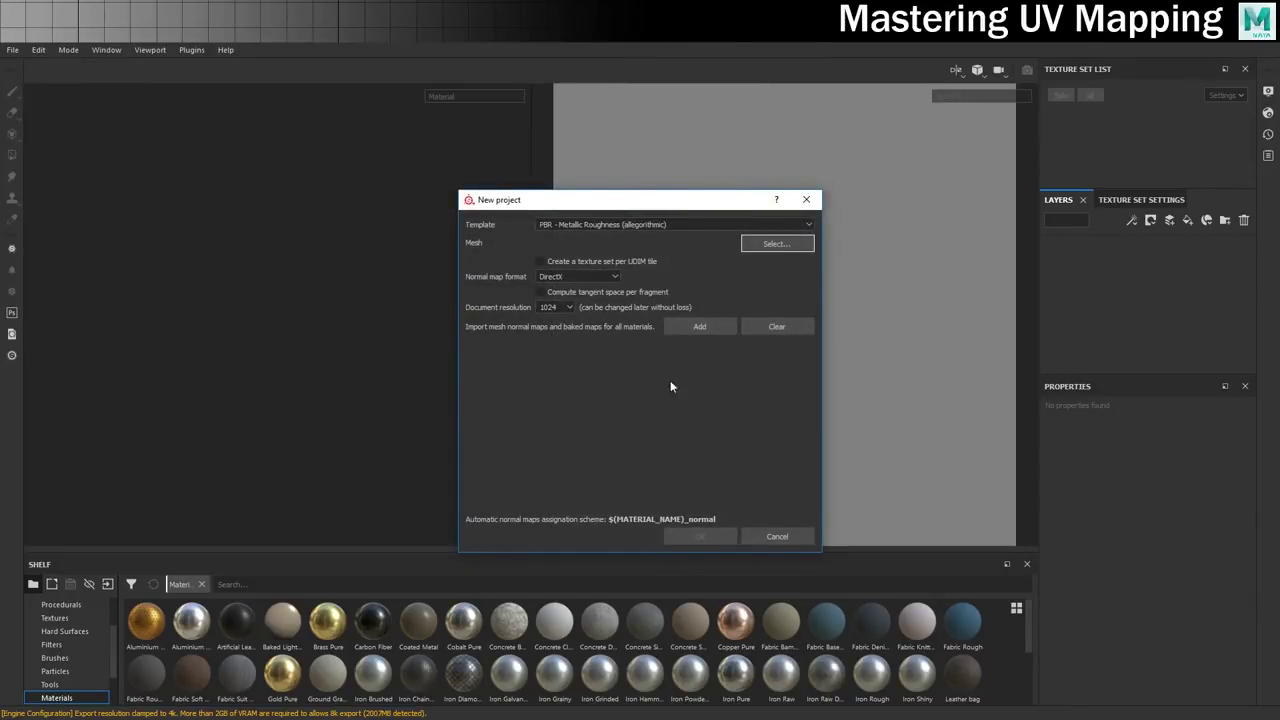
left_click(780, 246)
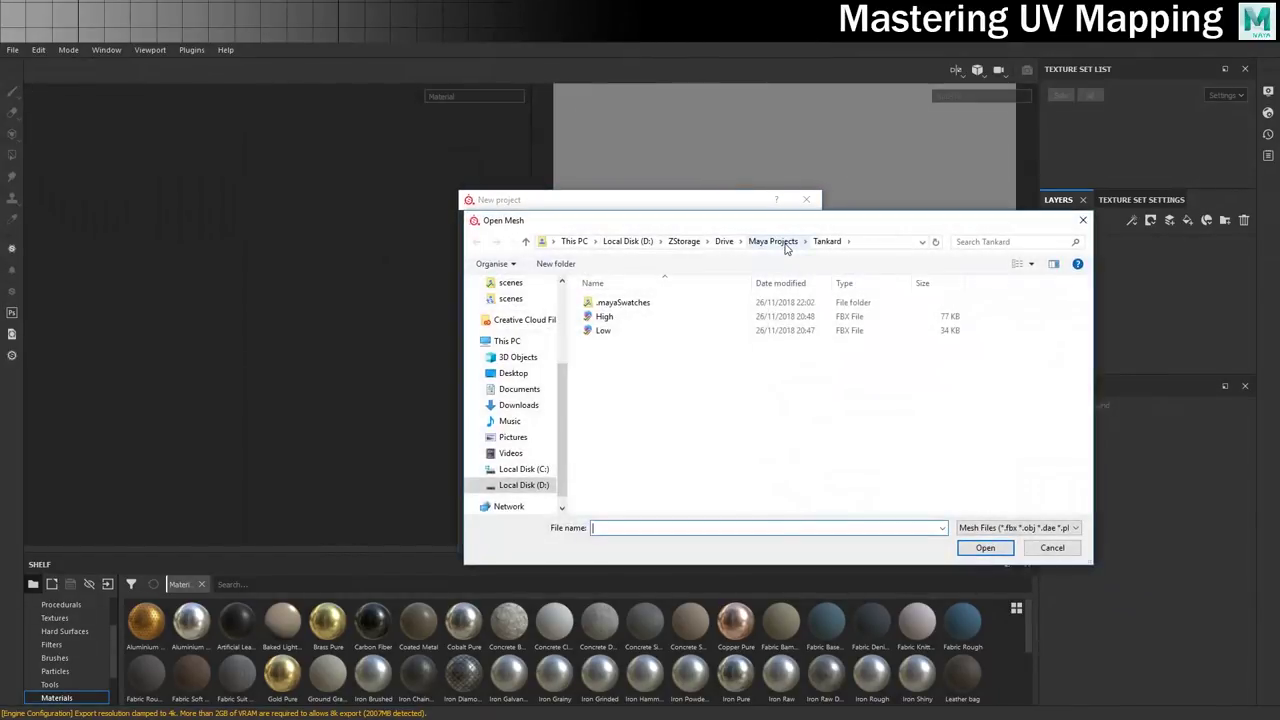
double_click(617, 345)
double_click(620, 428)
left_click(614, 333)
left_click(984, 548)
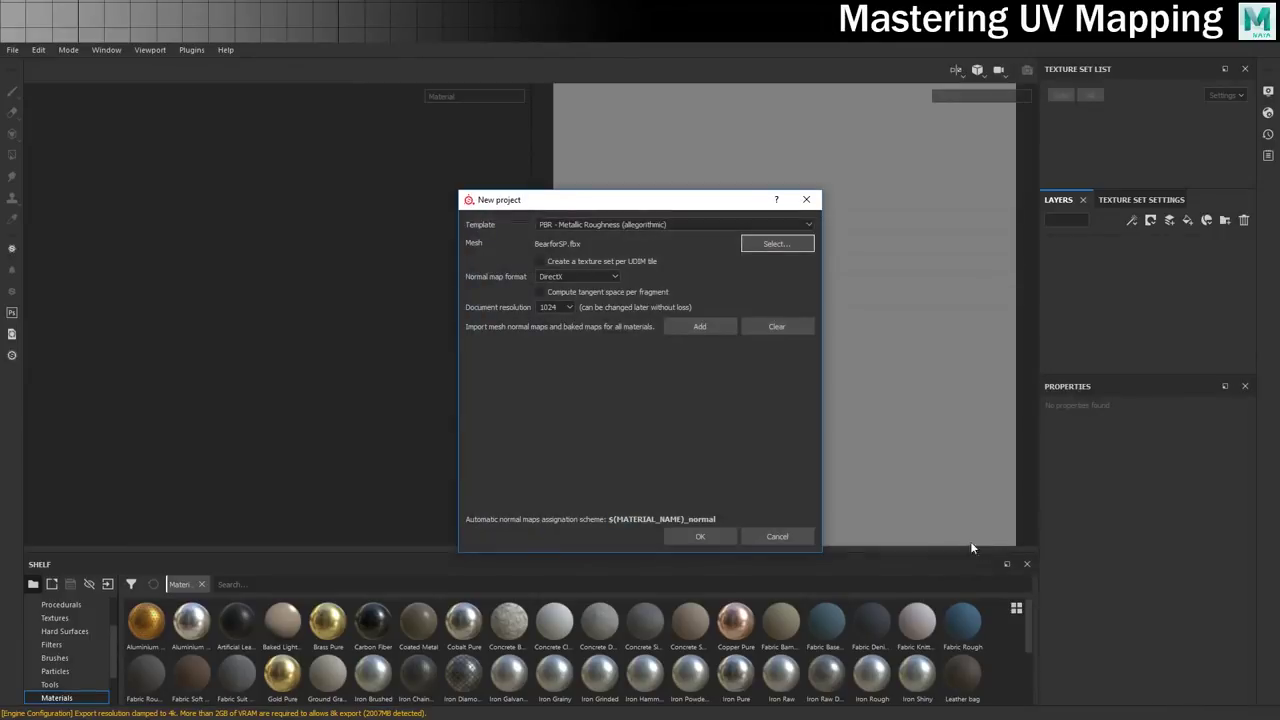
left_click(701, 536)
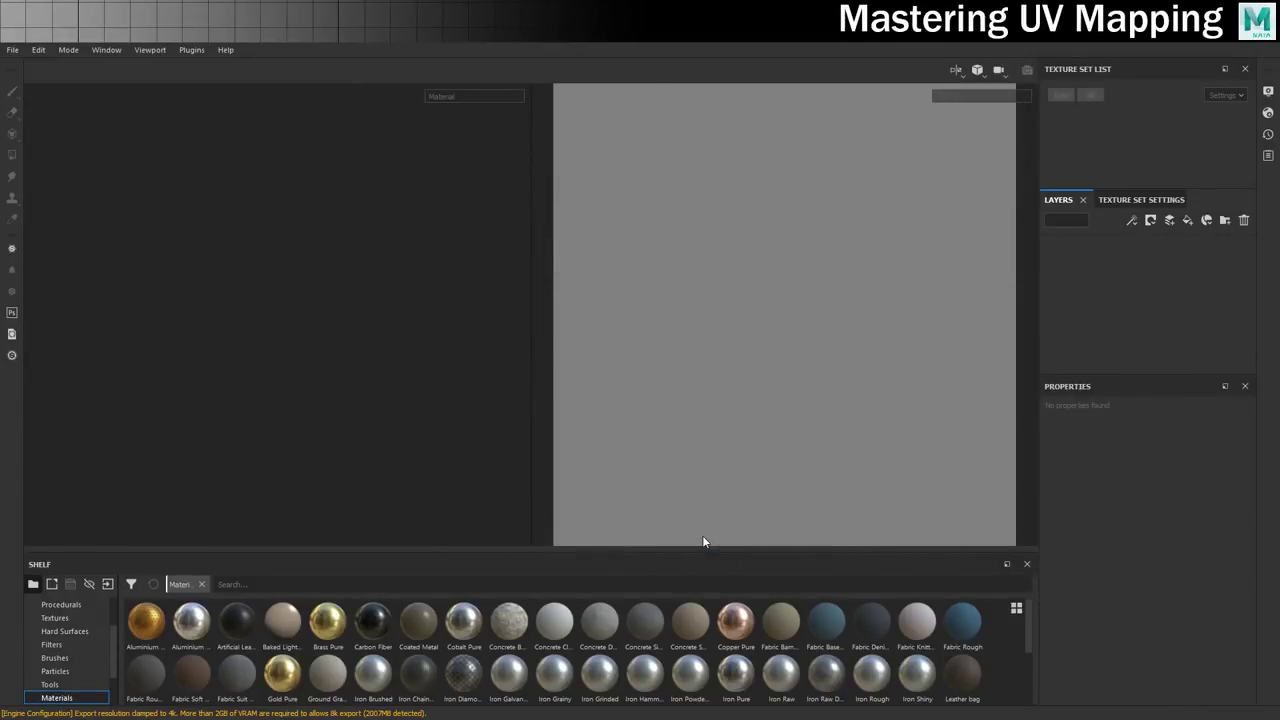
Frame the whole bear and its UV layout, and bake the lambert1 mesh maps at 1024 output size.
left_click_drag(337, 346, 383, 310, "alt")
middle_click_drag(396, 334, 383, 305, "alt")
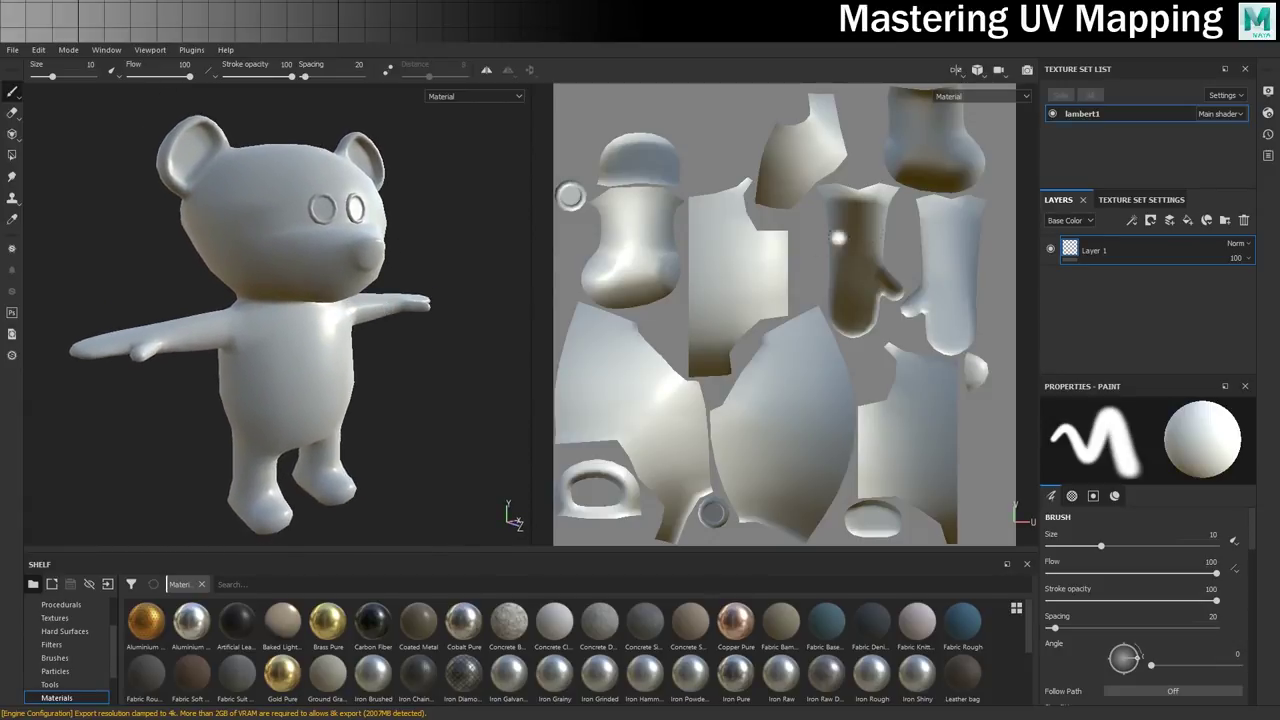
scroll(886, 291, "down", 1)
scroll(886, 291, "down", 2)
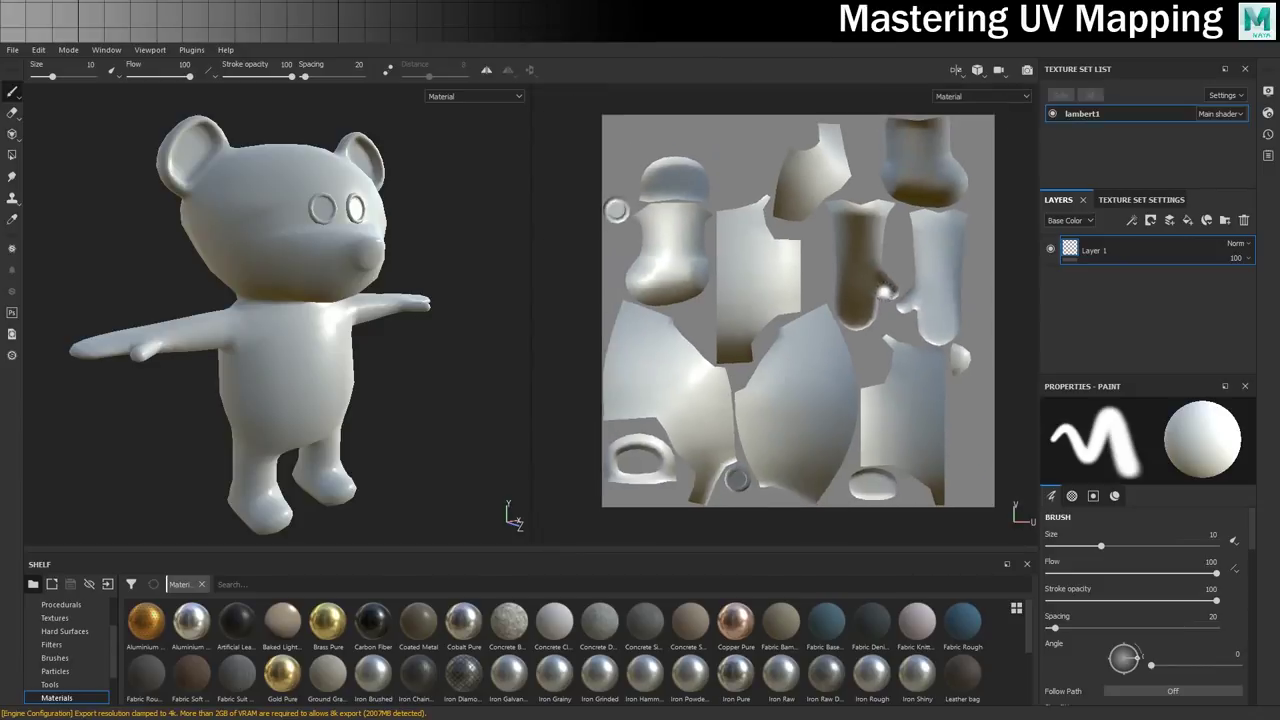
left_click(1158, 201)
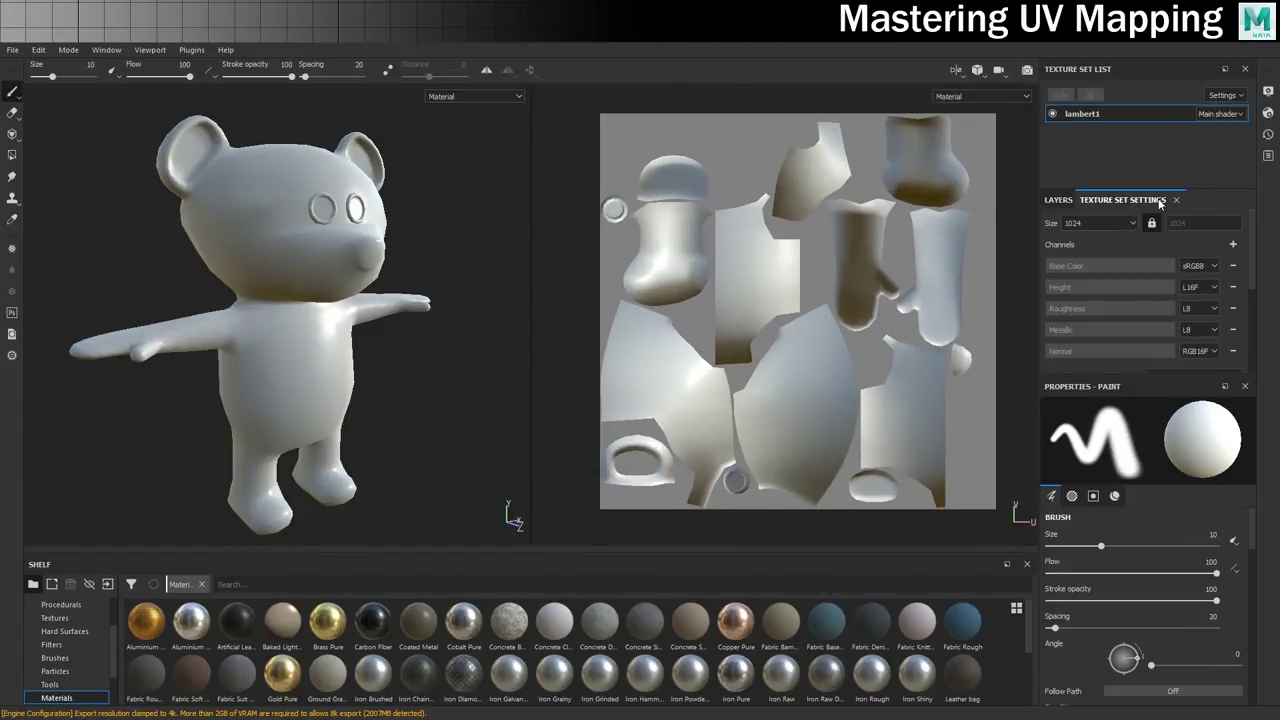
scroll(1166, 274, "down", 2)
left_click(1204, 354)
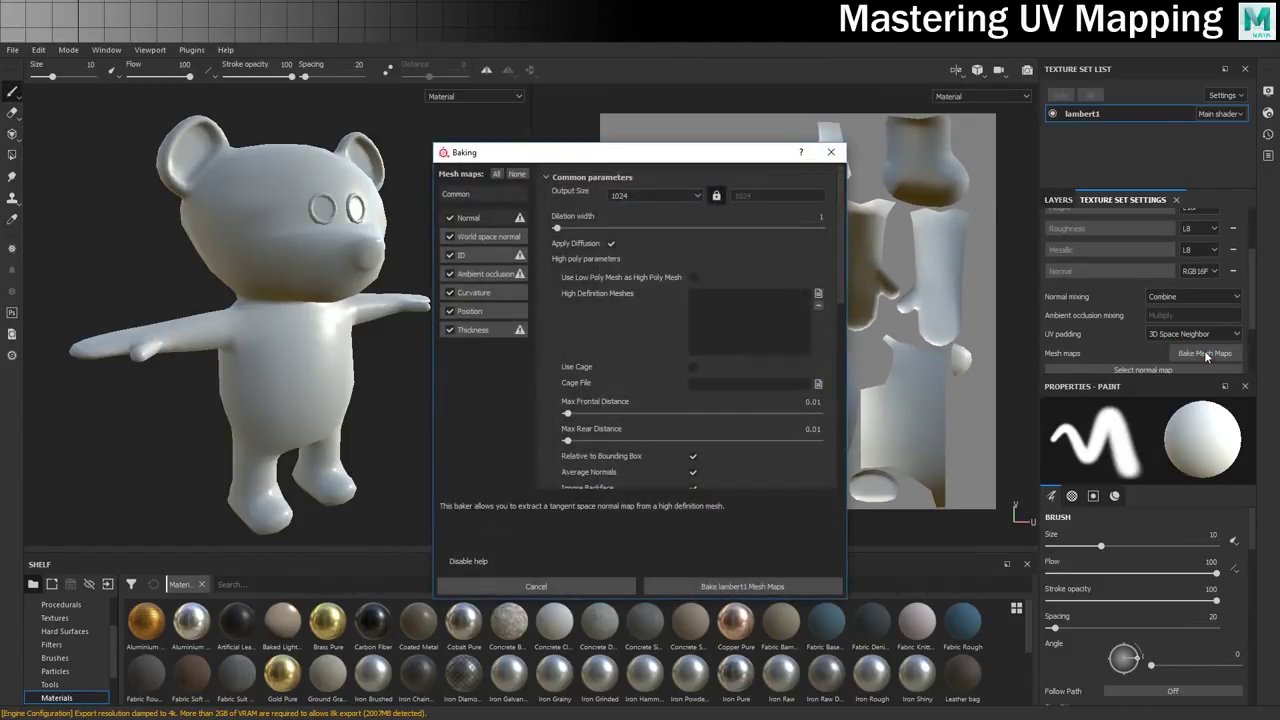
left_click(703, 586)
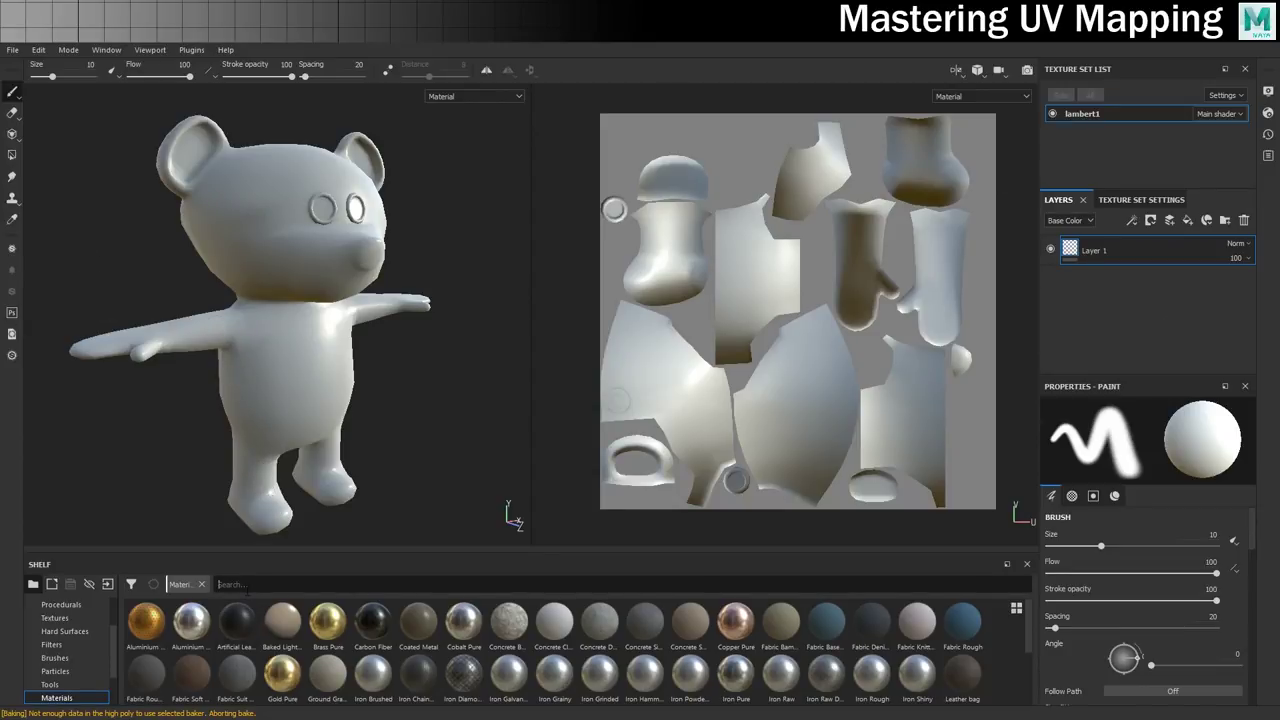
Search the materials for fabric and add Fabric Knitted Sweater as a fill layer above Layer 1.
type("fabric")
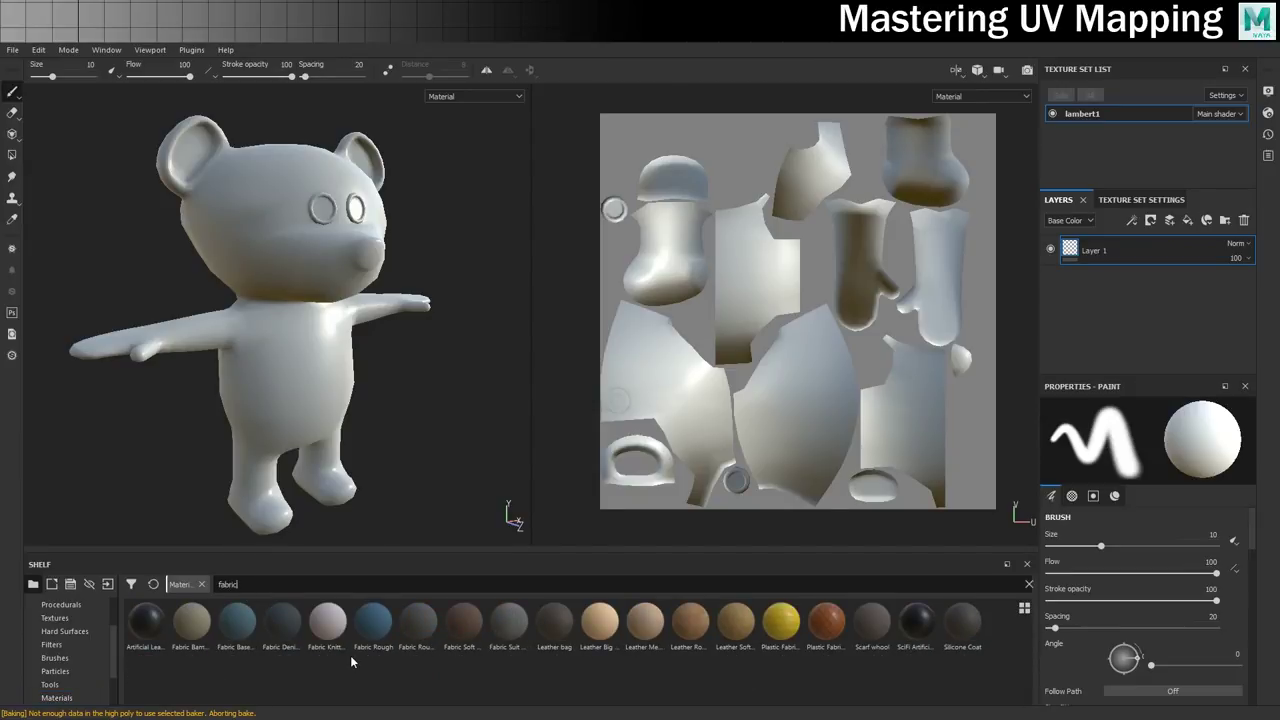
mouse_move(327, 628)
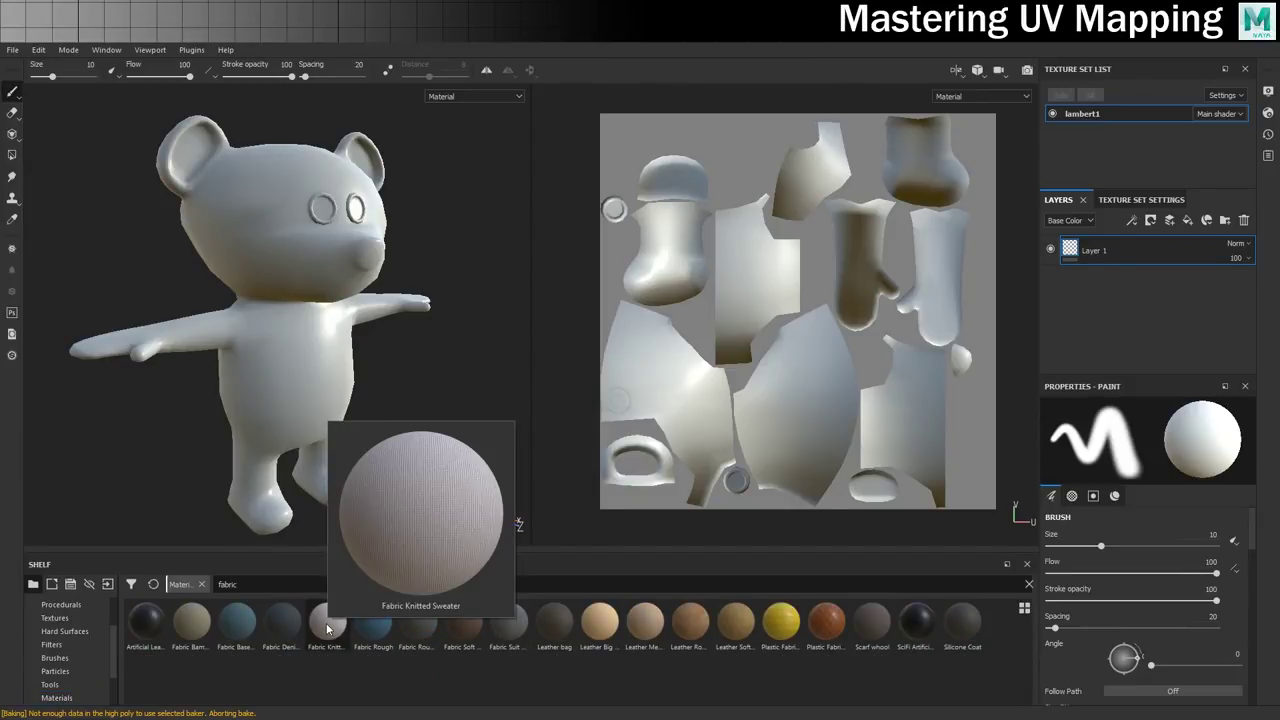
left_click_drag(327, 628, 1125, 246)
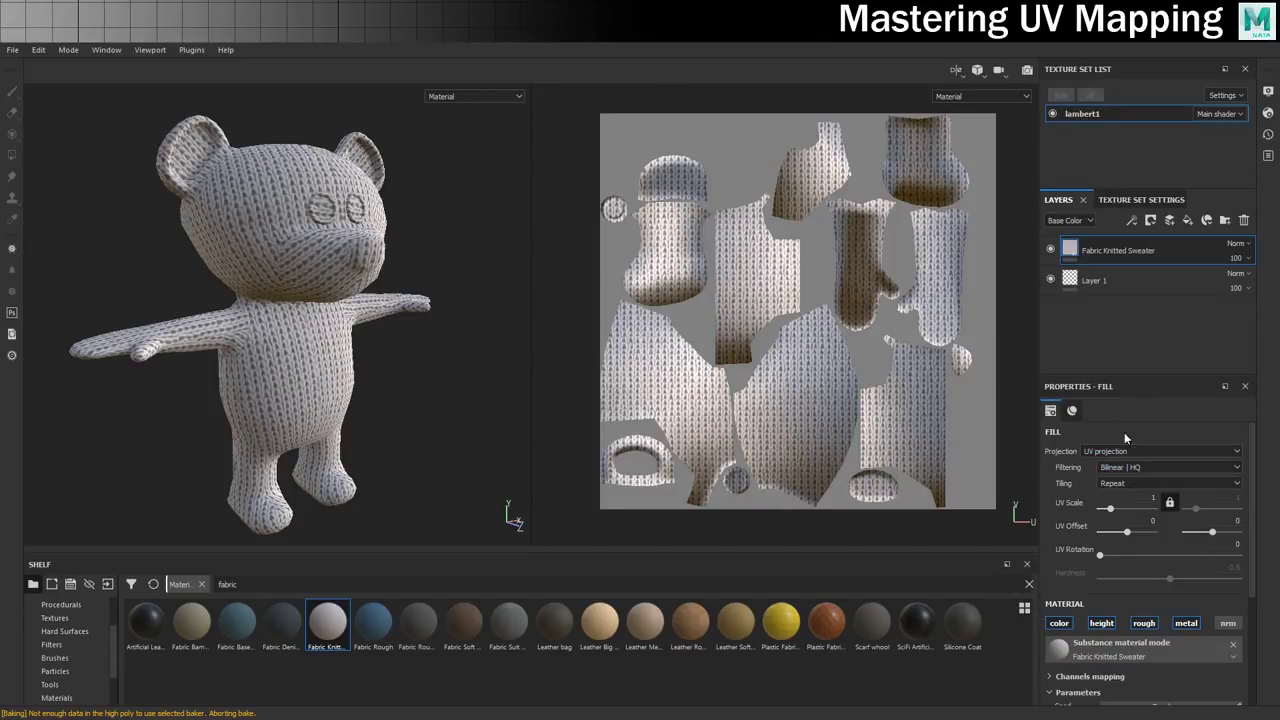
Set the knitted sweater layer's Fabric Color to a dark brown, about R 0.269, G 0.174, B 0.
scroll(1135, 500, "down", 3)
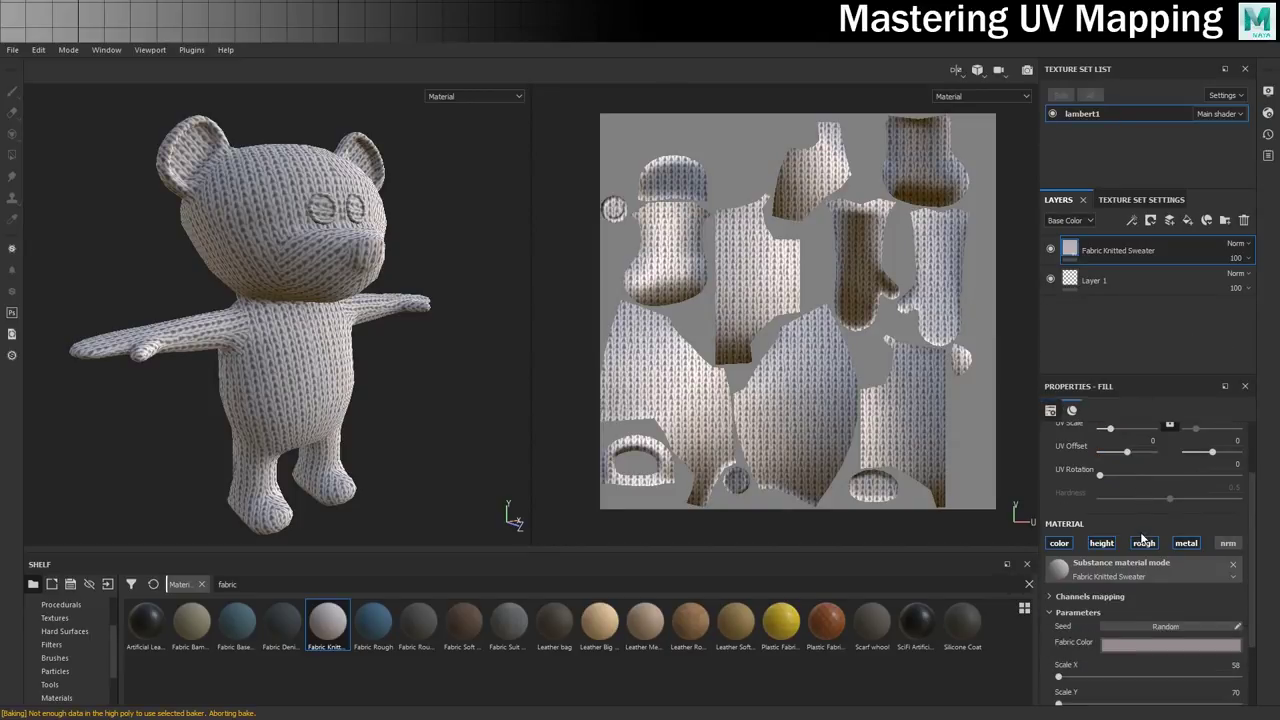
left_click(1143, 606)
left_click_drag(1144, 530, 1212, 568)
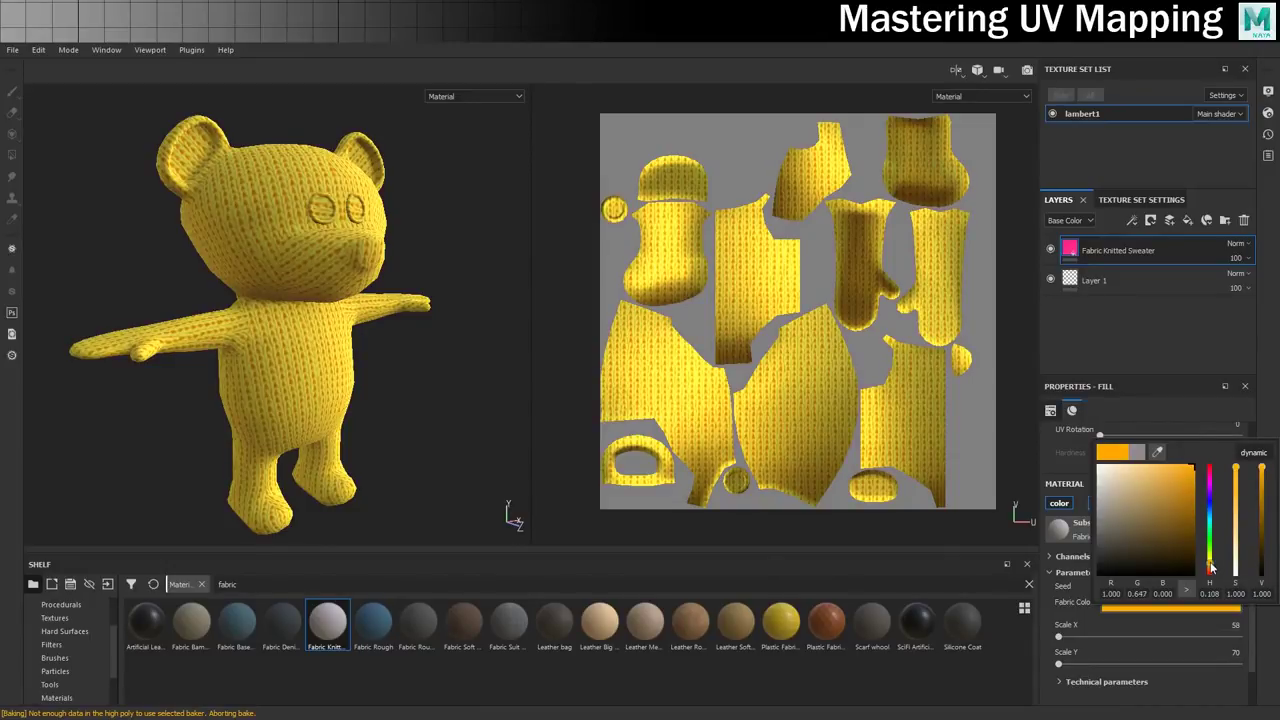
left_click_drag(1184, 502, 1198, 550)
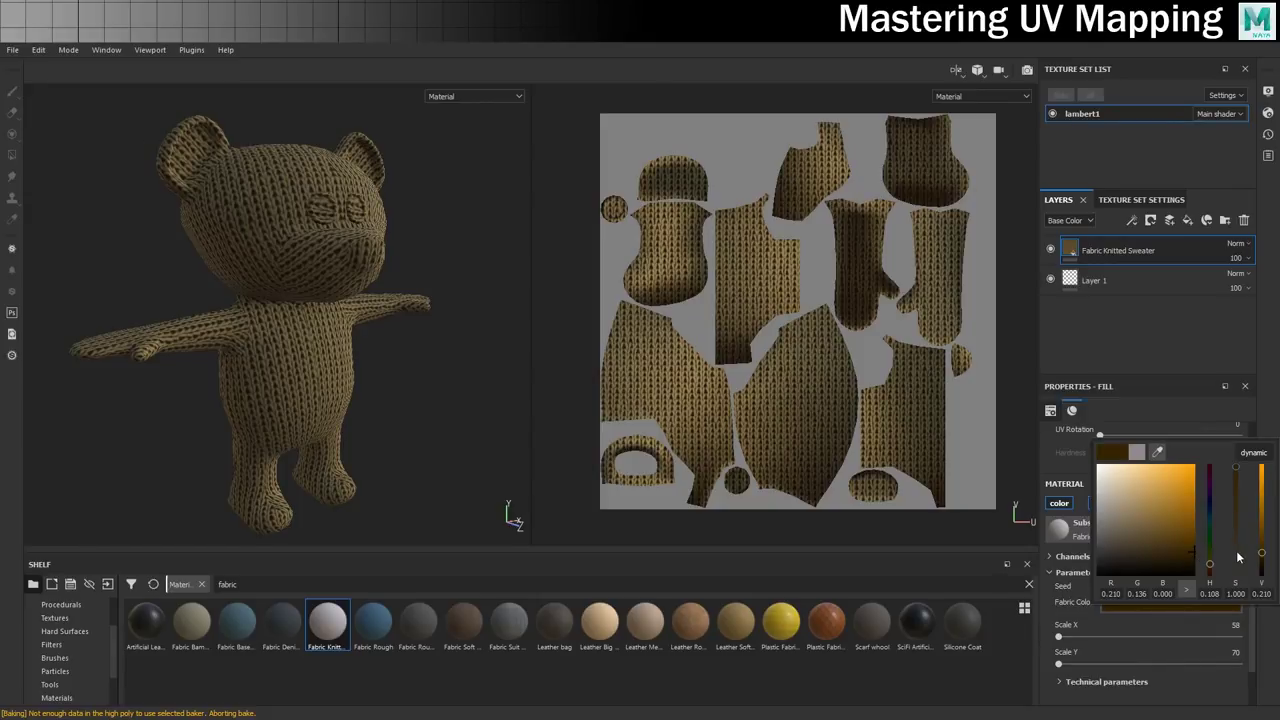
left_click_drag(1261, 555, 1261, 547)
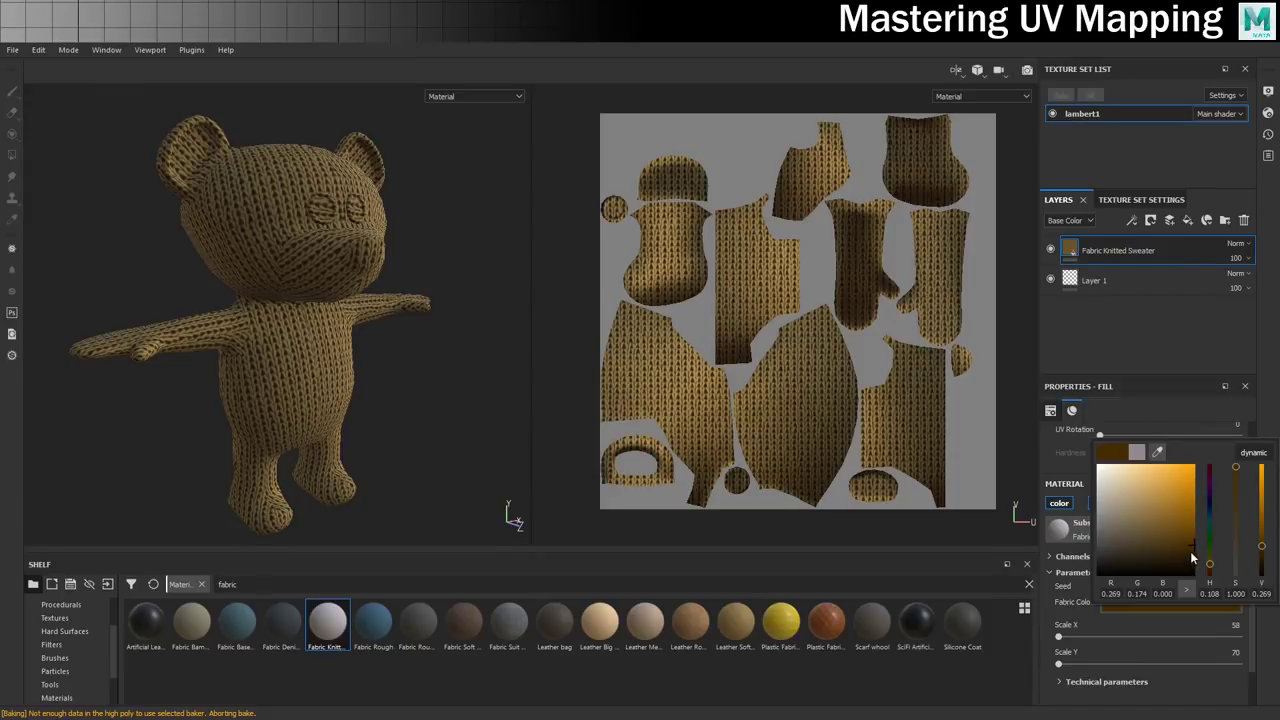
left_click(1192, 547)
left_click(1148, 316)
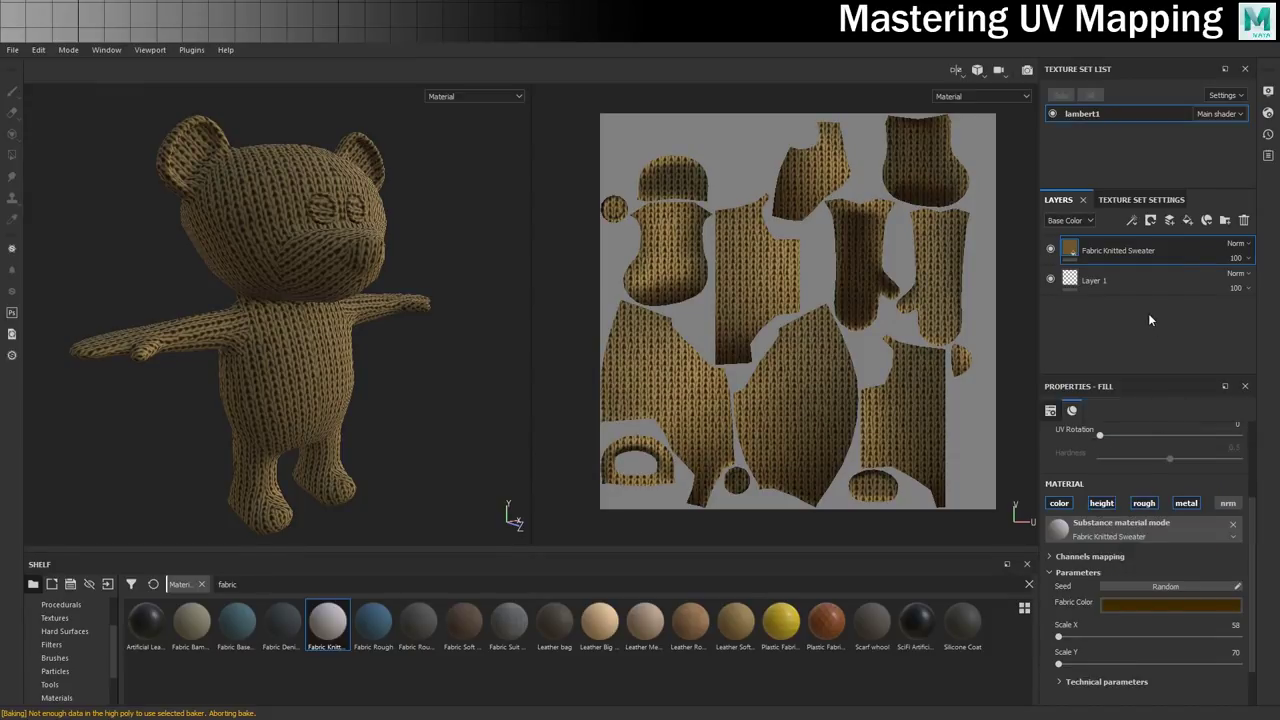
scroll(1116, 568, "up", 3)
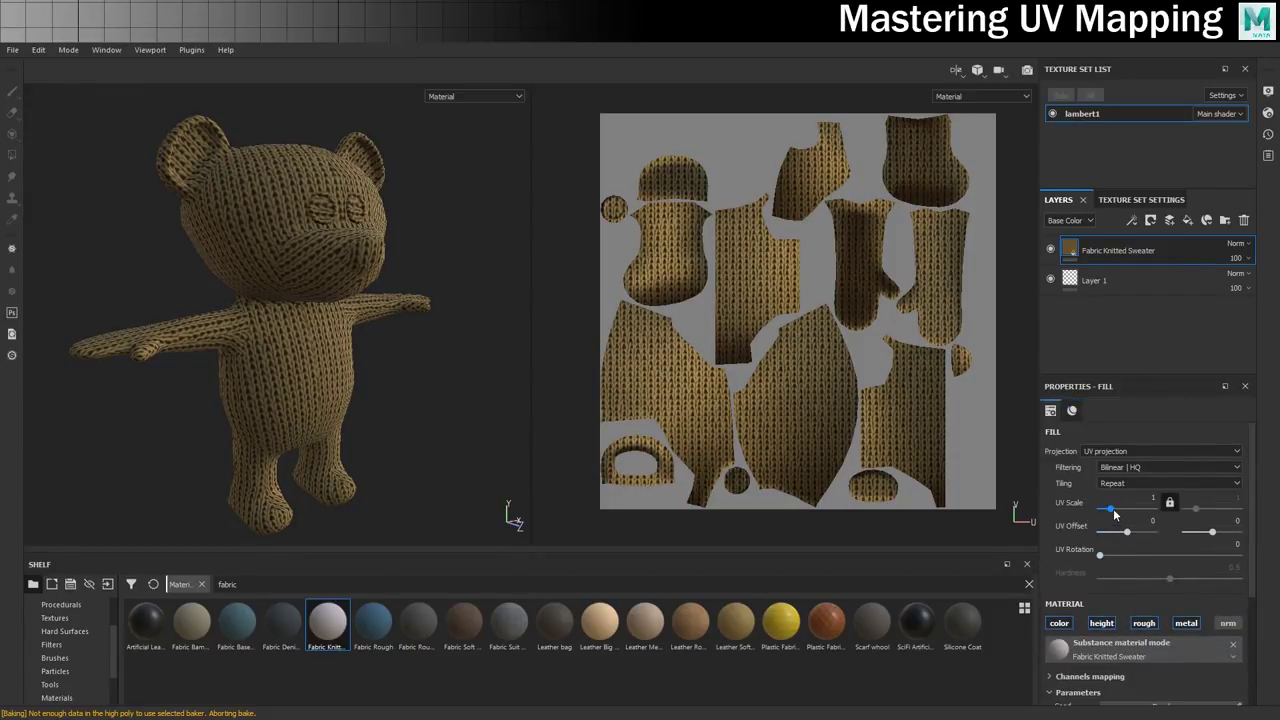
Set the knitted sweater fill layer's UV Scale to 1.5.
left_click(1139, 496)
type("5")
key("Return")
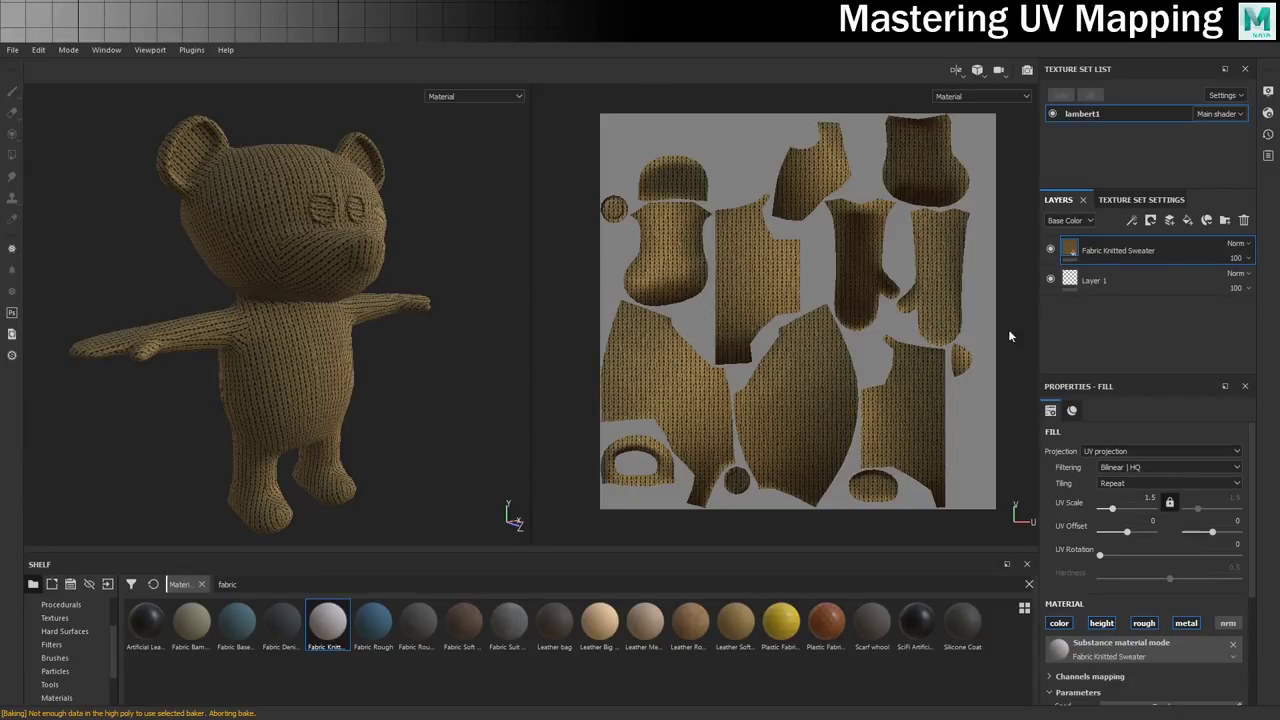
Add a white mask to the Fabric Knitted Sweater layer and set up Polygon Fill with colour 0.
double_click(1101, 252)
right_click(1101, 249)
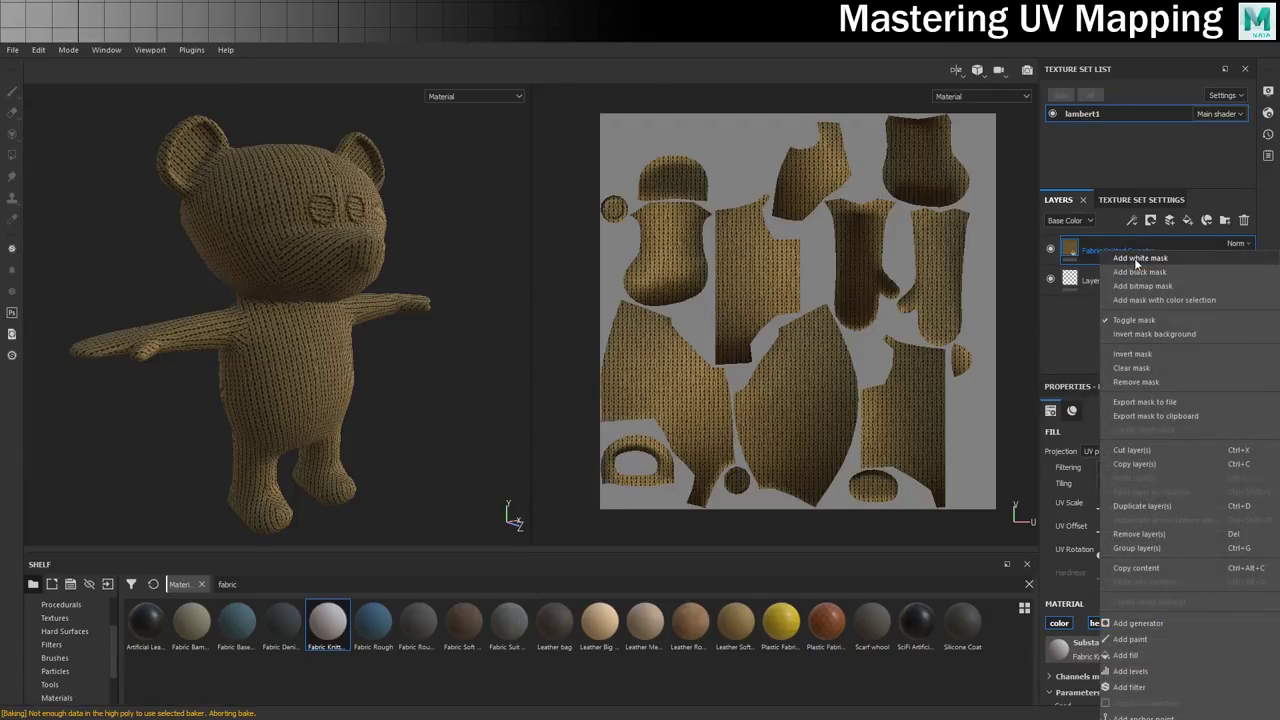
left_click(1136, 259)
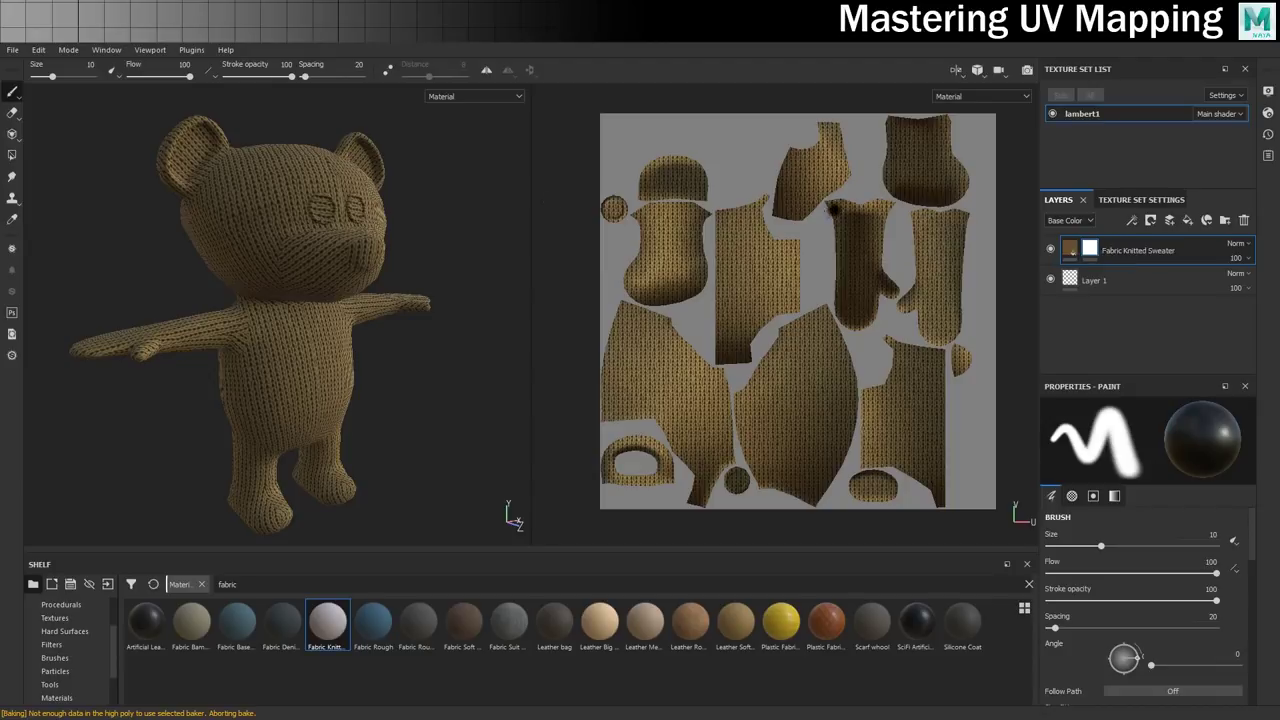
left_click(12, 157)
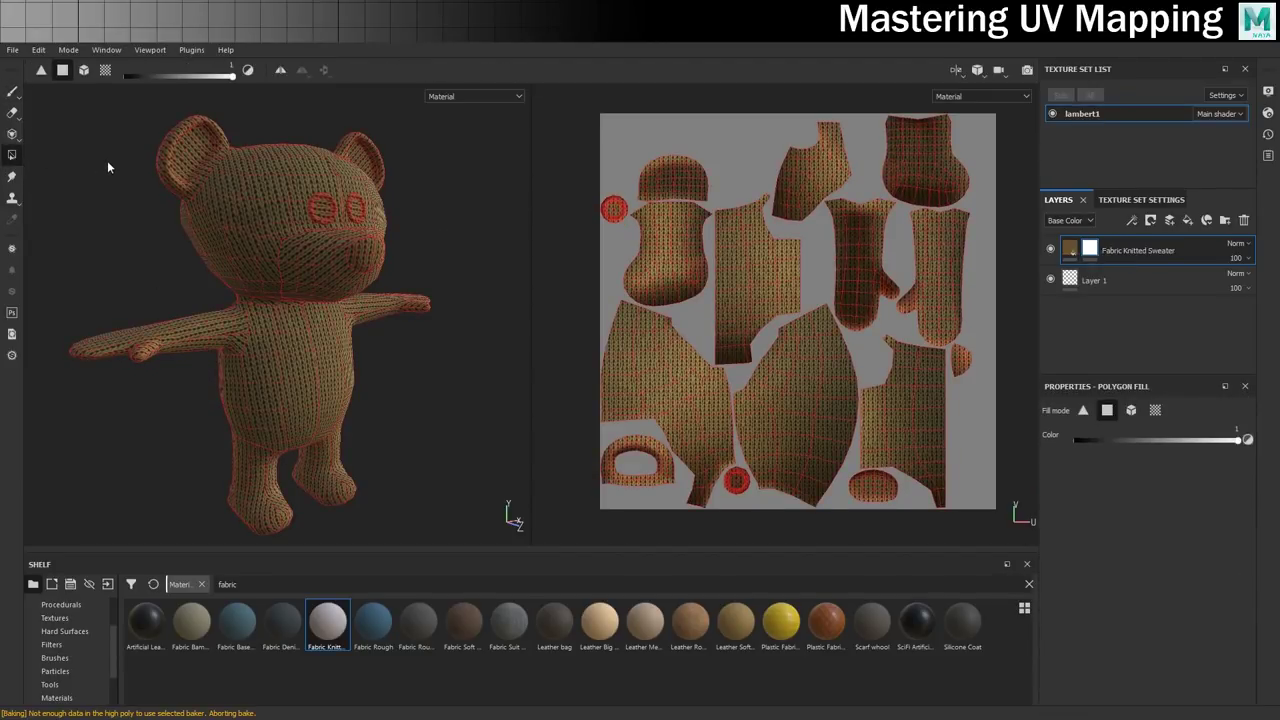
left_click_drag(225, 78, 45, 79)
Mask the knitted sweater out of both round eye shells in the UV layout.
scroll(610, 200, "up", 5)
scroll(625, 204, "up", 2)
left_click_drag(598, 167, 718, 335)
scroll(804, 308, "down", 5)
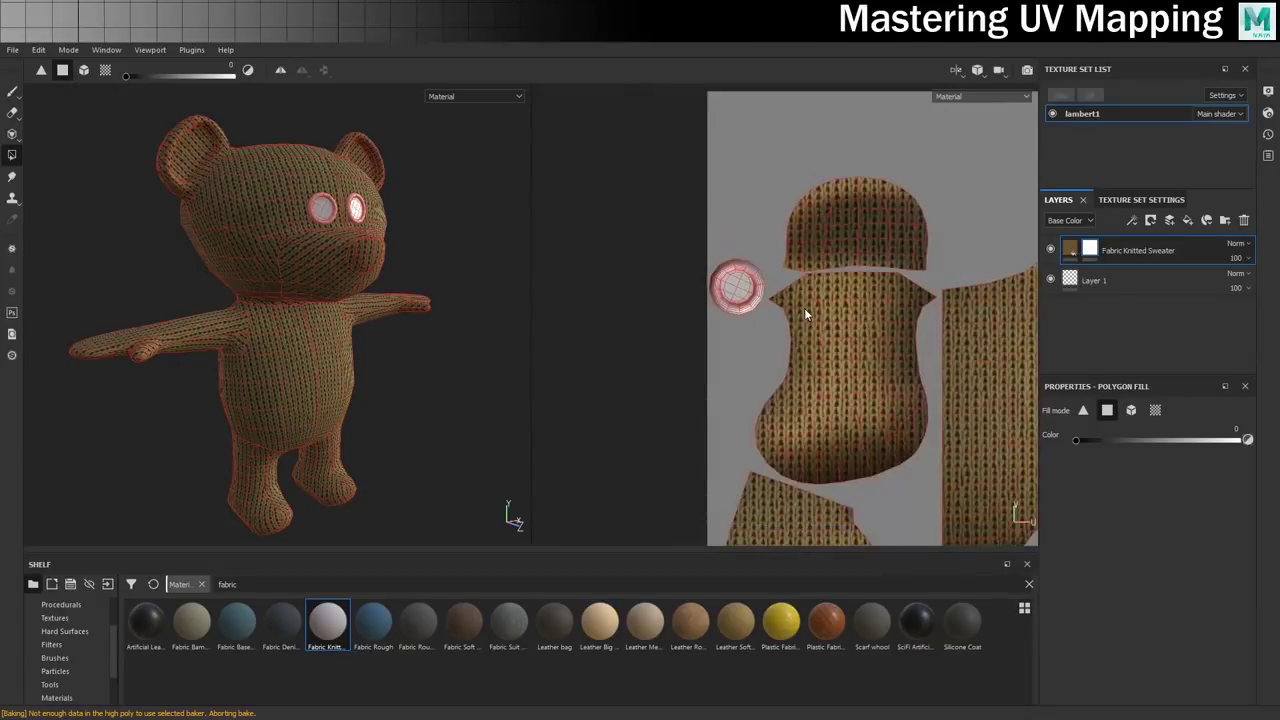
middle_click_drag(873, 396, 706, 161)
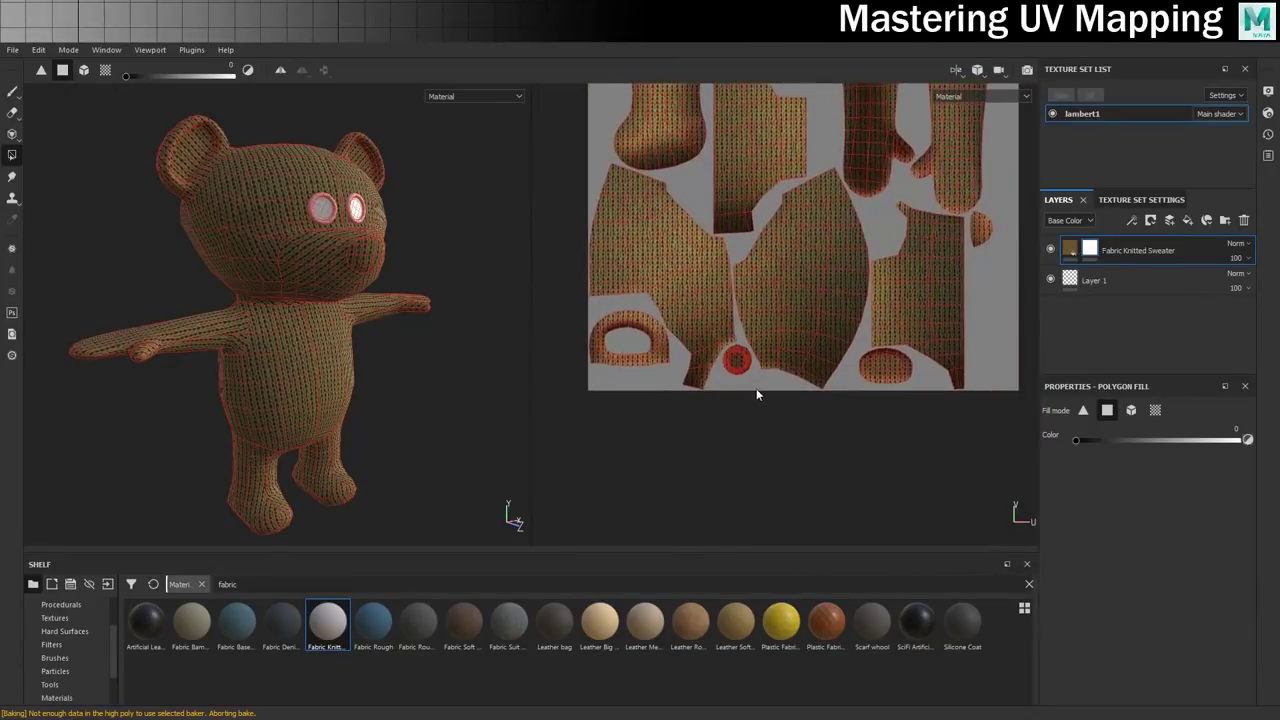
scroll(752, 388, "up", 5)
middle_click_drag(739, 344, 783, 382)
left_click_drag(812, 449, 700, 310)
scroll(730, 328, "up", 2)
scroll(759, 371, "down", 4)
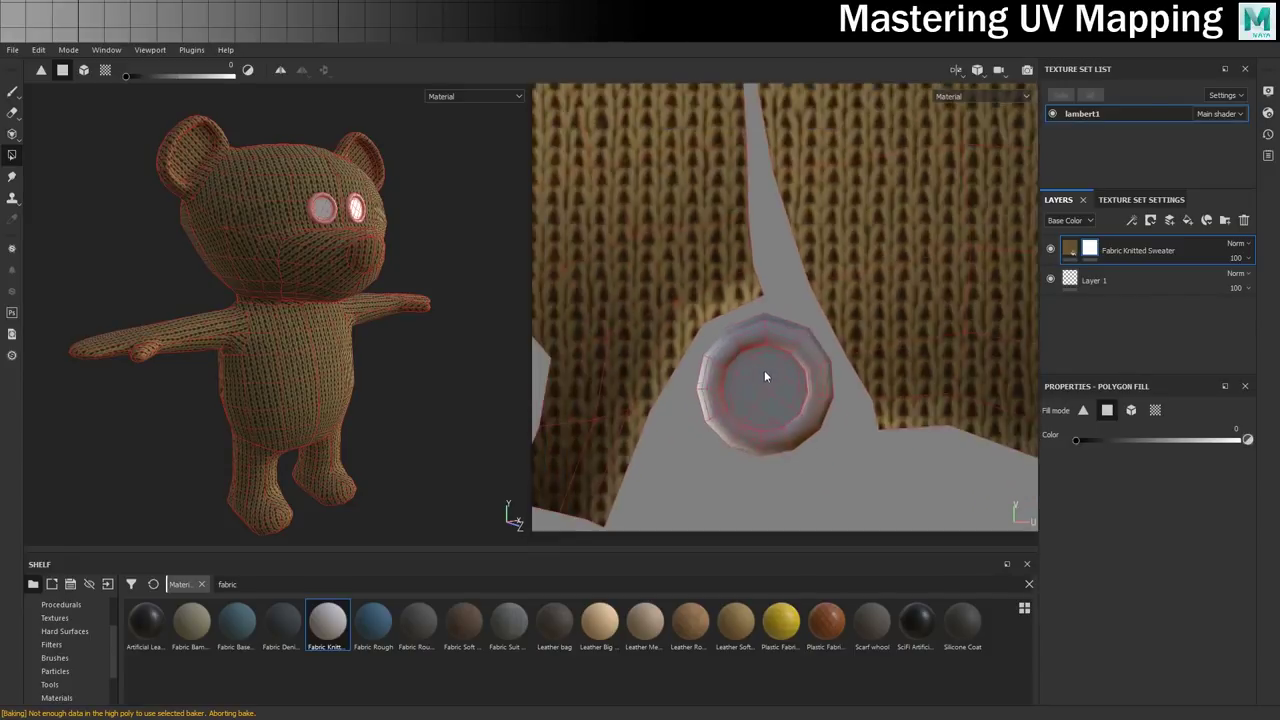
Mask the knitted sweater out of the oval inner-ear shell and the half-round nose shell.
middle_click_drag(992, 406, 766, 362)
left_click_drag(992, 418, 861, 342)
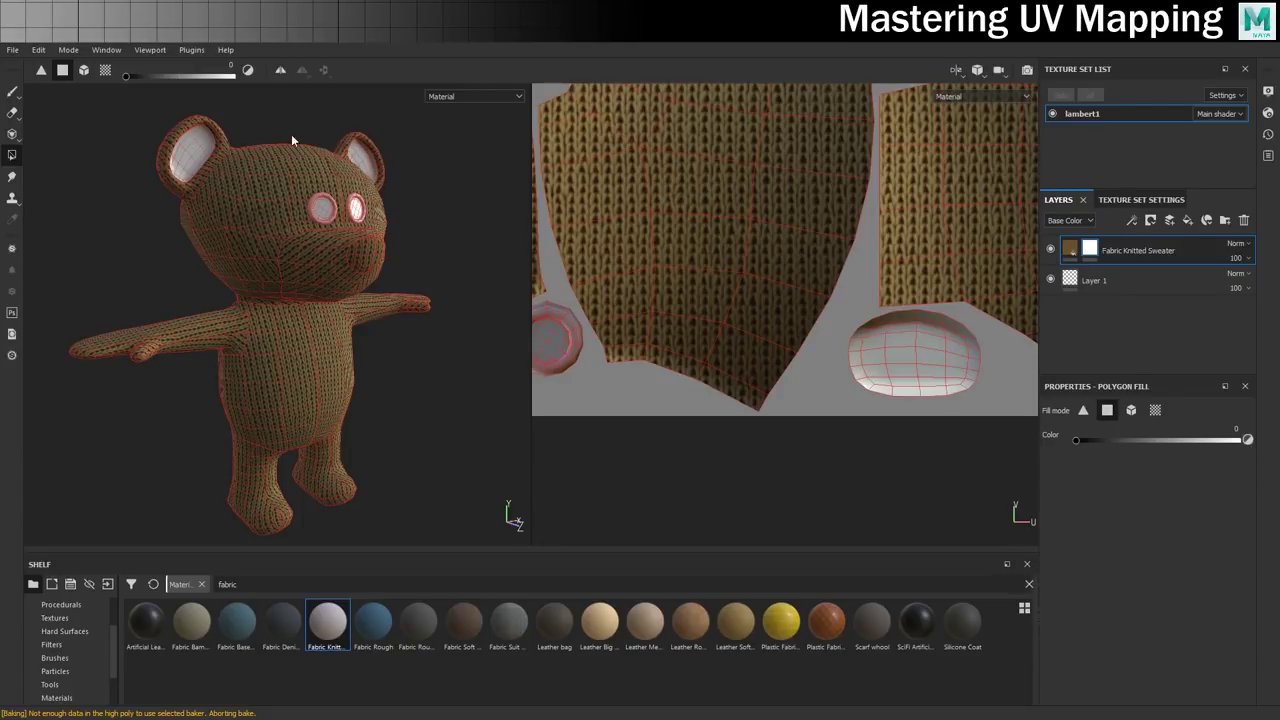
scroll(743, 271, "up", 2)
scroll(780, 337, "down", 6)
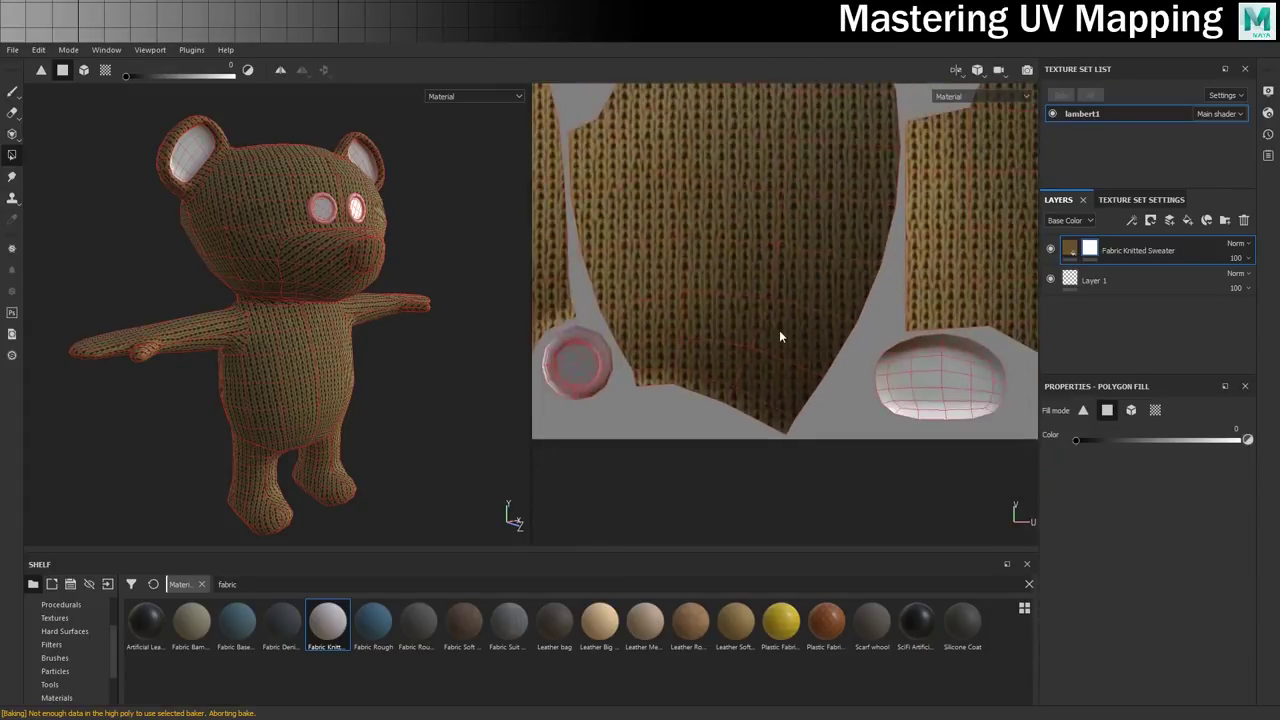
scroll(910, 264, "up", 5)
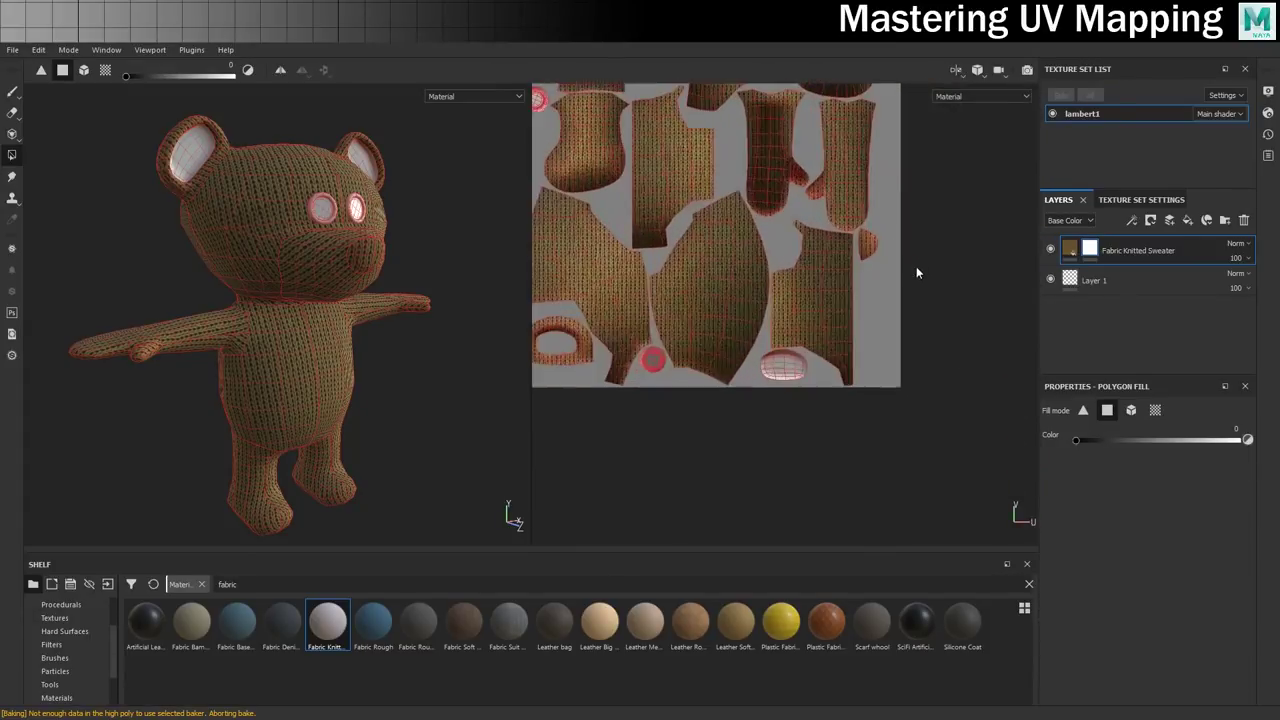
middle_click_drag(891, 251, 827, 386)
left_click_drag(827, 386, 766, 275)
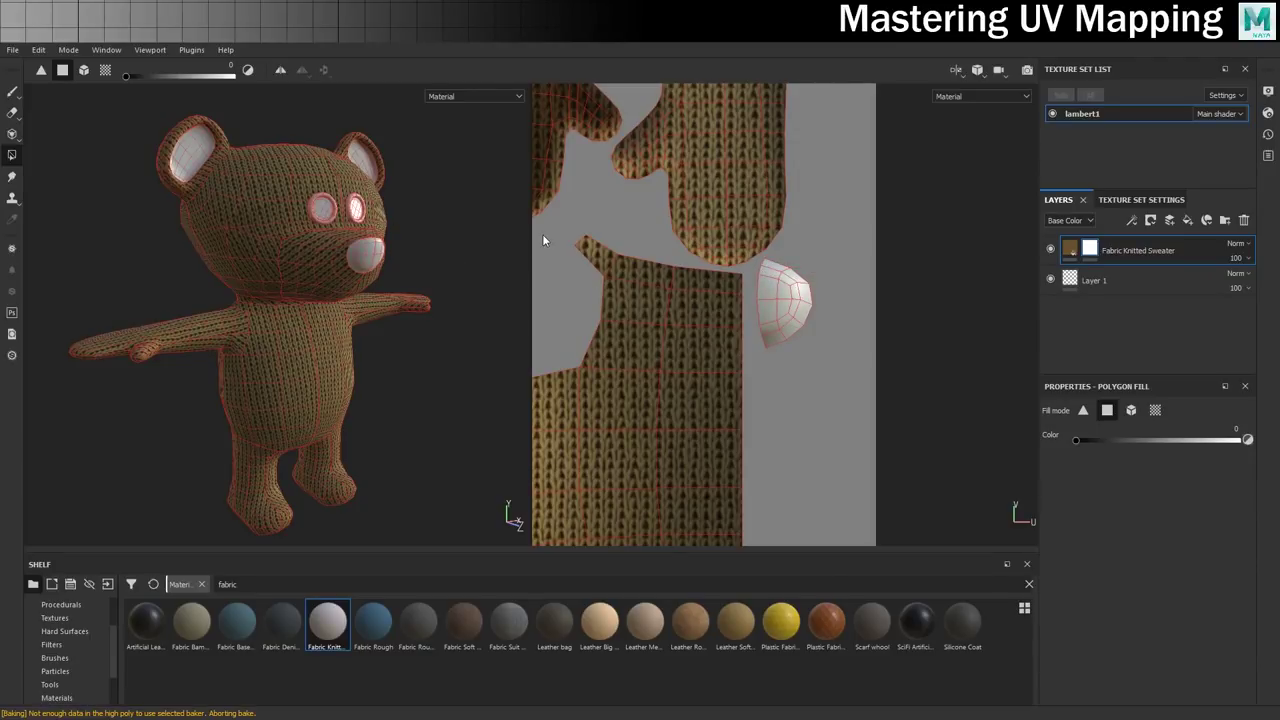
Duplicate the Fabric Knitted Sweater layer and set the copy's Fabric Color to golden orange, about R 0.575, G 0.372, B 0.
right_click(1145, 252)
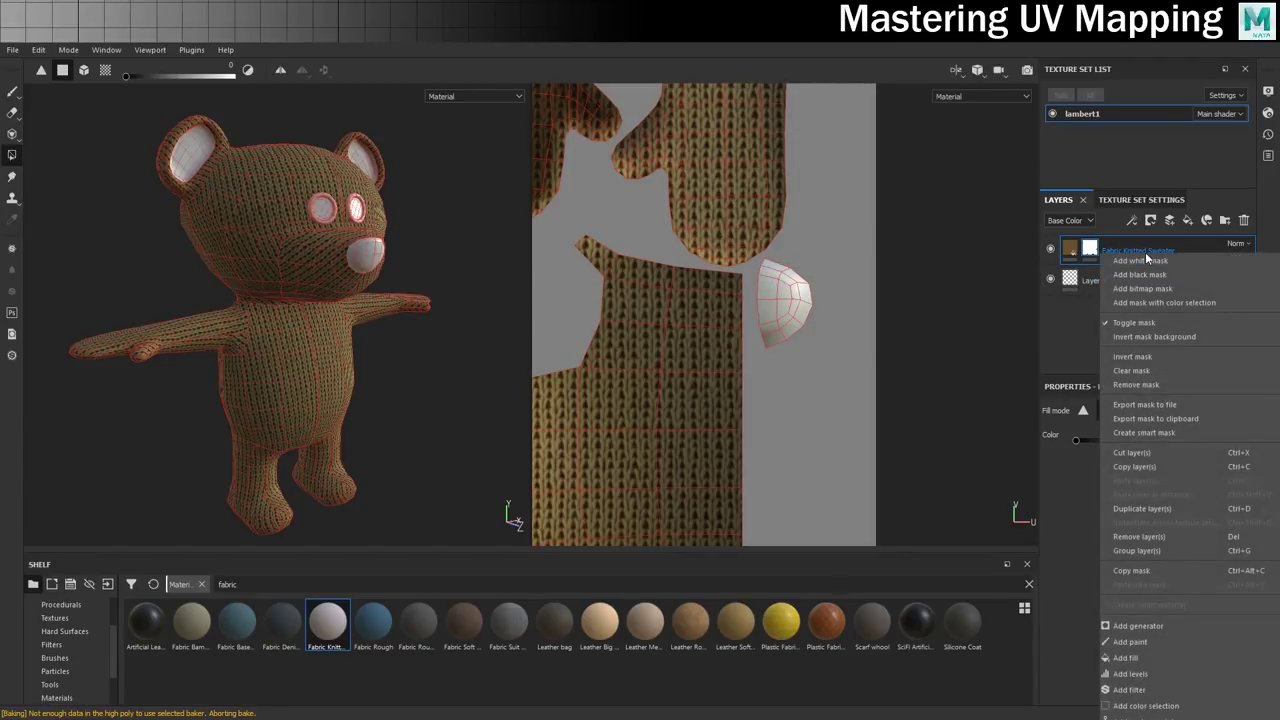
left_click(1156, 507)
left_click(1070, 250)
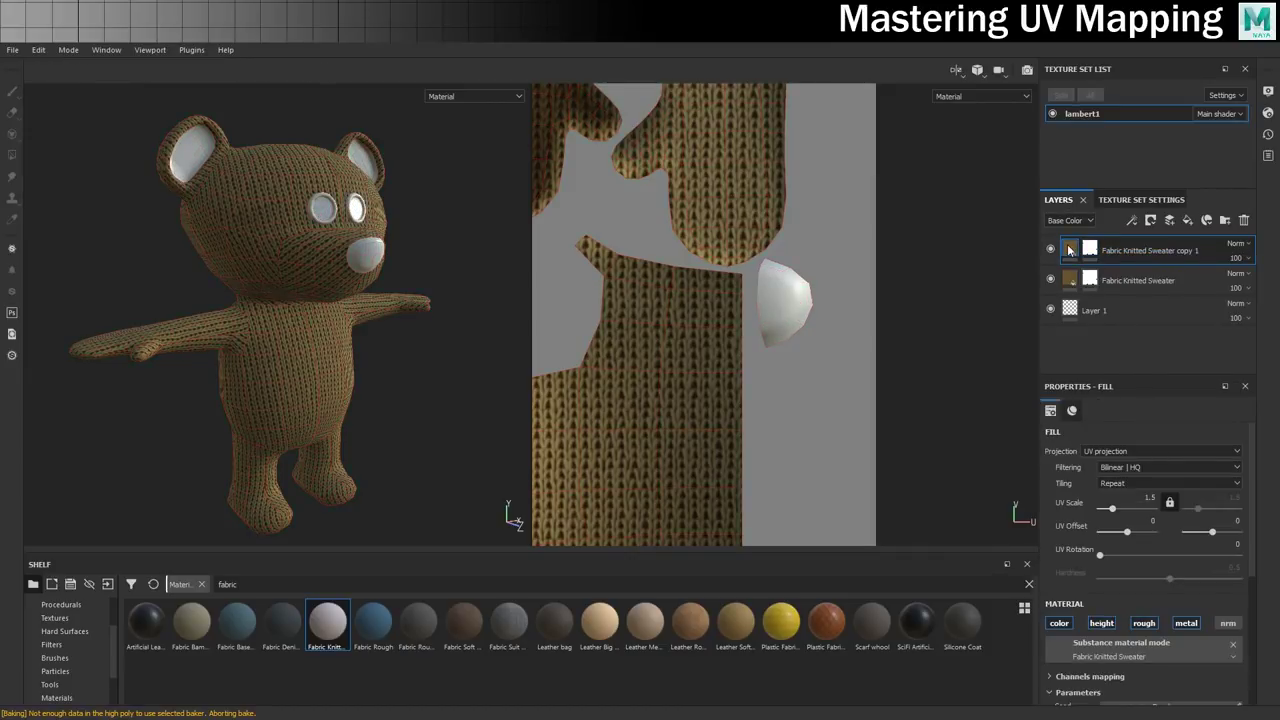
scroll(1098, 538, "down", 2)
left_click(1164, 611)
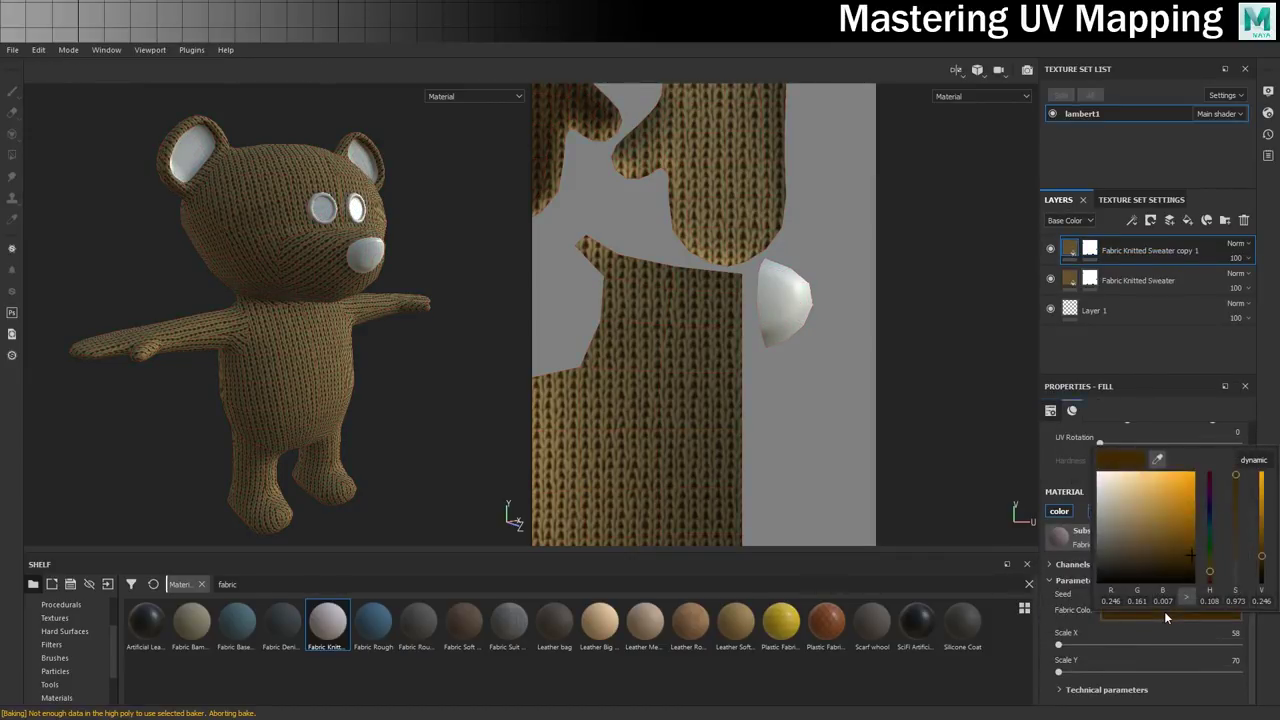
mouse_move(1188, 553)
left_mouse_down()
mouse_move(1196, 508)
mouse_move(1197, 523)
left_mouse_up()
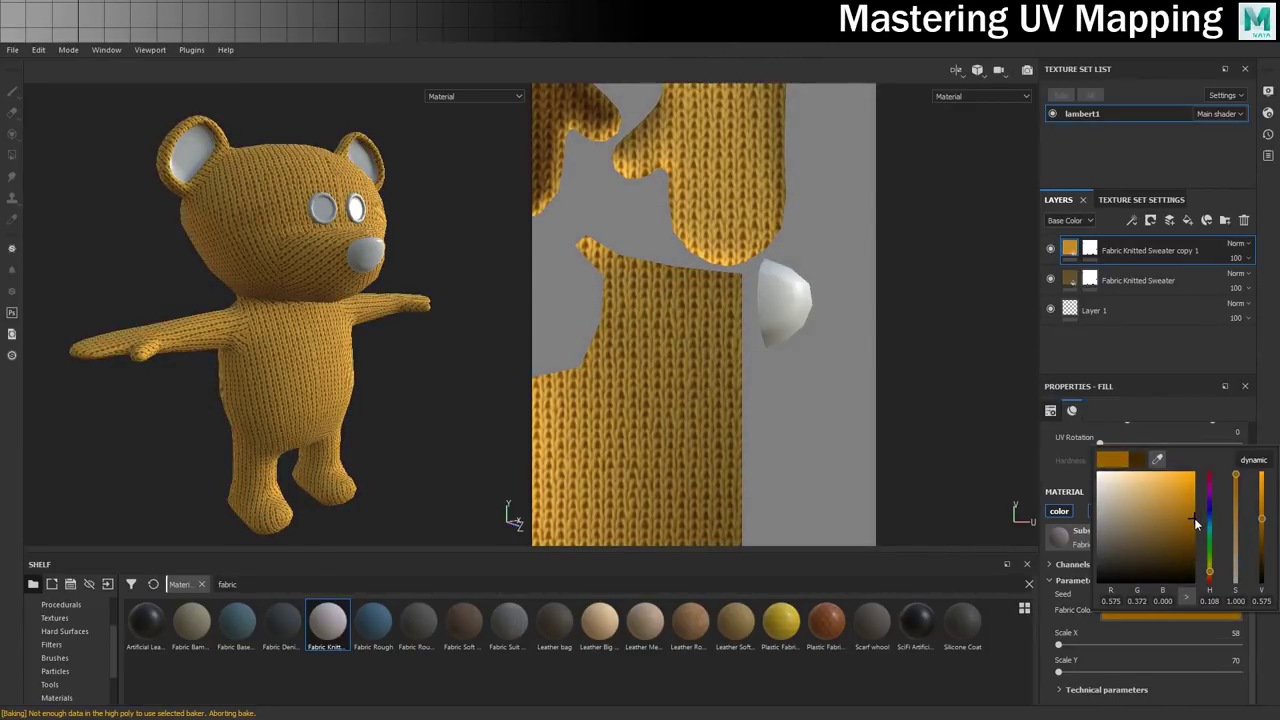
Replace the golden sweater copy's mask with a black mask and set the Polygon Fill colour to 1.
left_click(1101, 353)
right_click(1092, 249)
left_click(1137, 267)
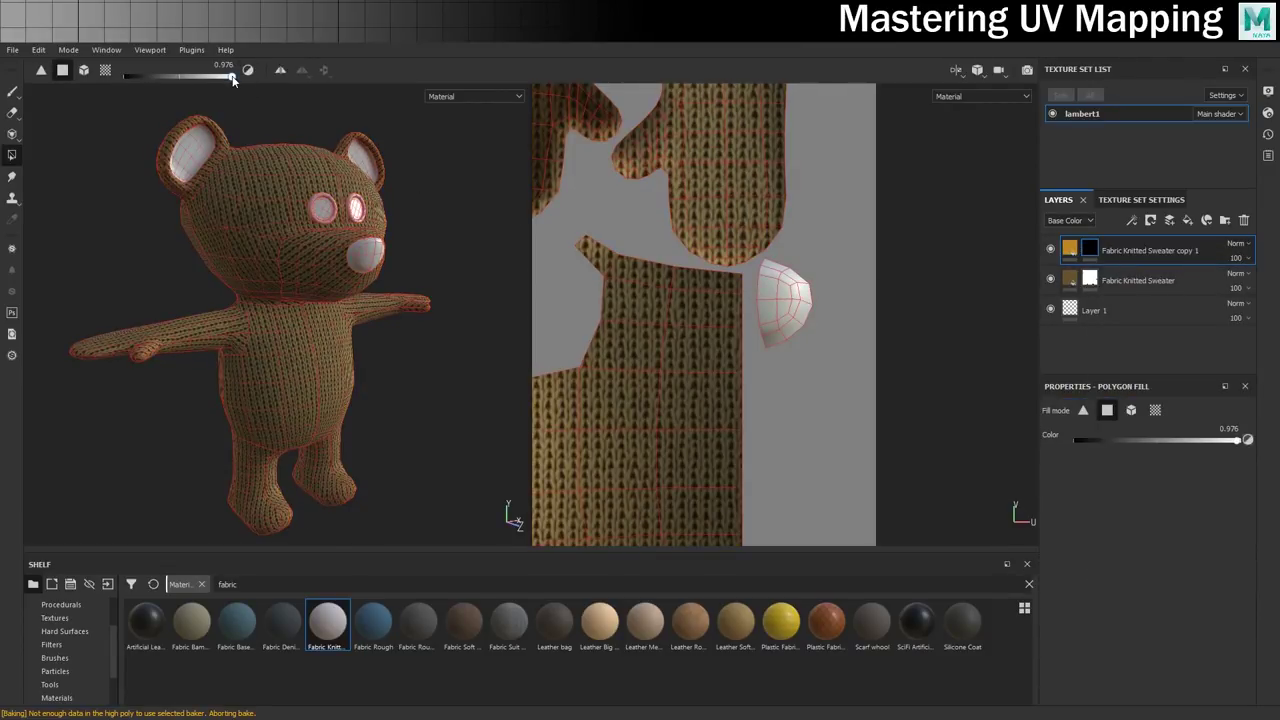
Reveal the golden knitted fabric on the oval inner-ear shell.
scroll(765, 318, "down", 4)
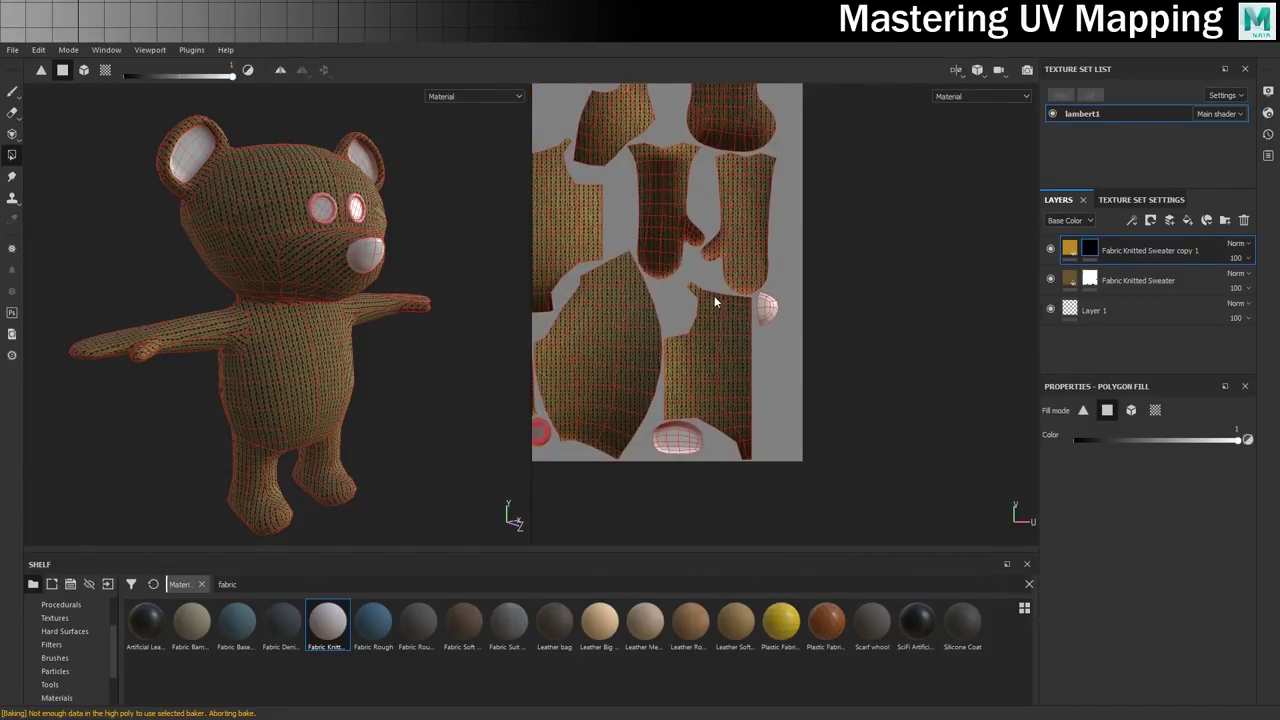
scroll(780, 328, "down", 2)
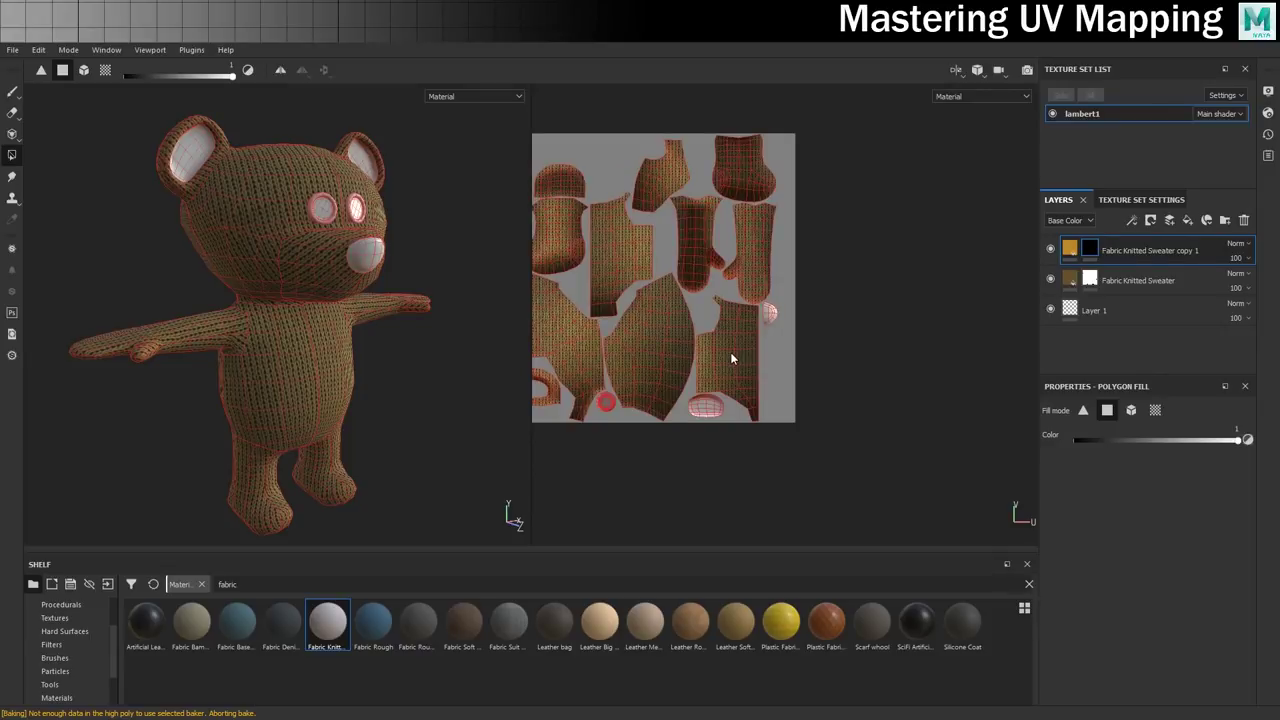
middle_click_drag(730, 352, 786, 295)
scroll(786, 311, "down", 2)
scroll(784, 322, "up", 1)
middle_click_drag(722, 326, 780, 286)
scroll(800, 289, "up", 6)
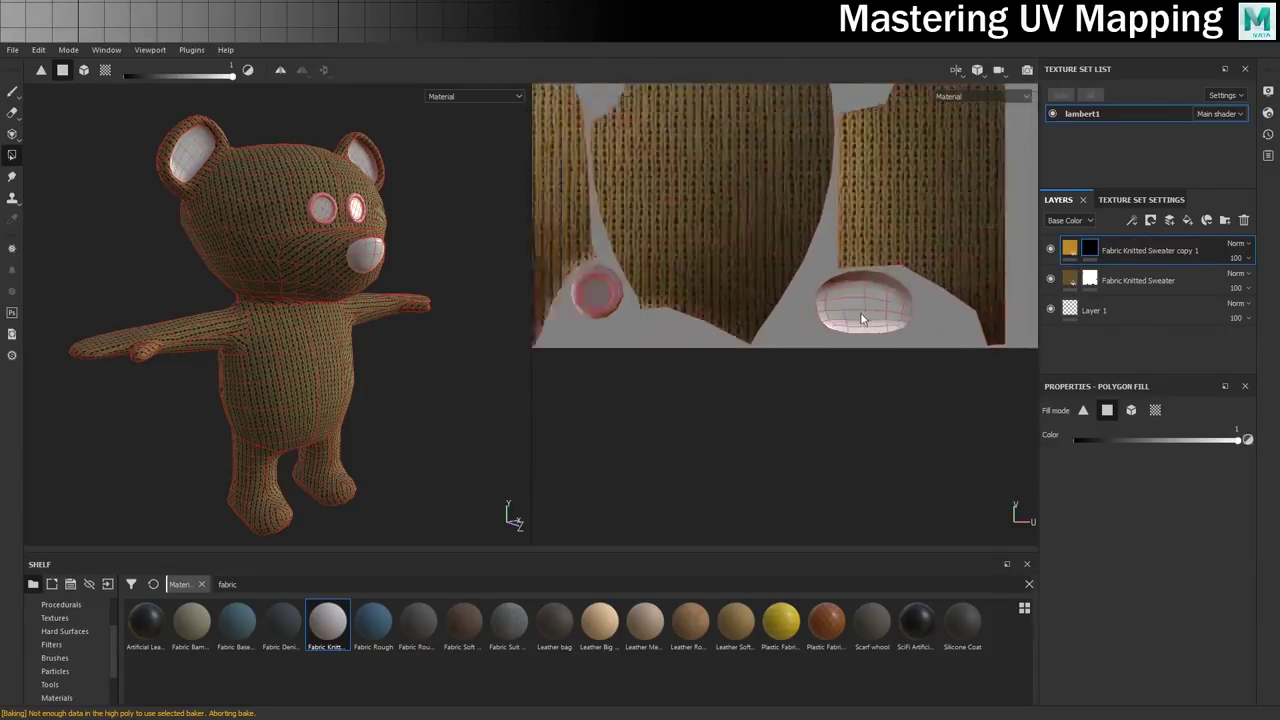
left_click_drag(930, 345, 810, 267)
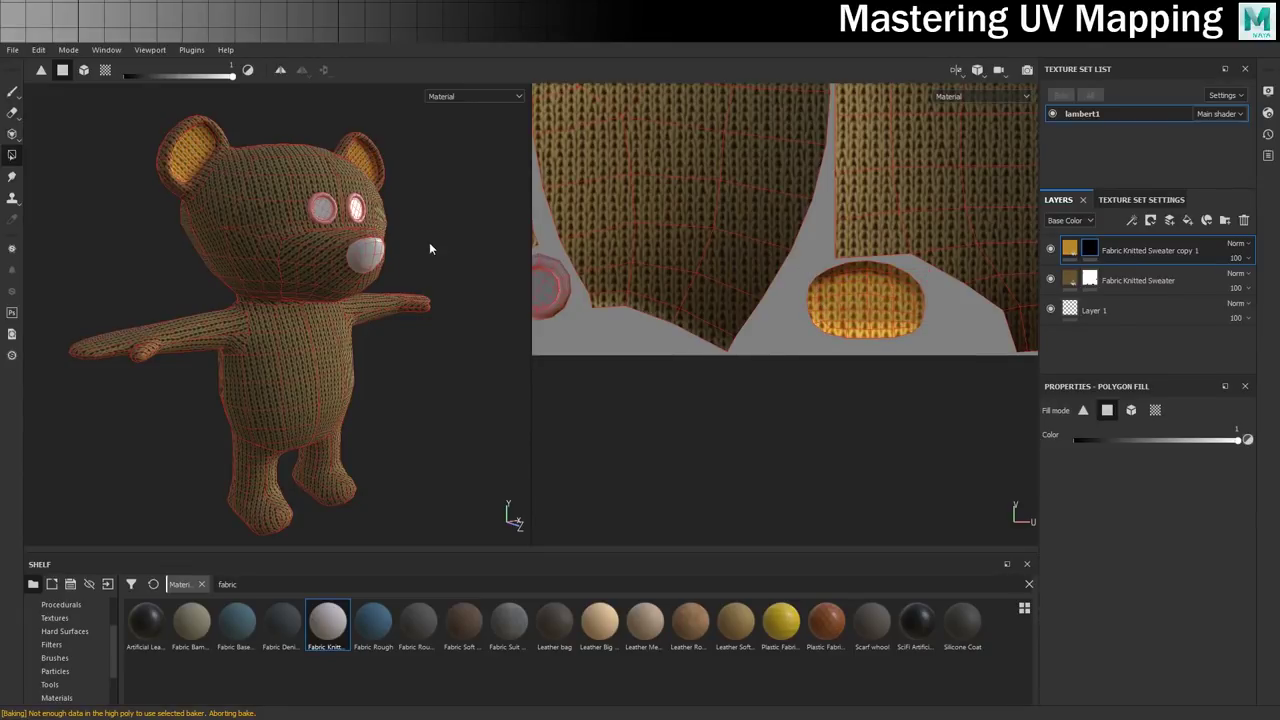
Reveal the golden knitted fabric on the whole muzzle shell.
scroll(689, 240, "down", 6)
middle_click_drag(700, 266, 751, 377)
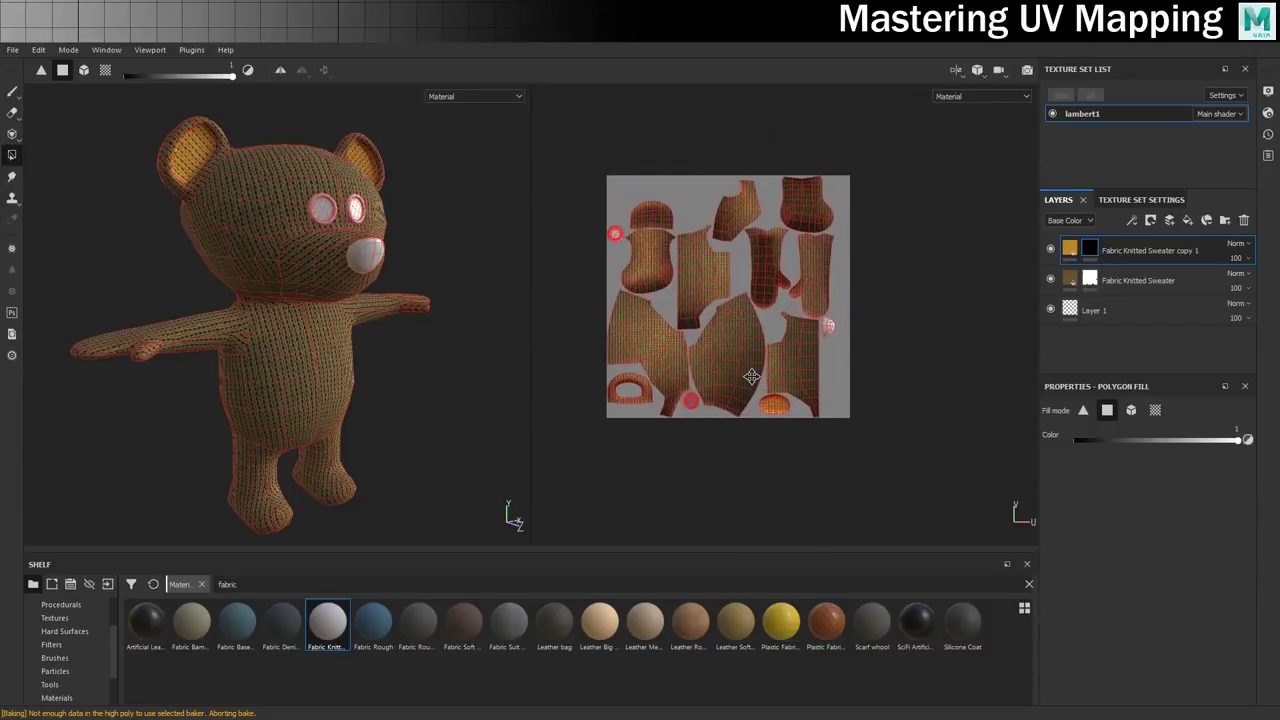
left_click_drag(714, 184, 736, 216)
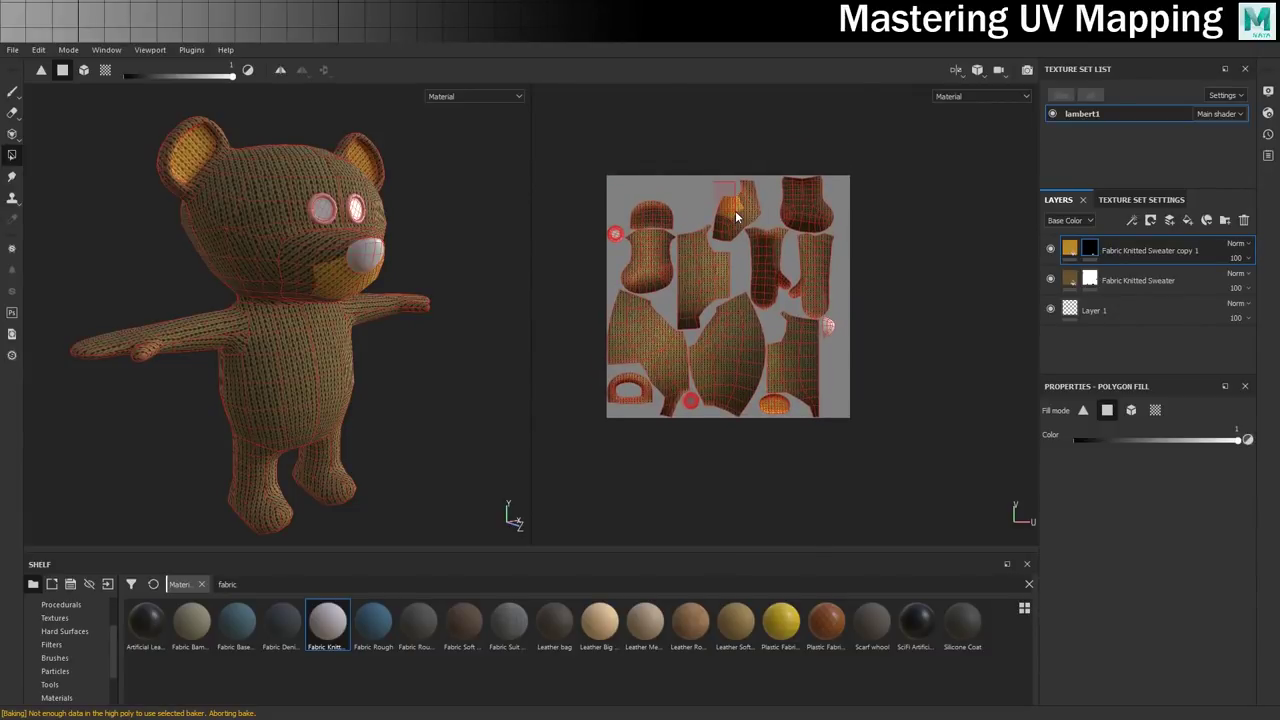
scroll(739, 194, "up", 8)
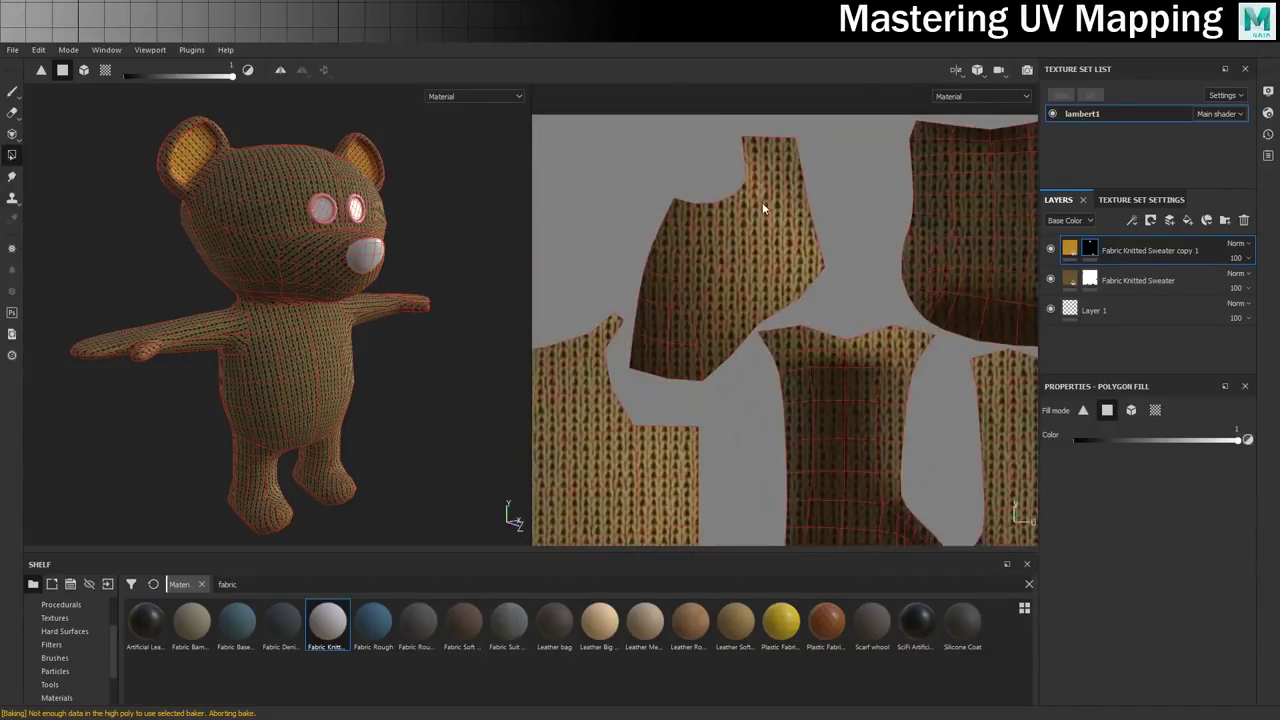
left_click_drag(737, 118, 808, 278)
left_click_drag(657, 178, 715, 280)
left_click_drag(657, 377, 765, 288)
scroll(765, 285, "up", 2)
scroll(759, 285, "down", 4)
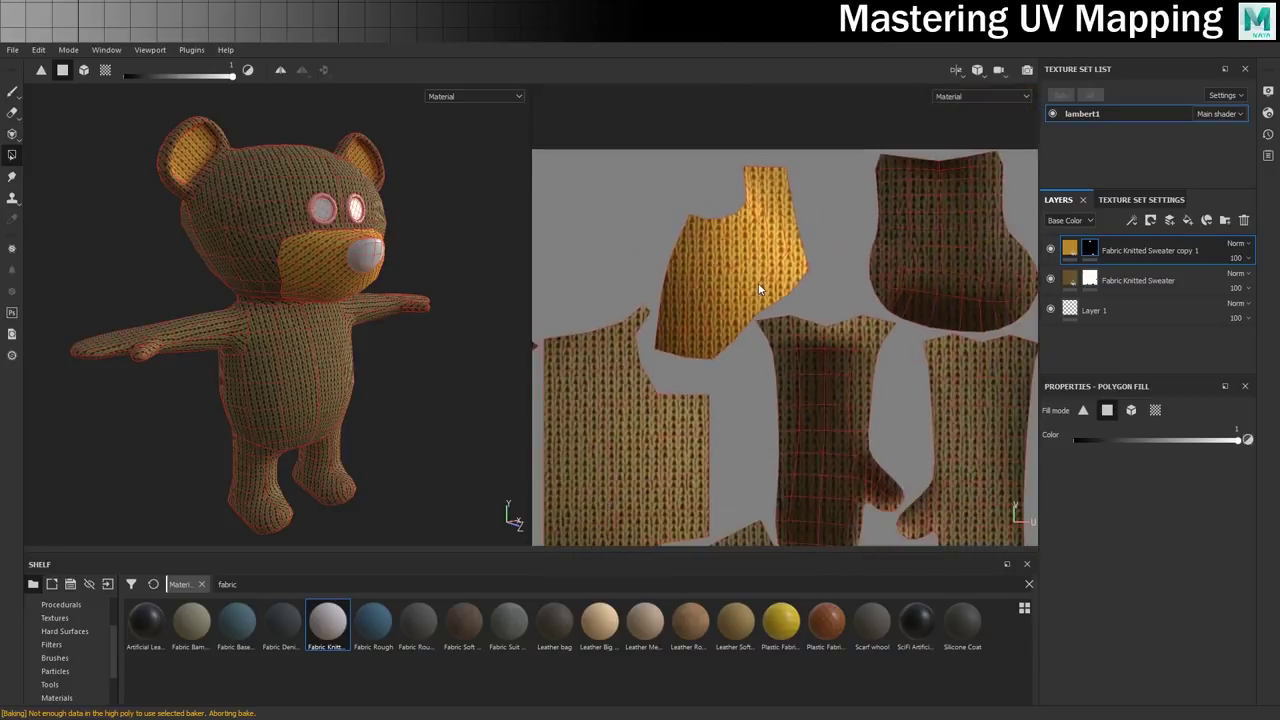
scroll(759, 289, "down", 5)
left_click_drag(414, 340, 388, 359, "alt")
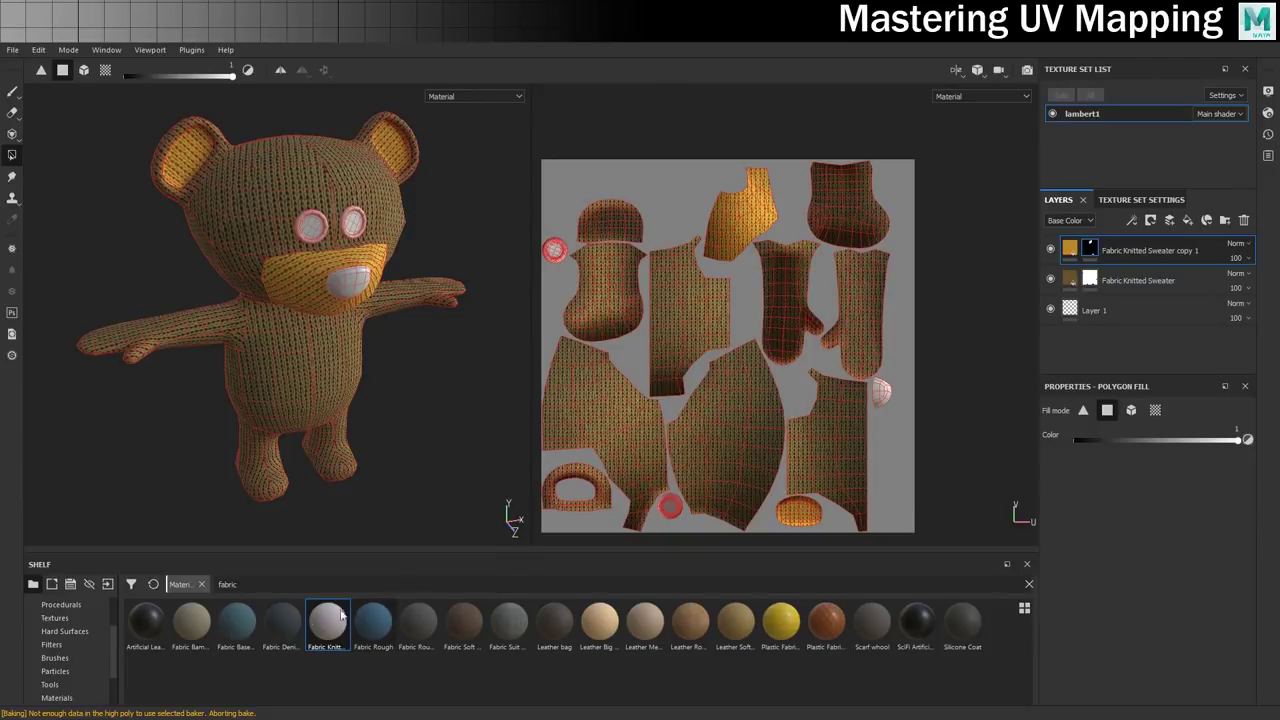
Search the materials for leather and add Leather Rough as a fill layer above the golden sweater copy.
left_click_drag(238, 584, 129, 585)
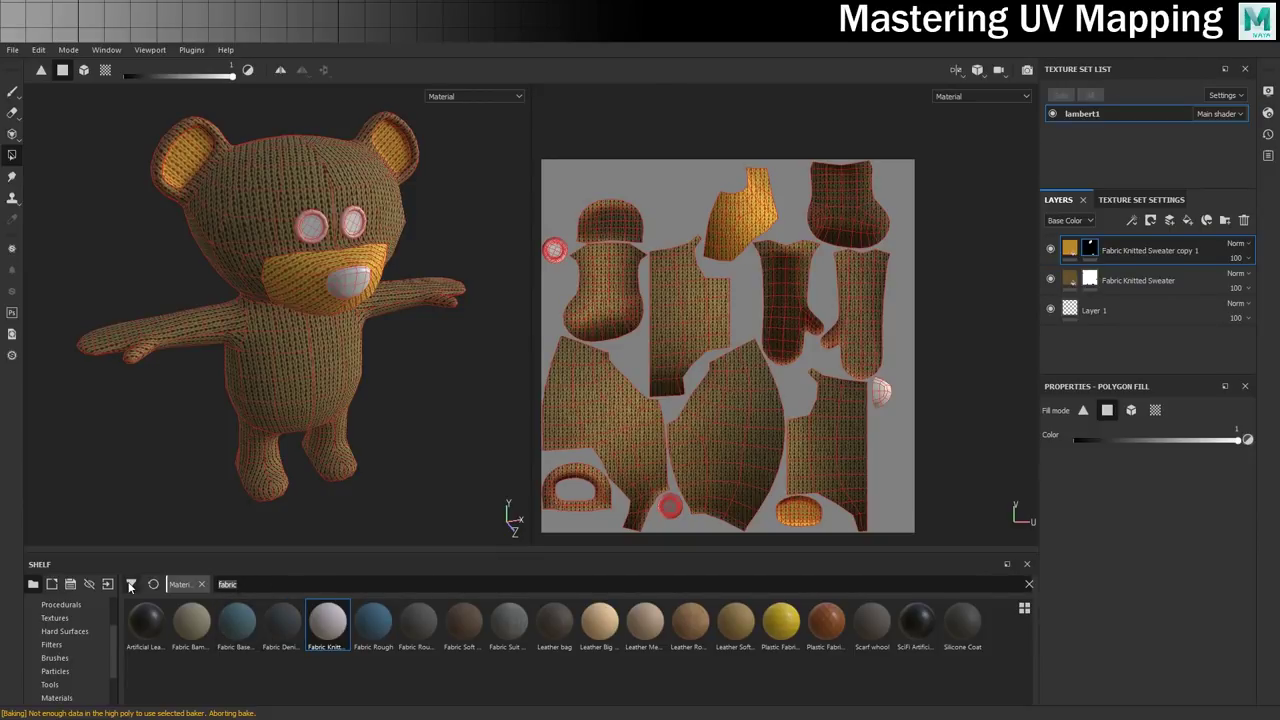
key("BackSpace")
type("le")
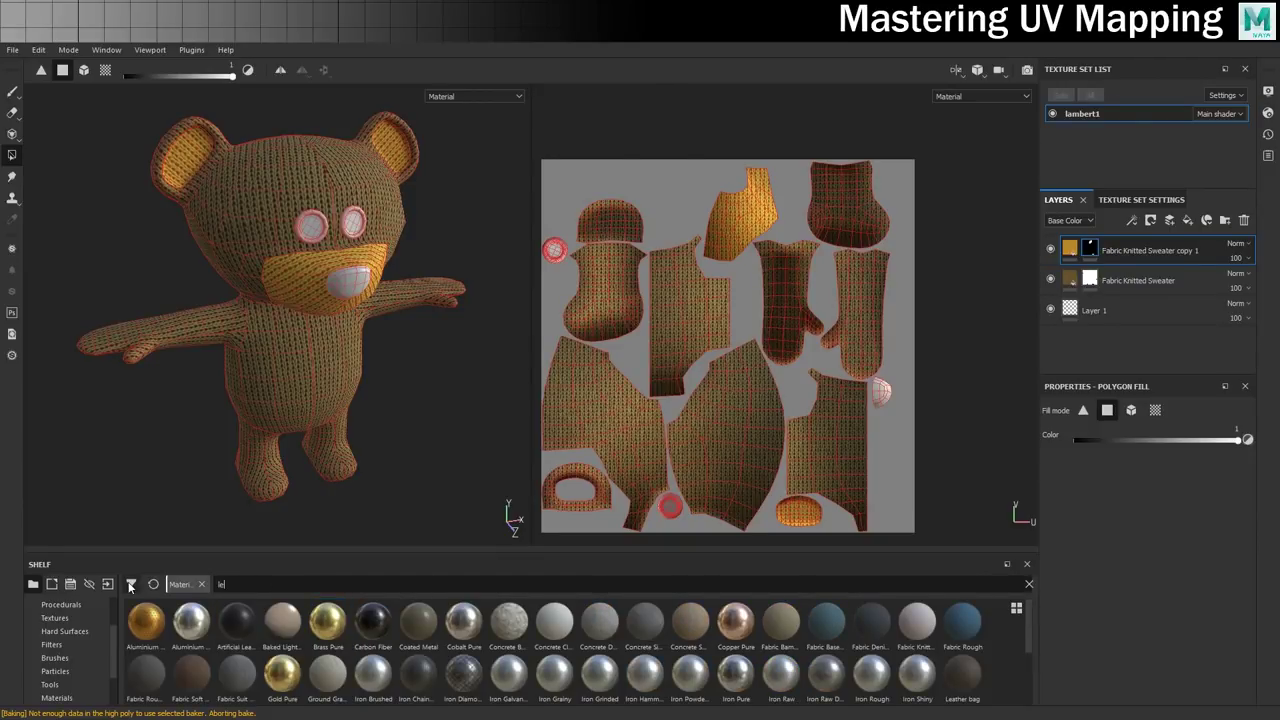
type("ather")
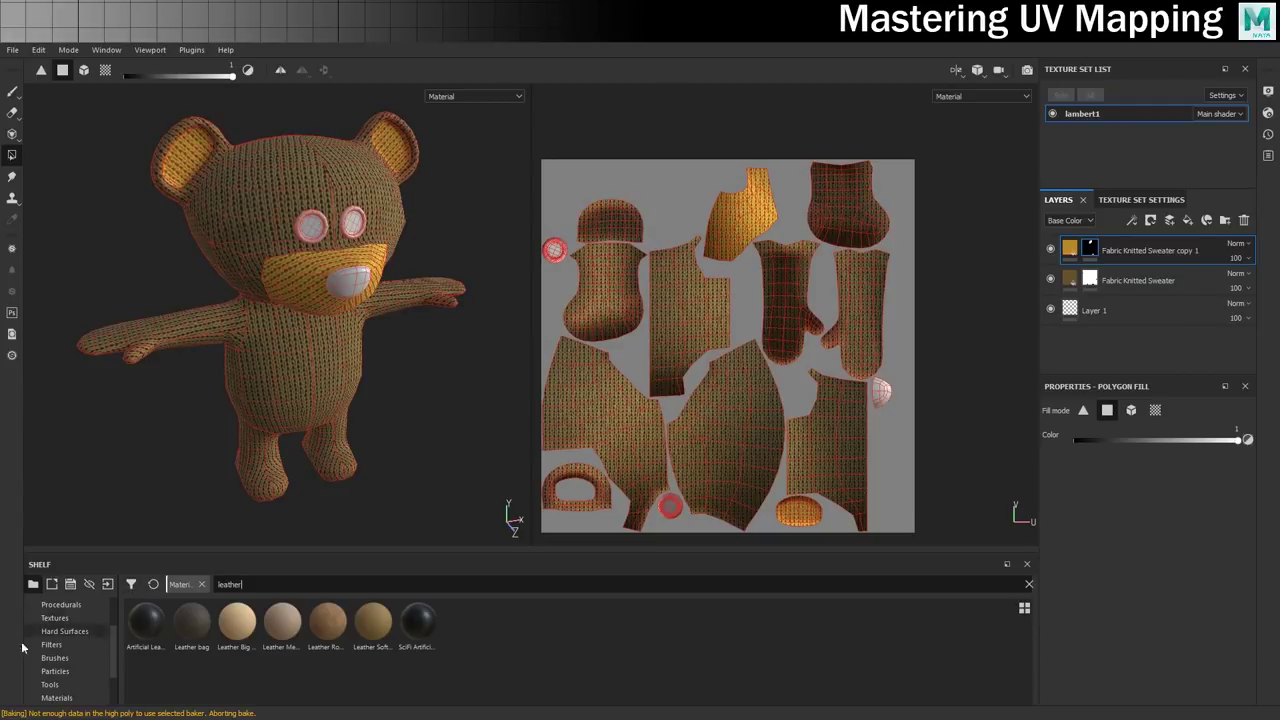
mouse_move(334, 622)
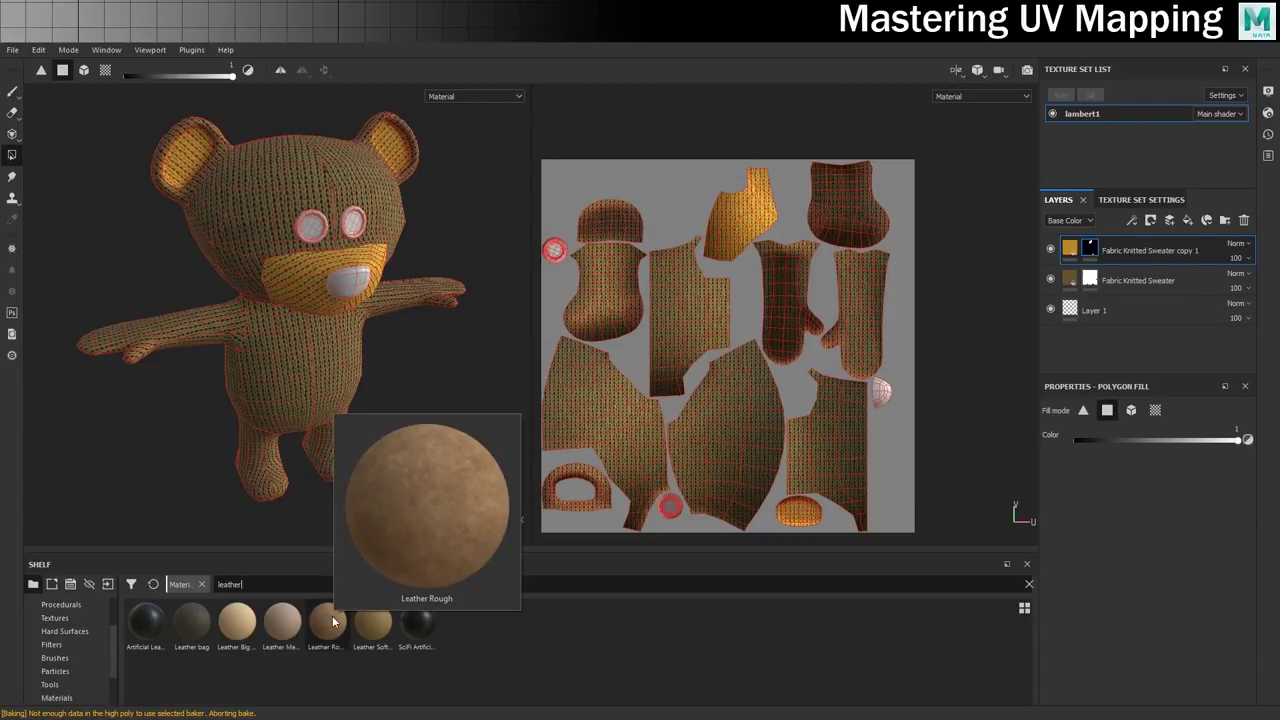
left_click_drag(334, 622, 1154, 240)
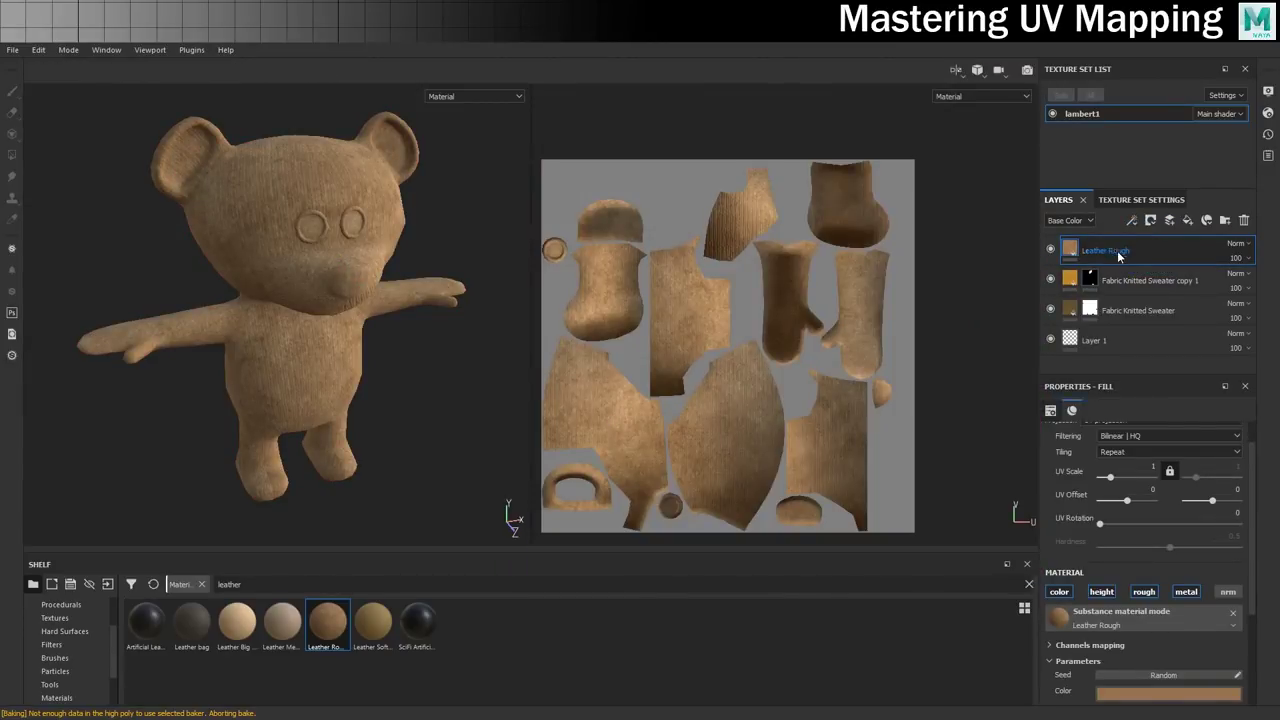
Set the Leather Rough layer's Color to black.
scroll(1128, 549, "down", 3)
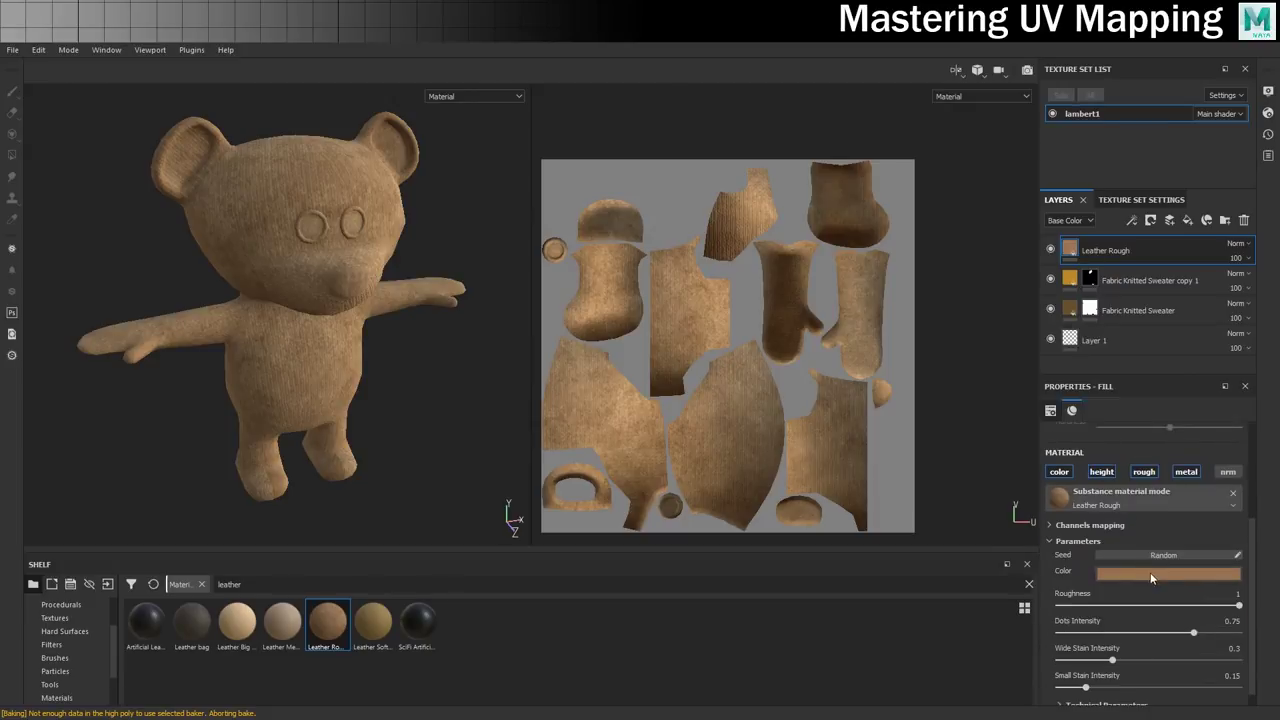
left_click(1150, 573)
left_click_drag(1152, 616, 1097, 712)
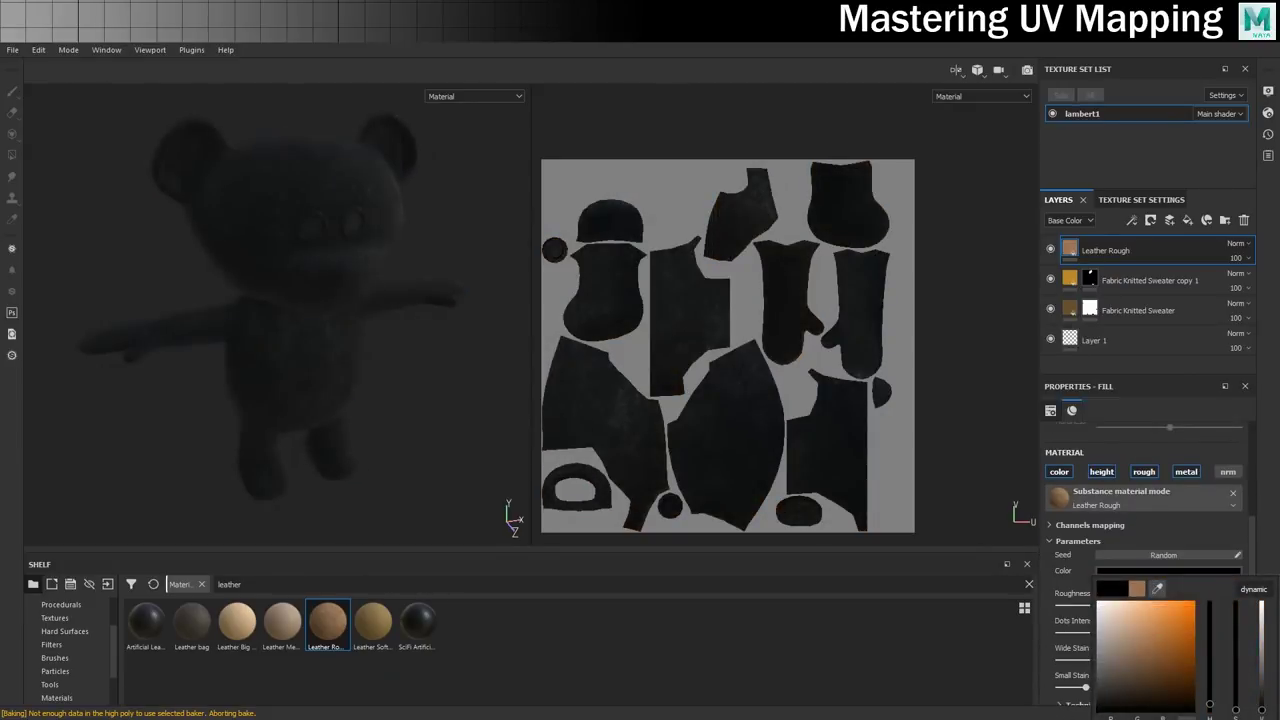
left_click(1111, 433)
Add a black mask to the Leather Rough layer.
right_click(1111, 254)
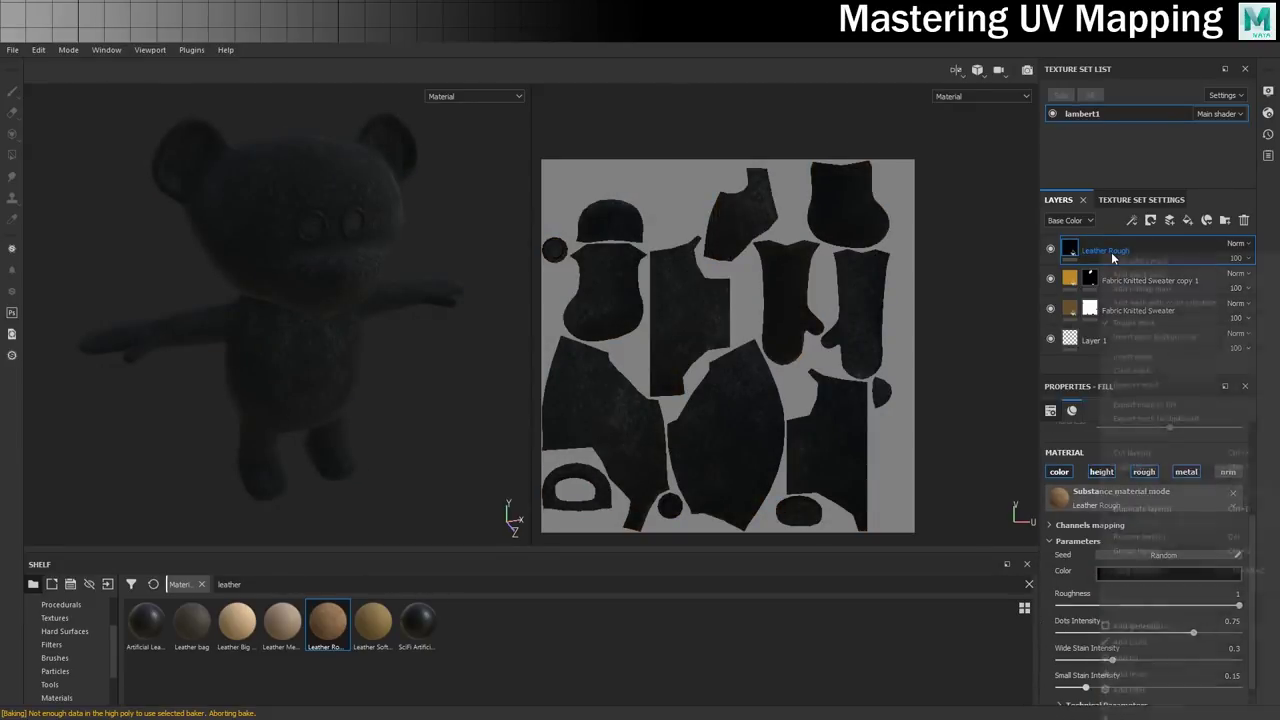
left_click(1136, 275)
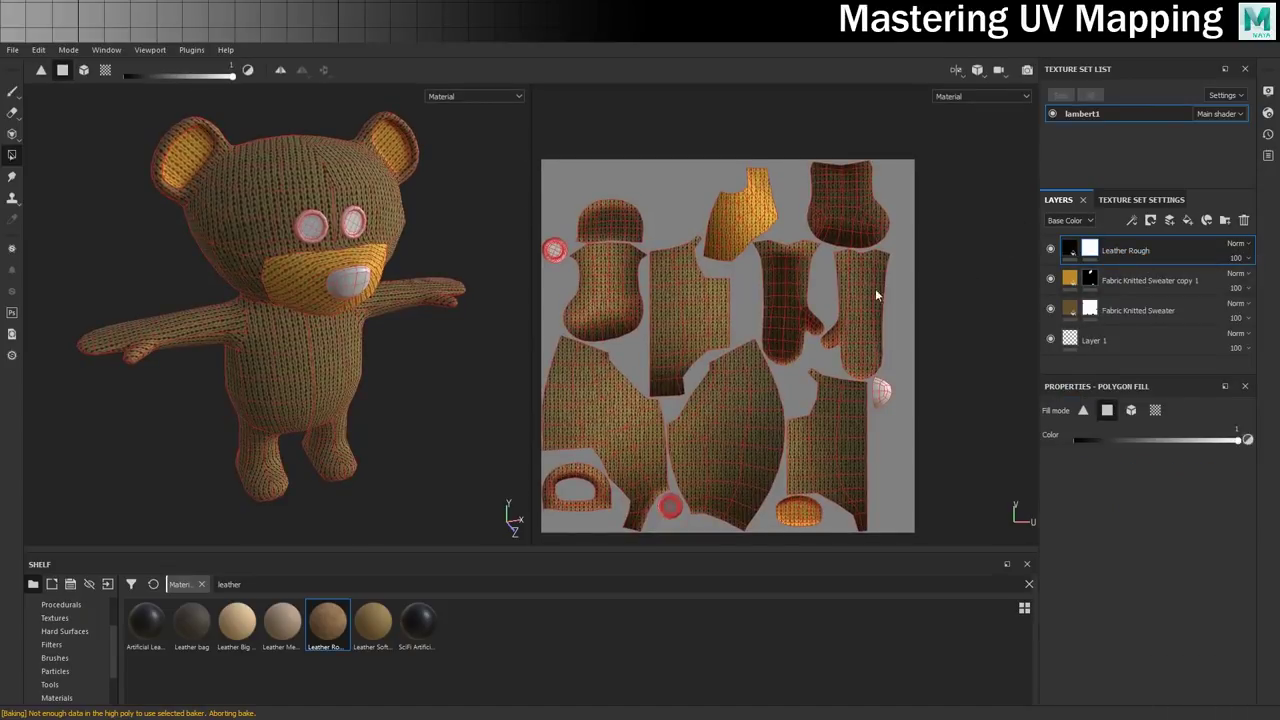
scroll(777, 318, "down", 1)
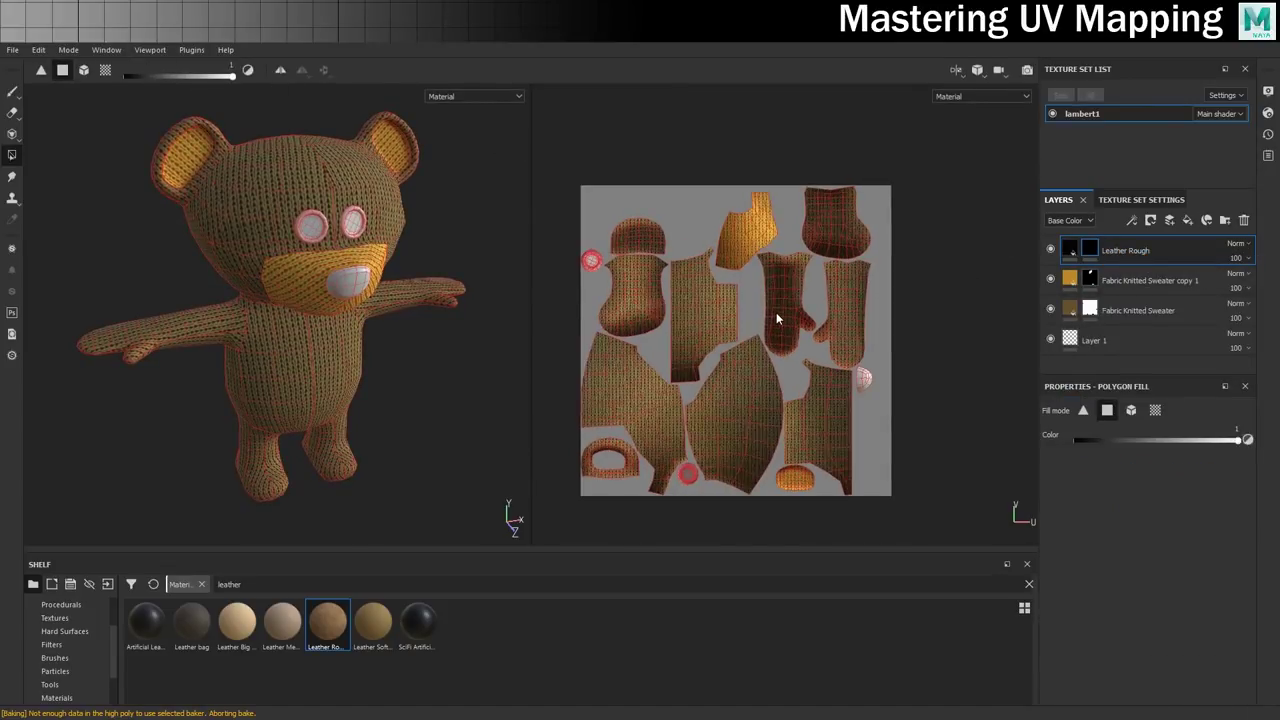
Reveal the black Leather Rough on the bear's nose by filling the nose UV shell in the layer mask.
scroll(845, 334, "up", 5)
middle_click_drag(945, 384, 845, 266, "alt")
left_click_drag(914, 427, 854, 337)
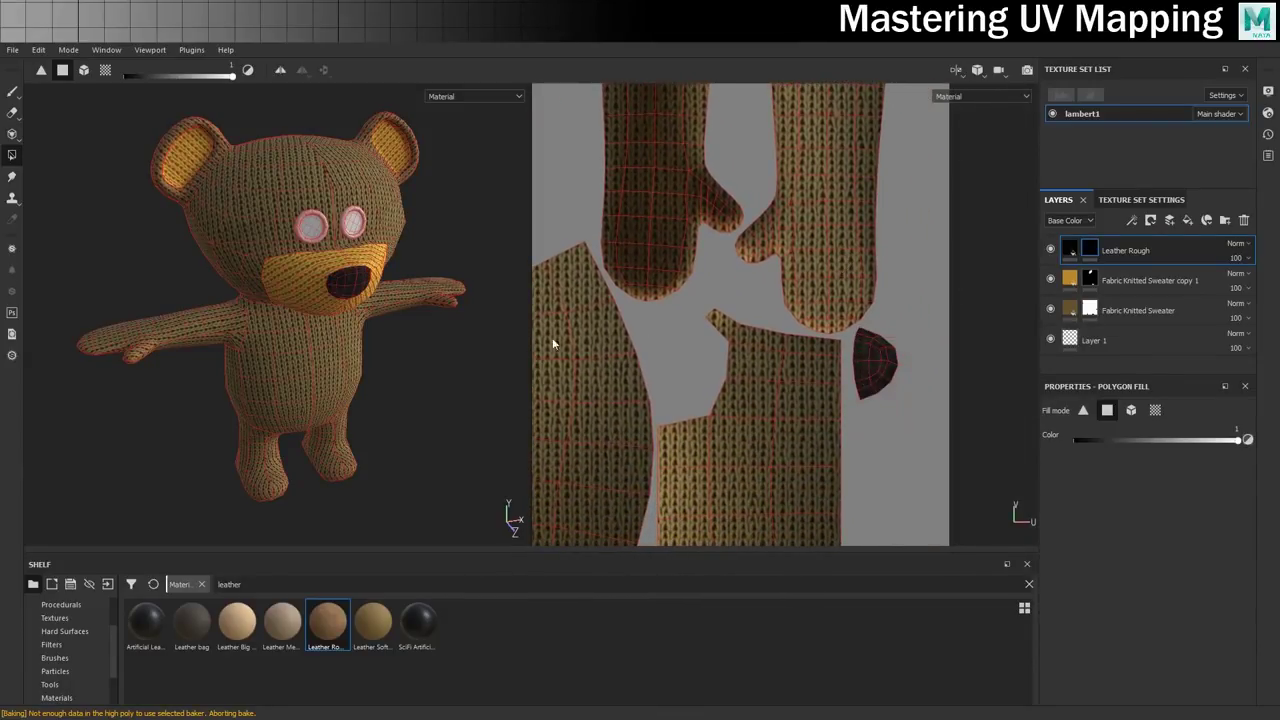
left_click_drag(315, 331, 347, 320, "alt")
left_click_drag(383, 243, 355, 232, "alt")
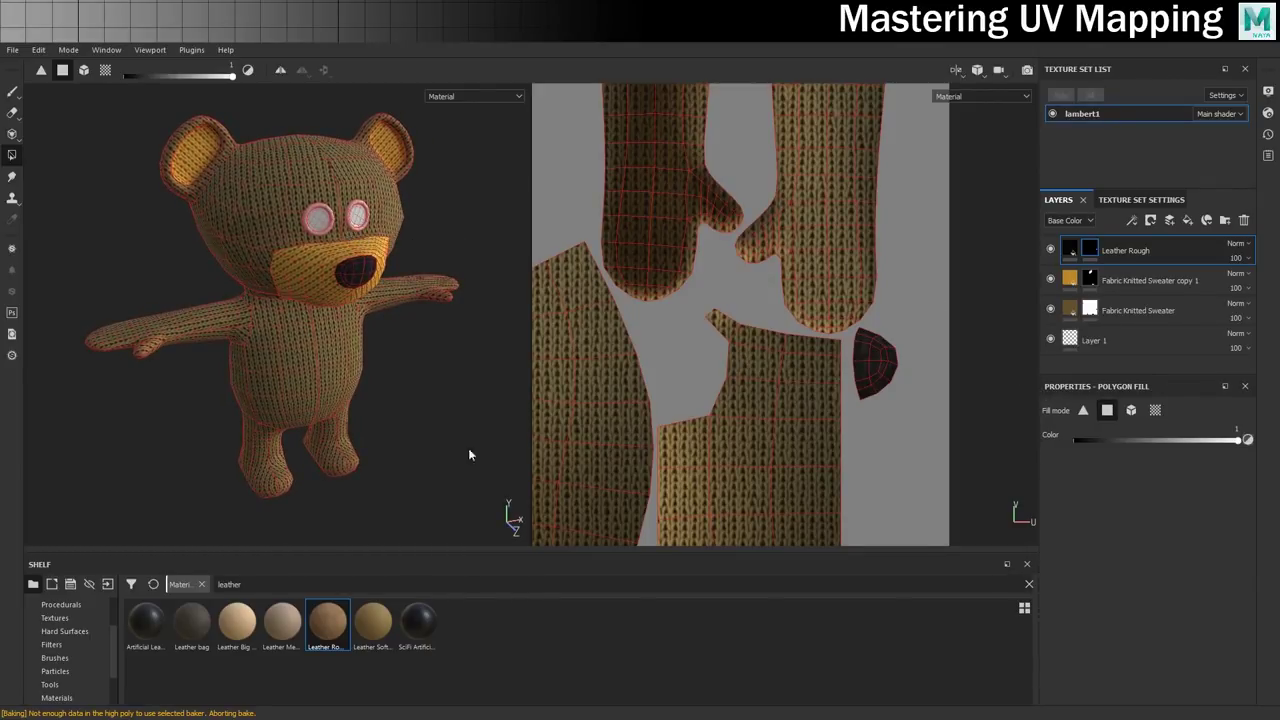
Search the materials for plastic and add Plastic Matte Pure as a fill layer above Leather Rough.
left_click_drag(244, 585, 187, 592)
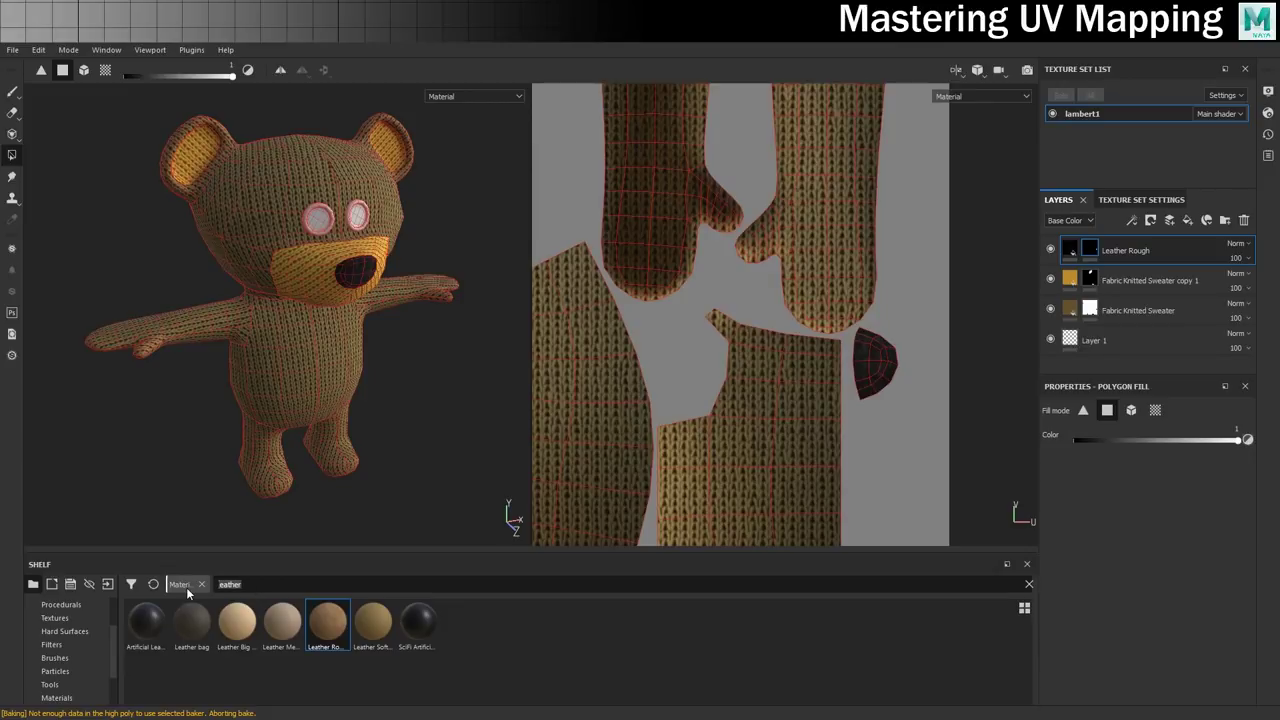
type("plastic")
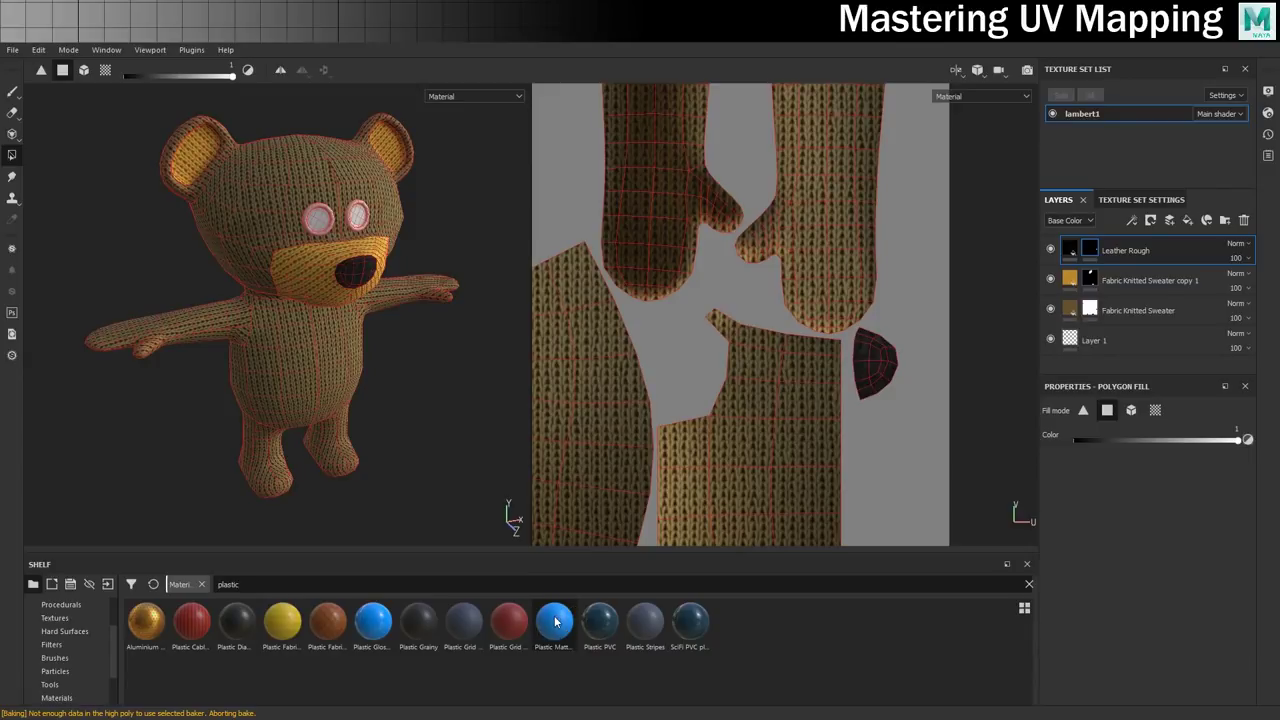
left_click_drag(537, 622, 1090, 243)
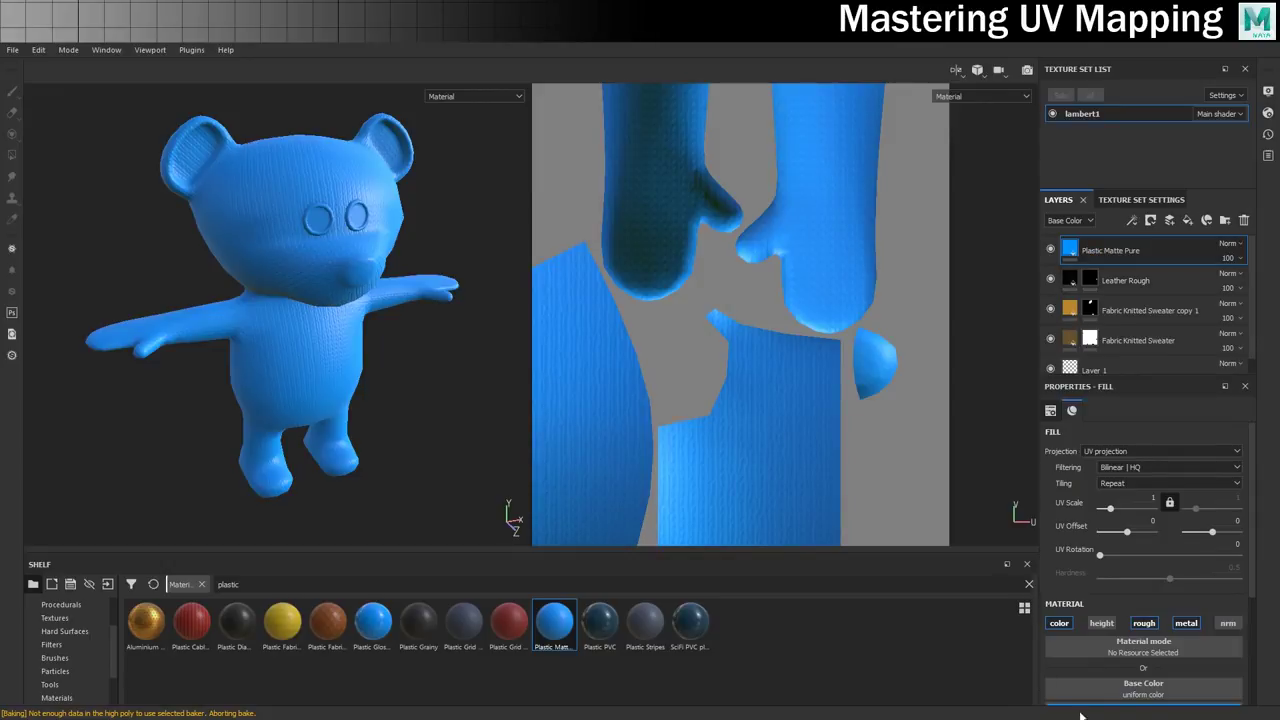
Set the Plastic Matte Pure layer's Base Color to black and its Roughness to 0.2909.
scroll(1124, 590, "down", 2)
left_click(1124, 590)
left_click_drag(1157, 491, 1054, 575)
left_click(1160, 642)
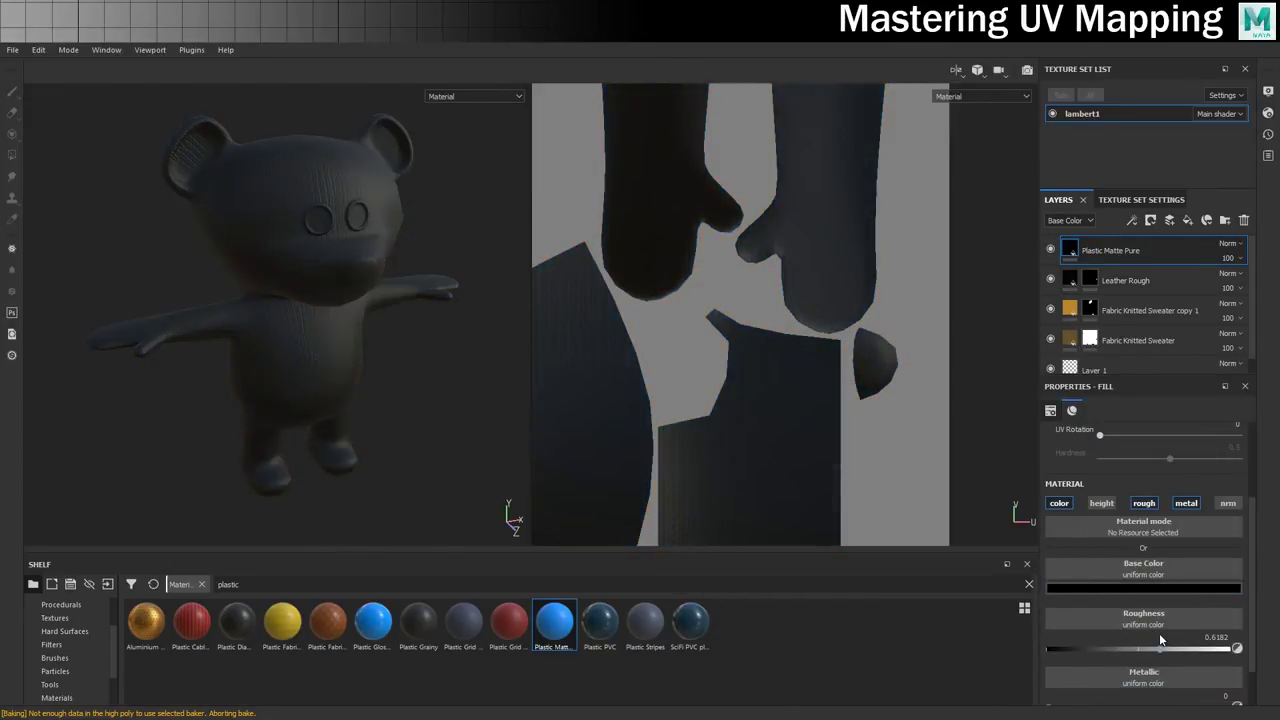
mouse_move(1160, 647)
left_mouse_down()
mouse_move(1074, 638)
mouse_move(1099, 631)
left_mouse_up()
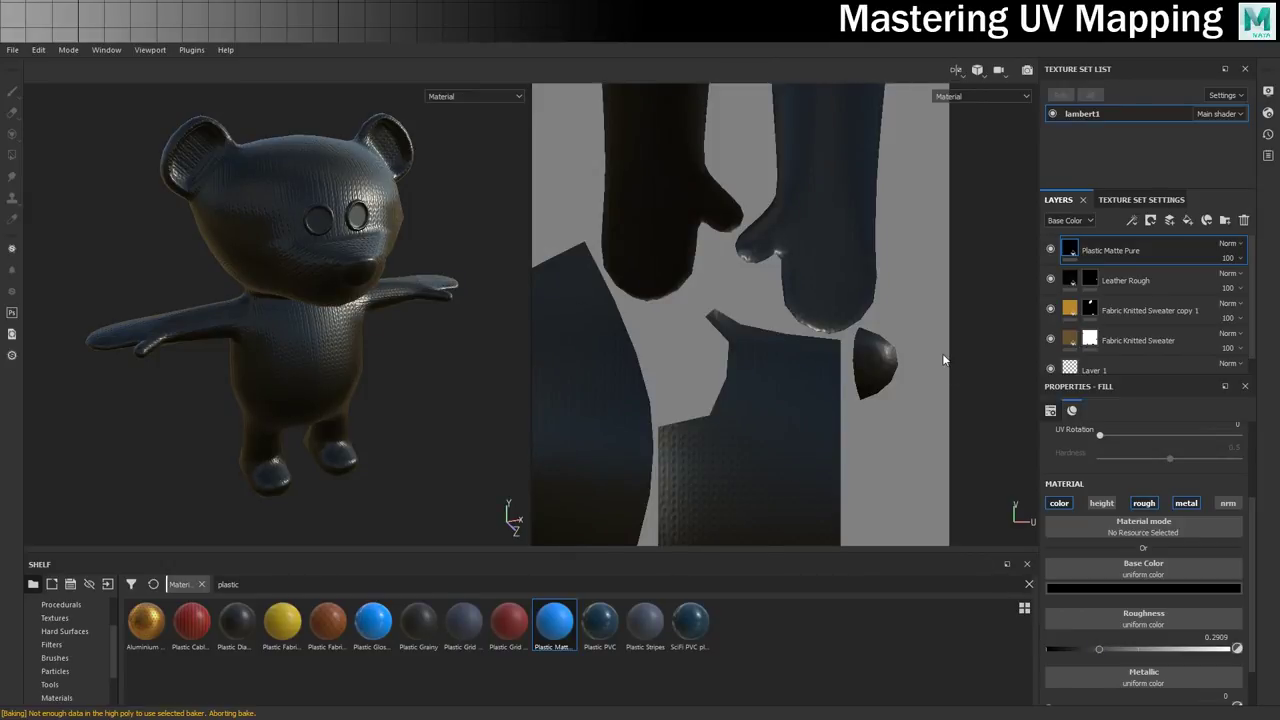
Add a black mask to the Plastic Matte Pure layer and fill both eye UV shells to reveal the plastic there.
right_click(1112, 250)
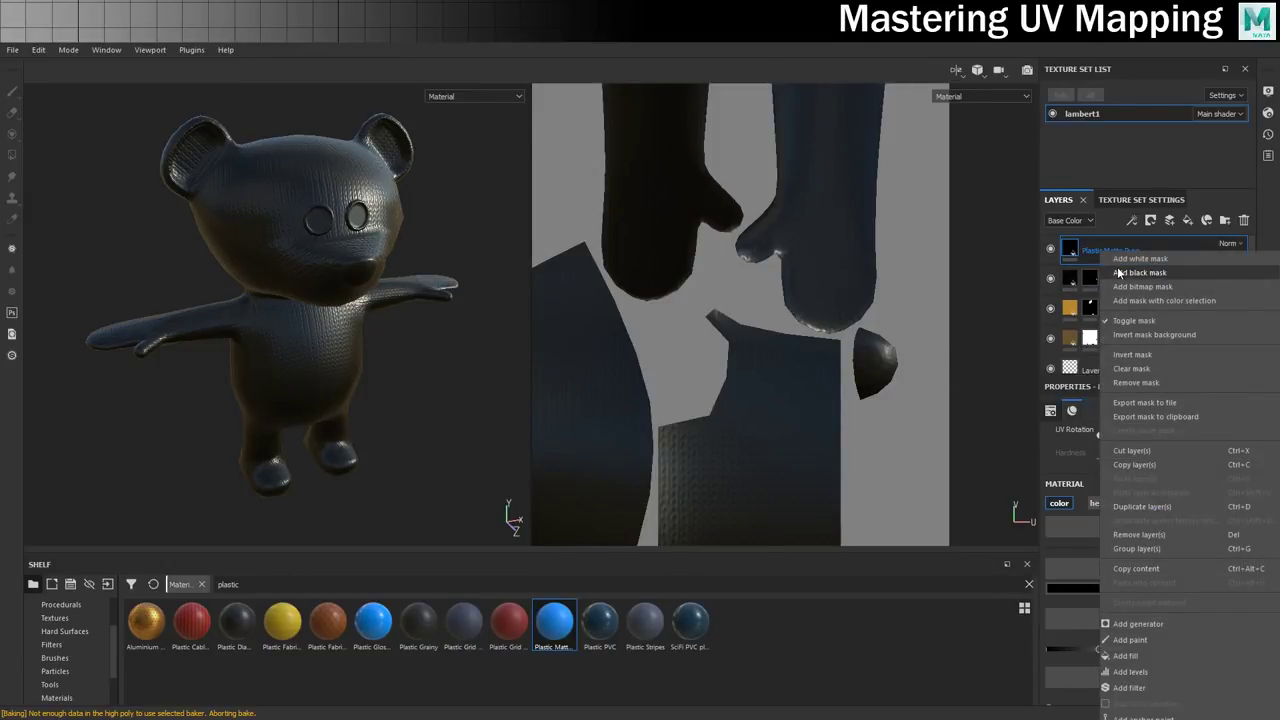
left_click(1118, 274)
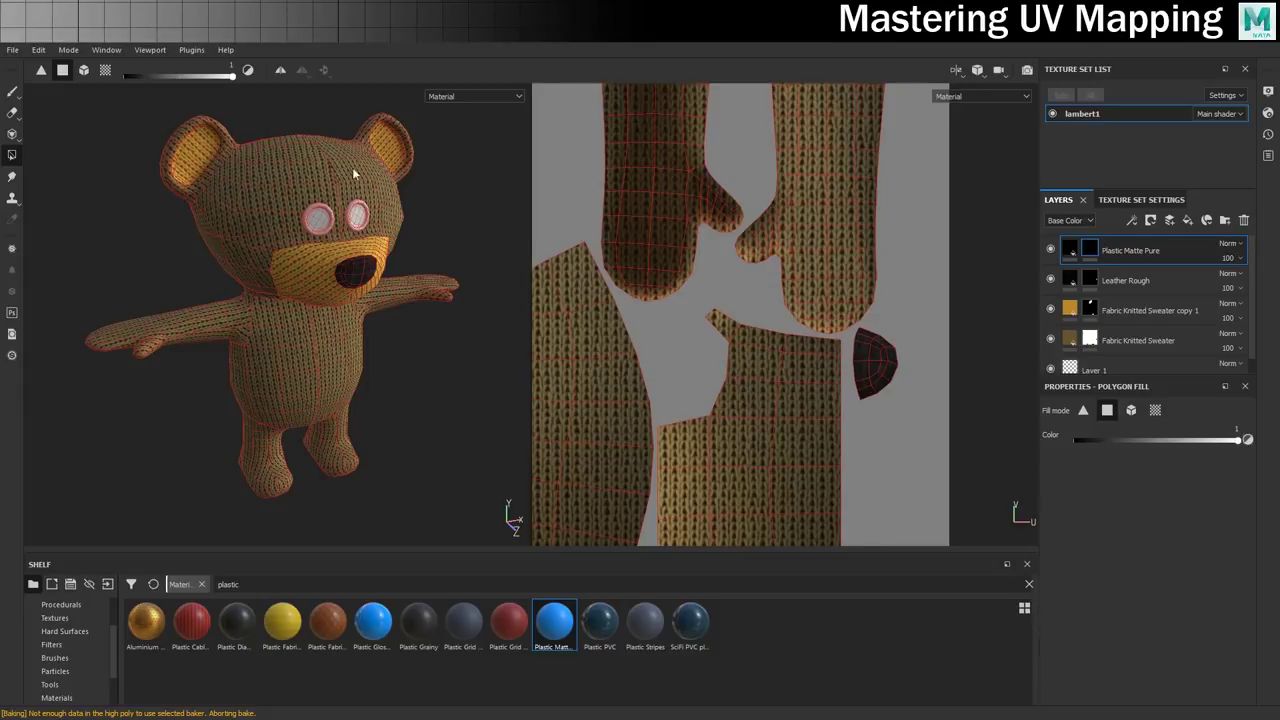
scroll(850, 342, "down", 6)
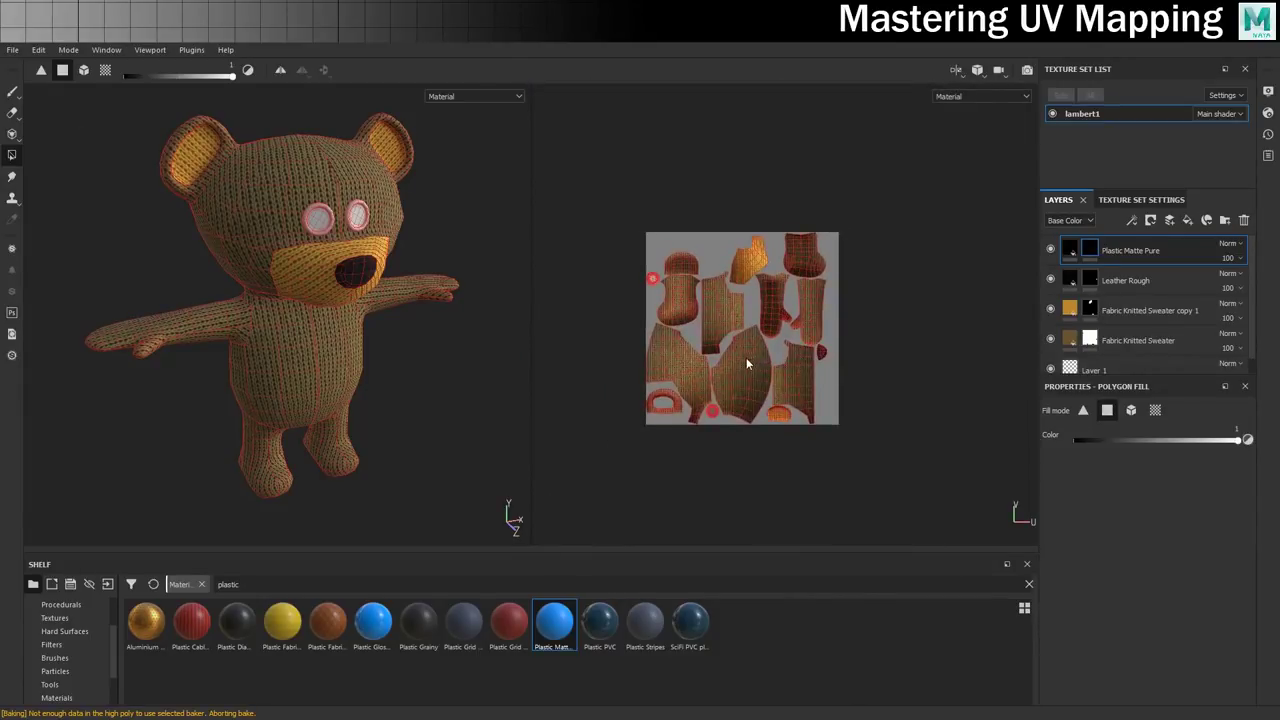
scroll(713, 320, "up", 8)
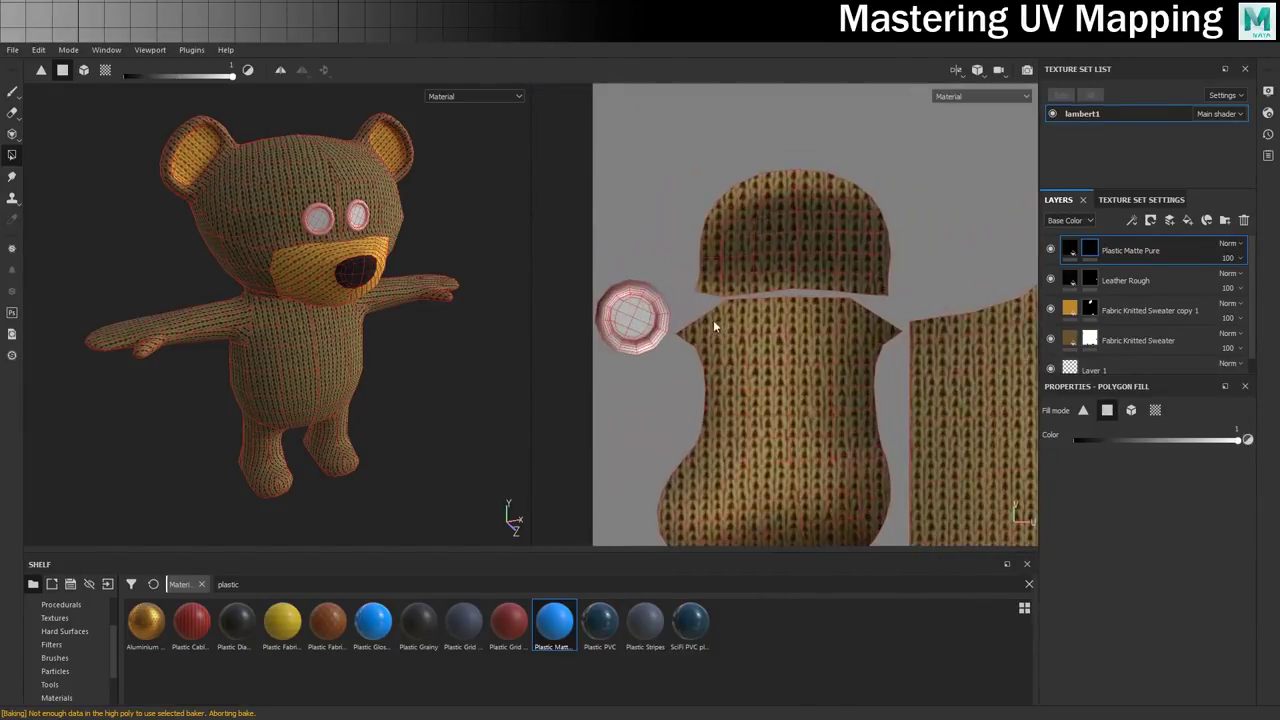
left_click(607, 311)
middle_click_drag(889, 355, 827, 131)
middle_click_drag(957, 361, 826, 153, "alt")
middle_click_drag(894, 364, 825, 207, "alt")
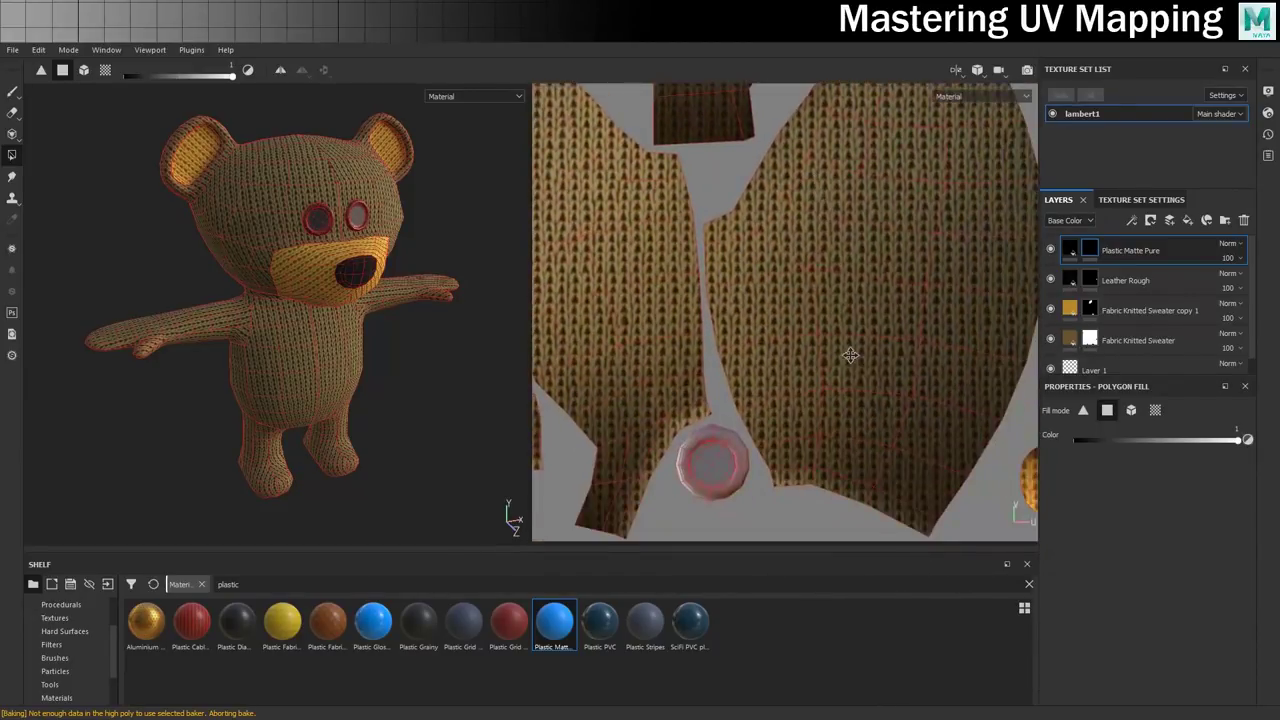
middle_click_drag(850, 356, 828, 279, "alt")
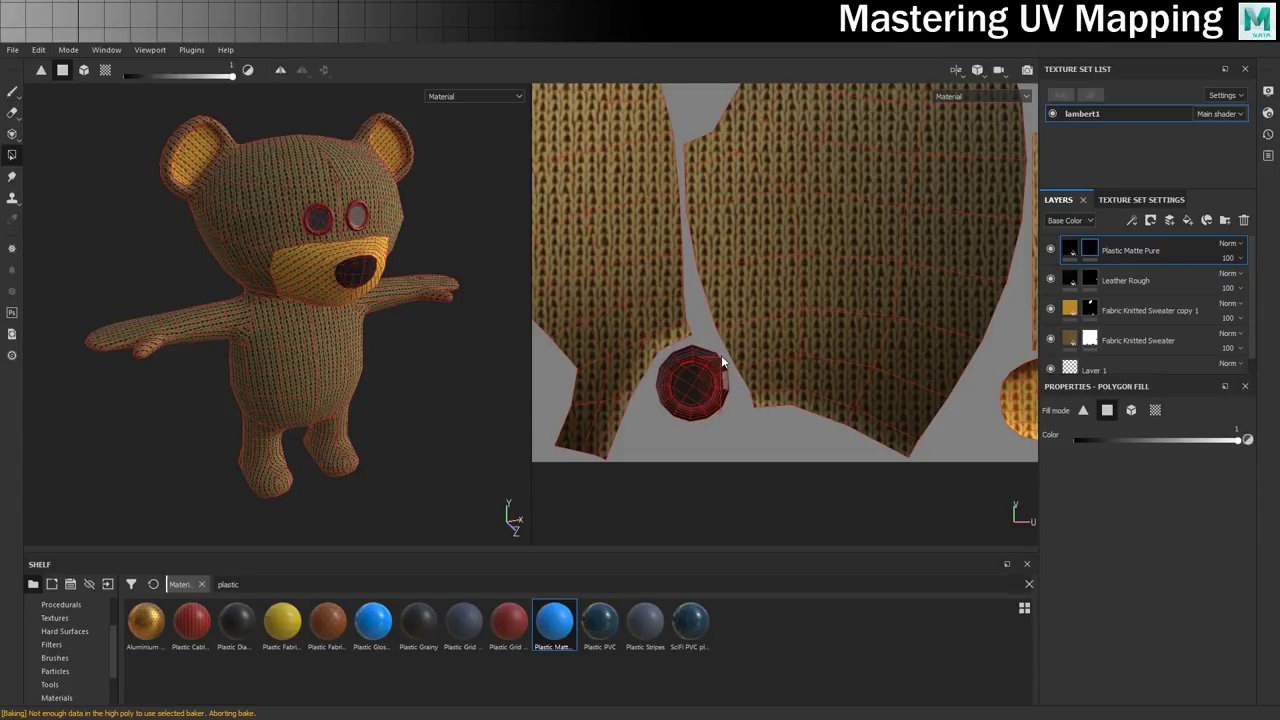
Switch to the Paint tool to hide the wireframe and examine the textured bear from several angles.
left_click(12, 91)
scroll(403, 279, "down", 3)
left_click_drag(321, 318, 161, 308, "alt")
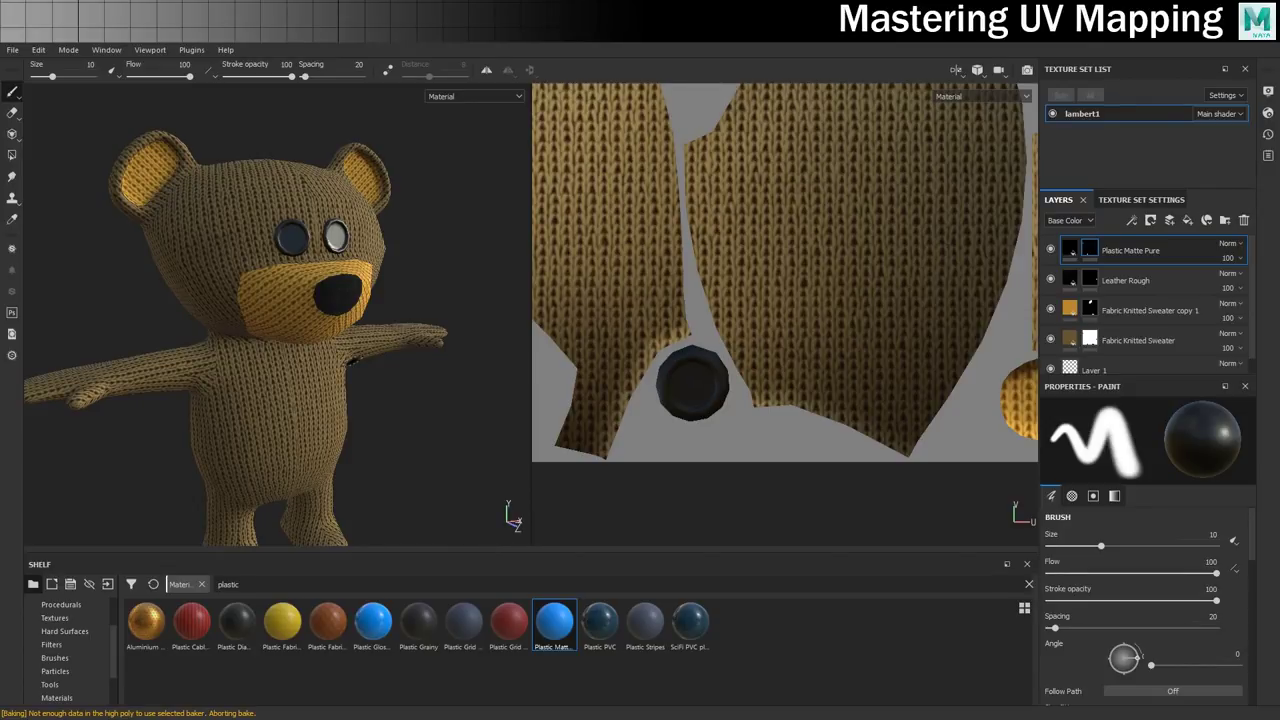
scroll(338, 330, "up", 2)
scroll(338, 333, "down", 5)
left_click_drag(359, 377, 314, 376, "alt")
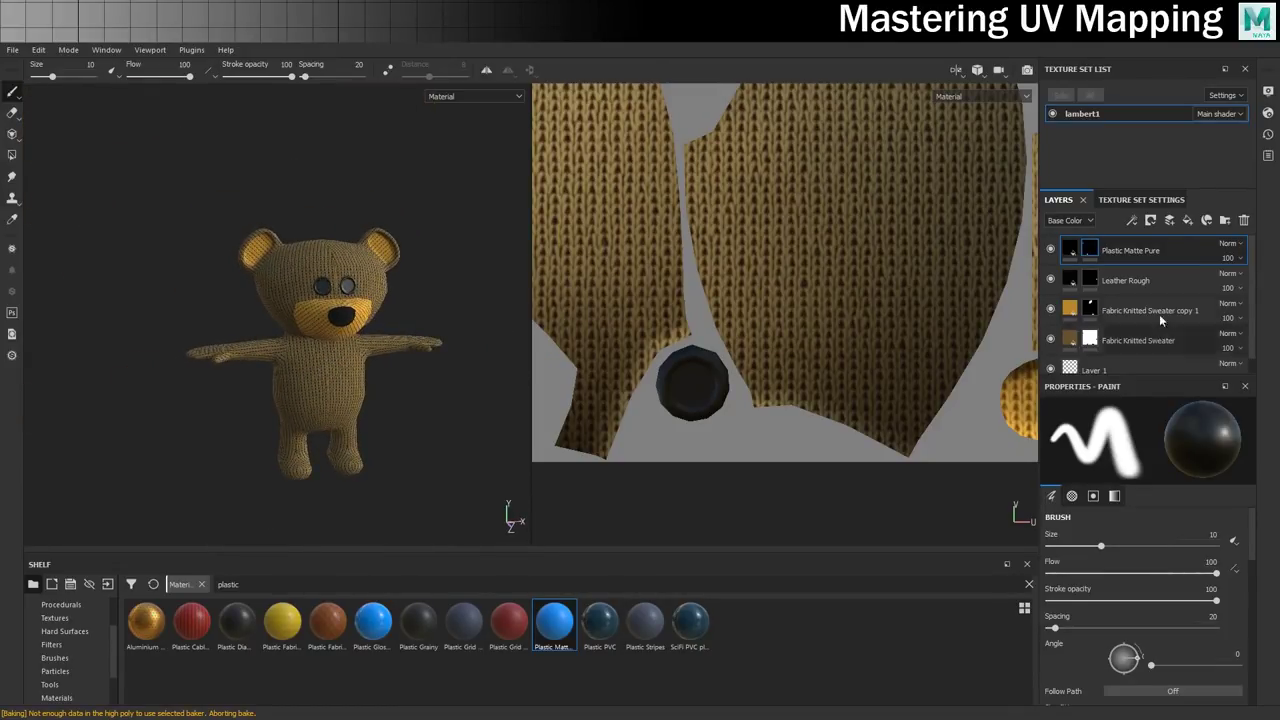
Paint an oval golden belly patch on the Fabric Knitted Sweater copy 1 mask with the brush grayscale set to 1.
left_click(1118, 312)
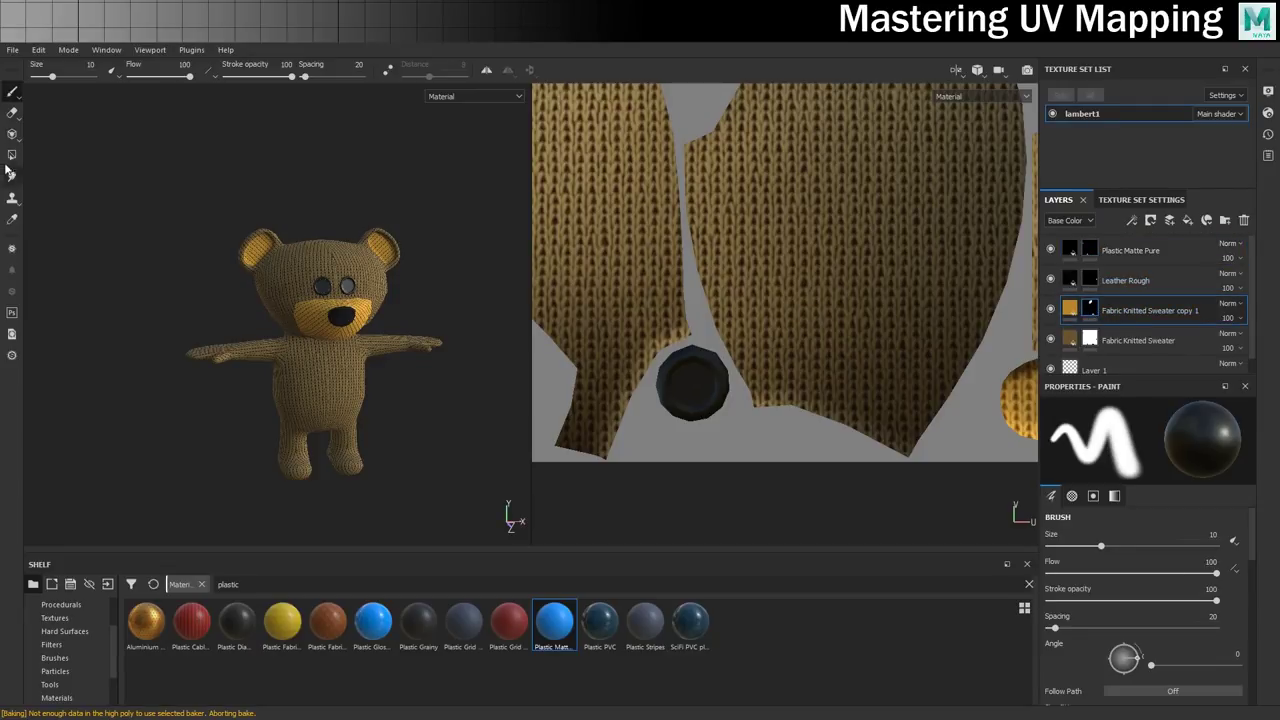
left_click(16, 96)
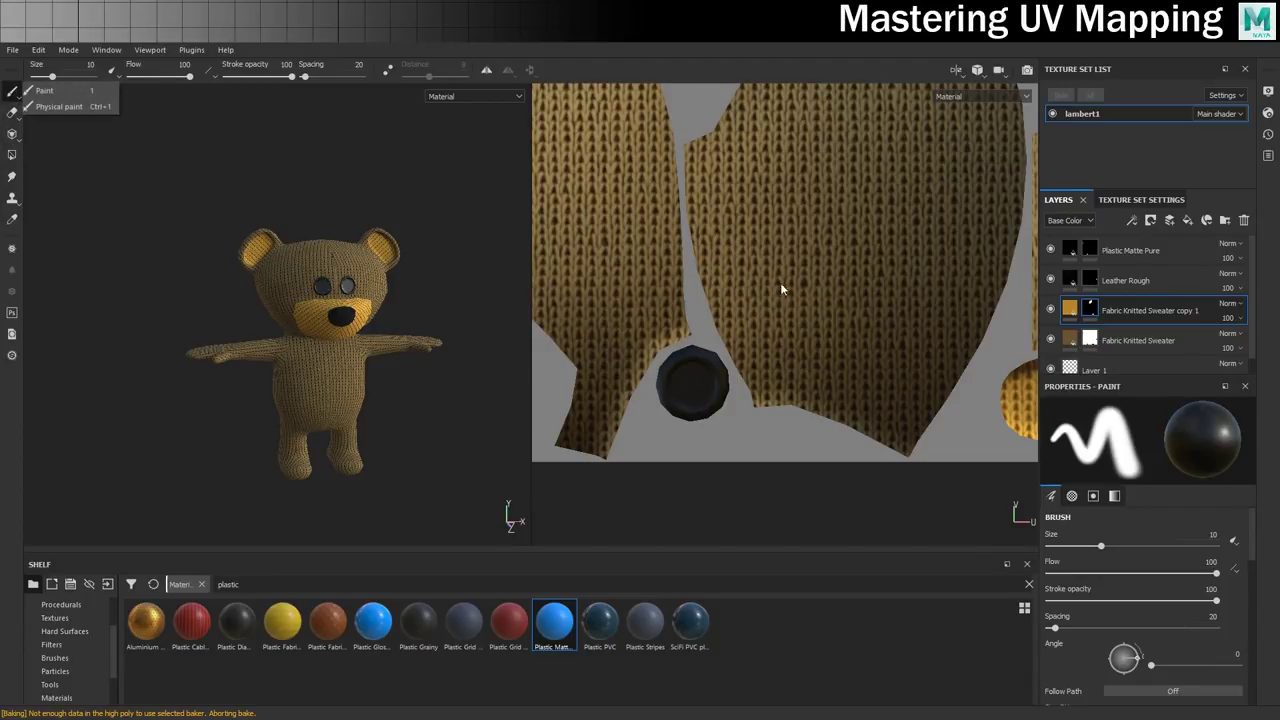
scroll(351, 375, "up", 8)
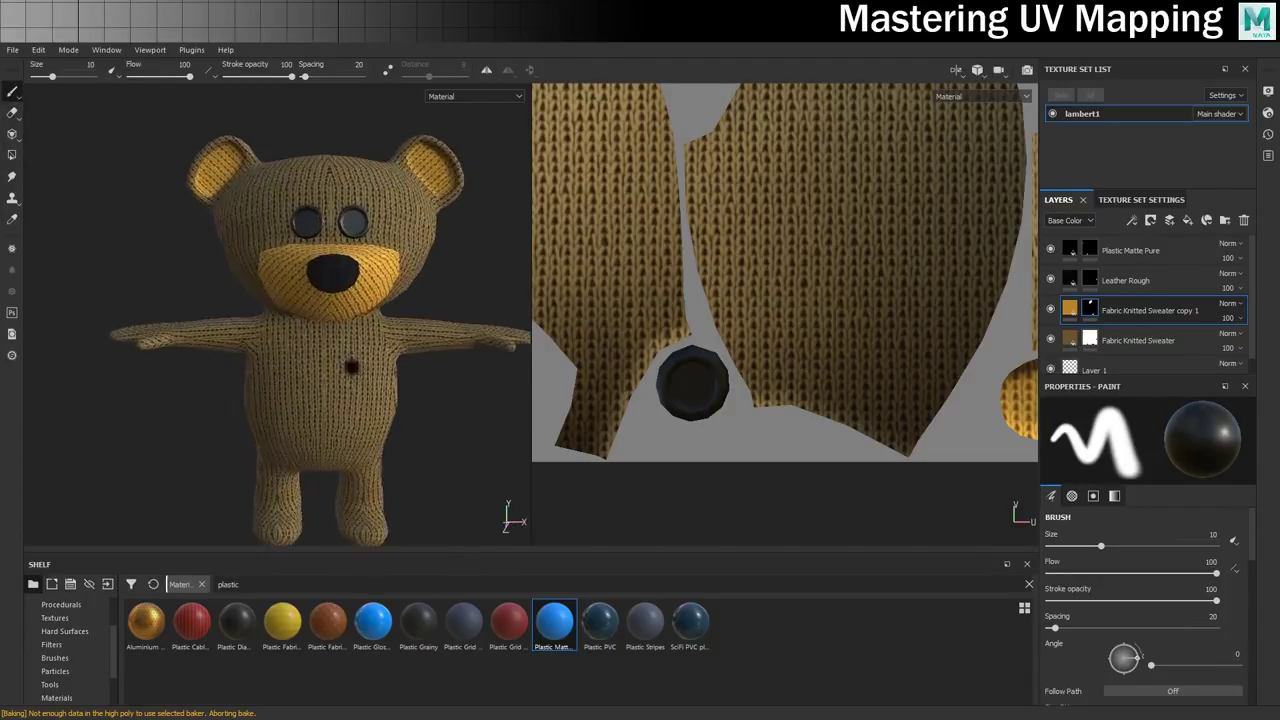
mouse_move(331, 347)
middle_mouse_down()
mouse_move(329, 289)
mouse_move(326, 302)
middle_mouse_up()
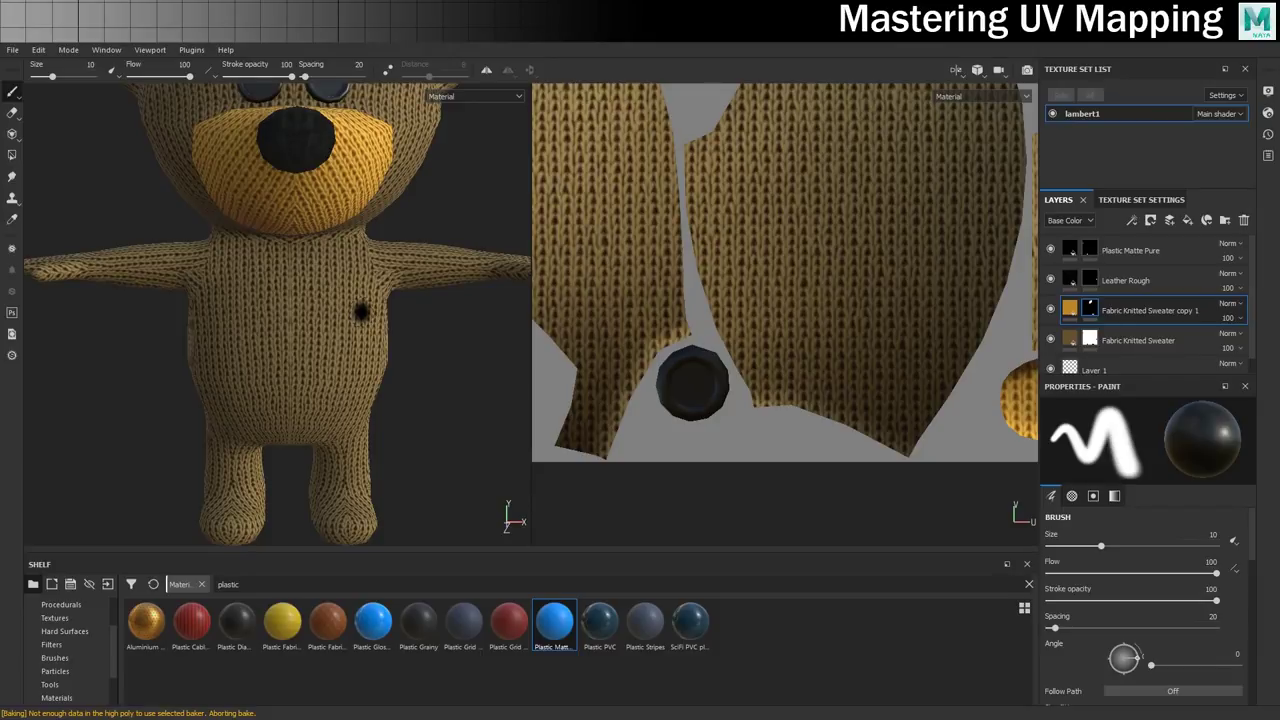
scroll(1129, 548, "down", 5)
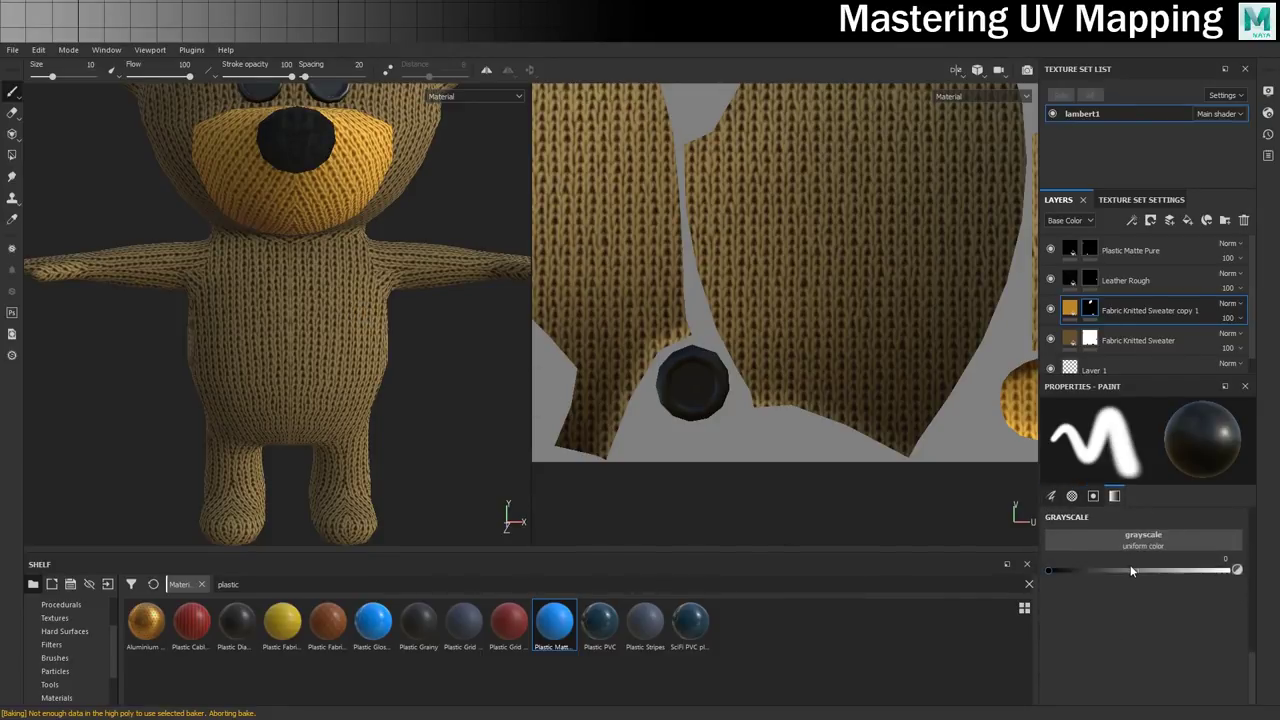
left_click_drag(1048, 570, 1228, 570)
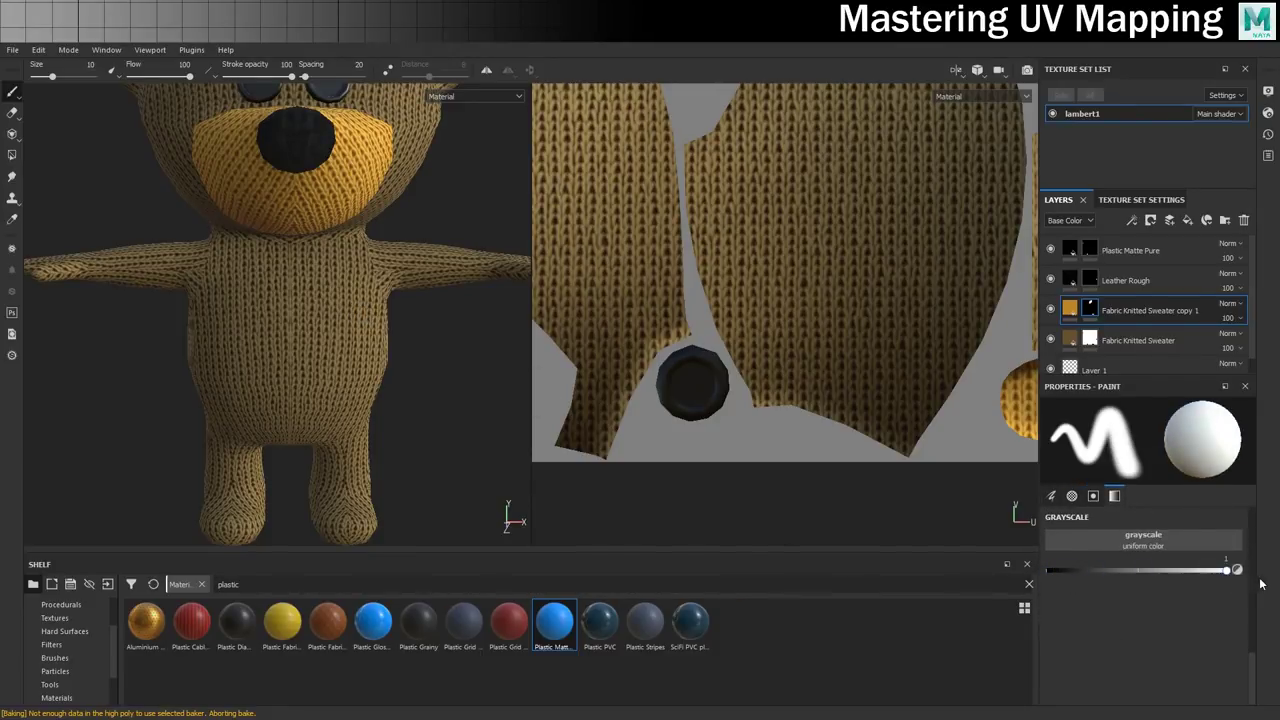
mouse_move(272, 276)
left_mouse_down()
mouse_move(310, 276)
mouse_move(344, 300)
mouse_move(348, 362)
mouse_move(330, 400)
mouse_move(296, 418)
mouse_move(330, 340)
mouse_move(300, 292)
mouse_move(325, 300)
mouse_move(310, 305)
mouse_move(305, 370)
mouse_move(300, 340)
mouse_move(290, 365)
mouse_move(290, 347)
left_mouse_up()
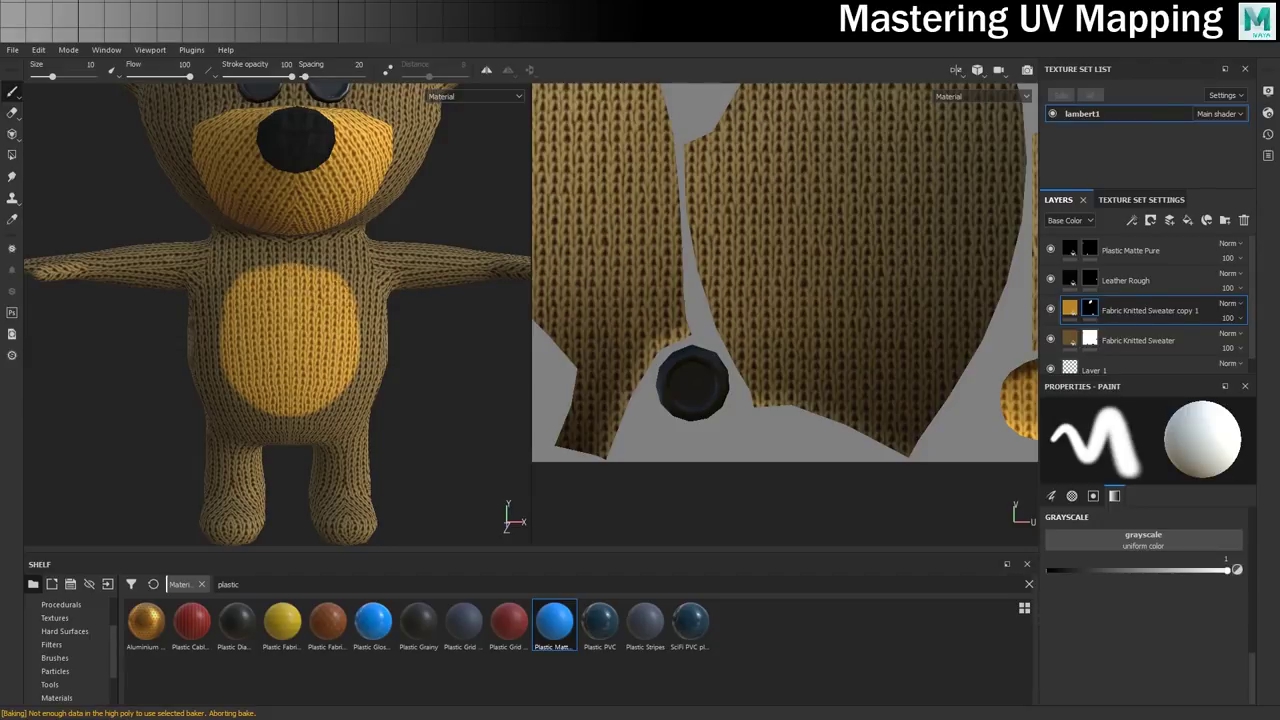
scroll(312, 304, "down", 5)
left_click_drag(311, 306, 317, 349, "alt")
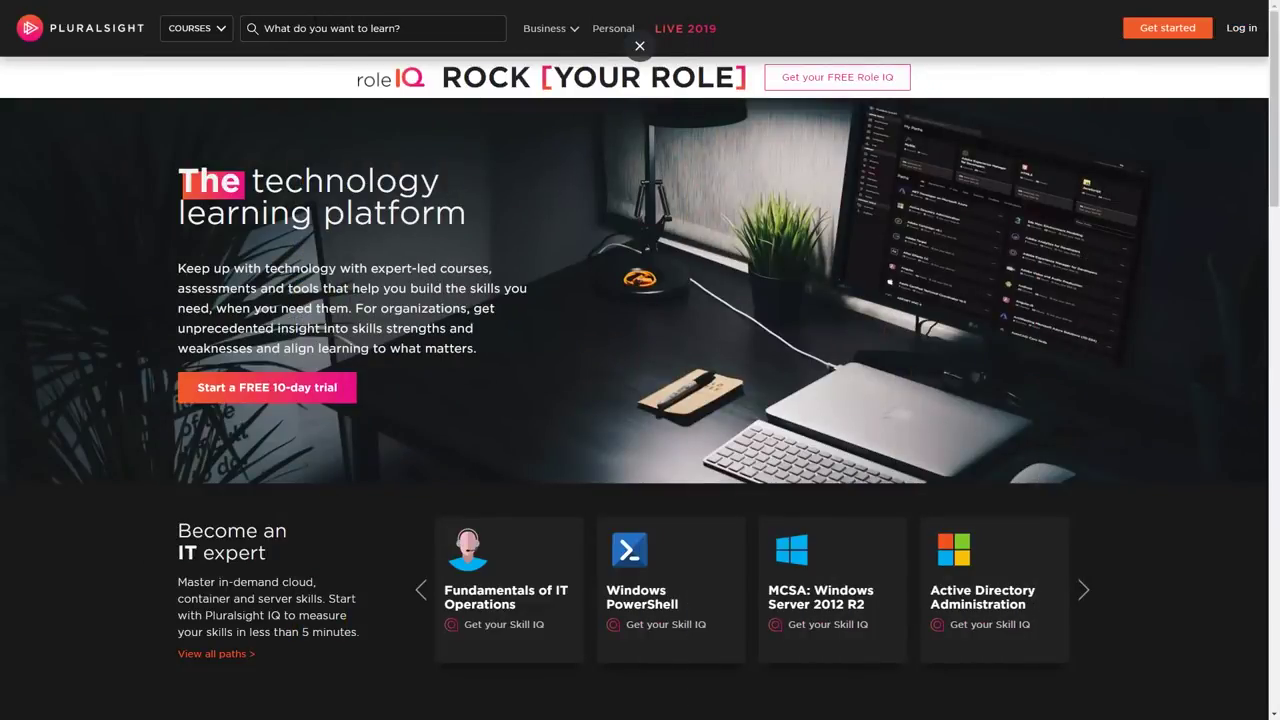
Switch to the Pluralsight website, search for Maya UV Mapping and look through the listed courses.
type("Maya UV")
type(" Mapping")
key("Return")
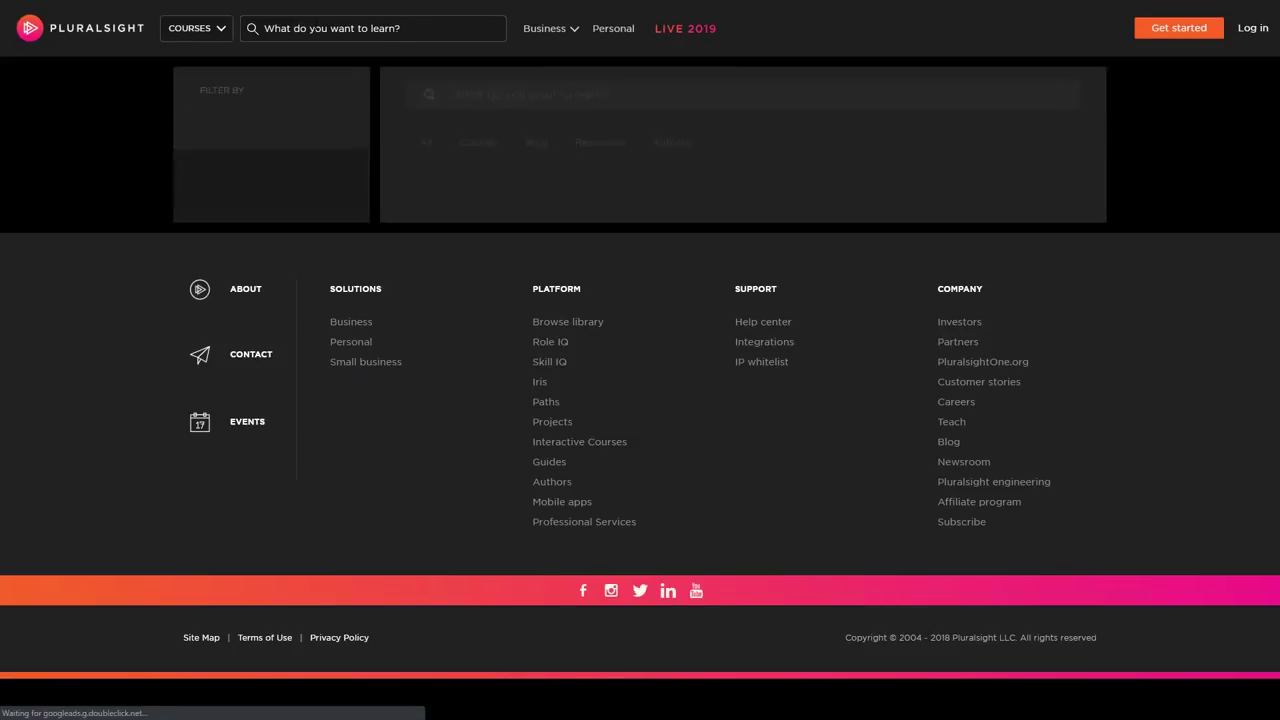
scroll(1117, 304, "down", 3)
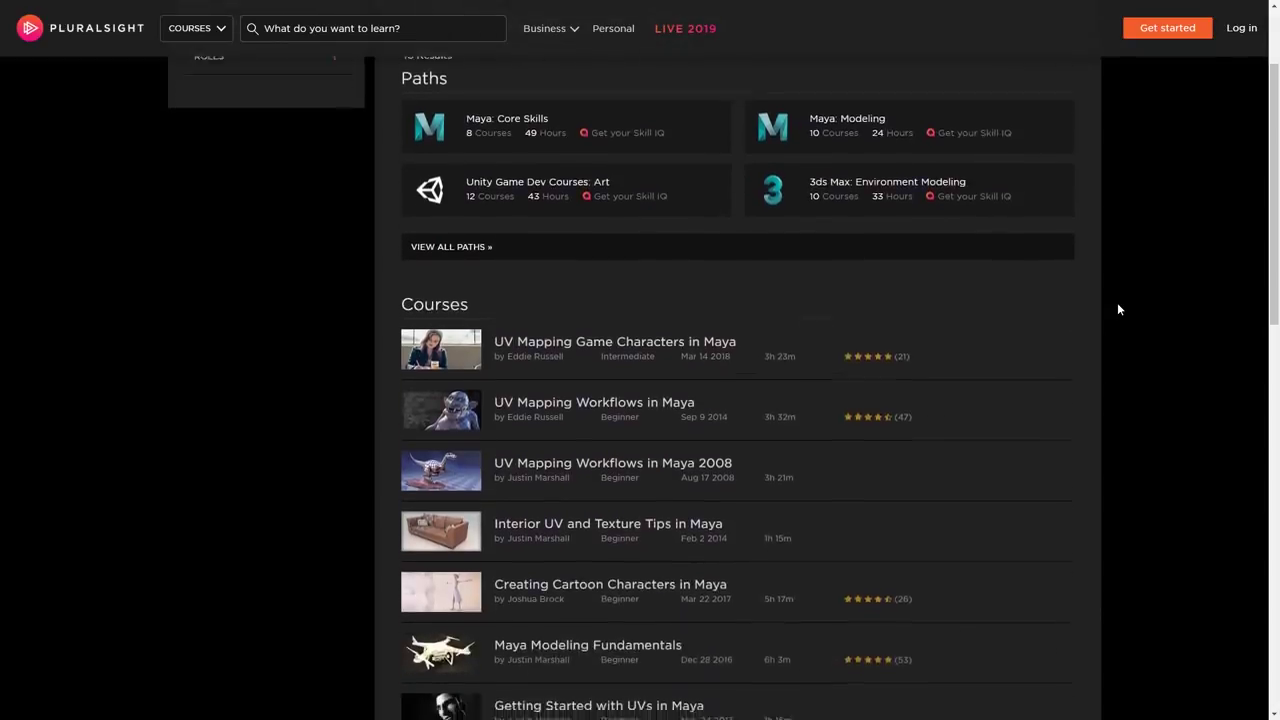